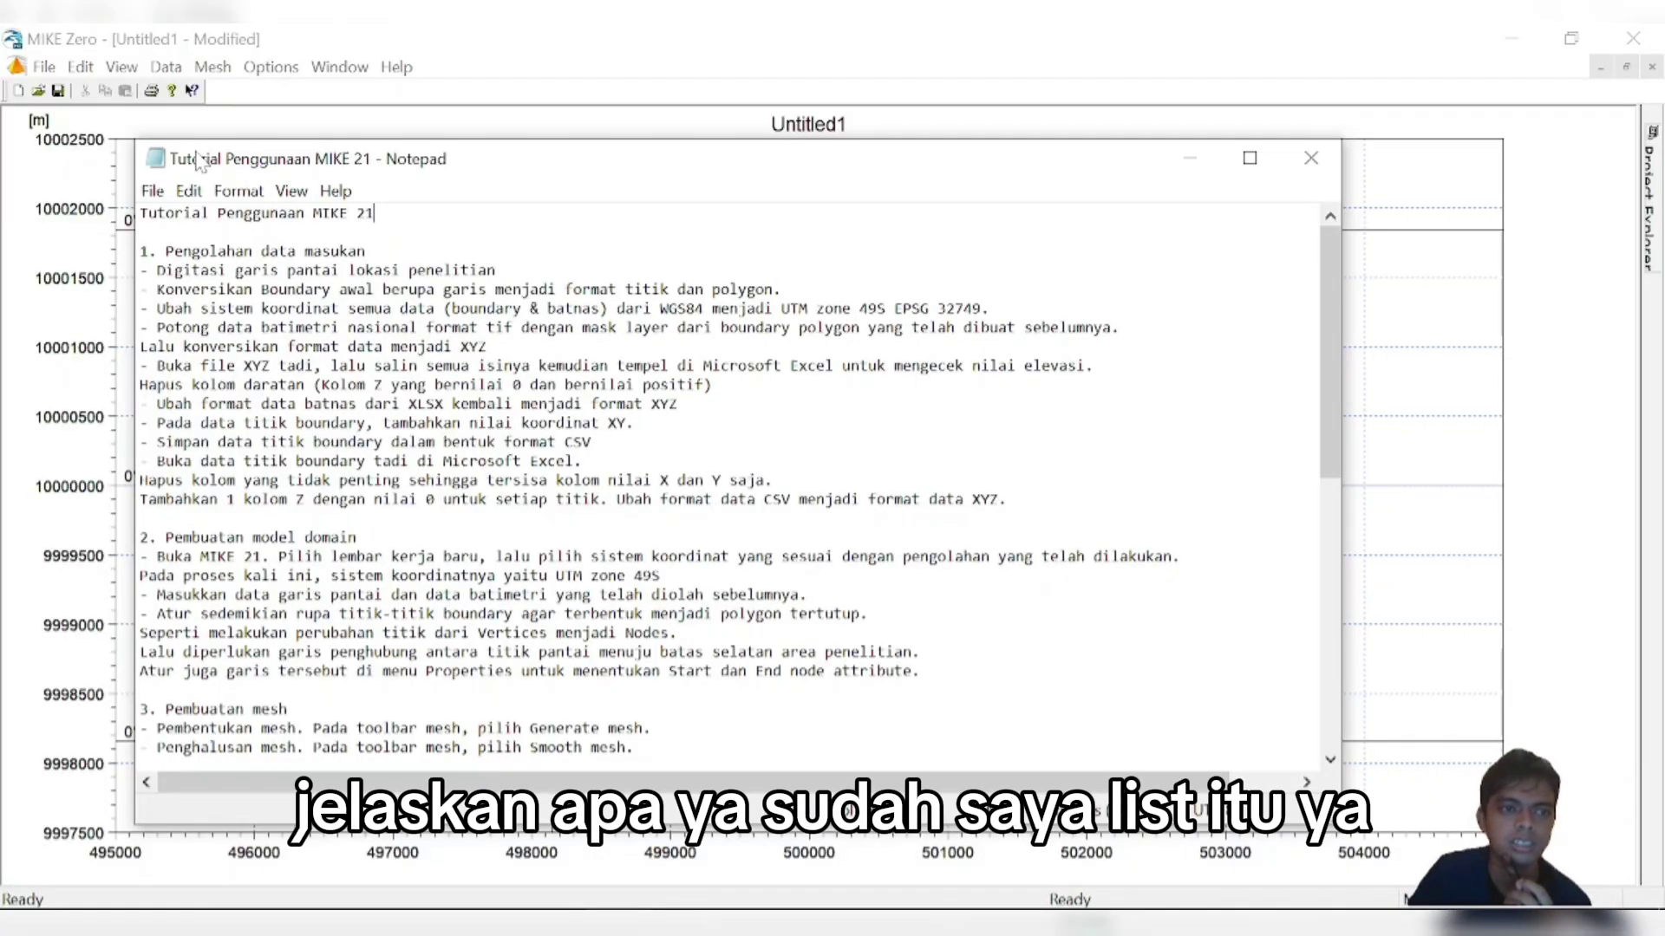
- Read through the Notepad tutorial outline from input data processing to running the model, and minimize the notes
drag(164, 158, 172, 153)
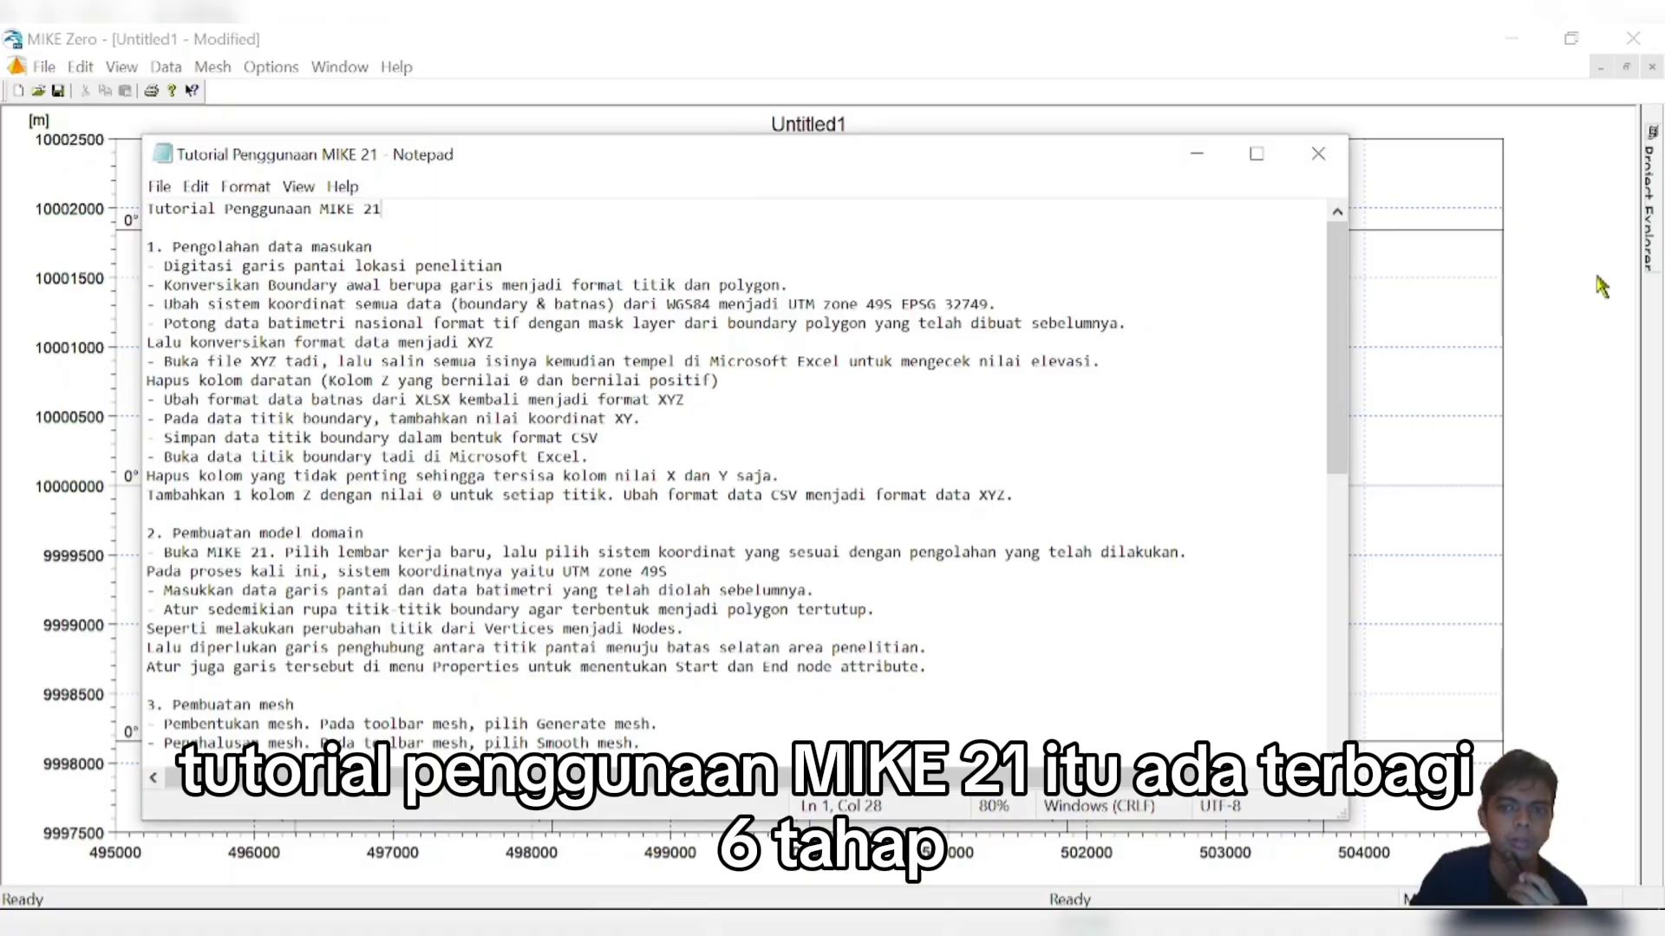
mouse_move(1336, 258)
mouse_down()
mouse_move(1335, 536)
mouse_move(1335, 239)
mouse_up()
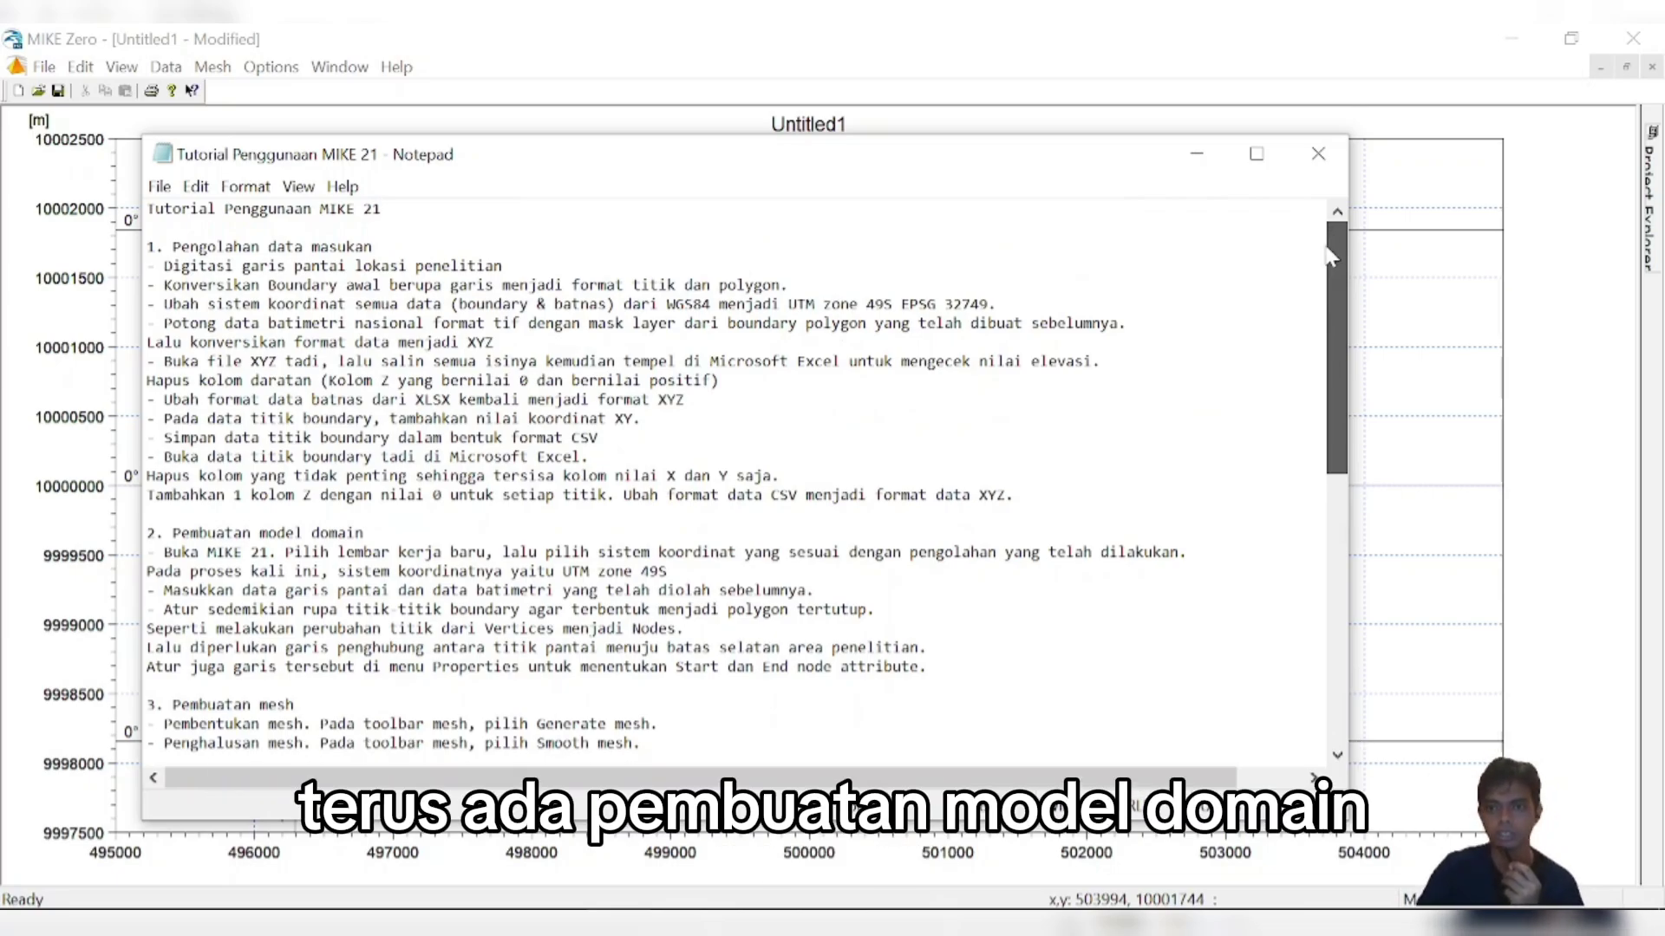
drag(1331, 256, 1341, 486)
drag(1337, 559, 1337, 608)
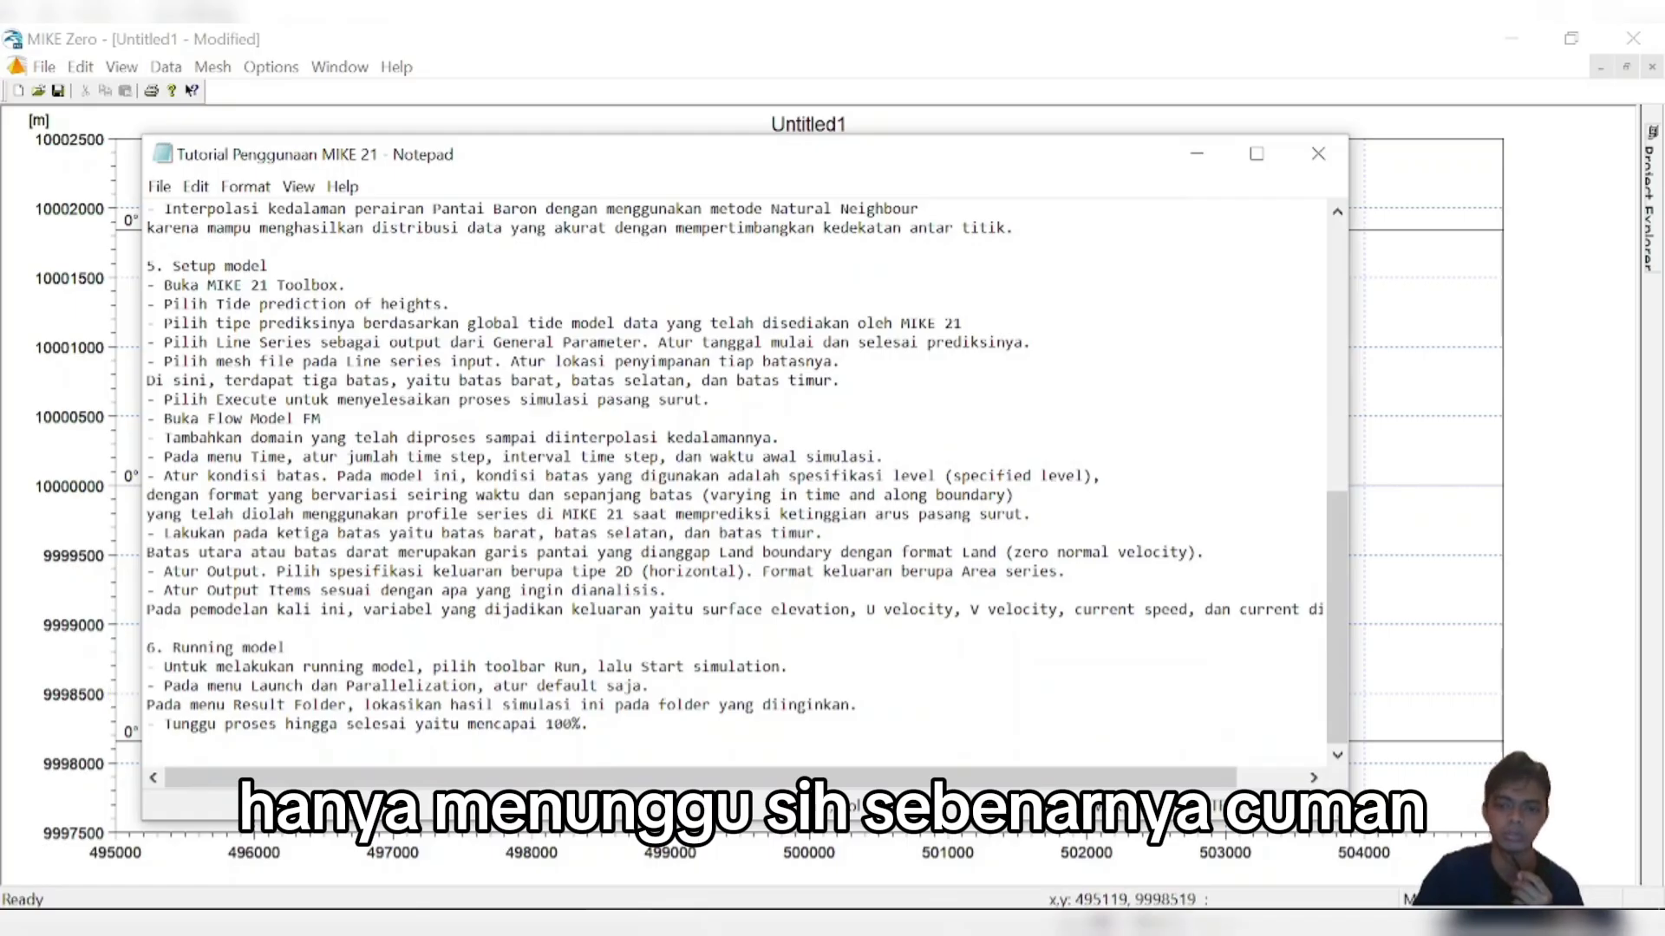
drag(1335, 633, 1324, 351)
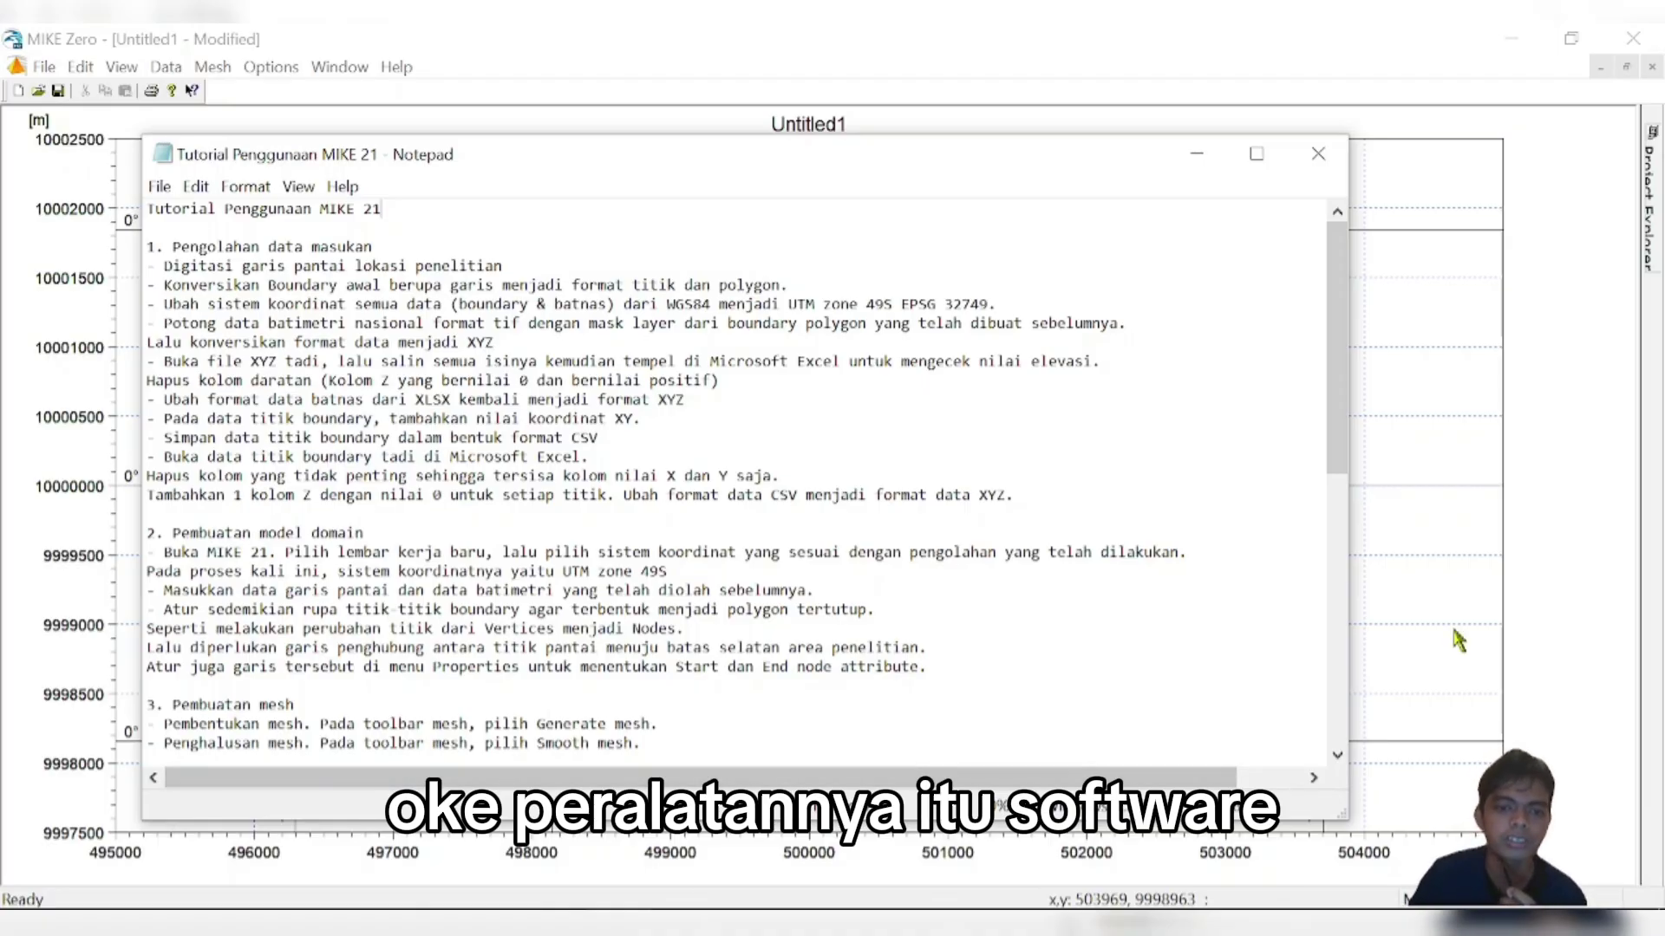
click(1196, 153)
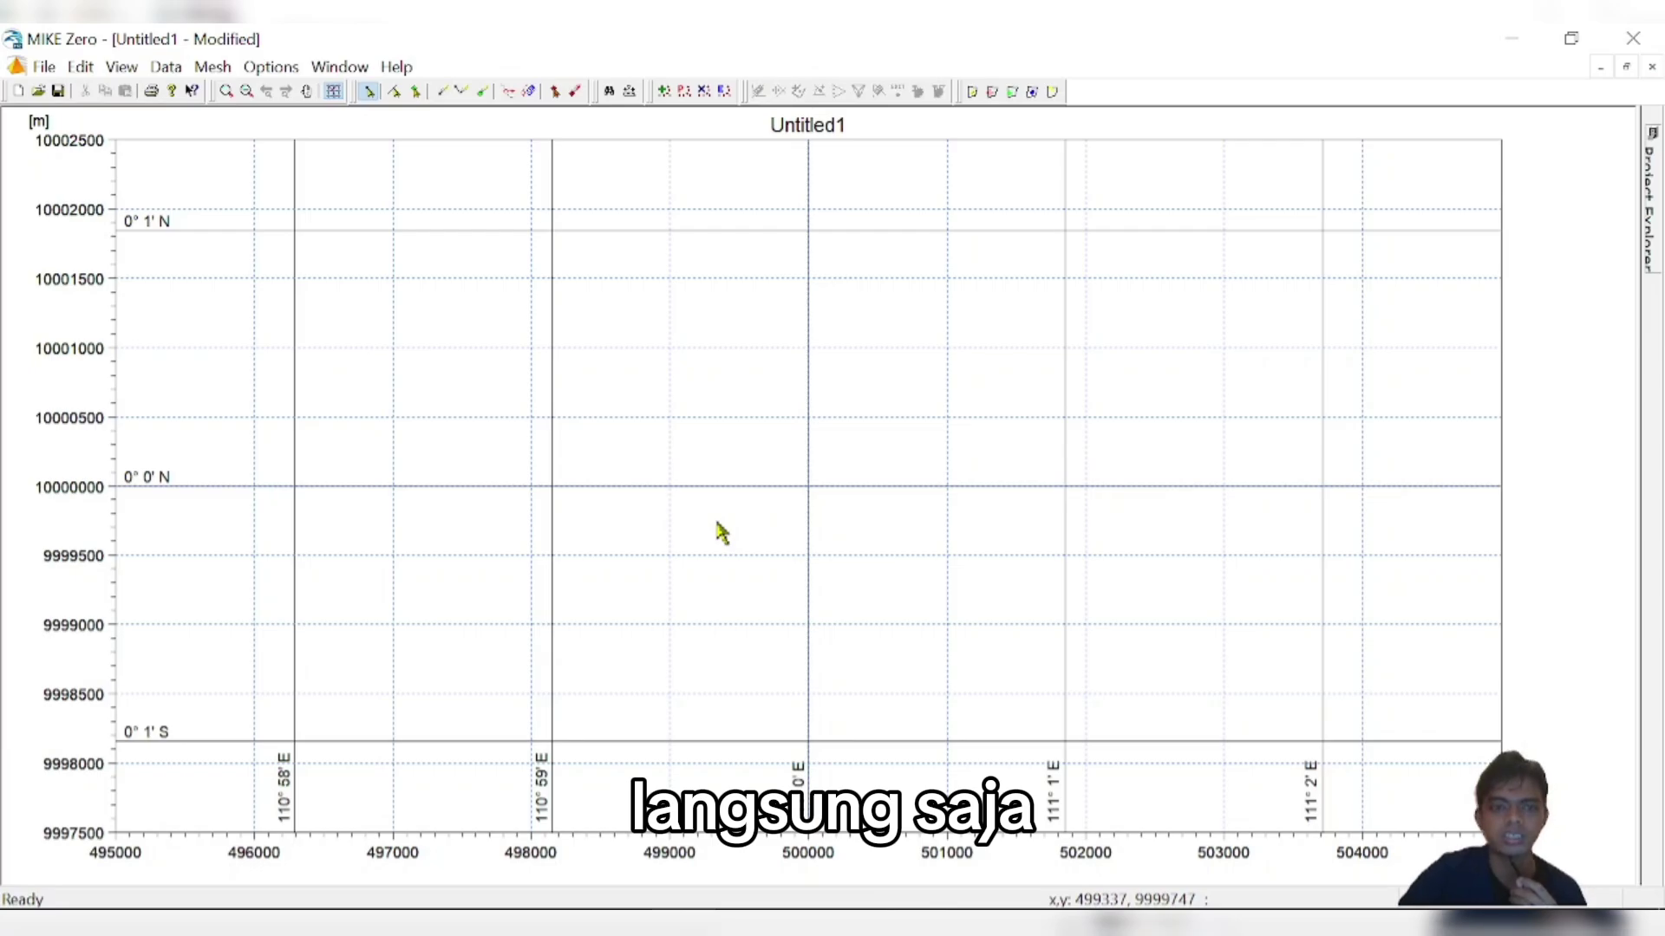
- Check which file format the boundary import accepts, and leave the file selection without importing anything
click(166, 69)
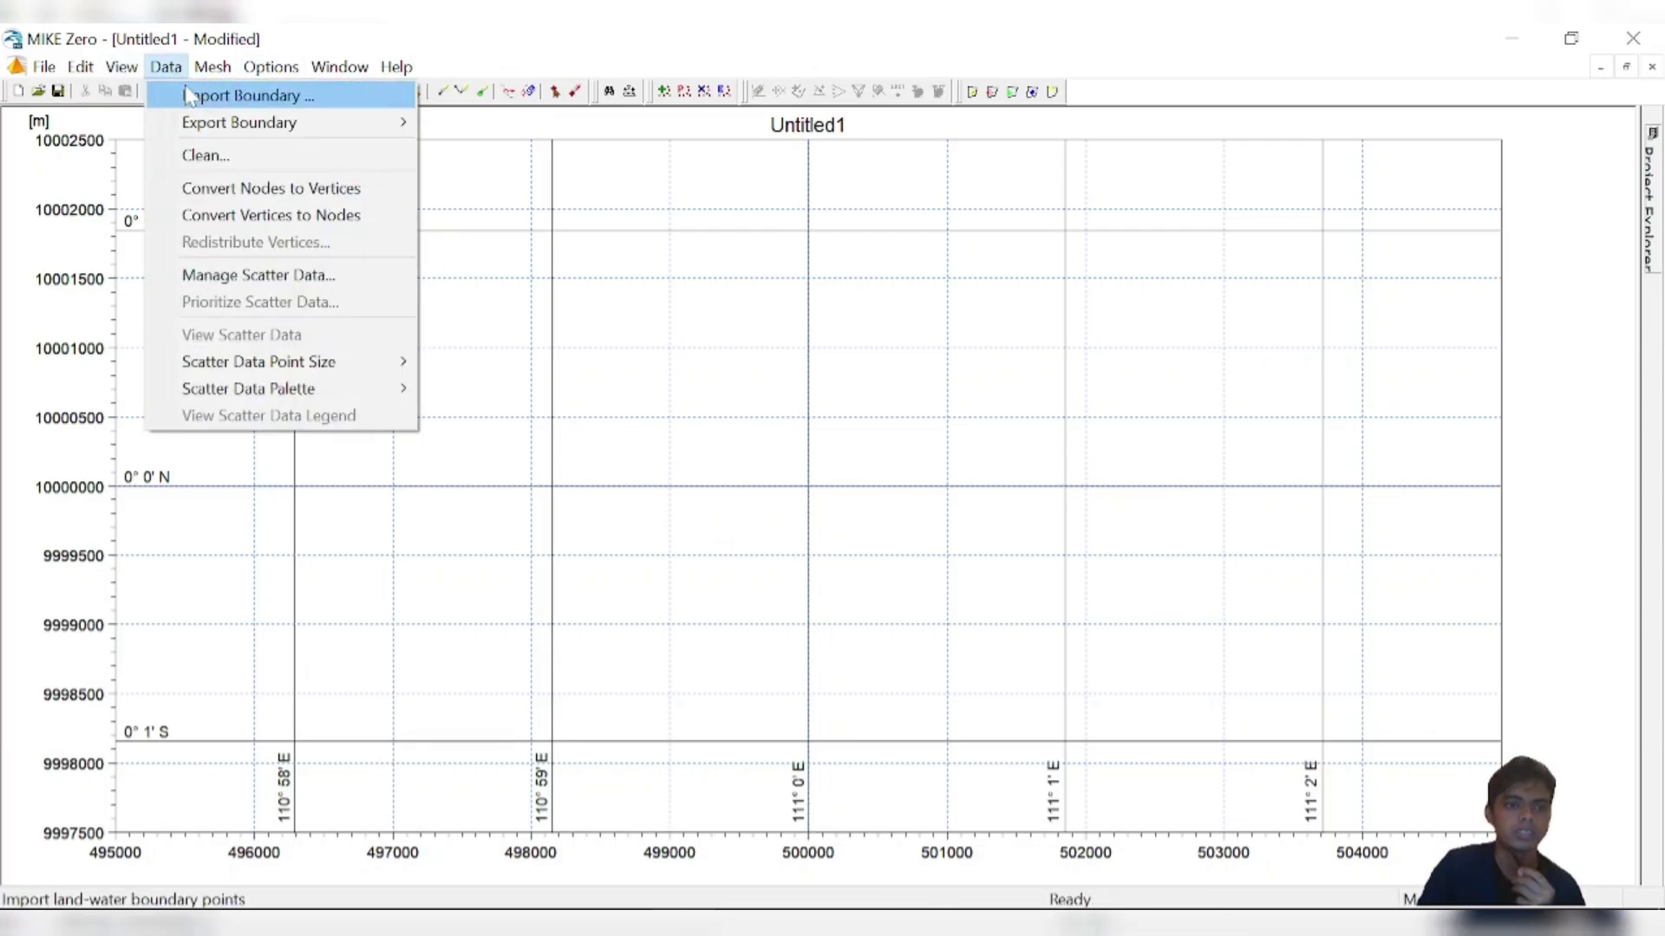
click(188, 96)
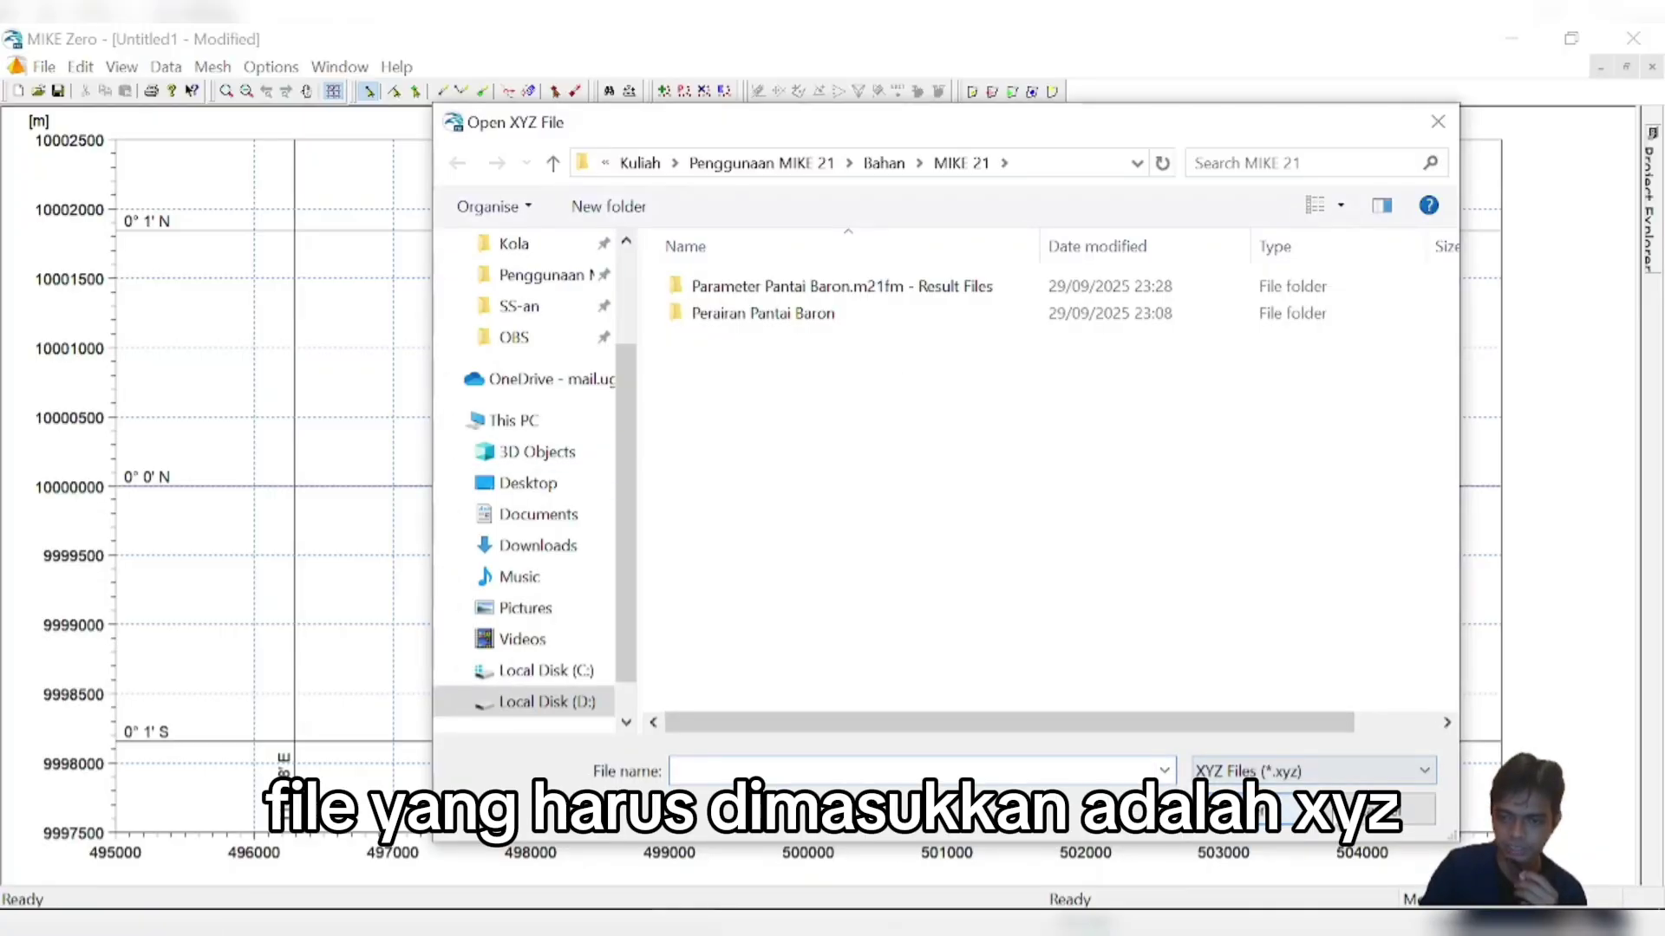
click(1287, 807)
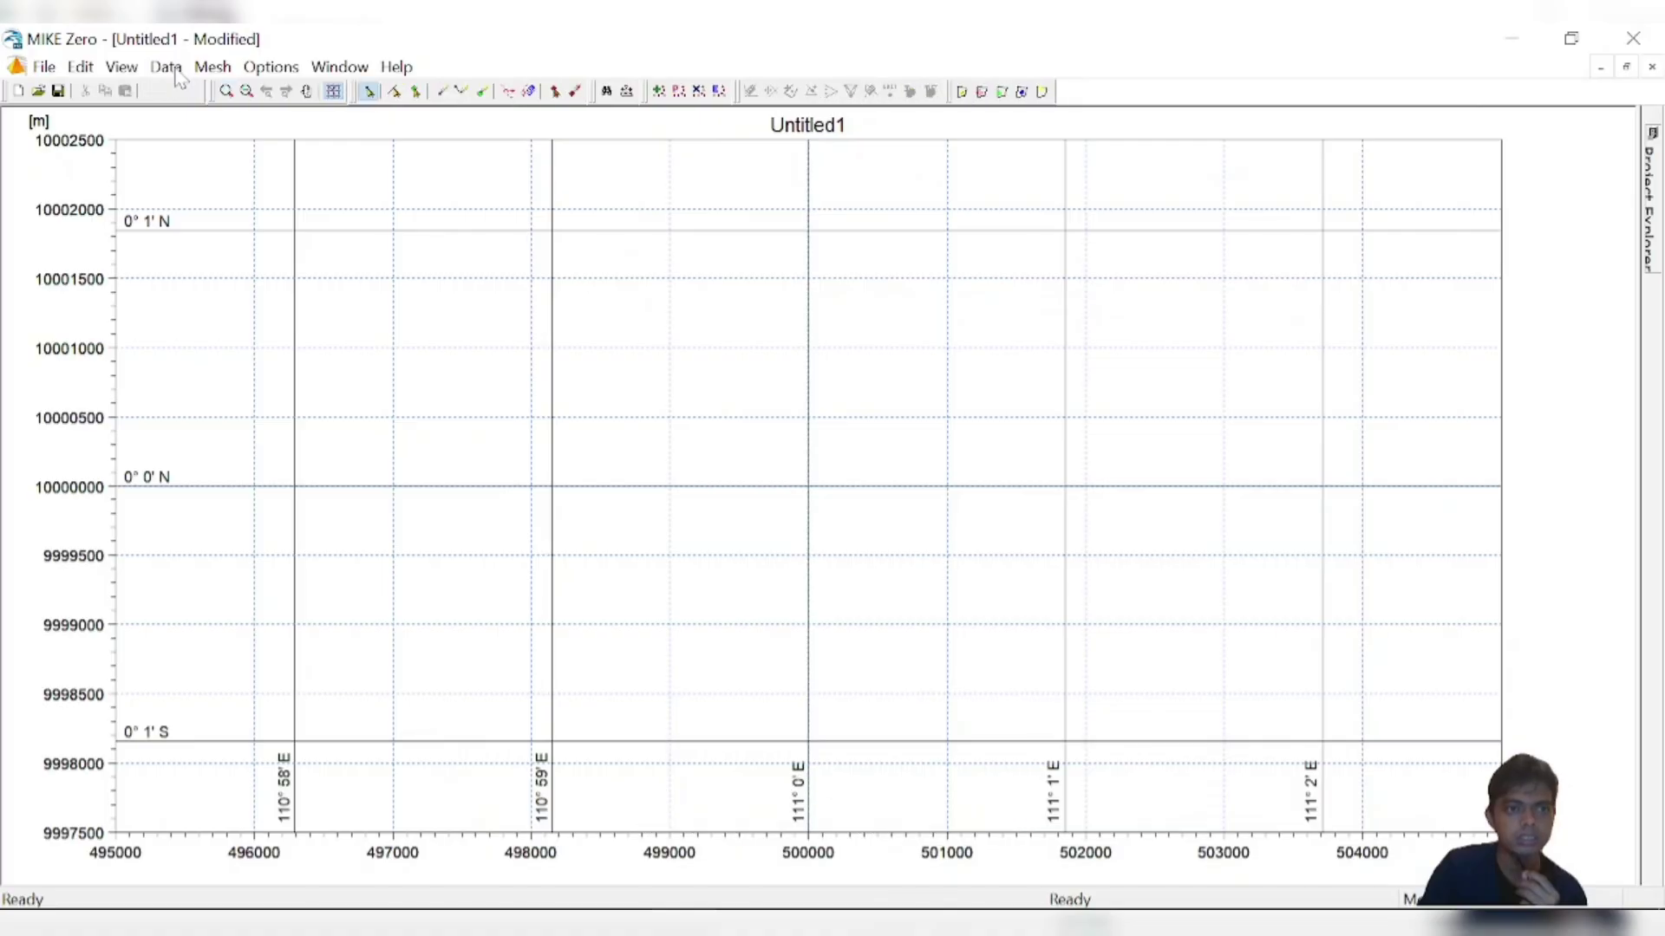
- Check which file format Manage Scatter Data accepts for added files, and close it without adding any
click(173, 71)
mouse_move(213, 67)
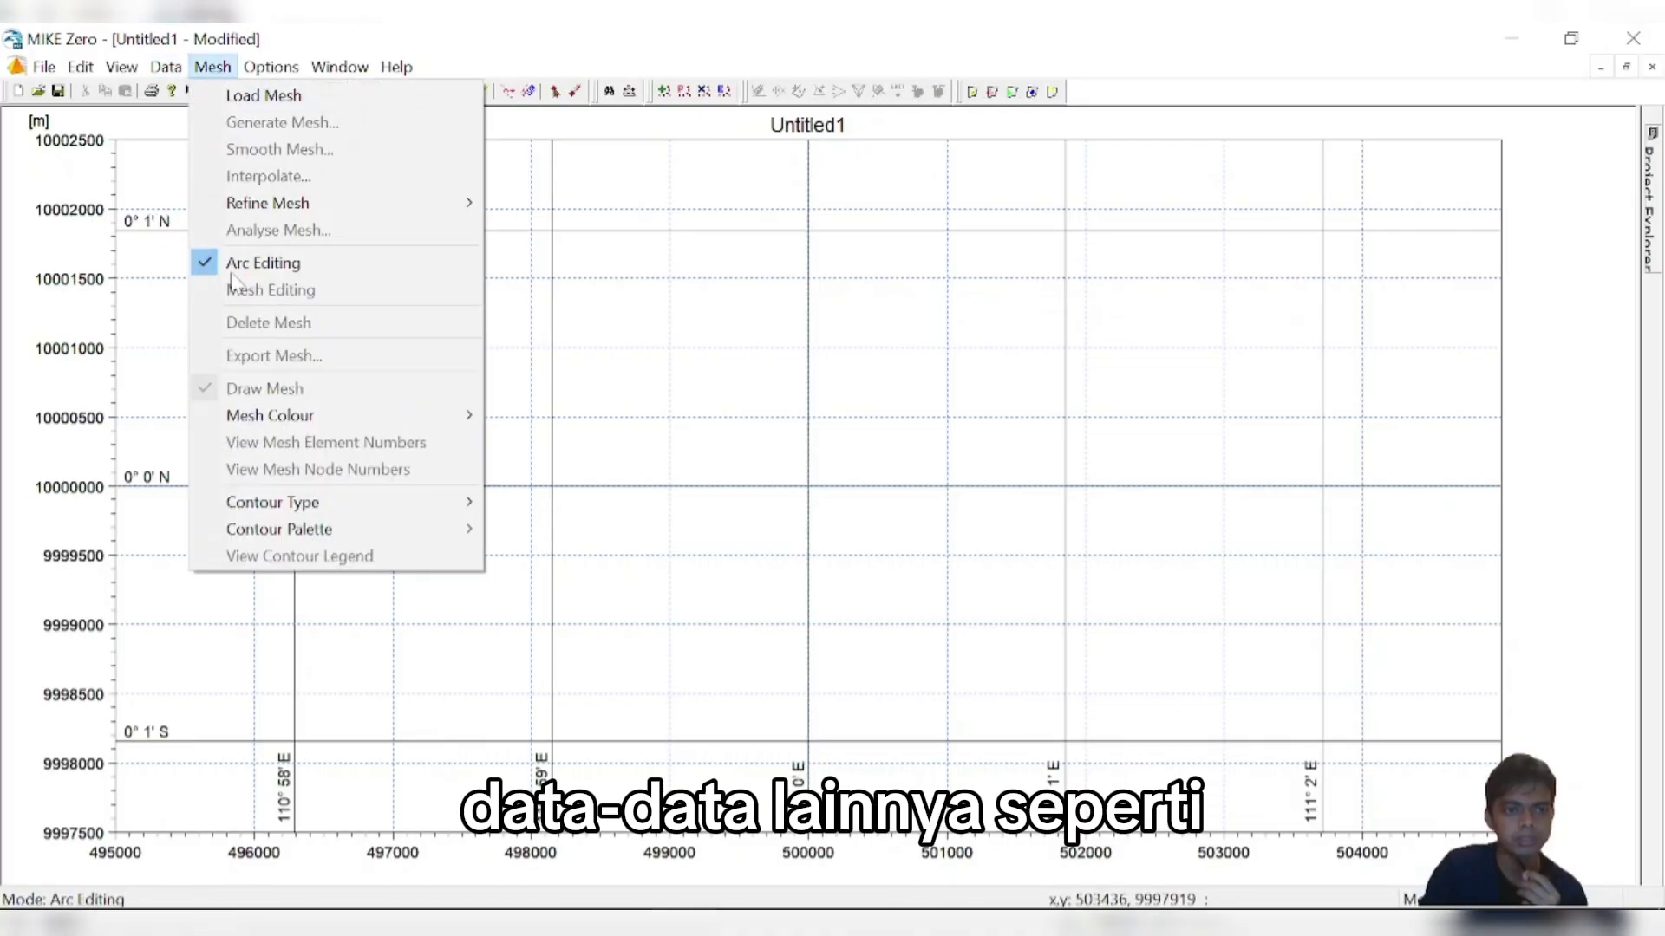
click(173, 272)
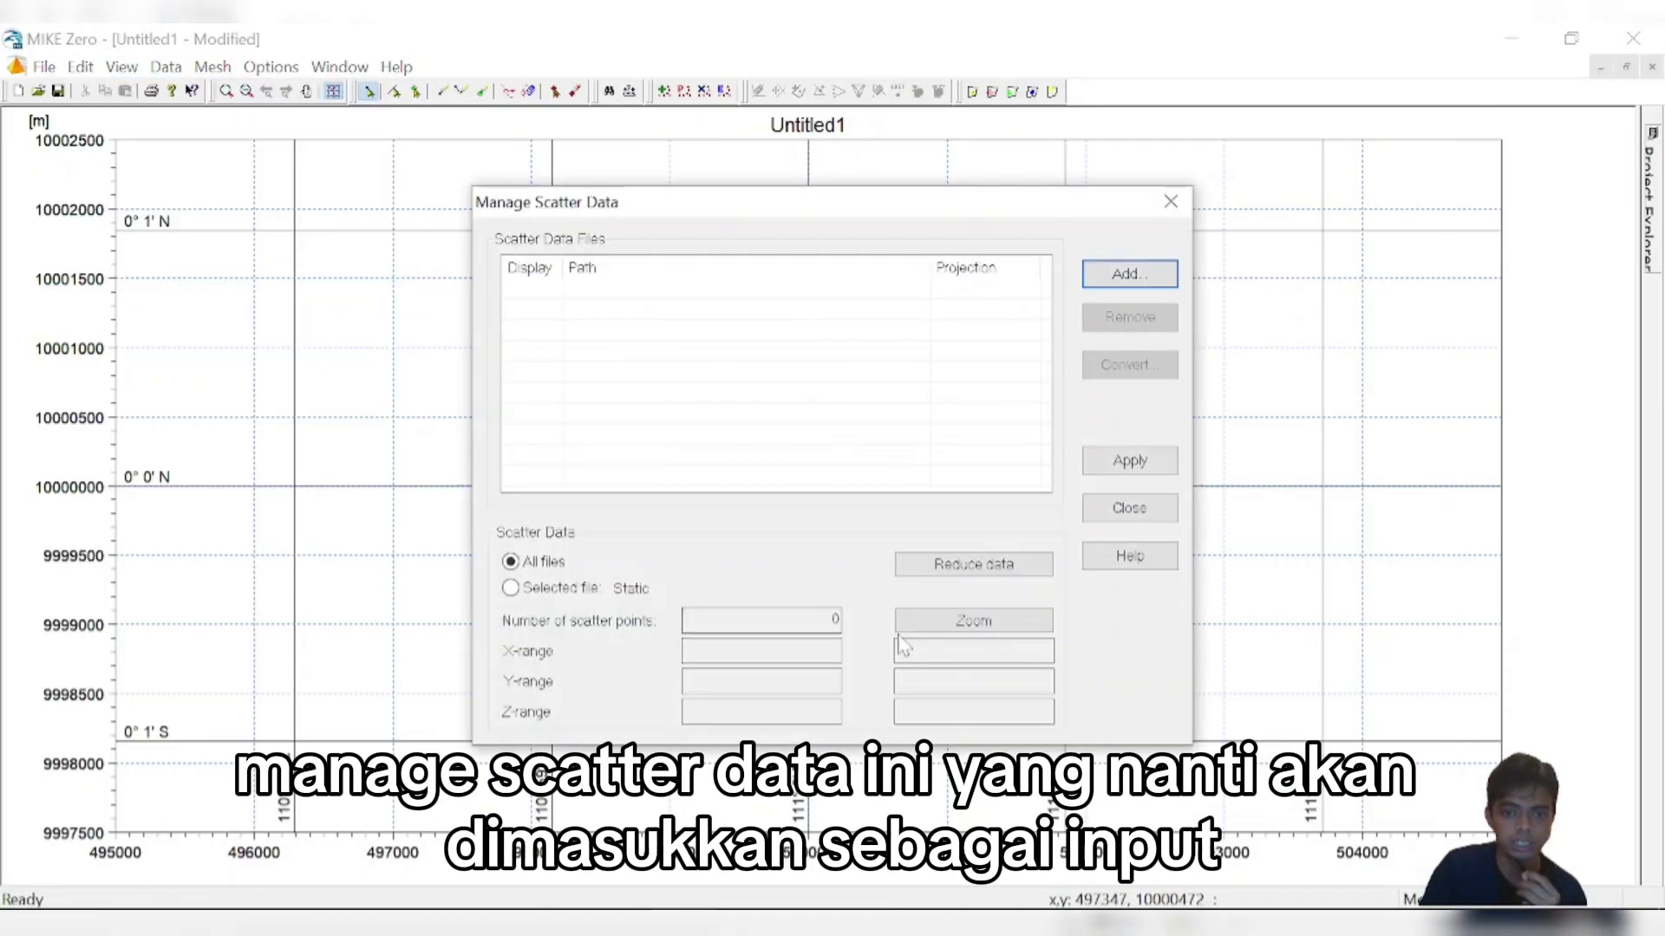
click(1129, 274)
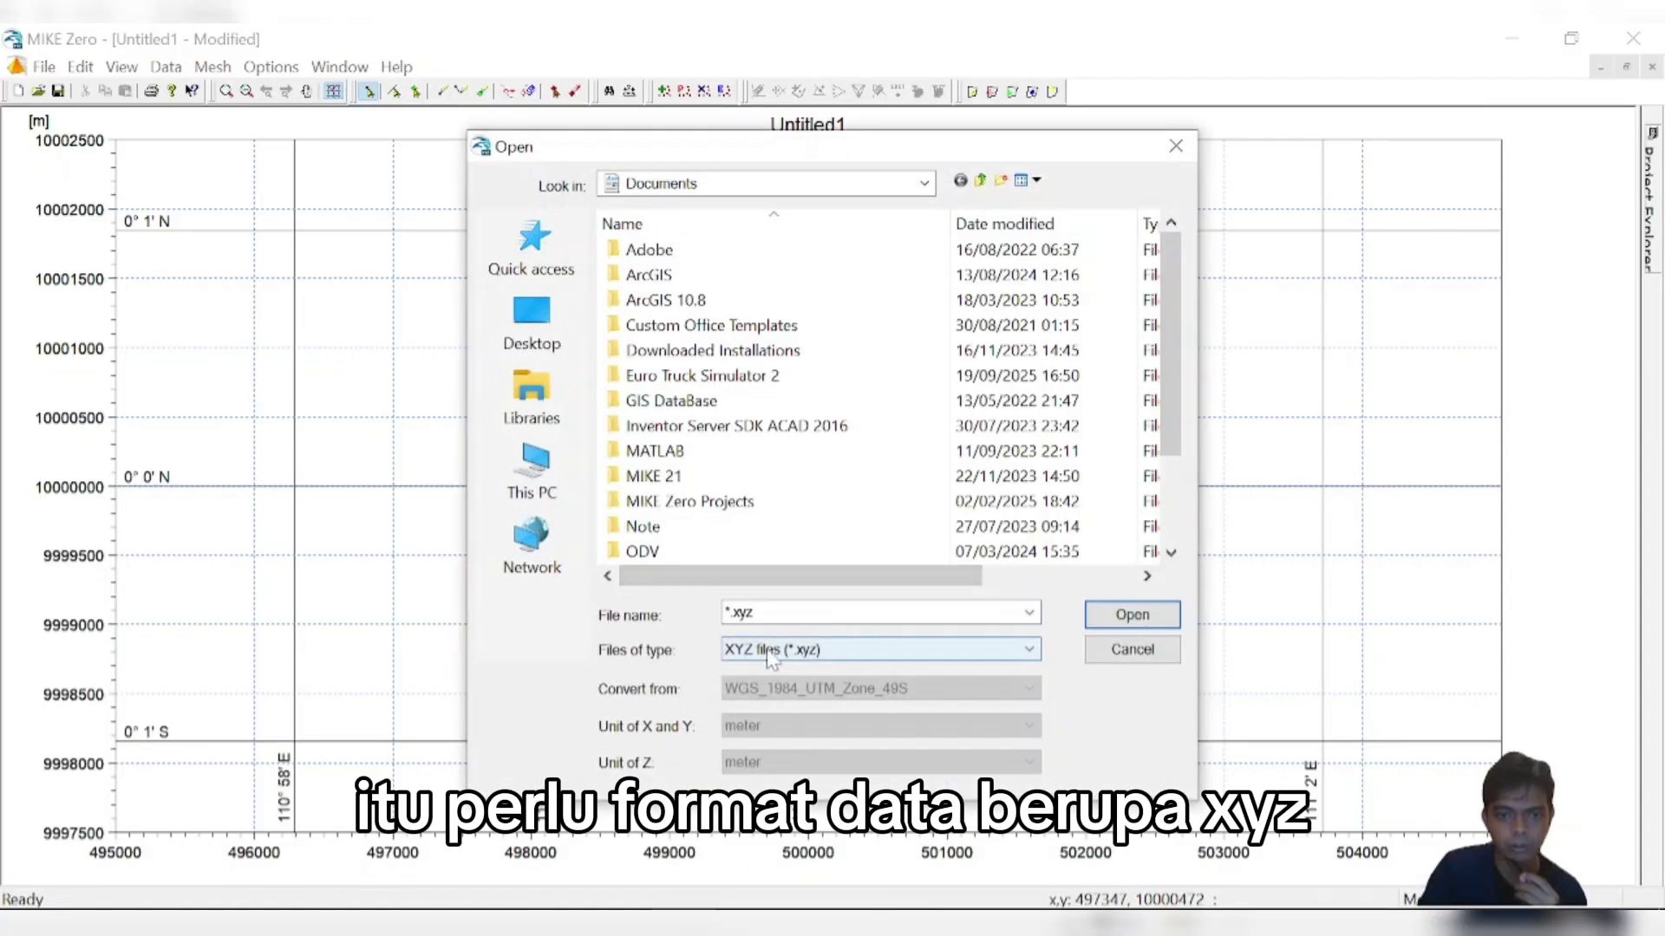
click(1130, 652)
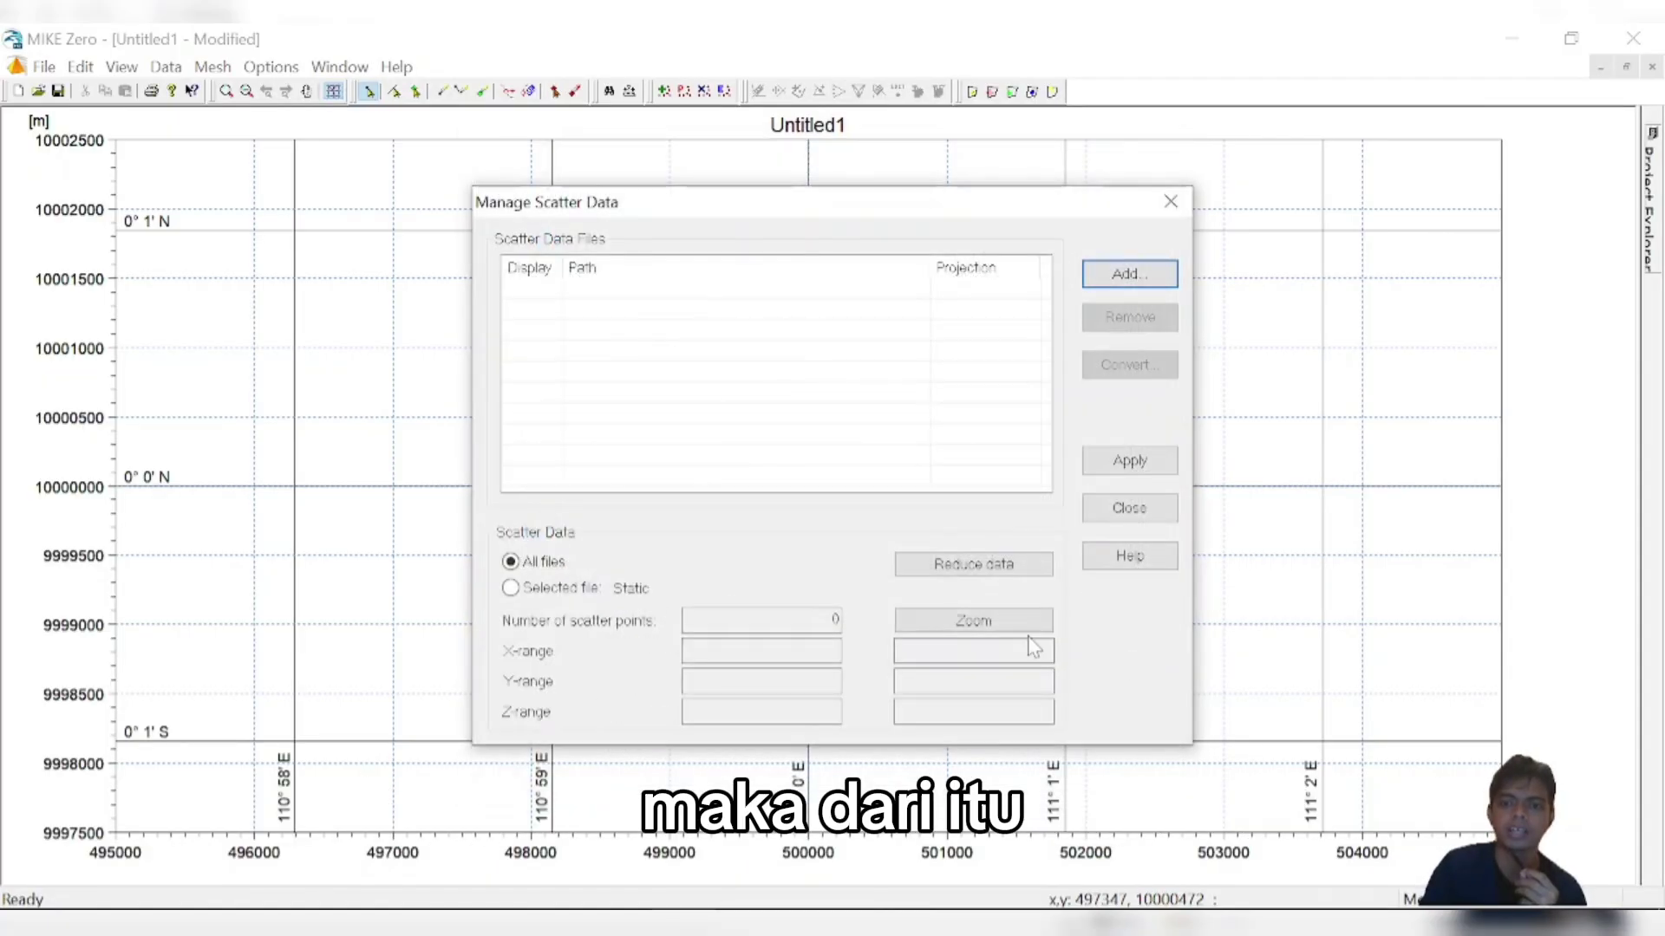
click(1120, 516)
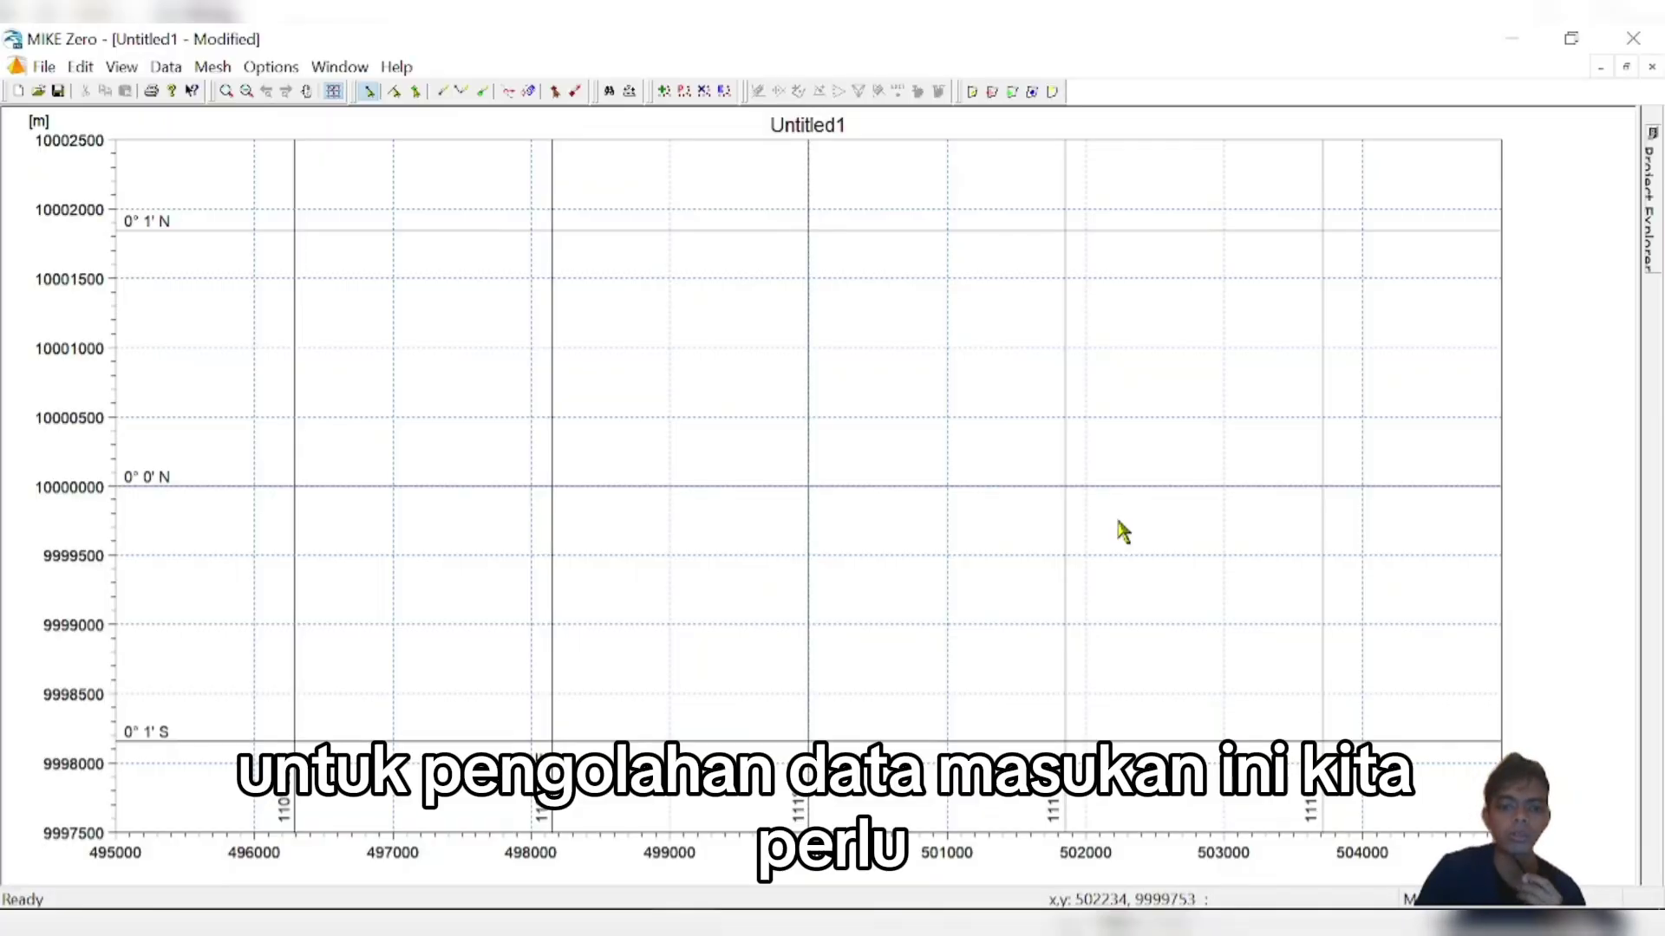
- Switch to QGIS, hide the Digitasi Garis Pantai layer, dismiss the layer-saved message and select the OpenStreetMap layer
click(768, 924)
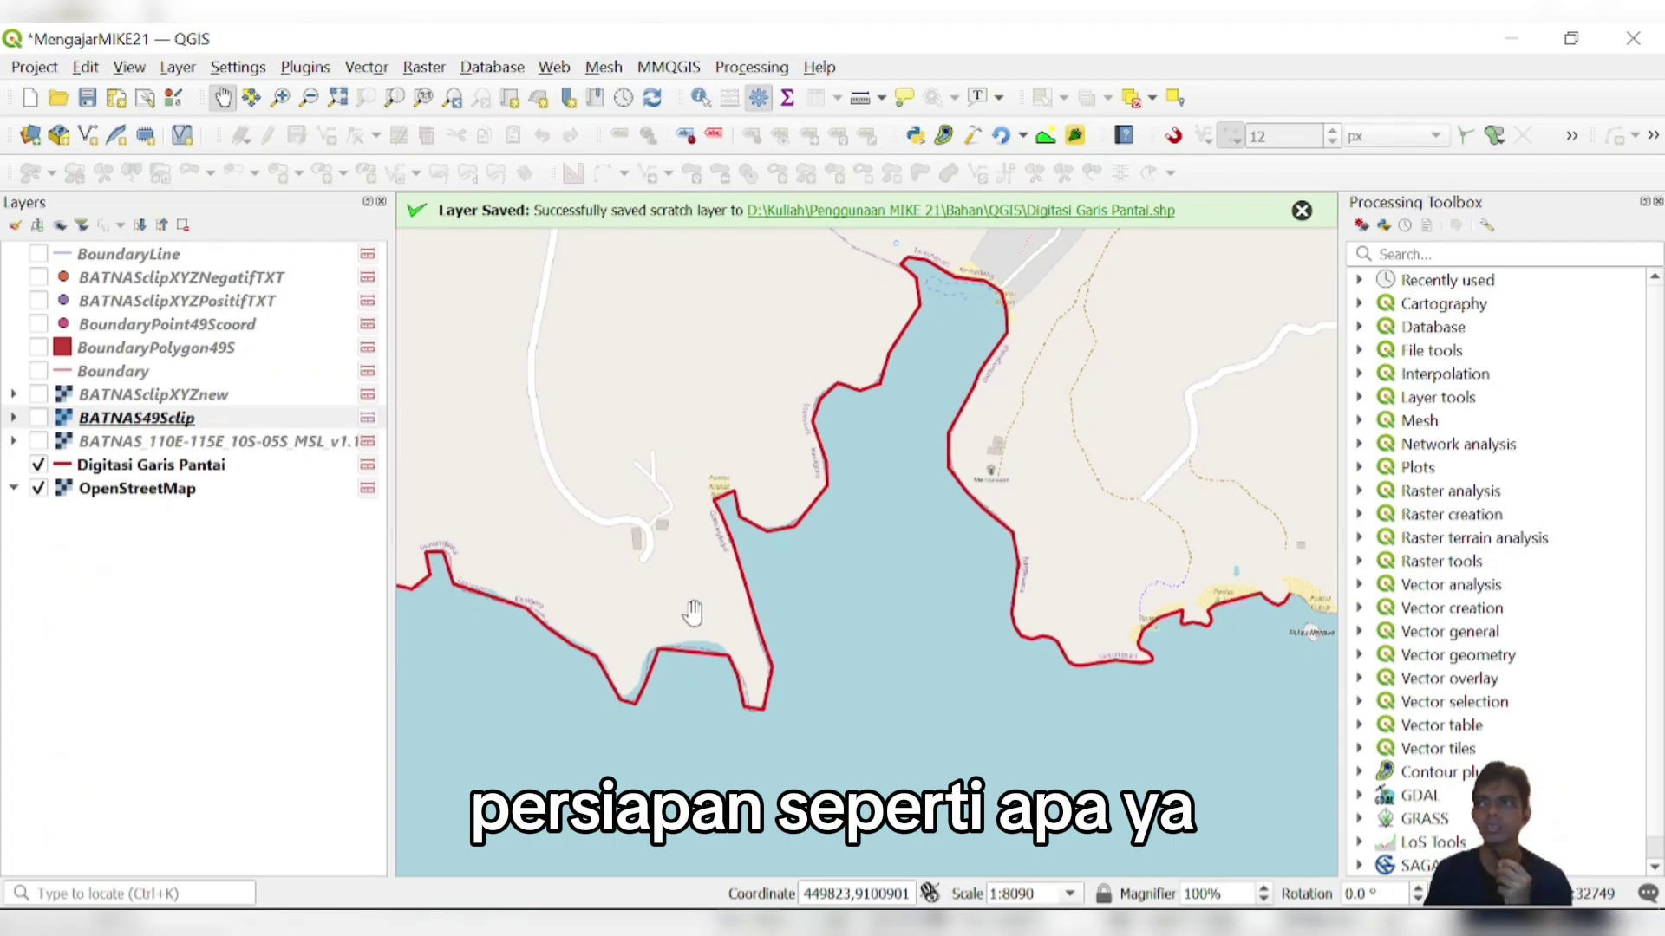
click(38, 465)
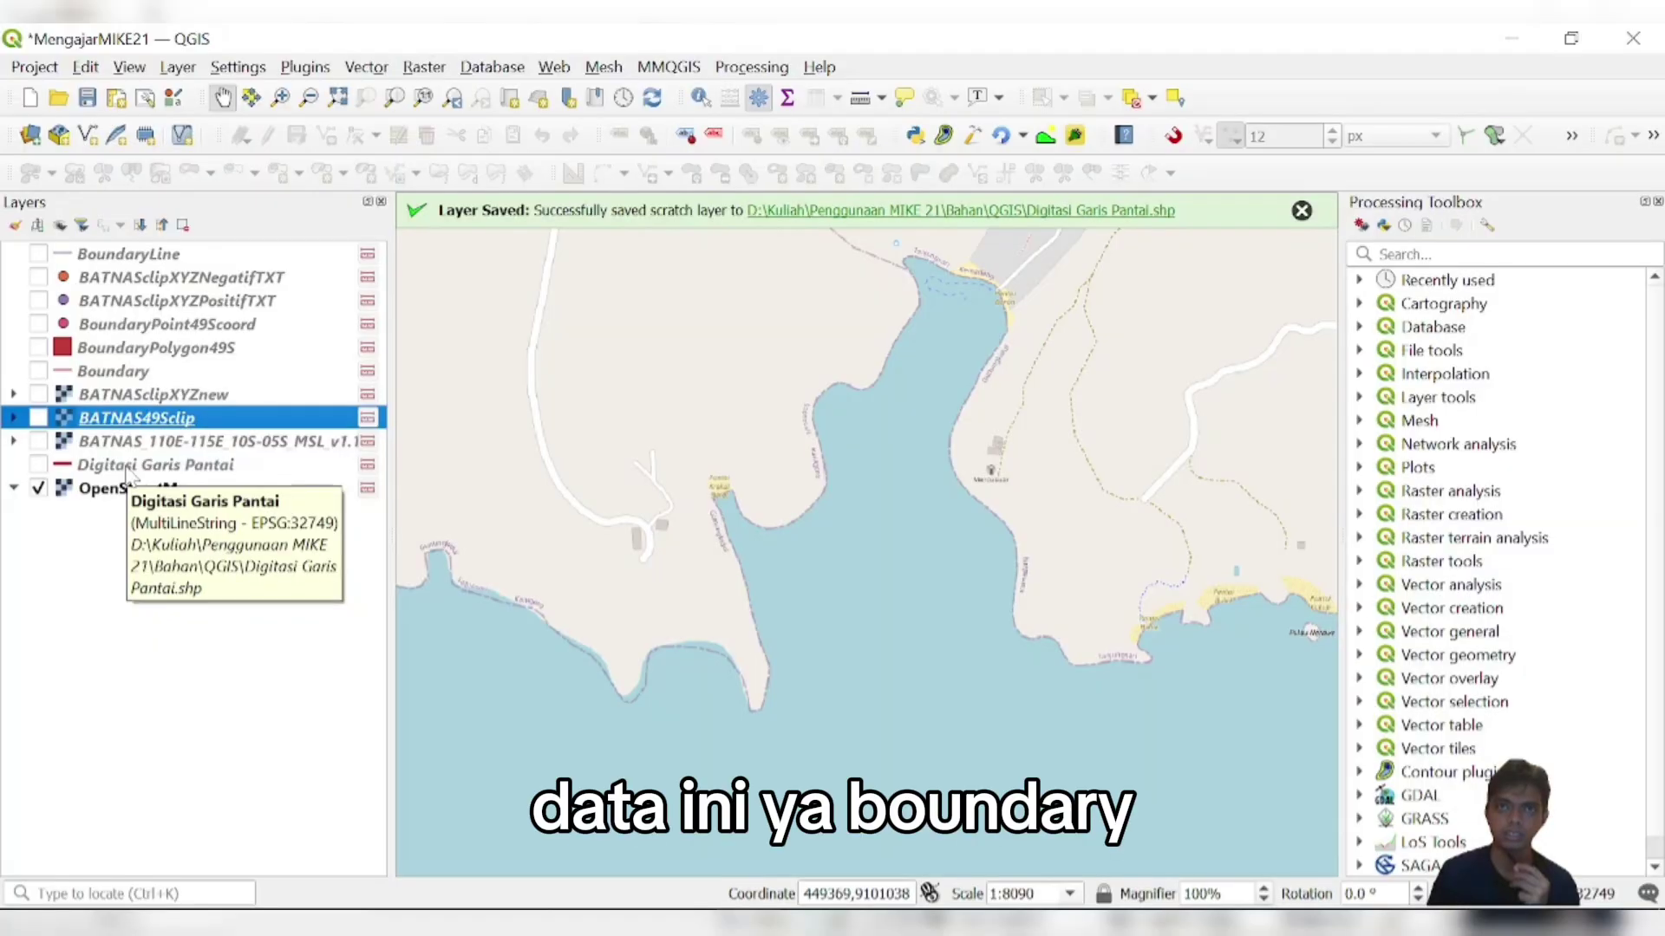
click(169, 596)
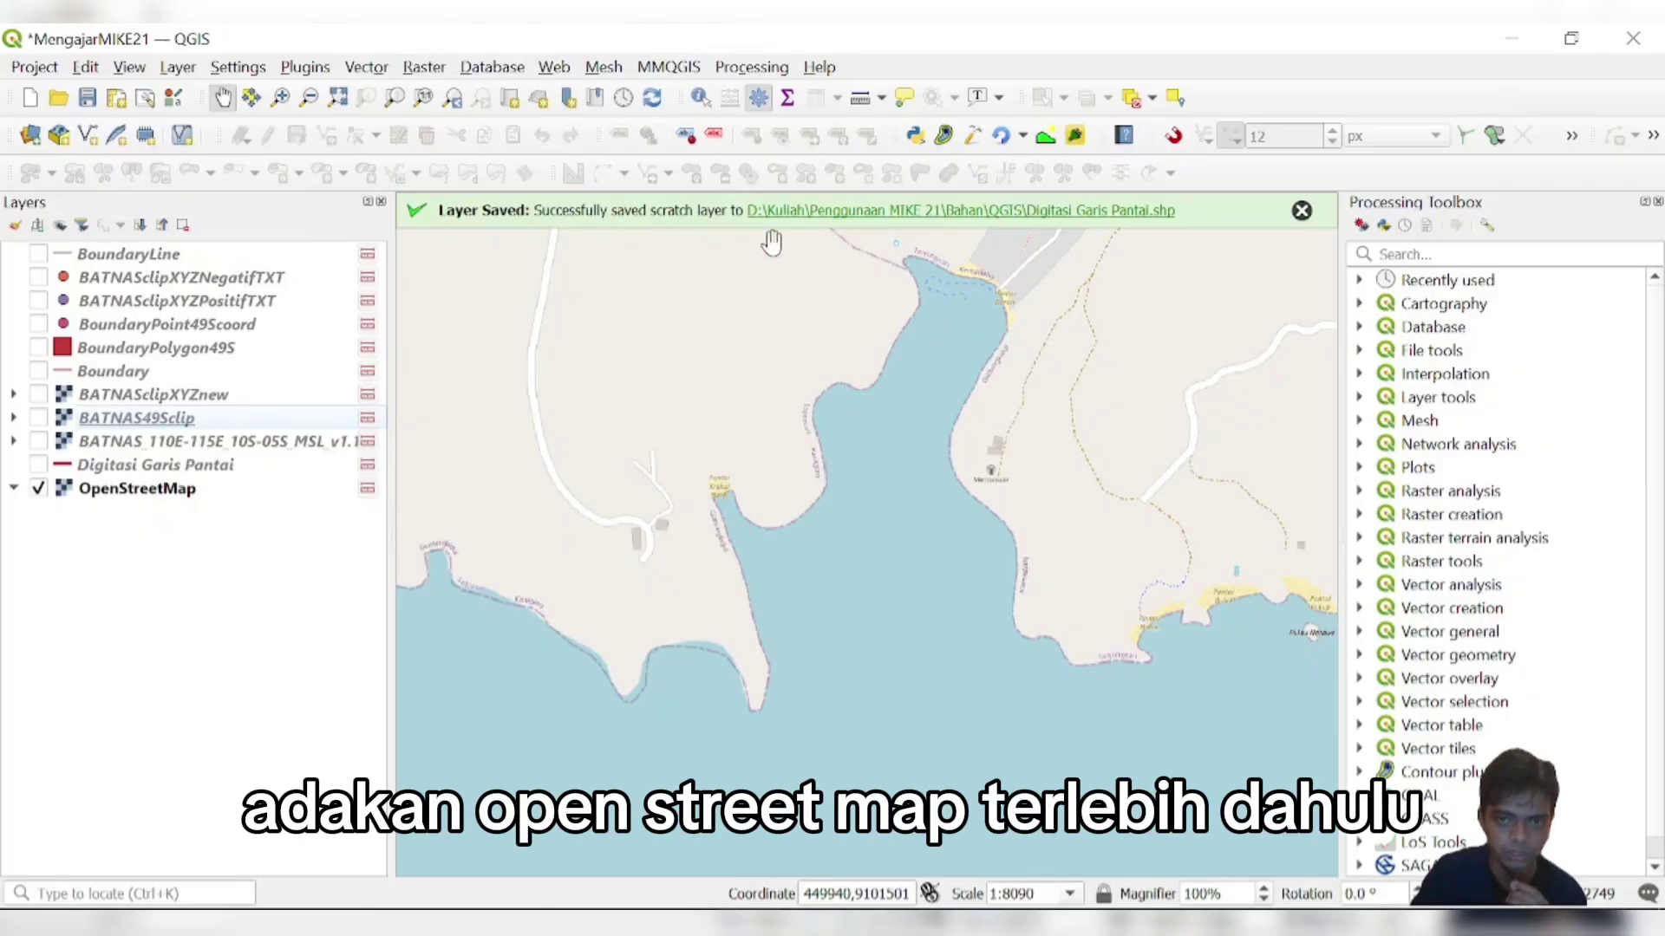
click(1301, 210)
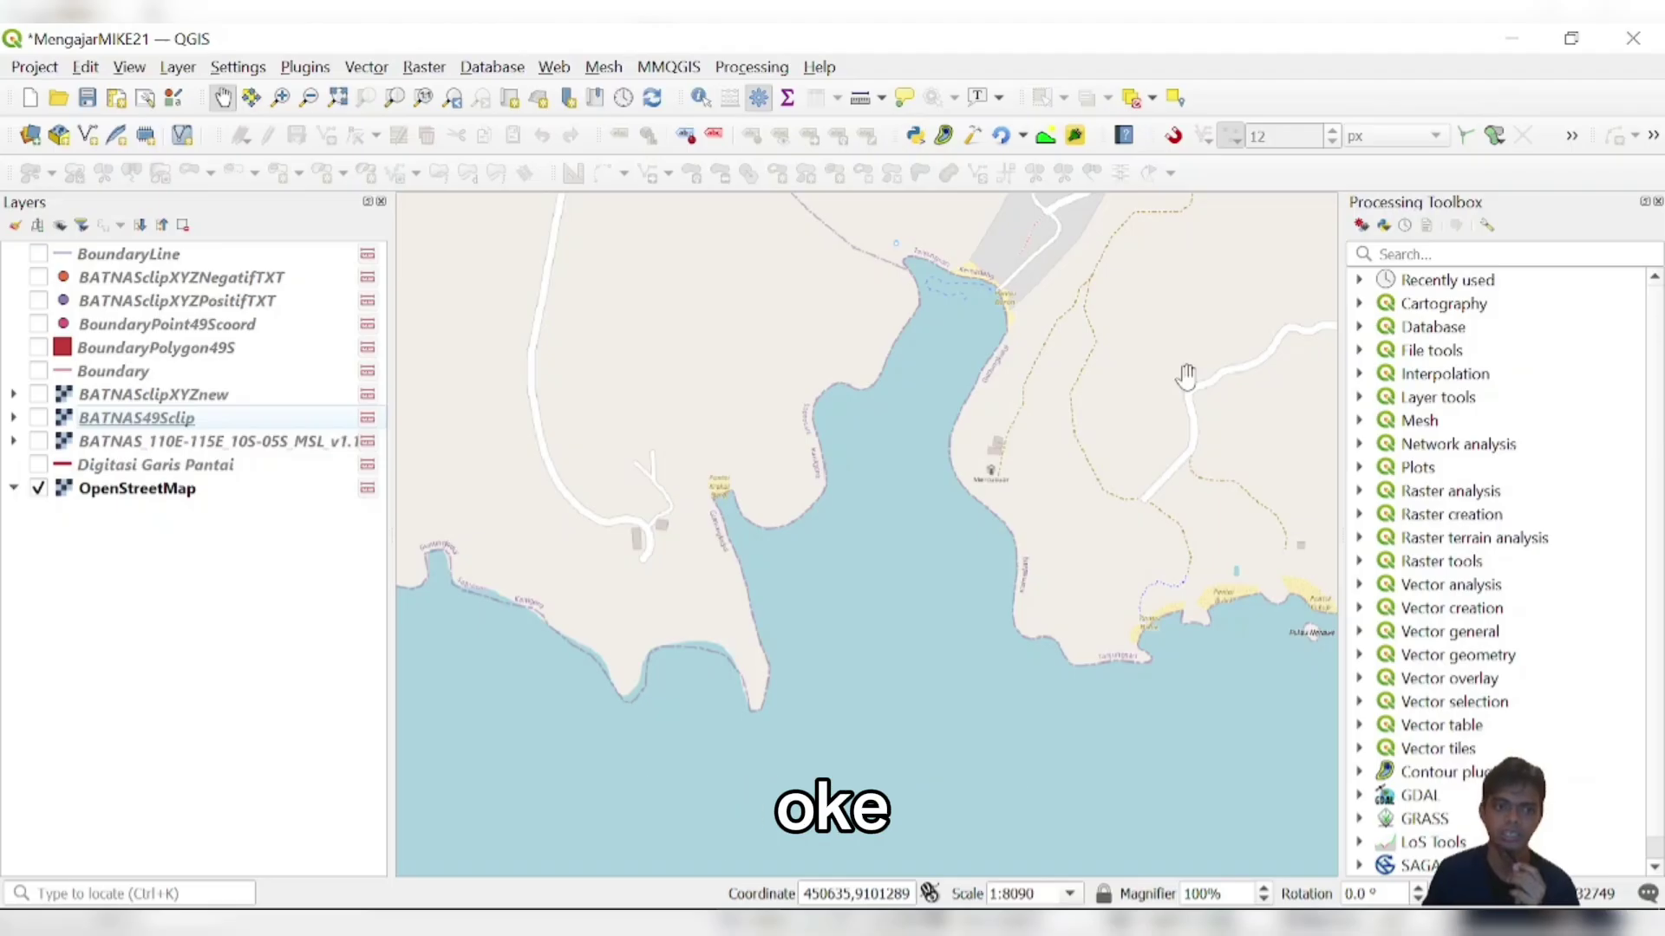
click(173, 465)
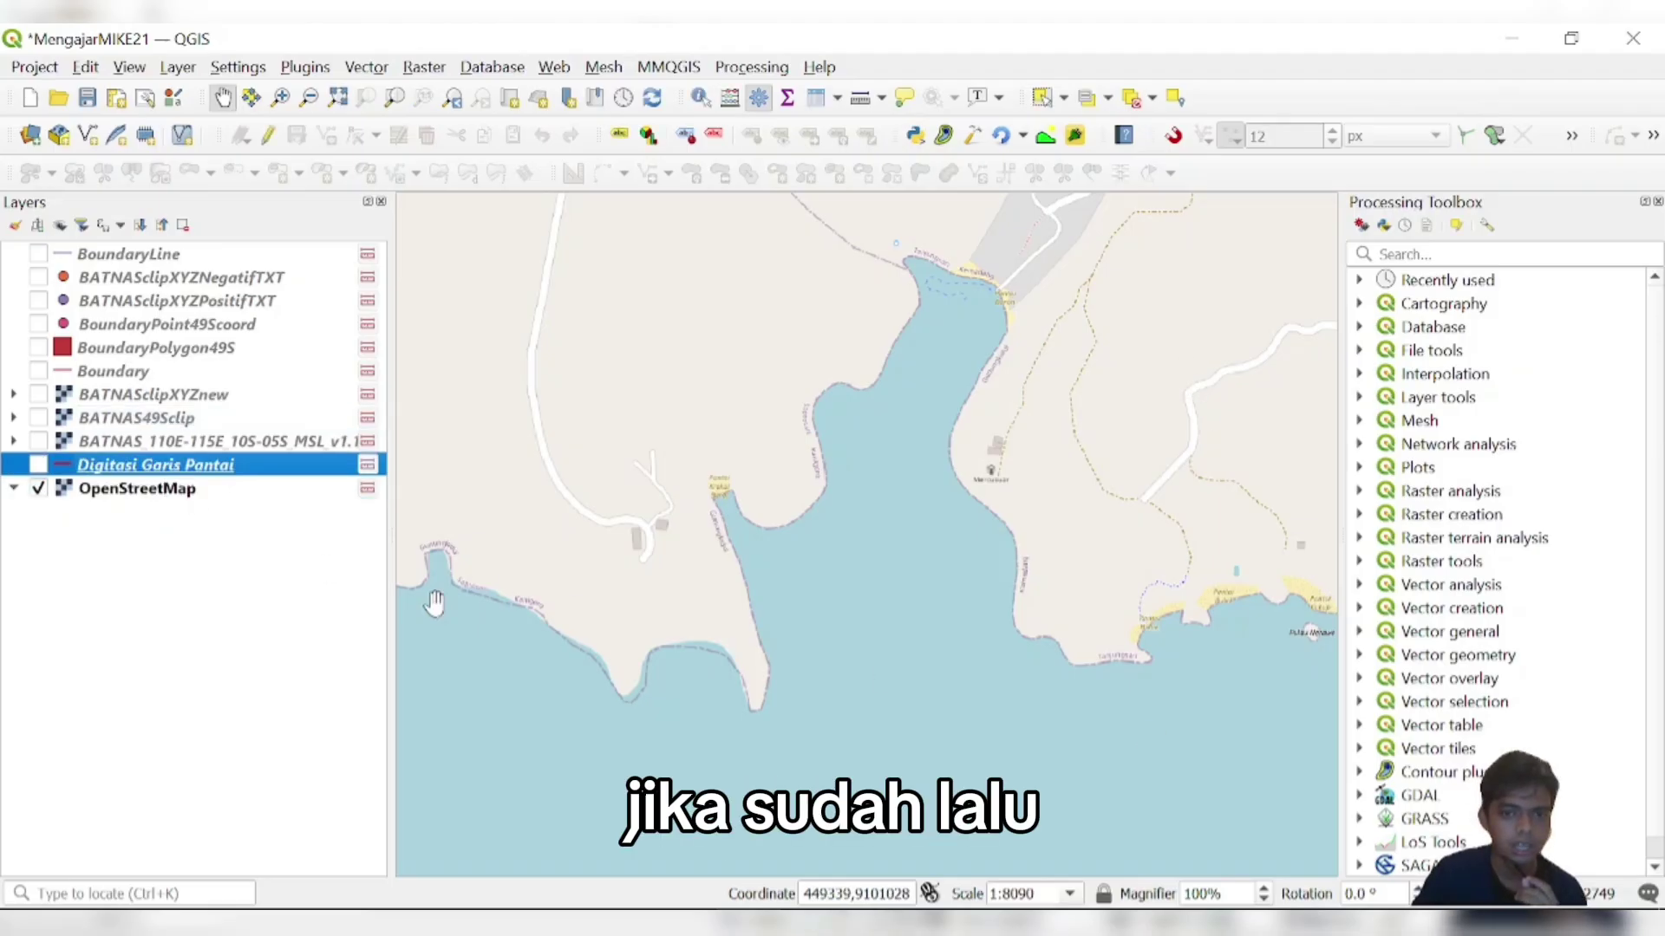
click(228, 491)
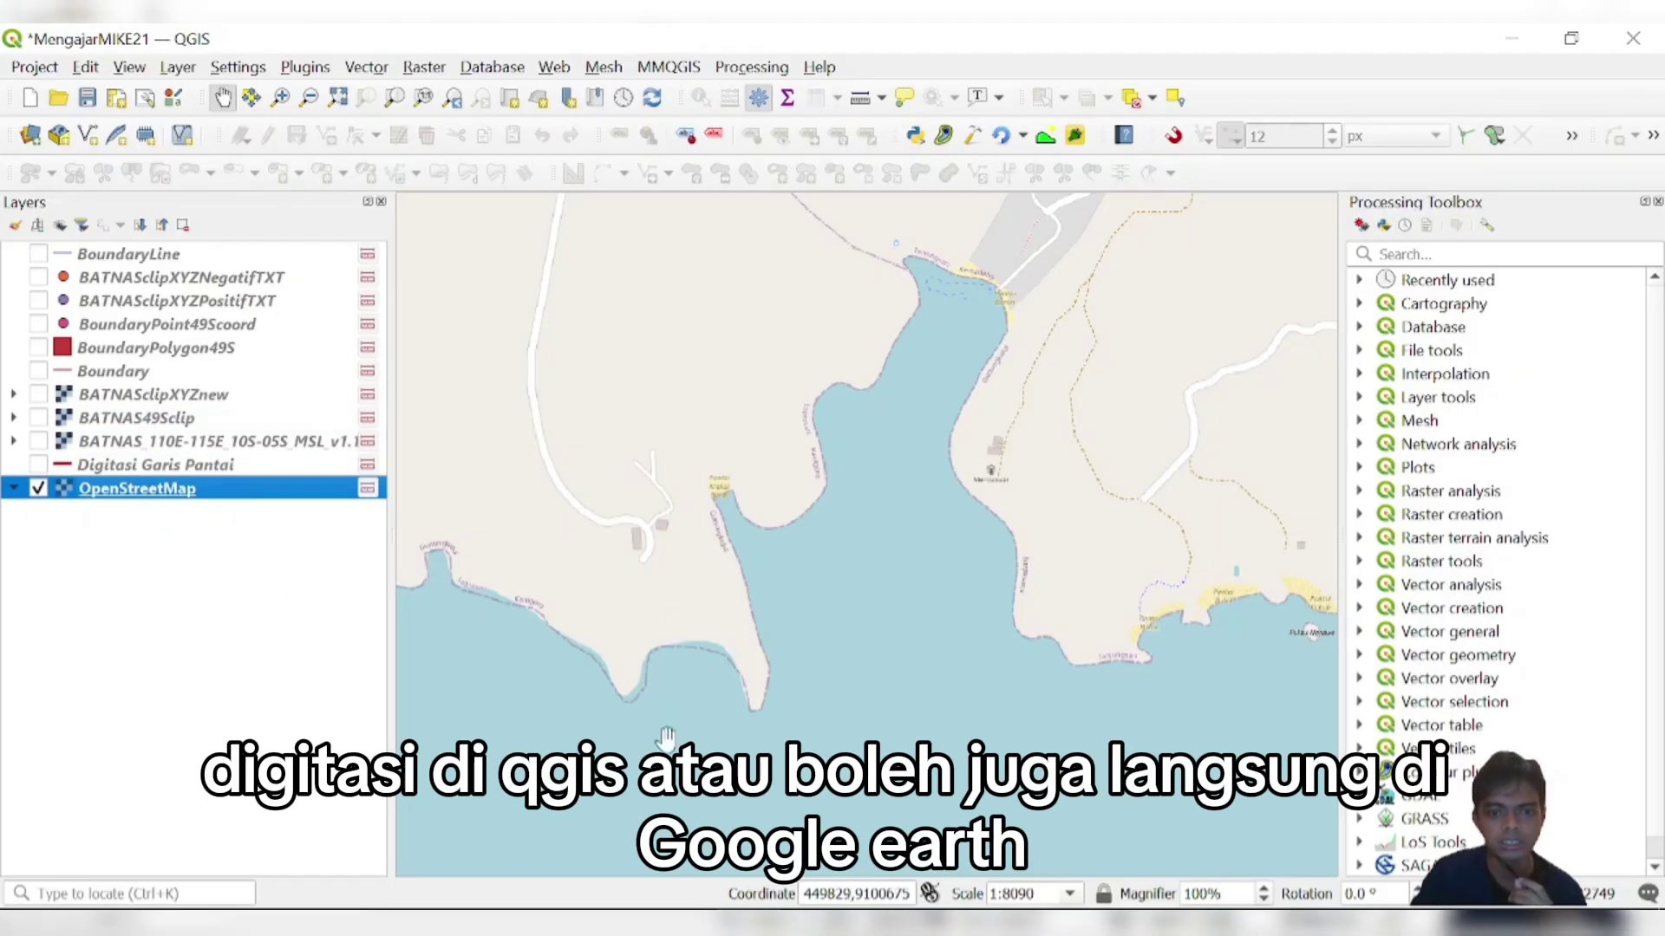
- Switch to Google Earth Pro, examine the coast around the Stasiun Pasut Baron placemark and reset the view's tilt and compass
key(alt+Tab)
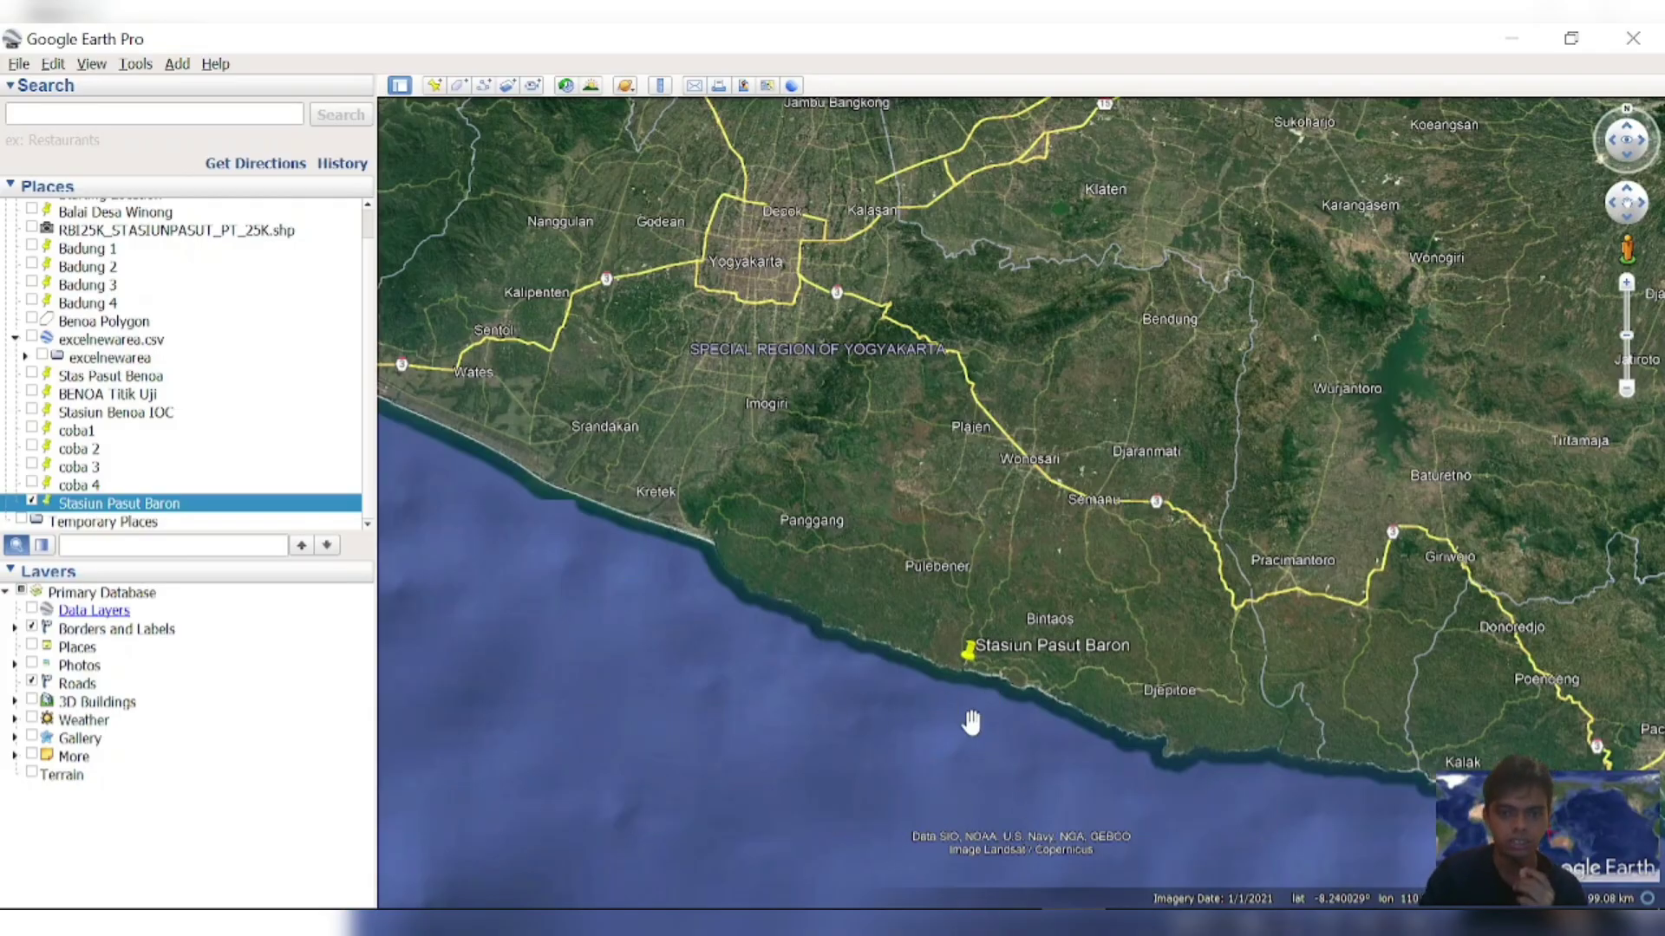
scroll(957, 679, up, 2)
scroll(957, 679, up, 4)
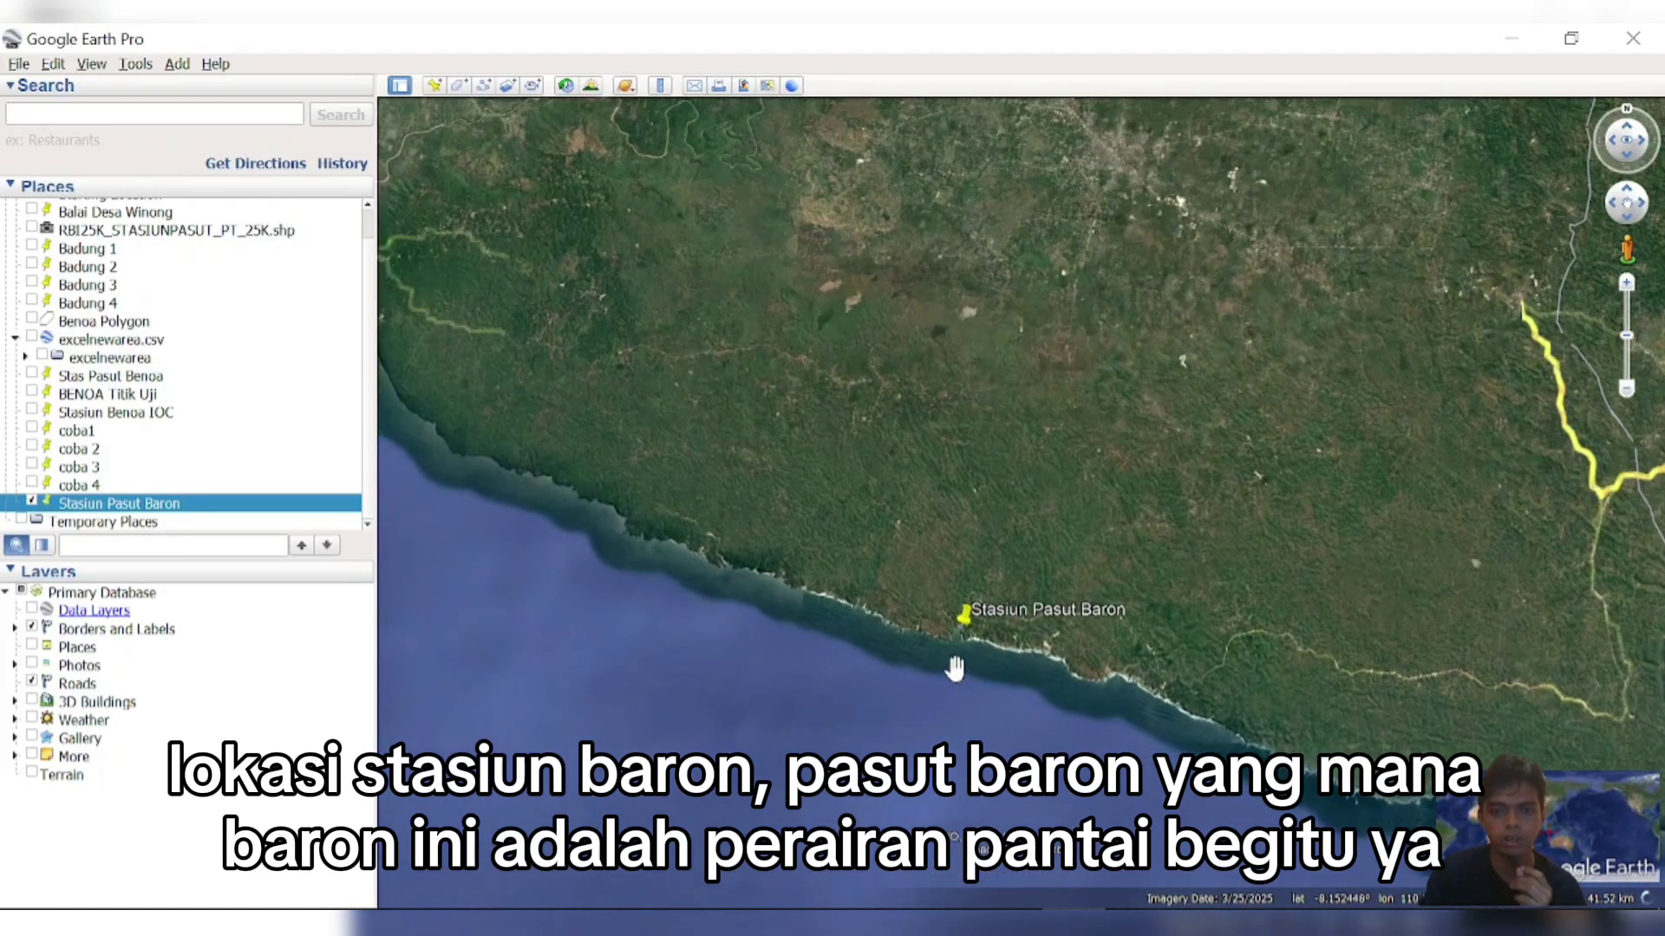
scroll(966, 624, up, 3)
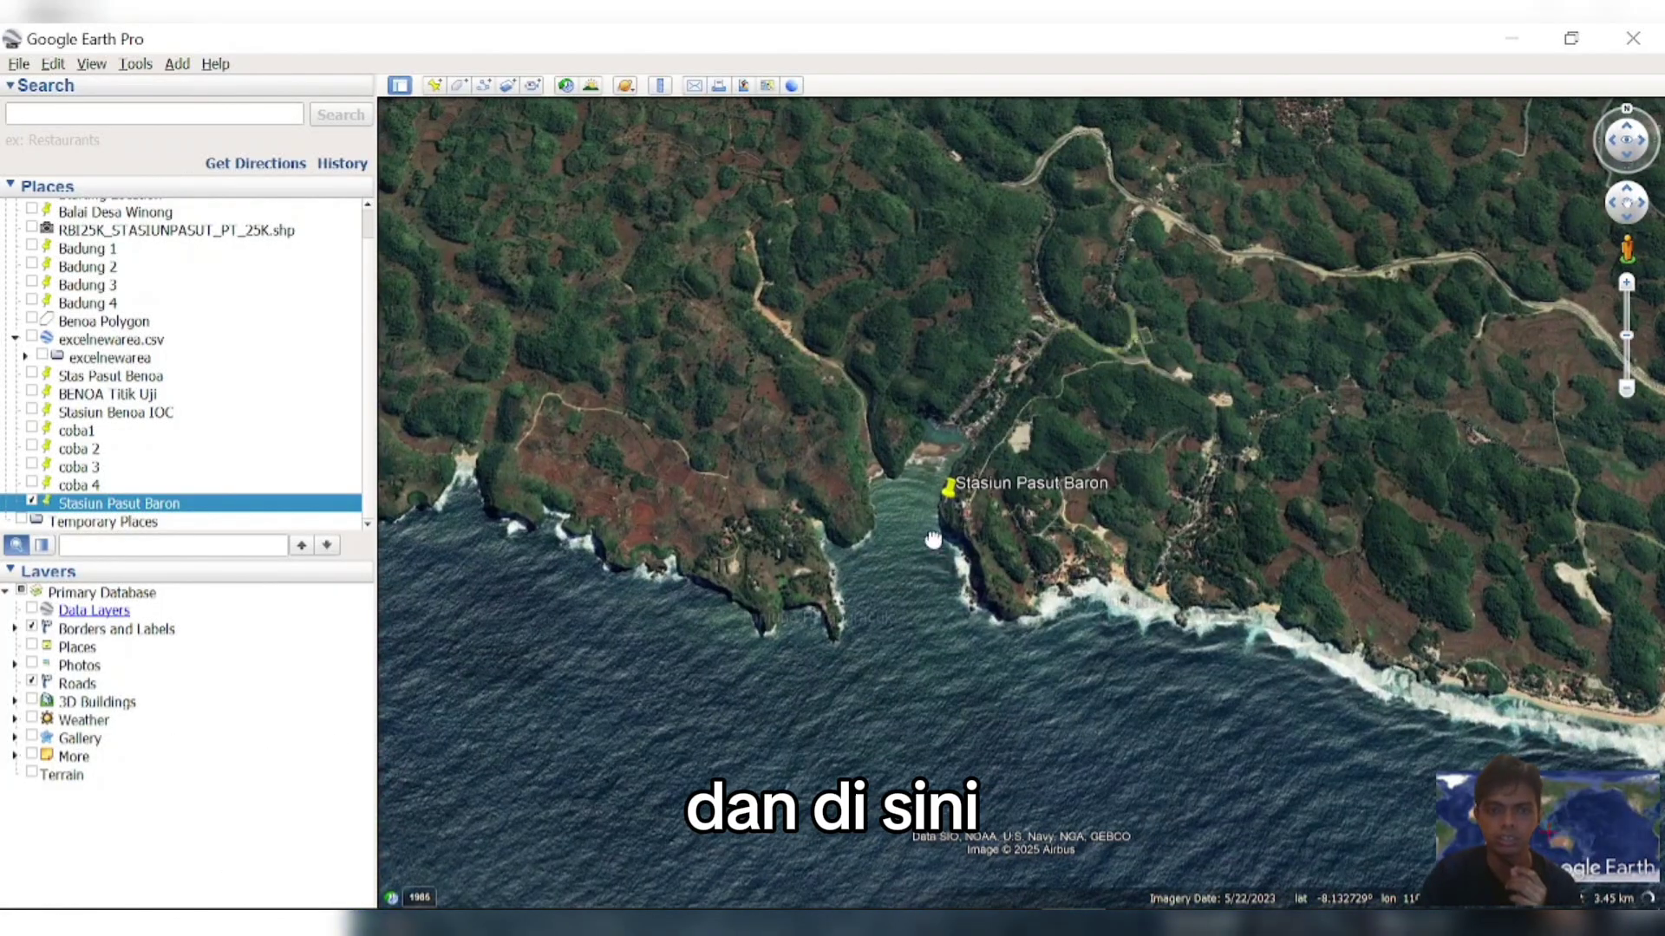
click(91, 63)
mouse_move(113, 421)
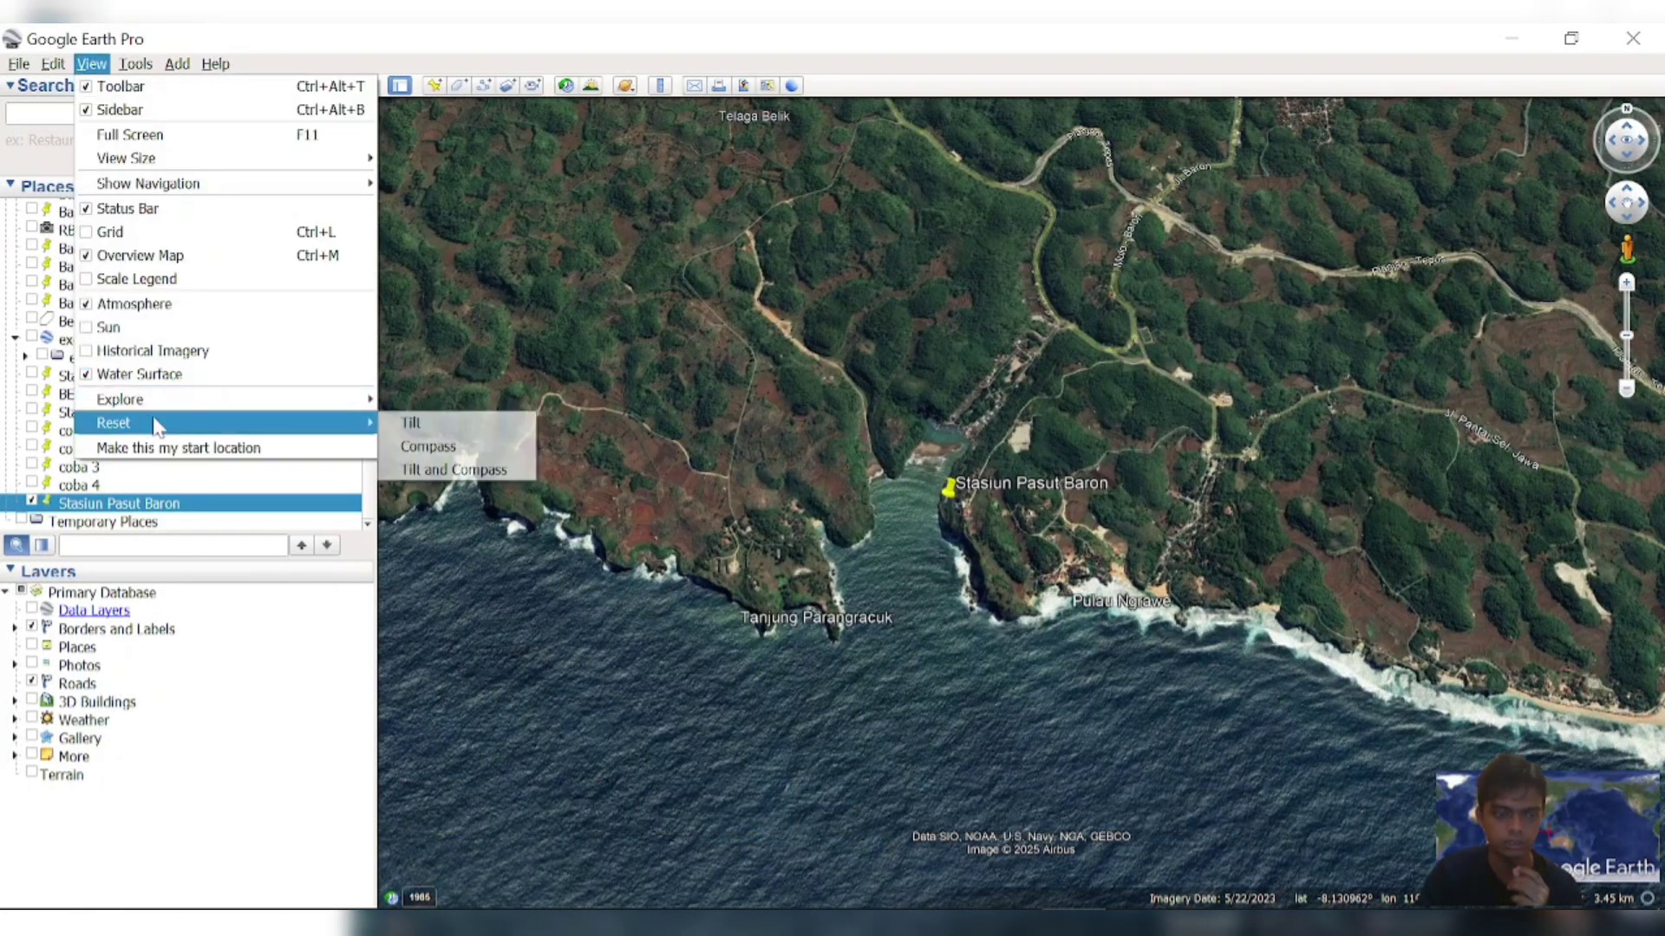
click(485, 471)
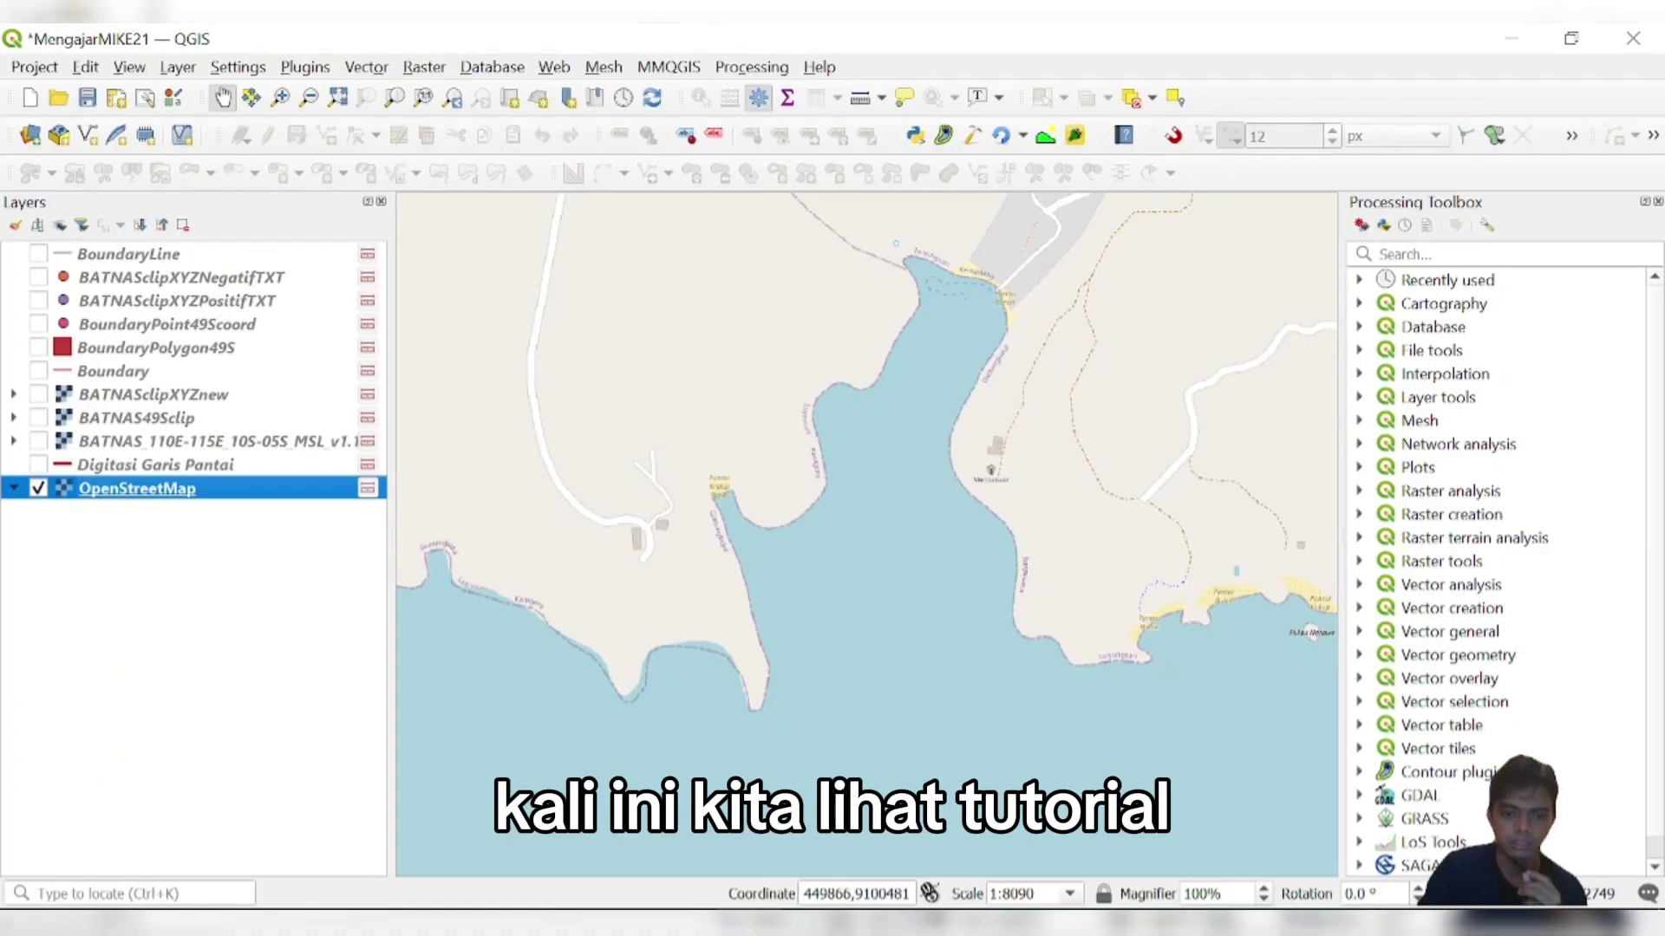
- Consult the Notepad outline from QGIS, highlight the line "Digitasi garis pantai lokasi penelitian" and return to the map
click(718, 924)
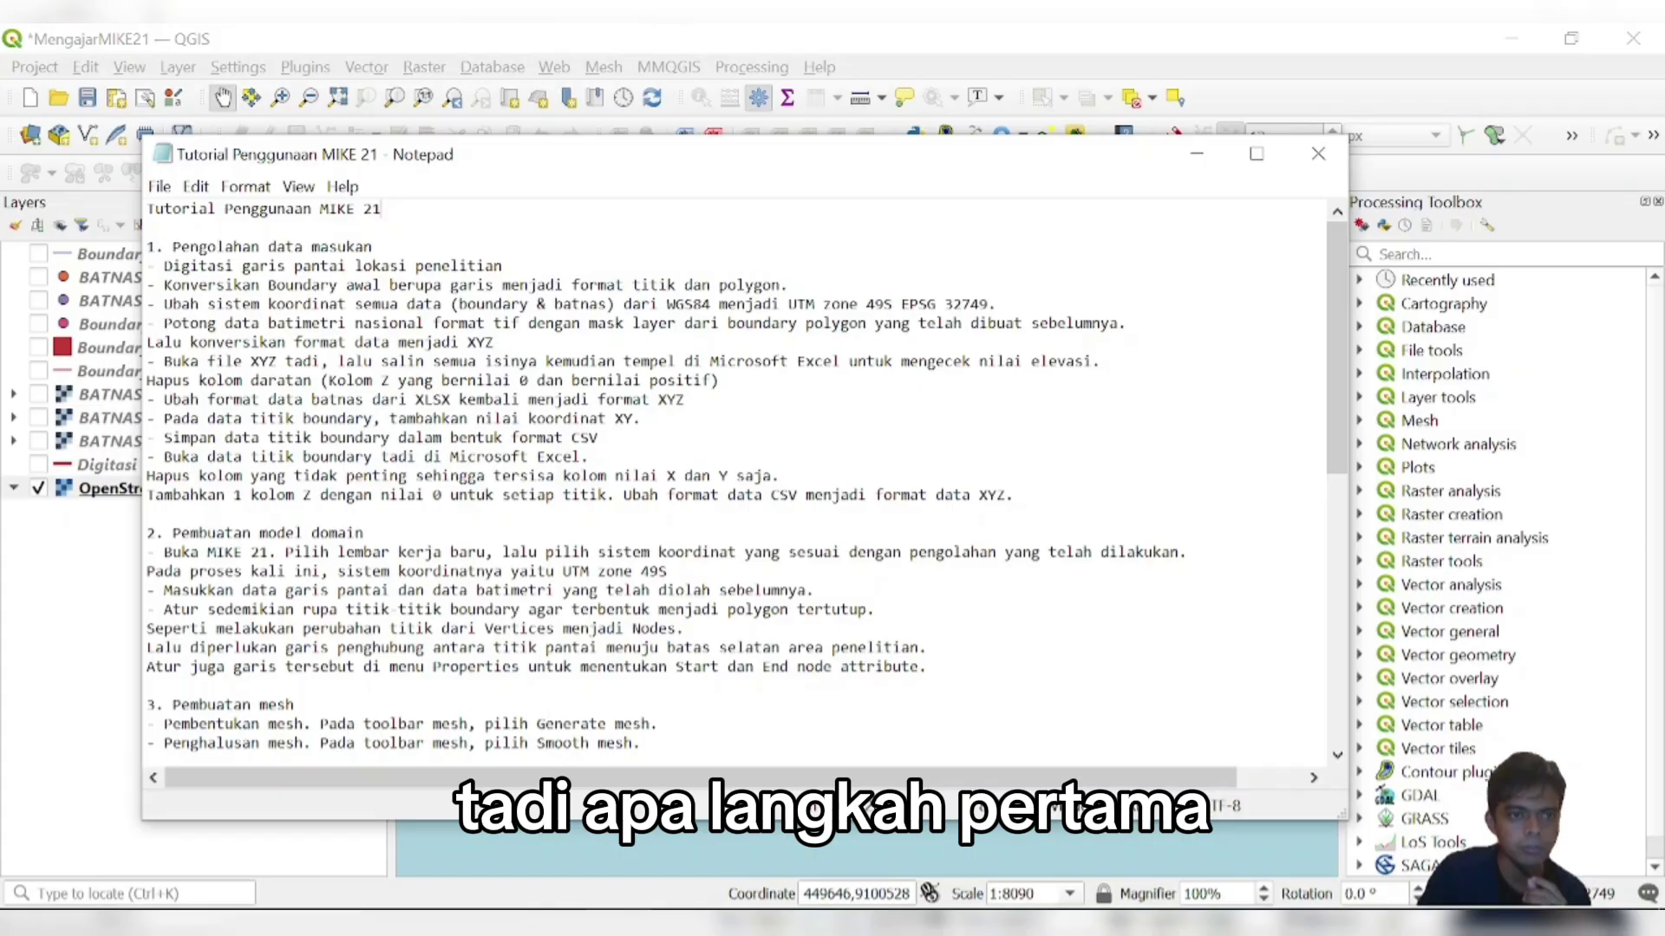
drag(503, 265, 199, 265)
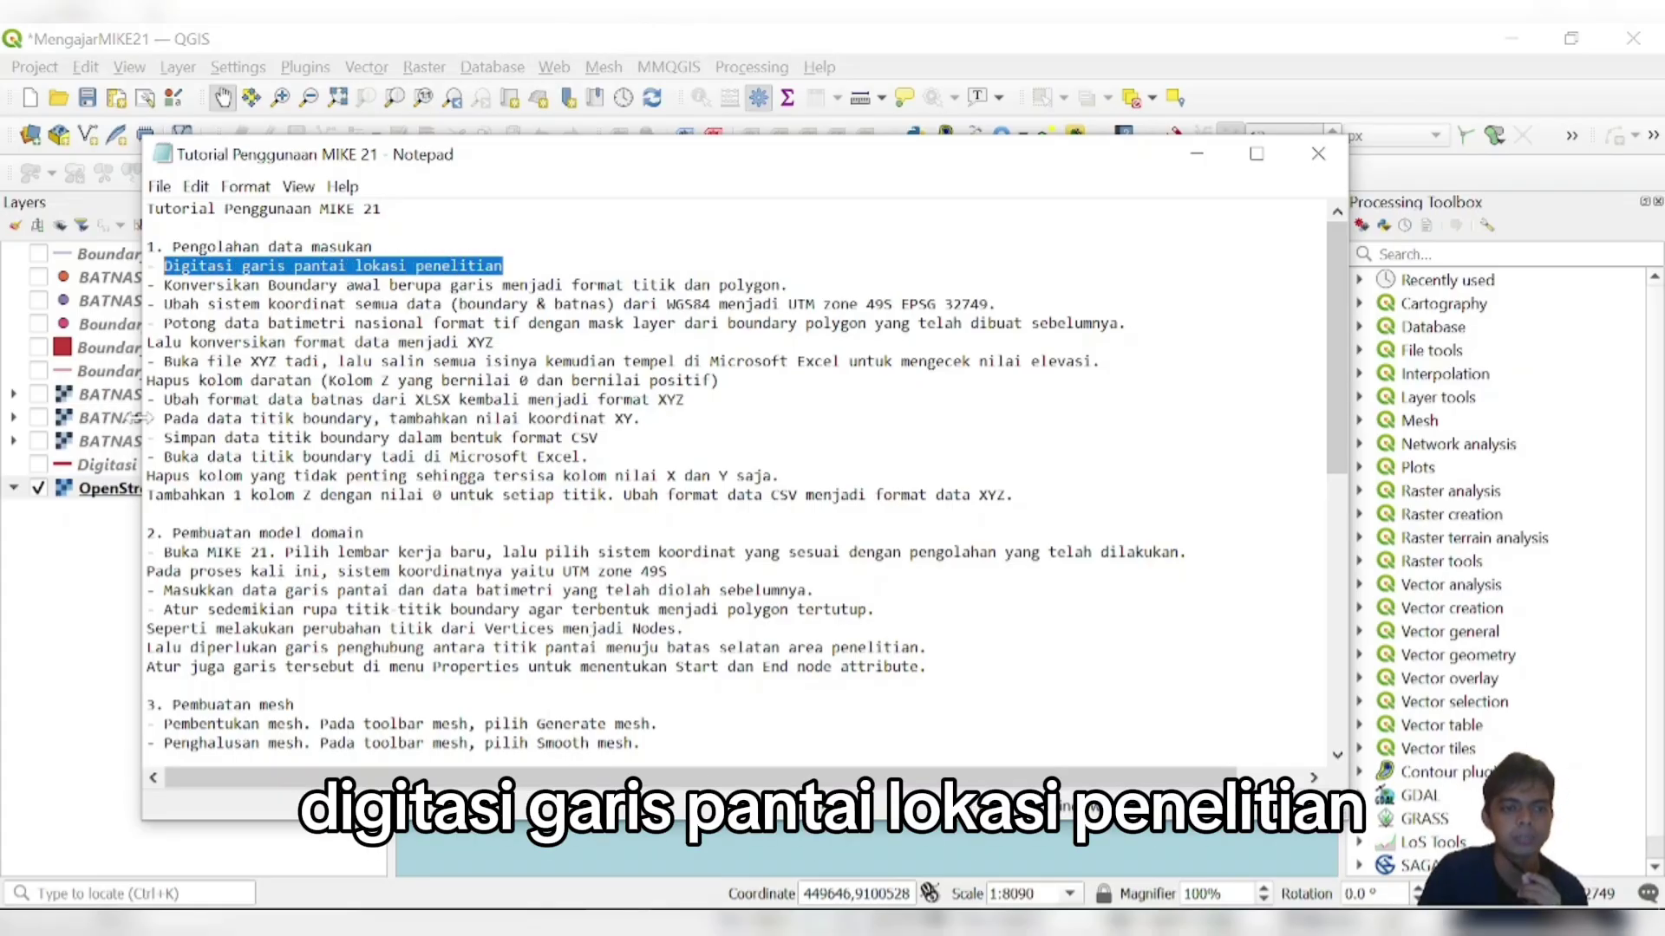
click(128, 665)
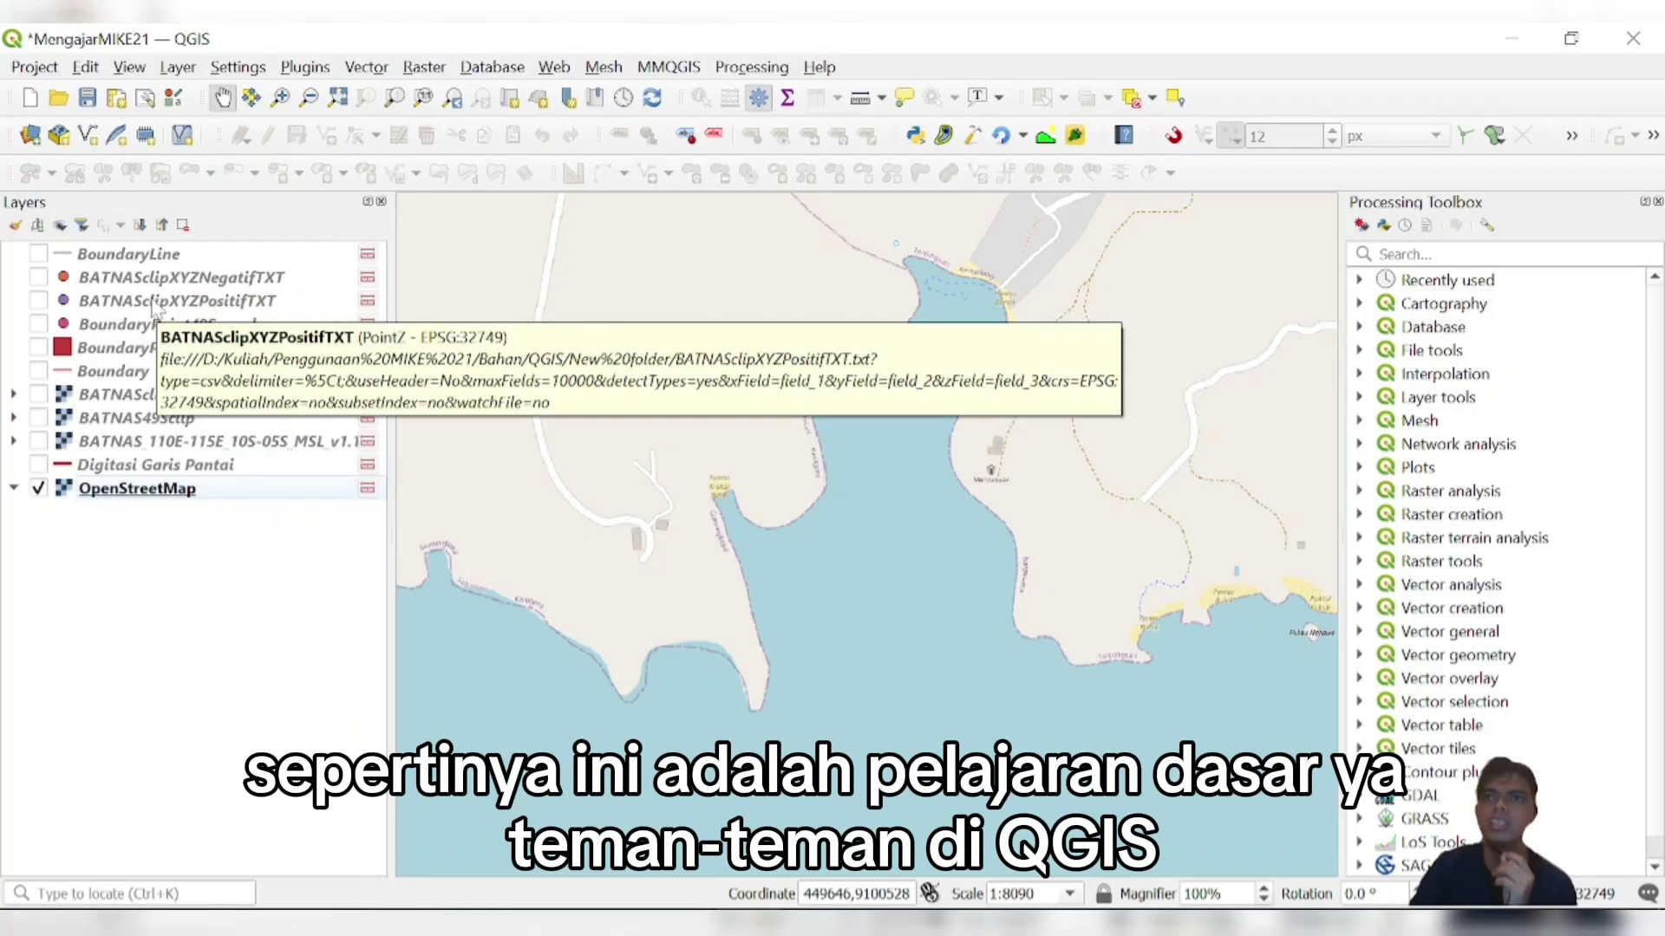
- Create a new LineString shapefile layer named "Digitasi Garis Pantai" in EPSG:32749 - WGS 84 / UTM zone 49S
click(94, 148)
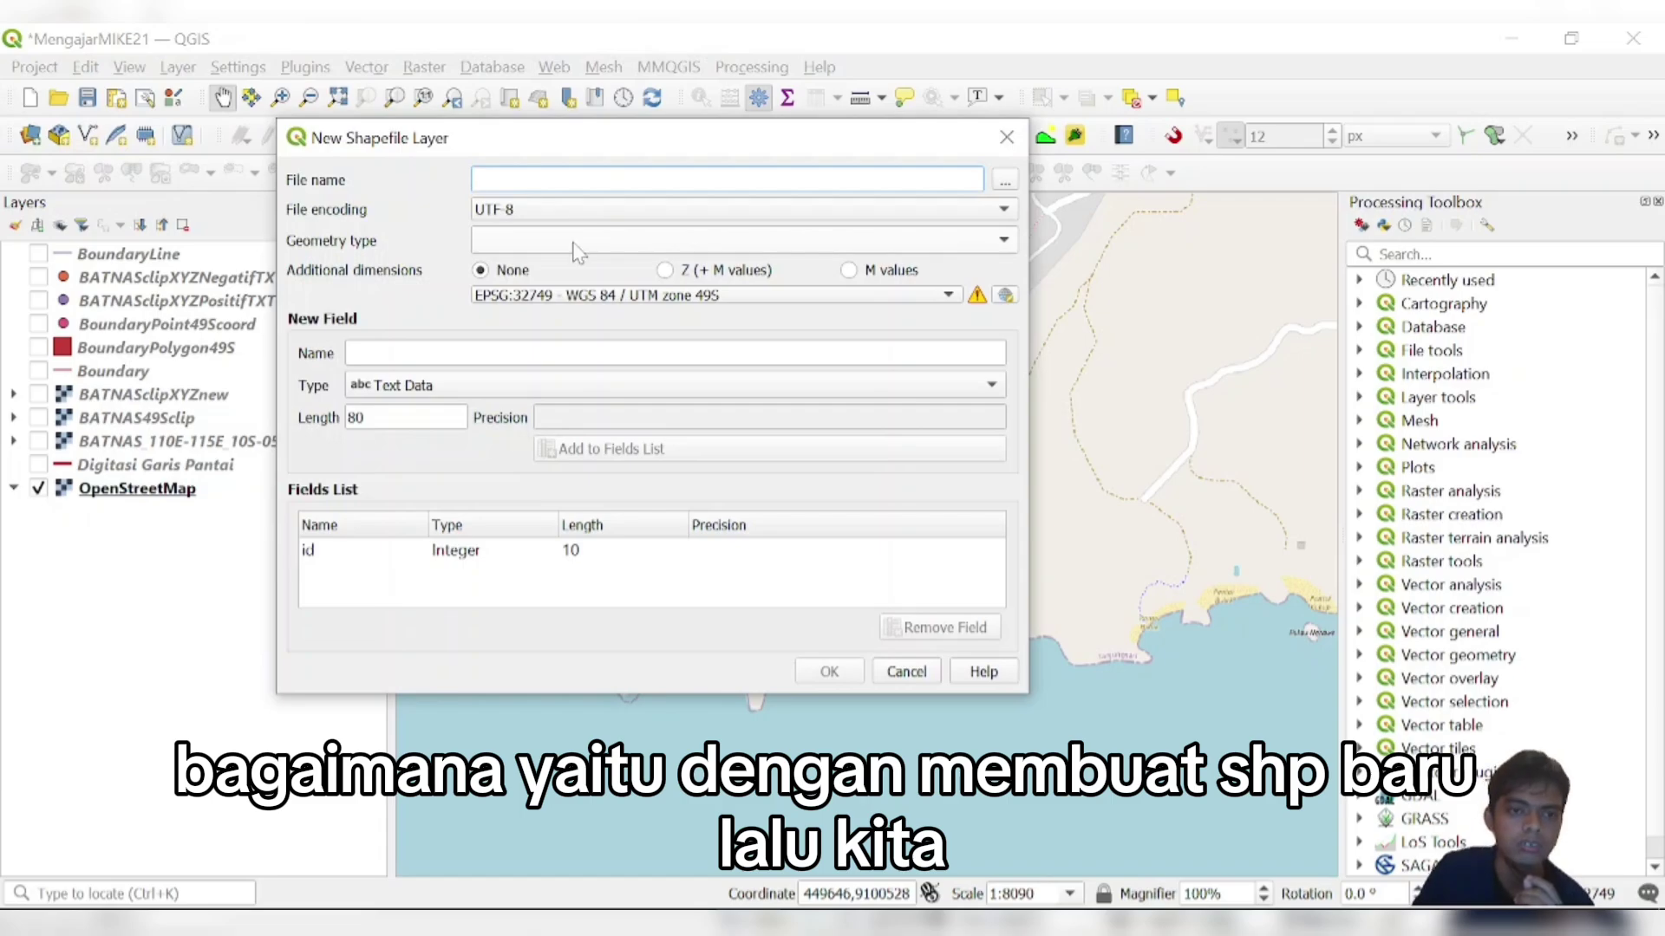
click(576, 246)
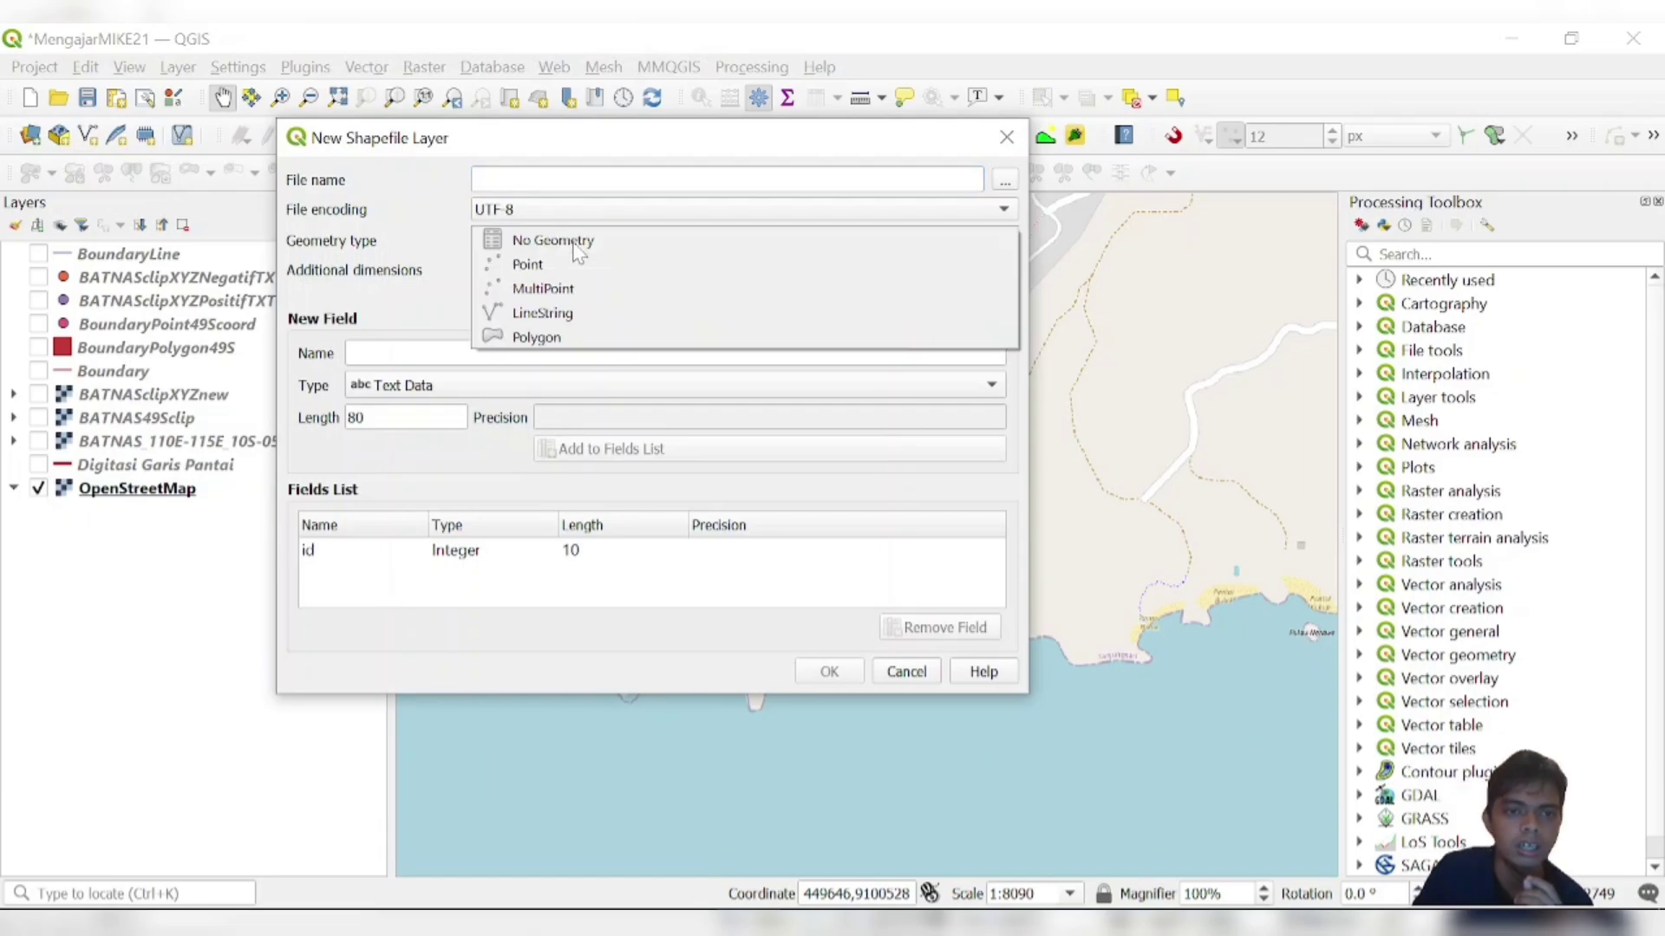
click(567, 312)
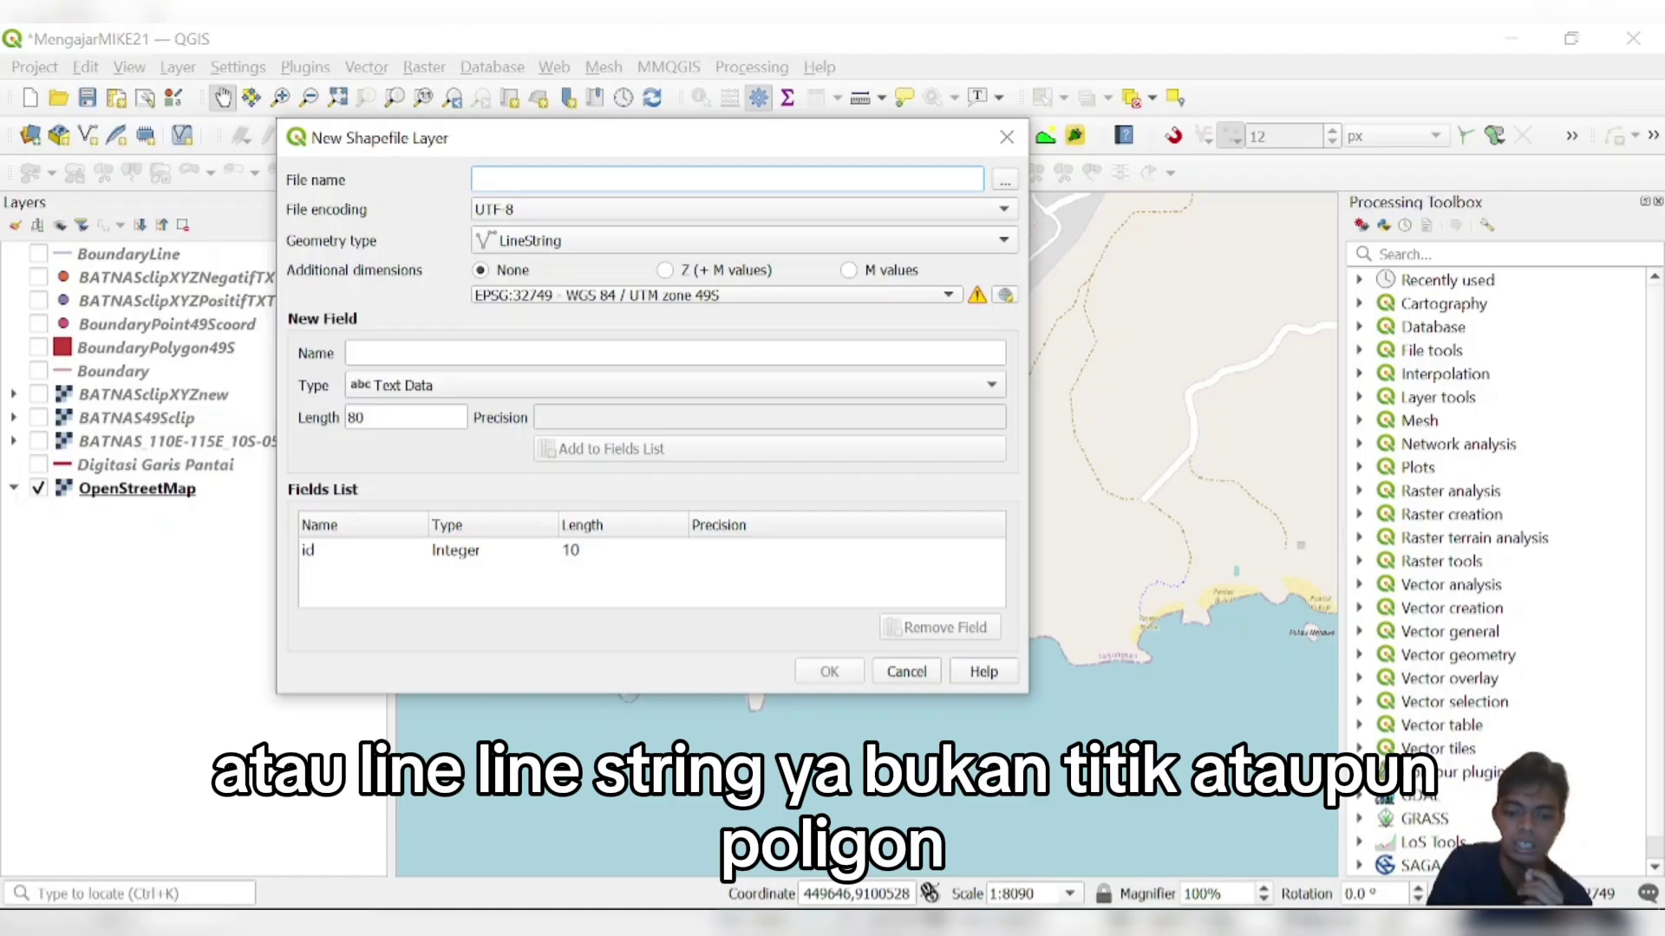
text(Digit)
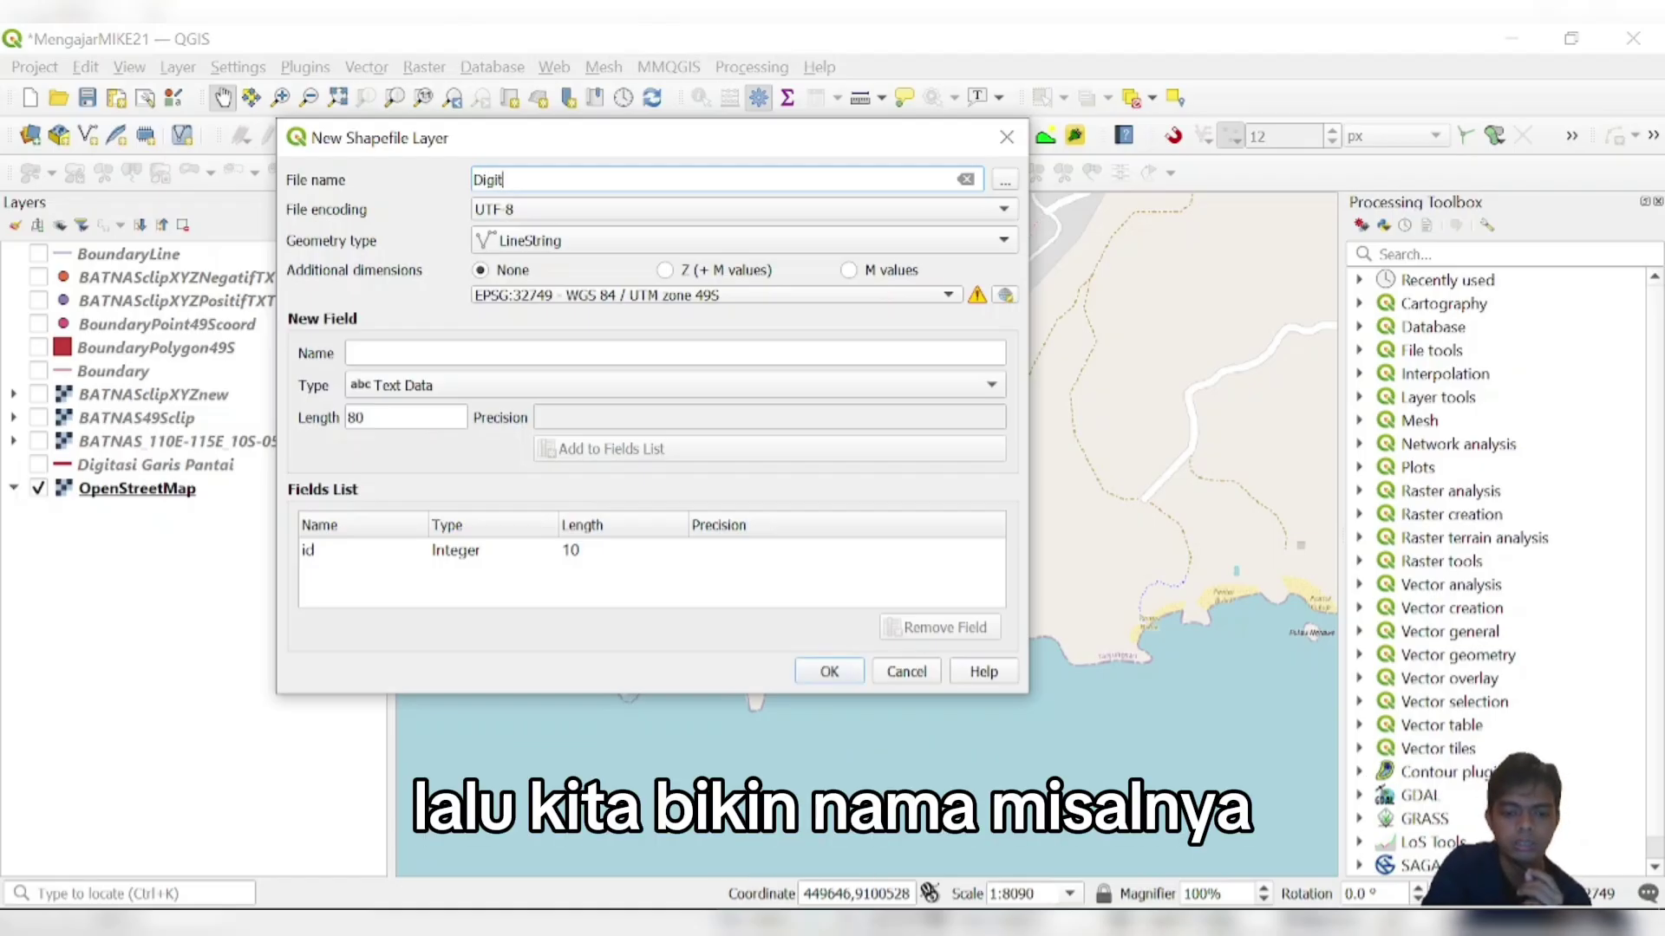
text(asi)
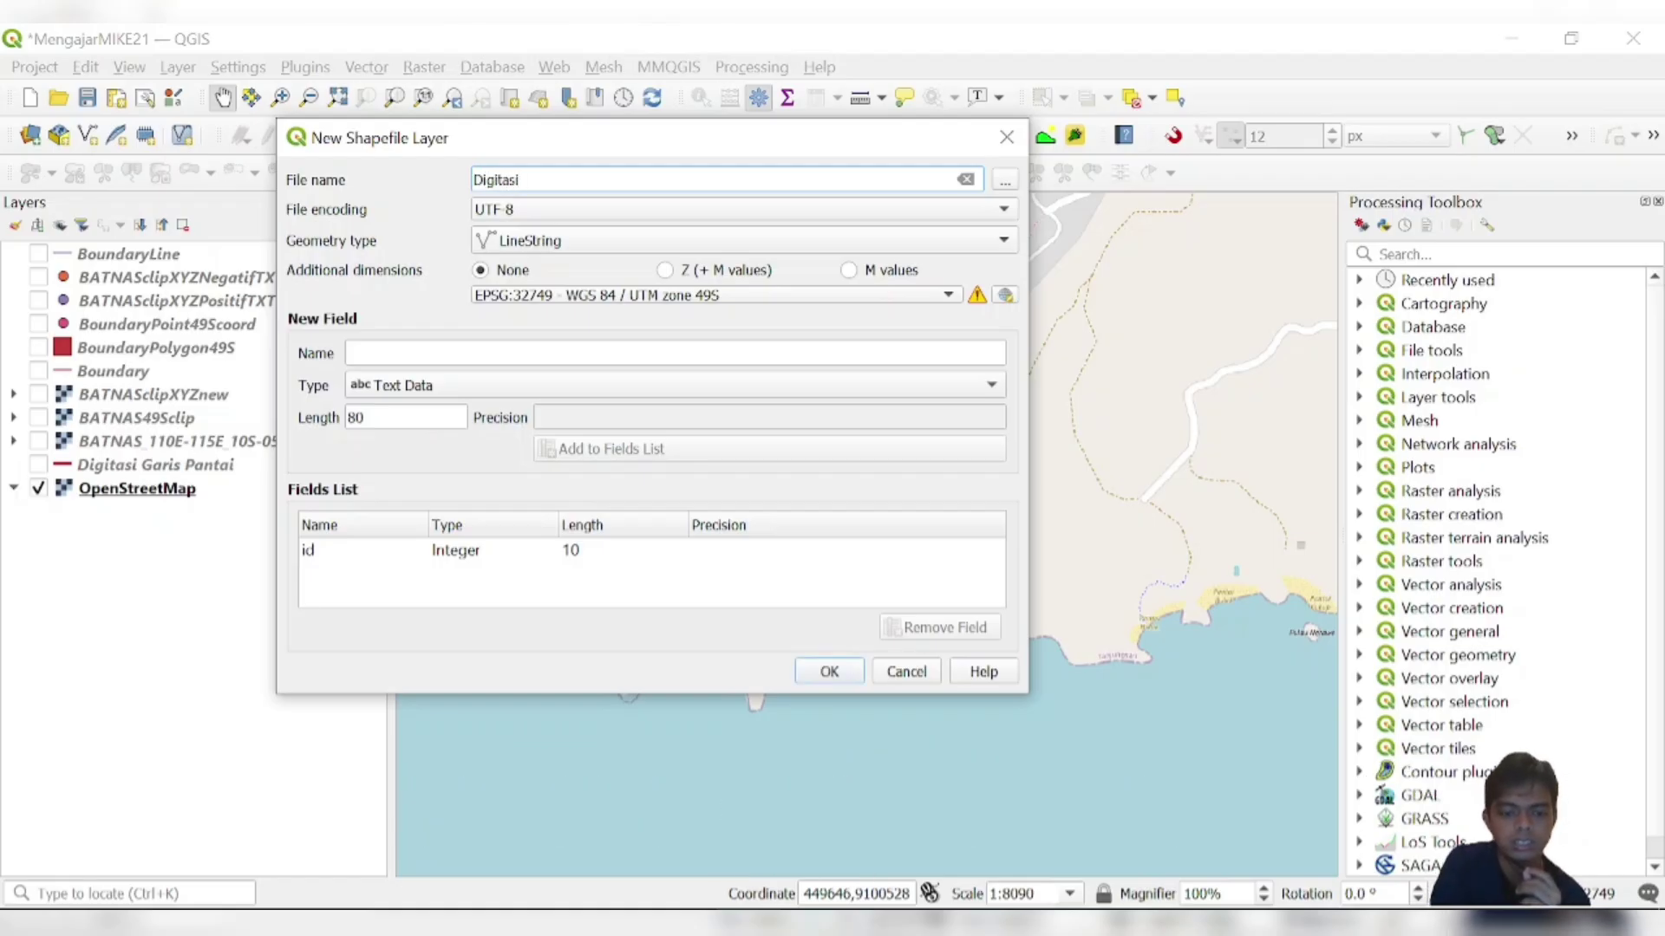
text( Garis)
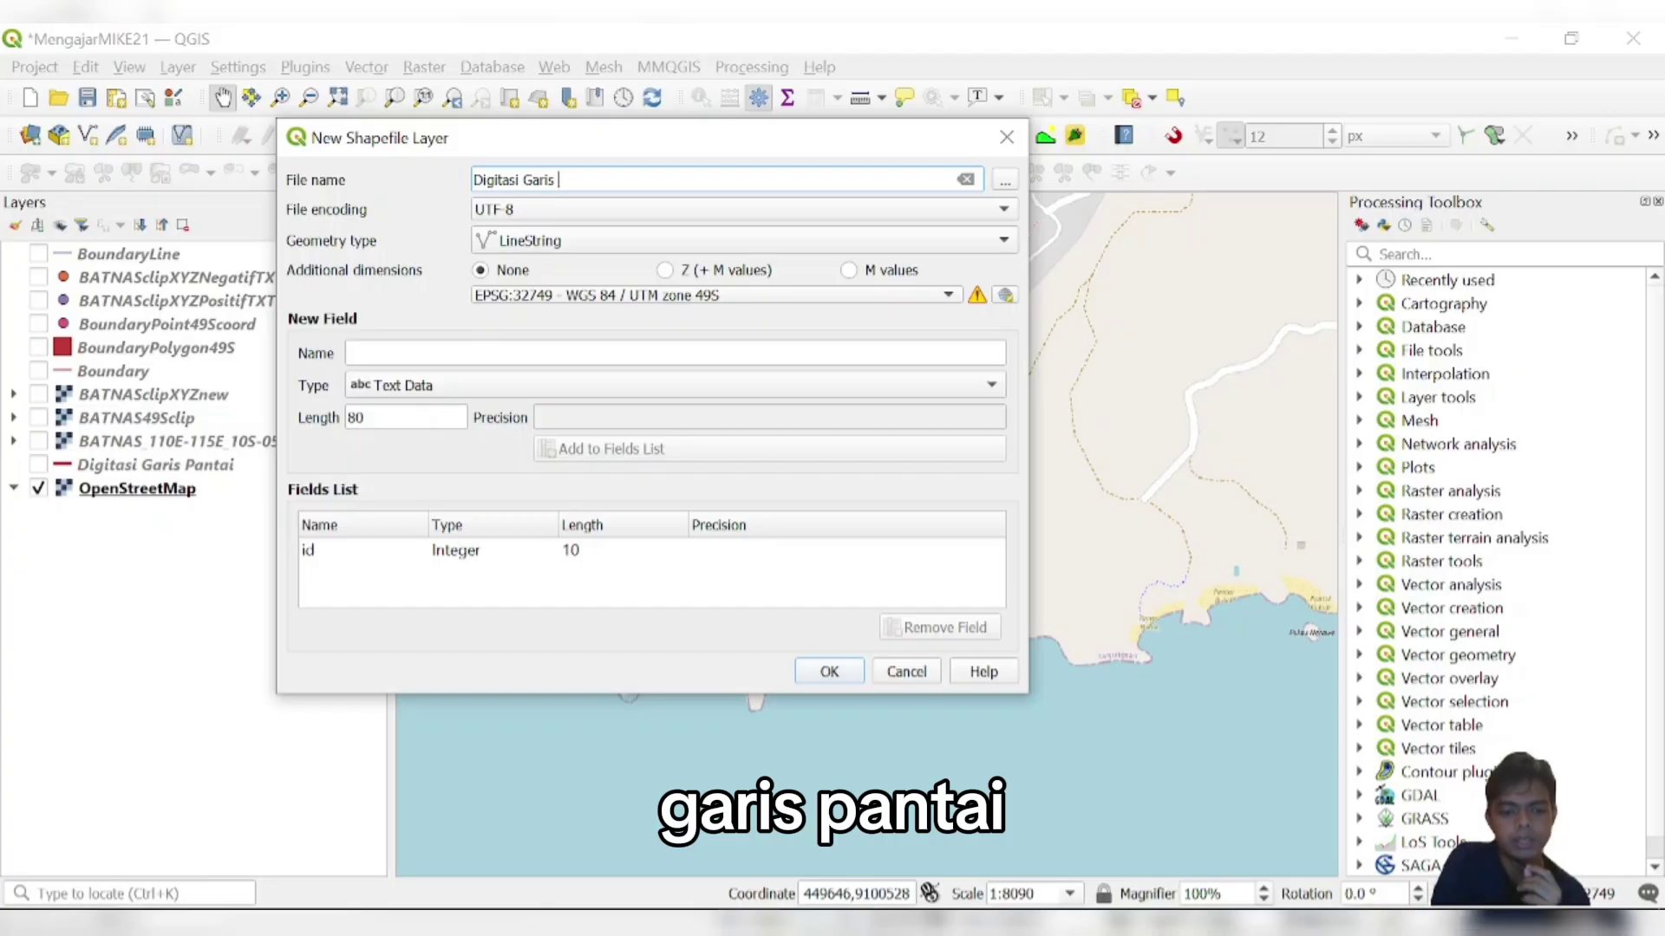
text( Pantai)
click(829, 671)
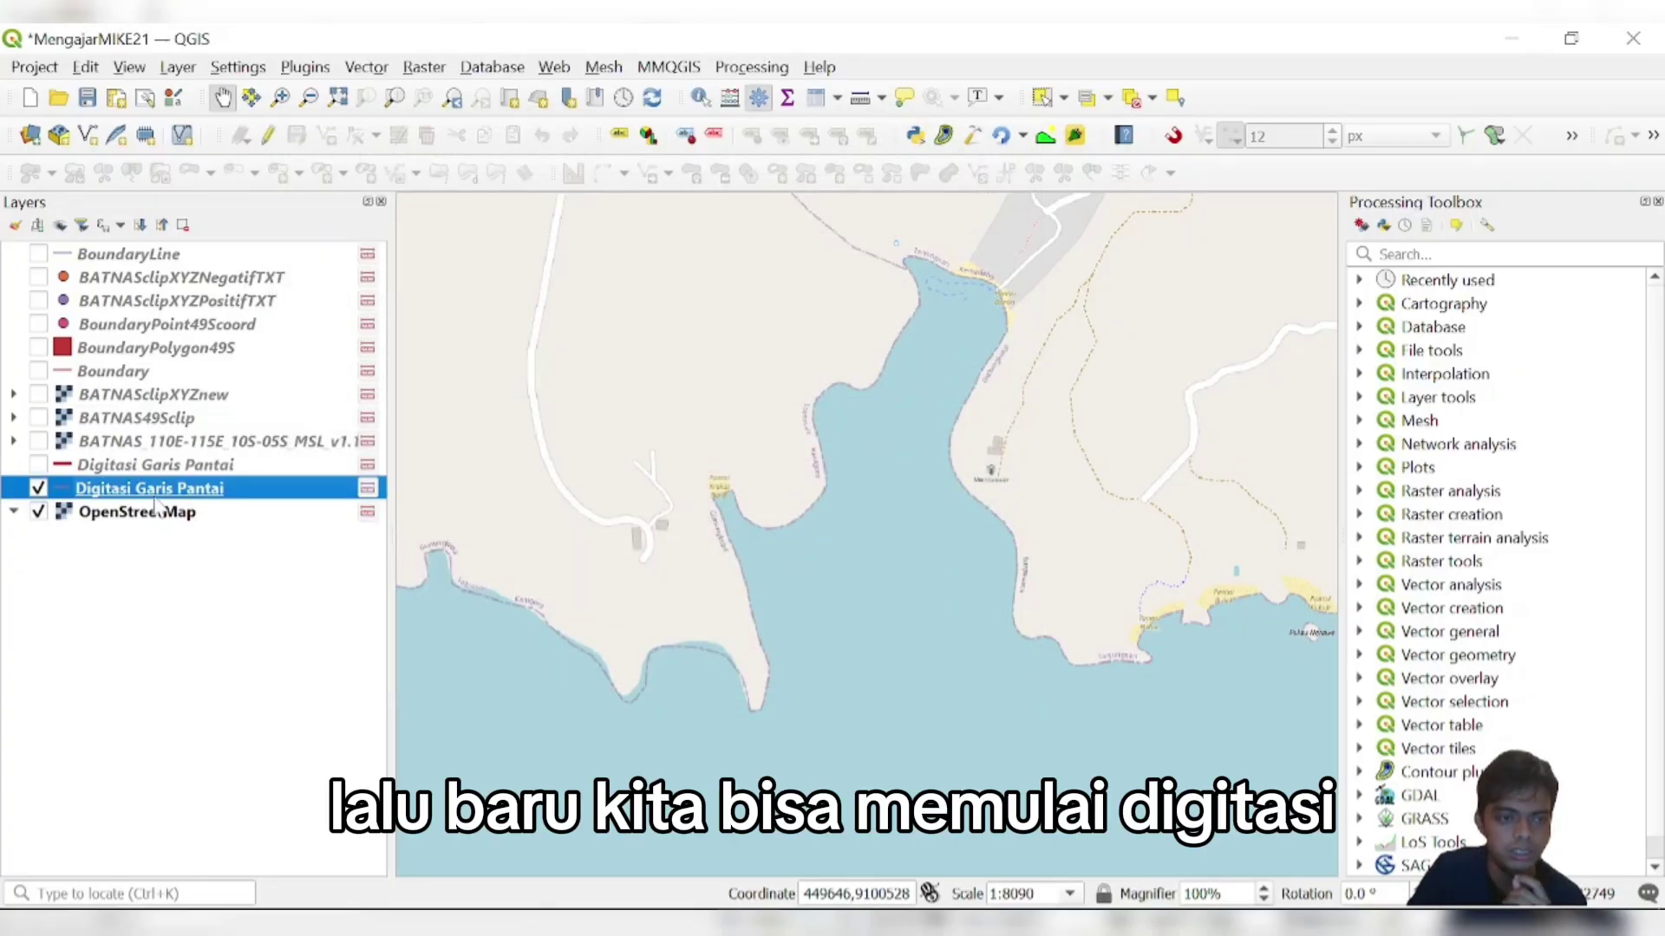
- Start editing the new Digitasi Garis Pantai layer and trace the first coastline vertices around the headland's southern tip
click(268, 135)
click(326, 136)
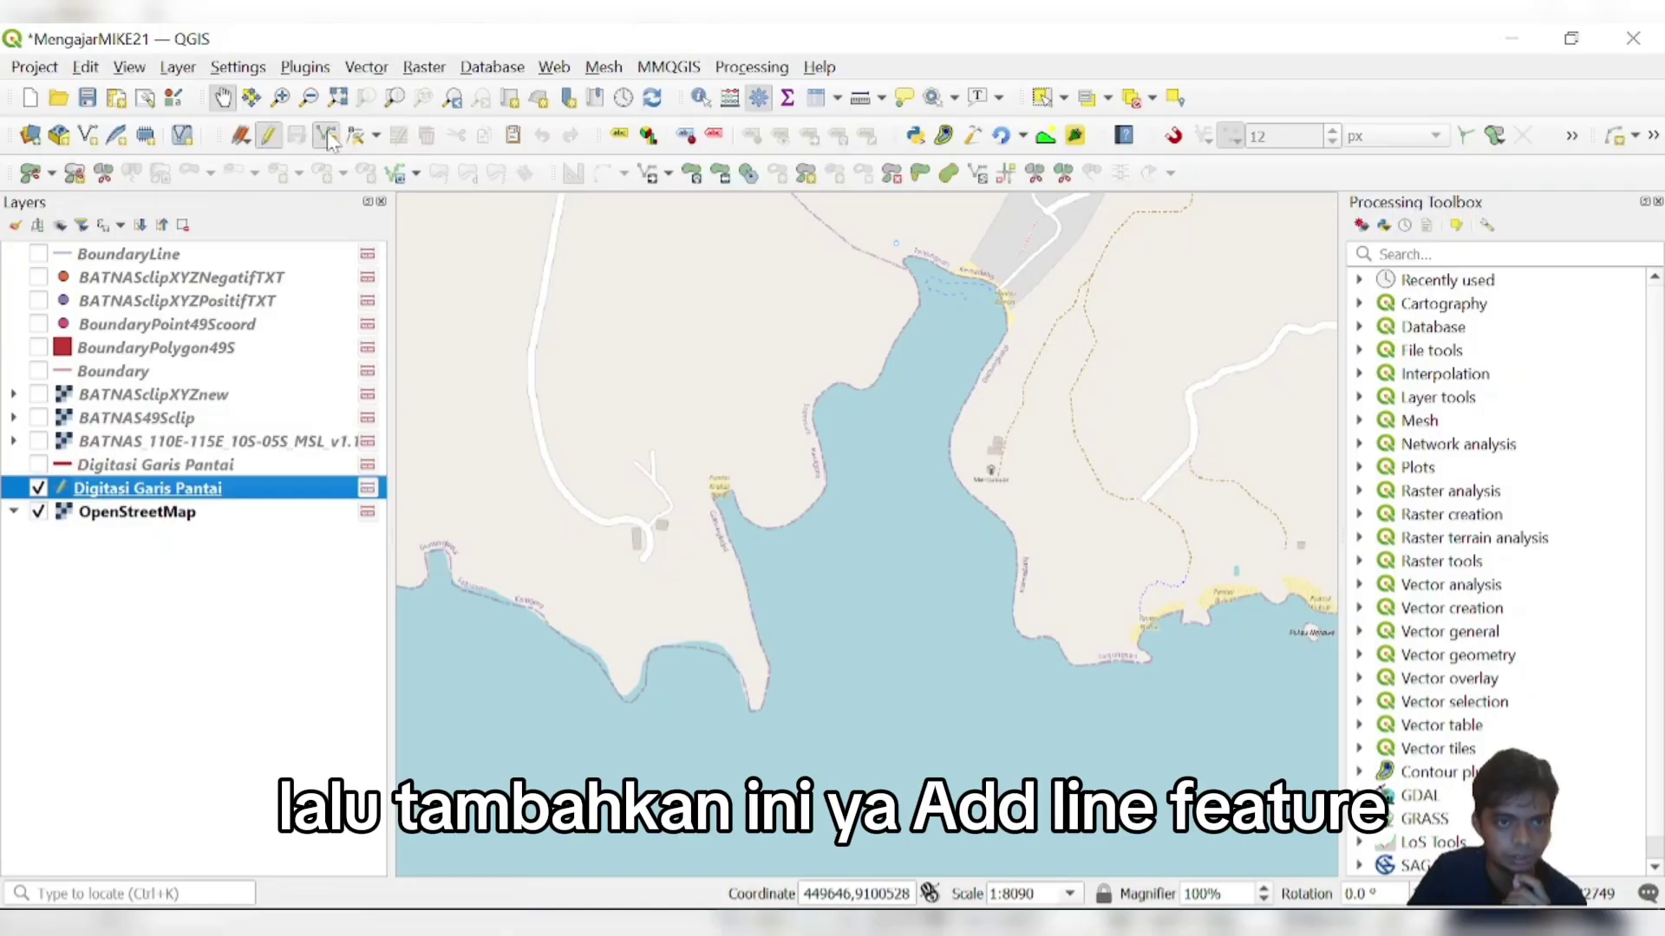
scroll(677, 678, up, 1)
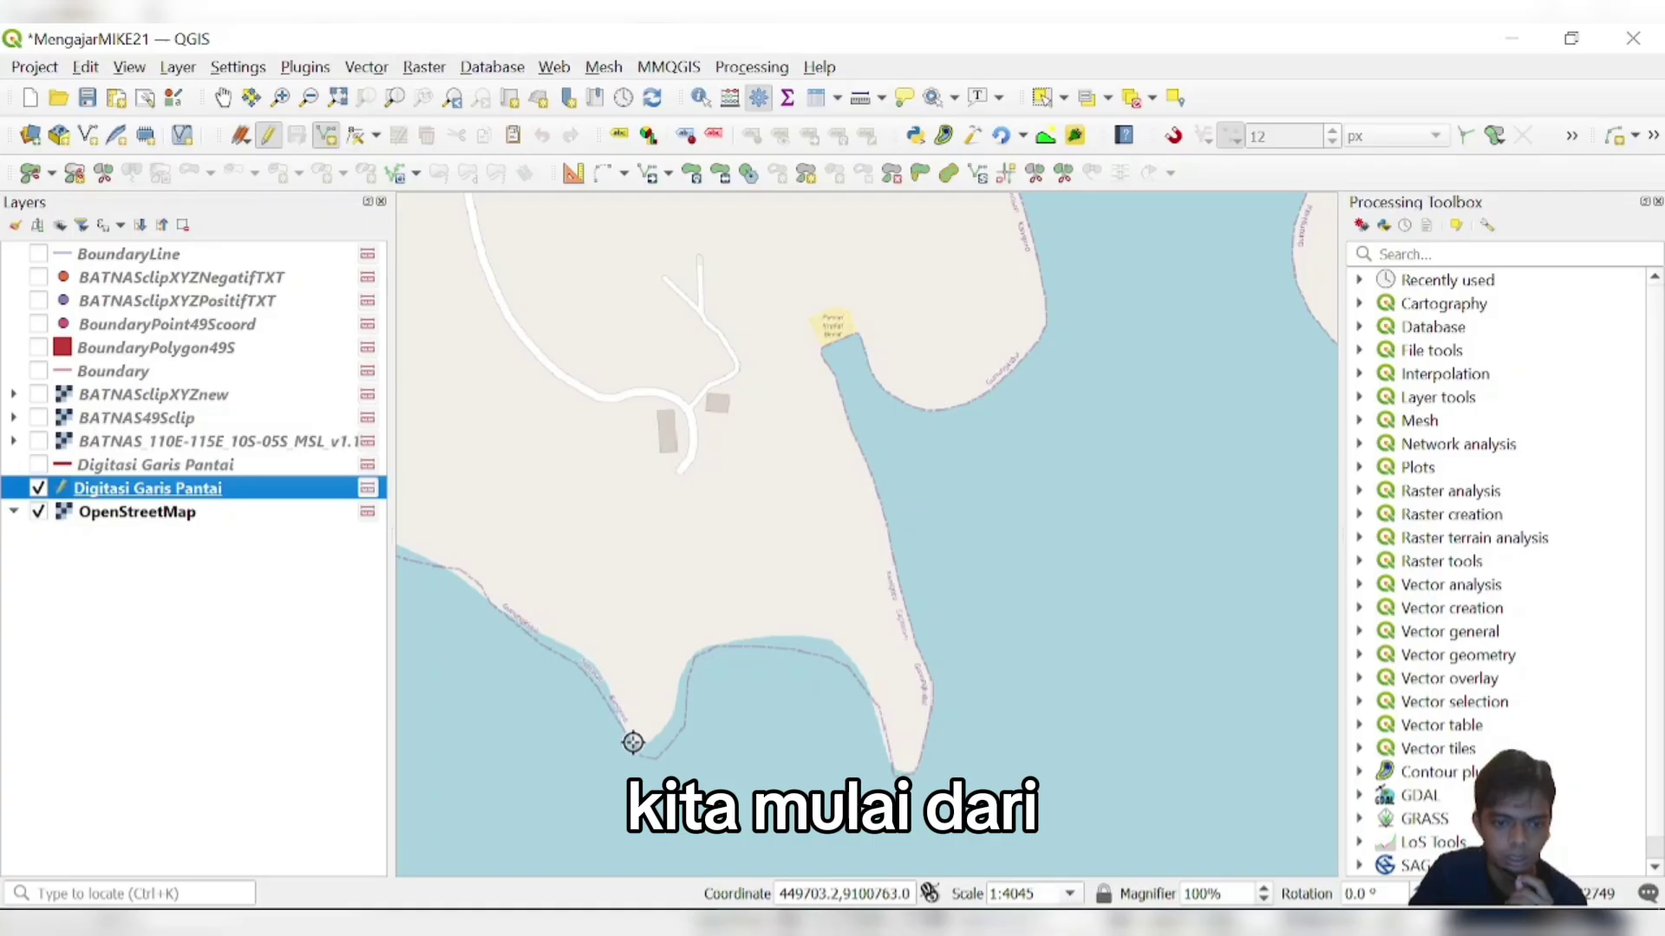
click(900, 770)
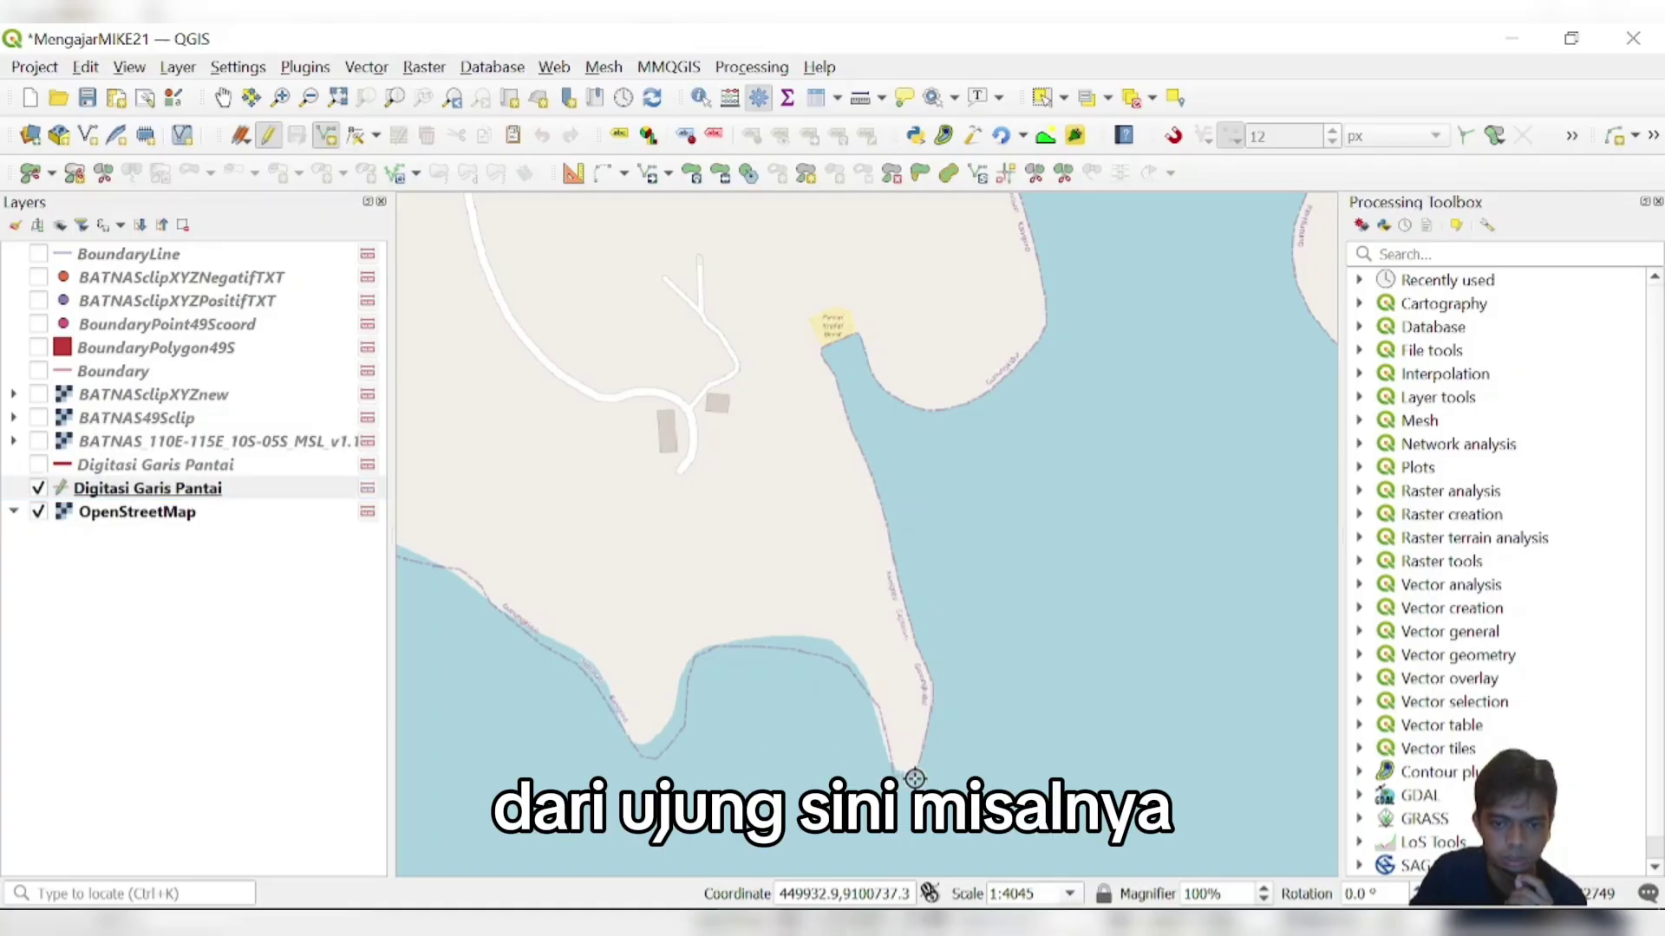
click(933, 687)
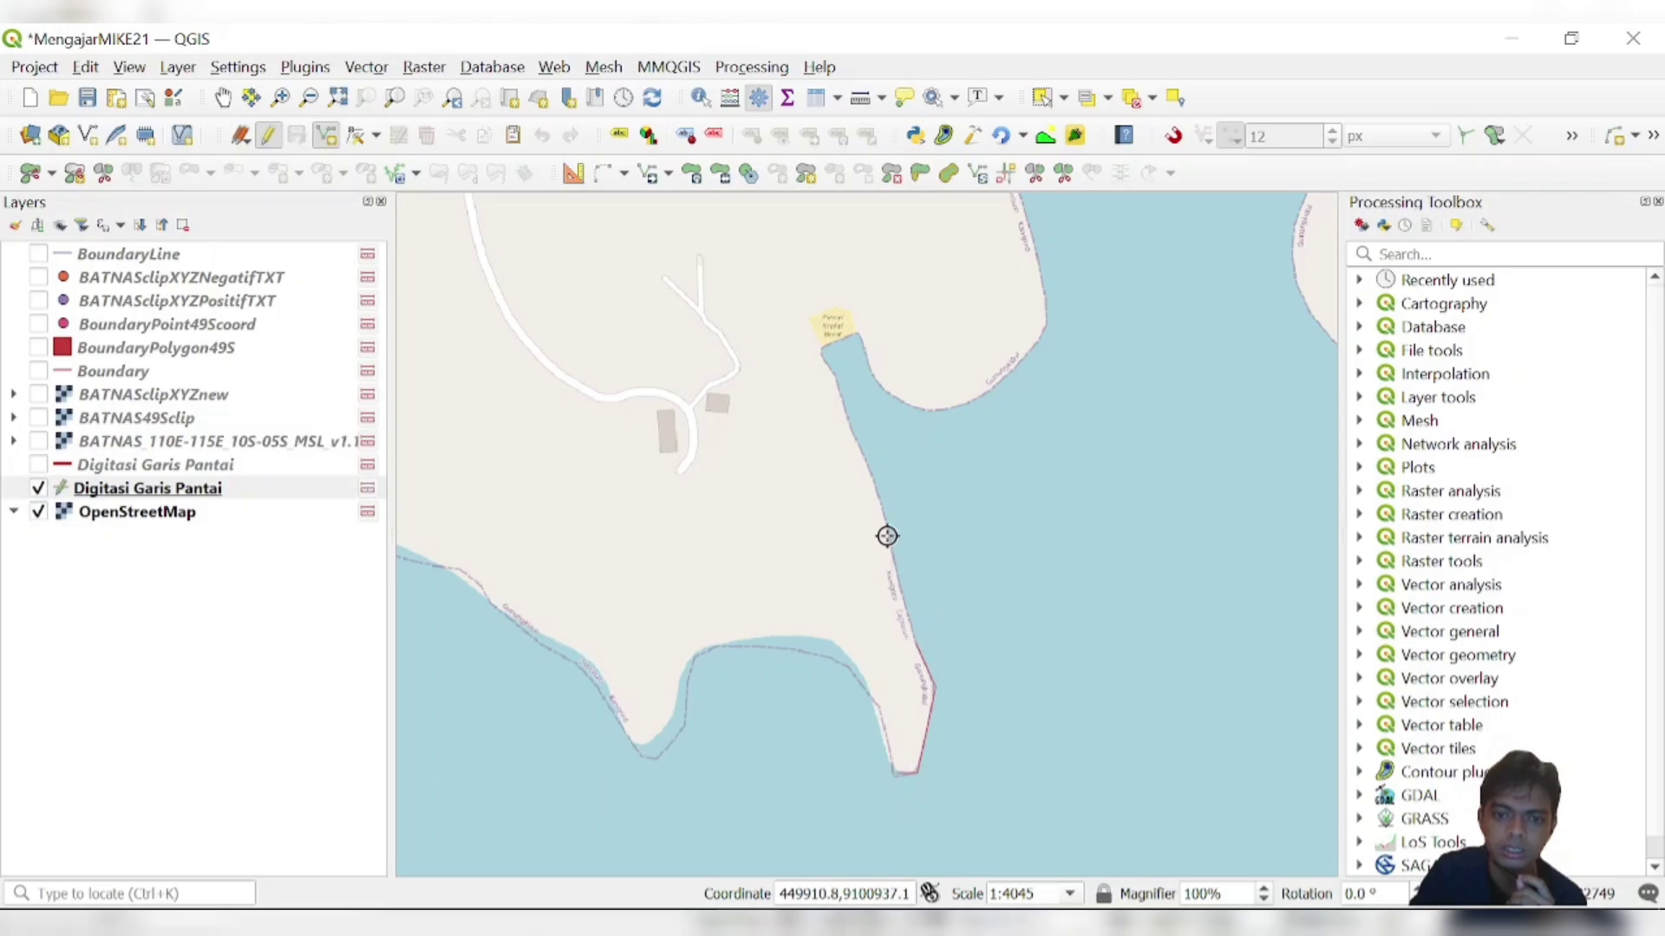
- Continue the coastline line north along the headland's eastern shore and finish the feature with its id left empty
scroll(848, 451, up, 3)
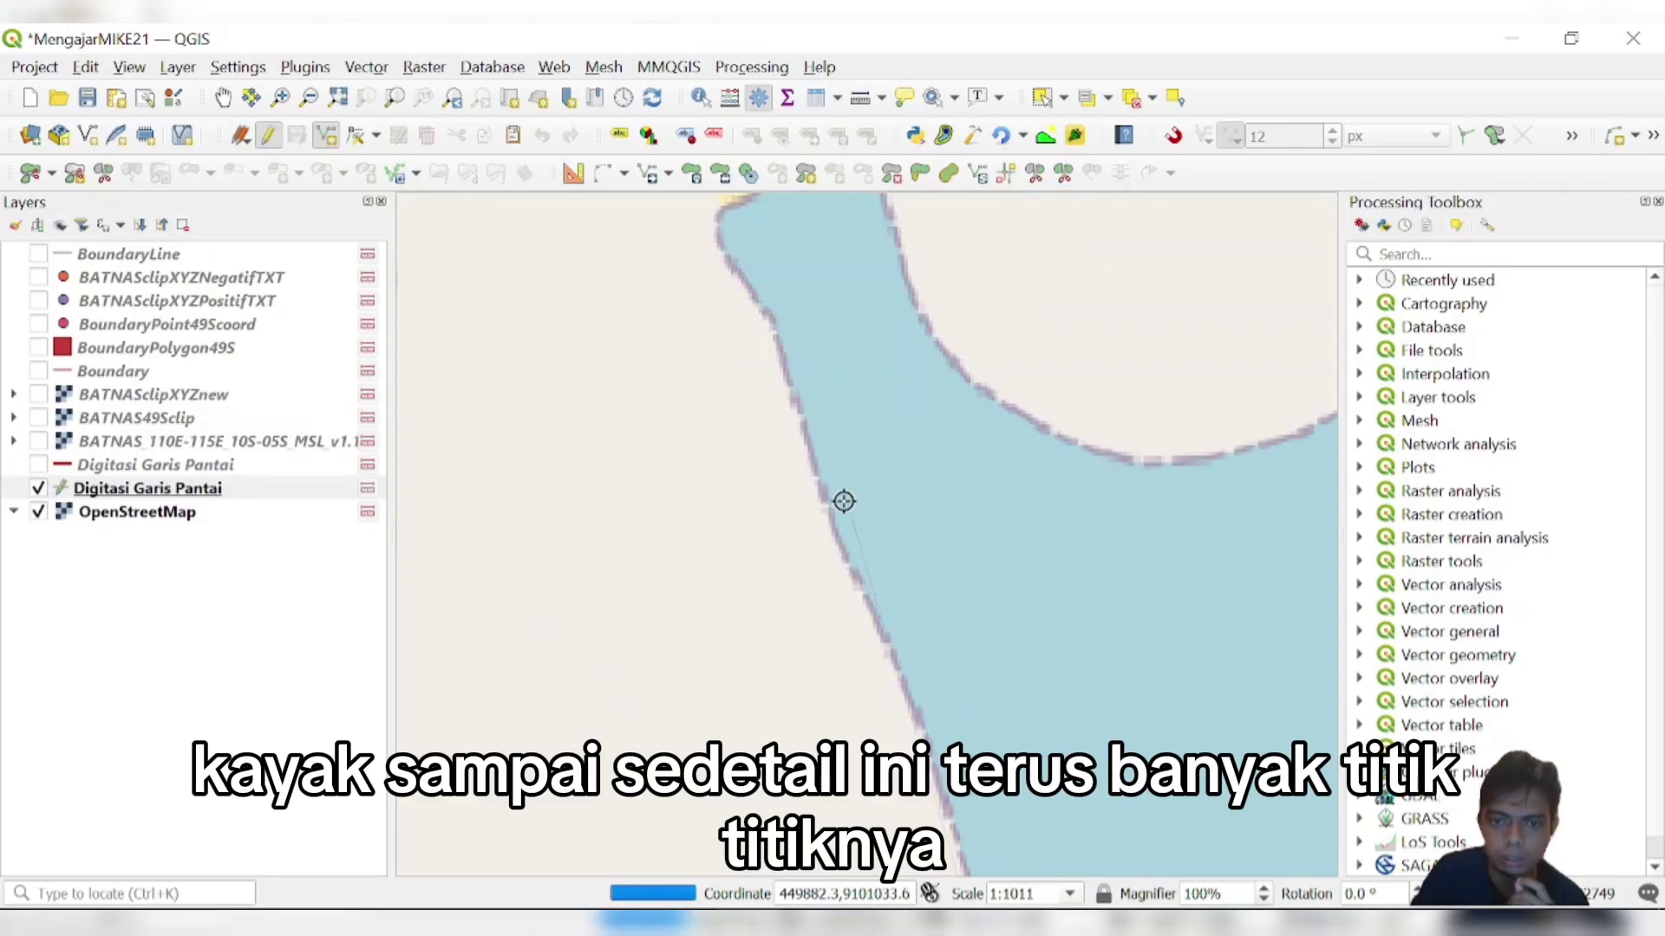
scroll(881, 688, down, 2)
scroll(871, 605, up, 5)
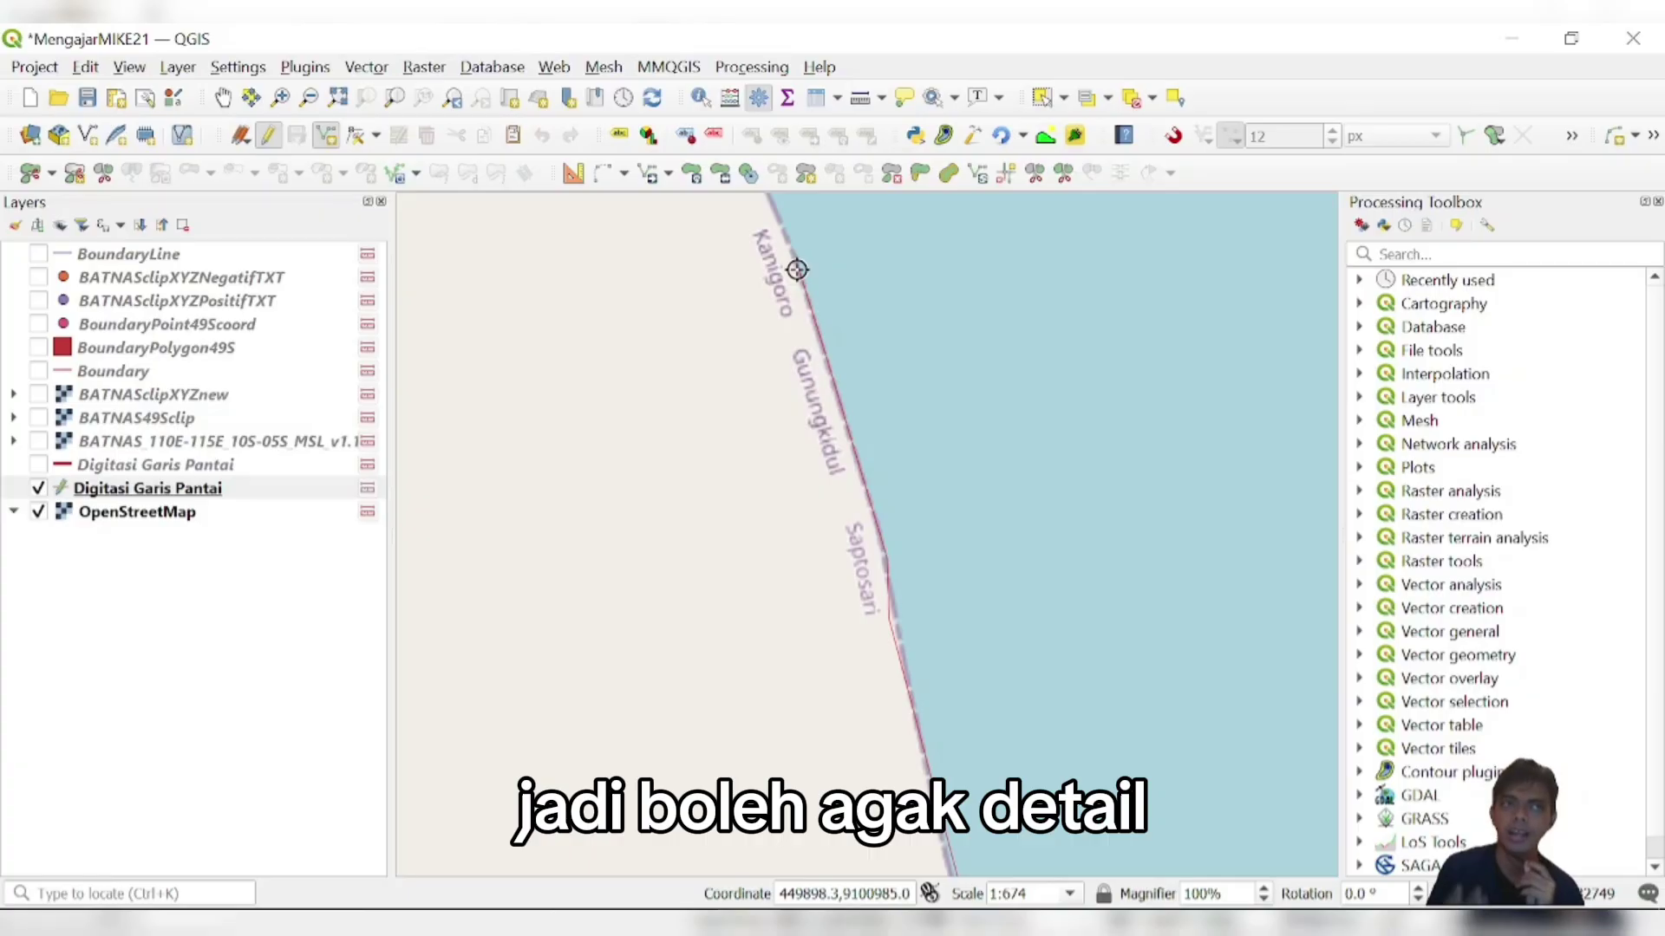
scroll(797, 270, up, 3)
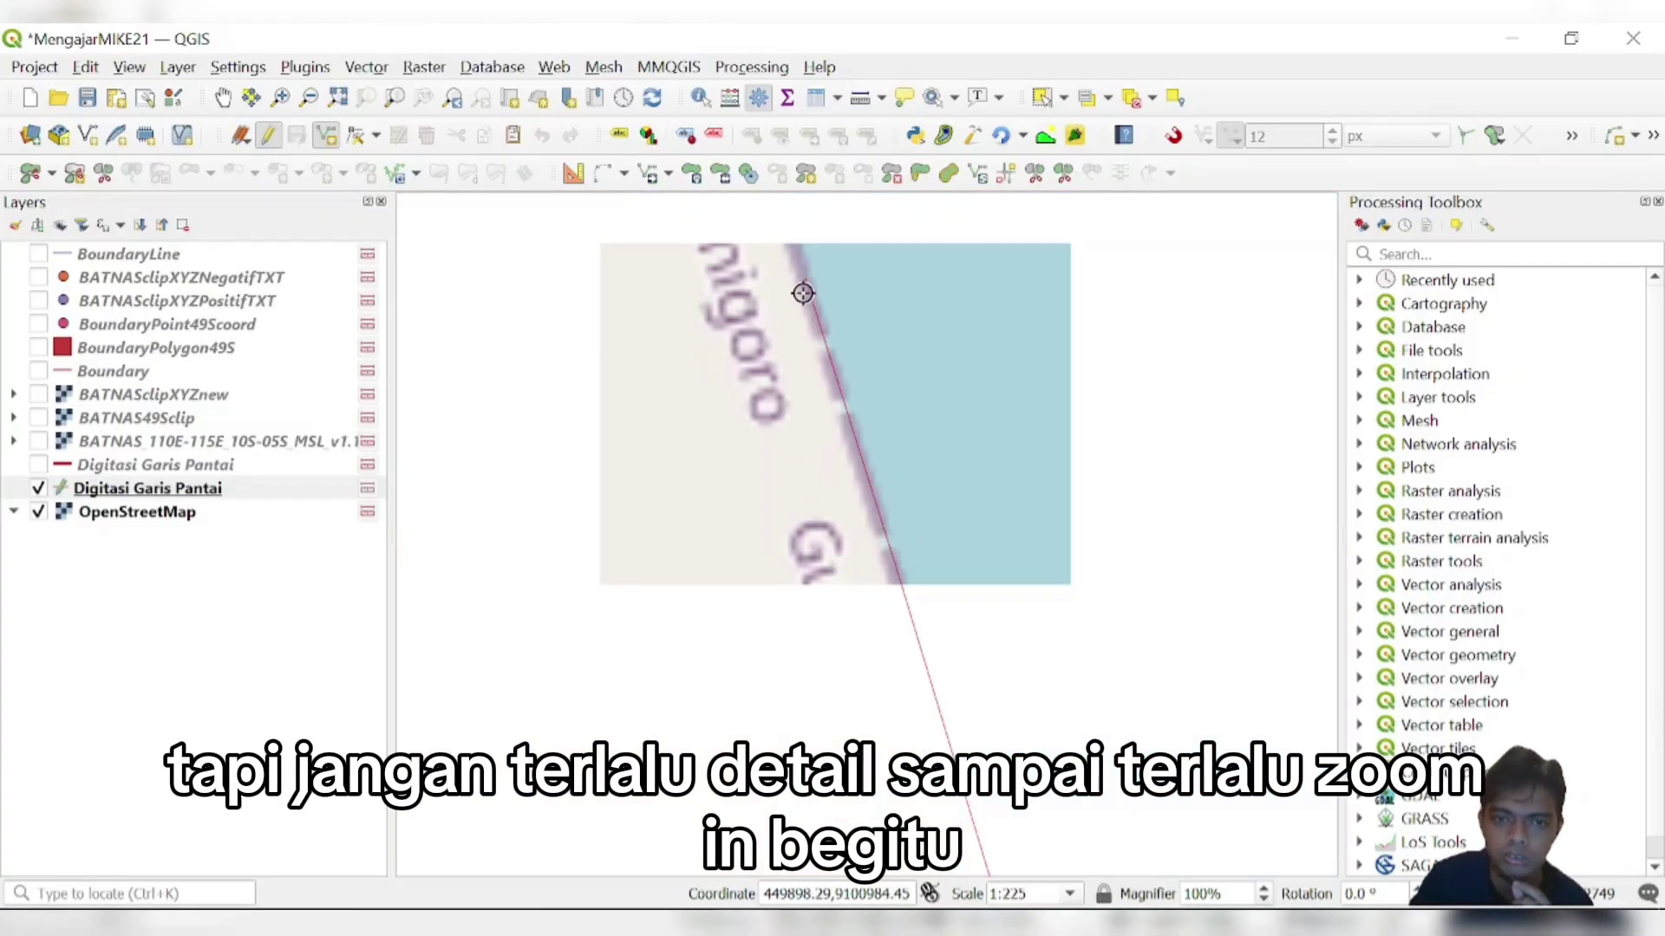
scroll(803, 293, down, 2)
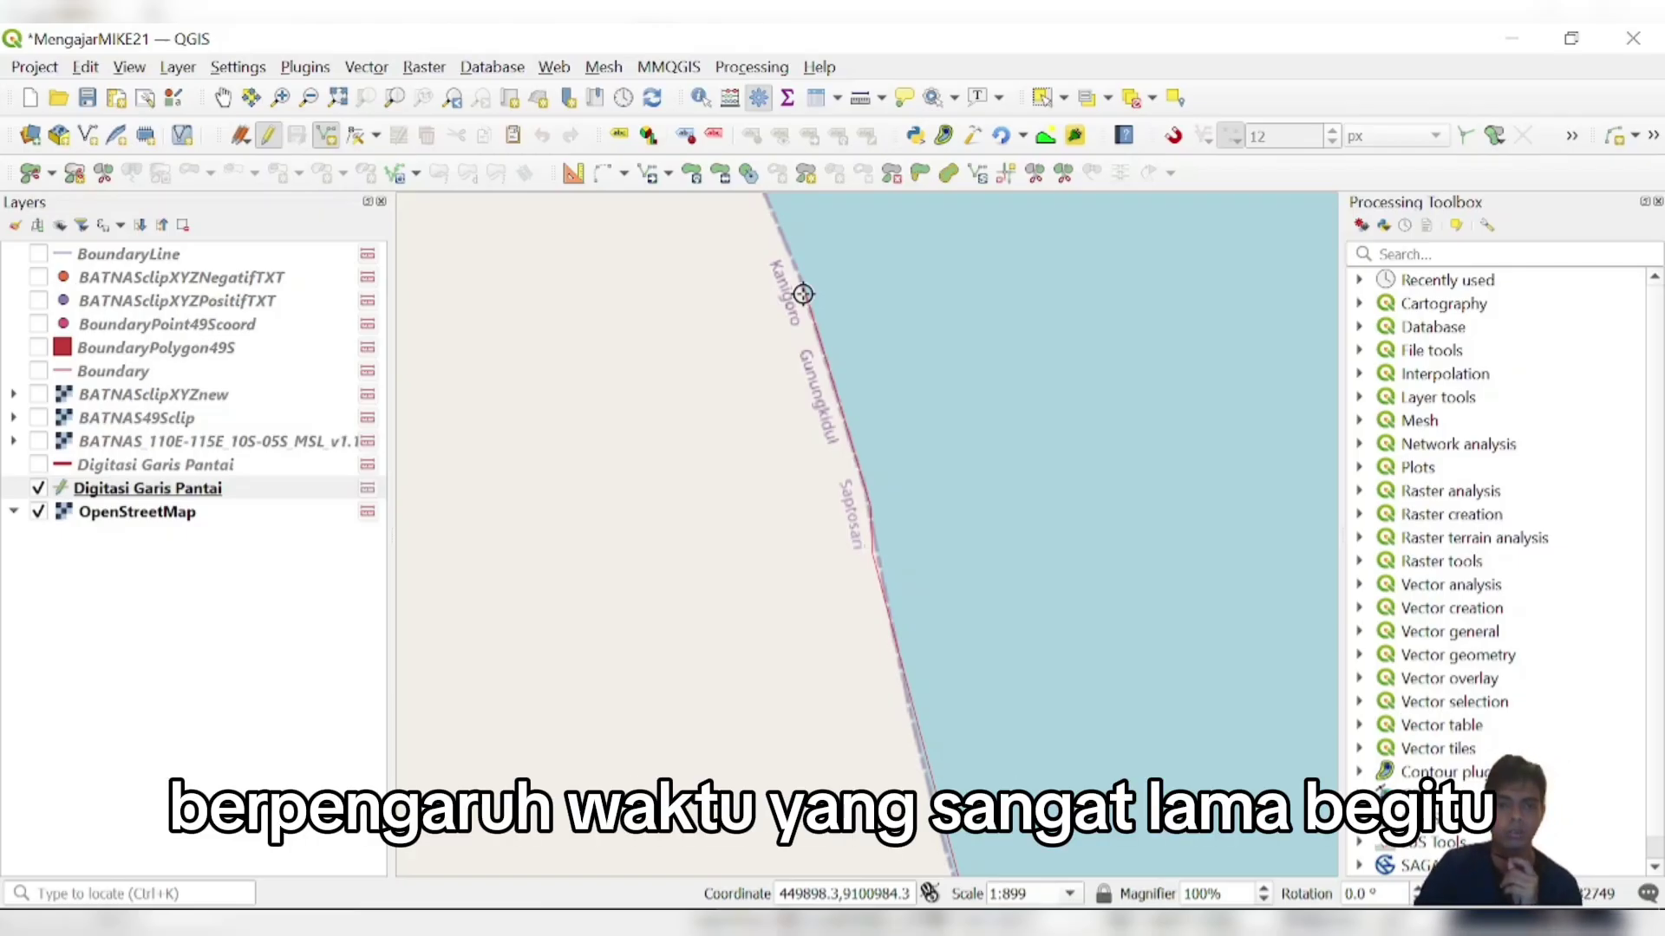
right_click(803, 293)
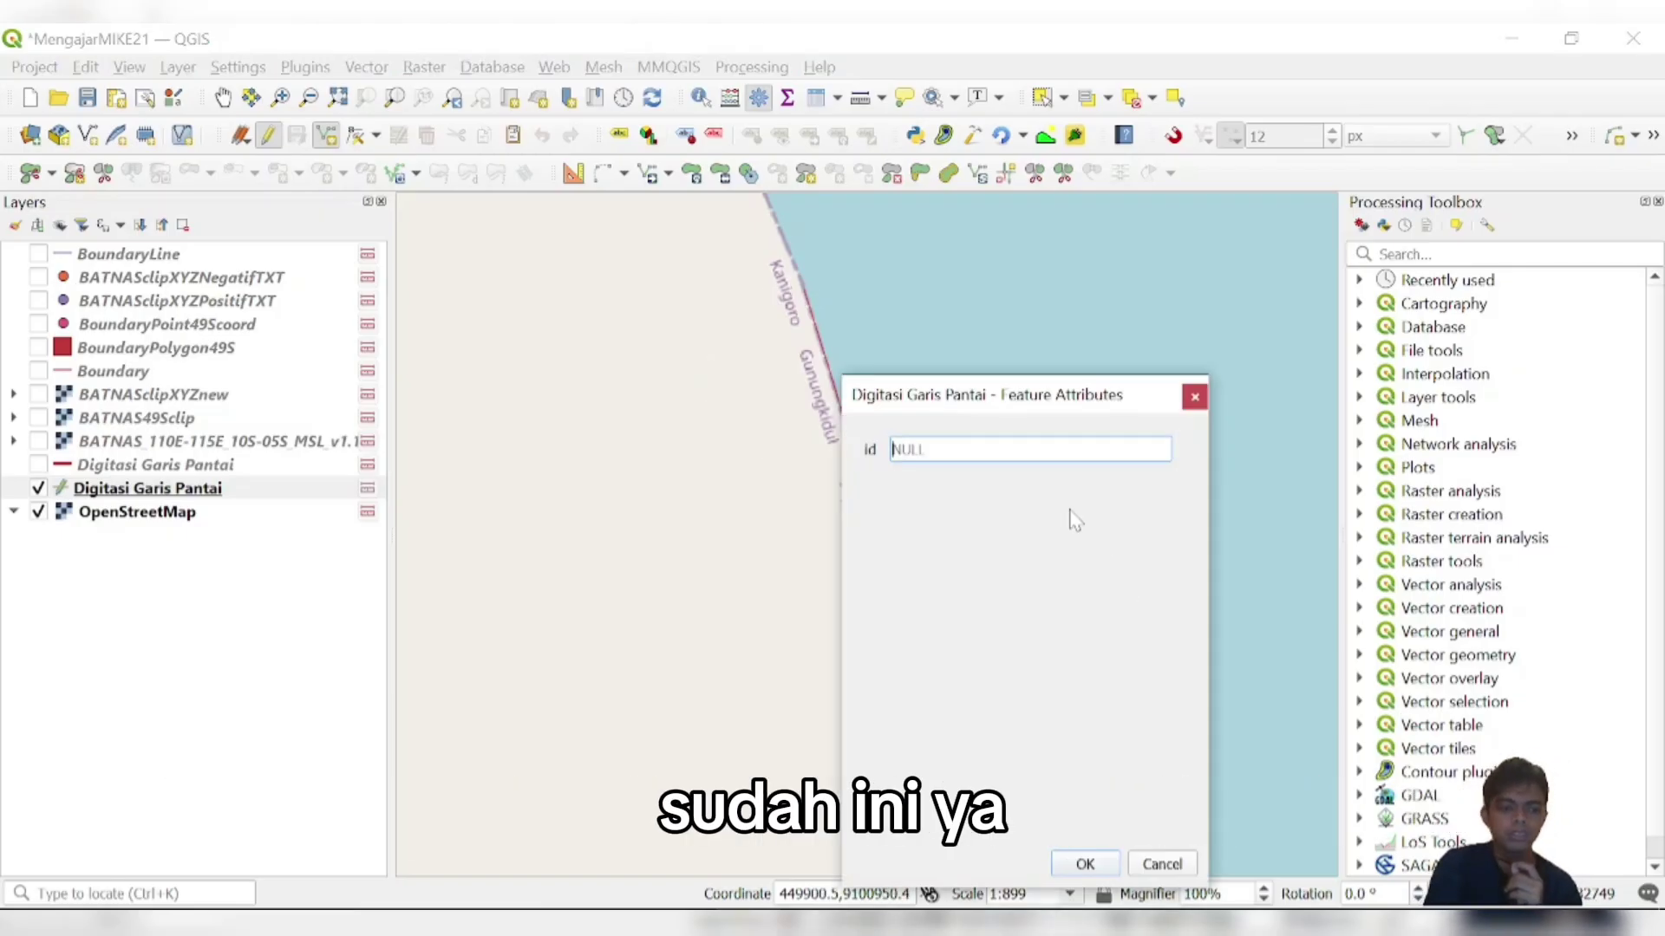
key(Return)
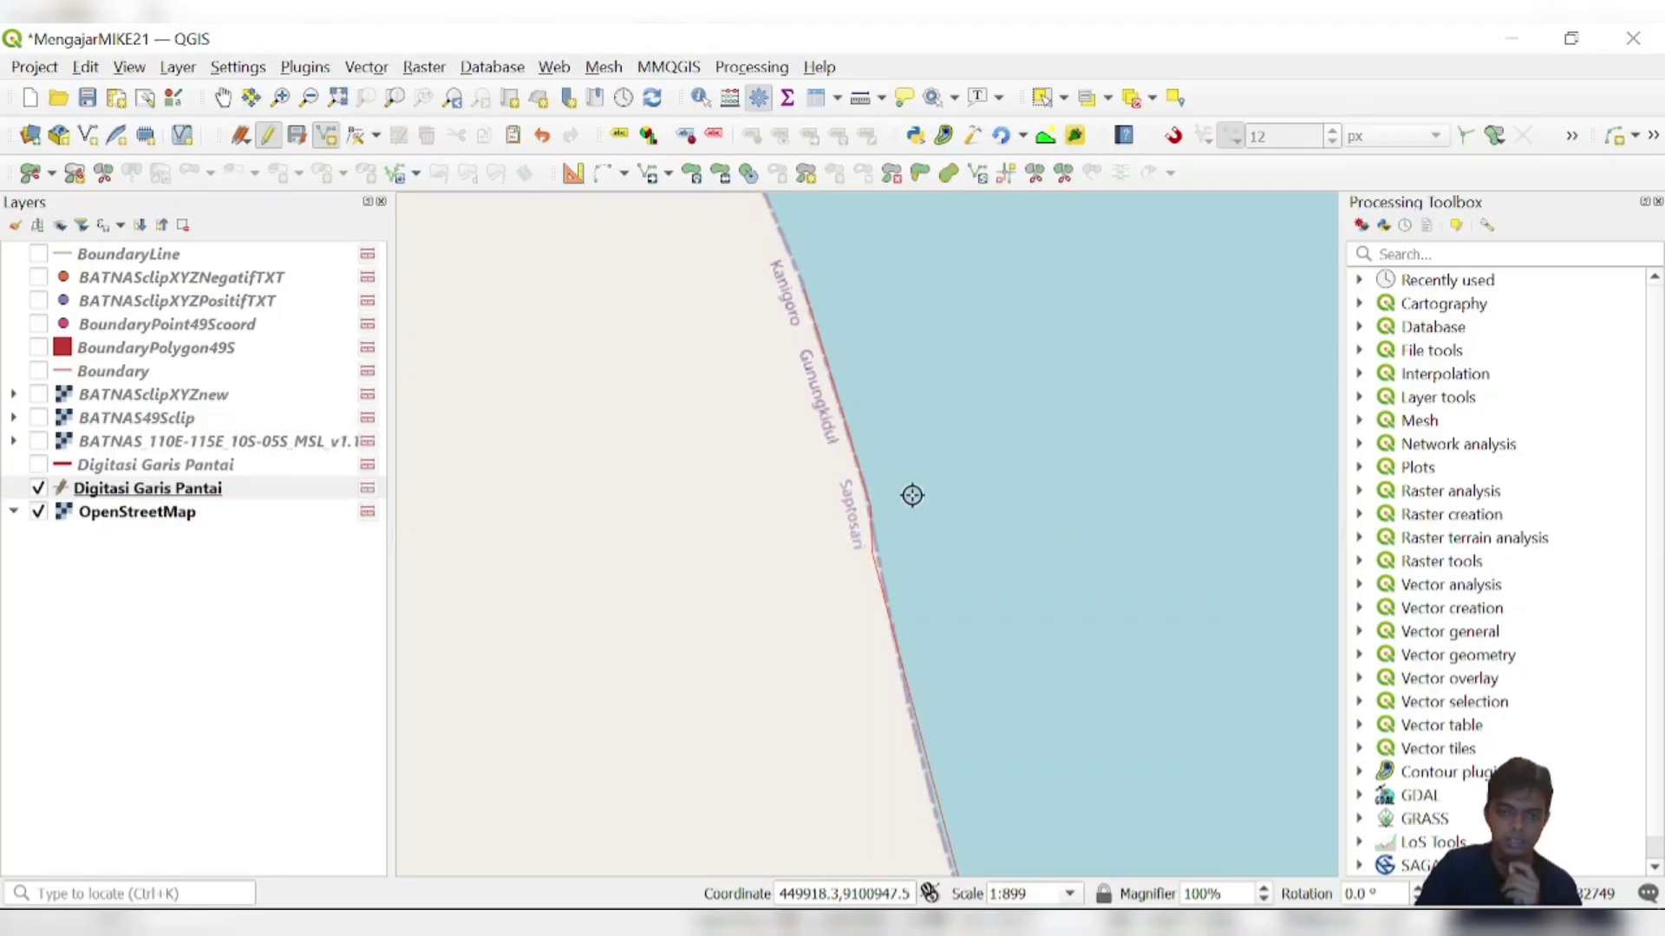
scroll(888, 469, down, 3)
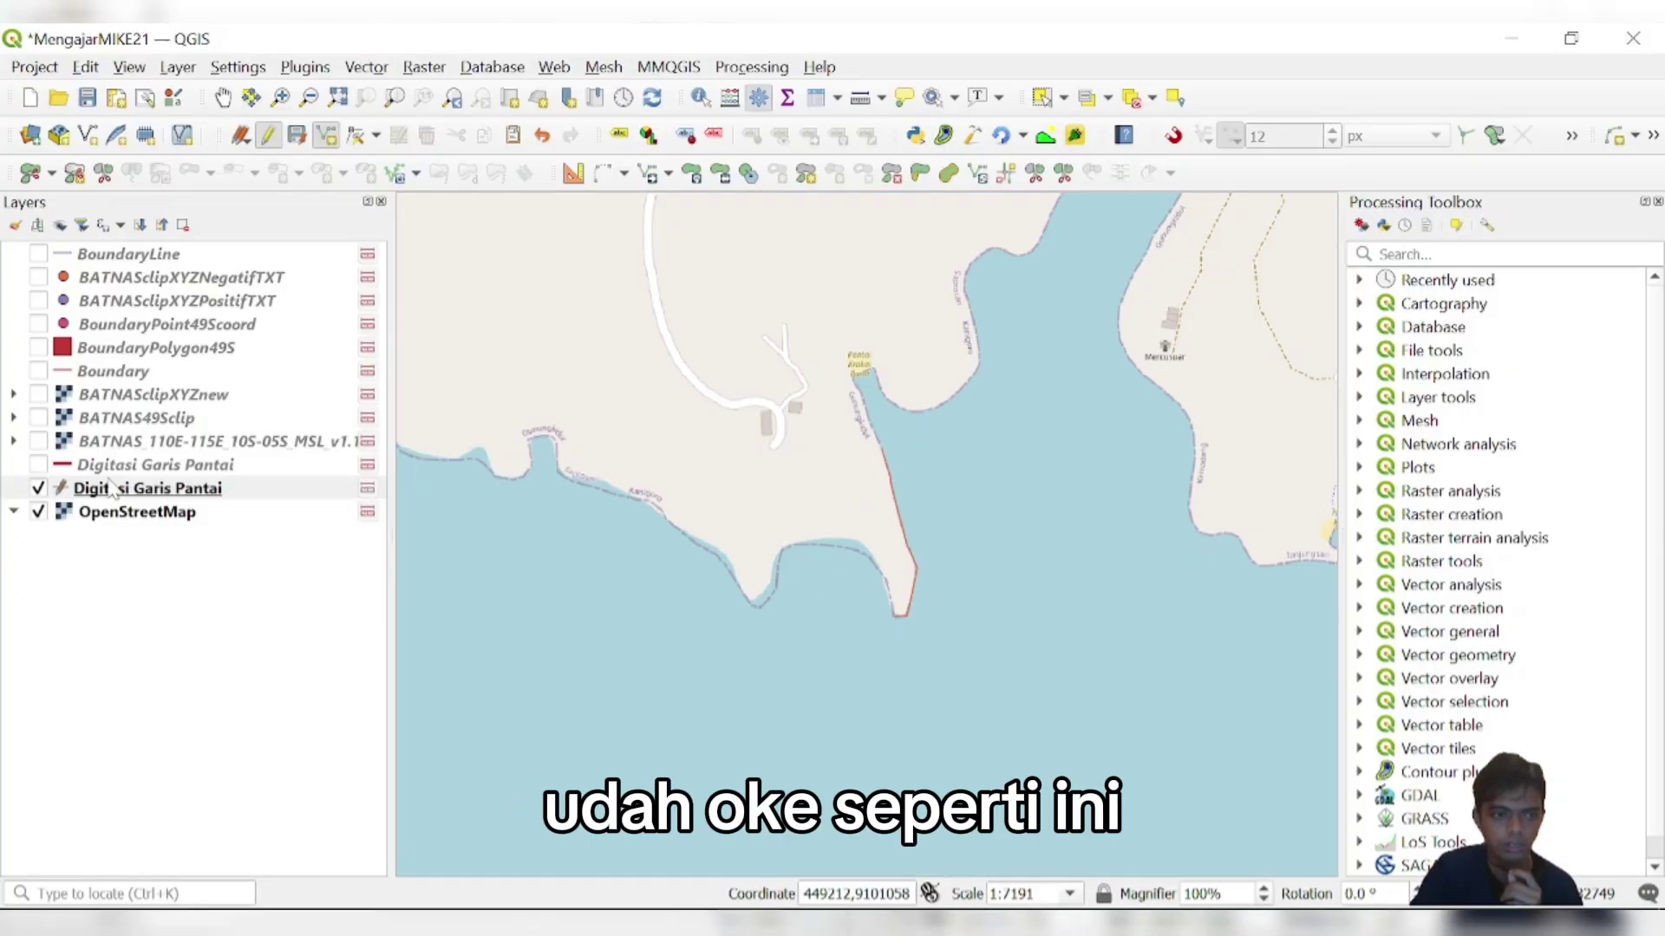
- Show the previously completed Digitasi Garis Pantai layer, hide the newly digitized one and review the full coastline around the bay
click(147, 480)
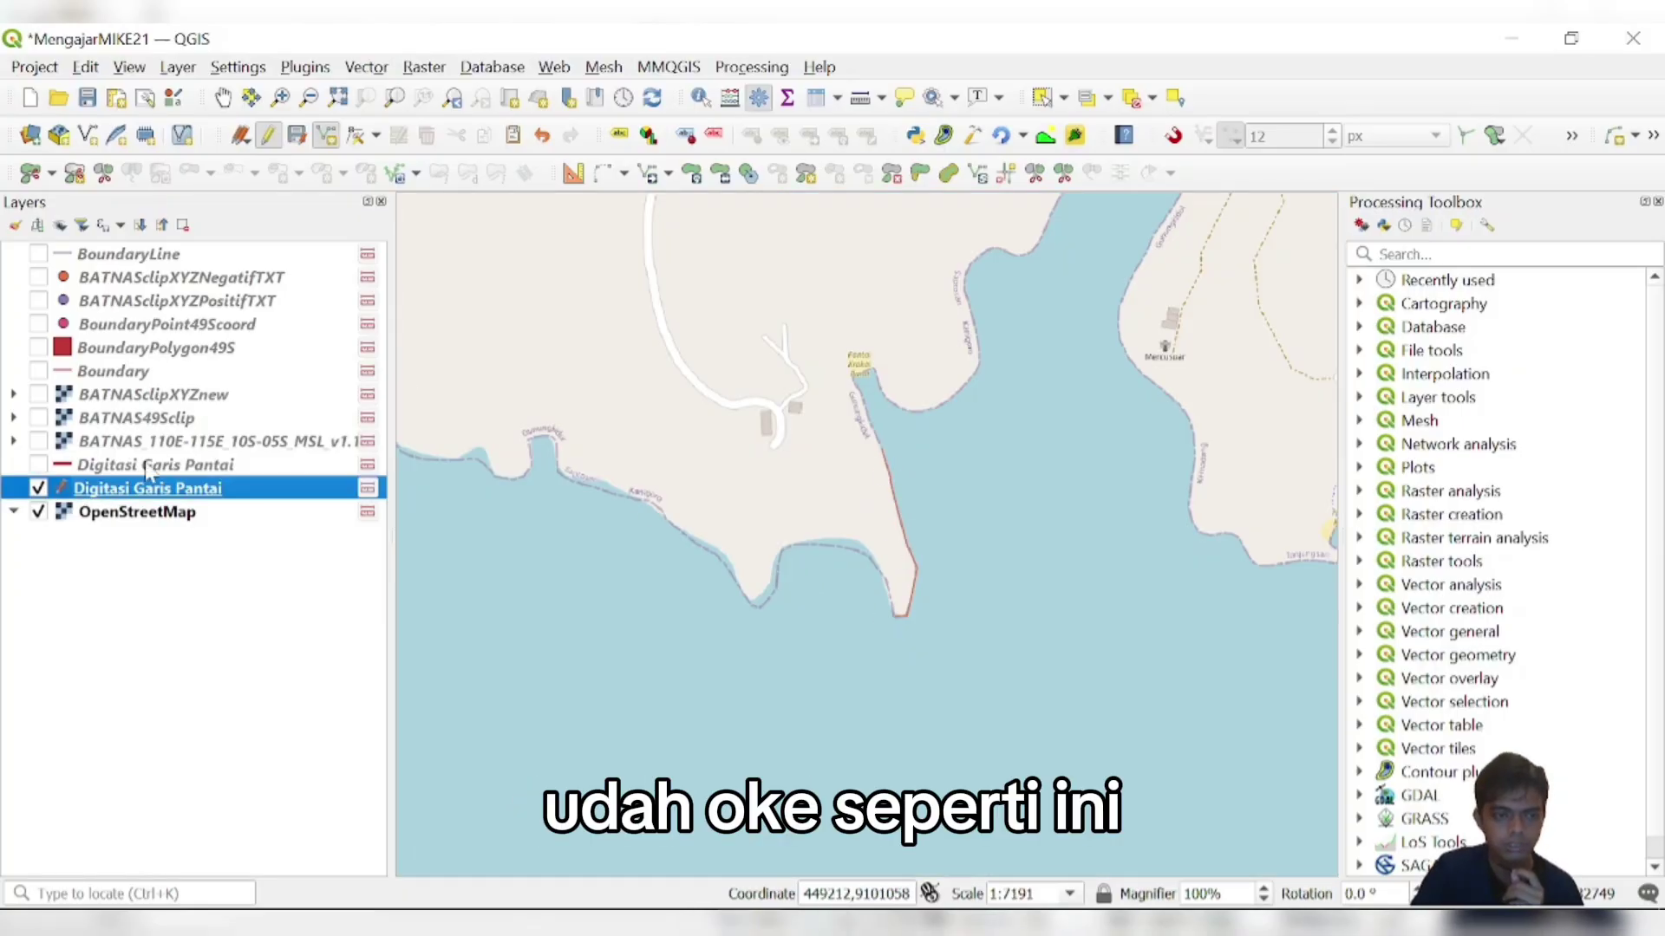
click(37, 466)
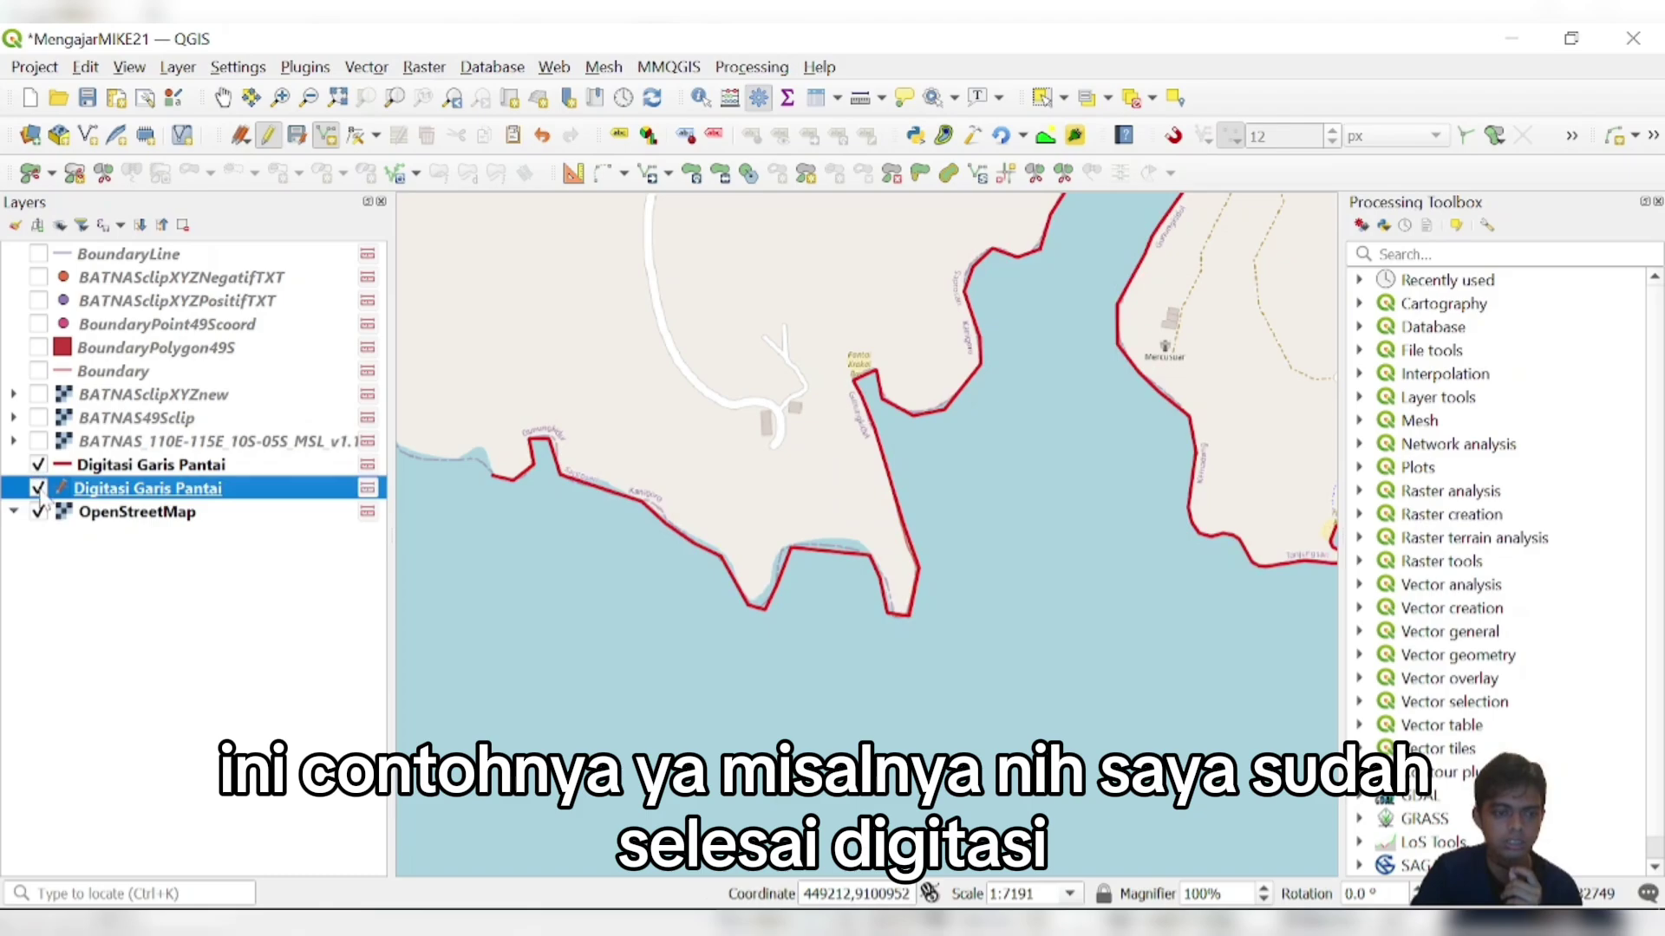
click(37, 488)
click(156, 465)
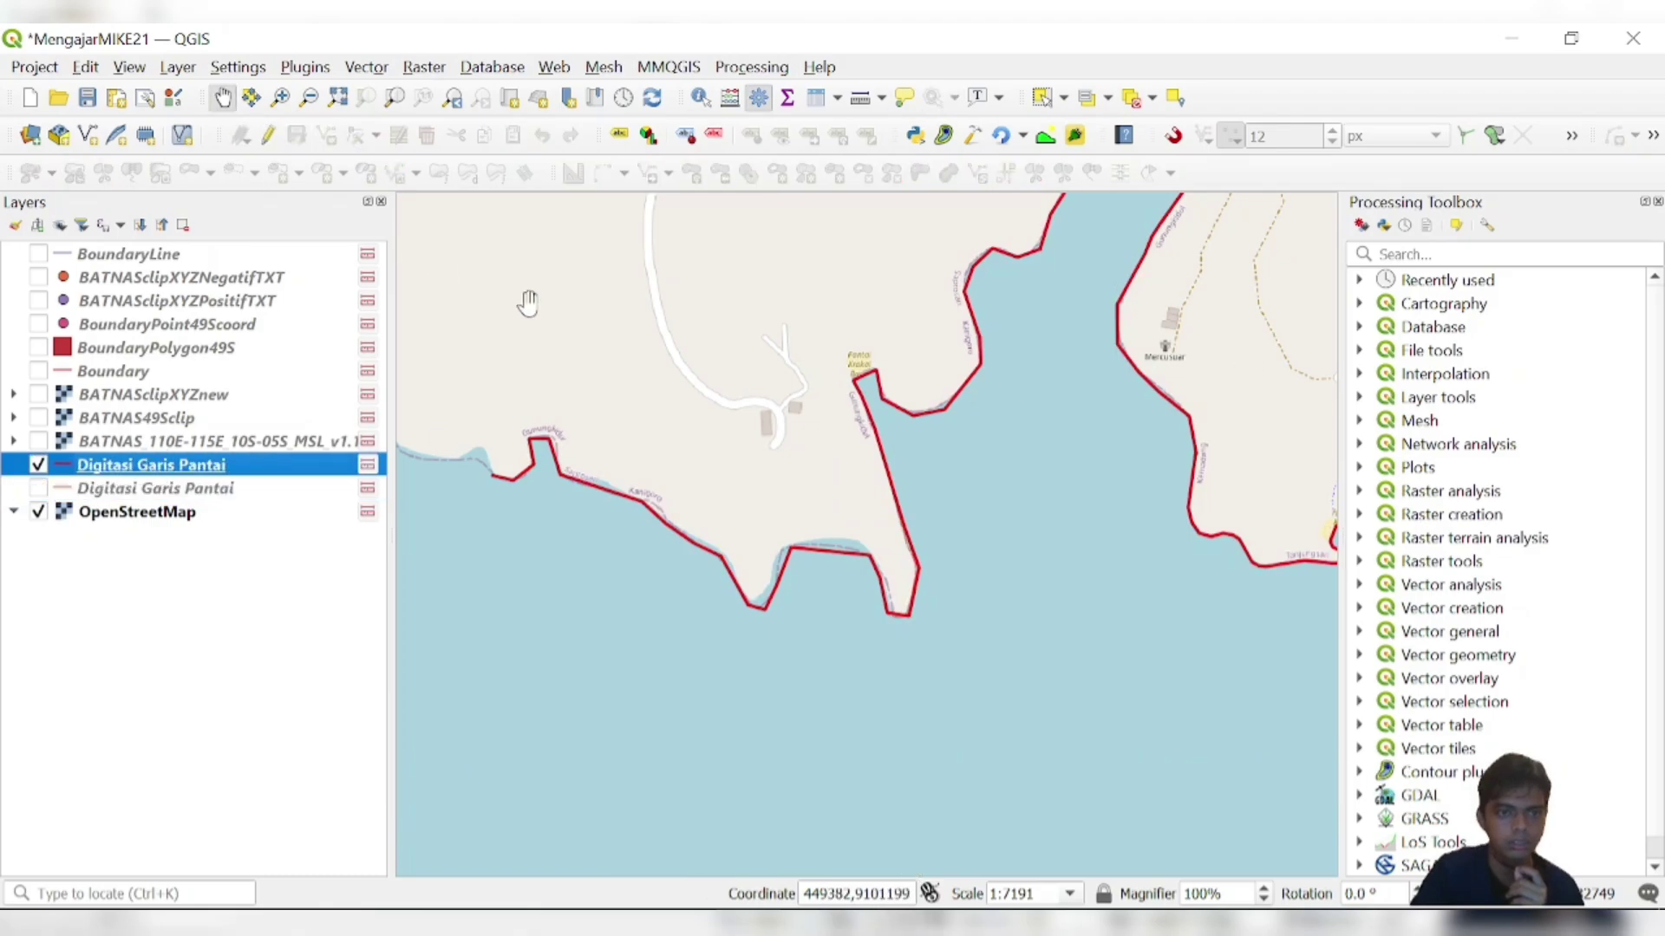
drag(863, 414, 655, 496)
scroll(893, 436, down, 1)
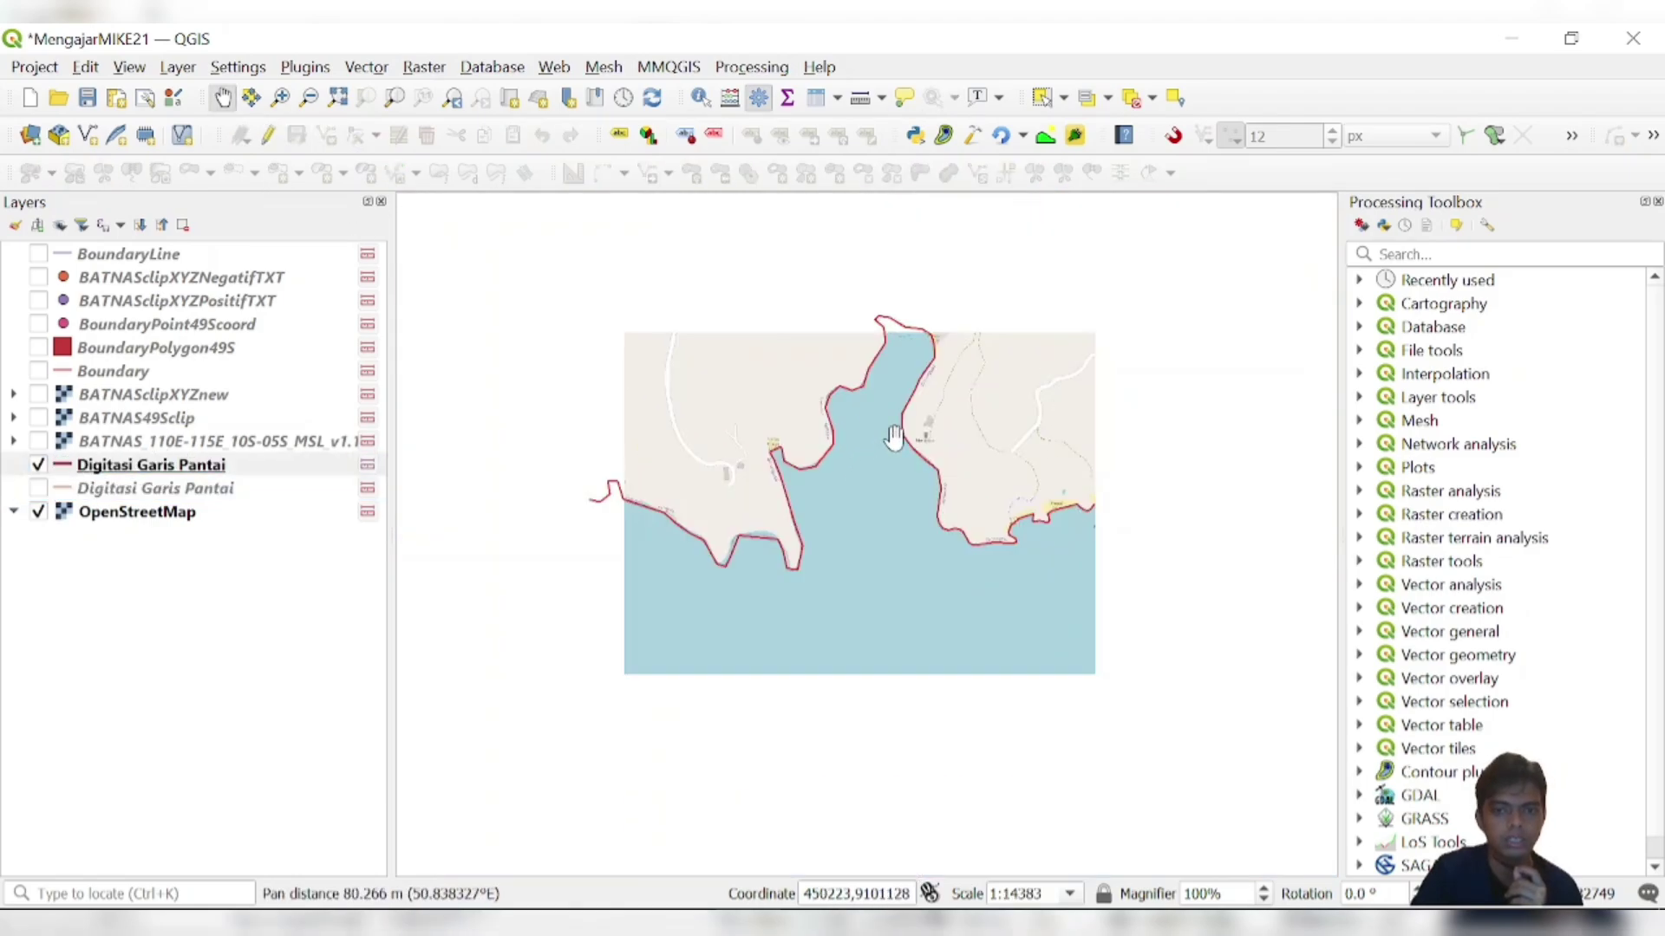
drag(891, 465, 945, 524)
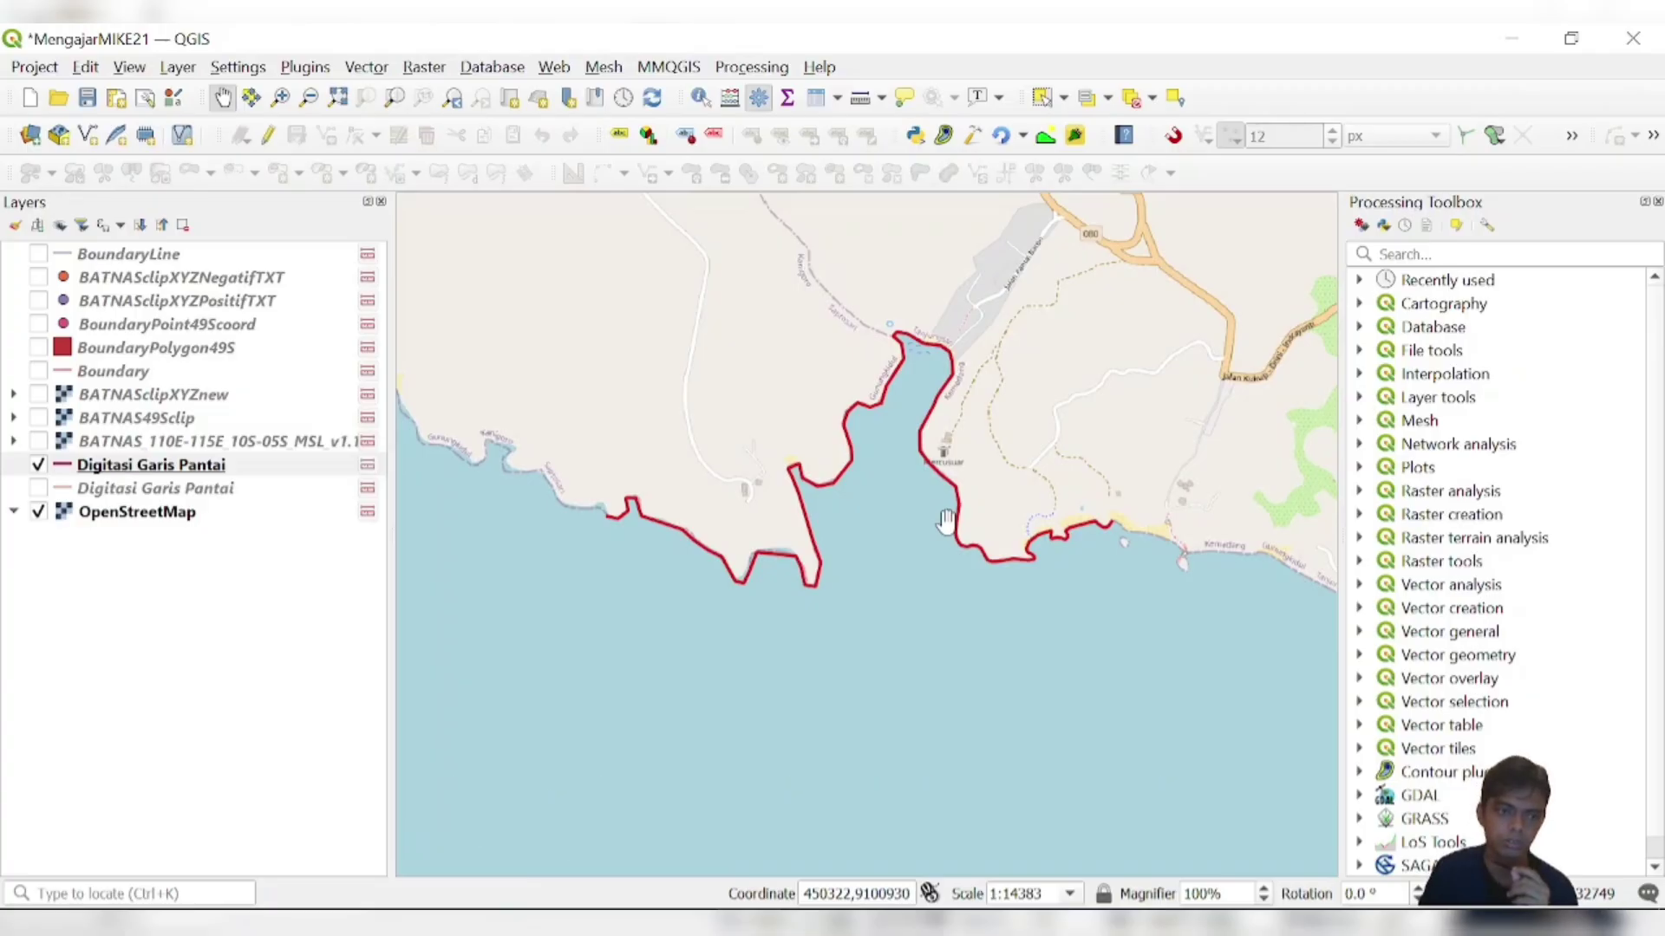
drag(885, 592, 871, 606)
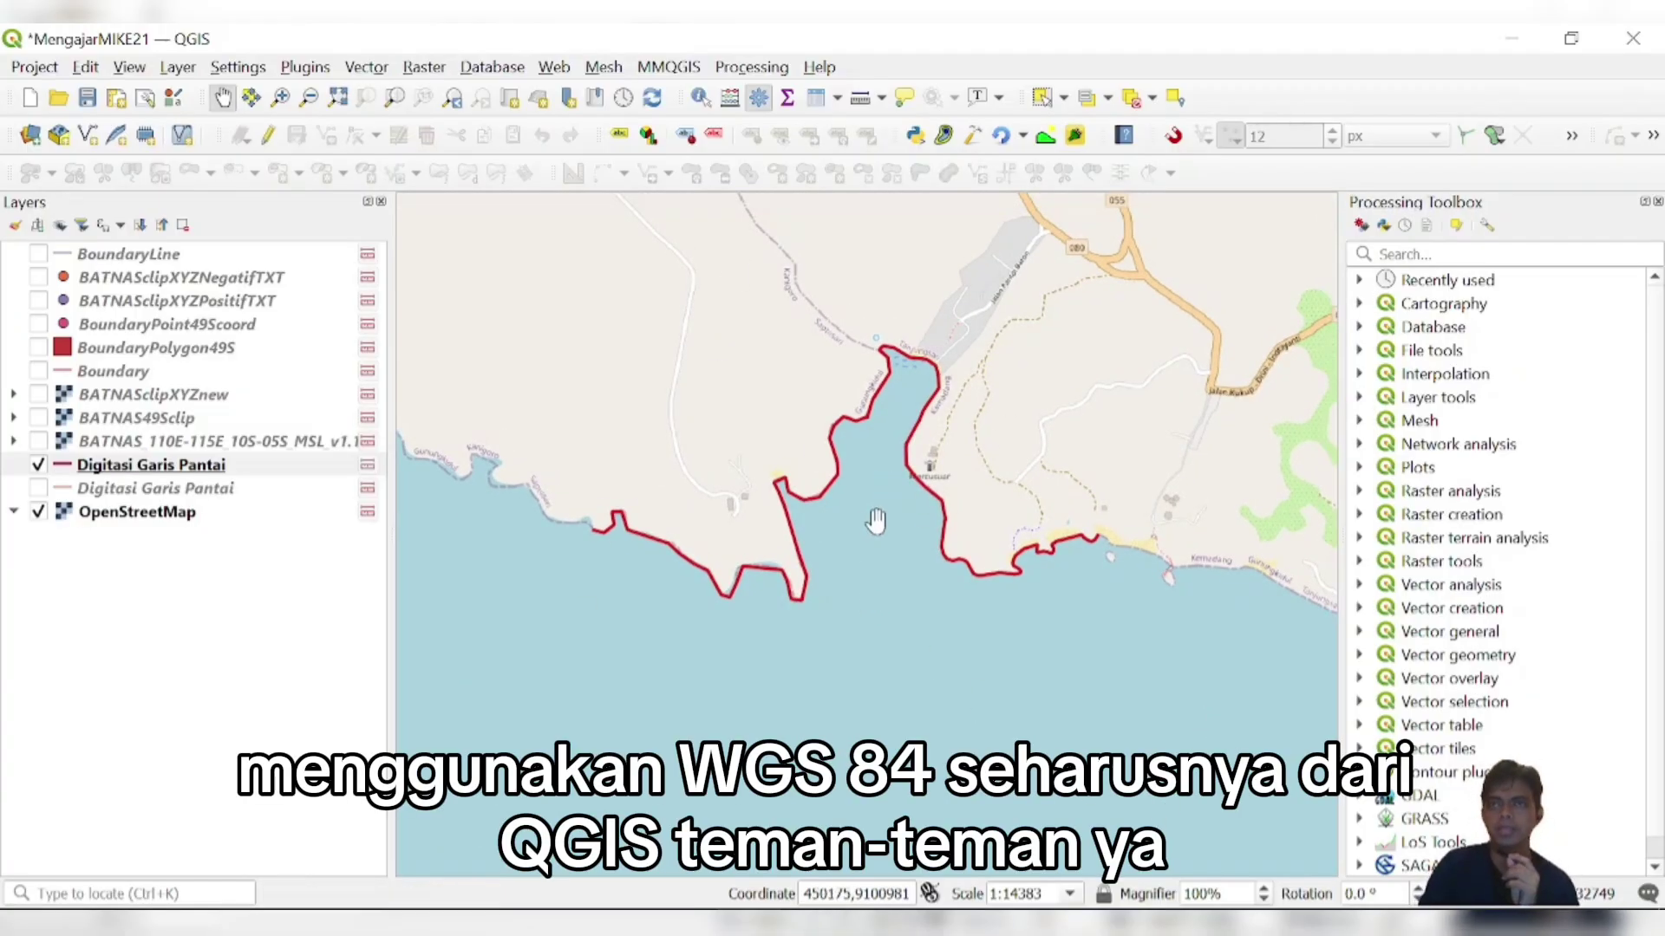
- Set up Reproject Layer for the completed coastline with target CRS EPSG:32749 - WGS 84 / UTM zone 49S, and close it without running
click(141, 468)
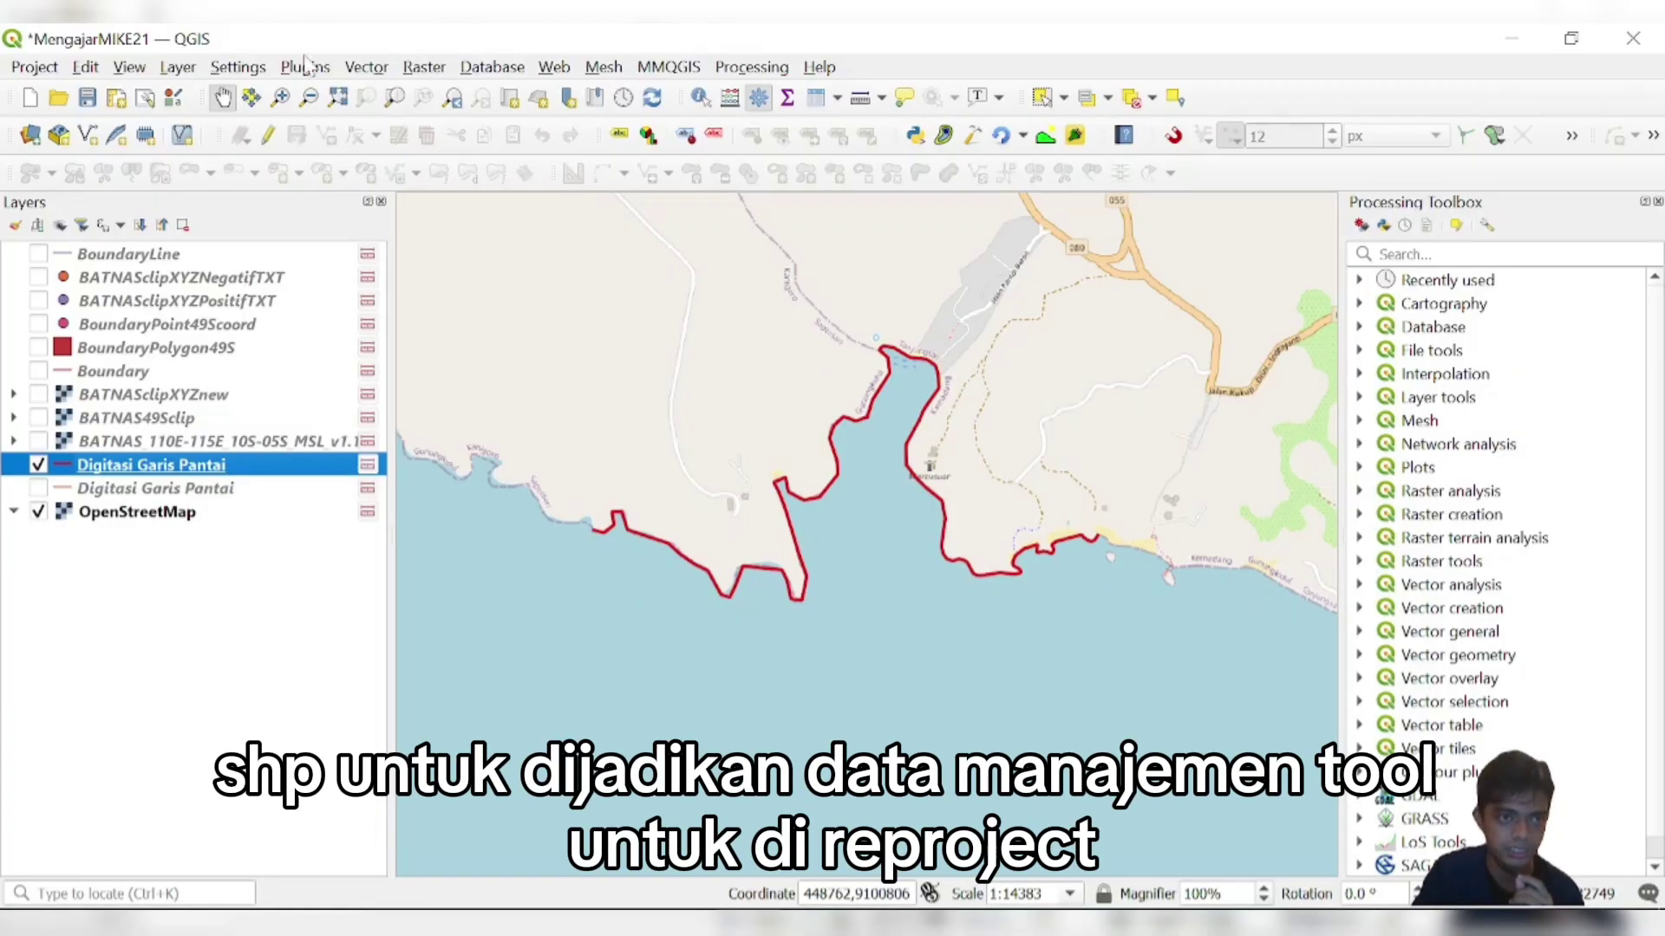
click(378, 76)
mouse_move(434, 273)
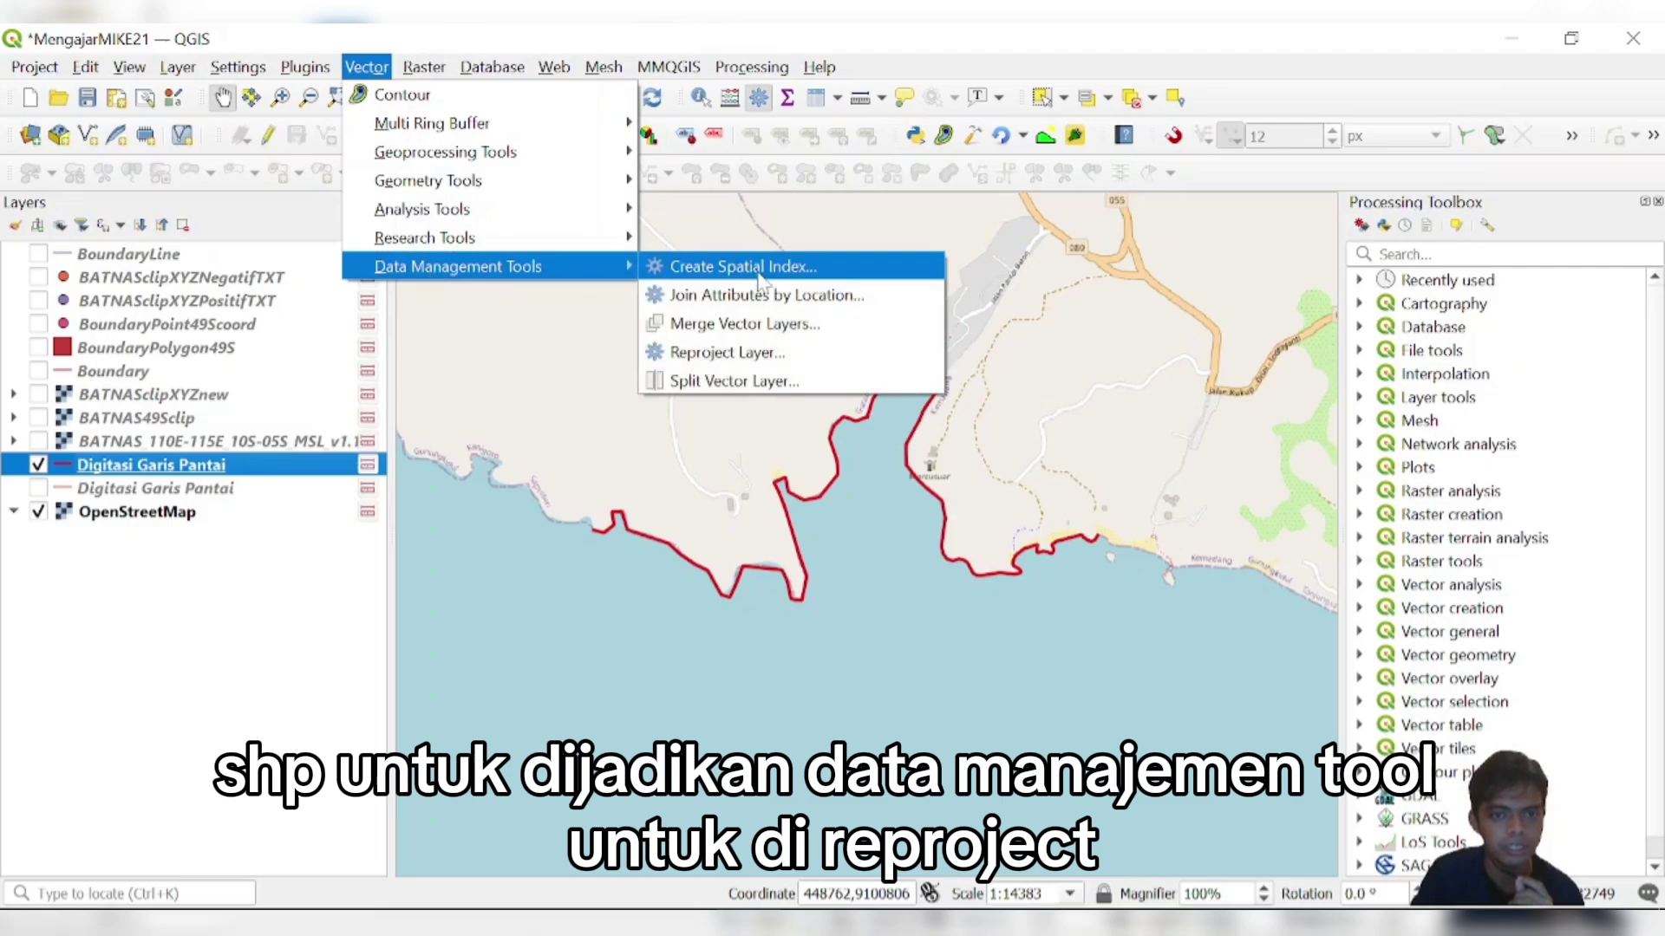
click(771, 353)
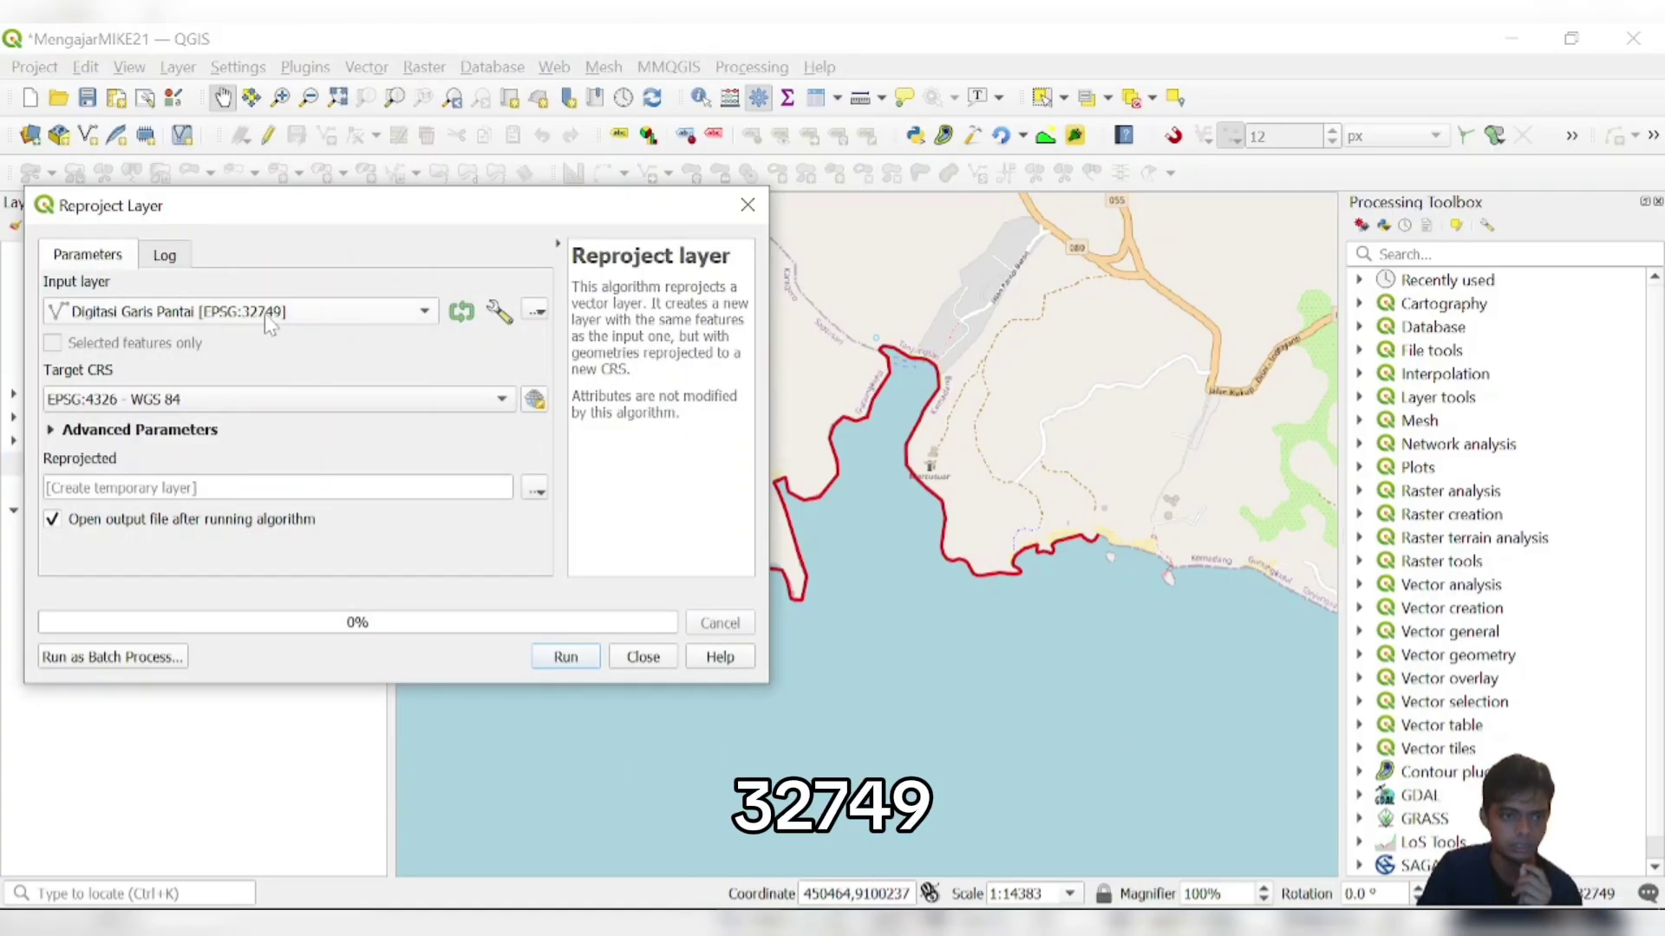
click(191, 401)
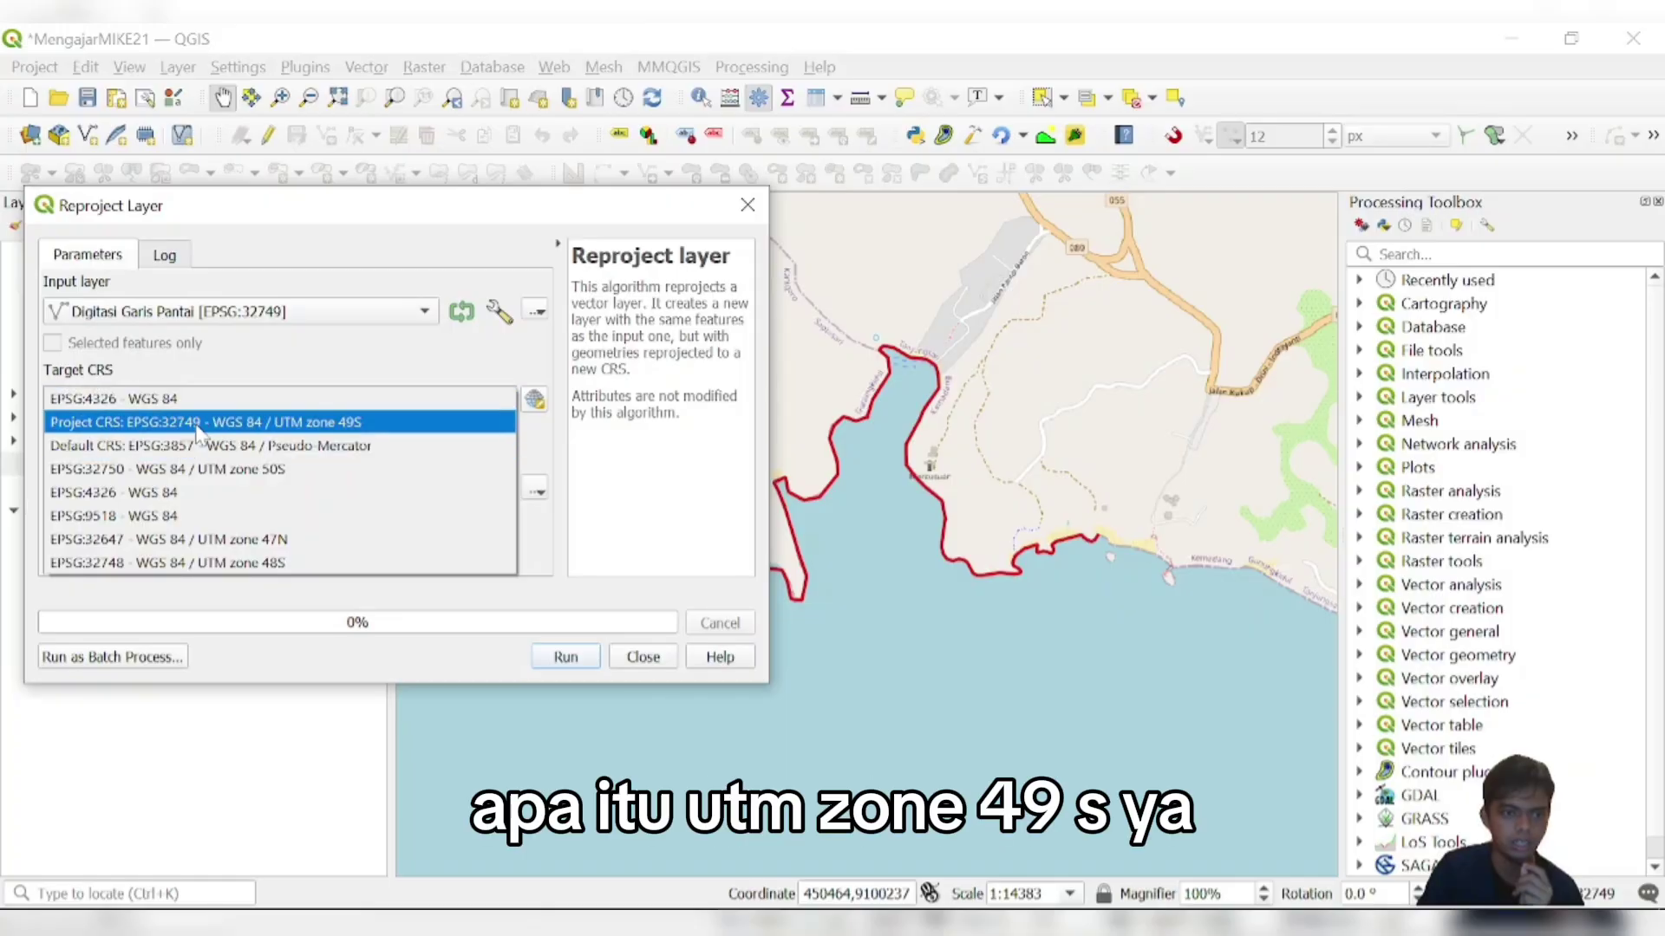
click(198, 424)
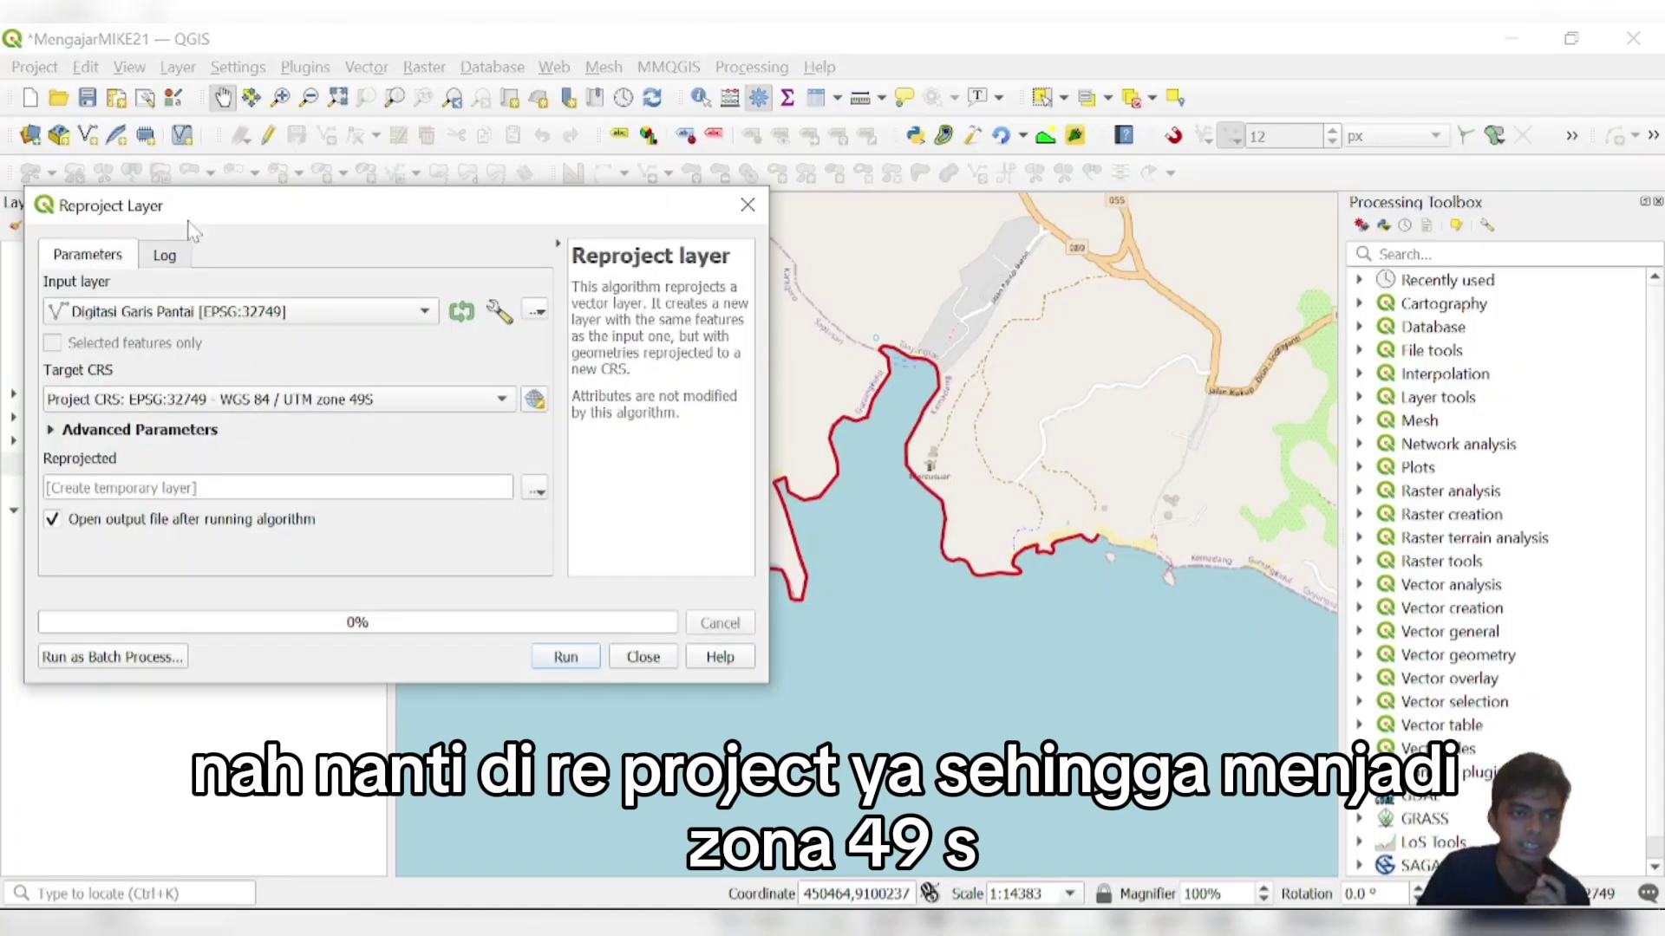
drag(191, 230, 245, 250)
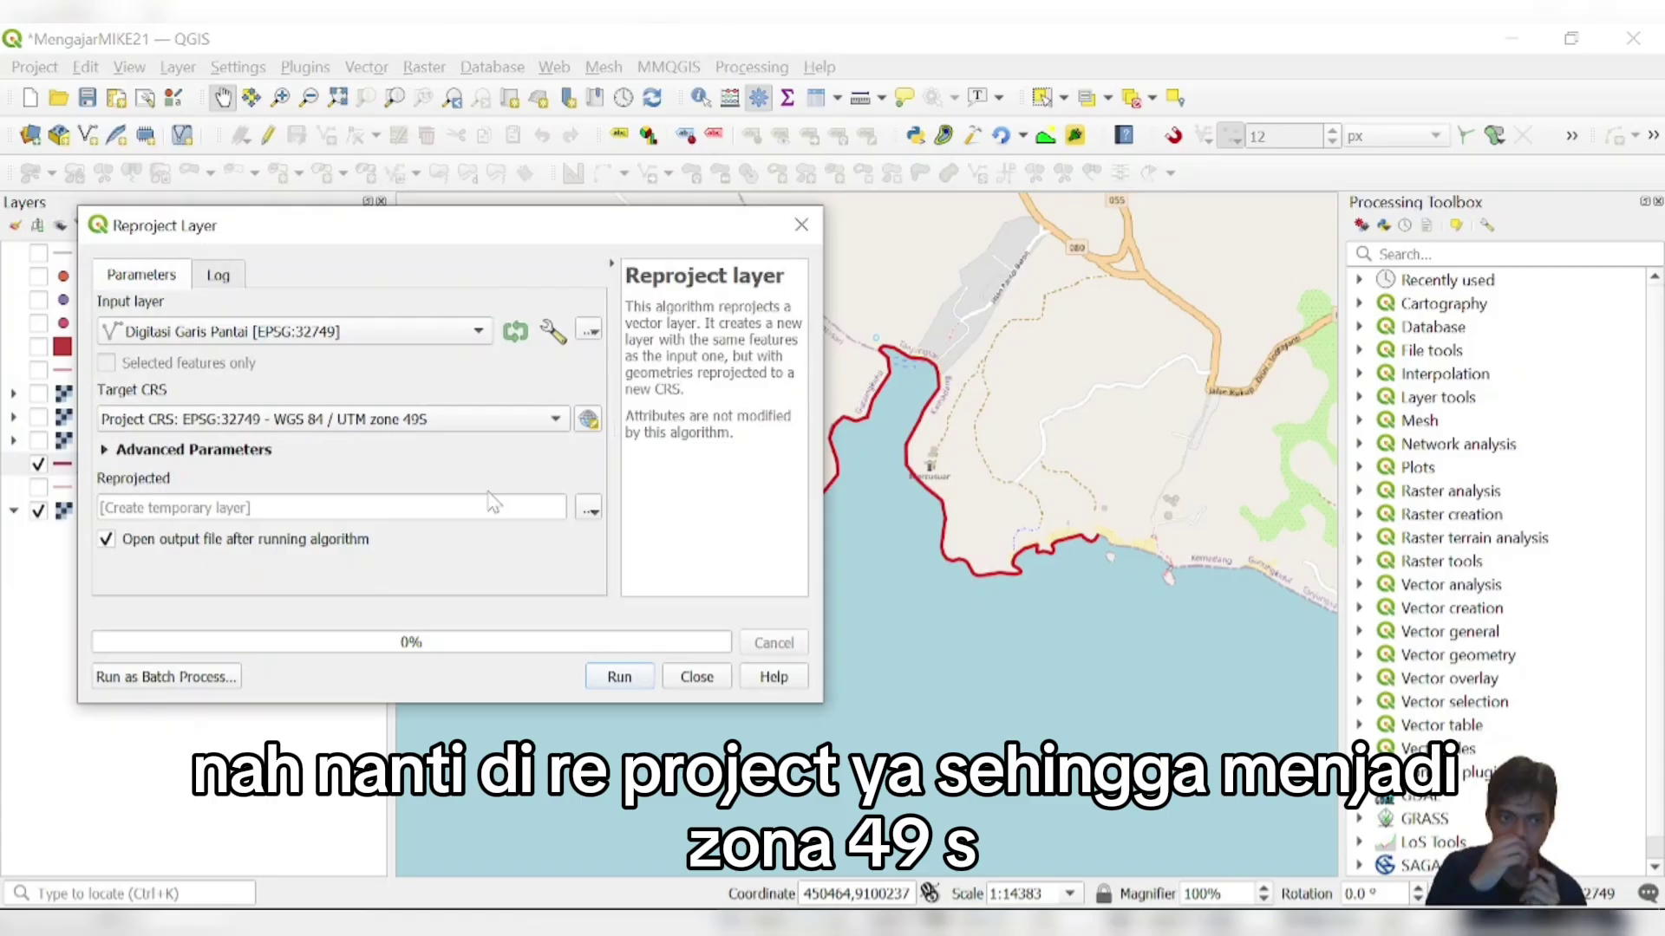
click(696, 676)
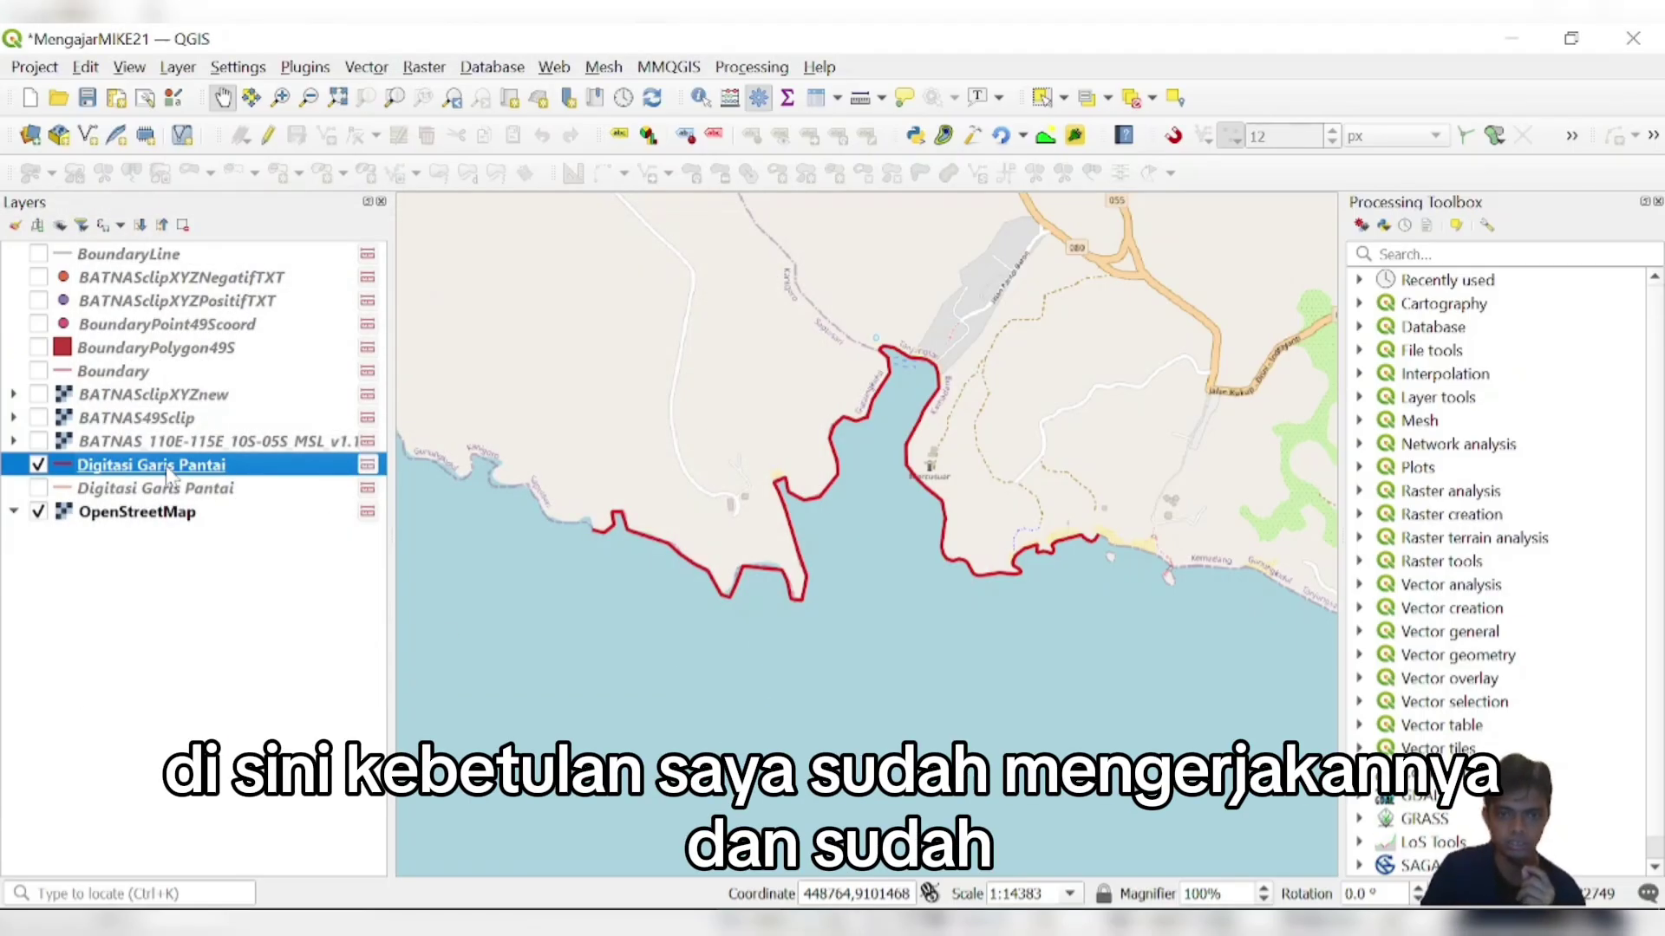
- Show the BATNAS_110E-115E_10S-05S_MSL bathymetry raster at its full extent and check its layer CRS
click(38, 442)
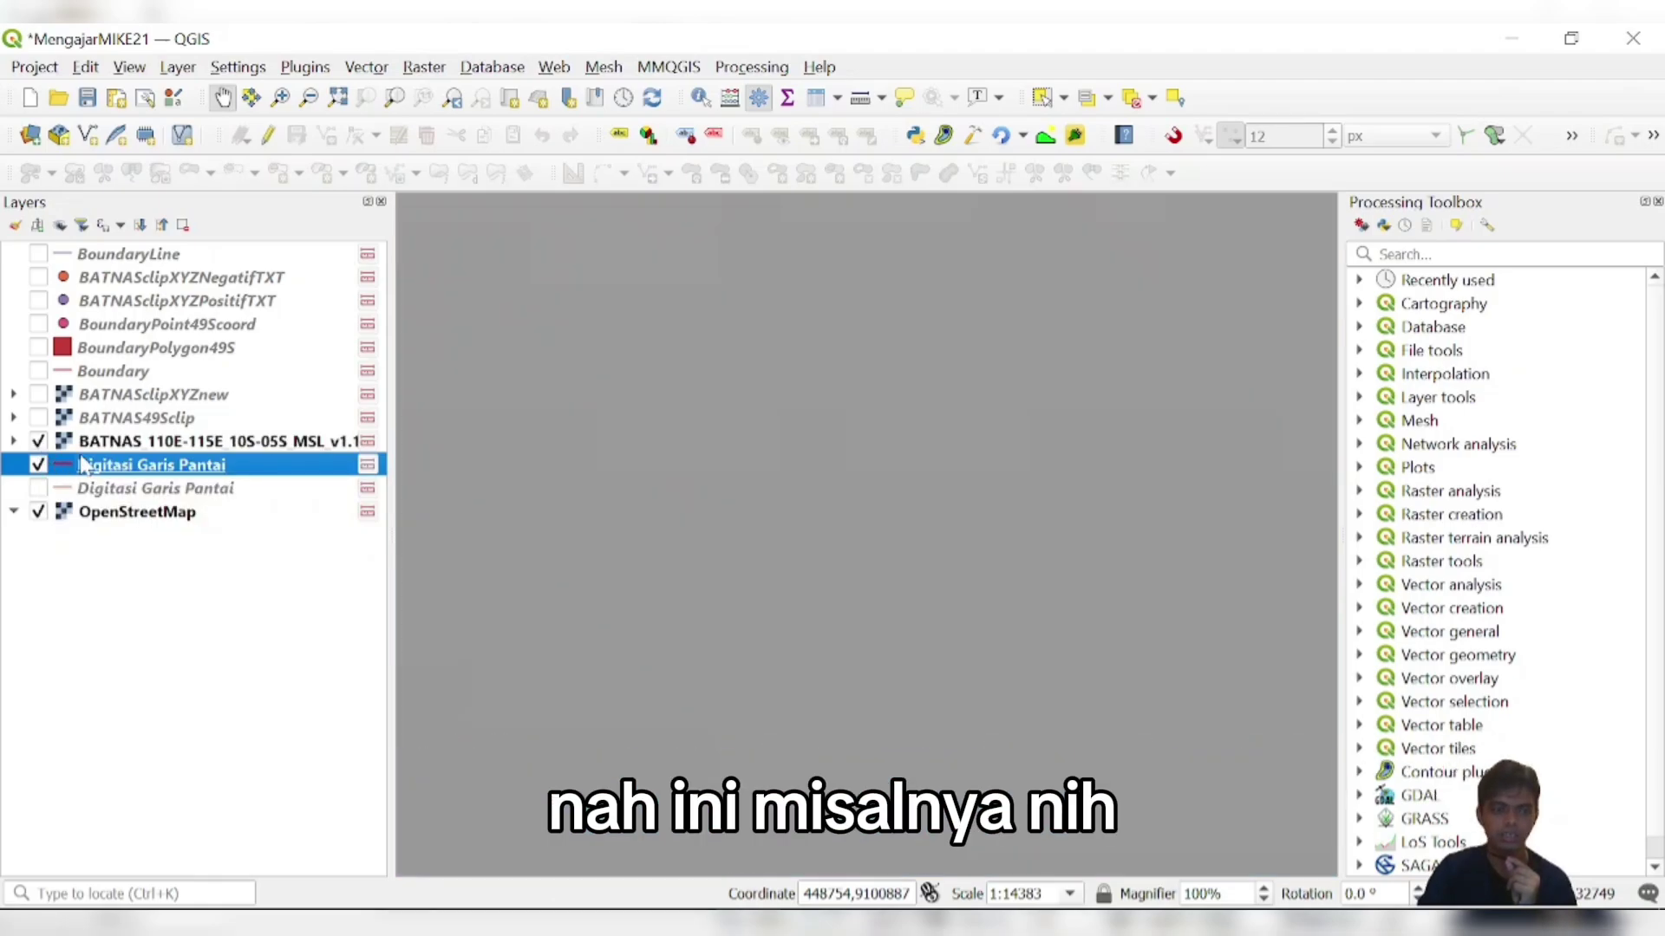
right_click(97, 443)
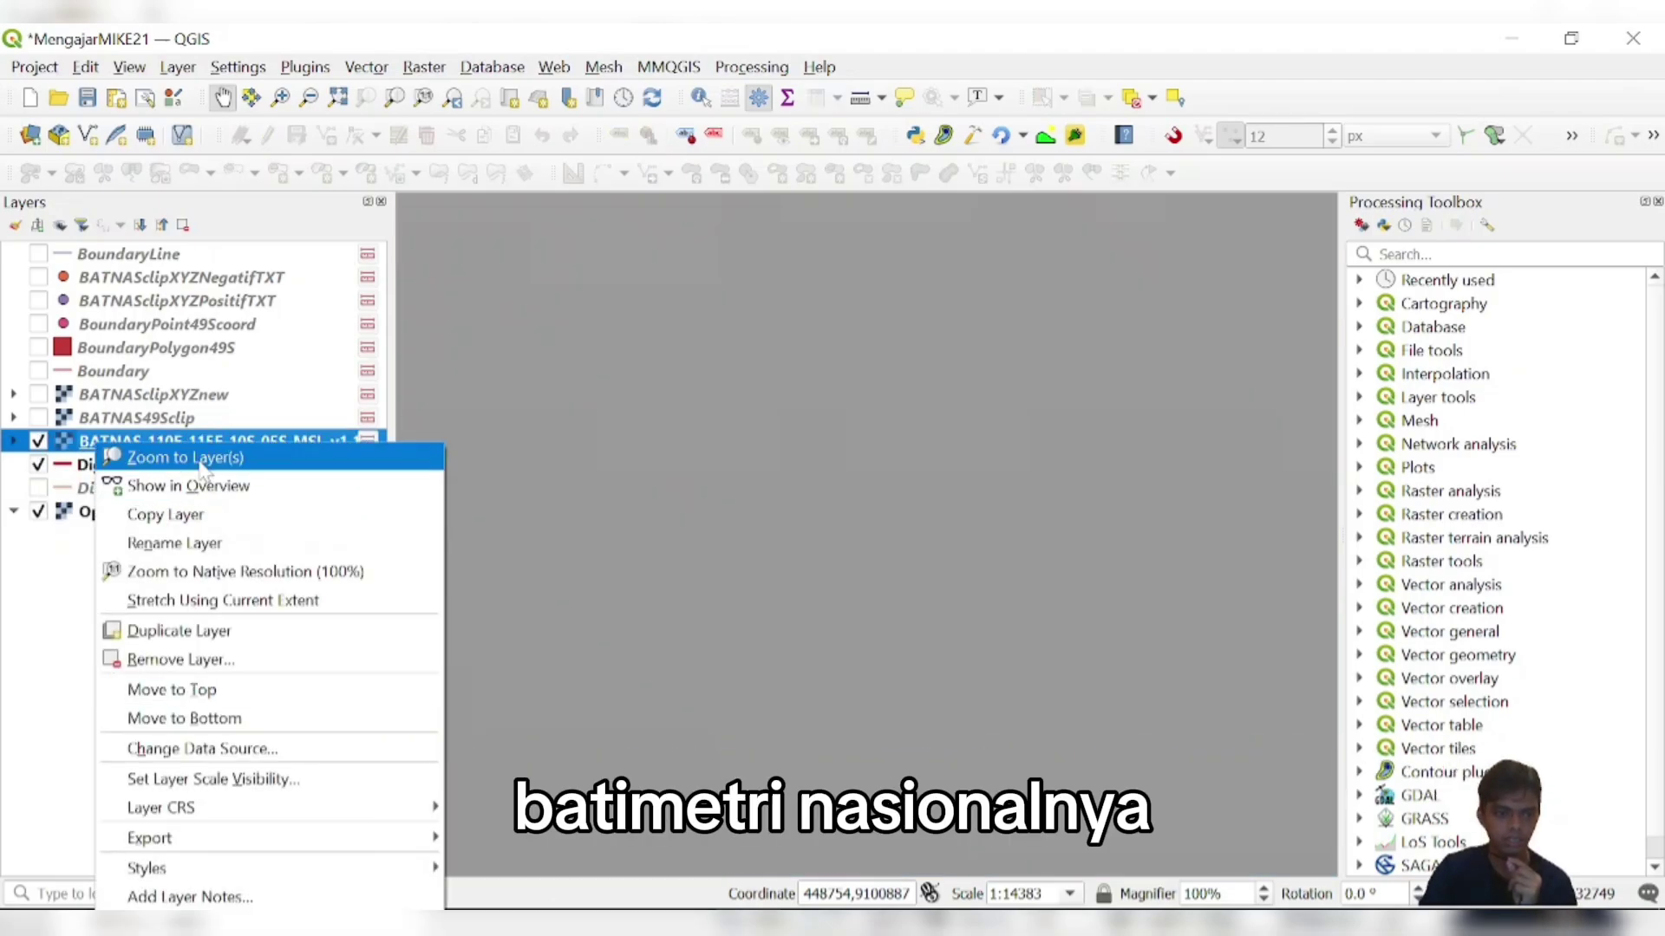
click(201, 459)
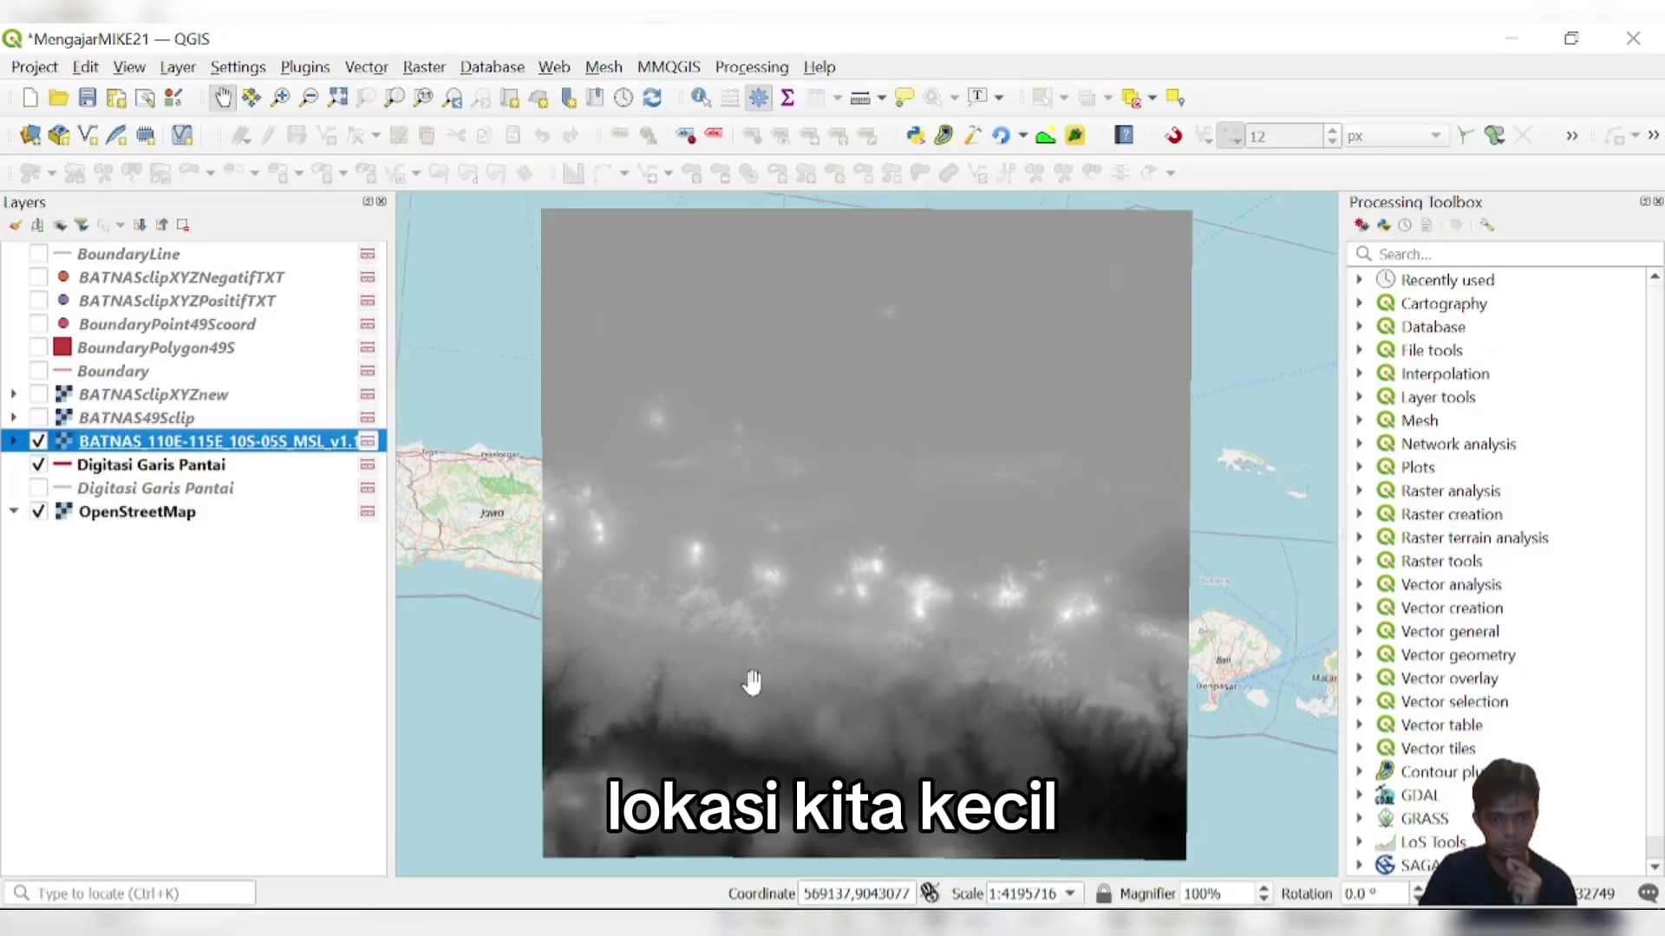
right_click(117, 457)
mouse_move(342, 815)
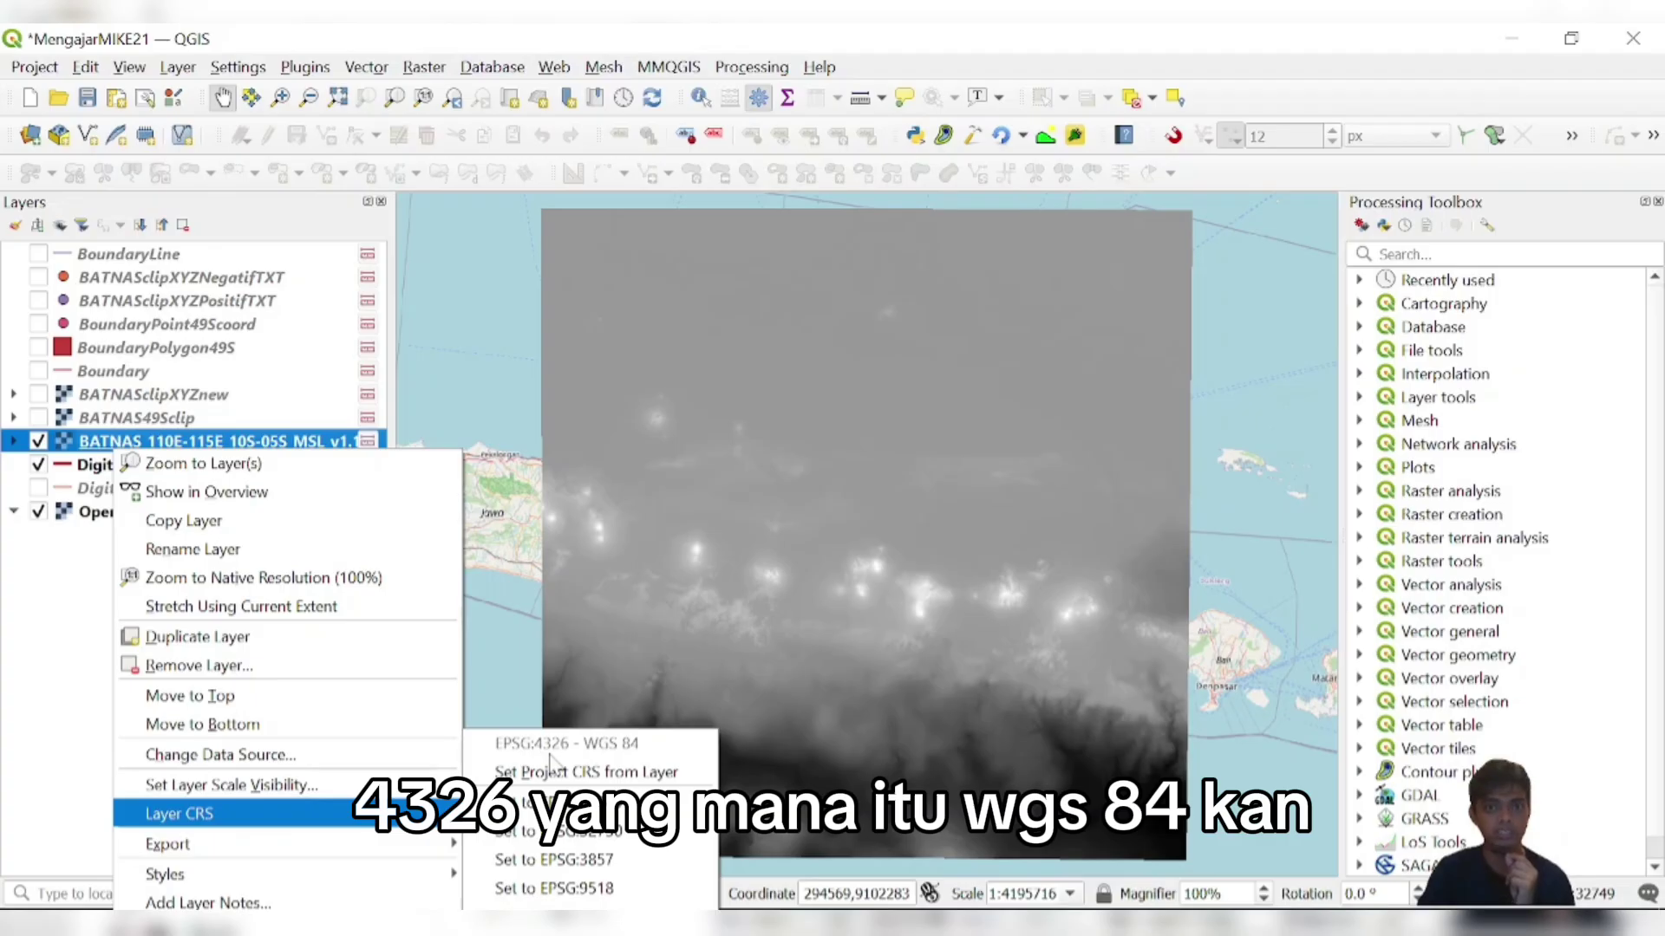
- Look up the raster projection tools for reprojecting the BATNAS bathymetry raster and hide that layer
click(424, 66)
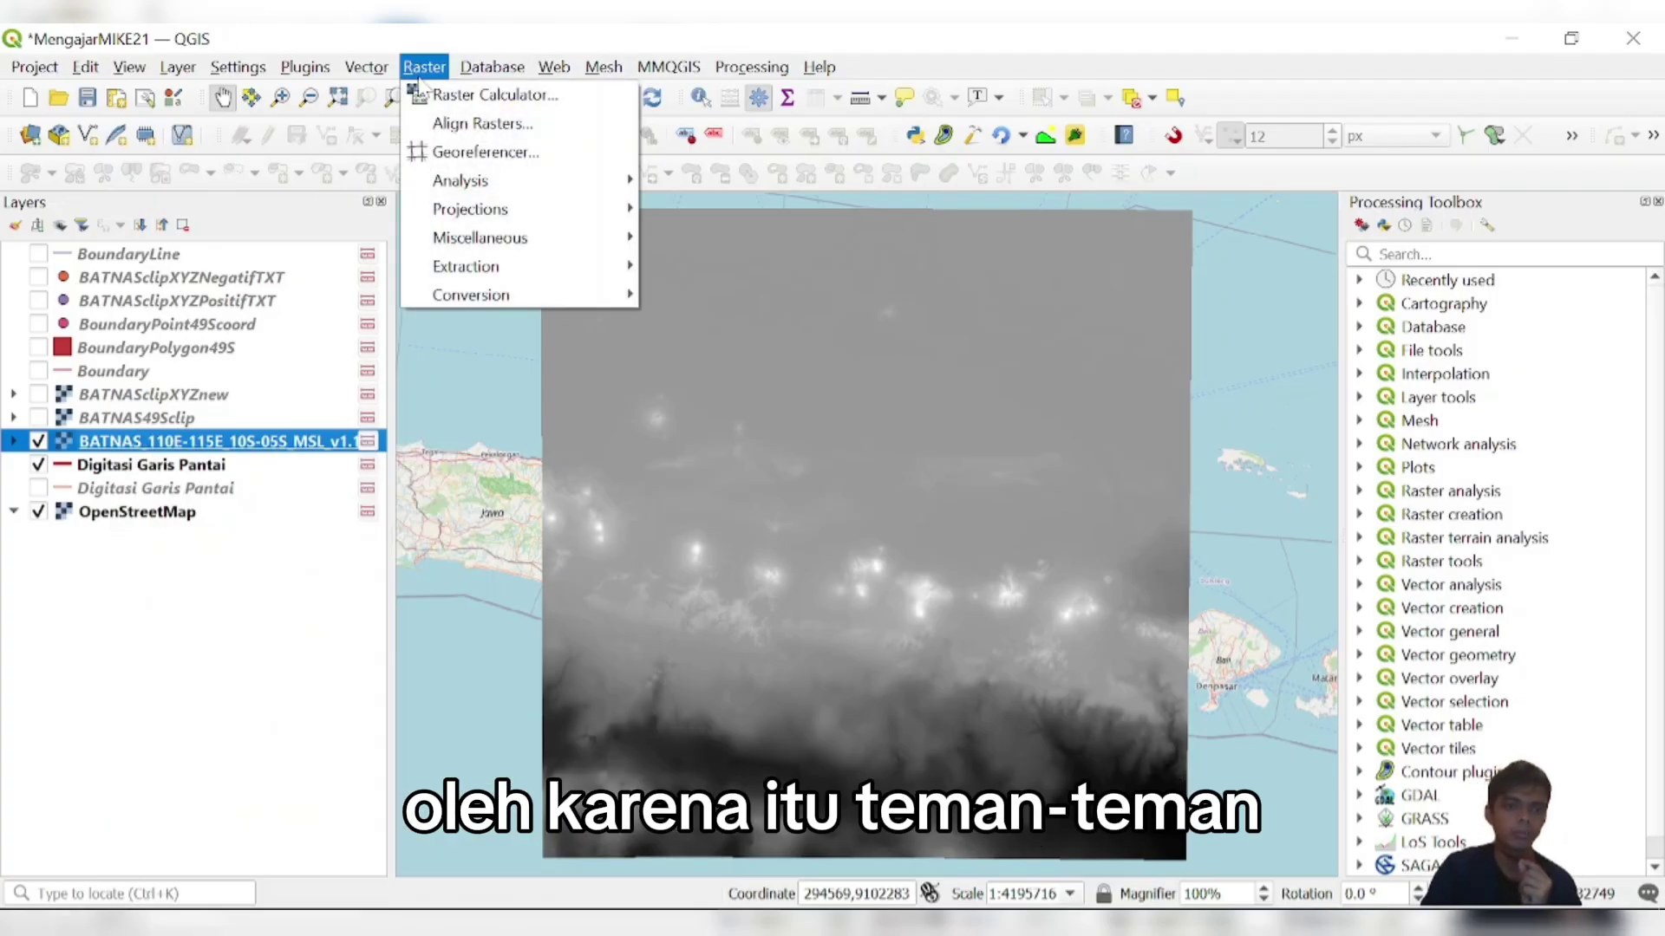
mouse_move(503, 273)
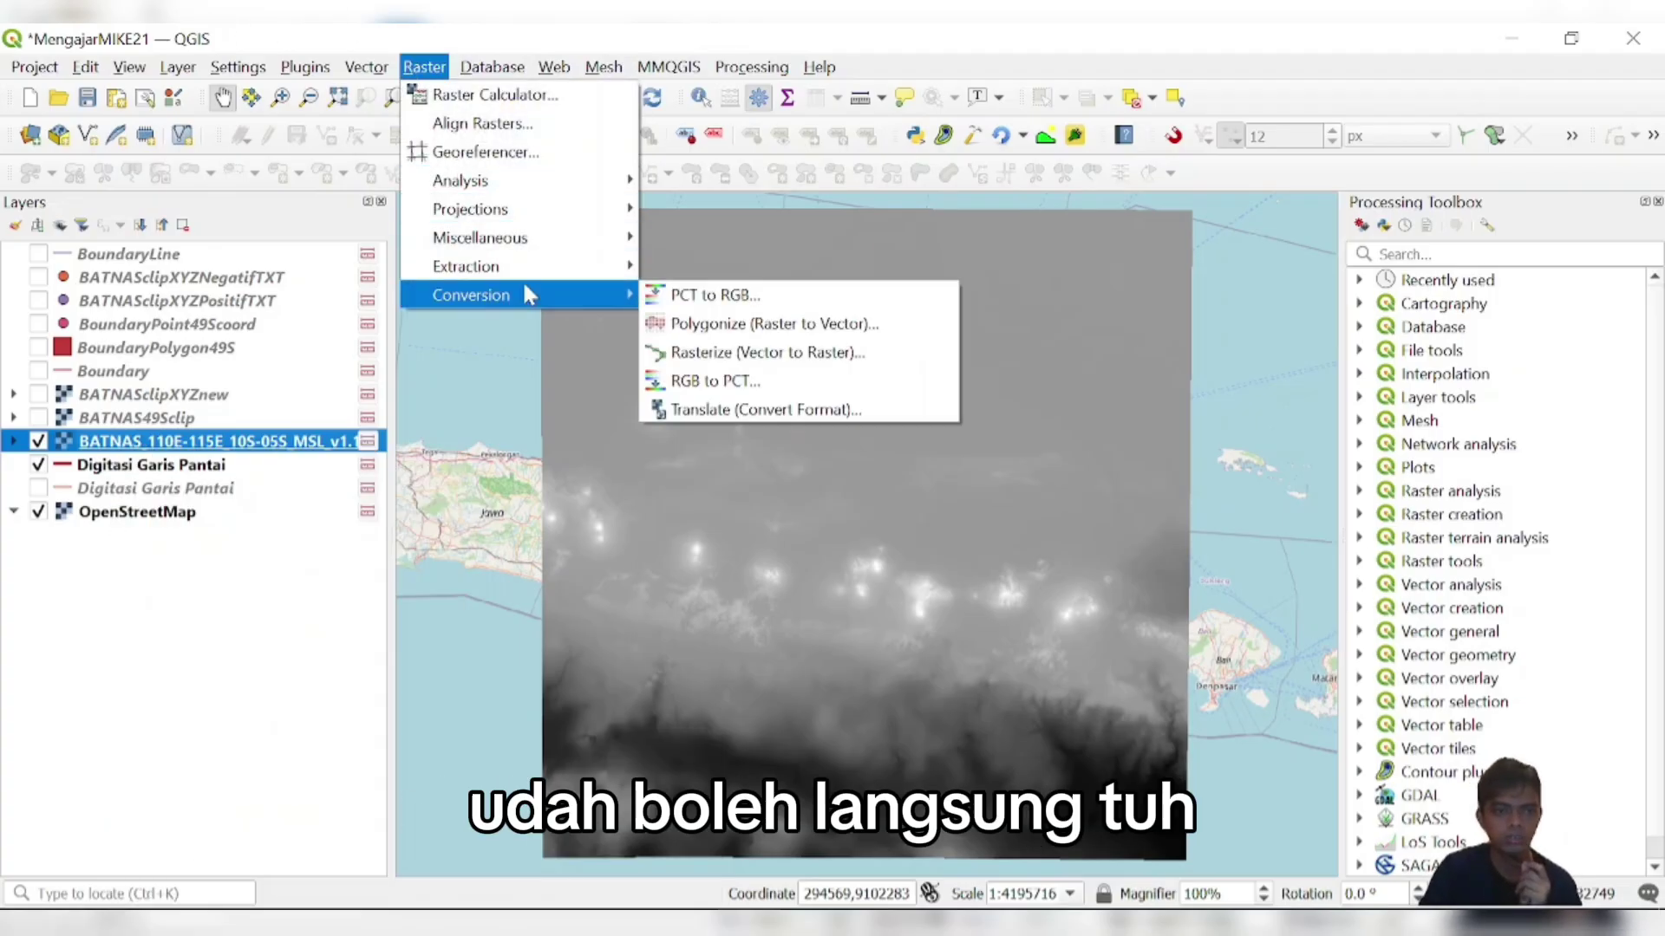
mouse_move(531, 213)
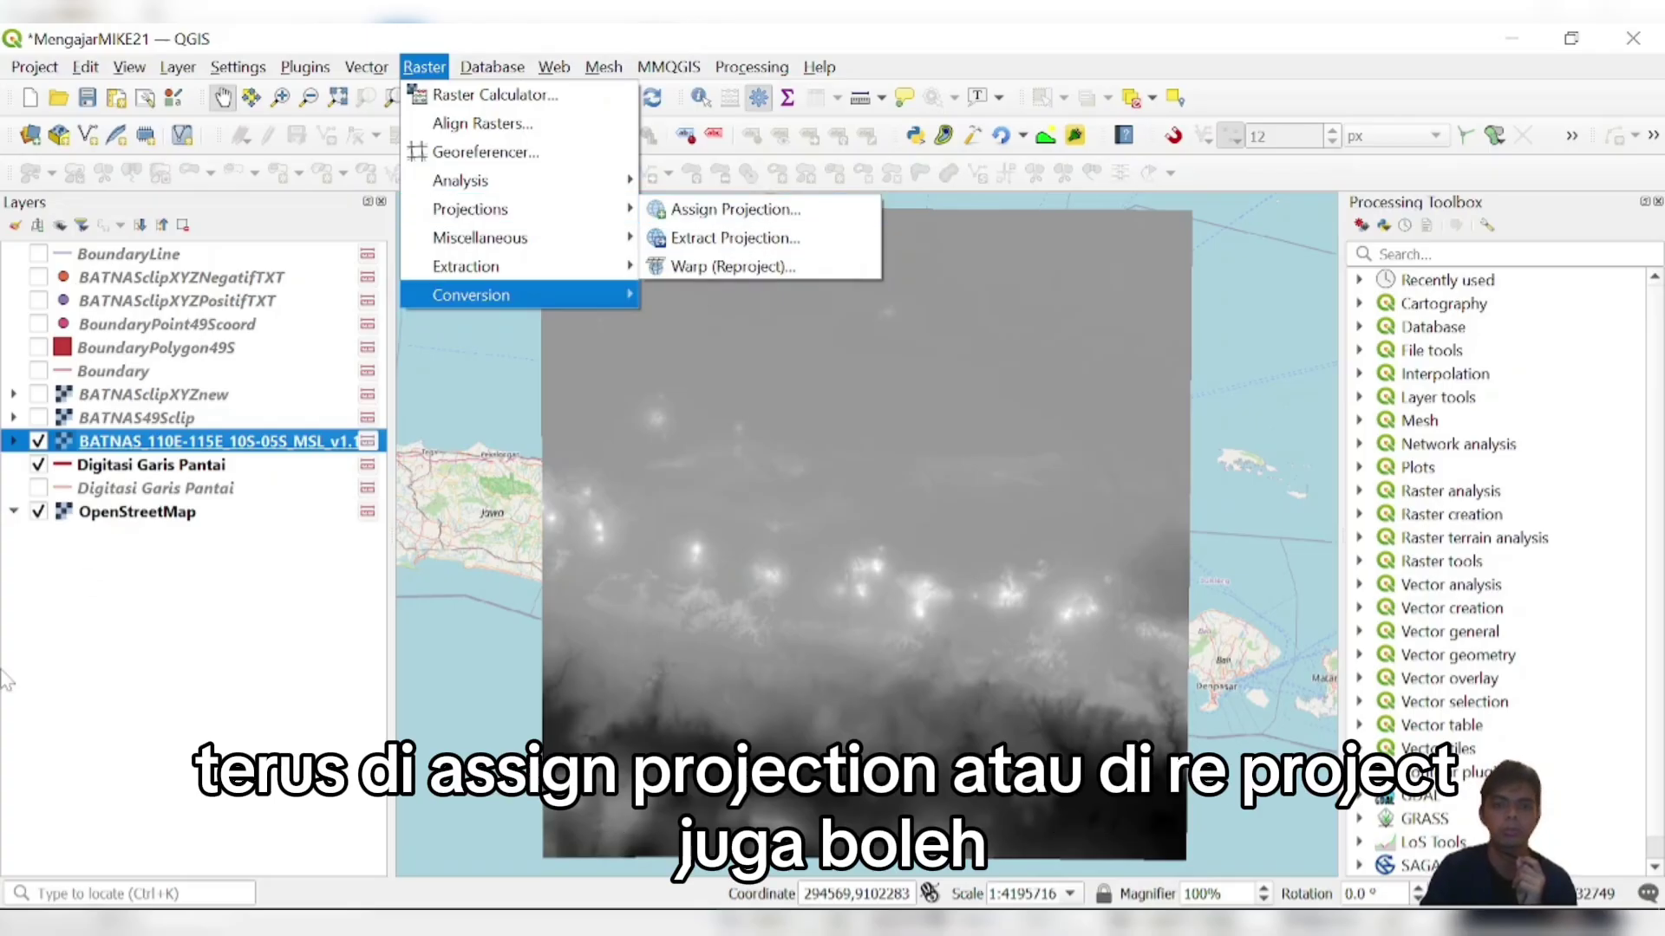
click(256, 668)
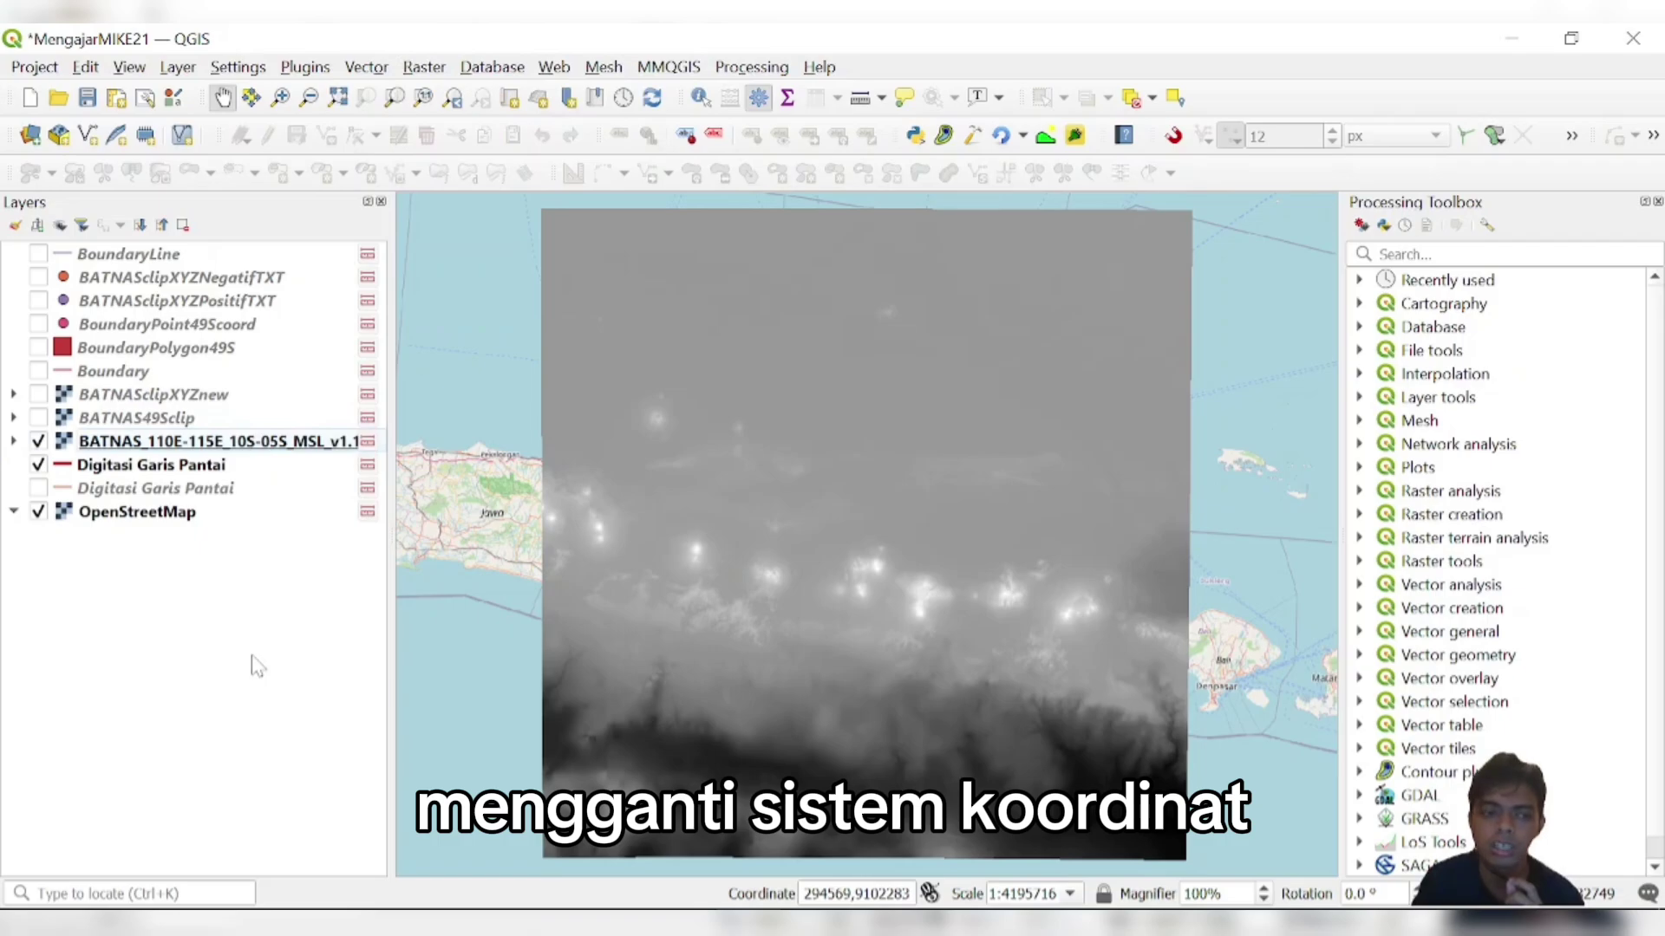
right_click(217, 441)
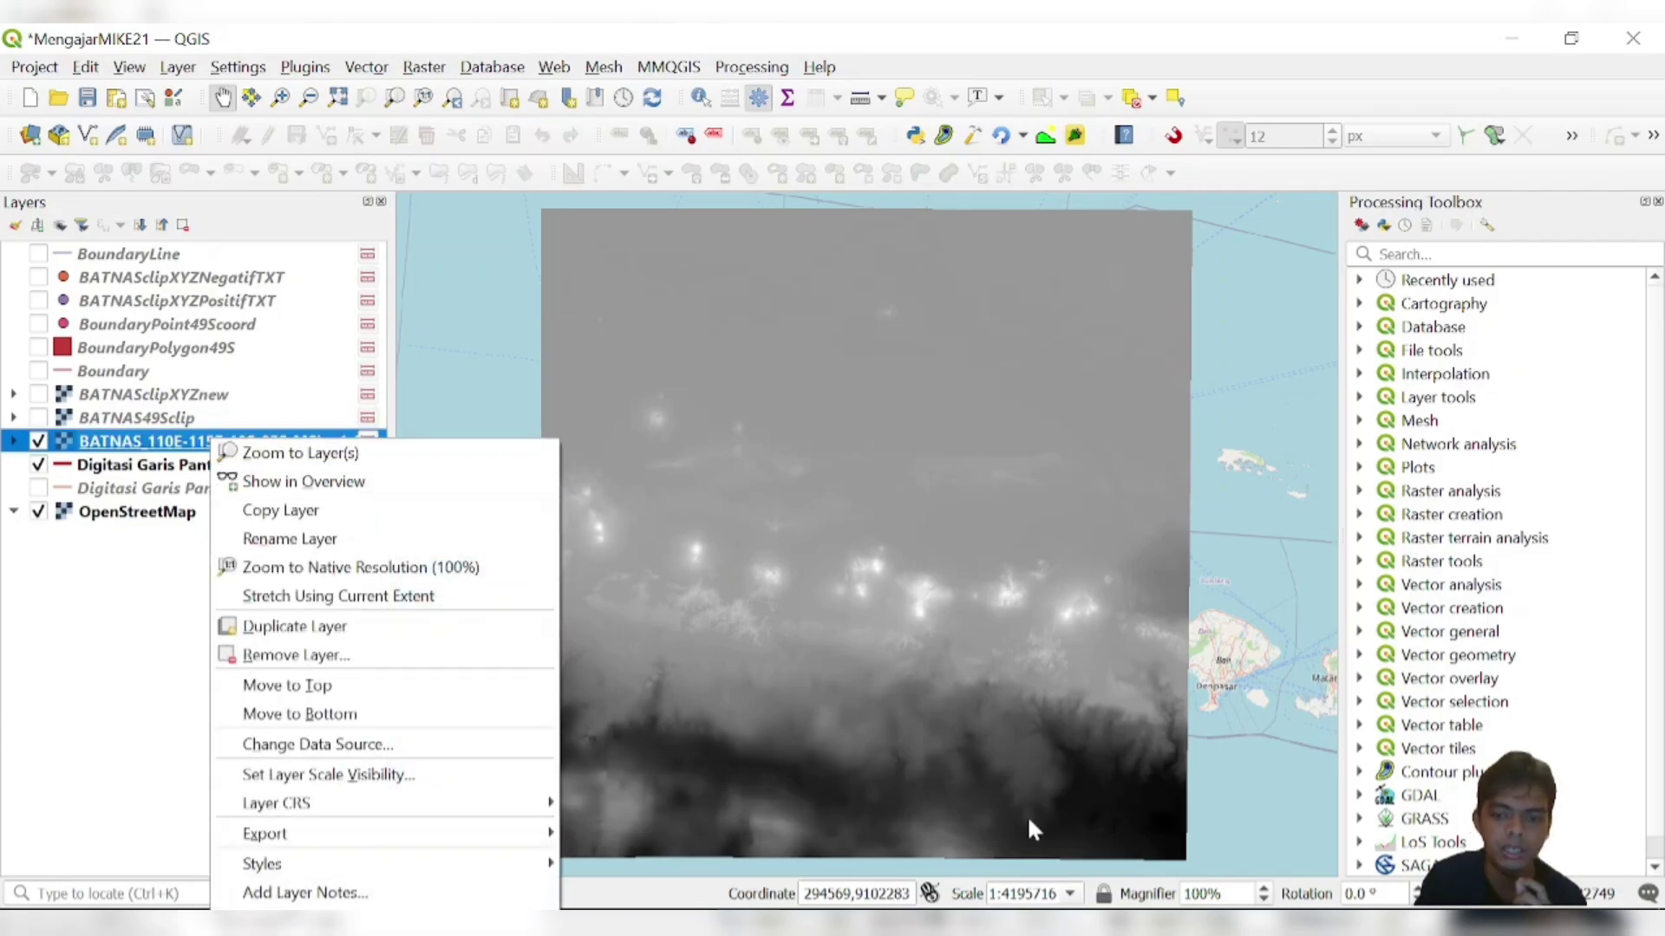
click(112, 677)
click(115, 674)
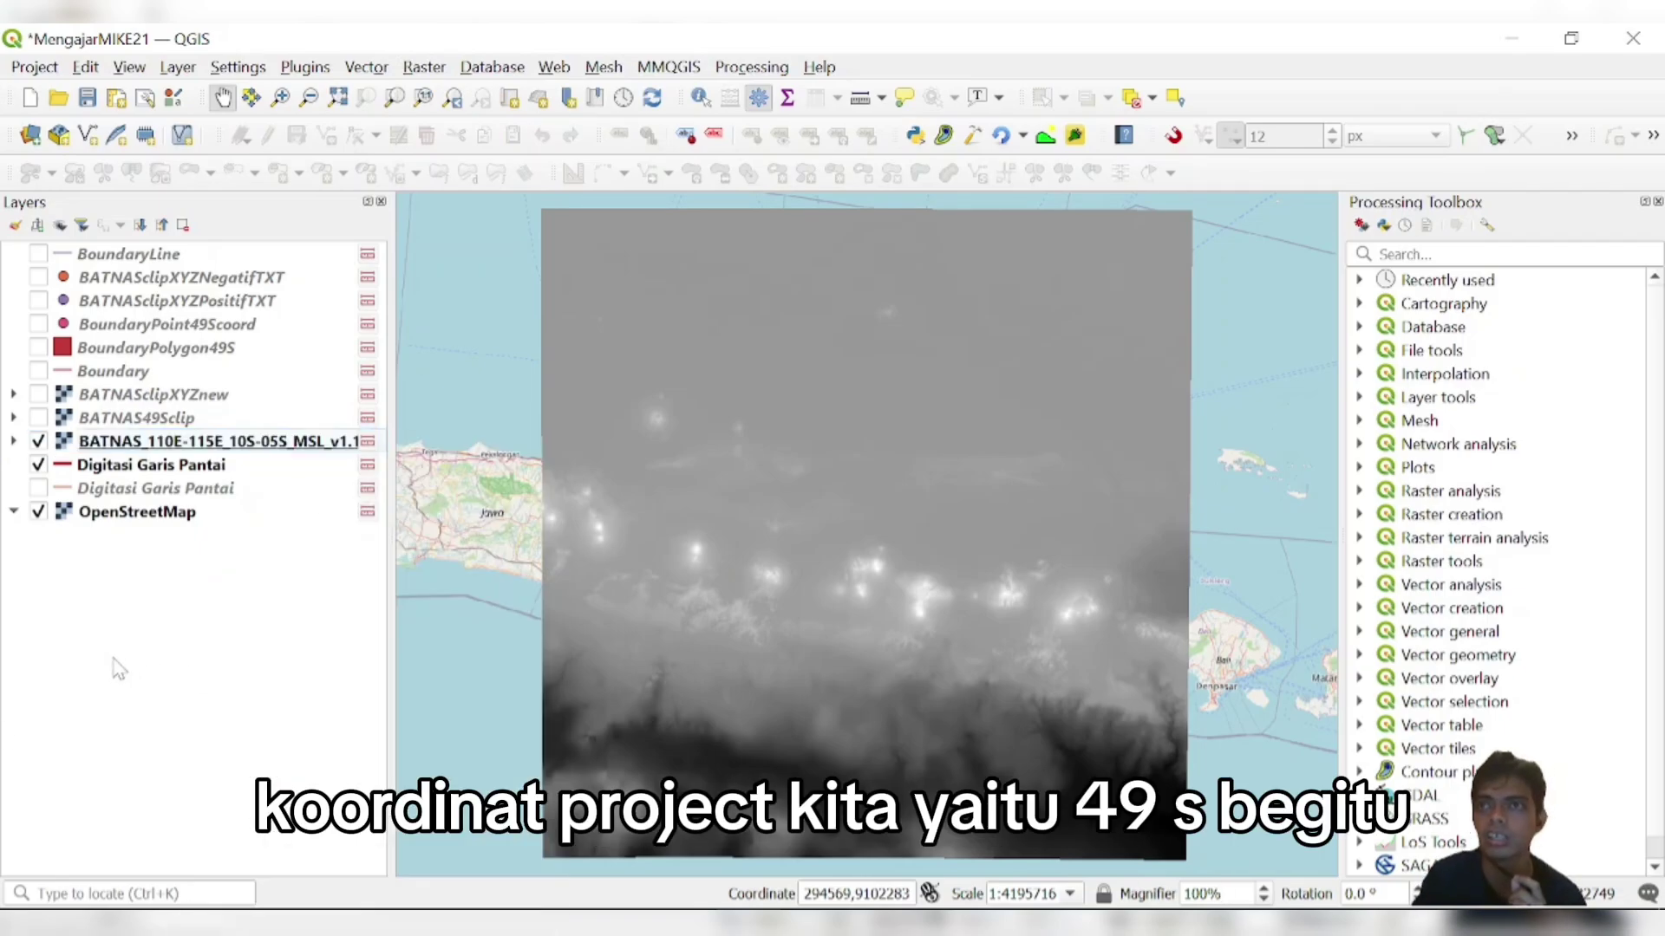
click(38, 441)
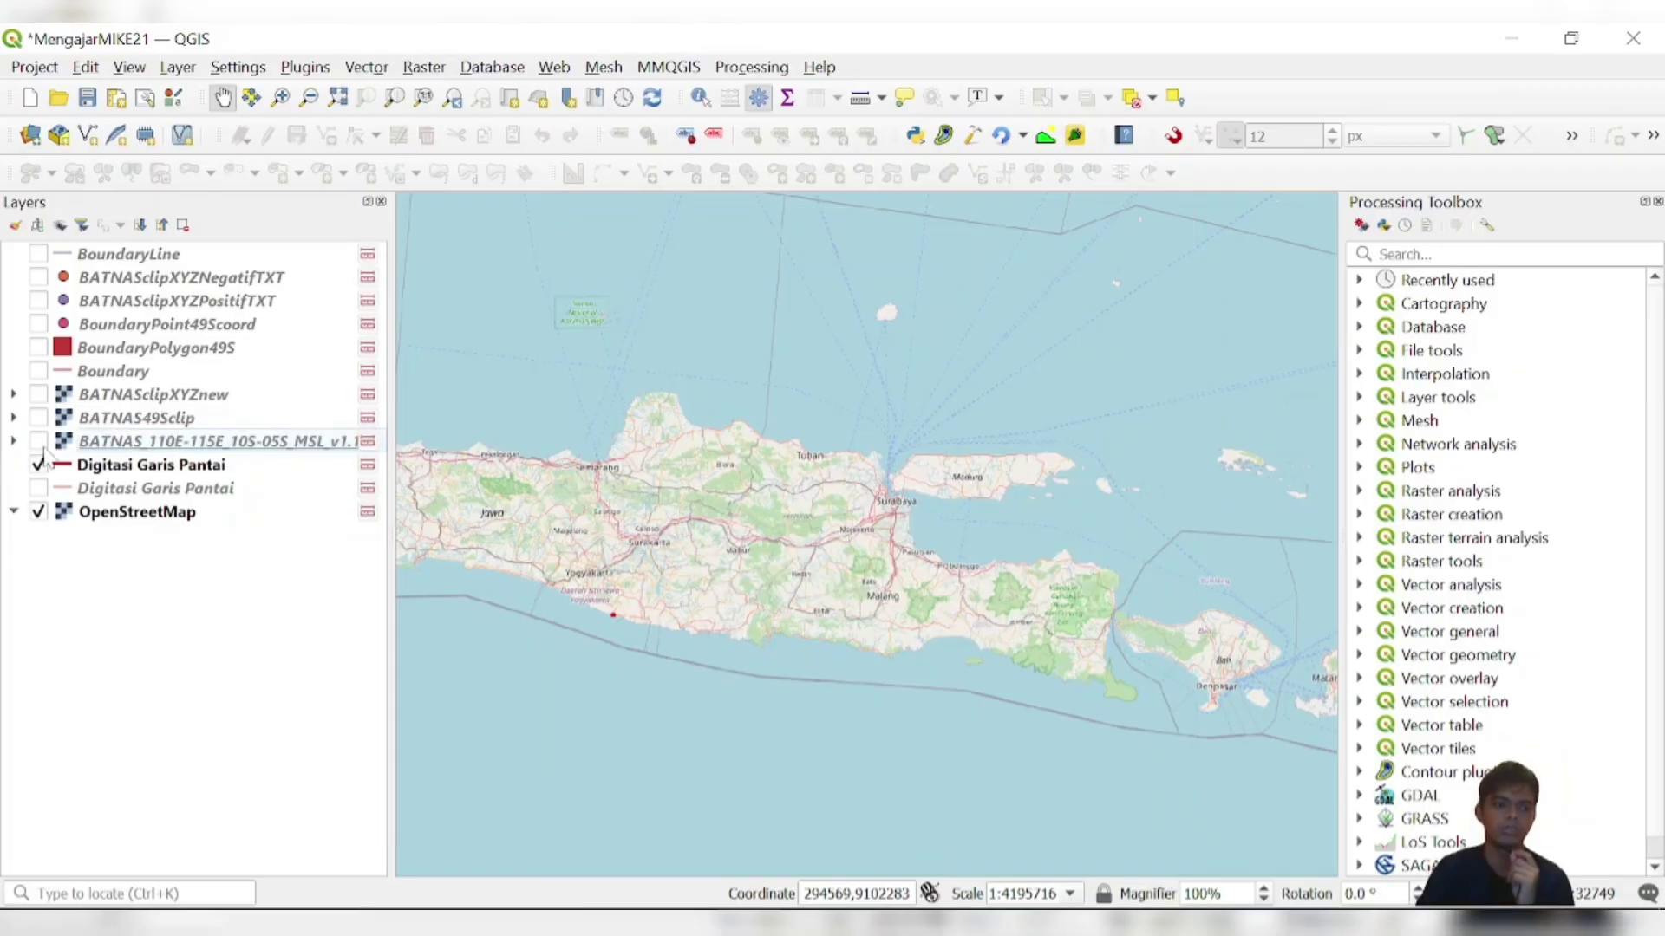
- Show the BATNAS_110E-115E_10S-05S_MSL bathymetry raster over the basemap, hide the Digitasi Garis Pantai coastline and make the raster the active layer
click(111, 472)
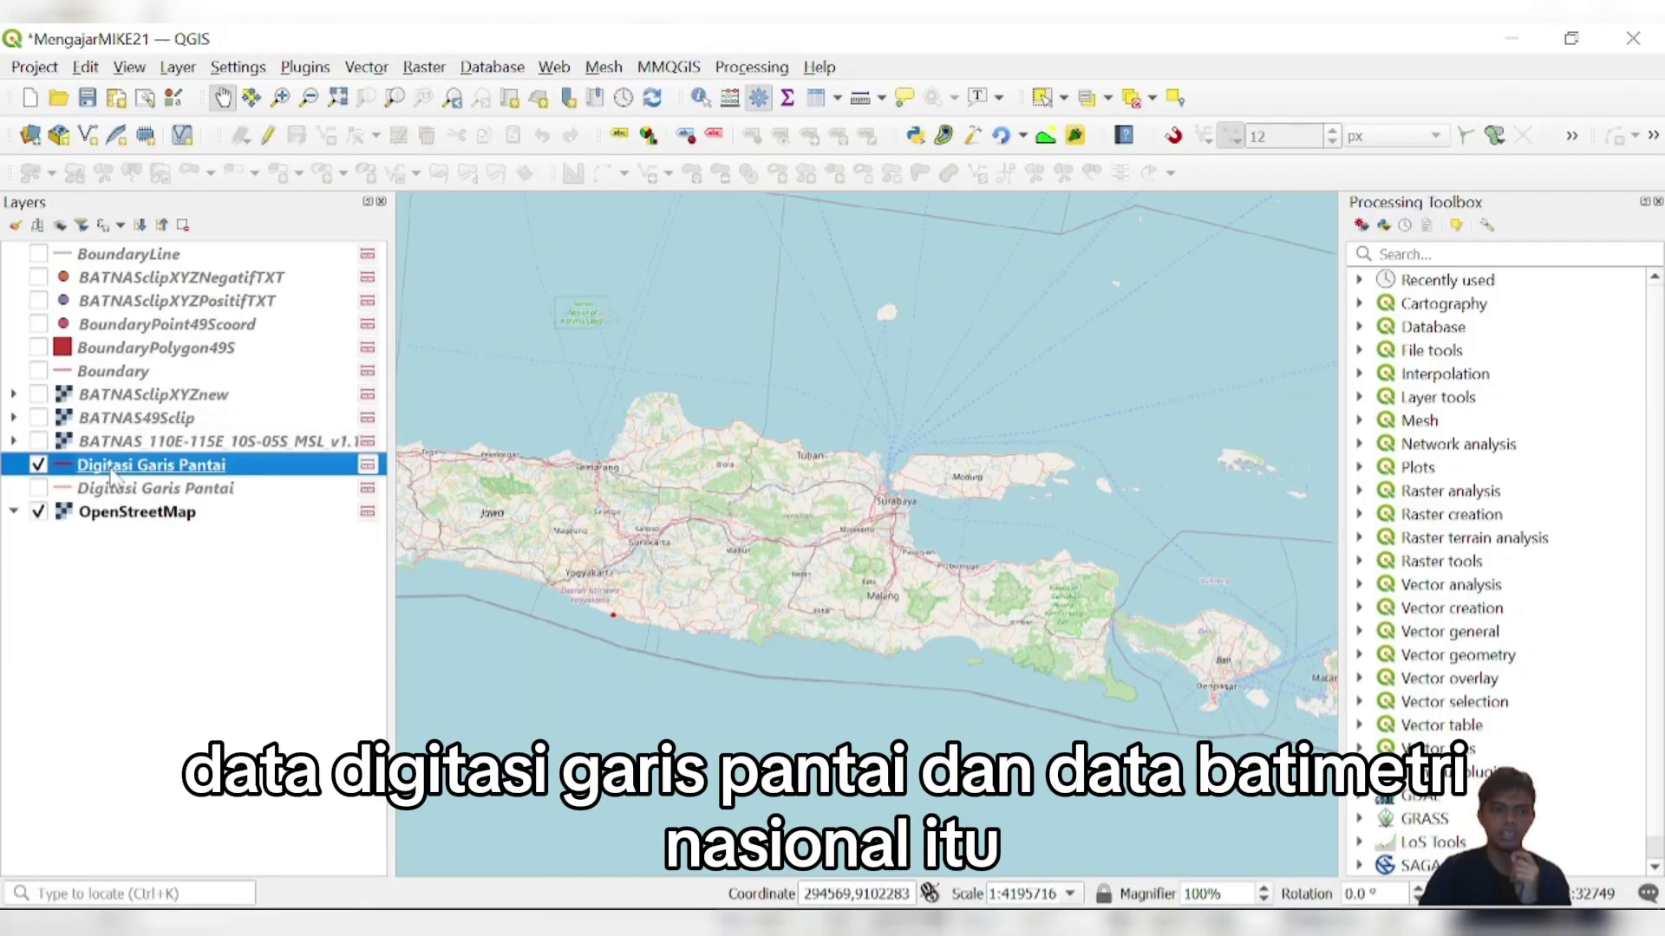
click(38, 441)
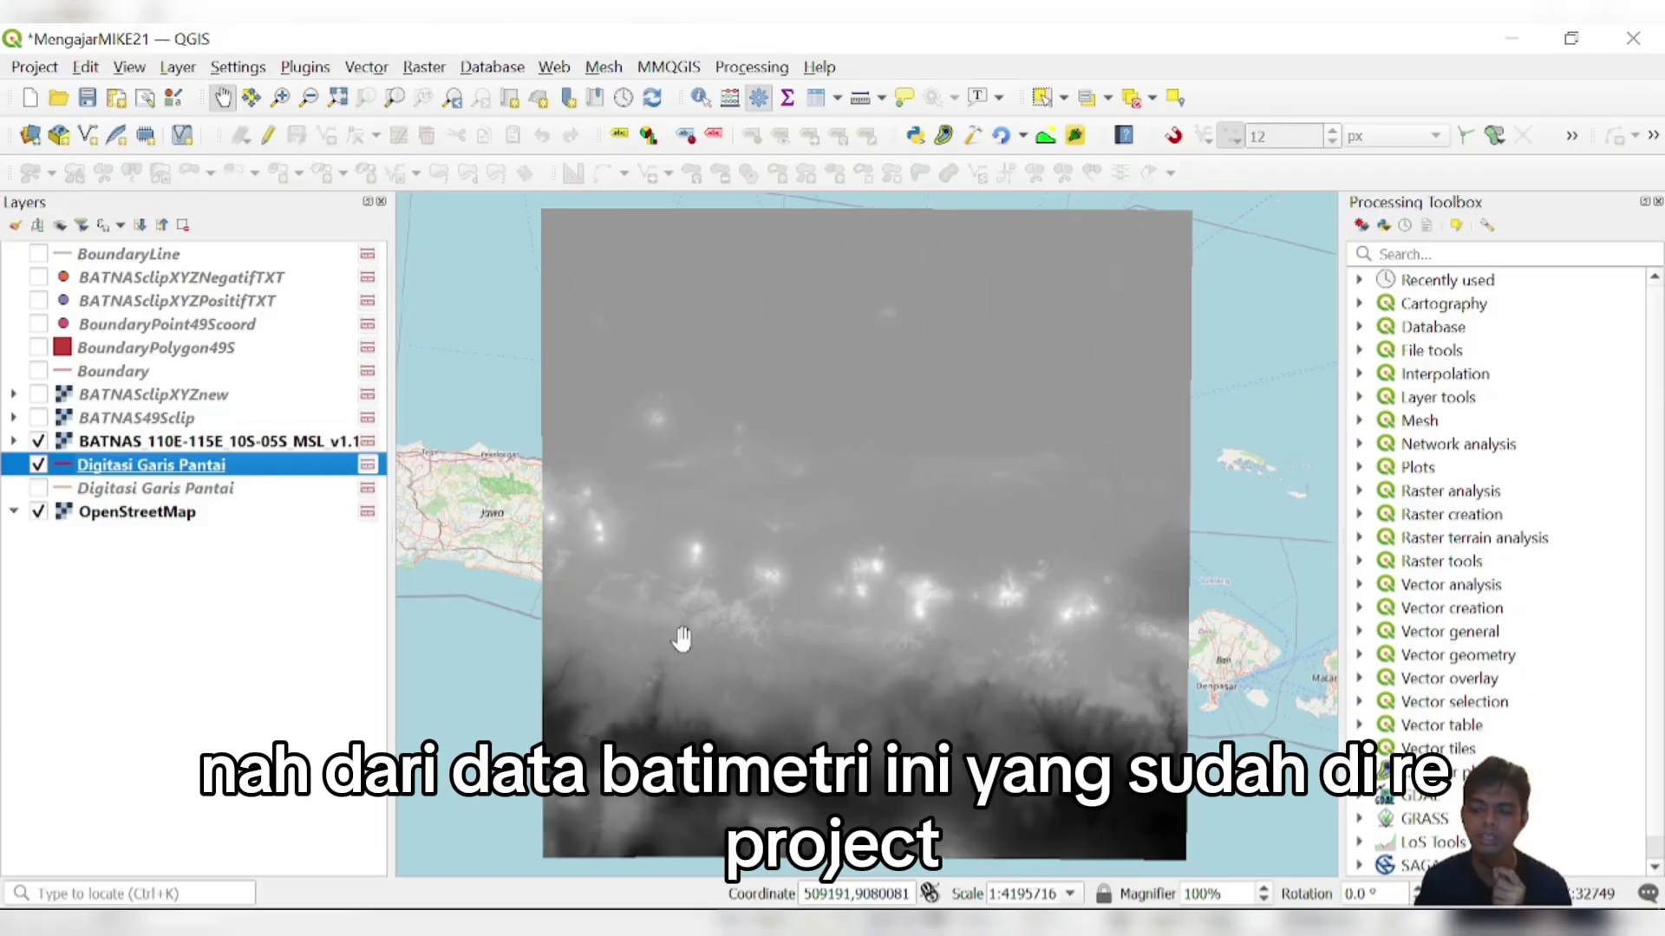
click(76, 444)
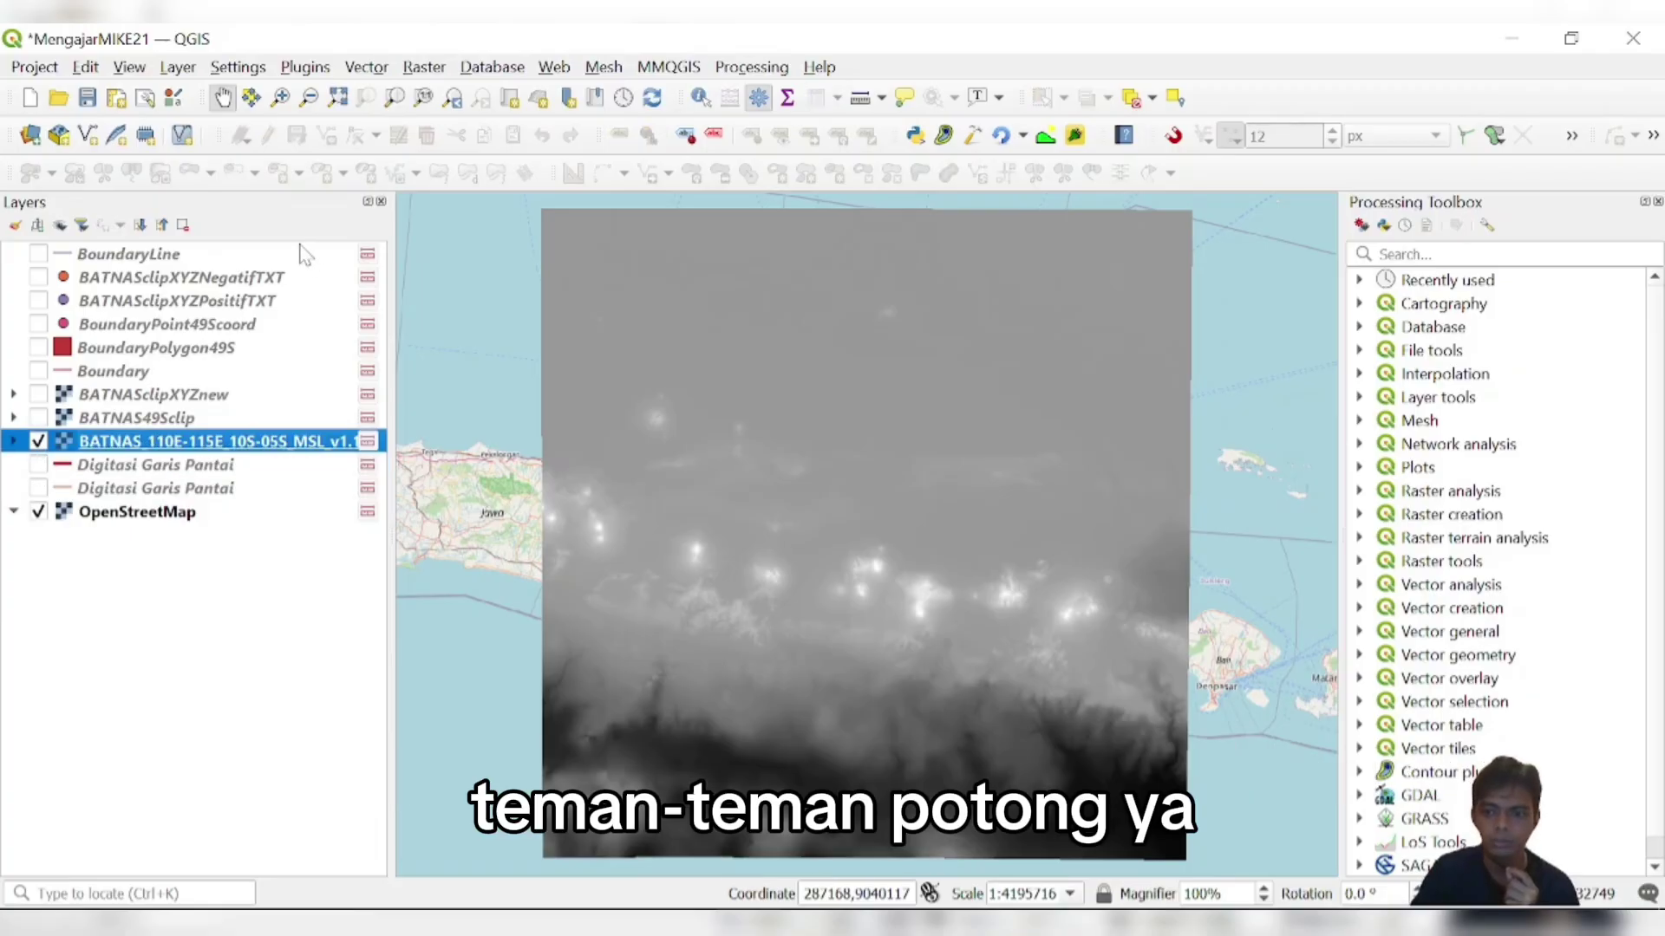
click(299, 78)
click(152, 446)
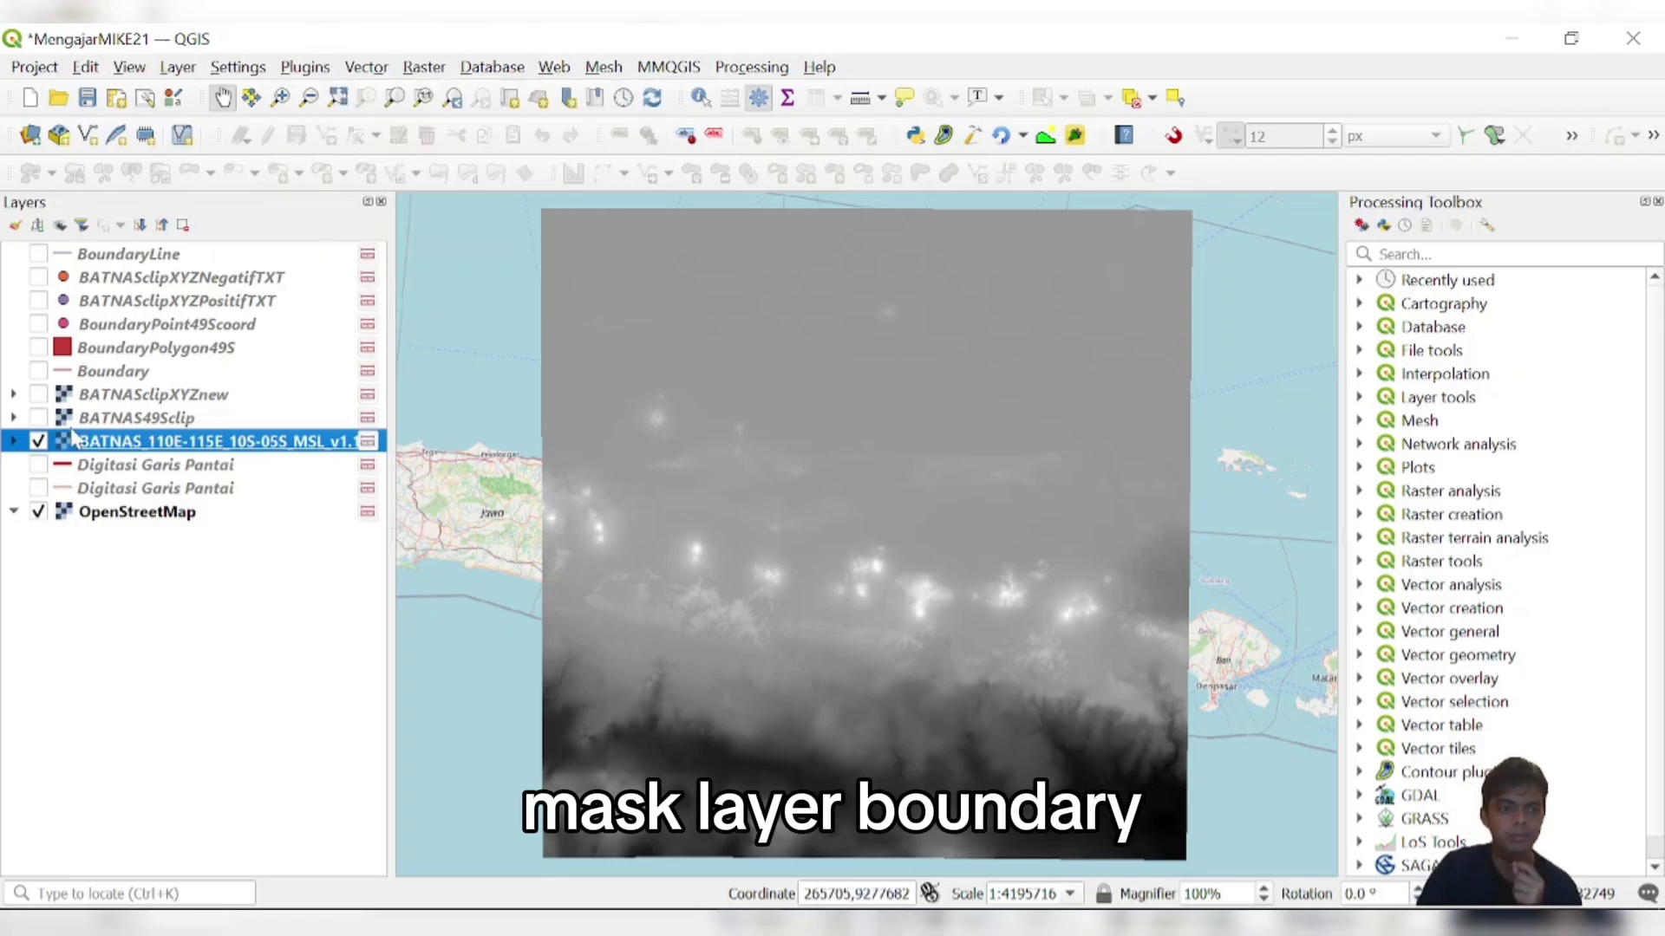
- Show the Digitasi Garis Pantai coastline again, zoom to its extent and hide the BATNAS bathymetry raster
click(38, 464)
click(83, 469)
right_click(84, 469)
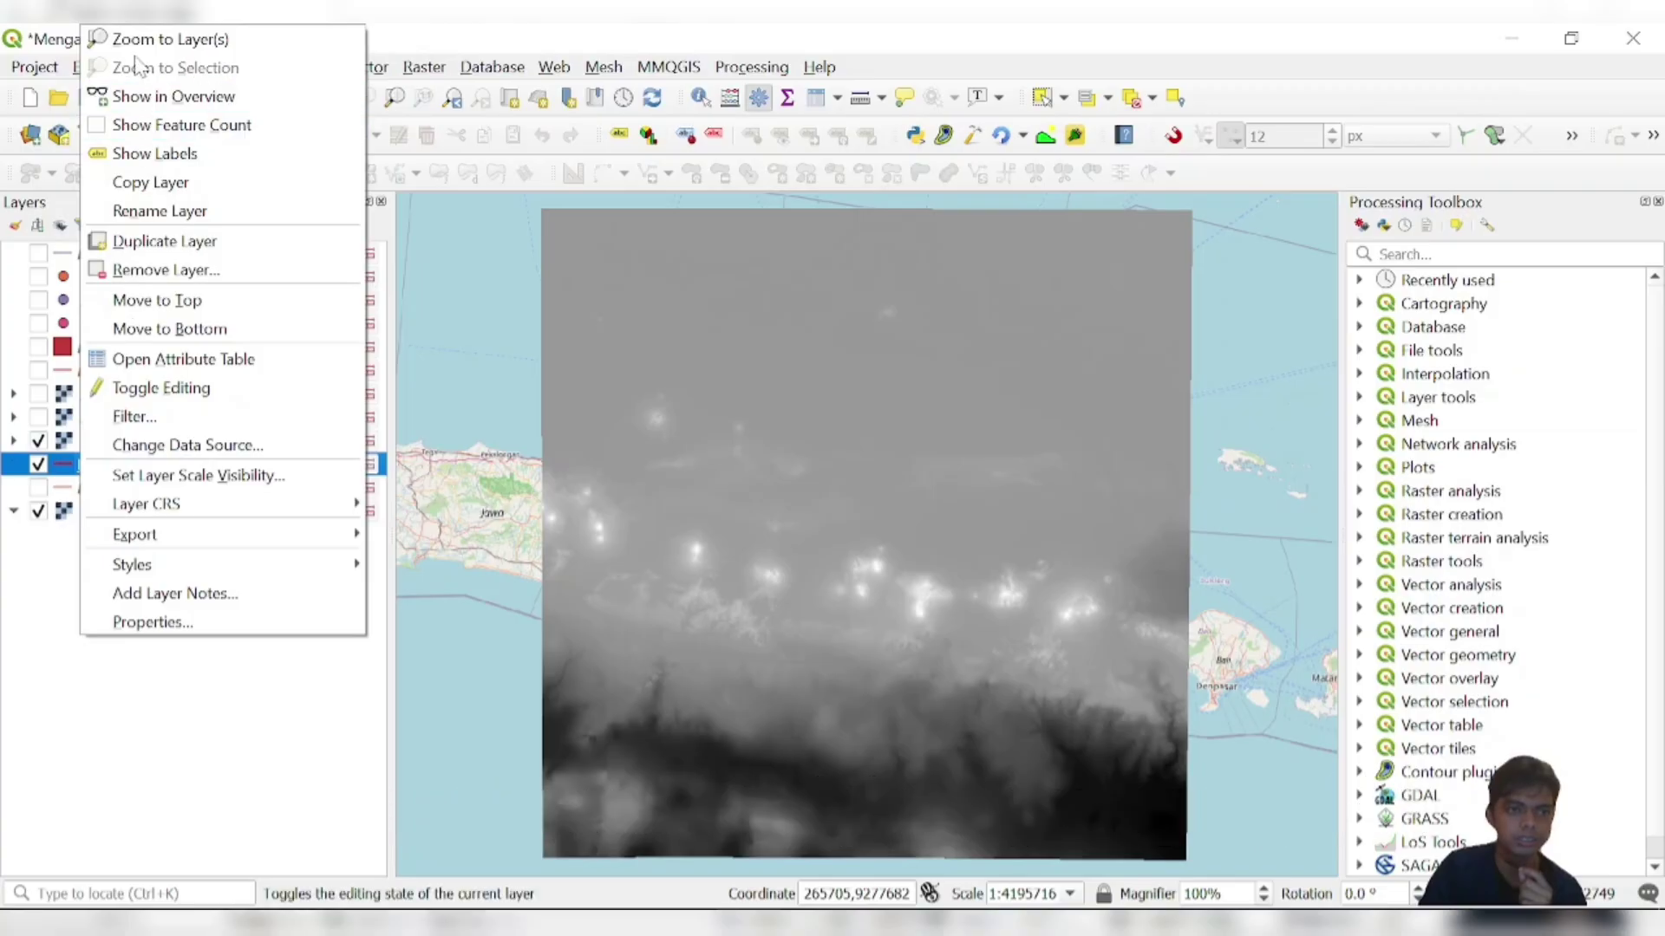
click(164, 37)
click(37, 441)
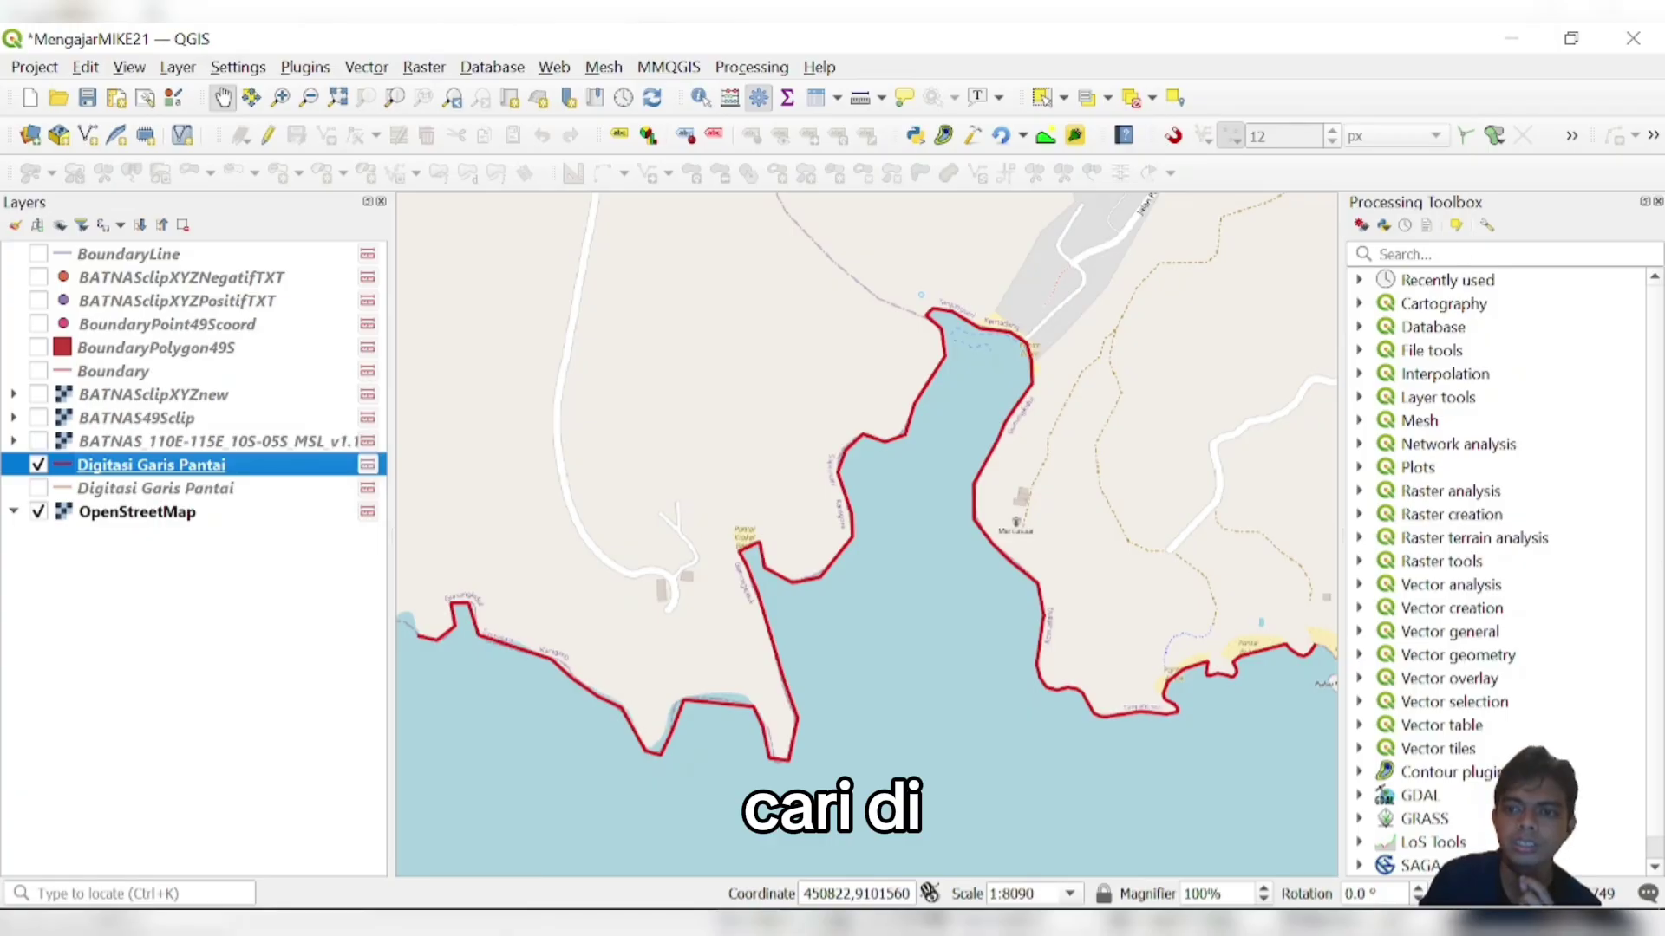
- Search the processing tools for "line to point", open Points along geometry for the Digitasi Garis Pantai layer and close it without running
click(1379, 255)
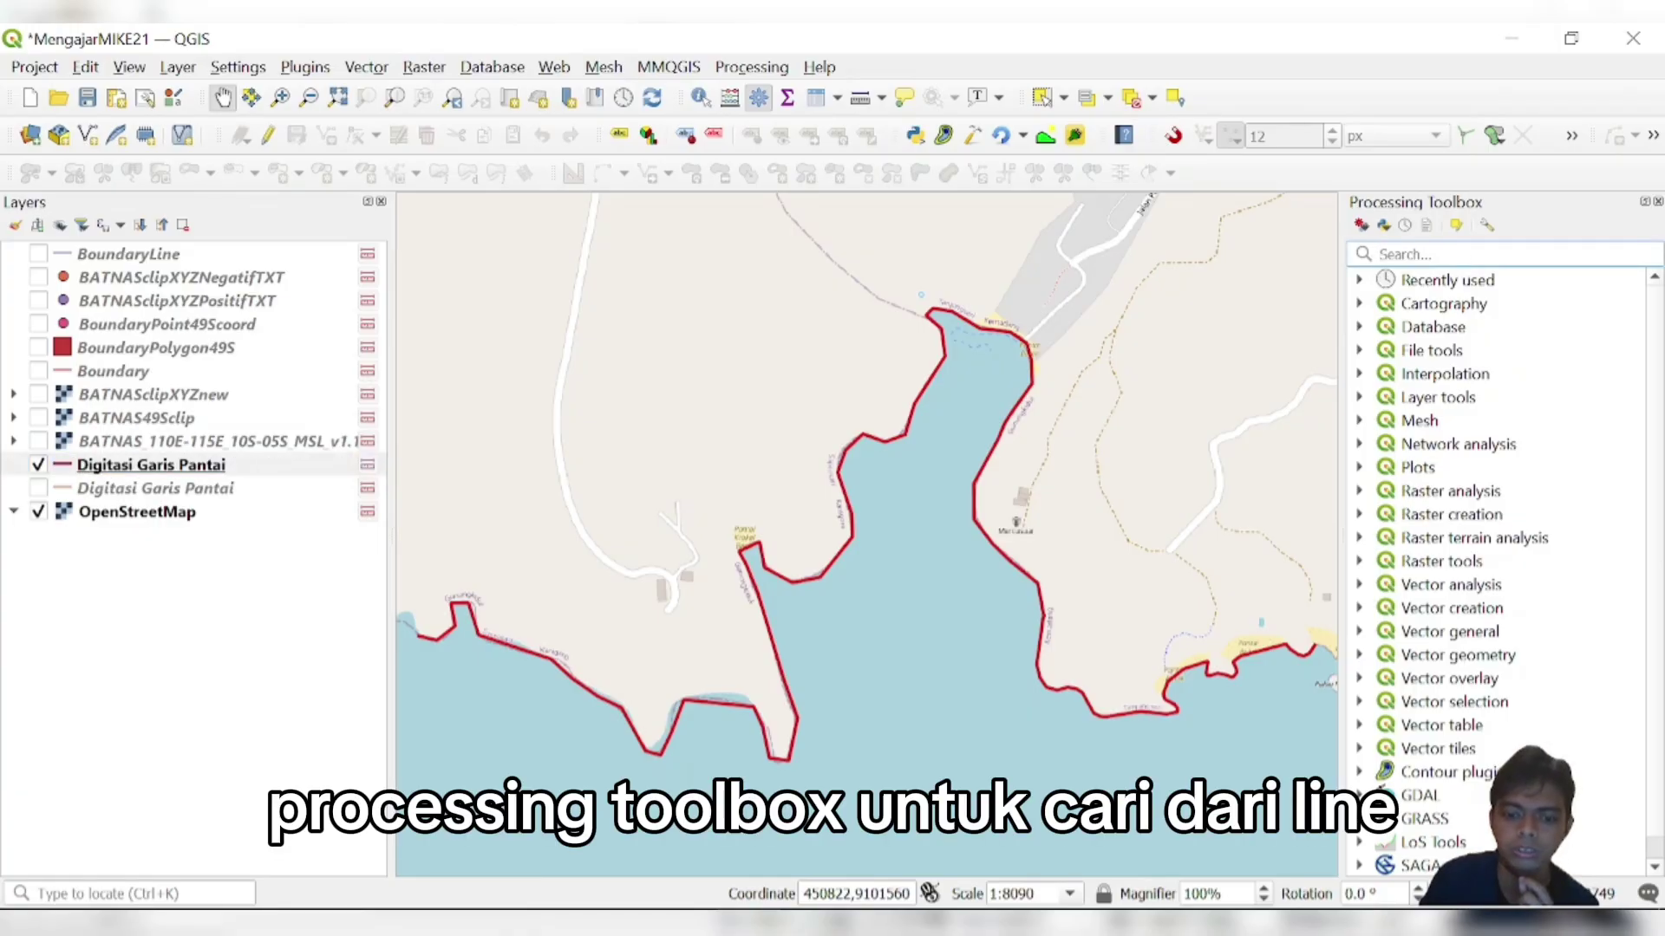
text(line)
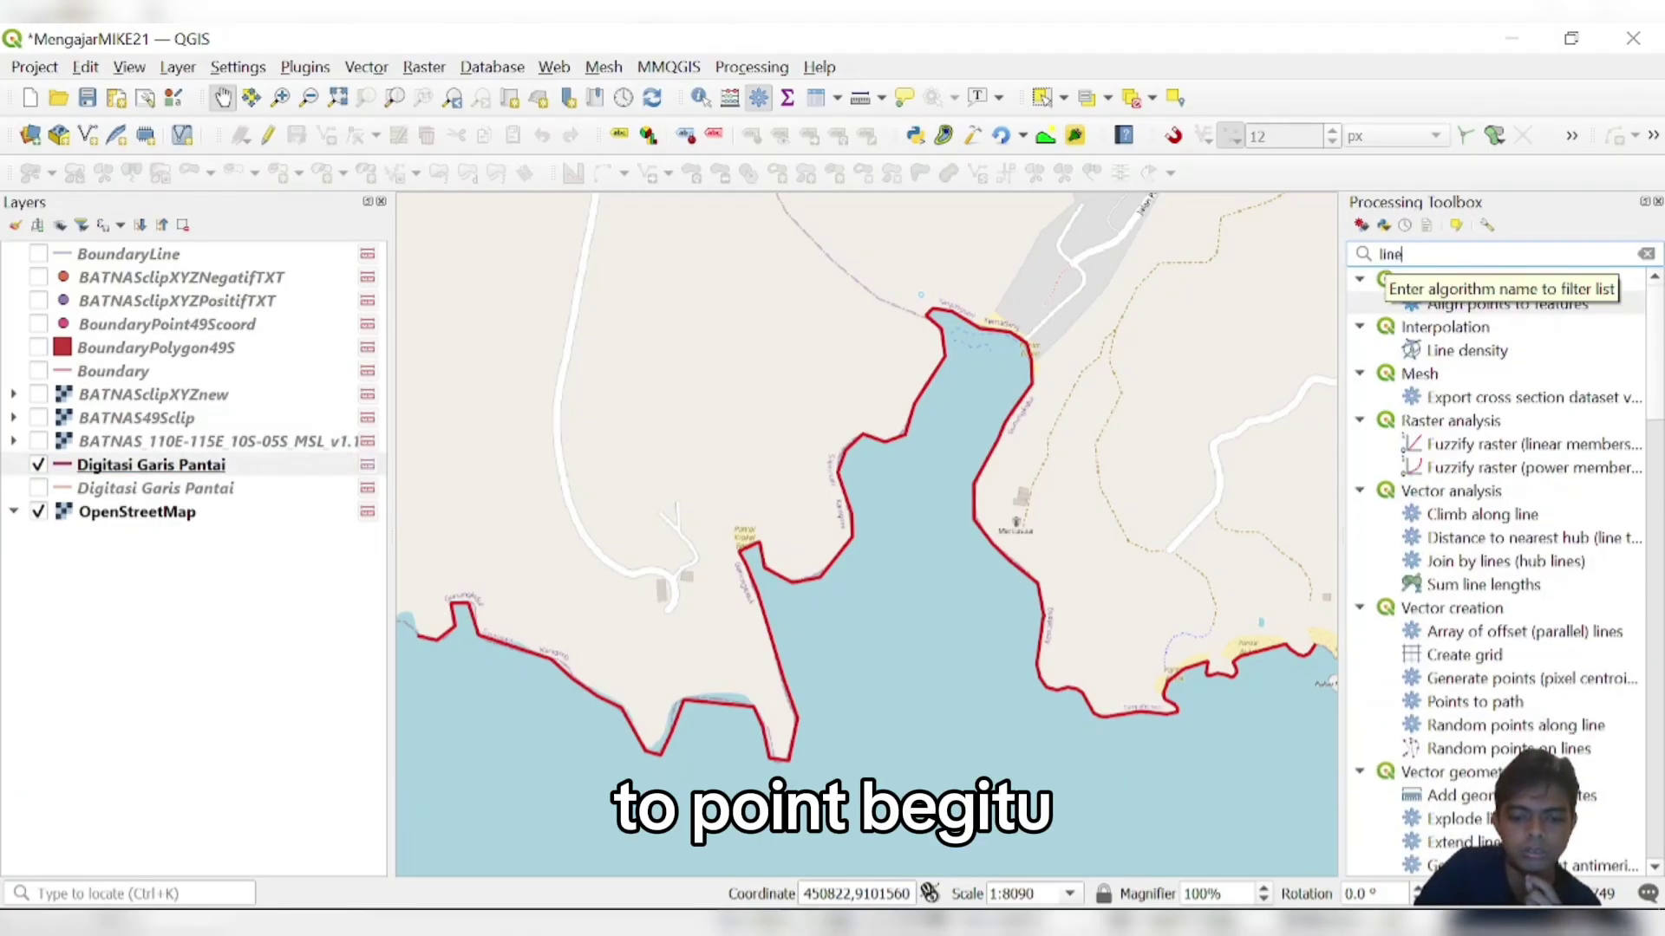
text( to point)
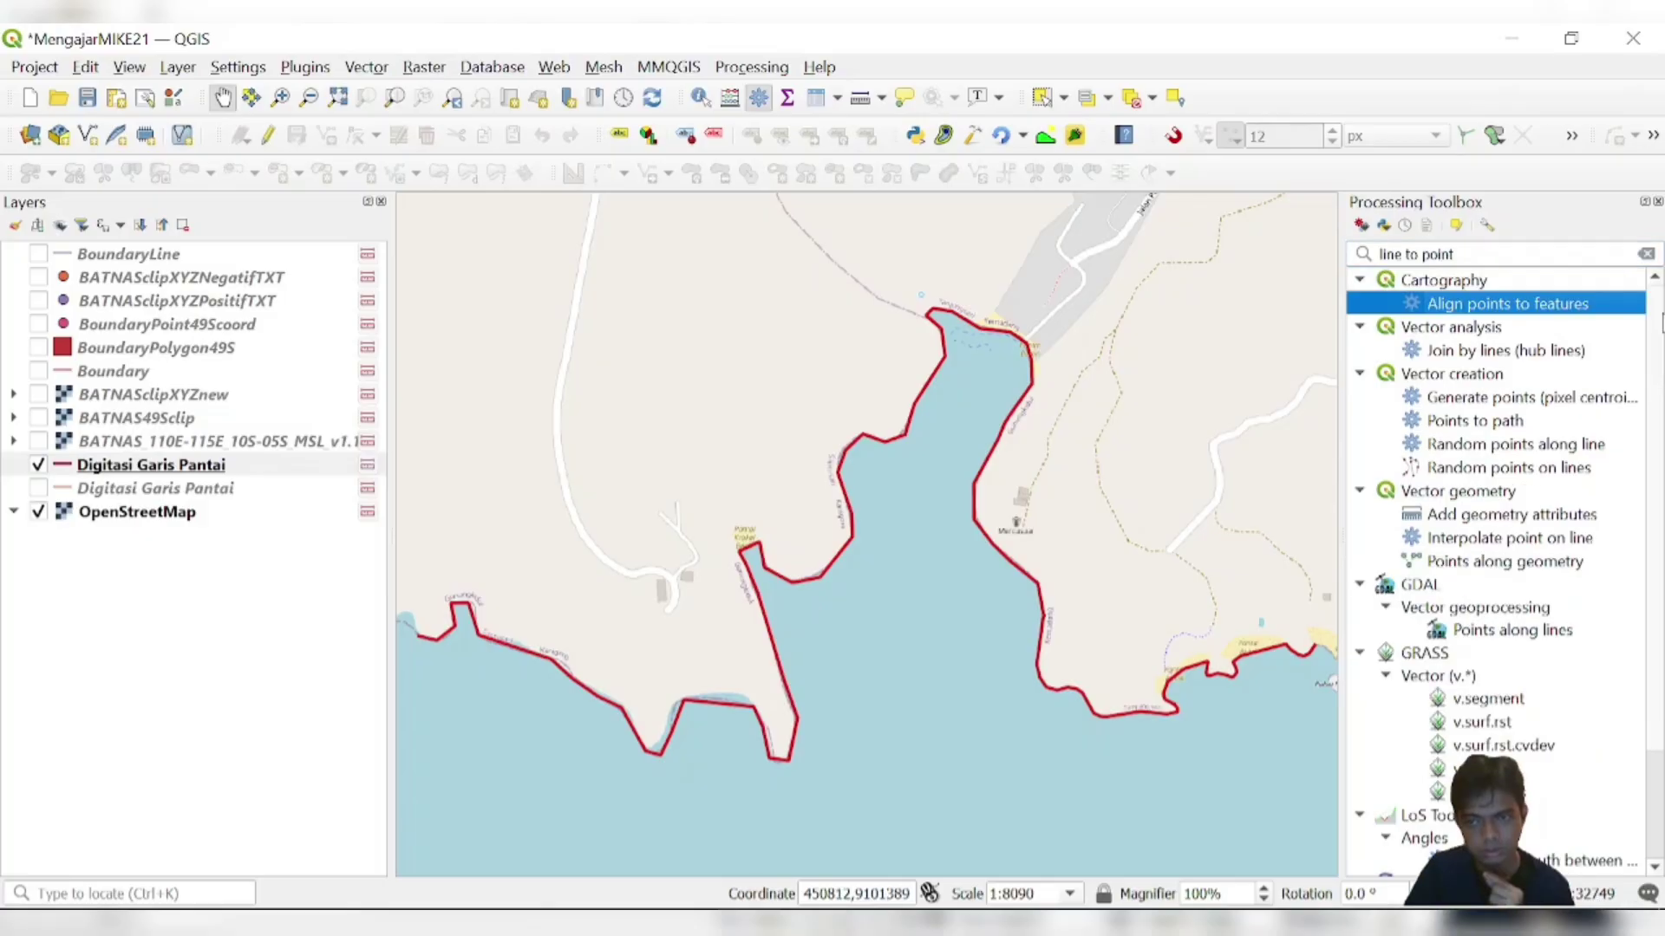
double_click(1548, 564)
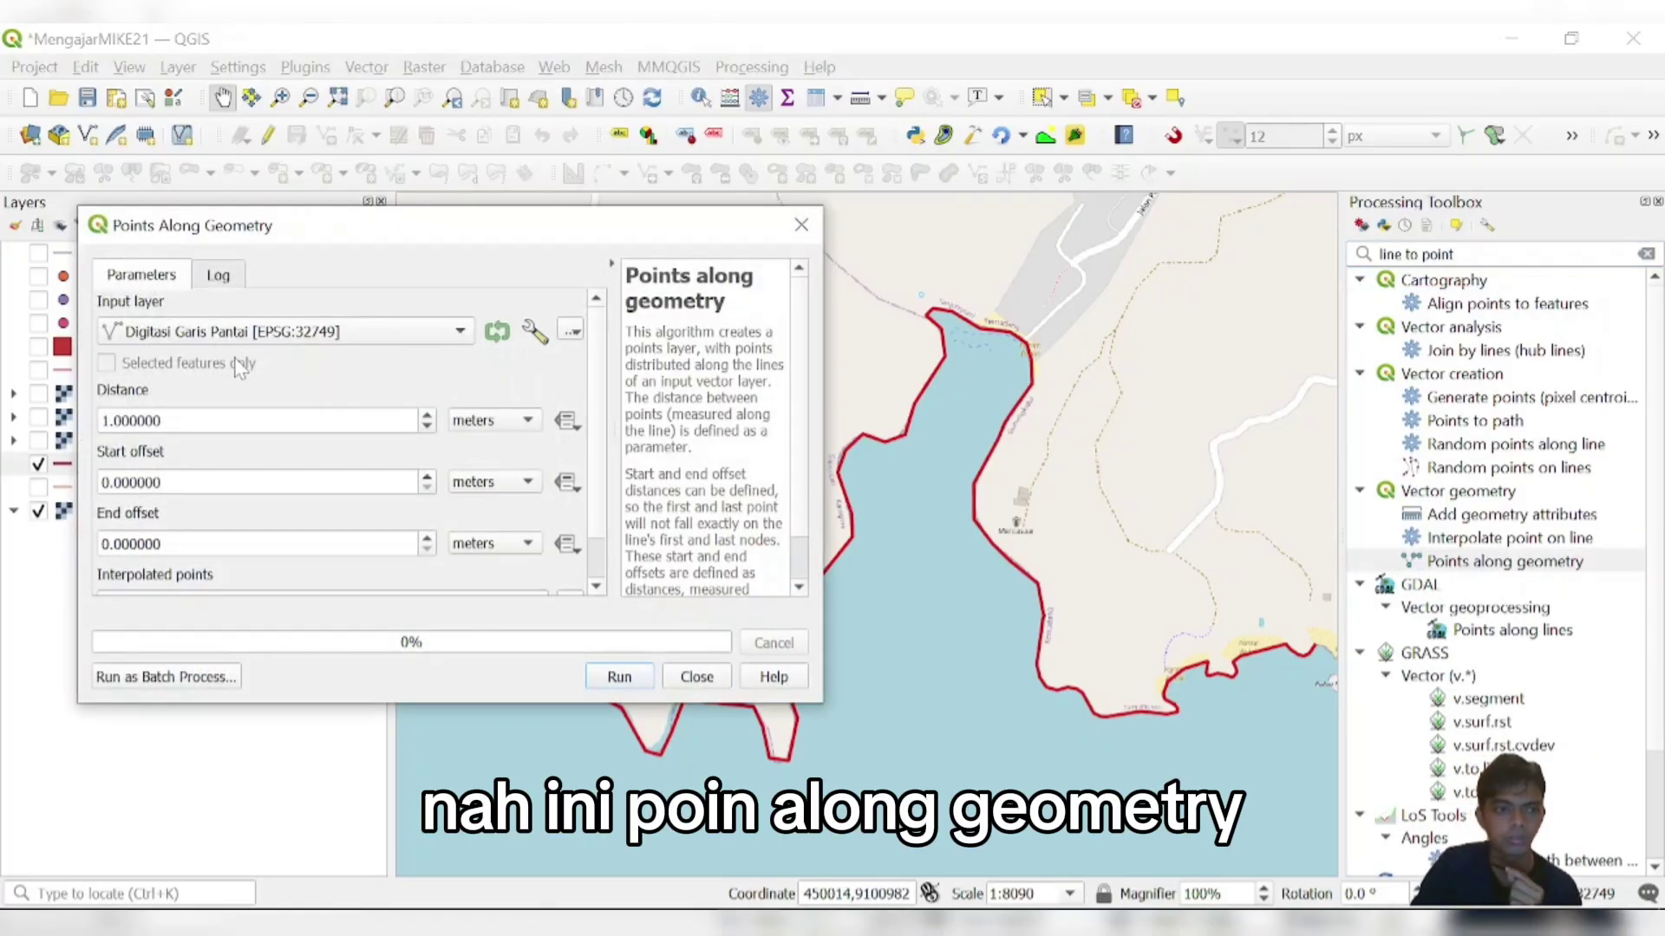
click(694, 678)
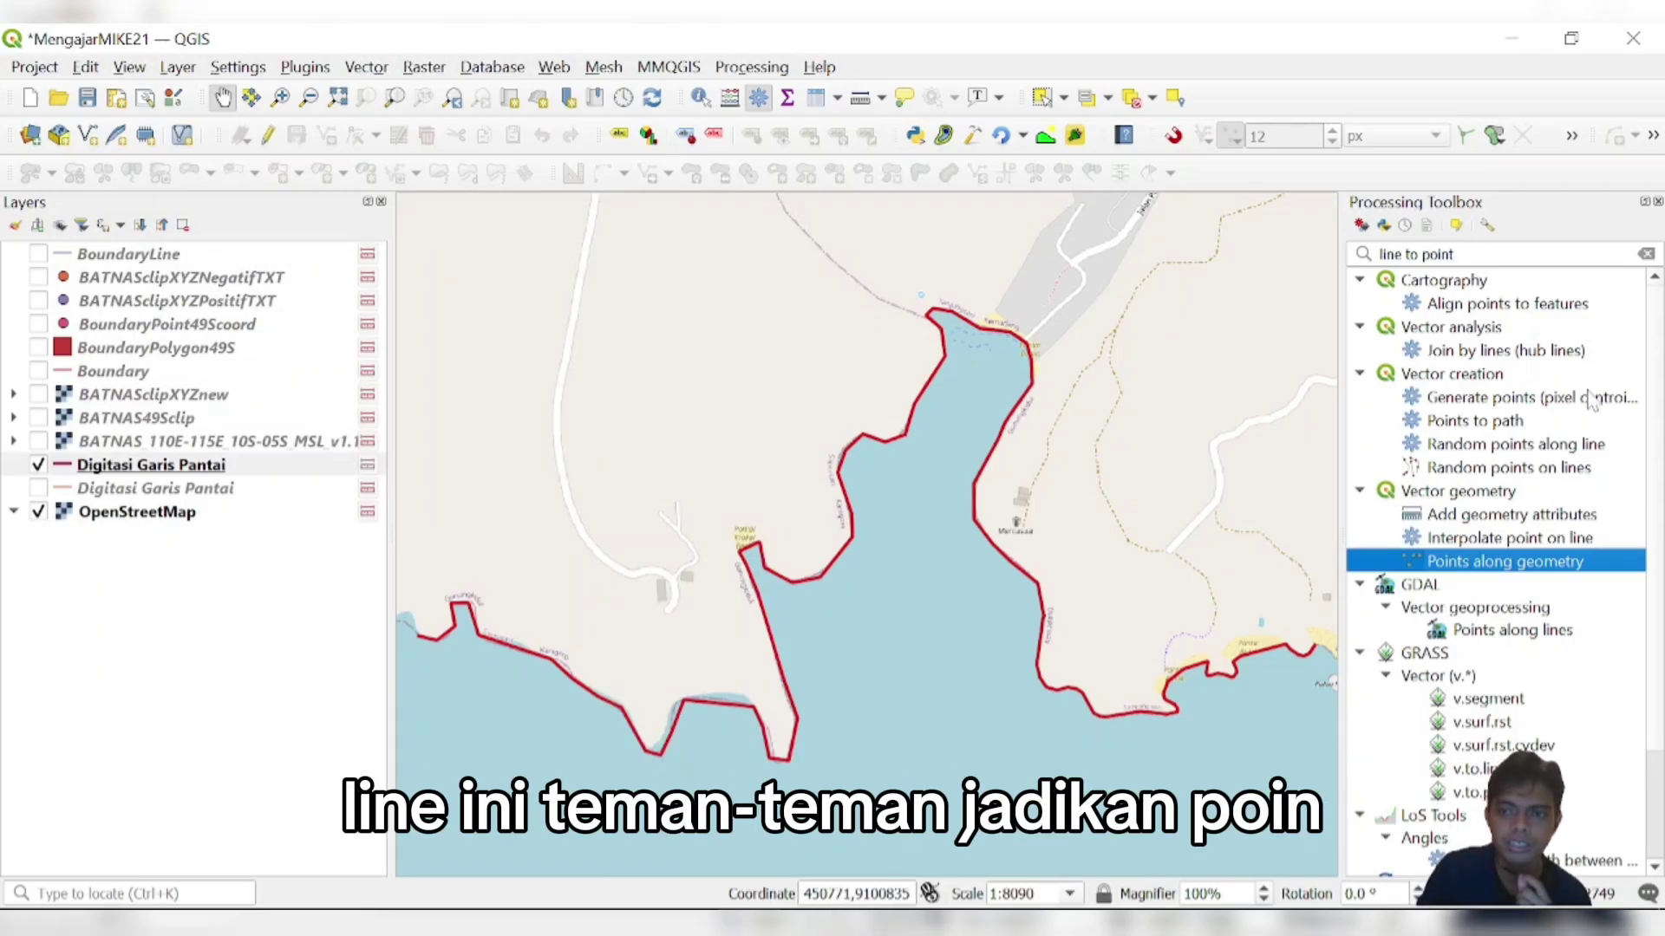
- Show the prepared BoundaryPoint49Scoord point layer, hide the Digitasi Garis Pantai line and make the point layer active
mouse_move(885, 661)
mouse_down()
mouse_move(867, 633)
mouse_move(888, 633)
mouse_up()
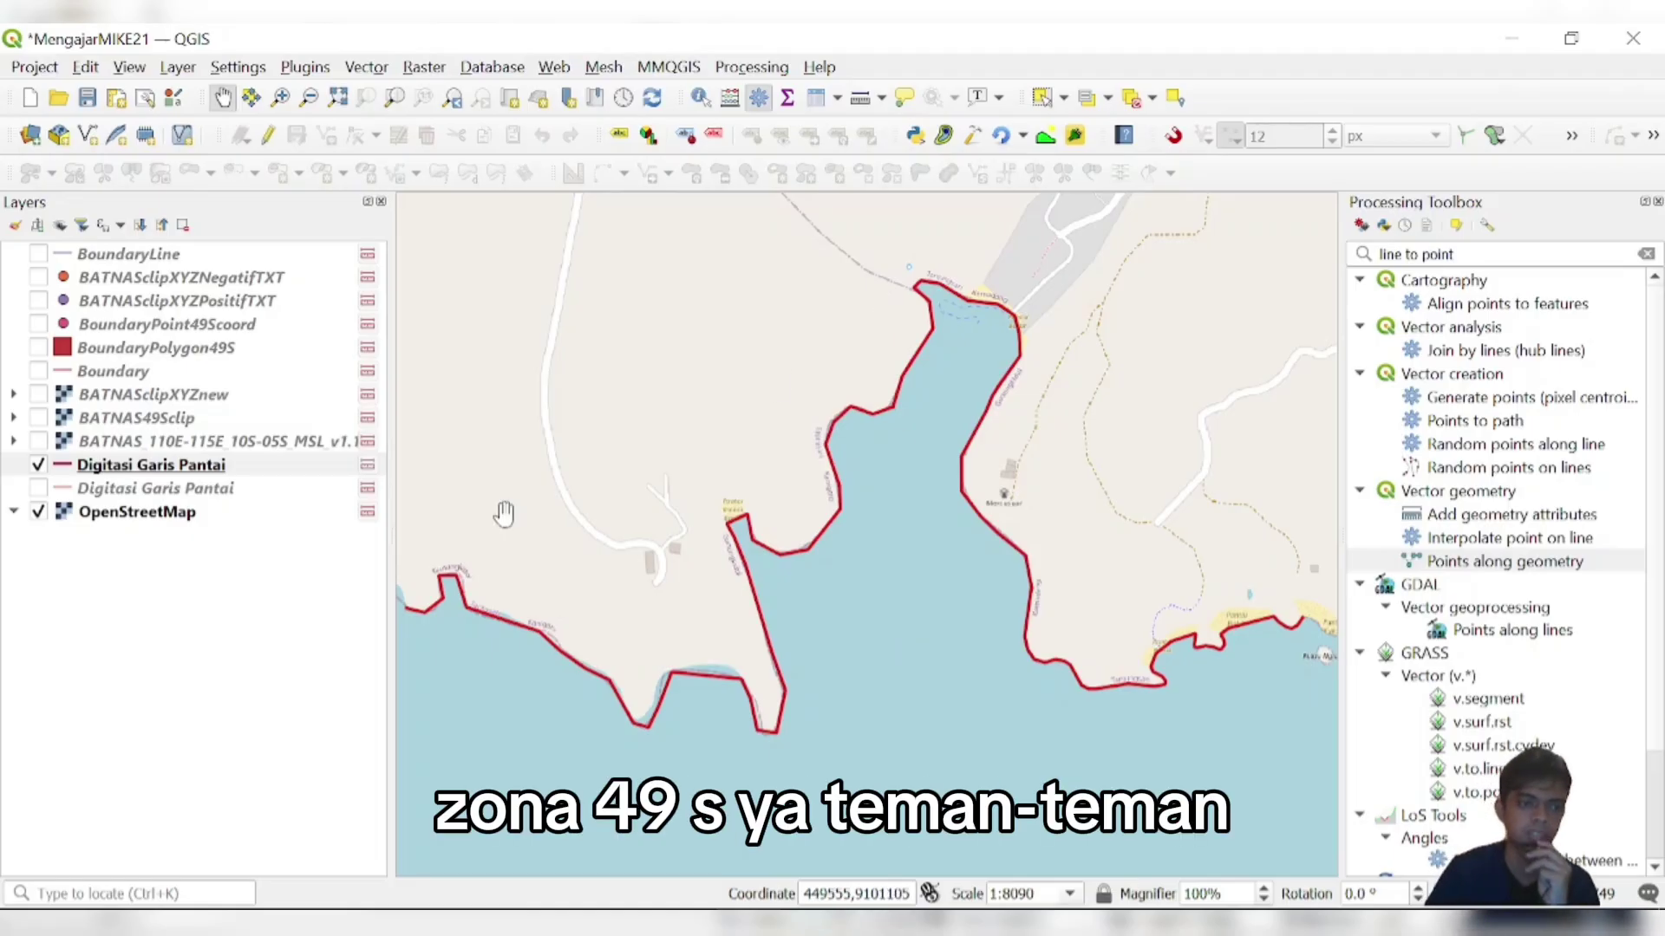
click(38, 324)
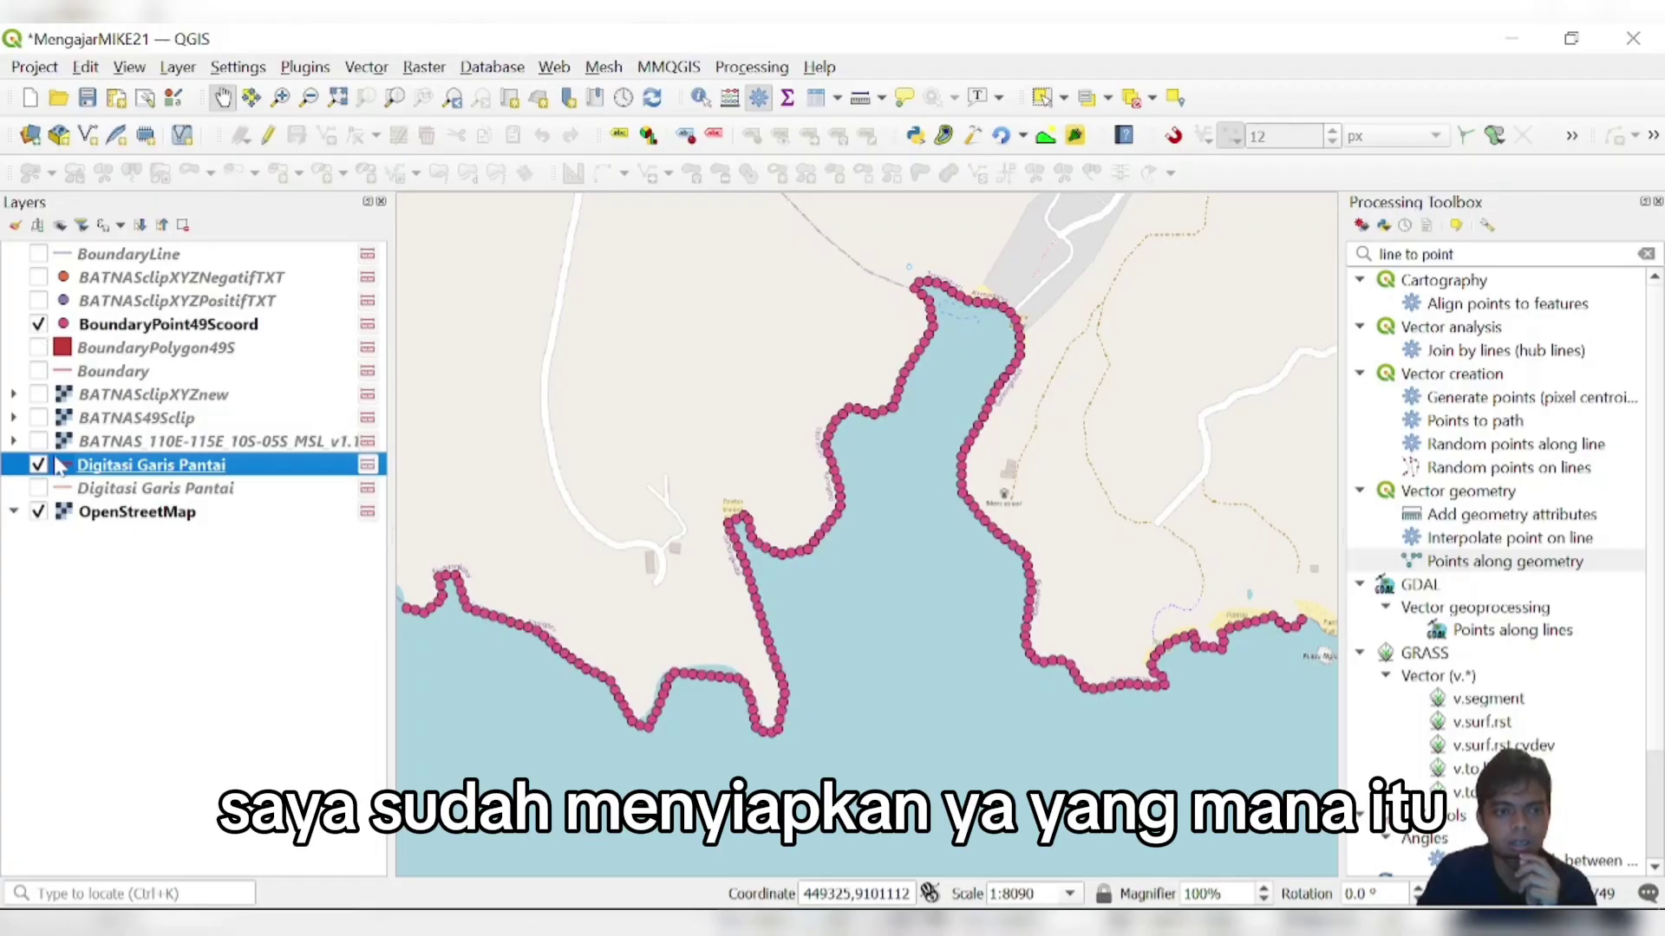
click(38, 465)
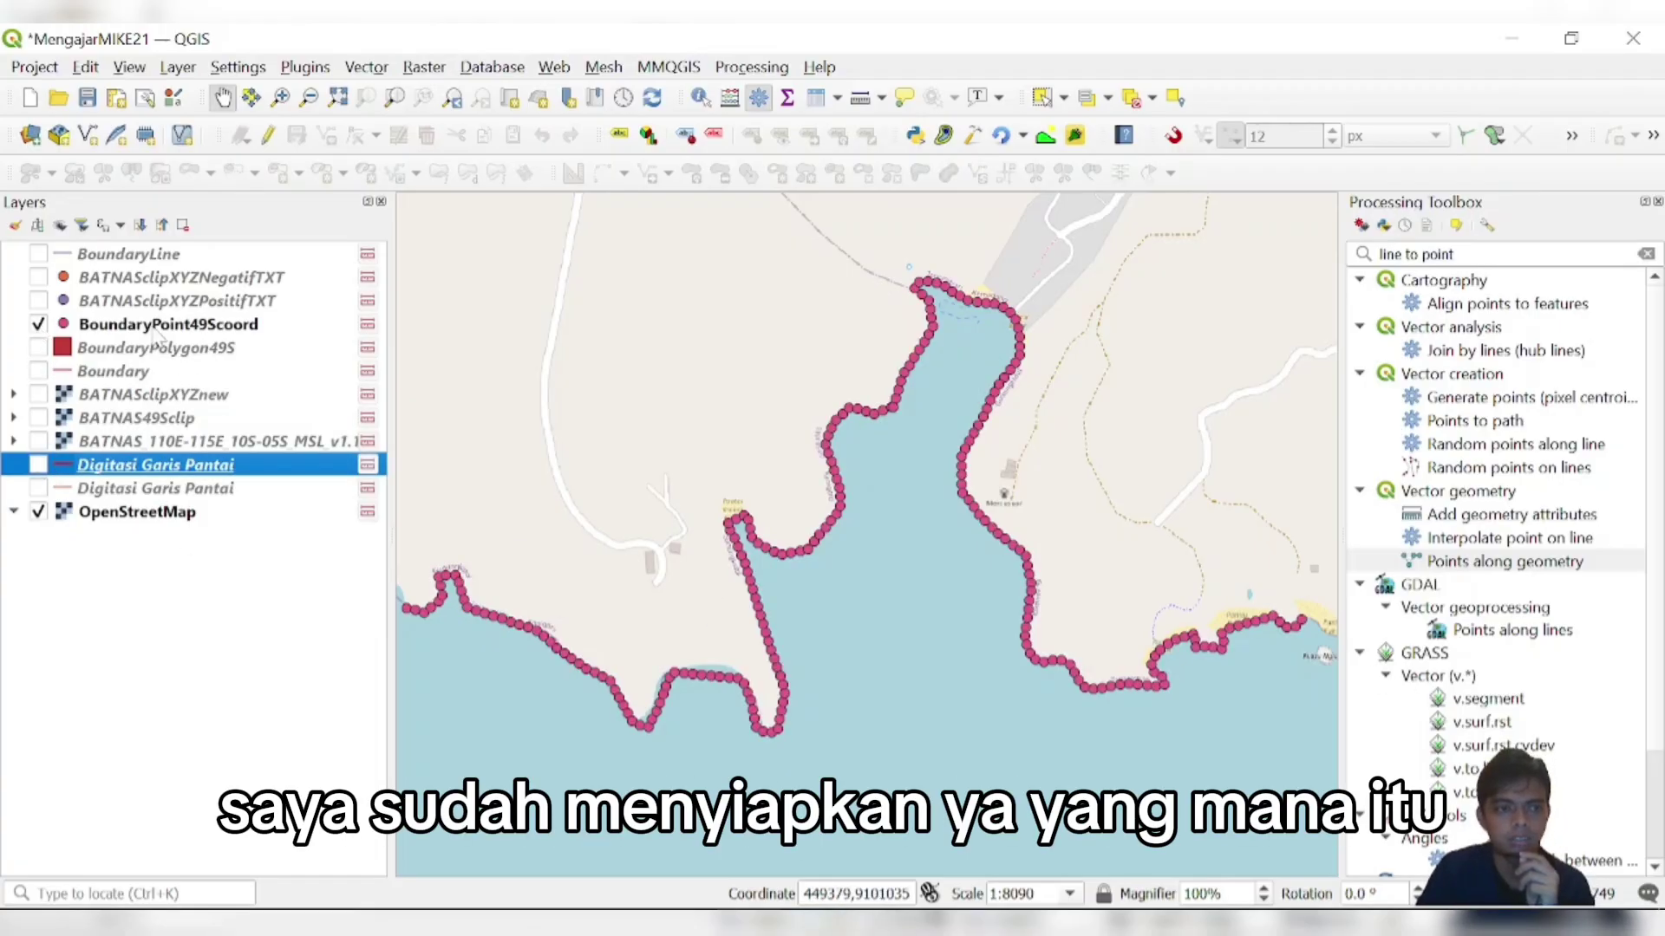
click(159, 327)
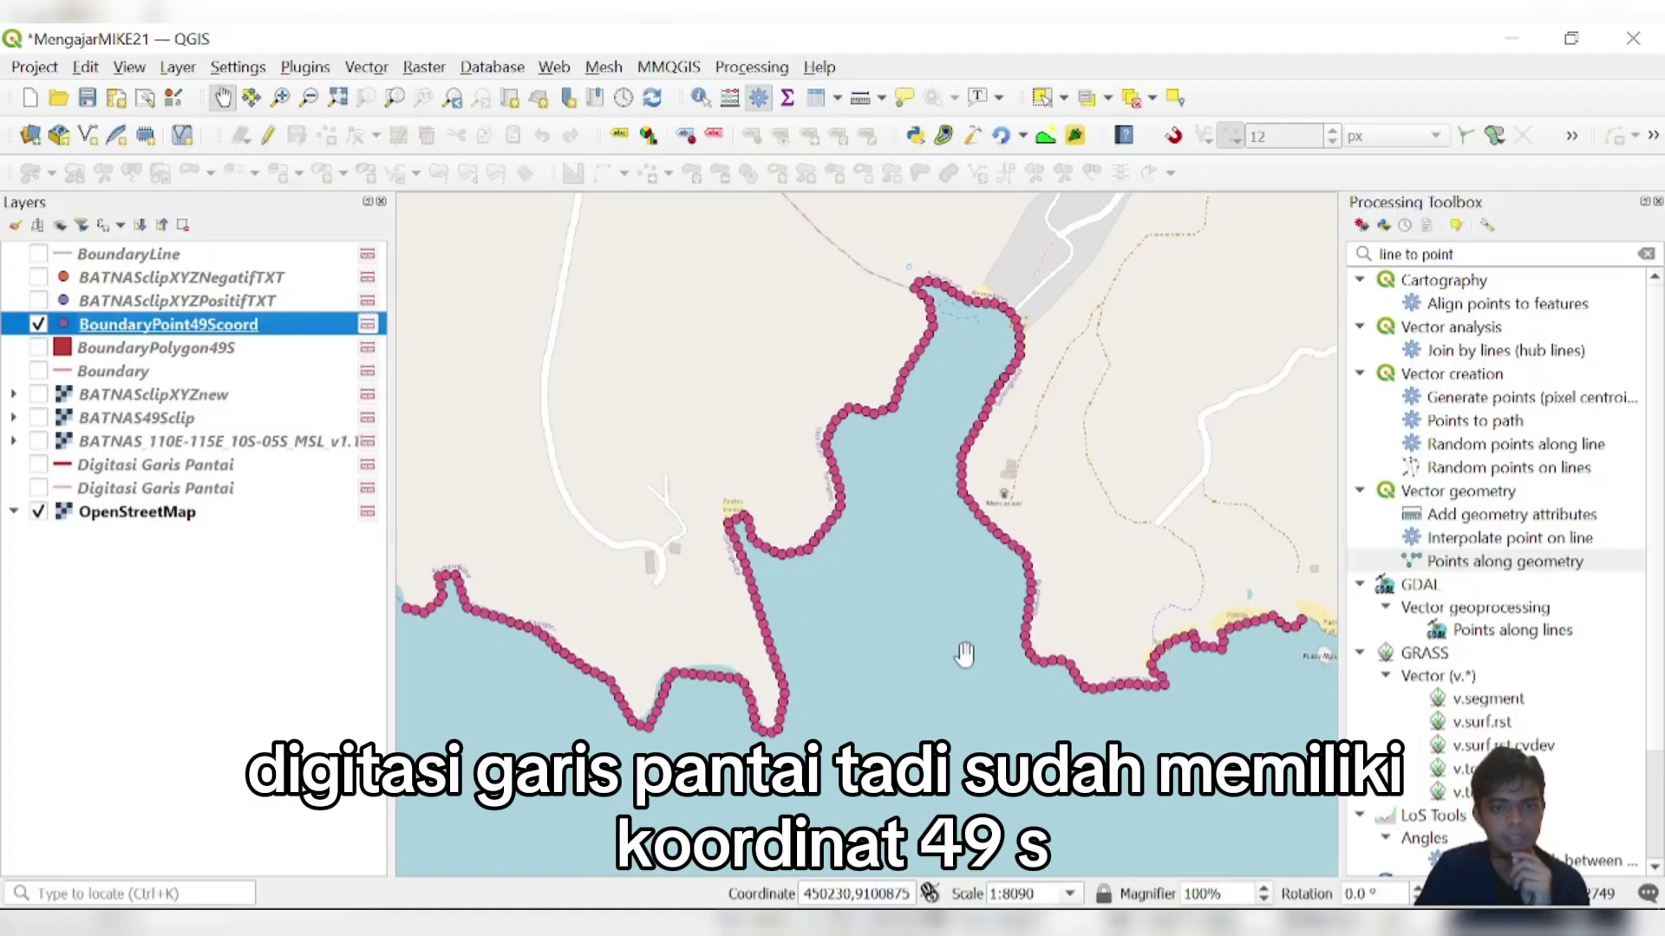
- Examine the BoundaryPoint49Scoord coastline points around the bay, both up close and within the surrounding coast
mouse_move(965, 654)
mouse_down()
mouse_move(973, 632)
mouse_move(959, 662)
mouse_up()
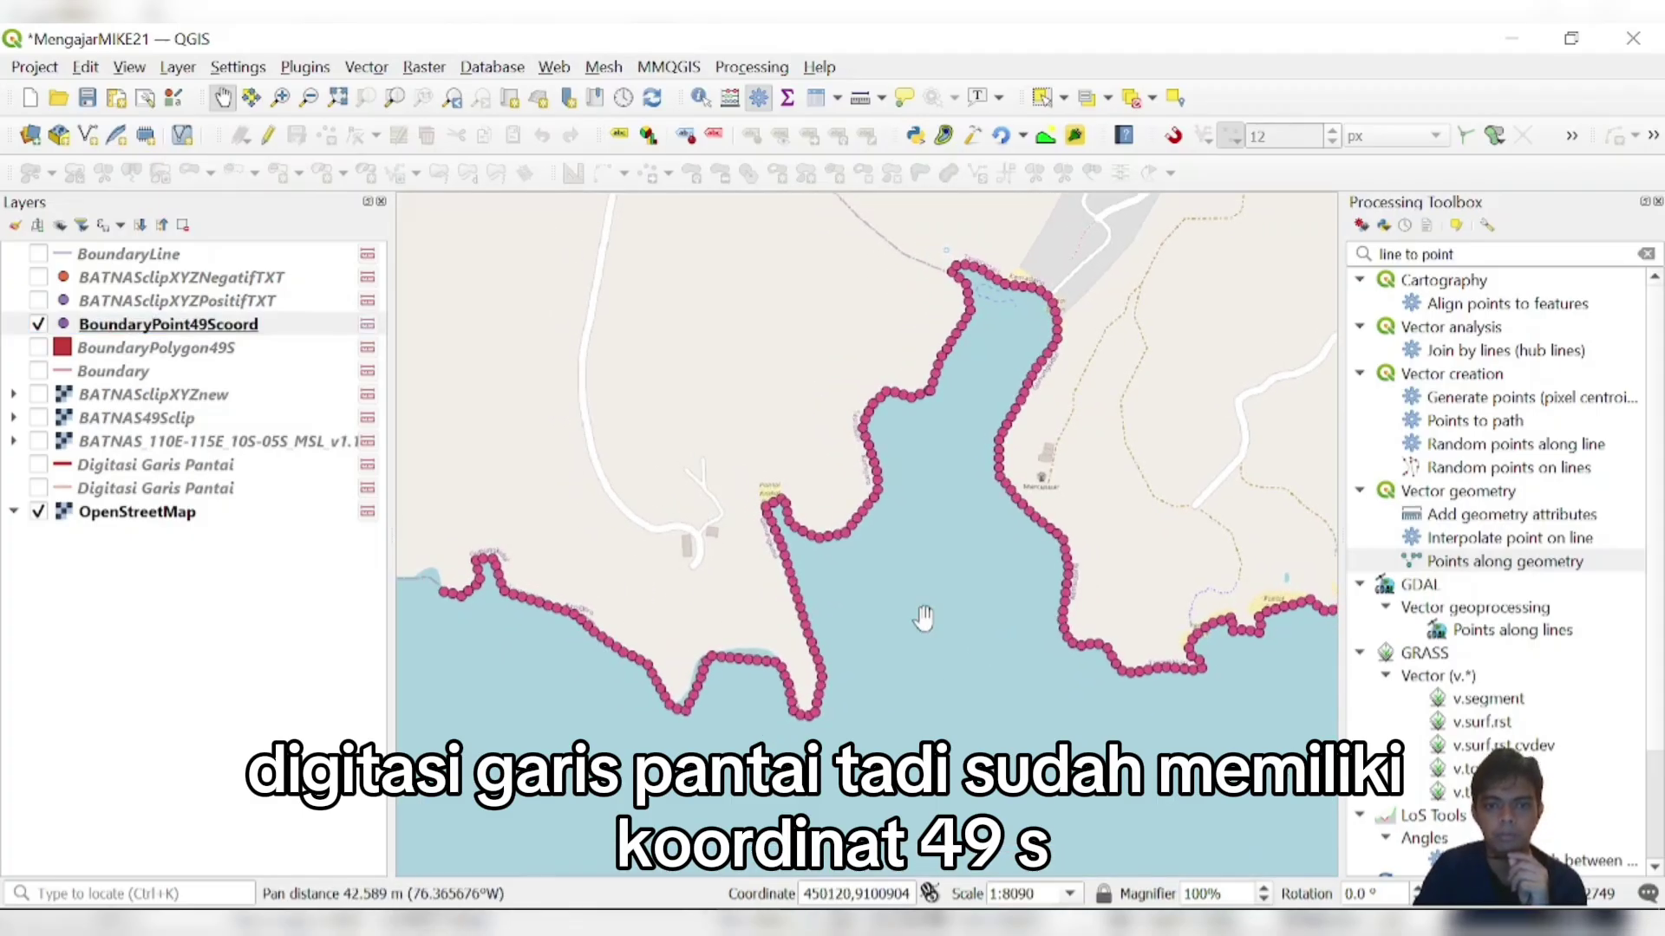
scroll(924, 617, down, 2)
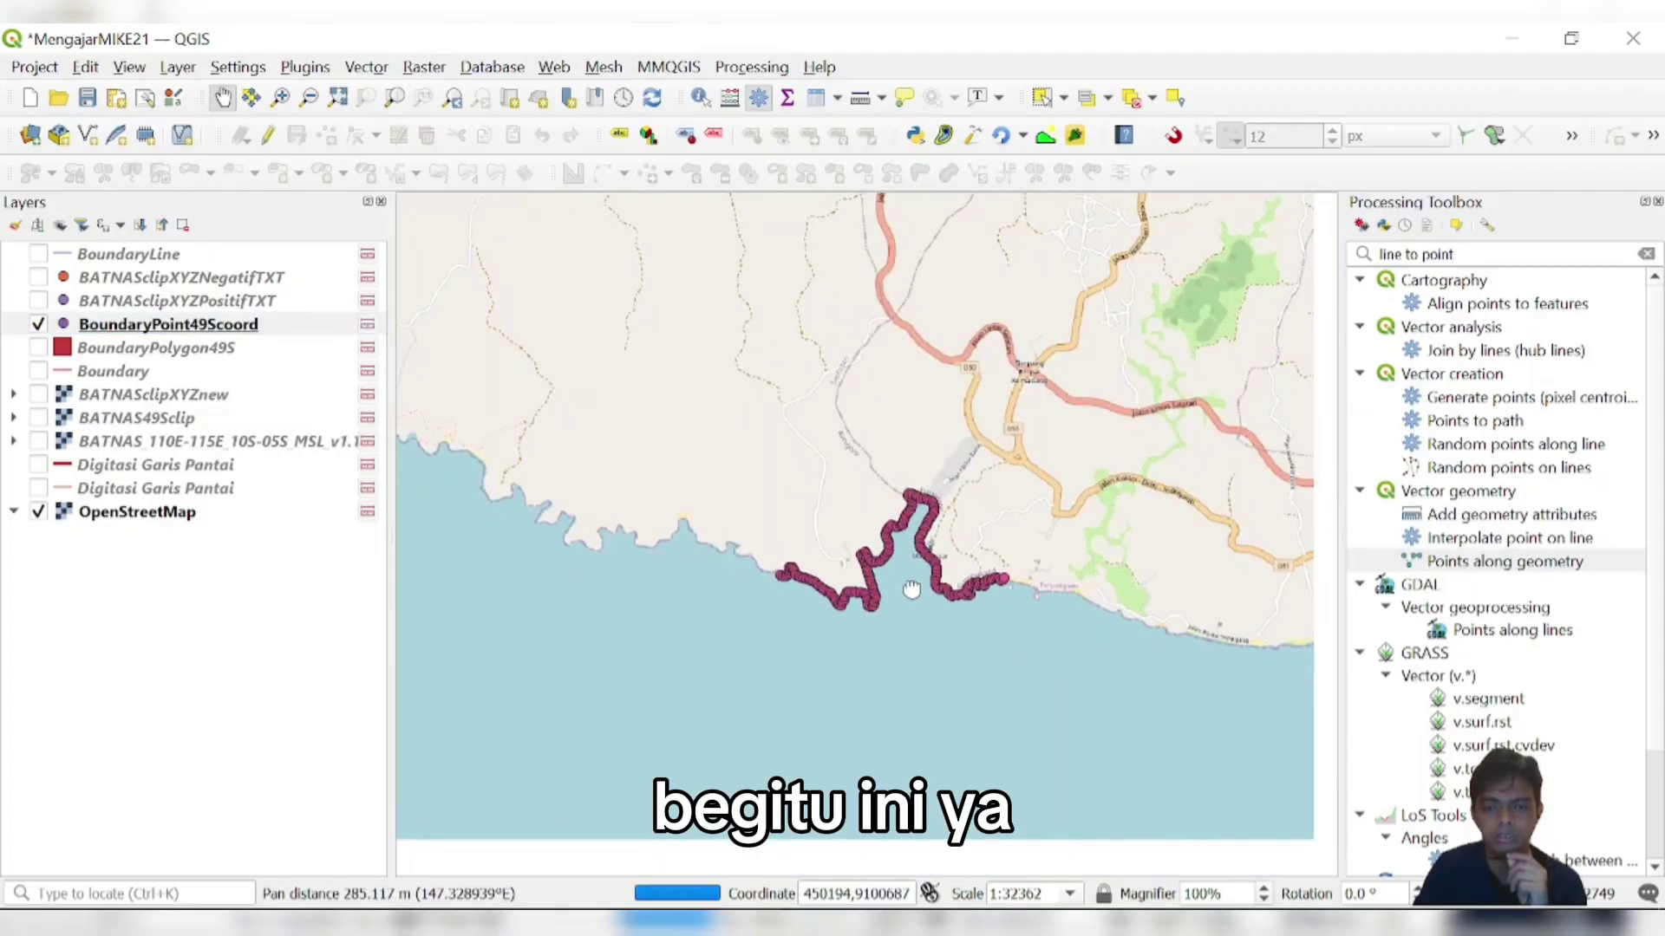
drag(885, 533, 878, 486)
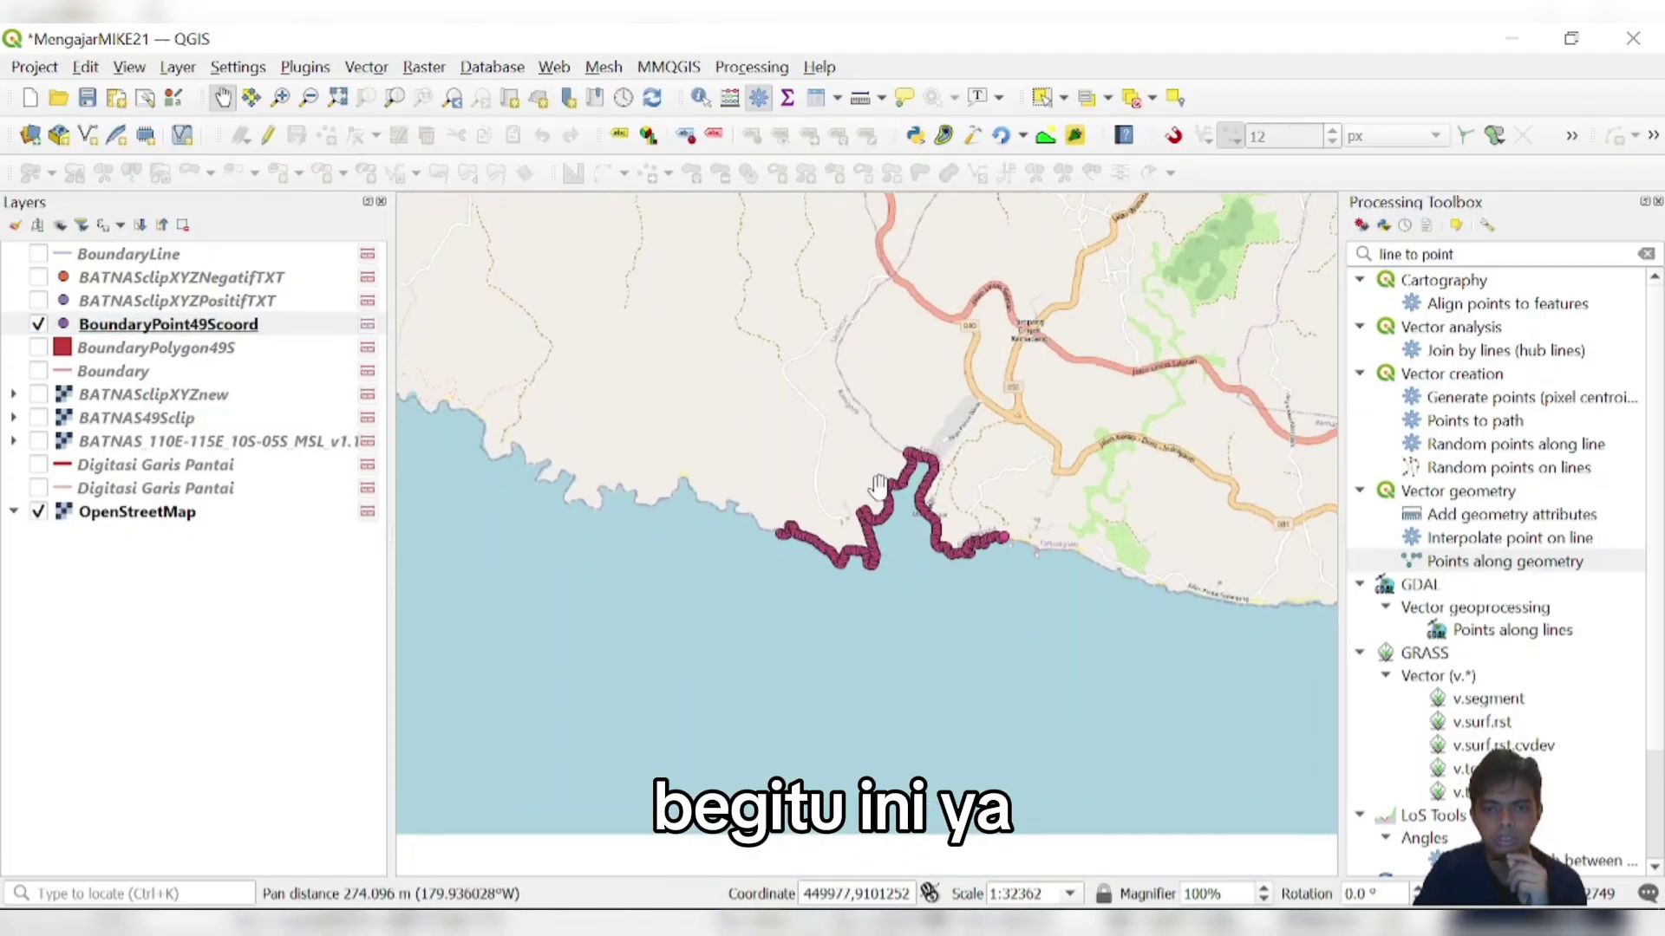
scroll(988, 572, up, 1)
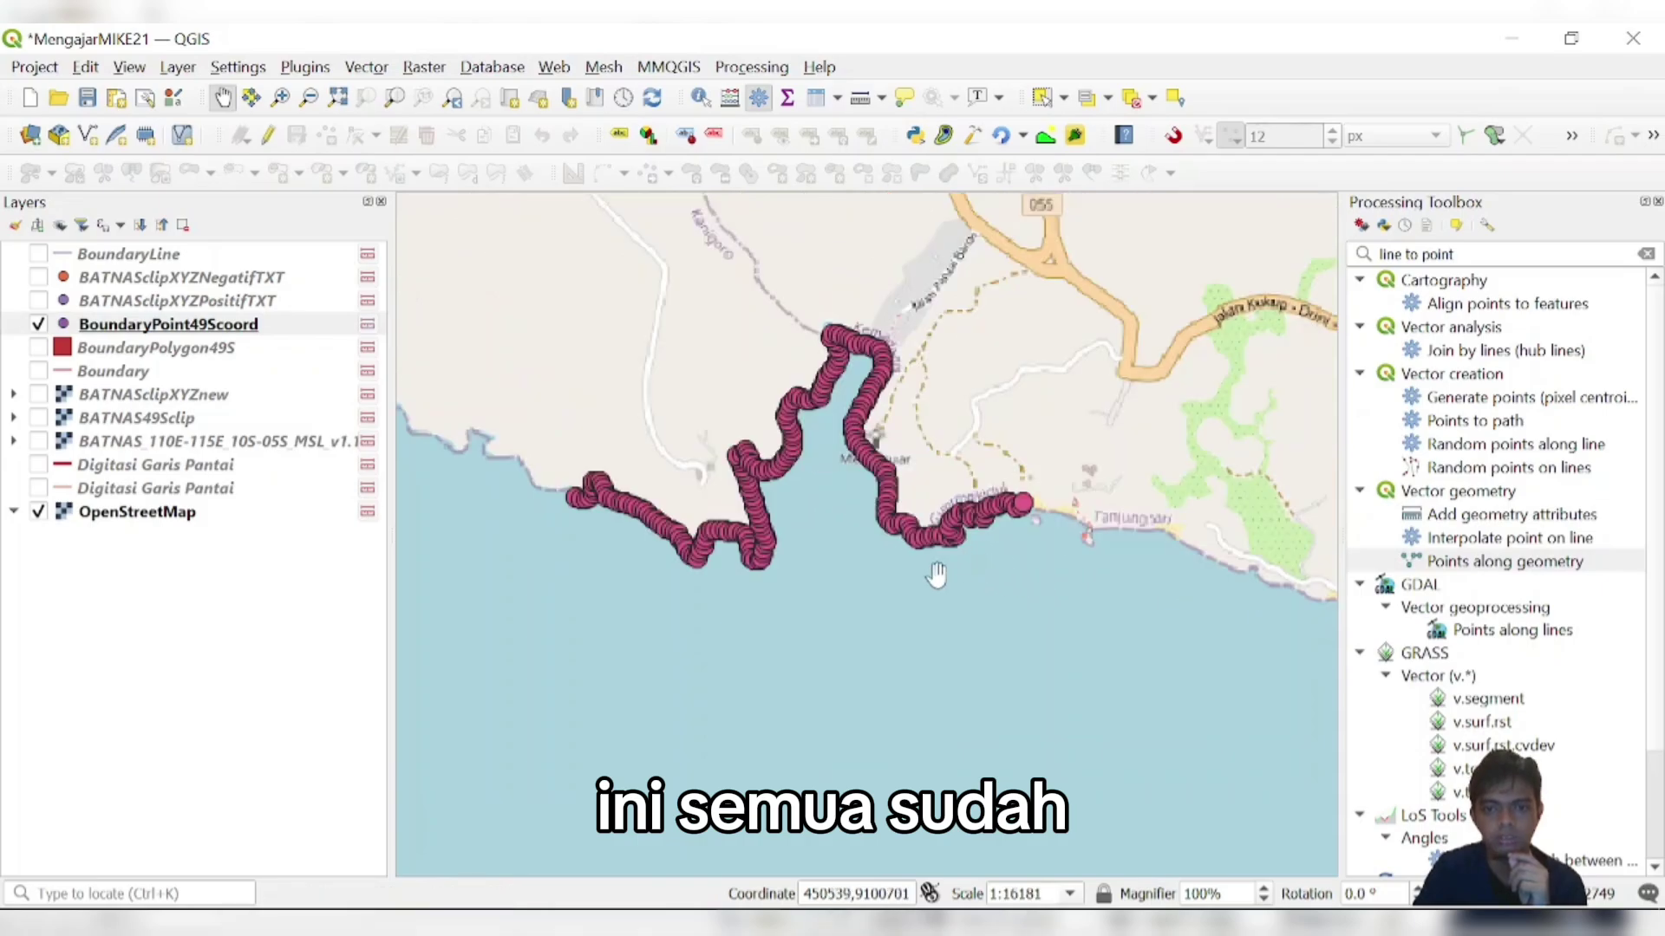
drag(841, 546, 902, 617)
scroll(879, 572, up, 1)
click(65, 326)
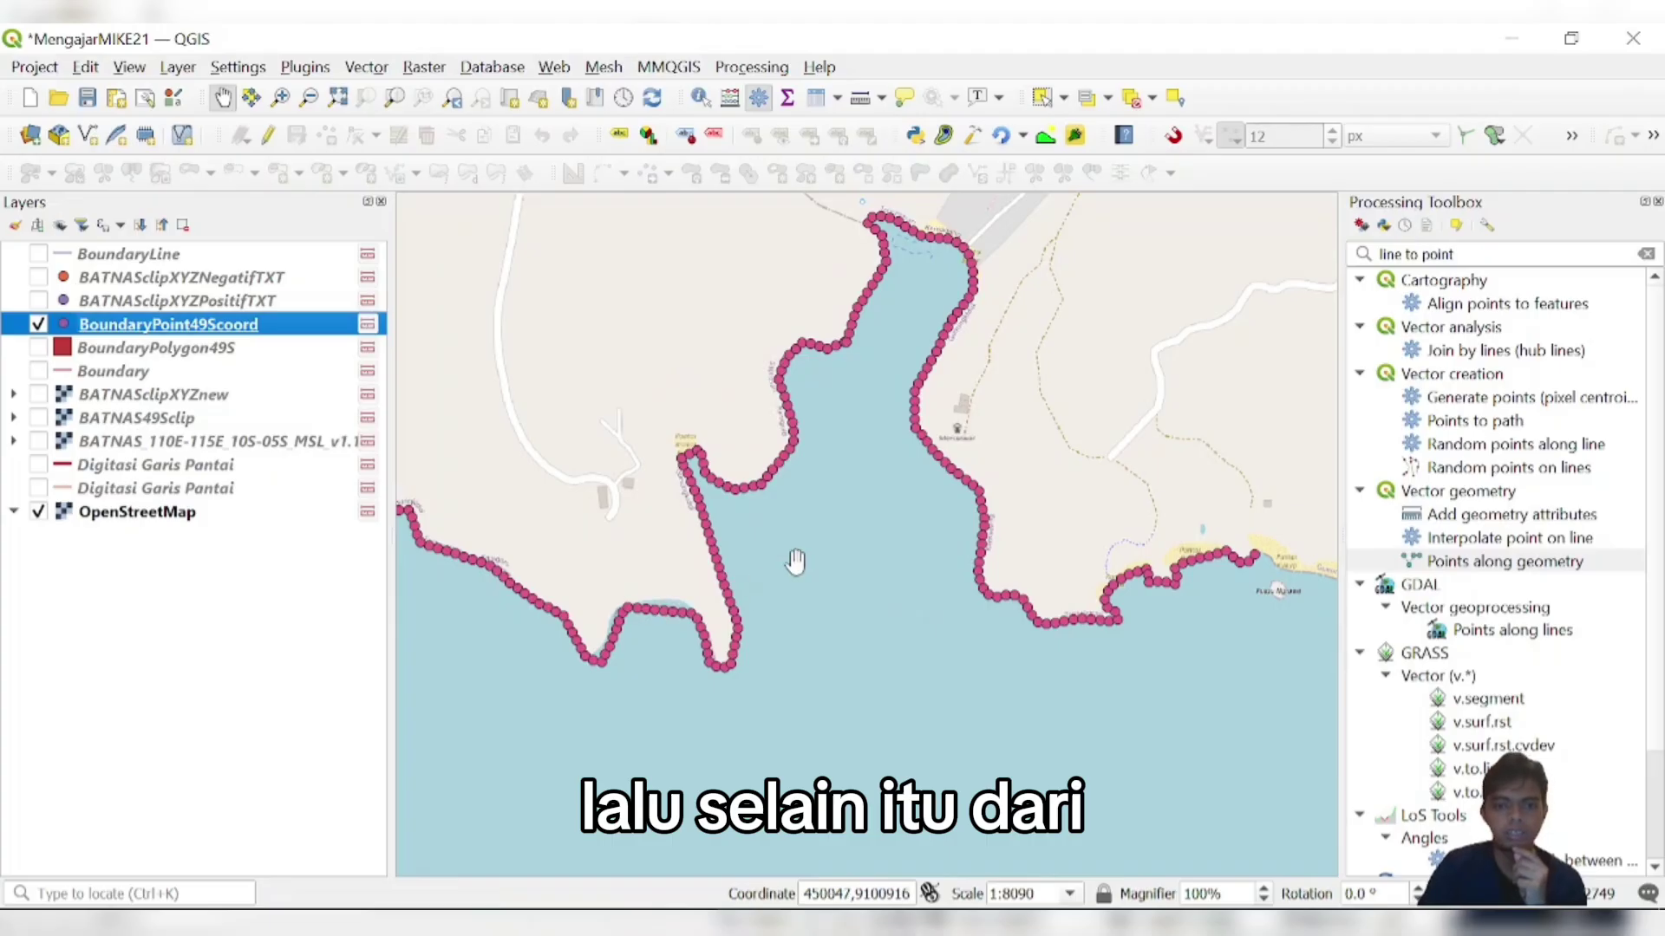
scroll(796, 566, down, 1)
- Replace the boundary points on the map with the Digitasi Garis Pantai and BoundaryLine layers and review the offshore model boundary
click(38, 466)
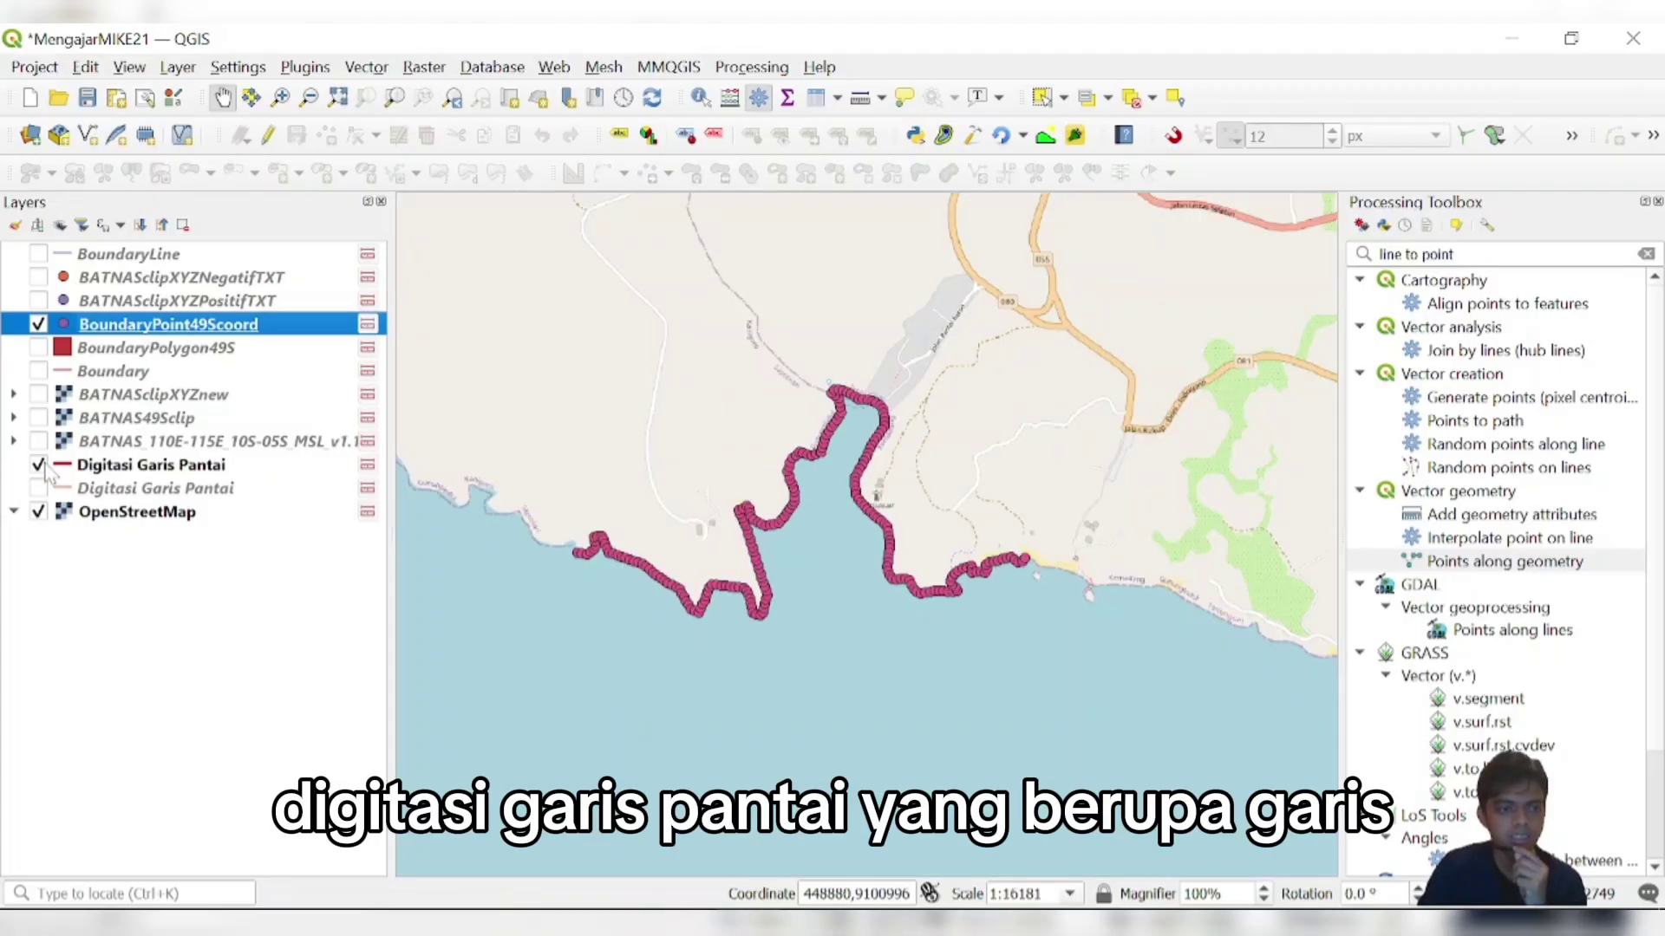
click(38, 324)
drag(591, 578, 568, 451)
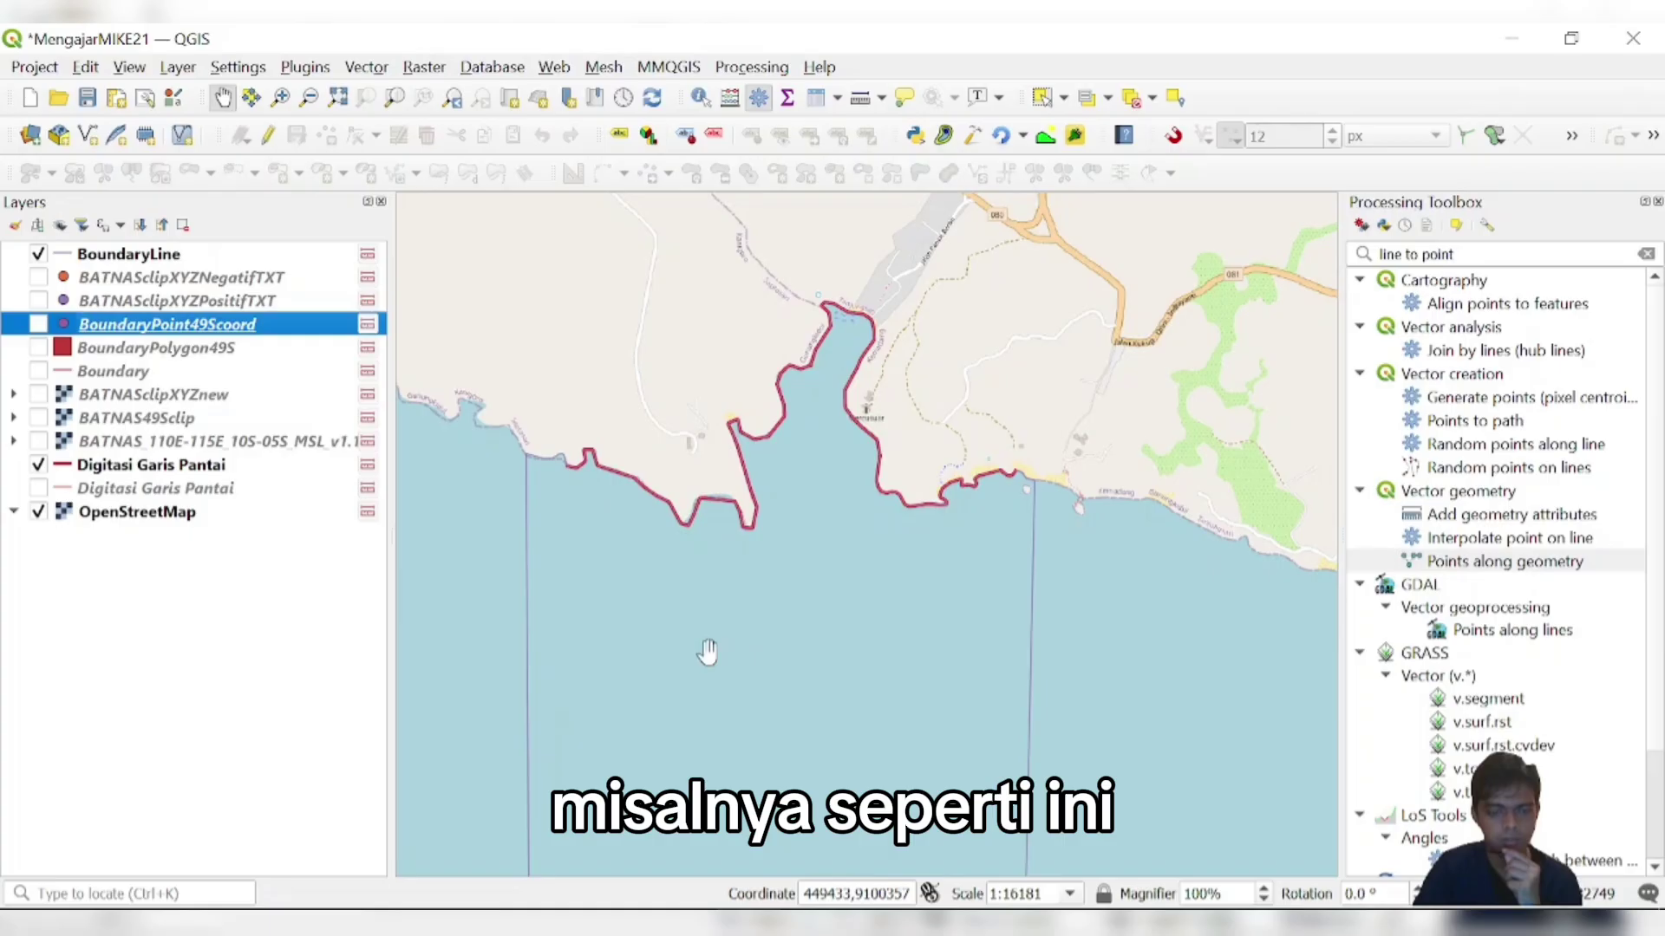
drag(778, 661, 800, 491)
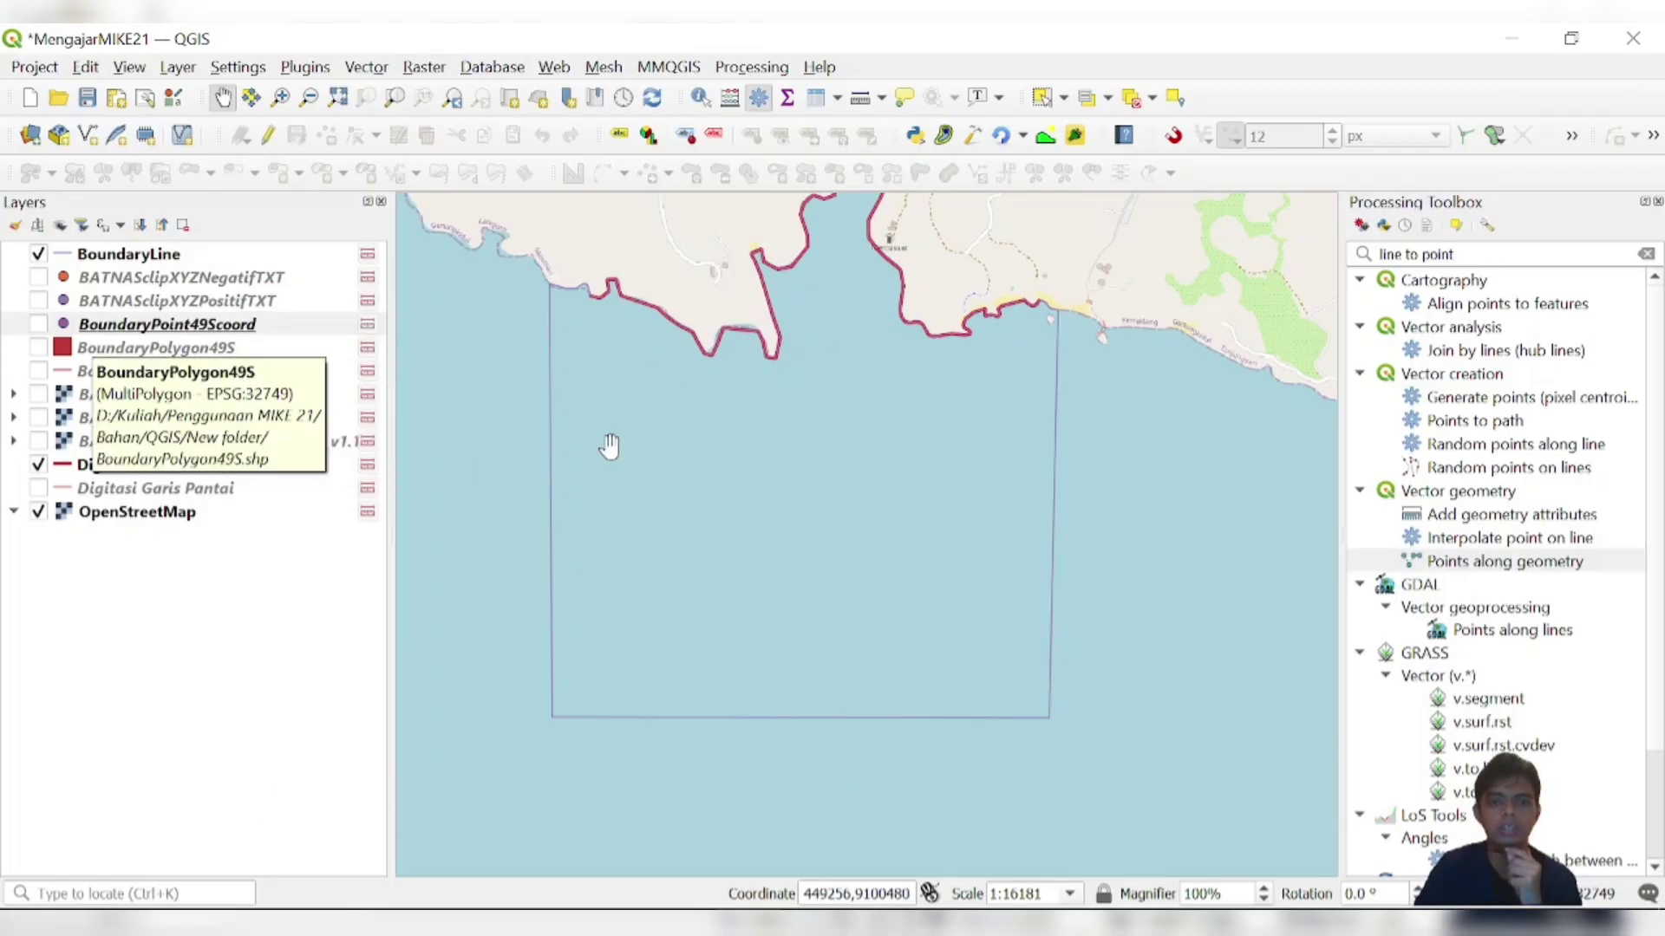
drag(858, 520, 833, 642)
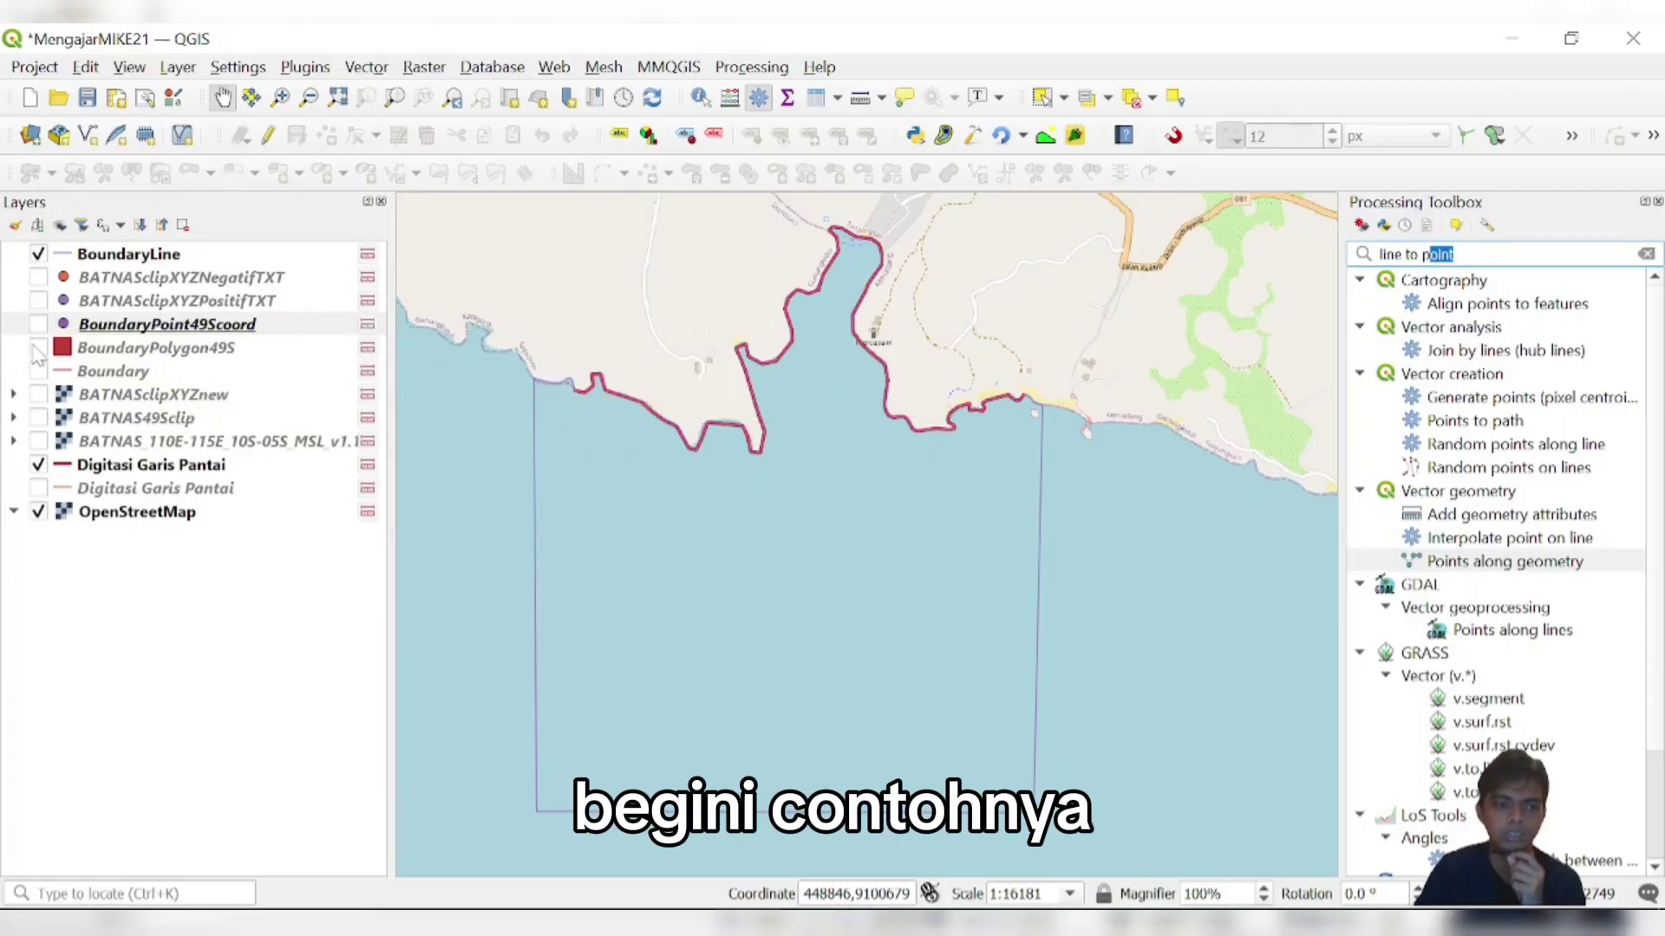
- Show the BoundaryPolygon49S area with the BoundaryPoint49Scoord points, hide BoundaryLine and make the polygon layer active
click(38, 347)
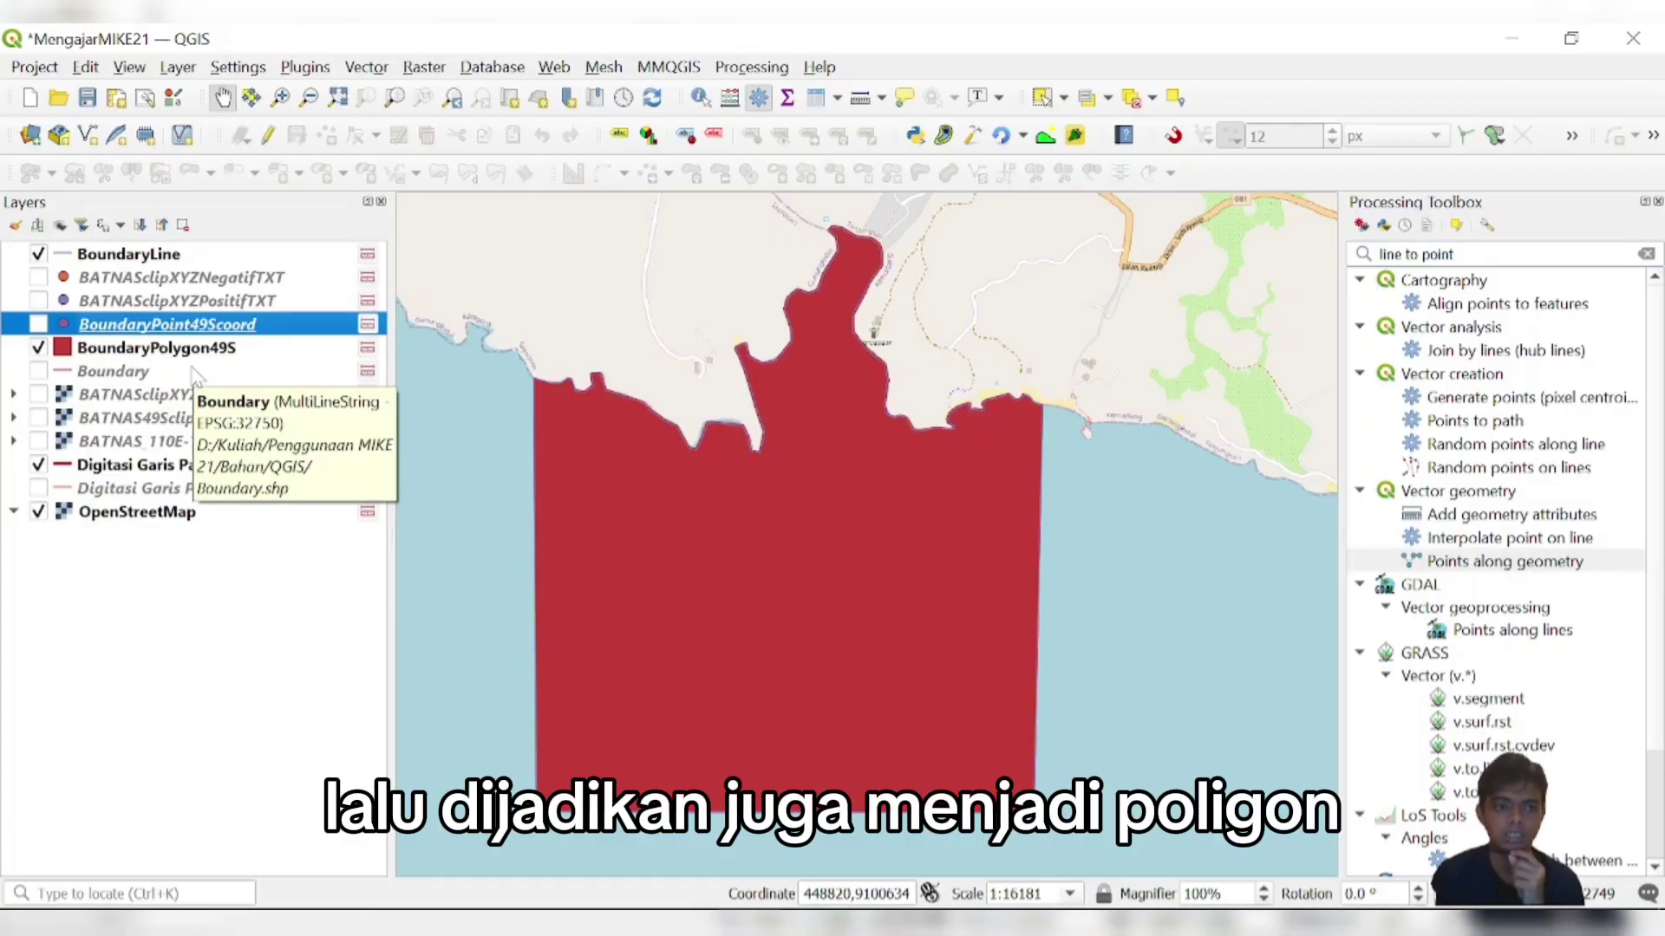
click(39, 256)
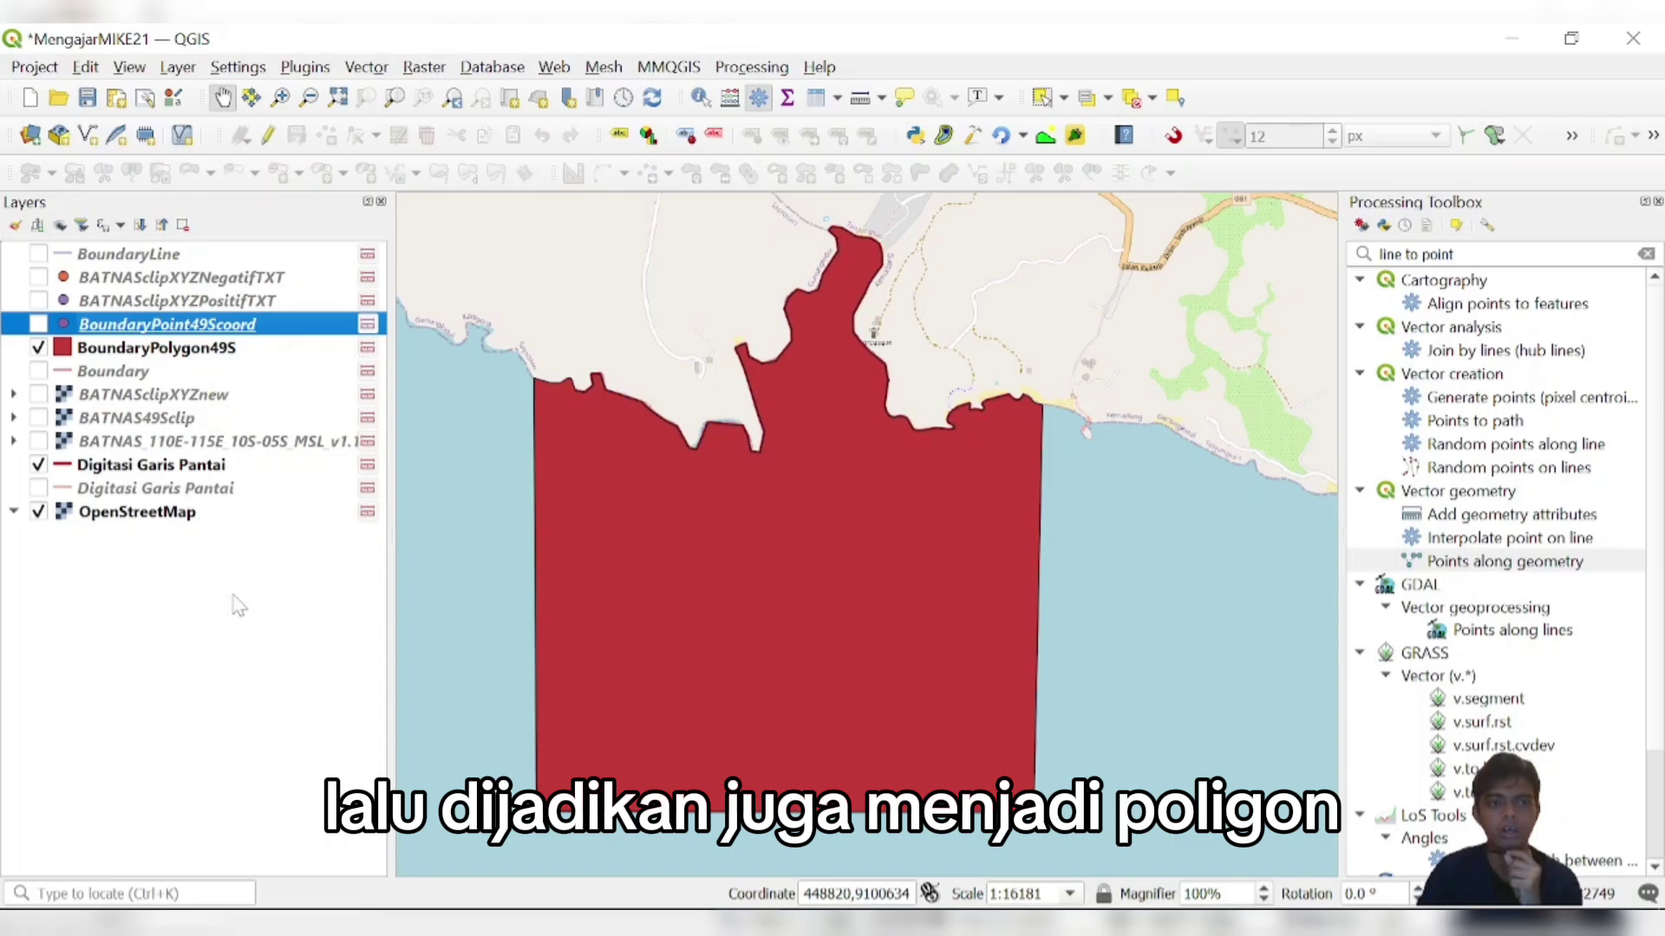
click(152, 465)
click(38, 325)
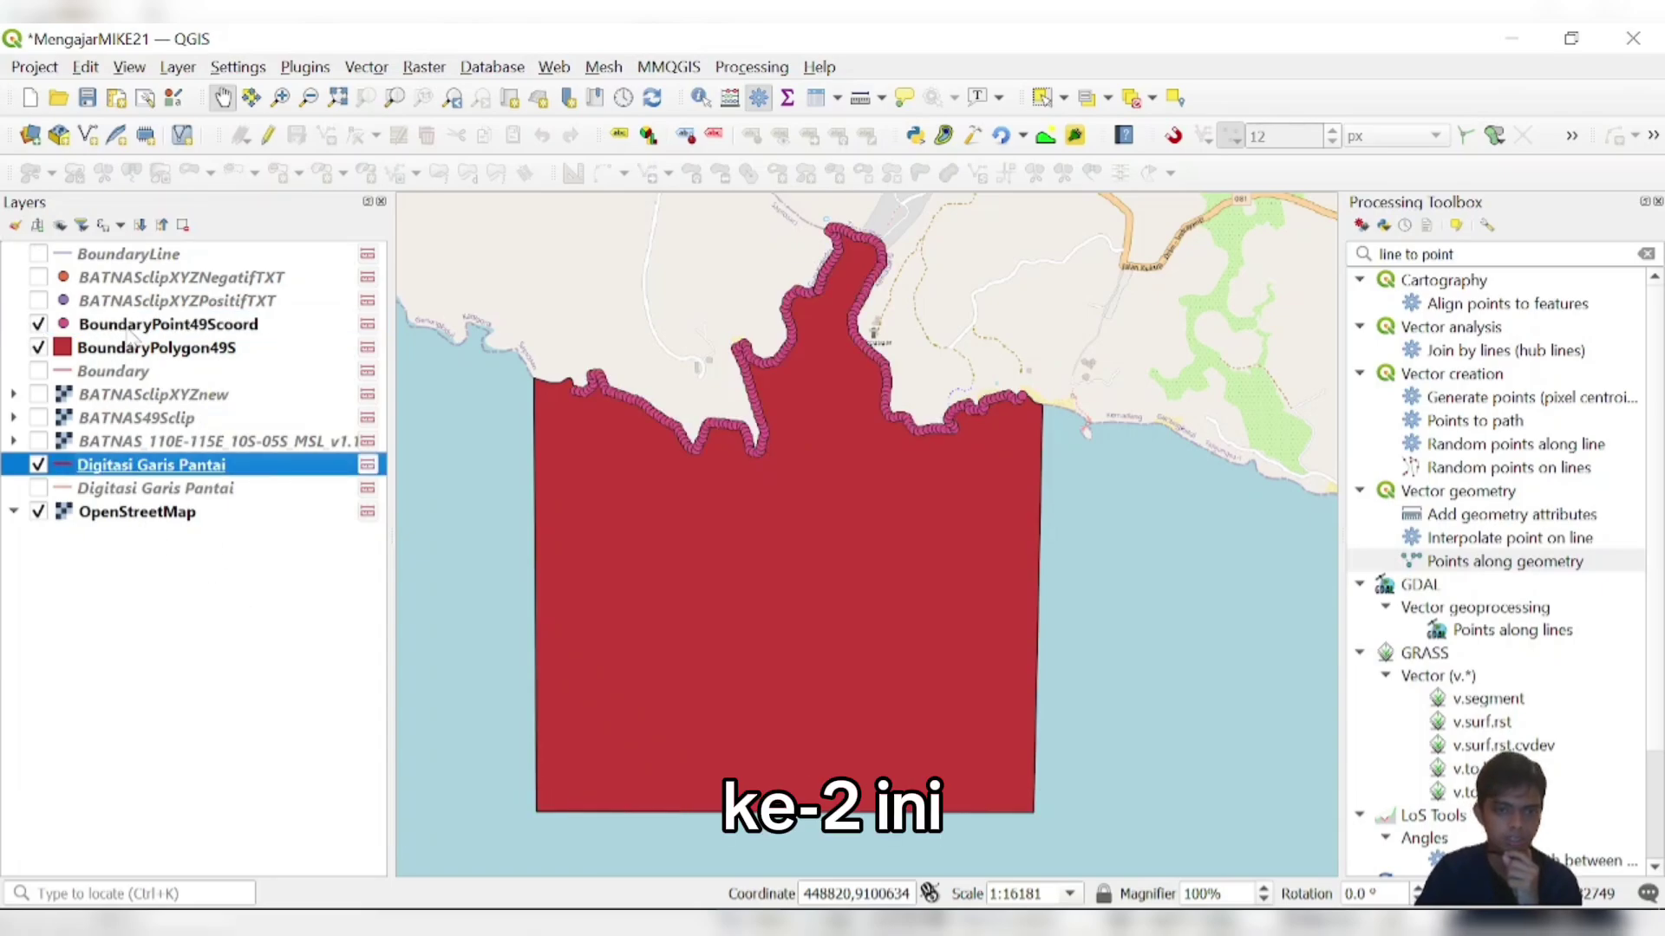
click(93, 334)
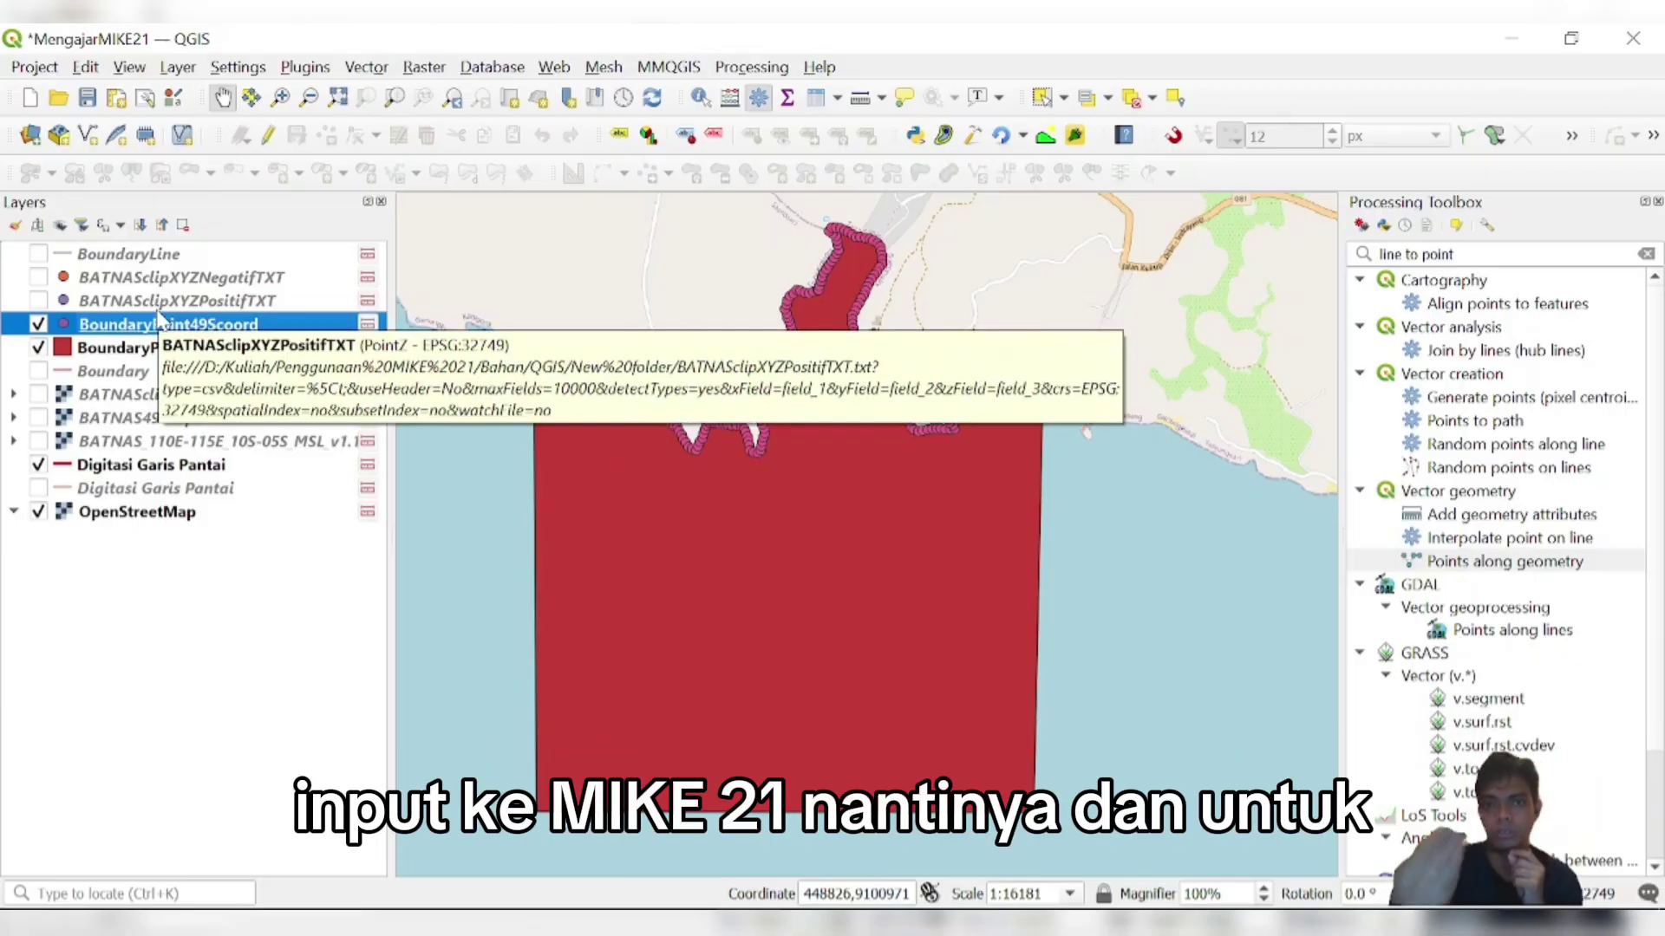
click(168, 356)
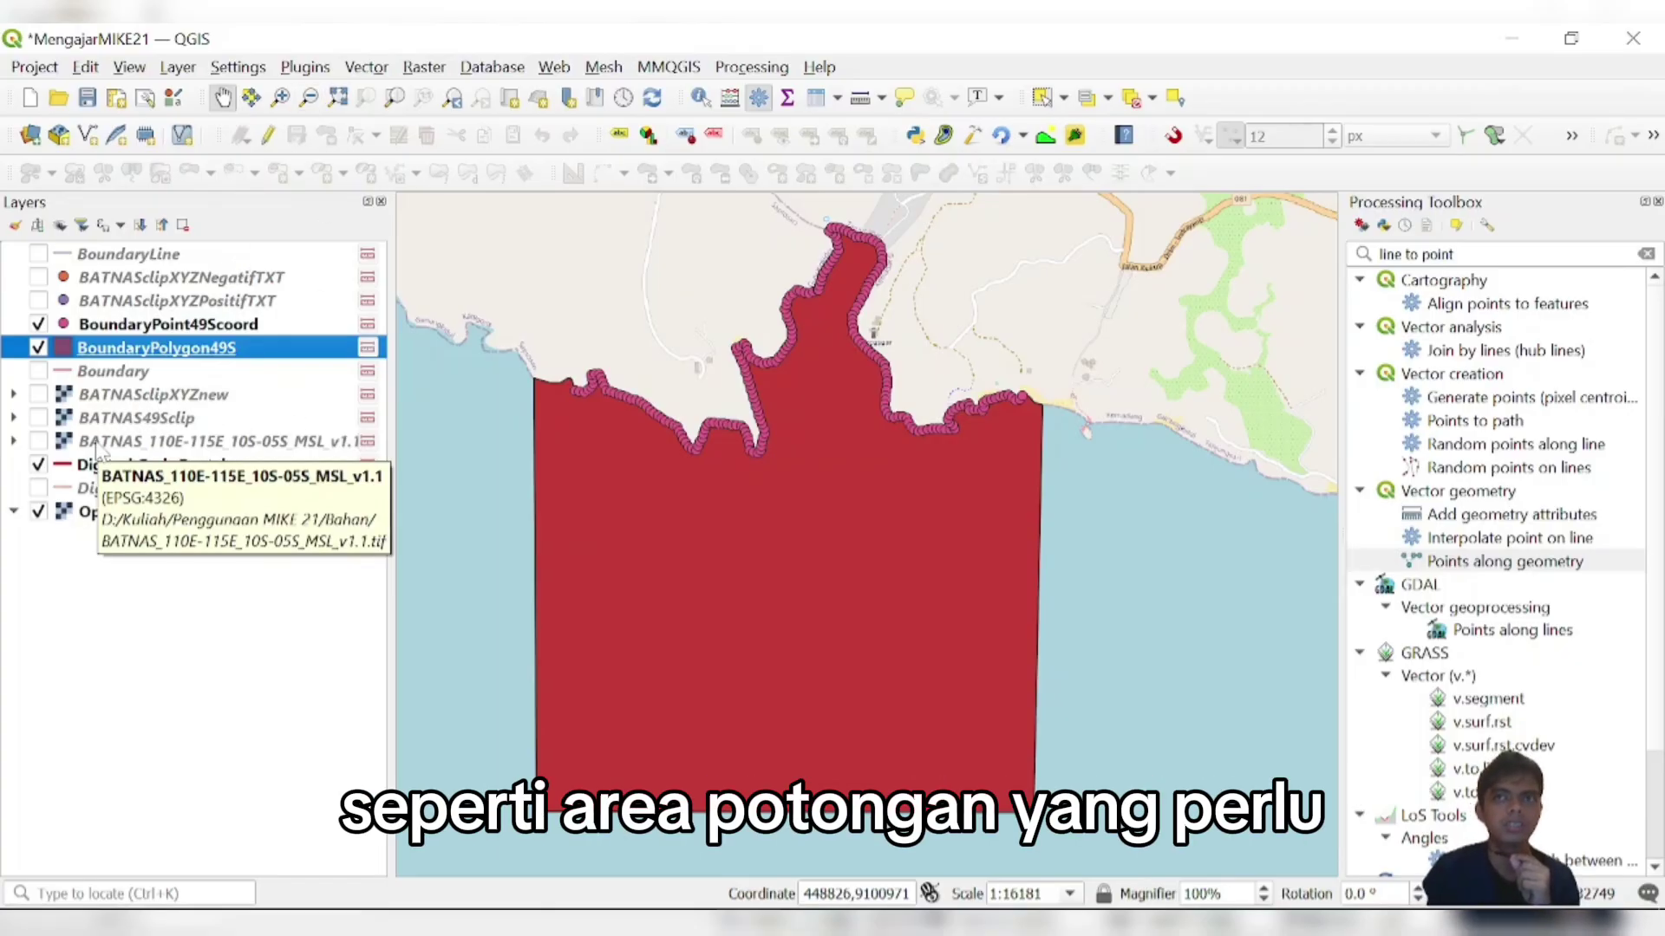
- Look up the raster extraction tools for clipping a raster by extent or mask layer
click(319, 68)
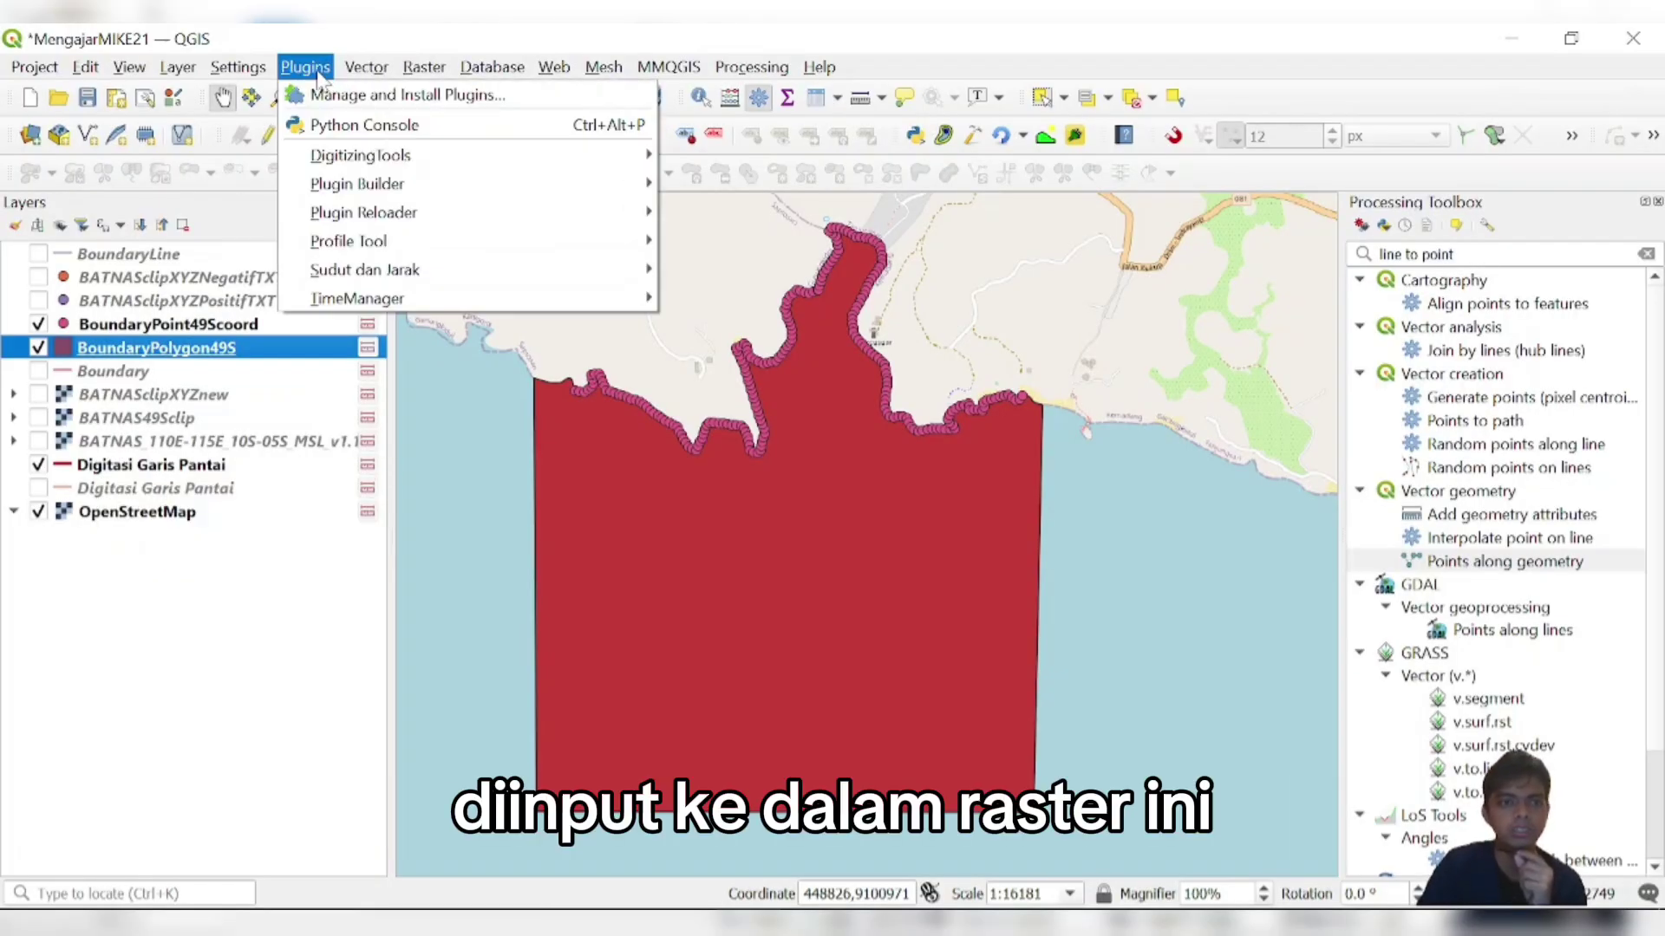
click(366, 68)
click(425, 69)
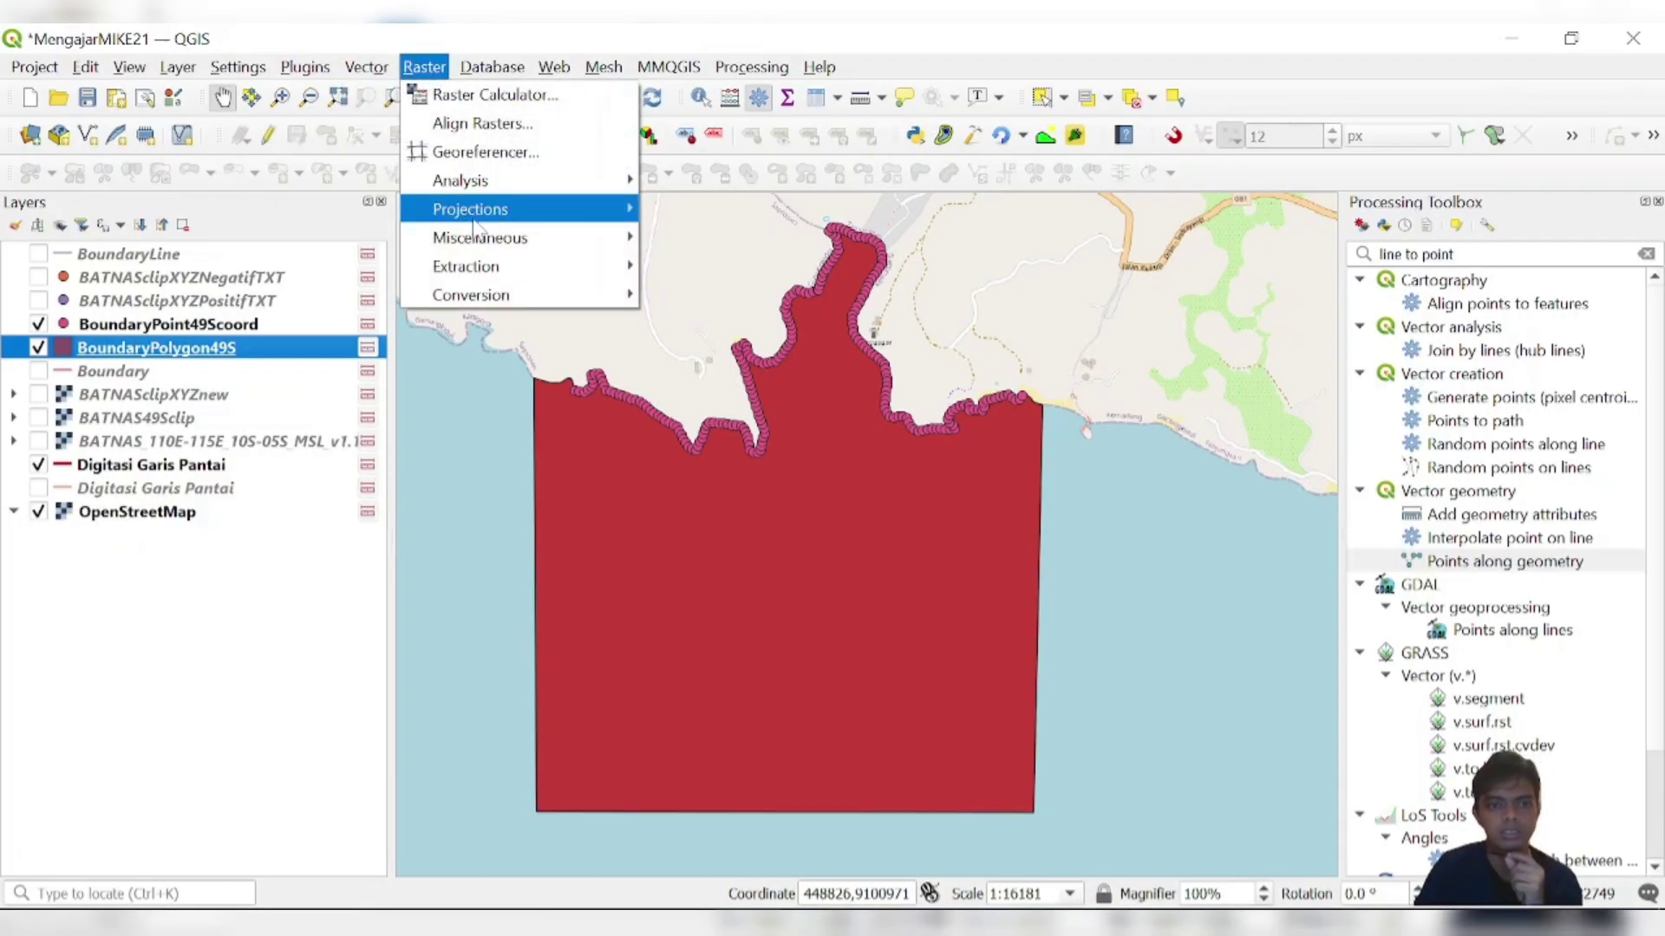
mouse_move(473, 266)
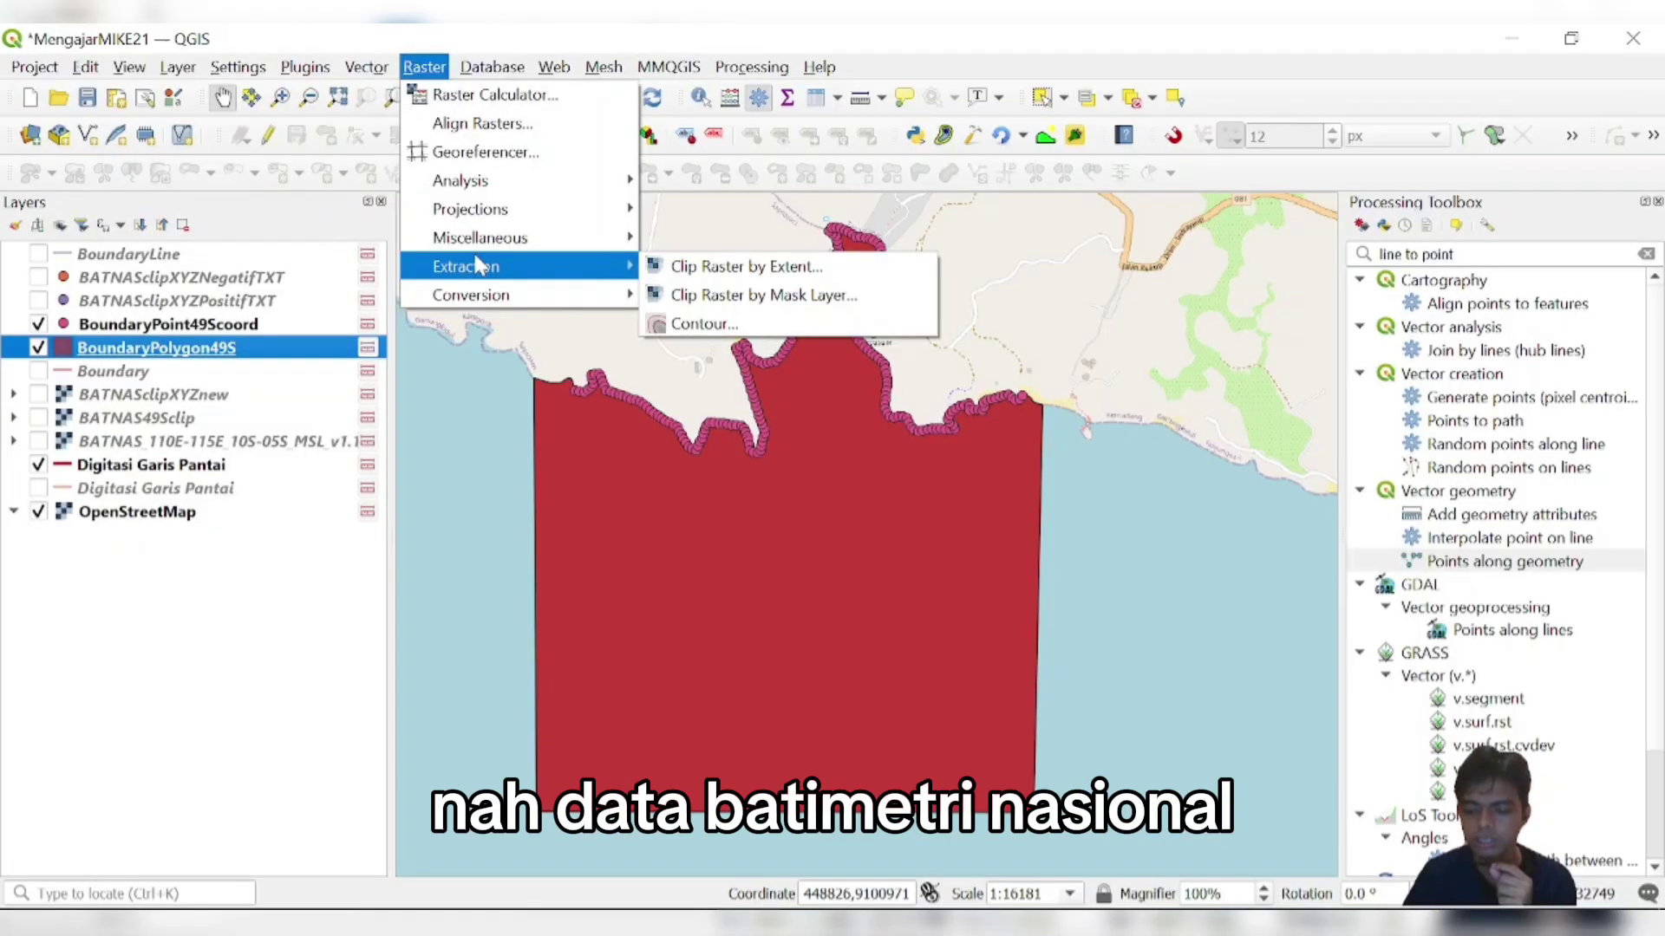
- Show the BATNAS_110E-115E_10S-05S_MSL_v1.1 raster and make it the active layer
click(38, 442)
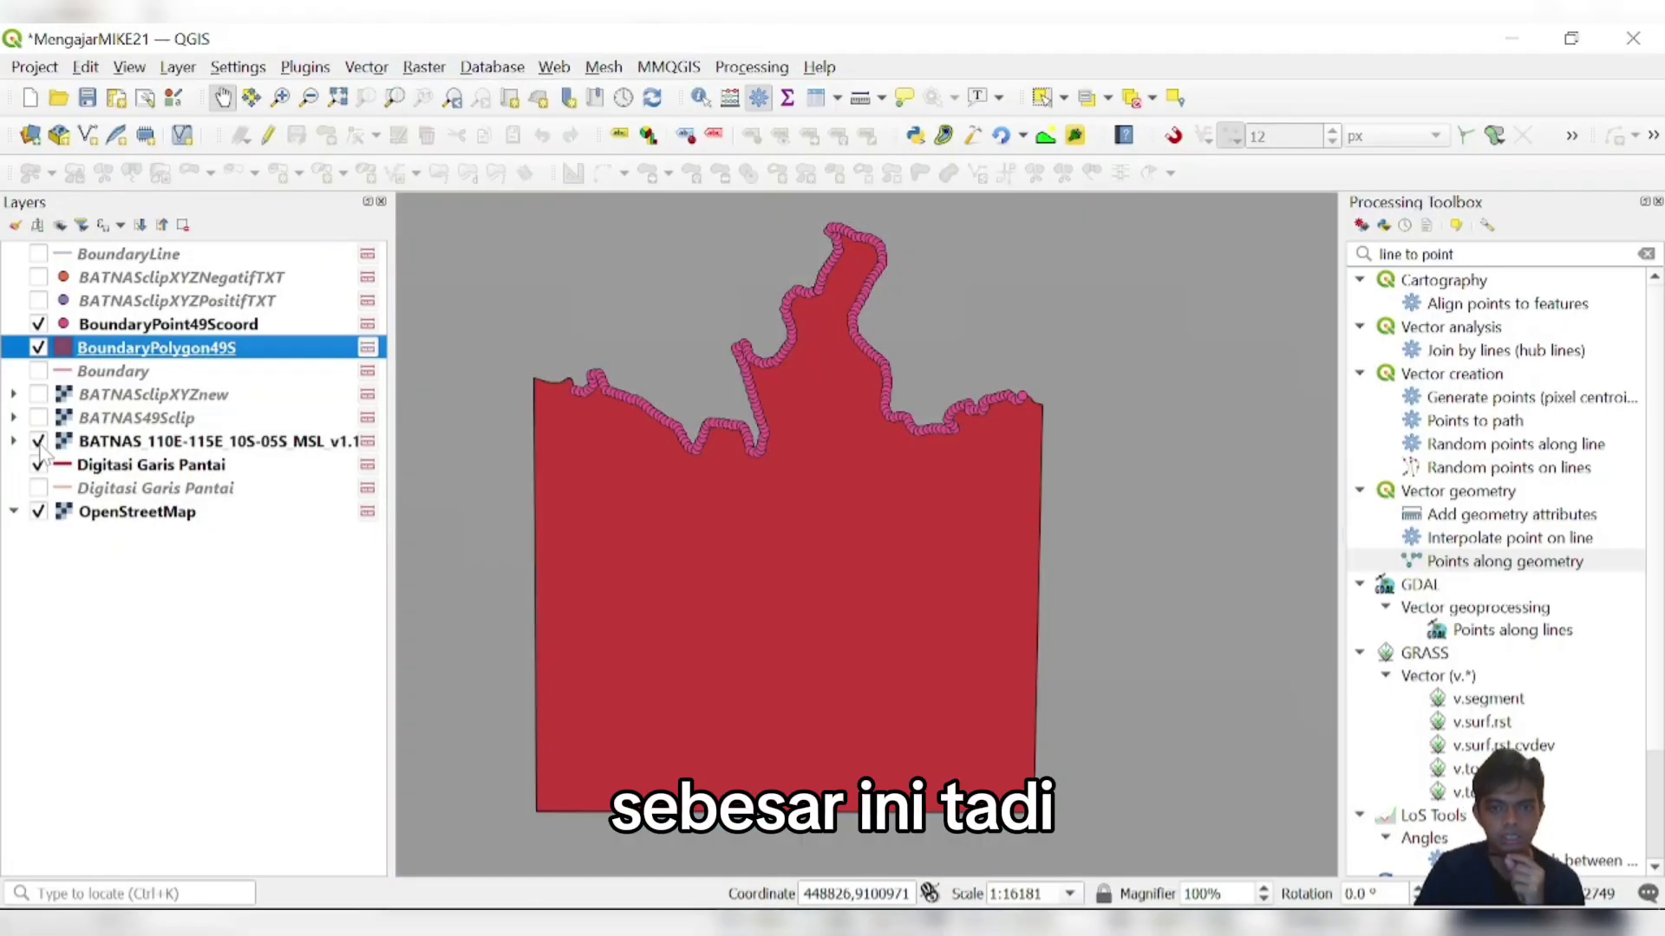
click(78, 461)
click(99, 443)
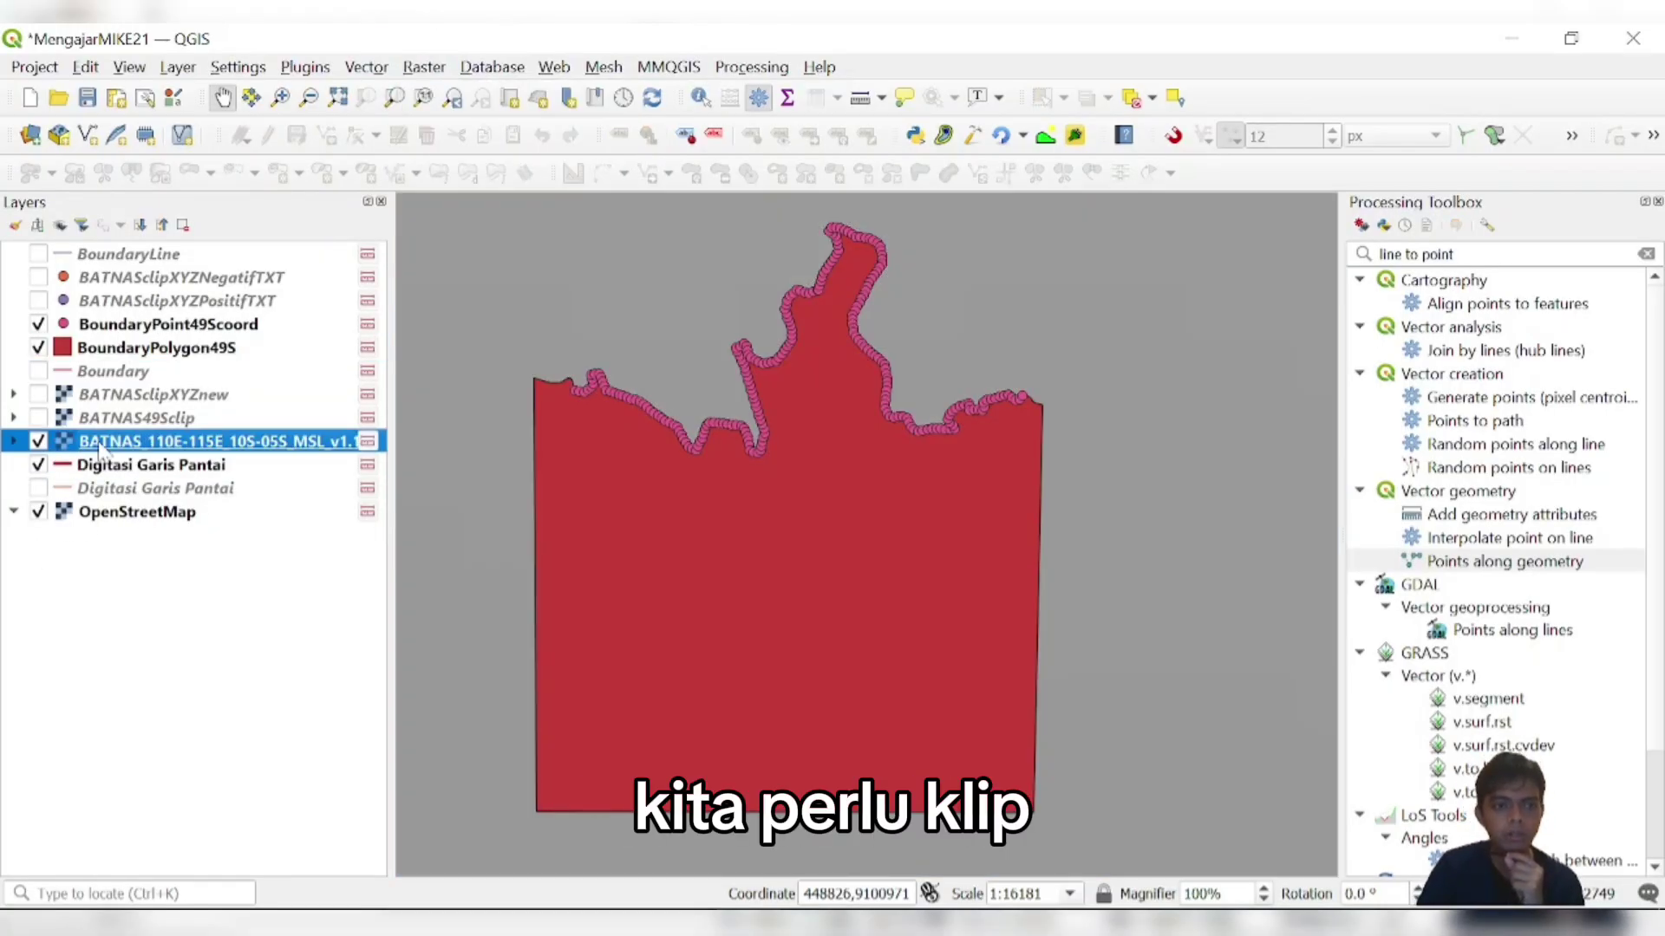
- Set up Clip Raster by Mask Layer with BATNAS_110E-115E_10S-05S_MSL_v1.1 as input and BoundaryPolygon49S as mask
click(436, 68)
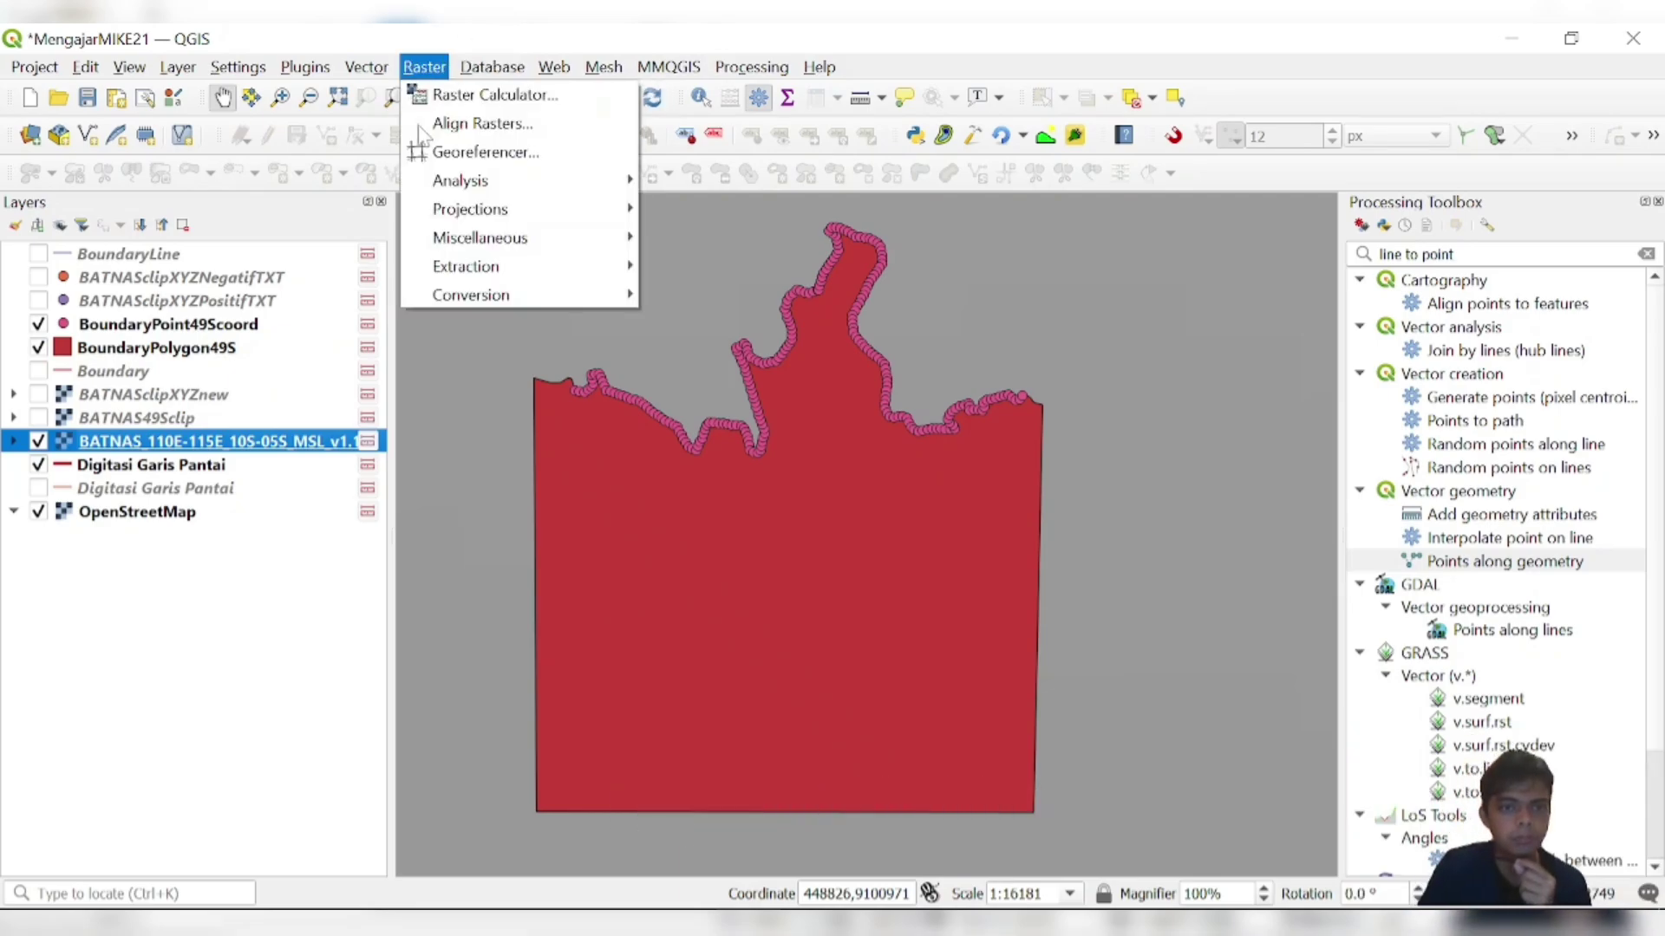
mouse_move(620, 268)
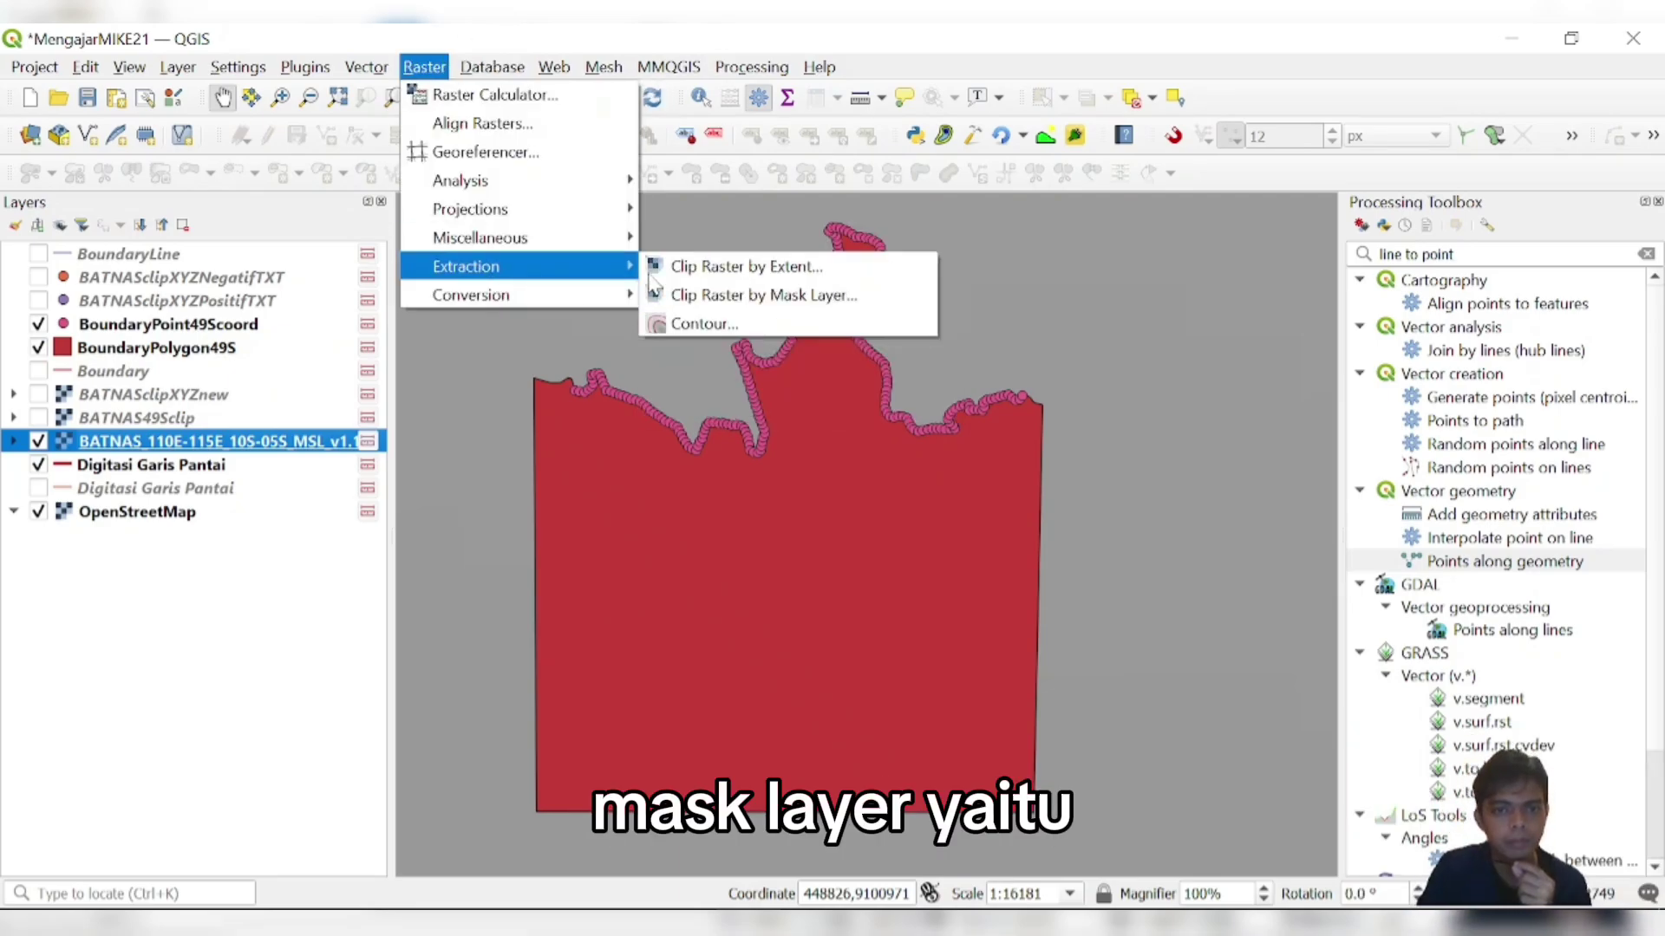
click(703, 297)
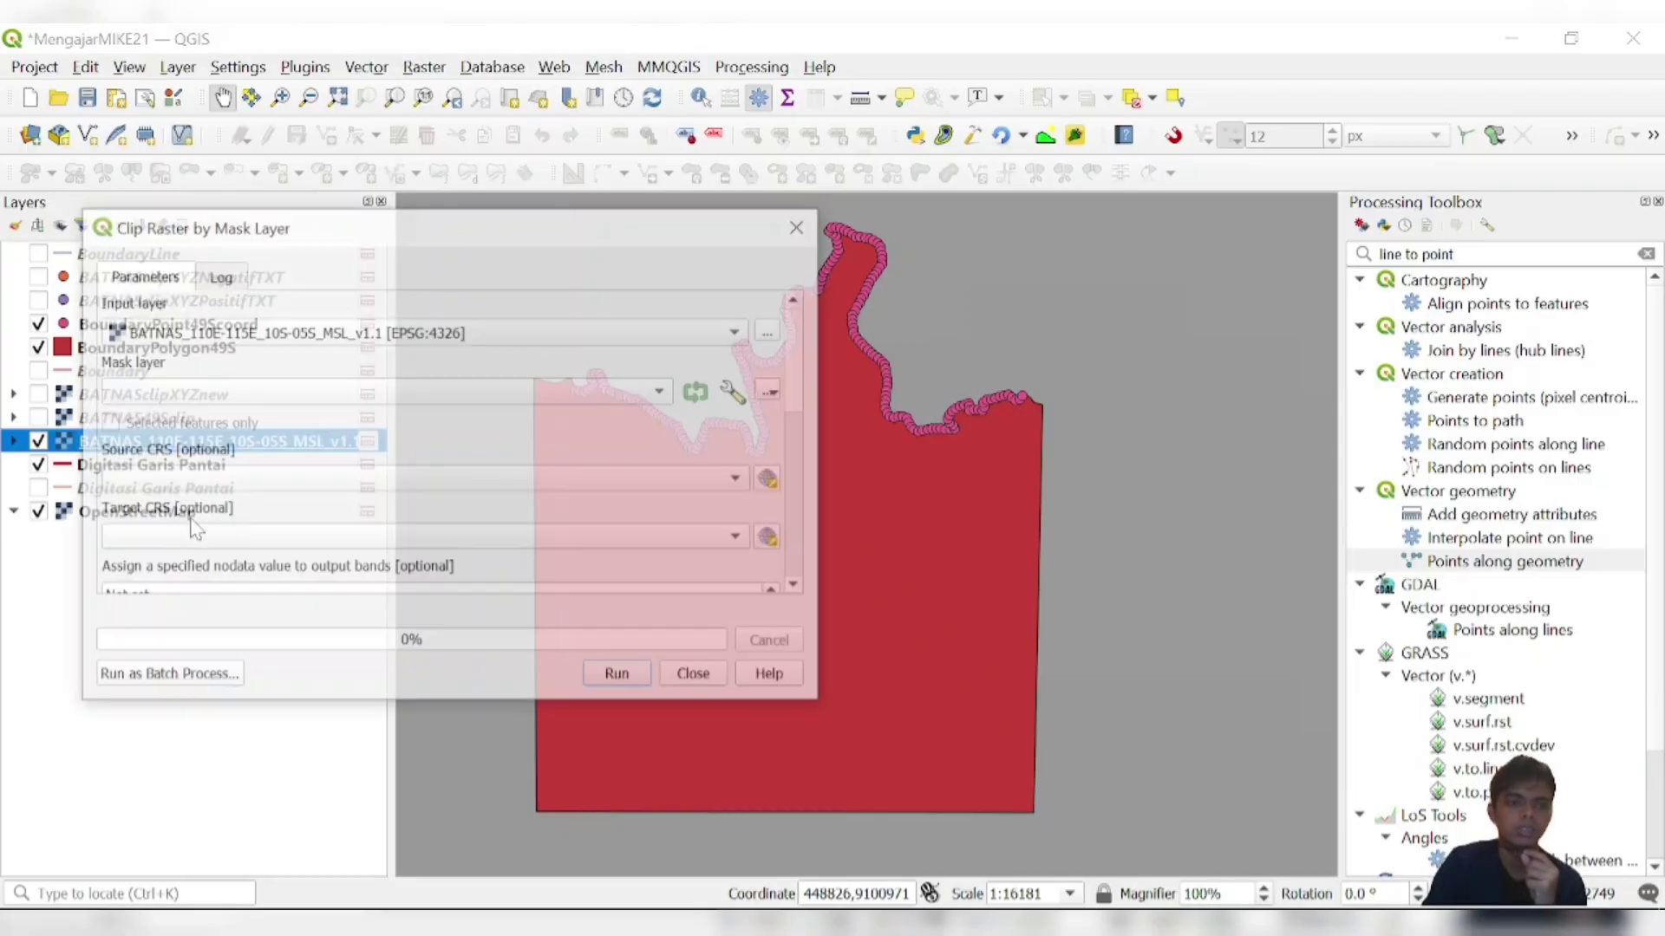
click(297, 397)
click(295, 397)
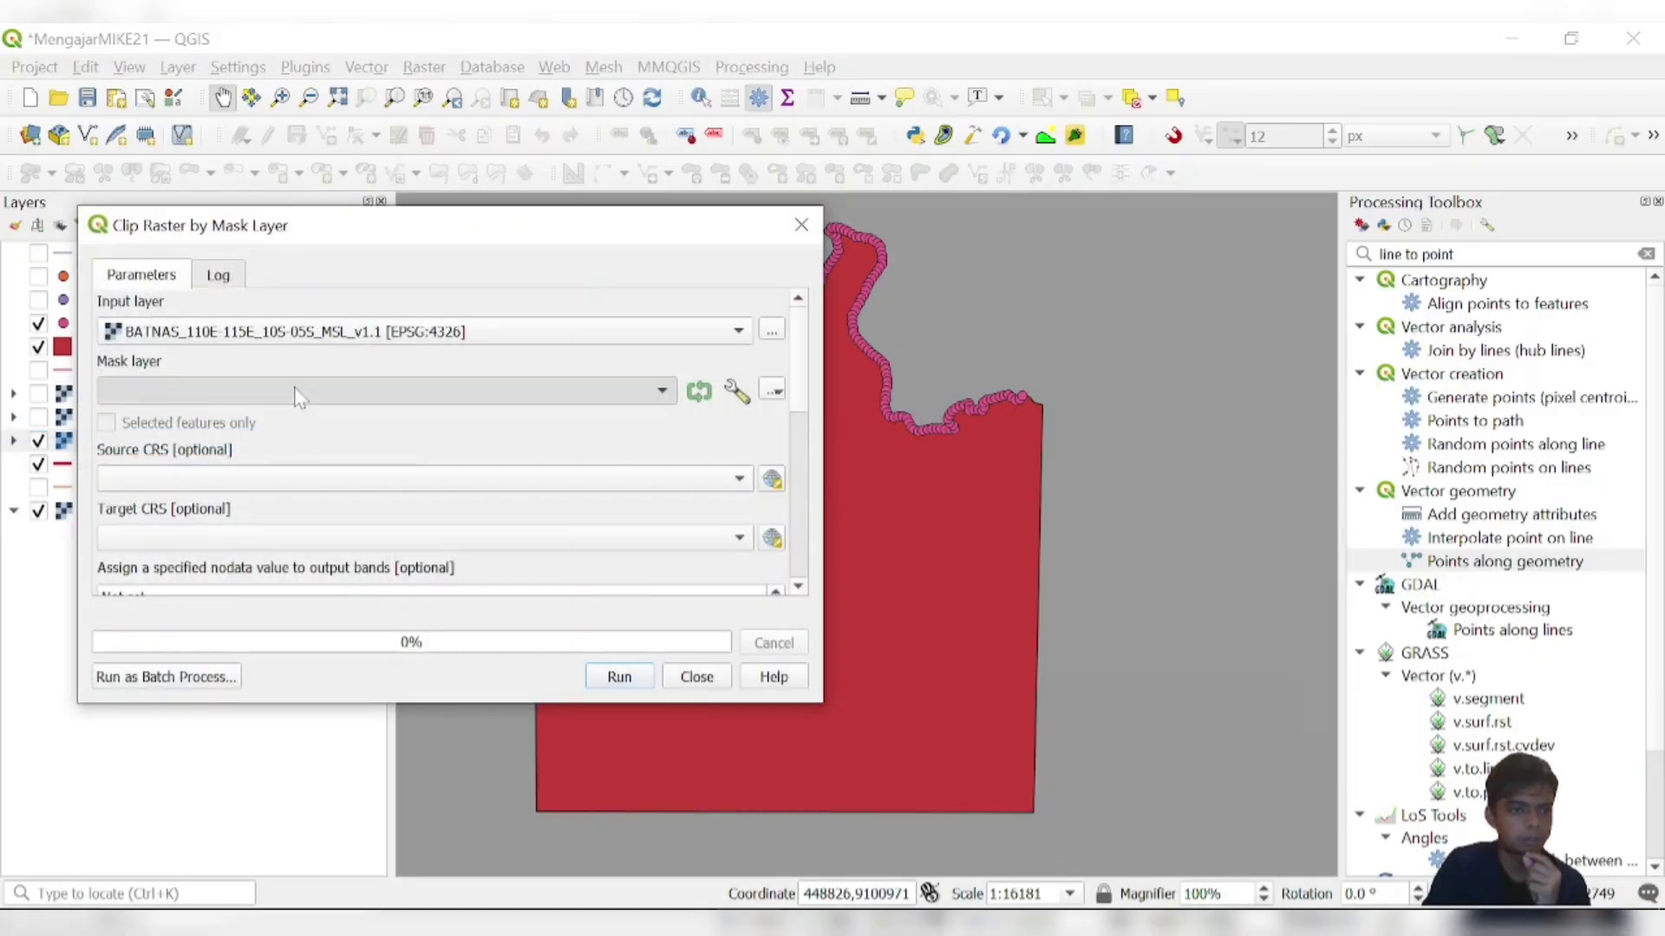
drag(268, 229, 492, 232)
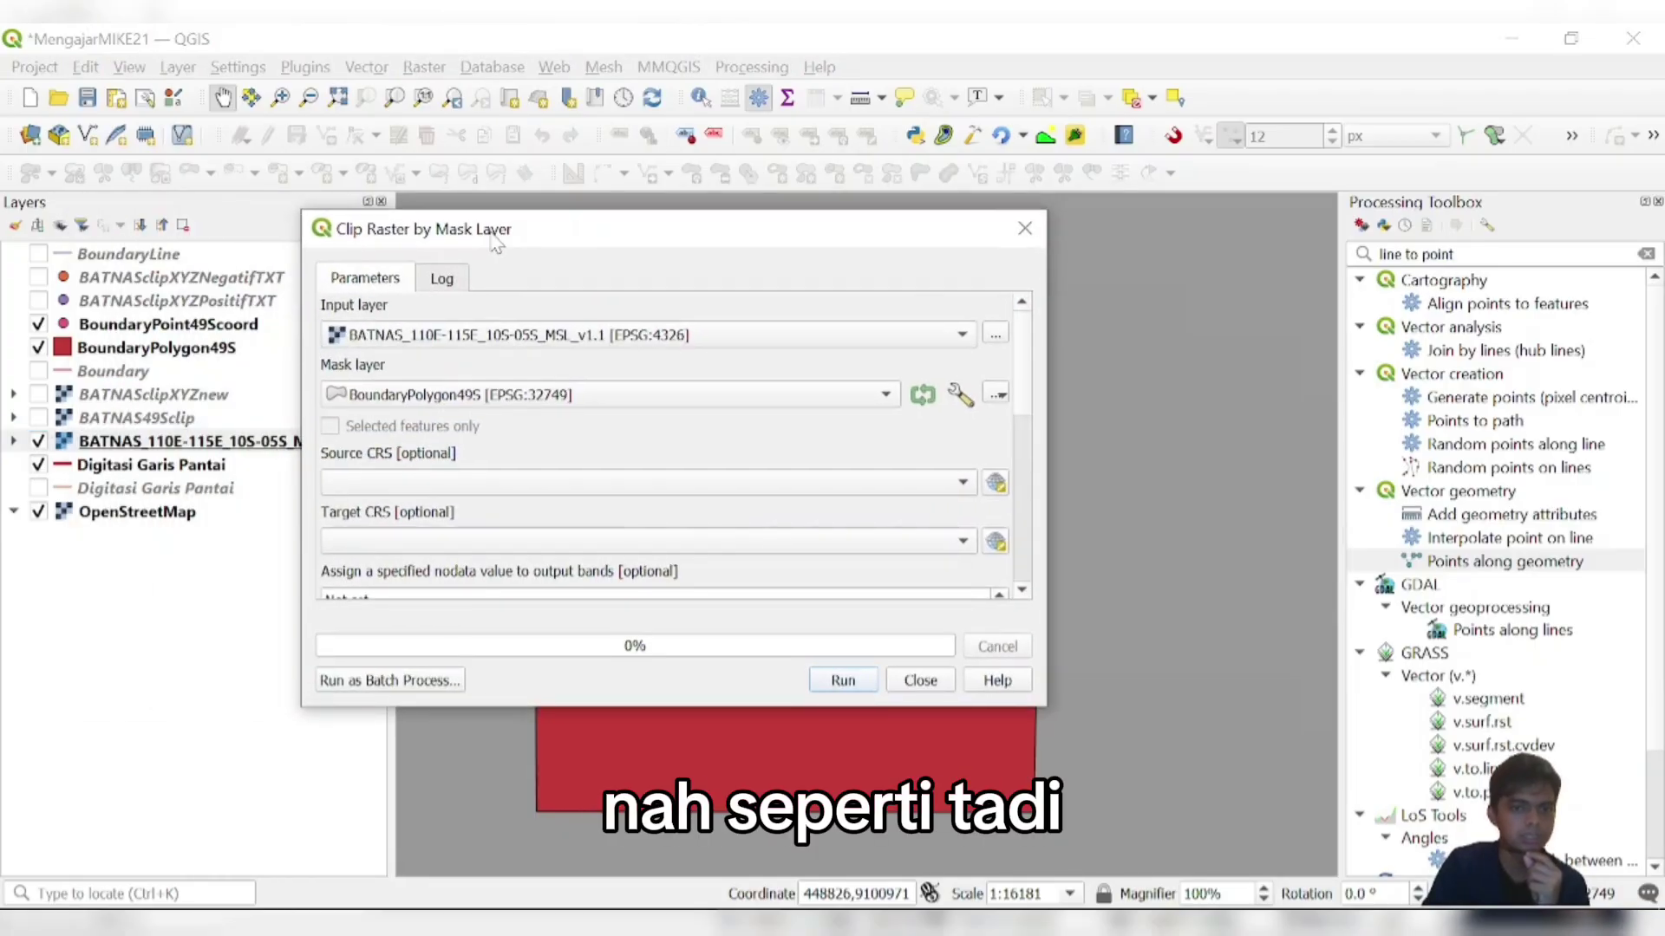
click(555, 338)
click(483, 336)
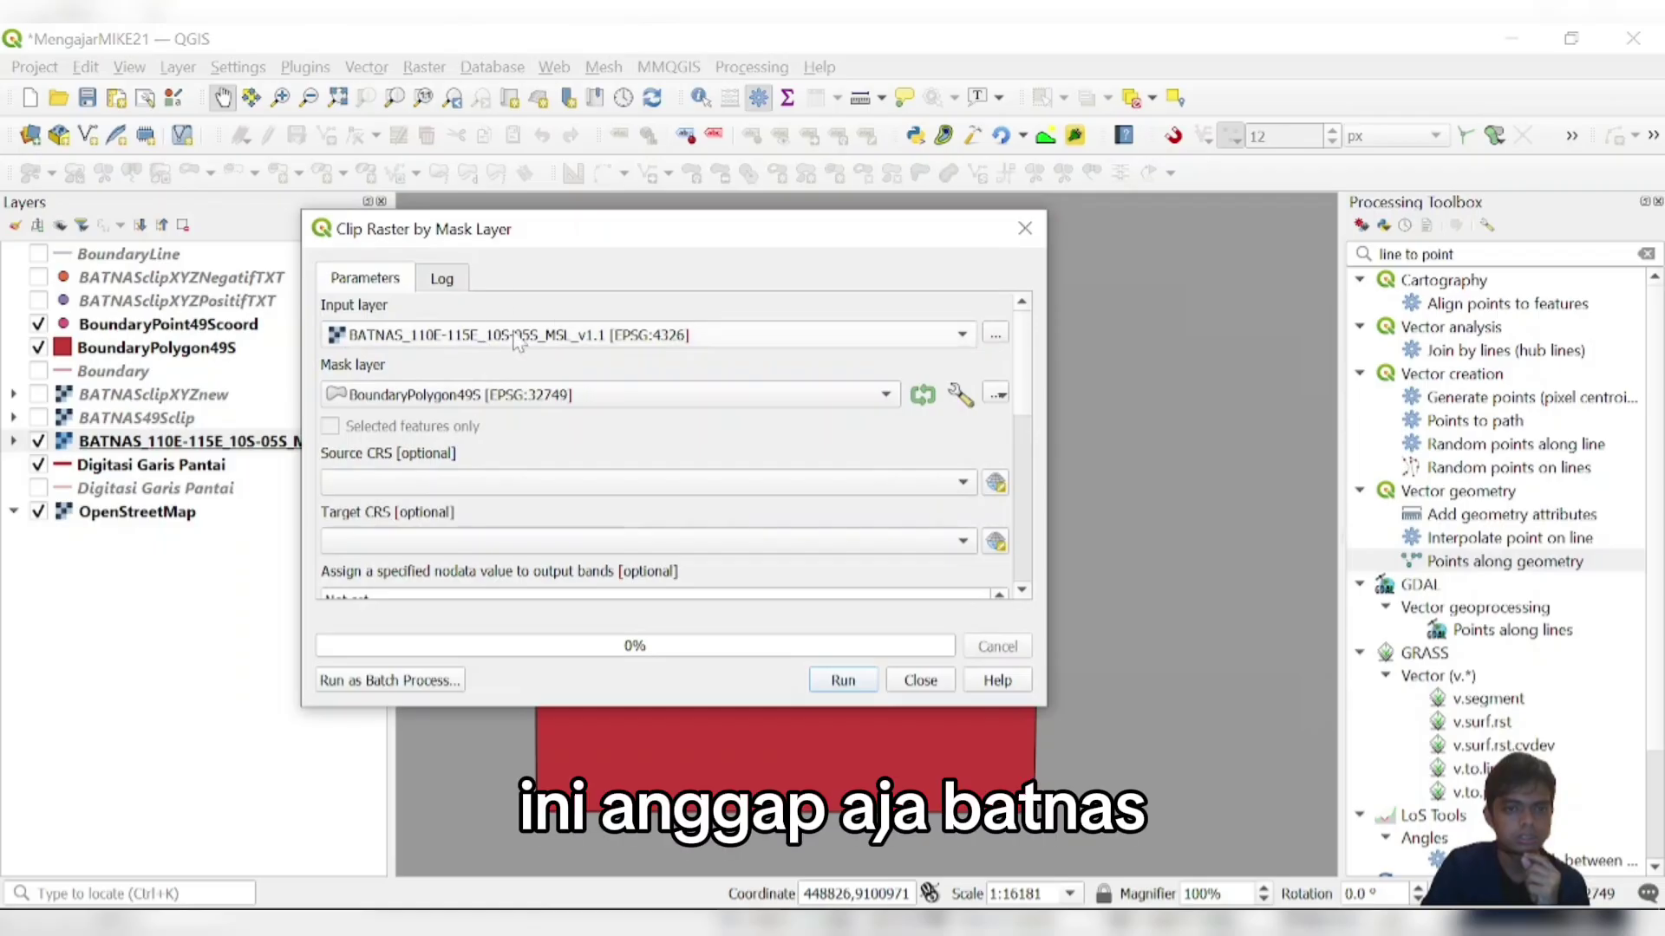
click(483, 338)
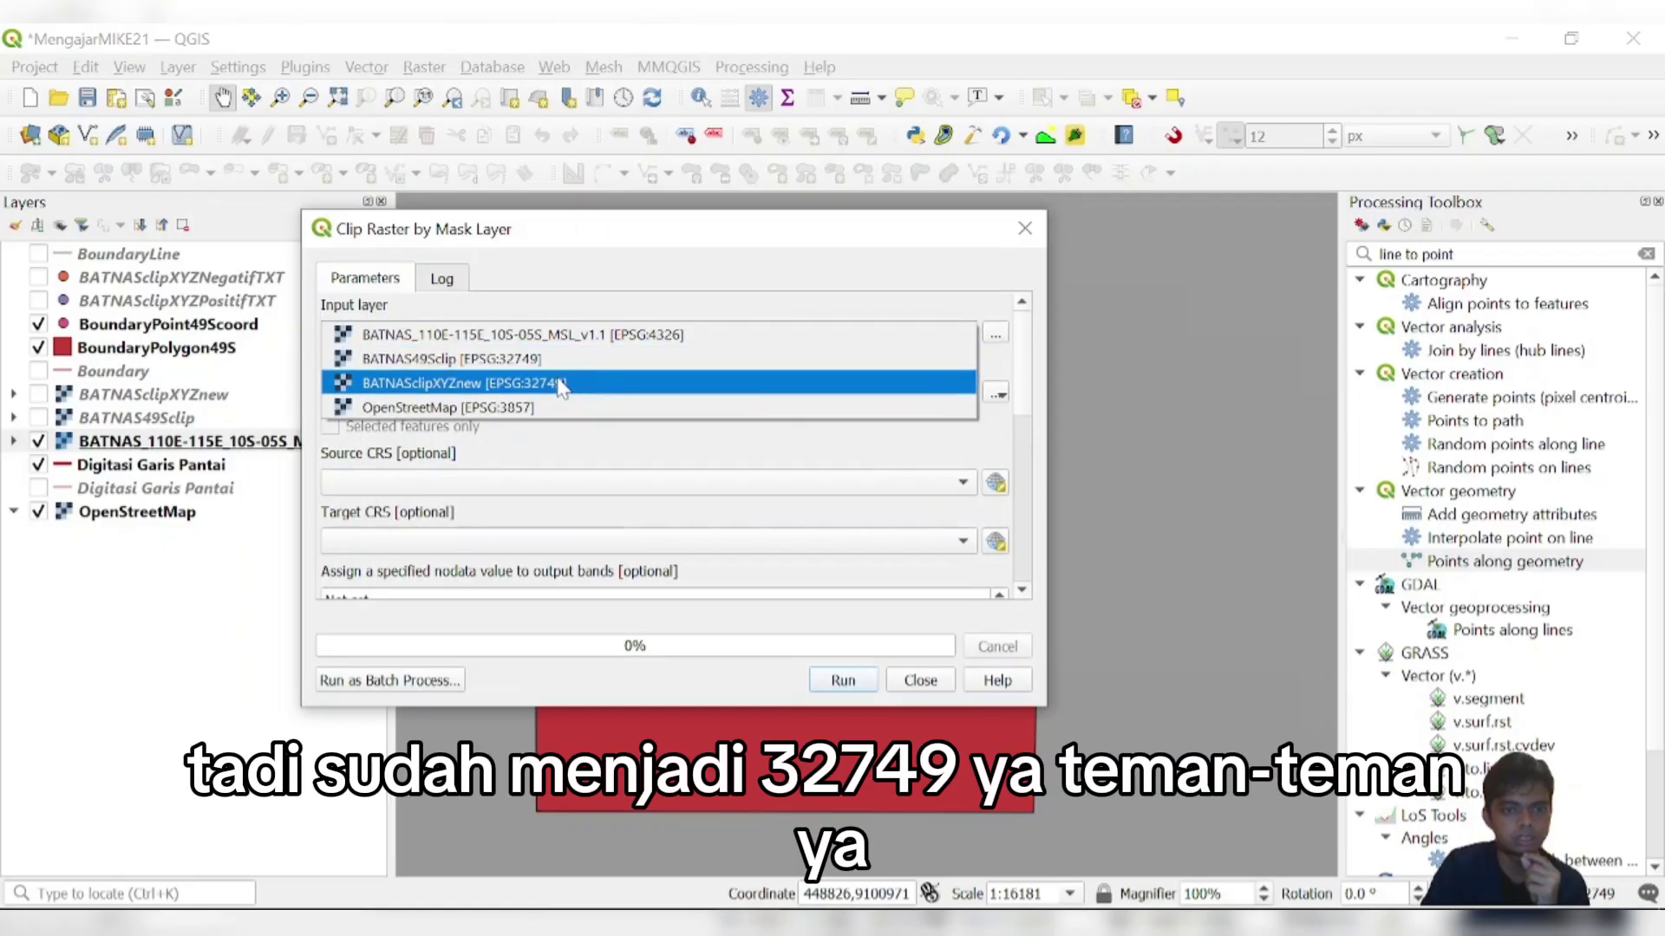
click(616, 340)
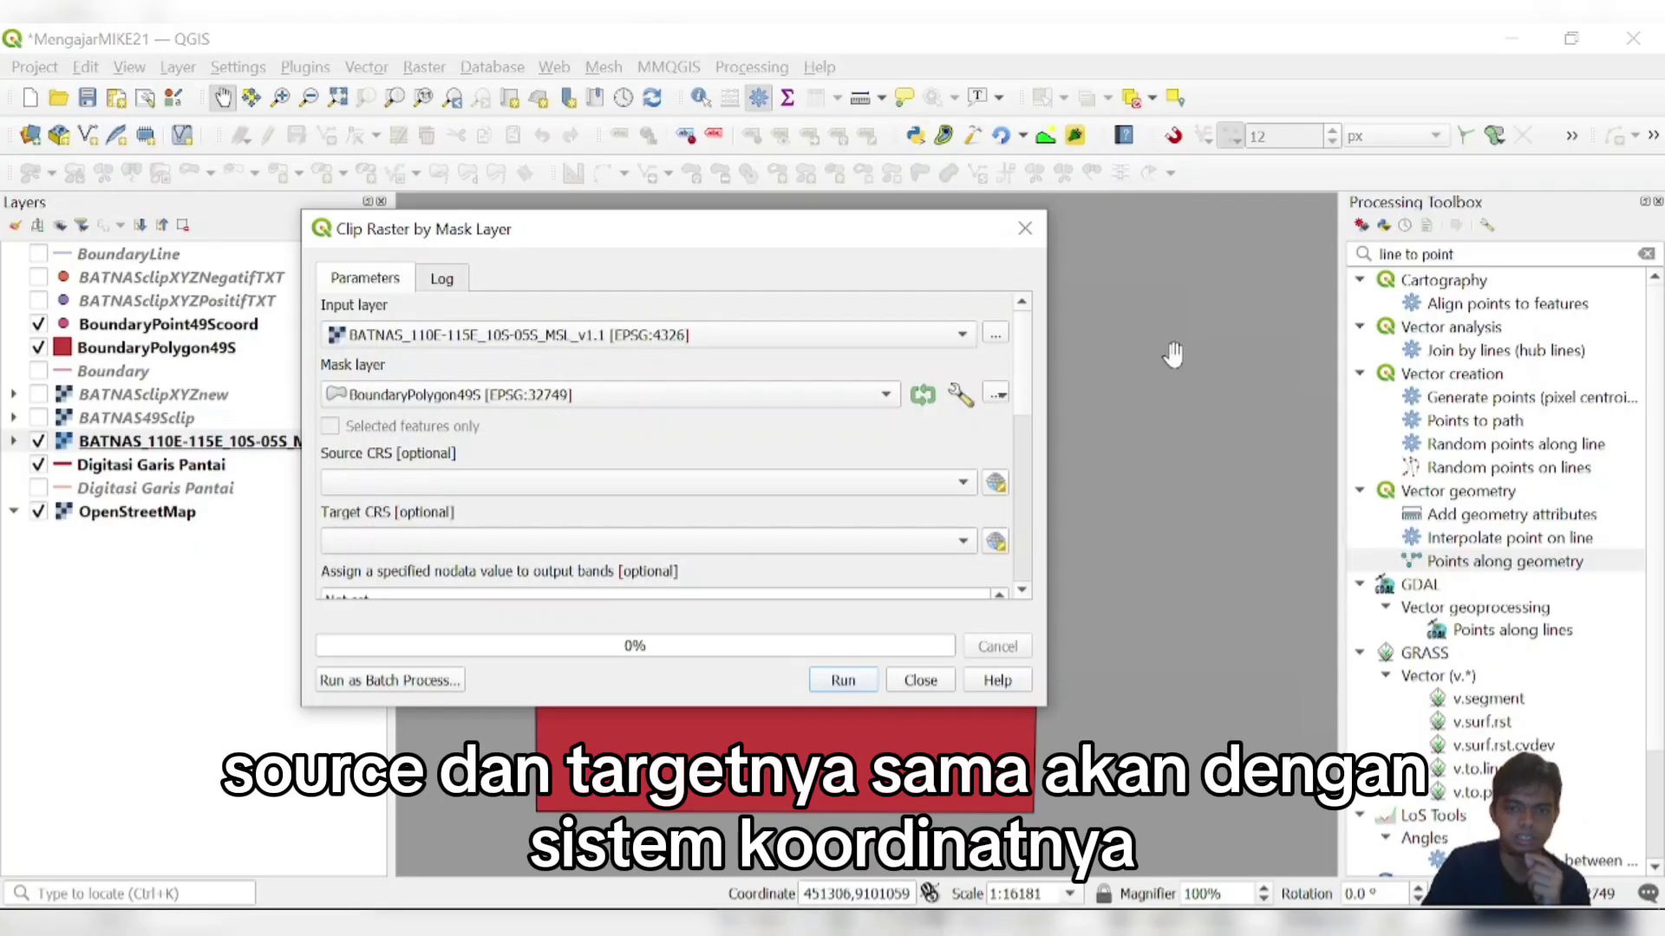
- Choose XYZ as the file type for the clipped raster output, cancel the save and leave the clip tool without running it
drag(1027, 371, 1047, 523)
click(997, 476)
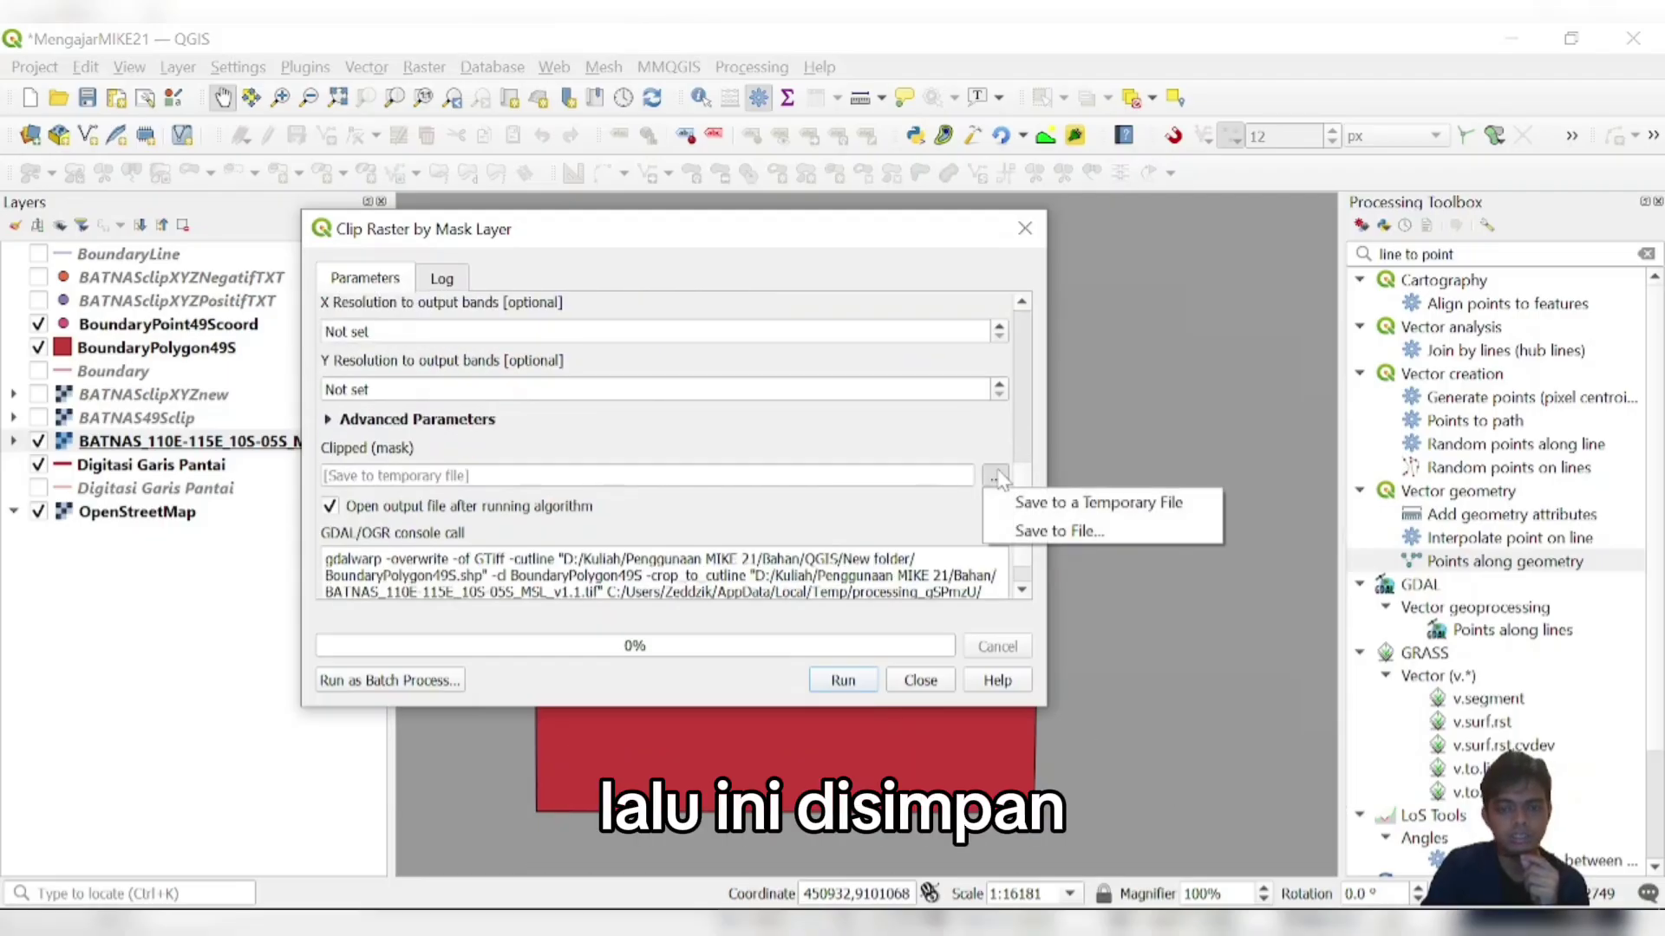
click(1023, 533)
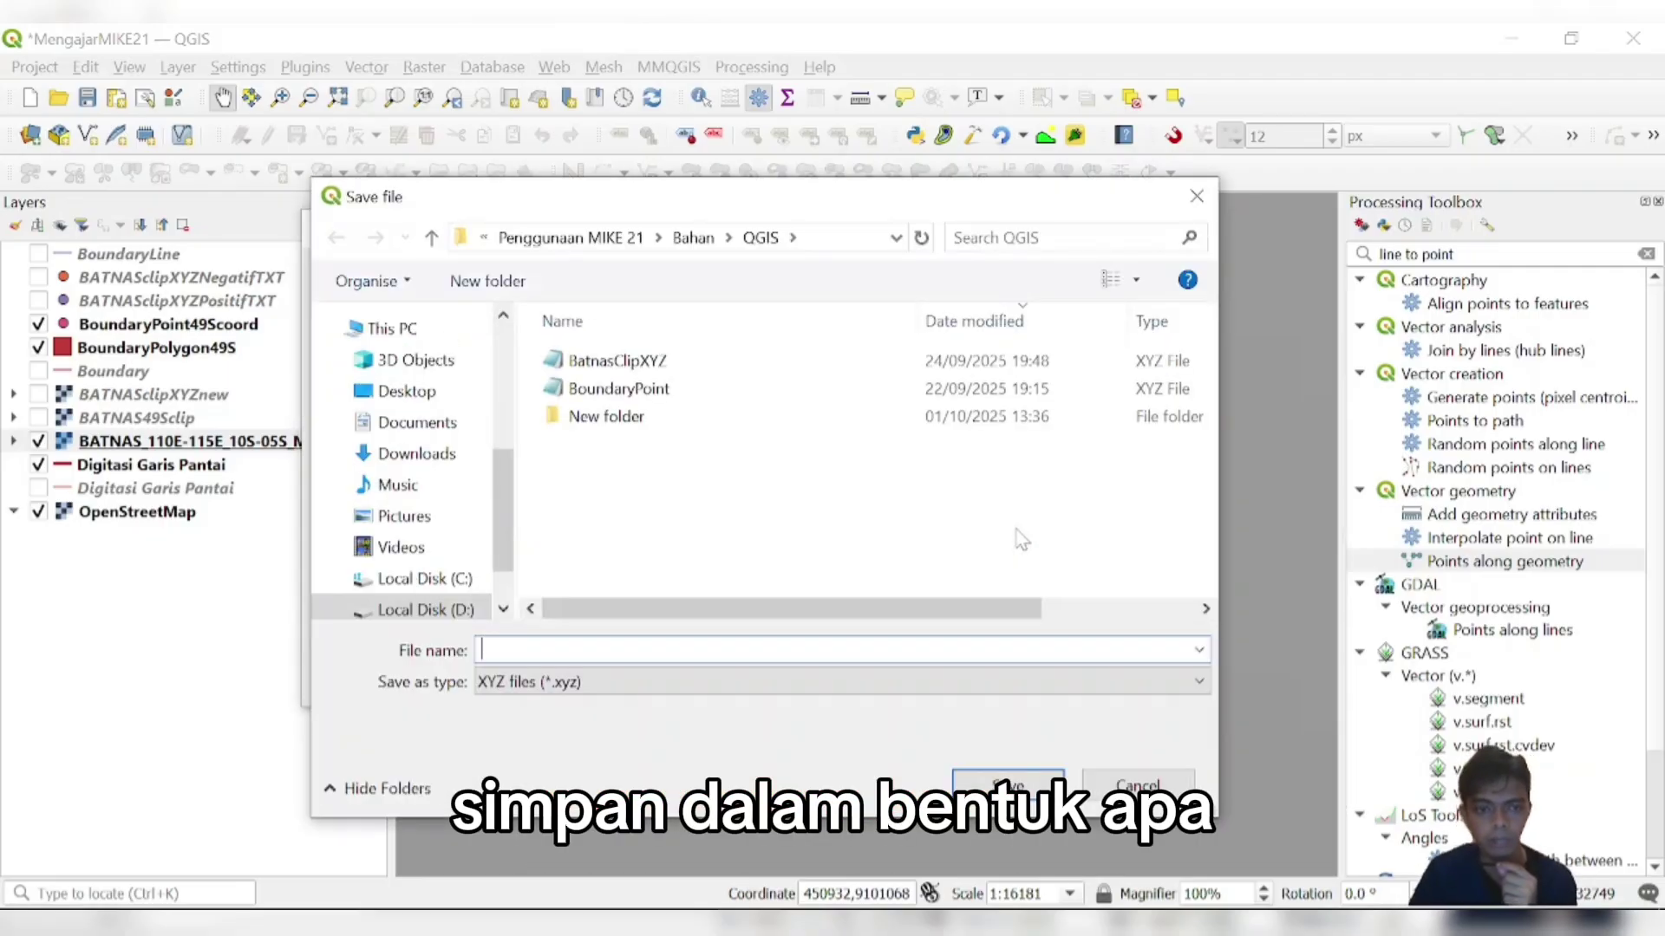
click(719, 691)
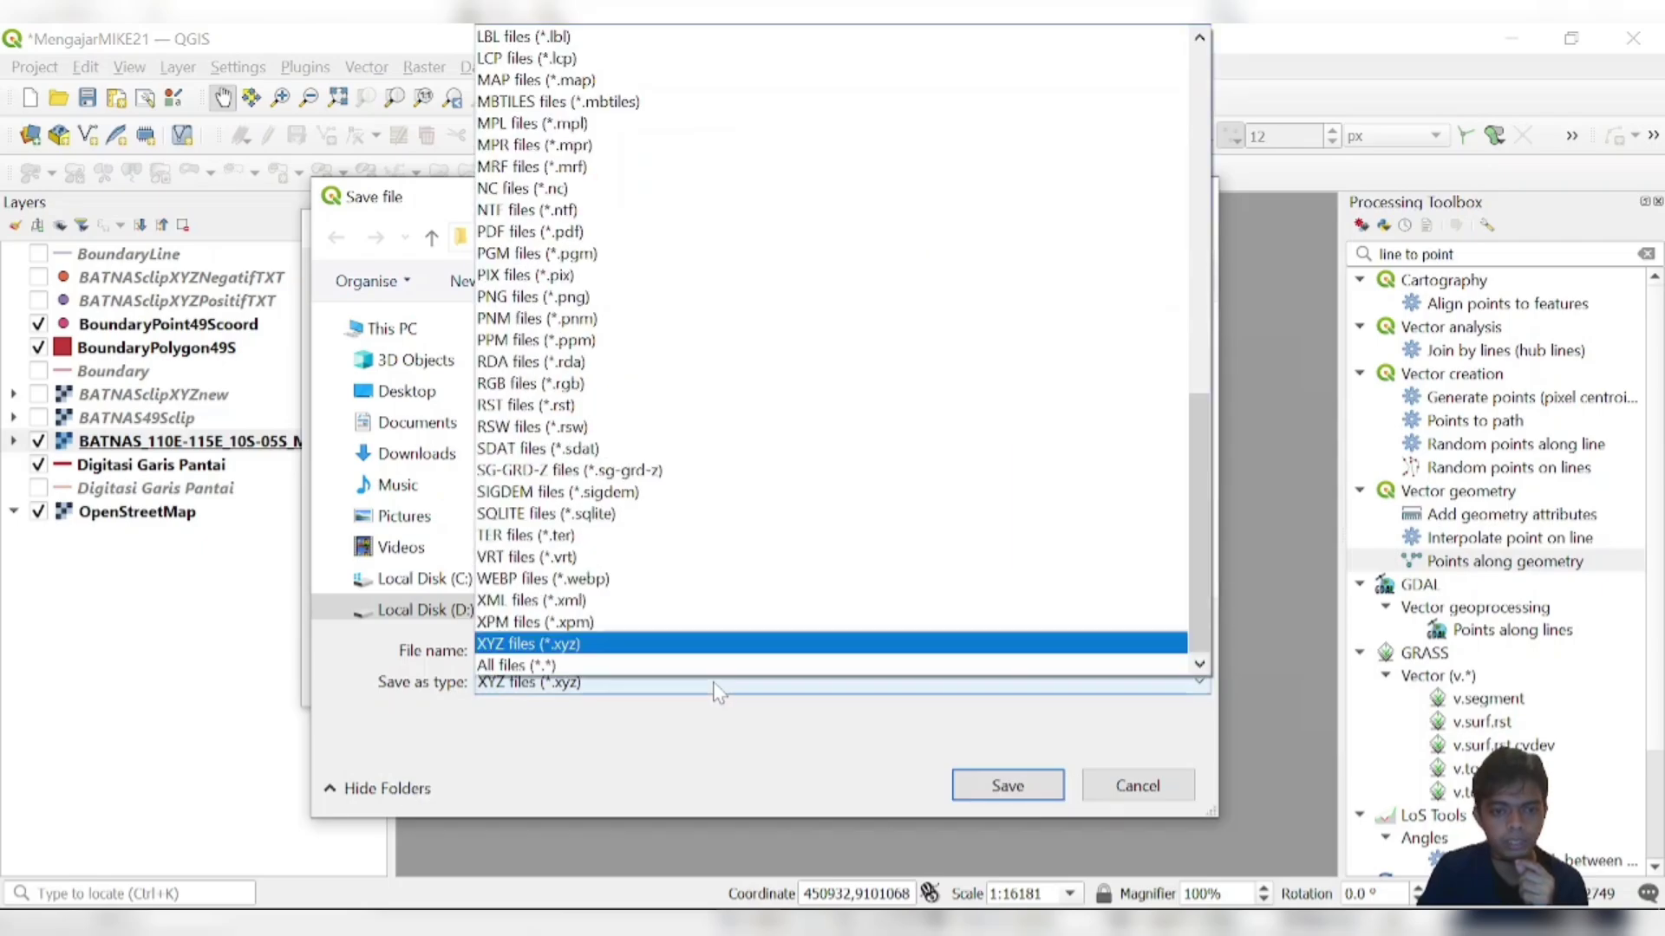
scroll(619, 156, up, 2)
scroll(619, 157, up, 2)
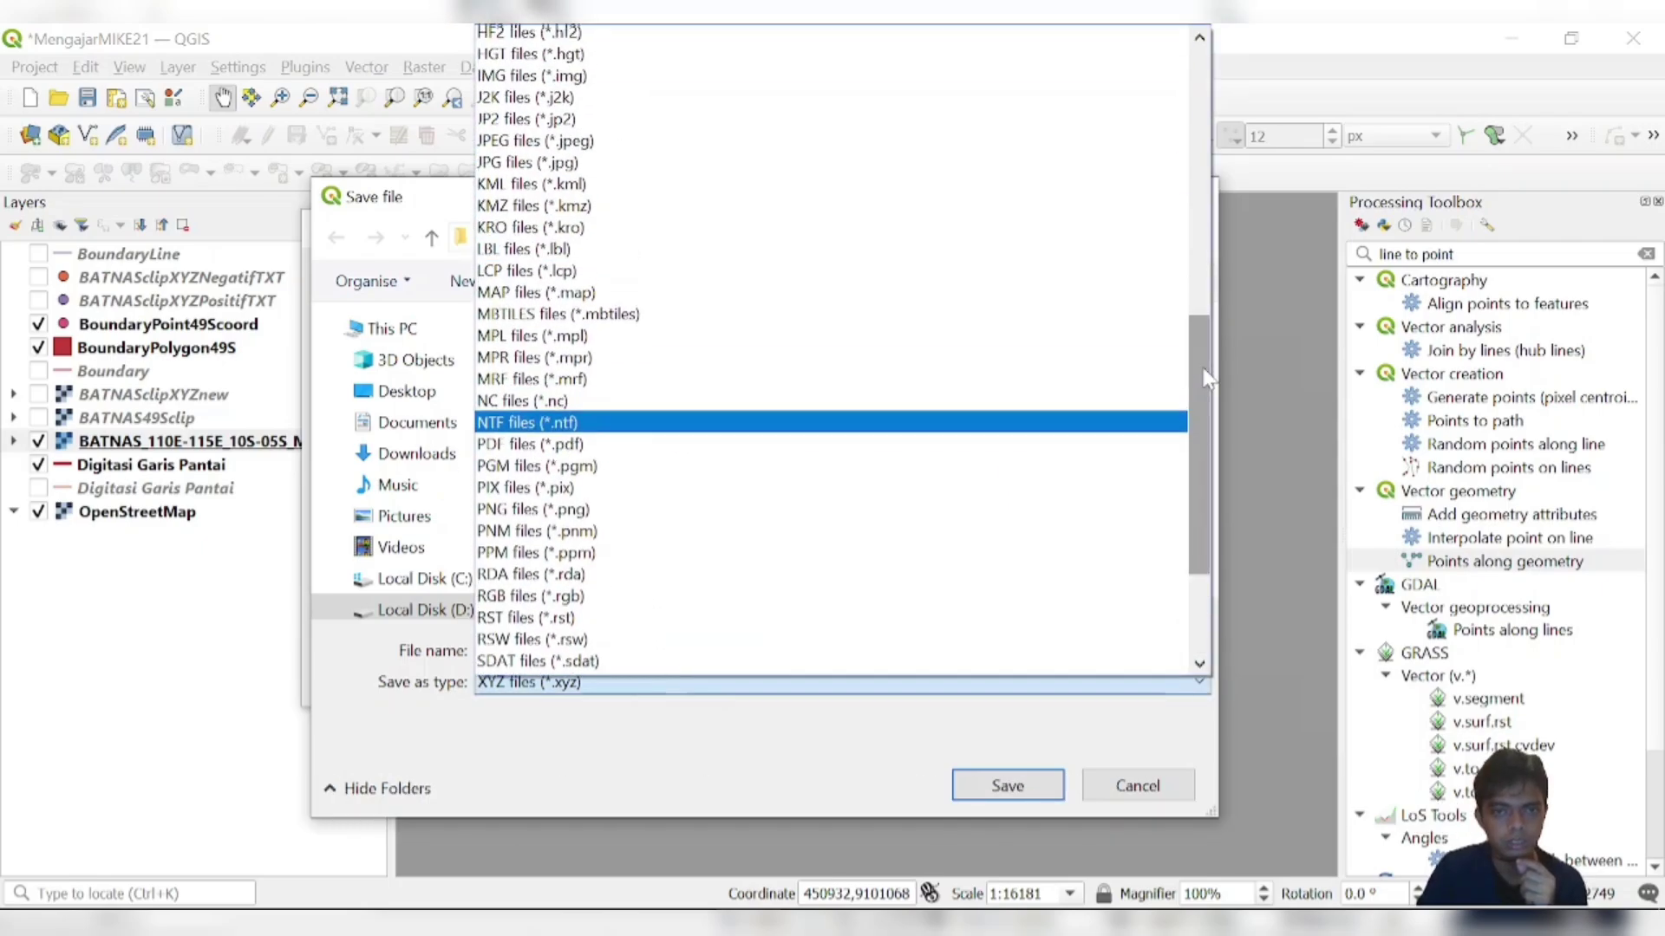
scroll(501, 47, up, 10)
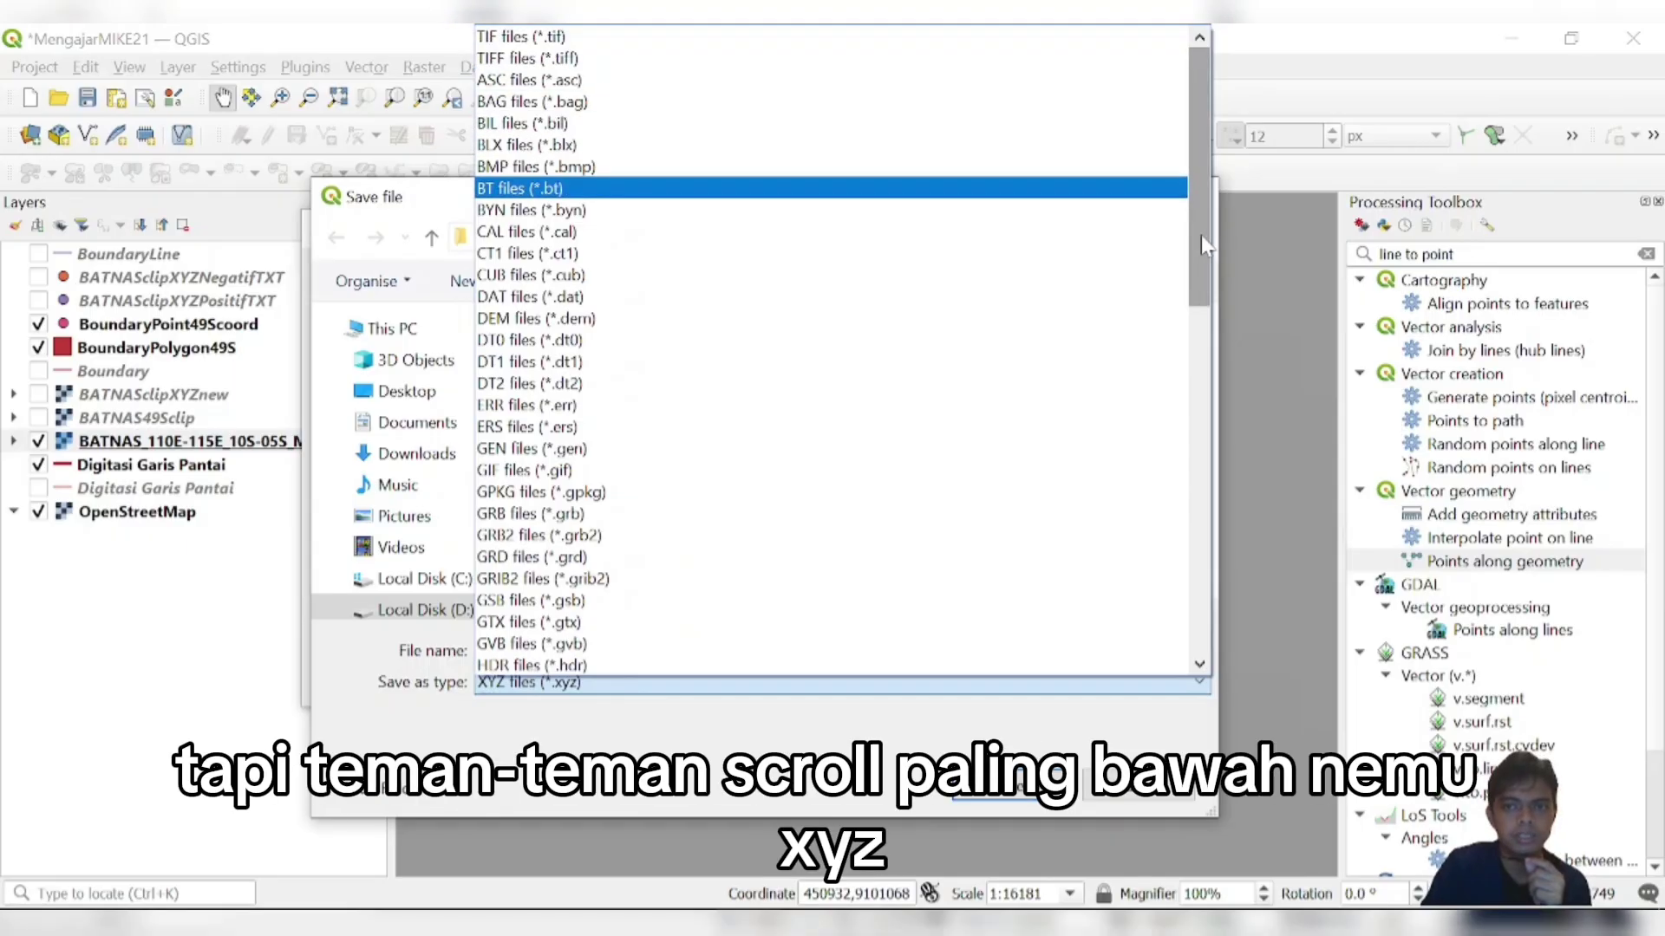
drag(1200, 236, 1242, 679)
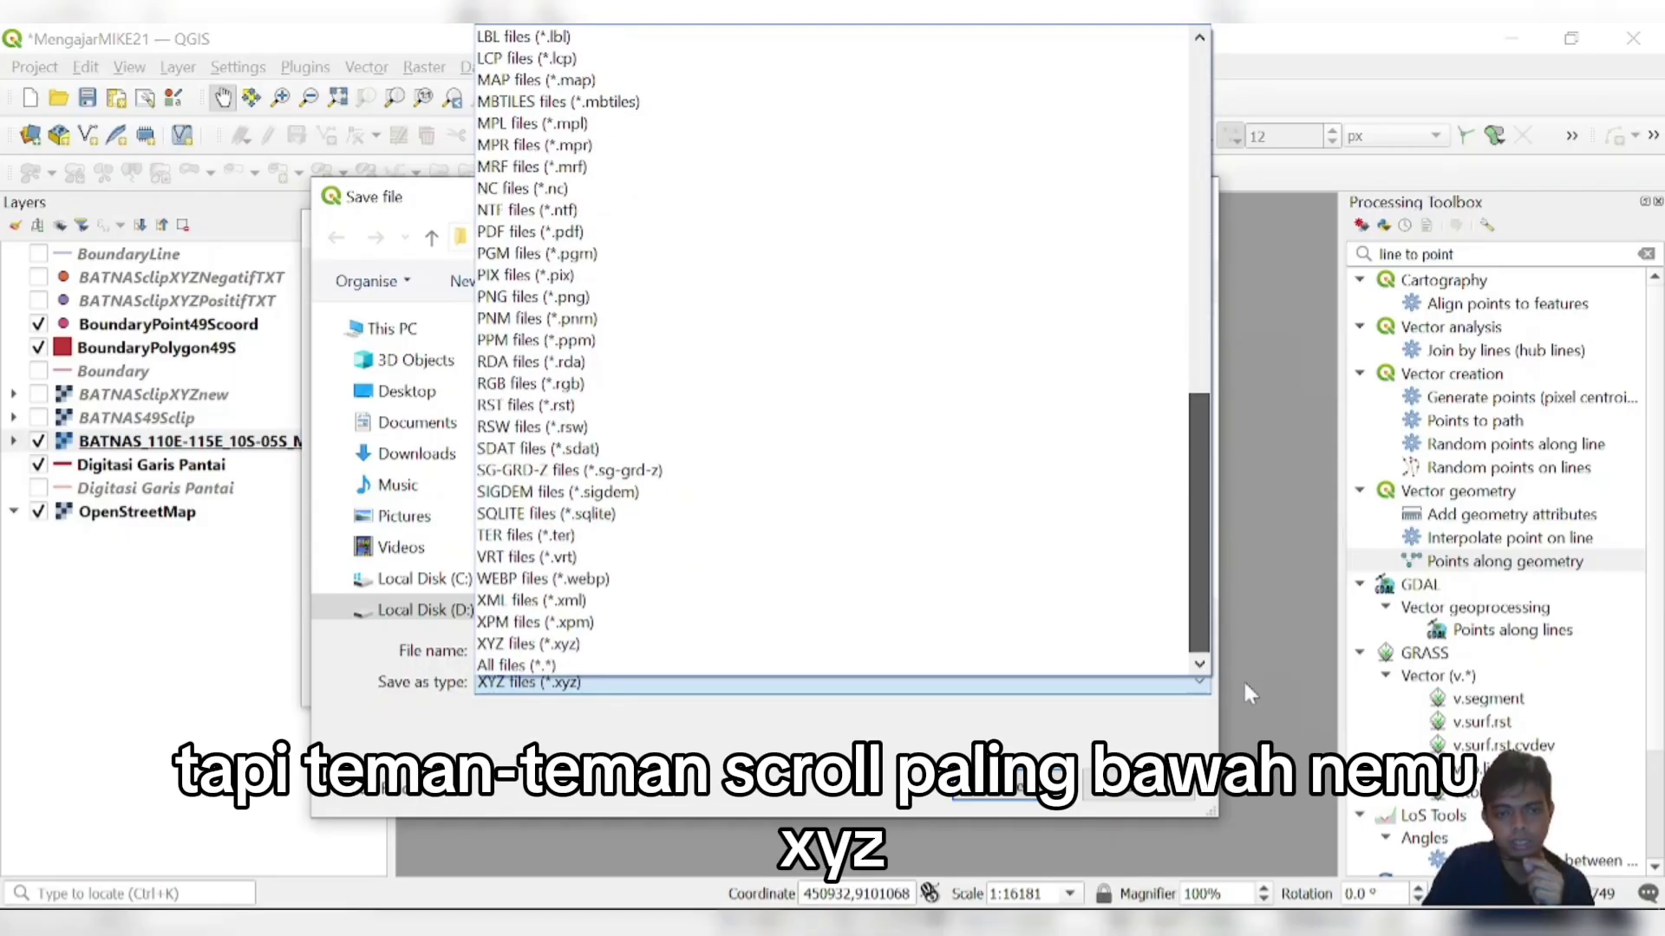
click(542, 643)
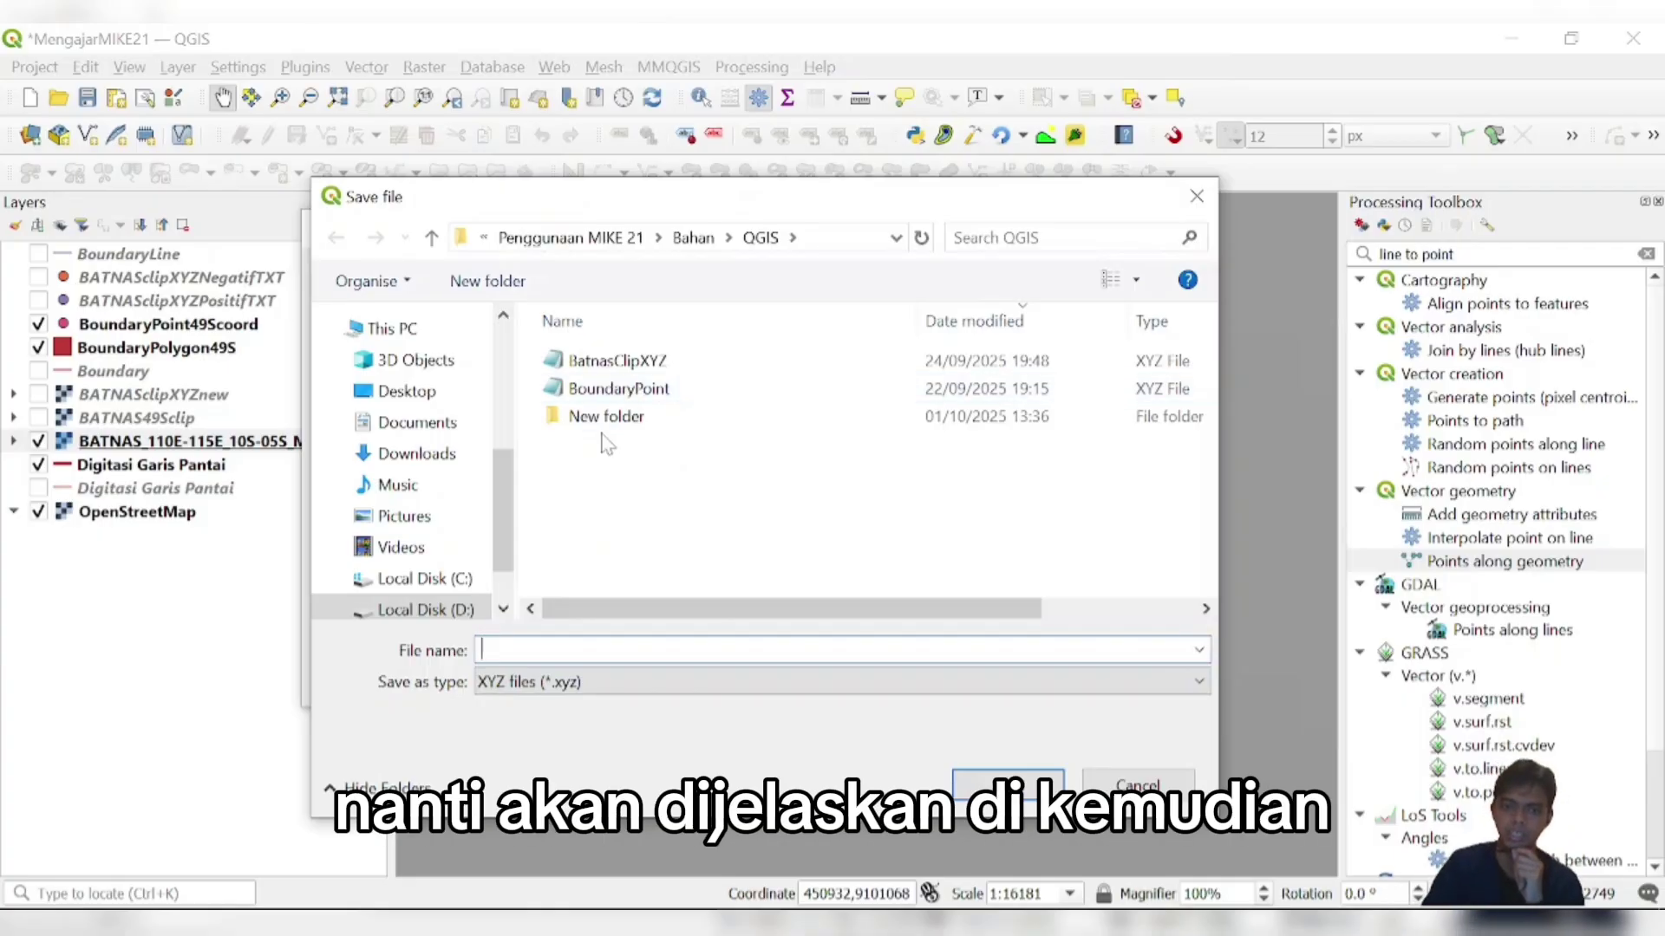
click(1141, 785)
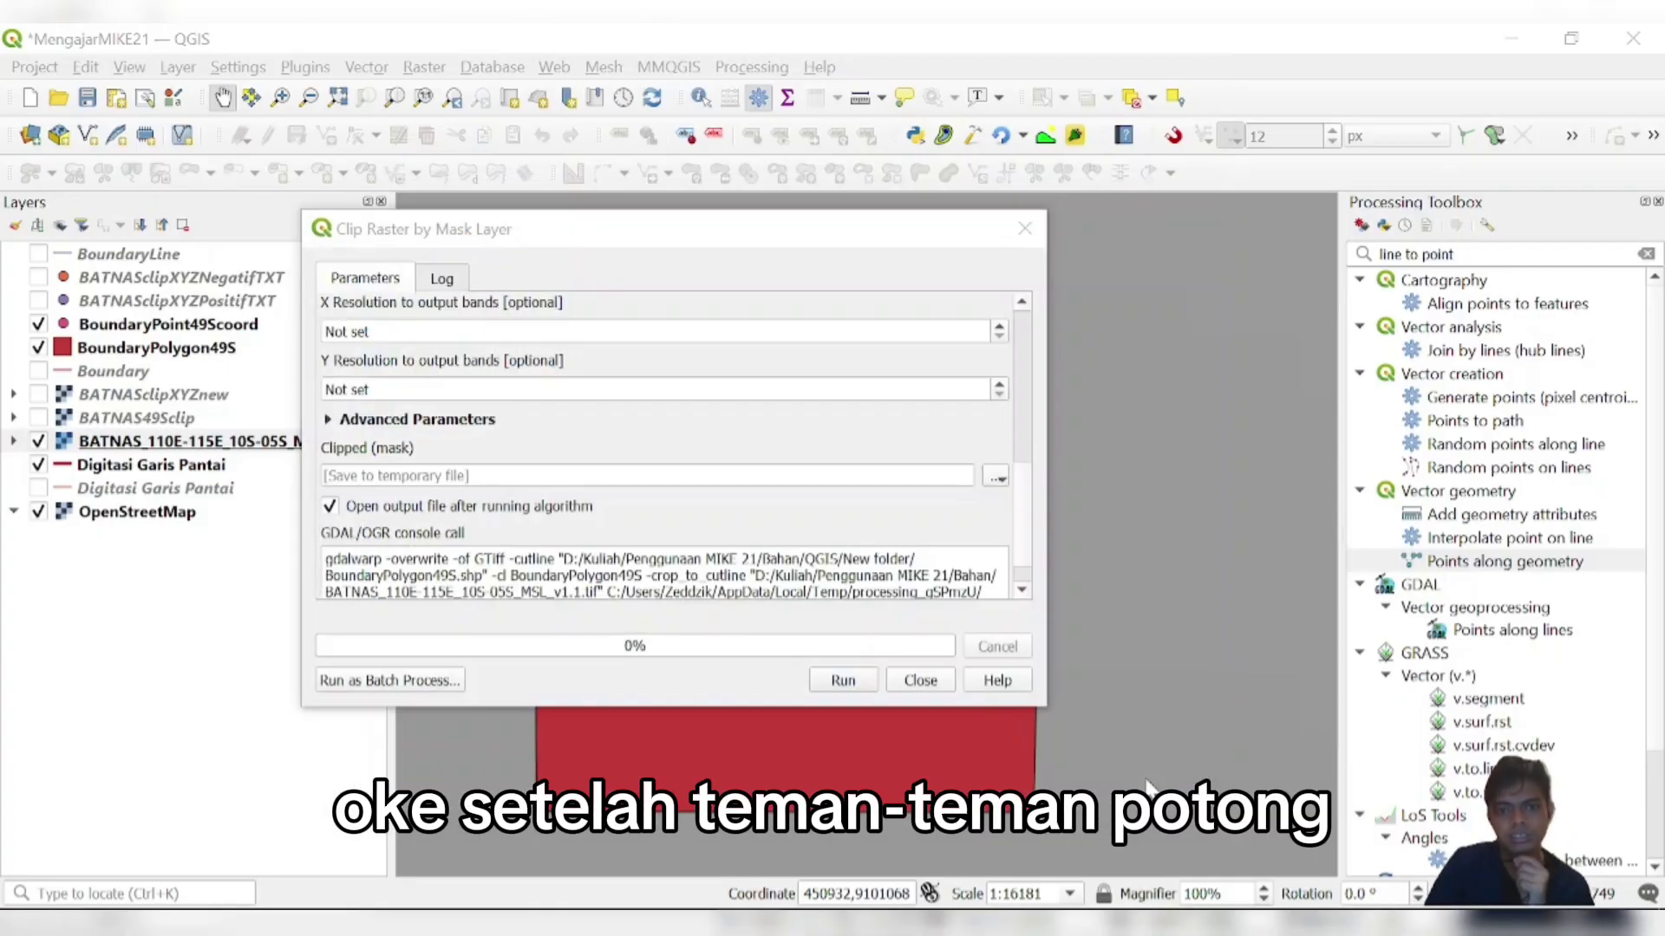
click(921, 682)
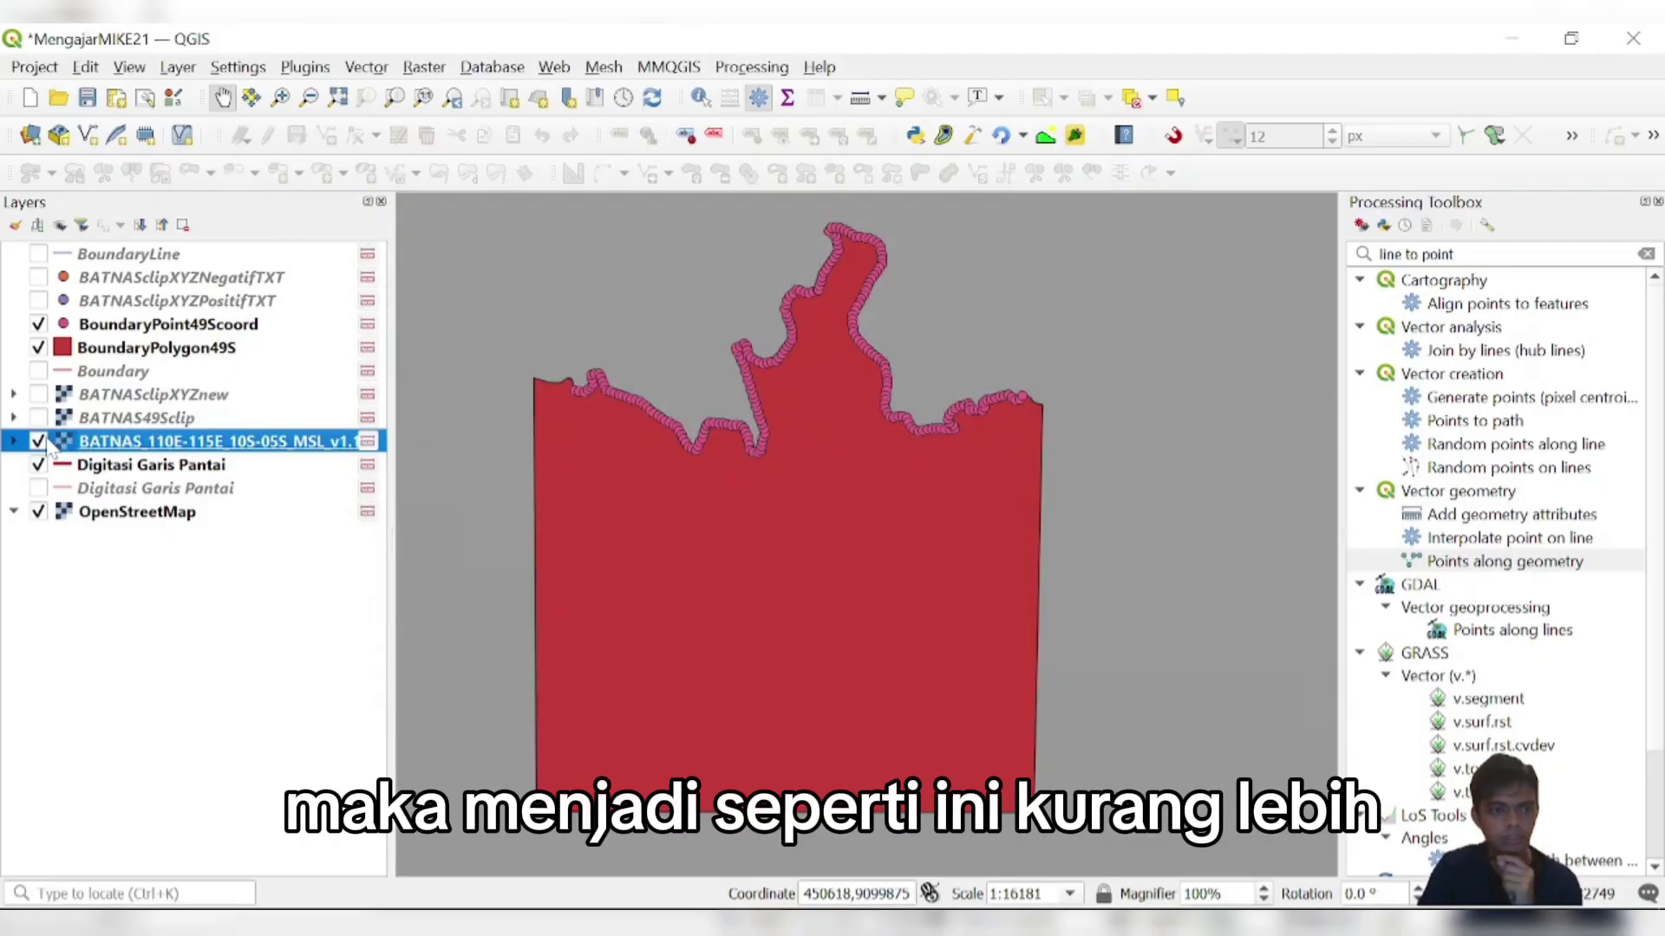
- Replace the original BATNAS raster, BoundaryPolygon49S and BoundaryPoint49Scoord on the map with the BATNAS49Sclip and BATNASclipXYZnew rasters
click(39, 441)
click(38, 418)
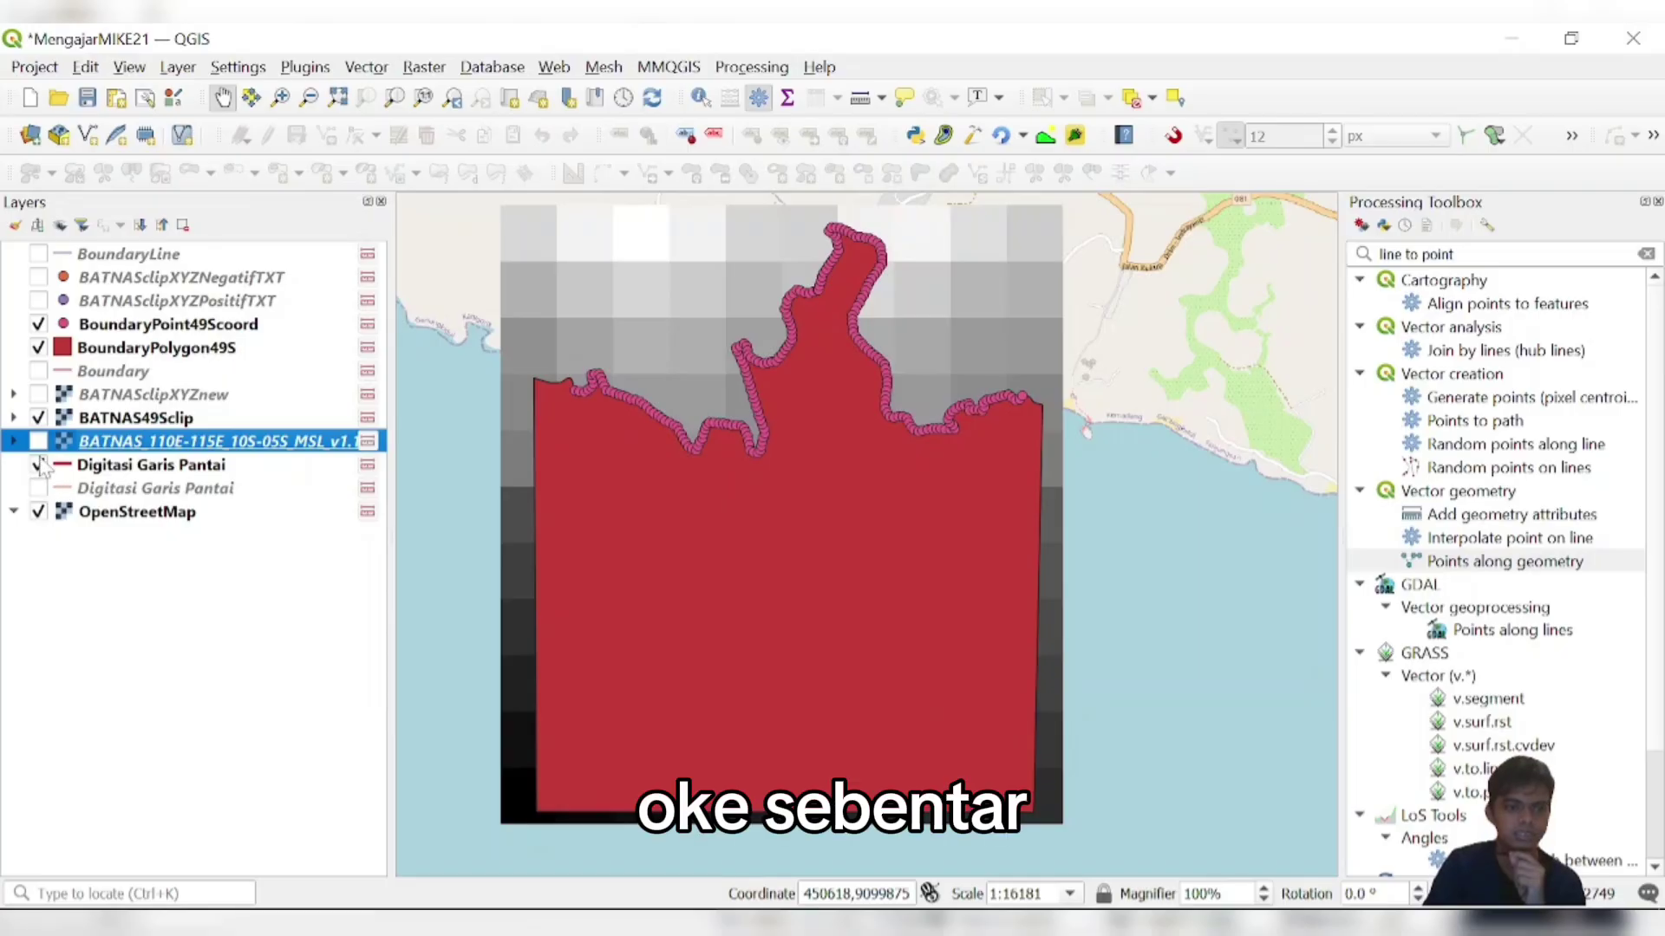
click(38, 348)
click(38, 324)
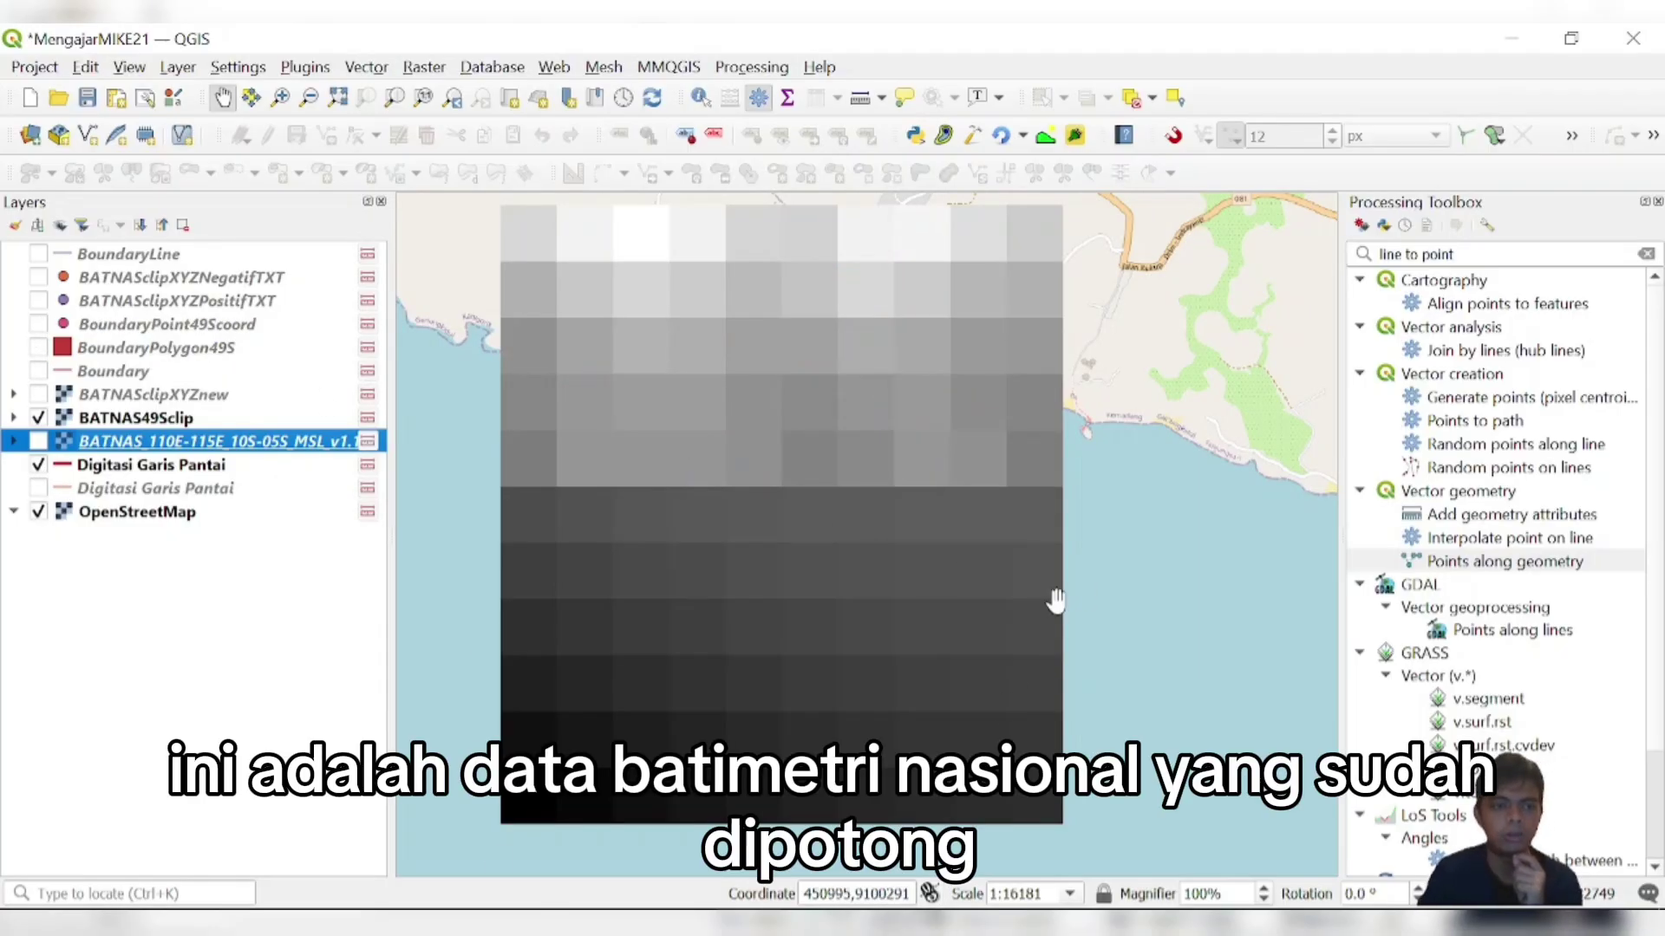
click(38, 394)
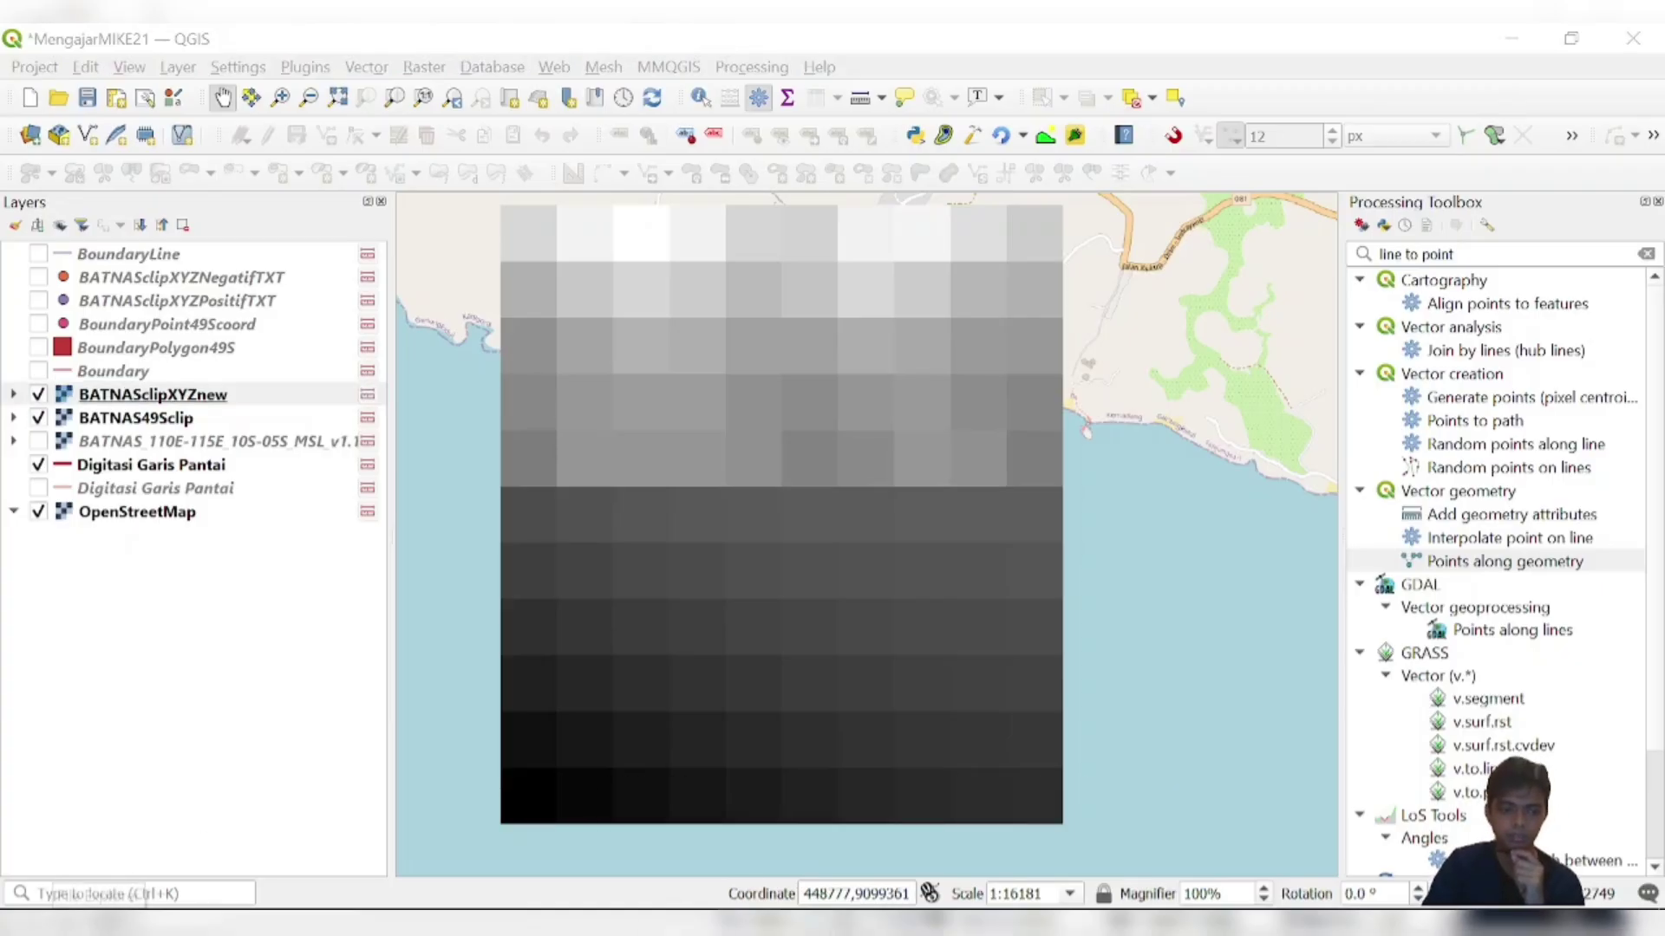
- Open the BATNASclipXYZ file from the QGIS New folder in Notepad and examine its X, Y and depth values
key(super+e)
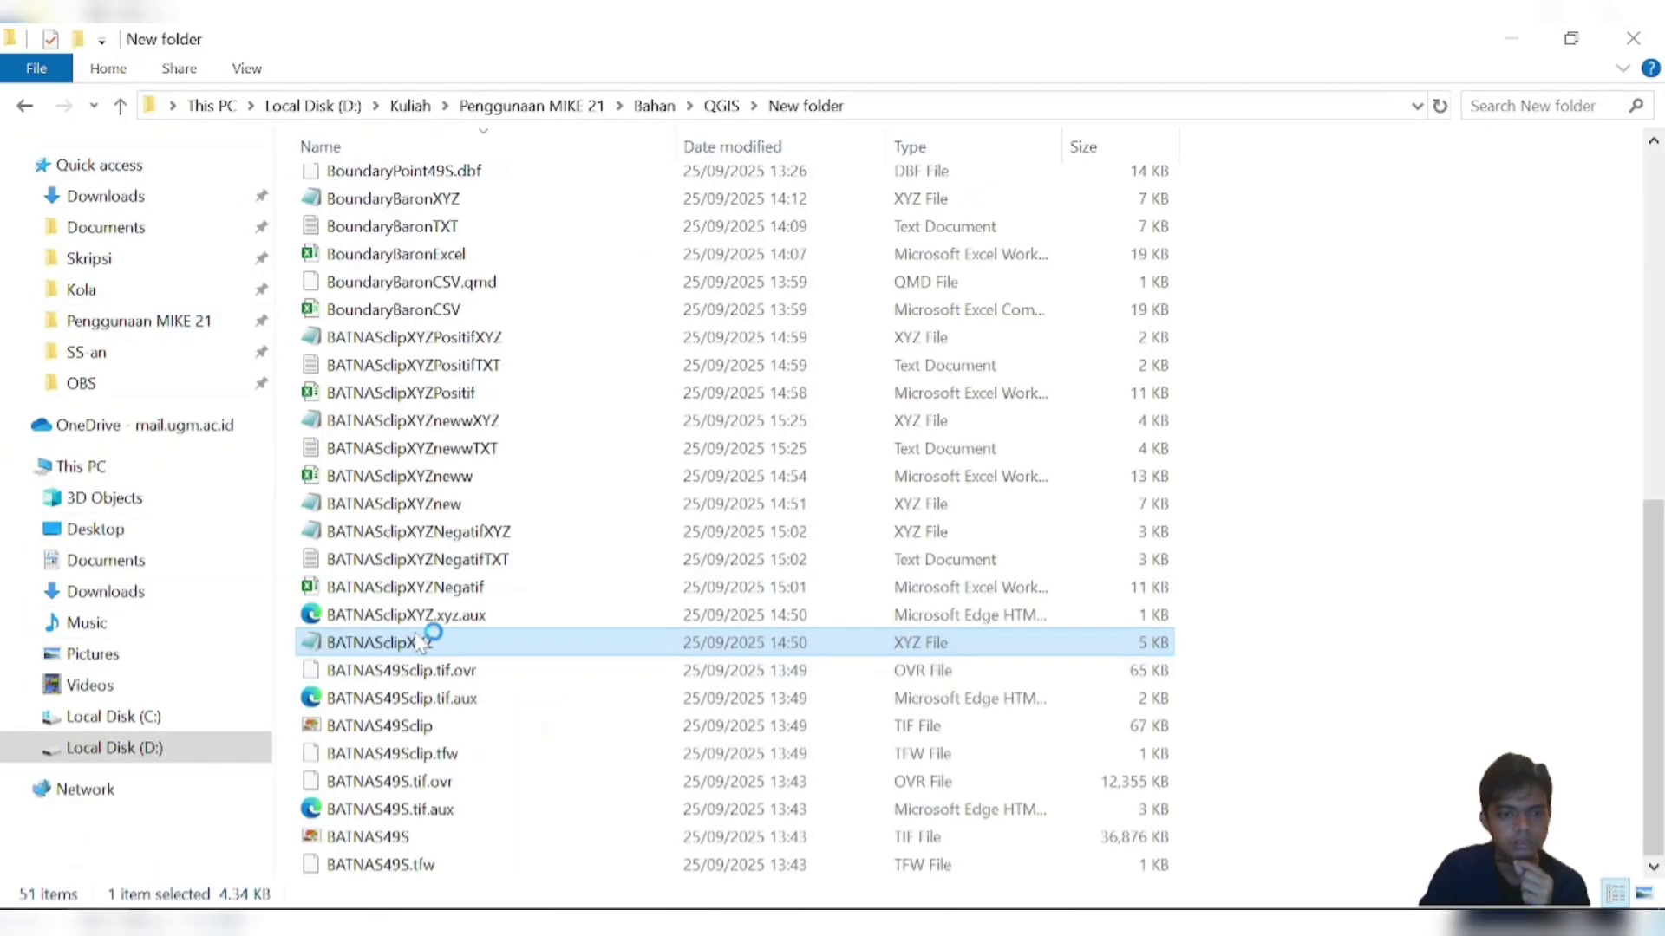
double_click(424, 643)
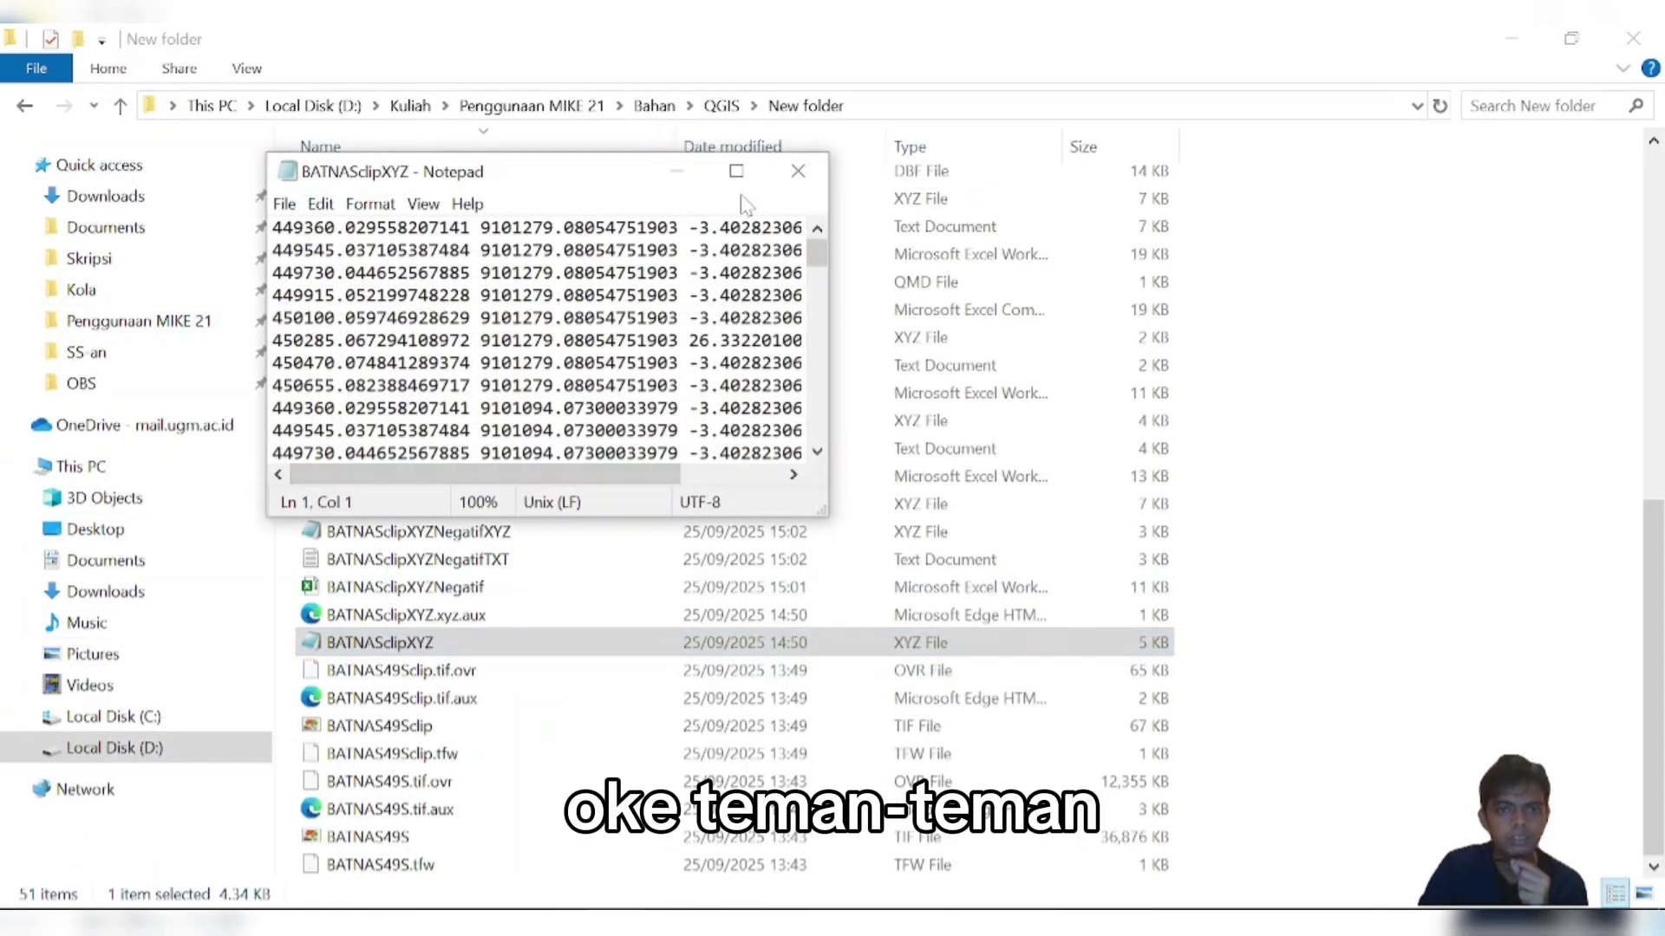
click(737, 172)
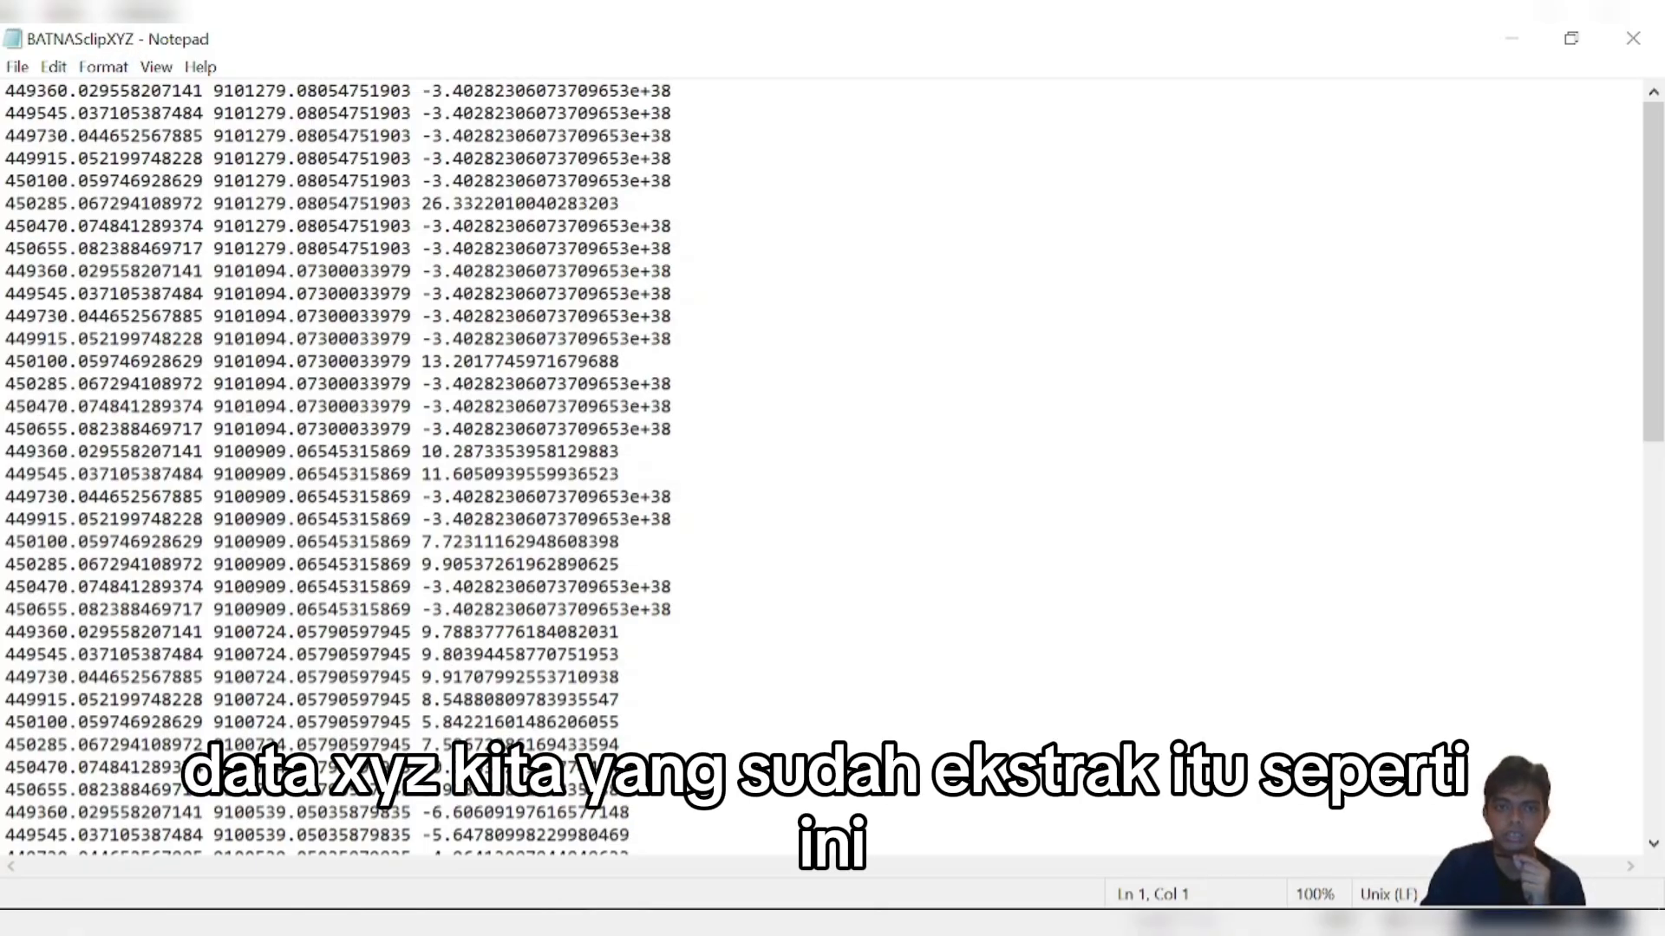
drag(7, 91, 673, 136)
click(26, 91)
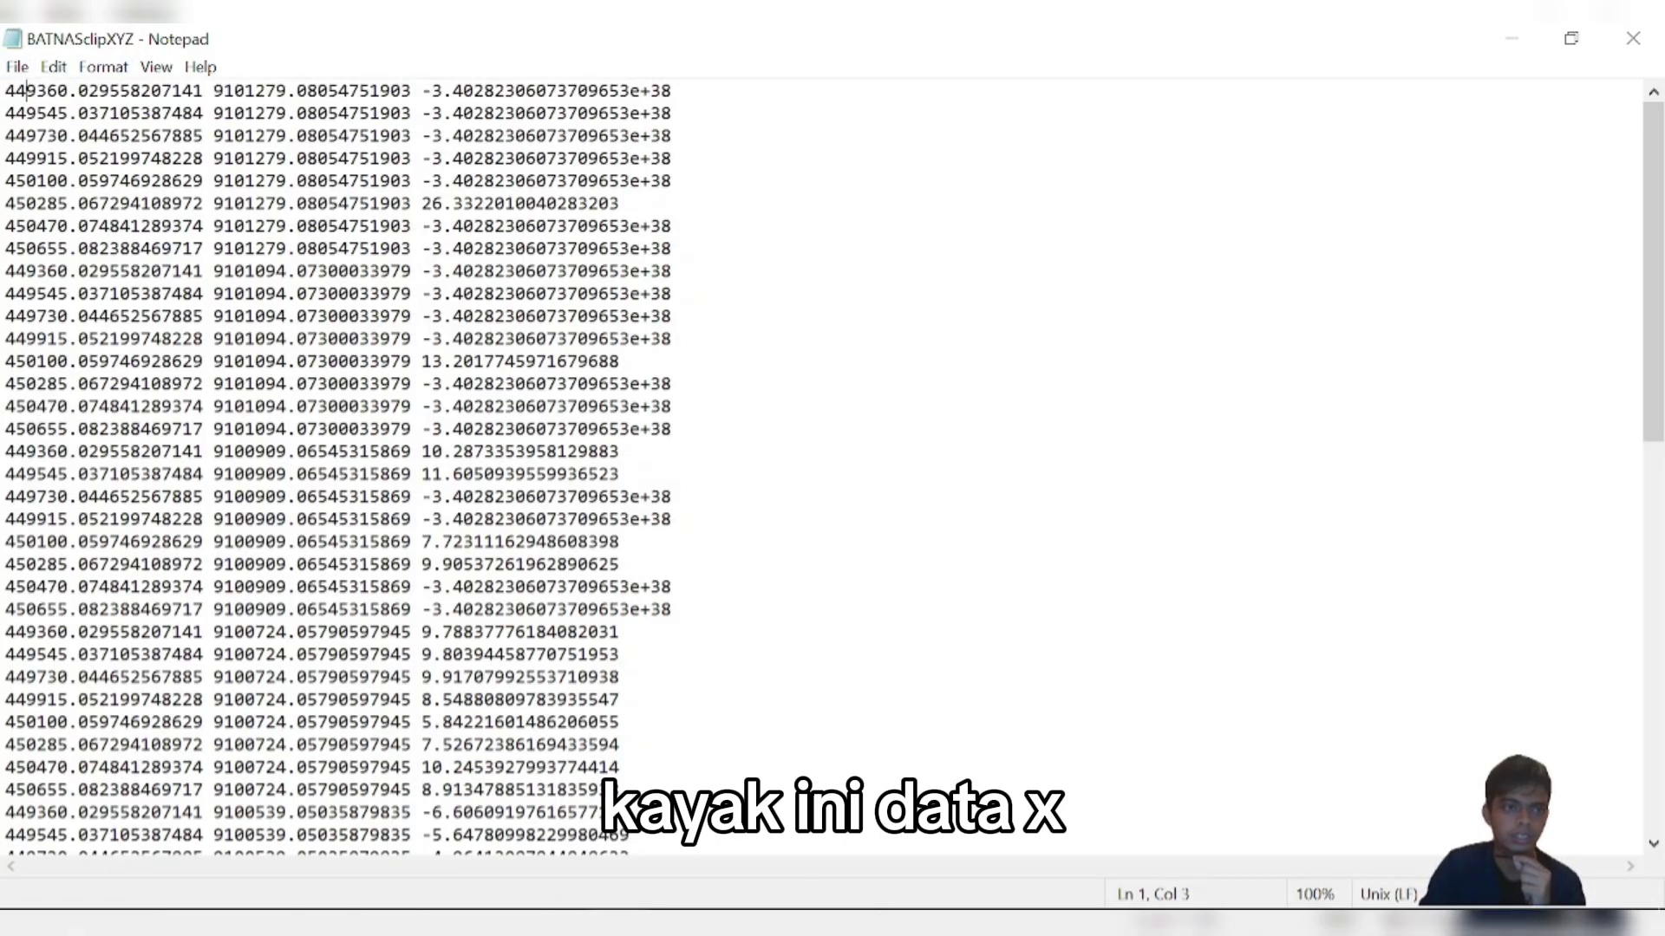
click(287, 113)
click(505, 113)
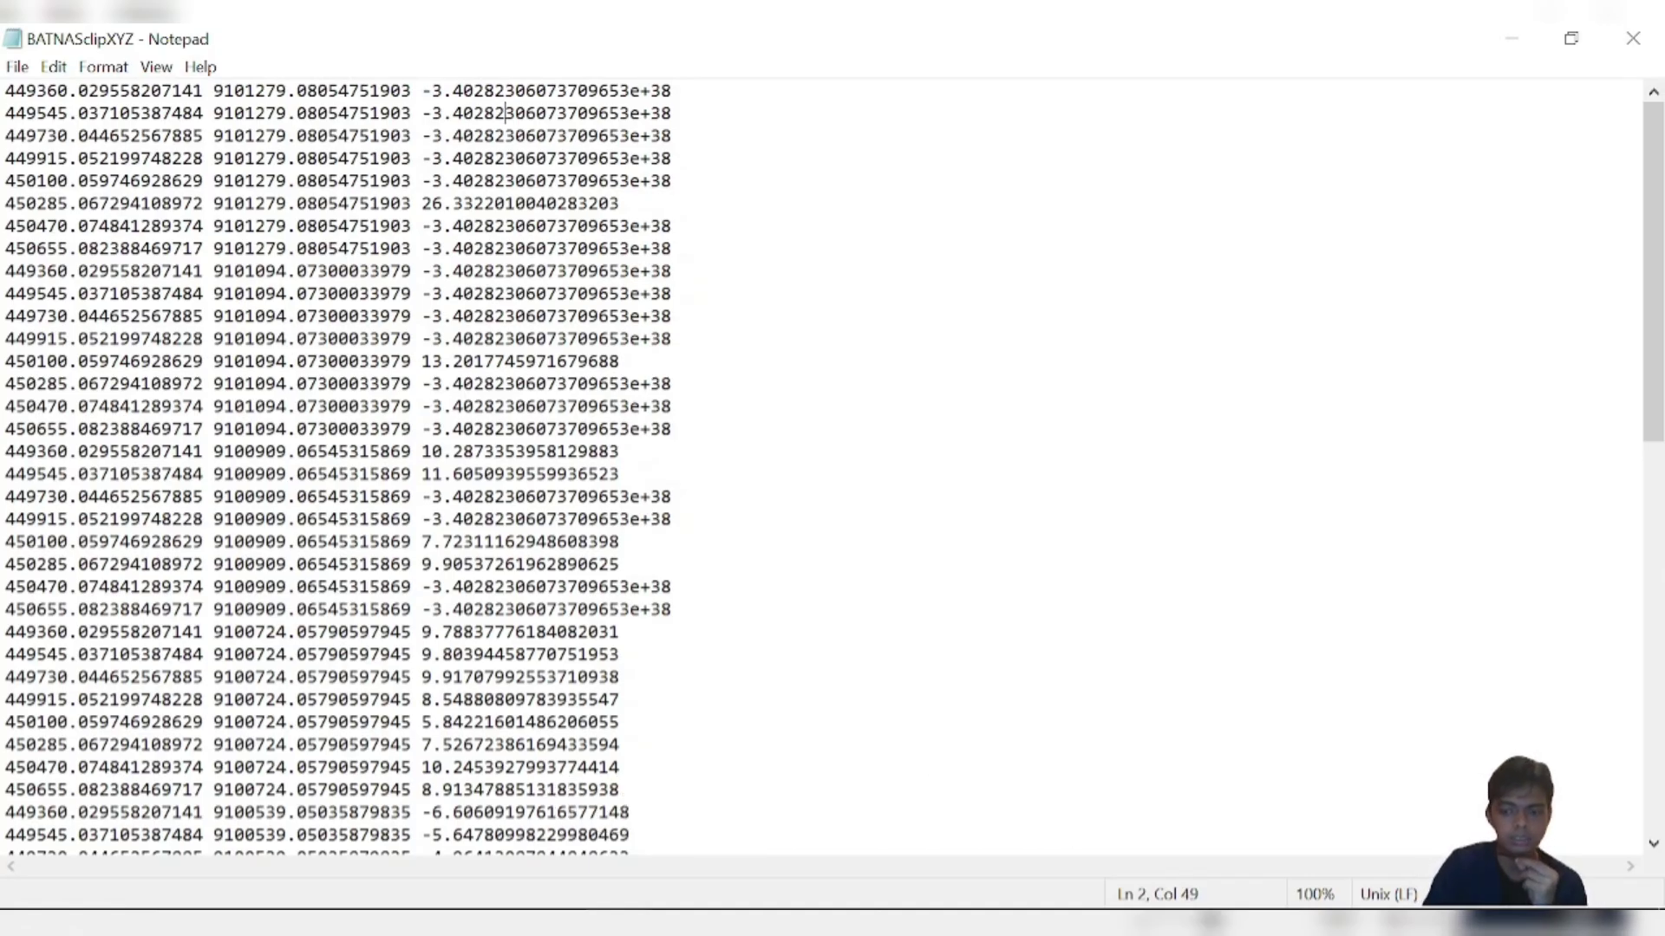
drag(673, 158, 640, 158)
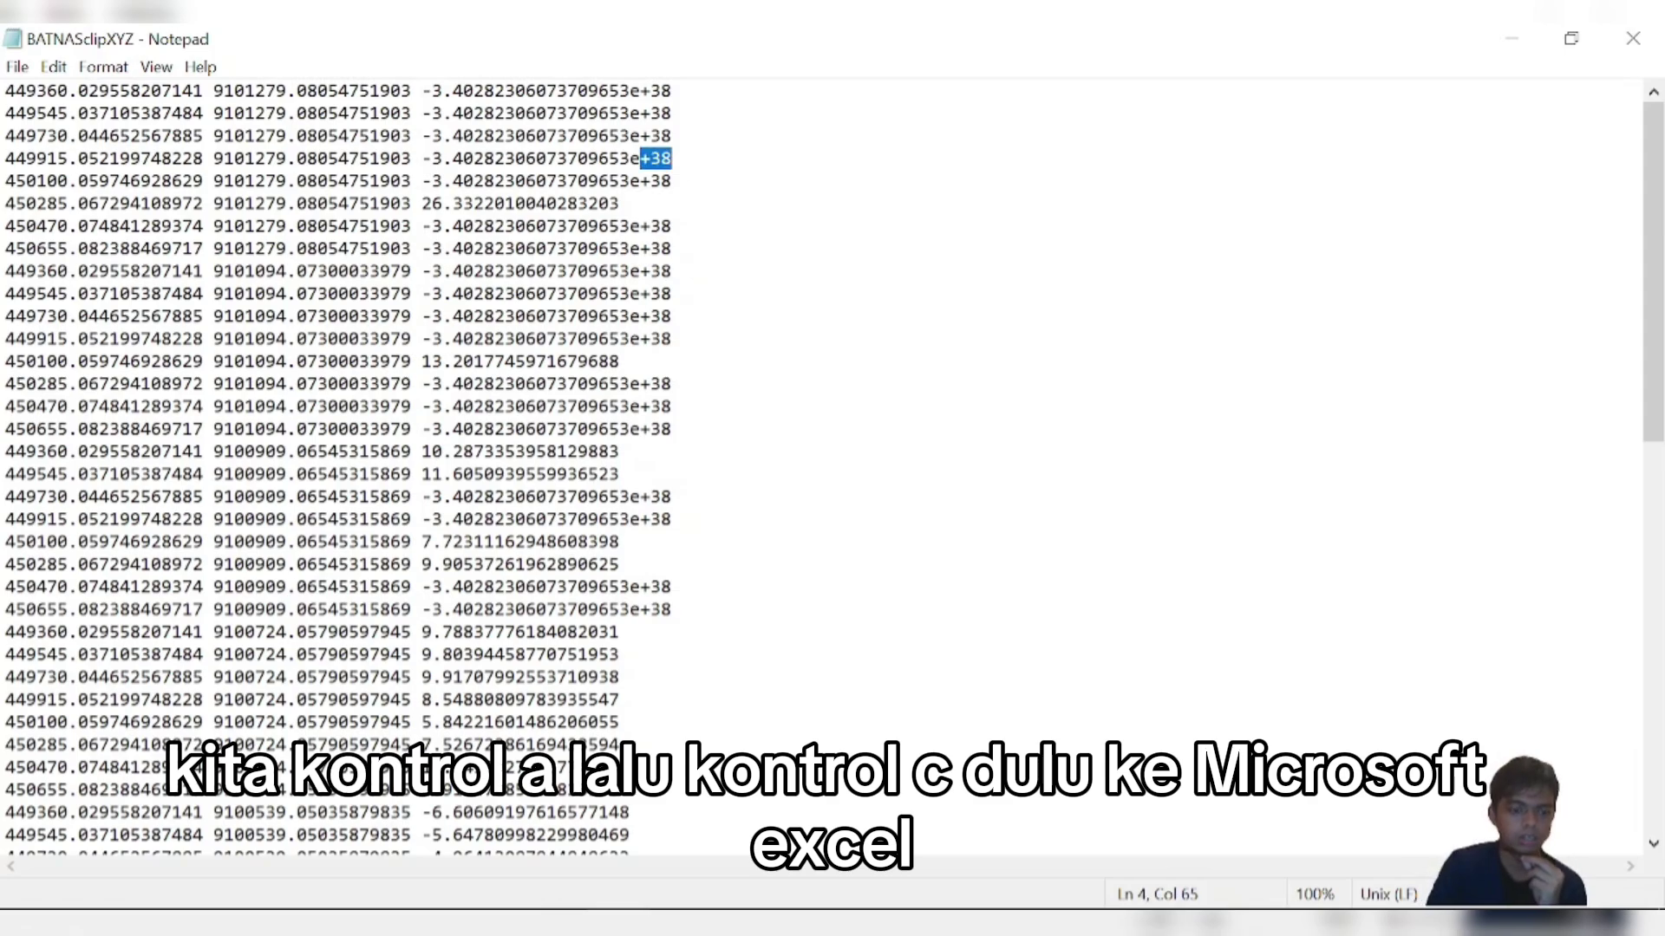
- Copy the entire BATNASclipXYZ text into a new blank Excel workbook, starting at cell A1
key(ctrl+a)
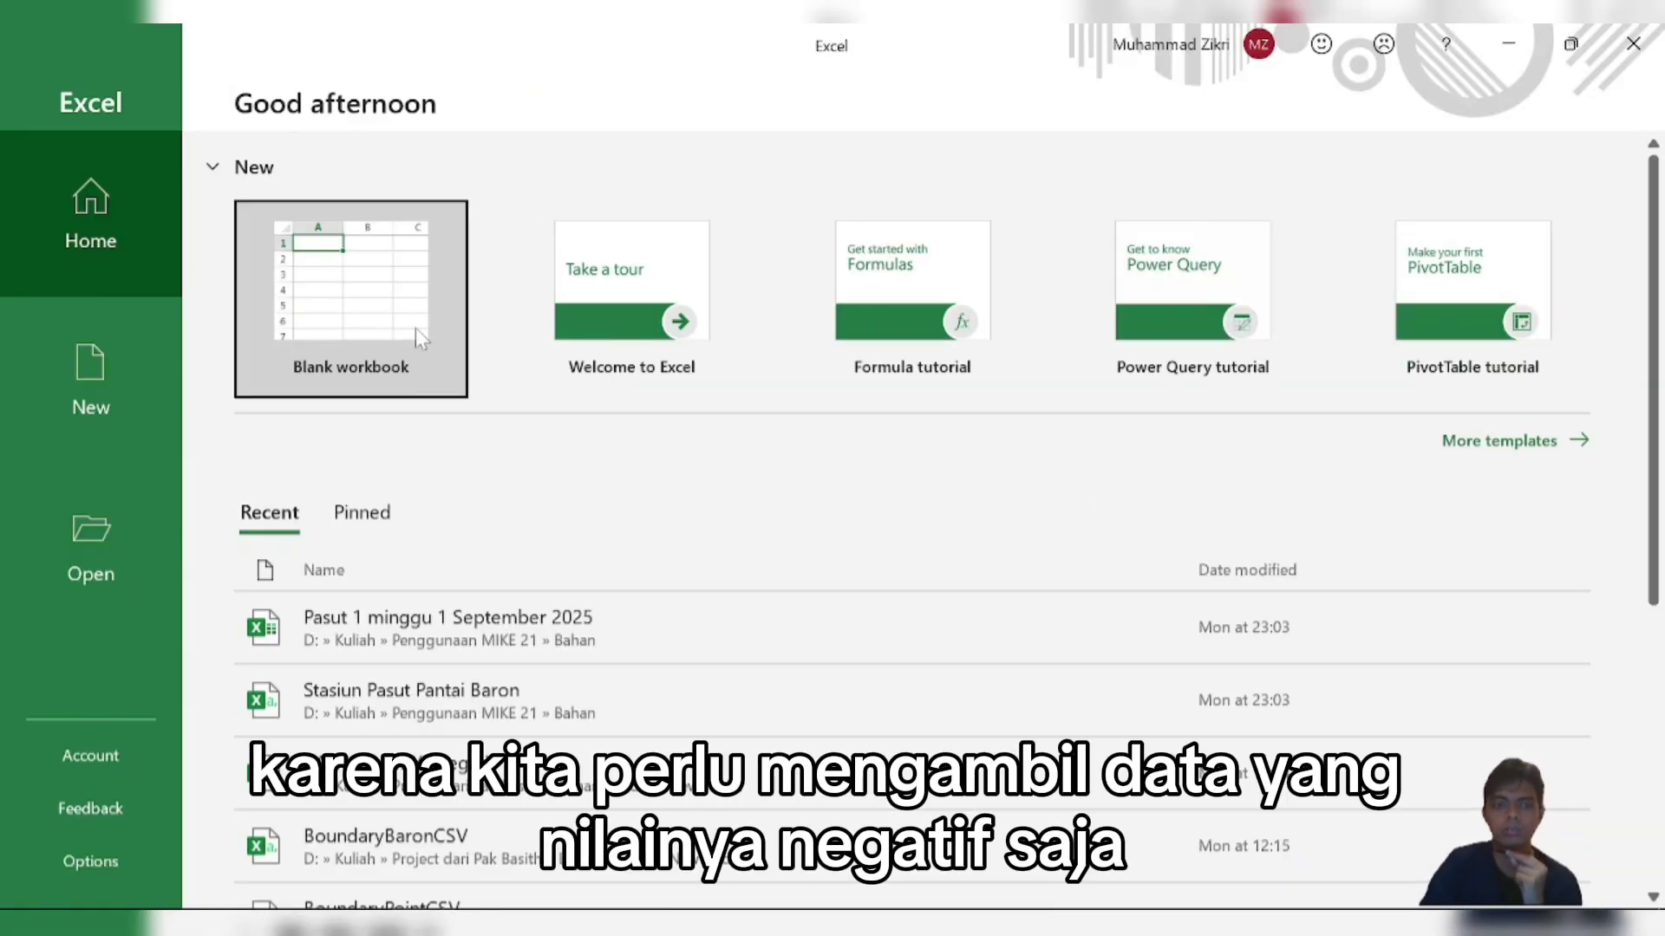
click(417, 332)
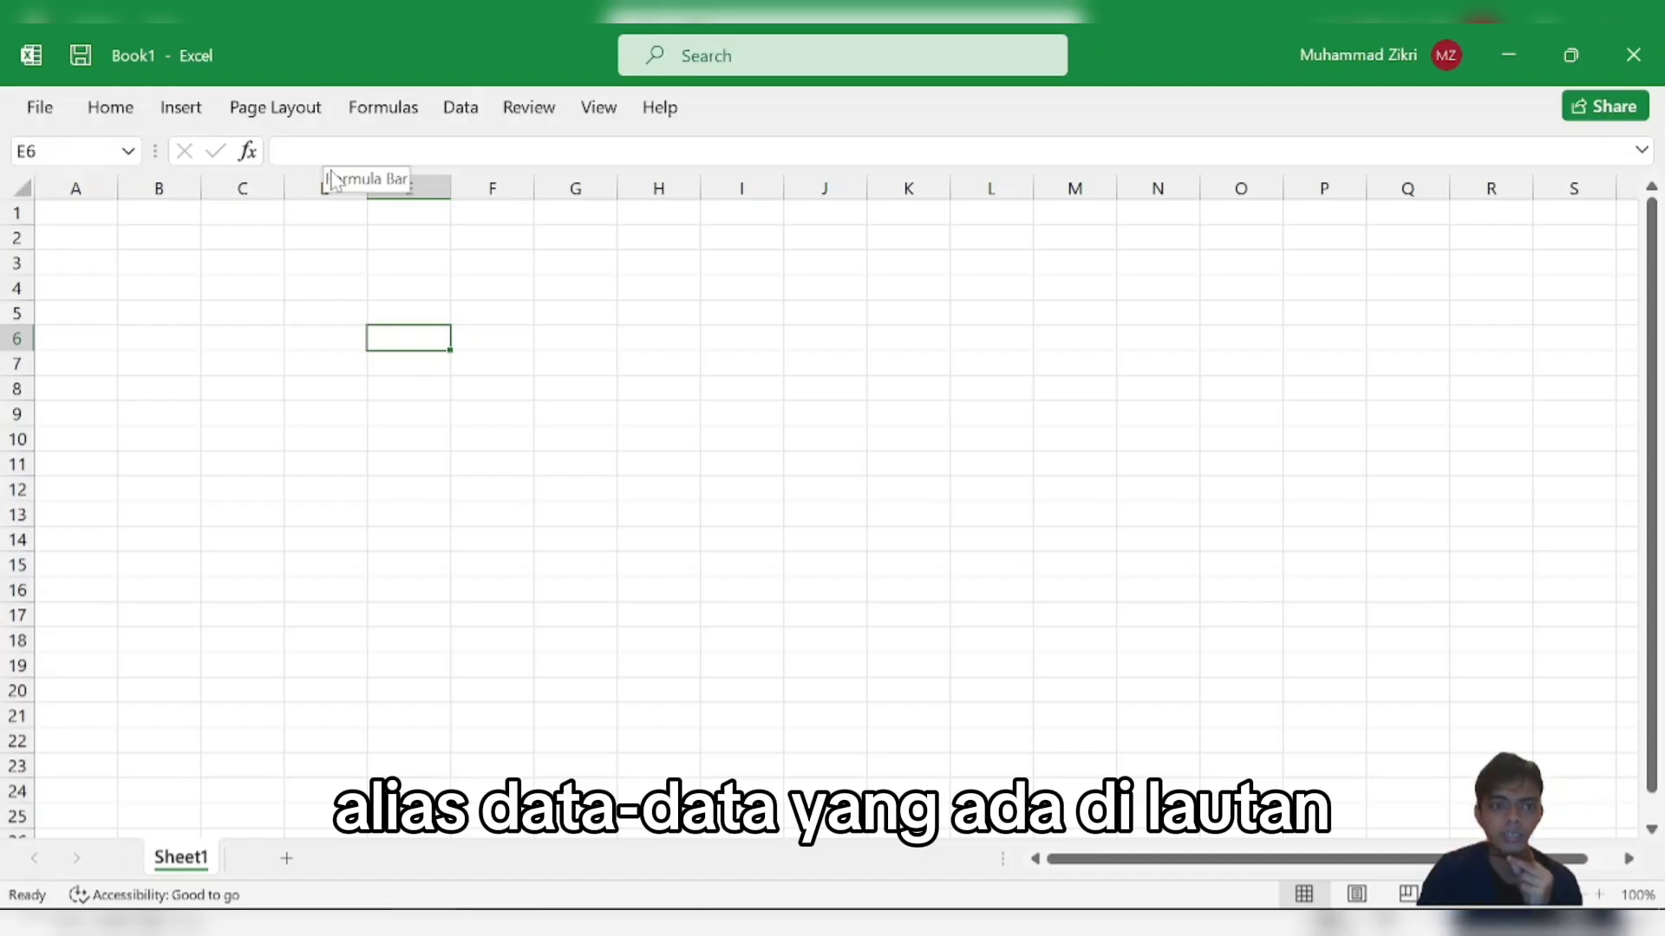
click(76, 215)
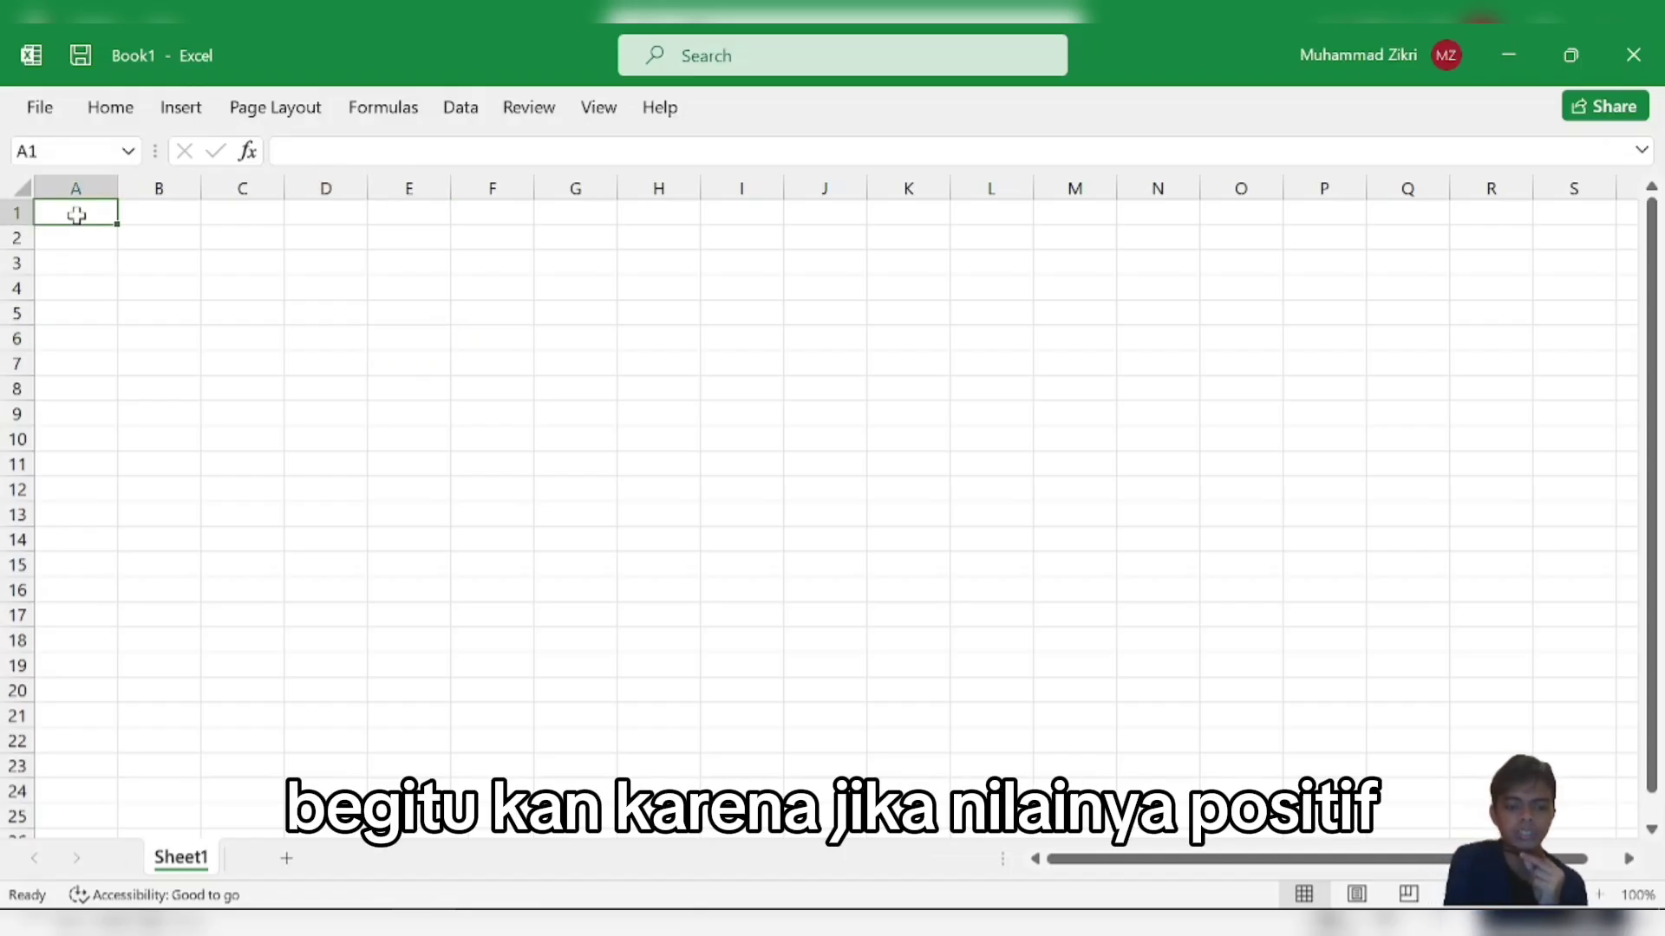
key(ctrl+v)
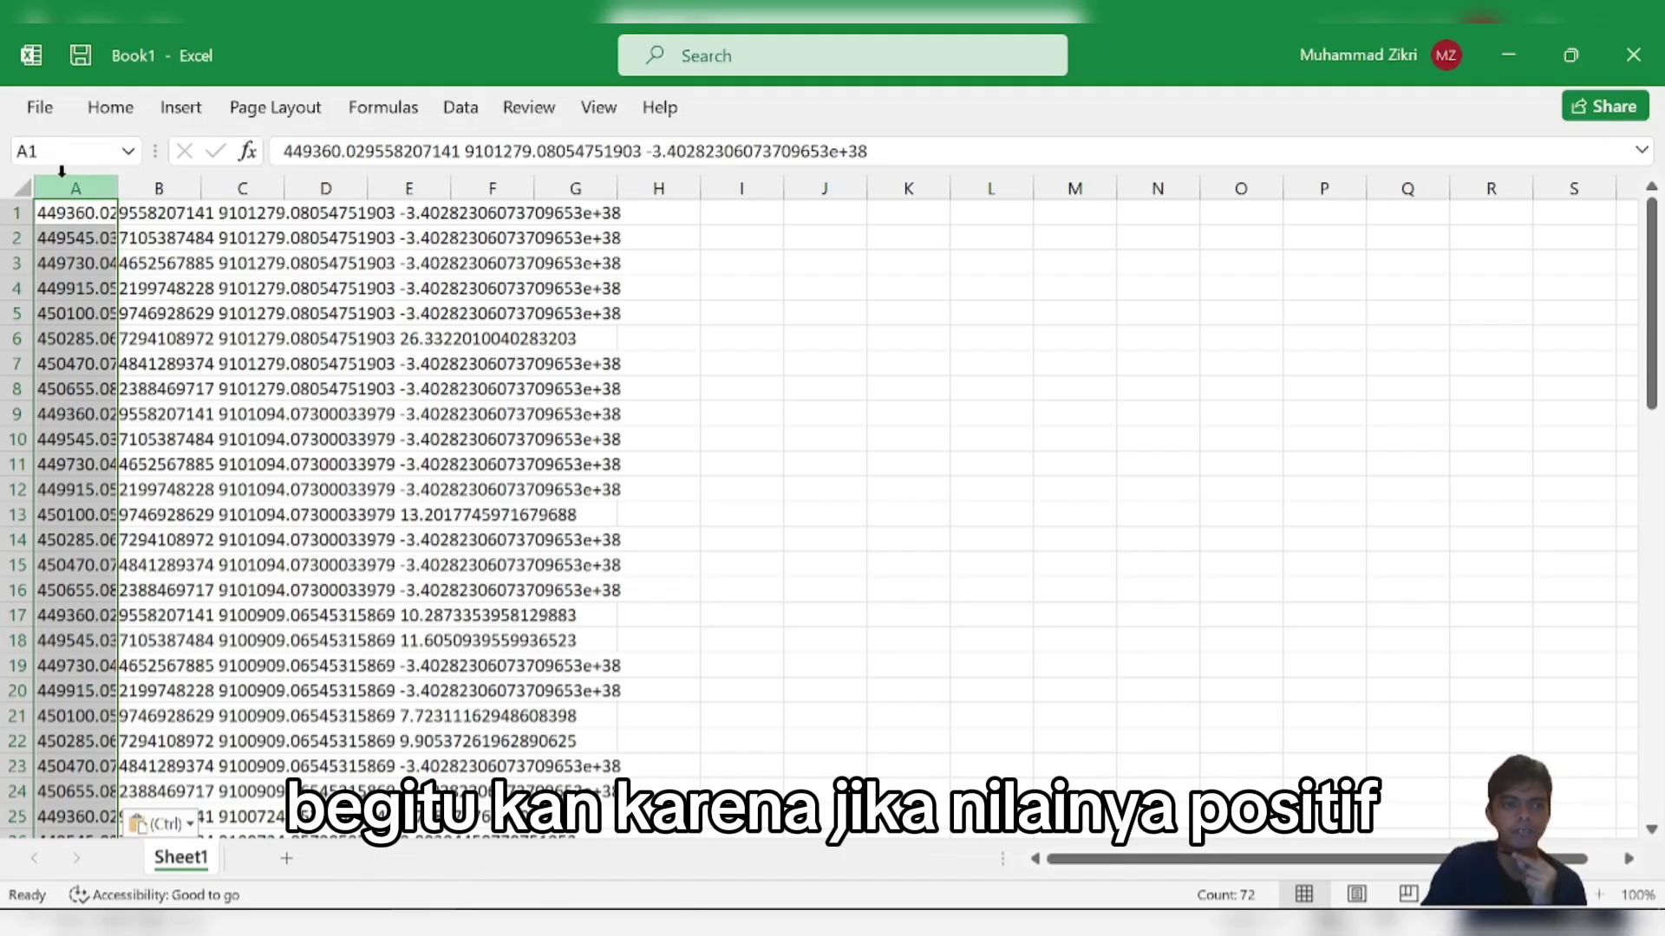
- Try to split the pasted XYZ rows with Text to Columns, using the whole sheet as the selection
click(22, 187)
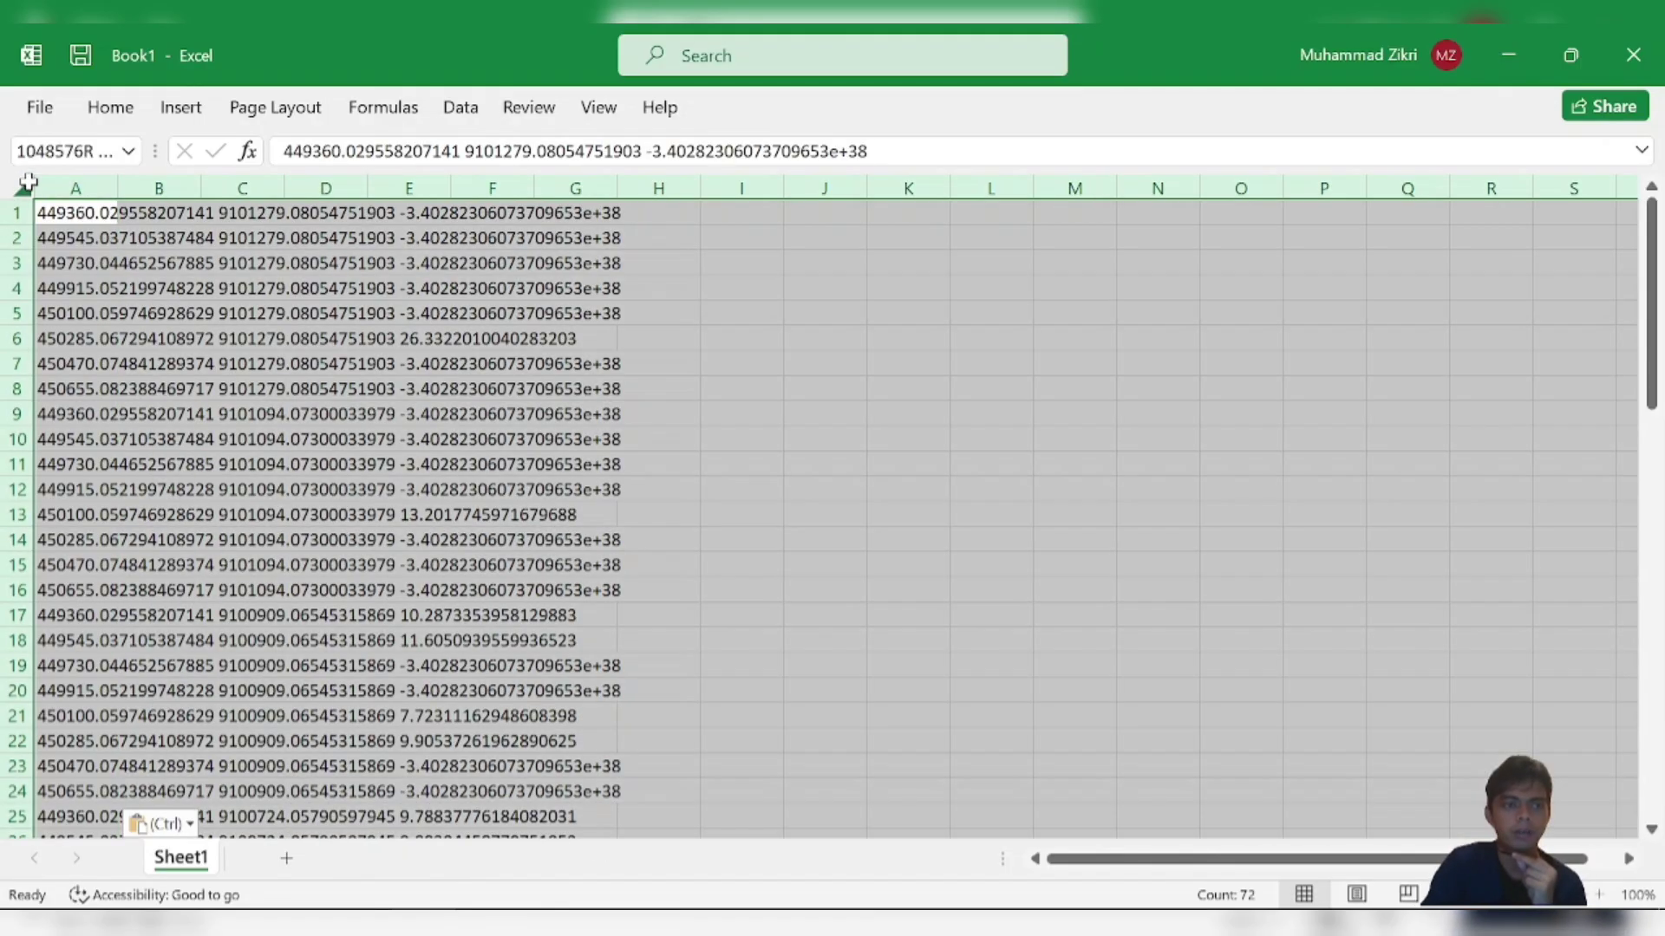
click(459, 110)
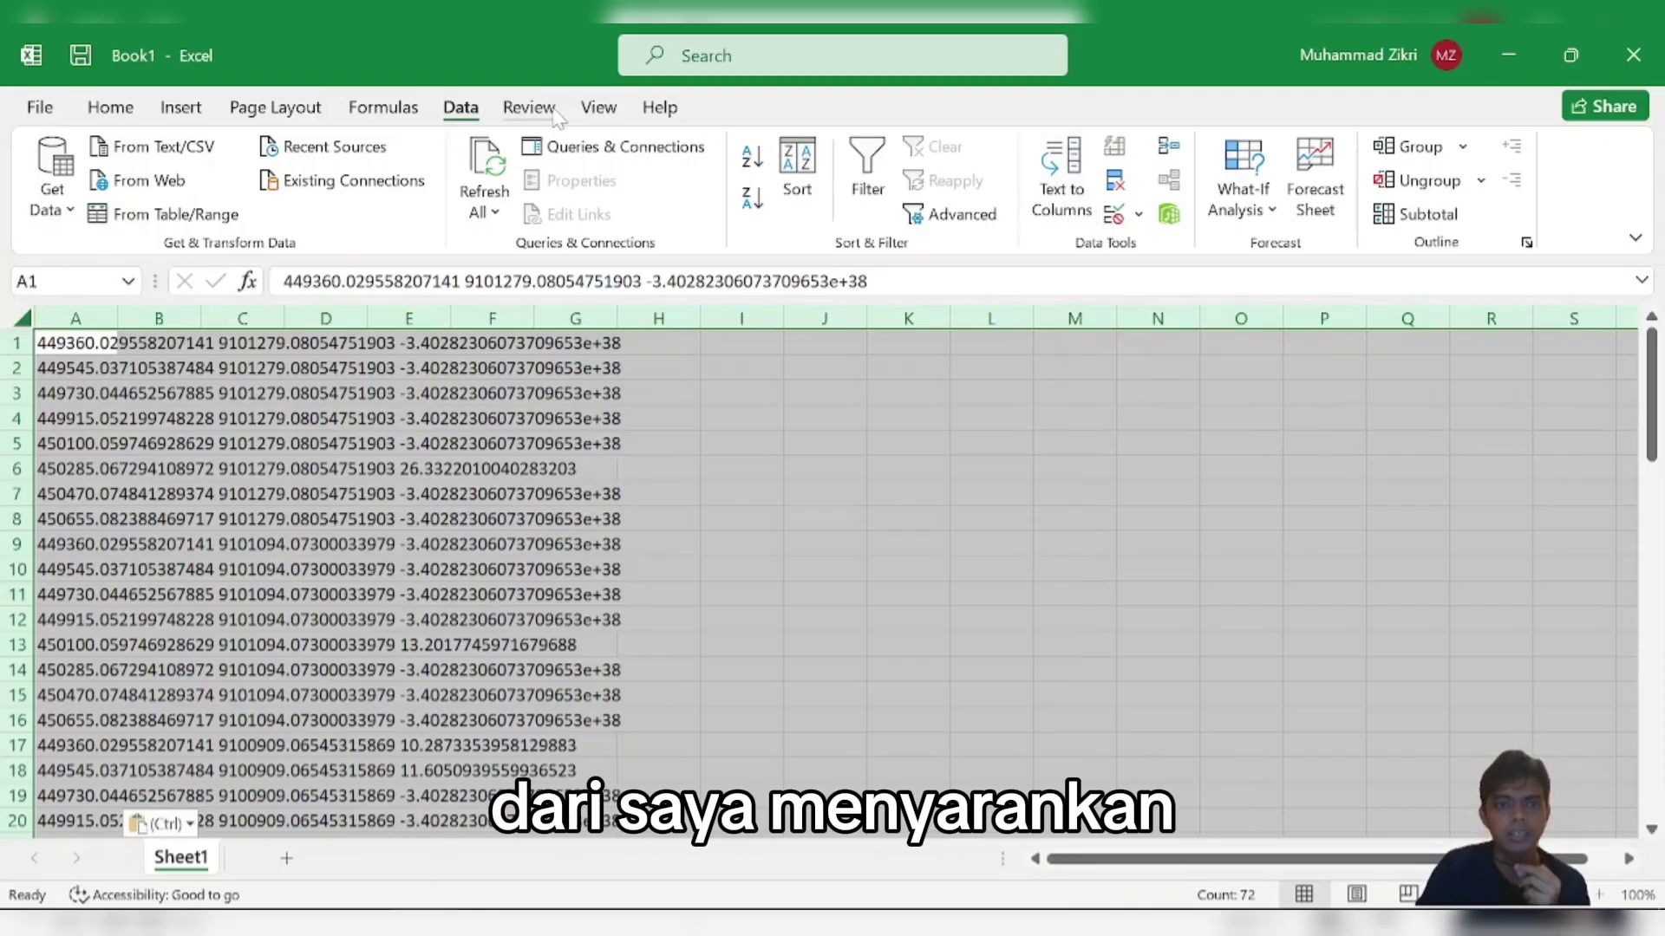
click(1061, 178)
click(1337, 446)
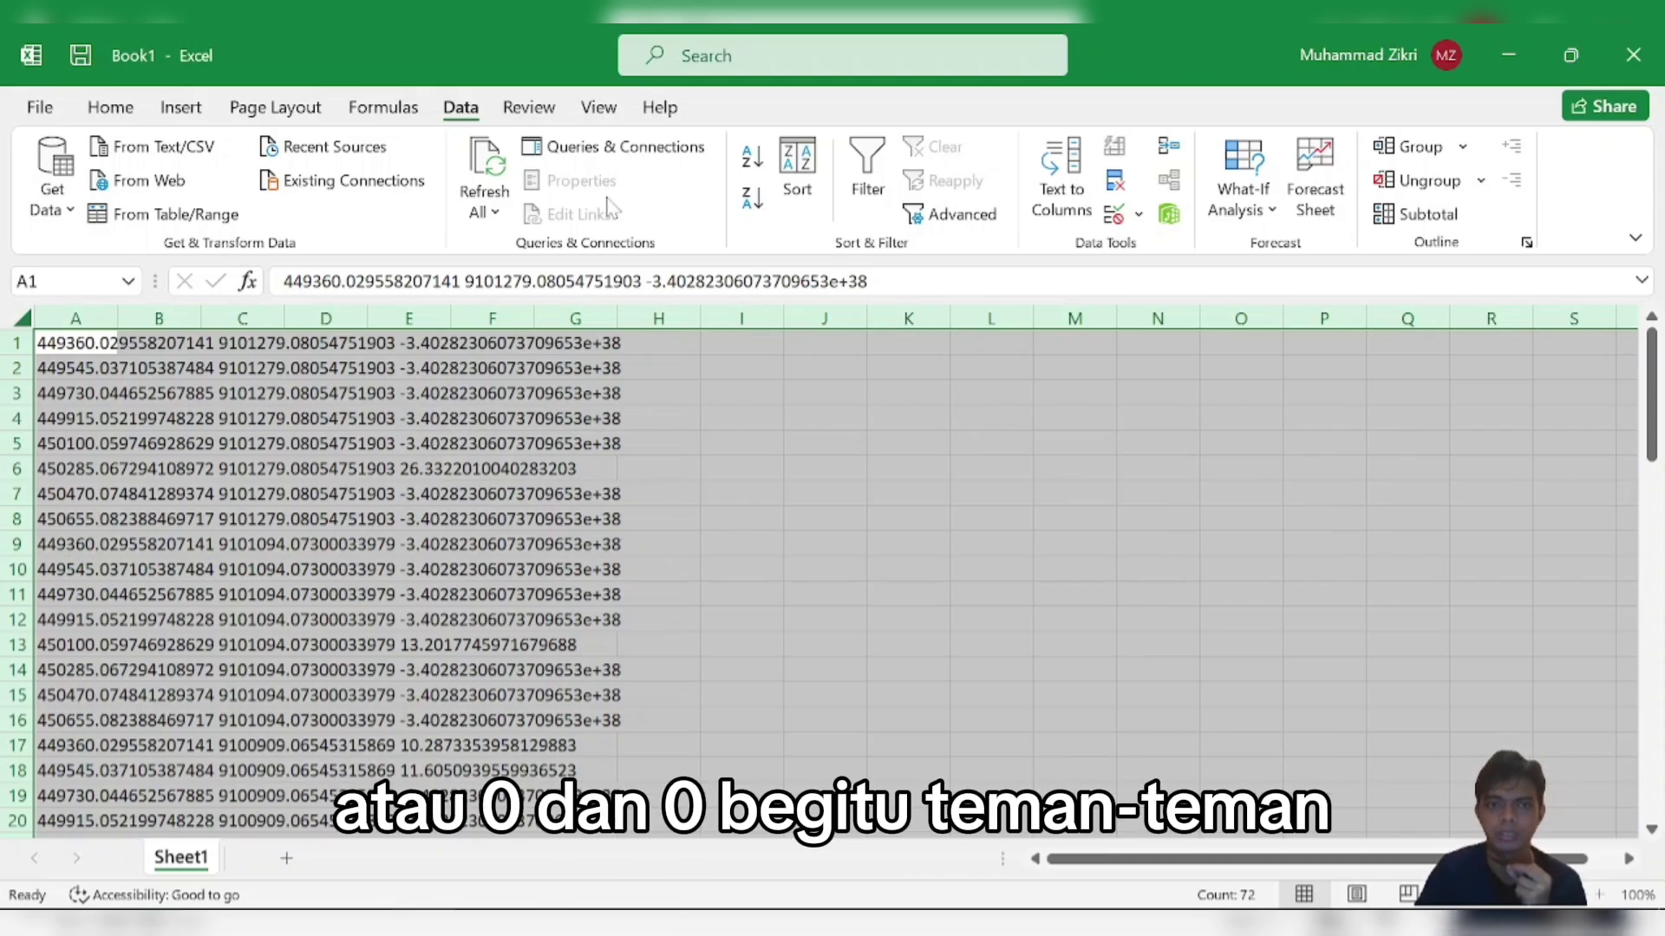
click(528, 108)
click(601, 108)
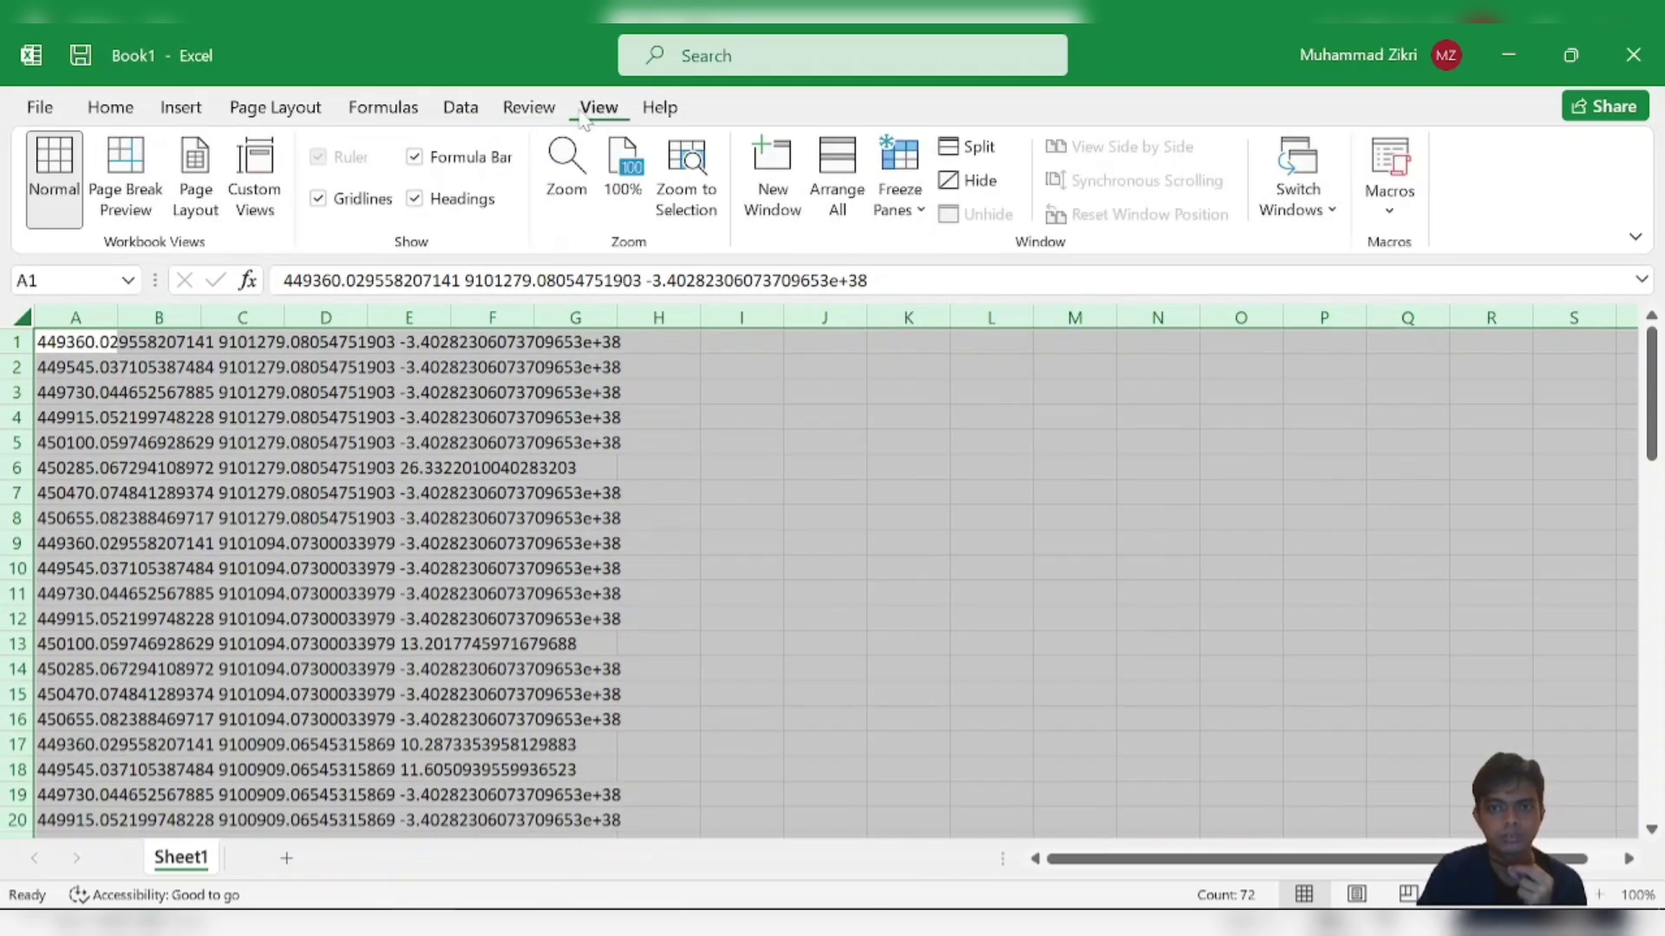
click(461, 107)
- Split column A into separate X, Y and Z columns with Text to Columns, using Fixed width, General format and destination $A$1
key(ctrl+space)
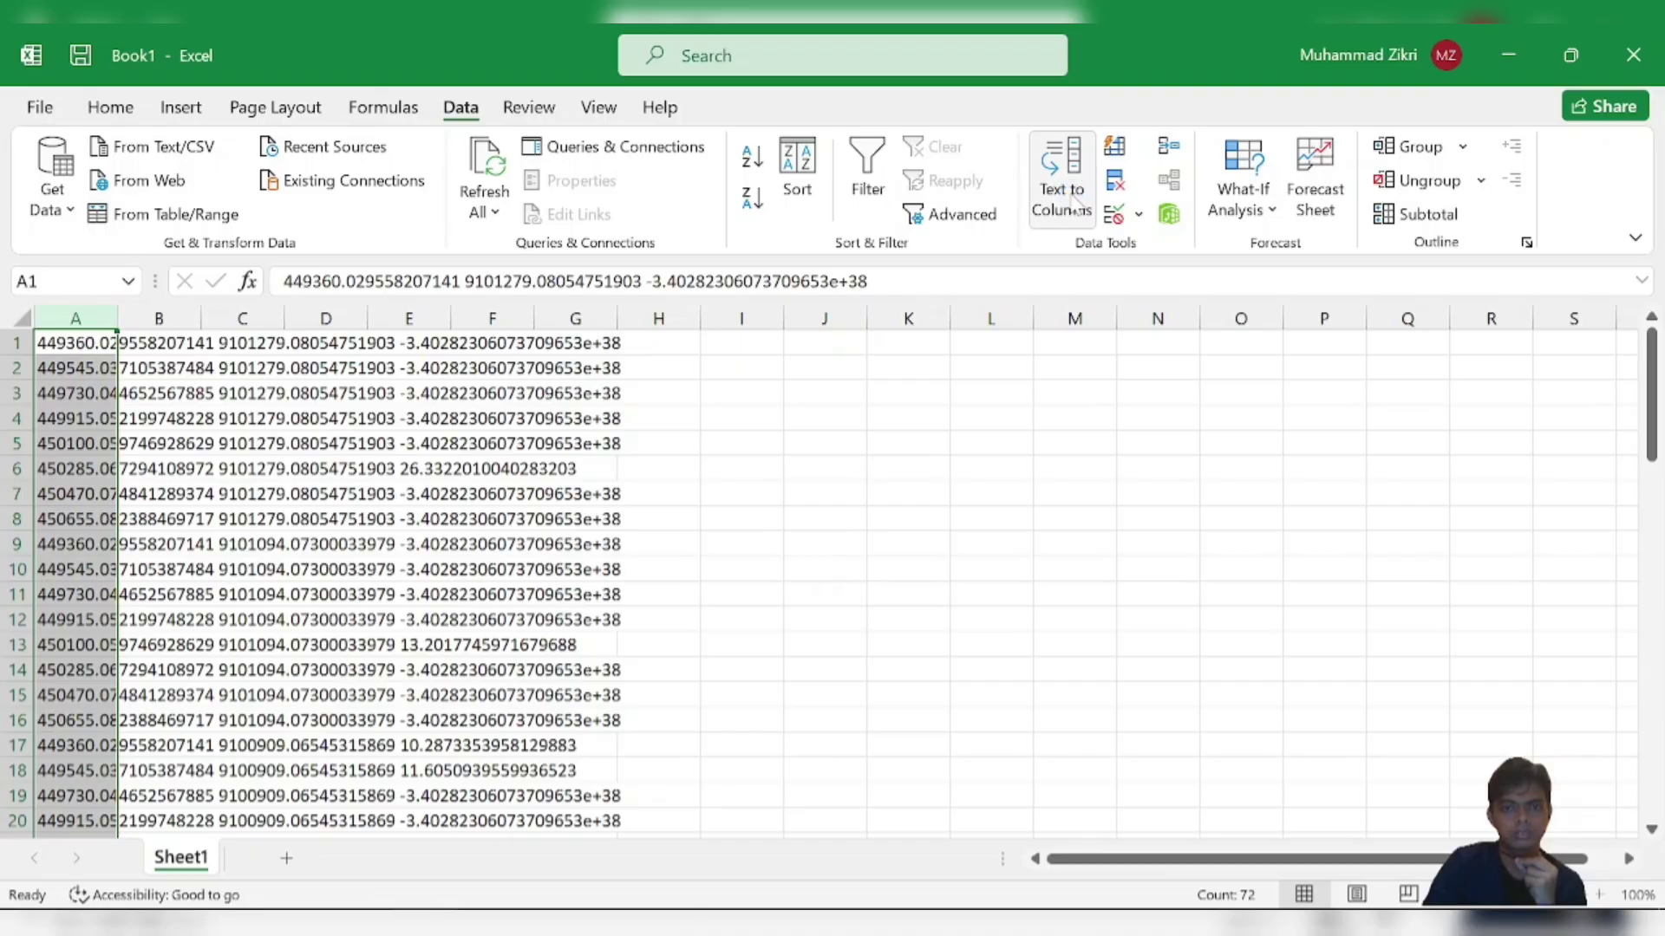
click(1073, 202)
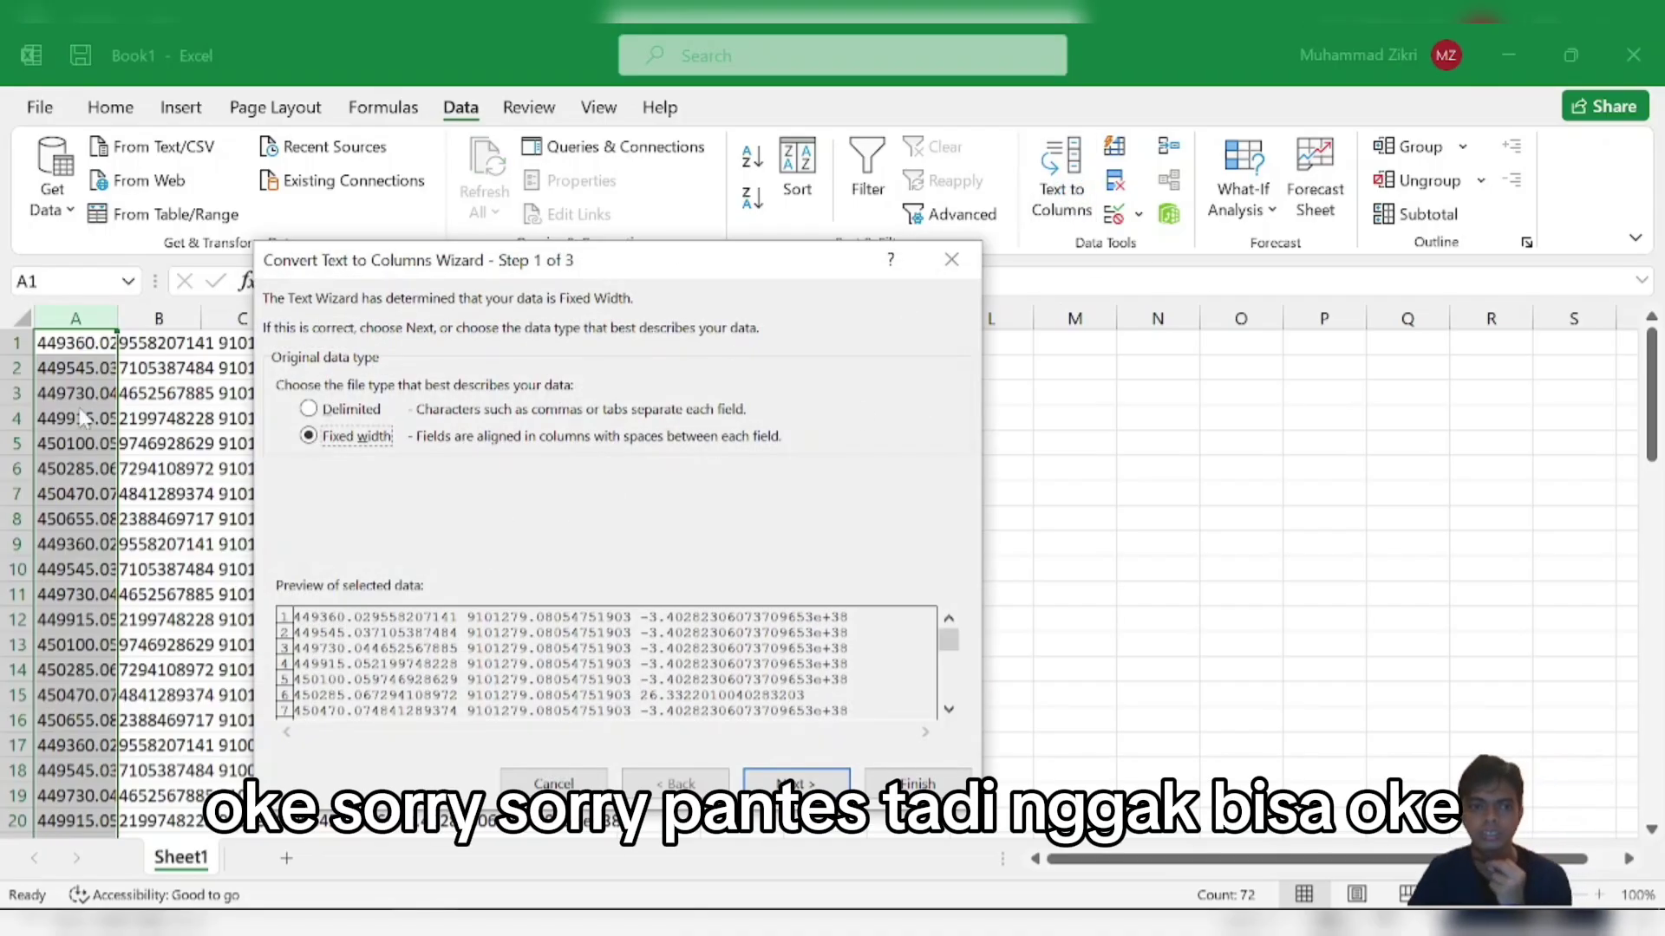
click(342, 412)
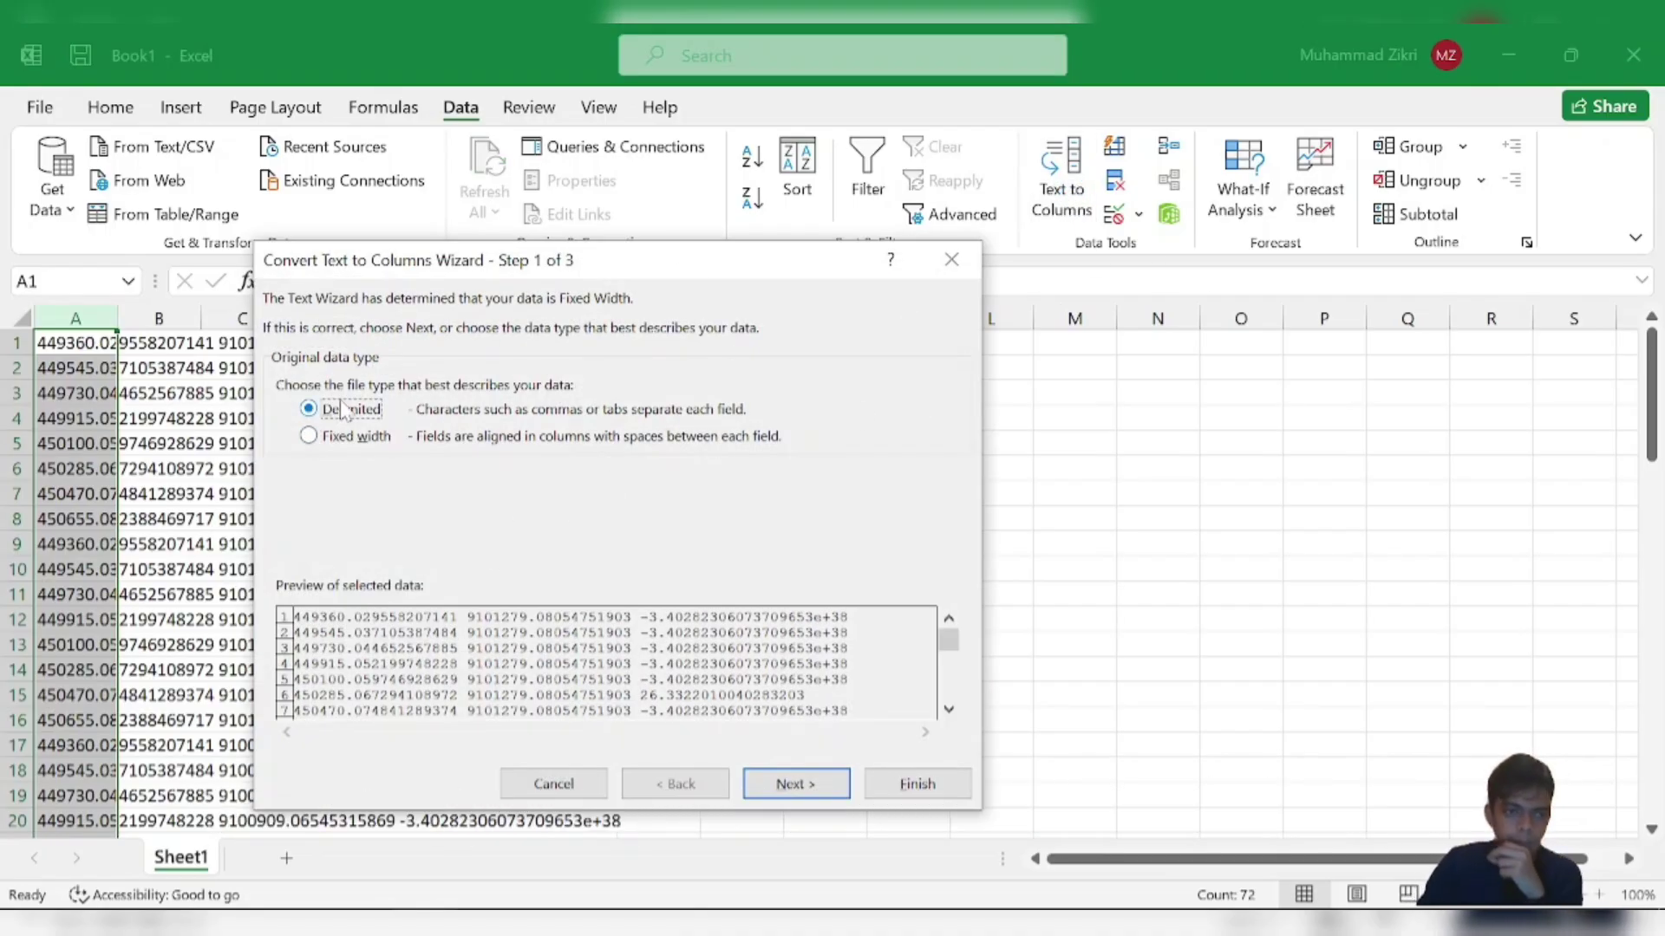
click(346, 438)
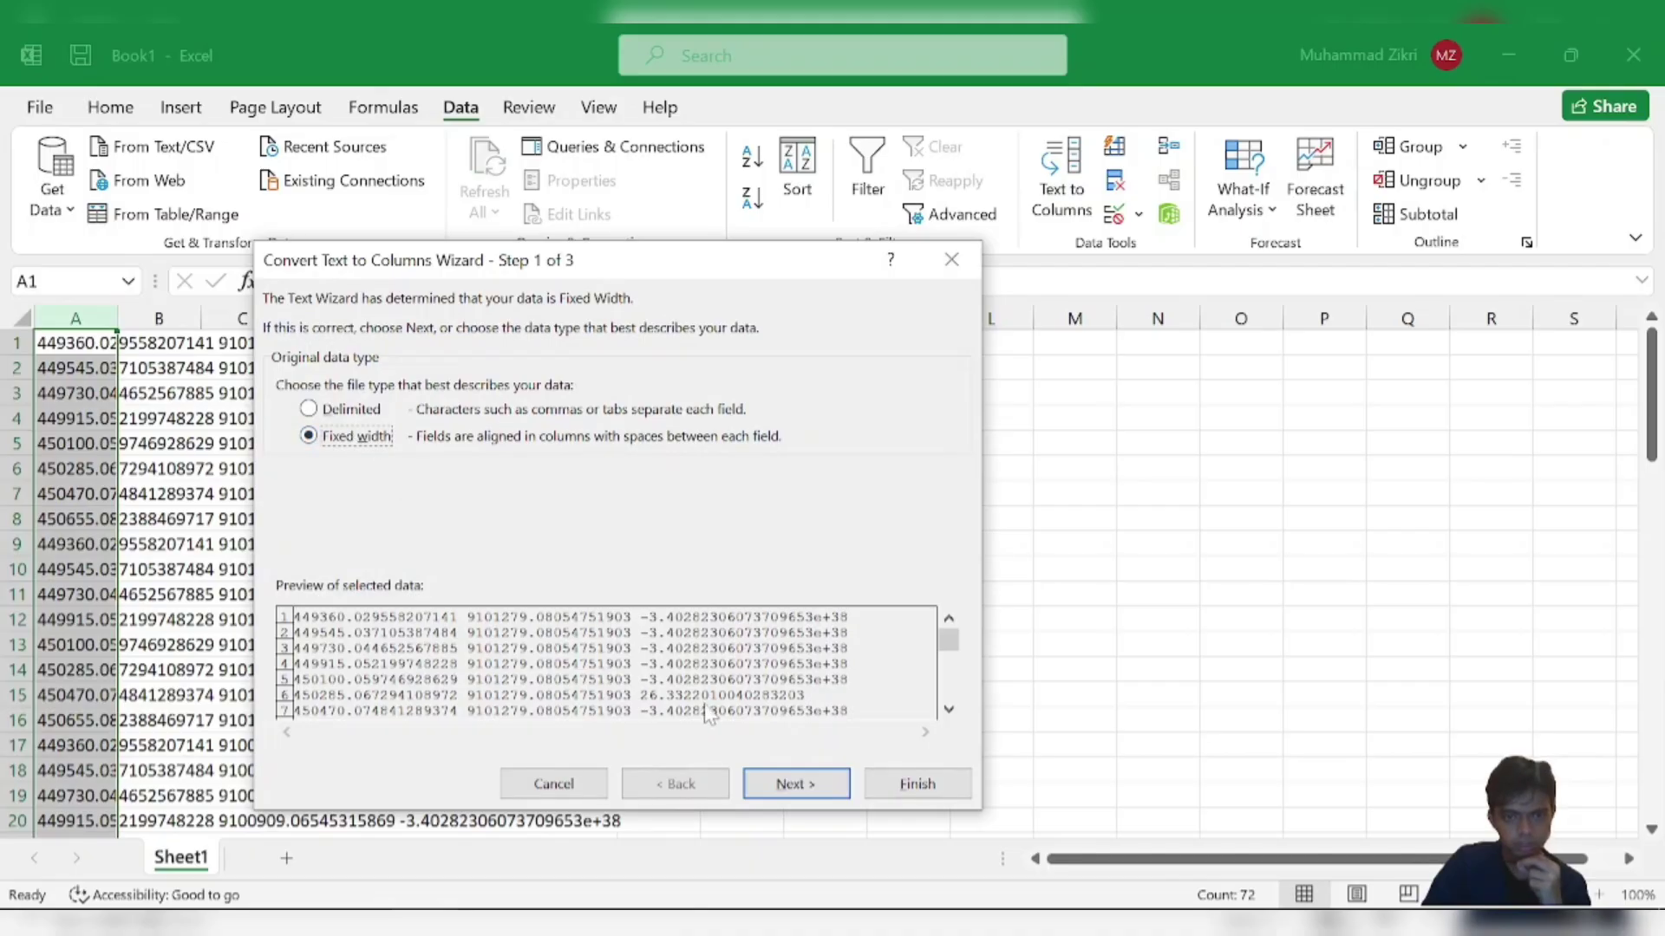
click(792, 785)
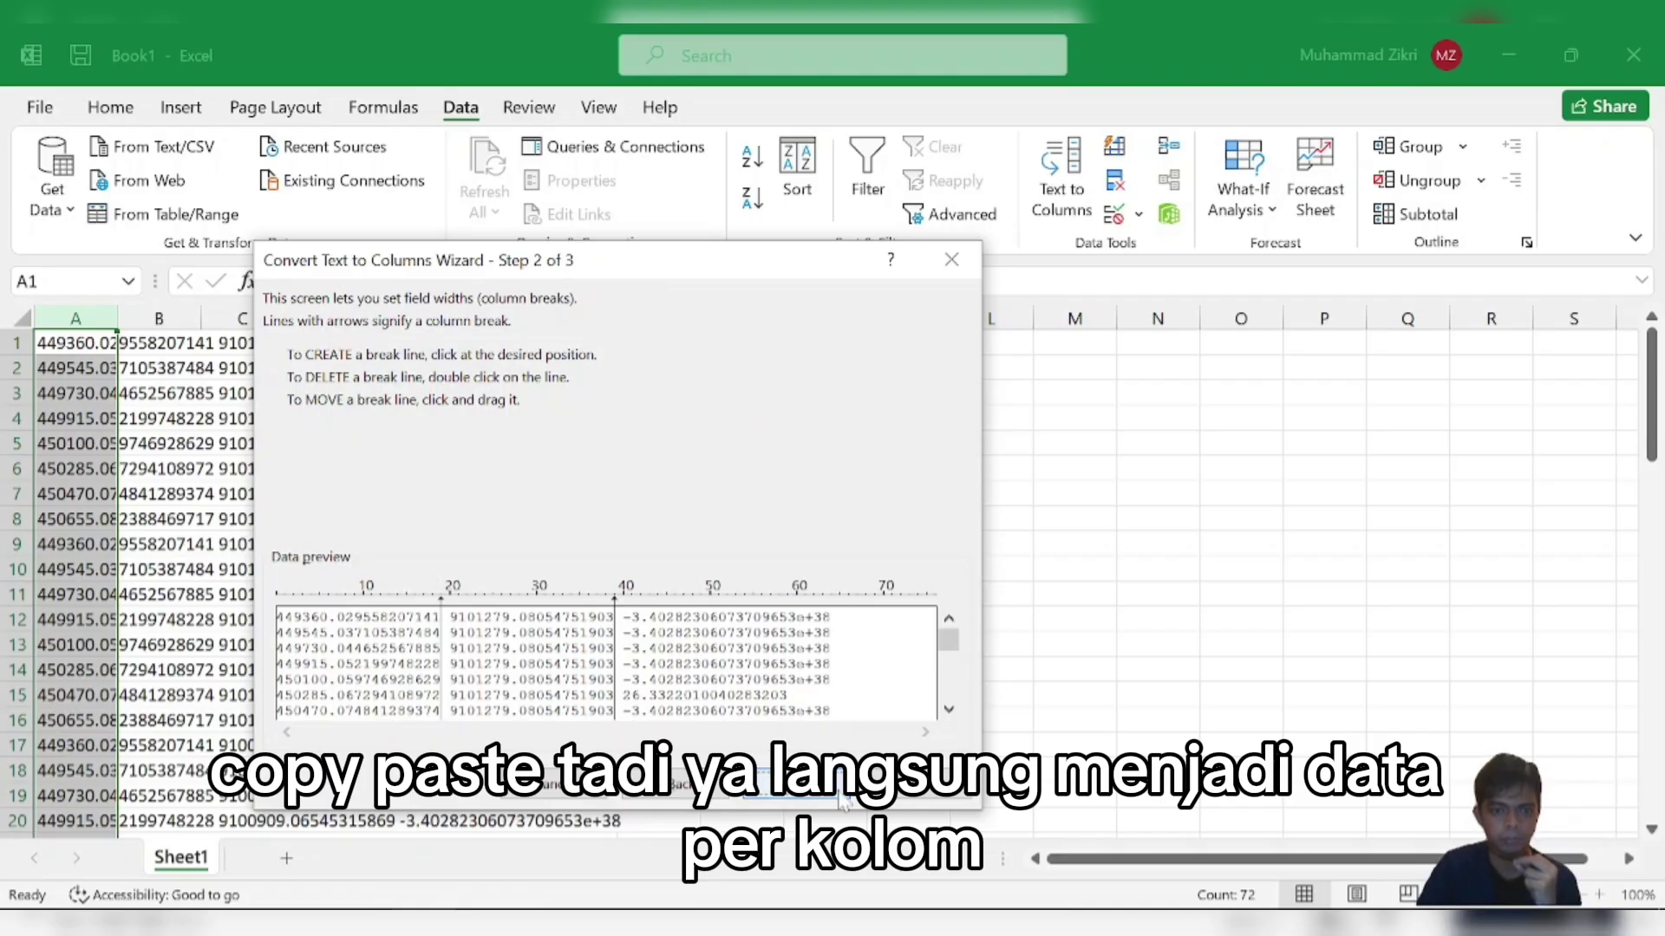
click(793, 779)
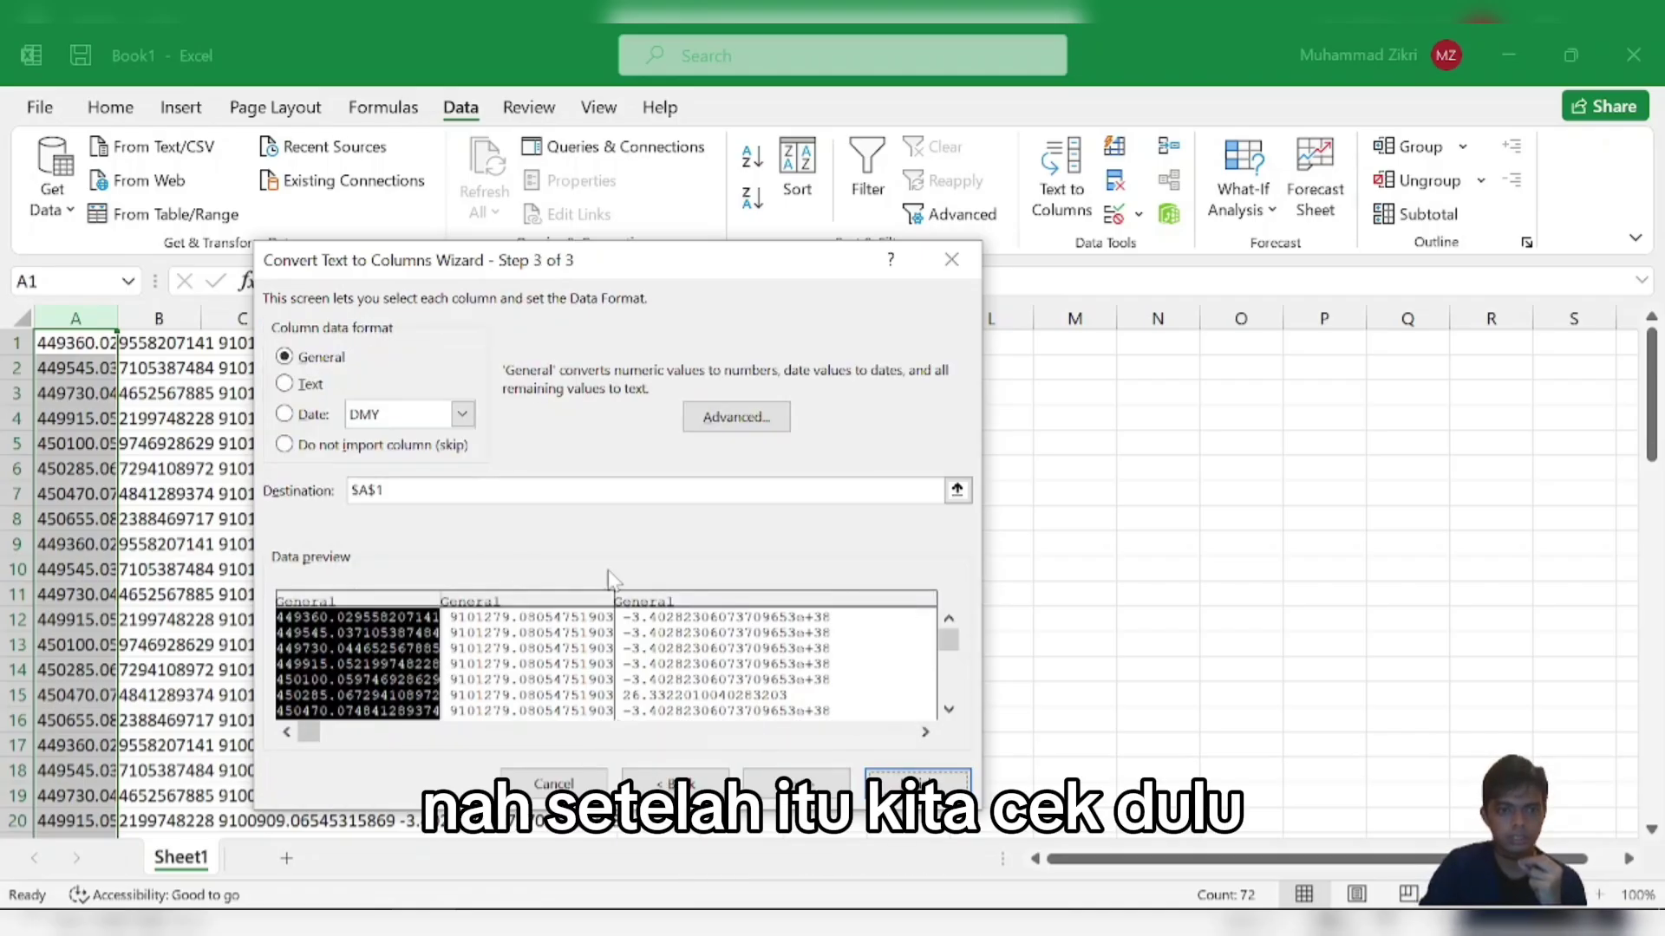
scroll(951, 633, down, 2)
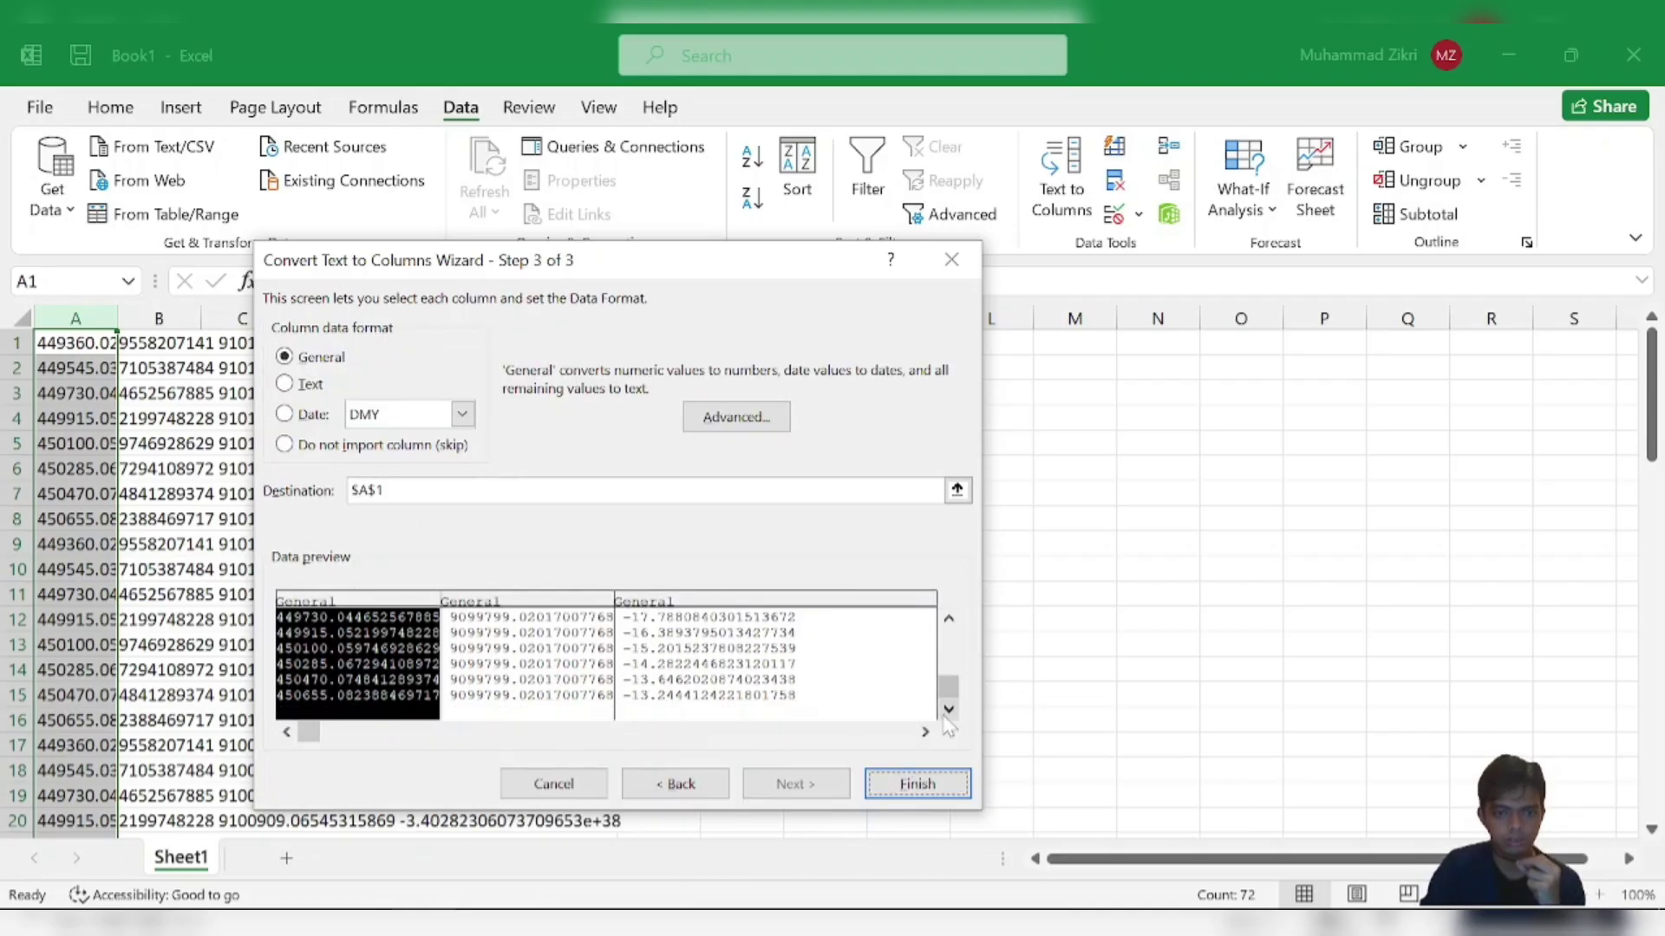
click(880, 783)
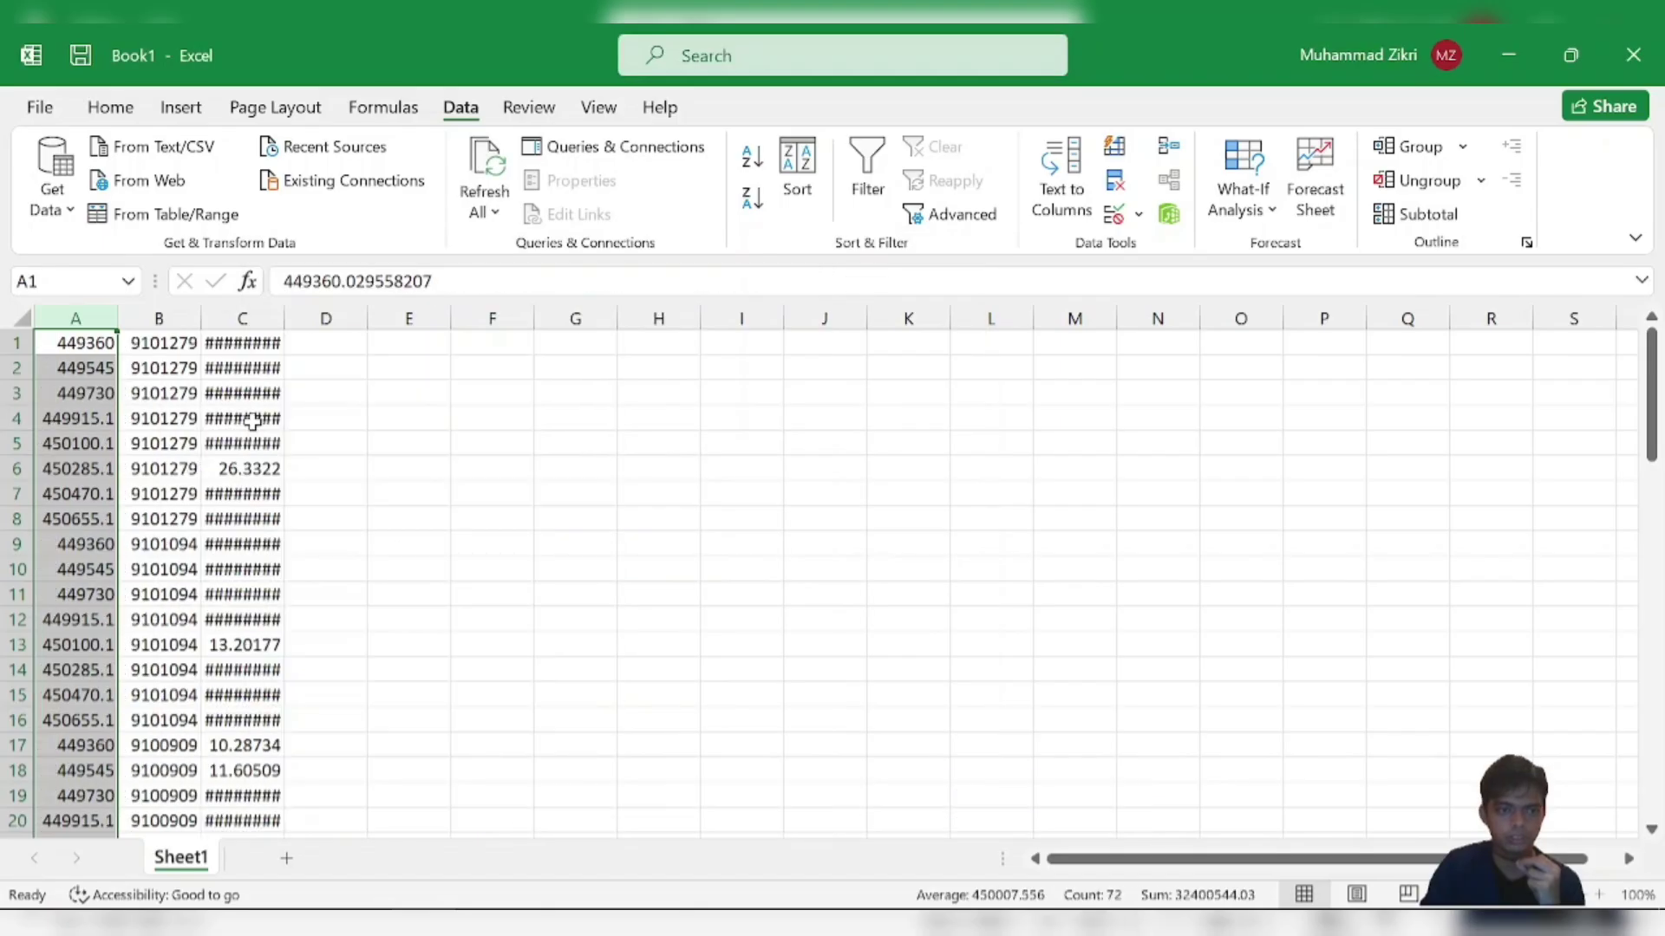
- Auto-fit the widths of columns A, B and C so the coordinate and depth values show fully
double_click(117, 316)
double_click(230, 316)
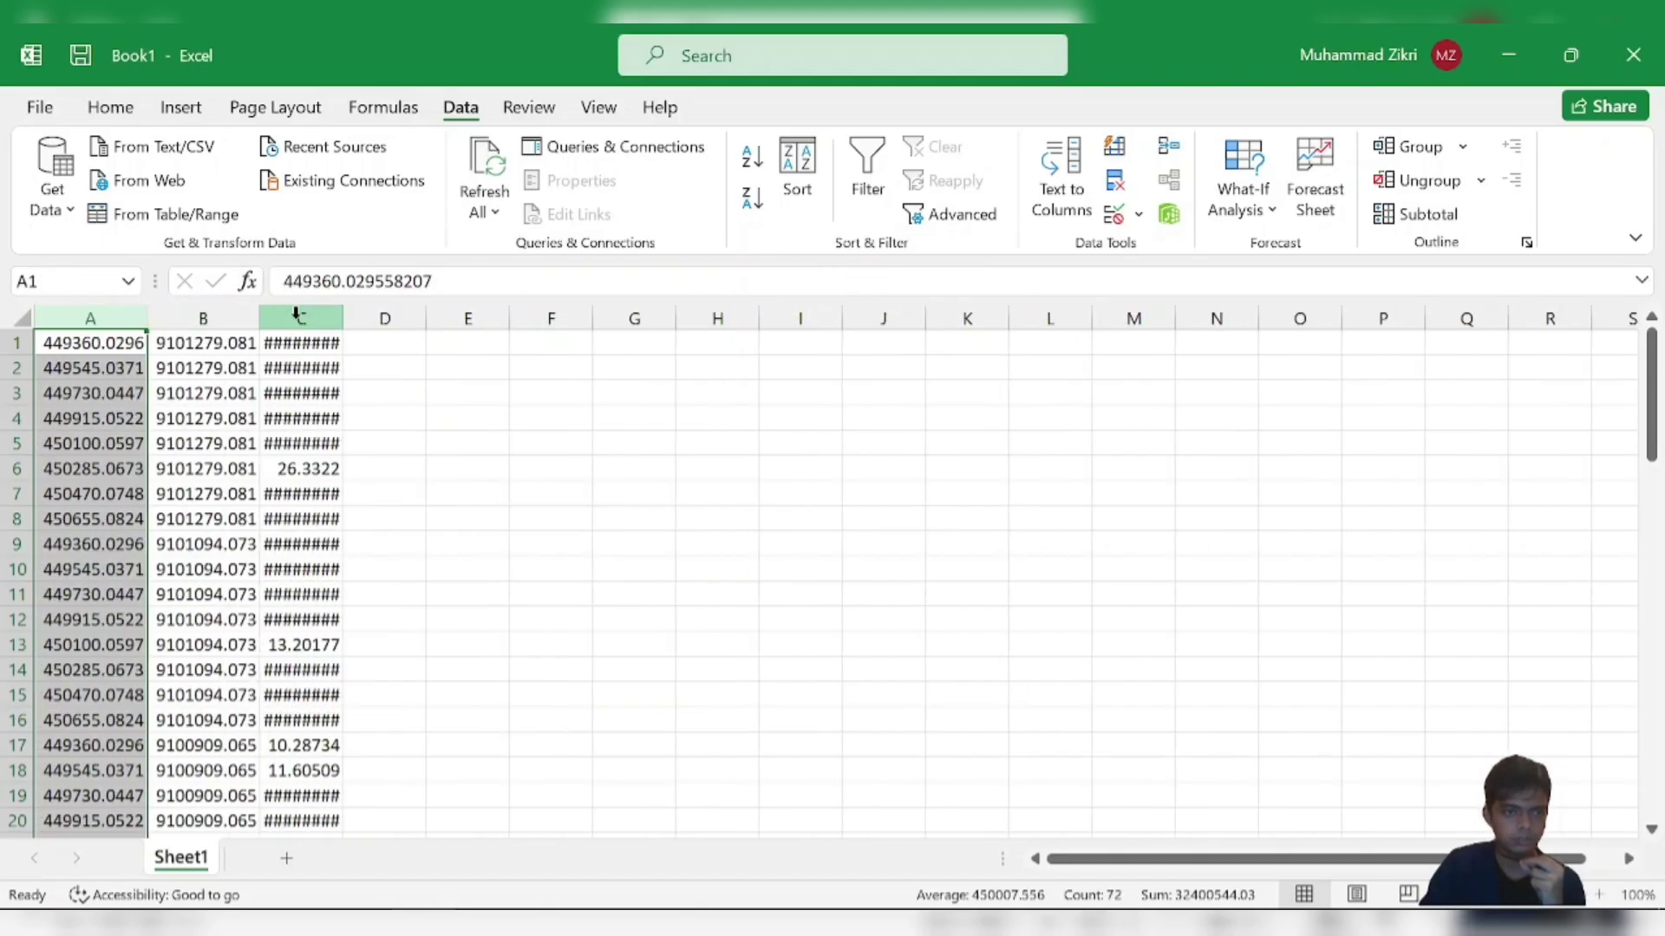
double_click(342, 315)
- Sort the whole sheet by the cell values of column C, from smallest to largest
click(23, 316)
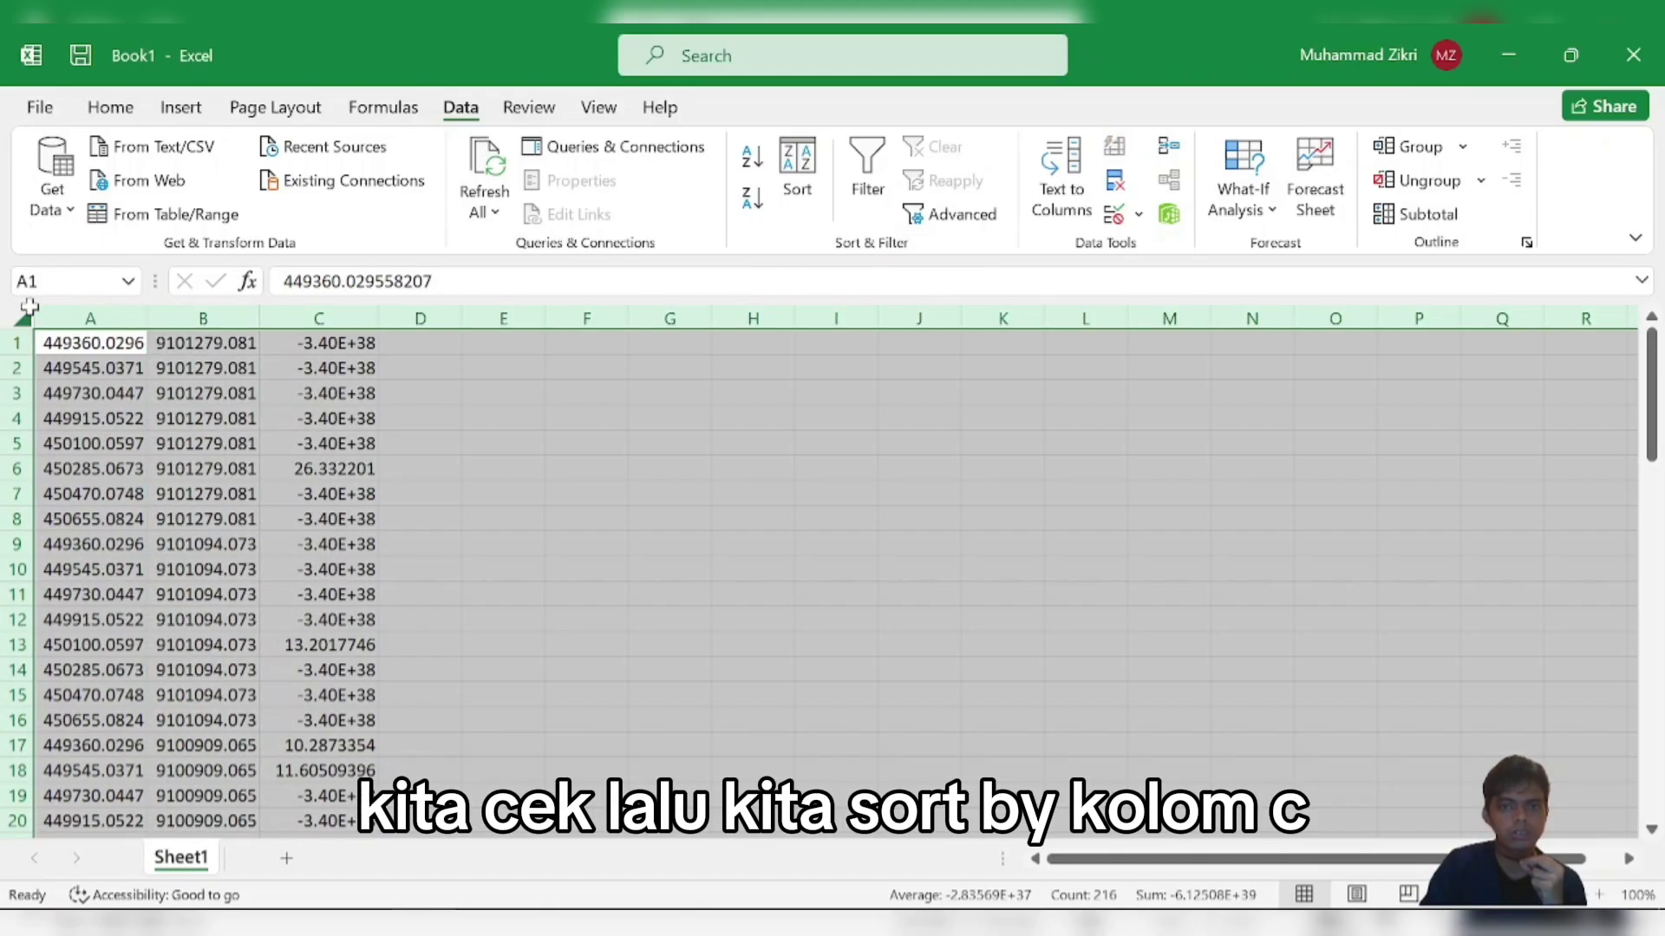
click(798, 173)
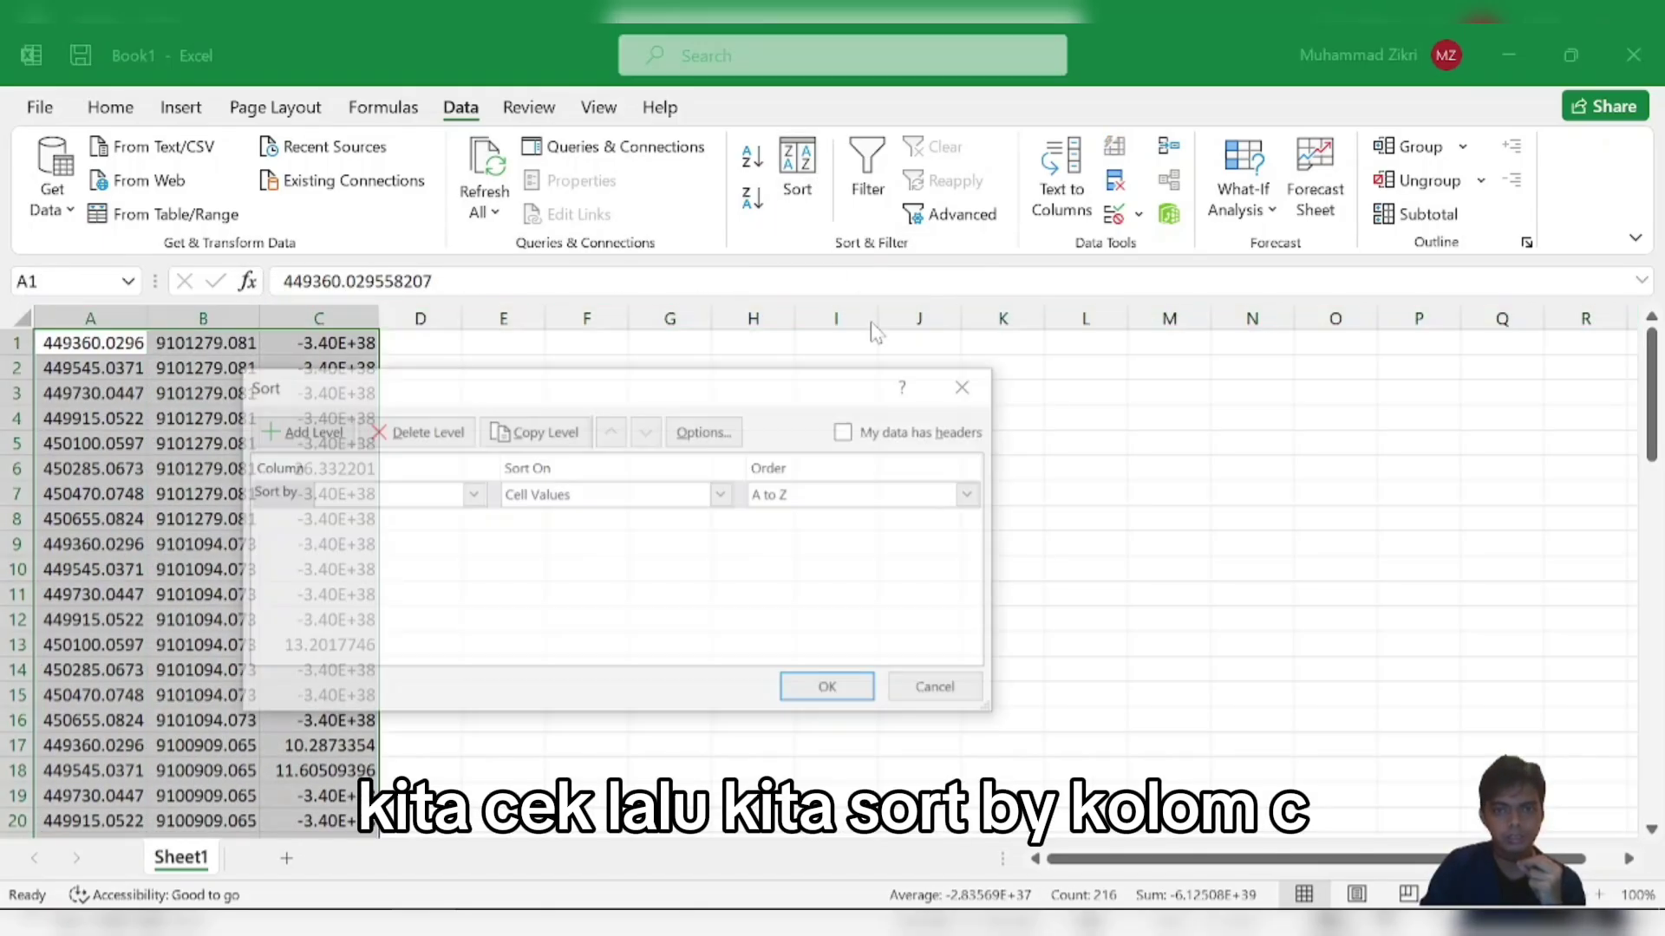
click(471, 493)
click(459, 556)
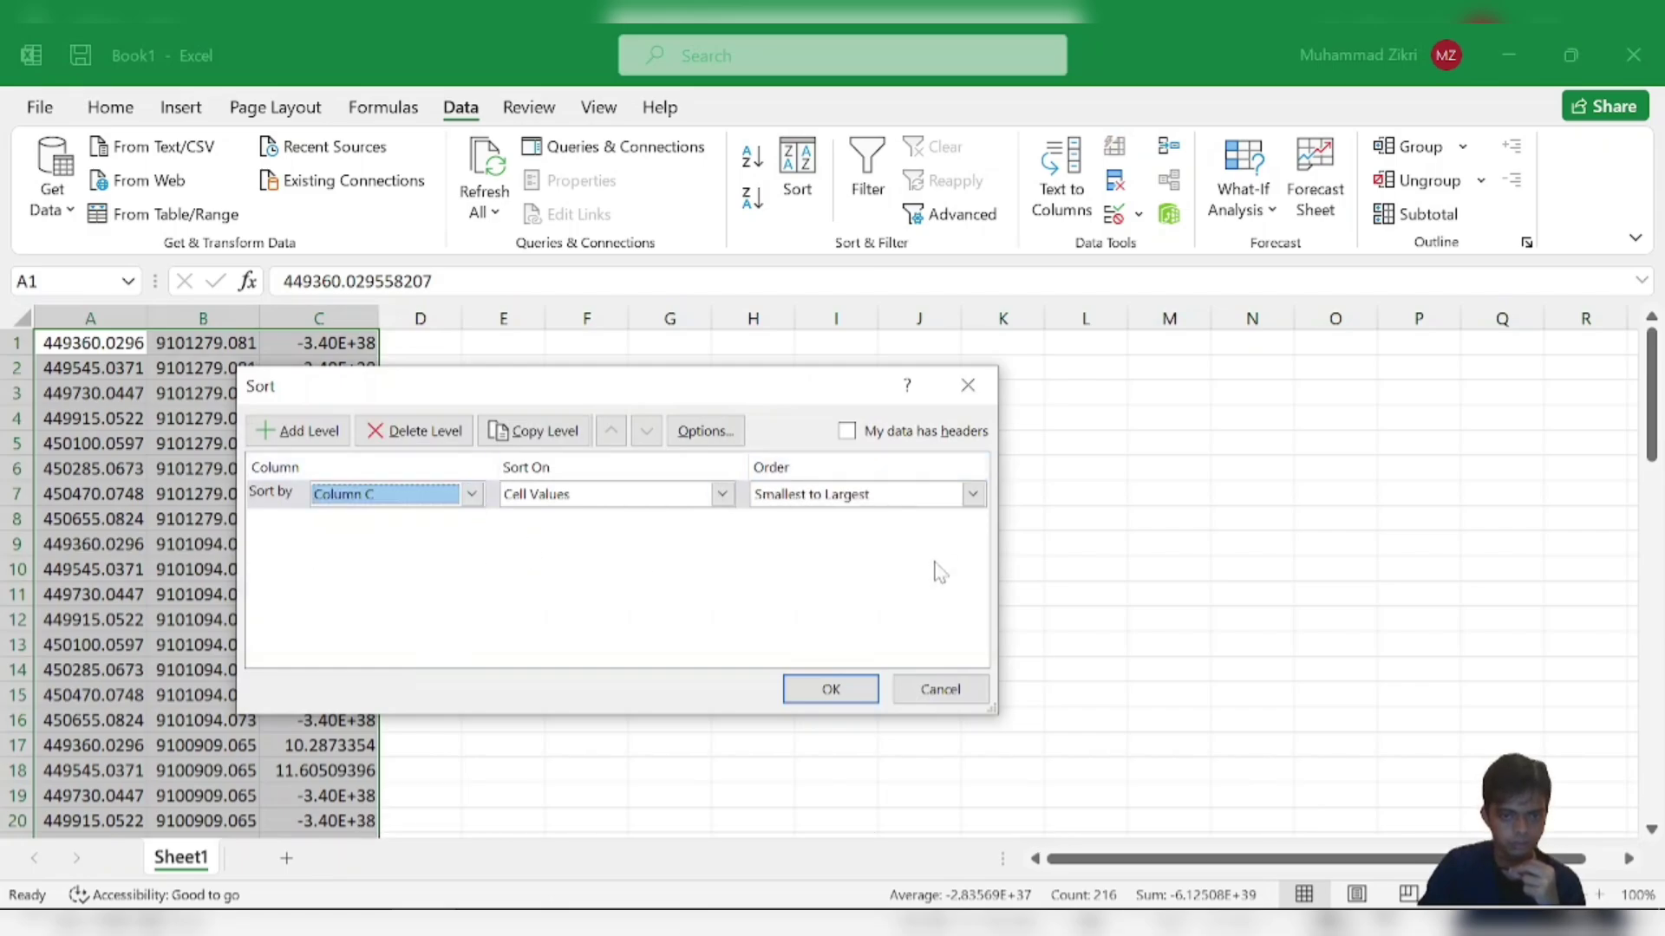
click(831, 689)
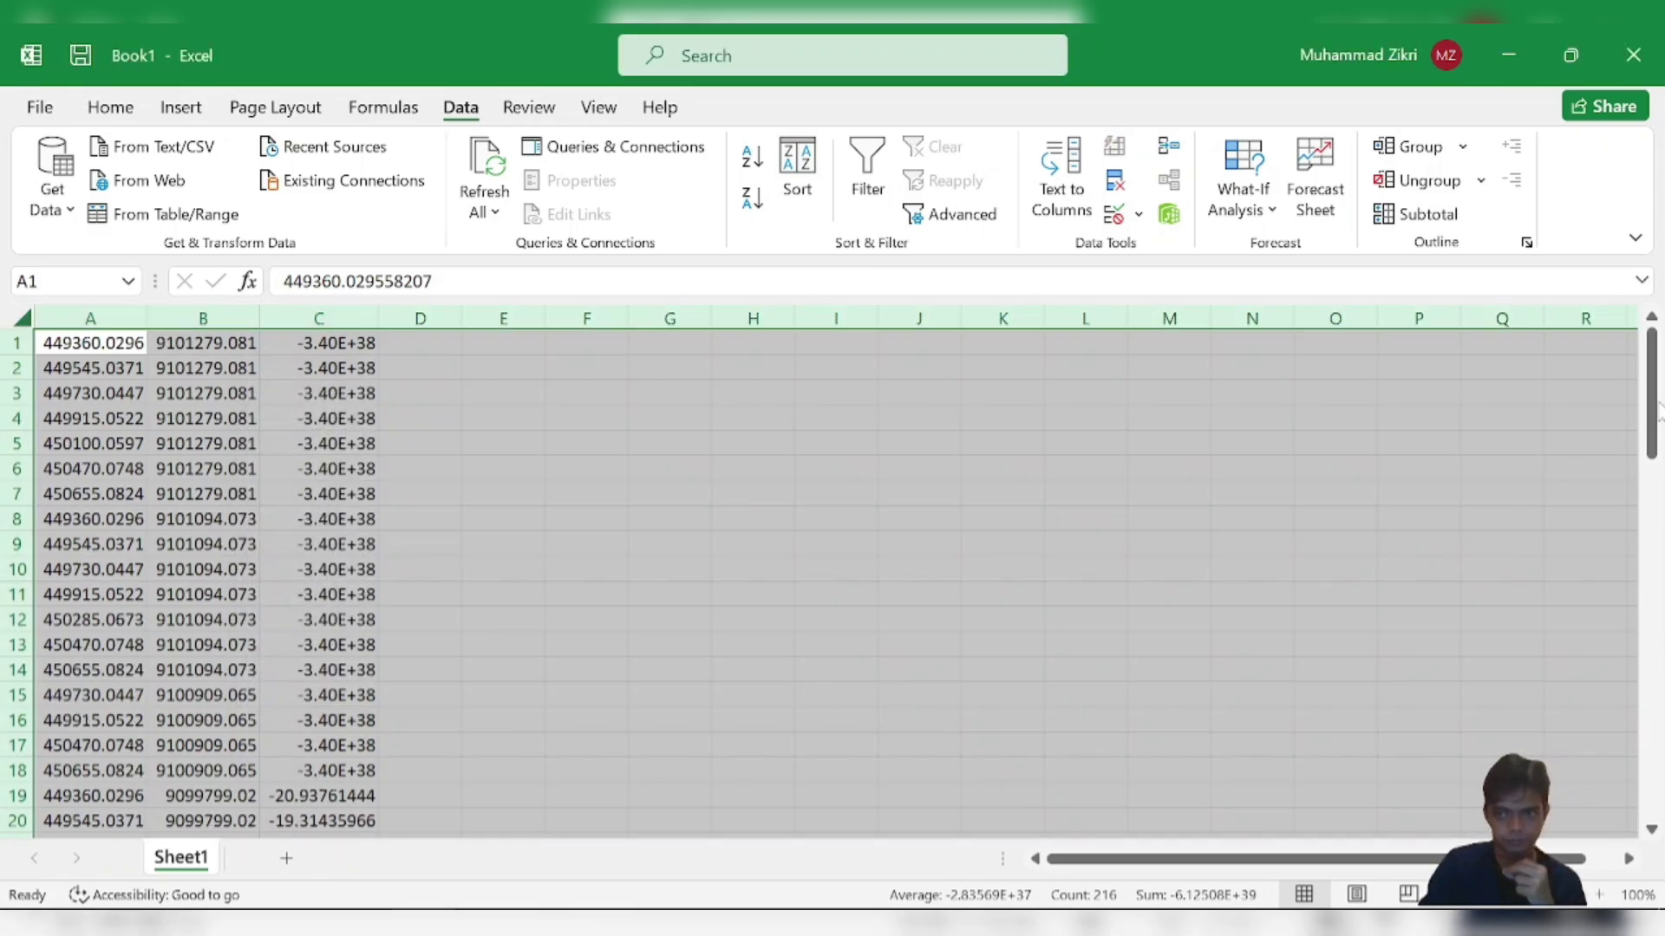
- Select the rows with positive Z values from row 59 to the end of the data and review the negative rows above them
drag(1656, 414, 1651, 753)
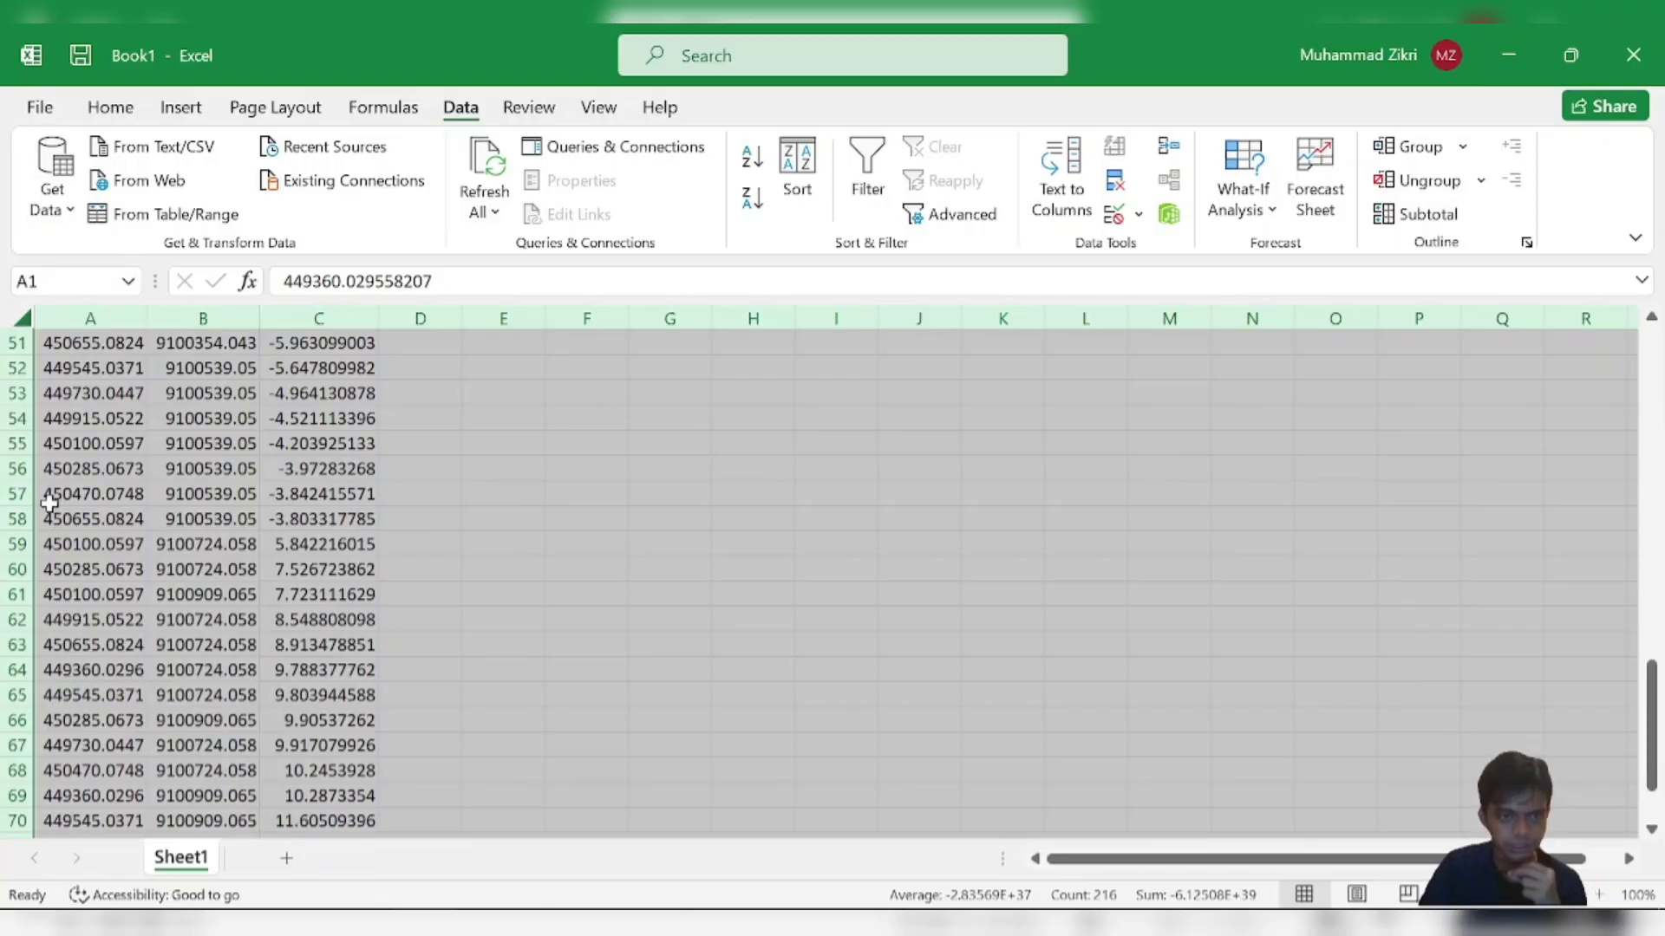
click(19, 544)
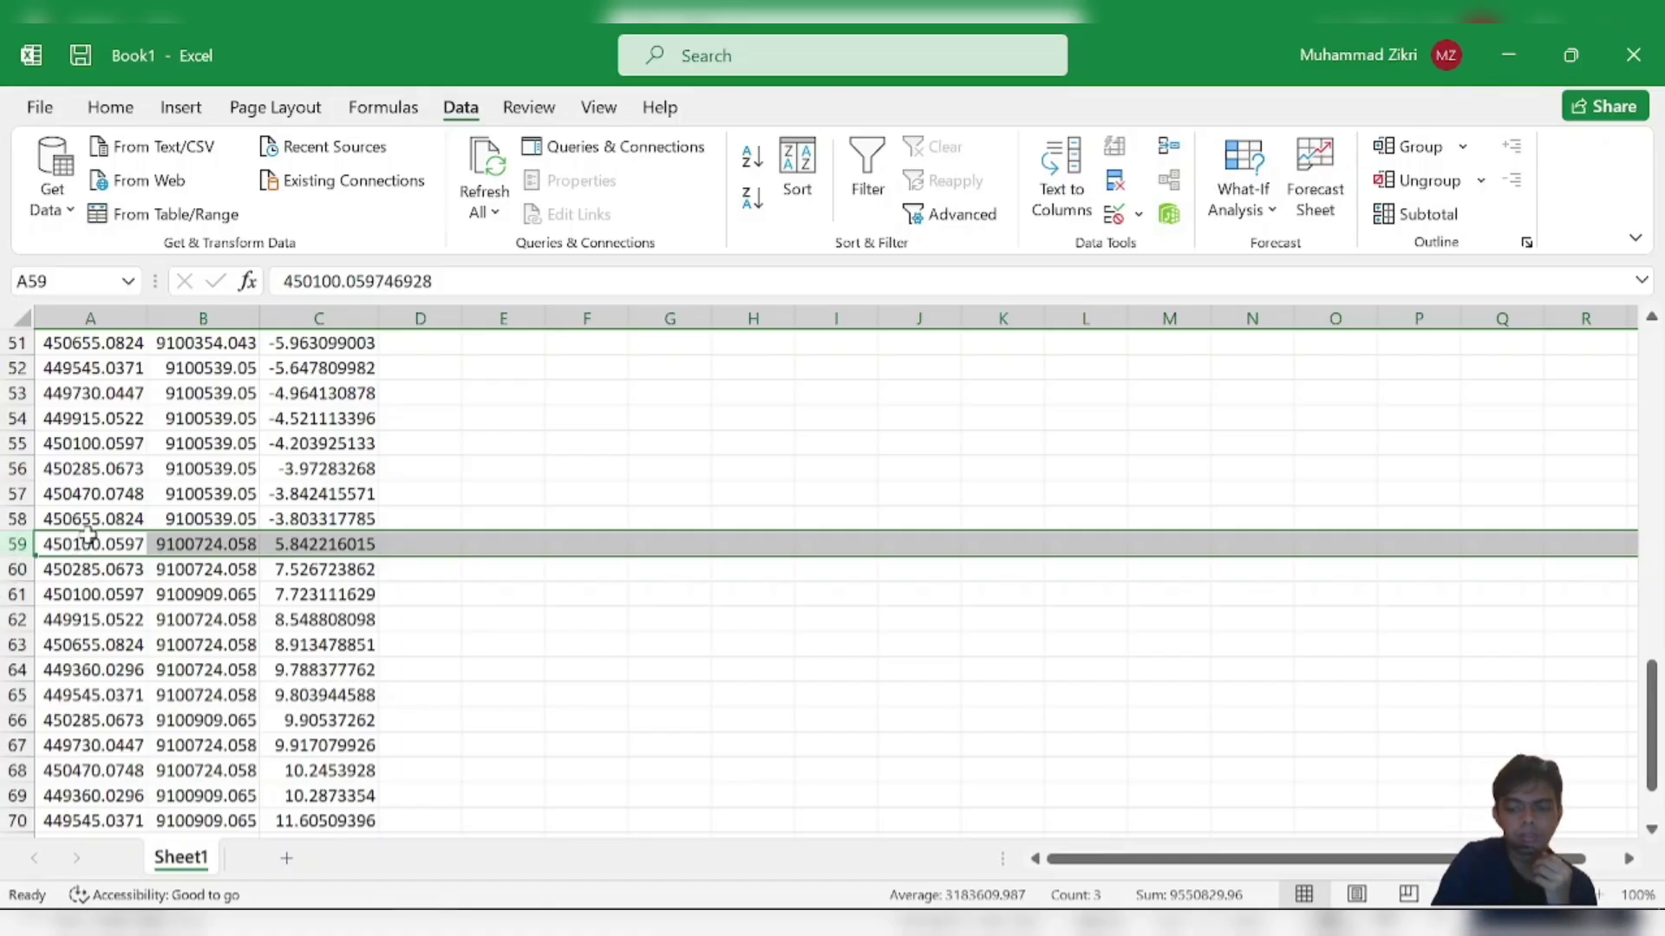
key(ctrl+shift+Down)
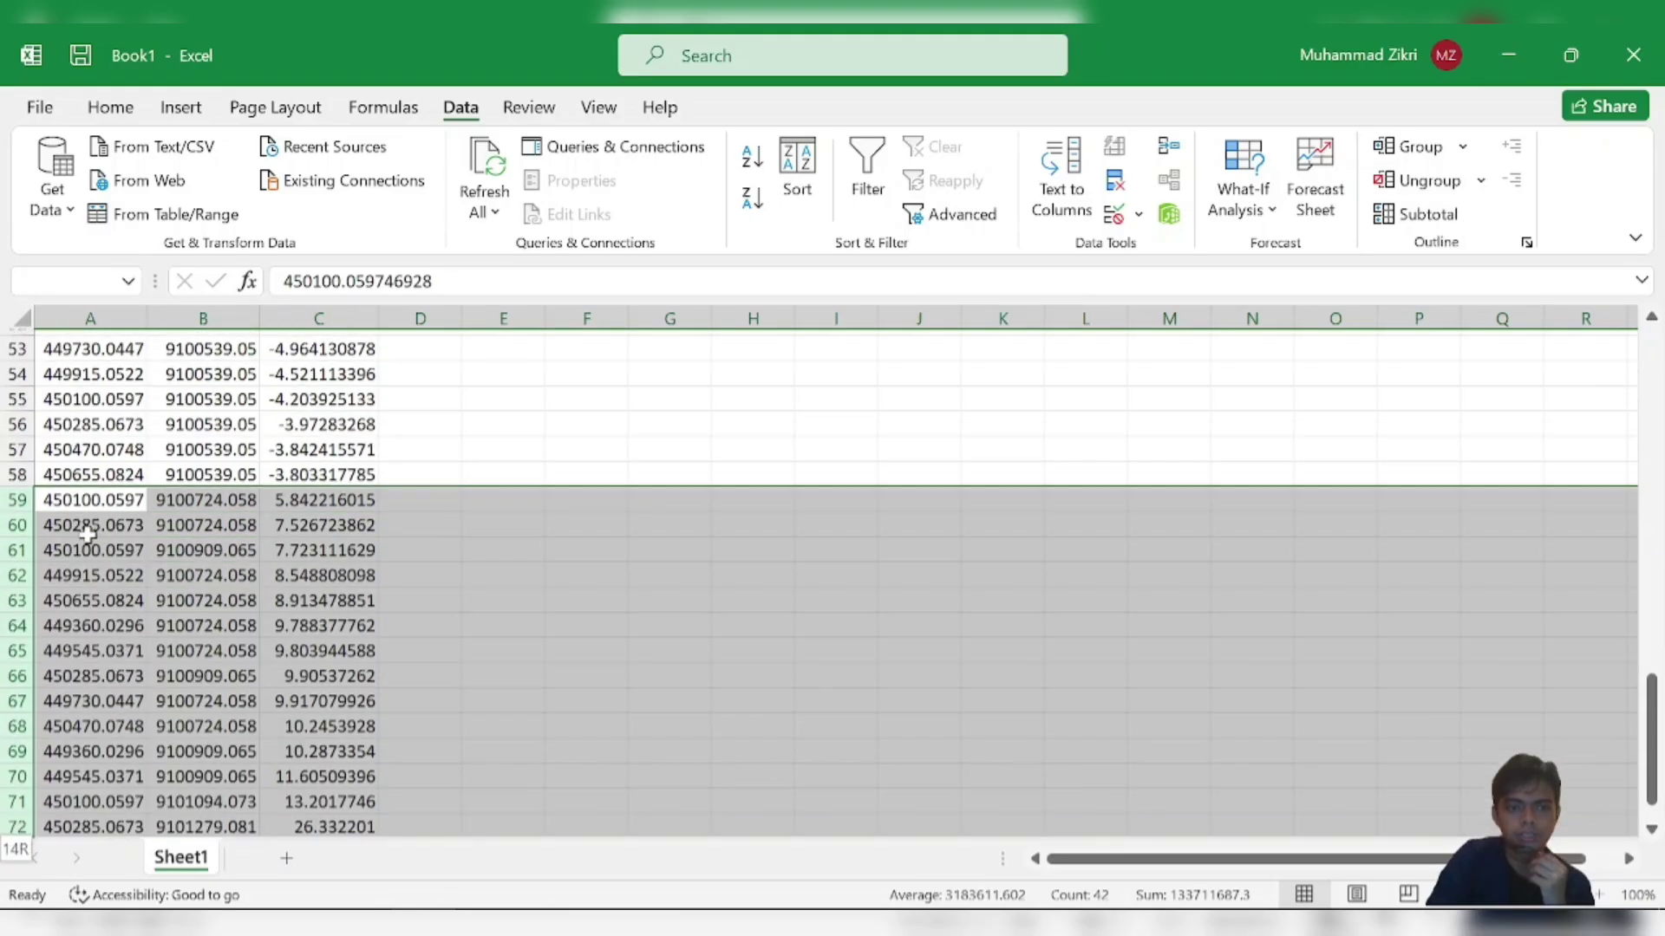
drag(1651, 728, 1652, 739)
scroll(286, 520, down, 5)
scroll(290, 546, up, 19)
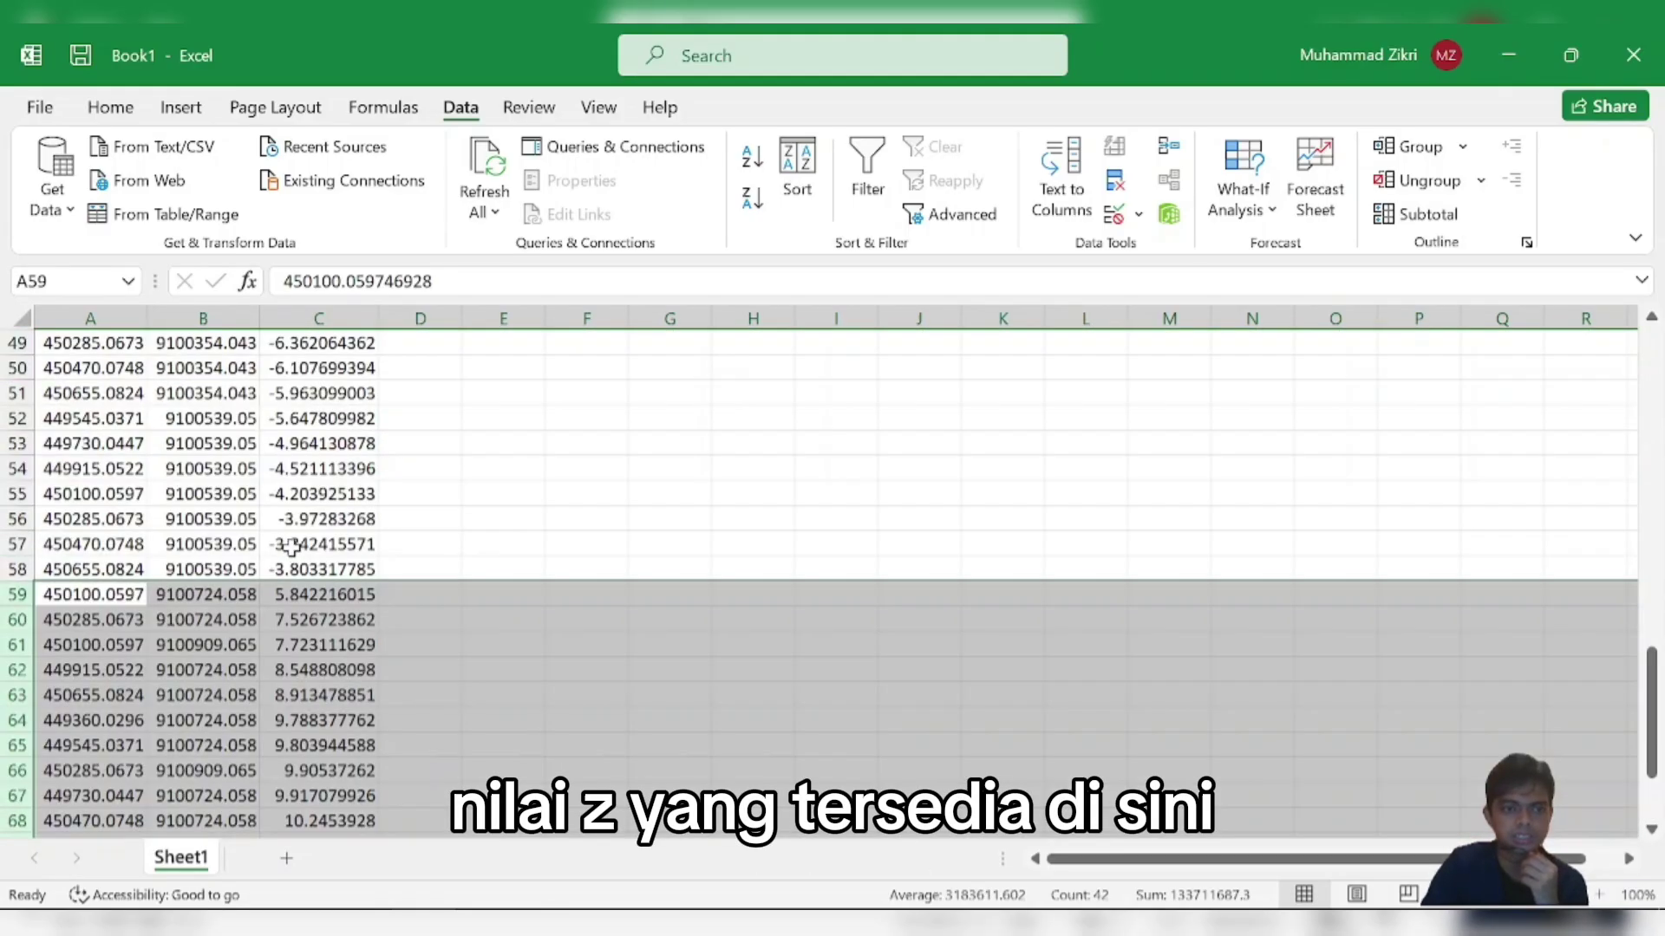
scroll(305, 571, up, 4)
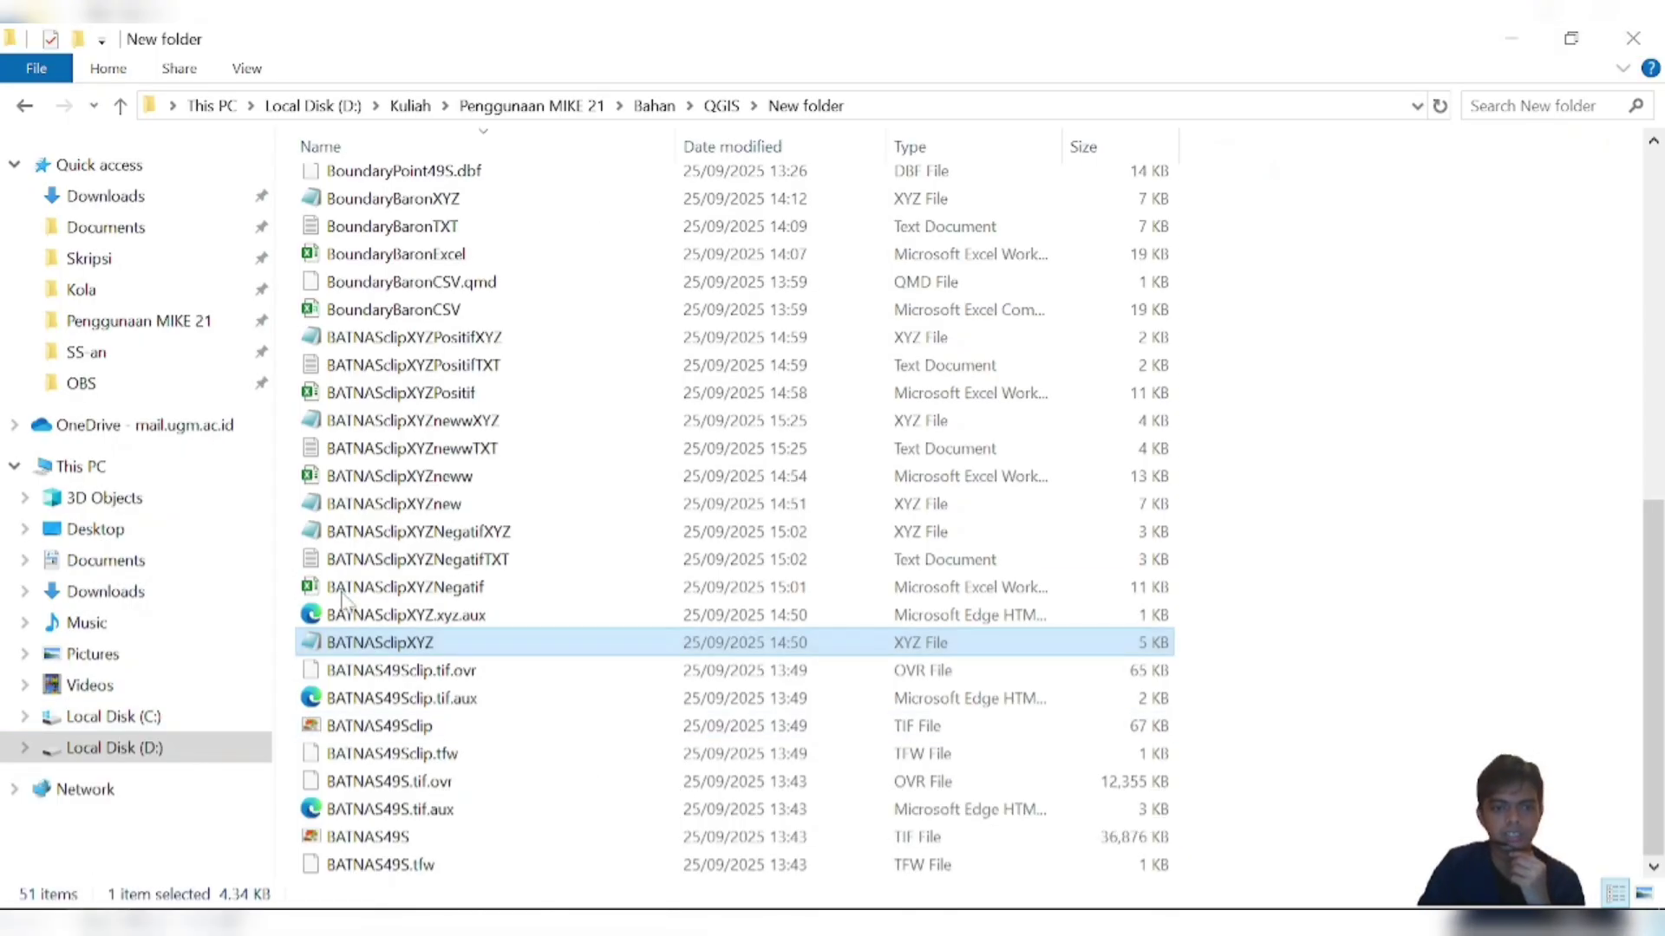
- Open the BATNASclipXYZNegatif workbook from the QGIS New folder and check its column C depths from first to last row
click(414, 593)
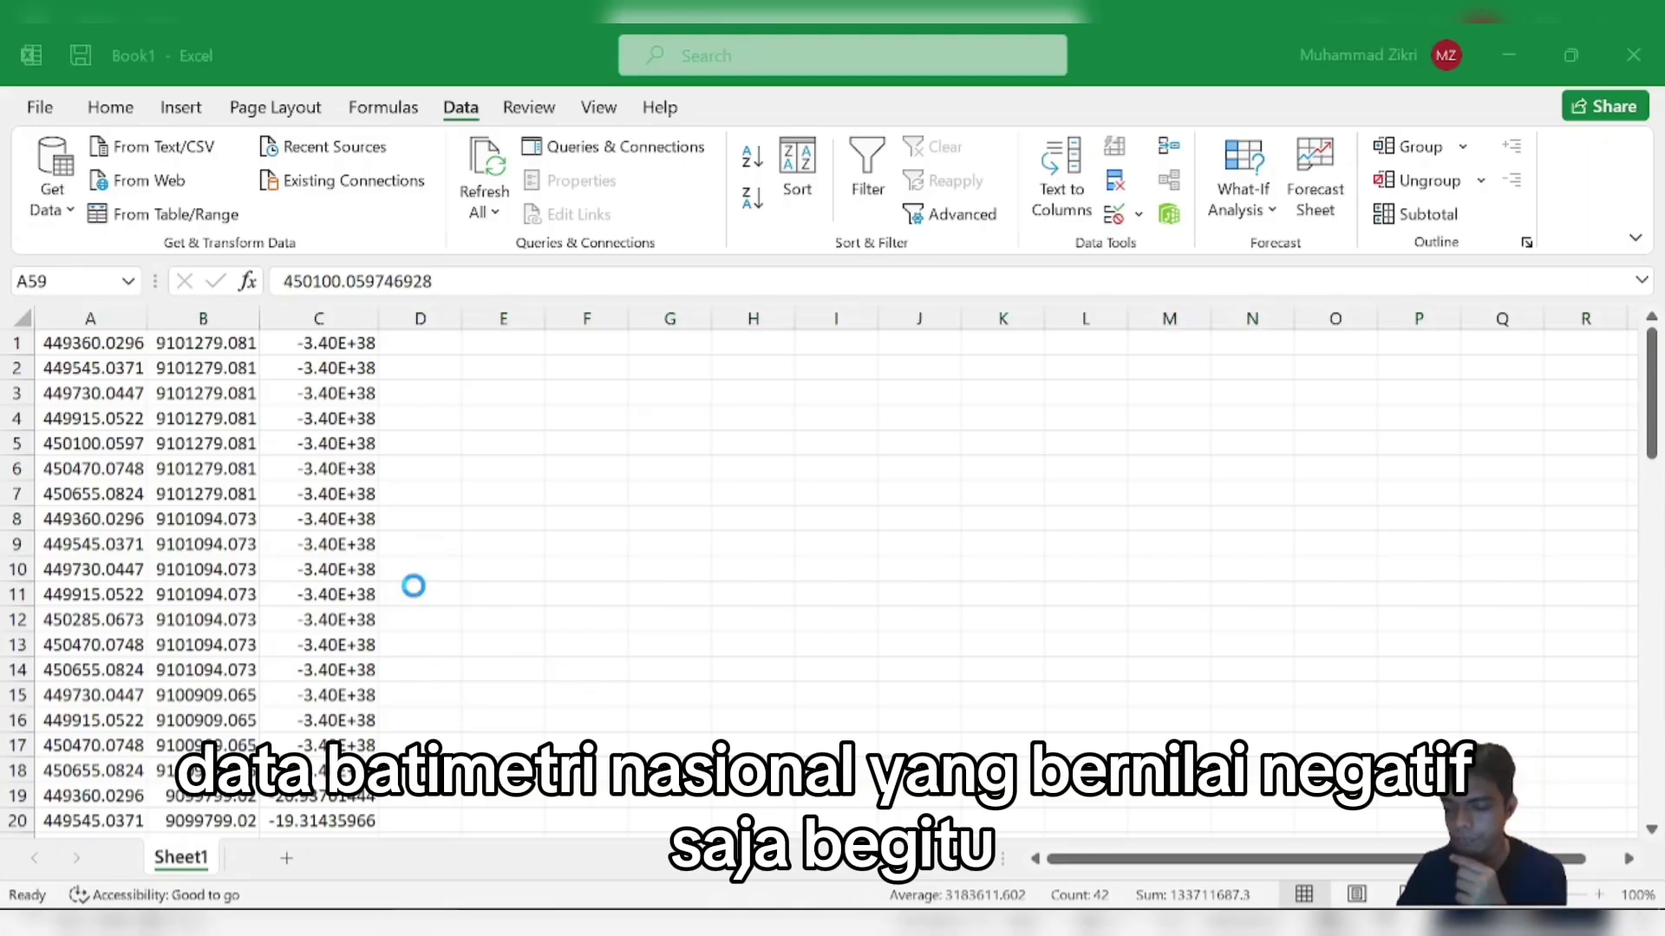
click(346, 598)
click(587, 518)
click(203, 319)
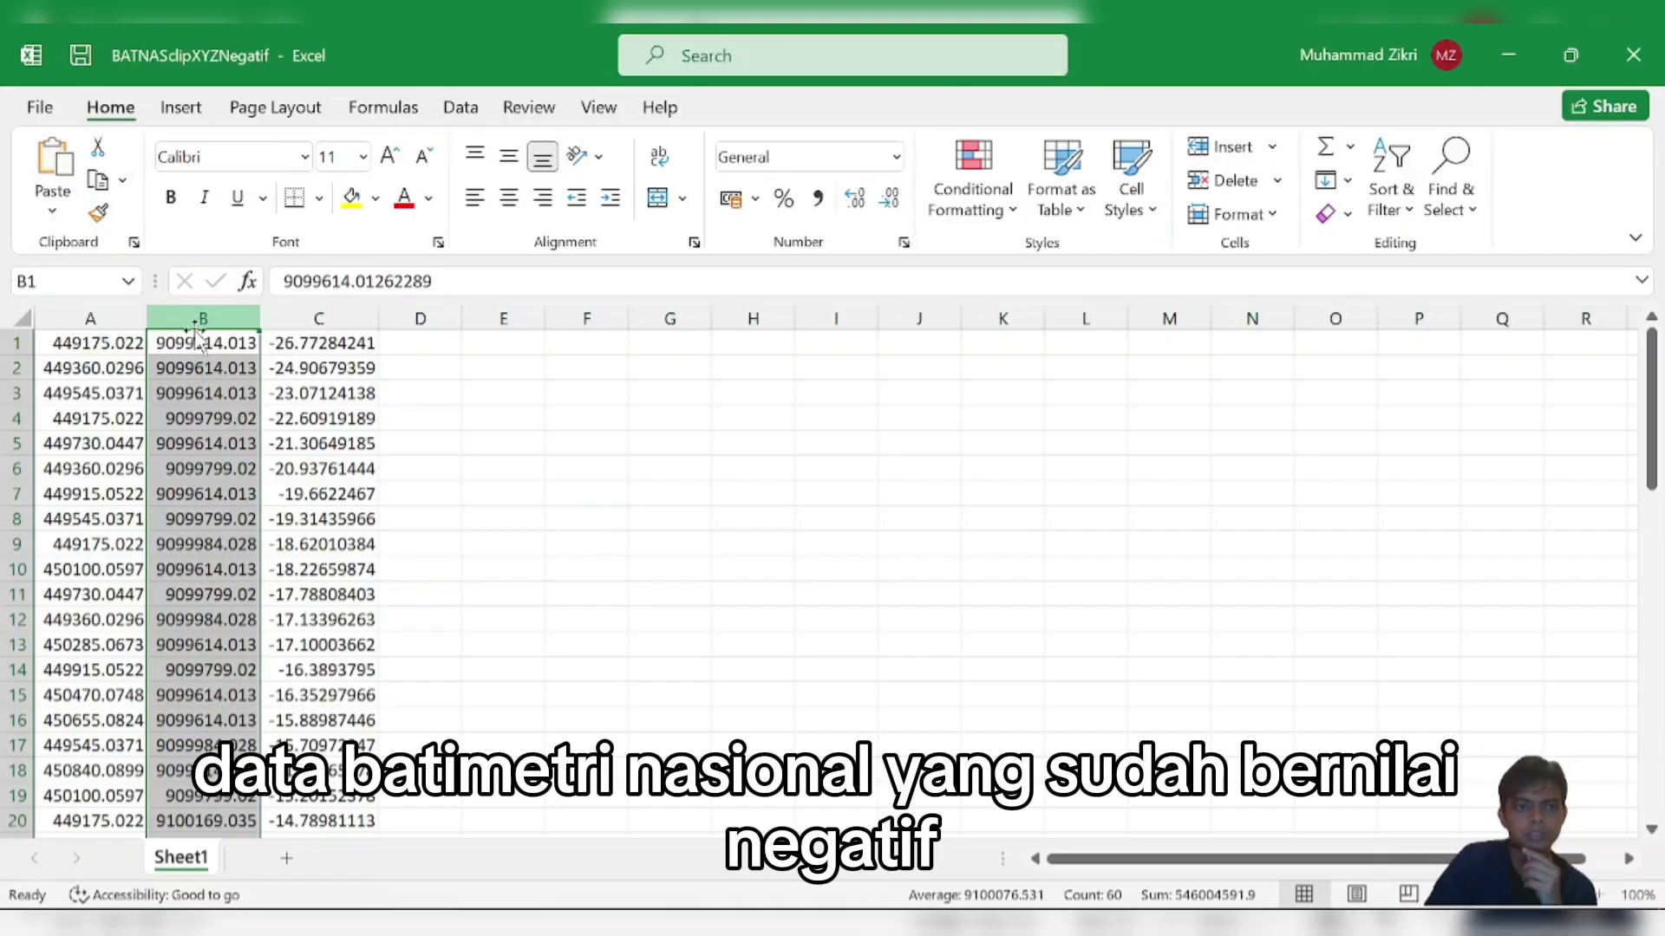
click(420, 443)
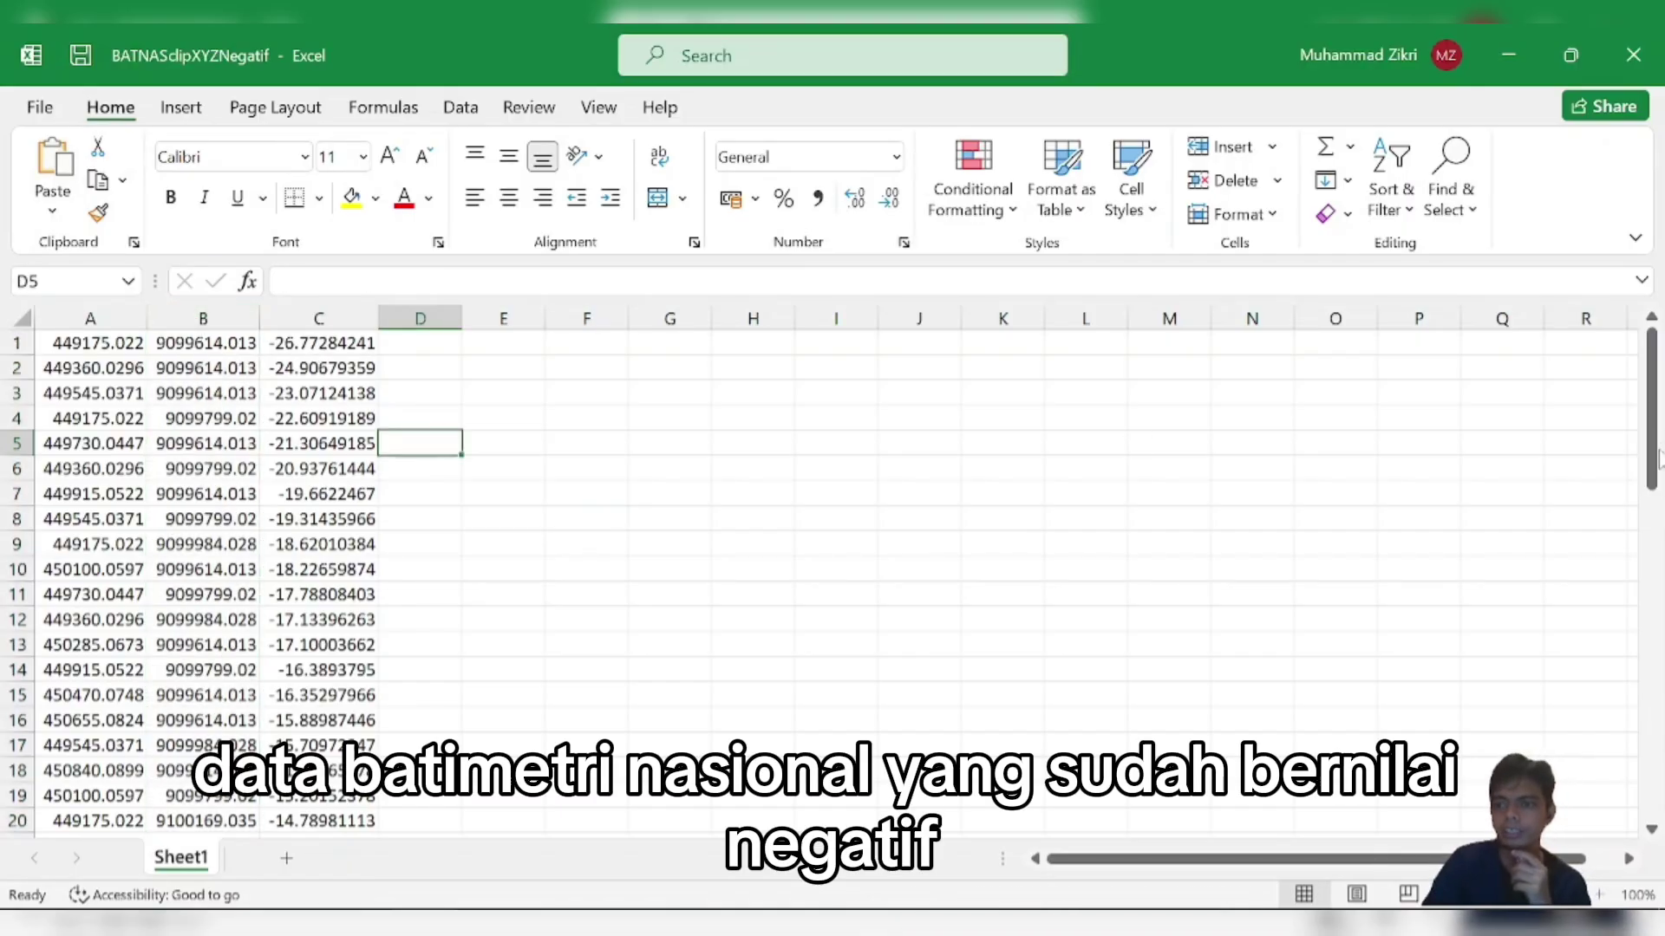
drag(1658, 459, 1651, 827)
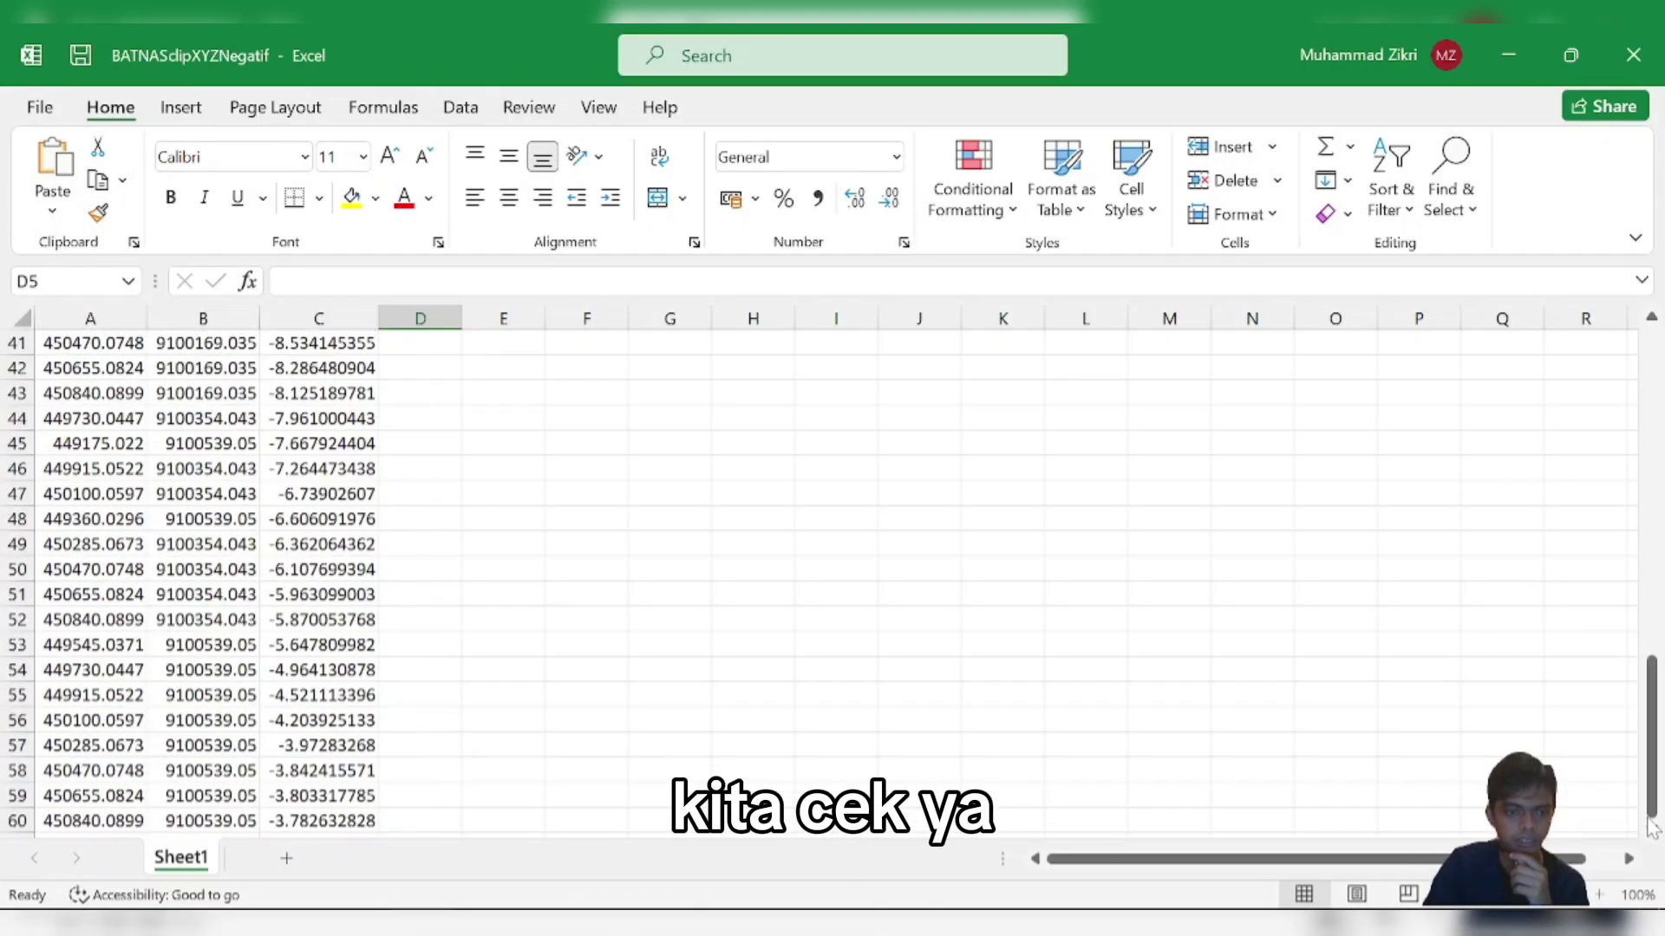
click(355, 820)
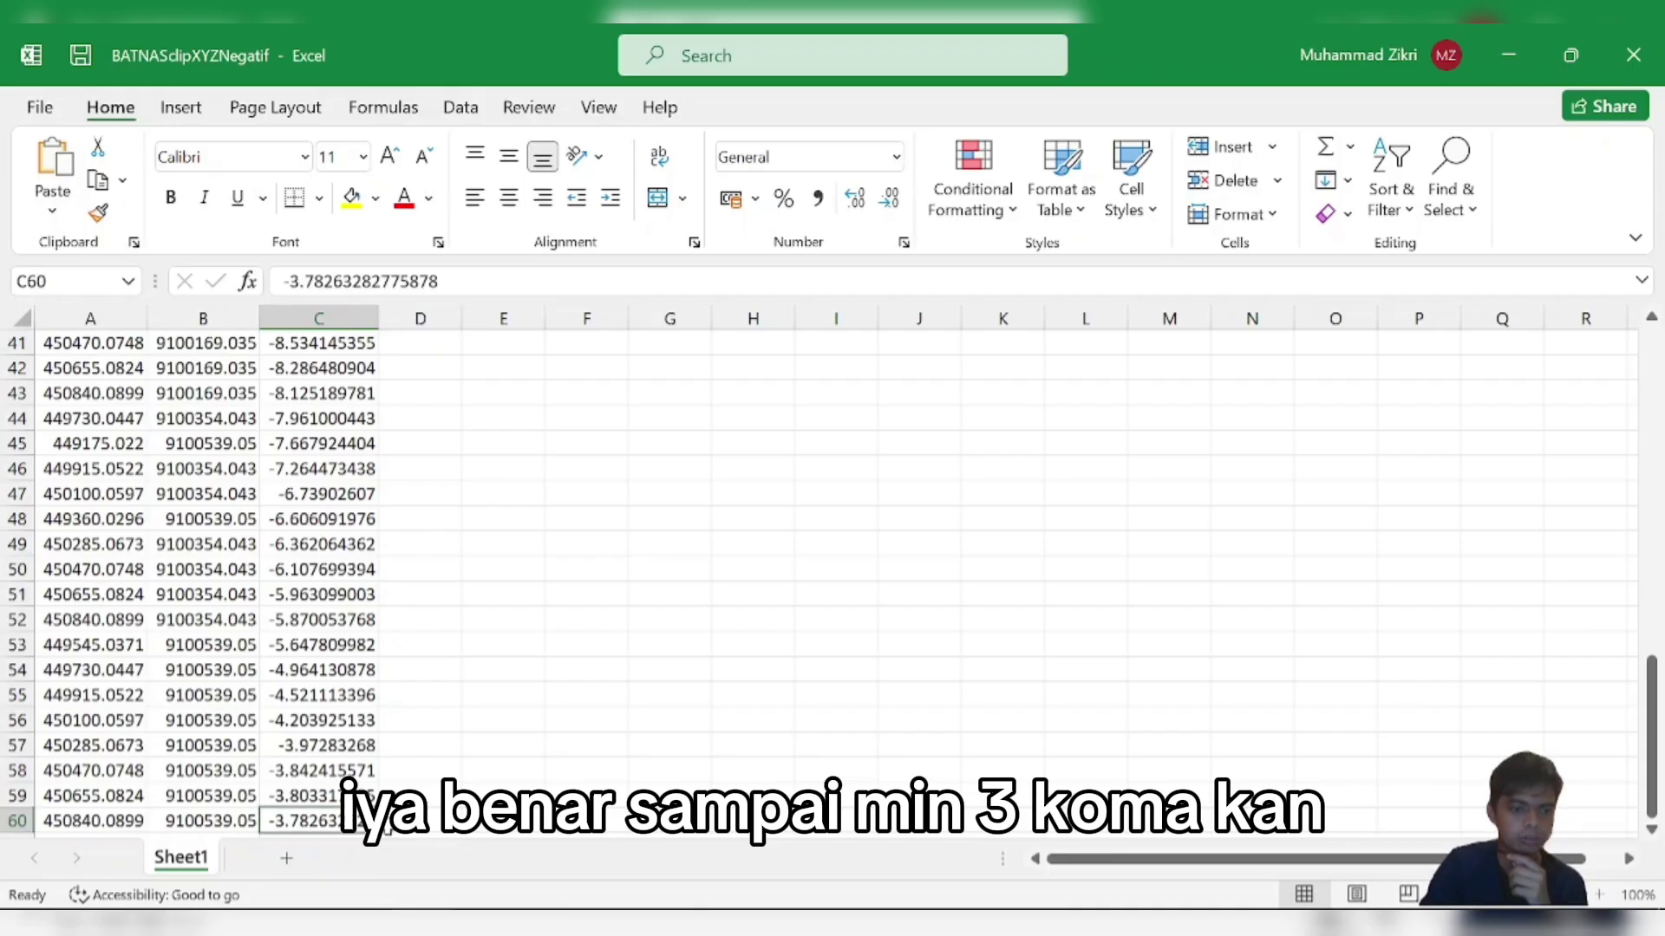
click(503, 796)
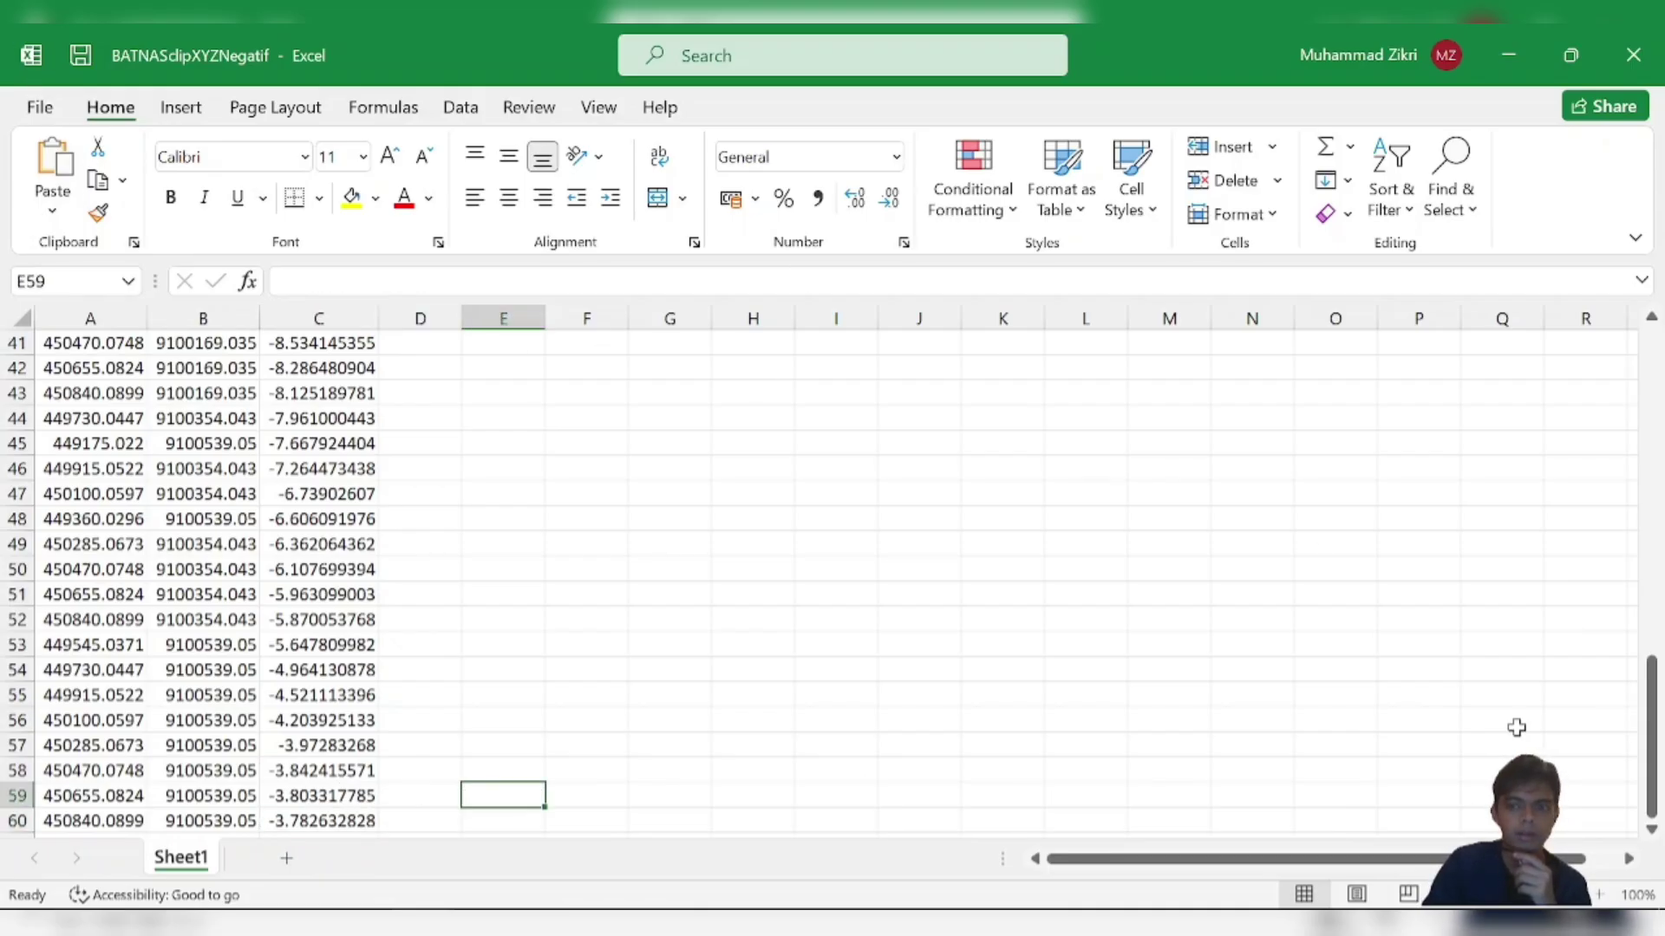
scroll(1602, 436, up, 13)
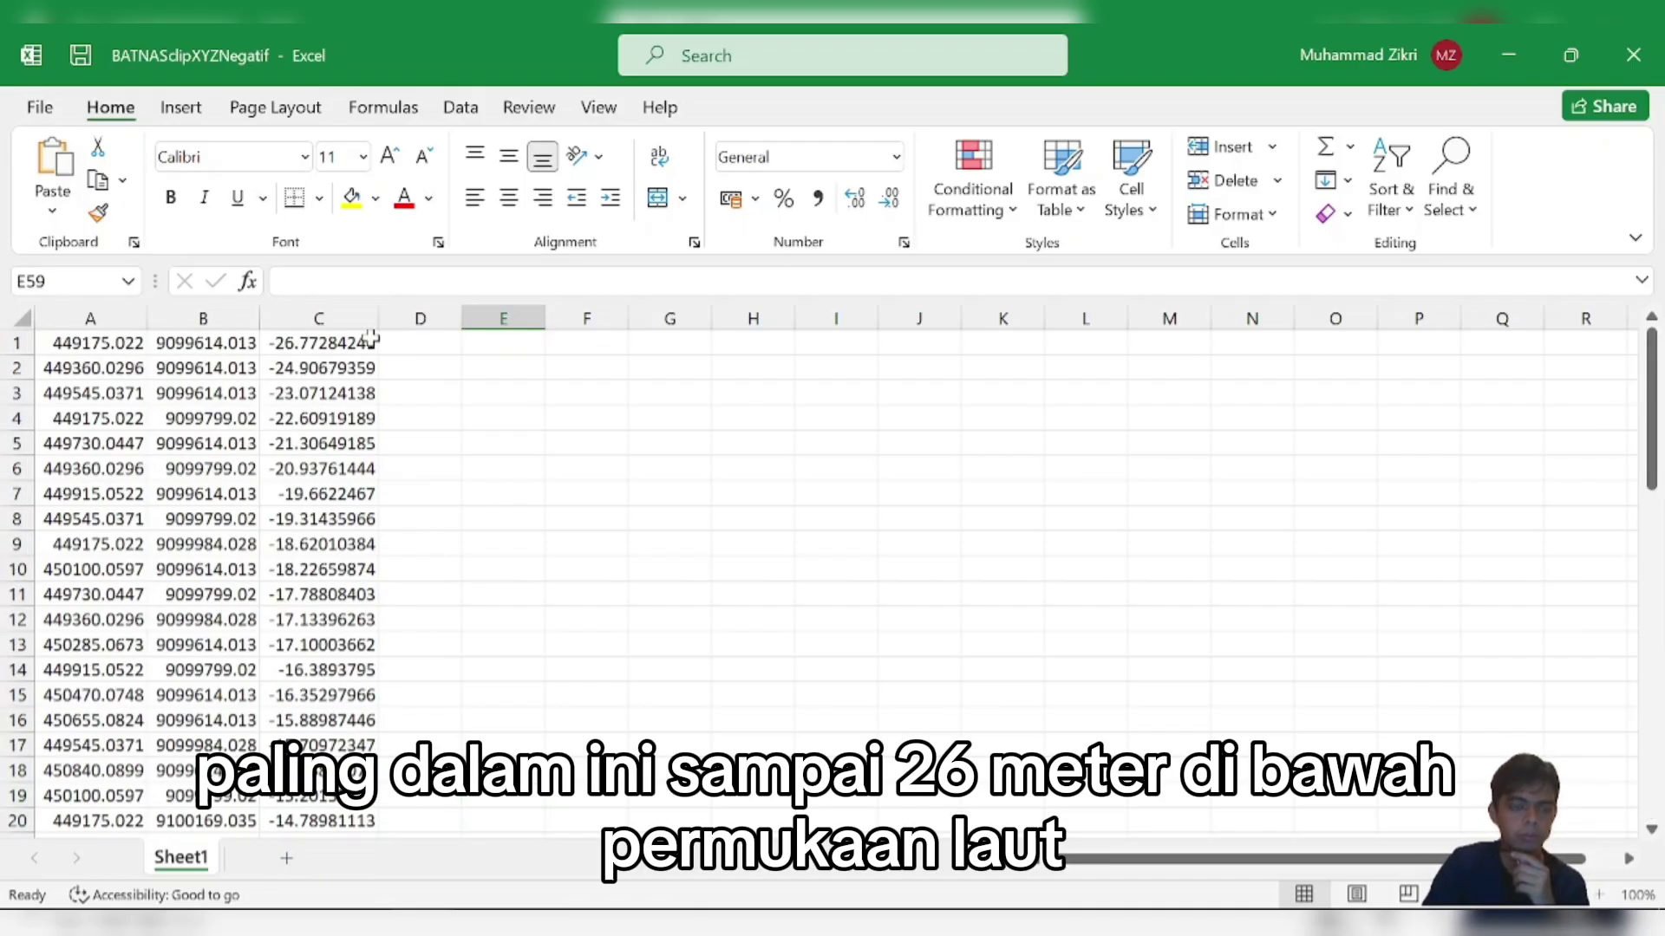
- Open the Save As file browser for the BATNASclipXYZNegatif workbook
click(49, 127)
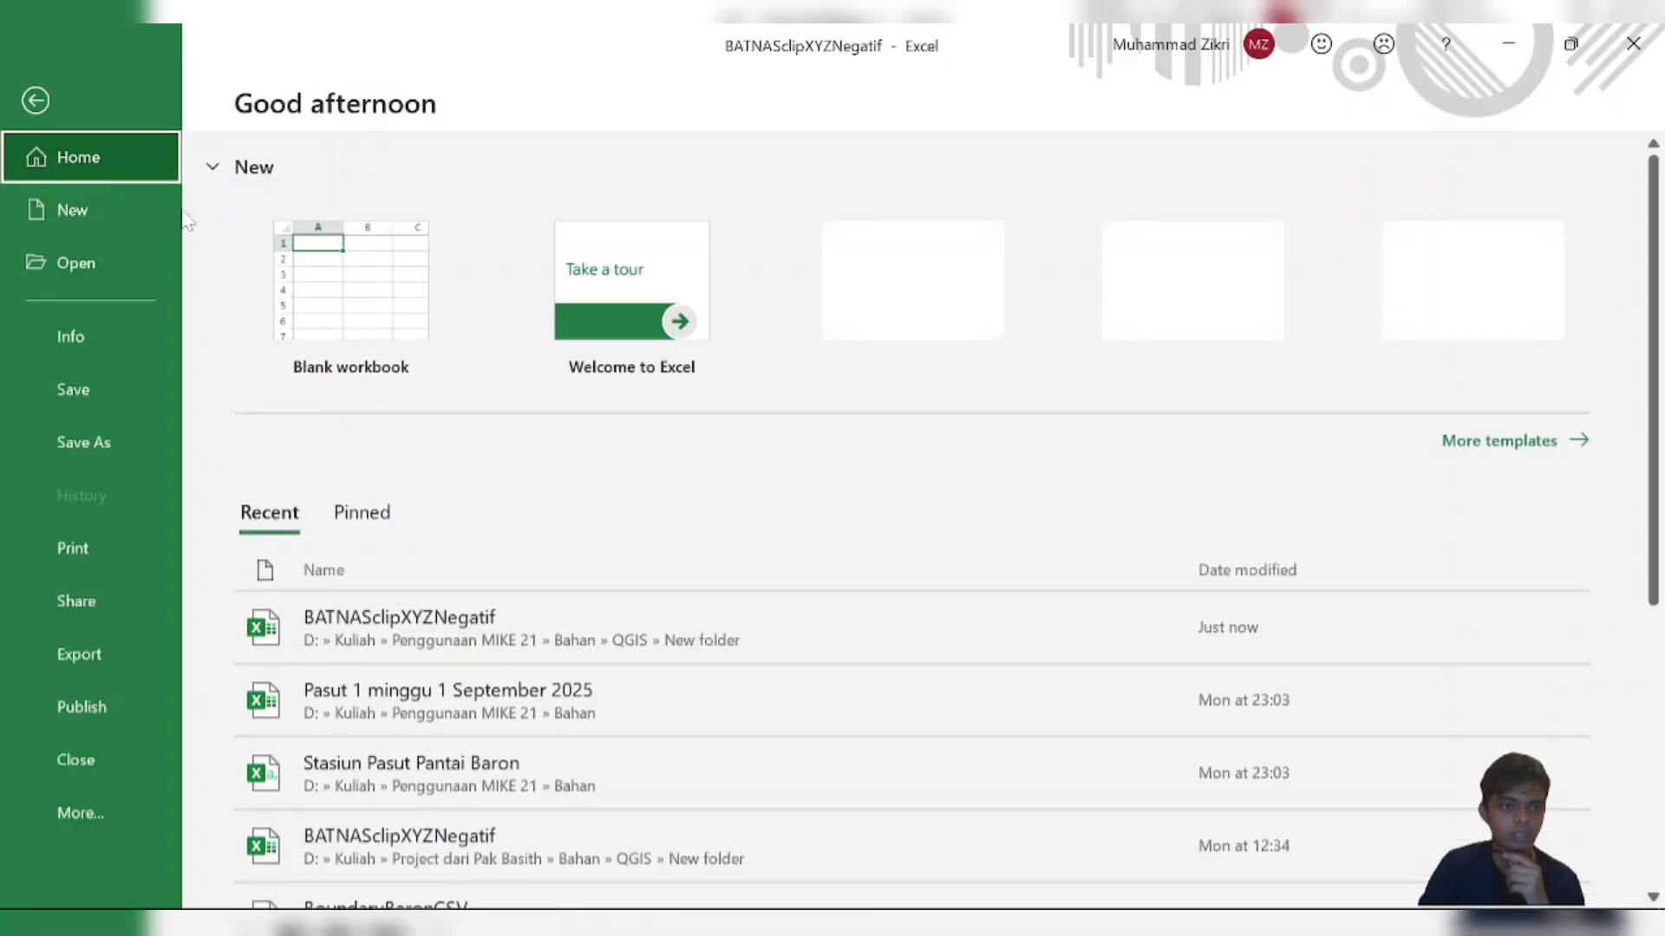
click(86, 451)
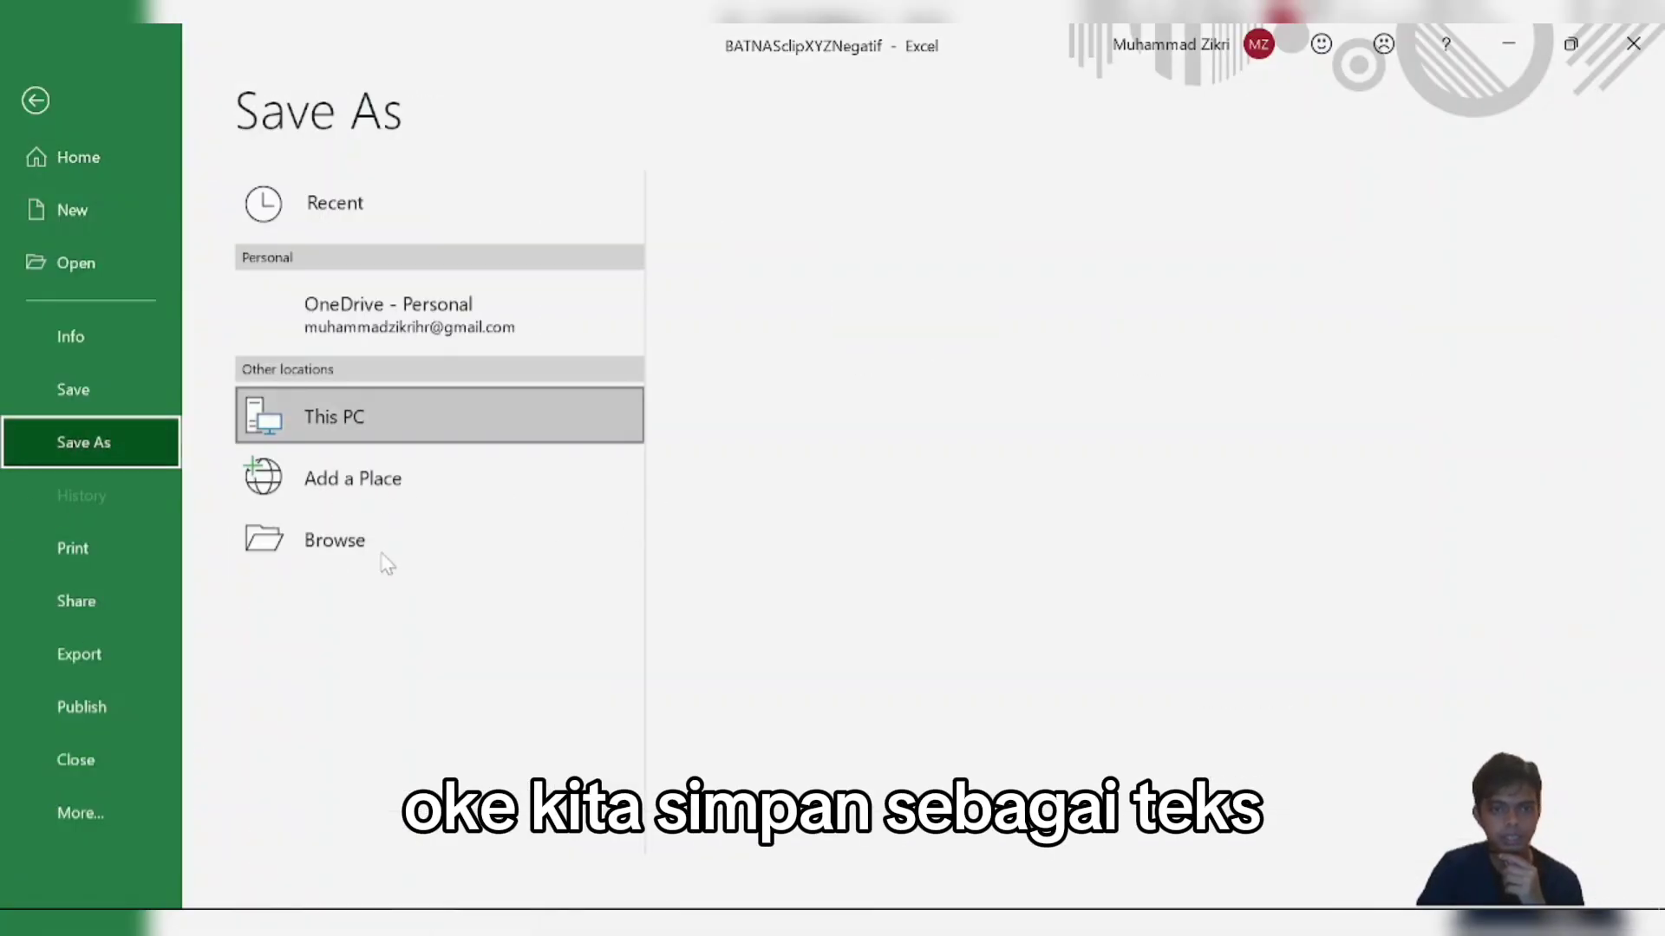
click(382, 544)
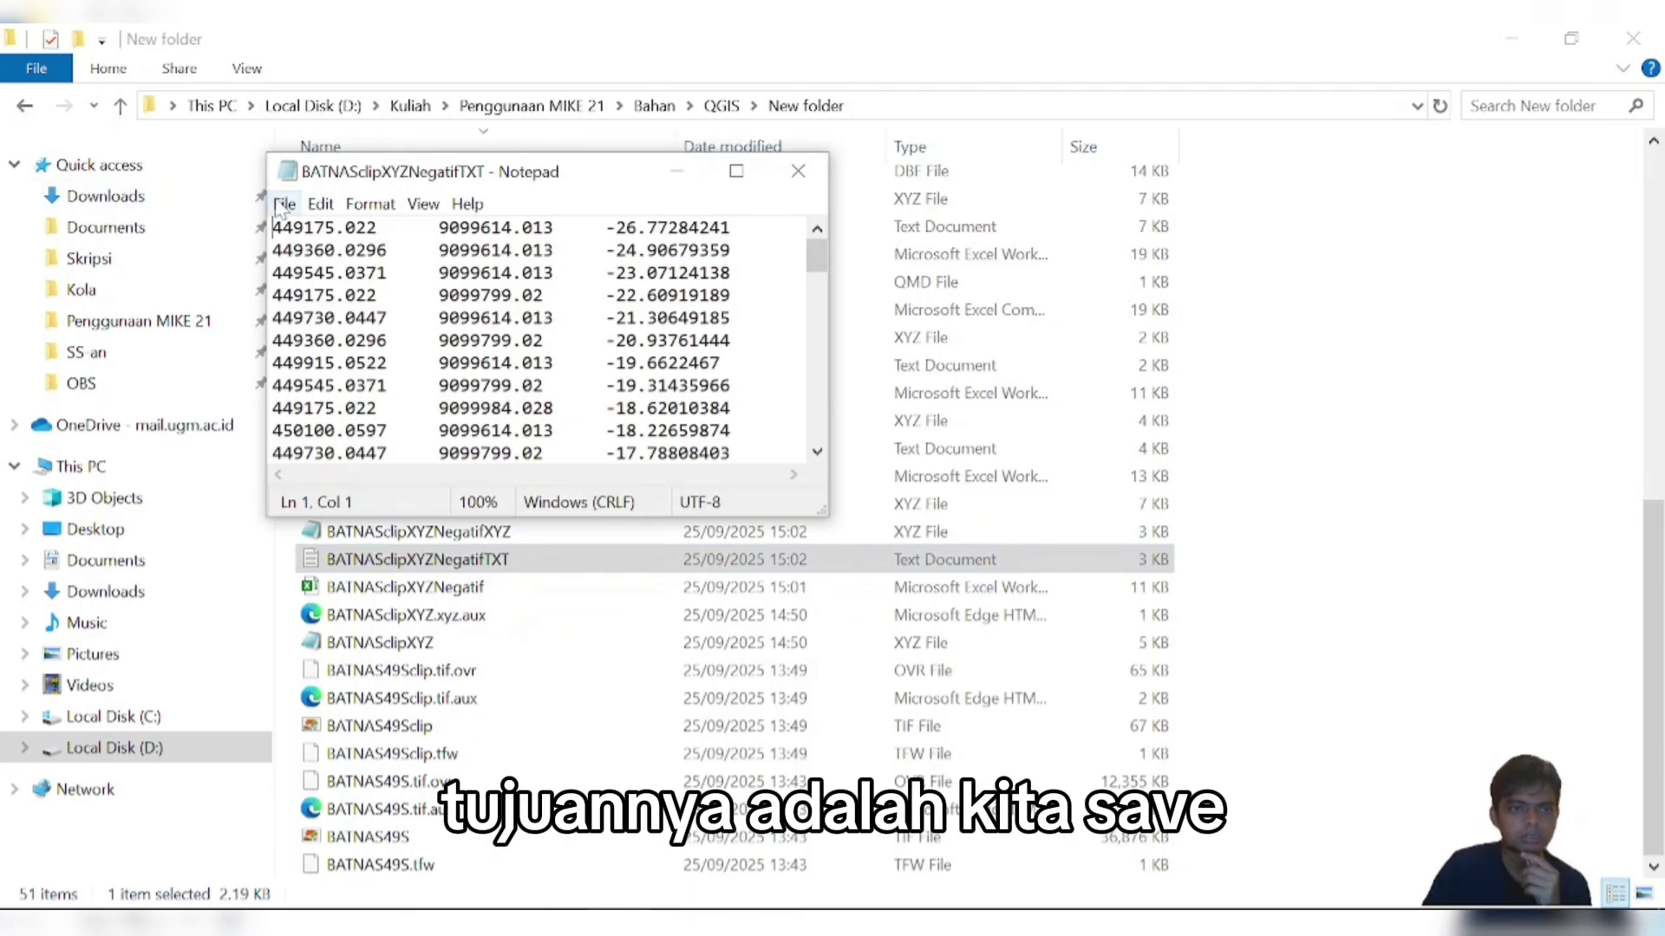
- Try to save the BATNASclipXYZNegatifTXT text file as BATNASclipXYZNegatifTXT.xyz with file type All Files, and close Notepad
click(284, 203)
click(338, 338)
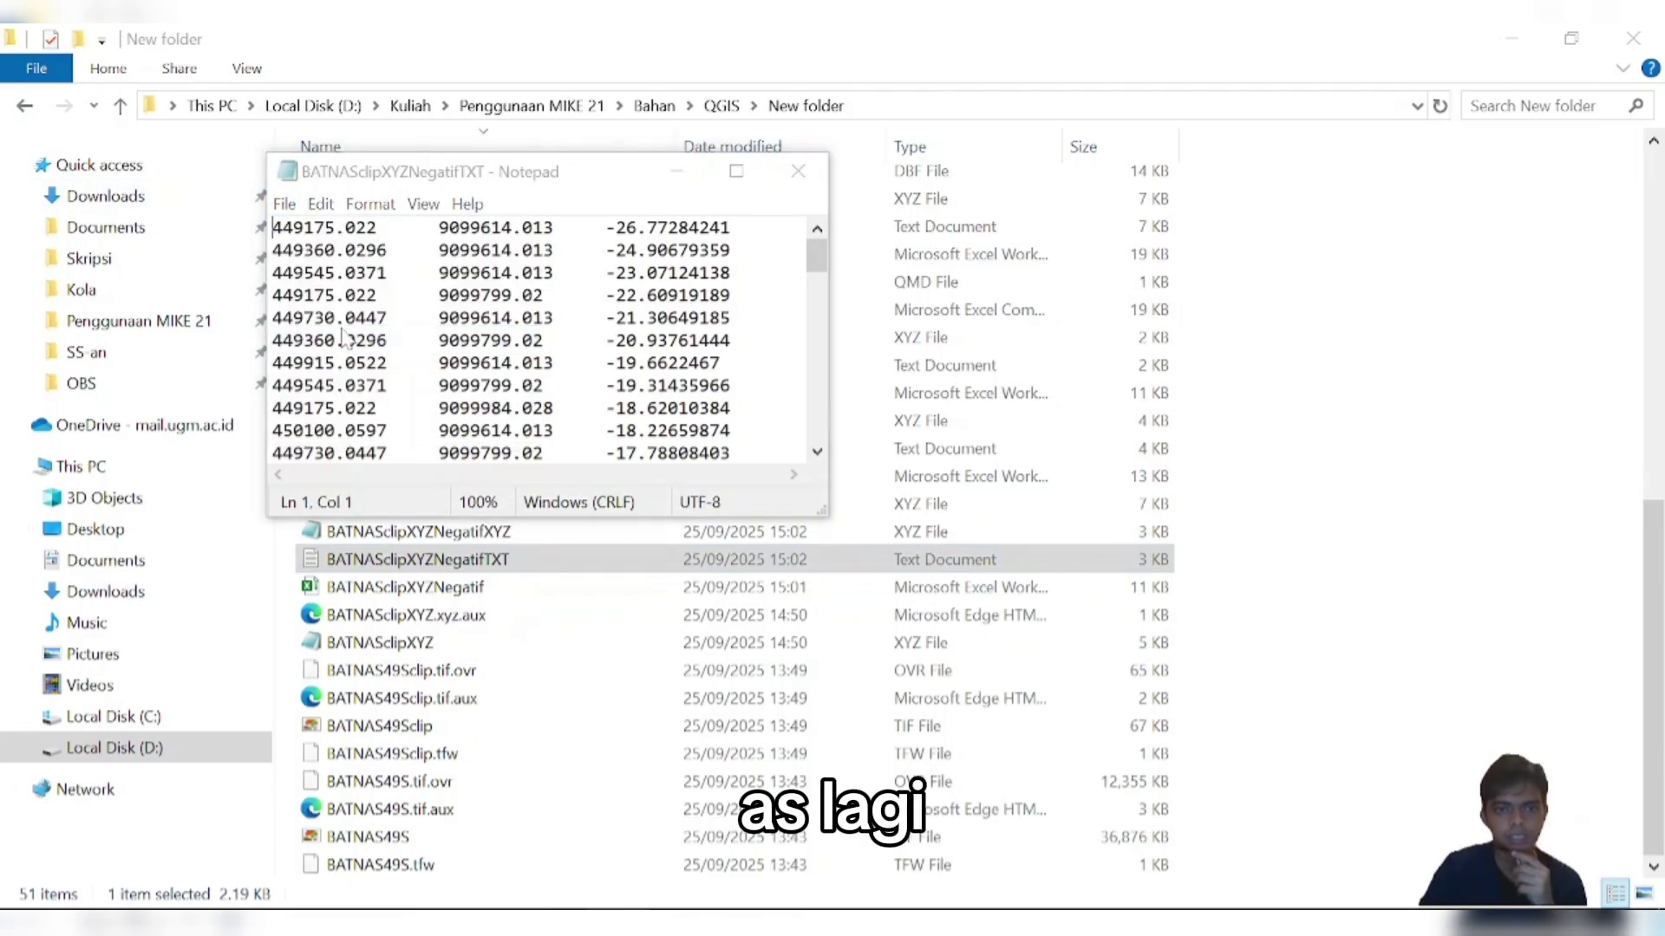
click(651, 657)
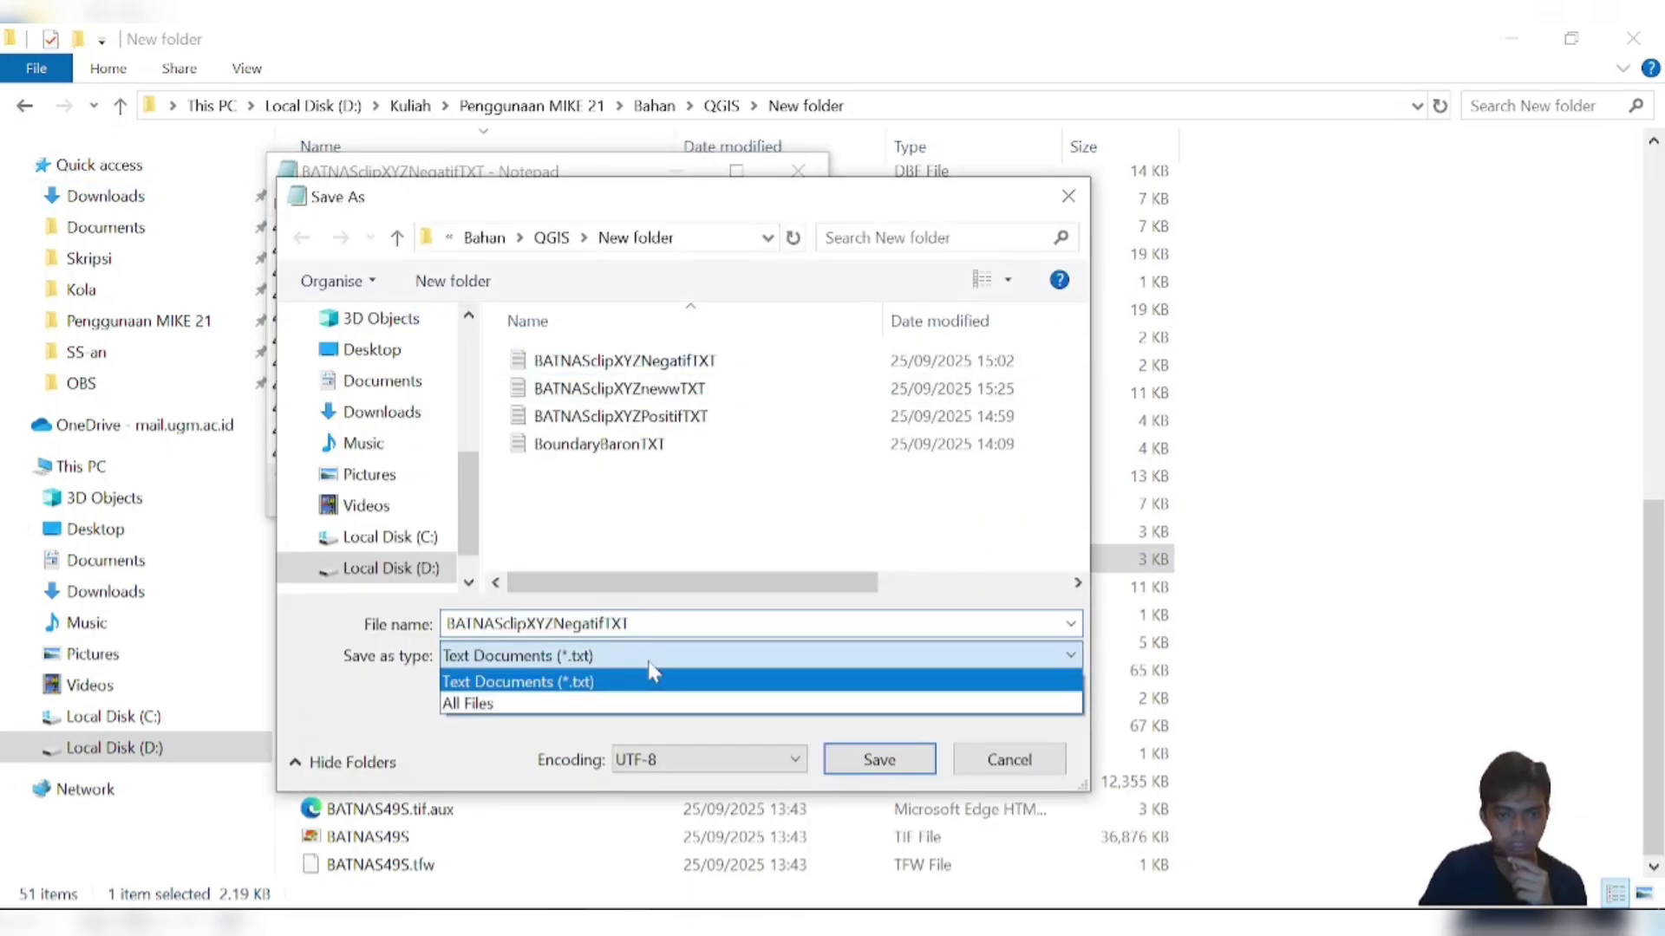
click(625, 704)
key(End)
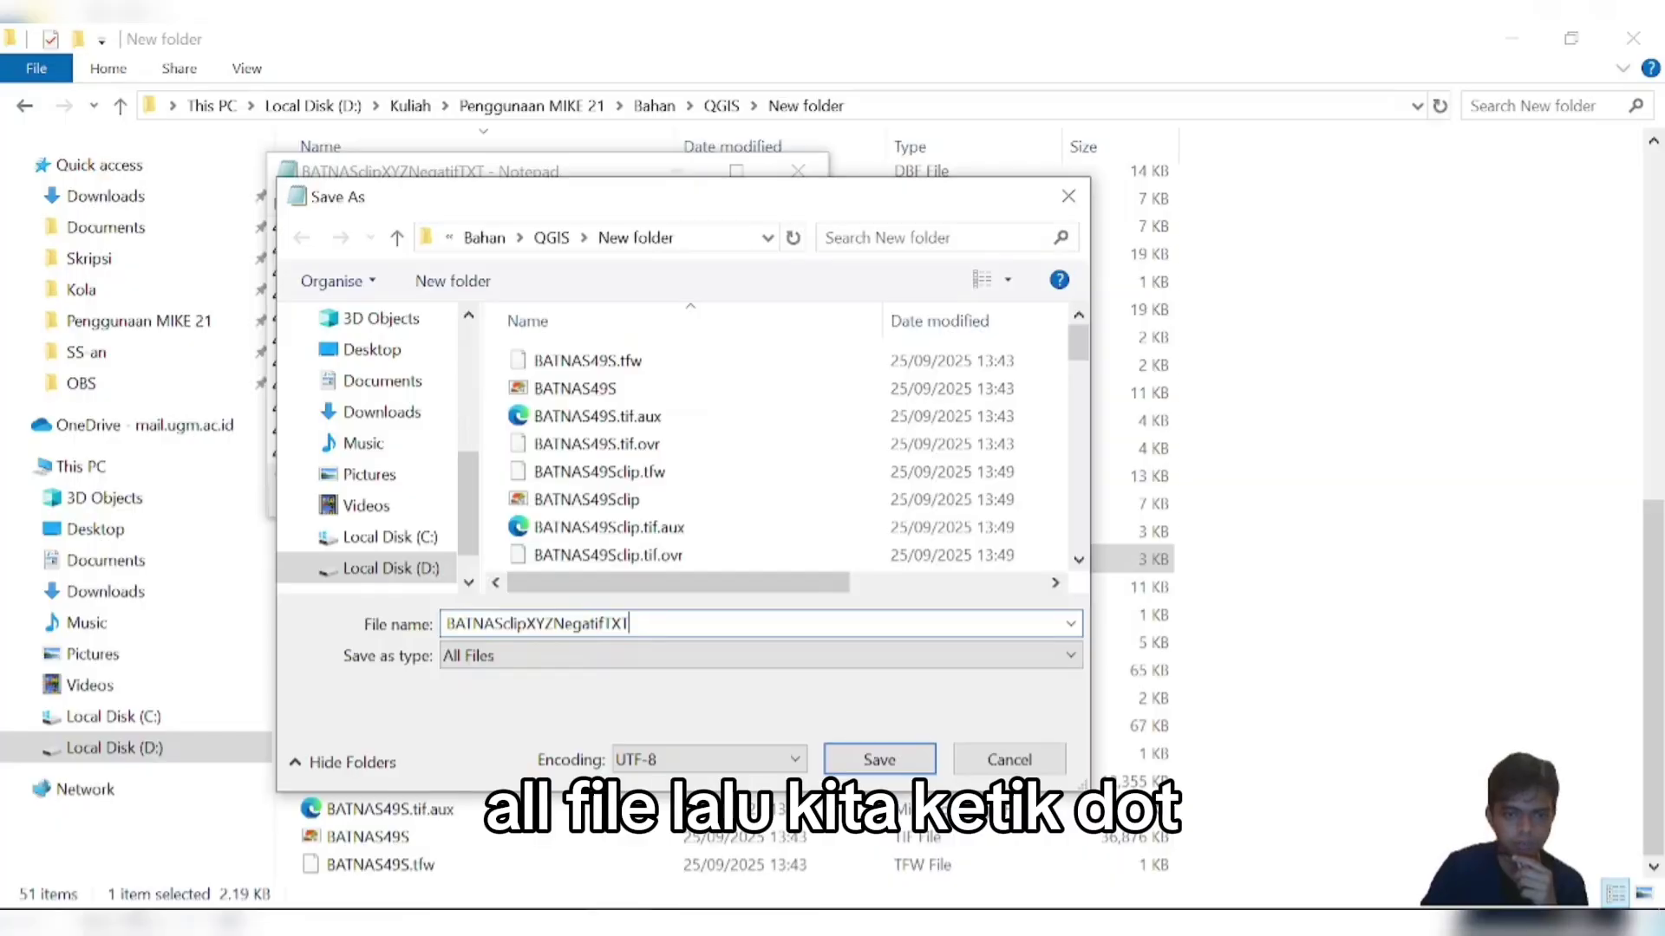
text(.xyz)
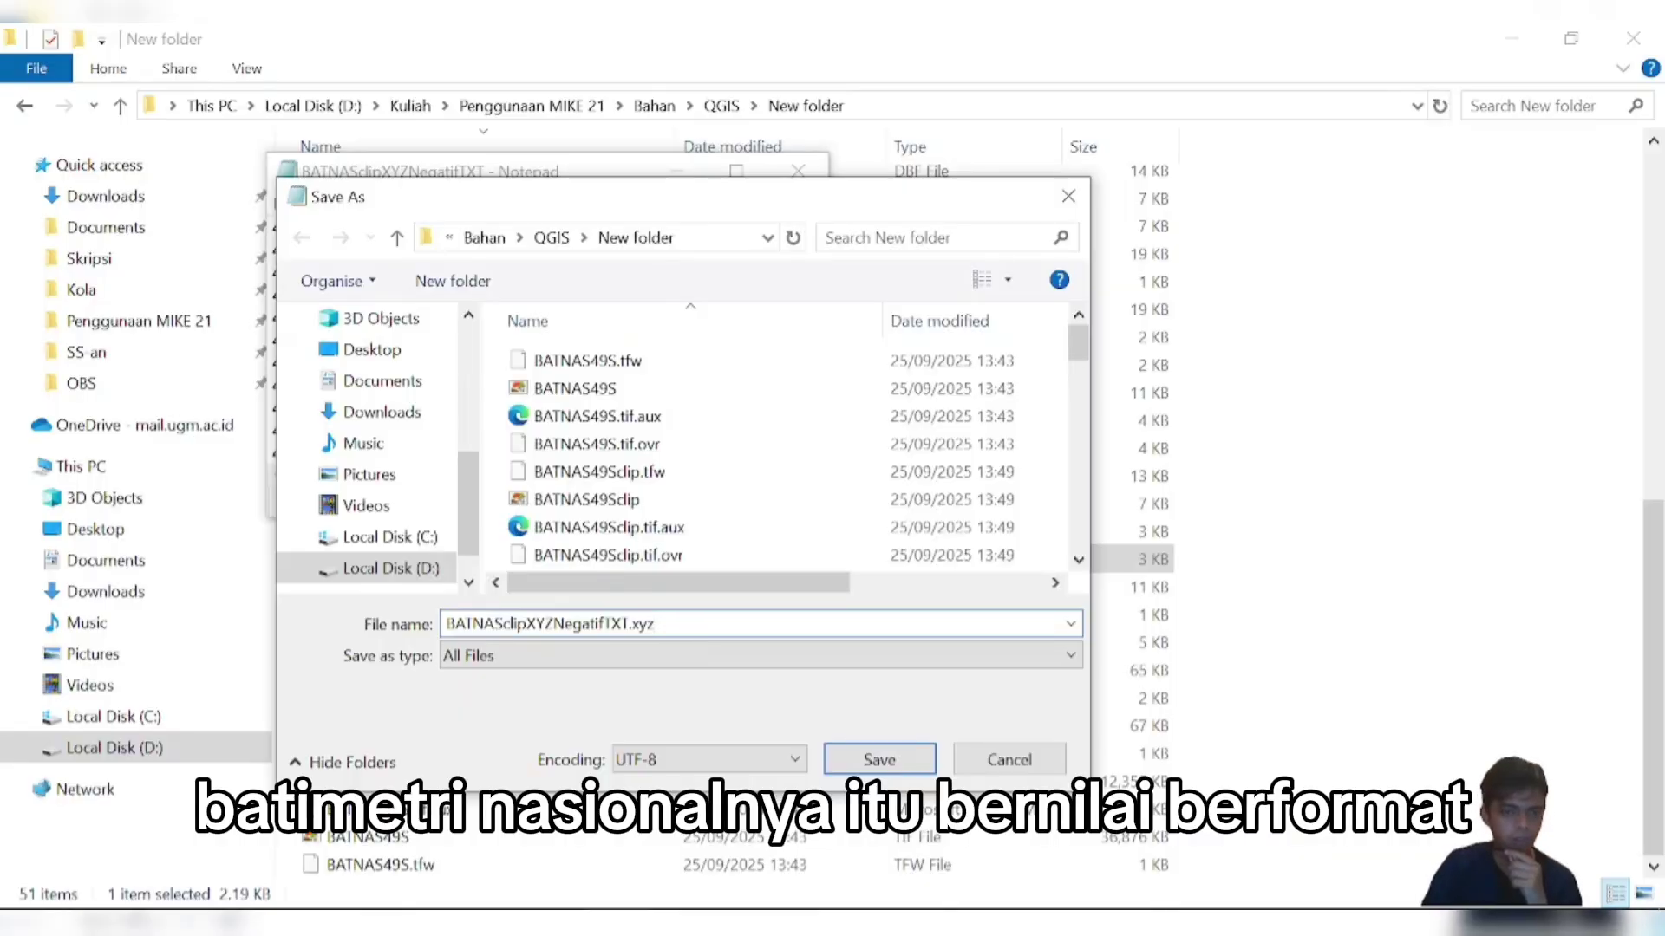
click(1011, 761)
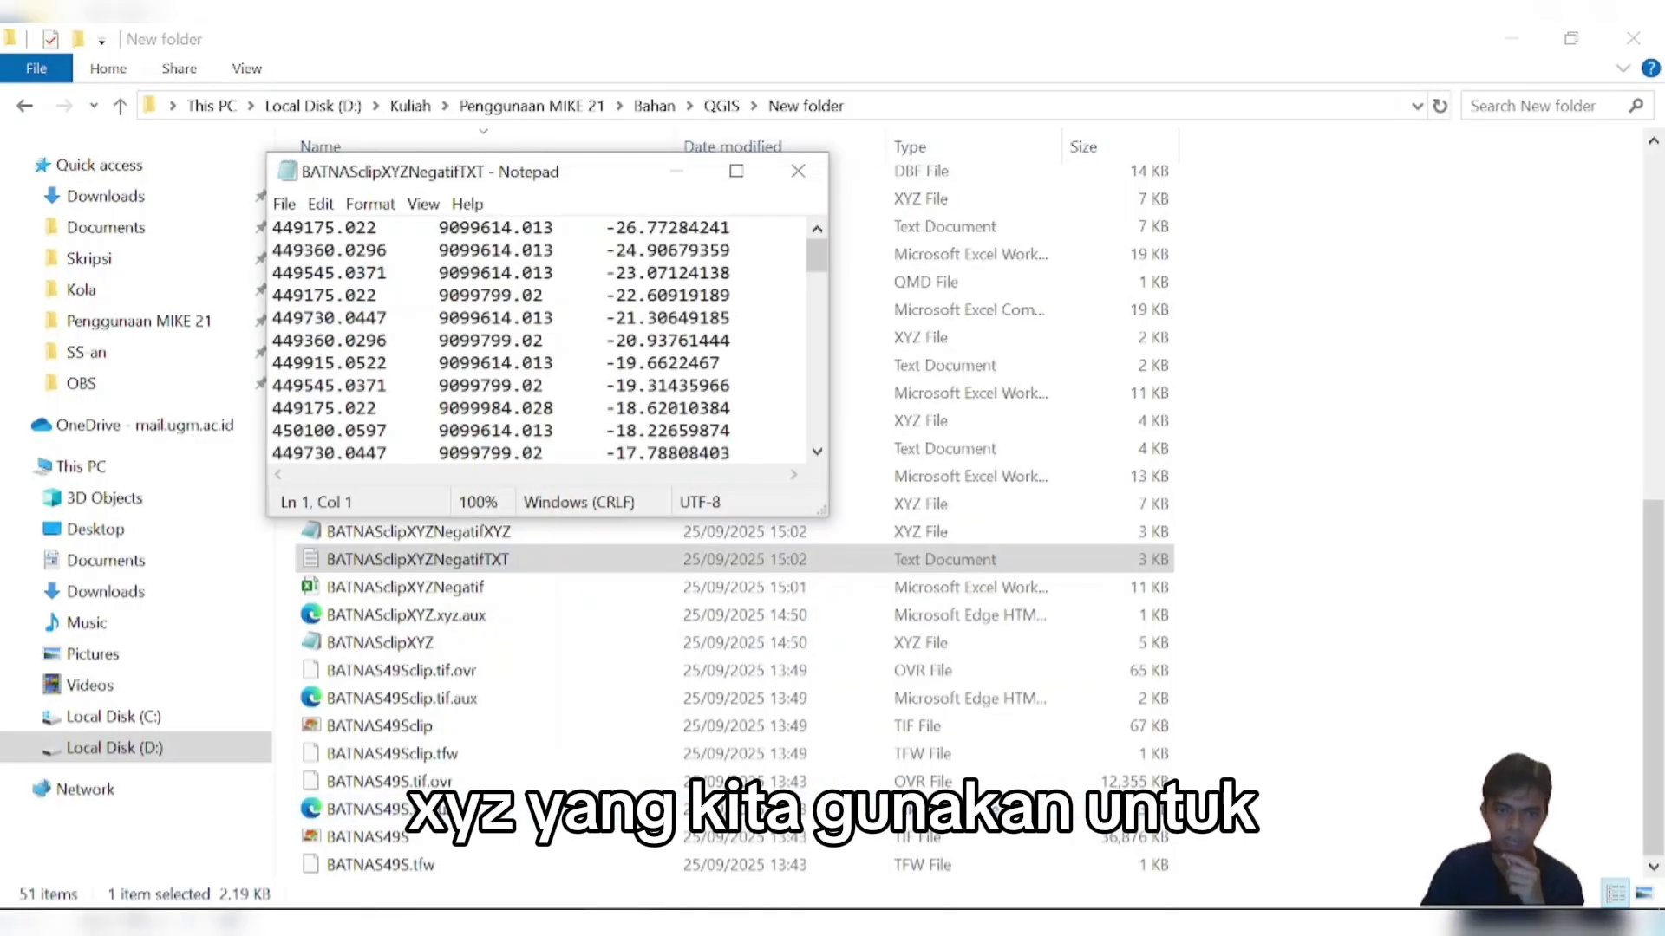
click(796, 171)
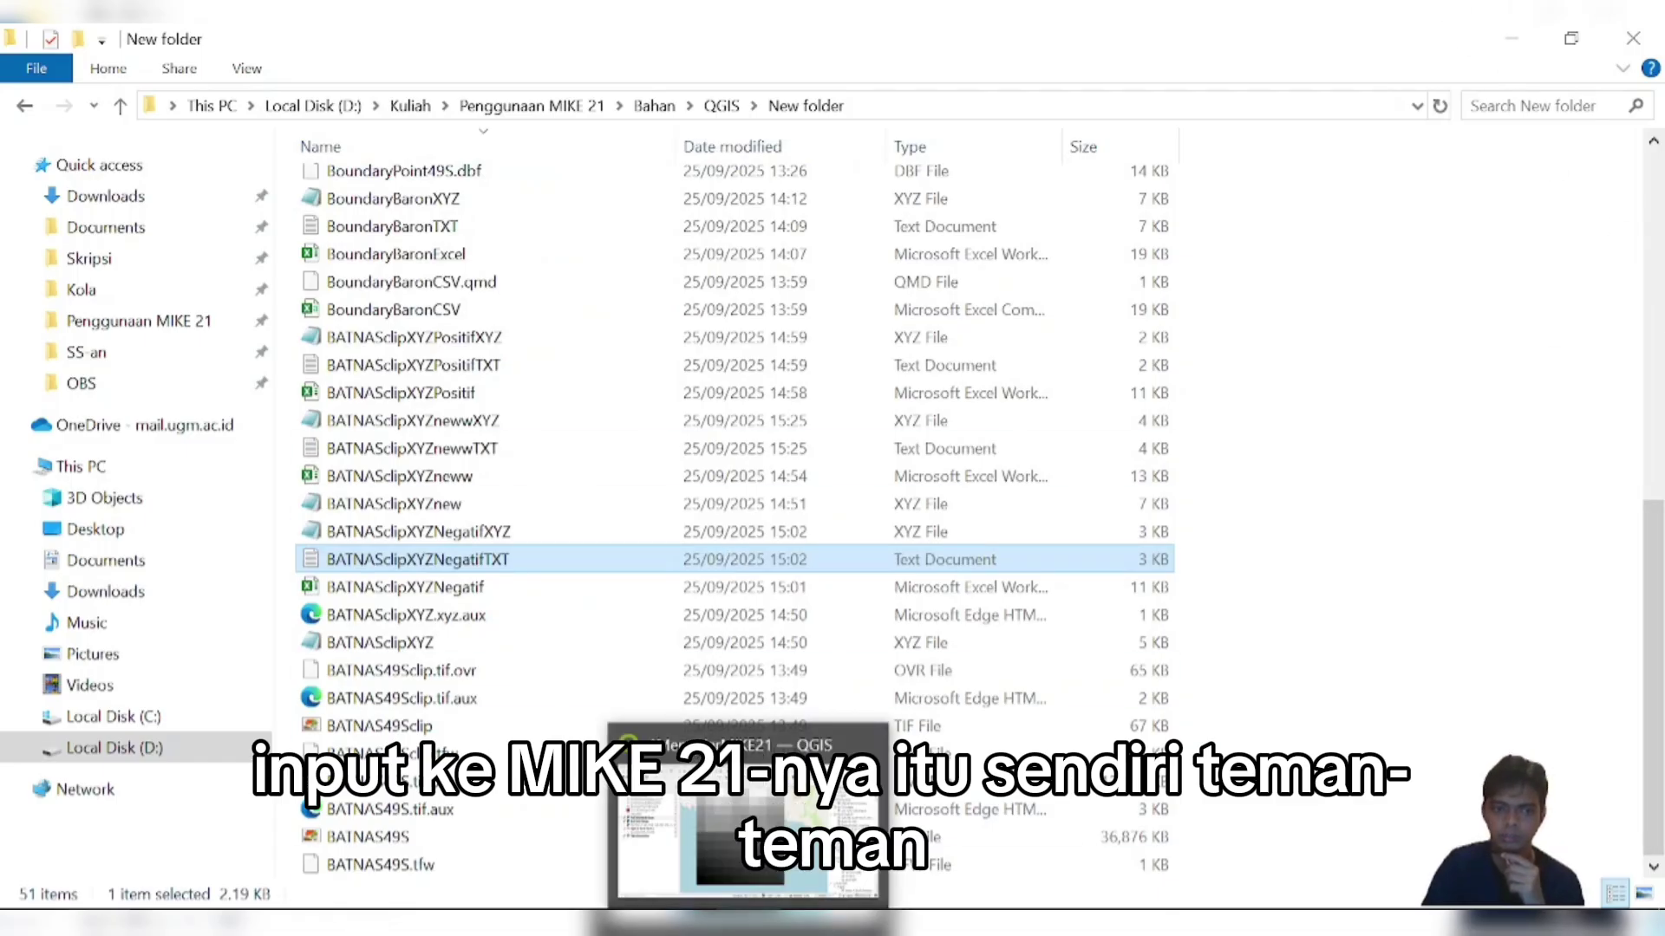
- Switch to QGIS, show the BoundaryPoint49Scoord layer and check the x and y columns in its attribute table
click(689, 823)
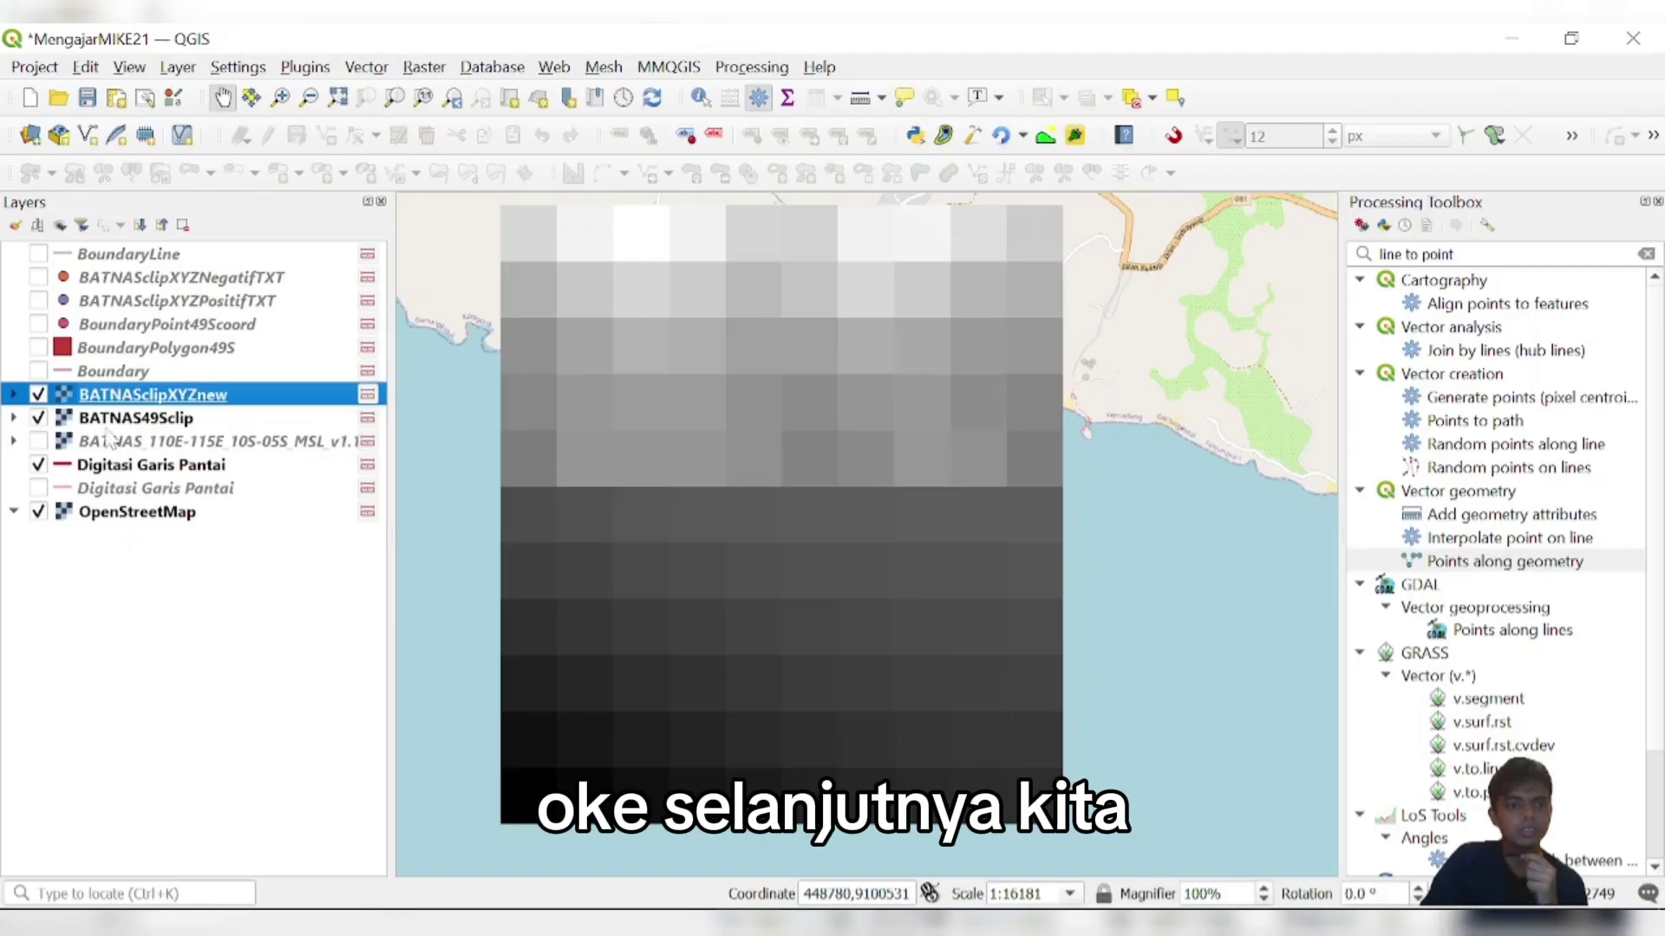
click(92, 350)
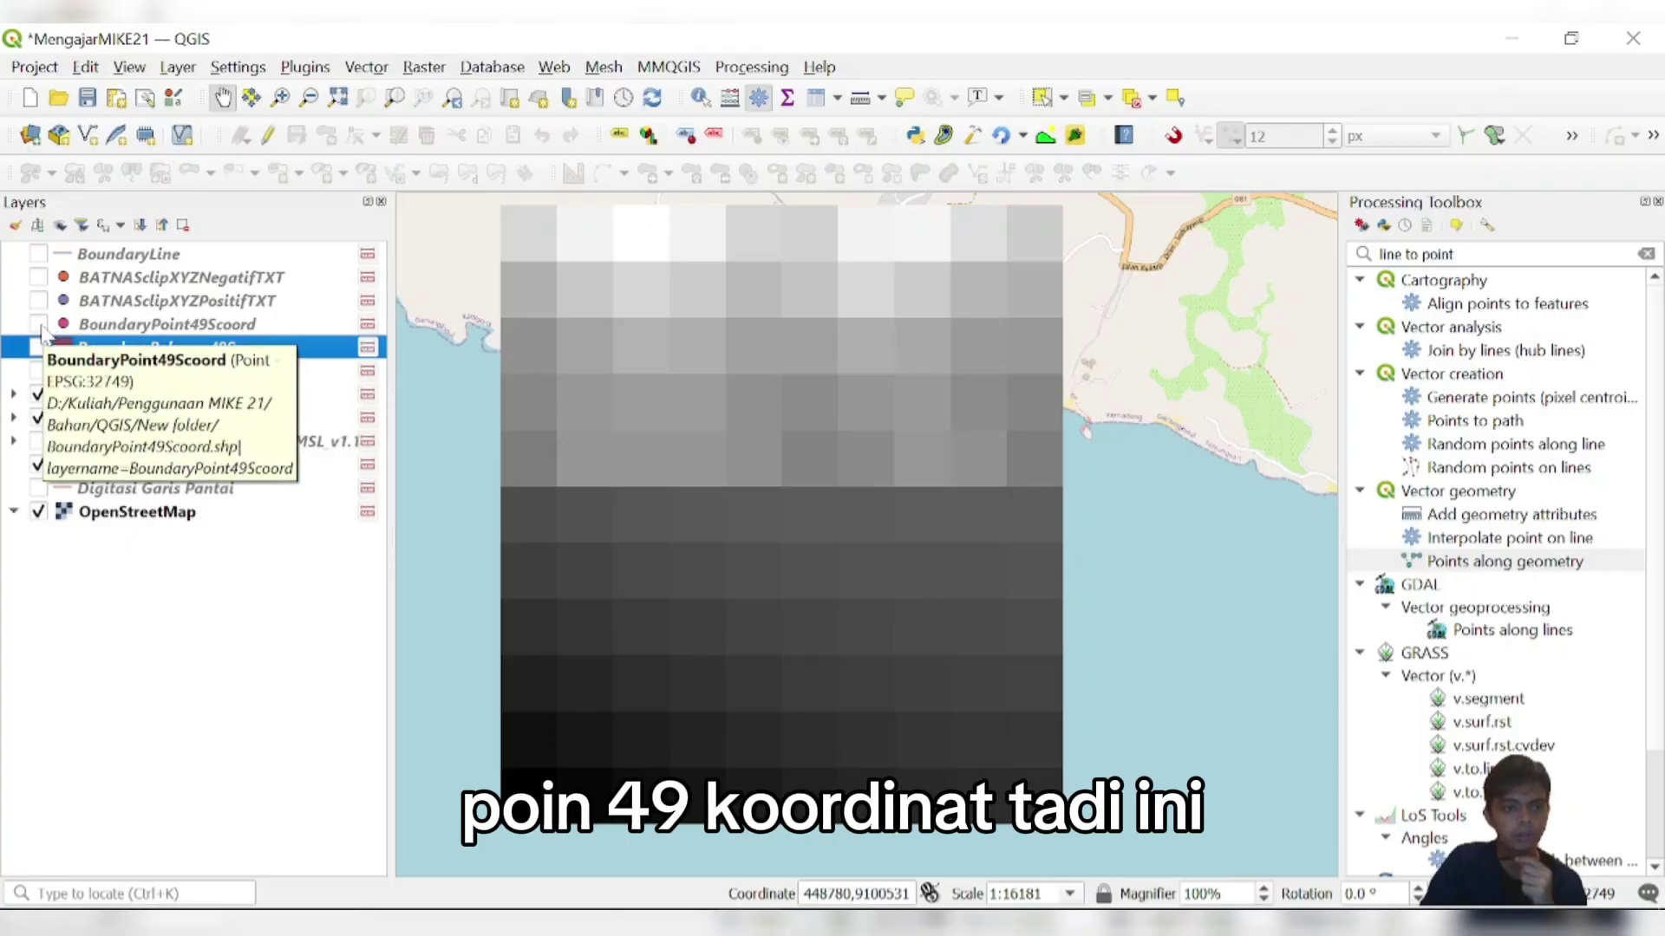
click(38, 325)
click(102, 327)
right_click(98, 332)
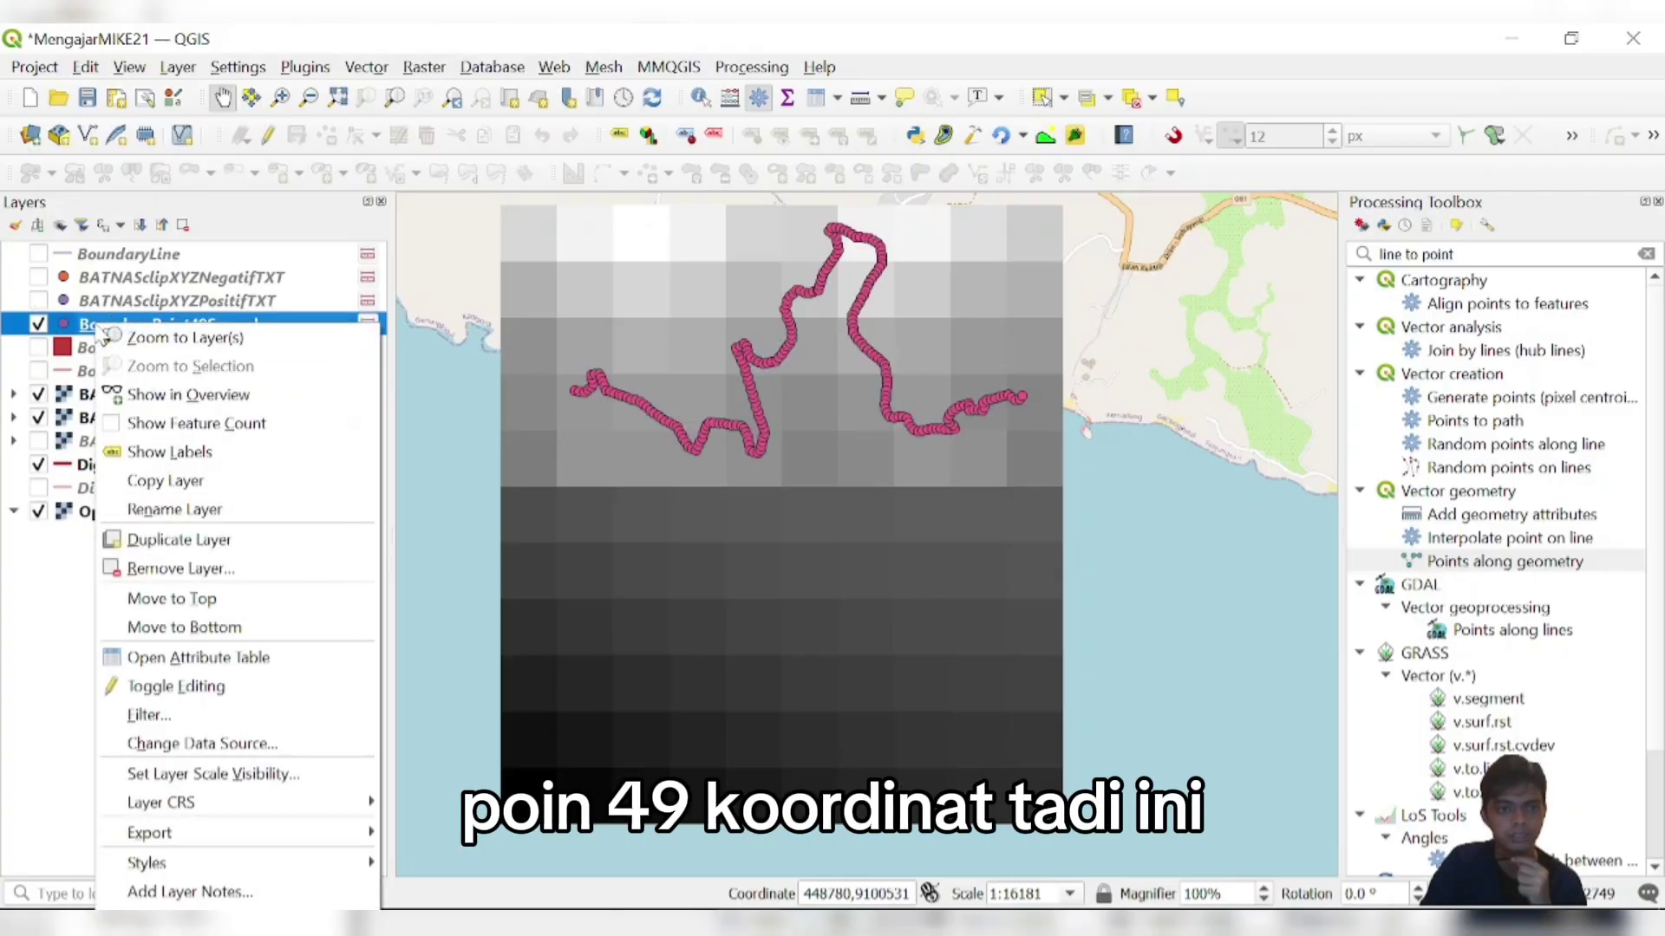
click(165, 654)
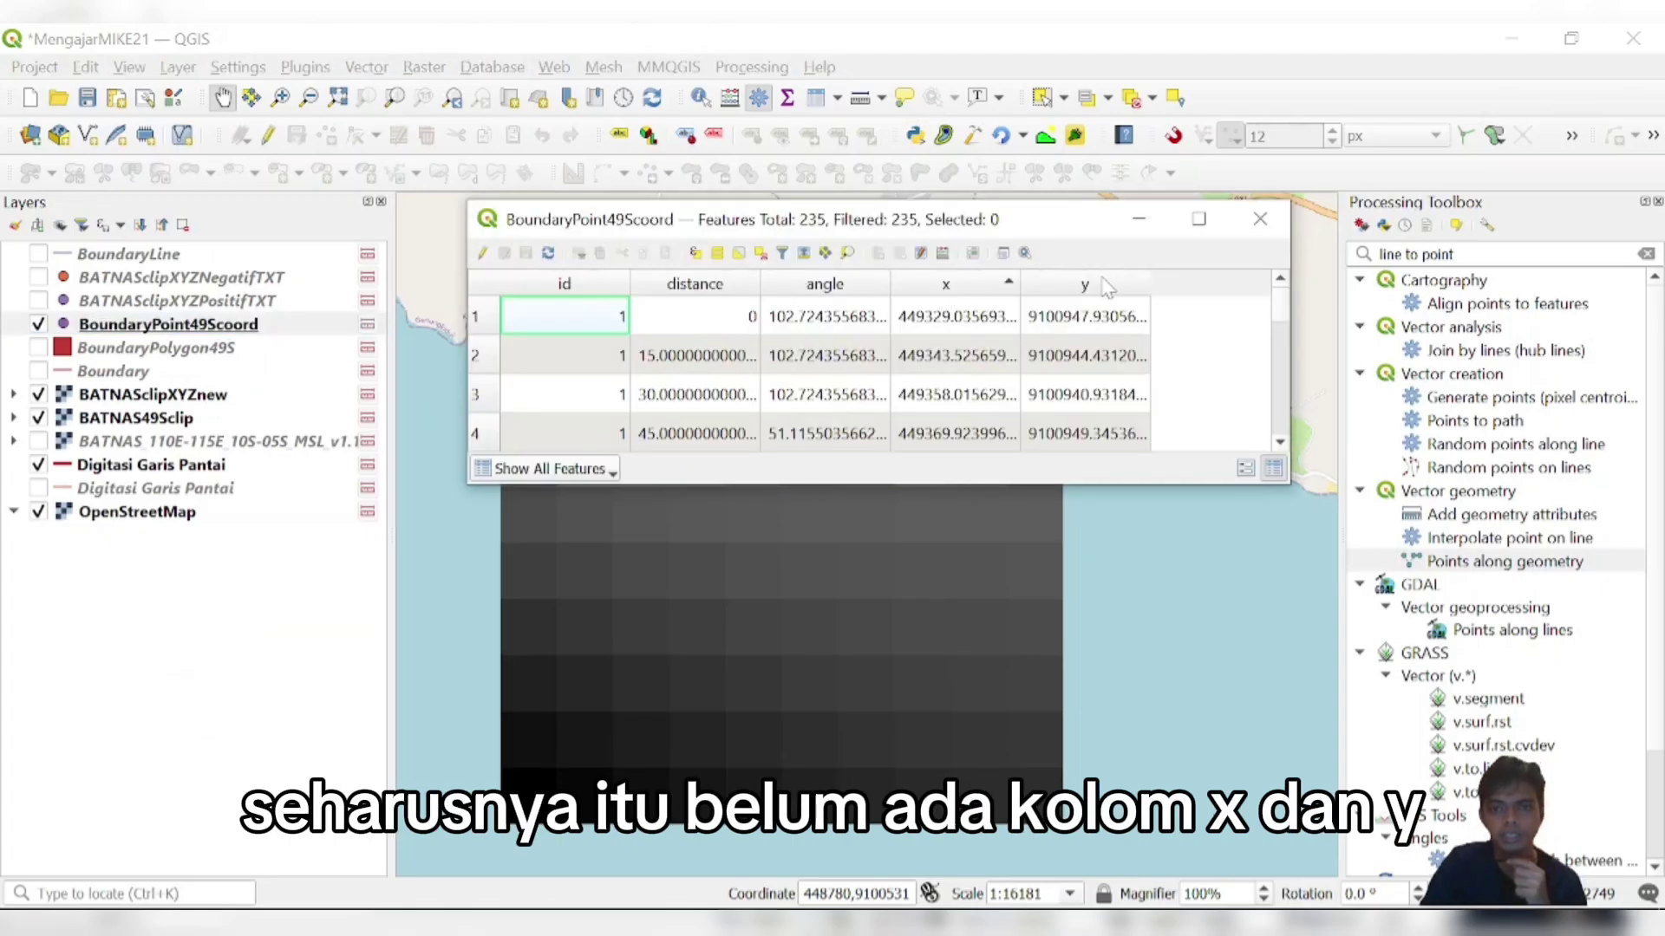
click(1260, 218)
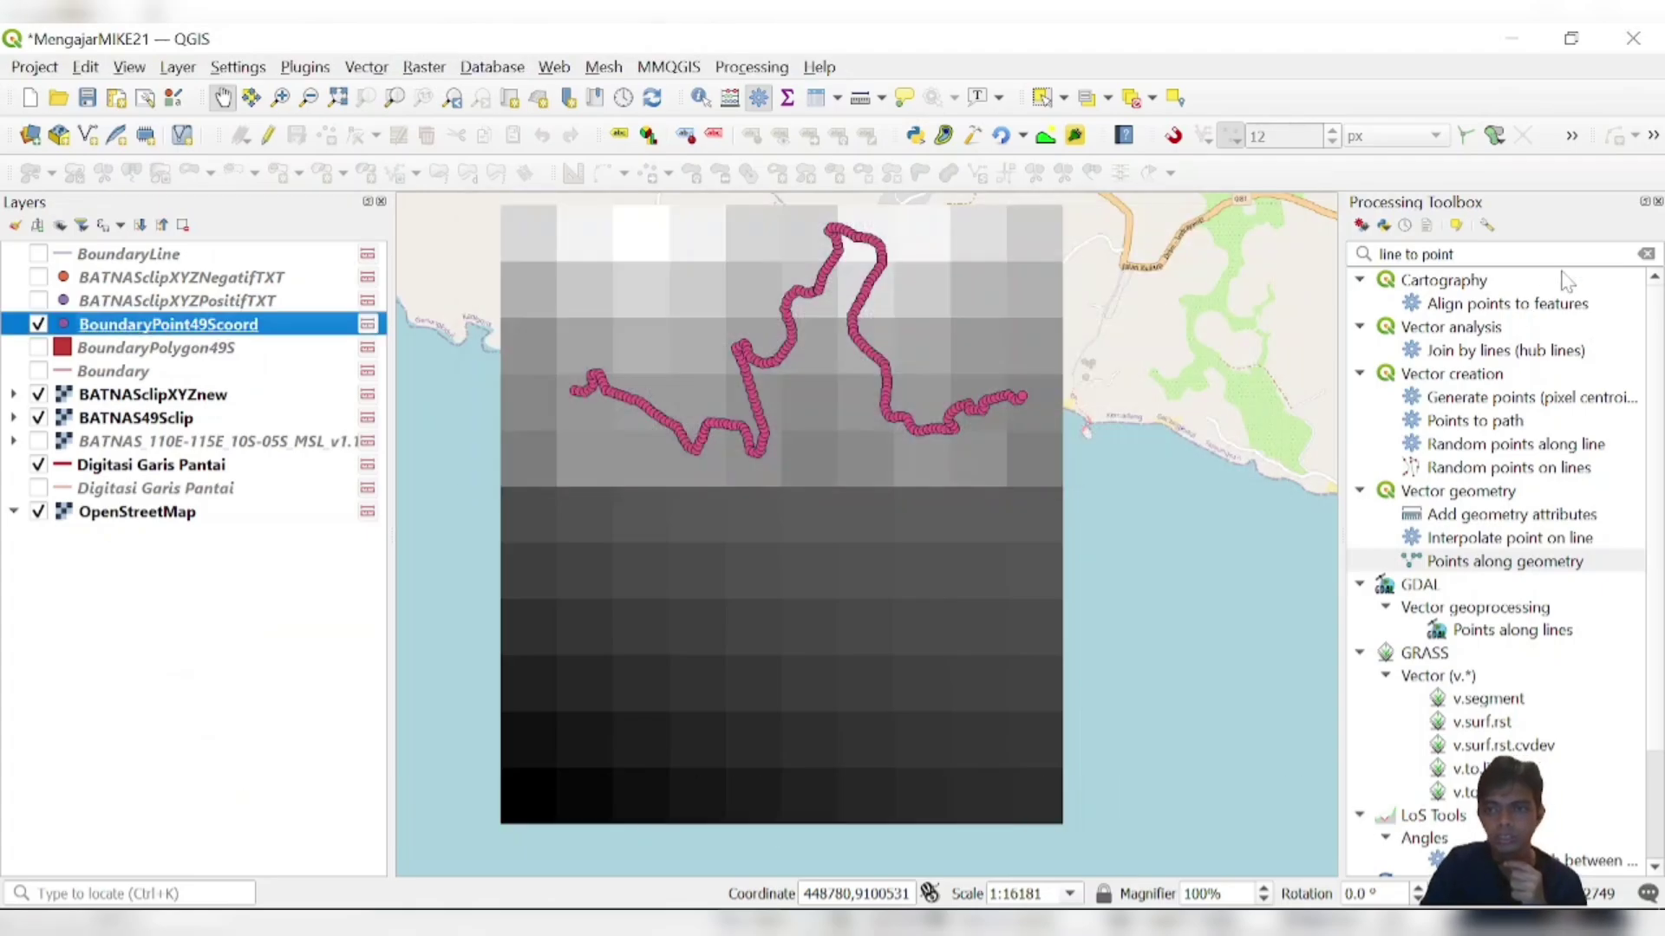
- Set up Add X/Y Fields to Layer for BoundaryPoint49Scoord with project CRS EPSG:32749 - WGS 84 / UTM zone 49S, and close it without running
click(1645, 253)
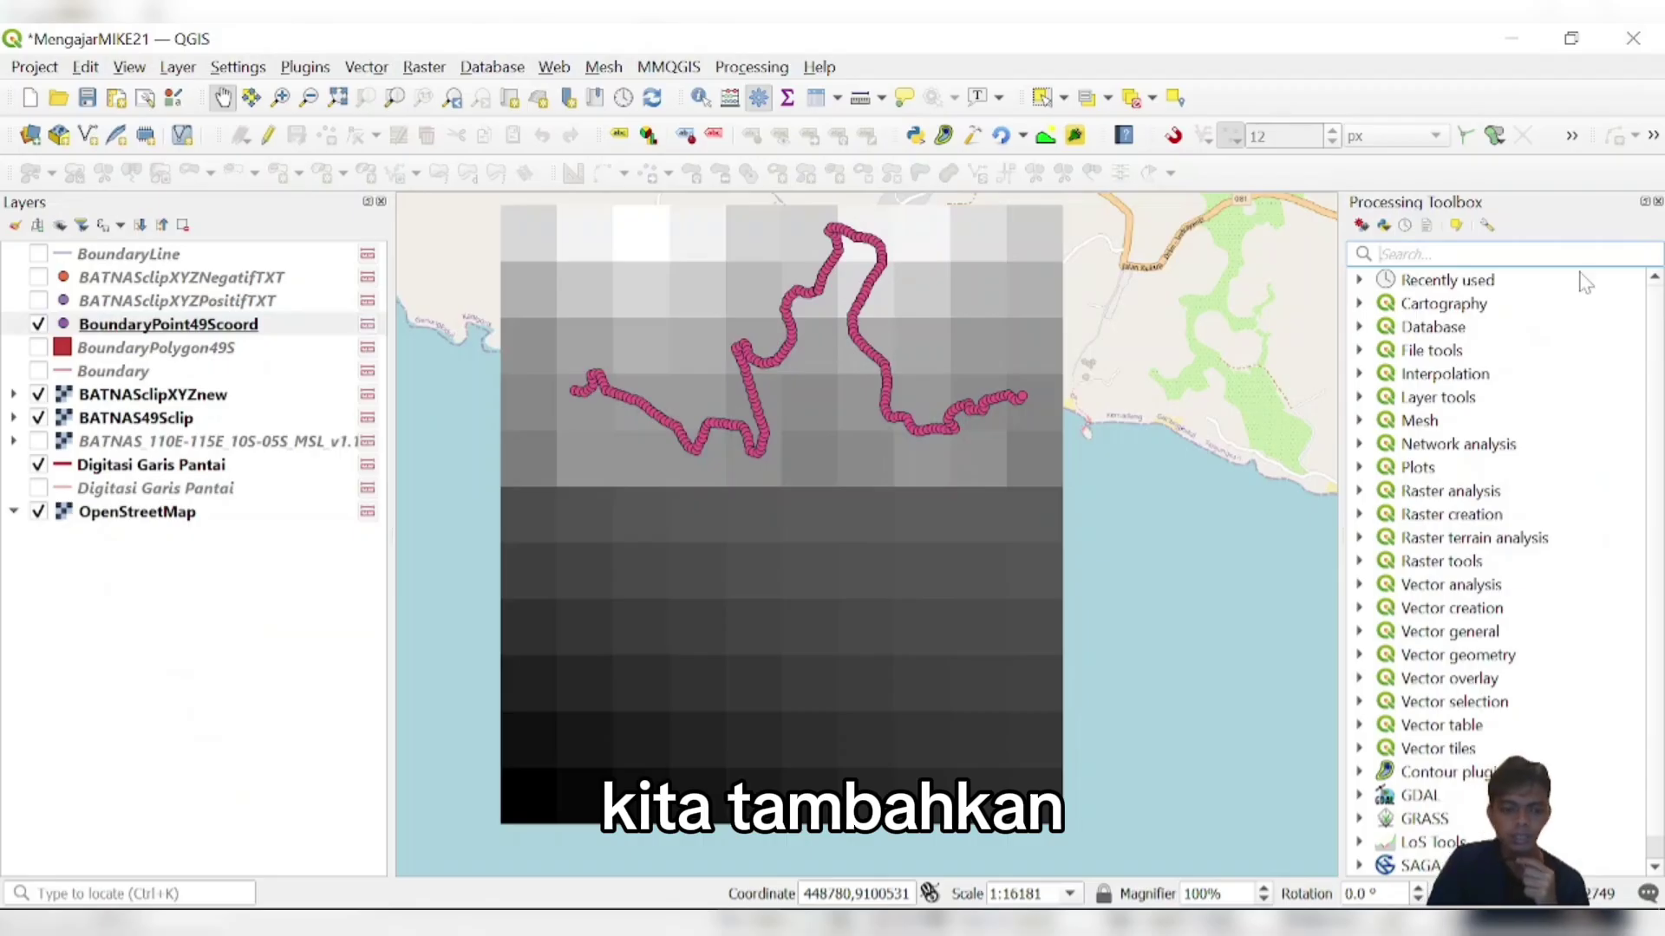
text(add xy)
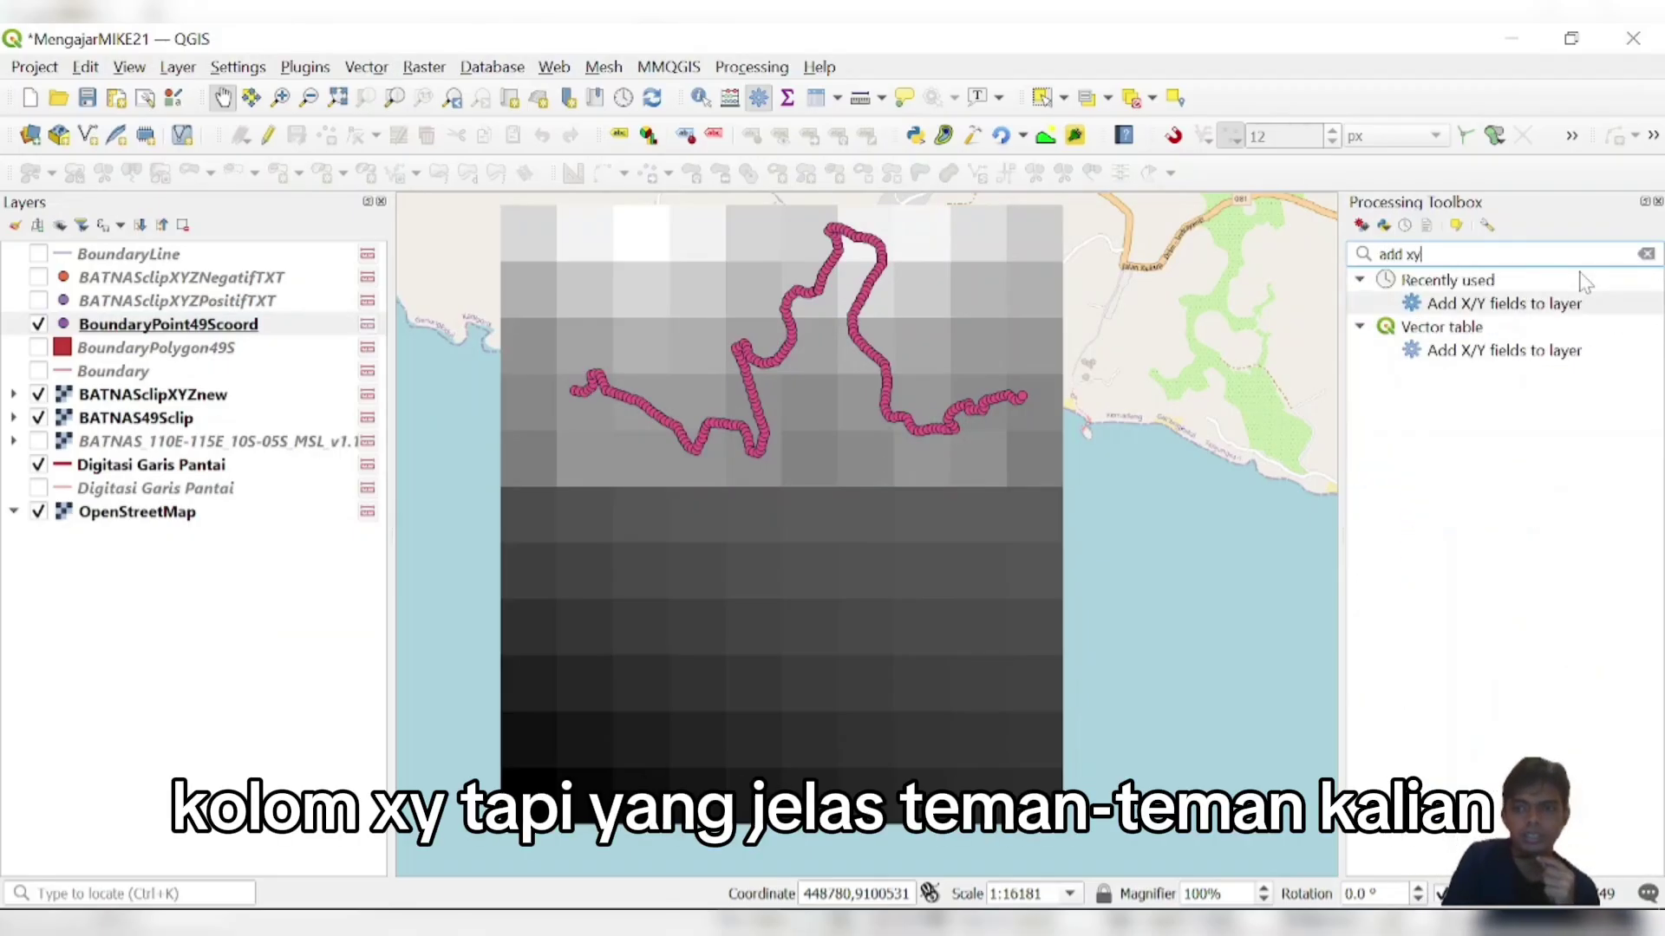
double_click(1560, 311)
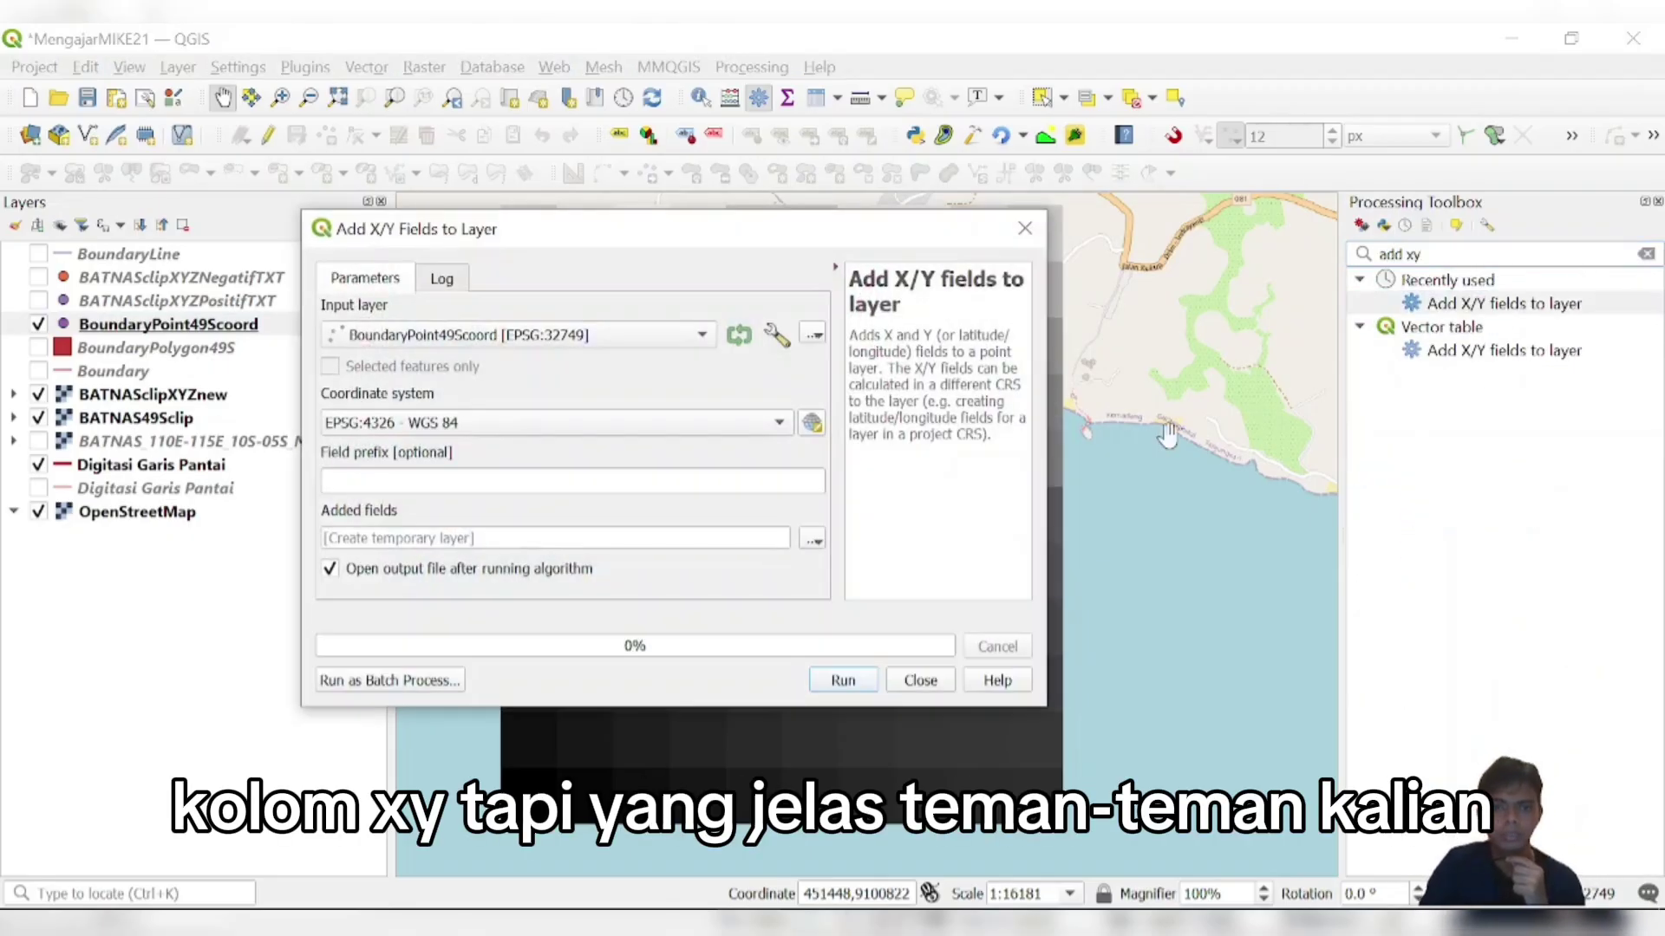
click(497, 433)
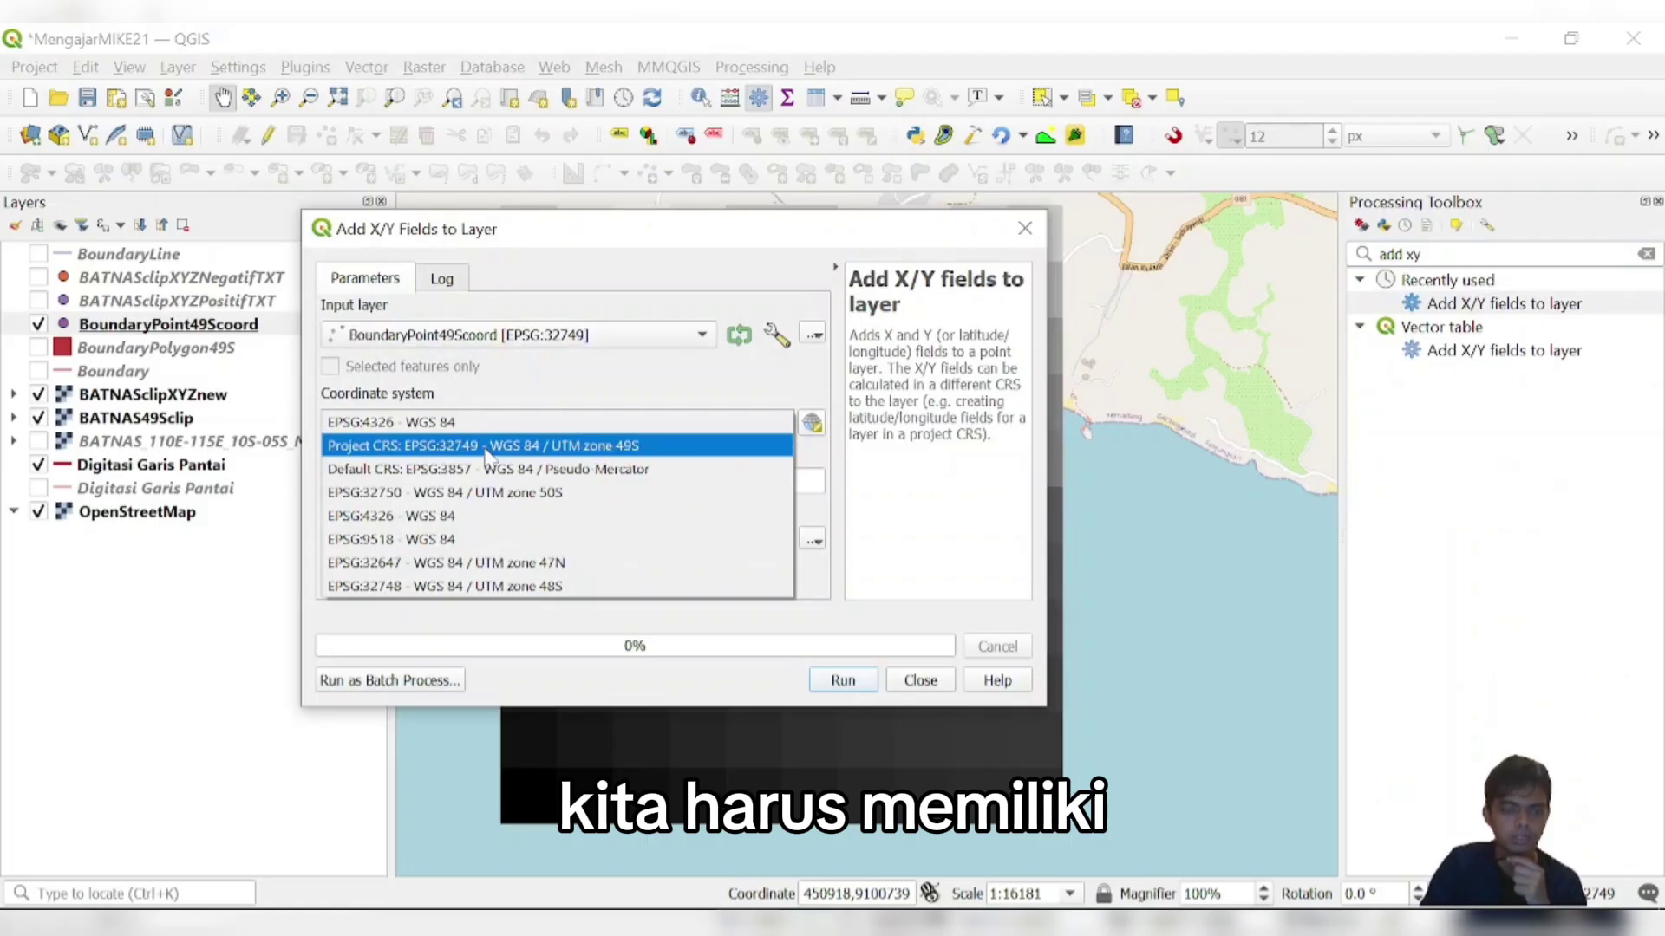
click(425, 440)
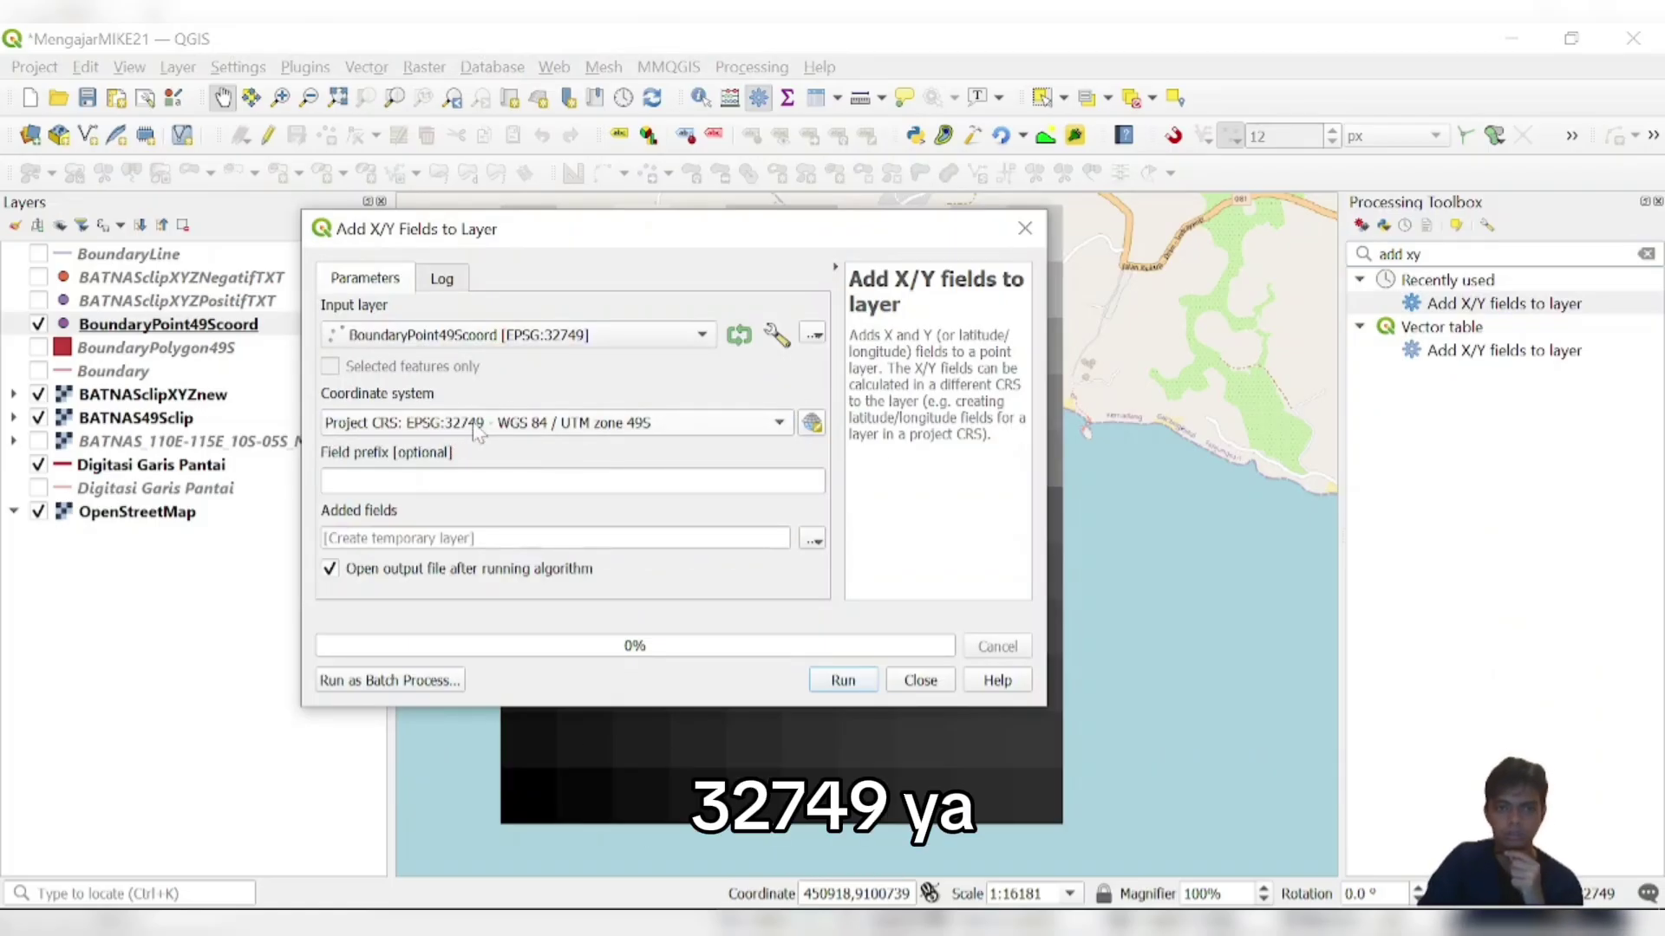
click(918, 681)
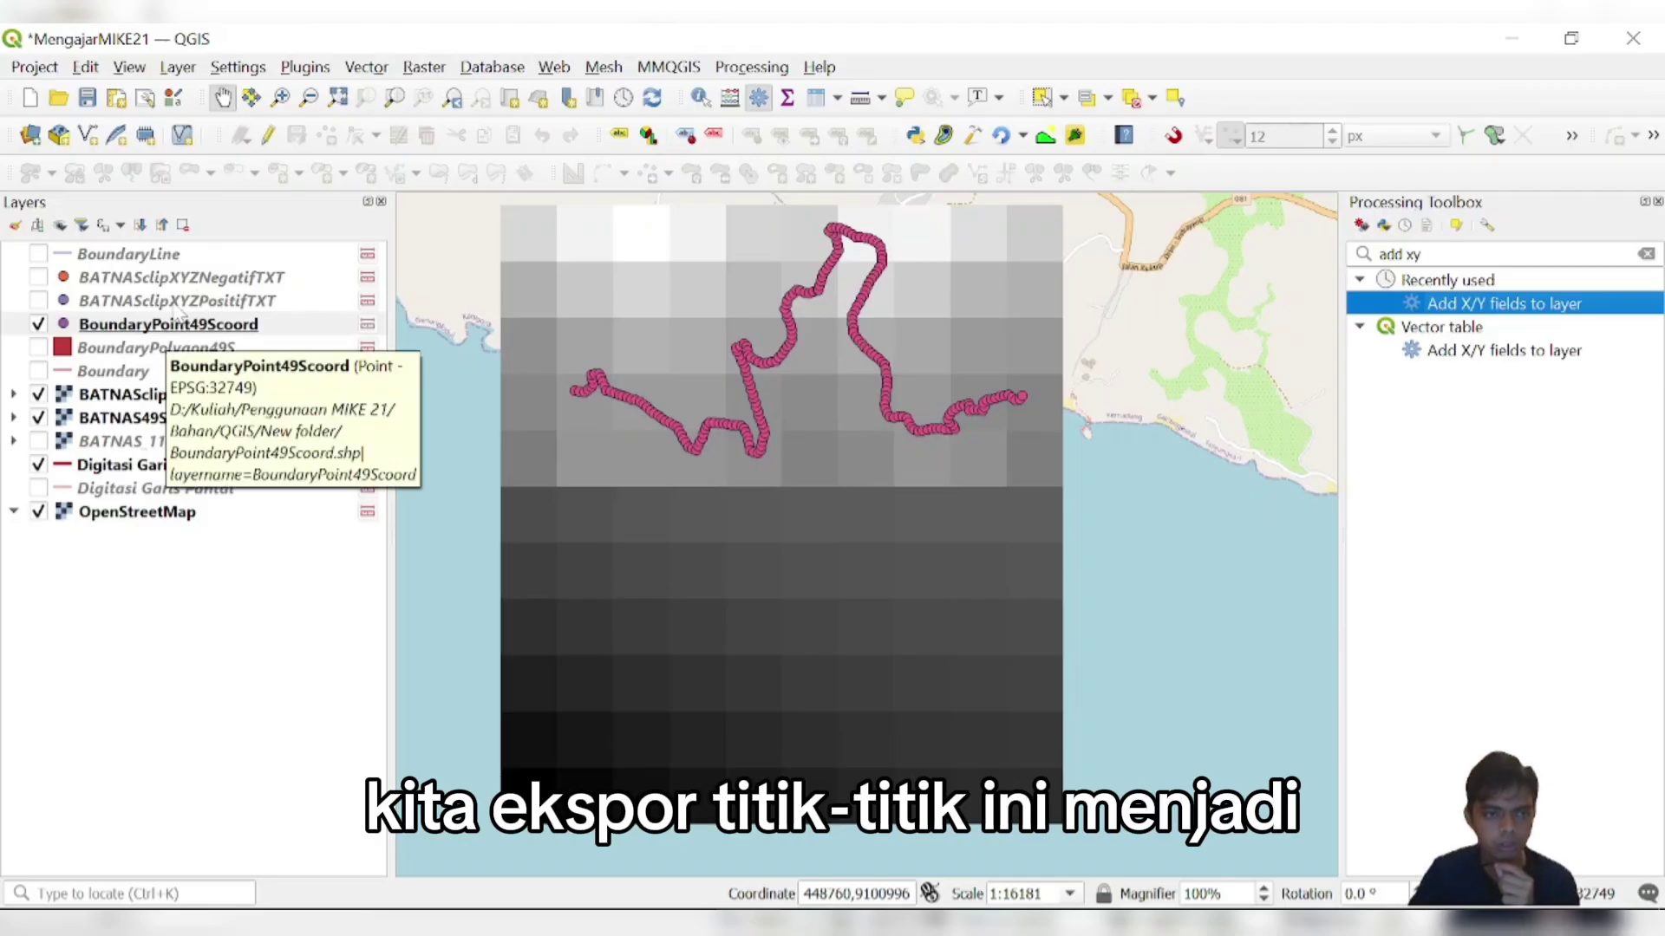
- Open the export settings for the BoundaryPoint49Scoord layer, review the available file formats, and cancel the export
right_click(156, 319)
mouse_move(314, 837)
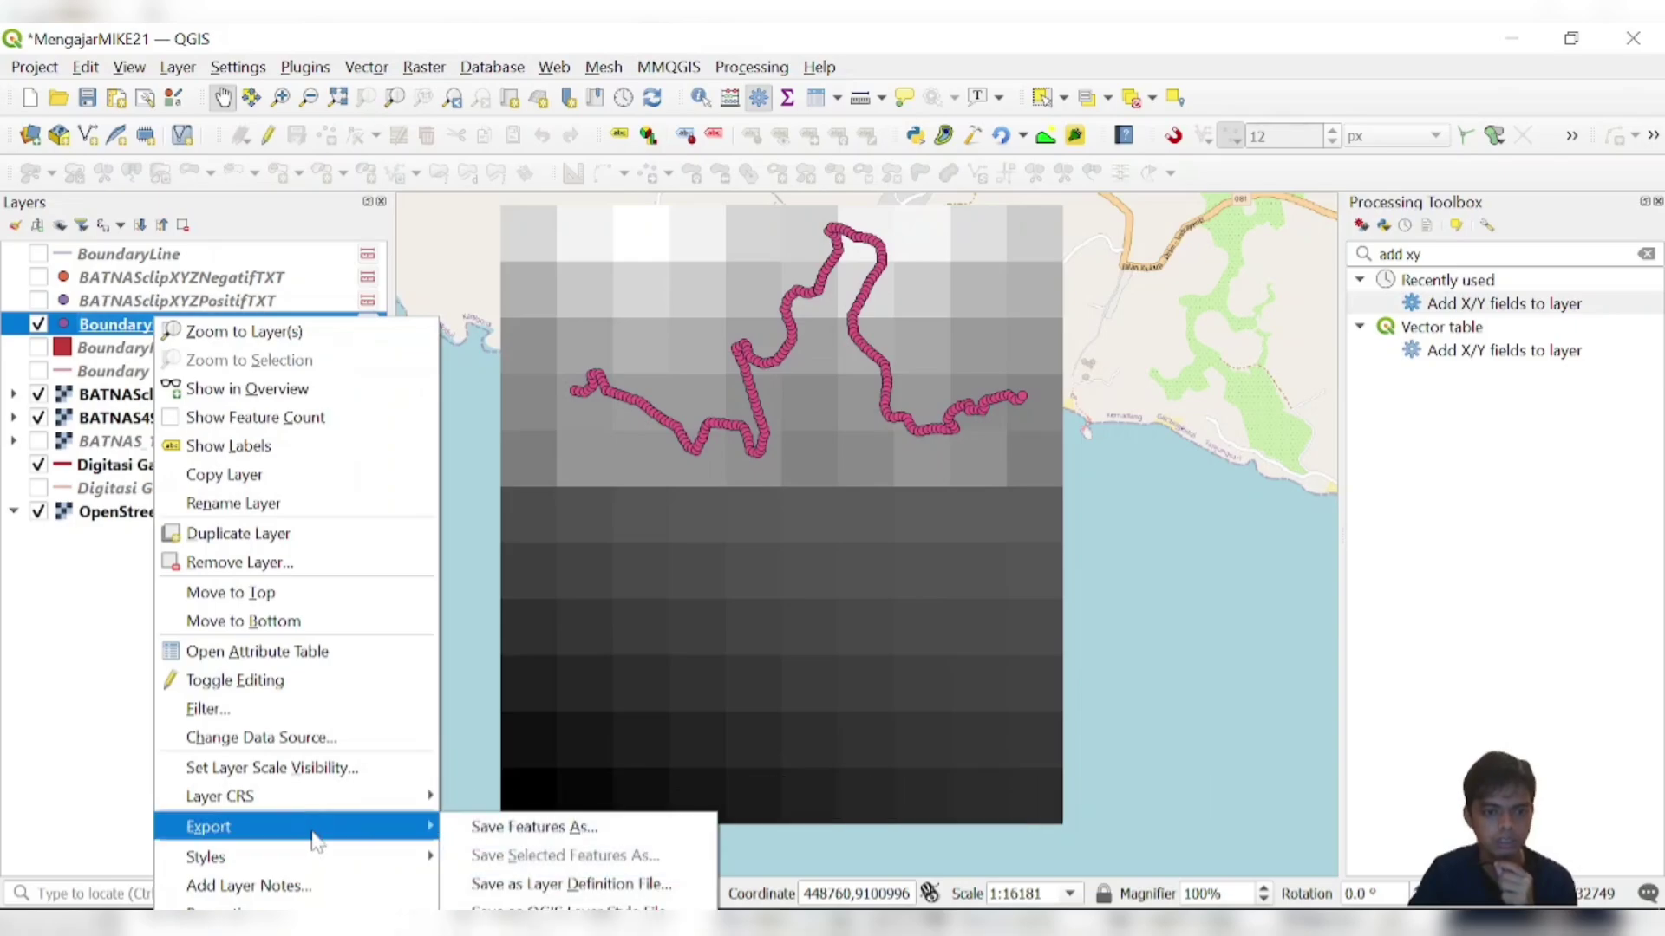
click(535, 828)
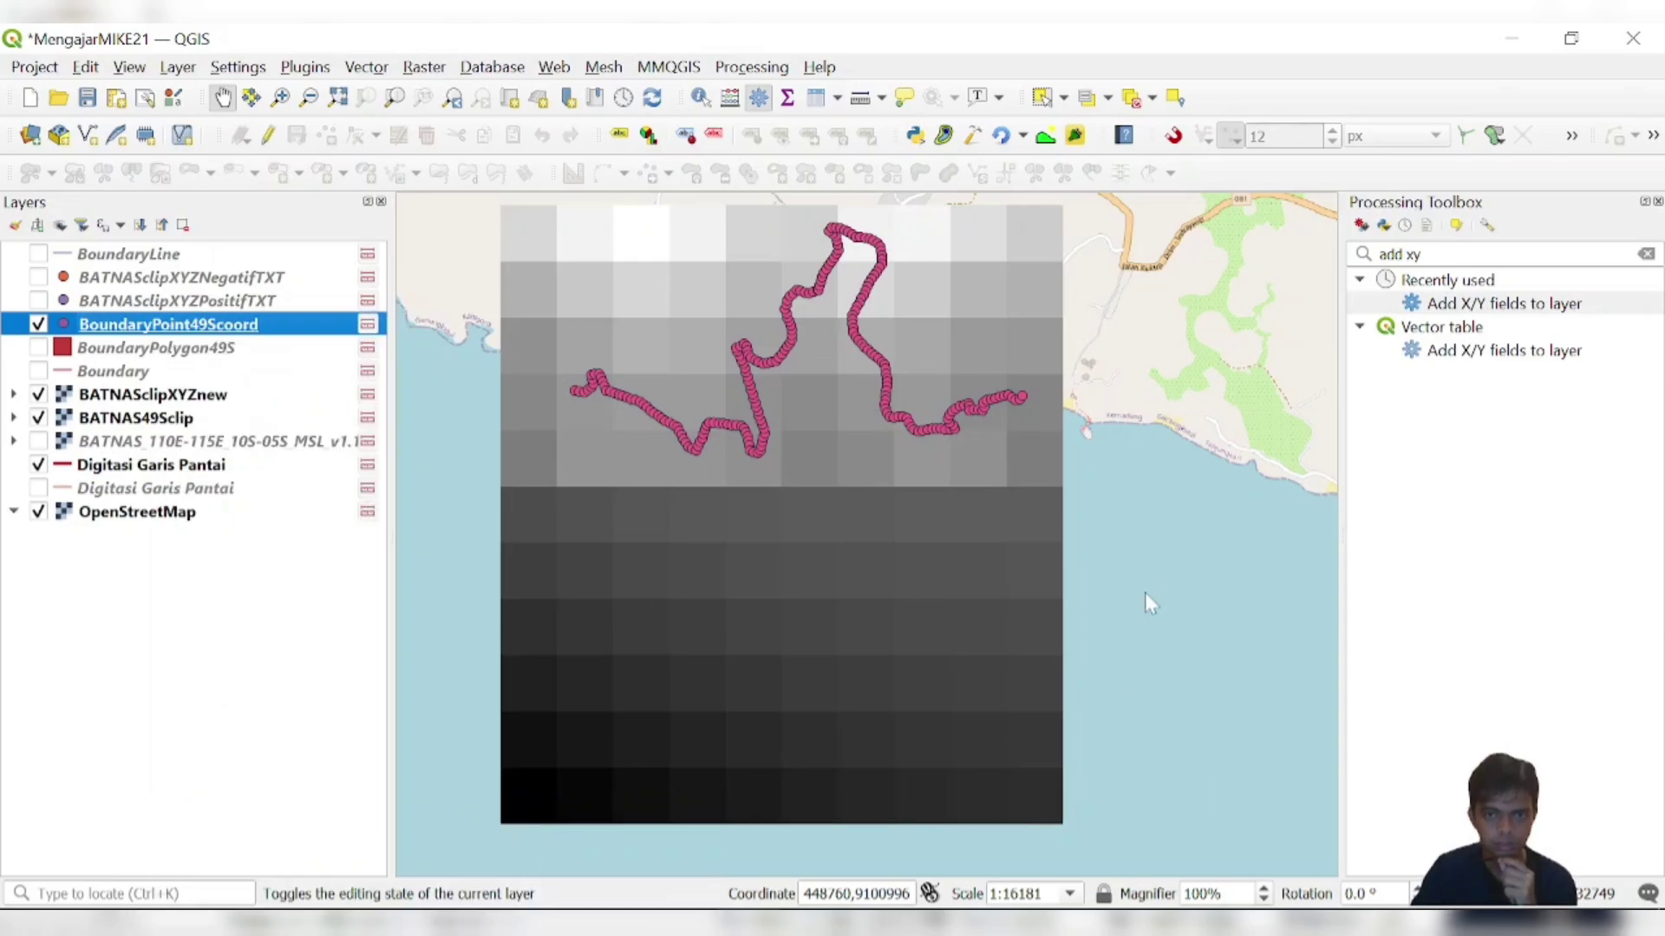
click(776, 264)
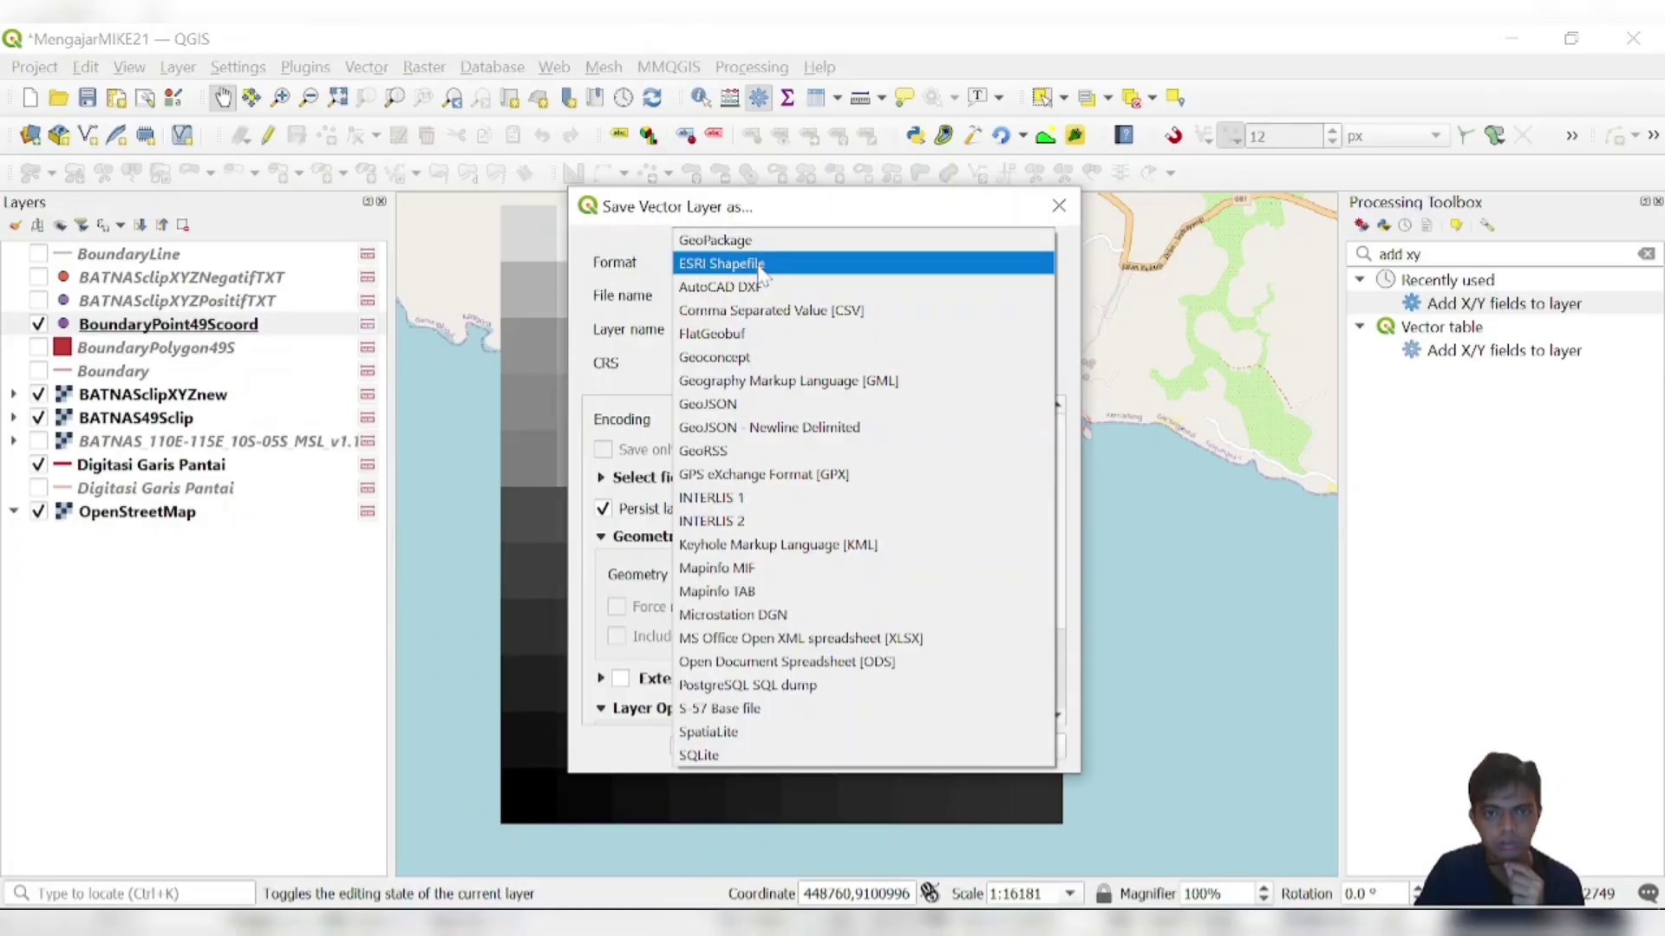
click(591, 290)
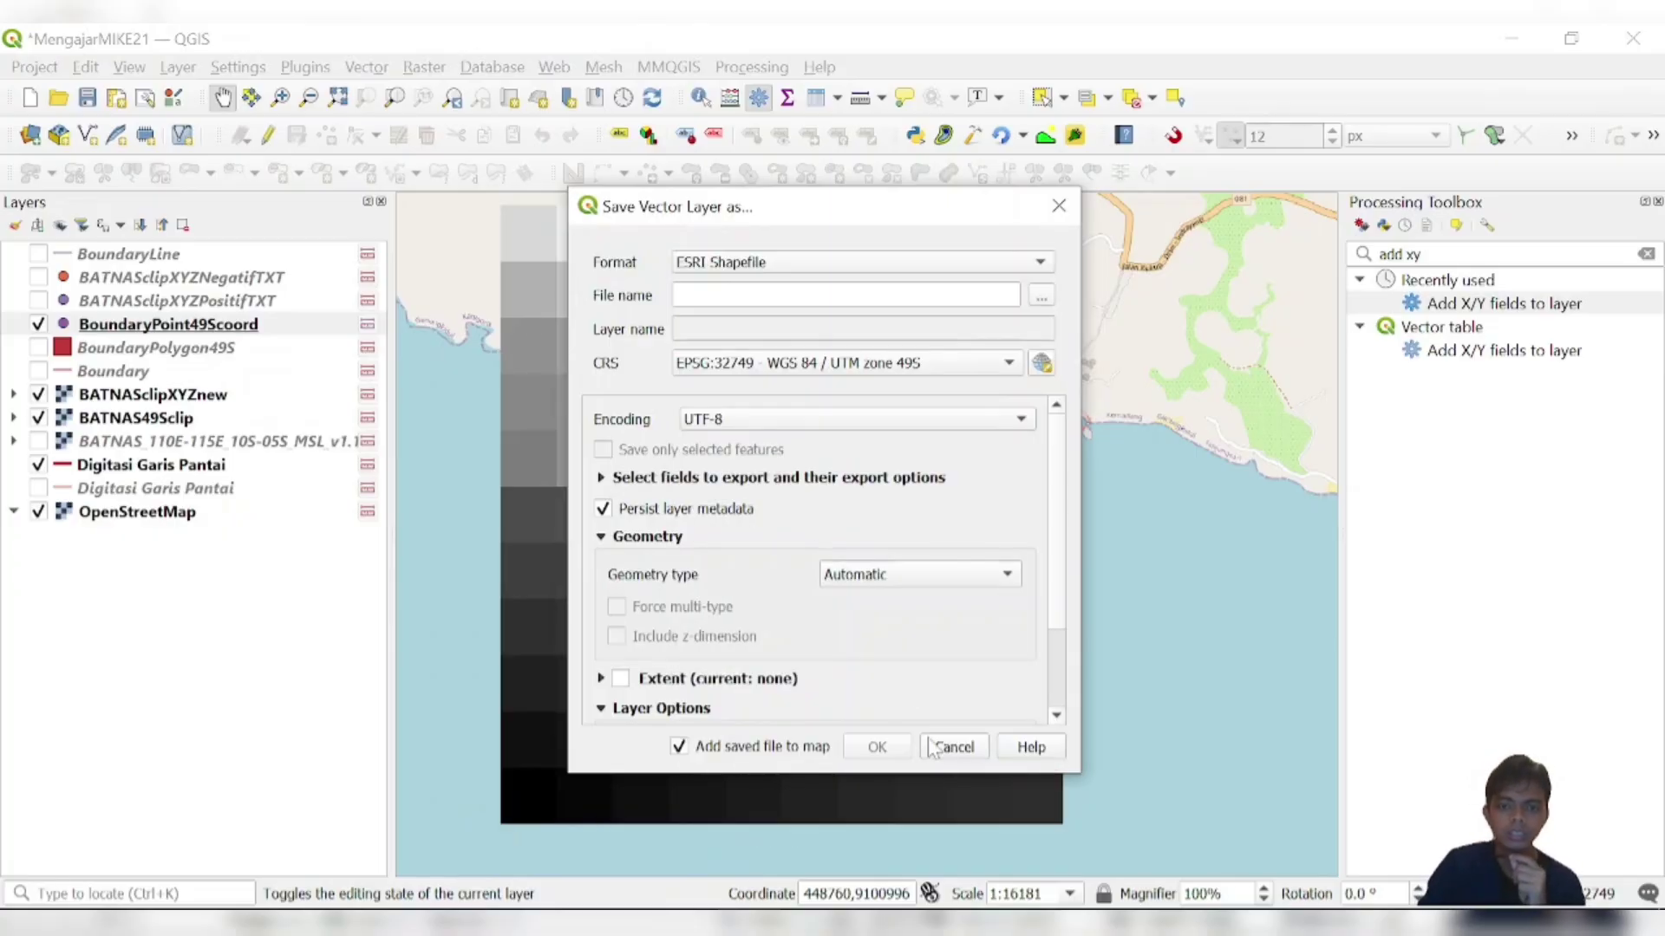
click(945, 747)
- Switch to the QGIS New folder in File Explorer and open BoundaryBaronCSV in Excel
key(alt+Tab)
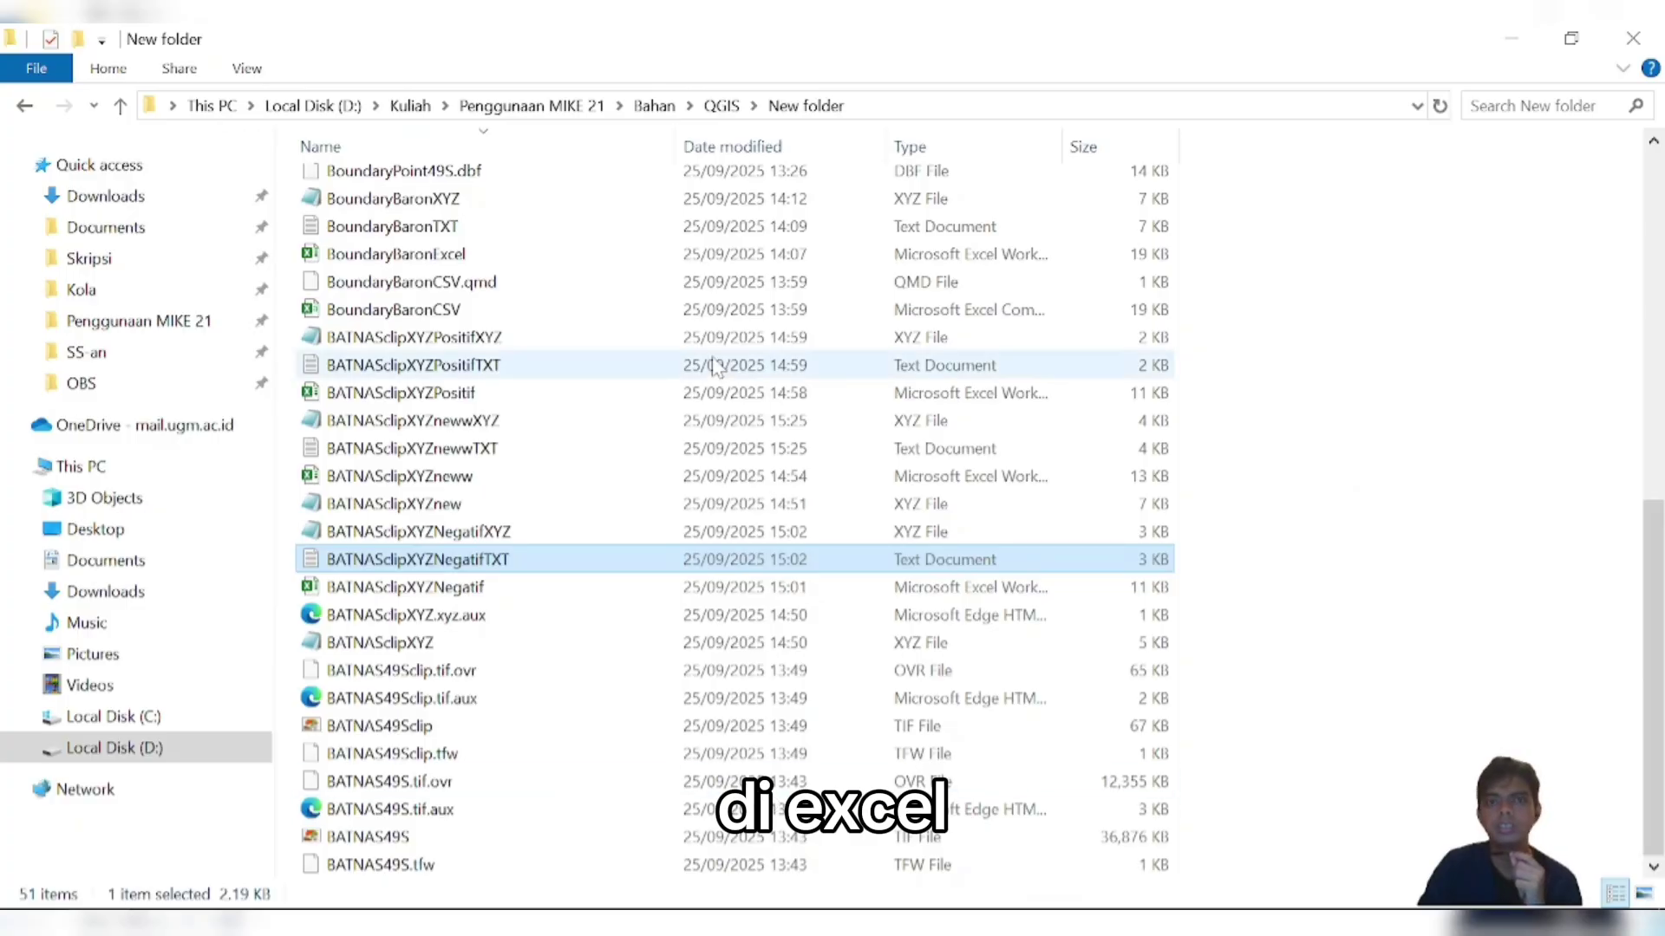
scroll(425, 728, up, 5)
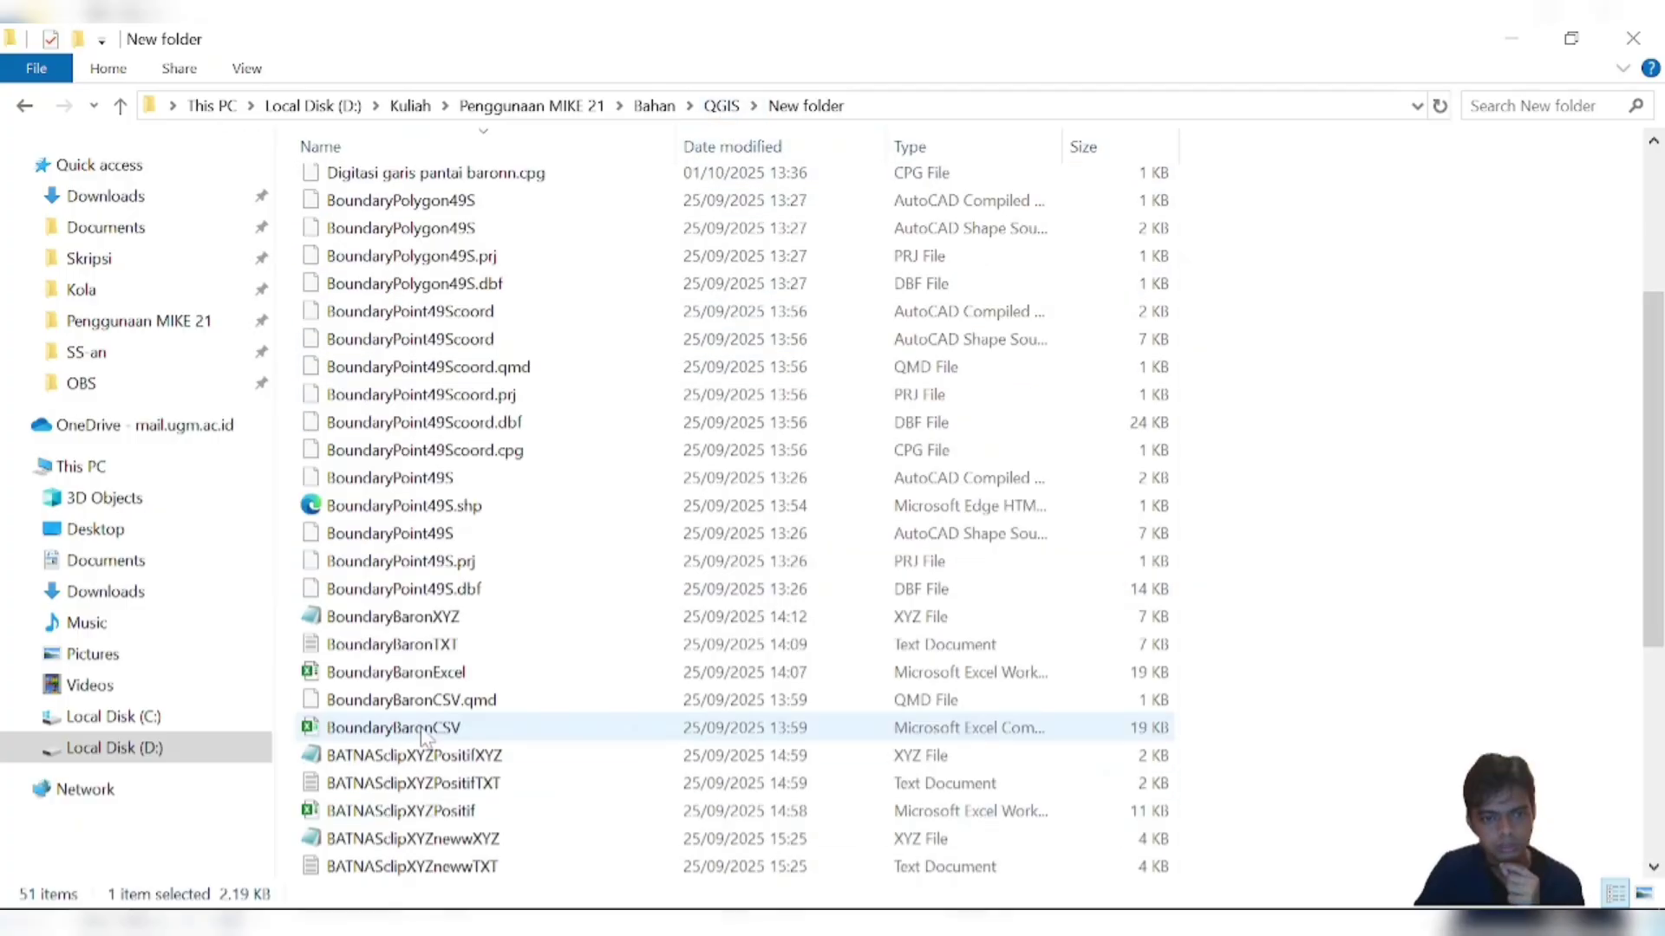
click(422, 730)
double_click(422, 731)
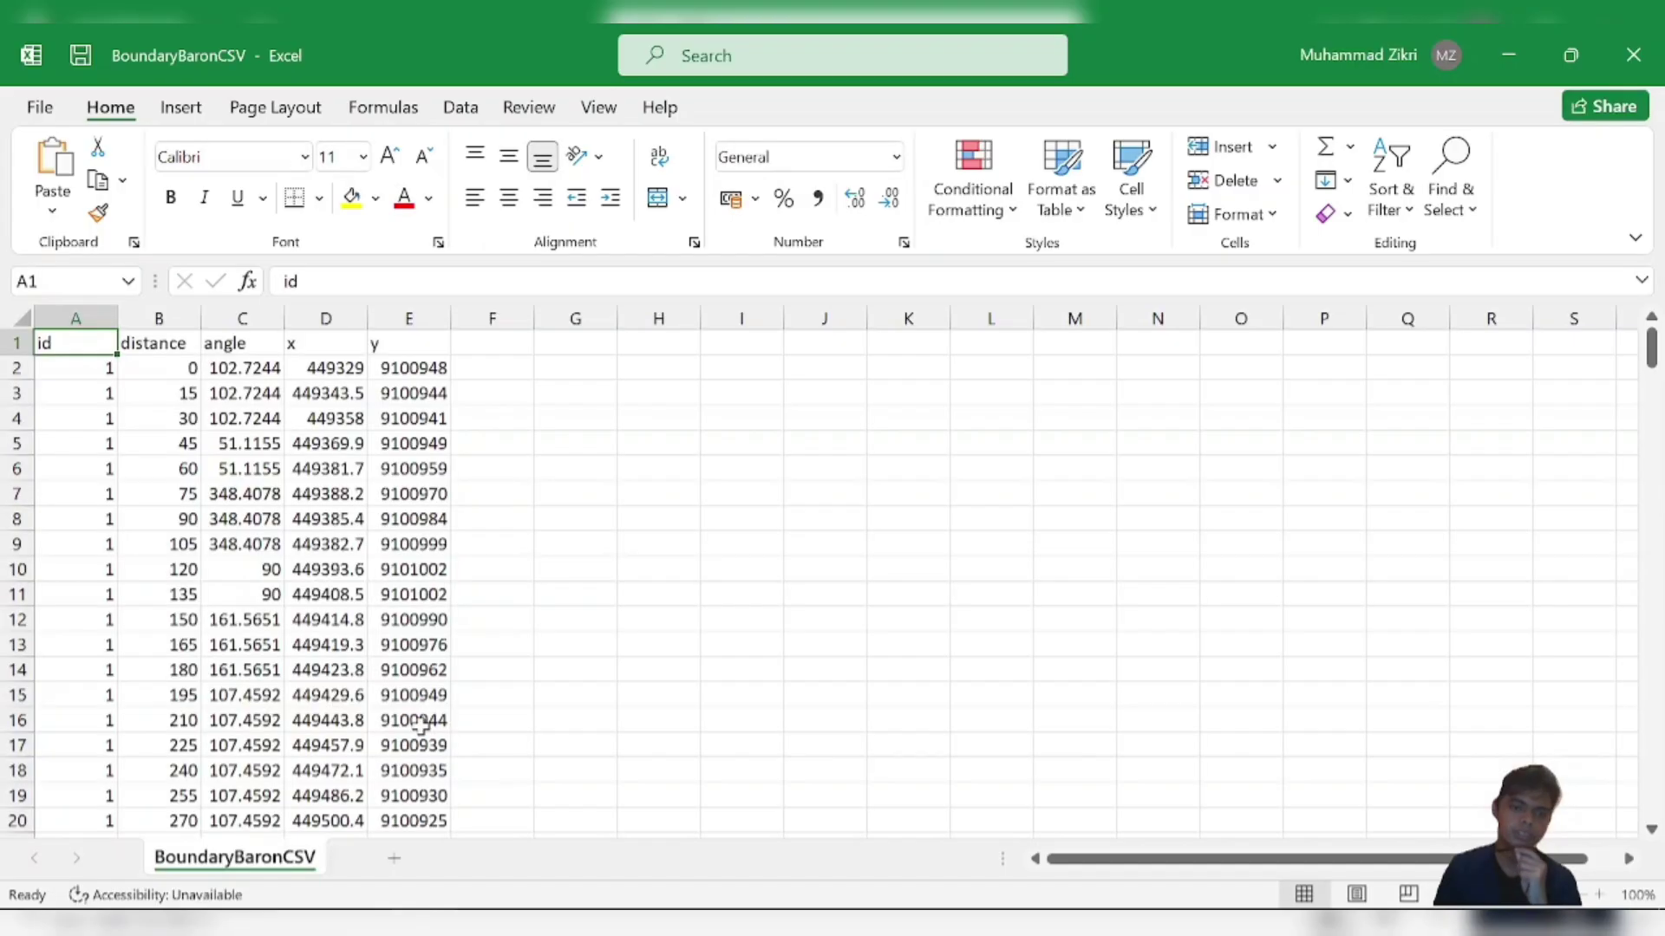
- Delete the id, distance and angle columns from the BoundaryBaronCSV sheet
click(67, 319)
drag(68, 319, 243, 319)
right_click(244, 322)
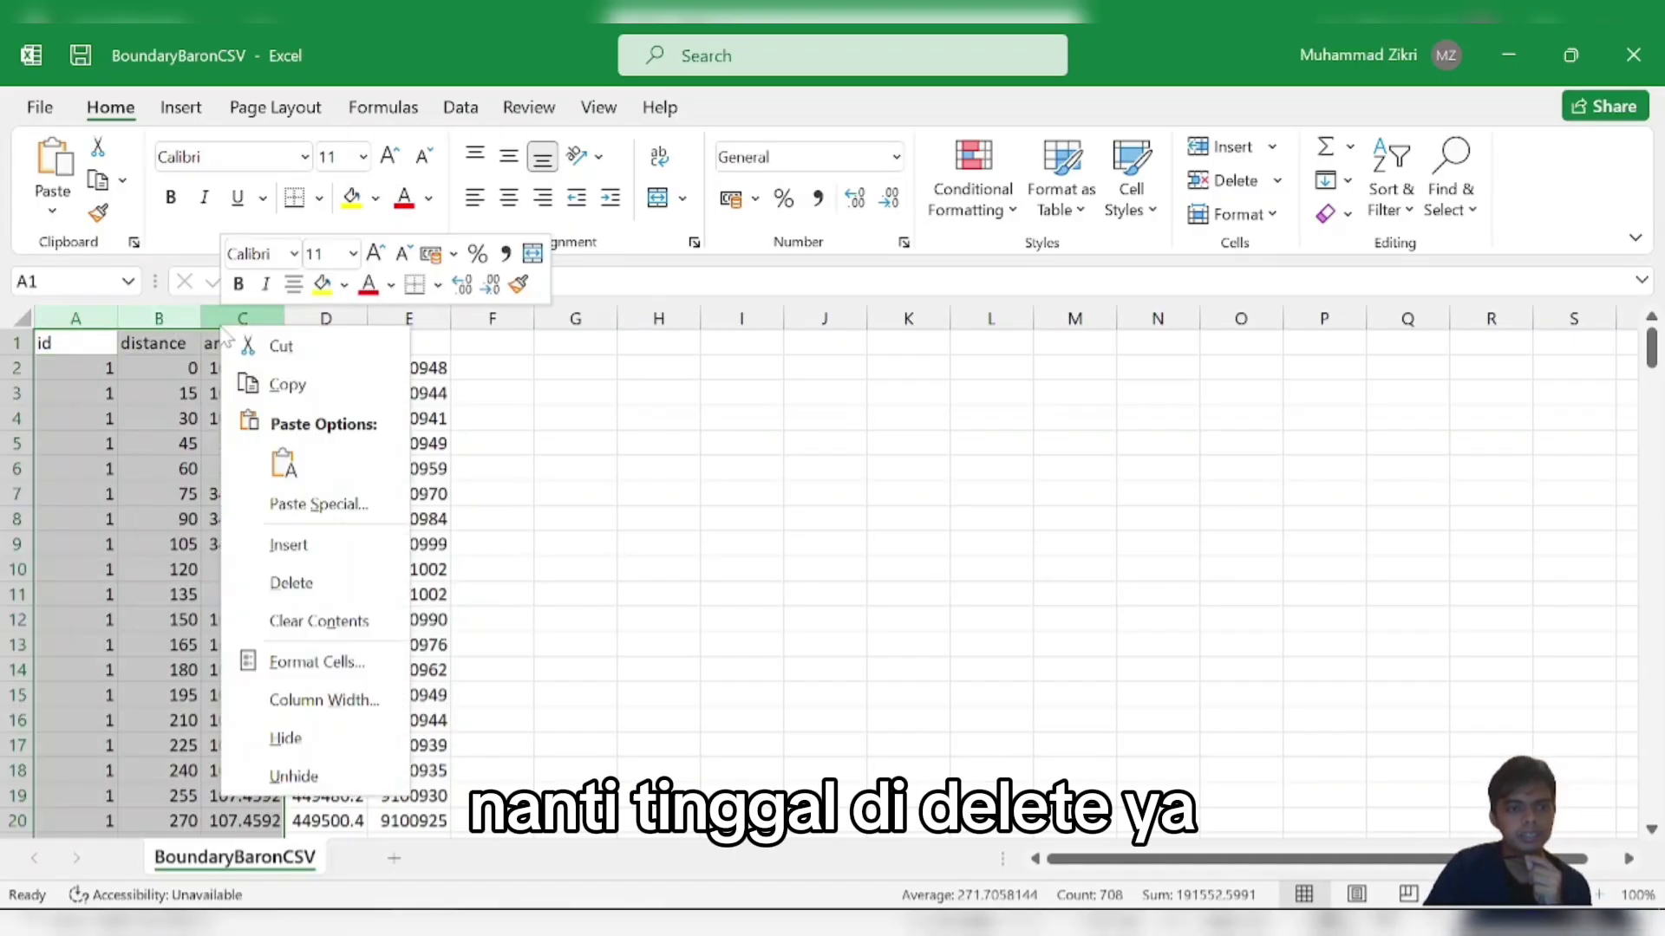
click(257, 577)
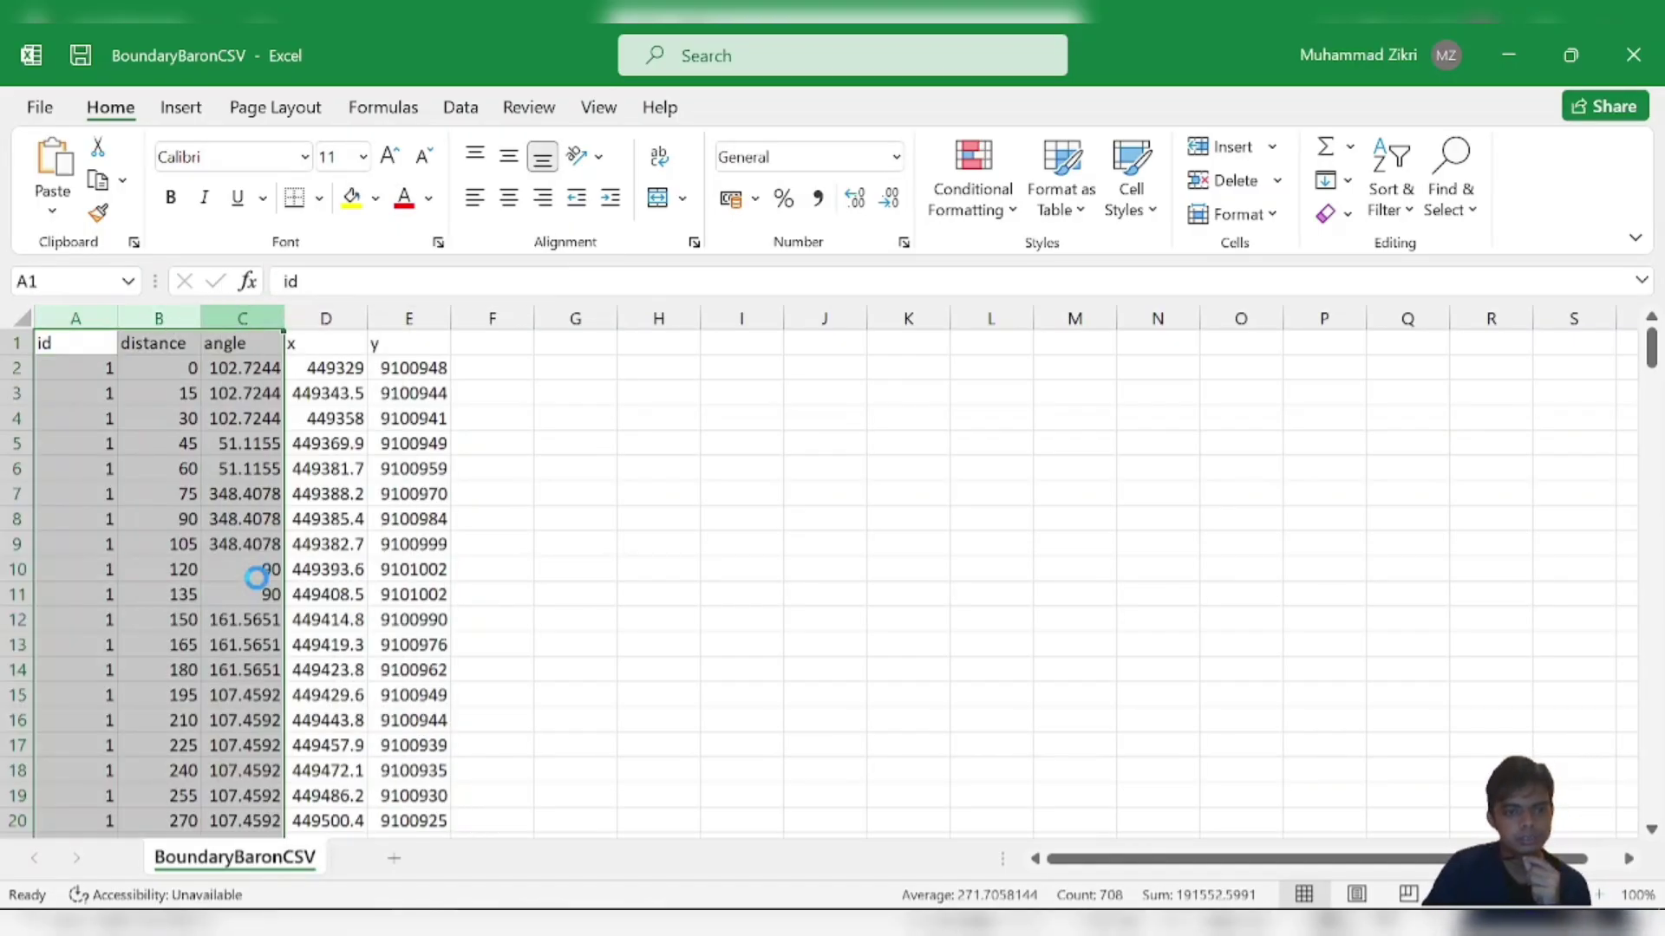
- Add a z header in column C, fill 0 for every point down to row 236, and check the filled values
click(237, 366)
click(249, 337)
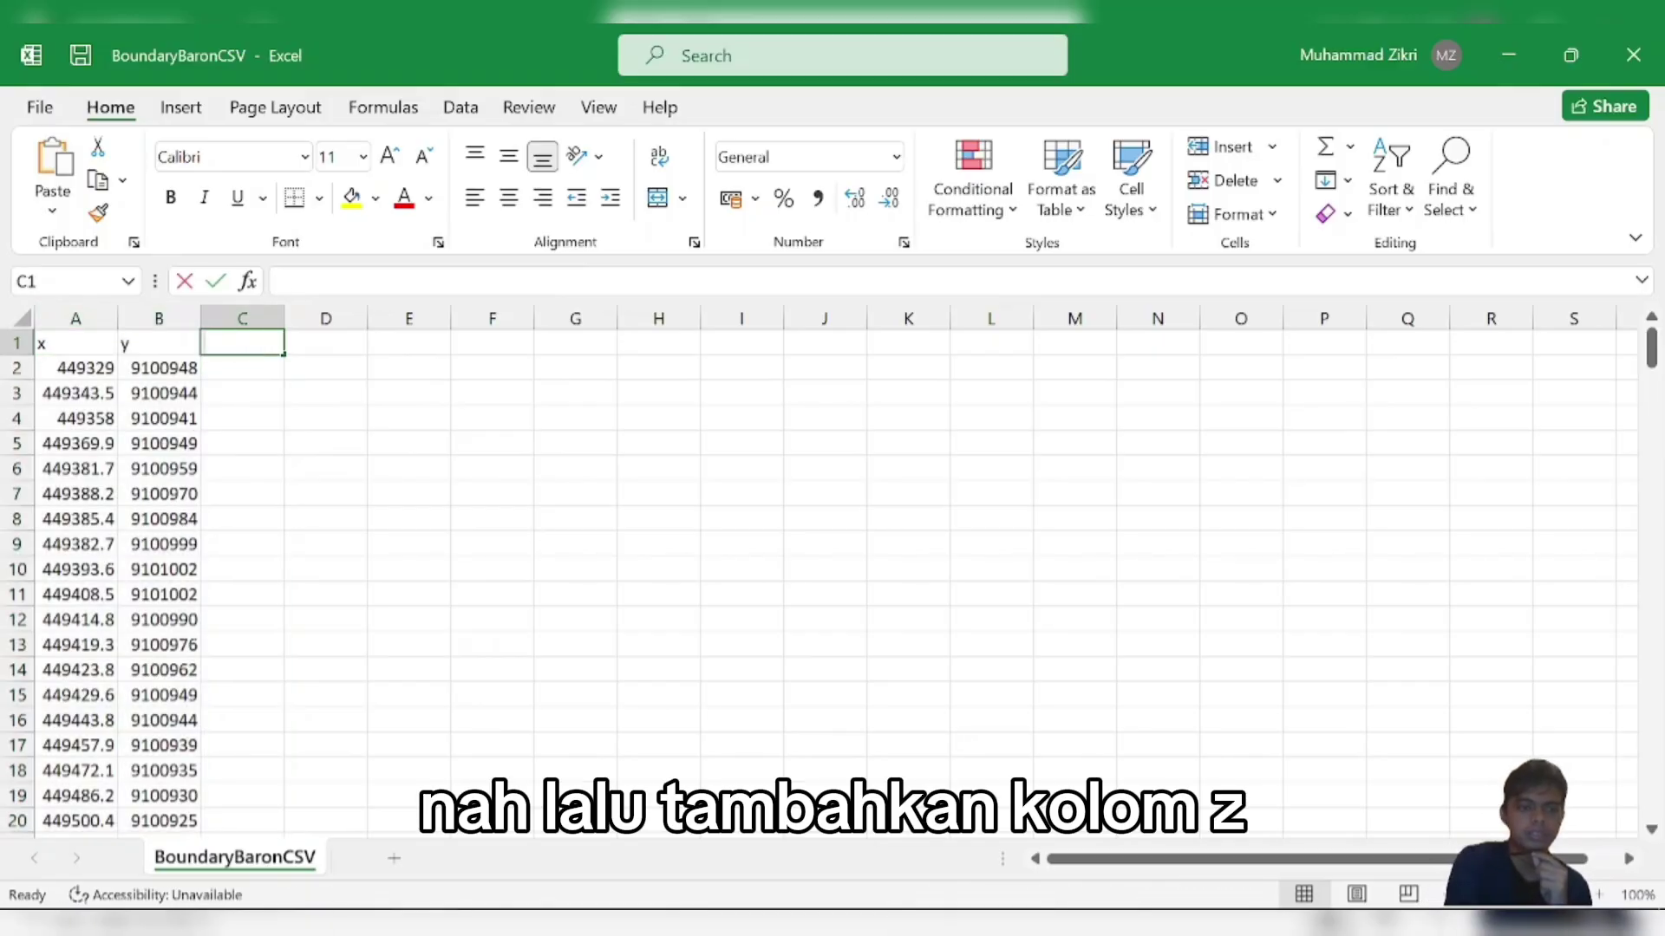
text(z)
click(255, 365)
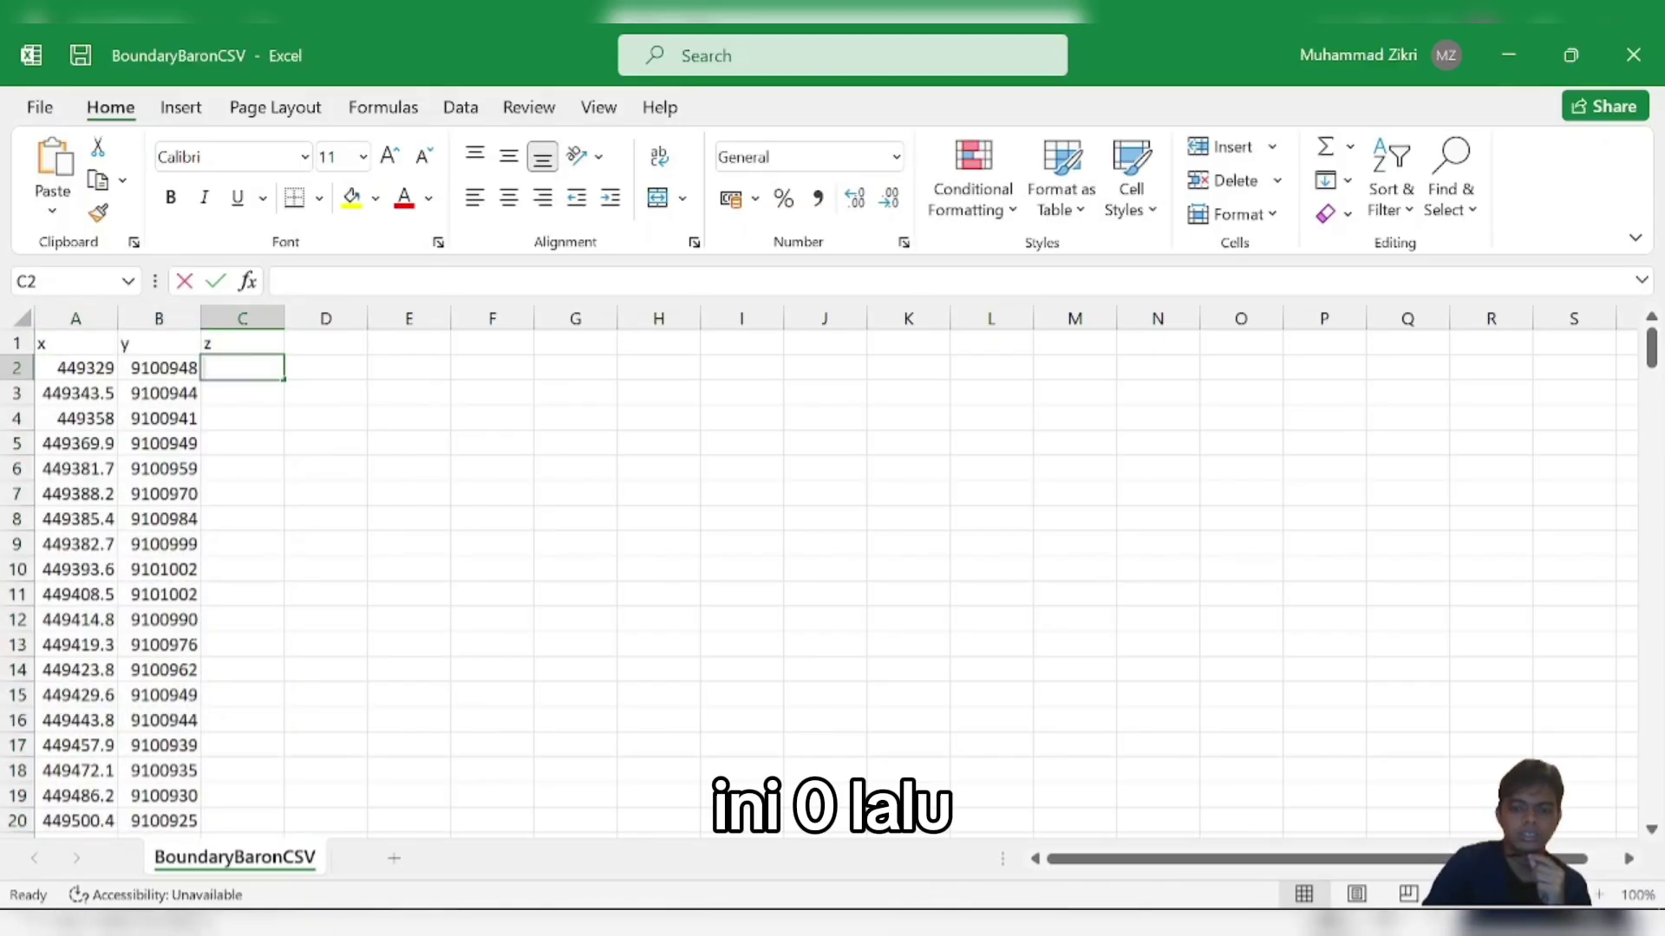
text(0)
click(240, 404)
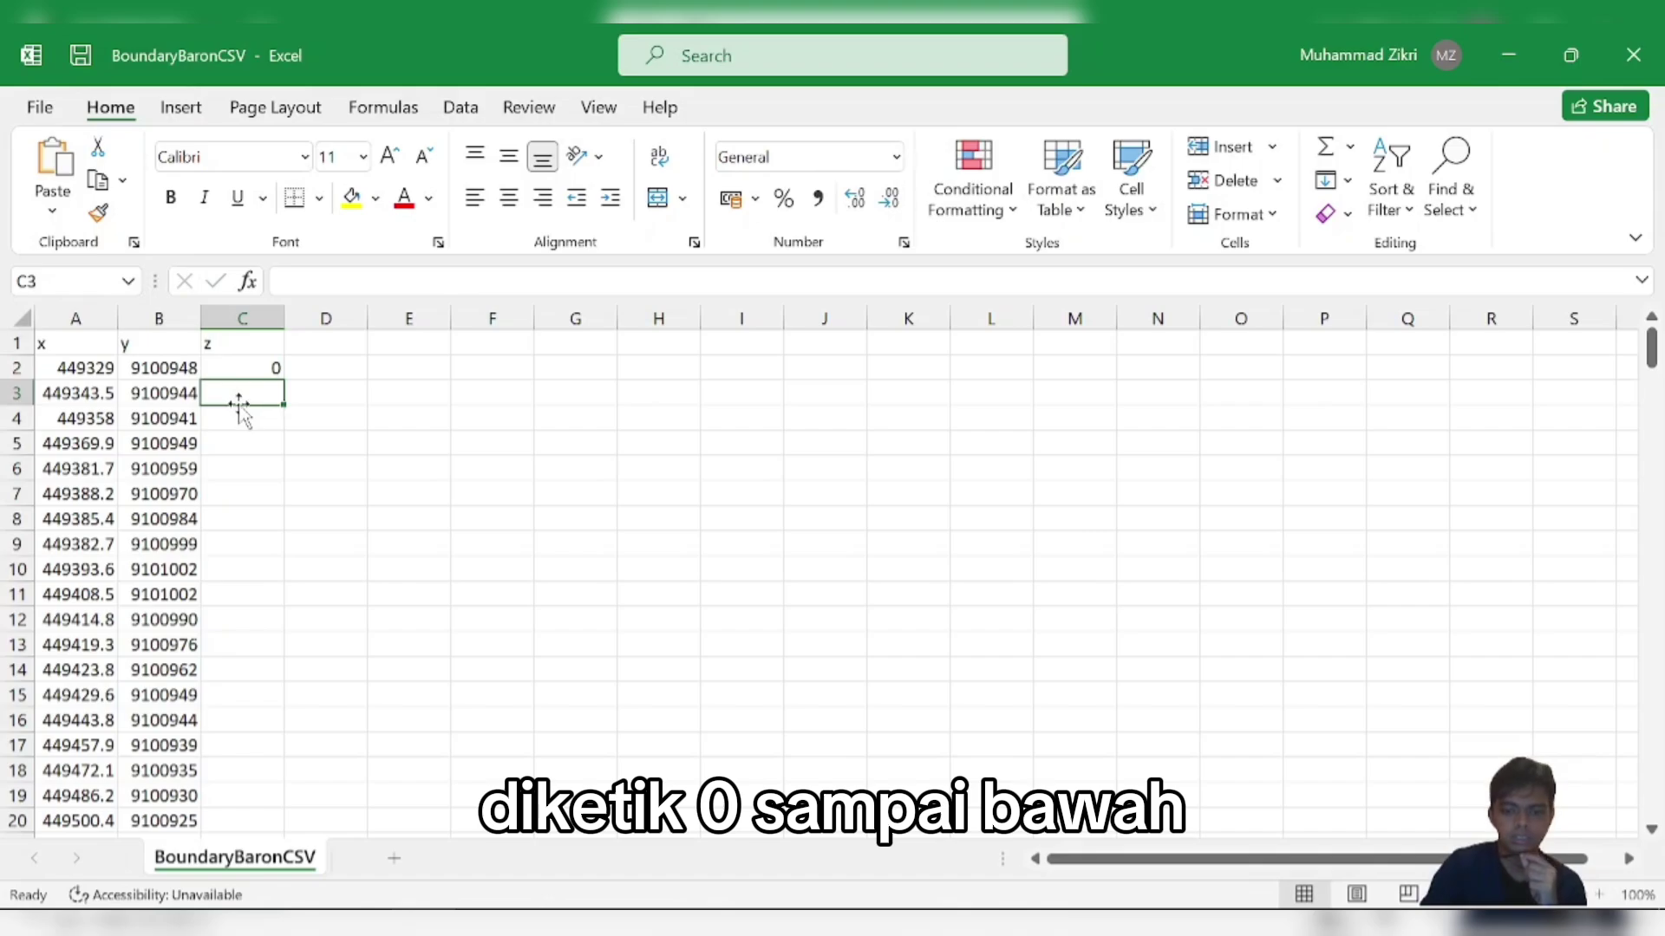
text(0)
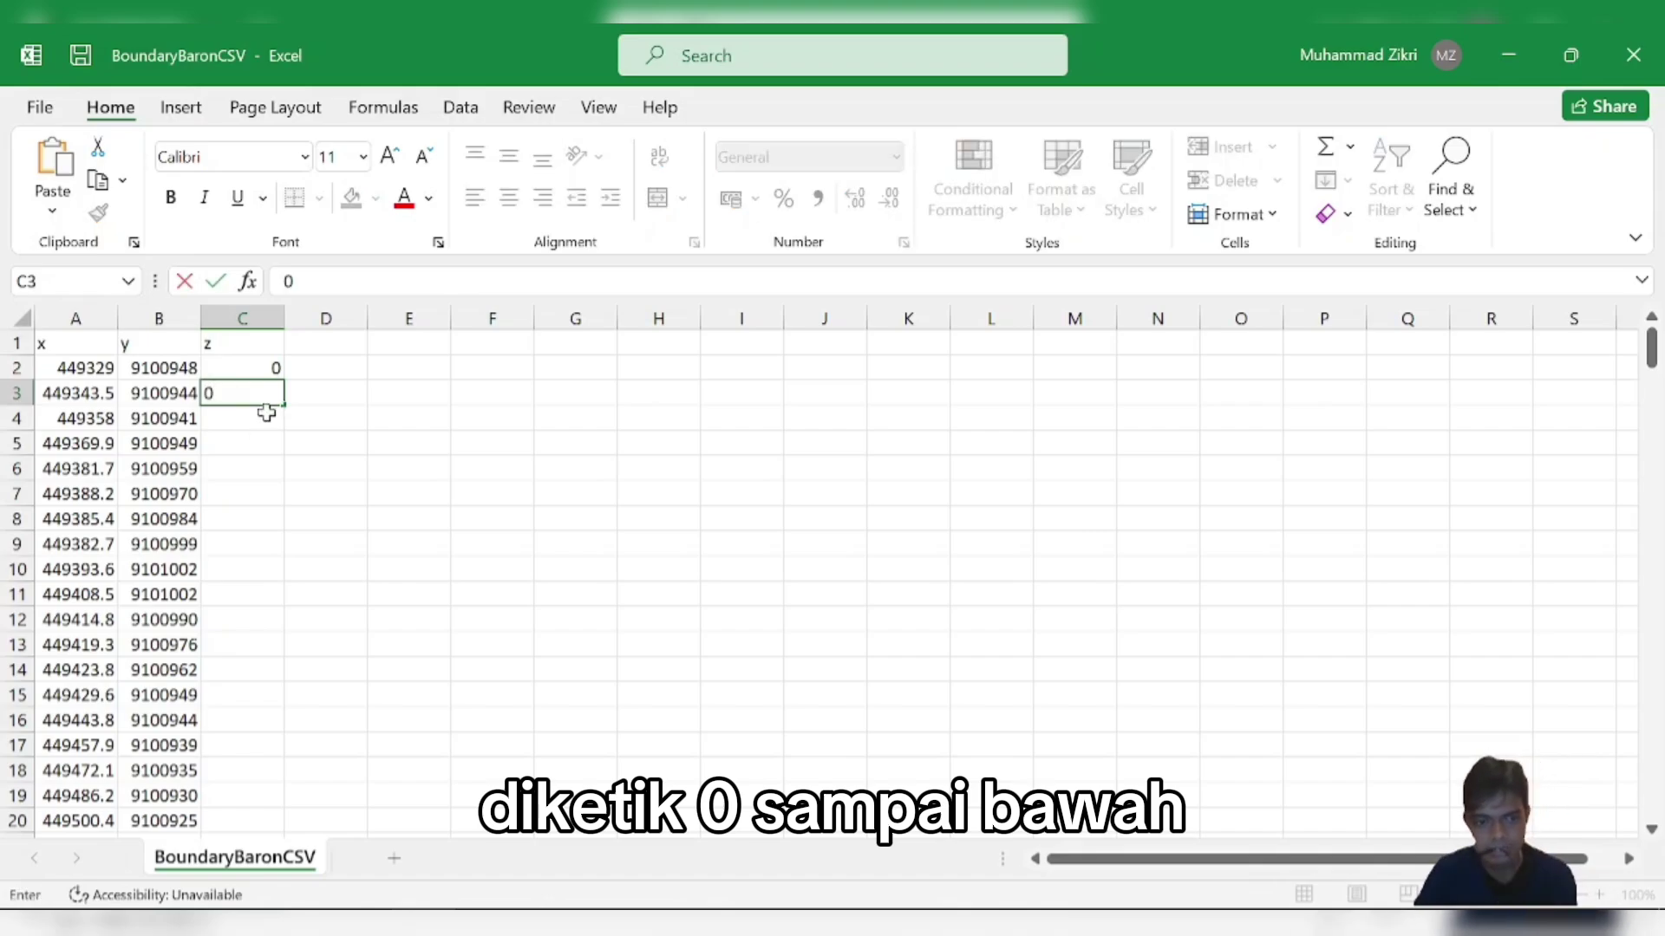
drag(266, 412, 251, 442)
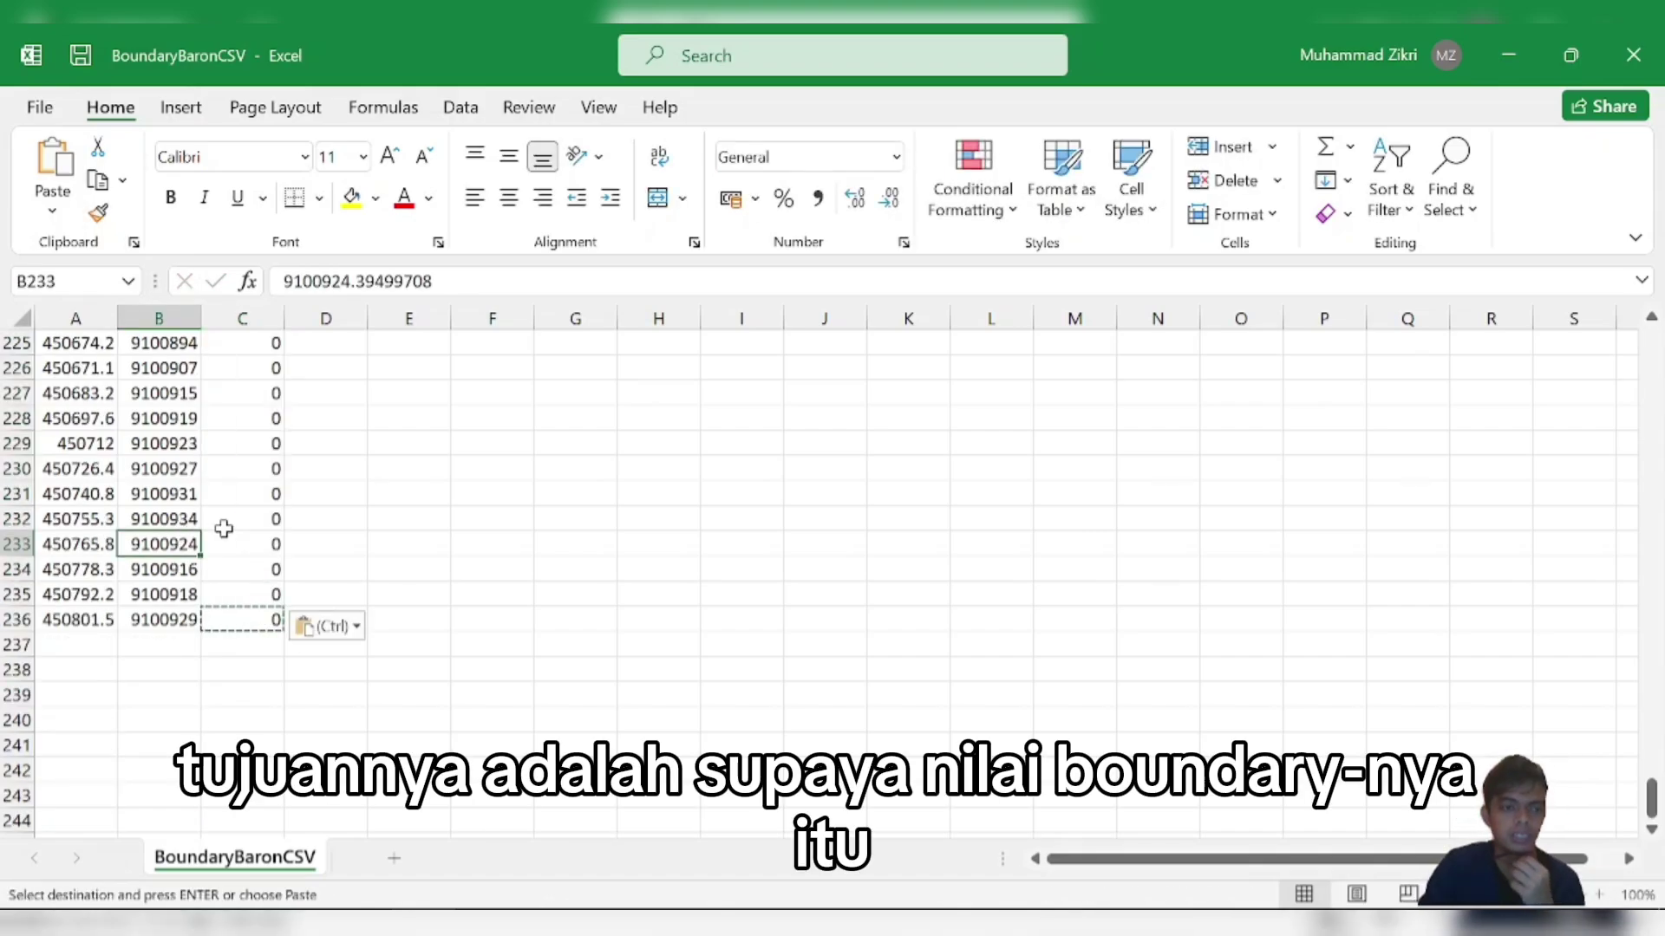
click(223, 524)
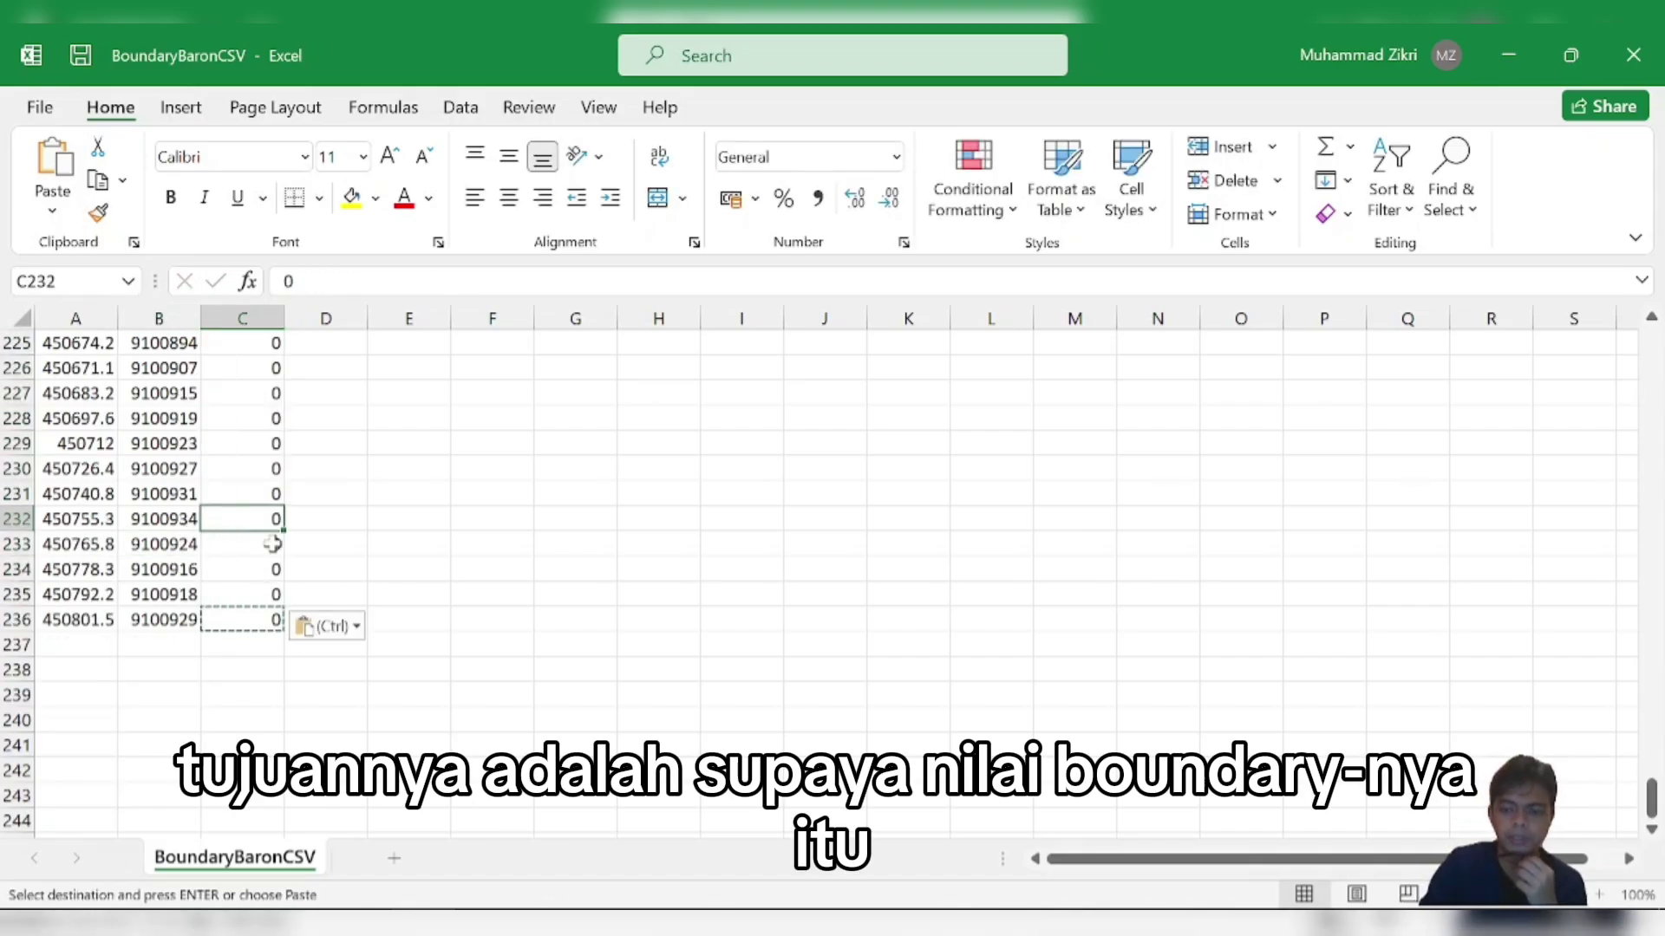
key(Up)
key(Up)
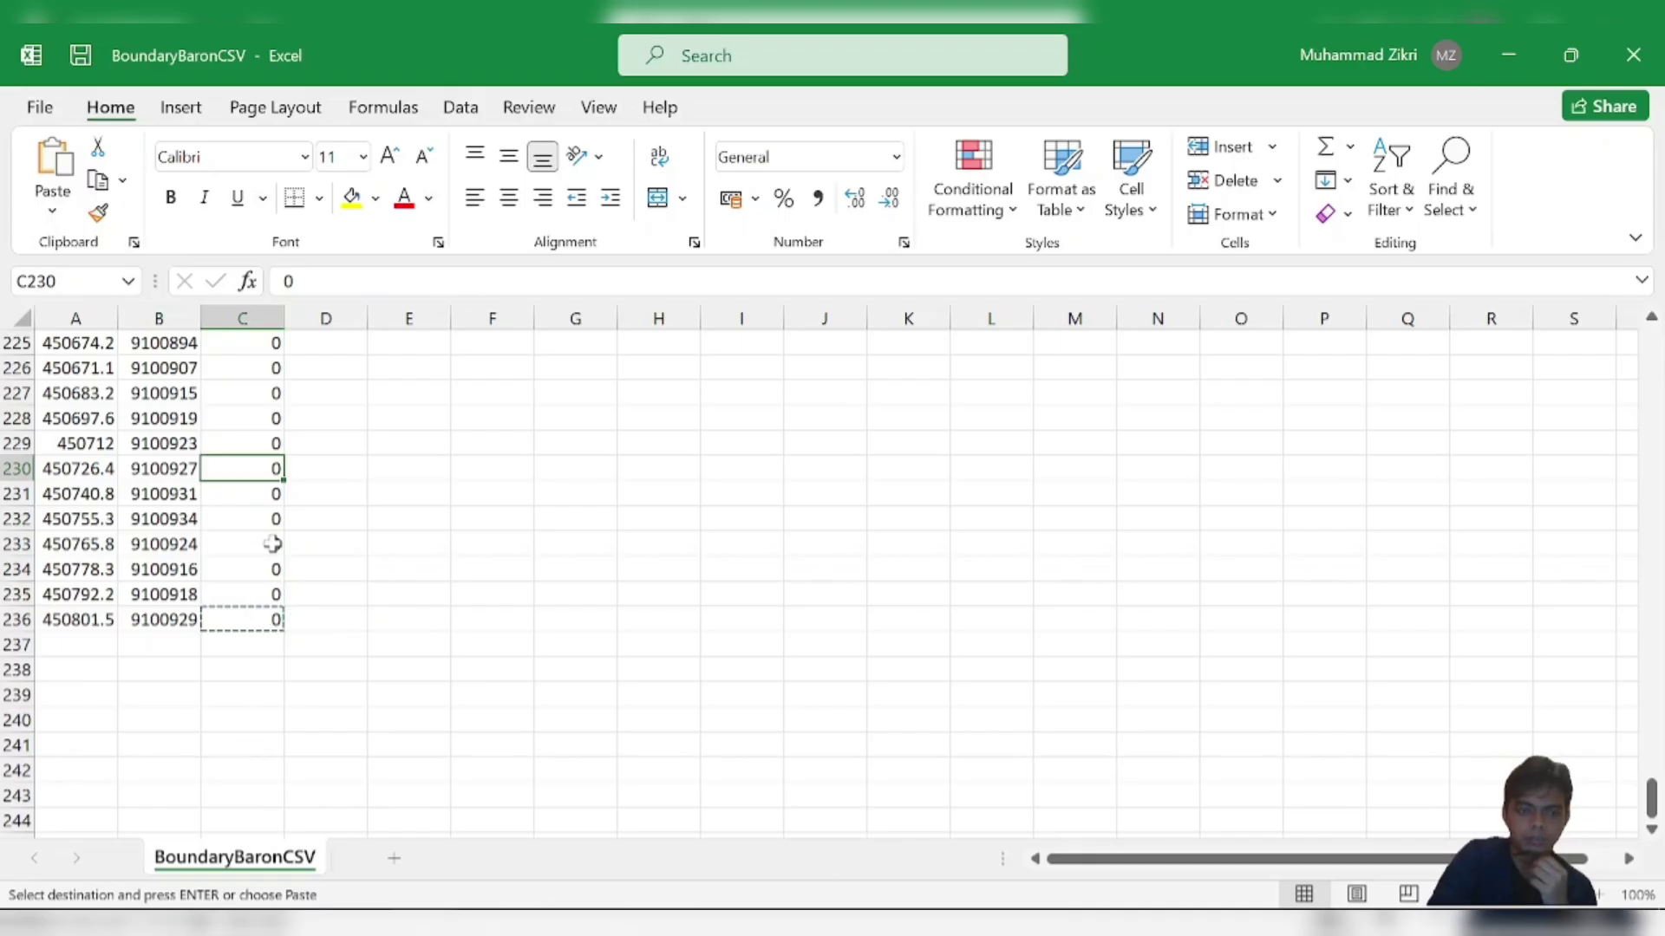
key(ctrl+Up)
click(343, 524)
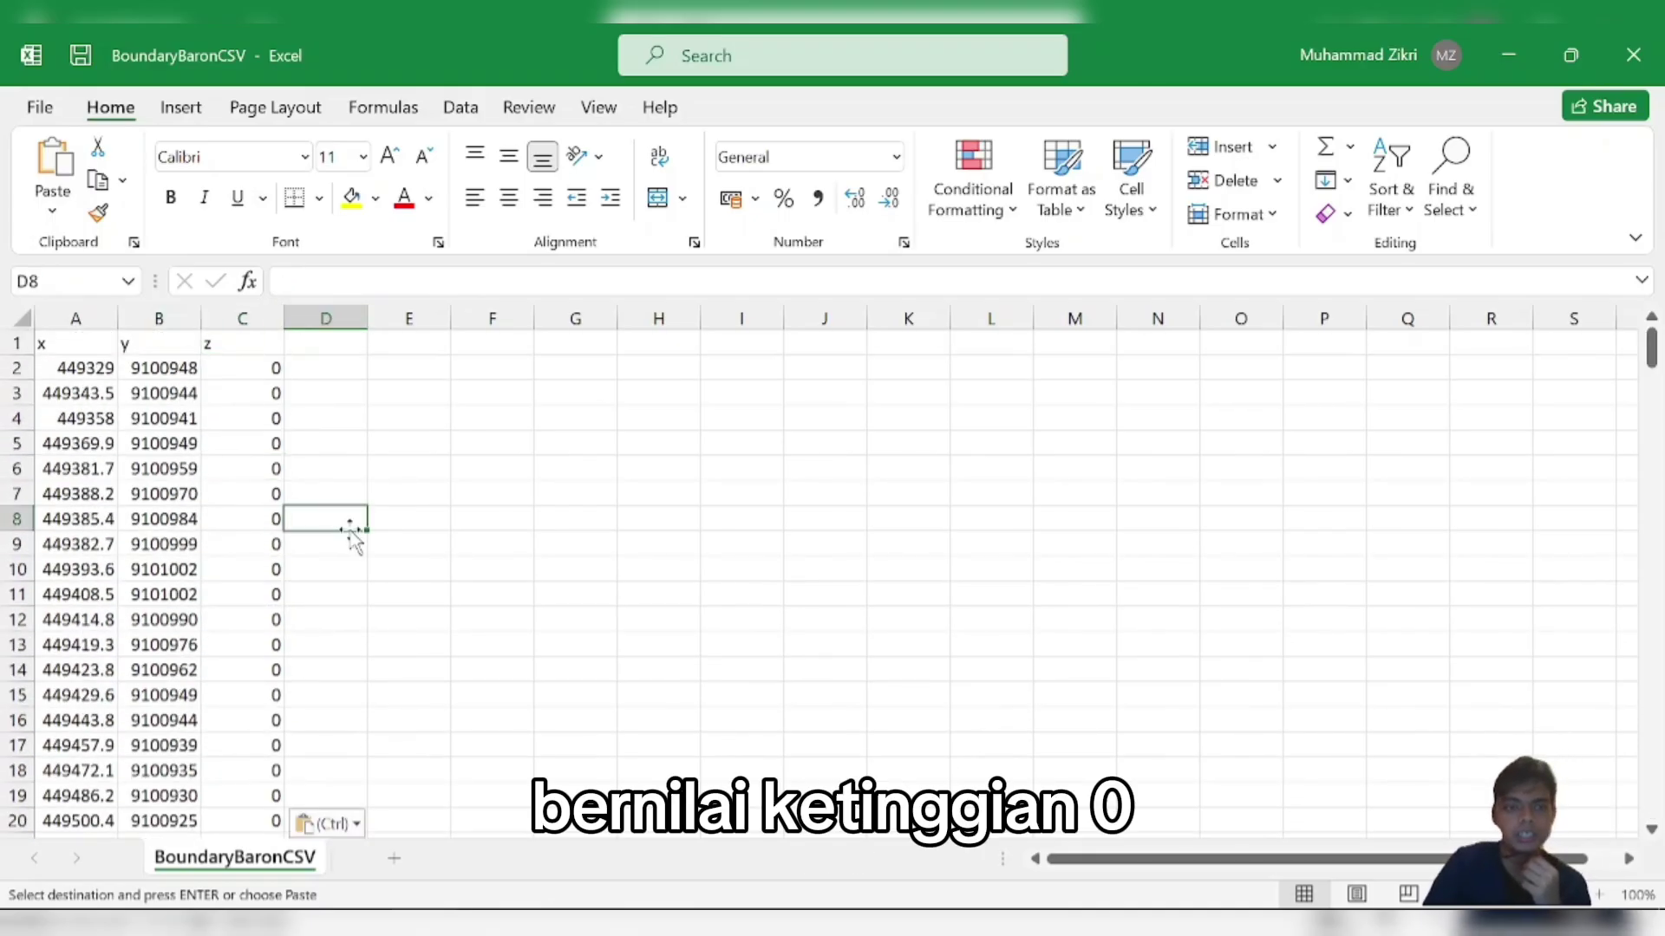
- Delete the x, y, z header row and close the BoundaryBaronCSV workbook without saving
right_click(15, 343)
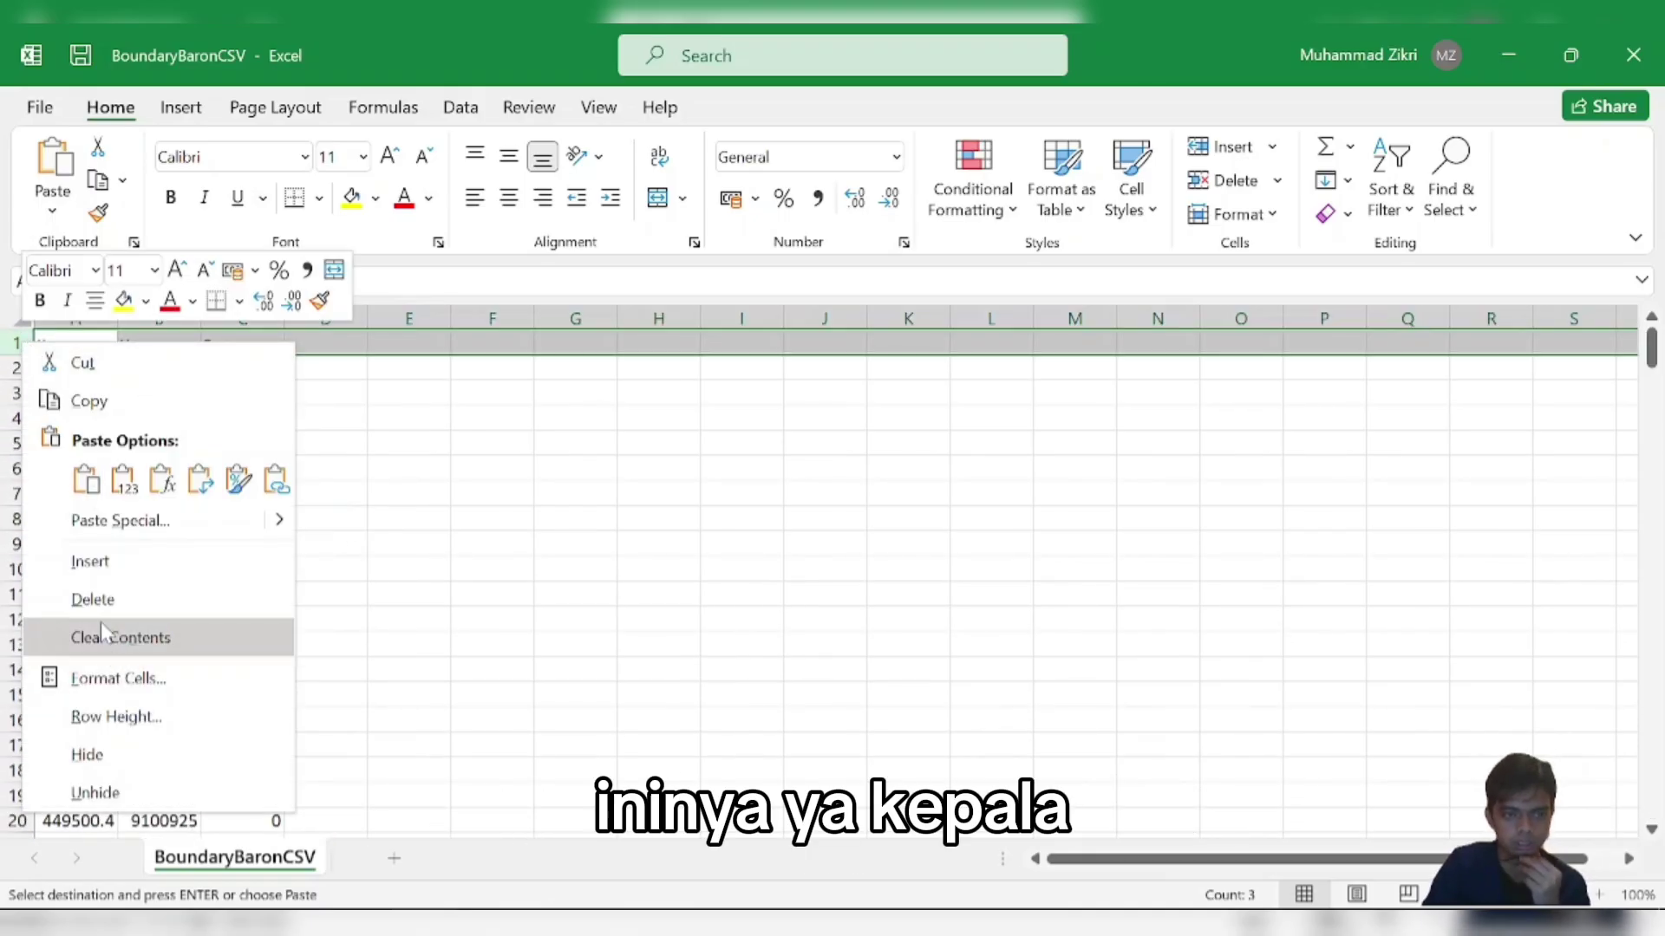
click(93, 599)
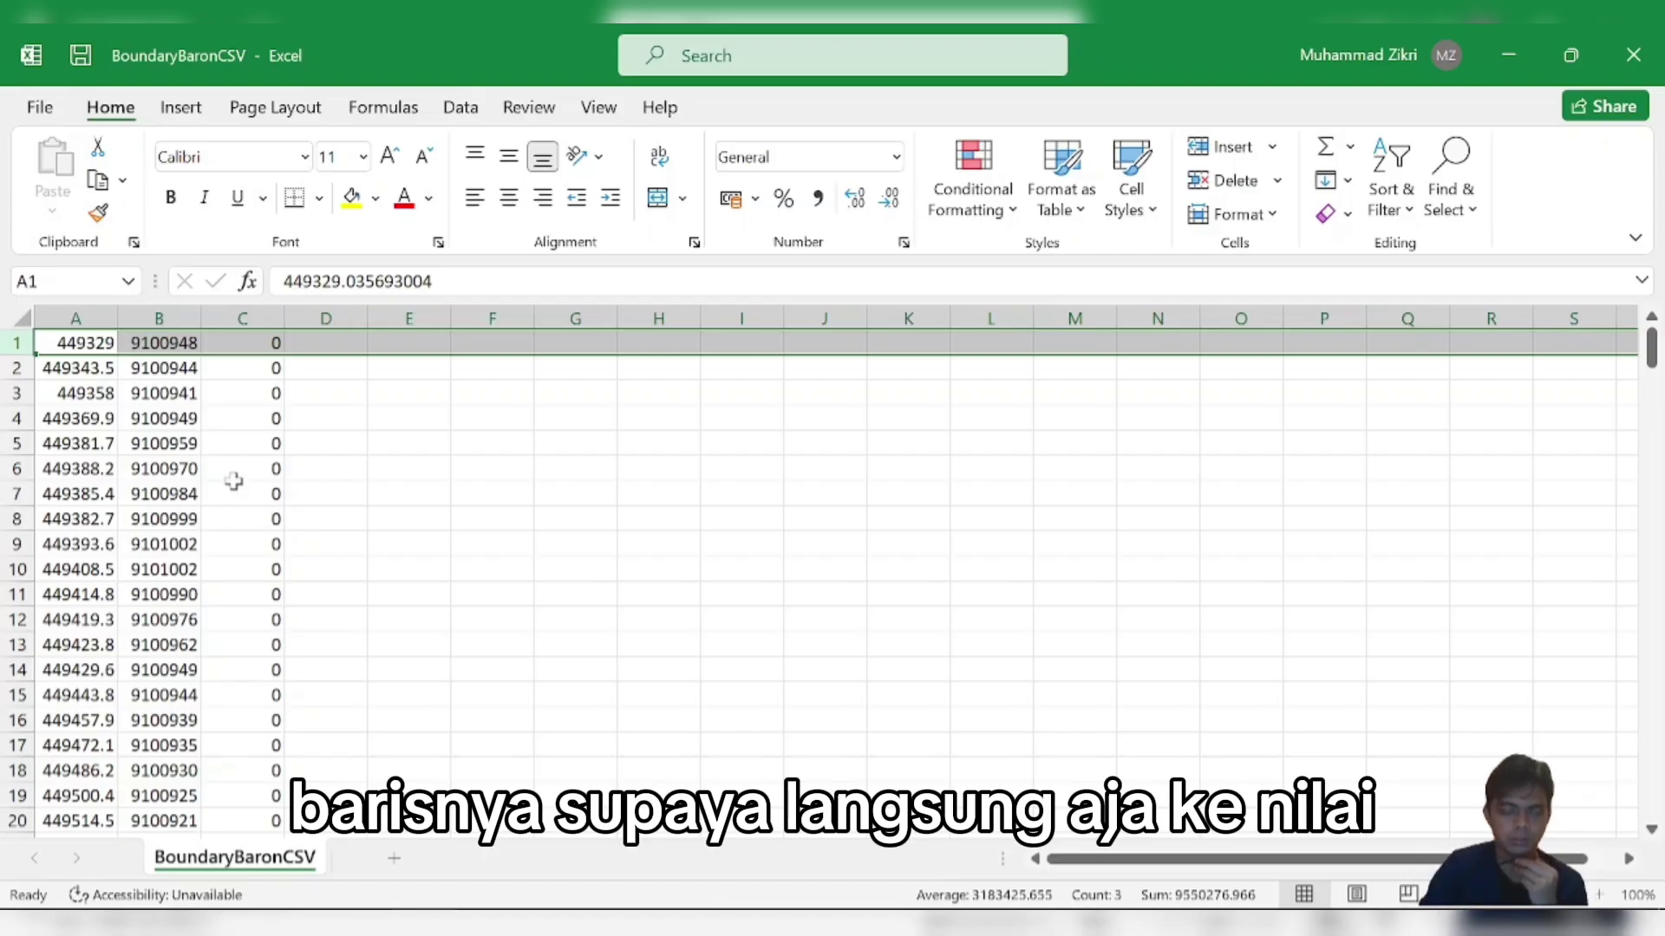
click(90, 346)
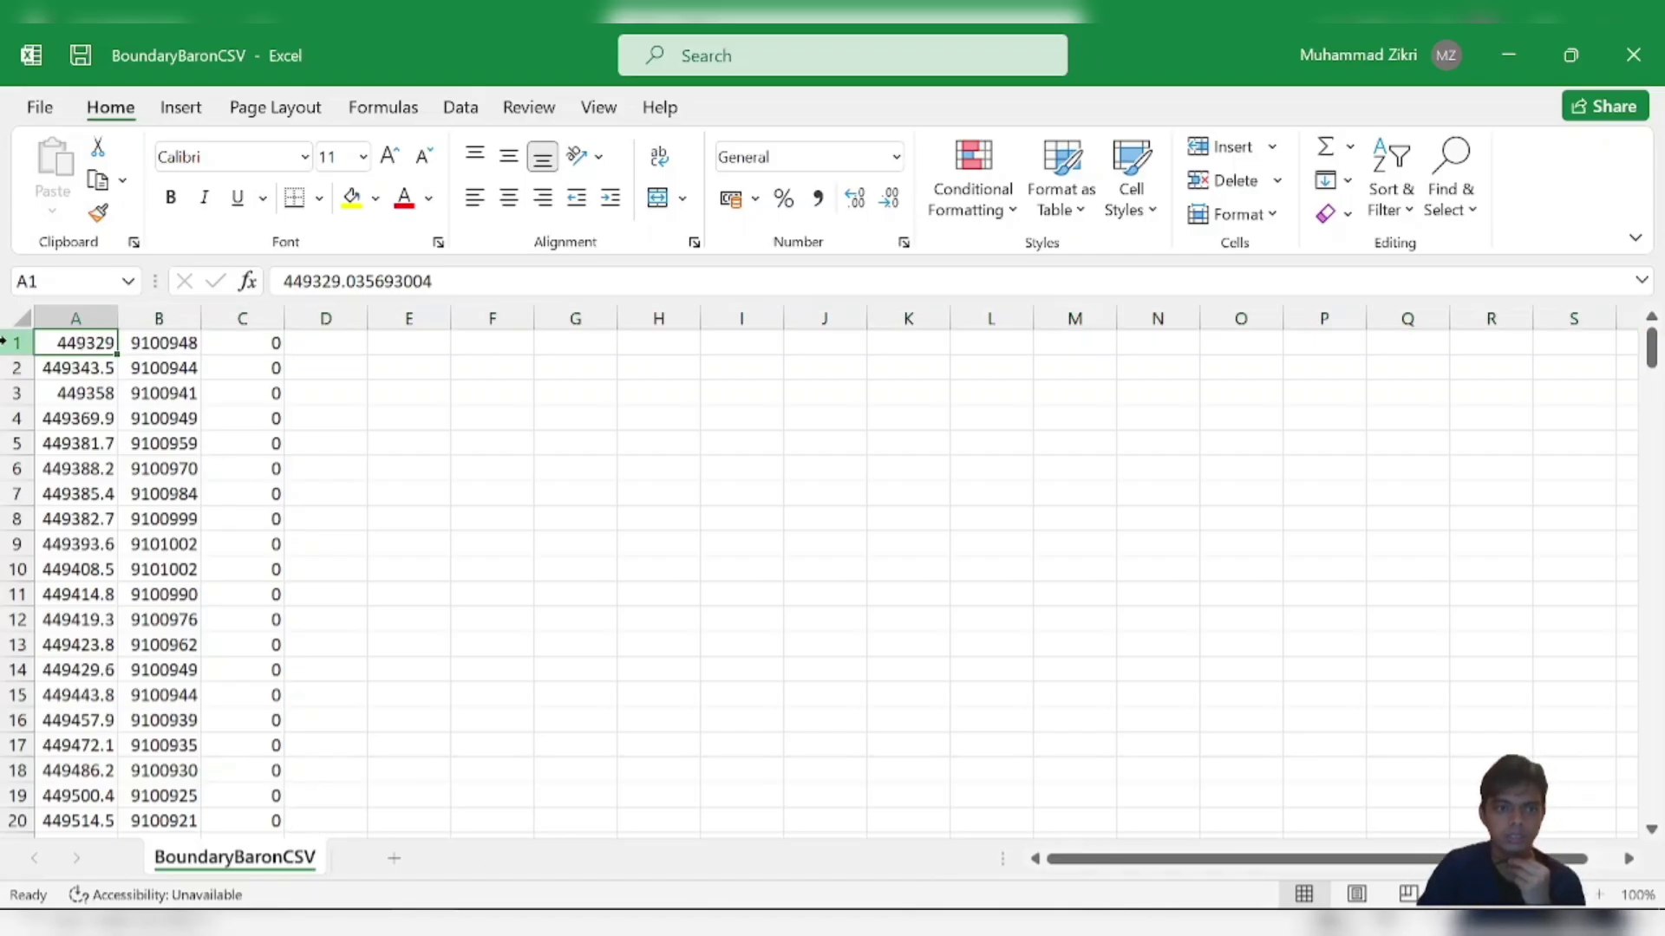
click(1633, 54)
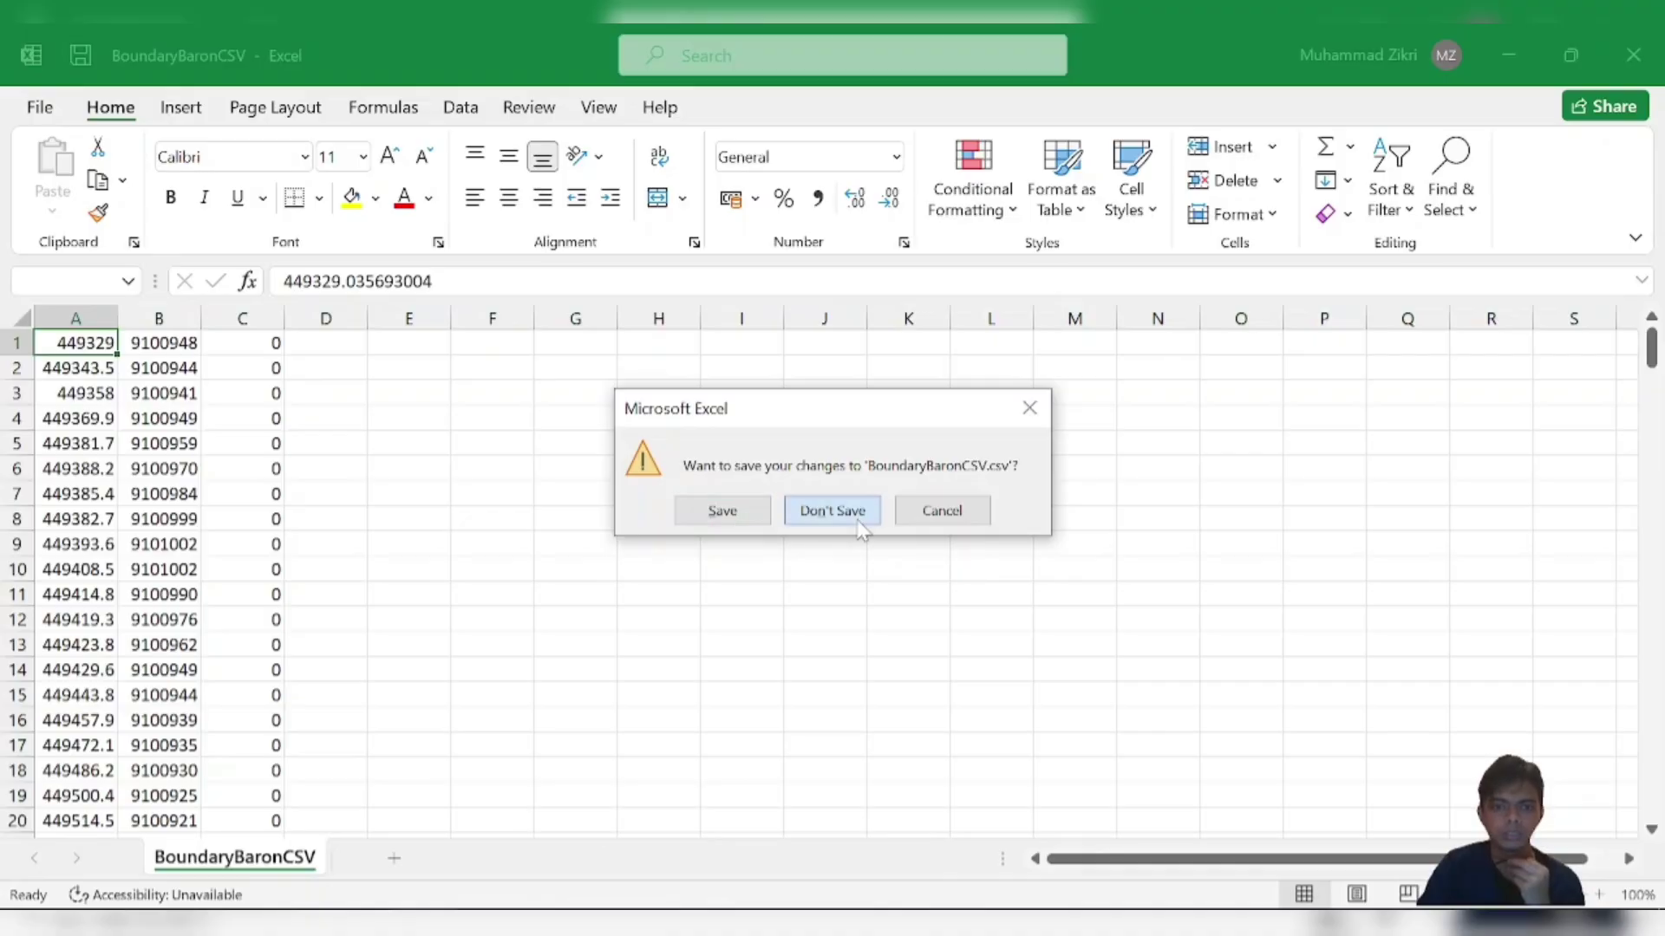
click(828, 511)
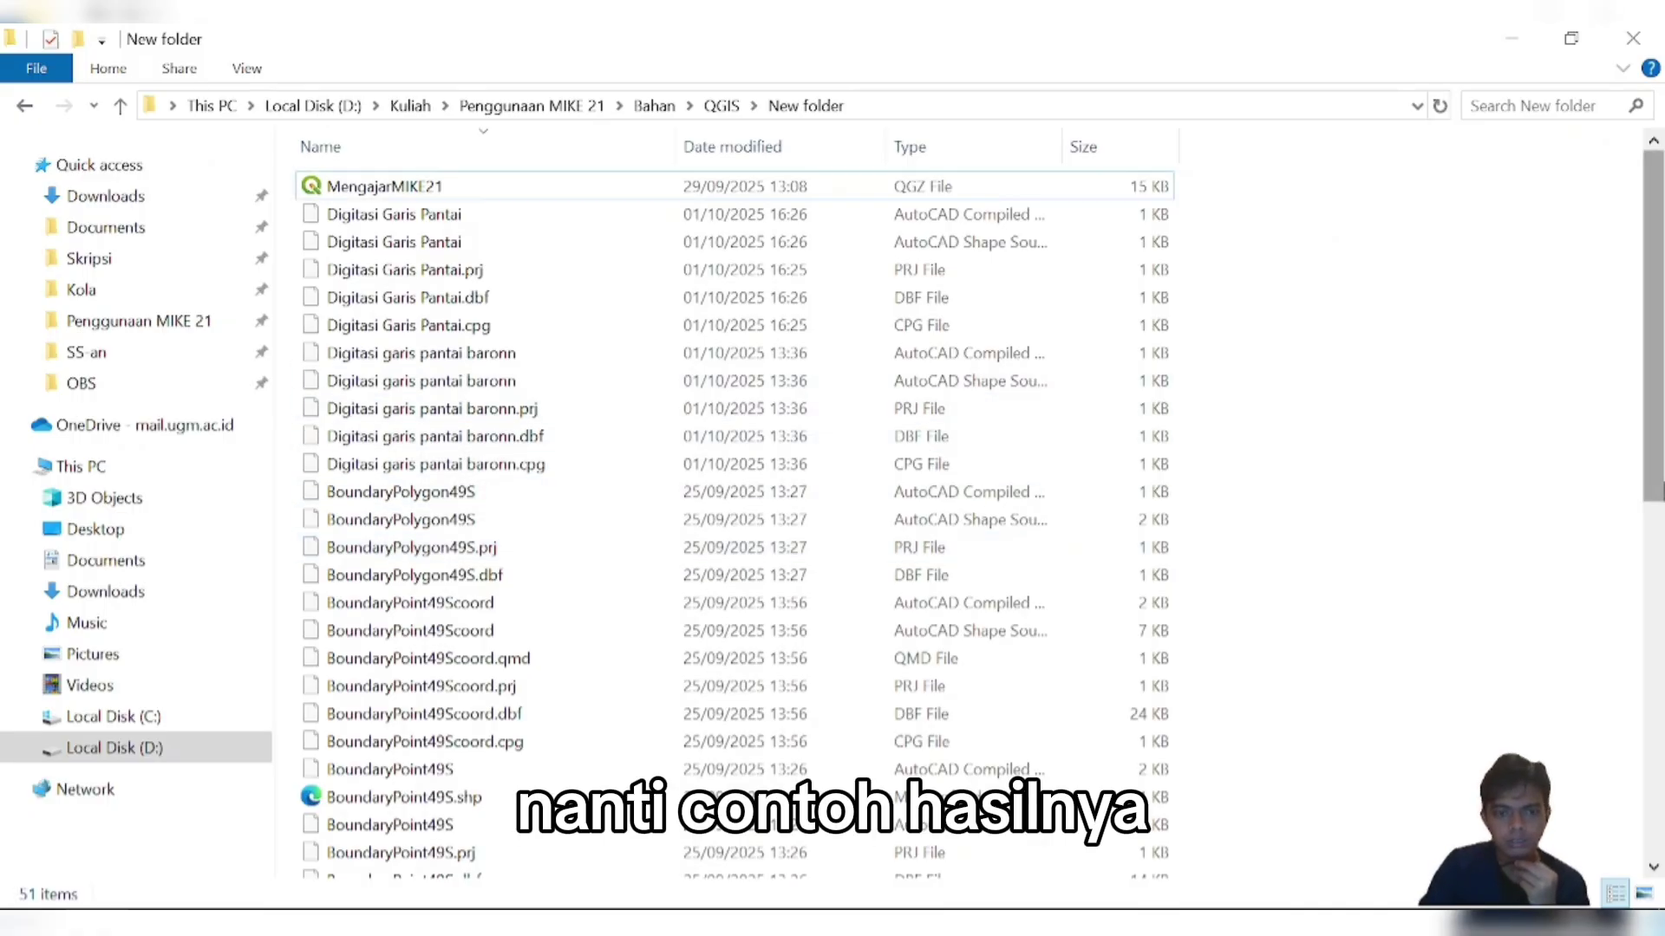
- Open the finished BoundaryBaronXYZ file from the New folder in Notepad to view its coordinates
drag(1658, 489, 1658, 702)
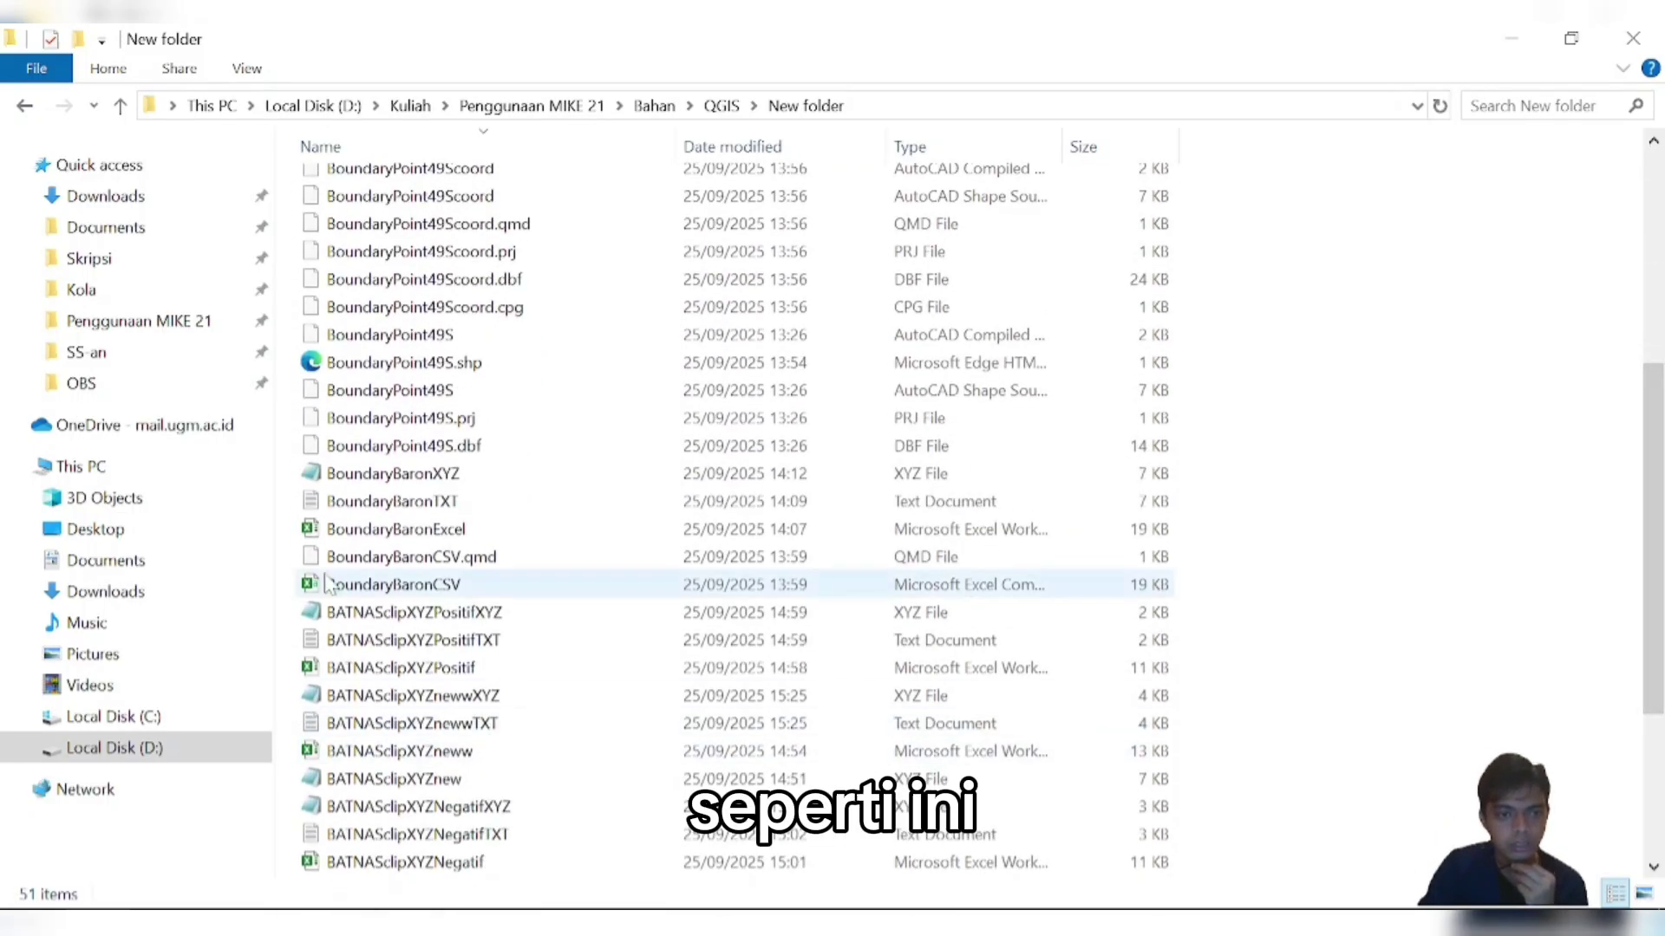
double_click(482, 474)
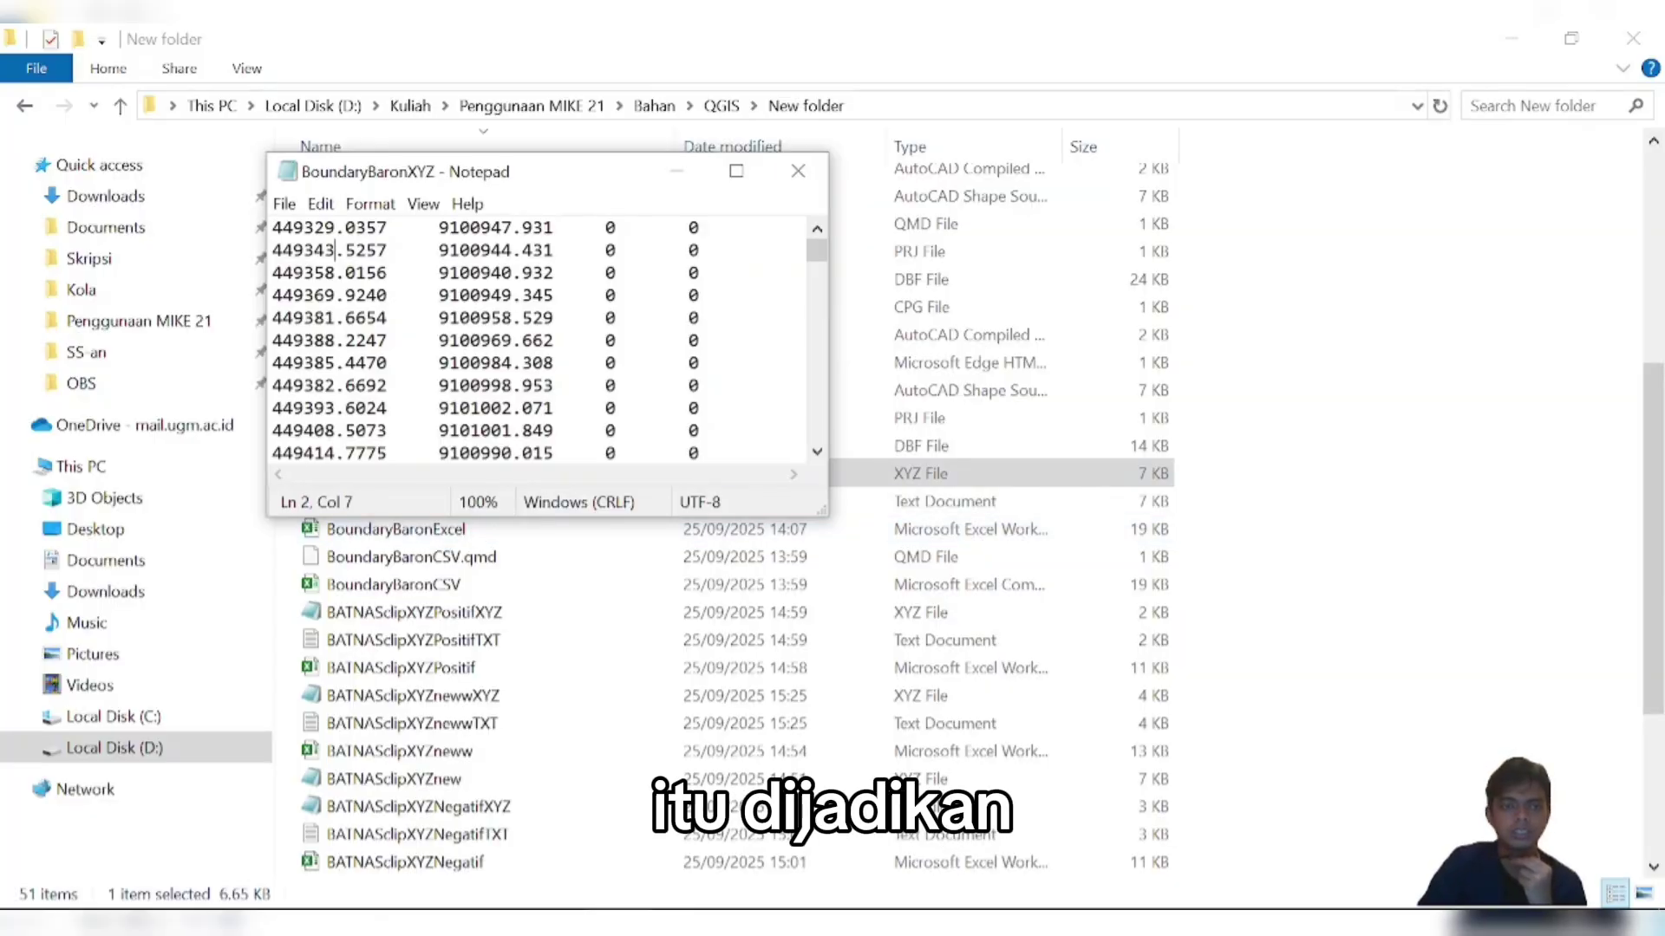
- Examine the coordinate, connectivity and elevation columns of BoundaryBaronXYZ in an enlarged window, and close the file
click(315, 228)
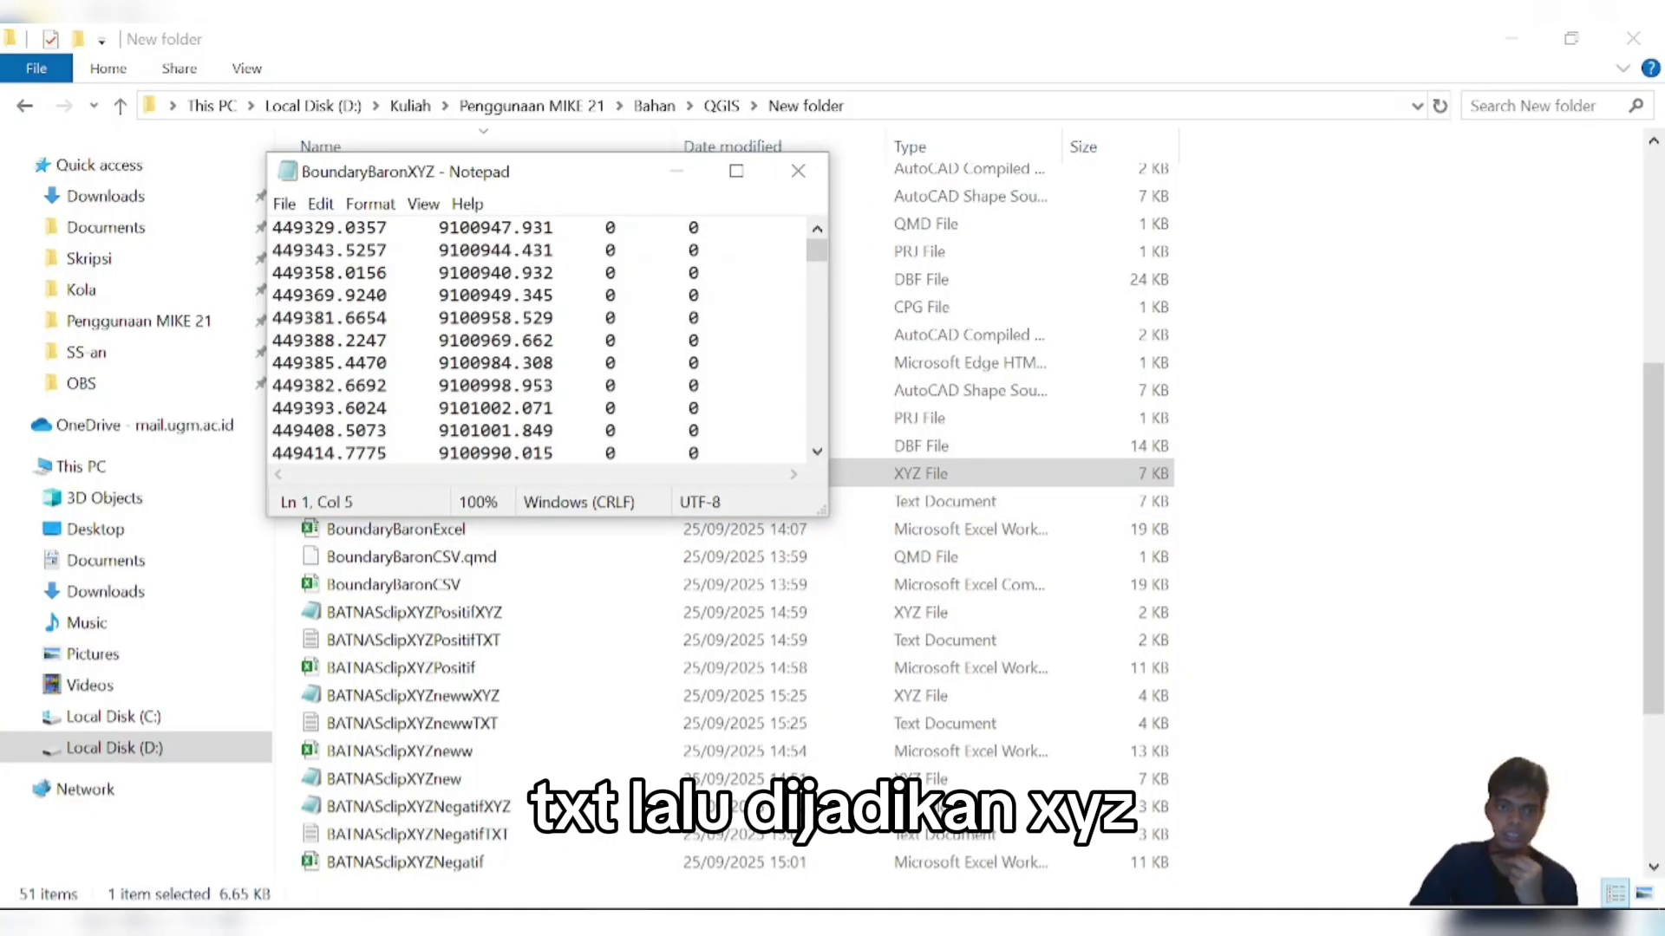
click(736, 171)
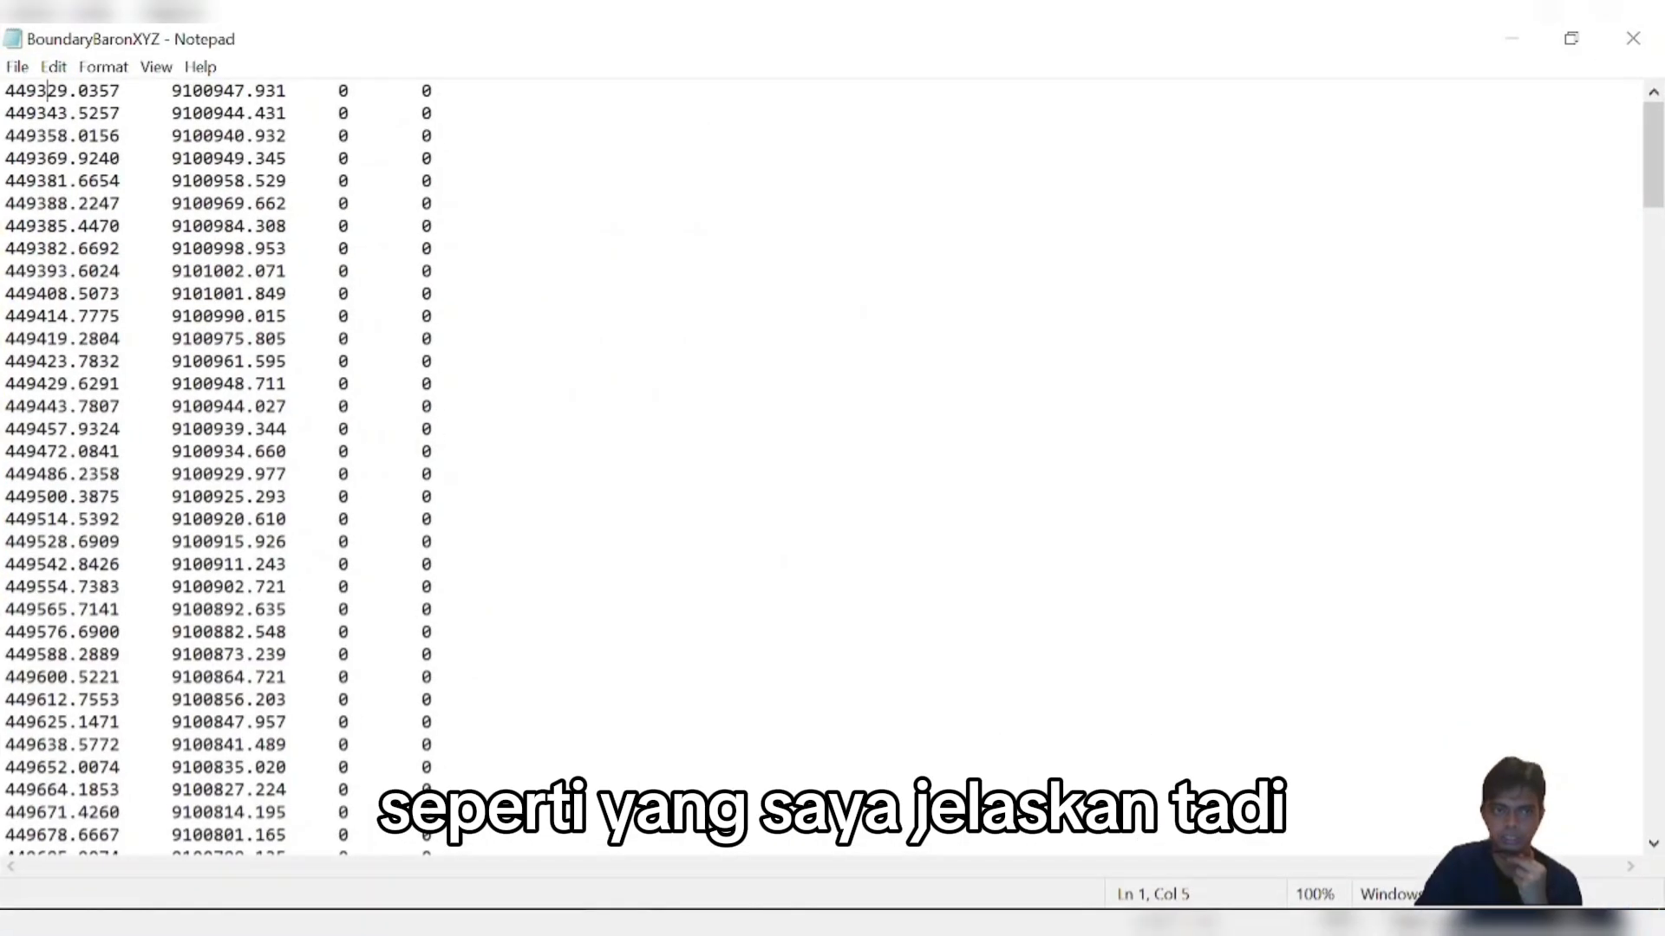
click(36, 113)
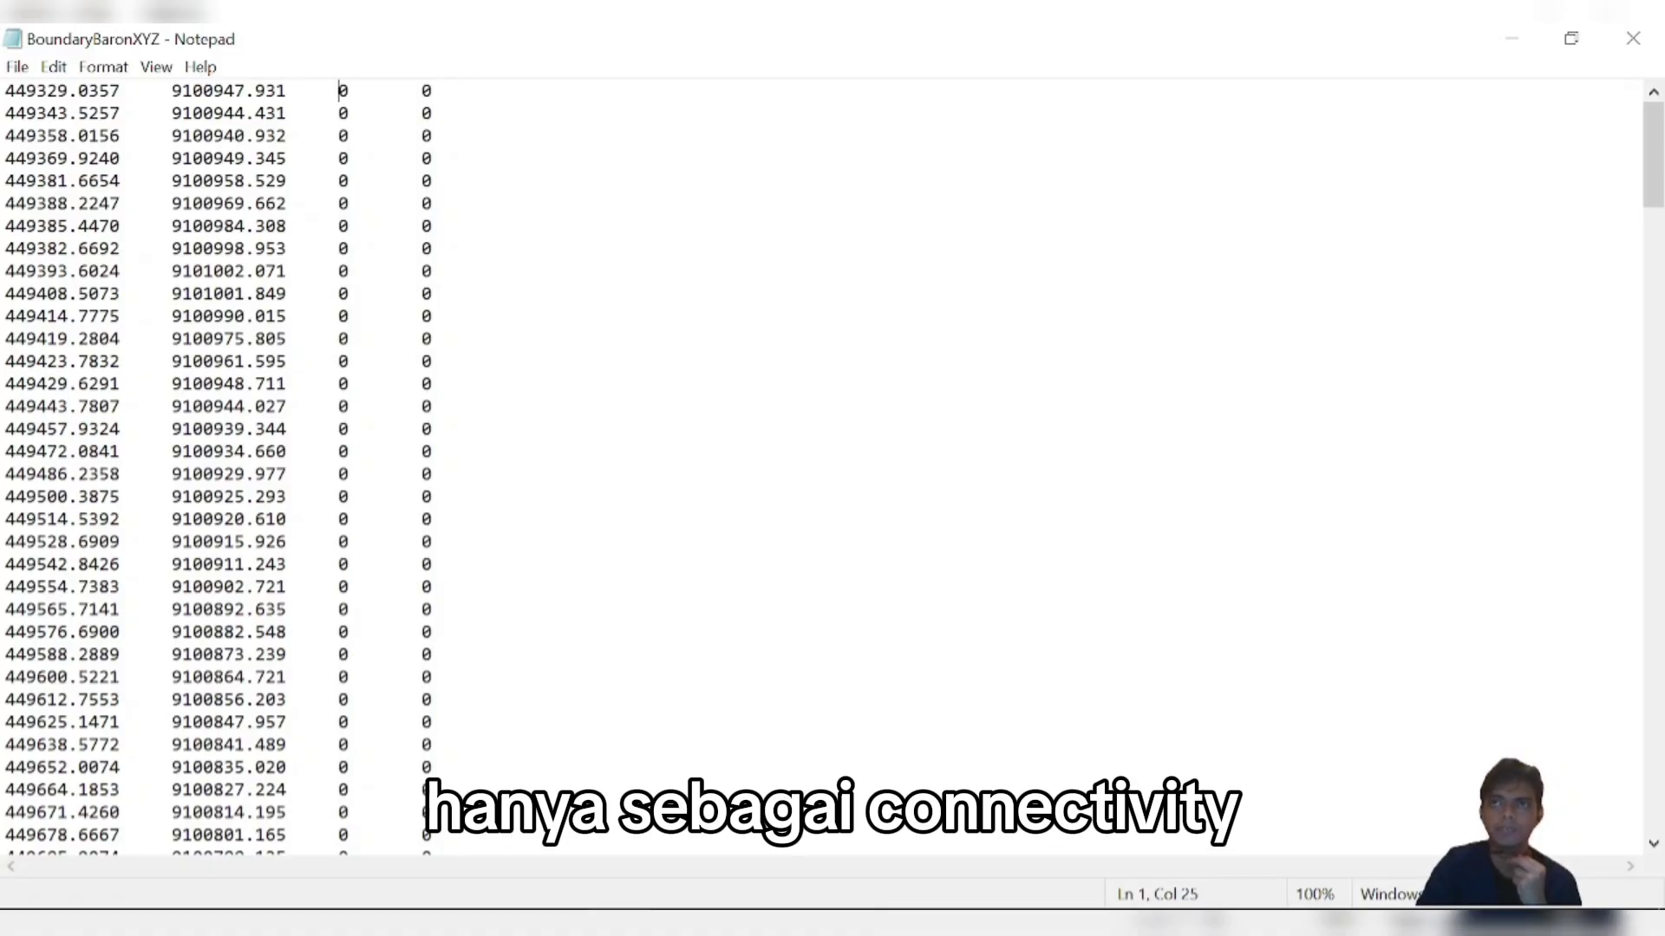
click(1570, 38)
click(801, 184)
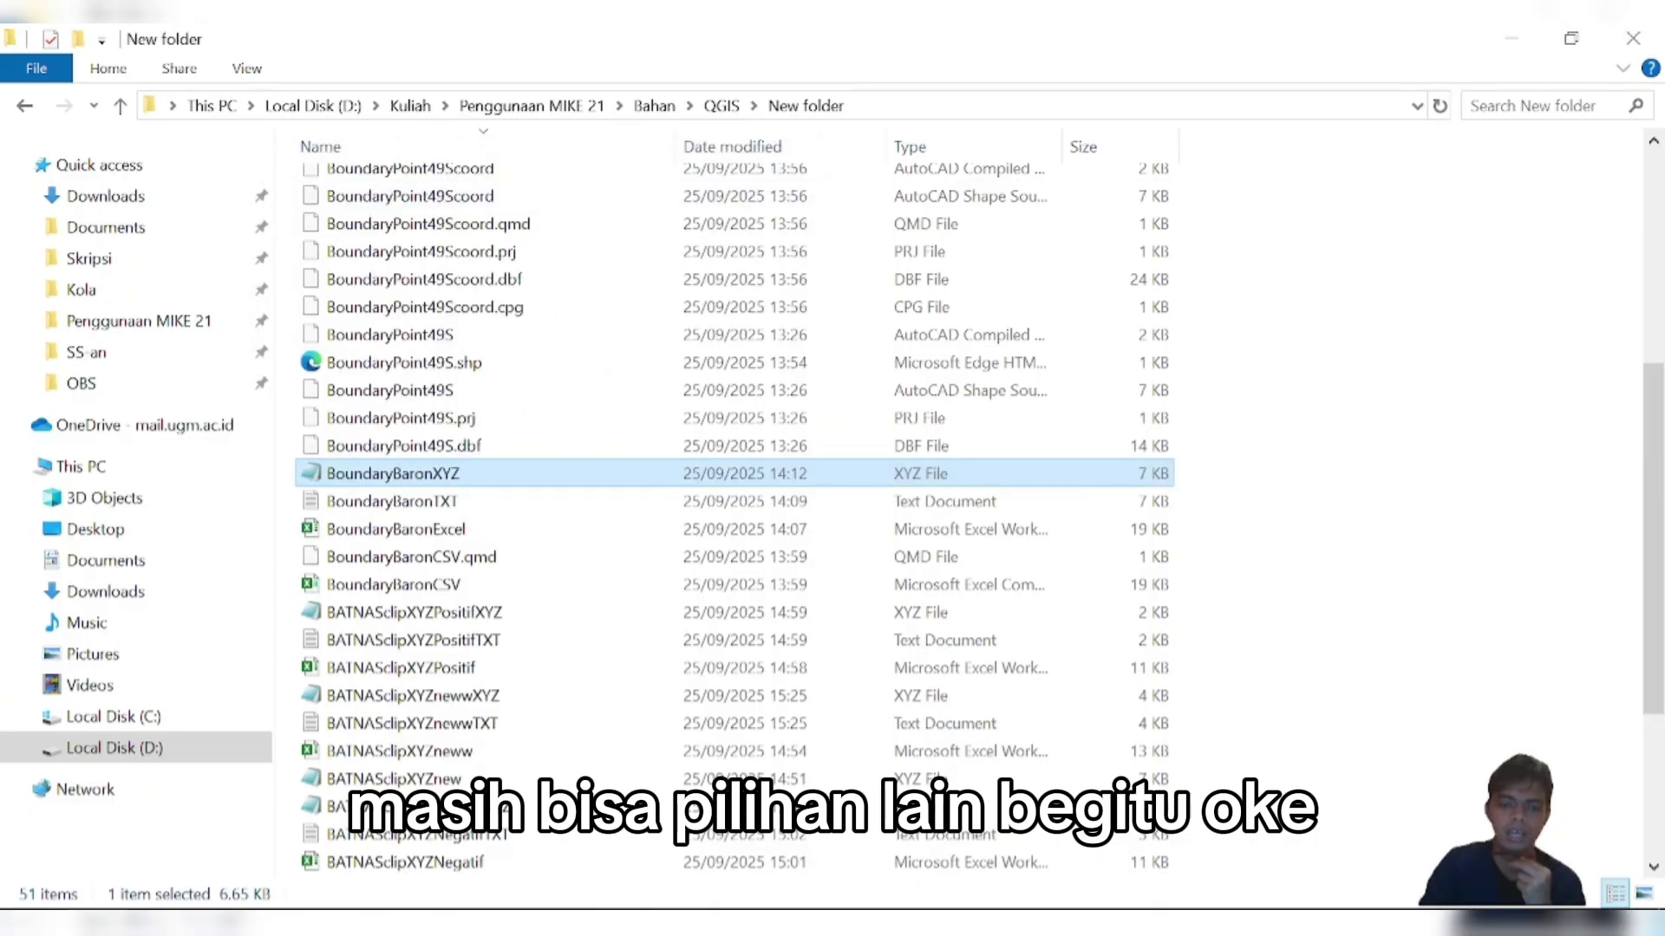
- Close the BATNASclipXYZ text file and switch to the MIKE Zero window
mouse_move(682, 923)
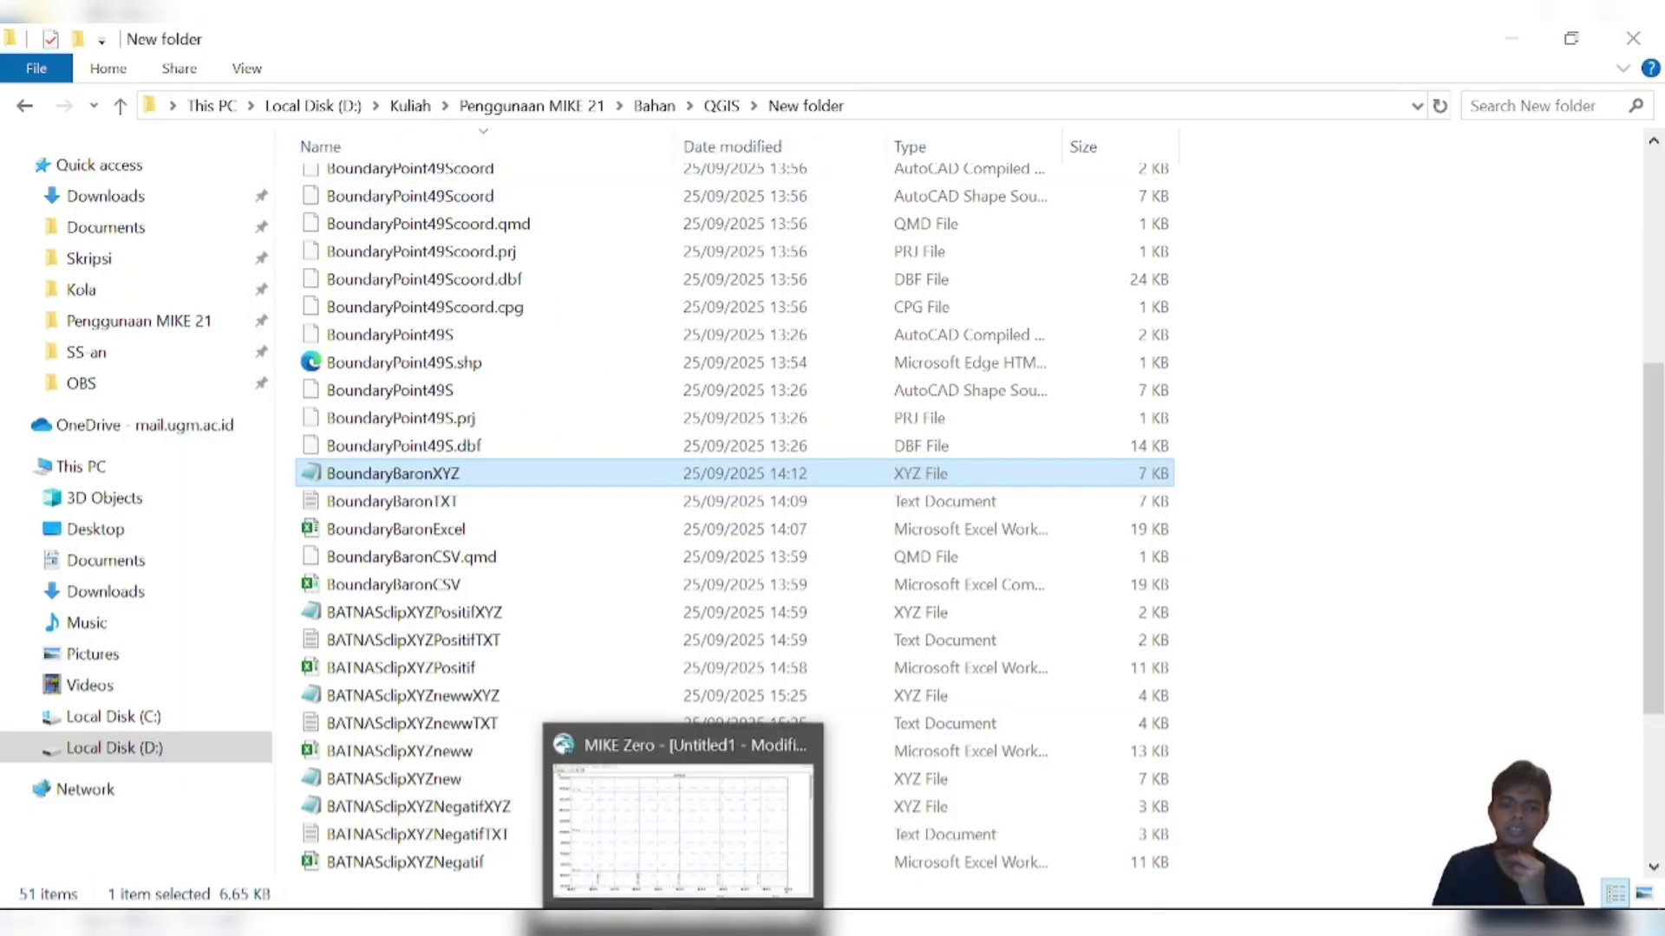
mouse_move(618, 923)
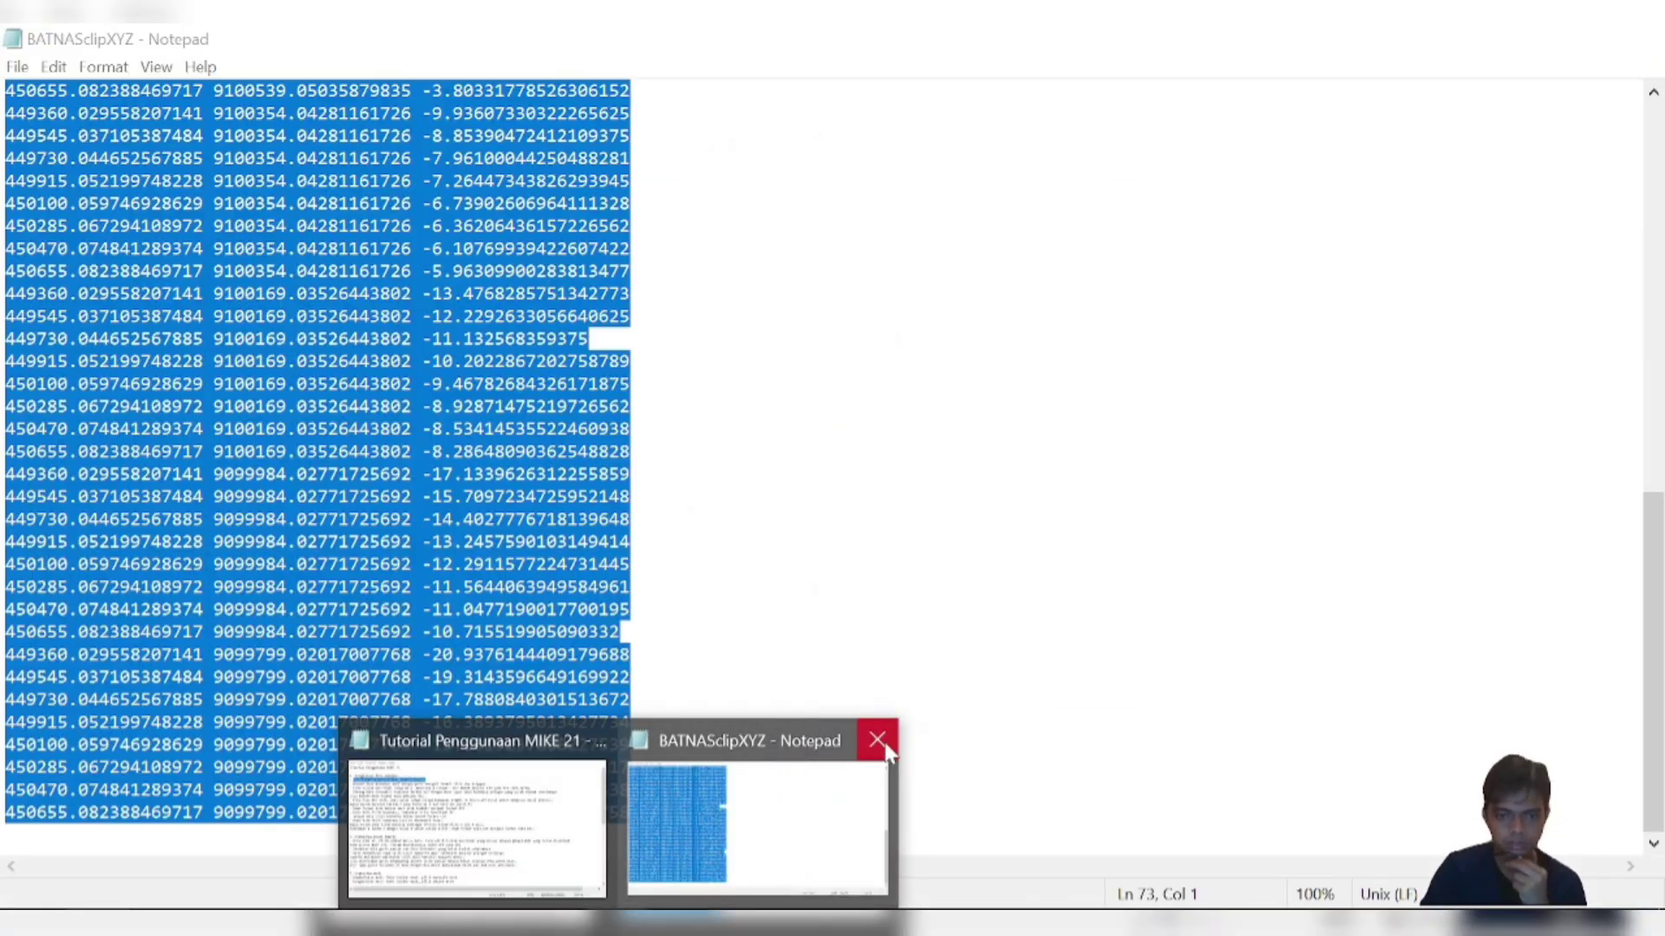
click(874, 747)
click(682, 923)
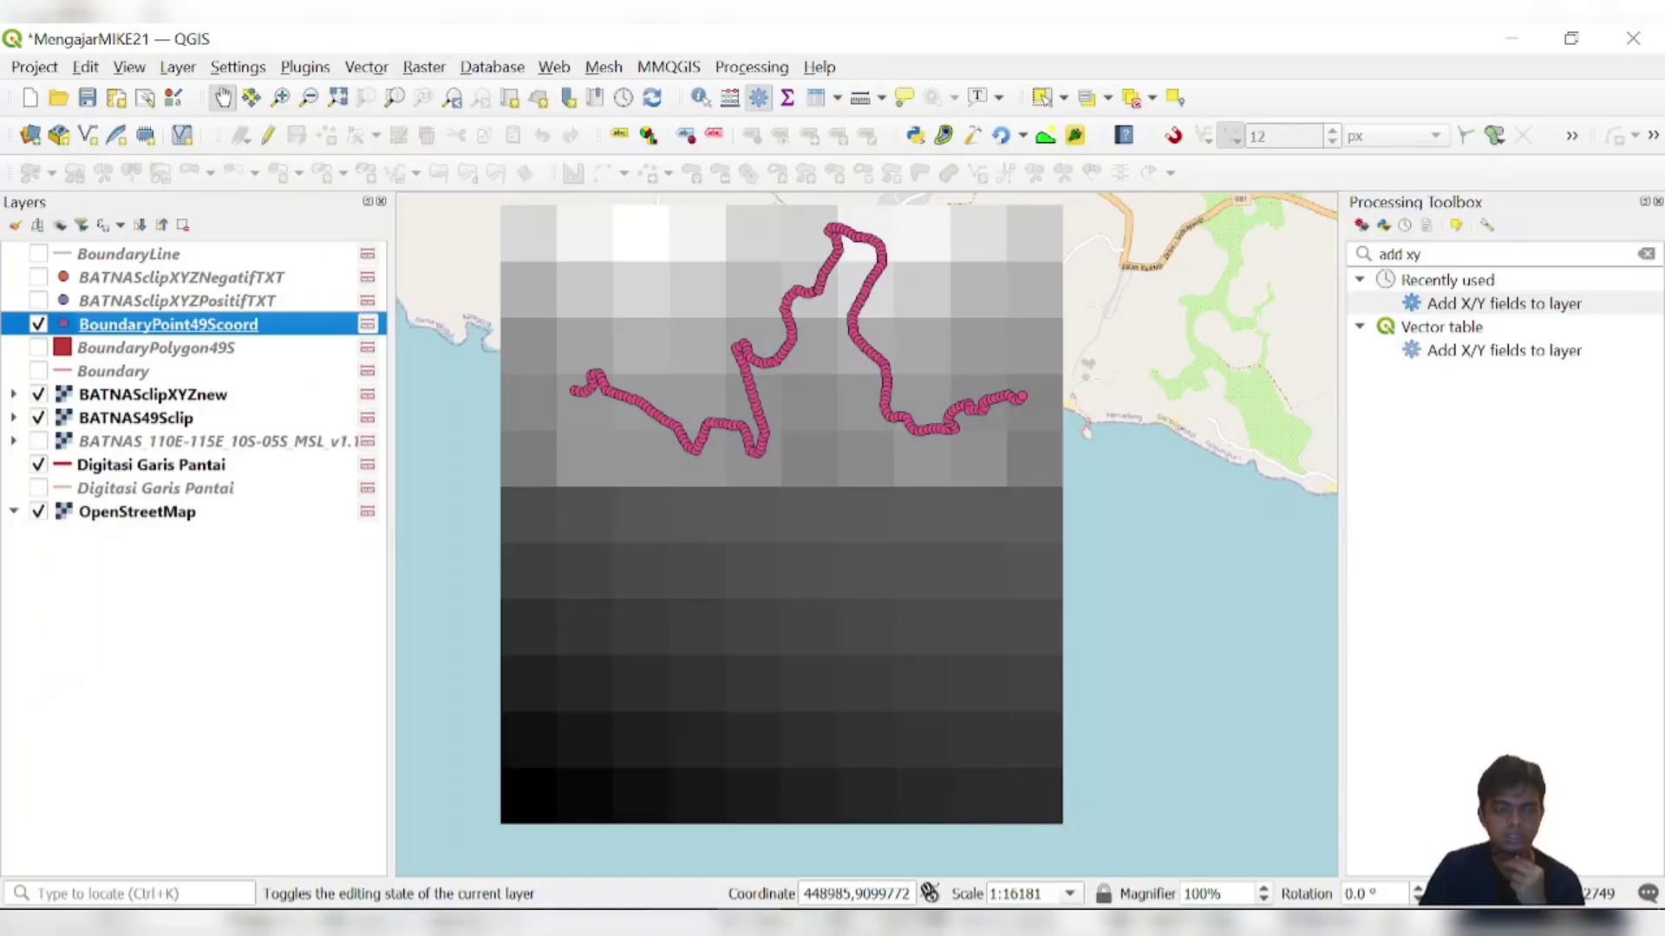
click(682, 923)
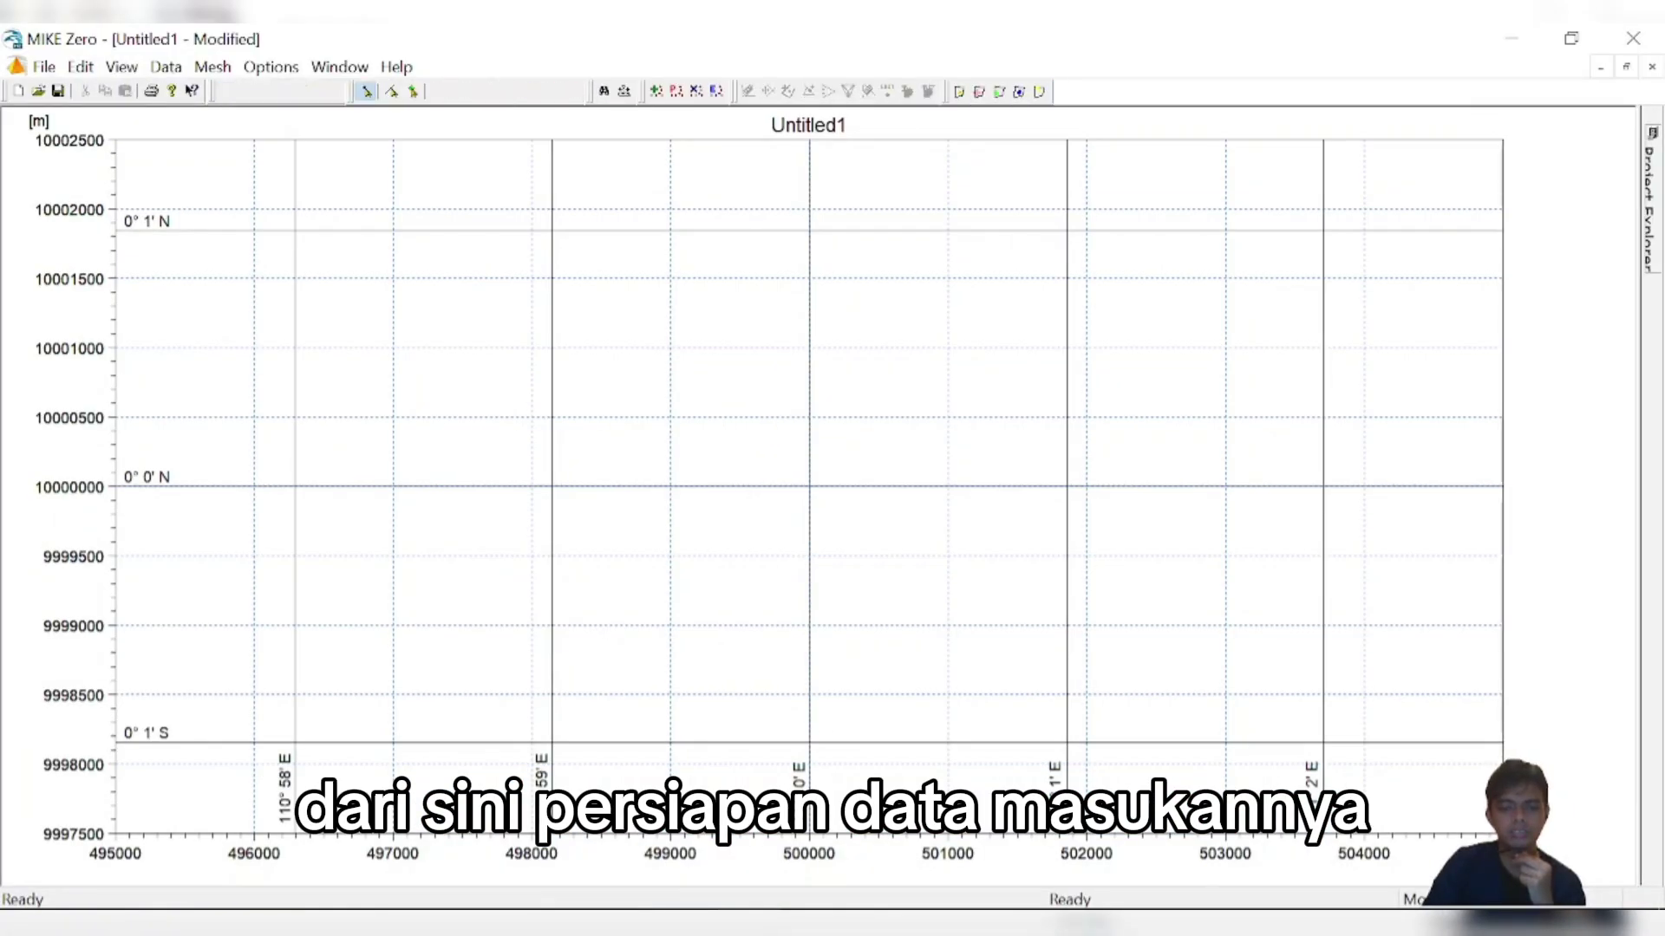
- Switch to the Tutorial Penggunaan MIKE 21 notes and review the end of section 1 and the model domain section
key(alt+Tab)
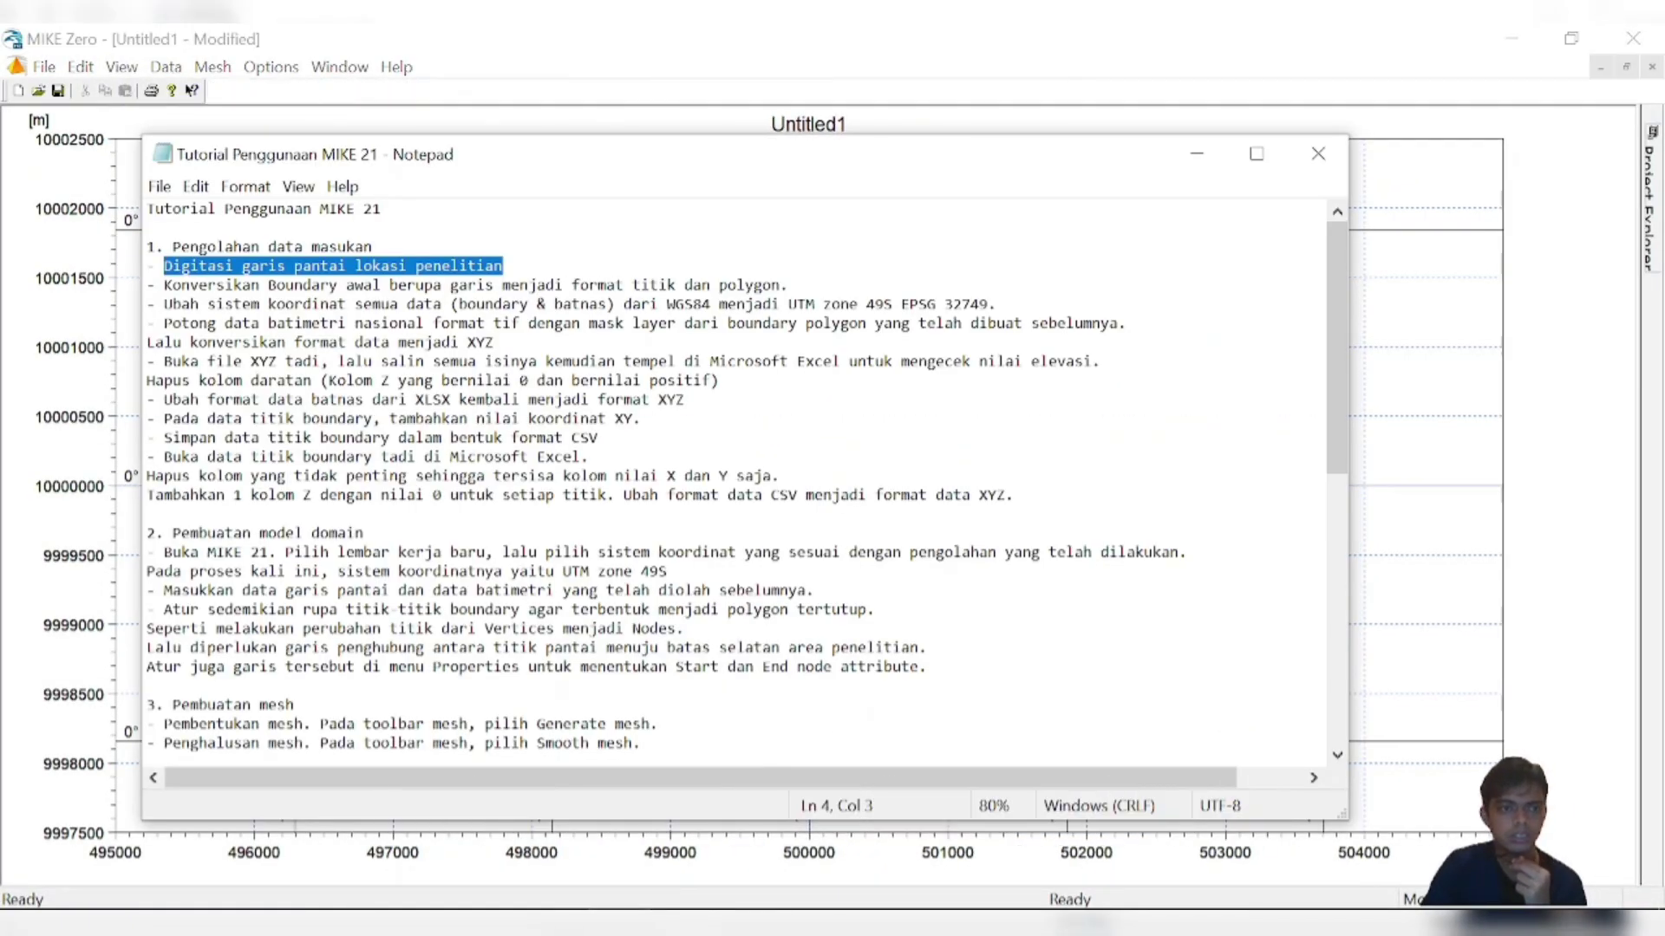
click(269, 304)
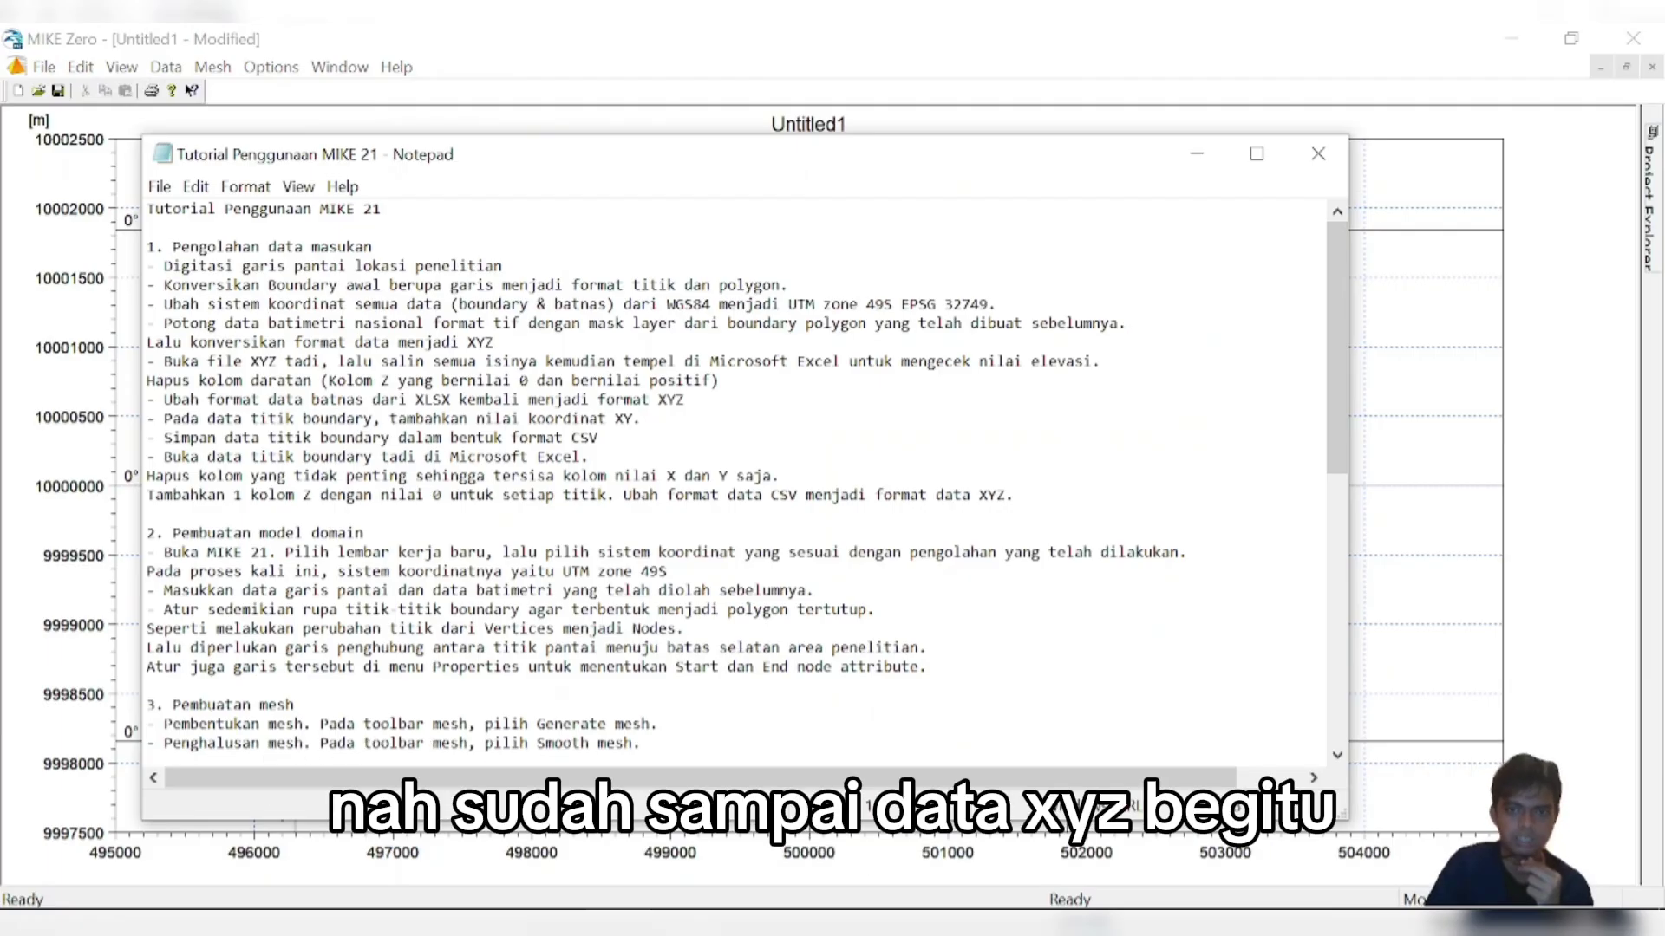
drag(1016, 496, 962, 496)
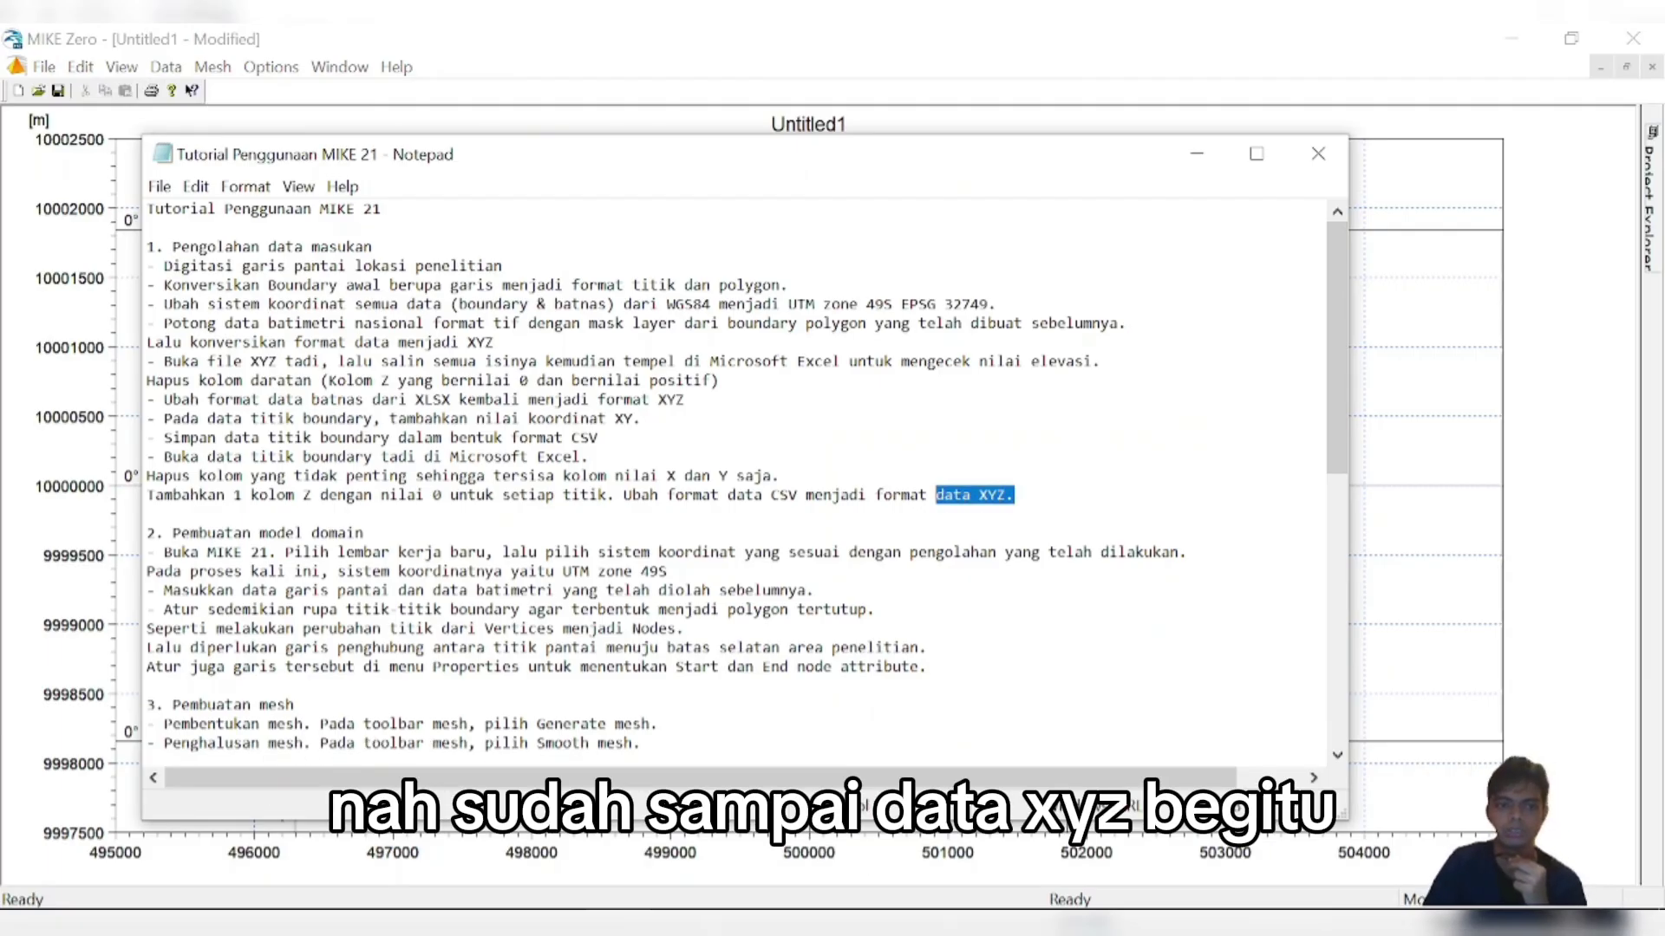
click(365, 533)
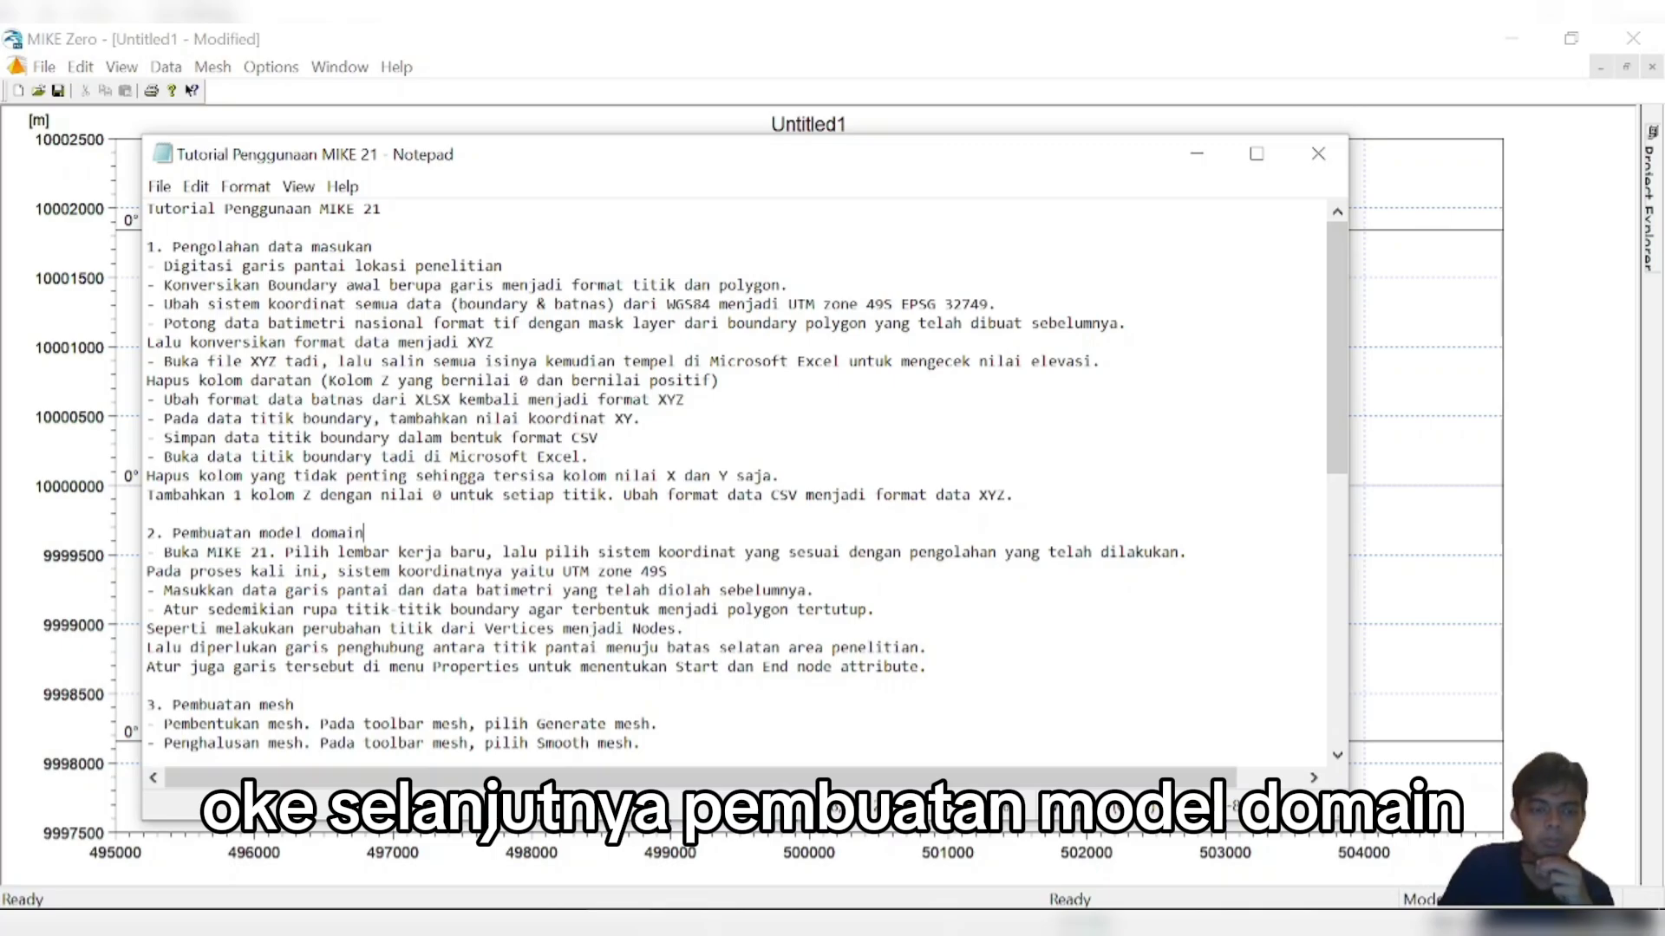
drag(434, 154, 415, 161)
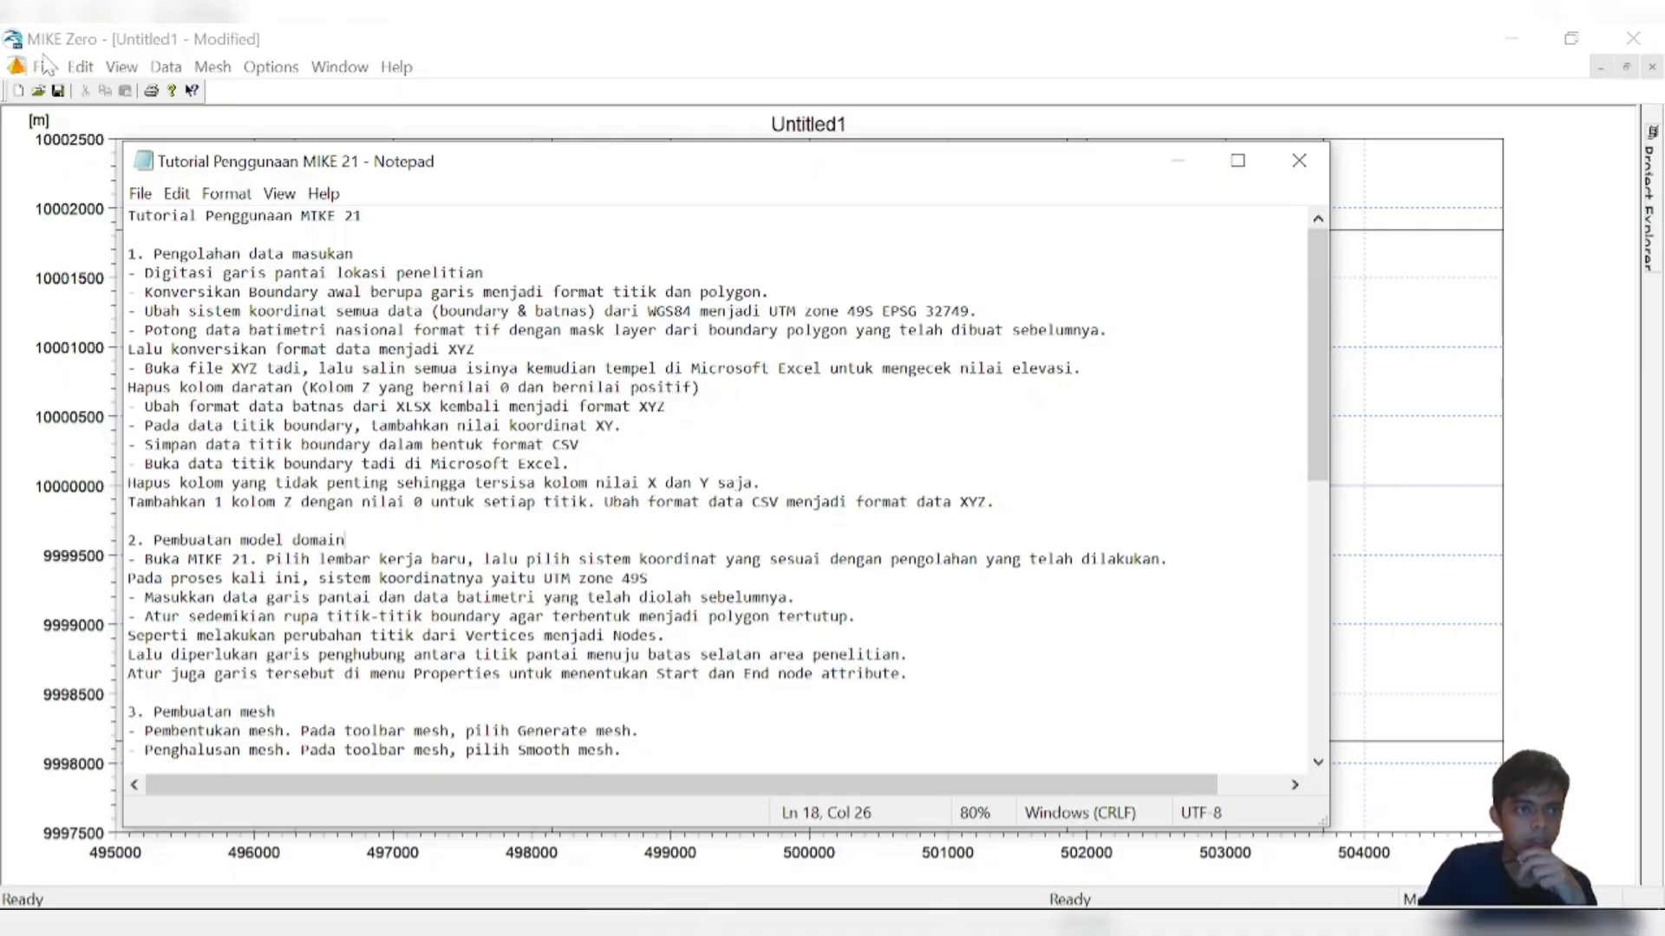
- Close MIKE Zero with its untitled mesh document, and minimize the tutorial notes, QGIS and Google Earth Pro windows
click(1632, 38)
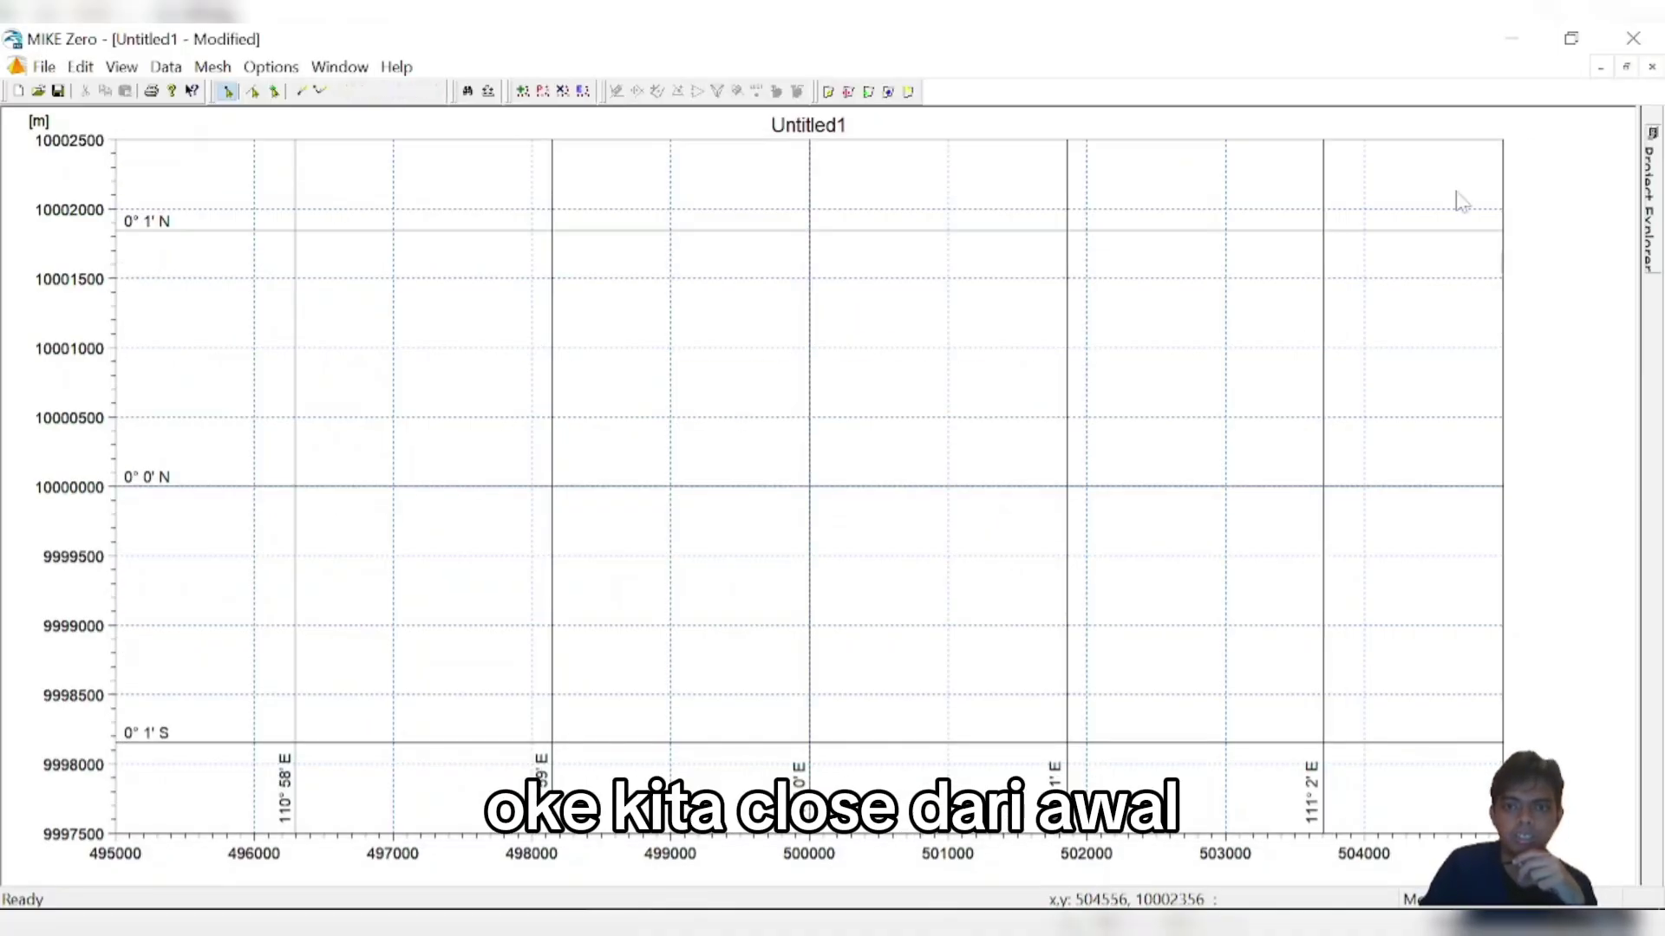
click(901, 590)
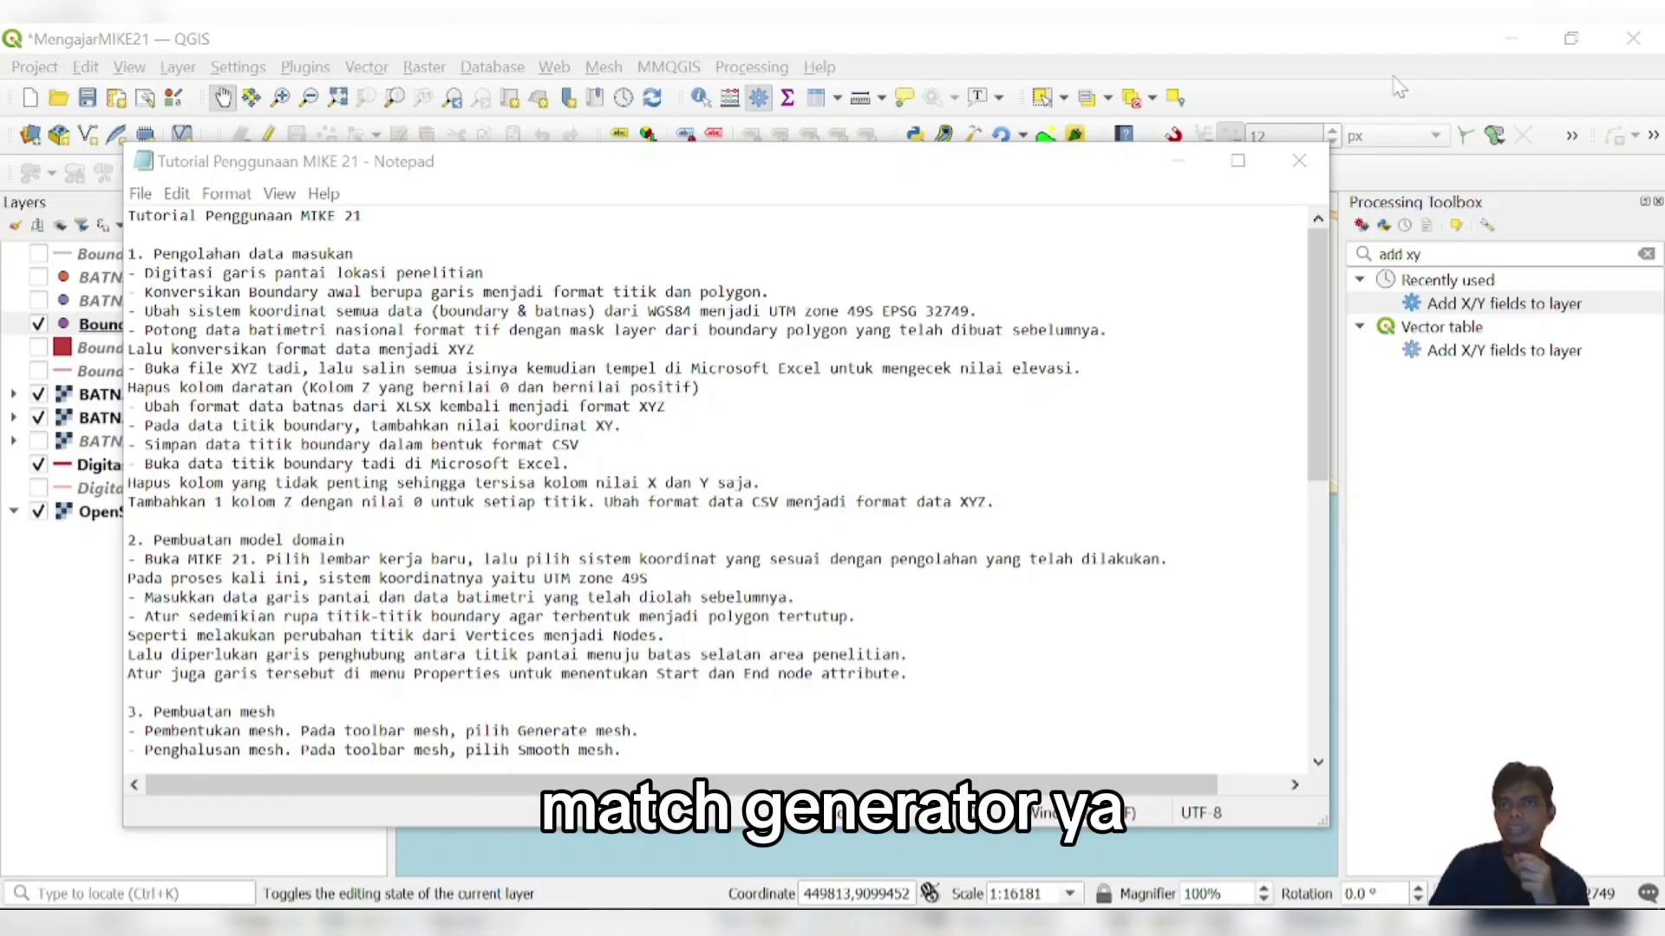
click(1178, 161)
click(1510, 40)
click(1507, 47)
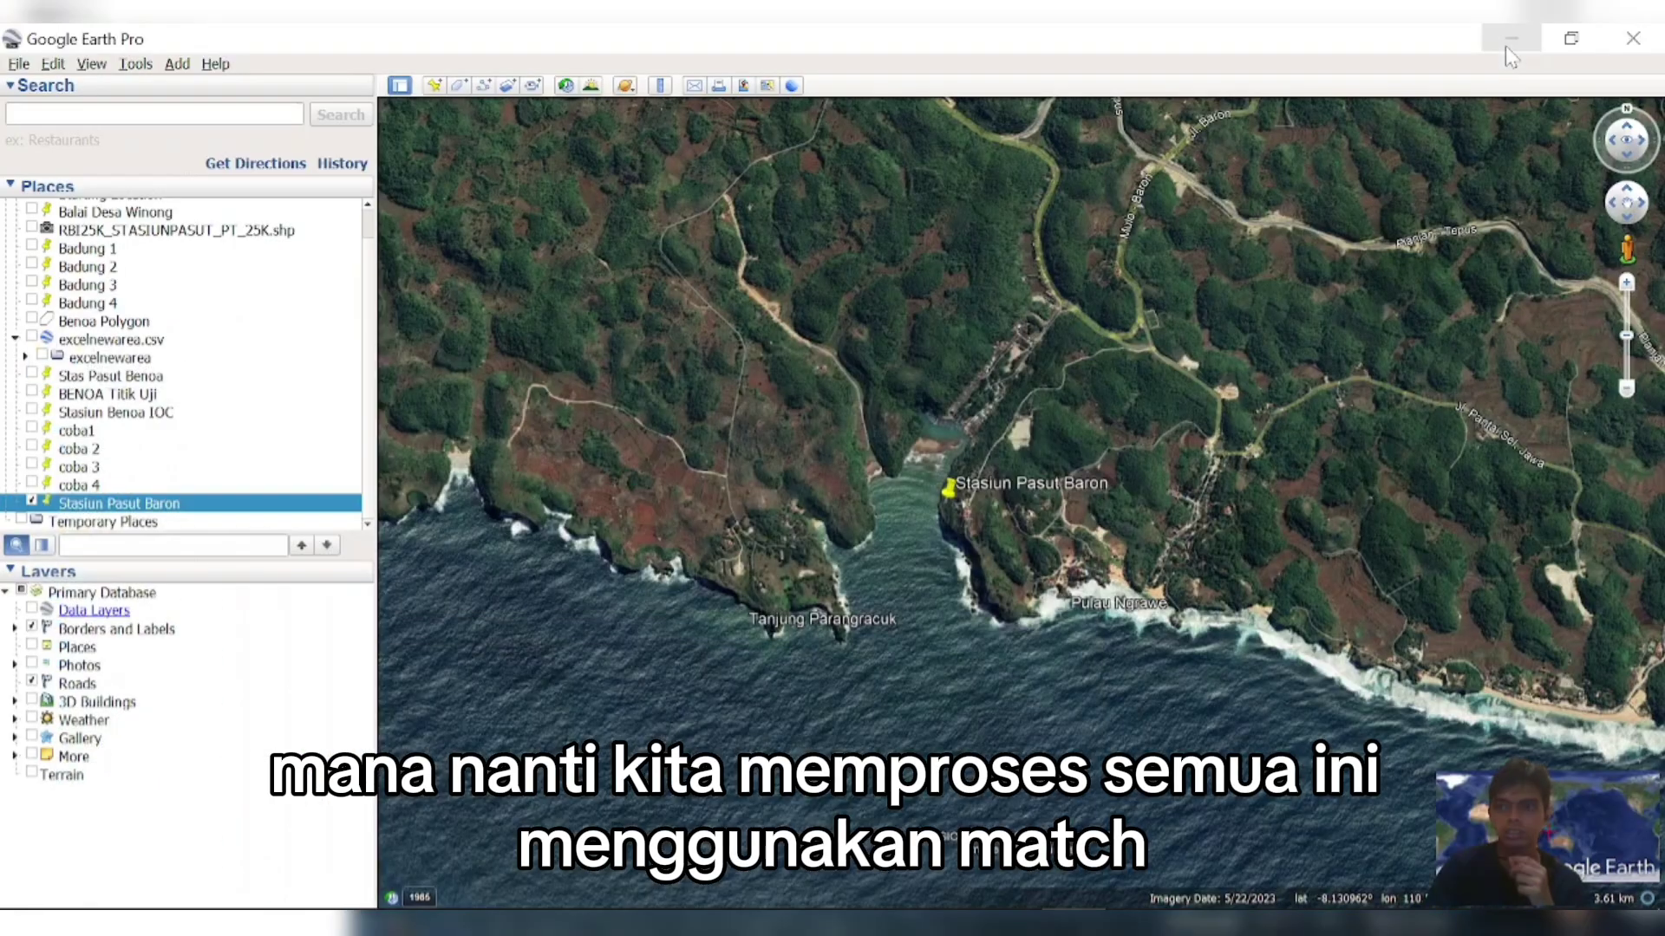
click(1506, 47)
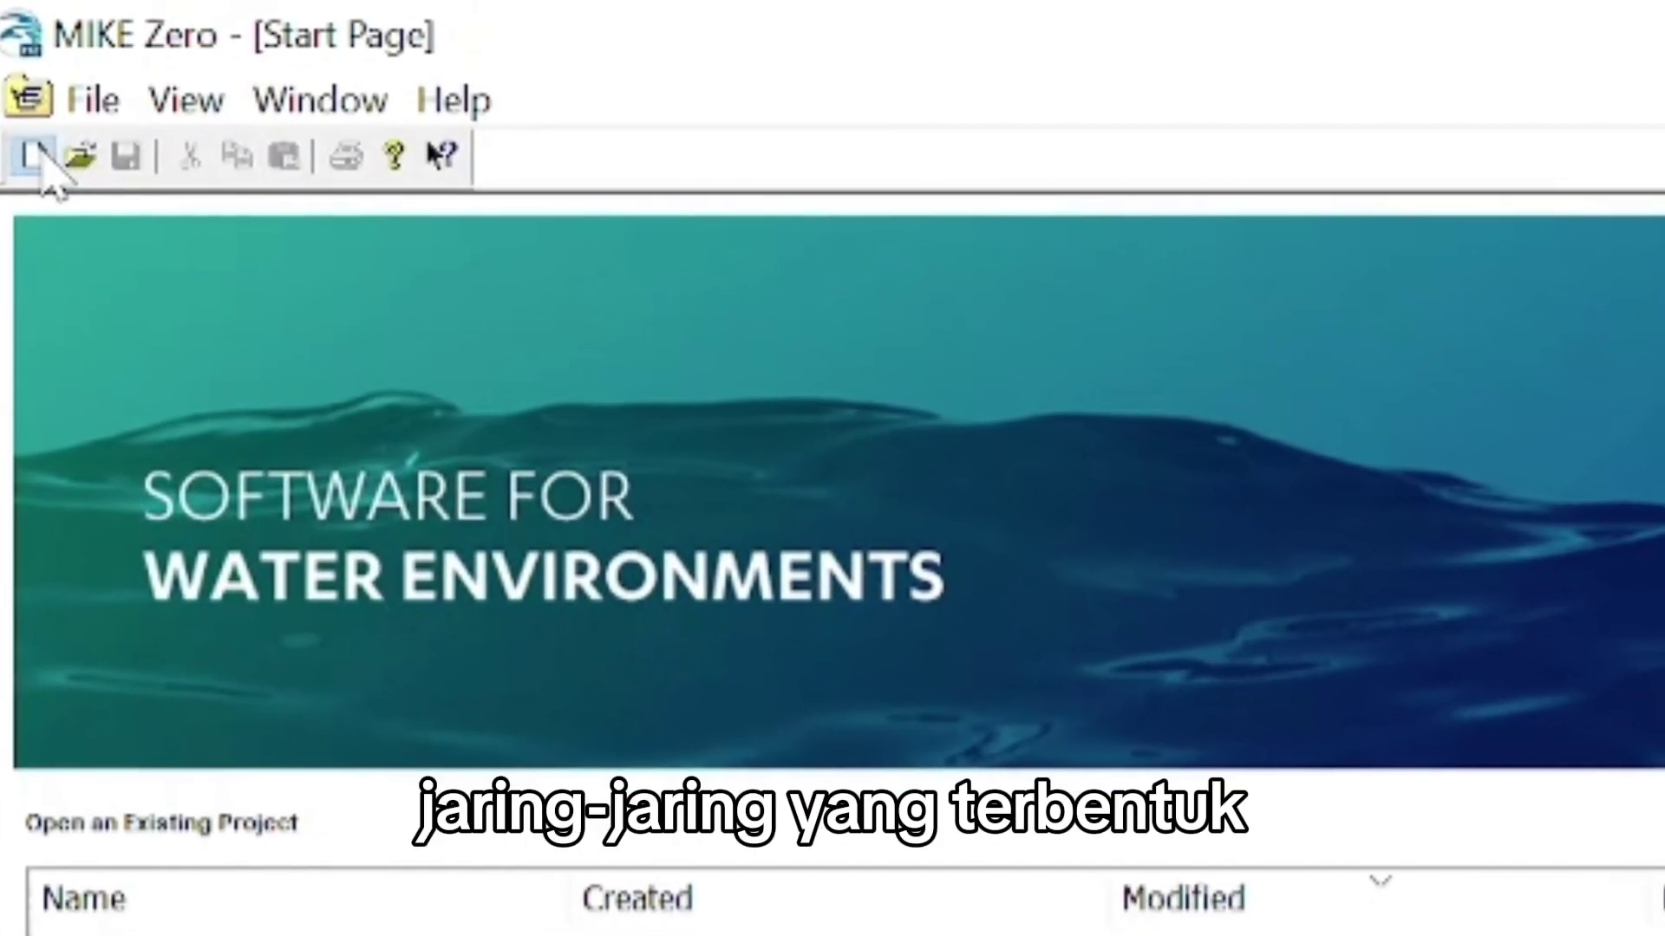
- Create a new MIKE Zero Mesh Generator (.mdf) document with the WGS_1984_UTM_Zone_49S projection
click(39, 158)
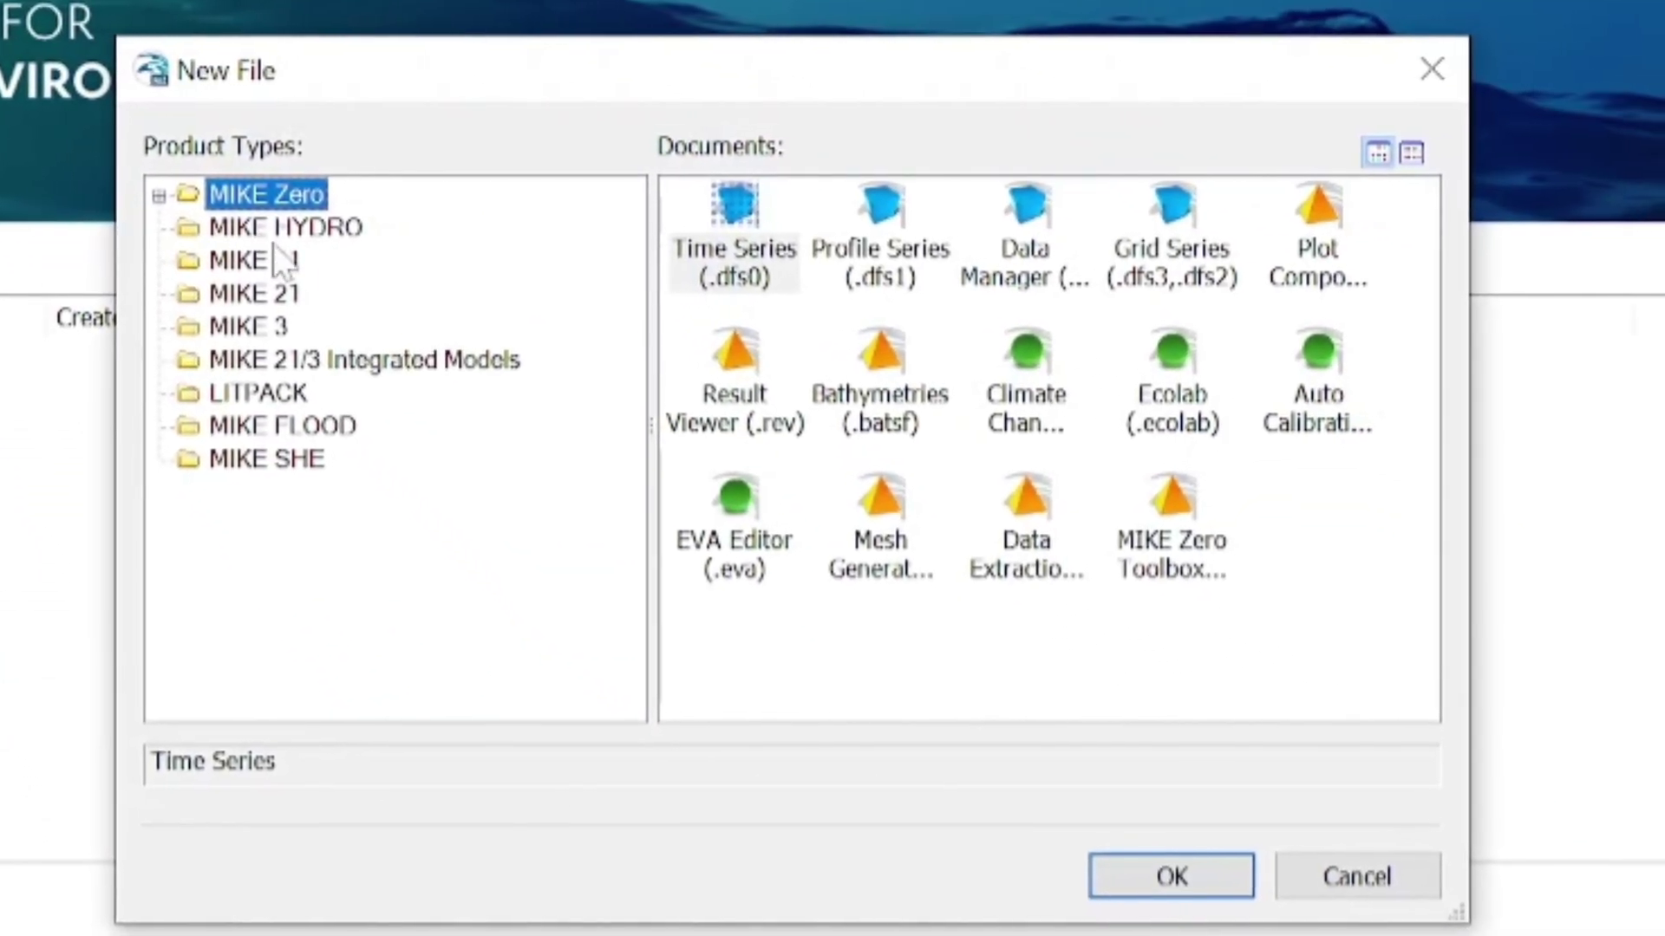
click(887, 522)
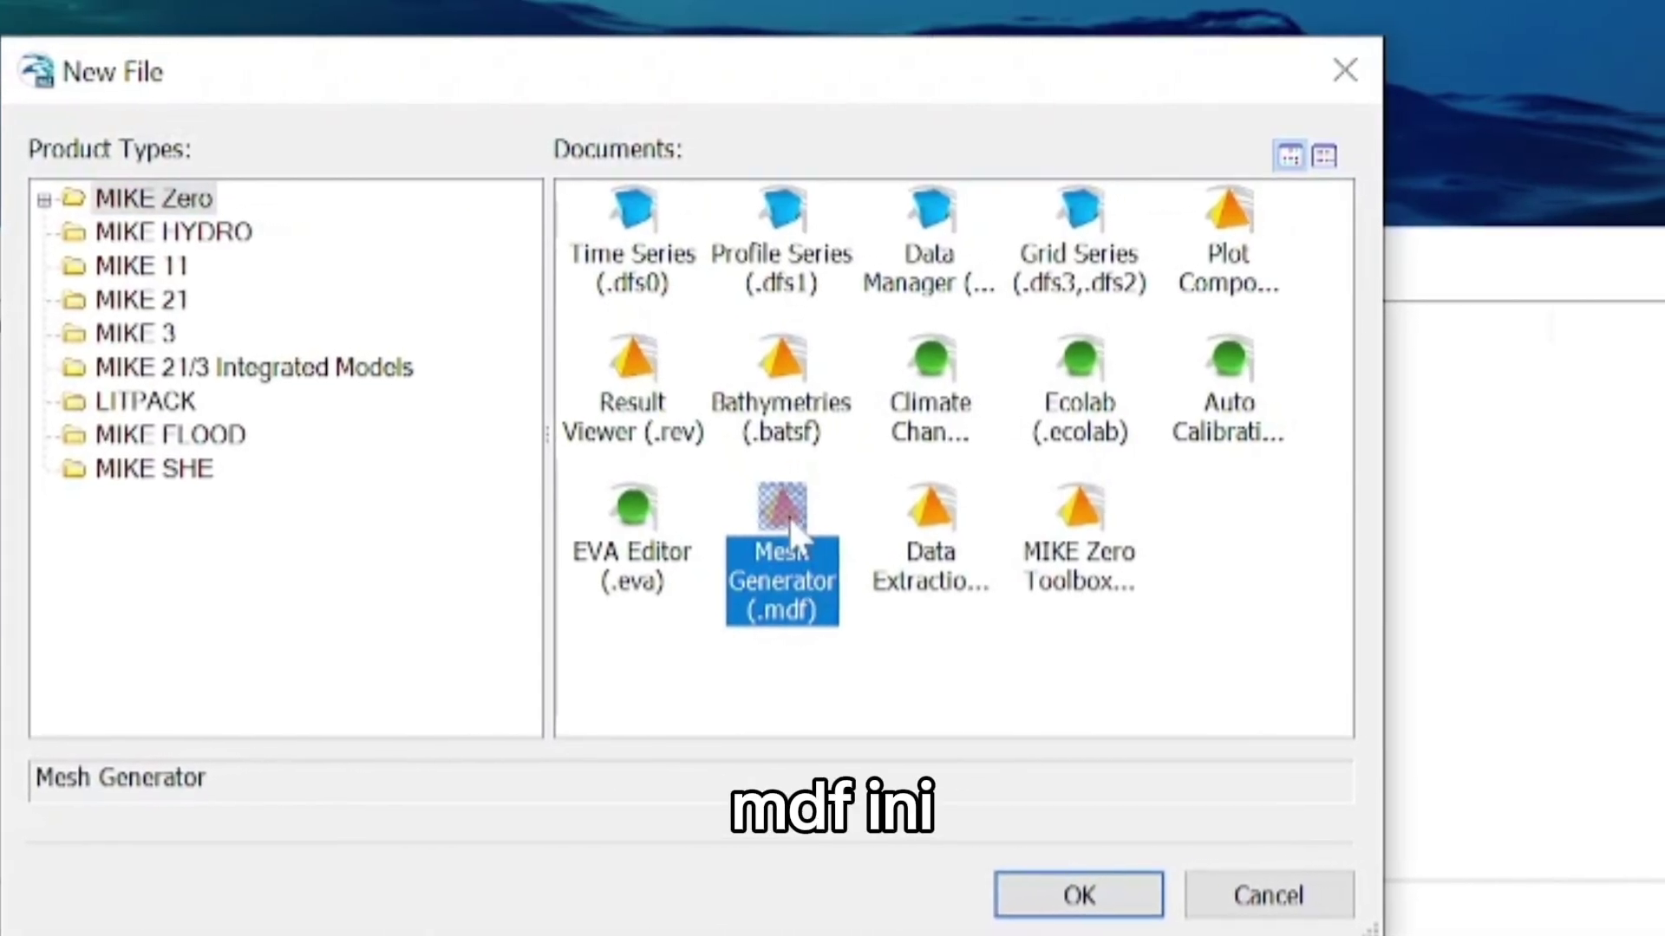
double_click(802, 517)
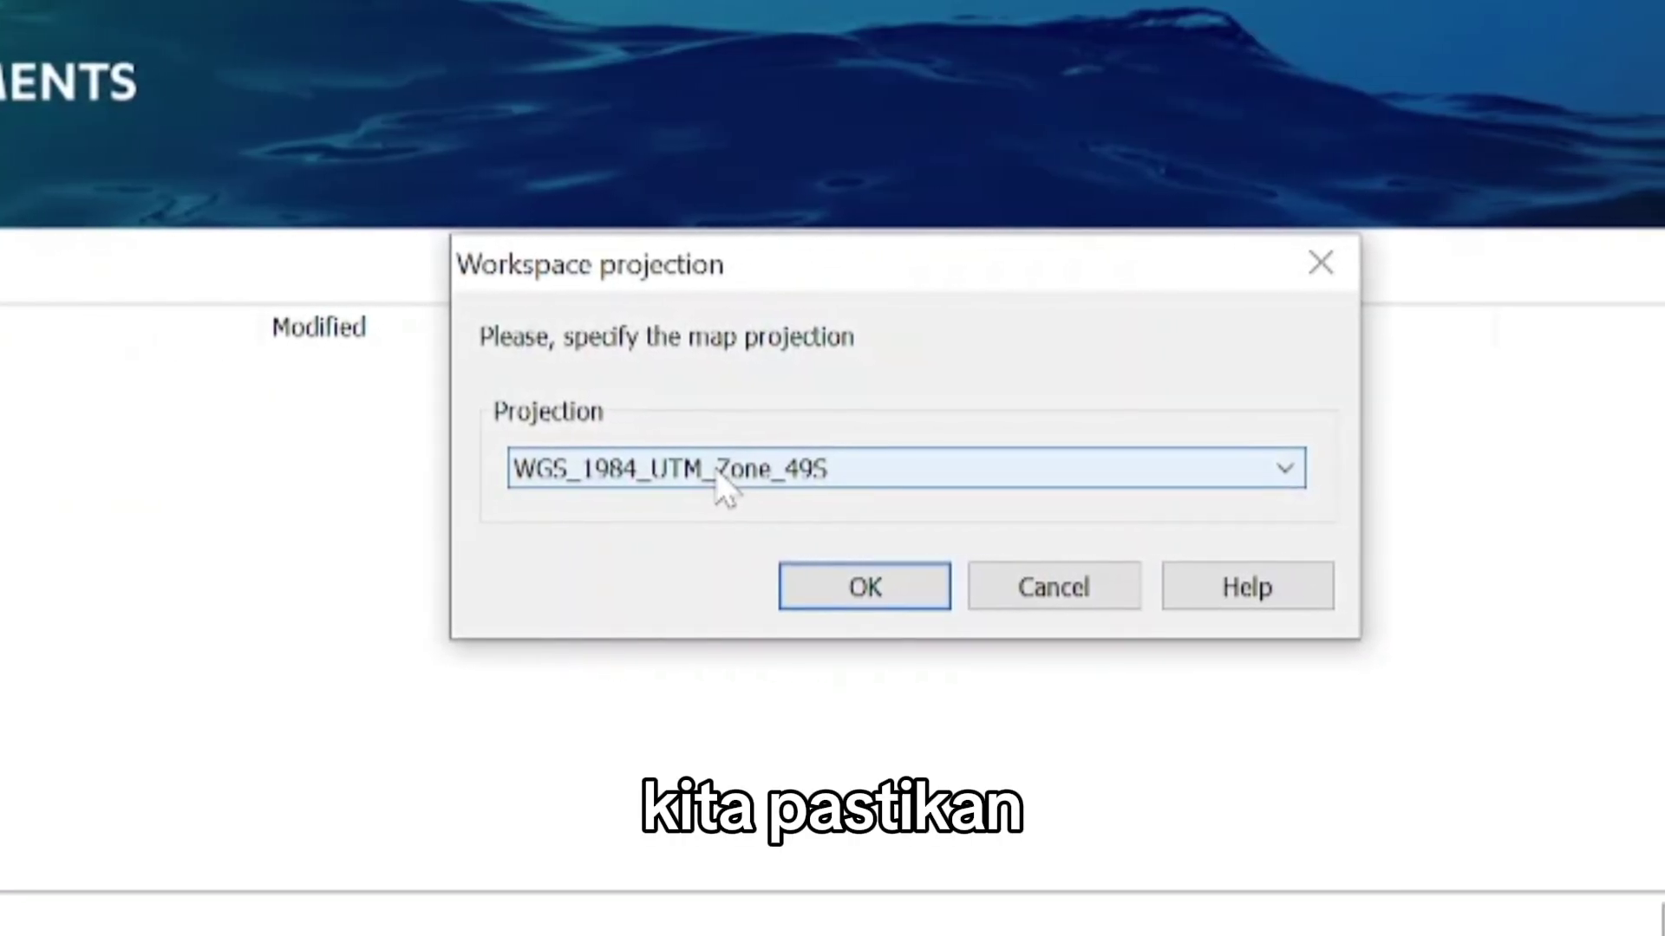
click(572, 476)
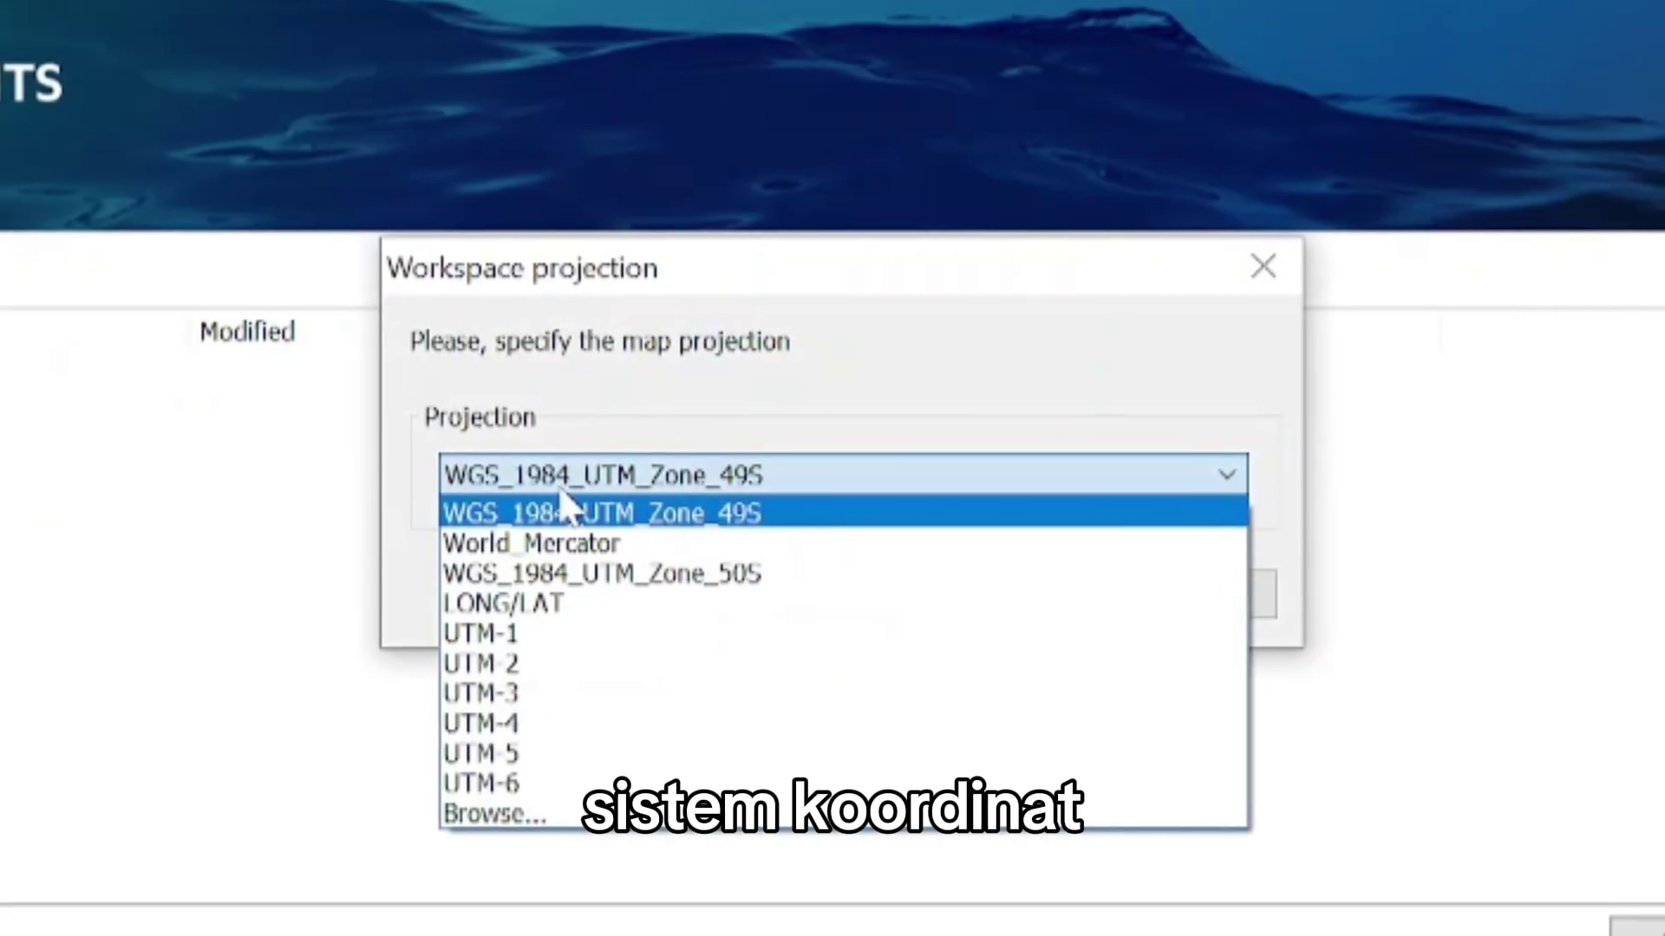
click(539, 516)
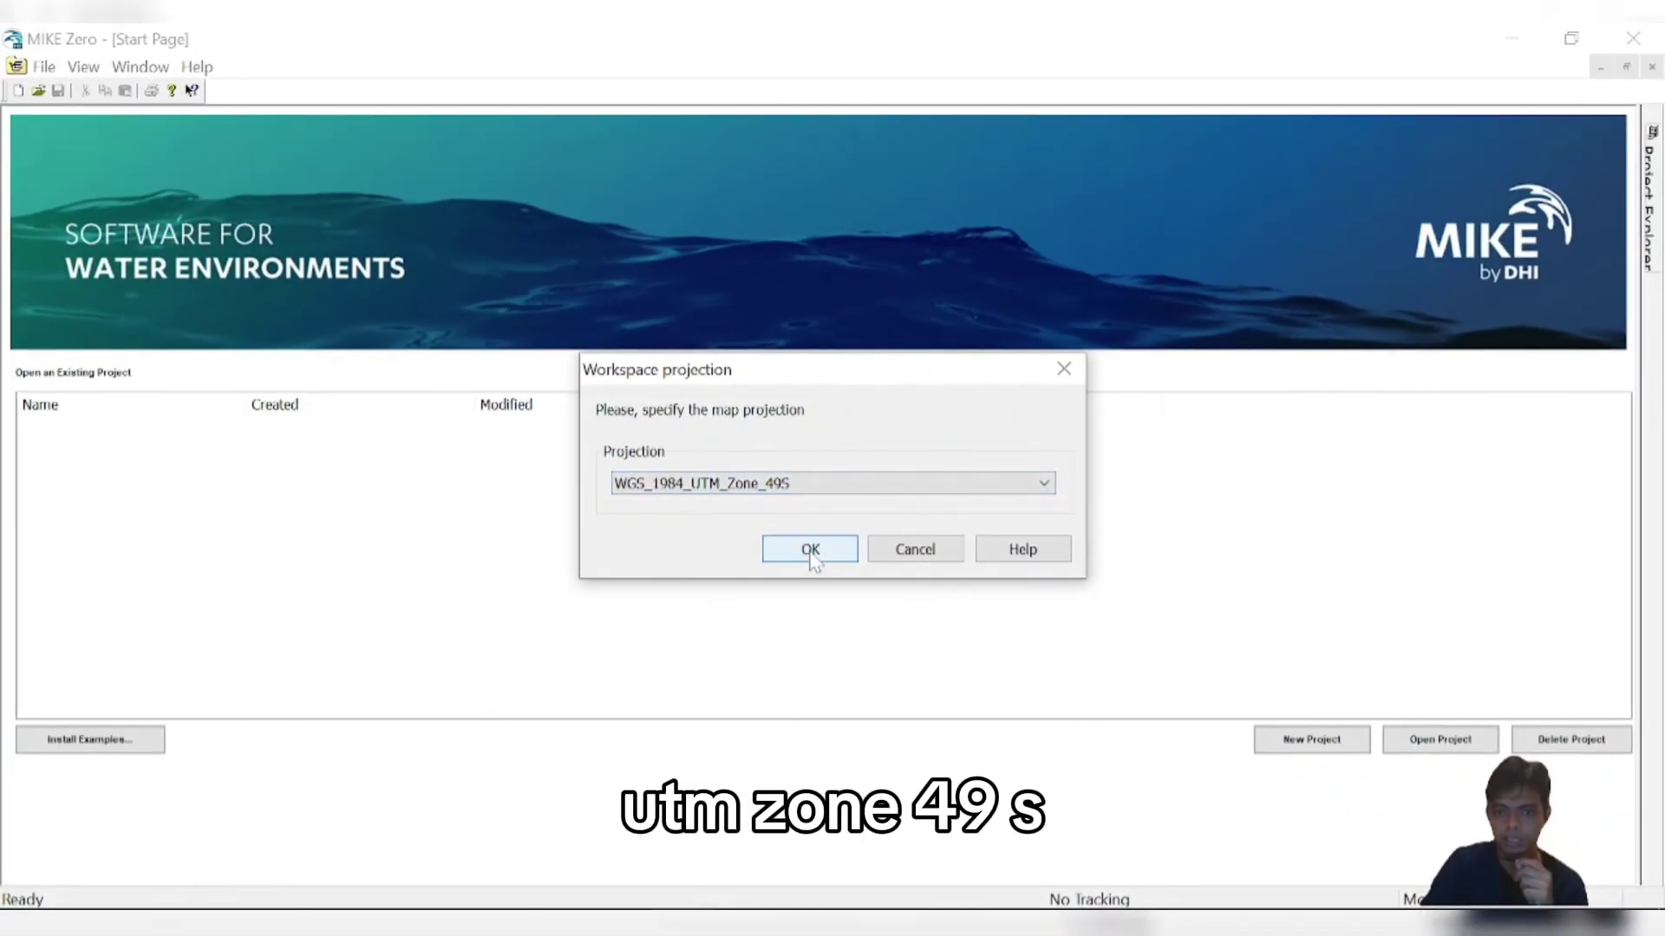
click(811, 552)
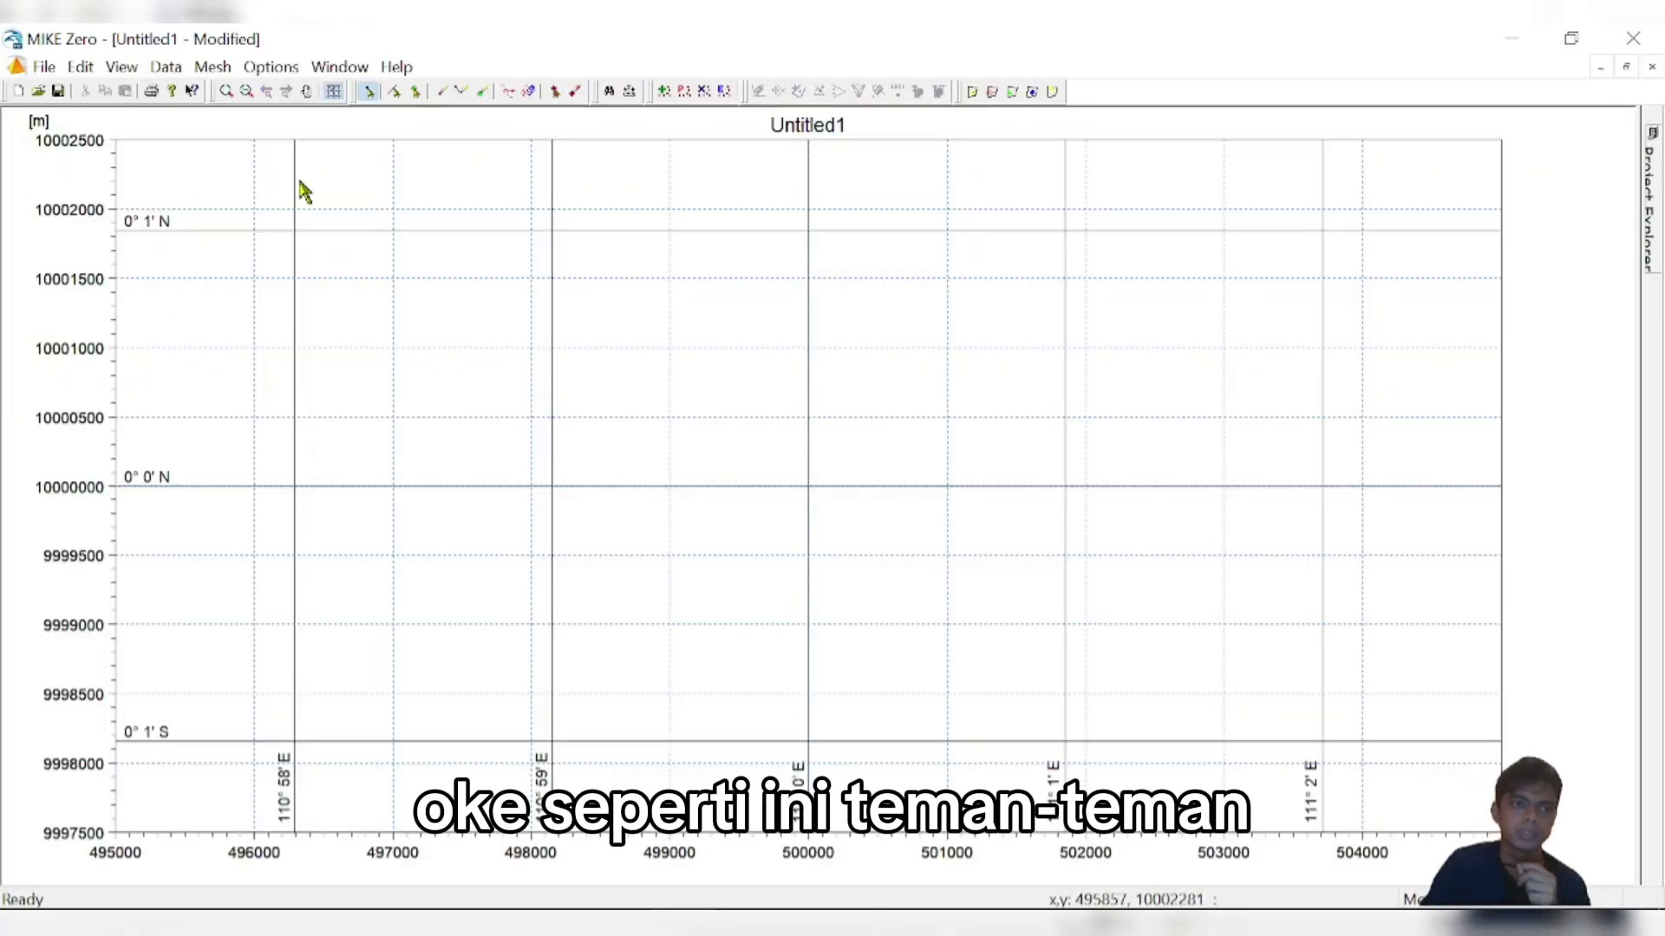
- Start a boundary import and choose the BoundaryBaronXYZ file from Bahan > QGIS > New folder
click(166, 67)
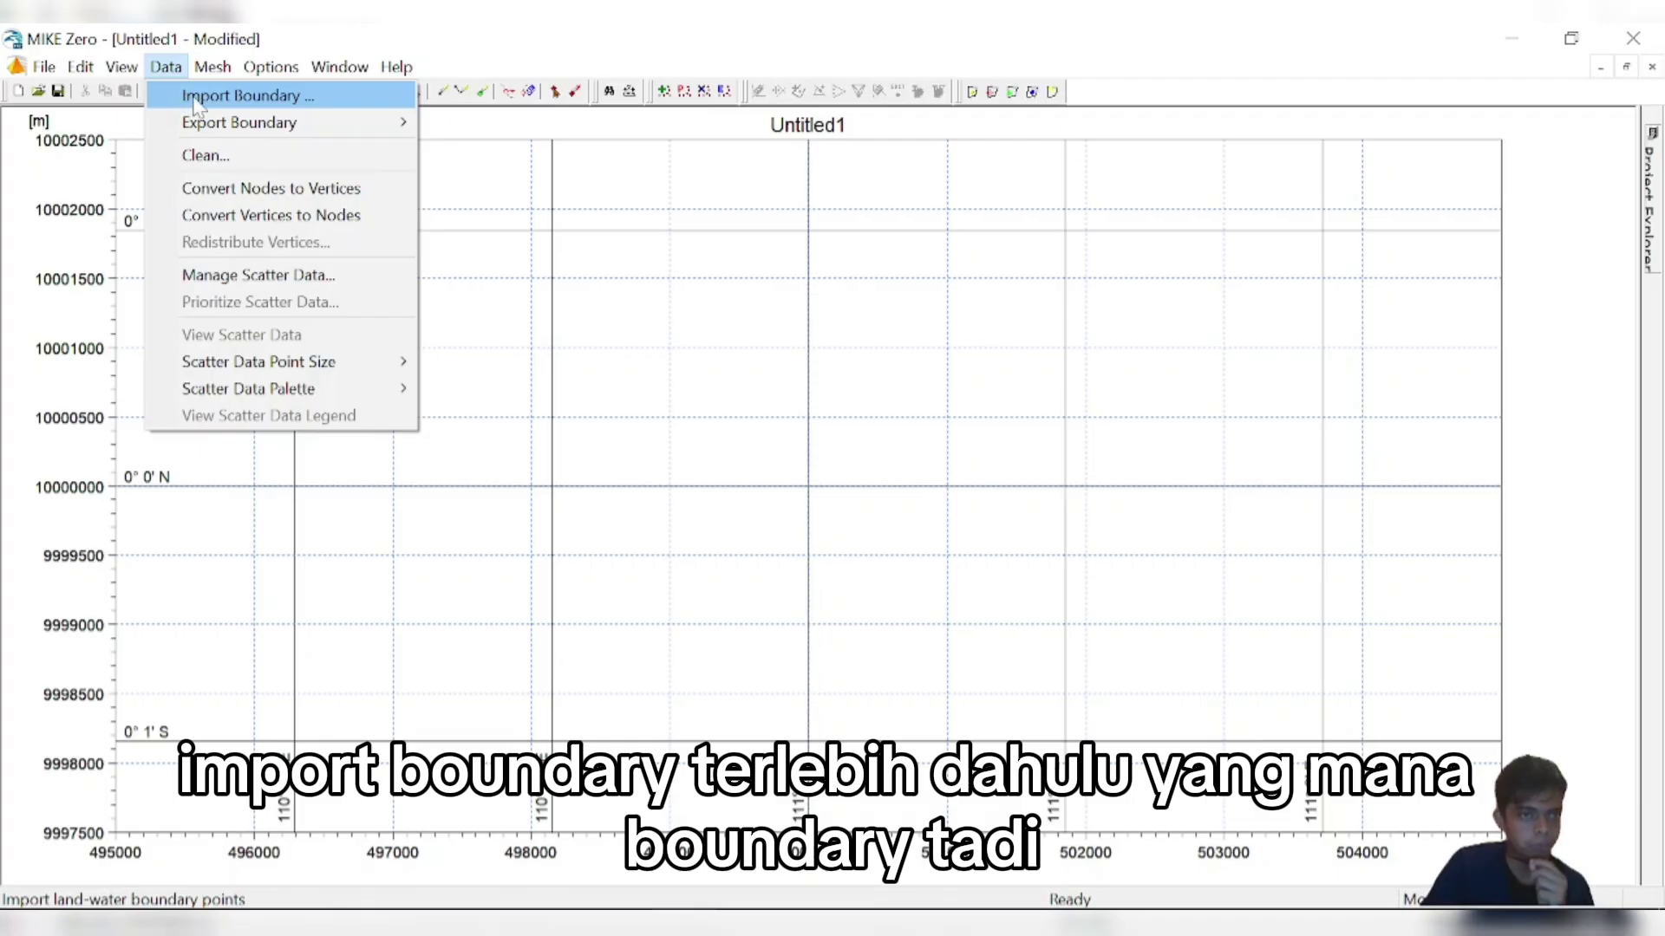
click(194, 104)
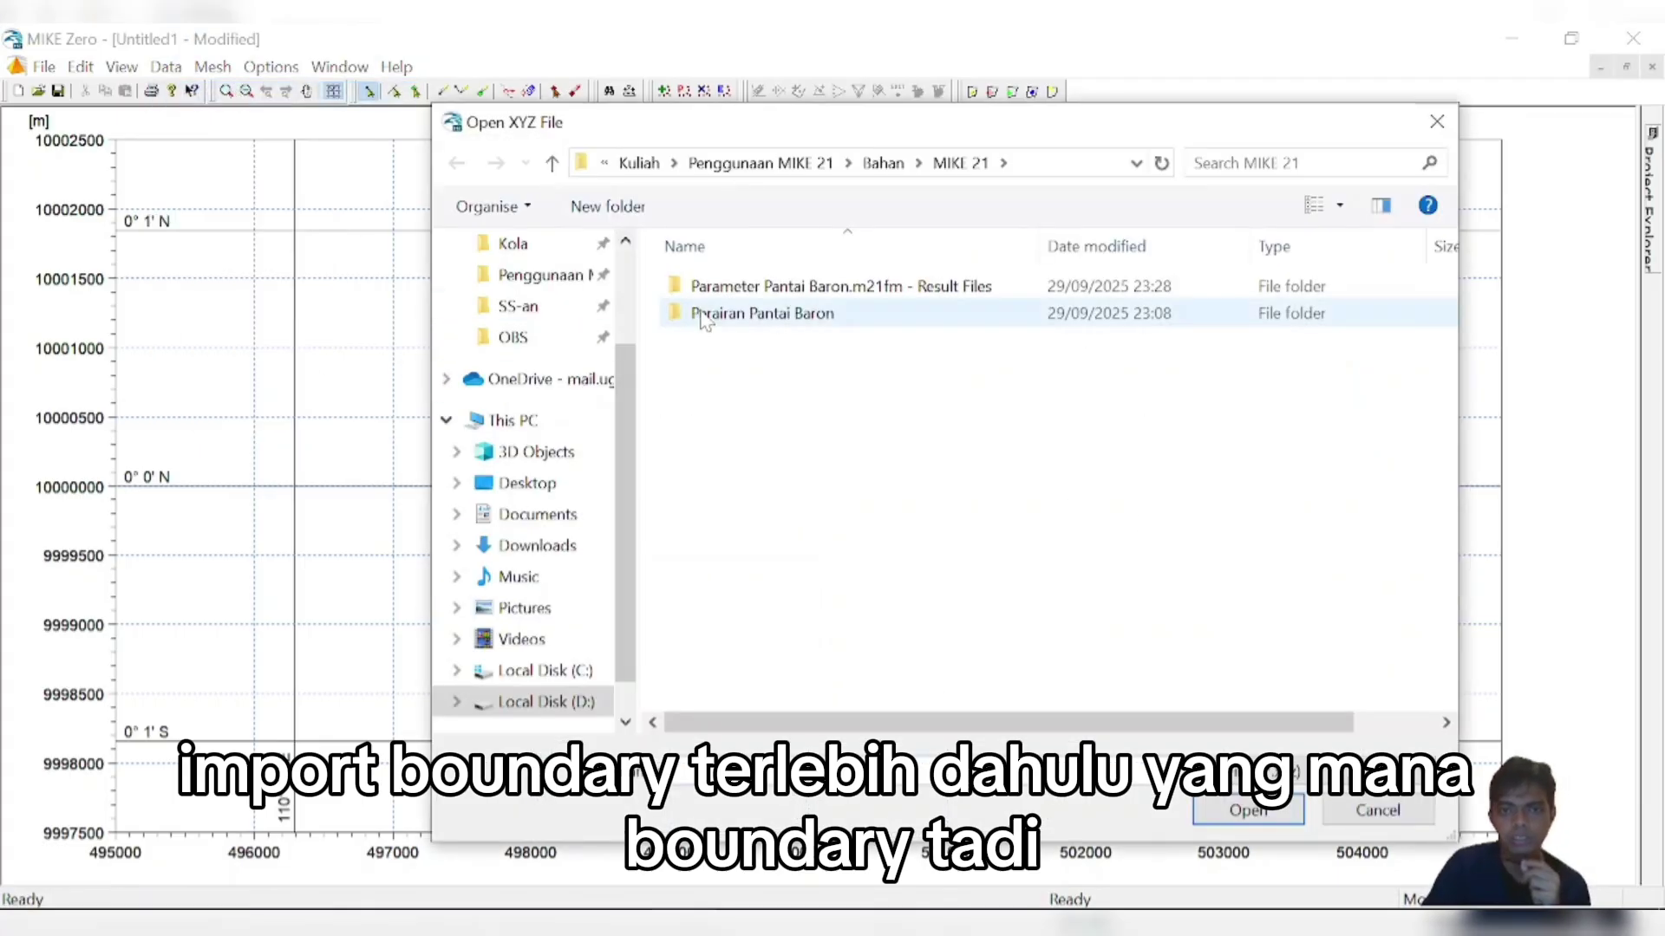
click(882, 163)
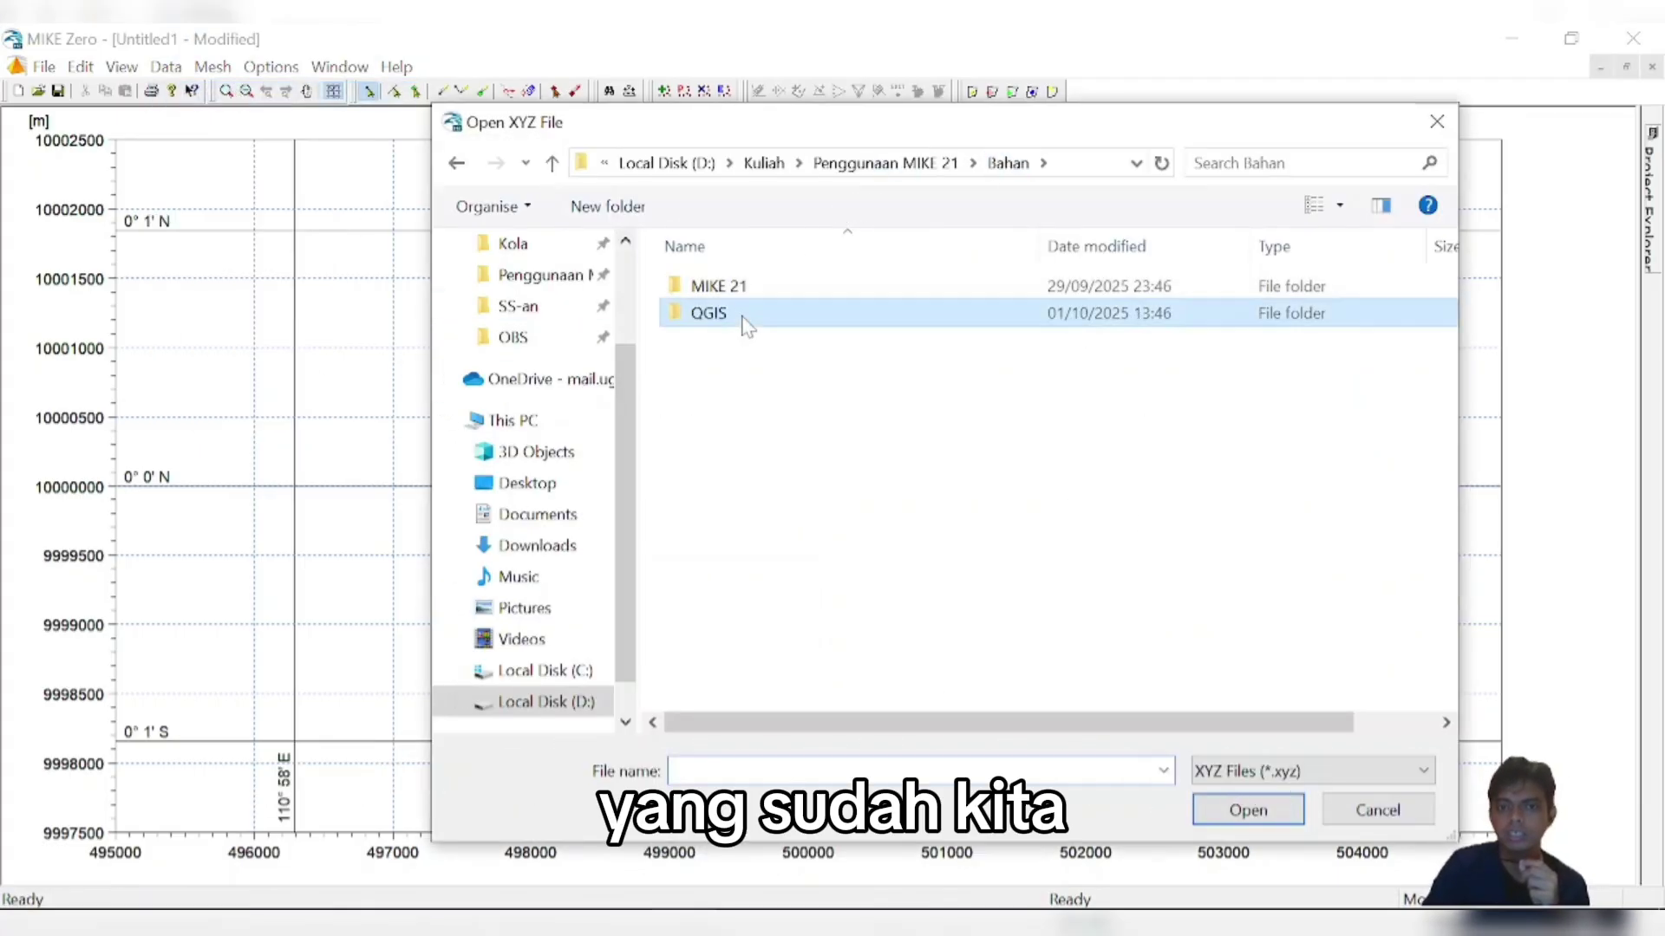
double_click(709, 313)
double_click(729, 339)
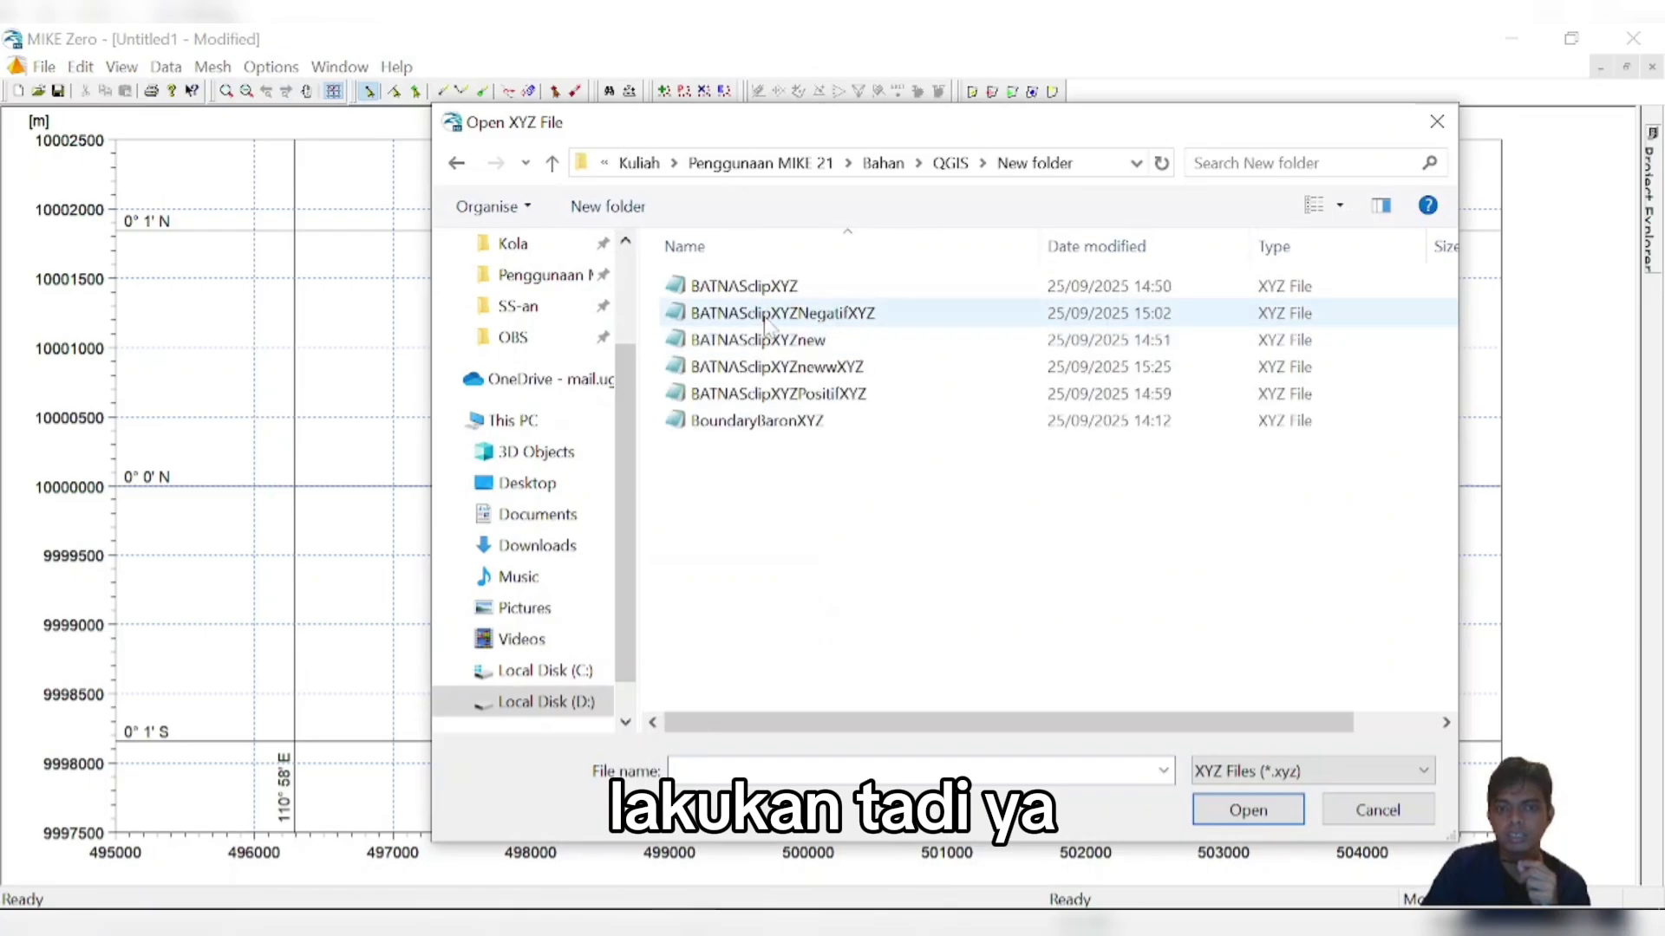
double_click(787, 422)
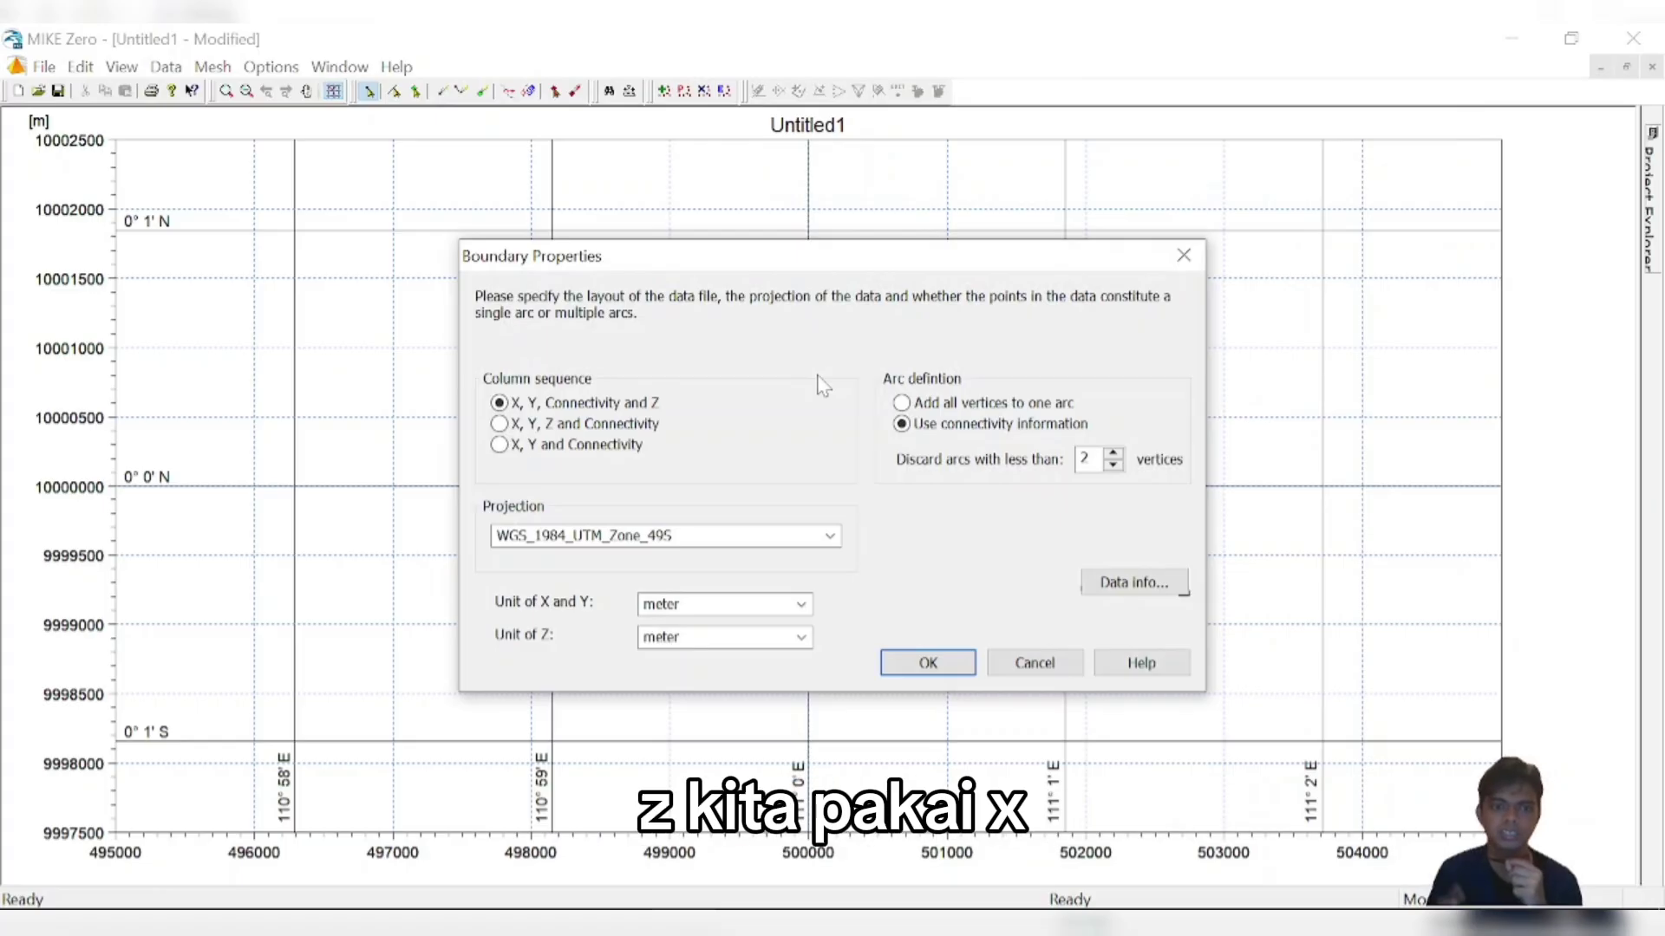
- Import the boundary with the X, Y and Connectivity column sequence and all vertices added to one arc
click(500, 444)
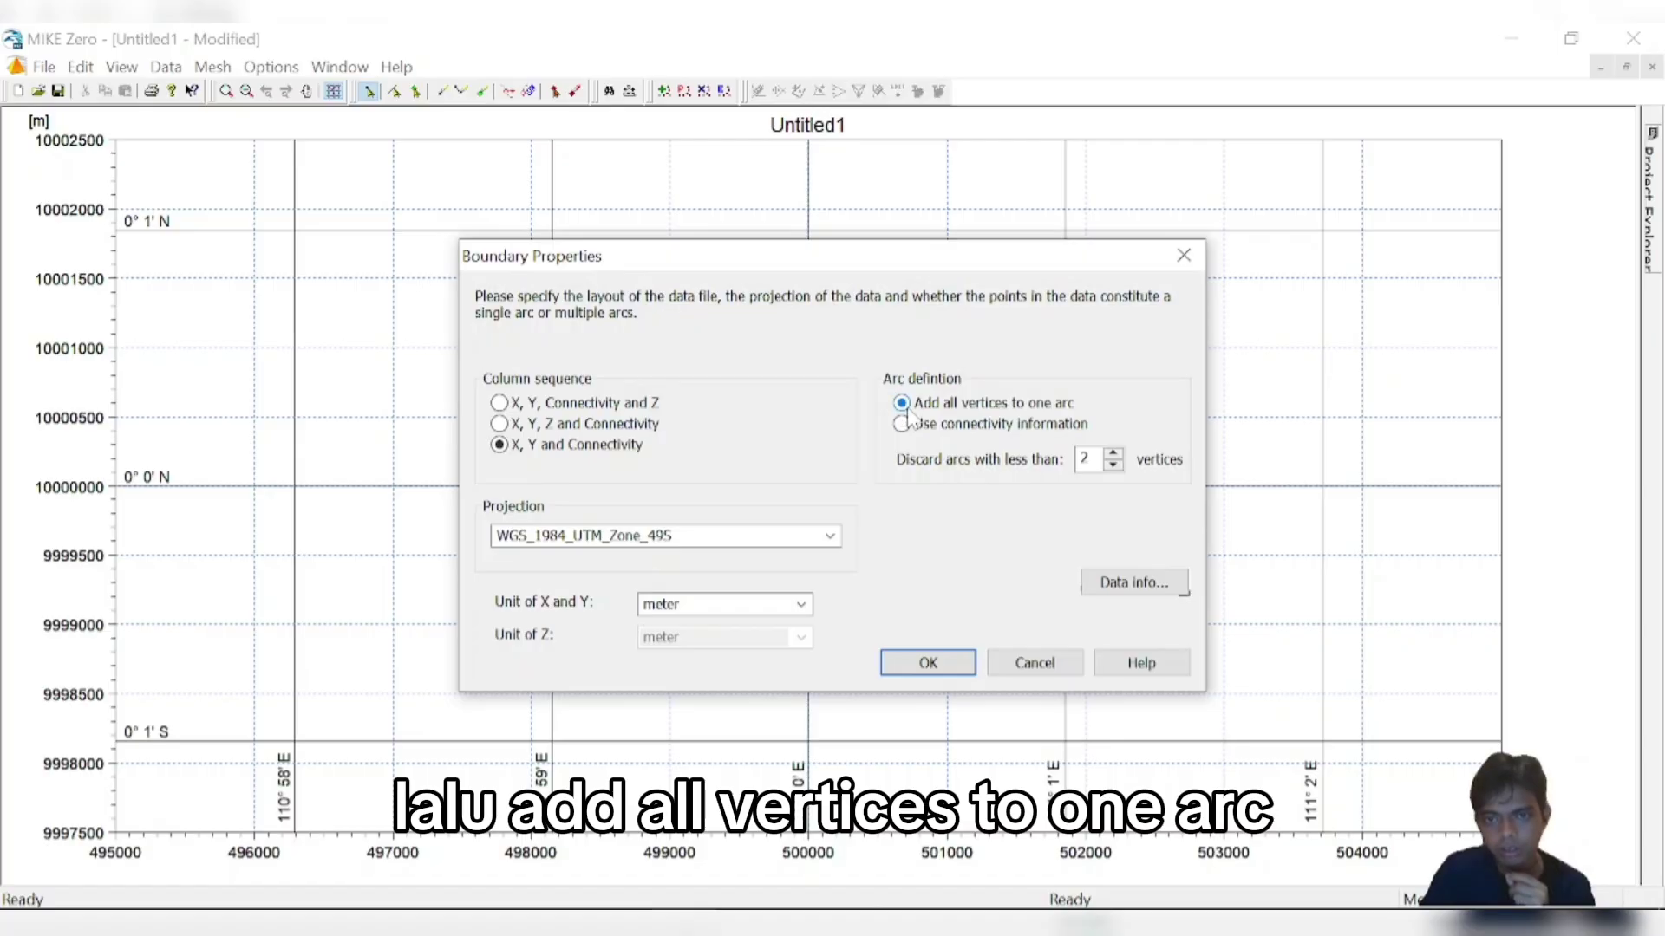
click(964, 675)
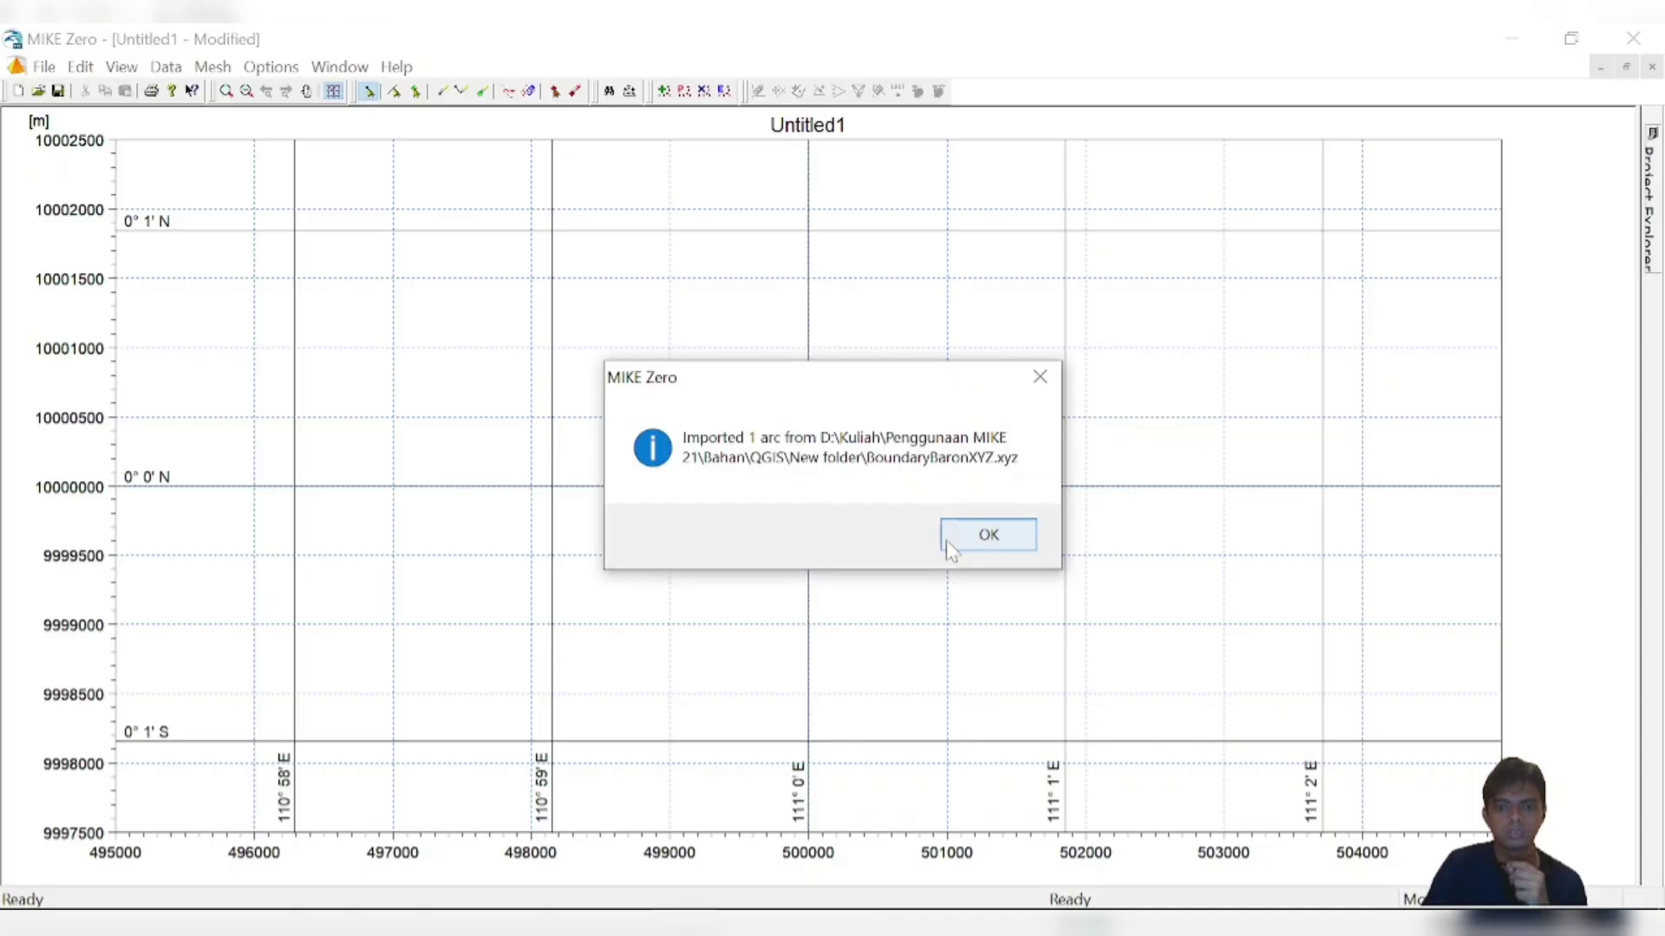
click(945, 538)
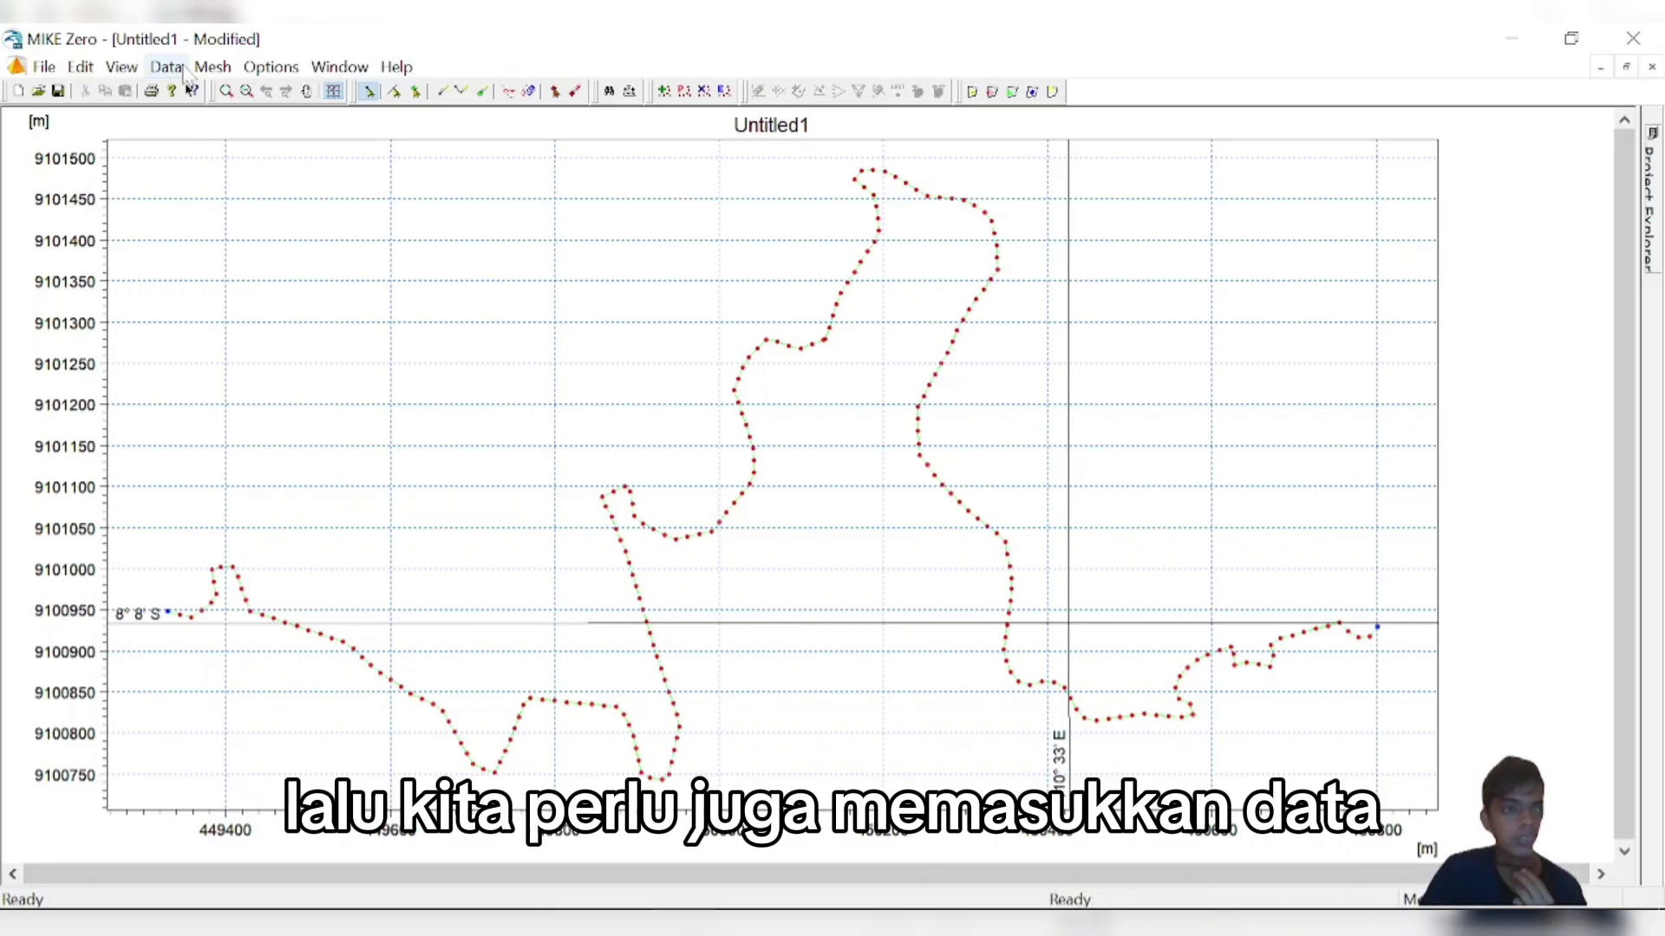
- Add the BATNASclipXYZNegatifXYZ bathymetry file to the mesh's scatter data list
click(166, 67)
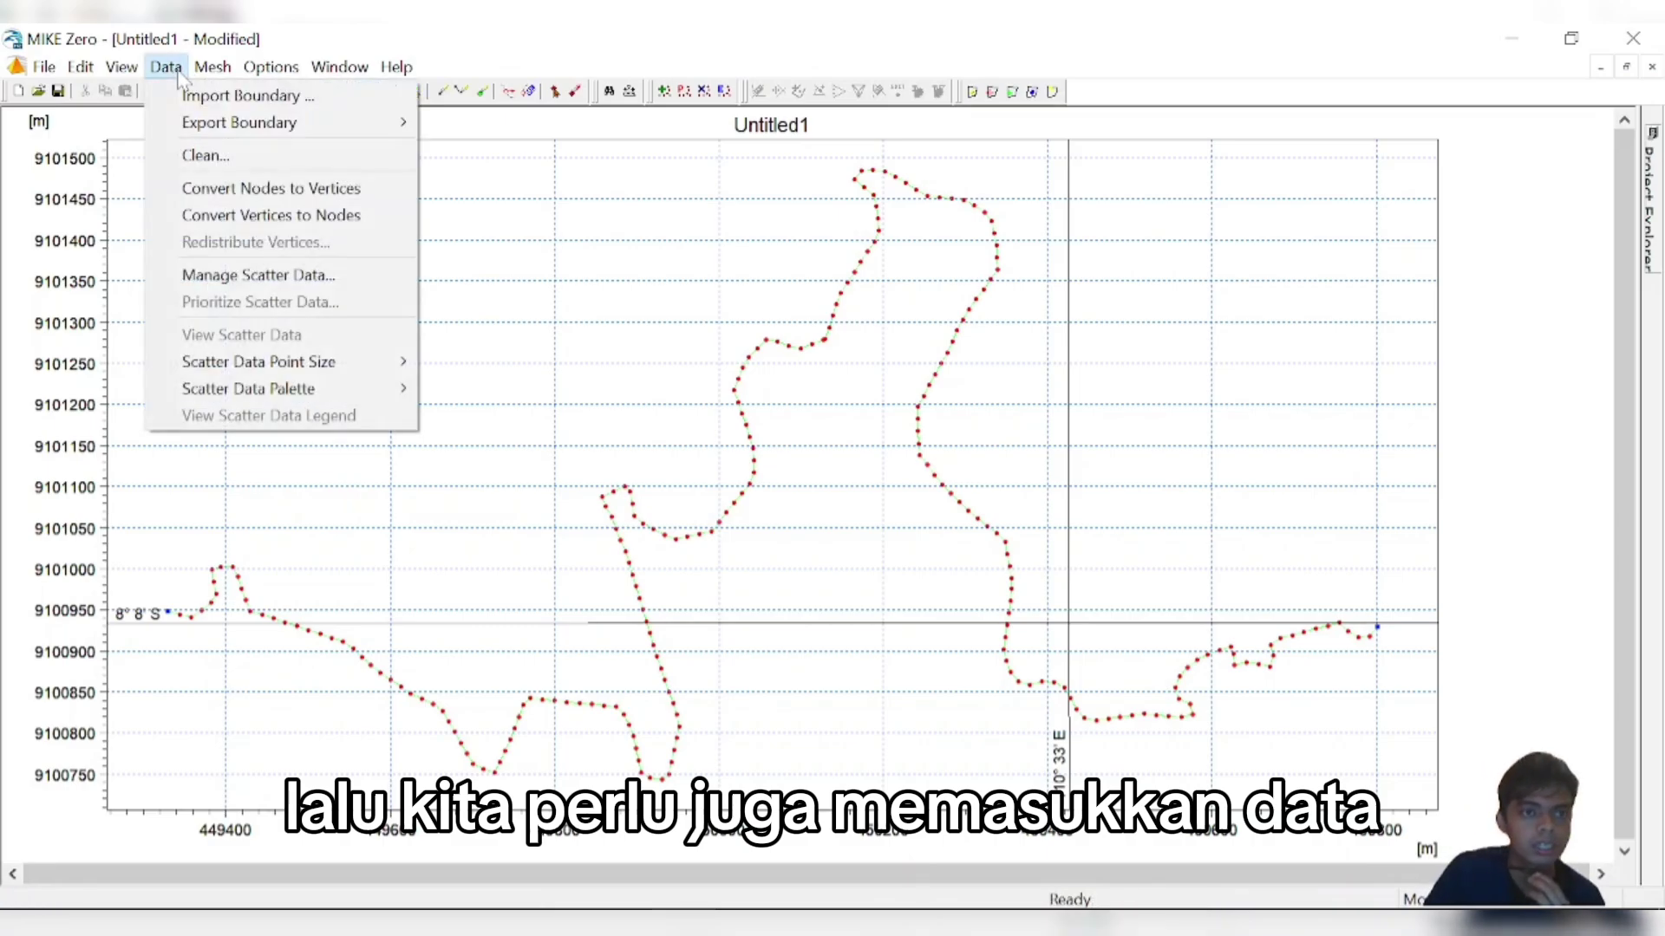
click(271, 276)
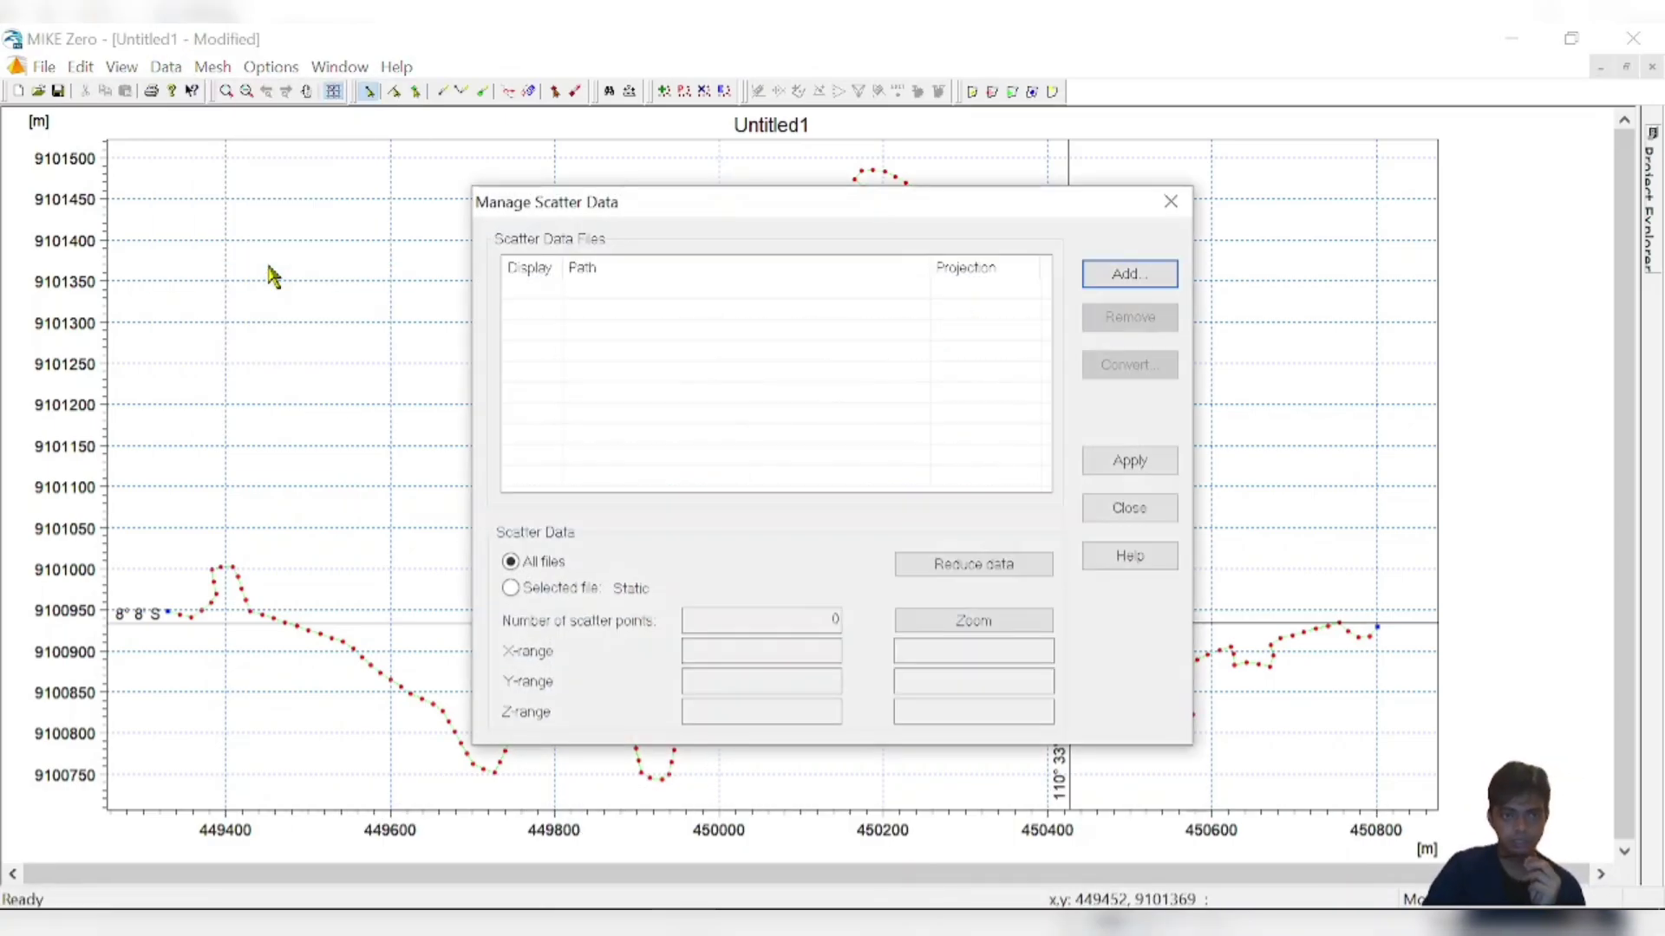
click(1091, 276)
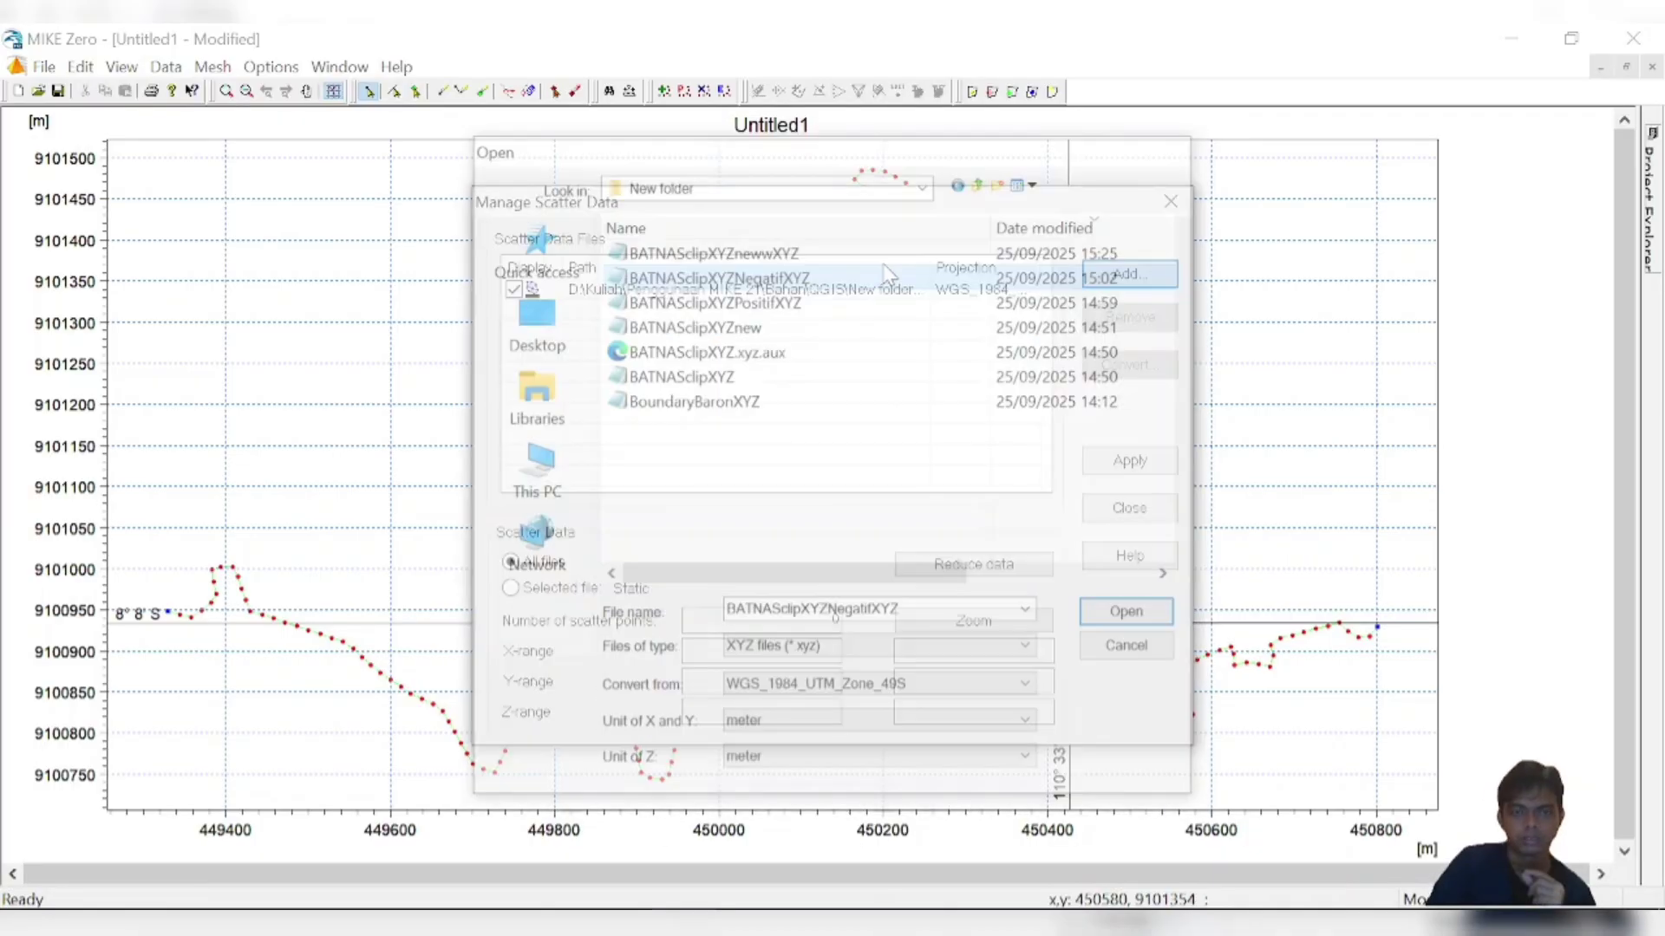
double_click(921, 265)
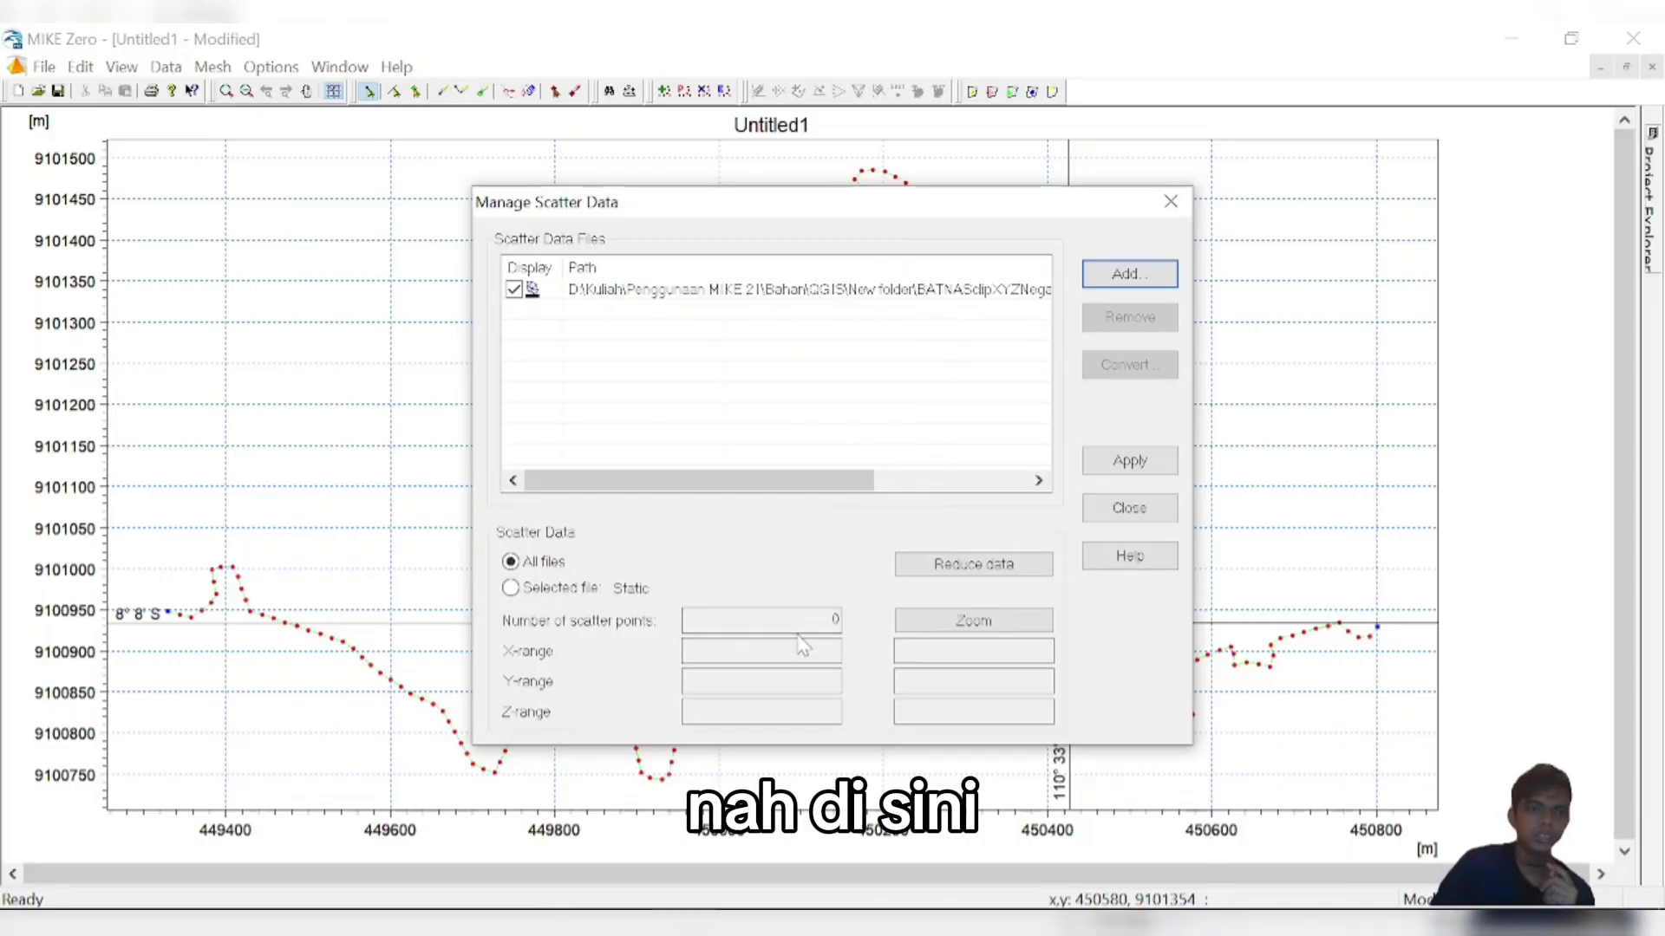
- Apply the BATNASclipXYZNegatifXYZ scatter data to the mesh and close the scatter data manager
drag(761, 489, 834, 496)
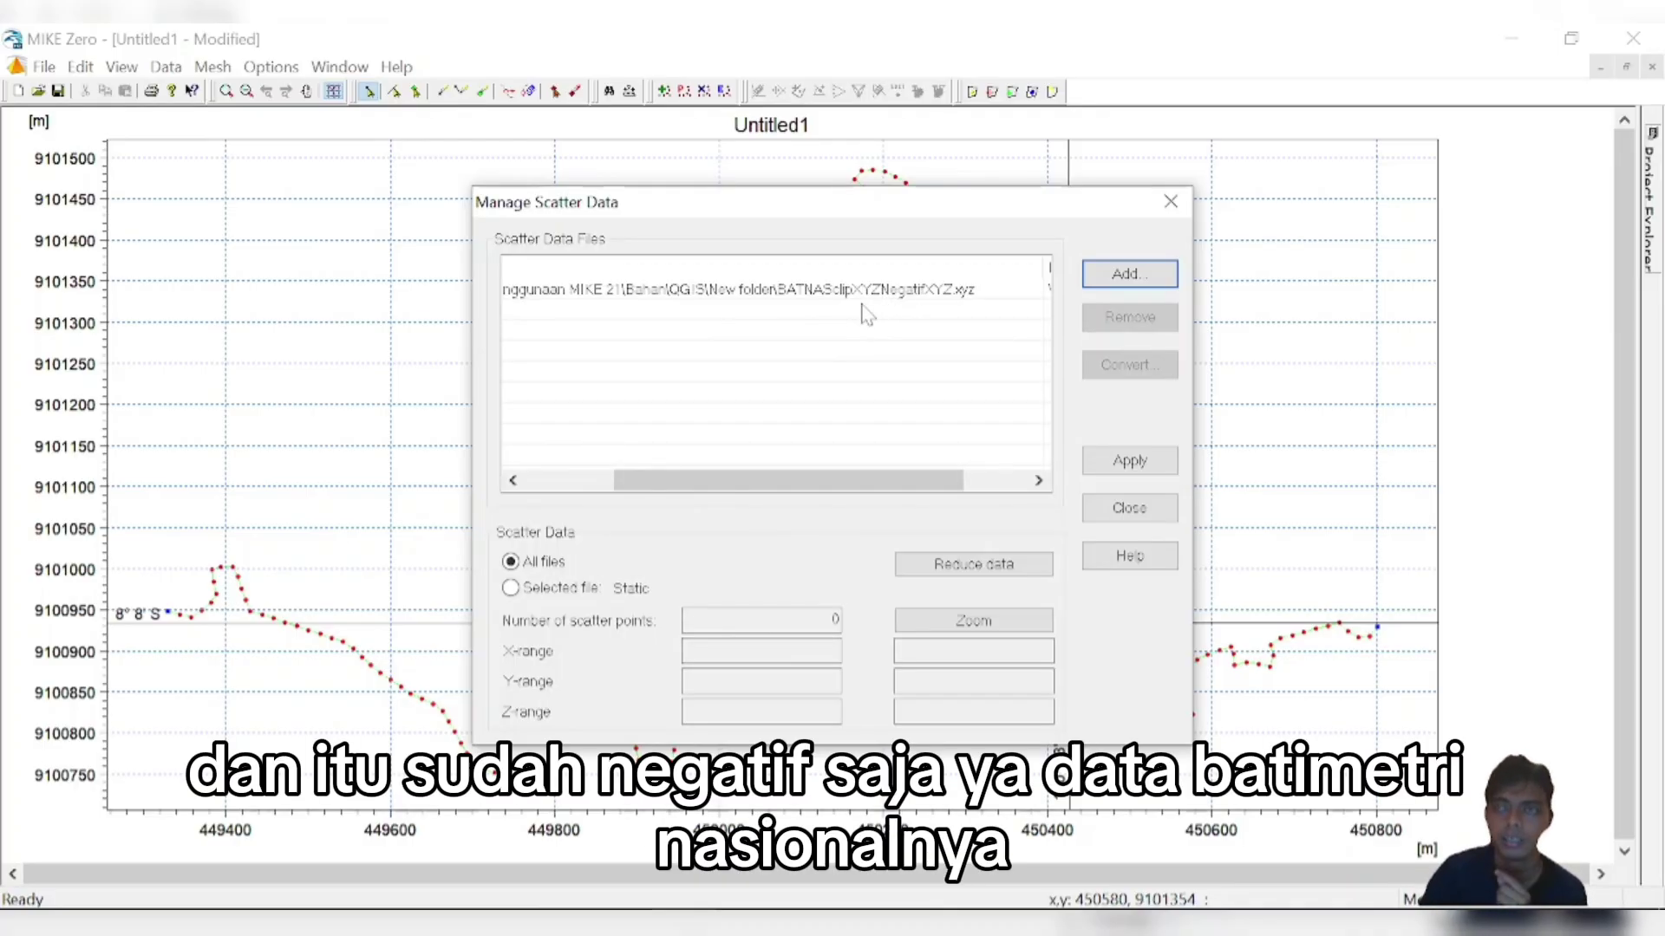
click(1104, 473)
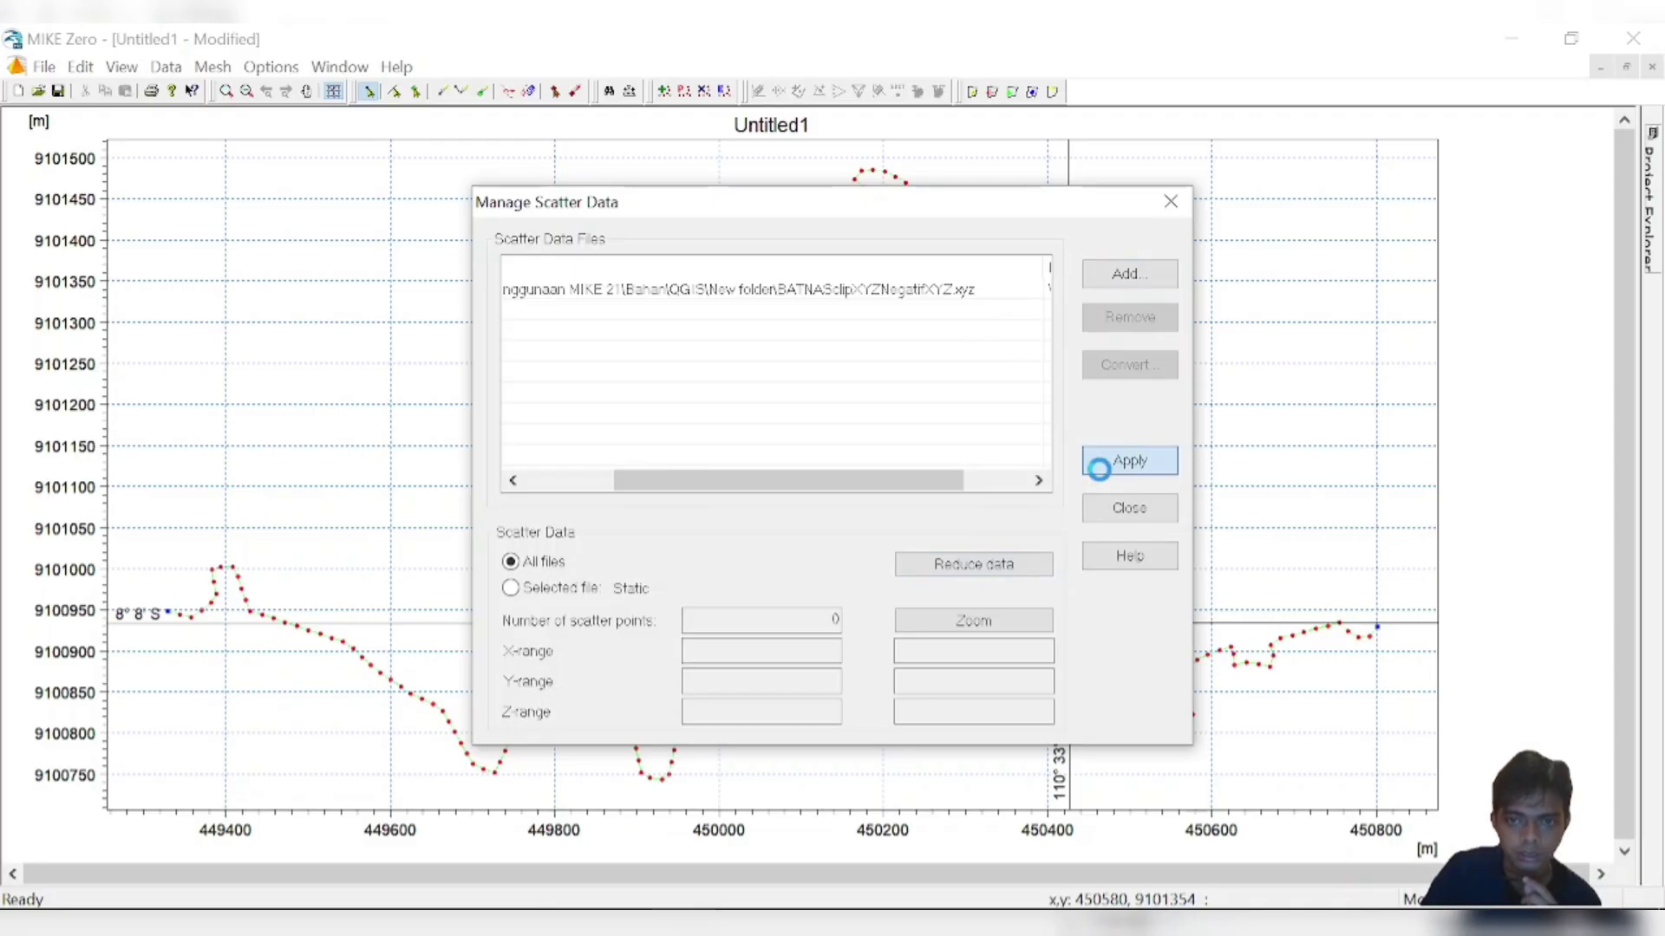
click(1170, 201)
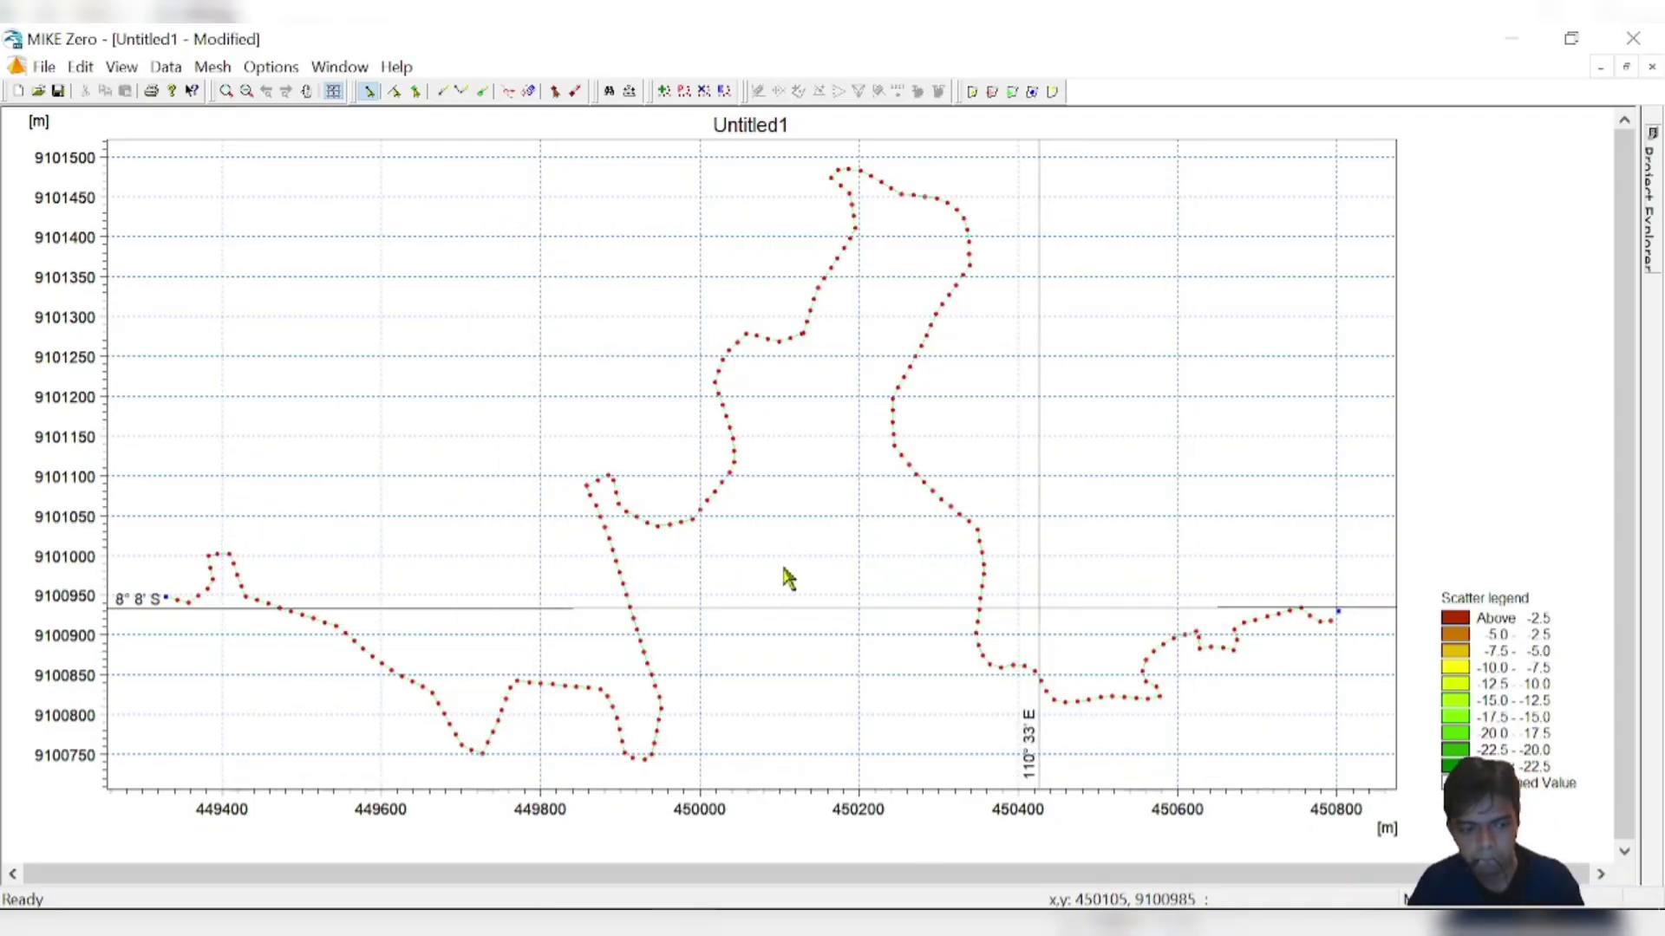
- Increase the display size of the bathymetry scatter points south of the coastline
scroll(777, 560, down, 4)
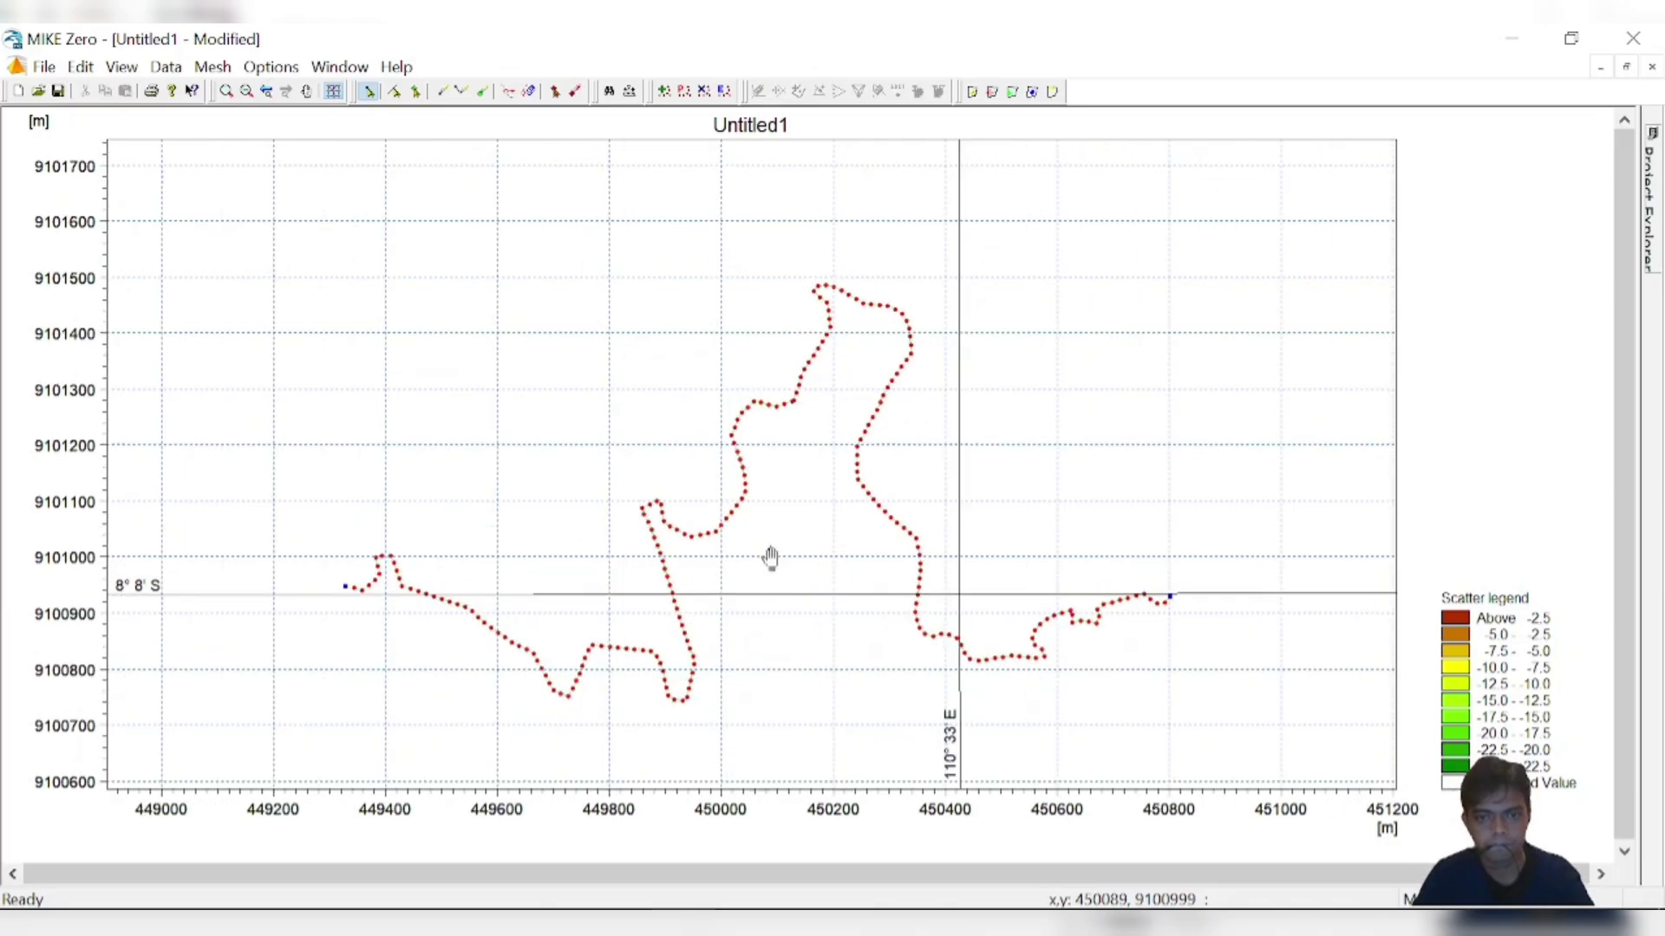
scroll(785, 553, down, 1)
scroll(858, 520, down, 1)
drag(858, 519, 848, 337)
drag(855, 440, 852, 361)
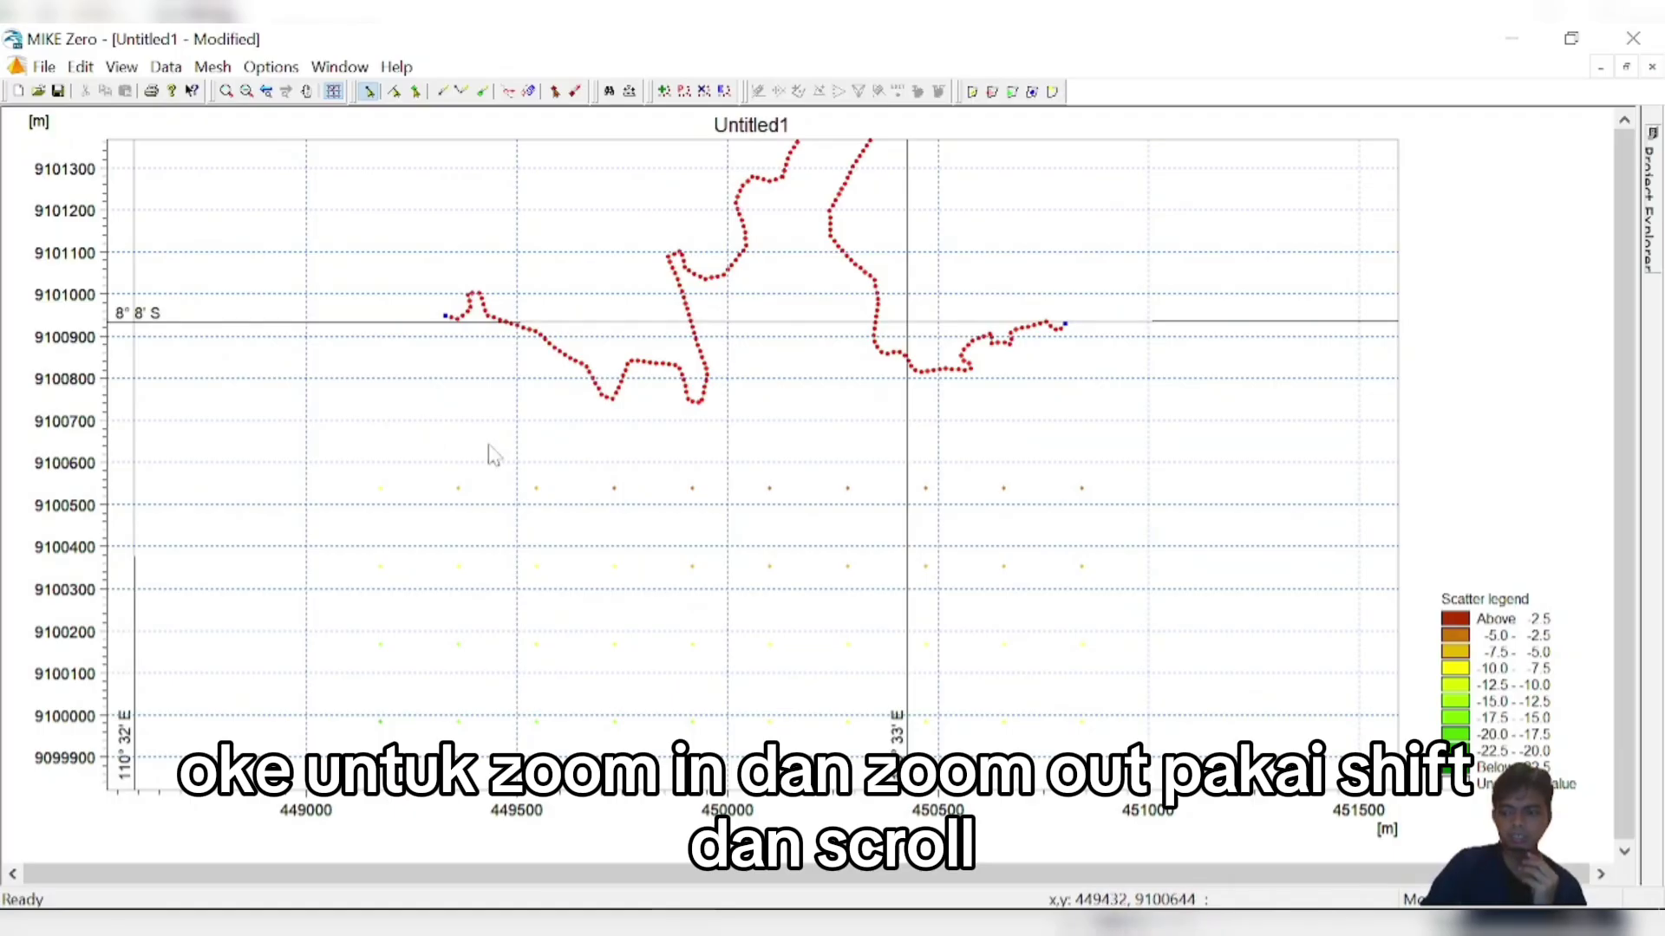
click(166, 66)
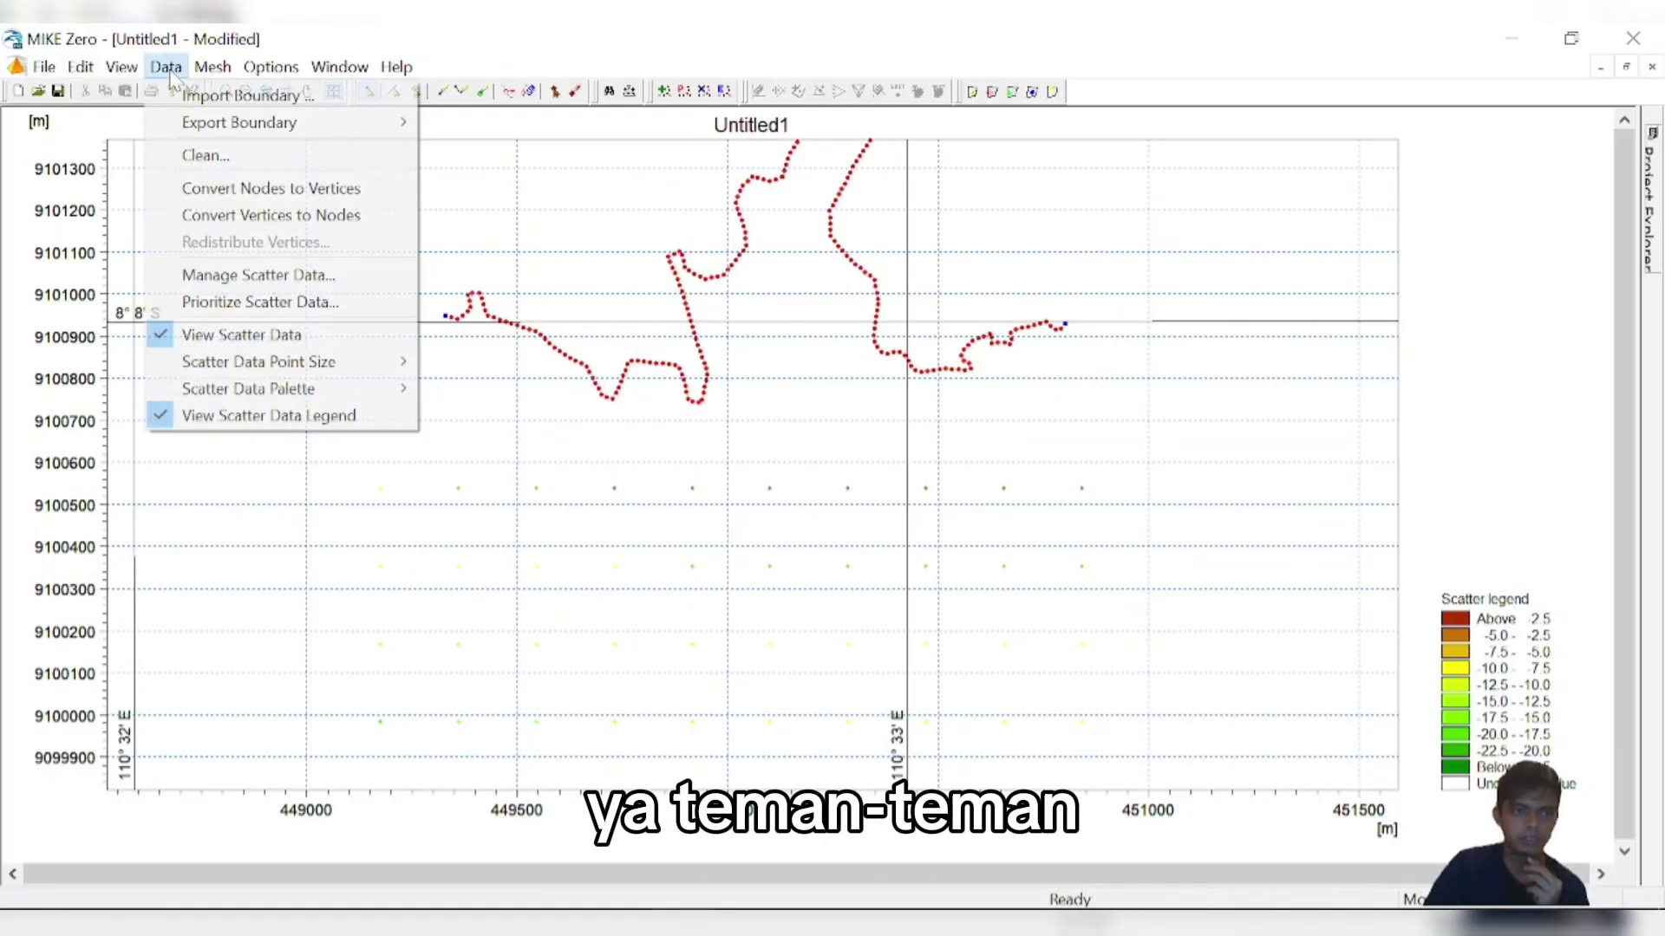
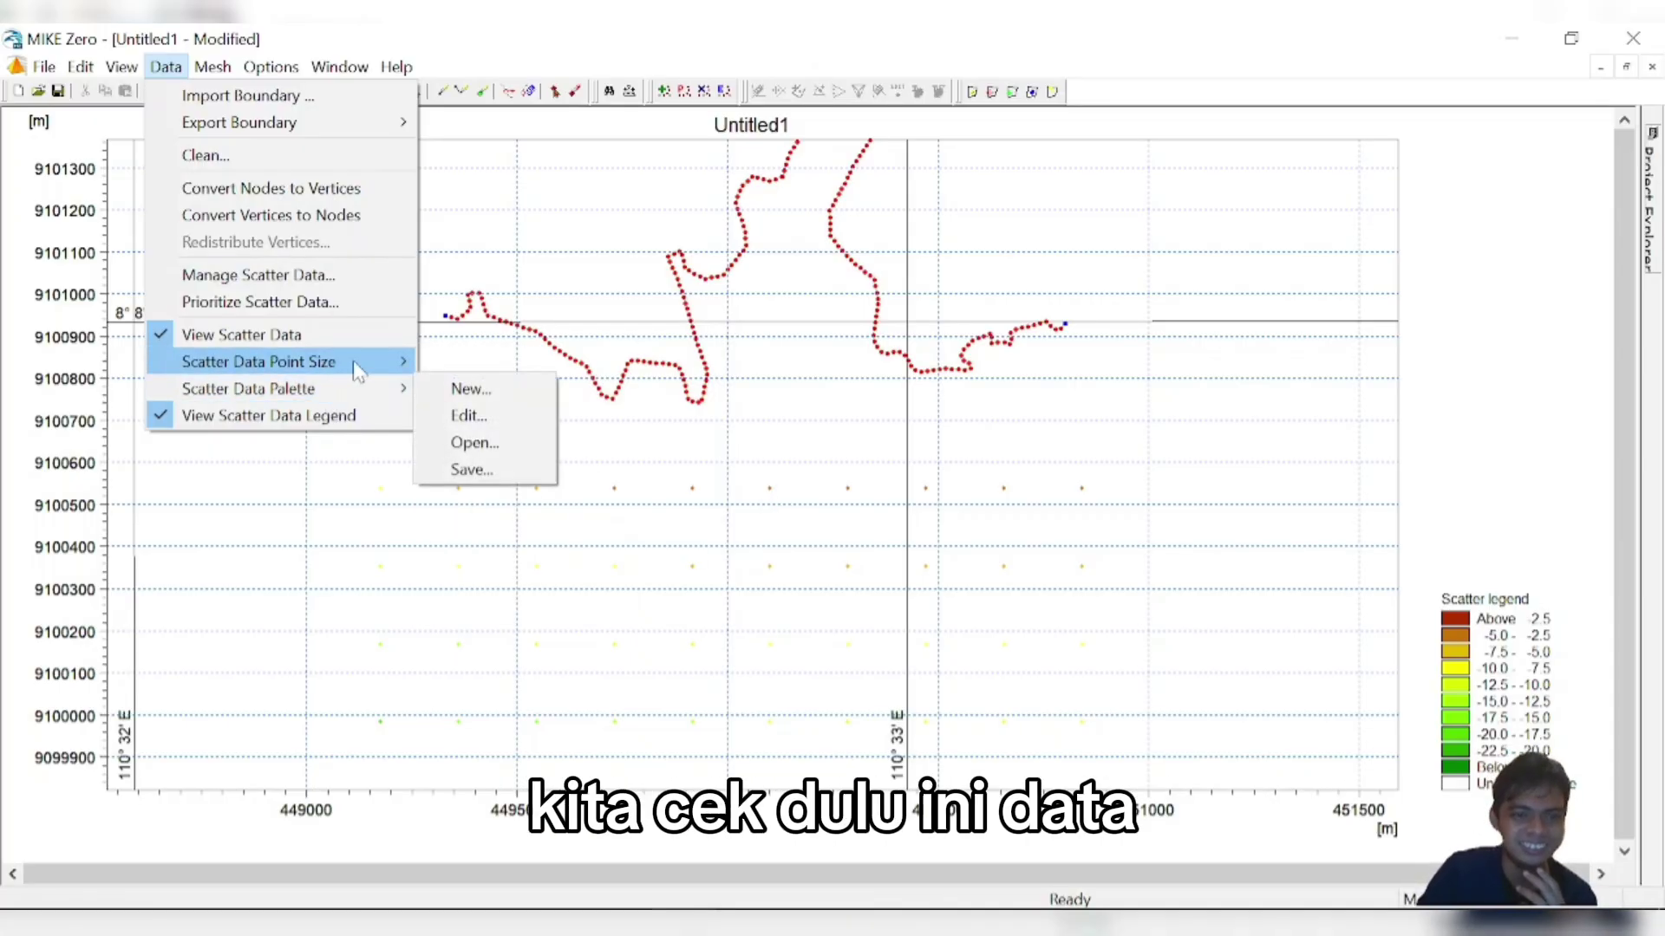
click(460, 438)
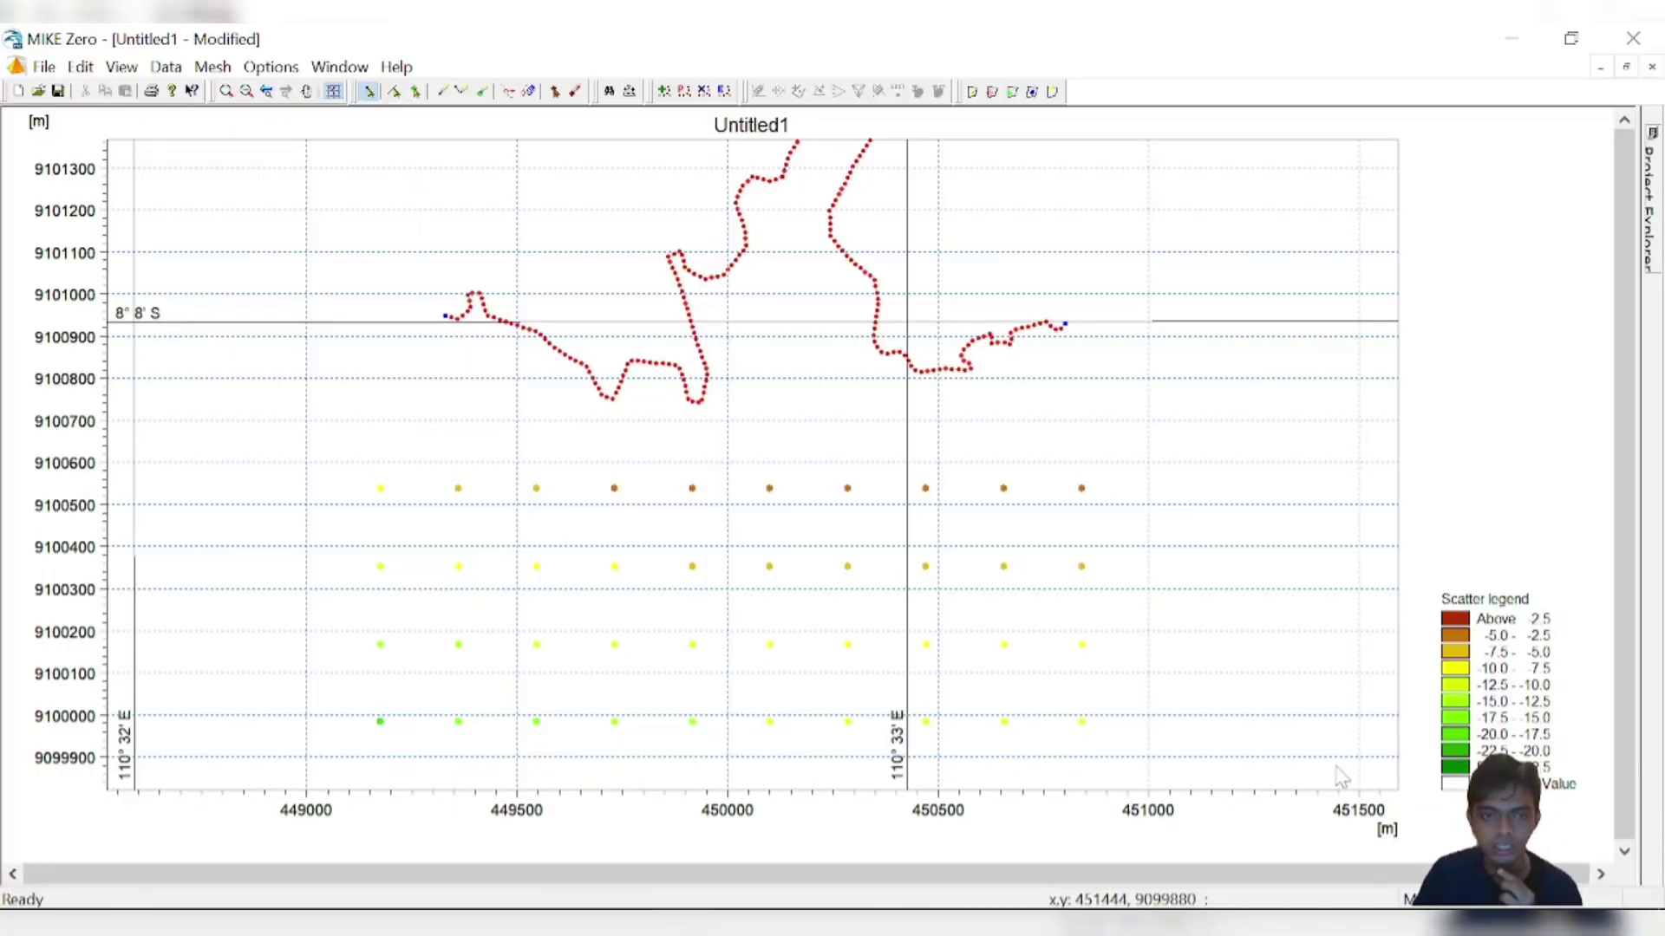
- Switch to the Tutorial Penggunaan MIKE 21 notes in Notepad and read the instructions on forming the boundary into a closed polygon
click(684, 924)
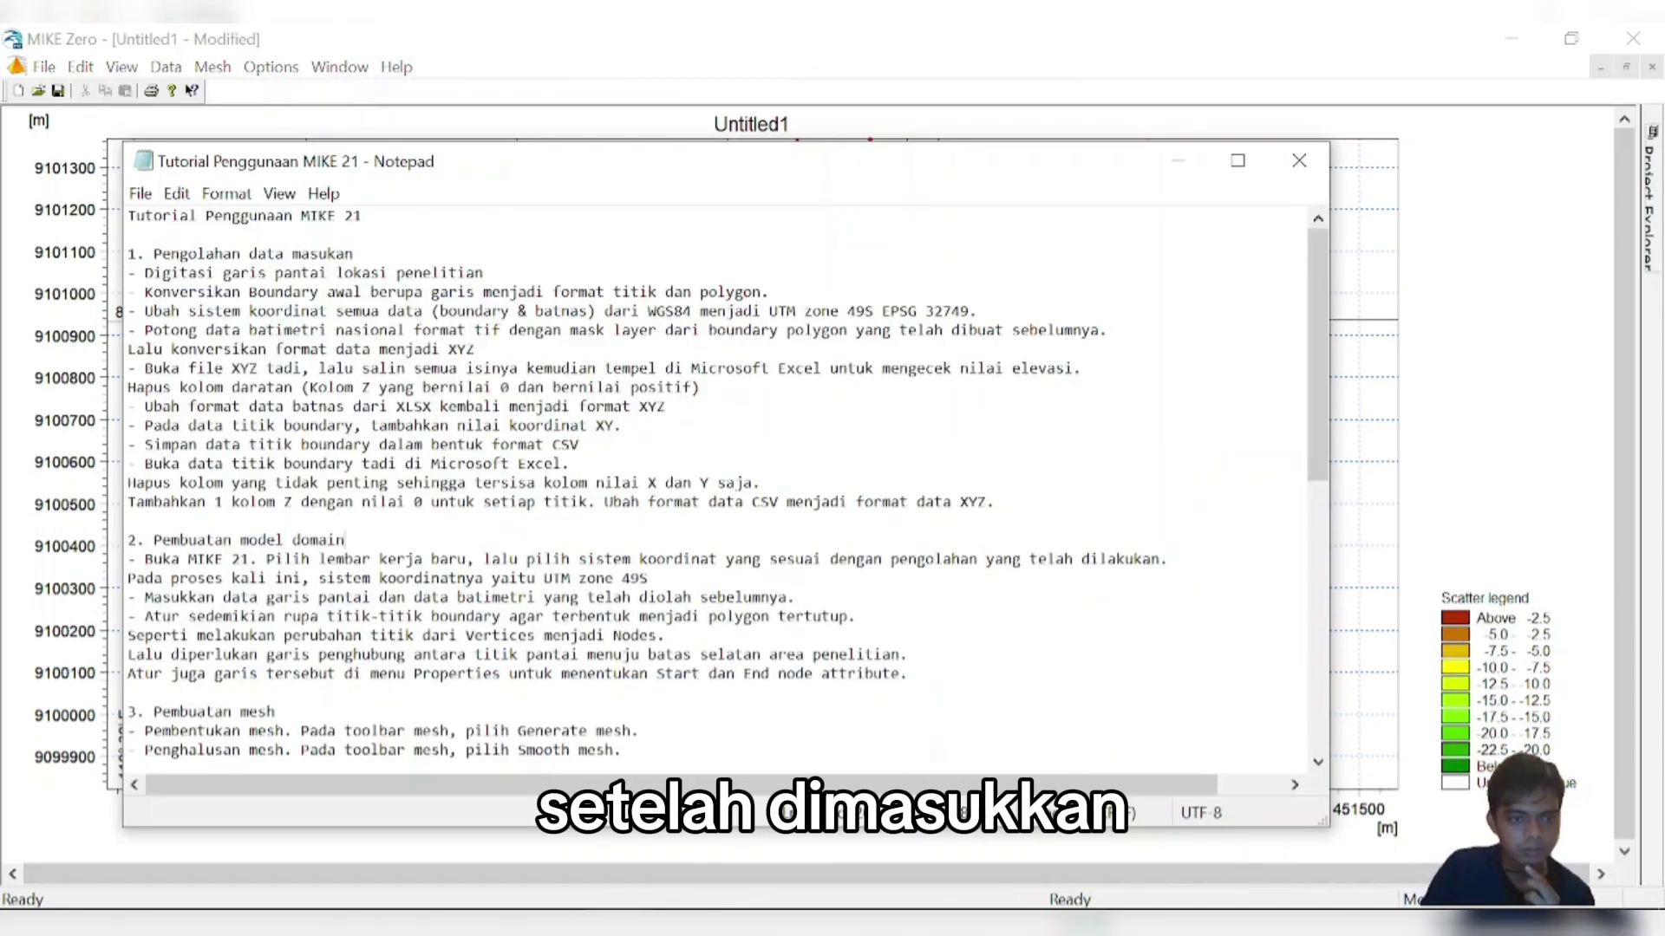
drag(144, 616, 674, 636)
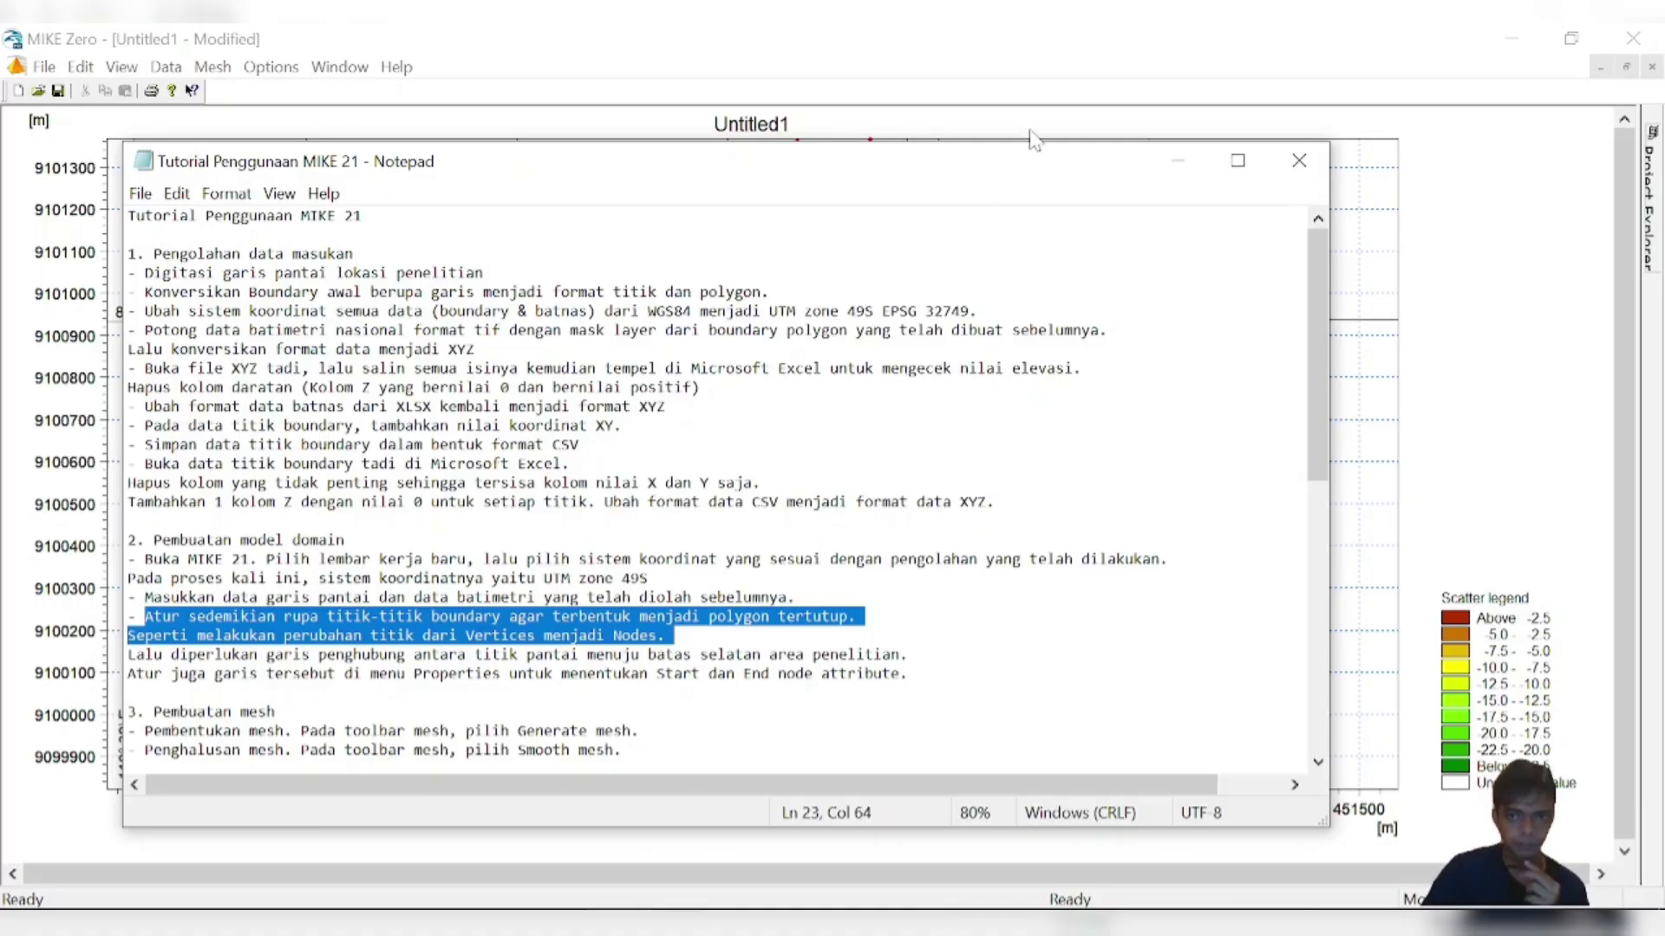
click(1298, 162)
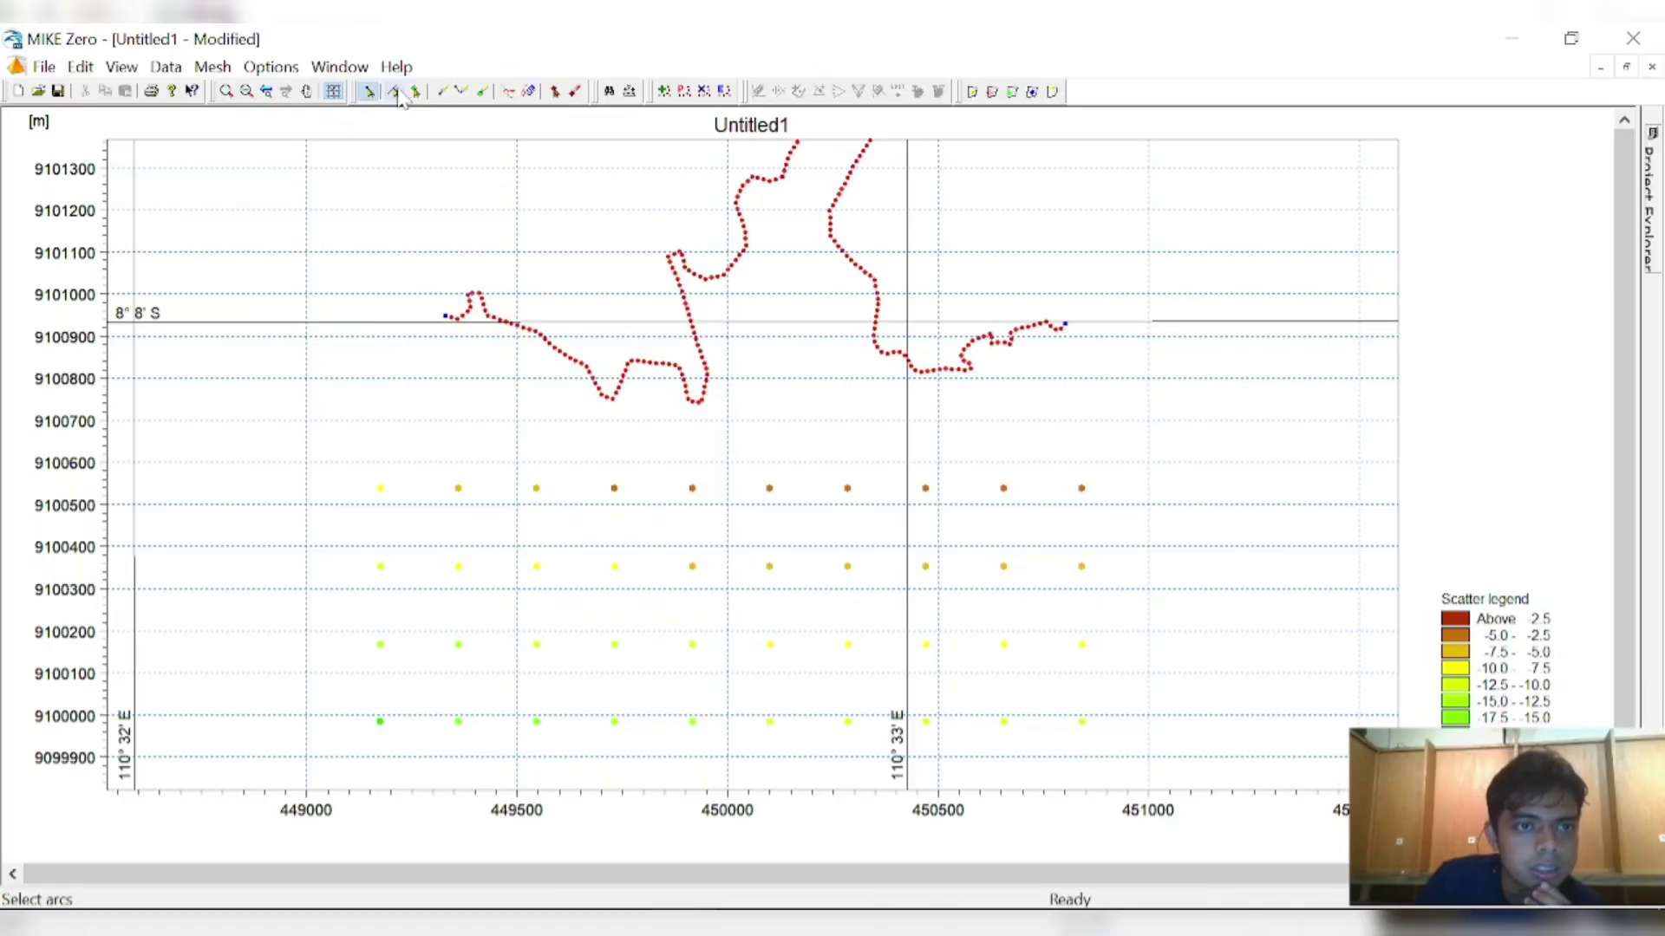
- Convert the western and eastern end points of the coastline arc from vertices to nodes
click(370, 92)
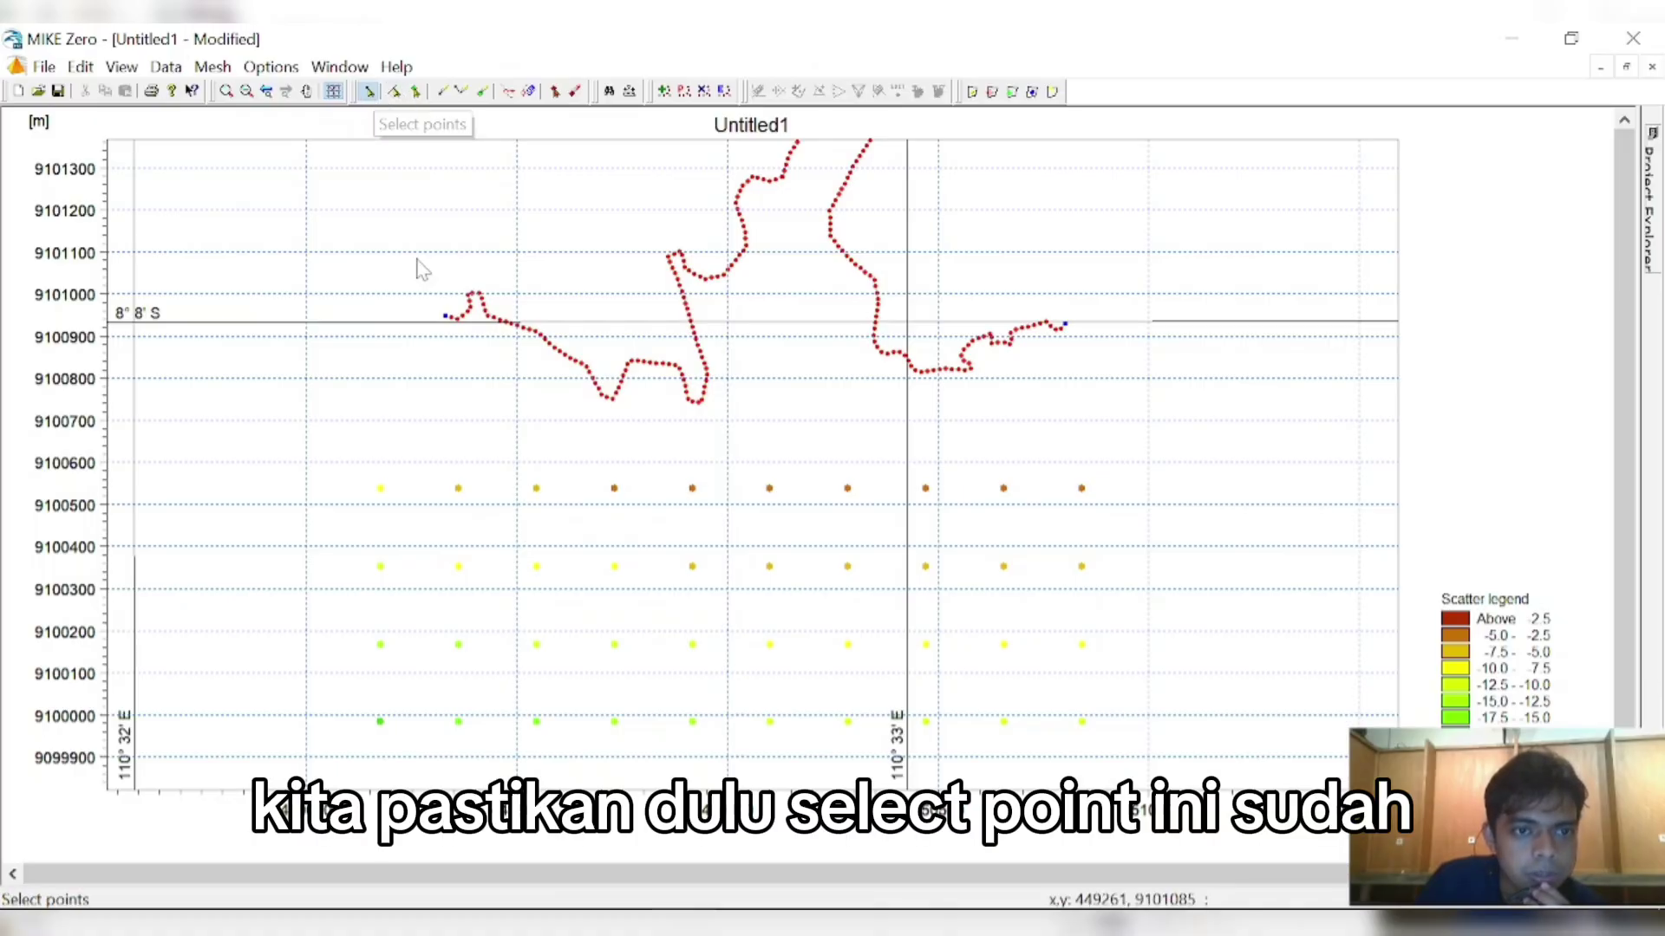
right_click(441, 322)
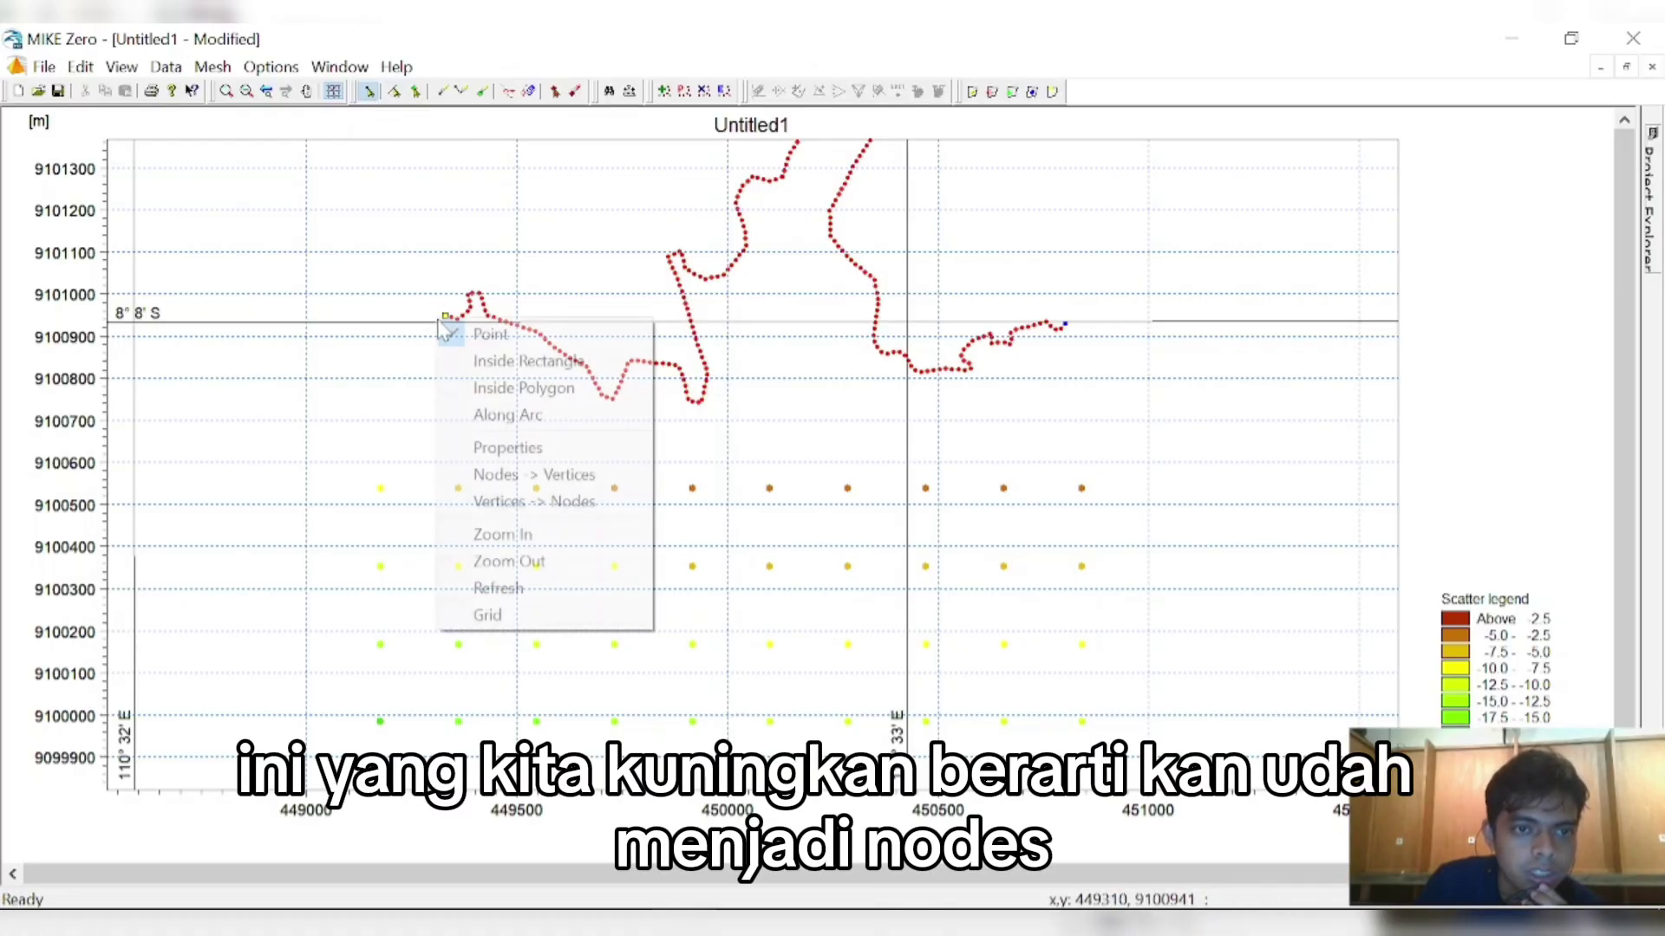
click(466, 501)
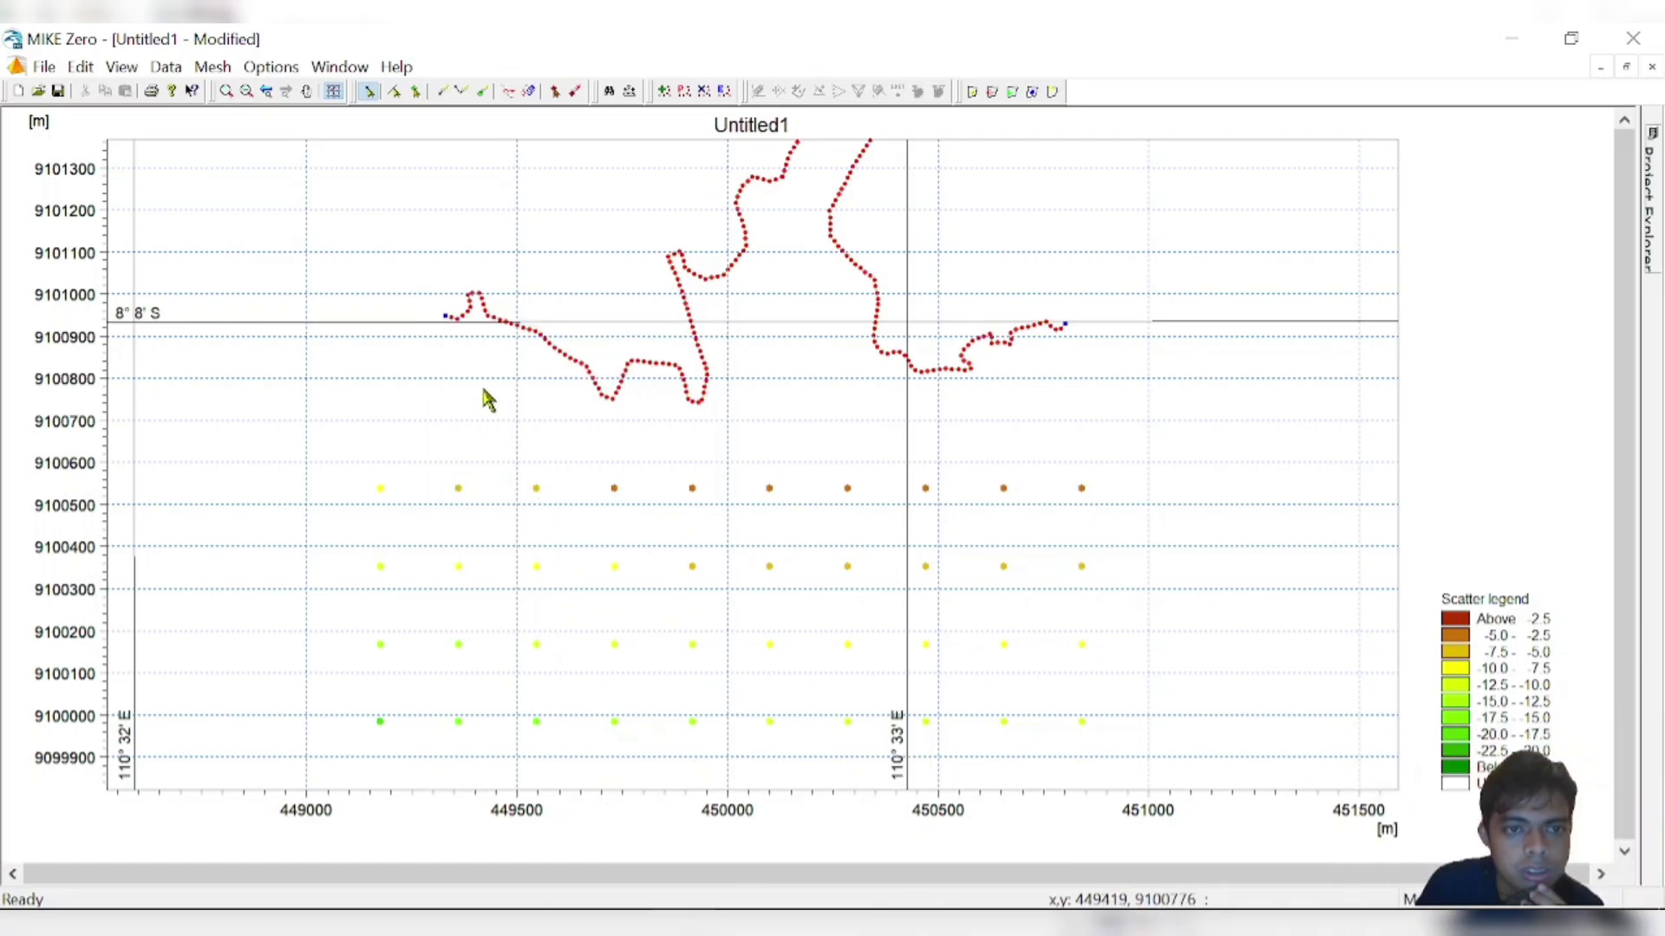
right_click(1065, 324)
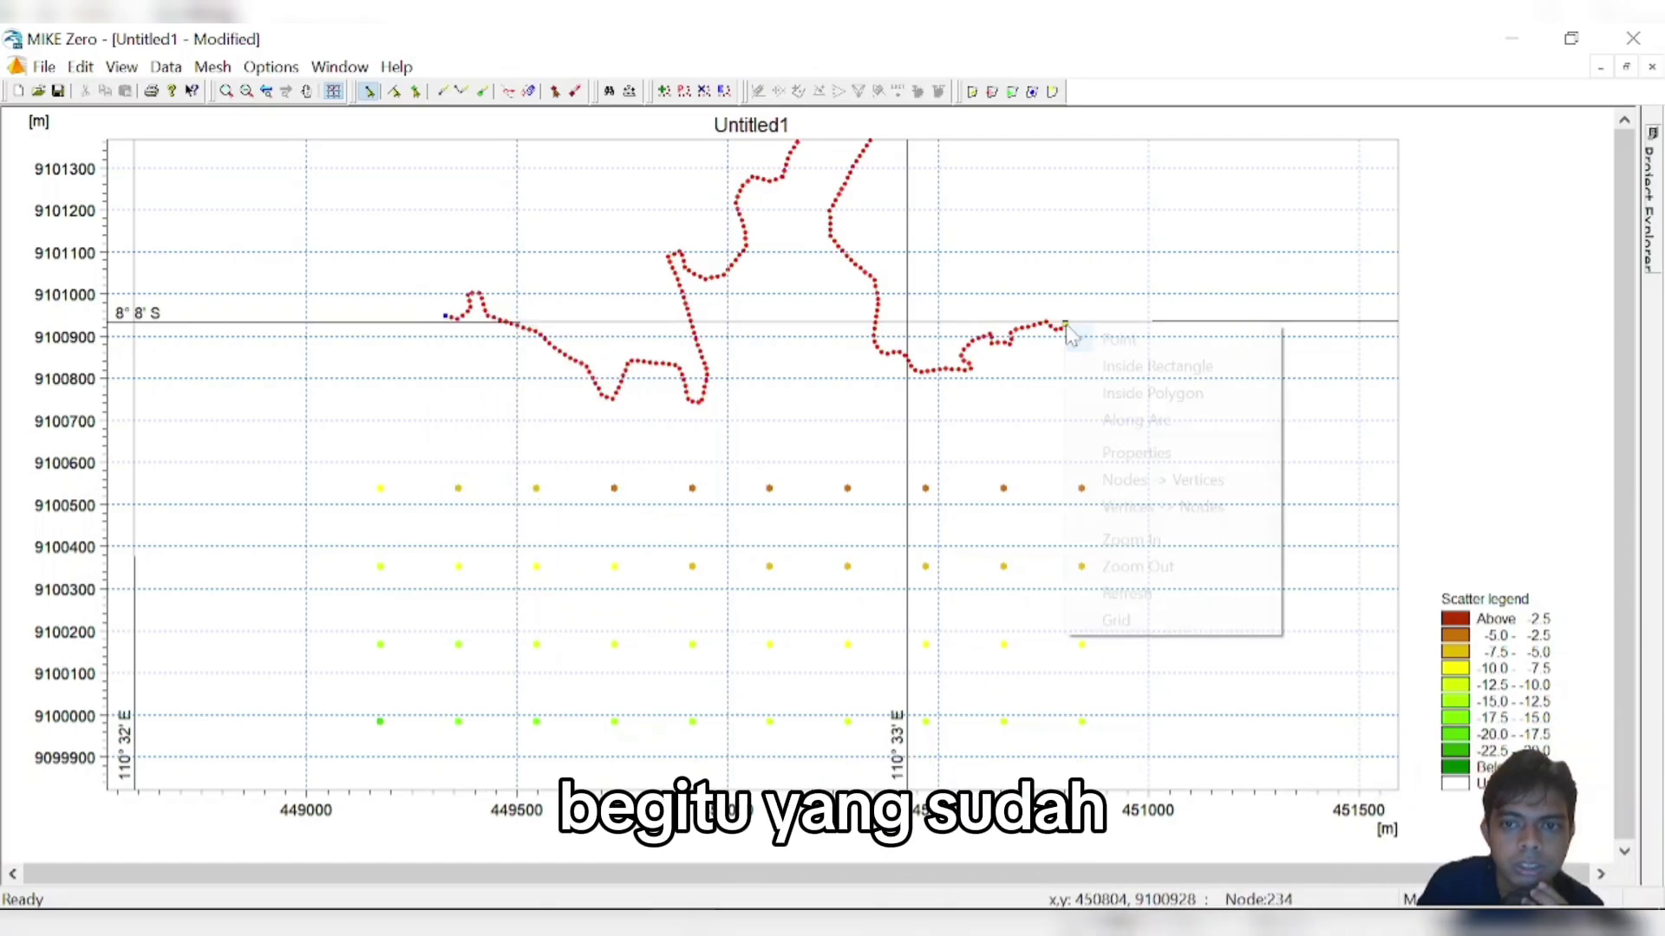
click(1101, 482)
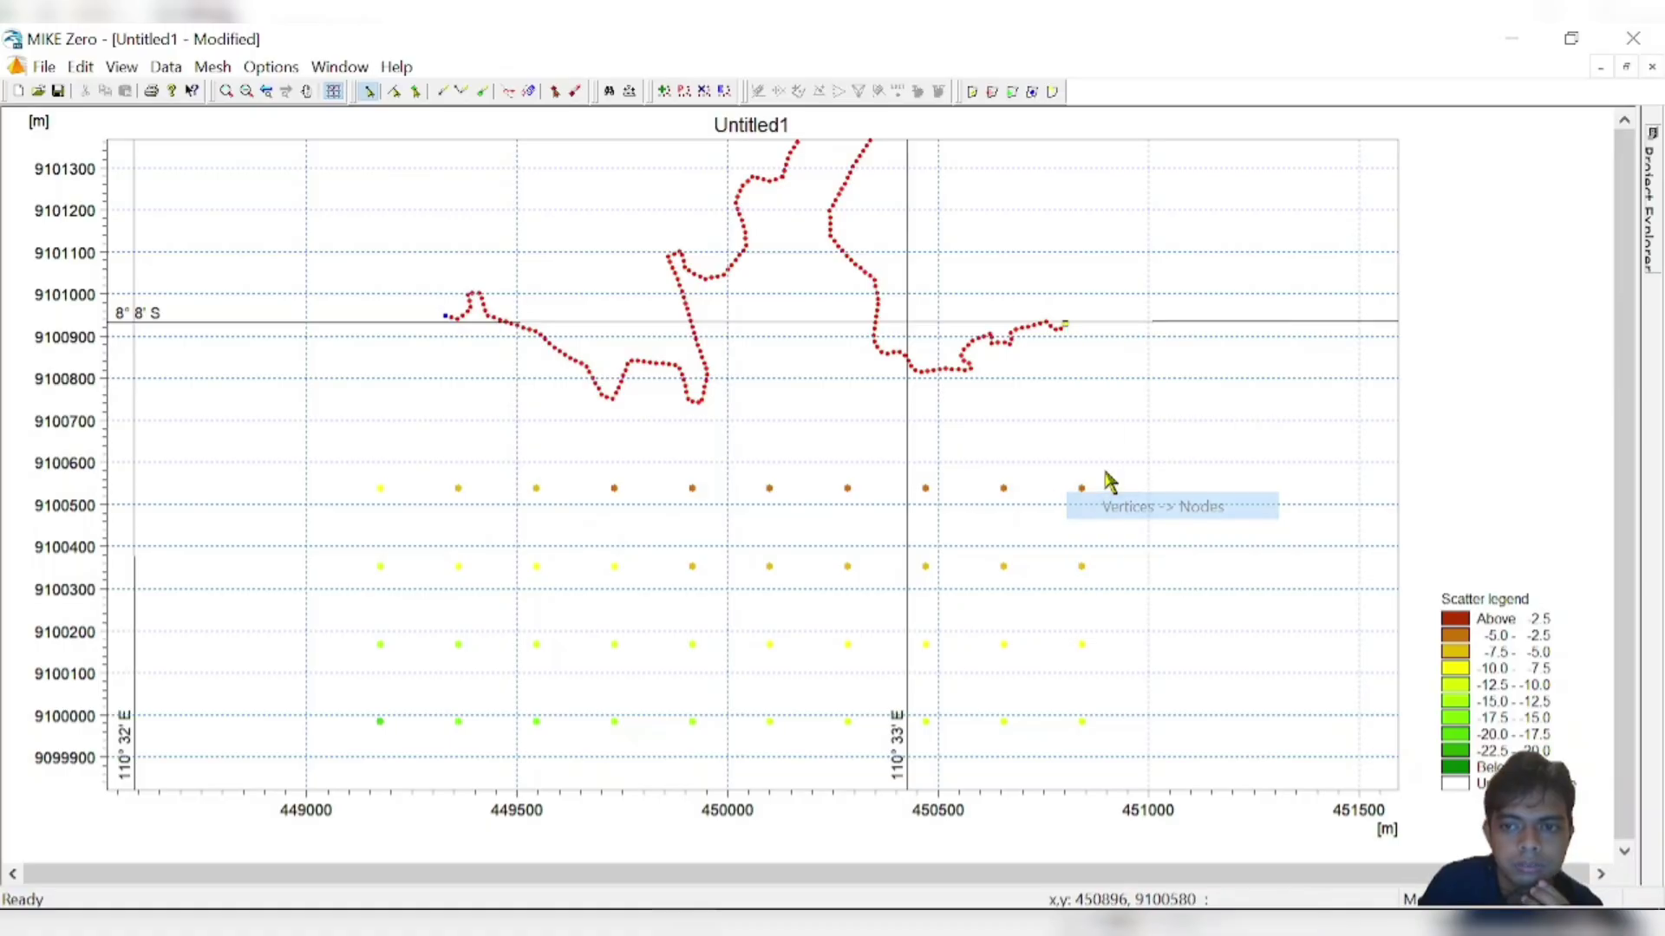
- Try converting a coastline point near the western end to a node and revert it to a vertex
right_click(490, 325)
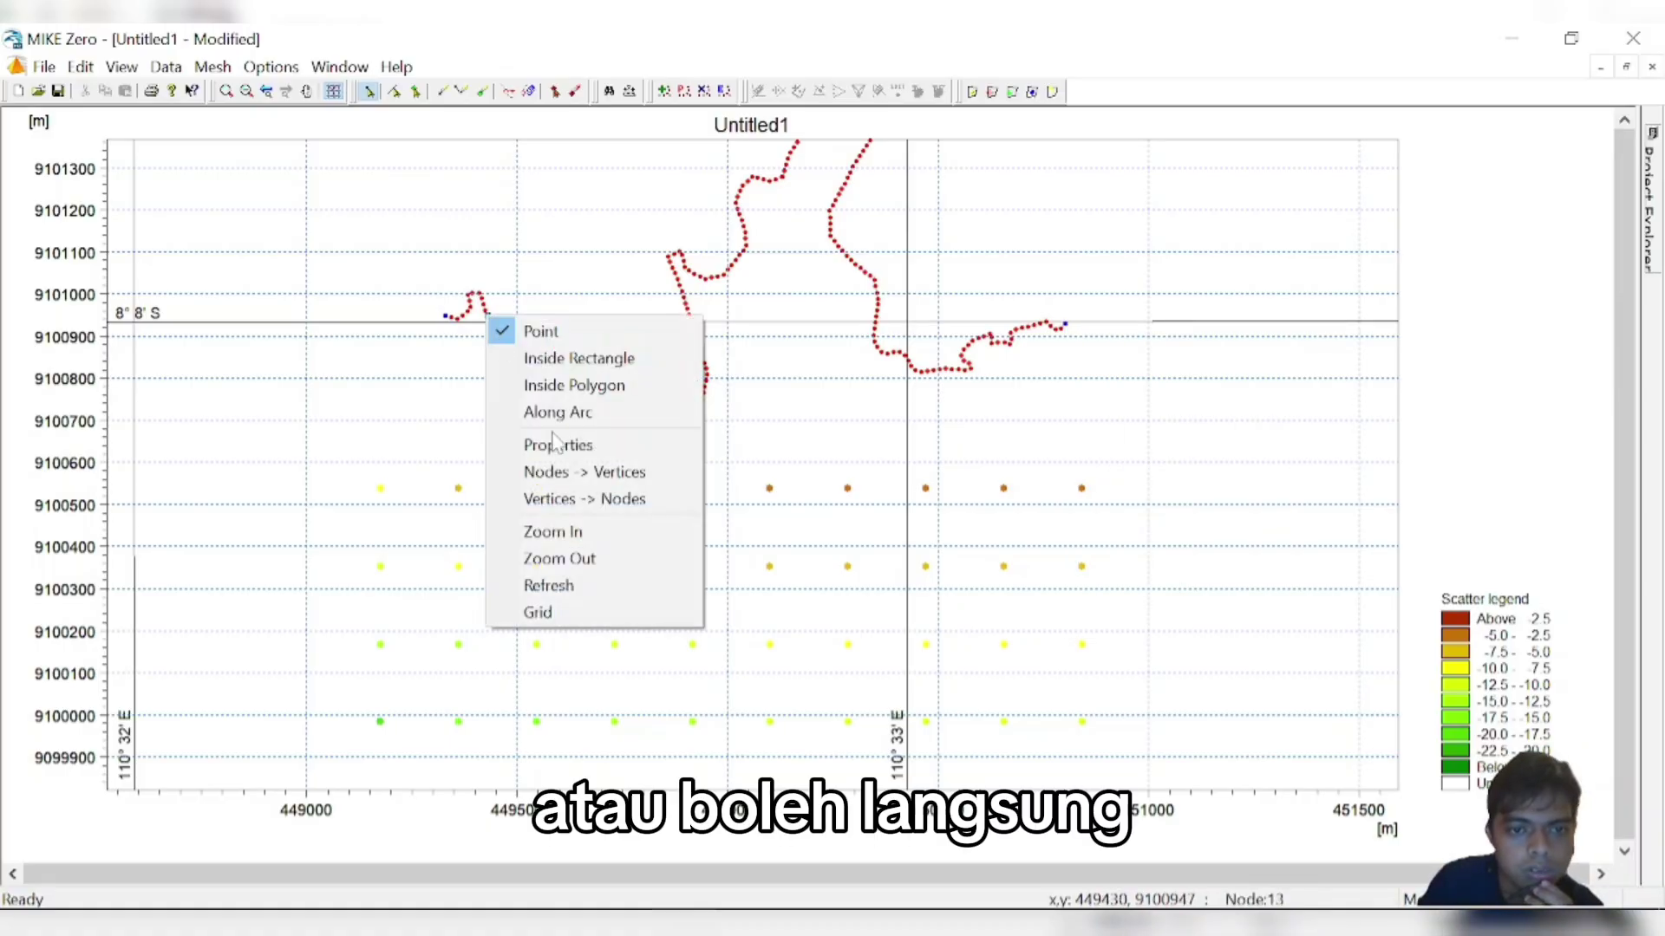
click(555, 494)
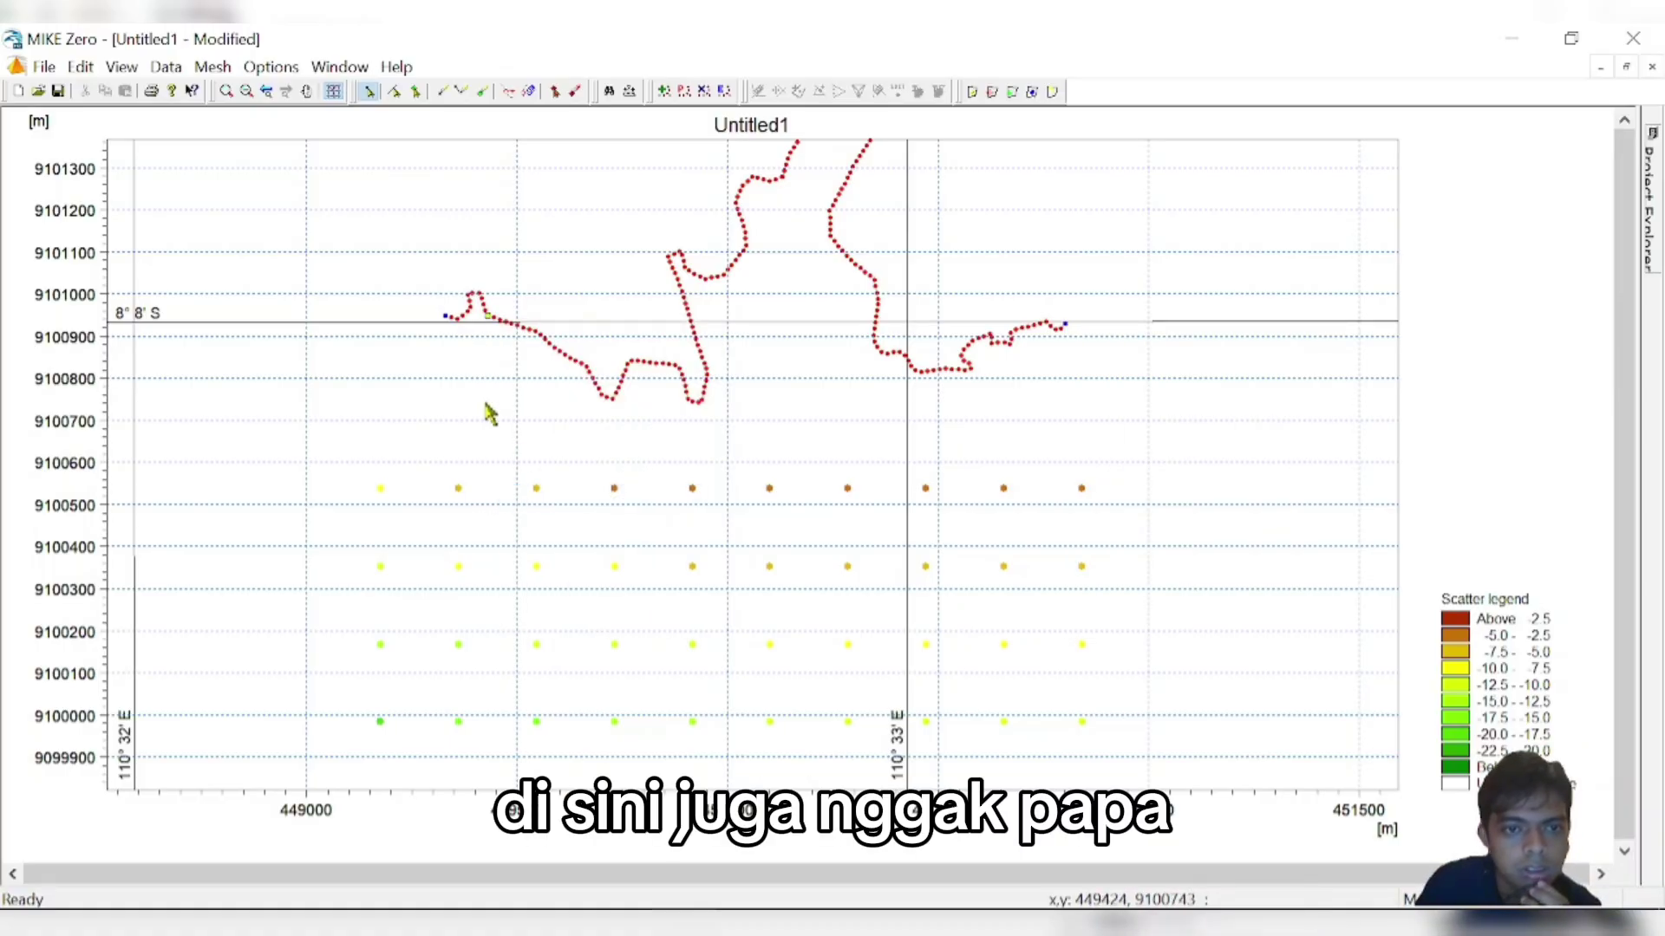
right_click(488, 328)
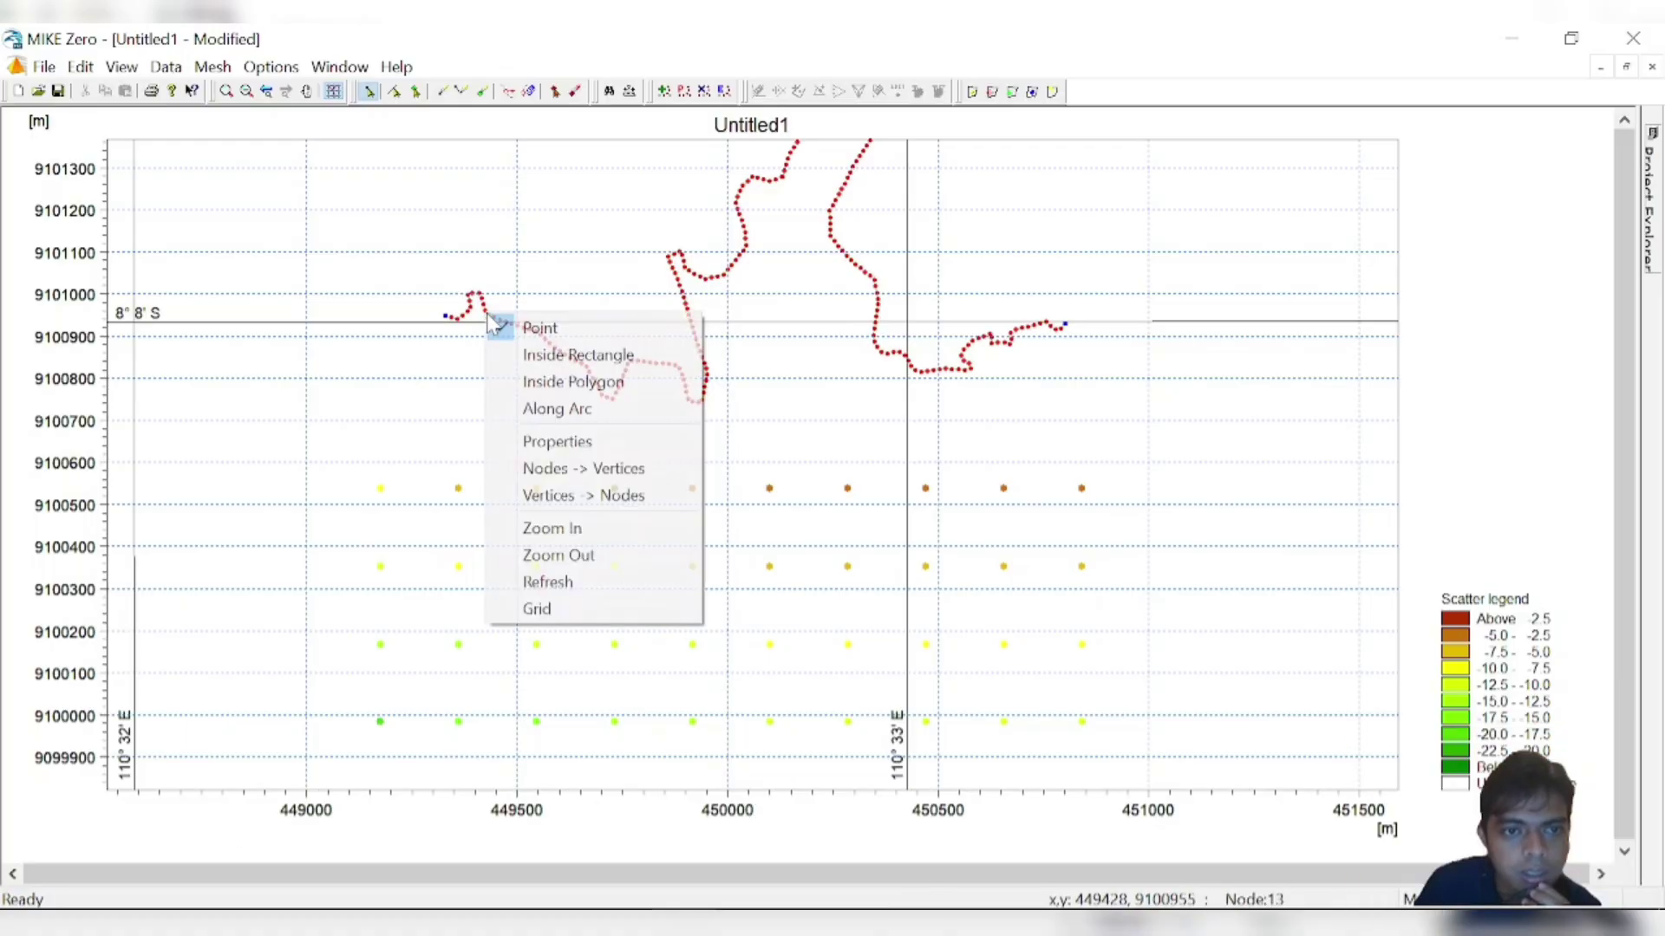
click(559, 468)
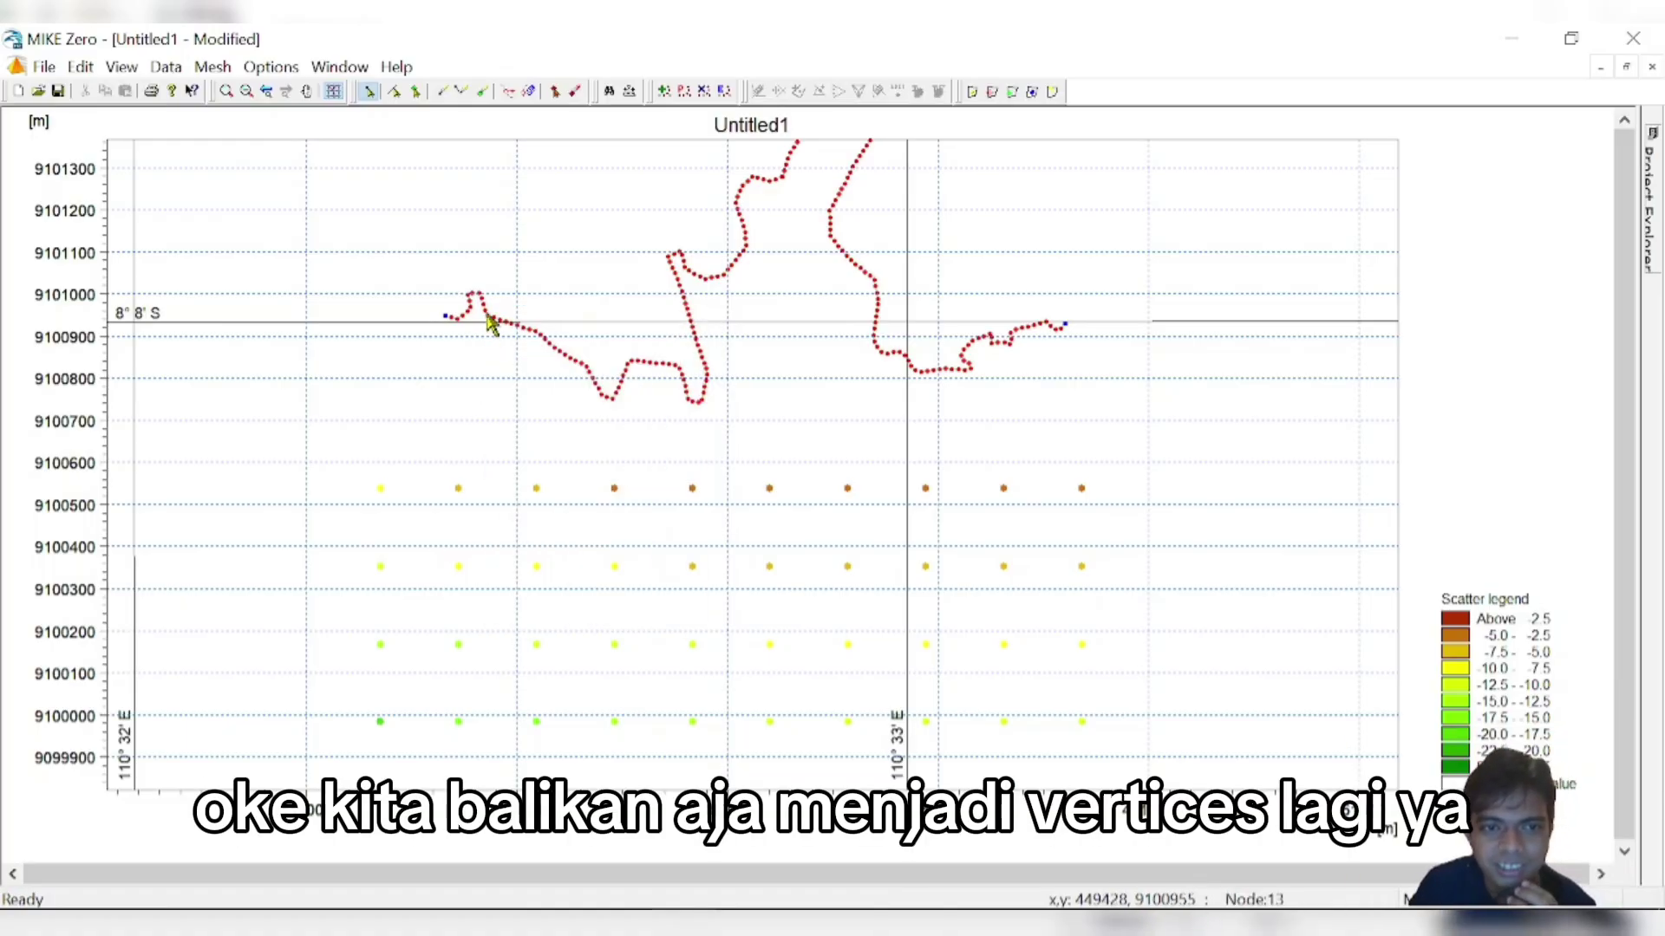
- Draw an arc from the coastline's west end to its east end, with southern corners near 449324, 9099636 and 450807, 9099628
click(462, 92)
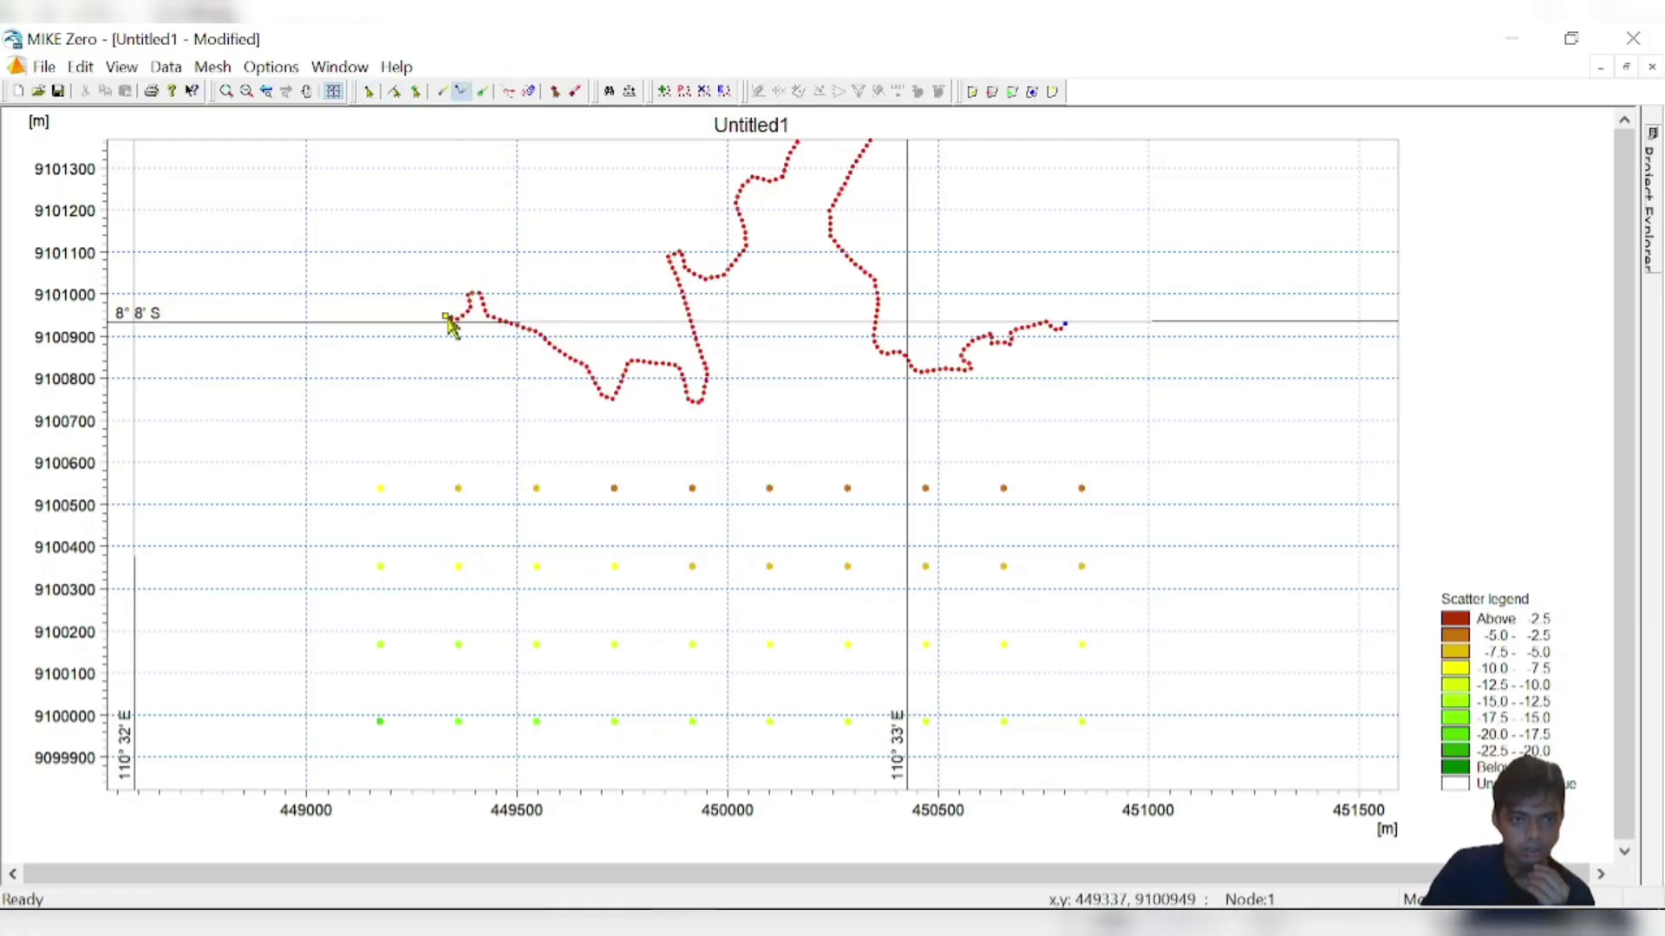
click(446, 316)
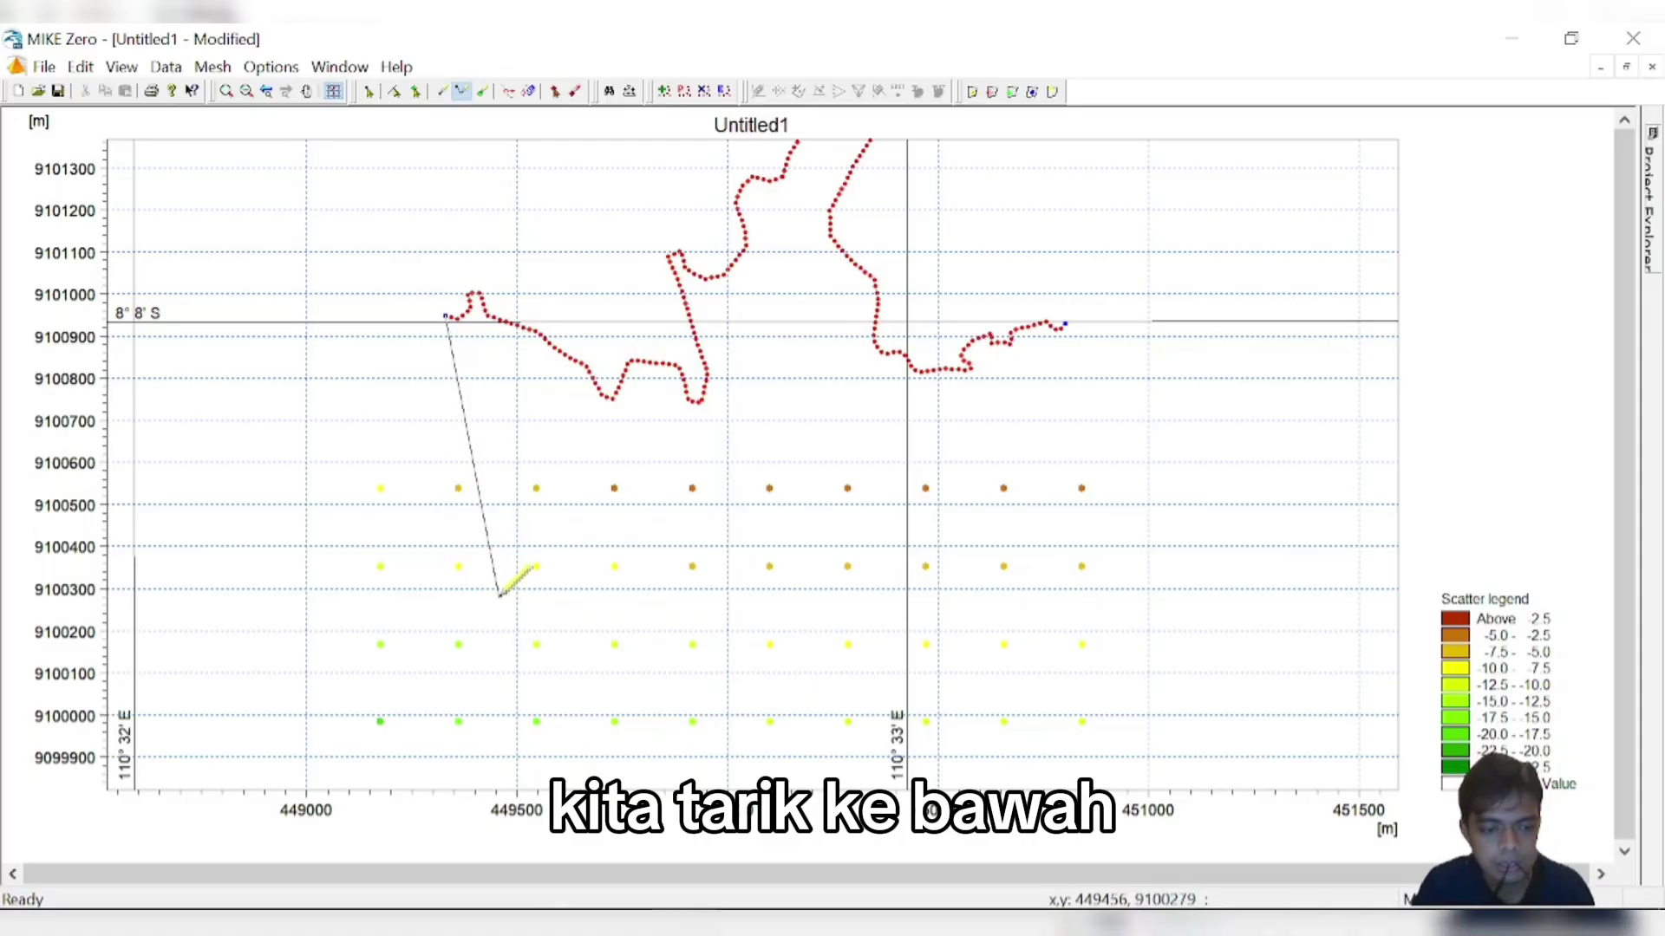
scroll(499, 600, down, 1)
drag(507, 591, 492, 403)
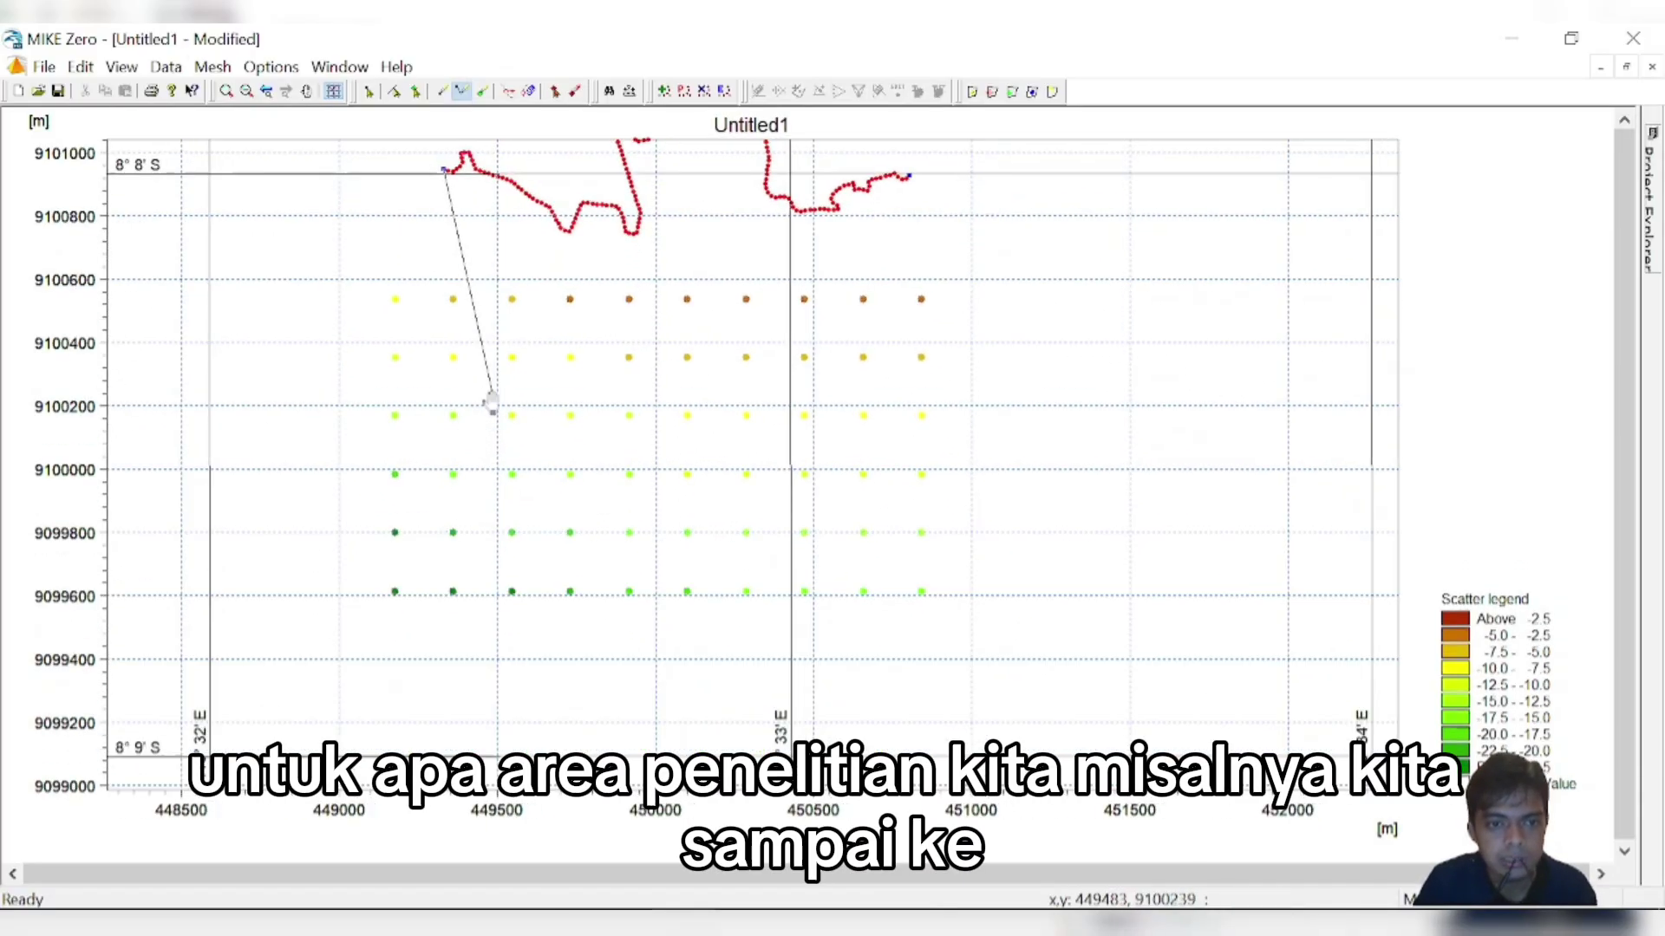
click(443, 582)
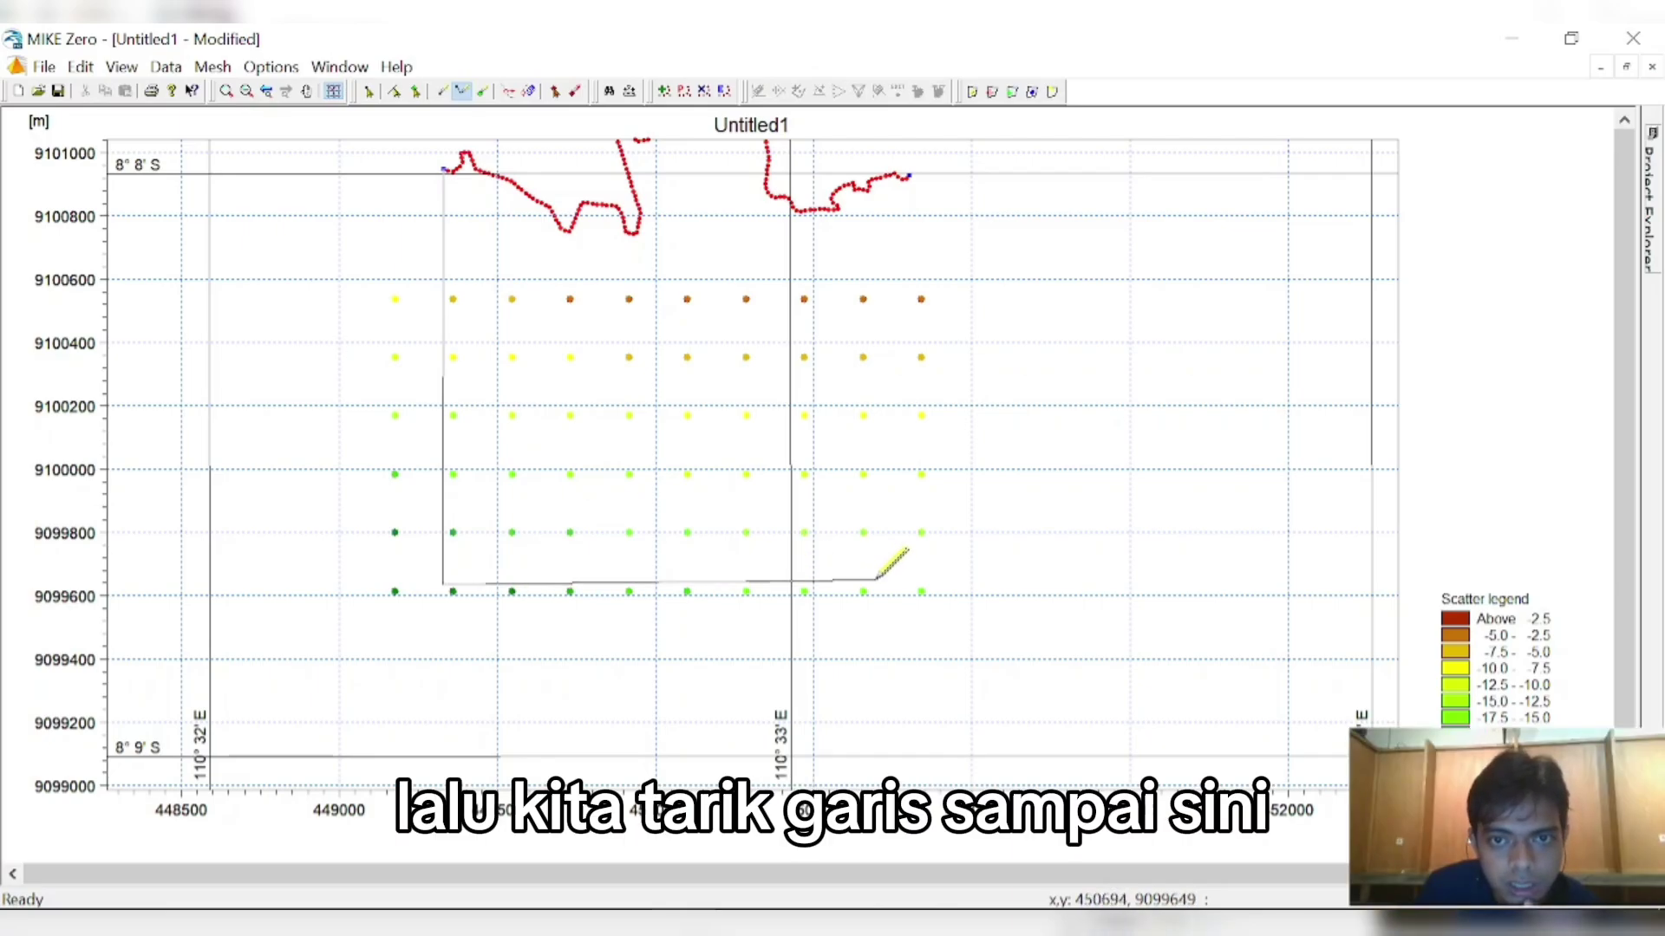
click(911, 582)
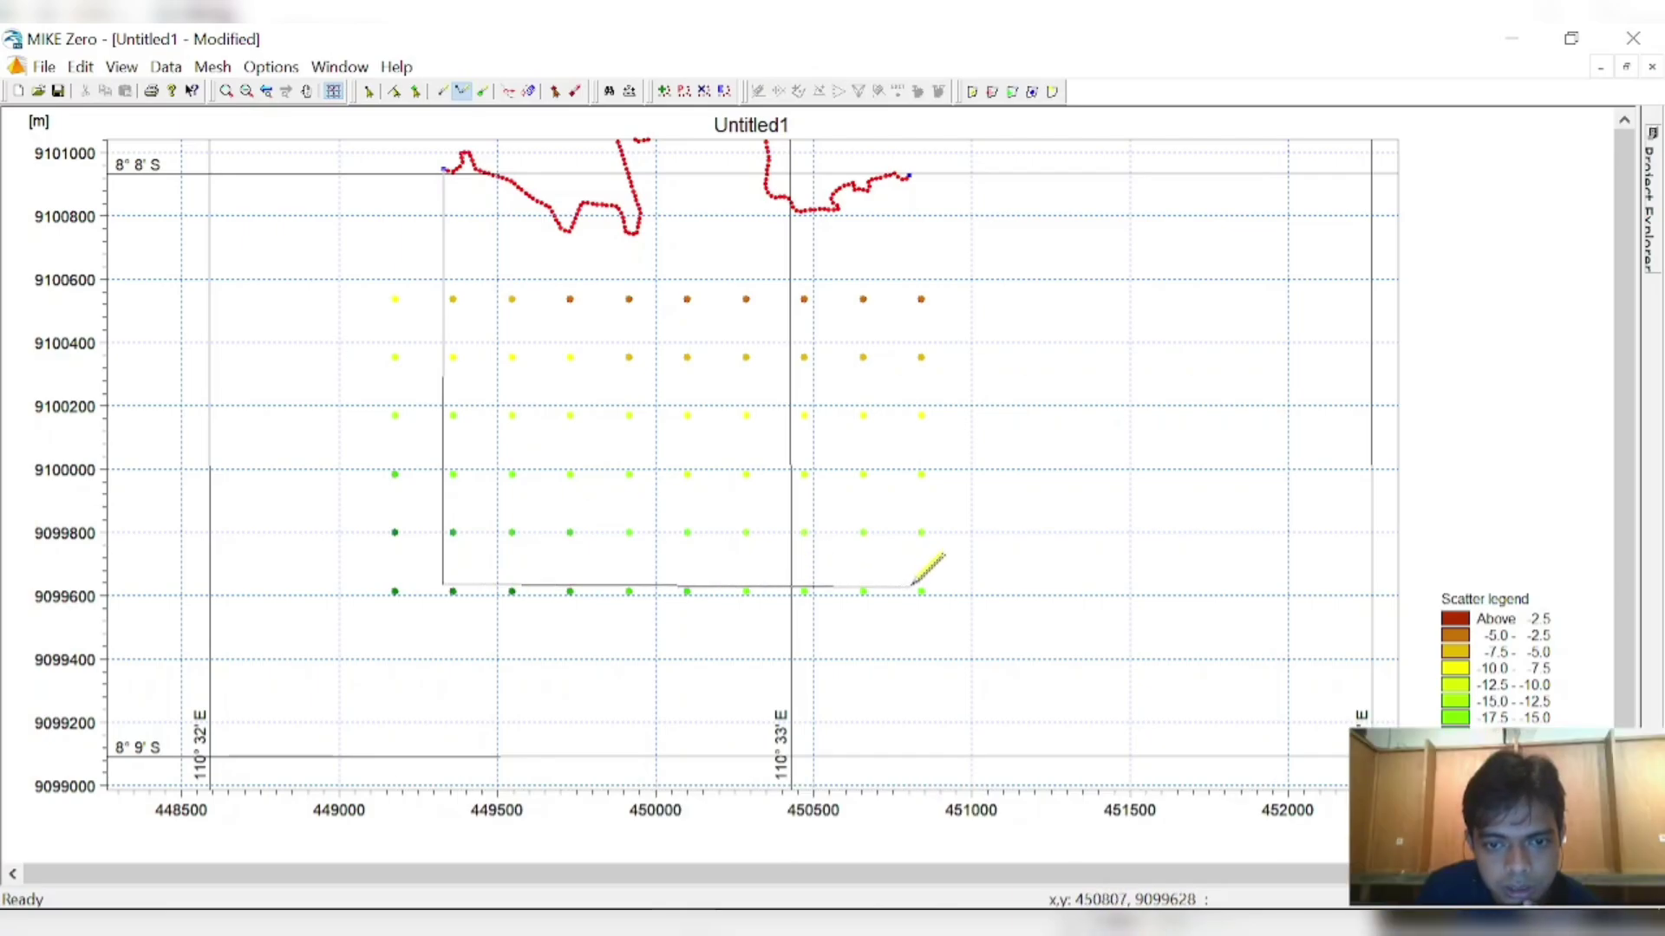
click(909, 178)
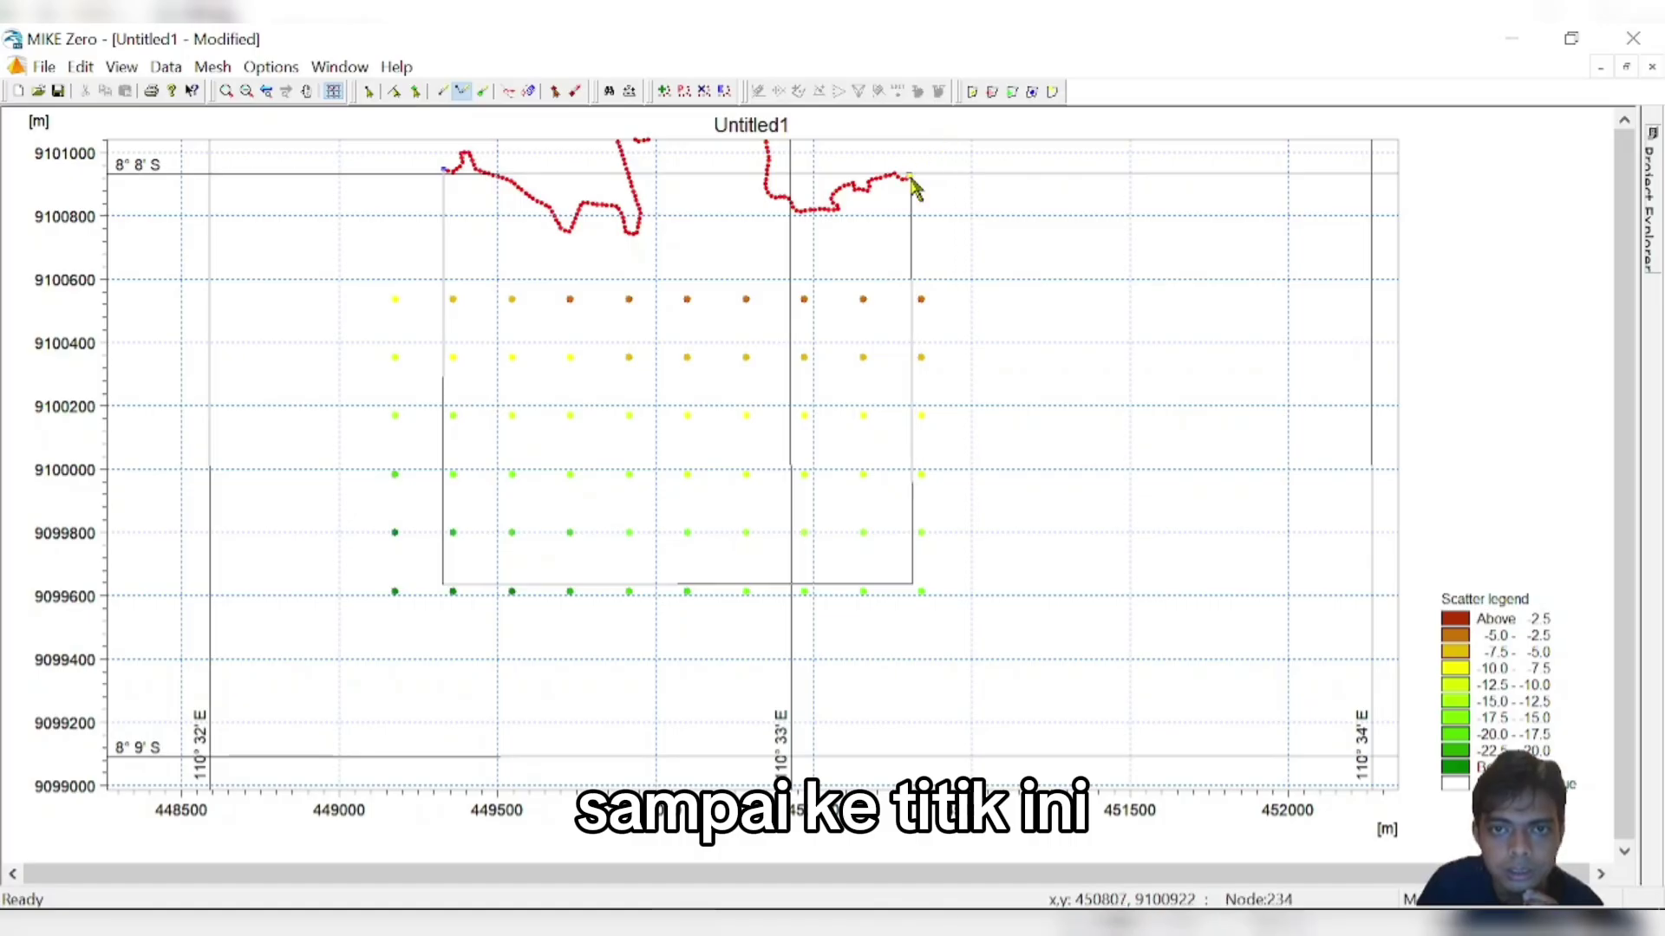
- Convert the southwest and southeast corner points of the new arc from vertices to nodes
click(369, 91)
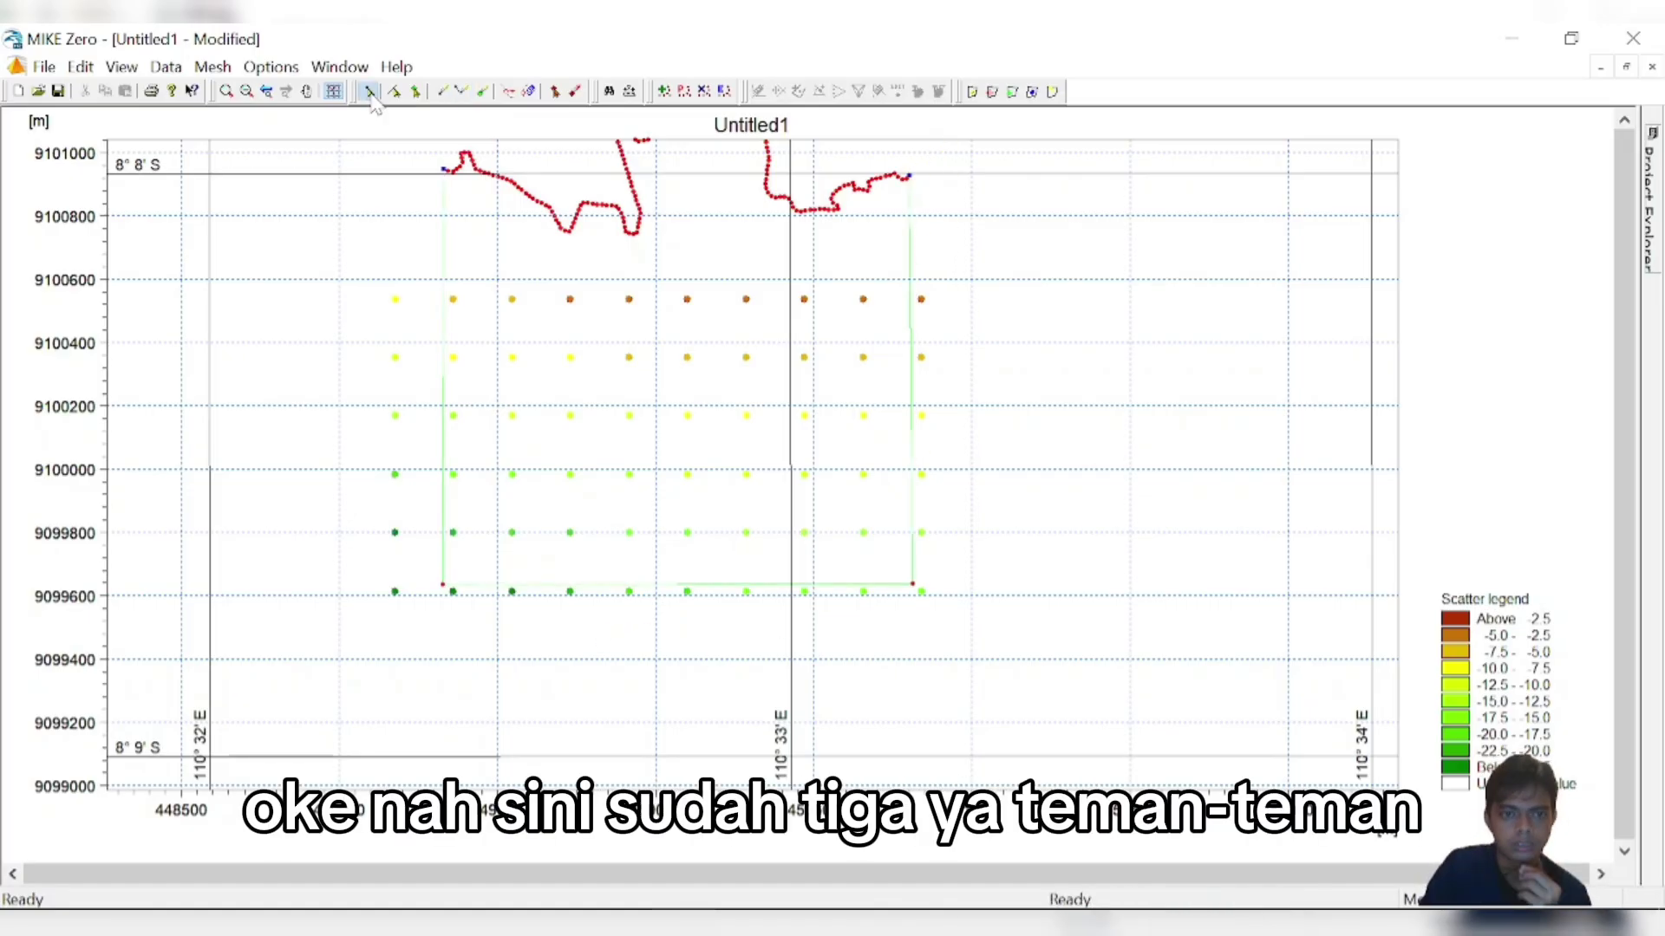
right_click(443, 589)
click(512, 766)
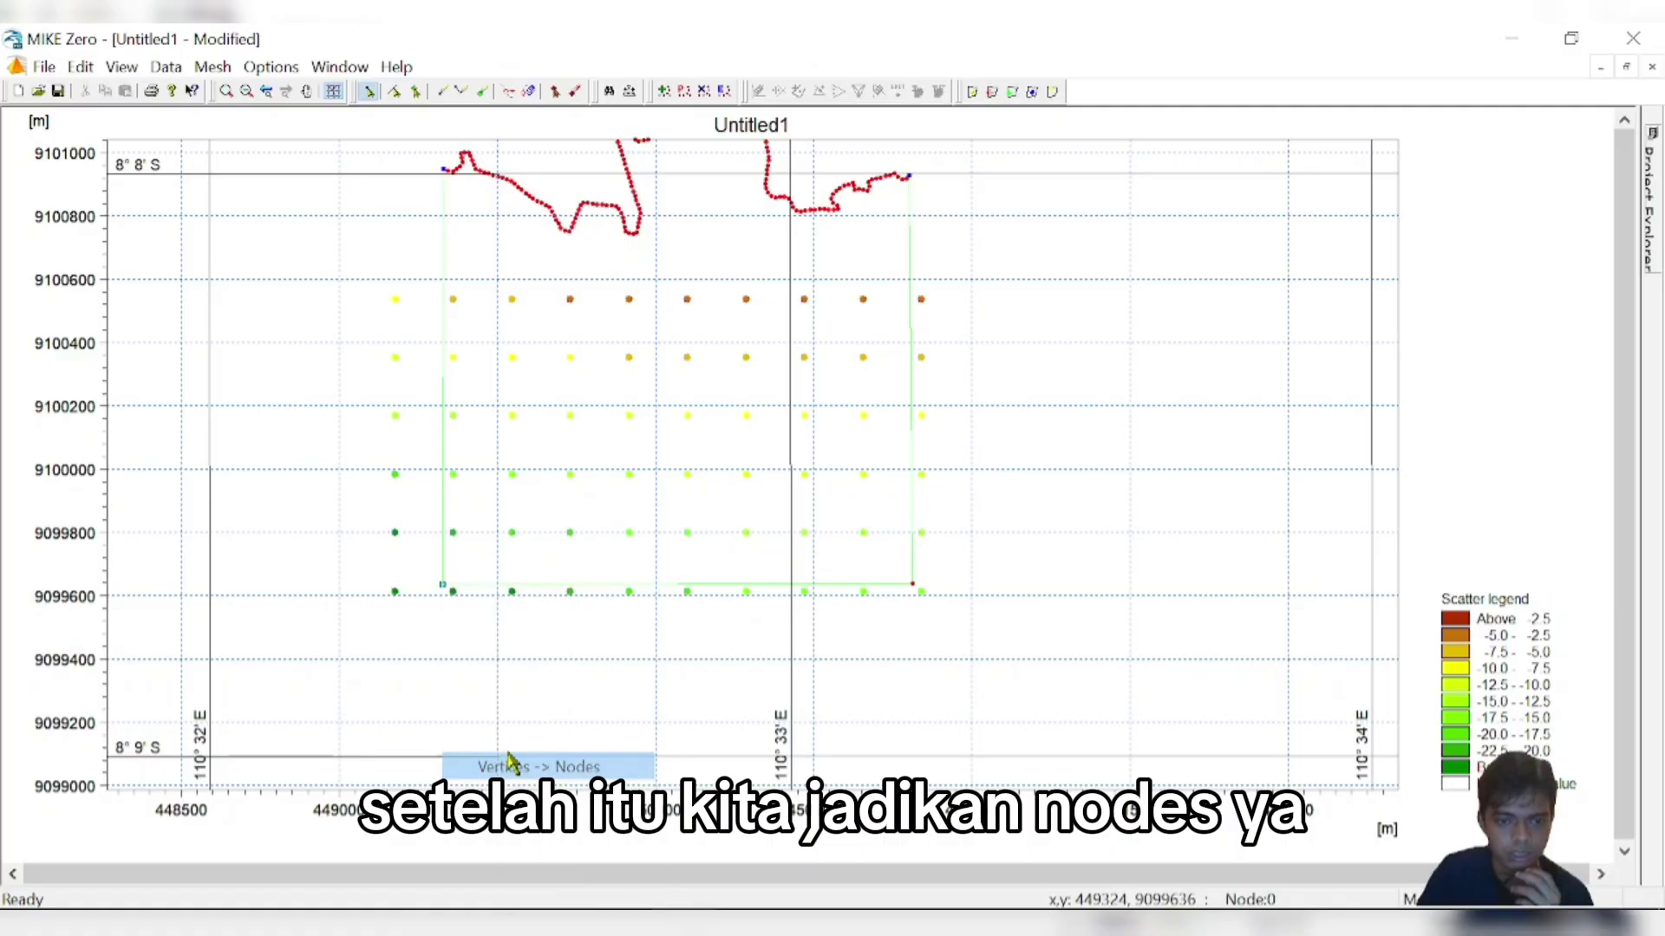
right_click(912, 586)
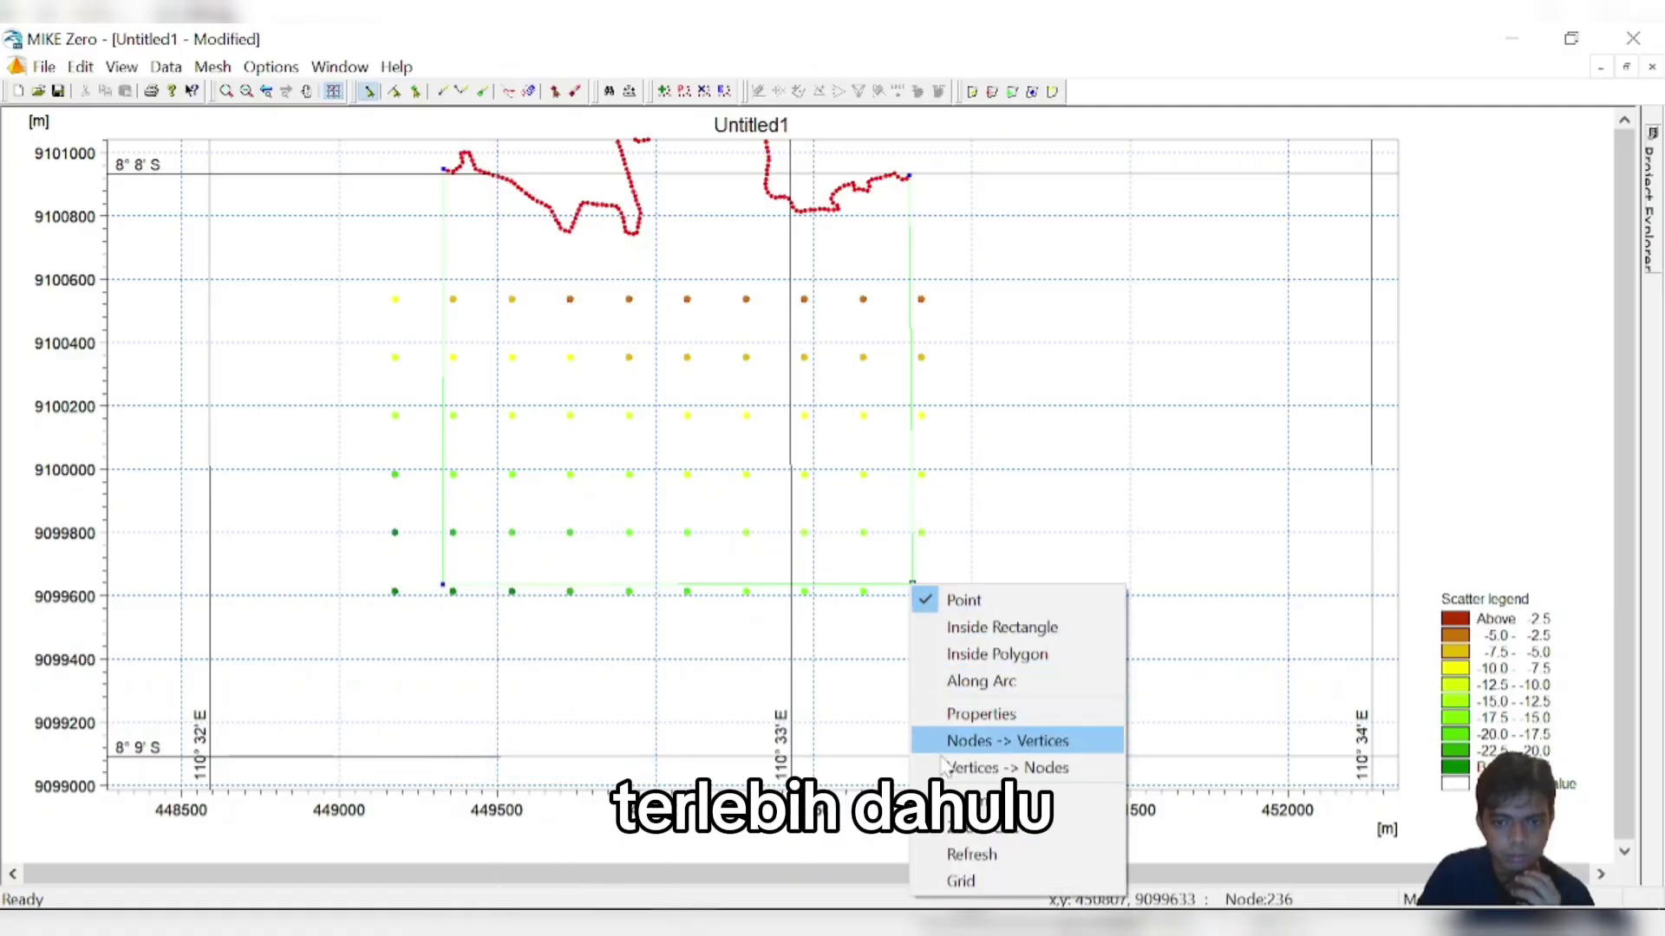
click(963, 740)
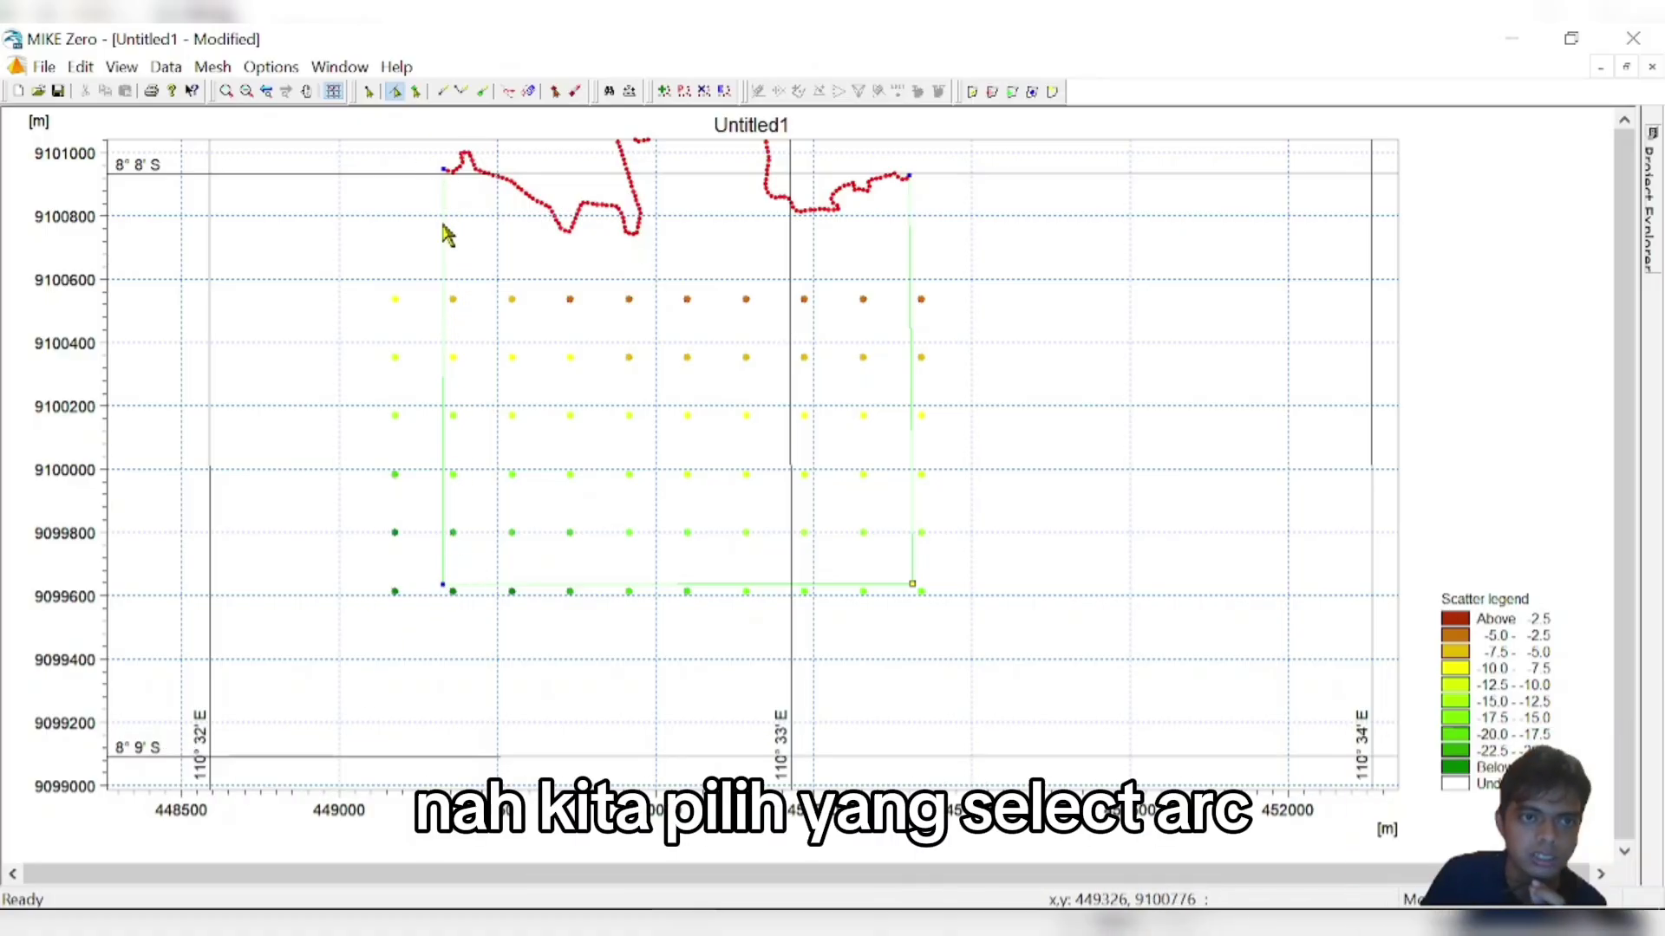
- Set the western boundary arc's properties to arc attribute 1 and end node attribute 1
click(398, 94)
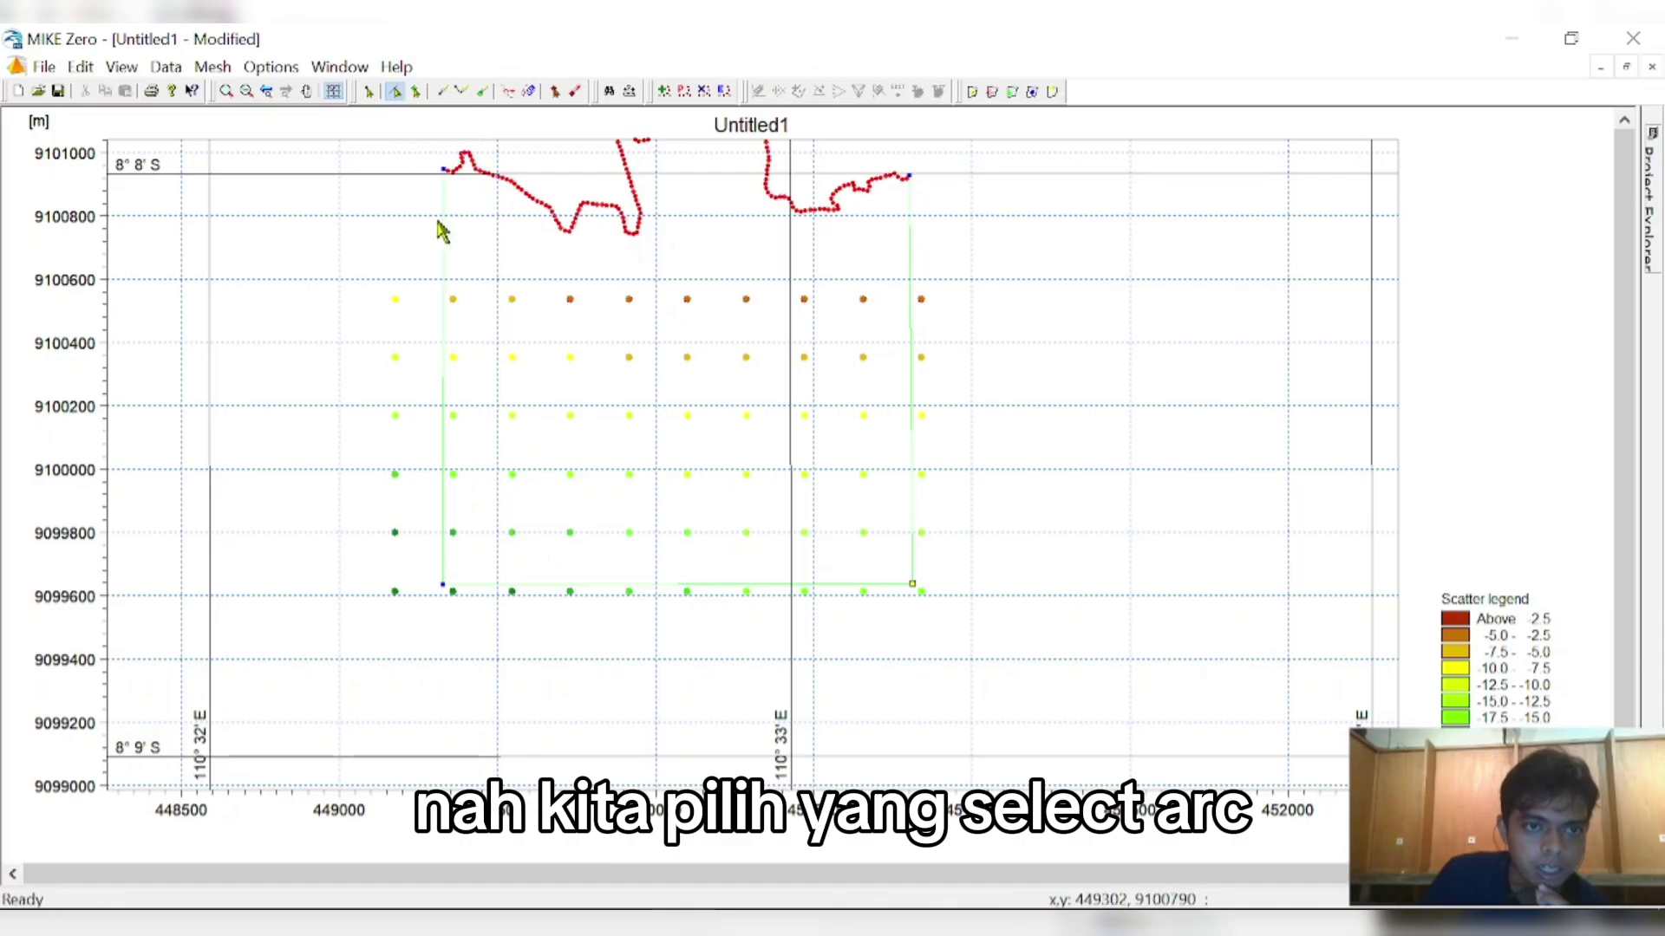
click(443, 233)
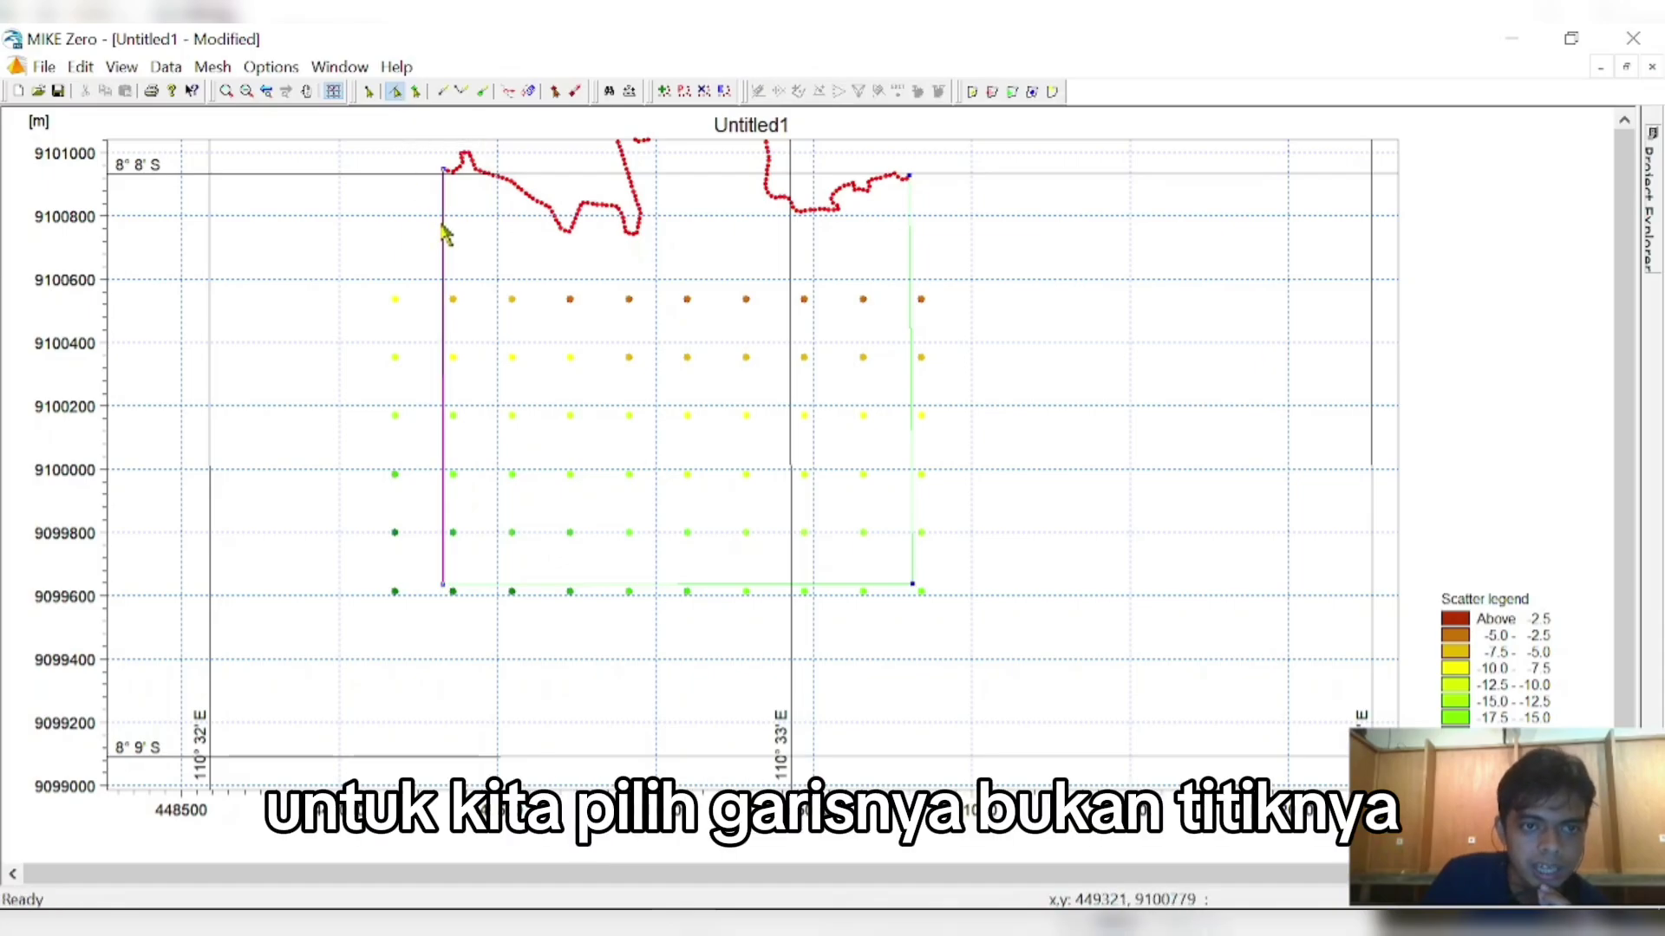
click(459, 167)
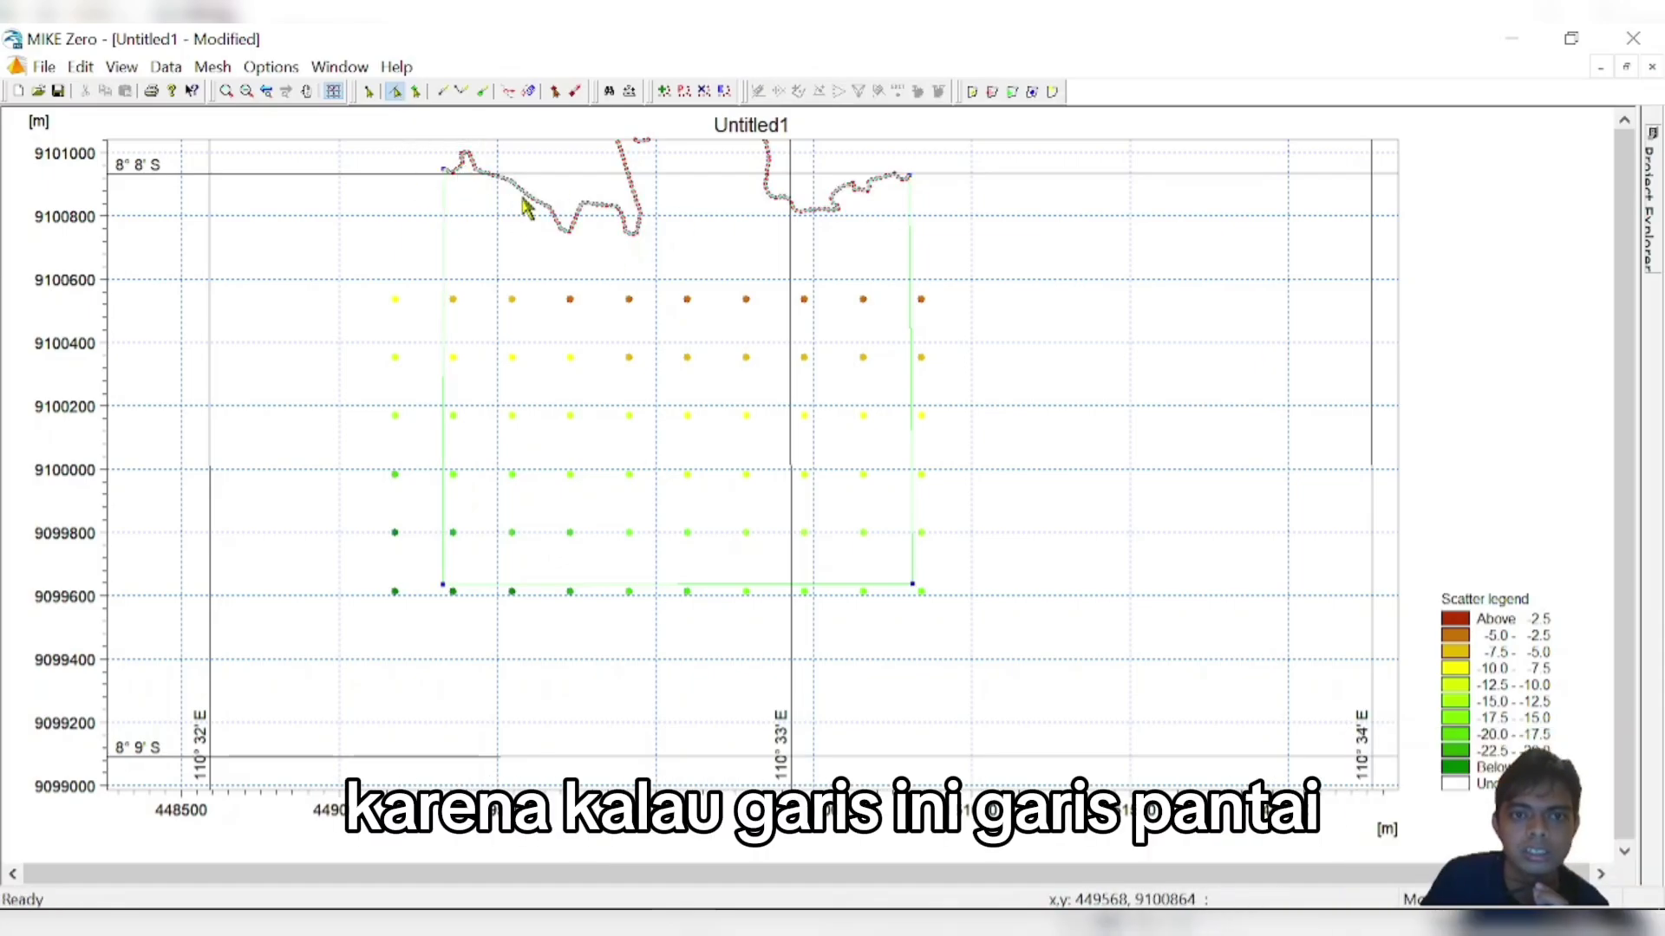
scroll(721, 476, down, 1)
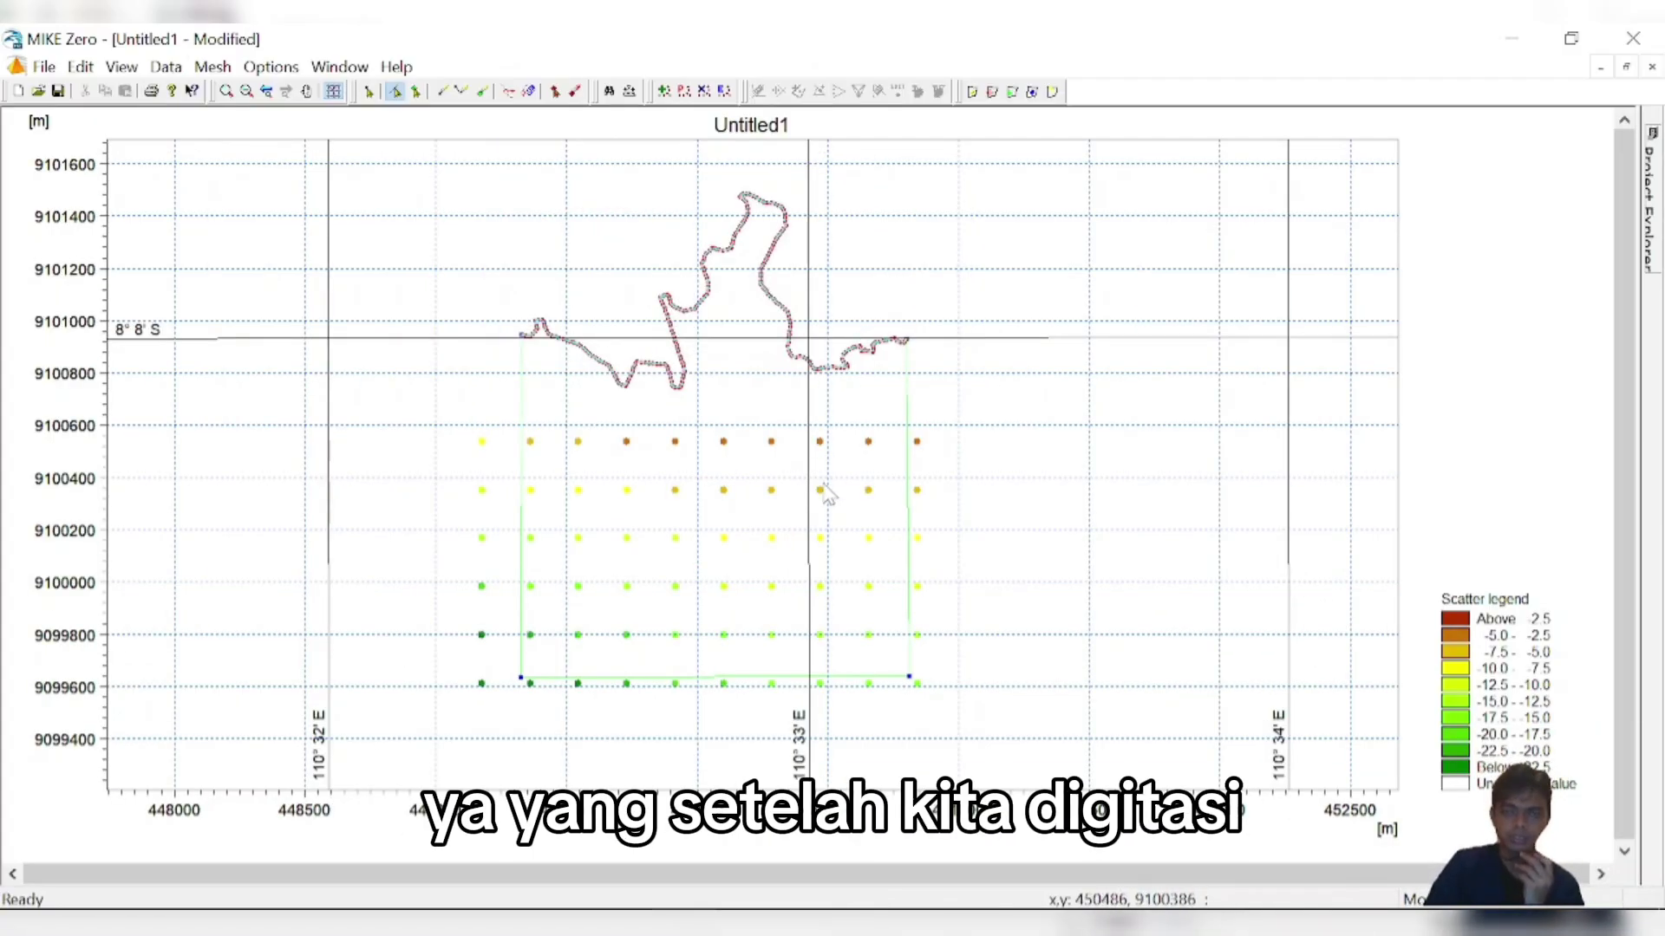
click(520, 412)
right_click(521, 395)
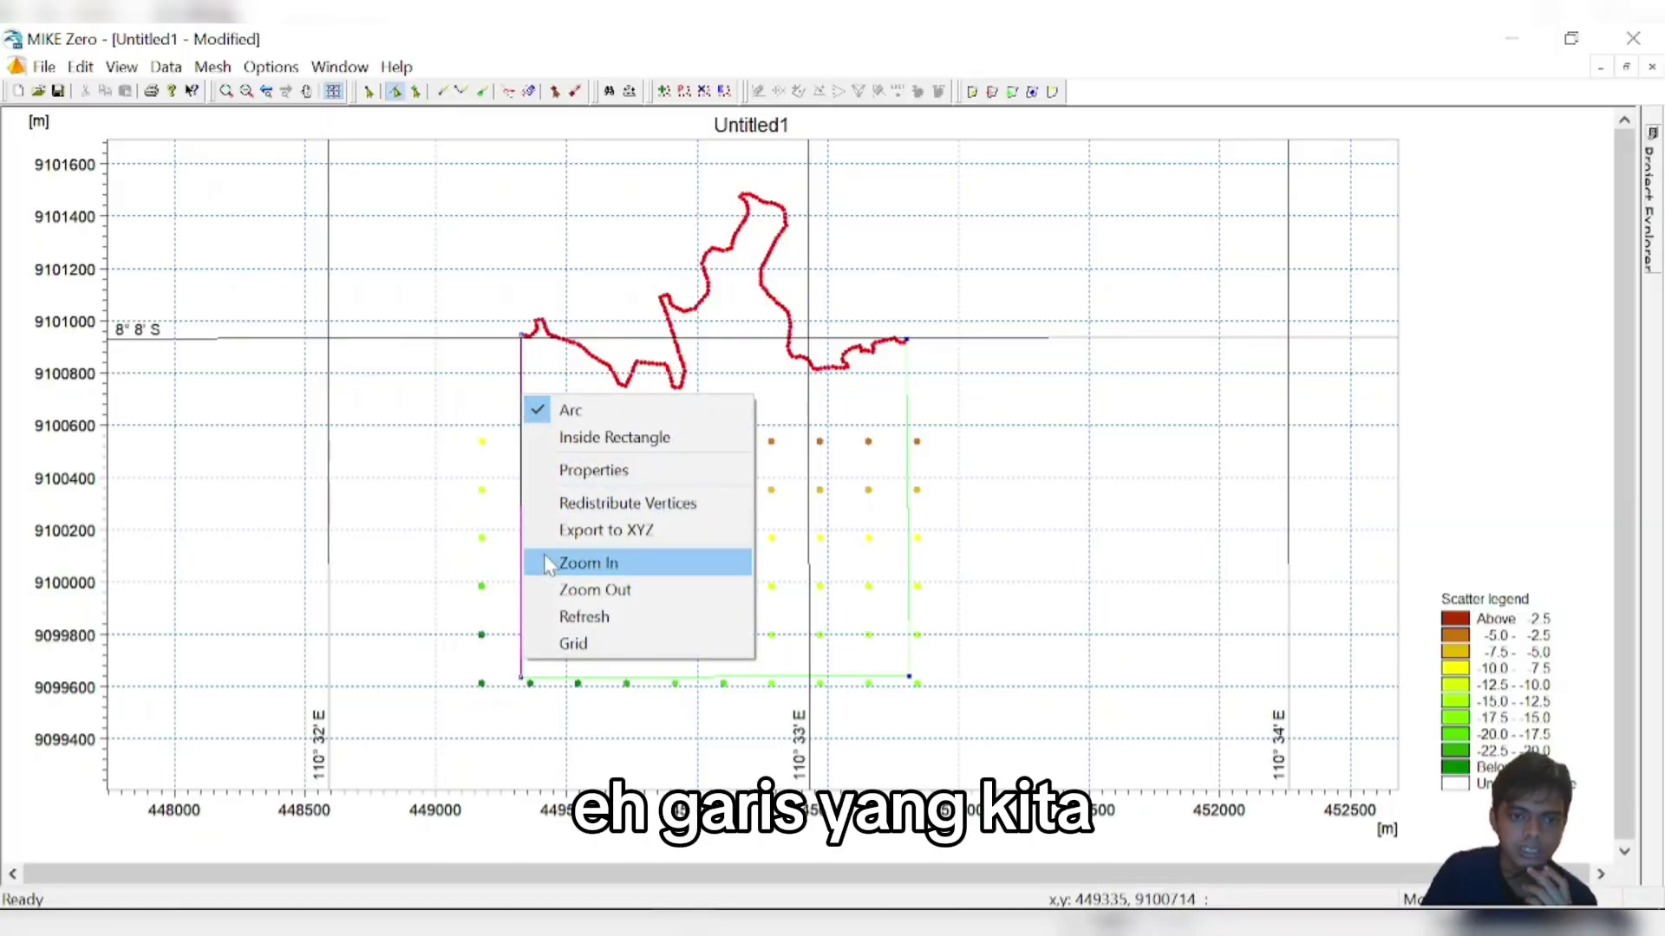
click(593, 470)
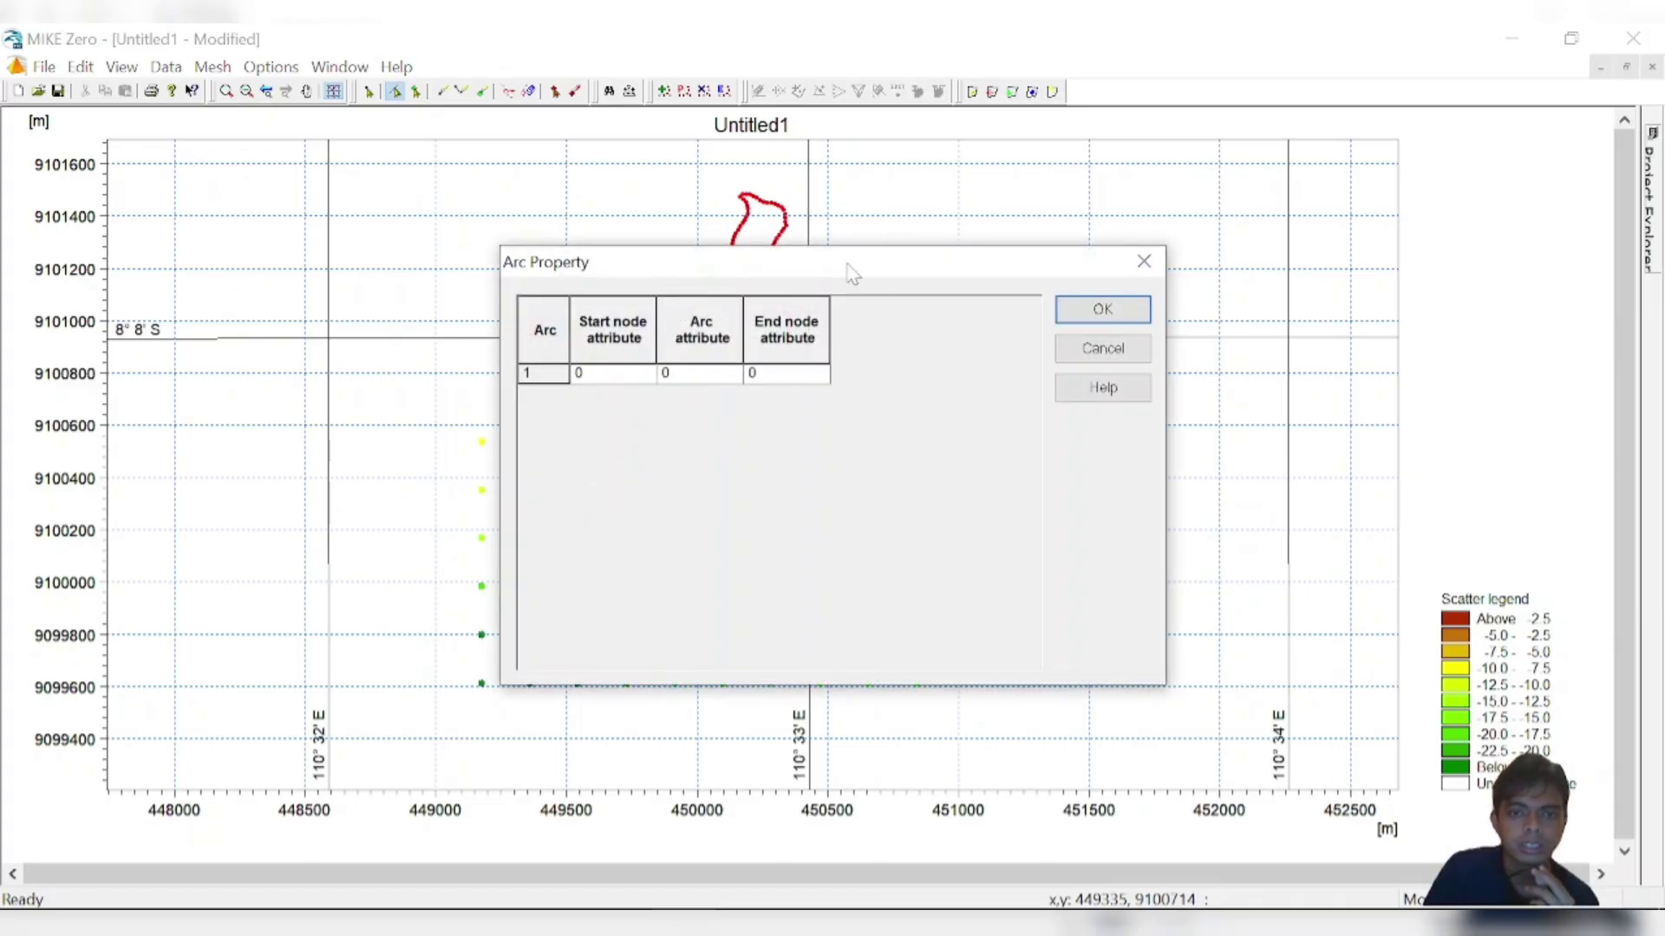
drag(853, 274, 1226, 299)
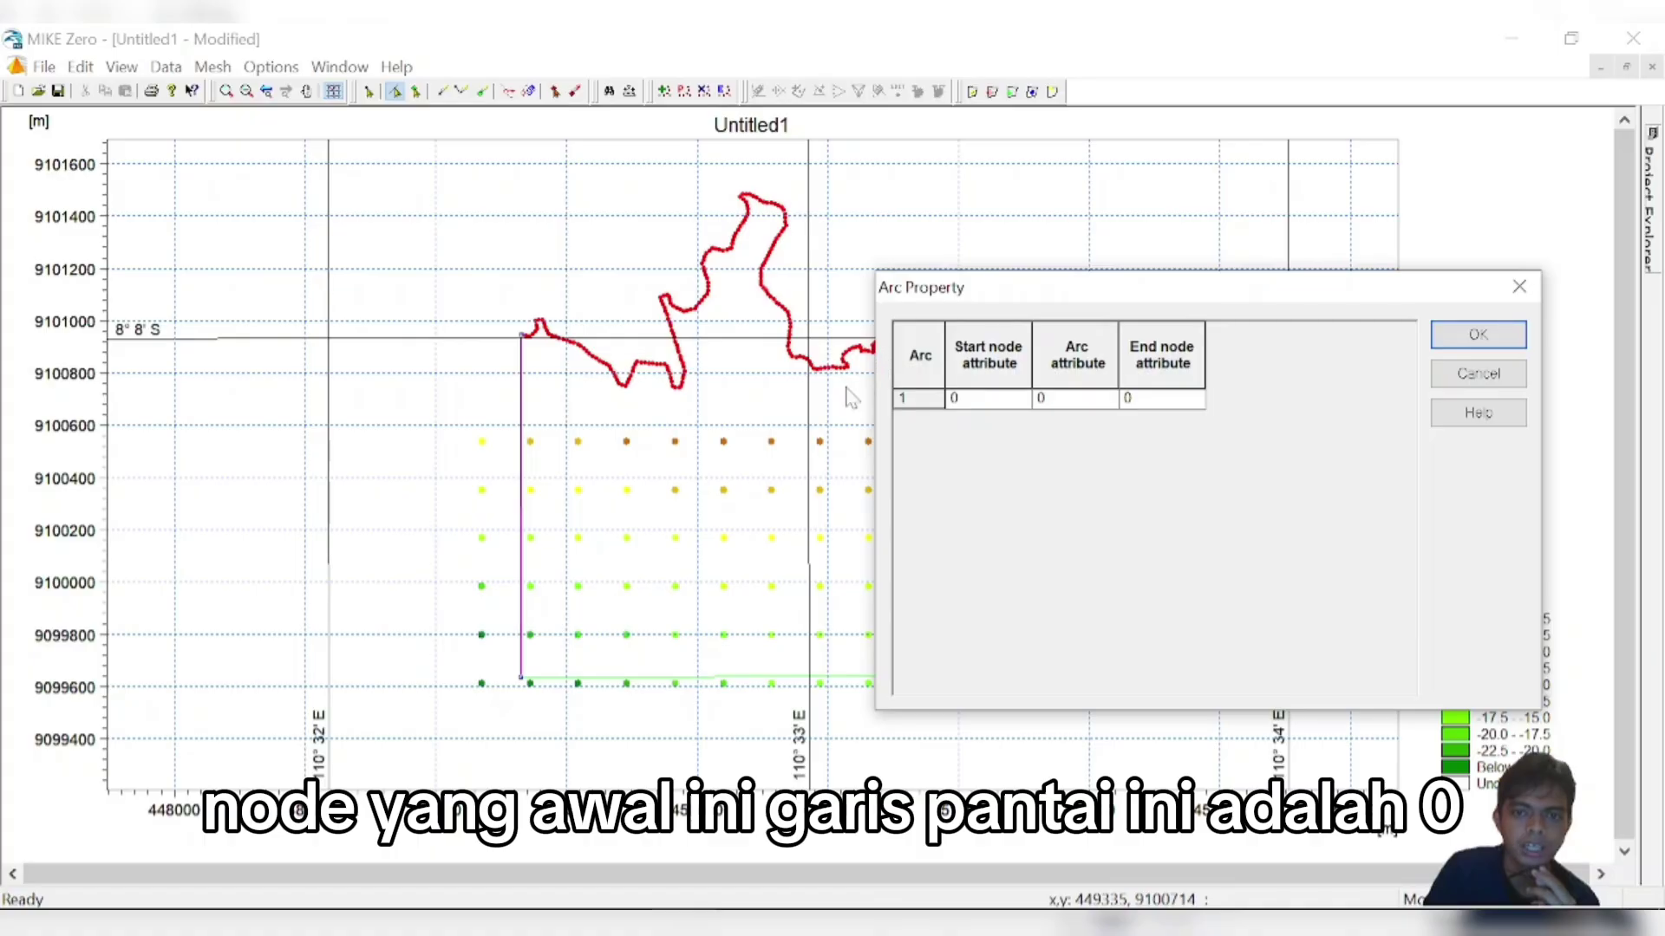
click(1071, 399)
text(1)
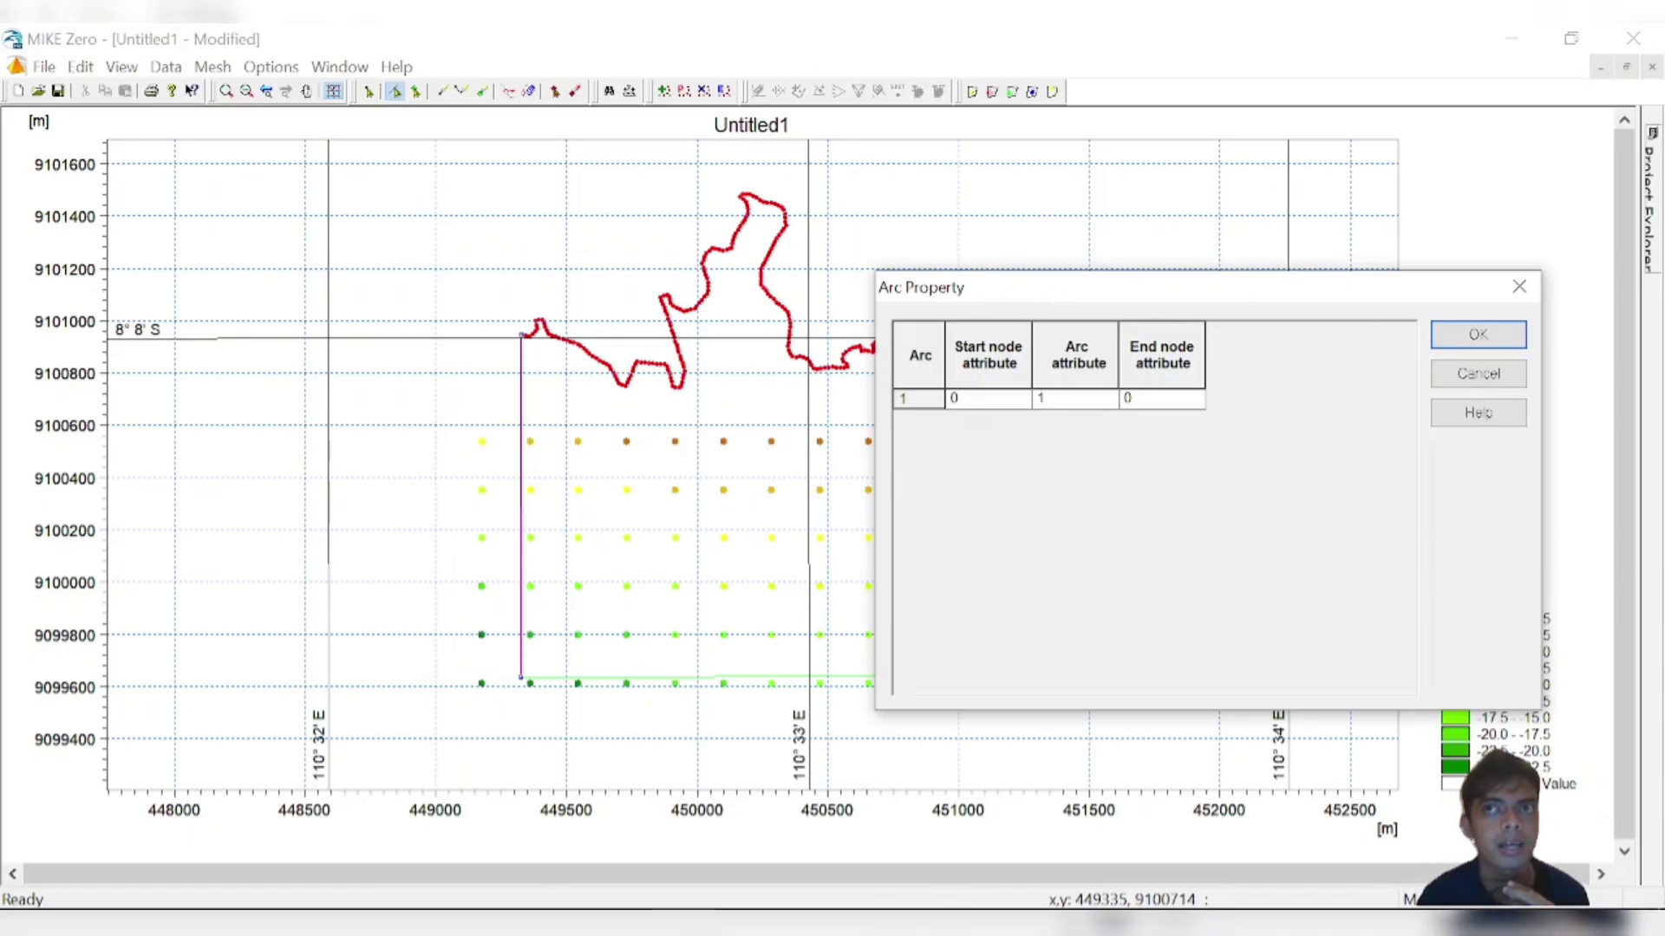
click(1136, 400)
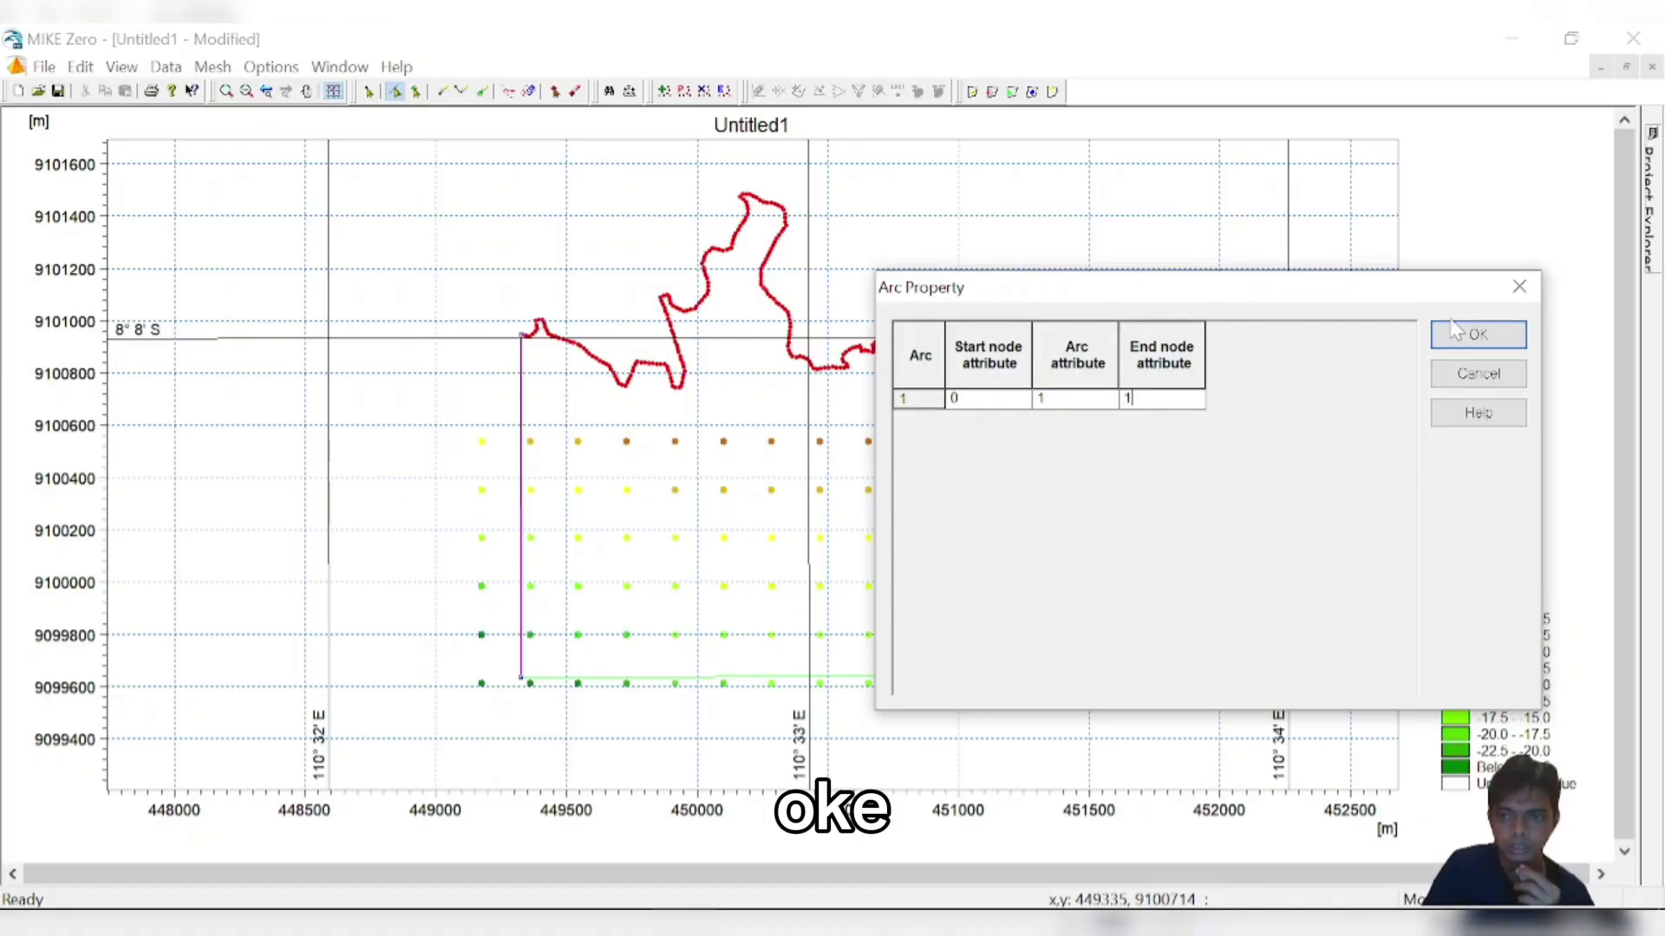
click(1474, 335)
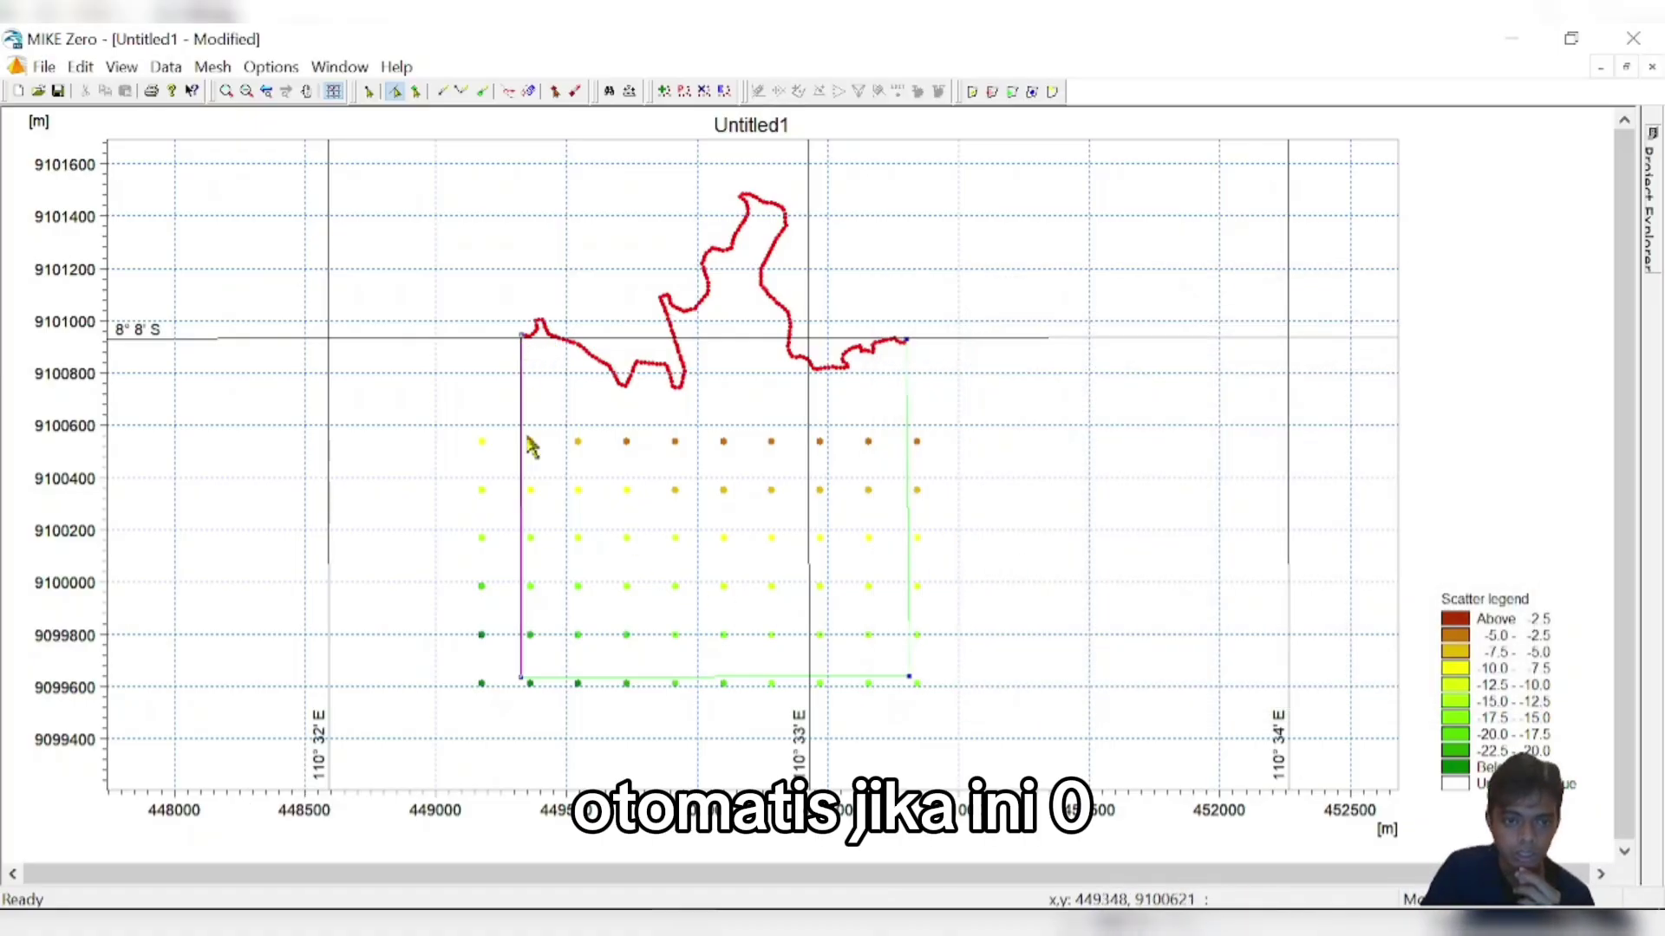
- Set the southern boundary arc's properties to arc attribute 2 and end node attribute 2
click(535, 687)
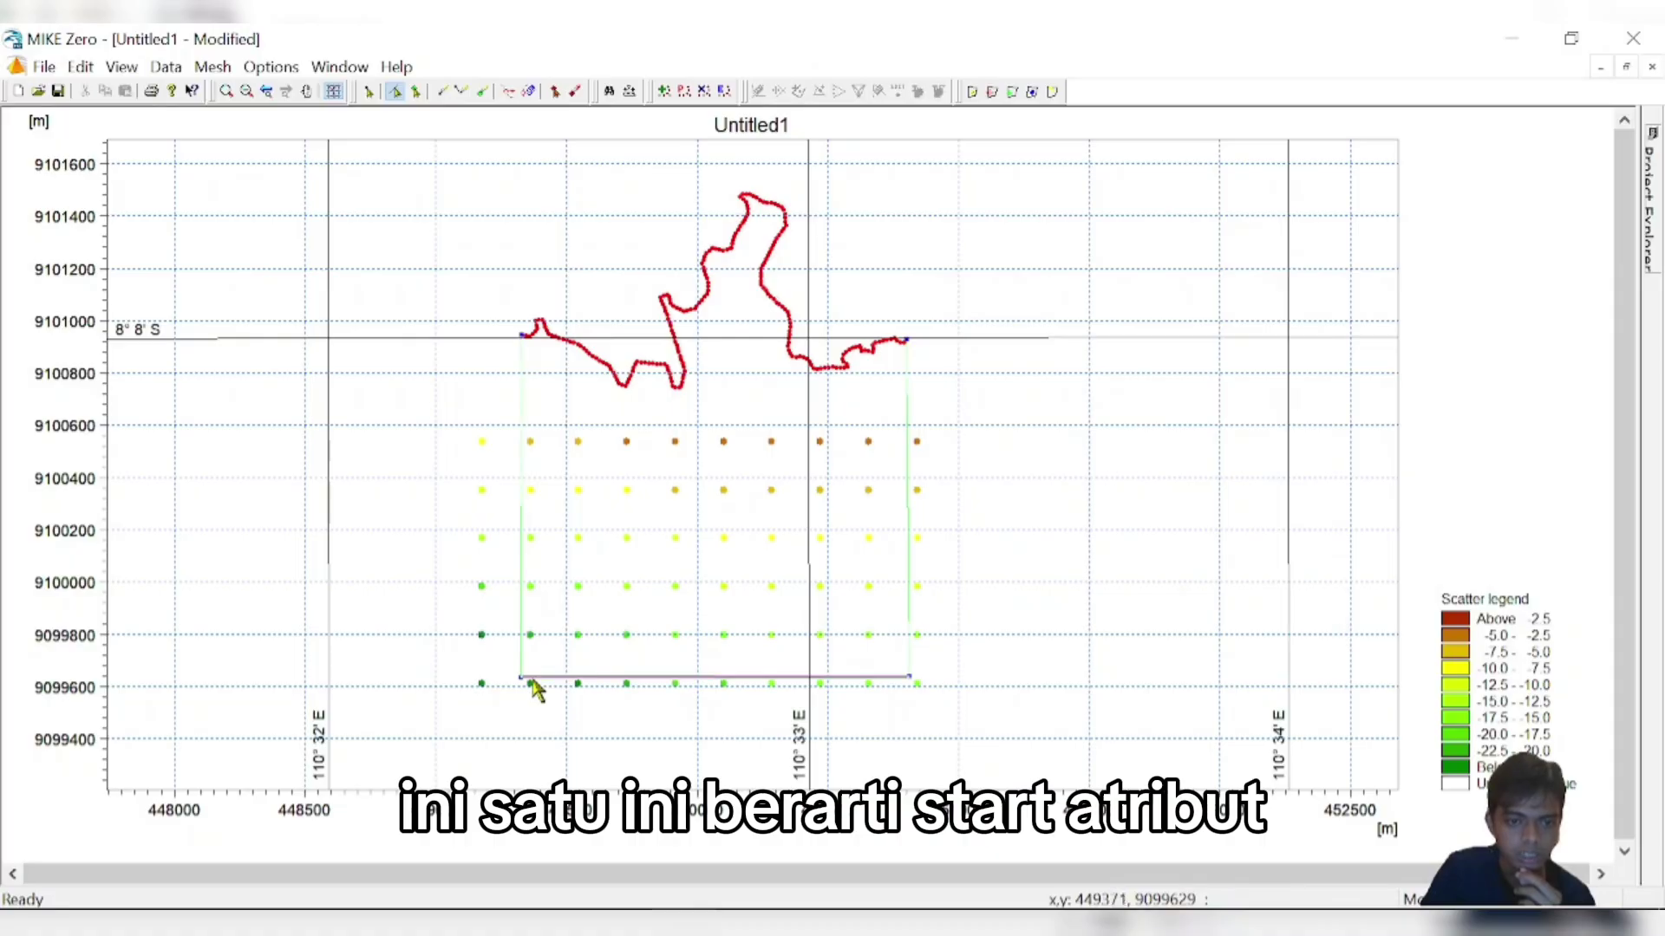
right_click(535, 688)
click(438, 551)
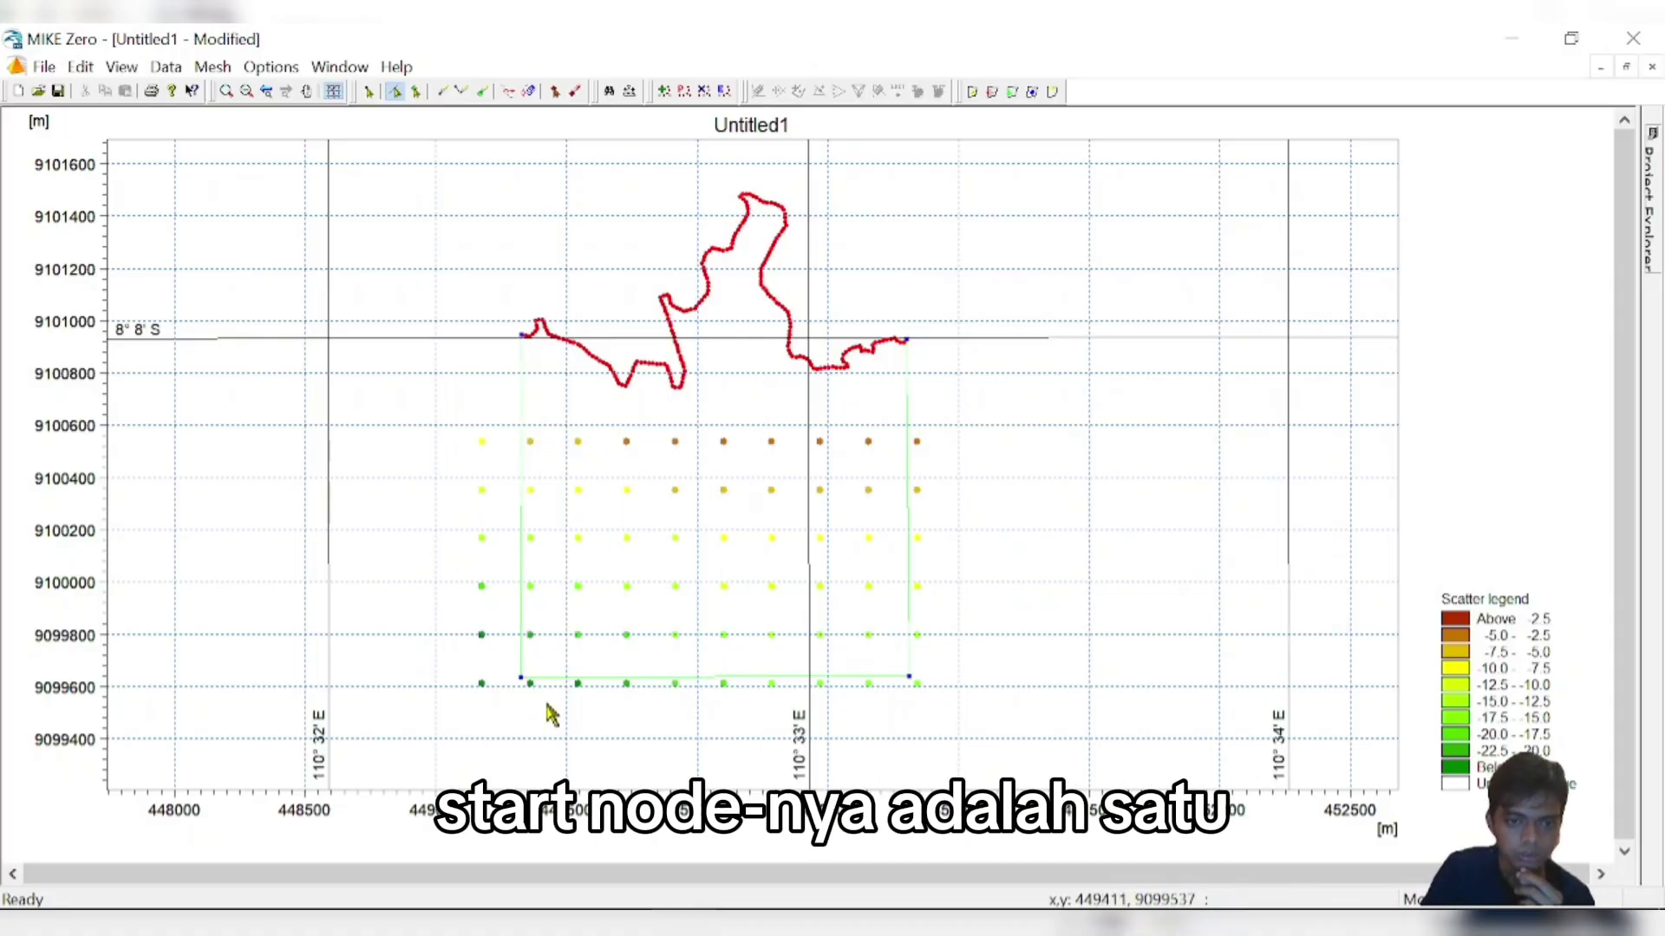
right_click(893, 688)
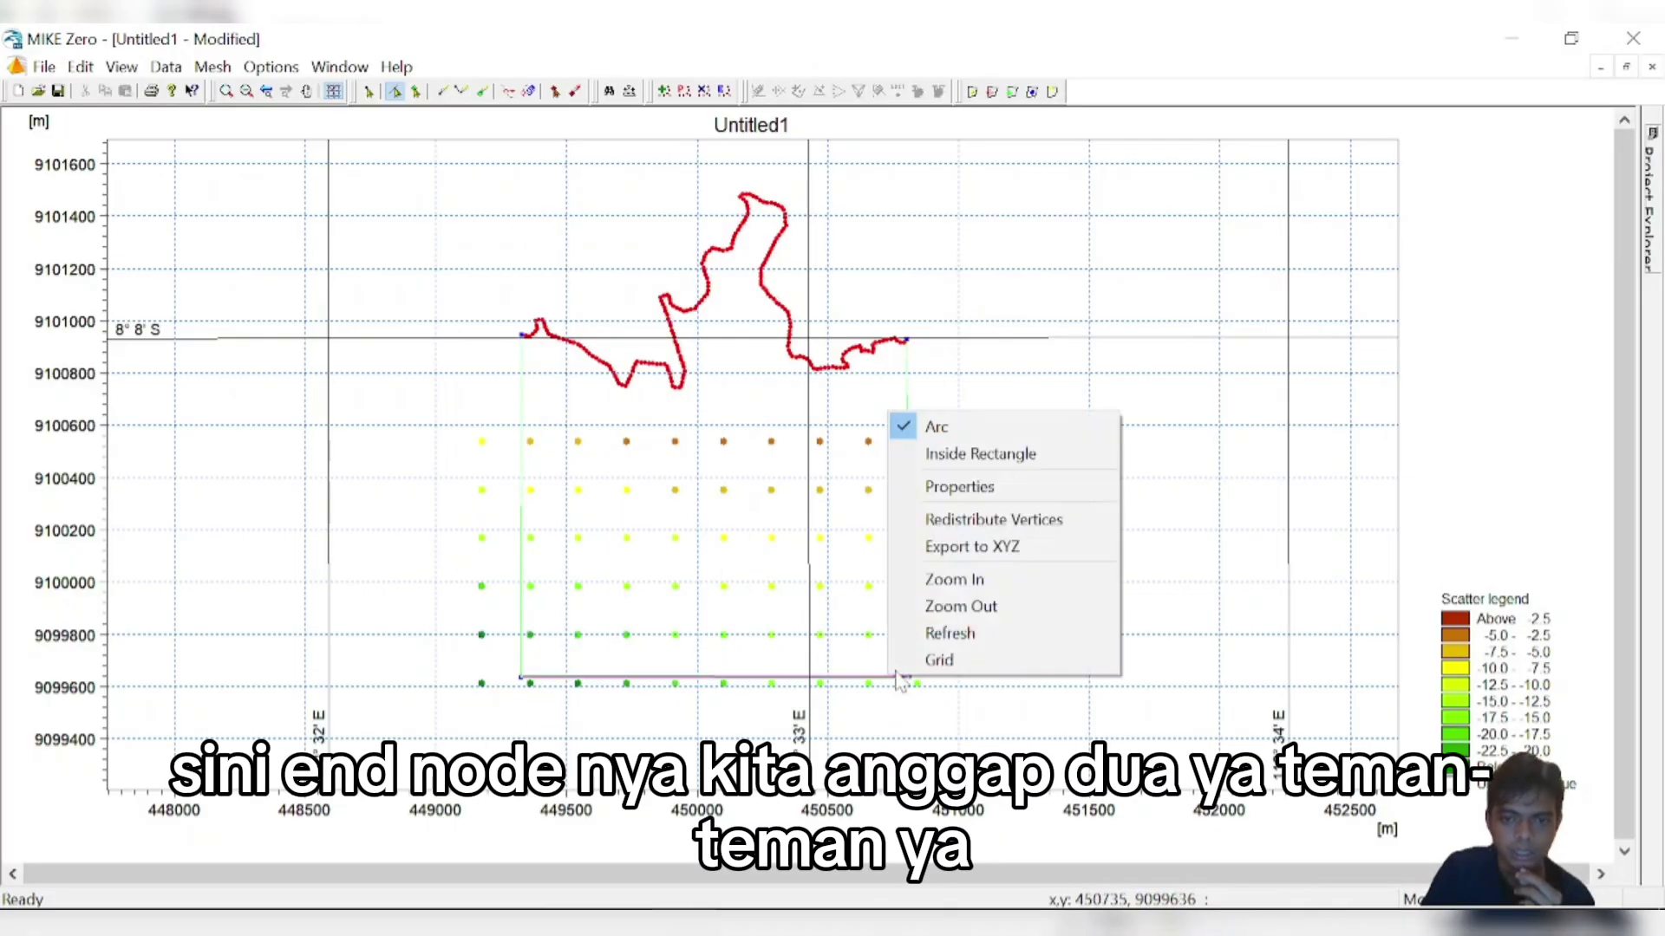
click(961, 479)
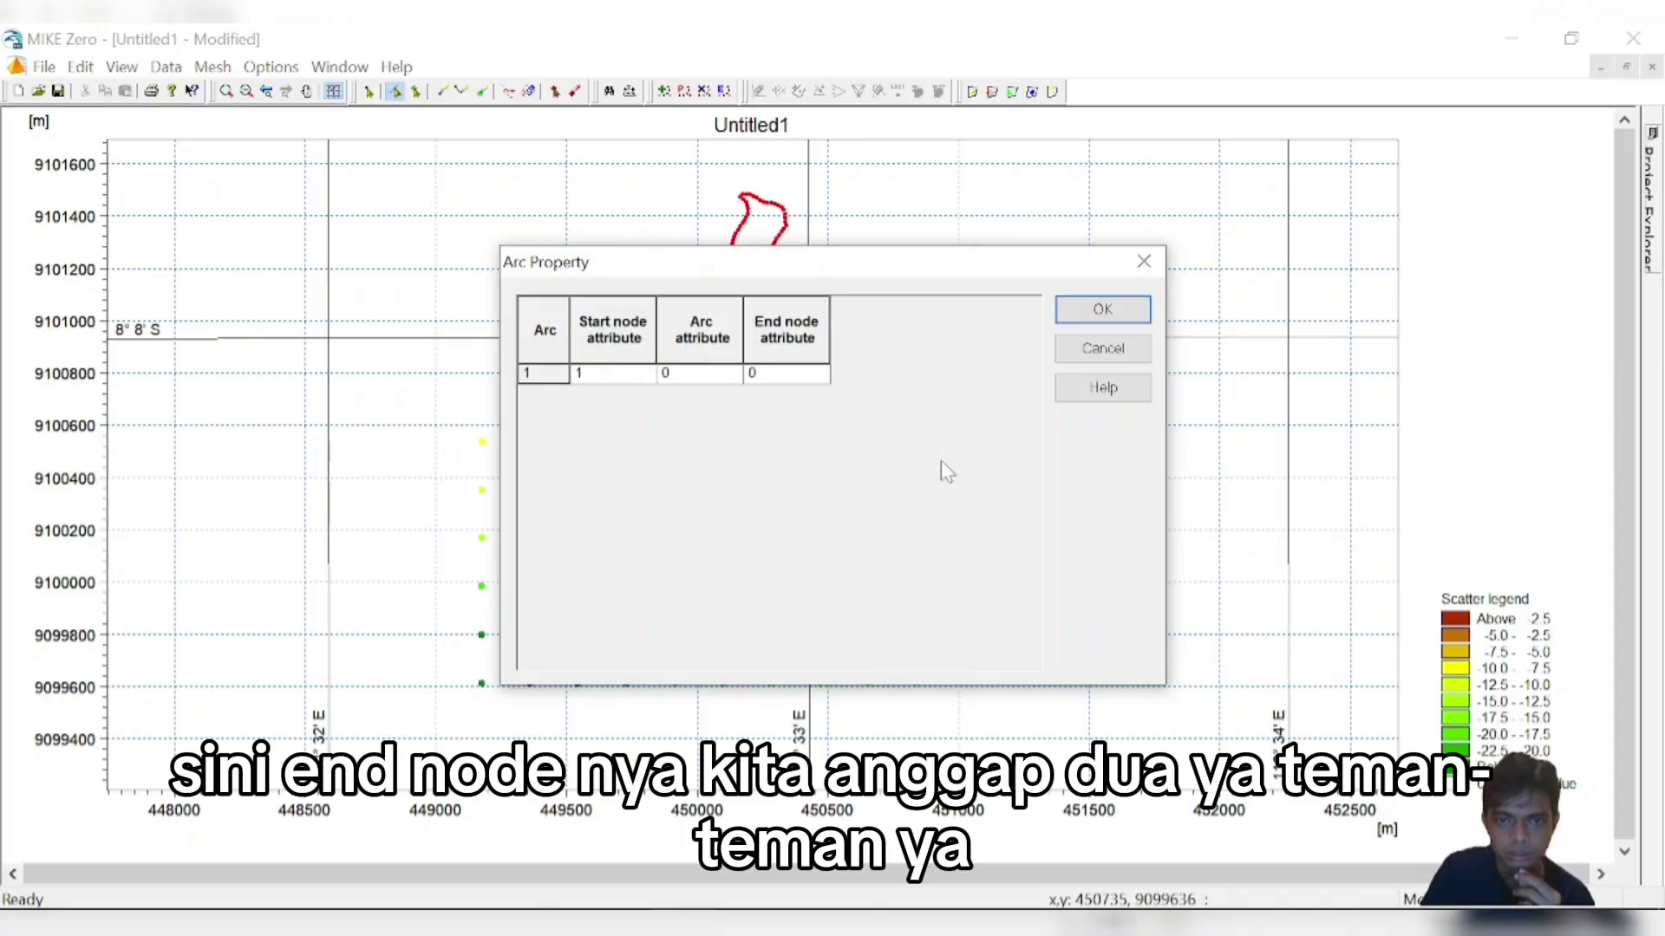
click(687, 382)
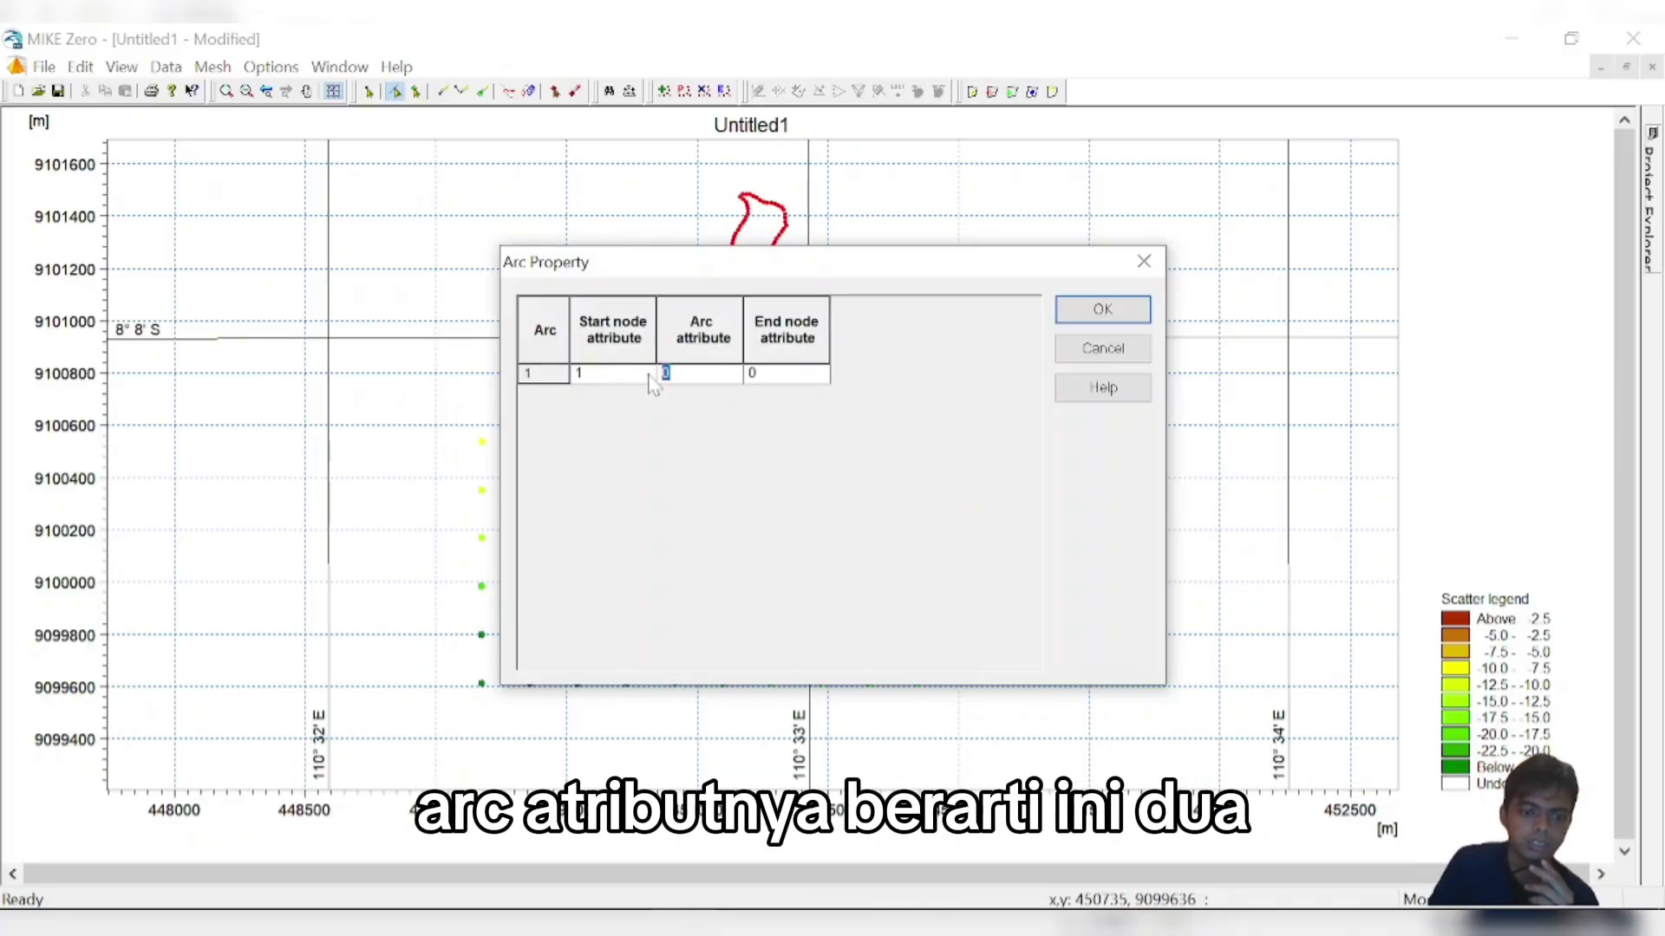
text(2)
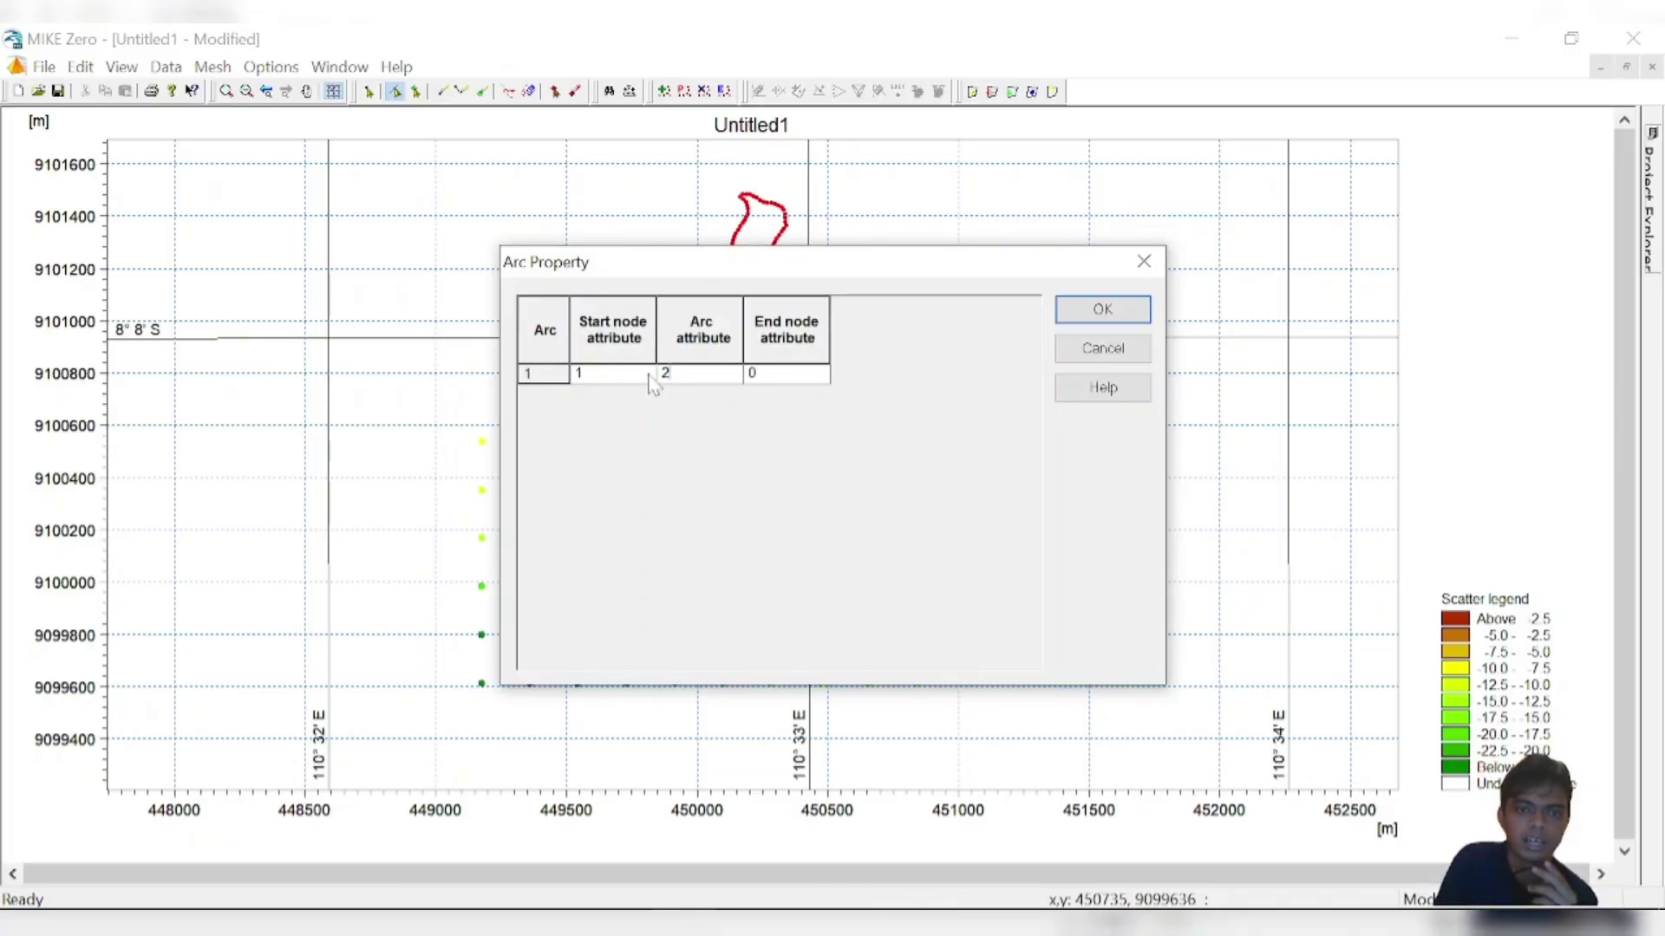
click(791, 378)
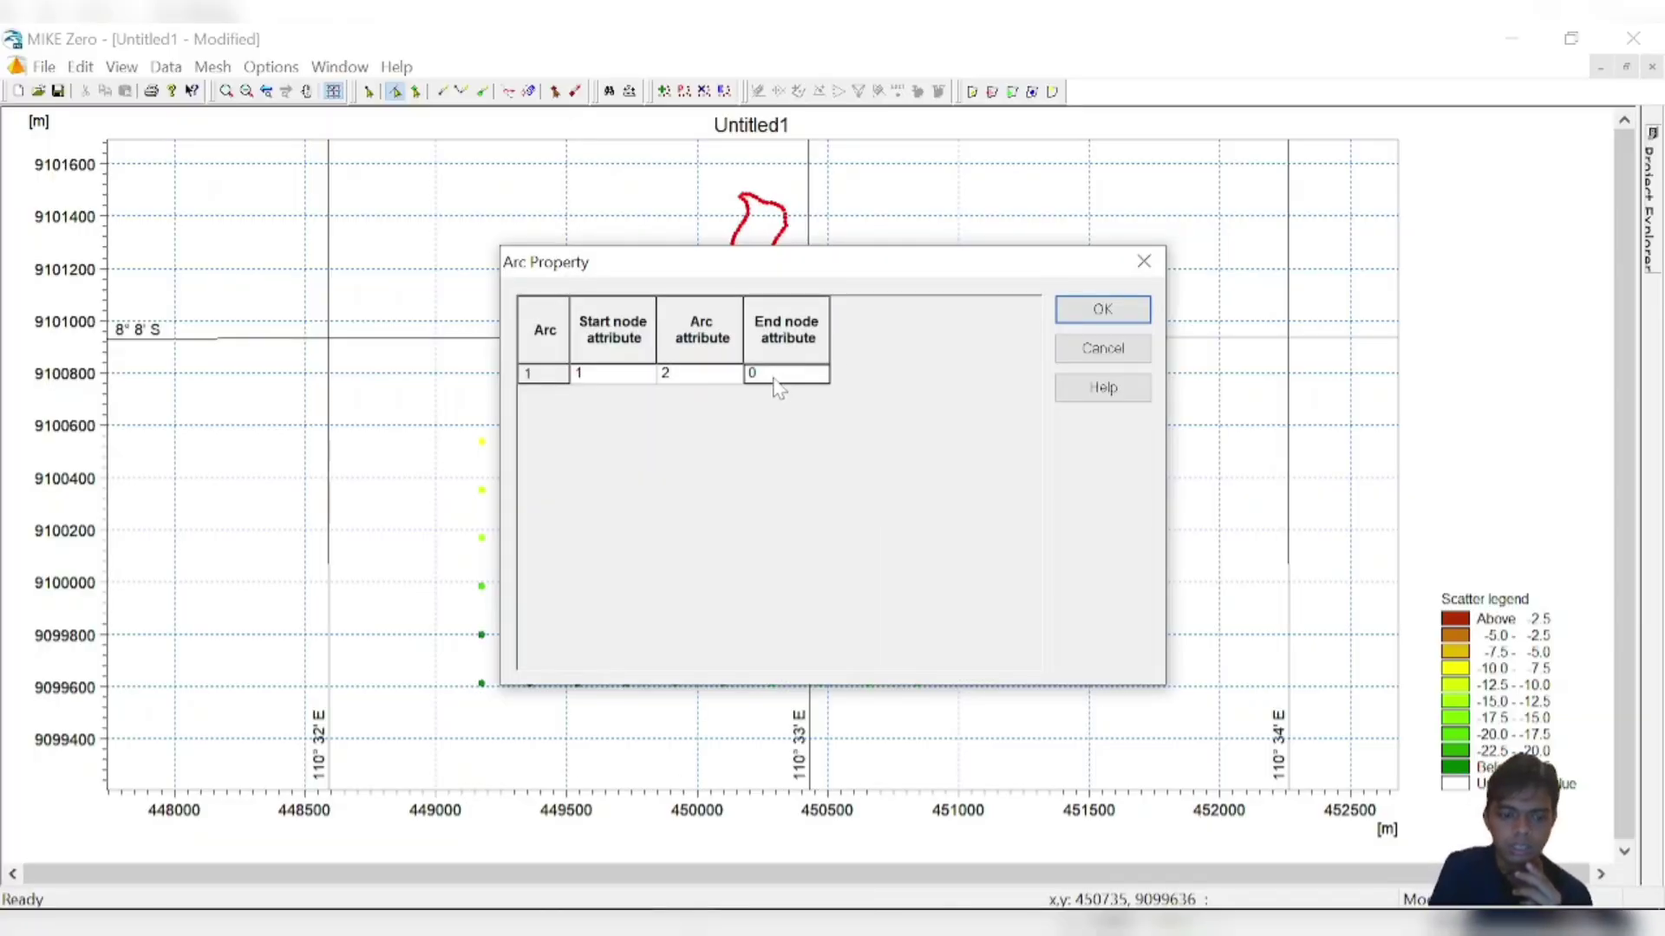
click(1102, 309)
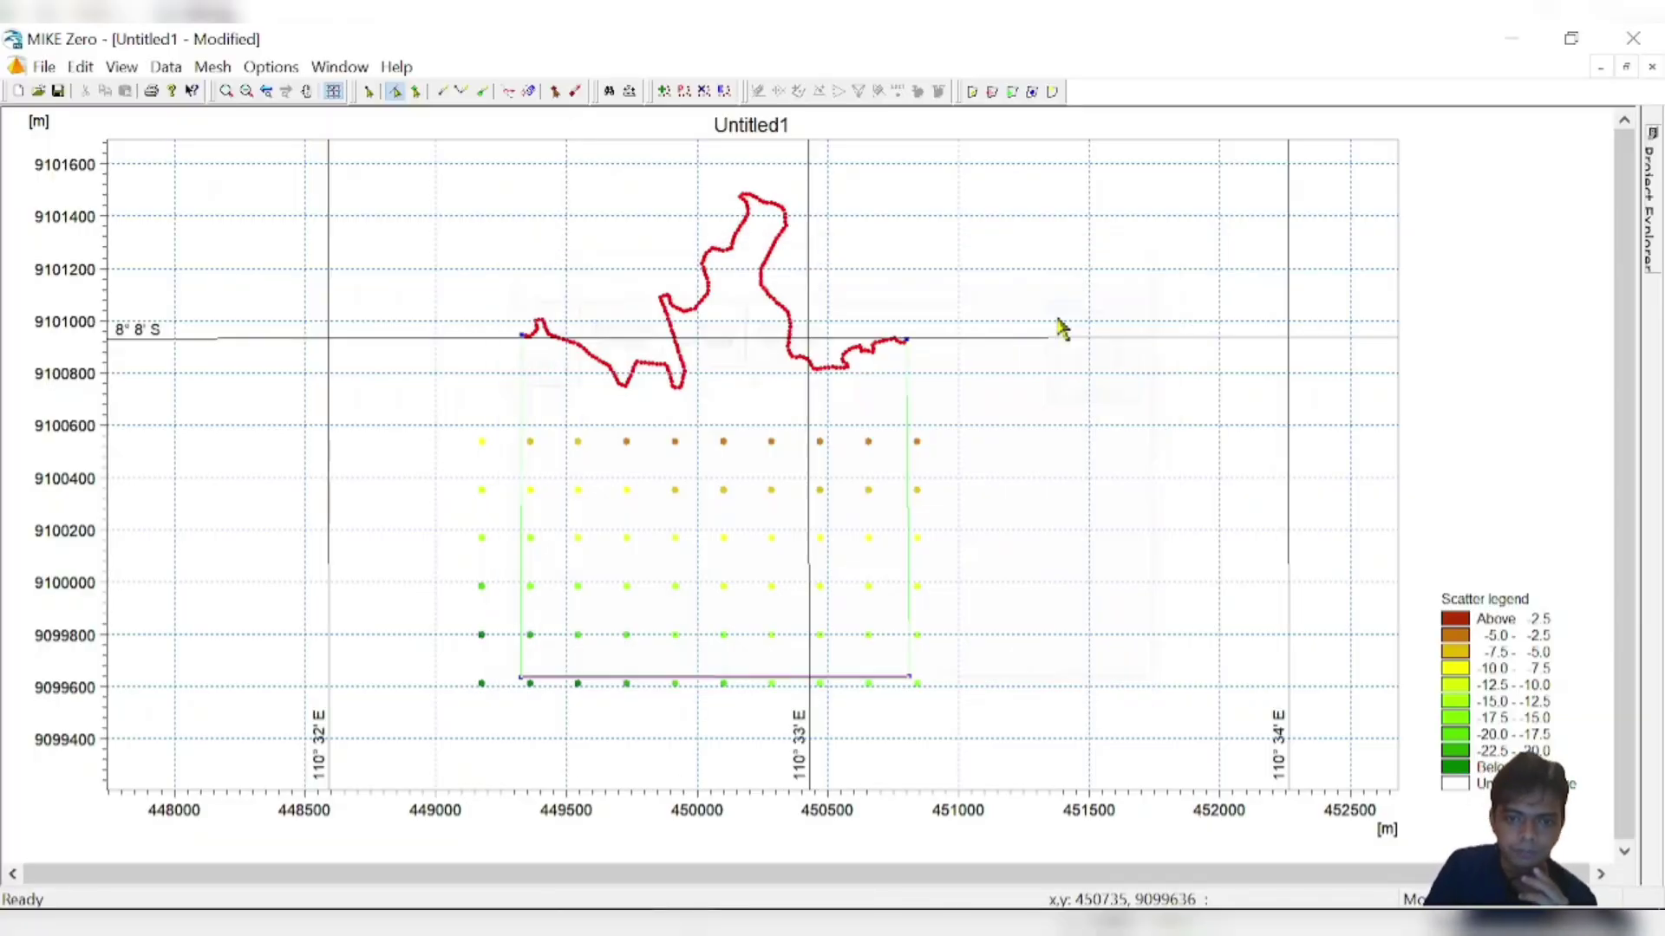
- Set the arc attribute of the eastern boundary arc to 3 in its properties
click(909, 430)
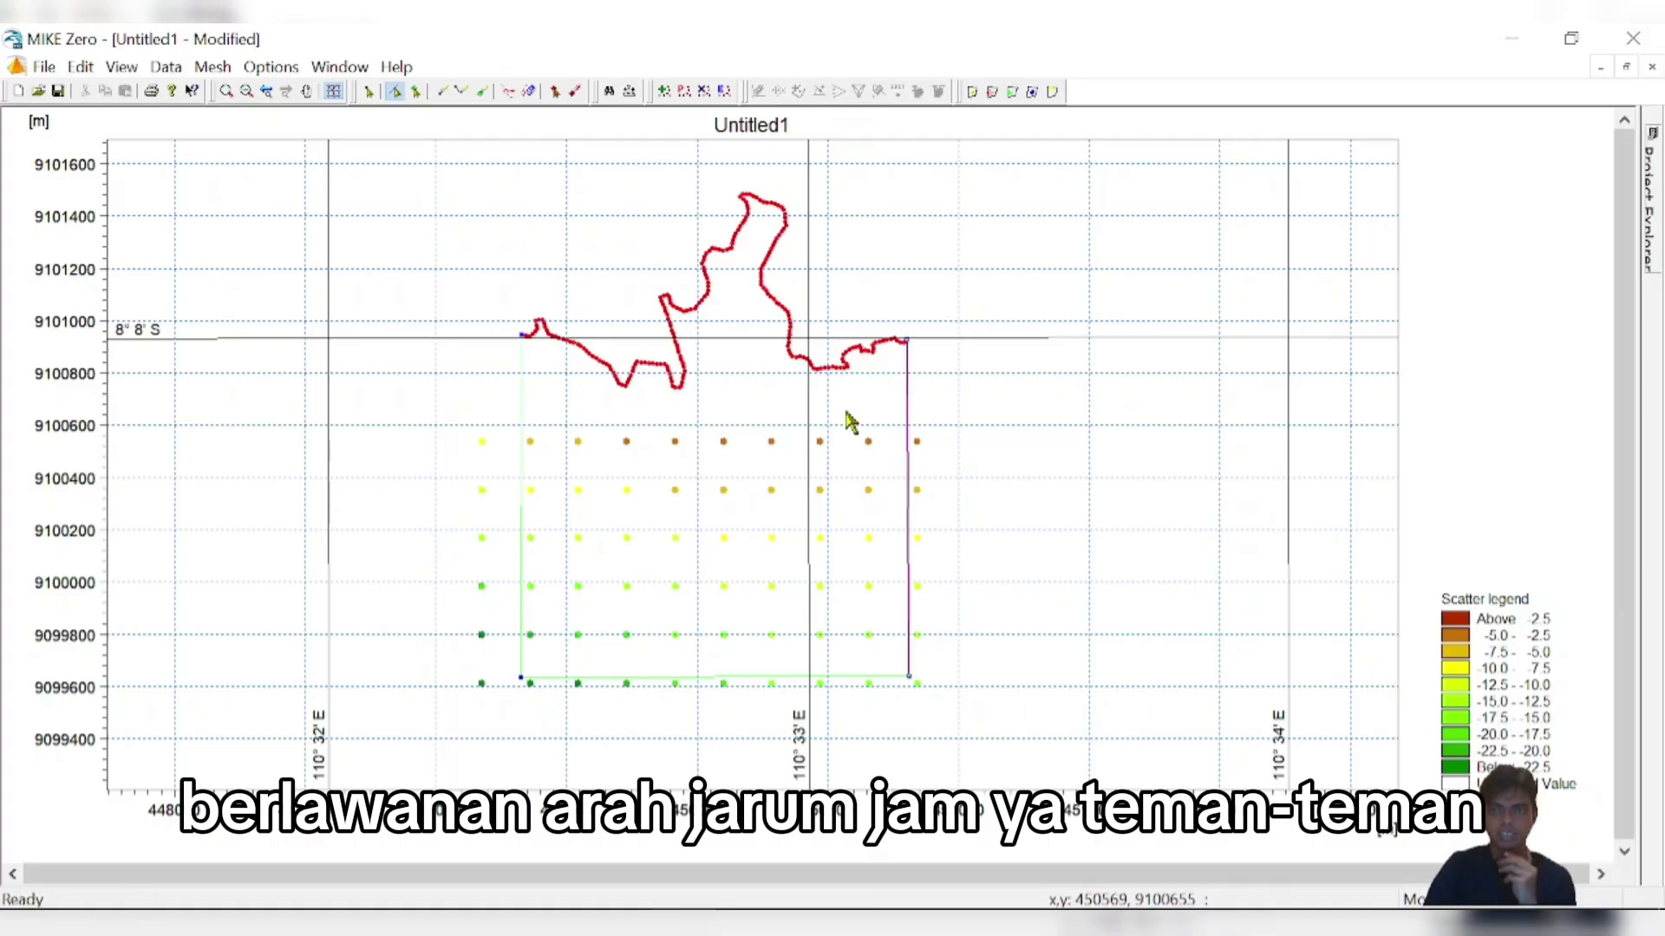
right_click(891, 371)
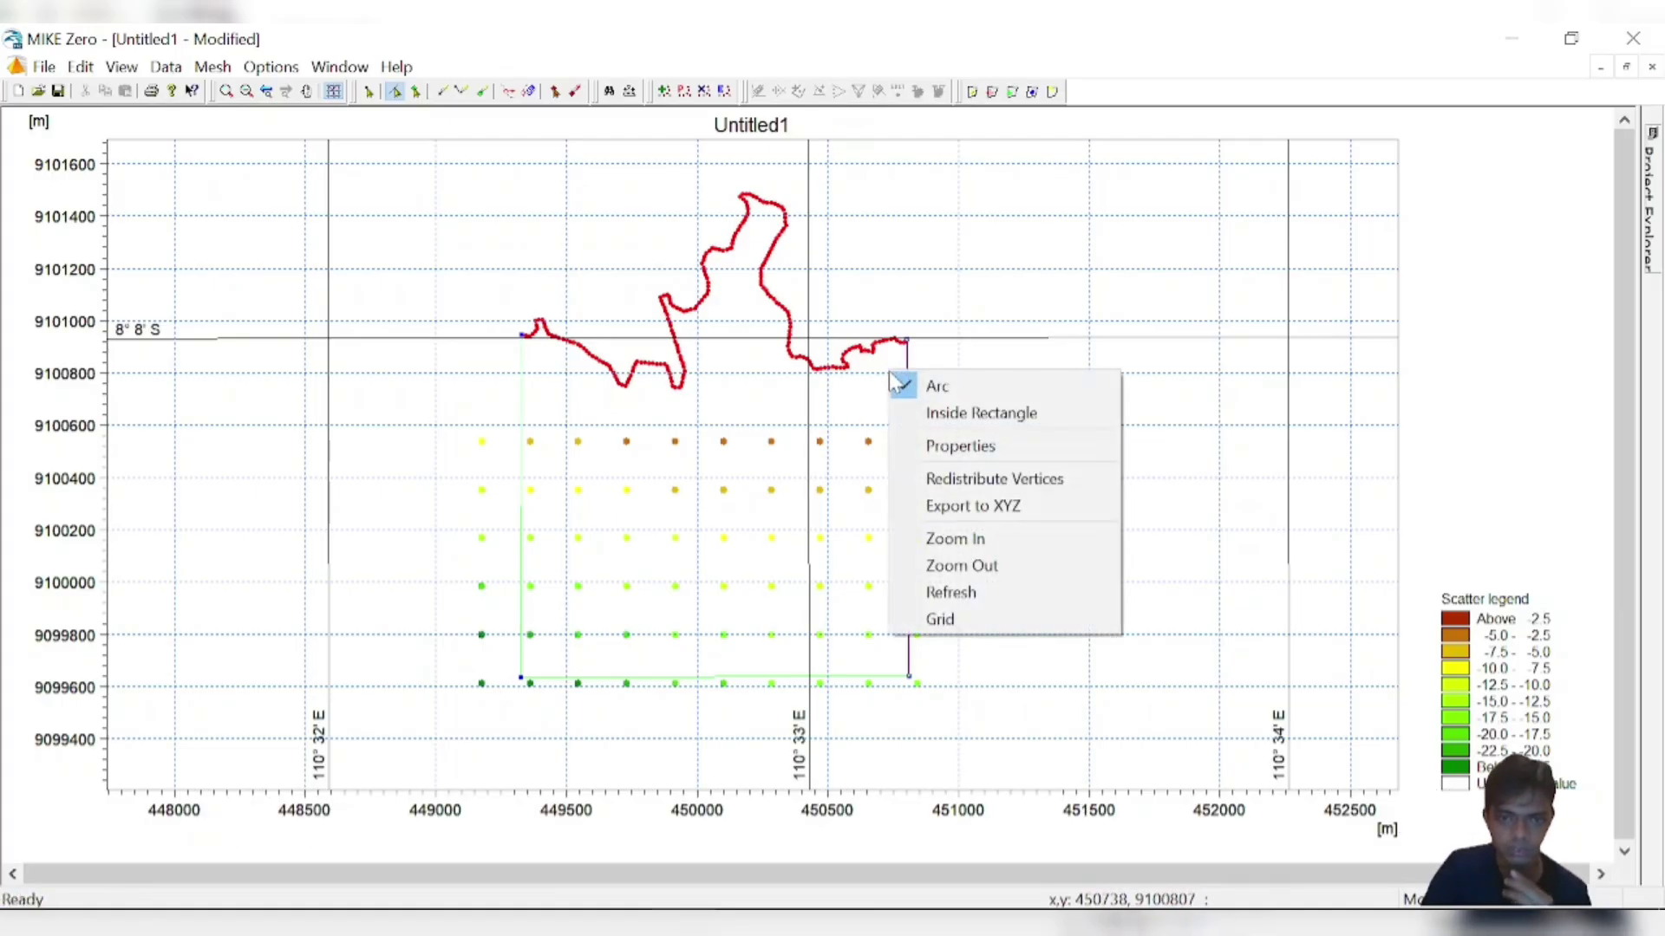
click(948, 445)
click(689, 376)
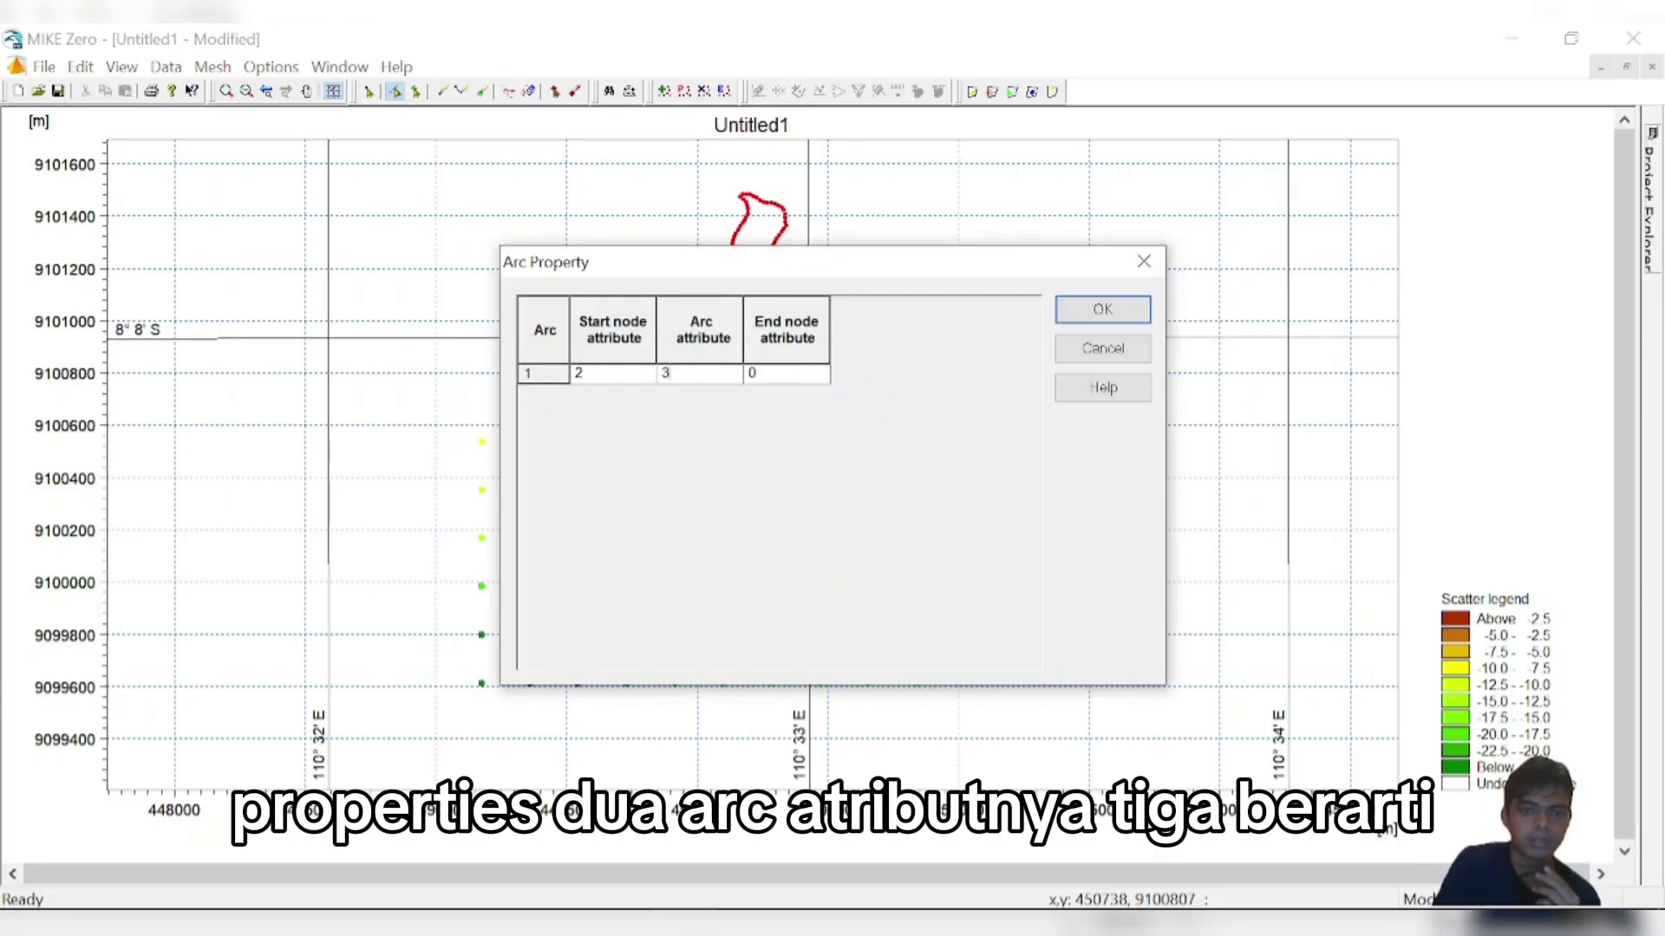
click(1084, 312)
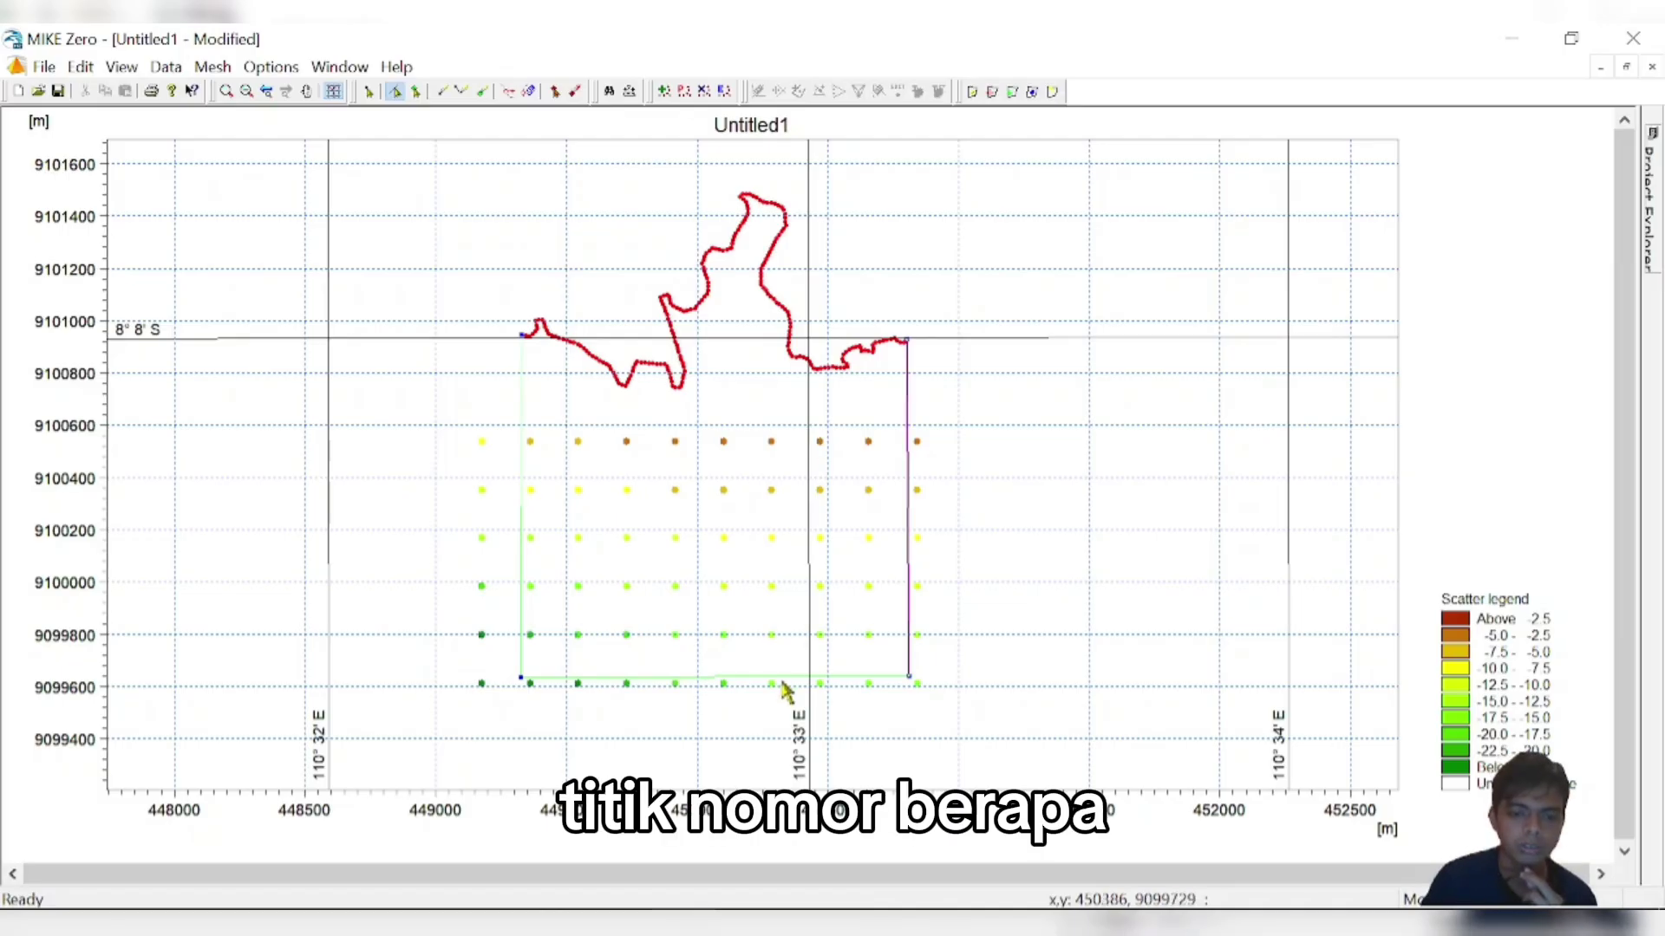
- Switch to the tutorial notes in Notepad and read section 3, Pembuatan mesh
key(alt+Tab)
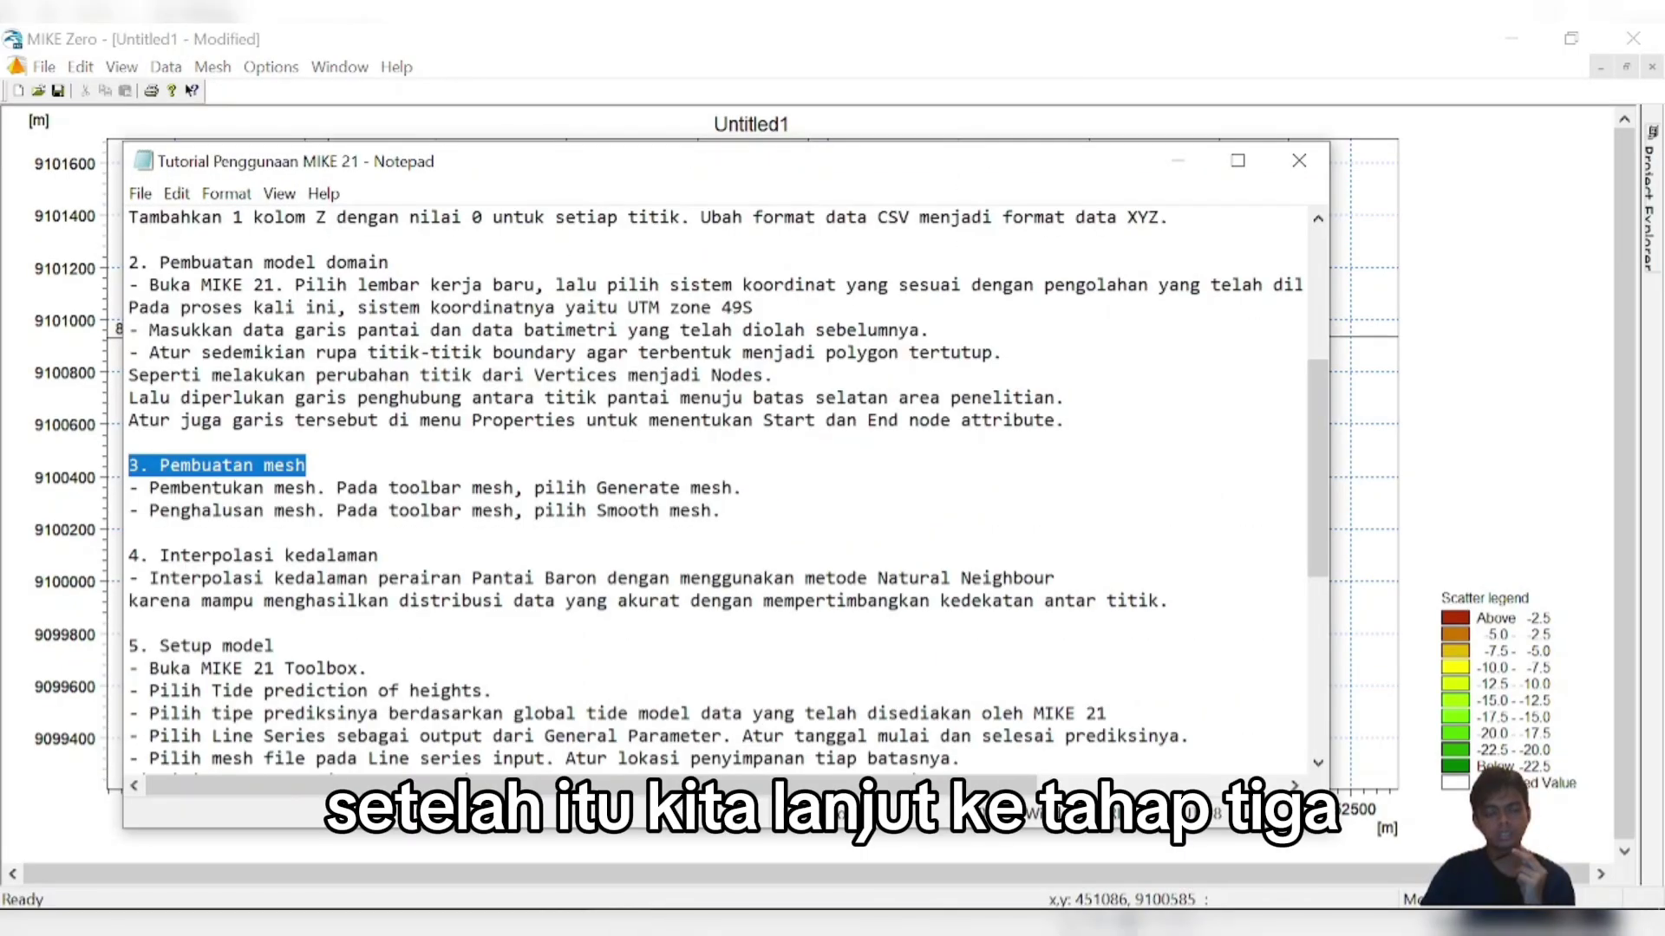
- Review the "Pembuatan mesh" and "Interpolasi kedalaman" sections of the tutorial notes and return to the model domain
key(End)
key(ctrl+shift+Left)
key(ctrl+shift+Left)
key(ctrl+shift+Left)
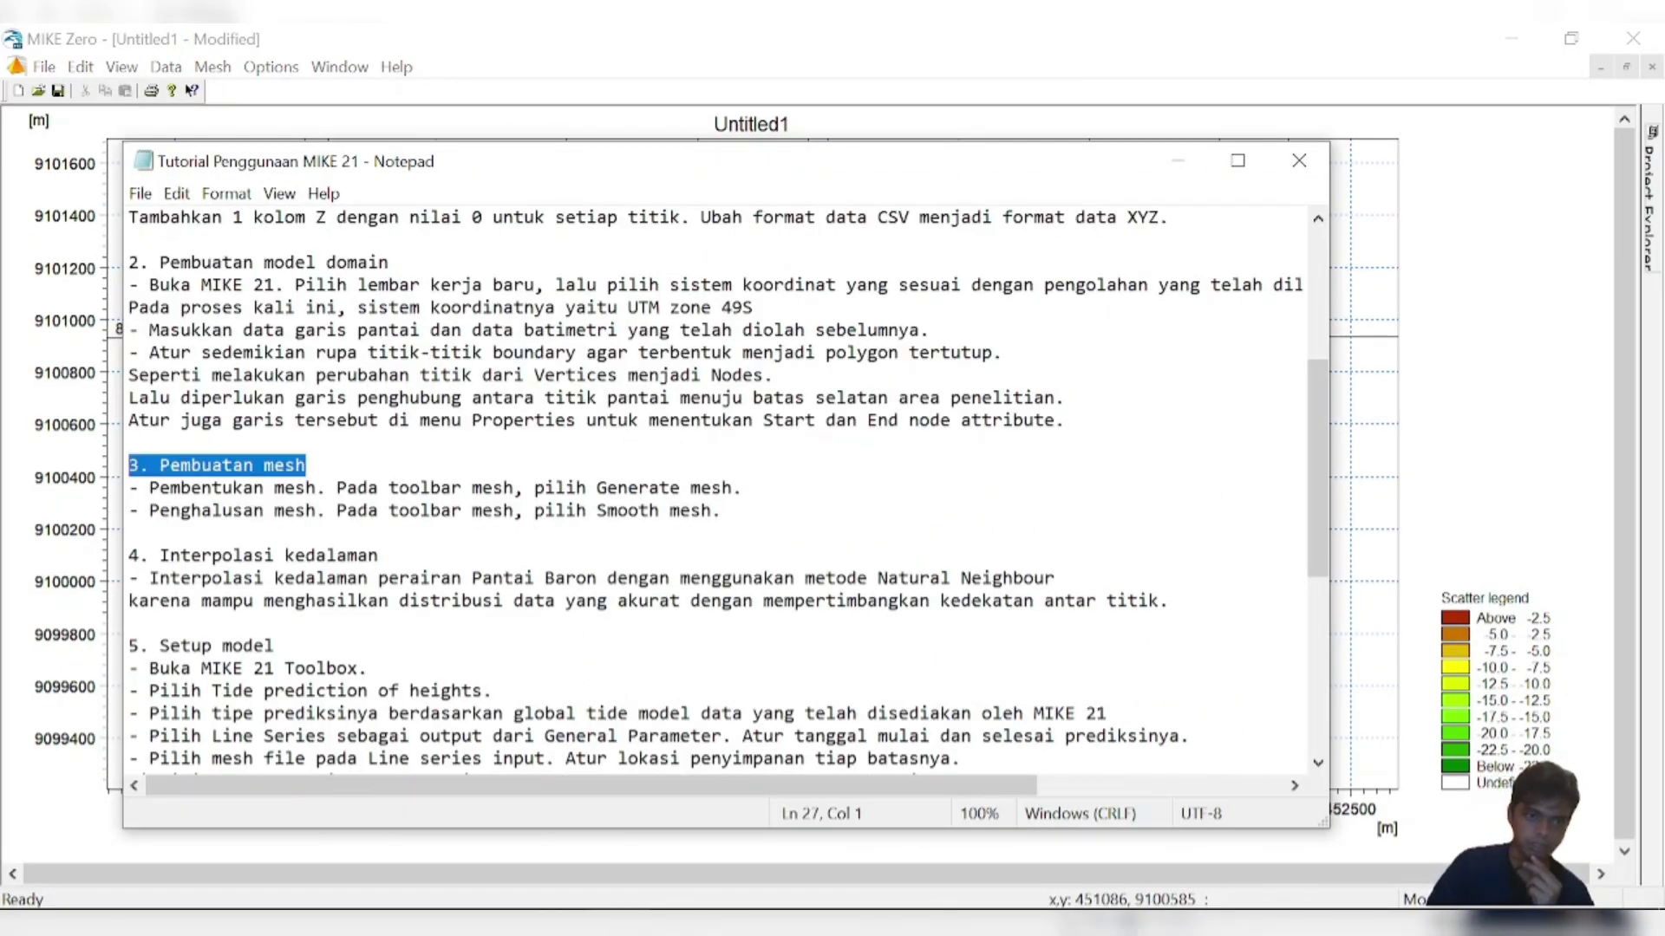
click(380, 555)
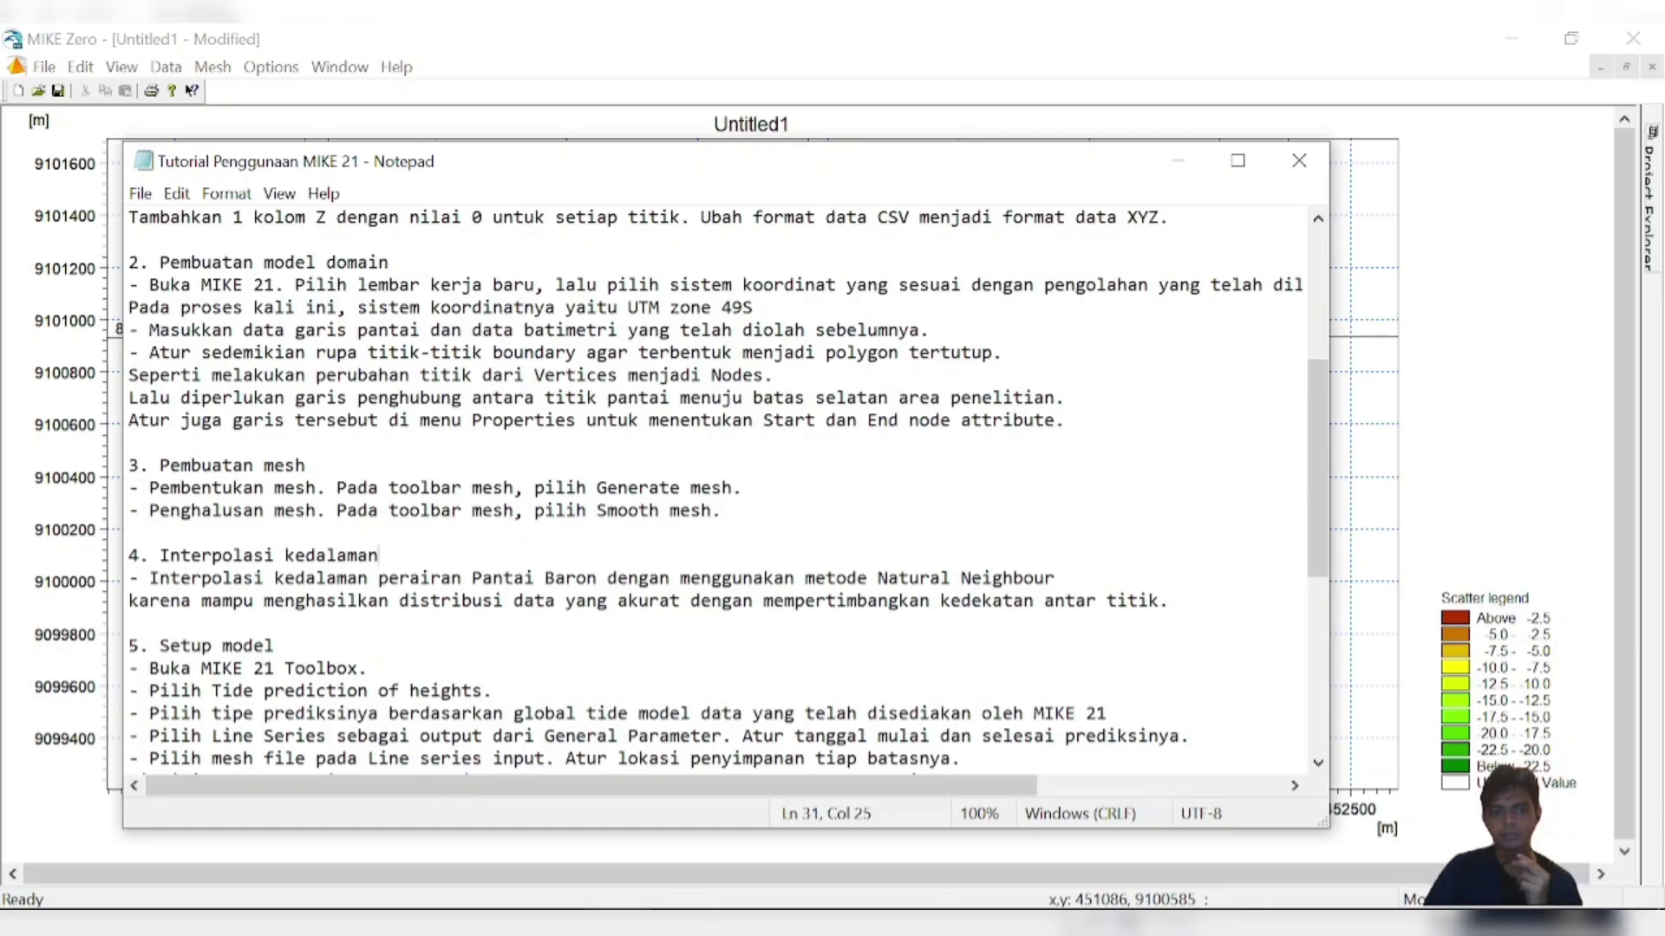
drag(1155, 162, 1303, 165)
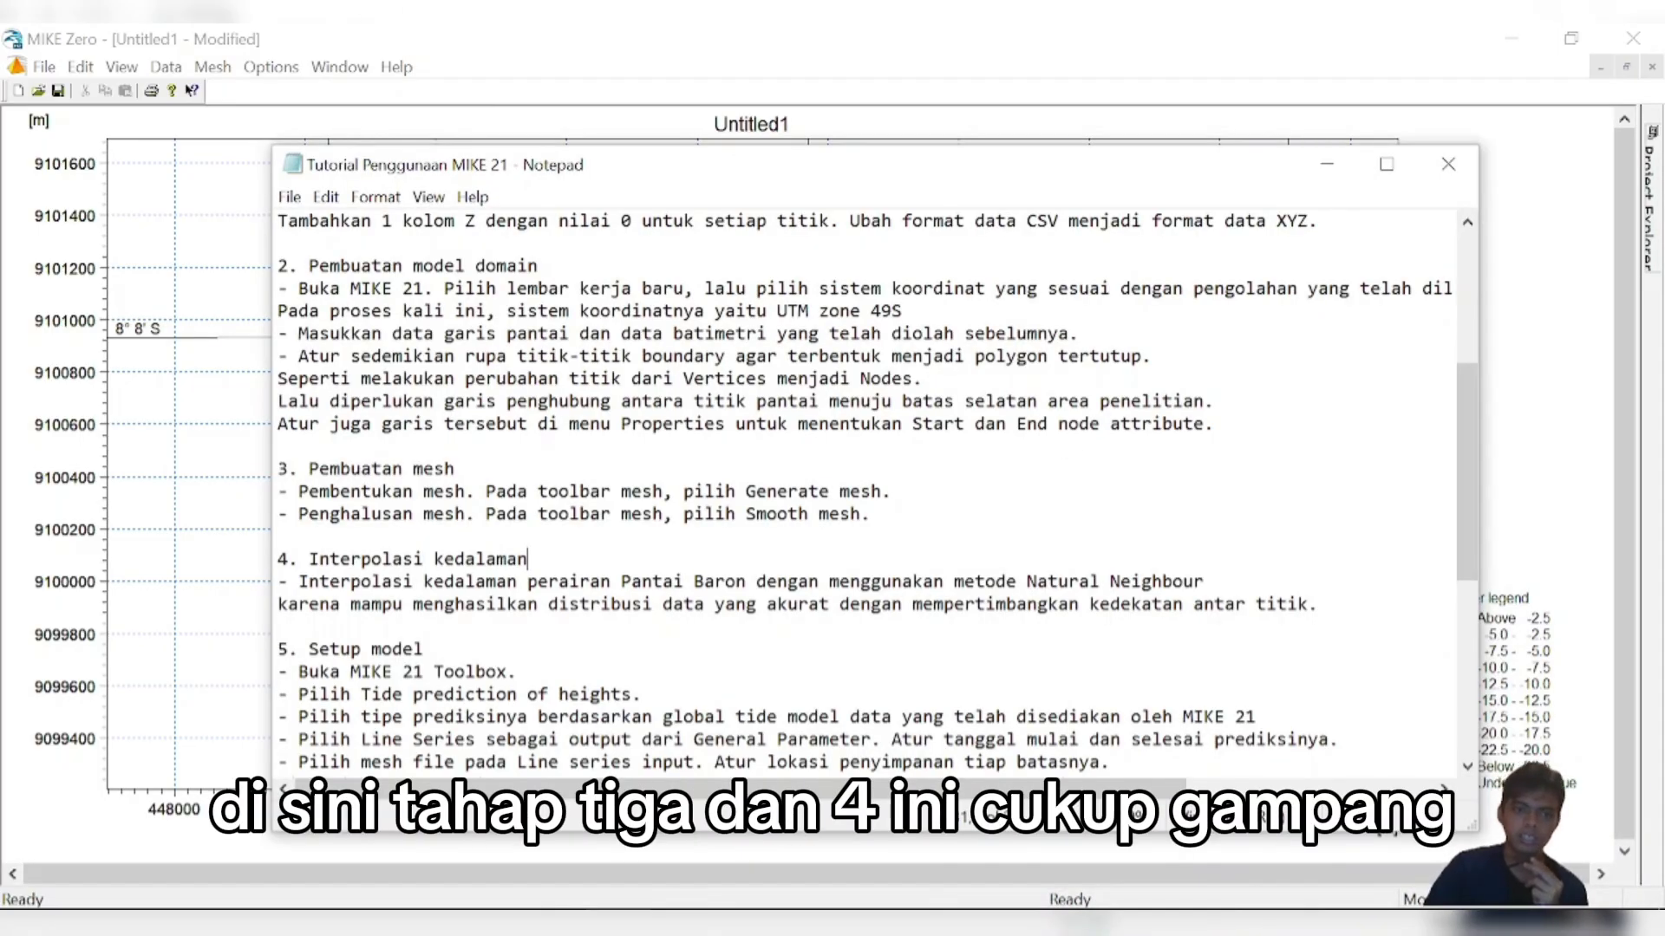
click(1327, 164)
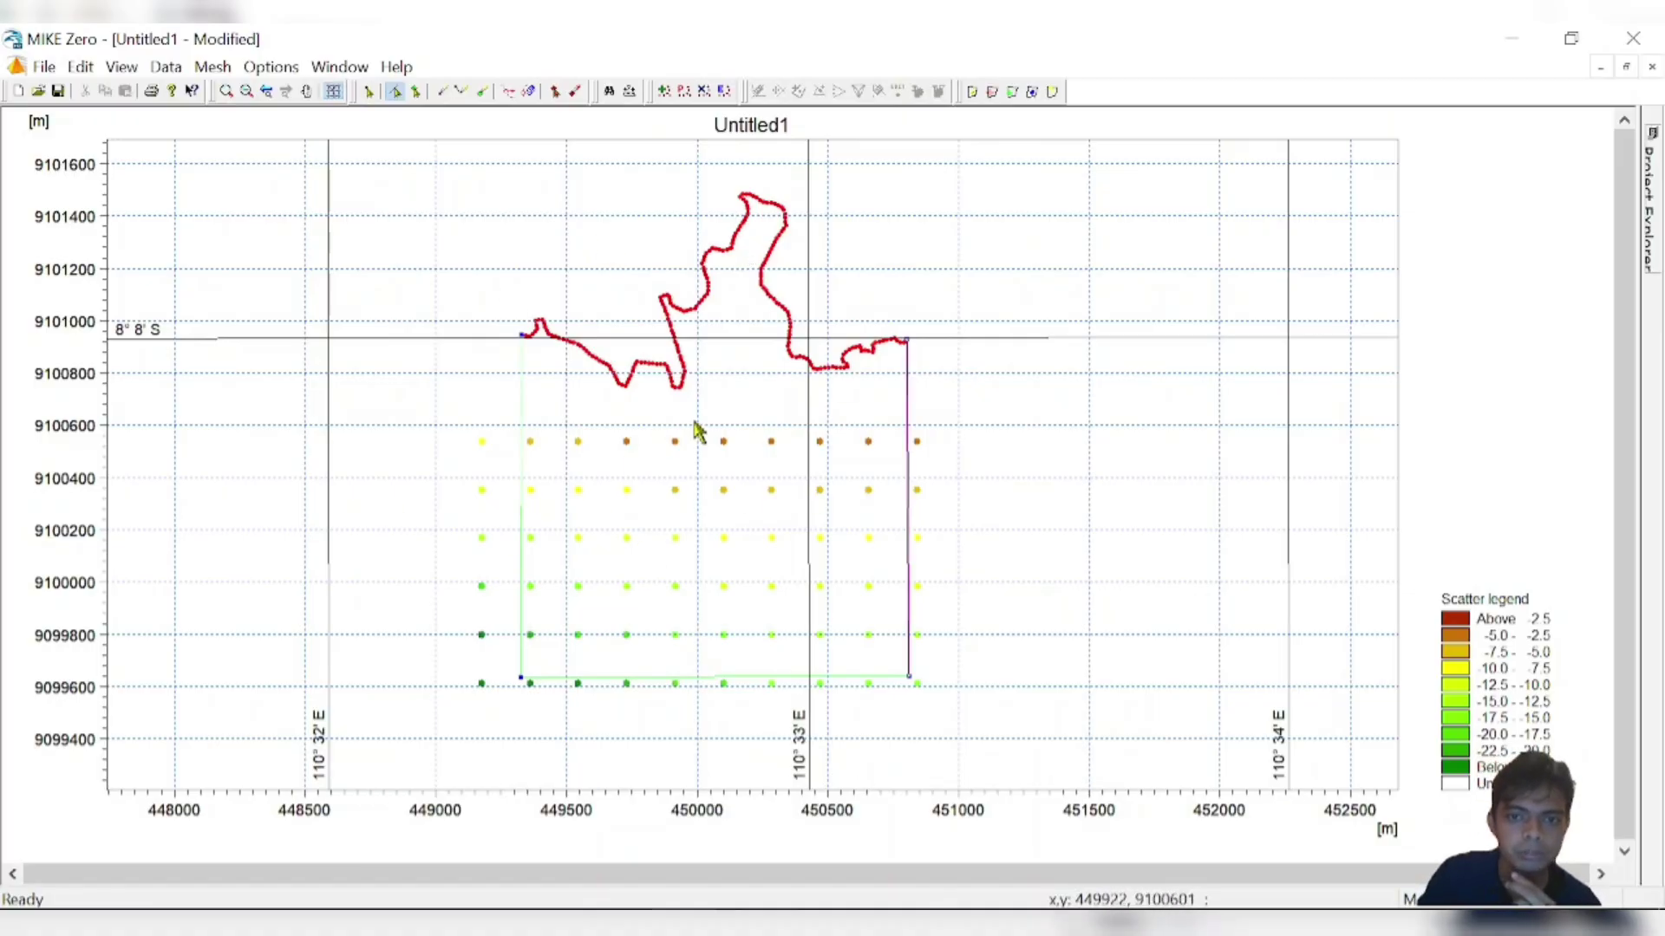
- Select the southwest corner node of the domain boundary and open the mesh generation settings
click(369, 91)
click(524, 679)
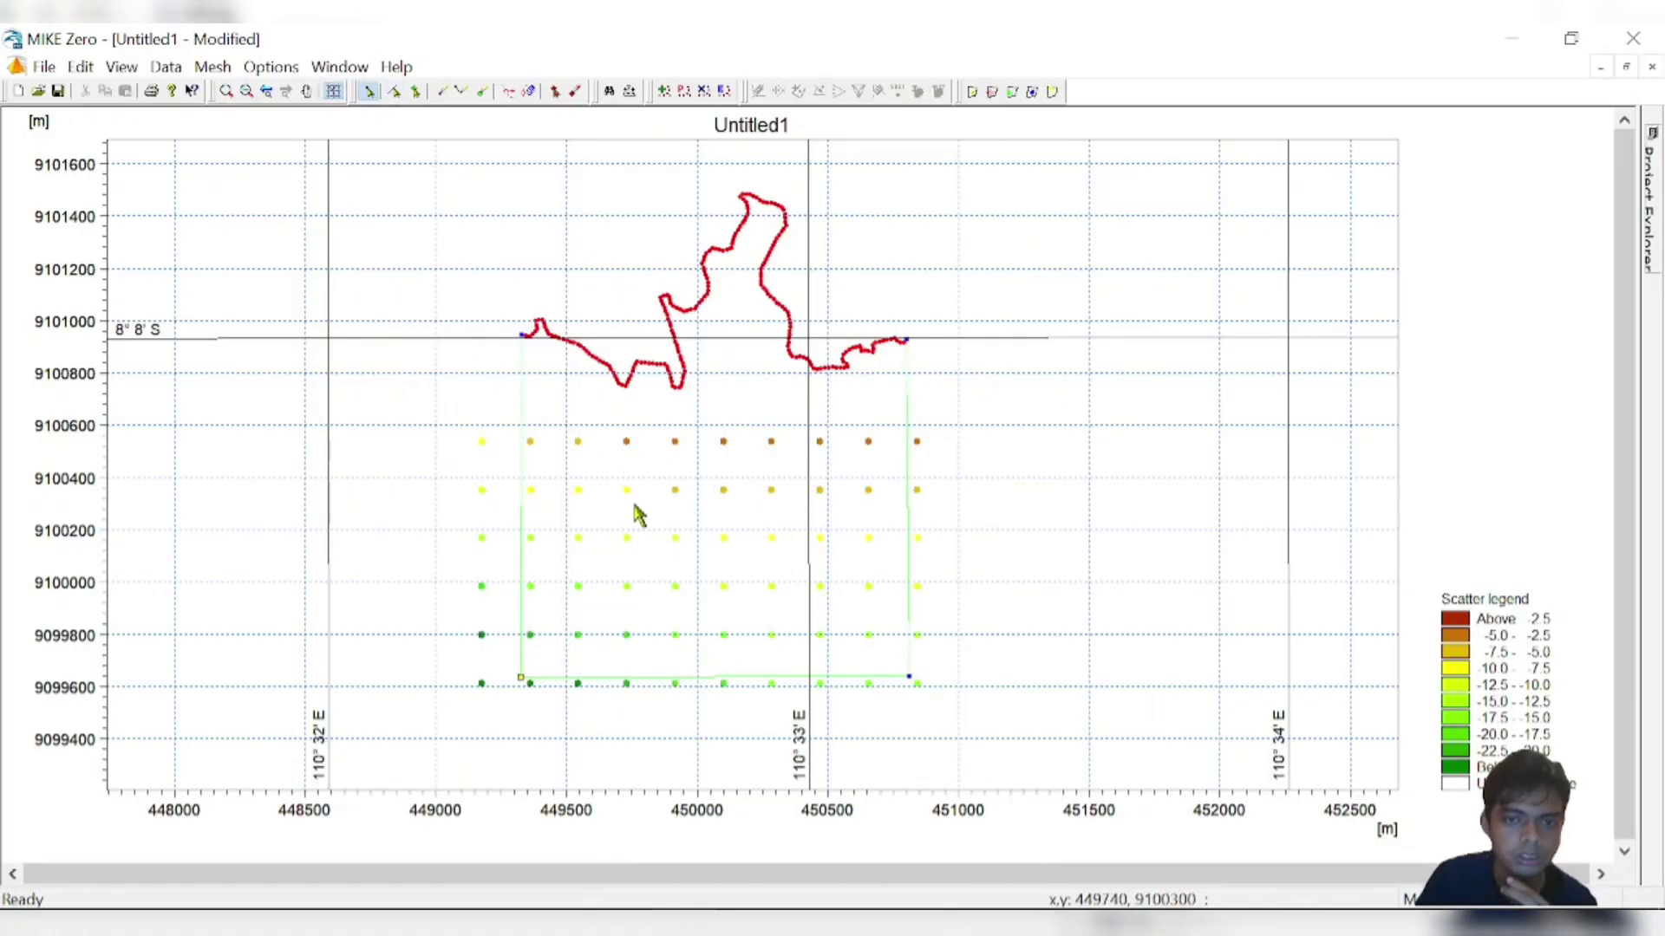
click(166, 67)
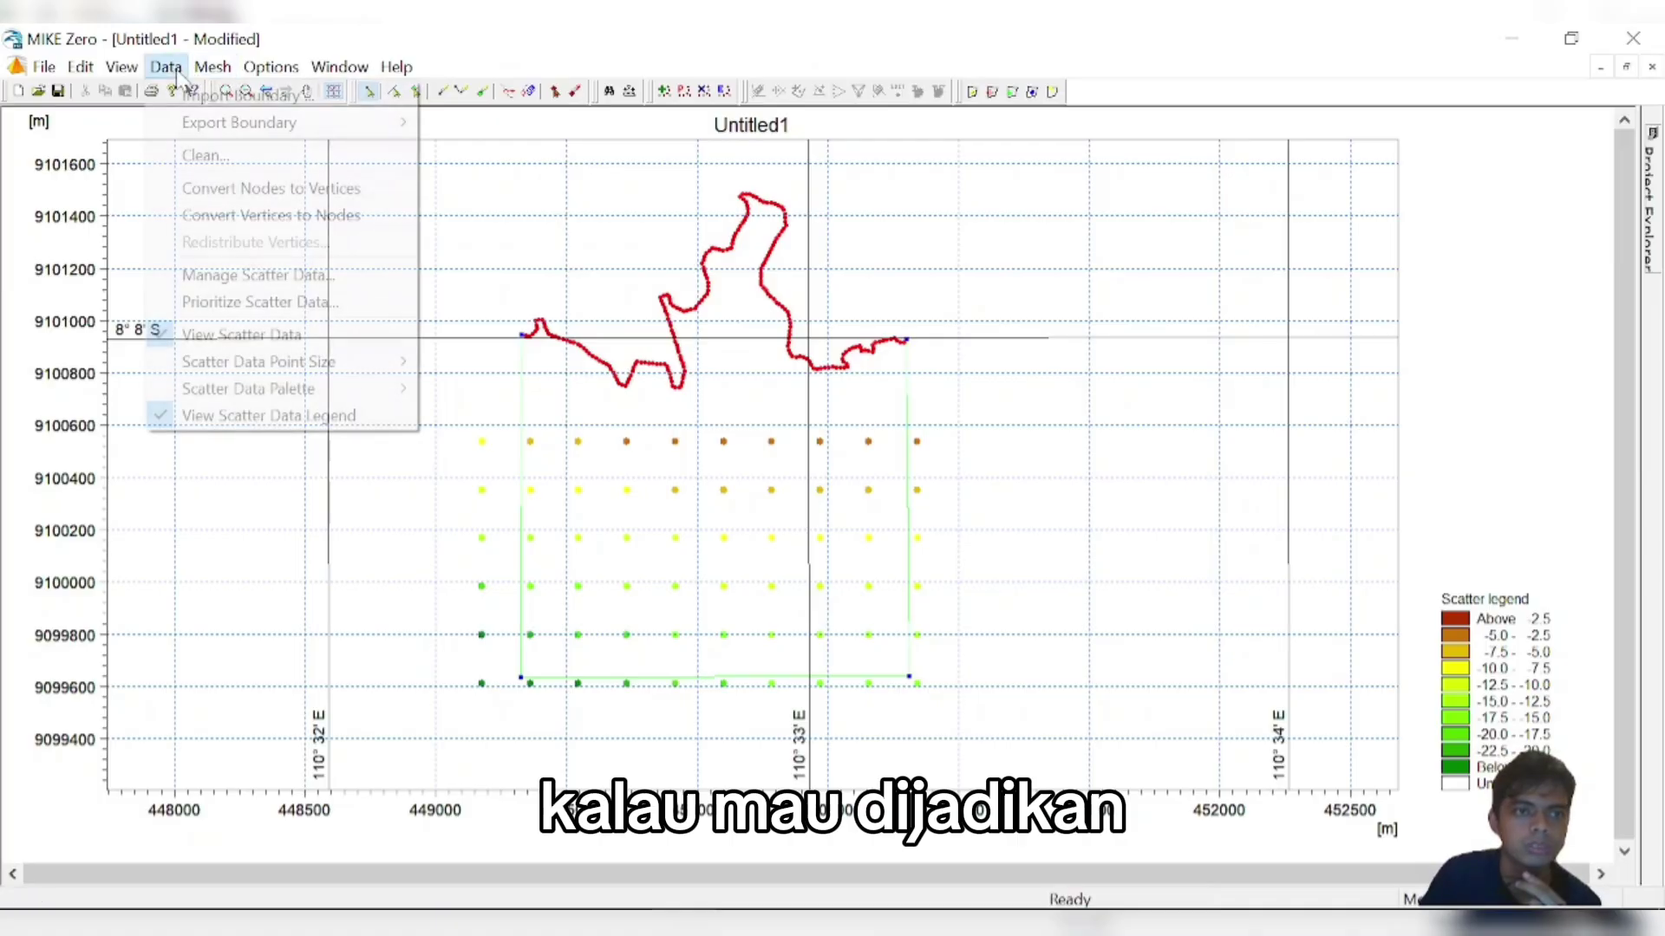
mouse_move(210, 76)
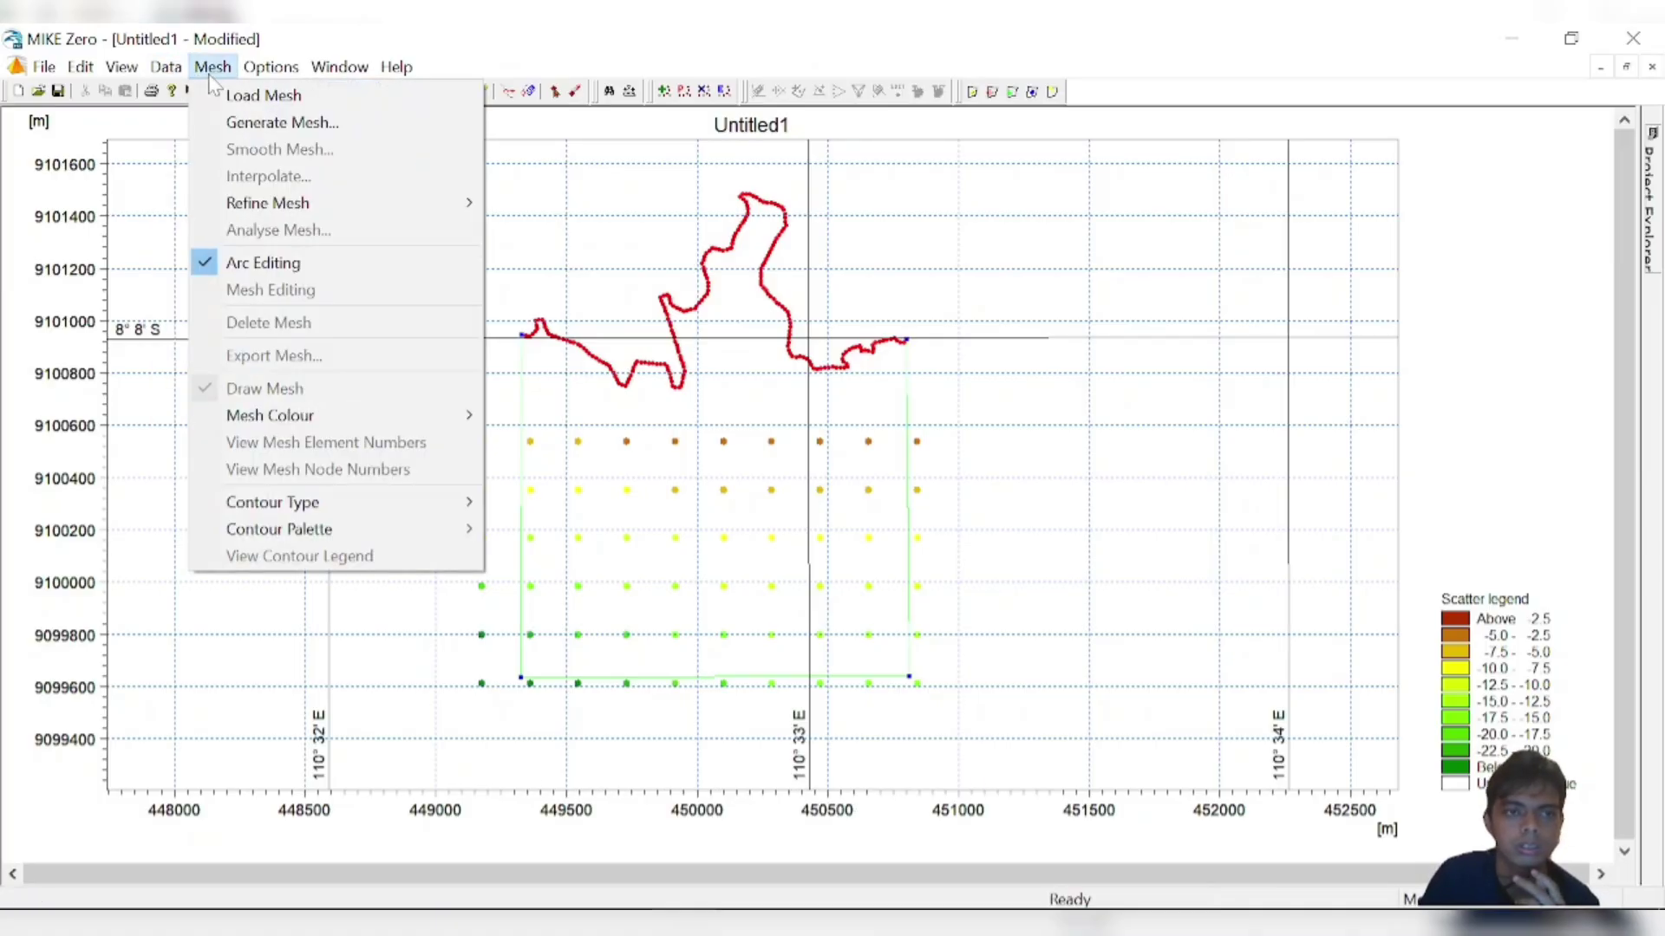
click(212, 68)
click(214, 68)
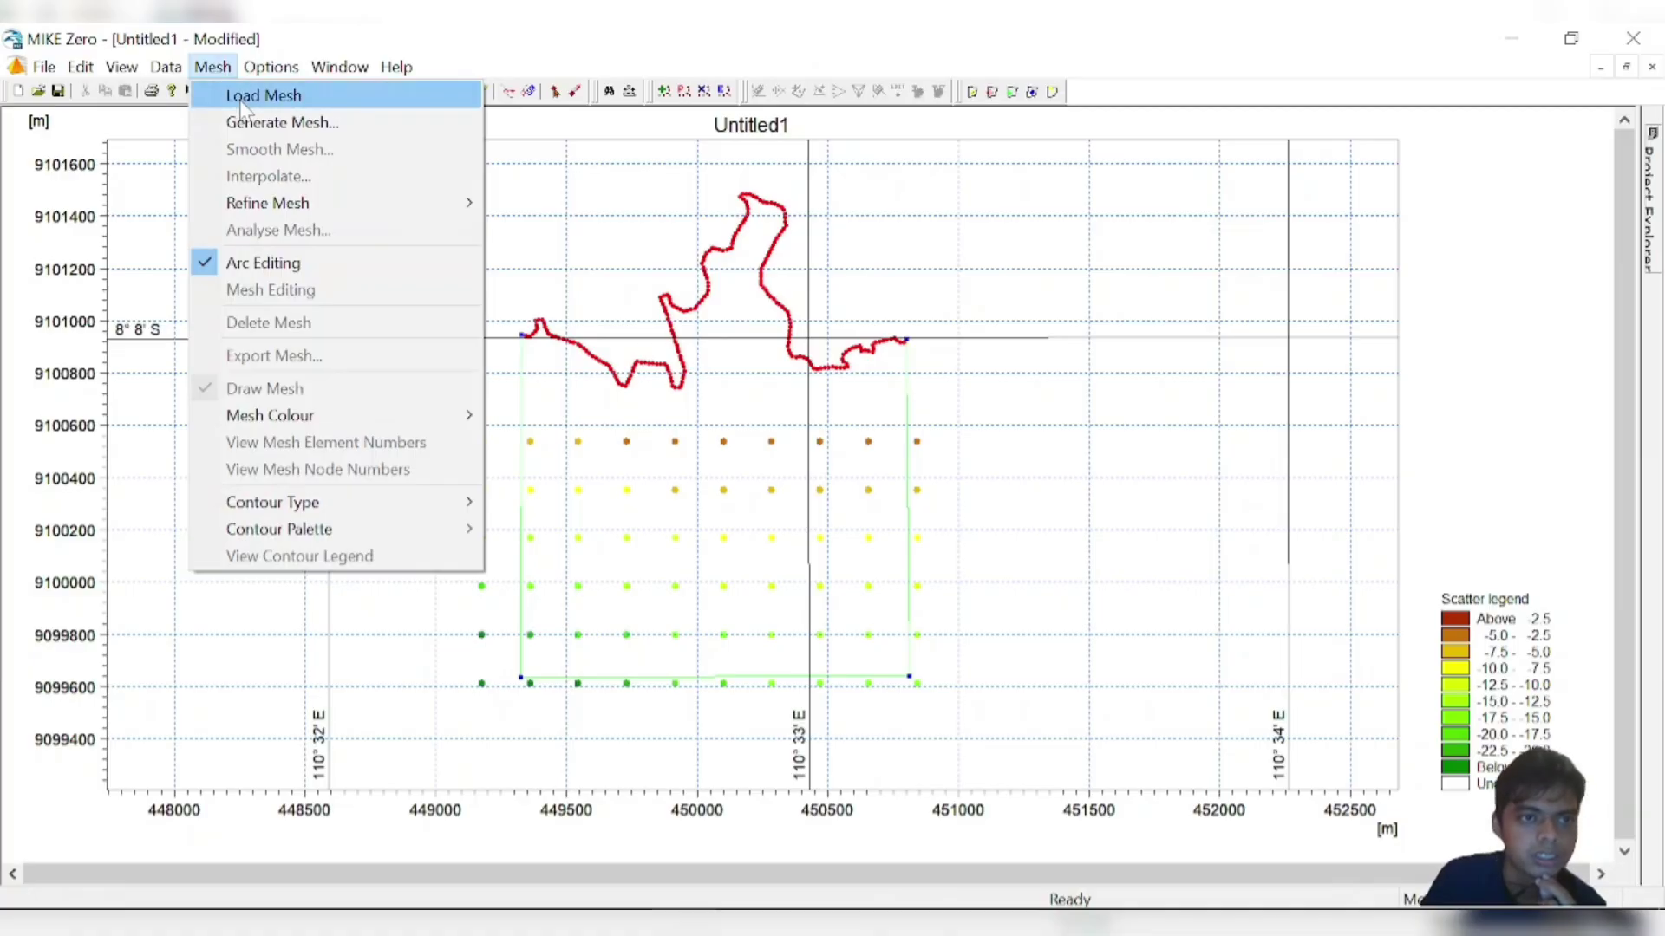
click(260, 123)
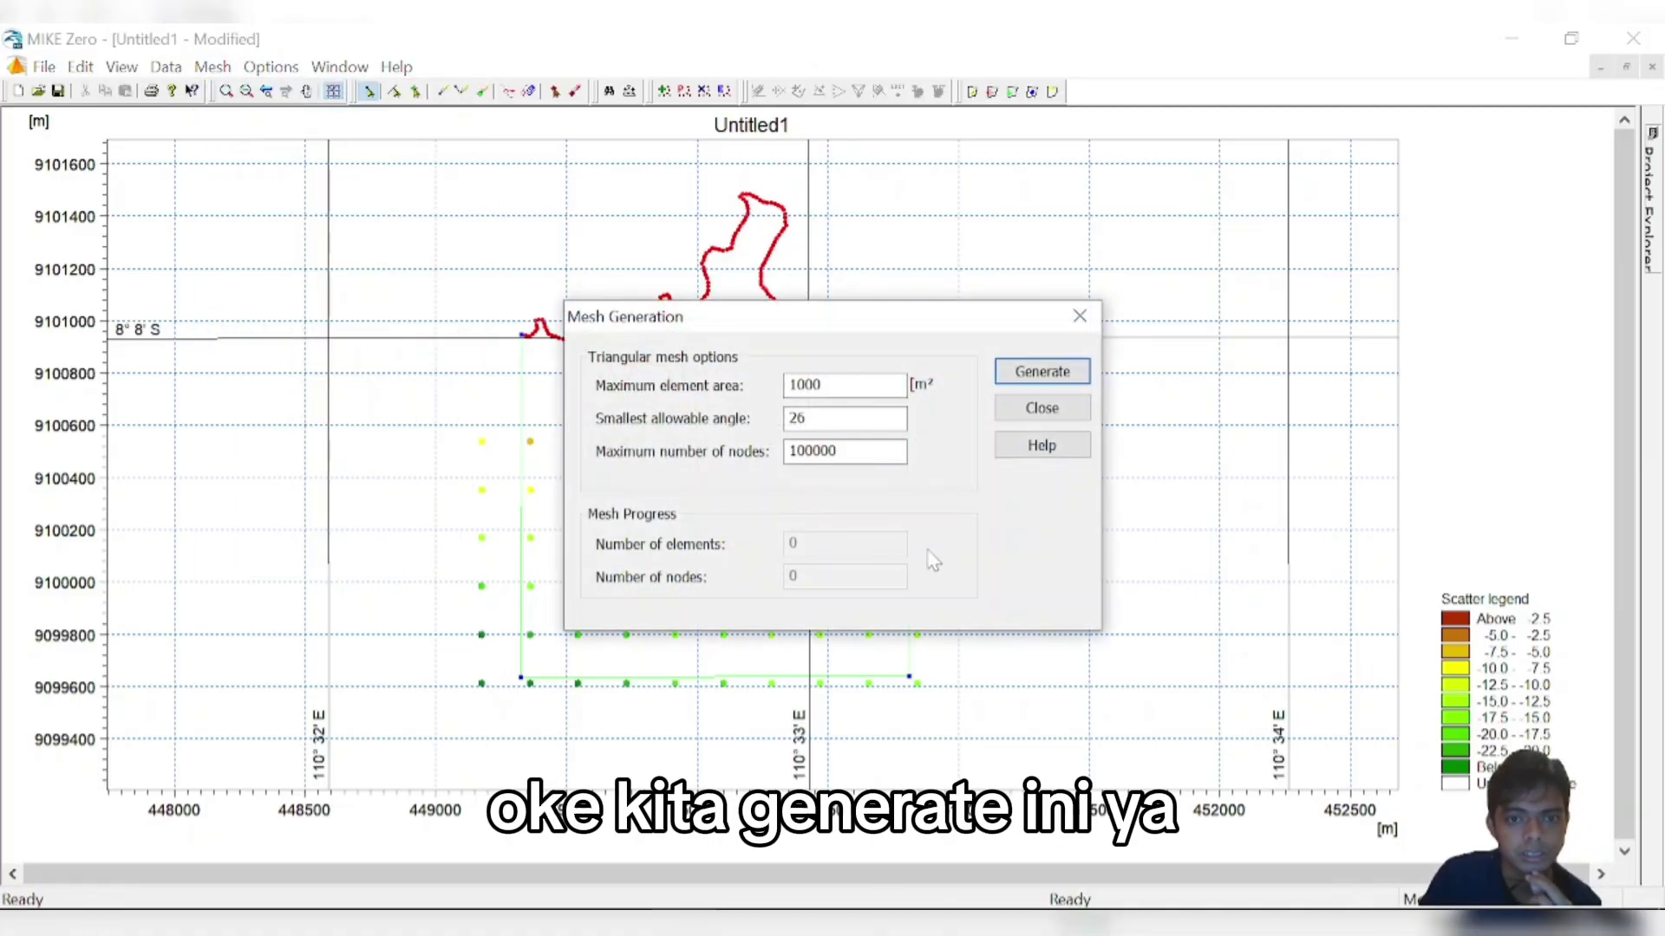
- Generate trial triangular meshes with a maximum element area of 10000 m² and again with 1000 m²
click(820, 385)
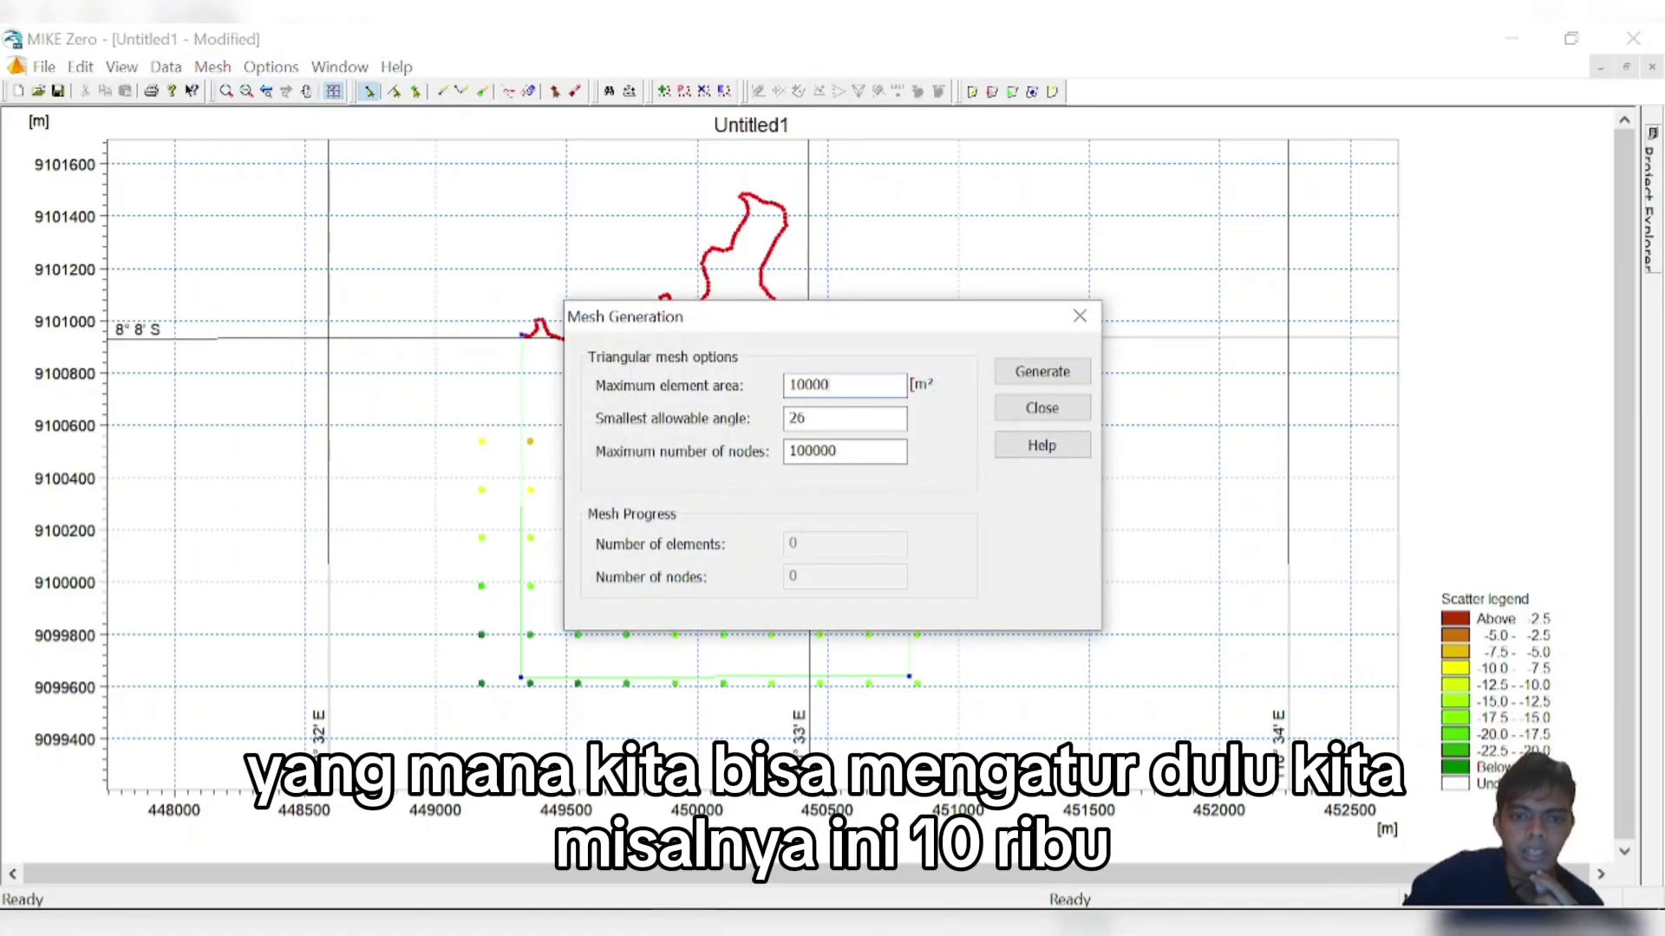
drag(857, 328, 1104, 285)
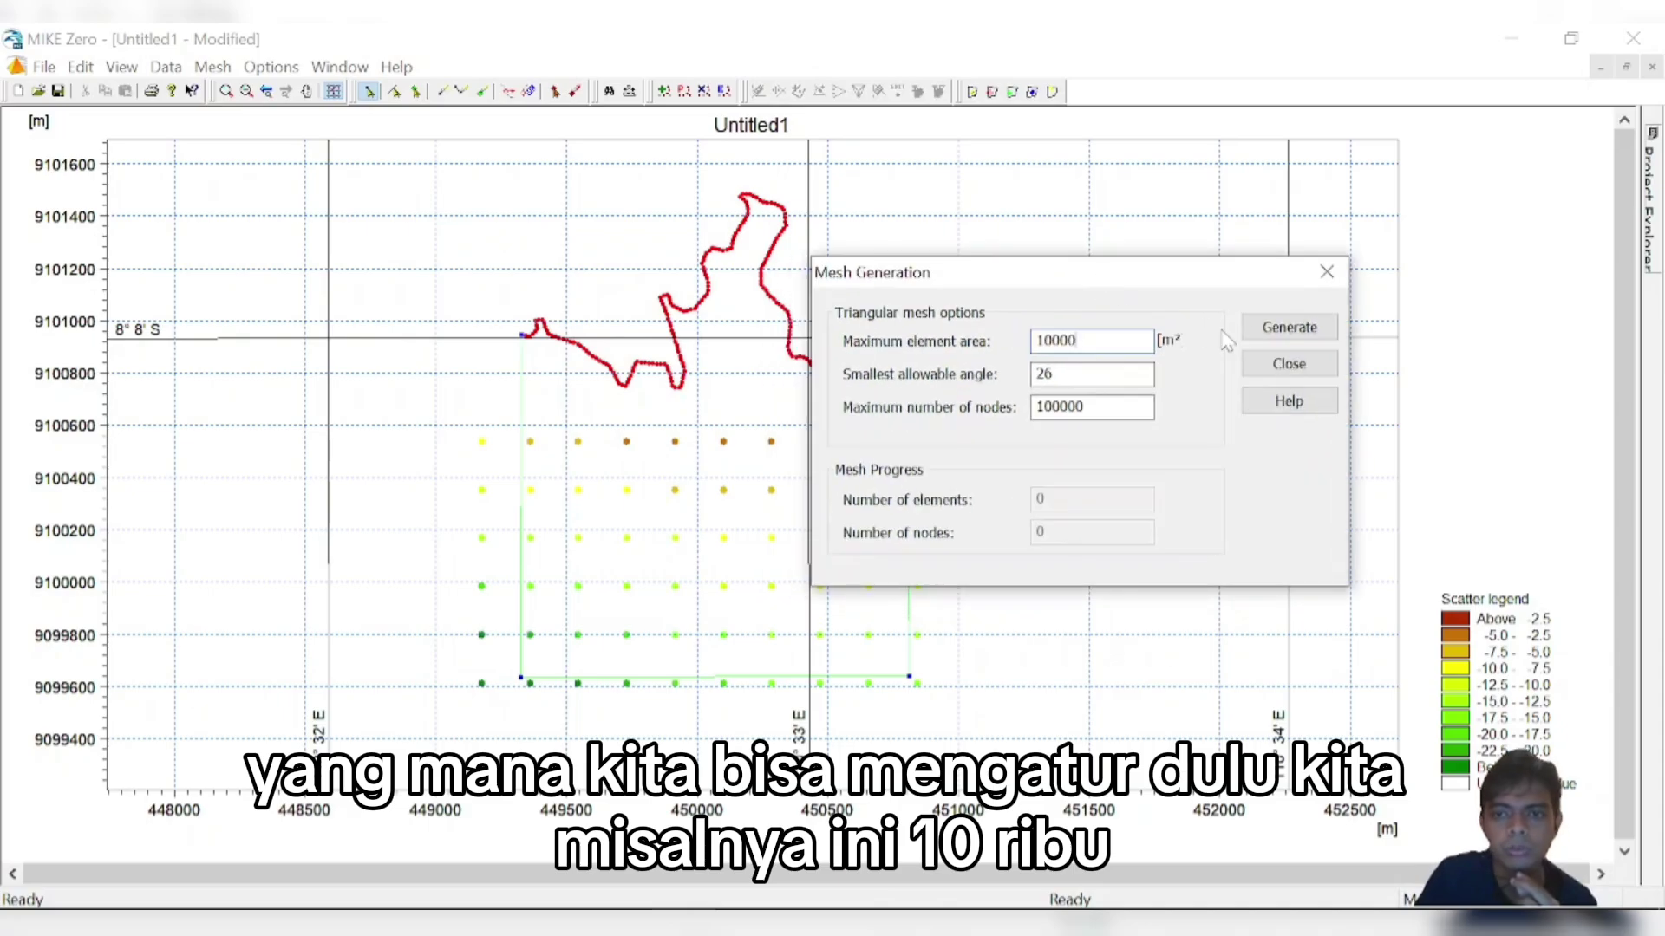
click(1290, 328)
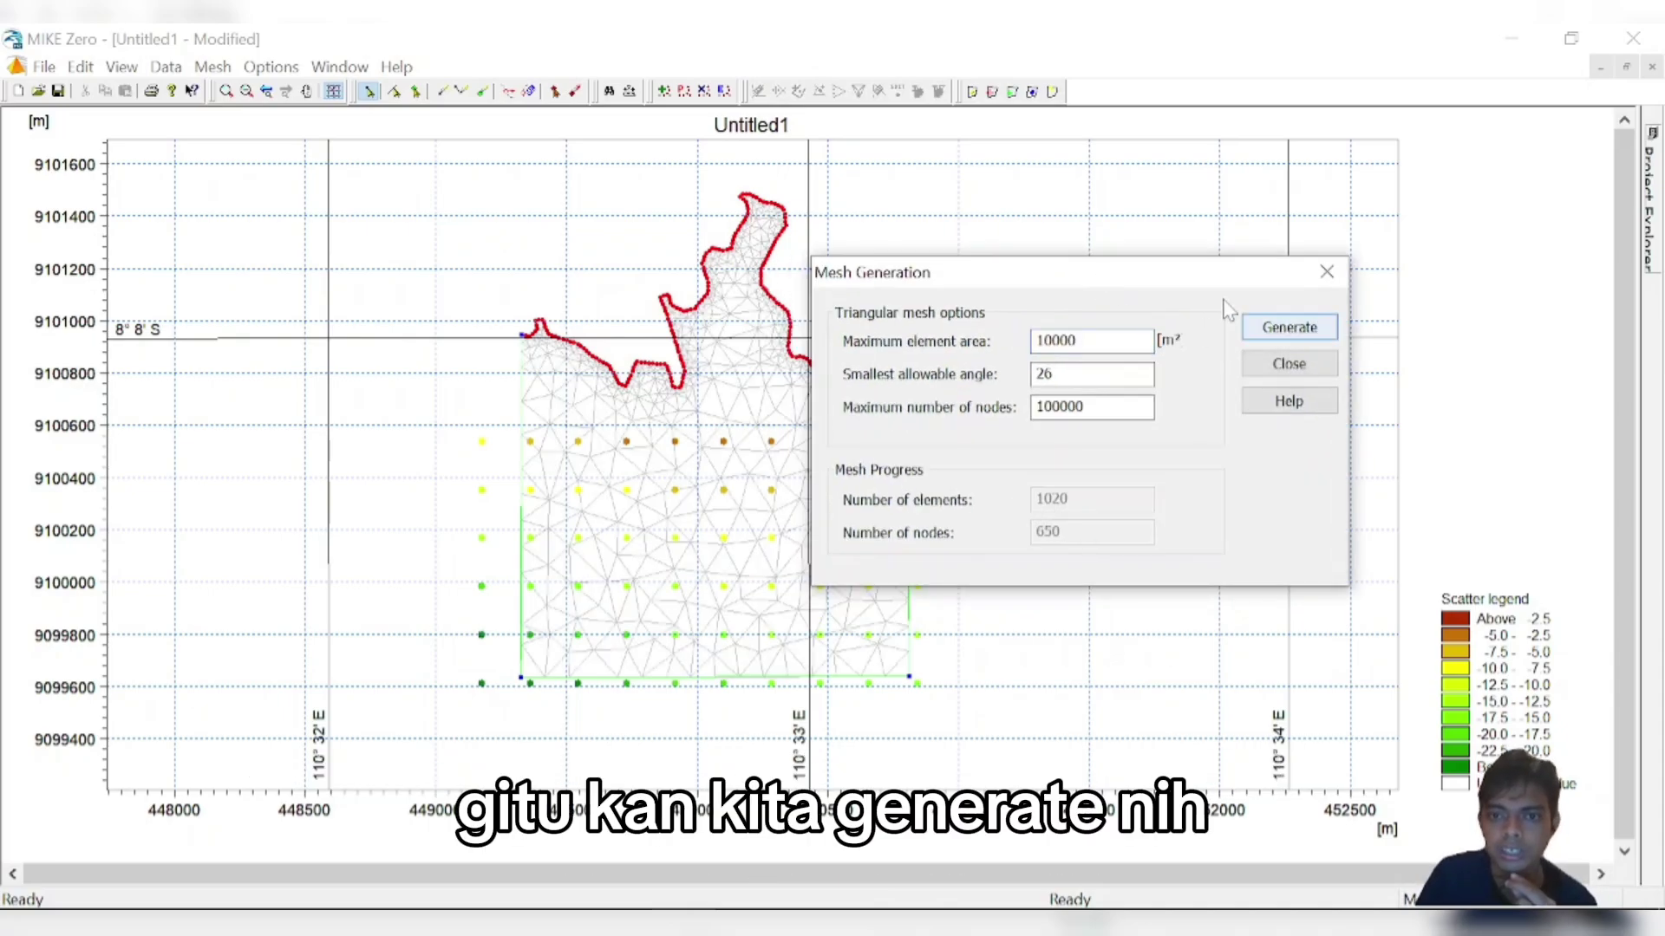
drag(1120, 276, 1274, 207)
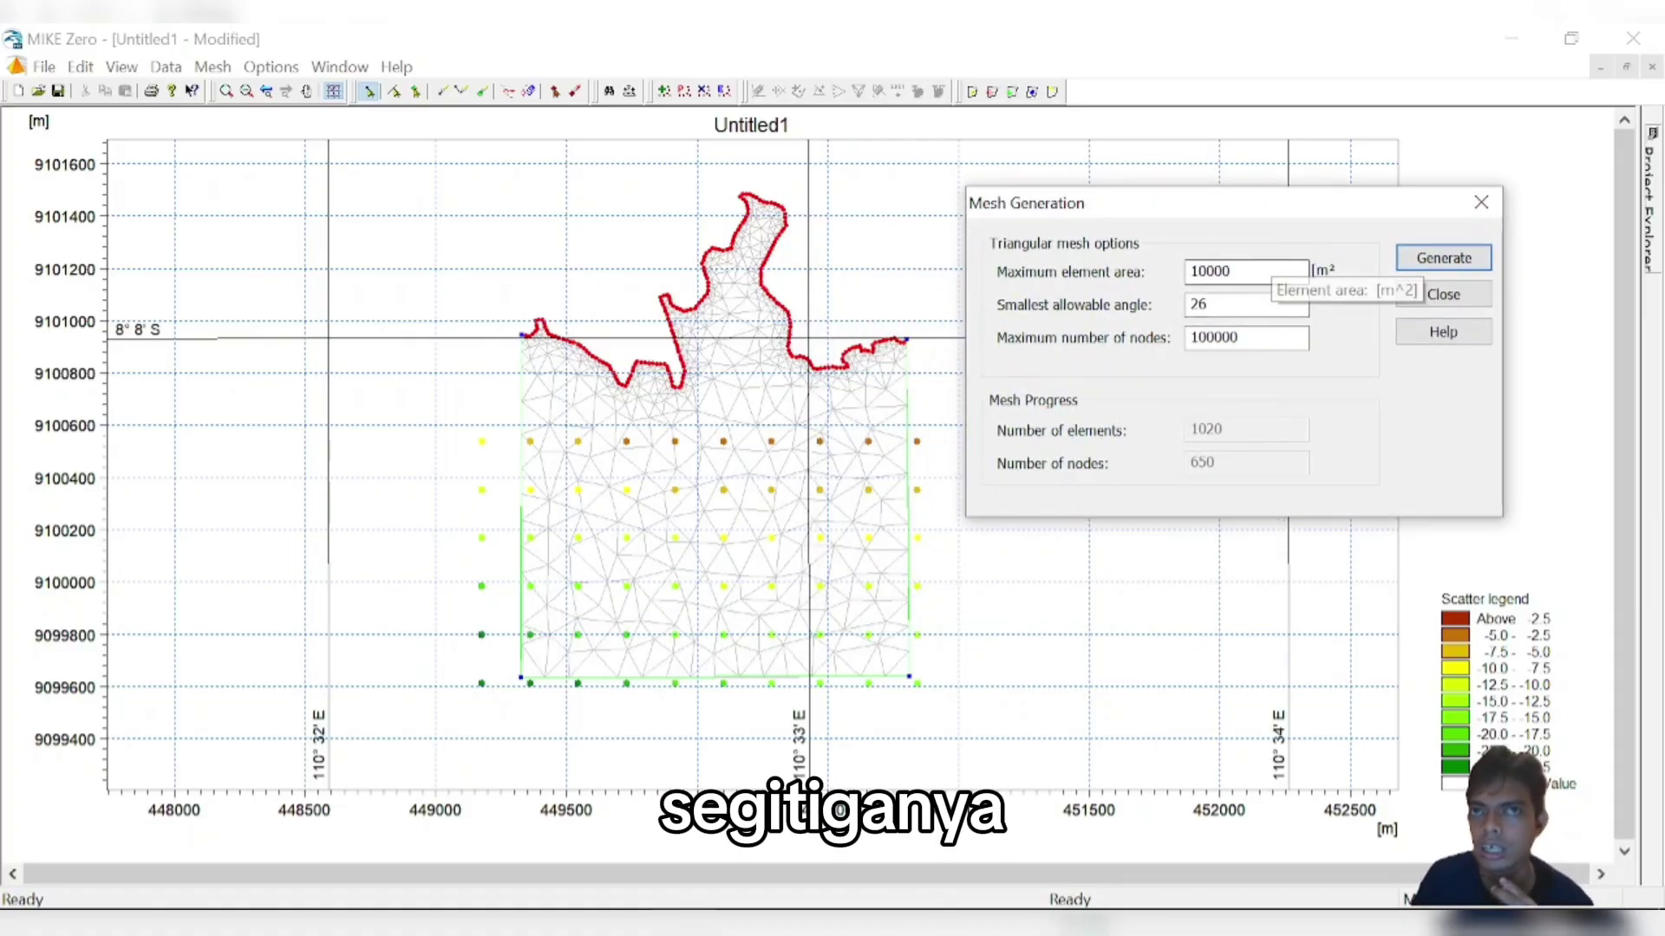
click(1253, 271)
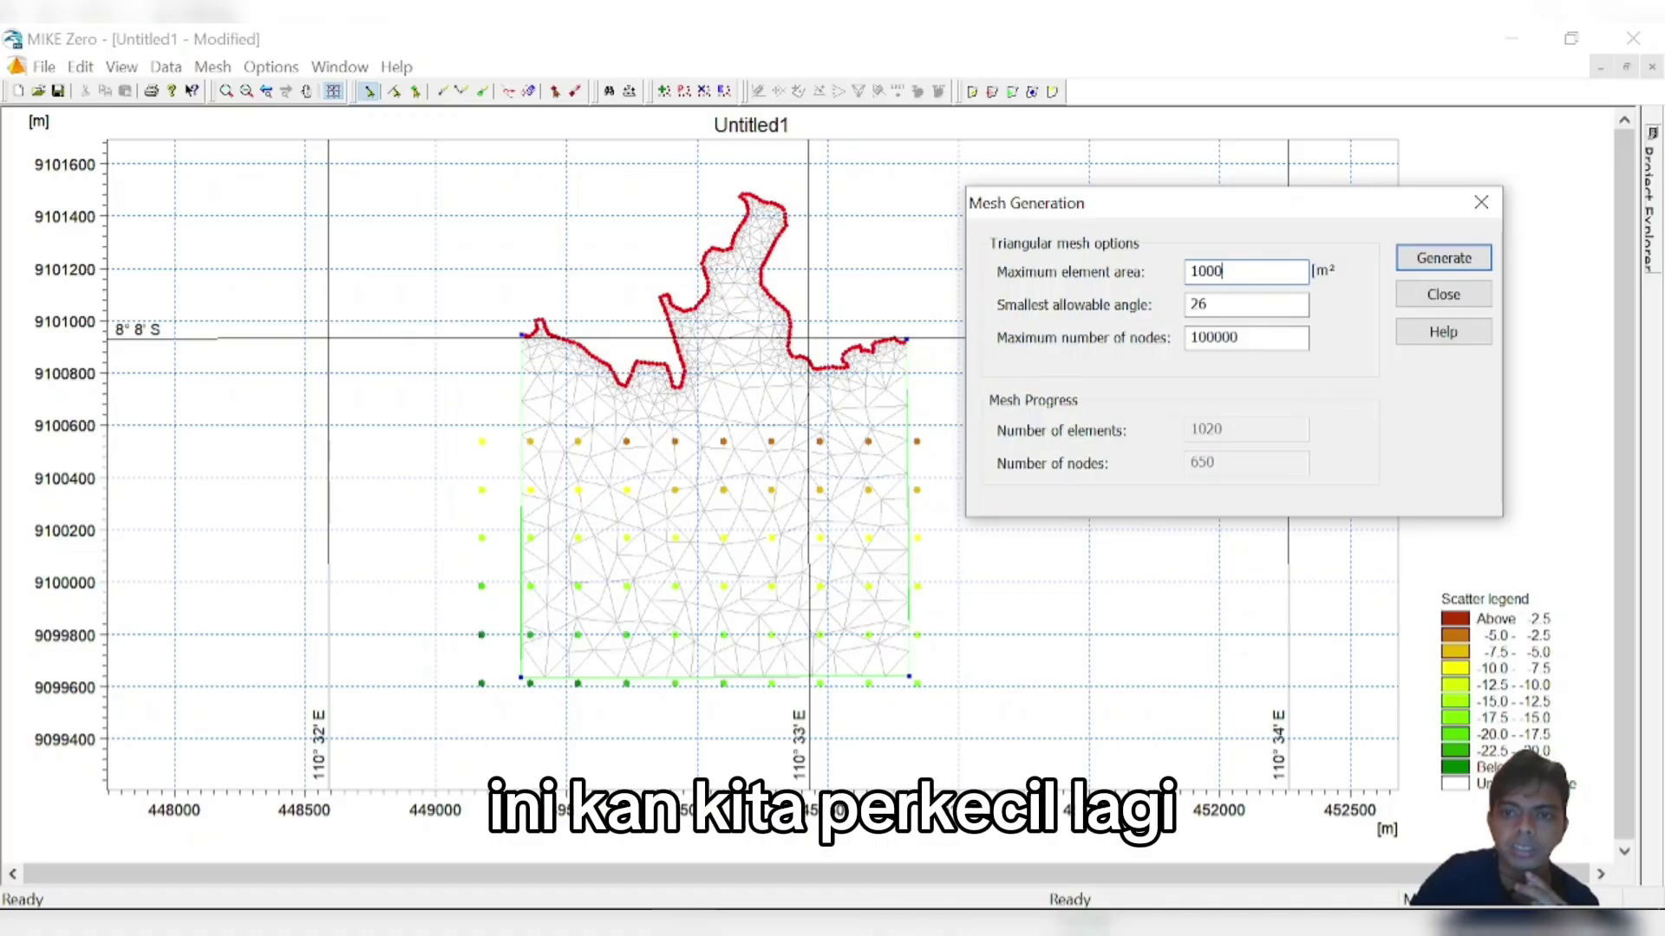
click(1431, 259)
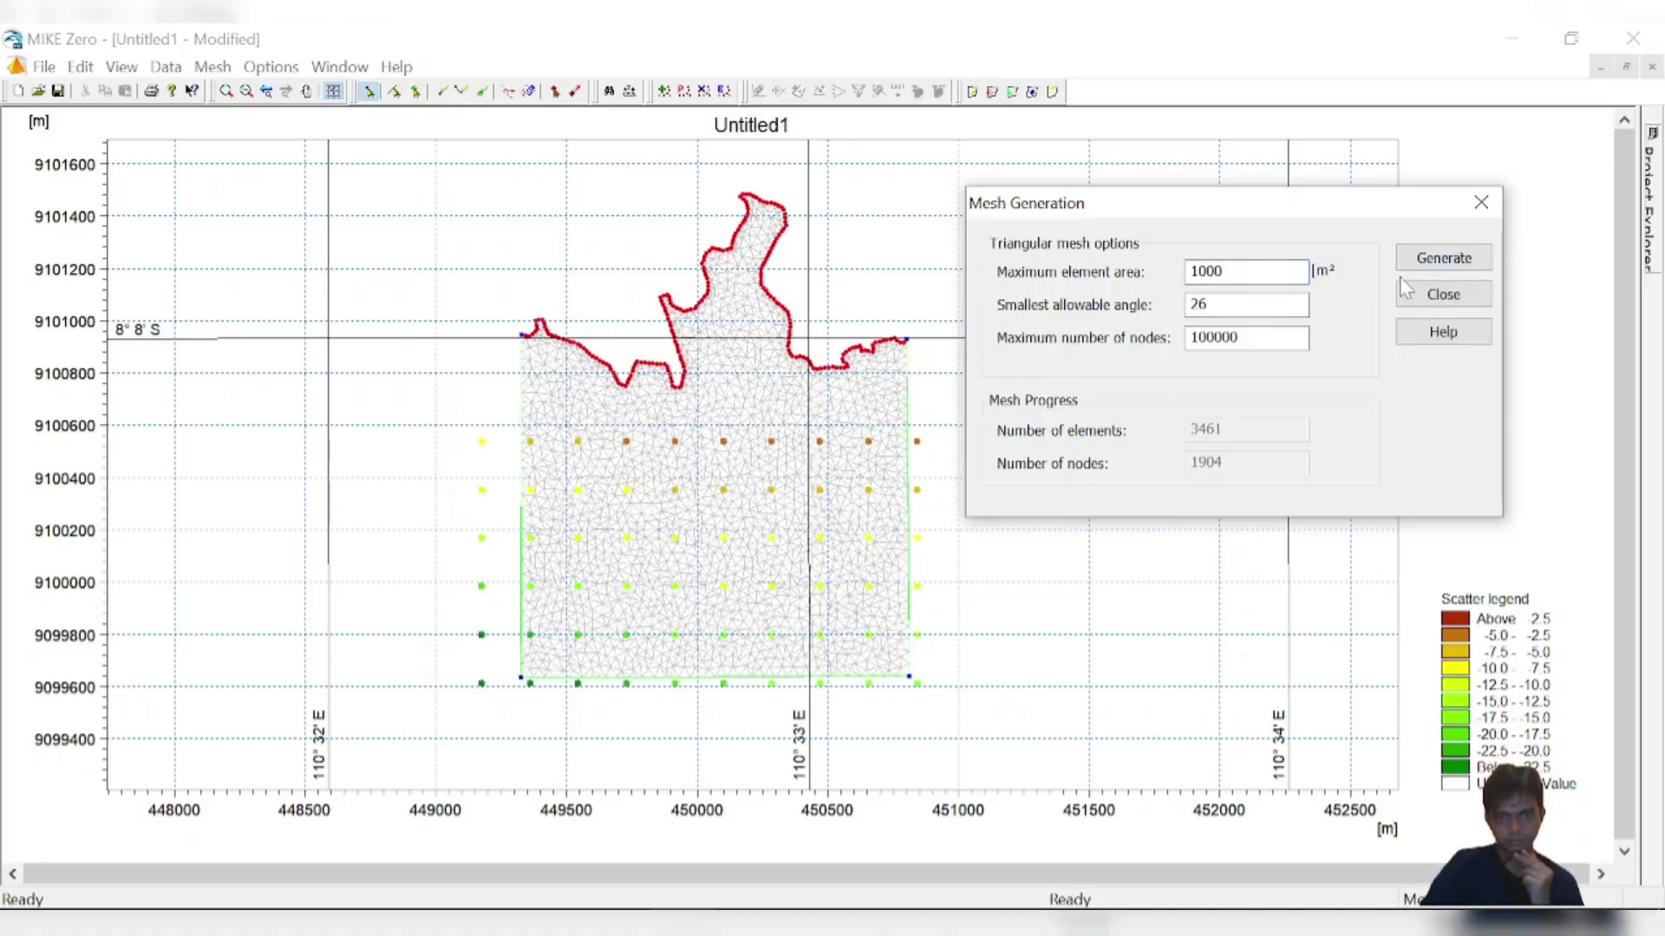
- Set the maximum element area to 5000 m², regenerate the triangular mesh and close the mesh generation settings
click(1240, 276)
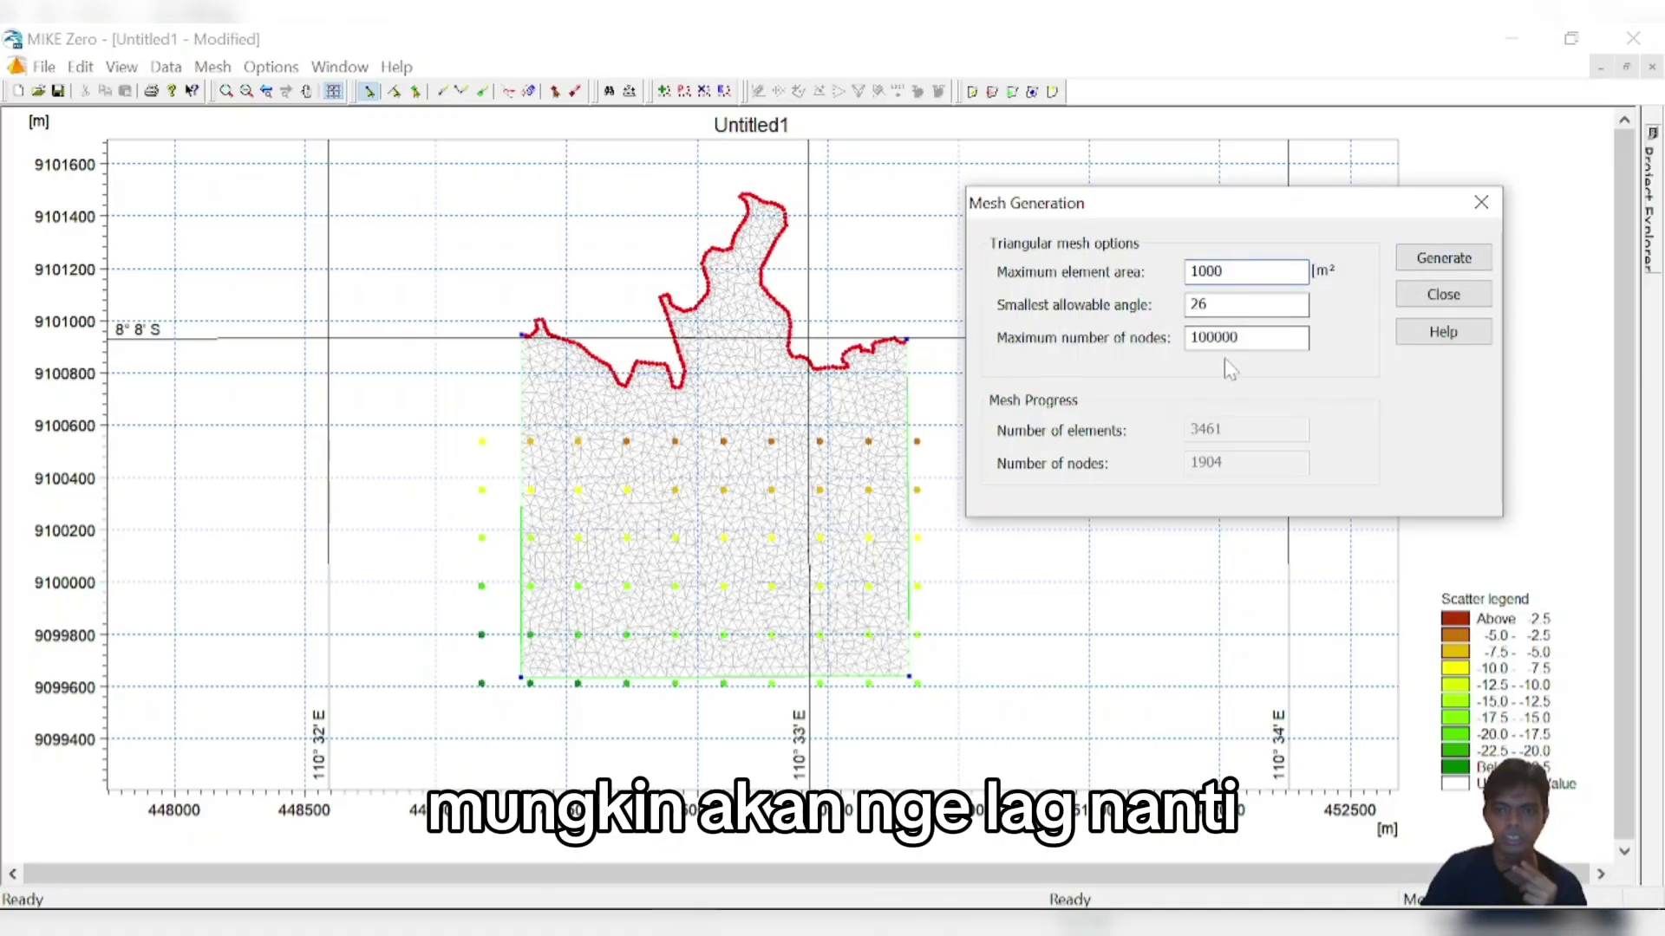
key(BackSpace)
key(BackSpace)
key(BackSpace)
key(BackSpace)
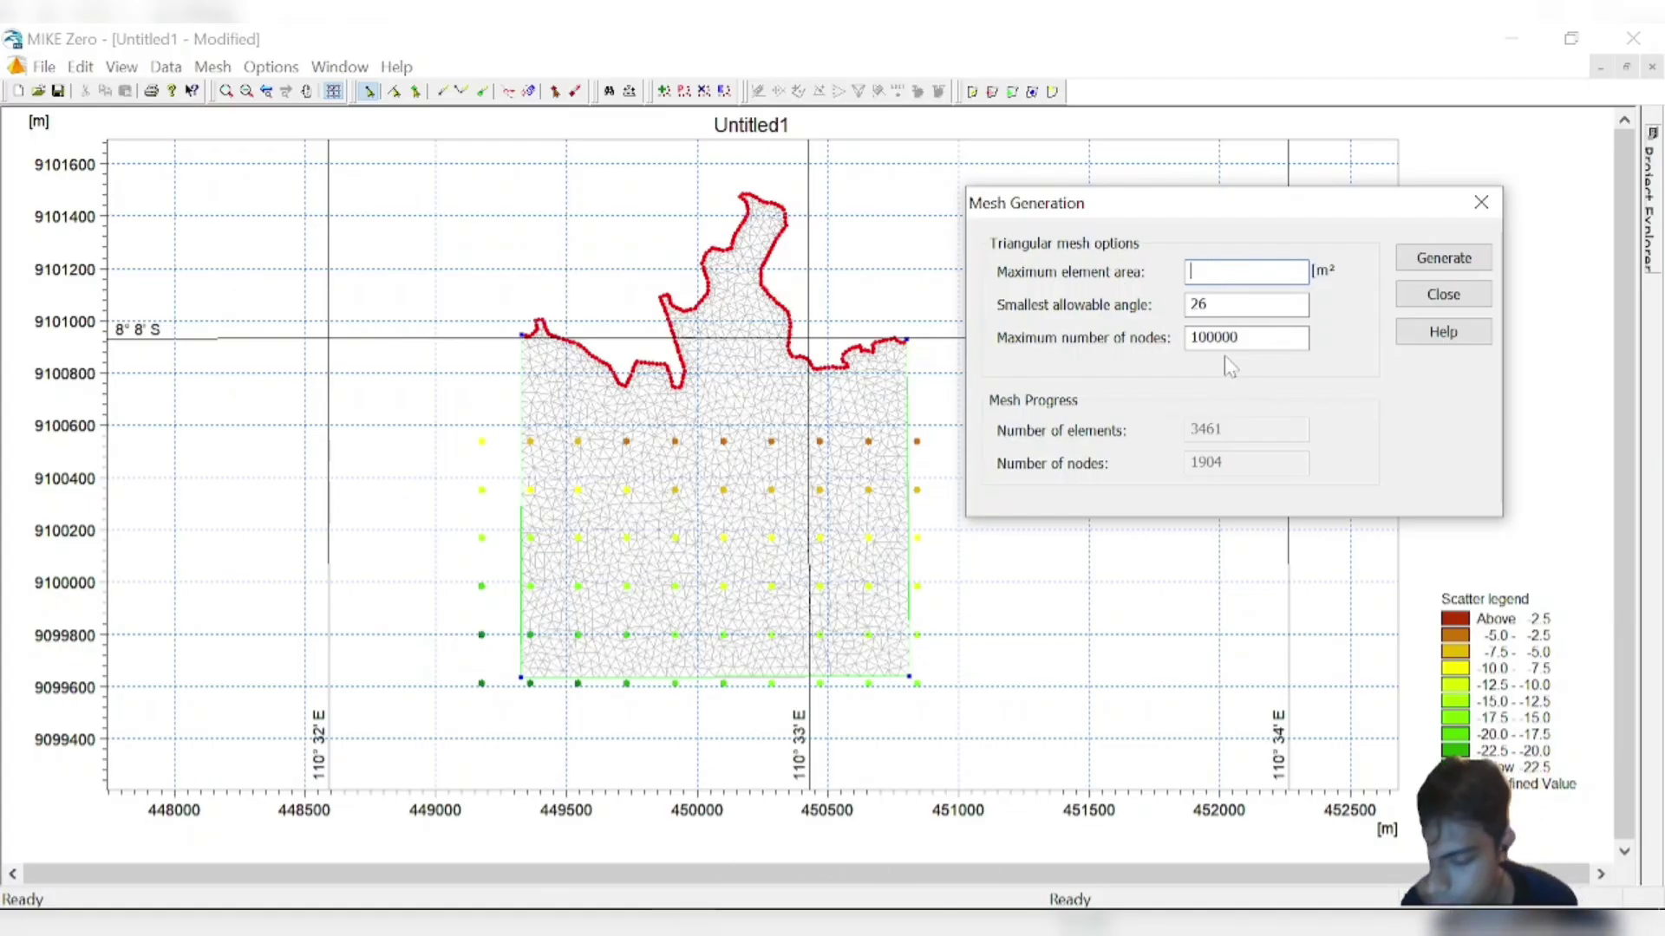
text(50000)
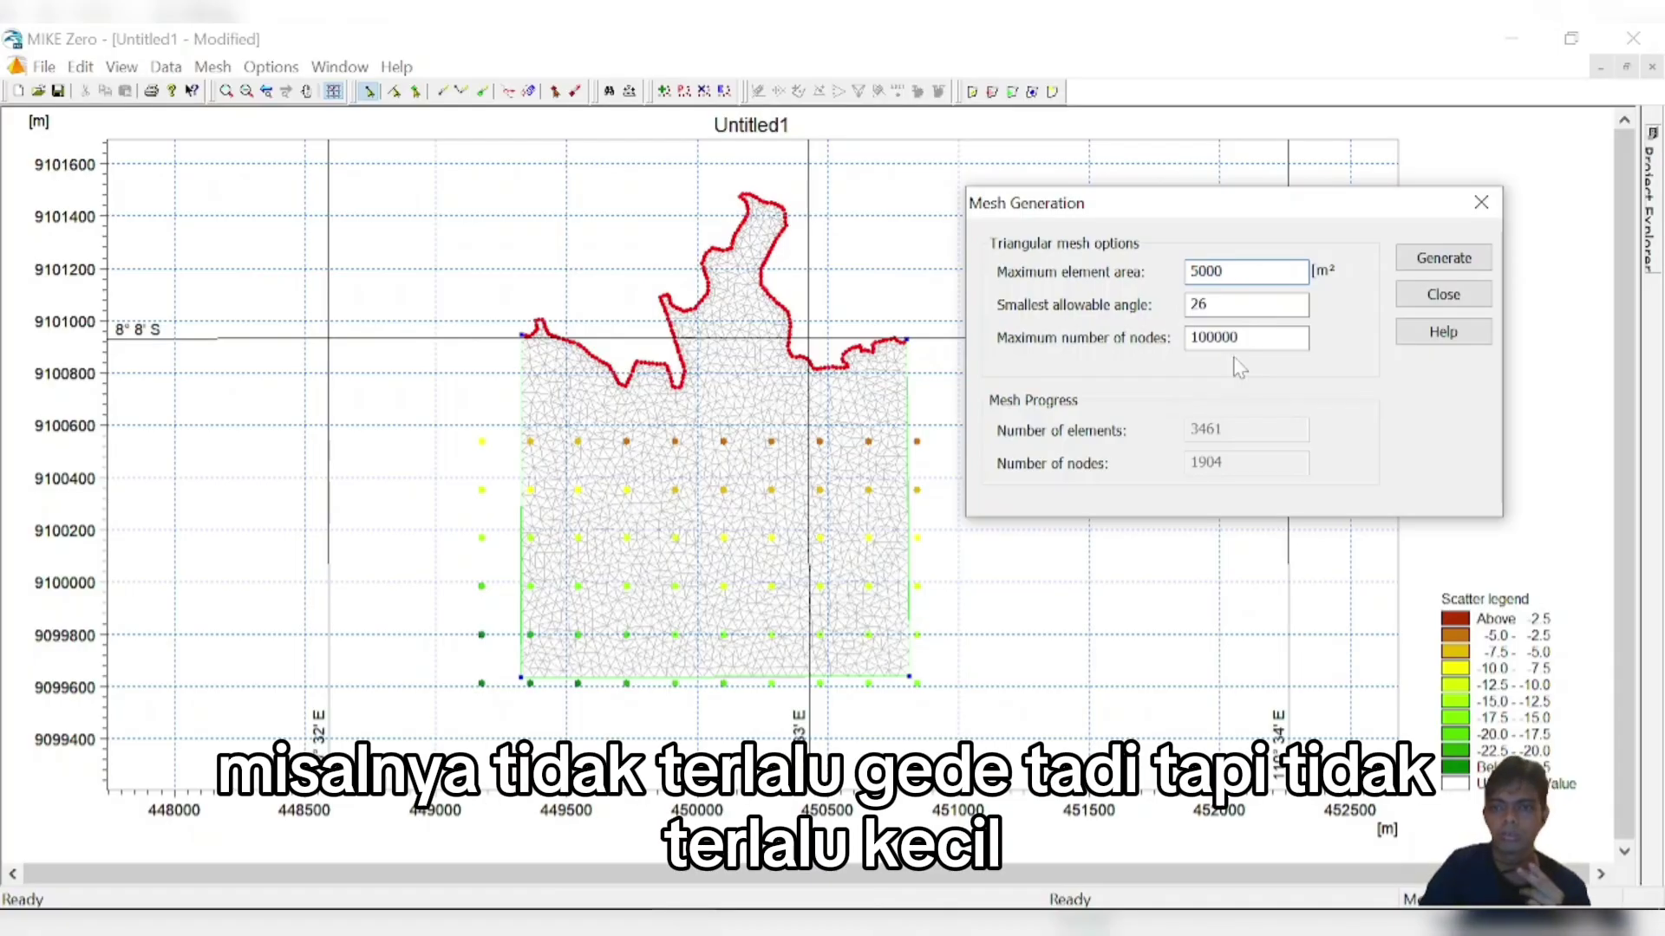
click(1453, 263)
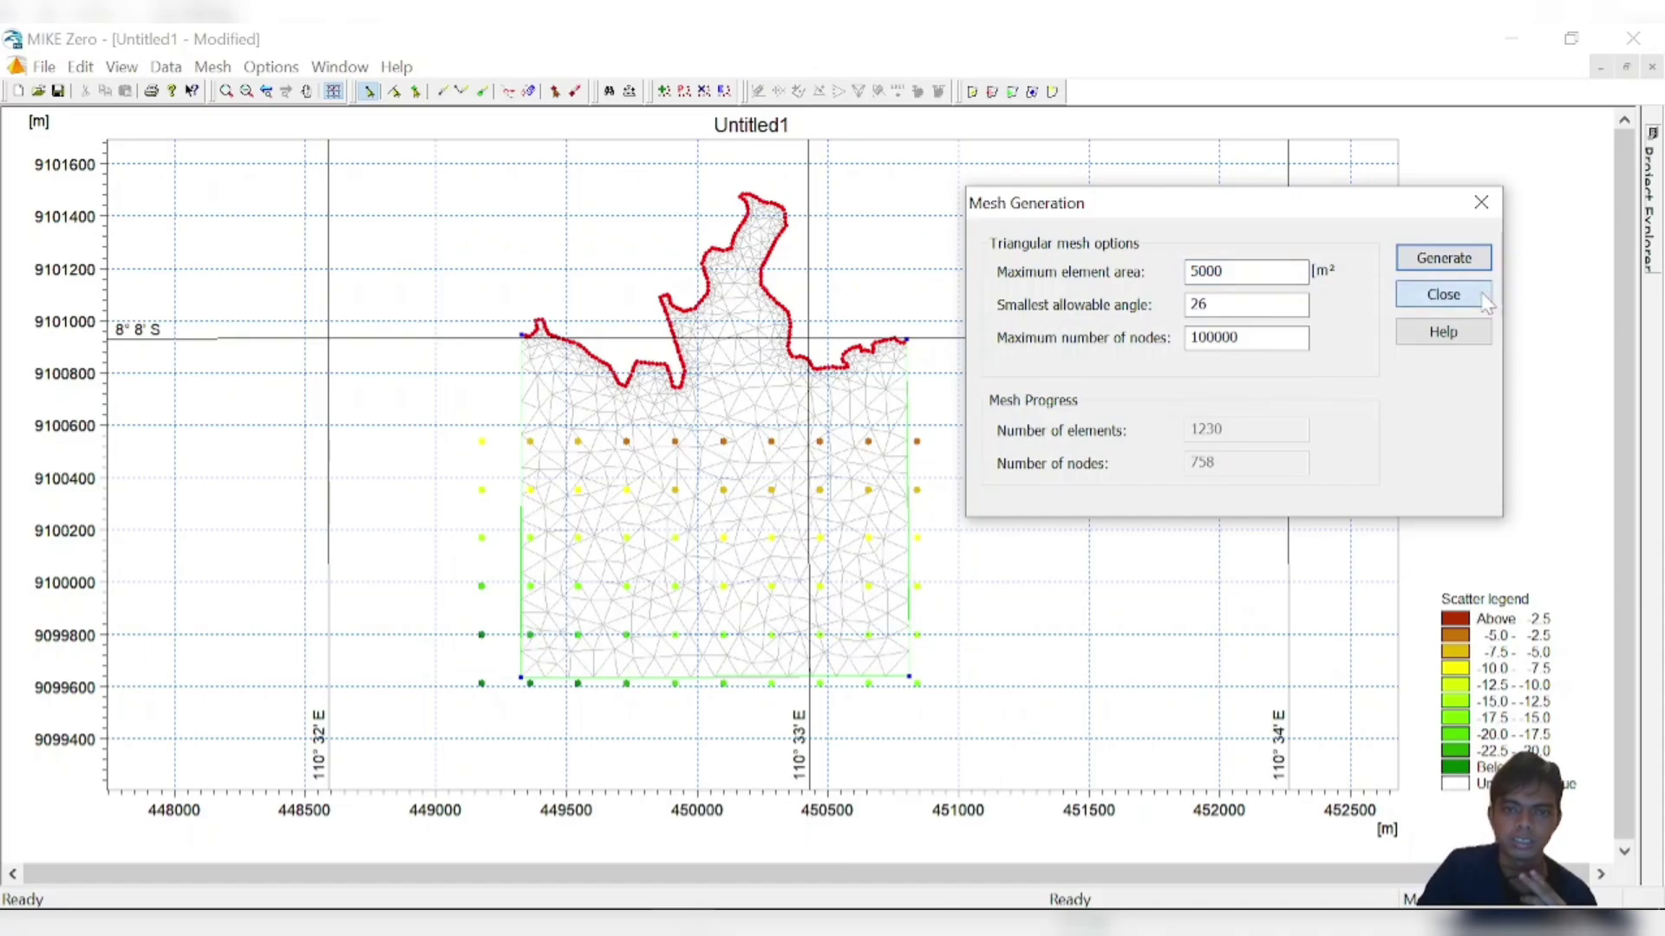
click(1444, 294)
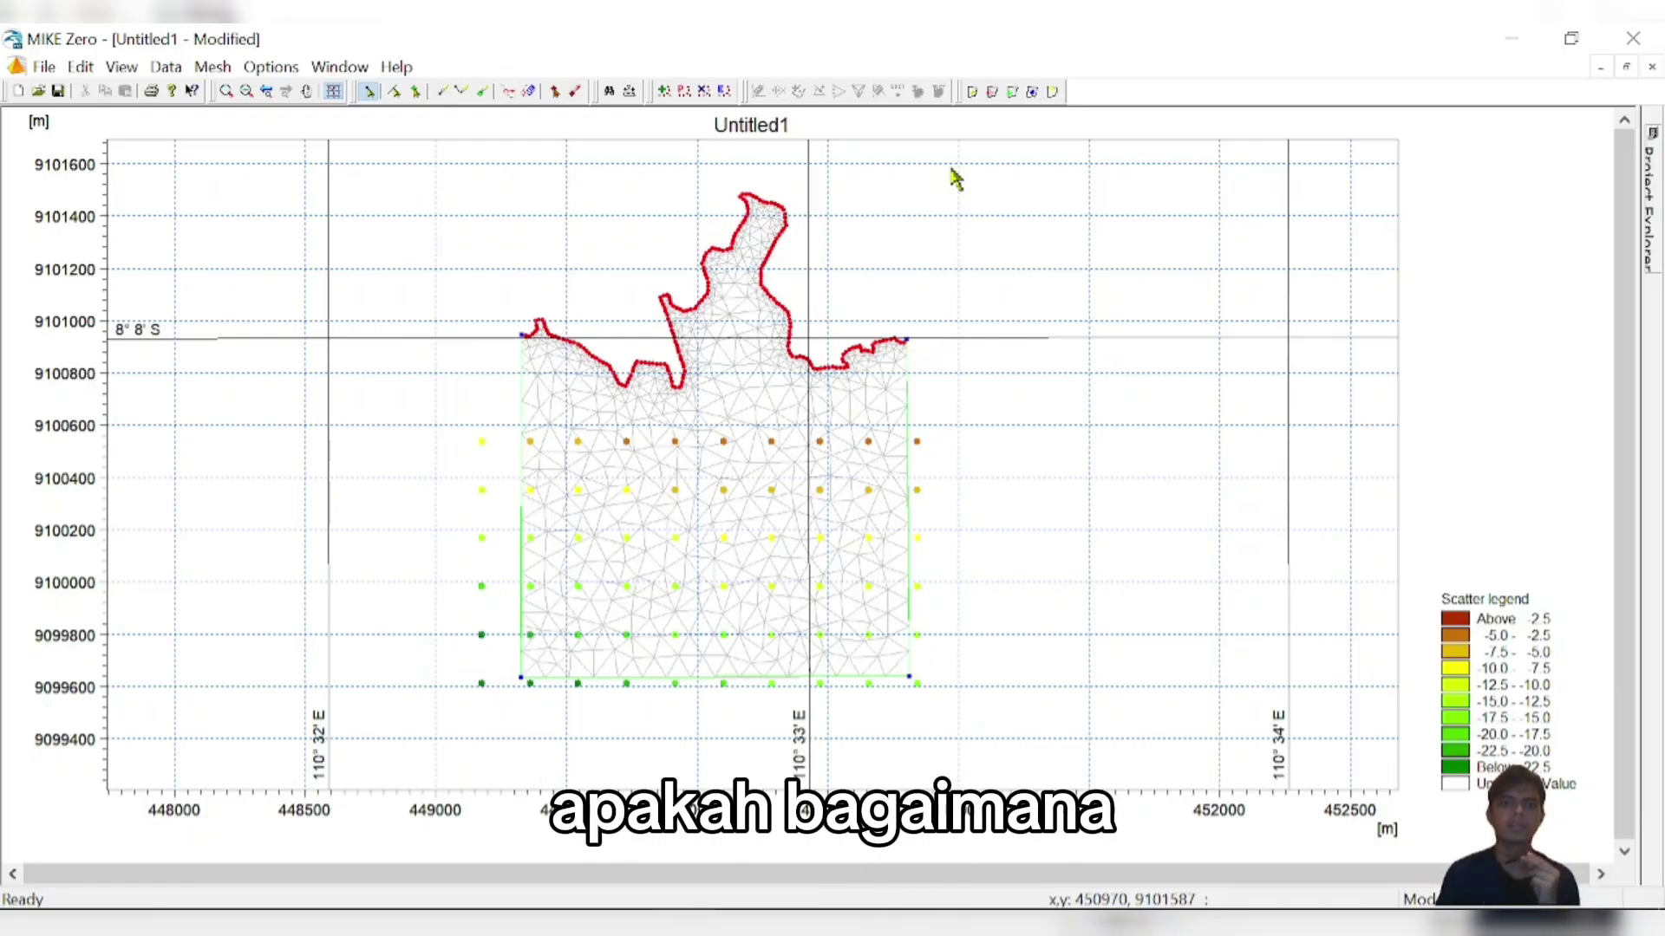
- Smooth the mesh with 10 iterations, leaving the mesh nodes at arcs untouched
click(212, 70)
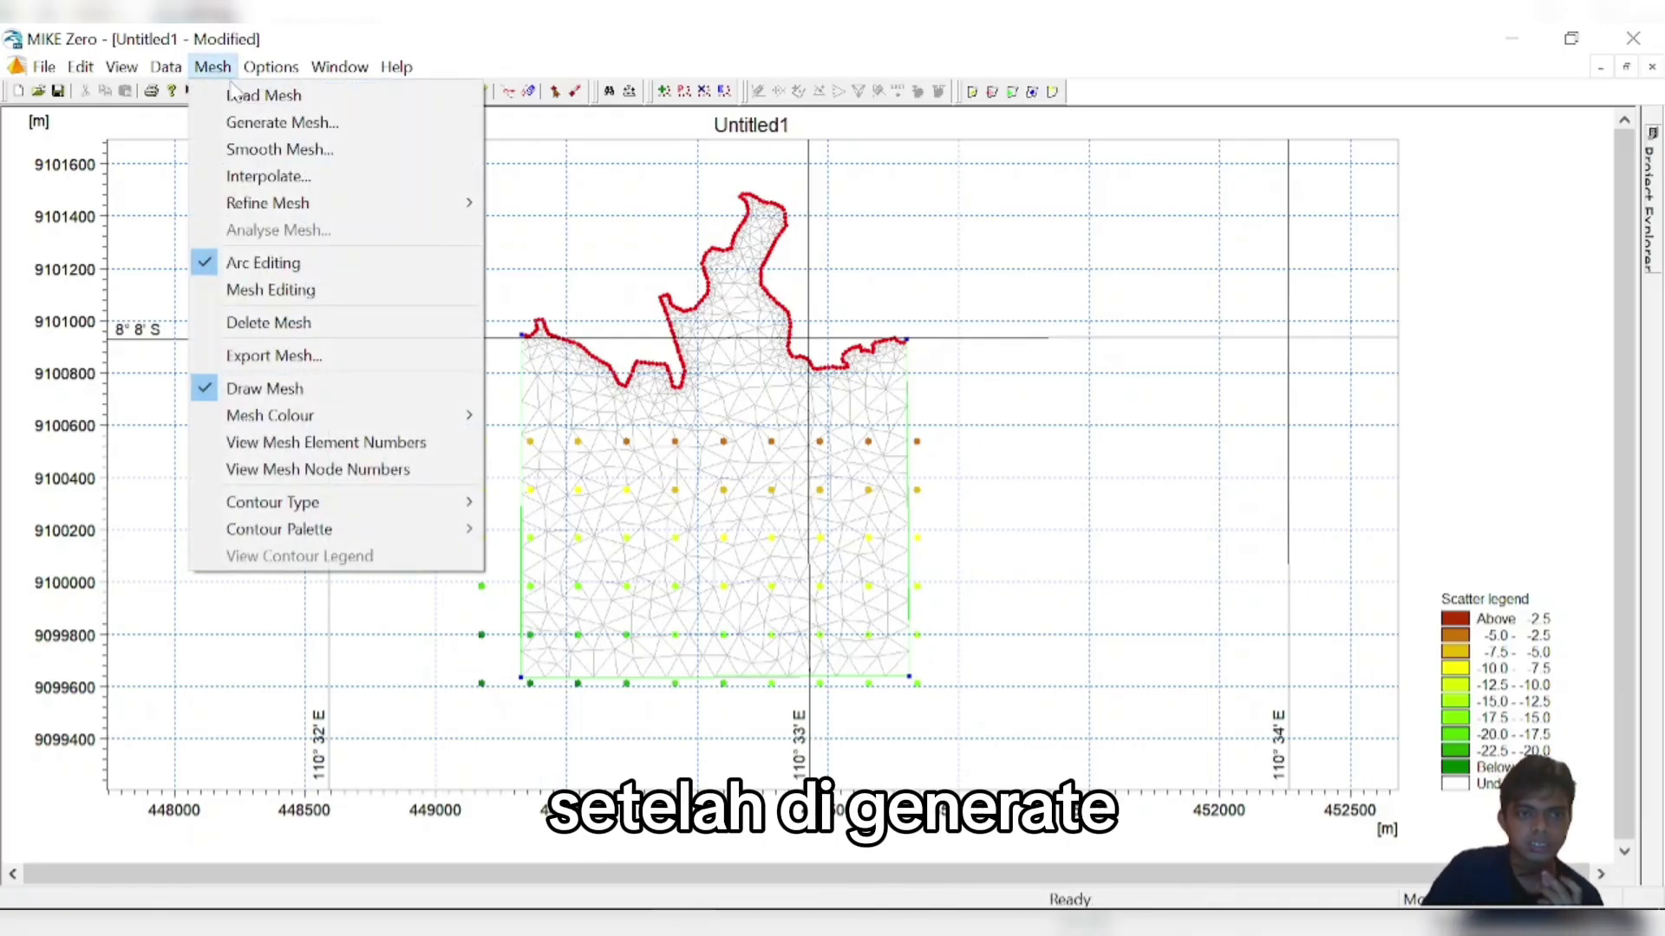
click(266, 150)
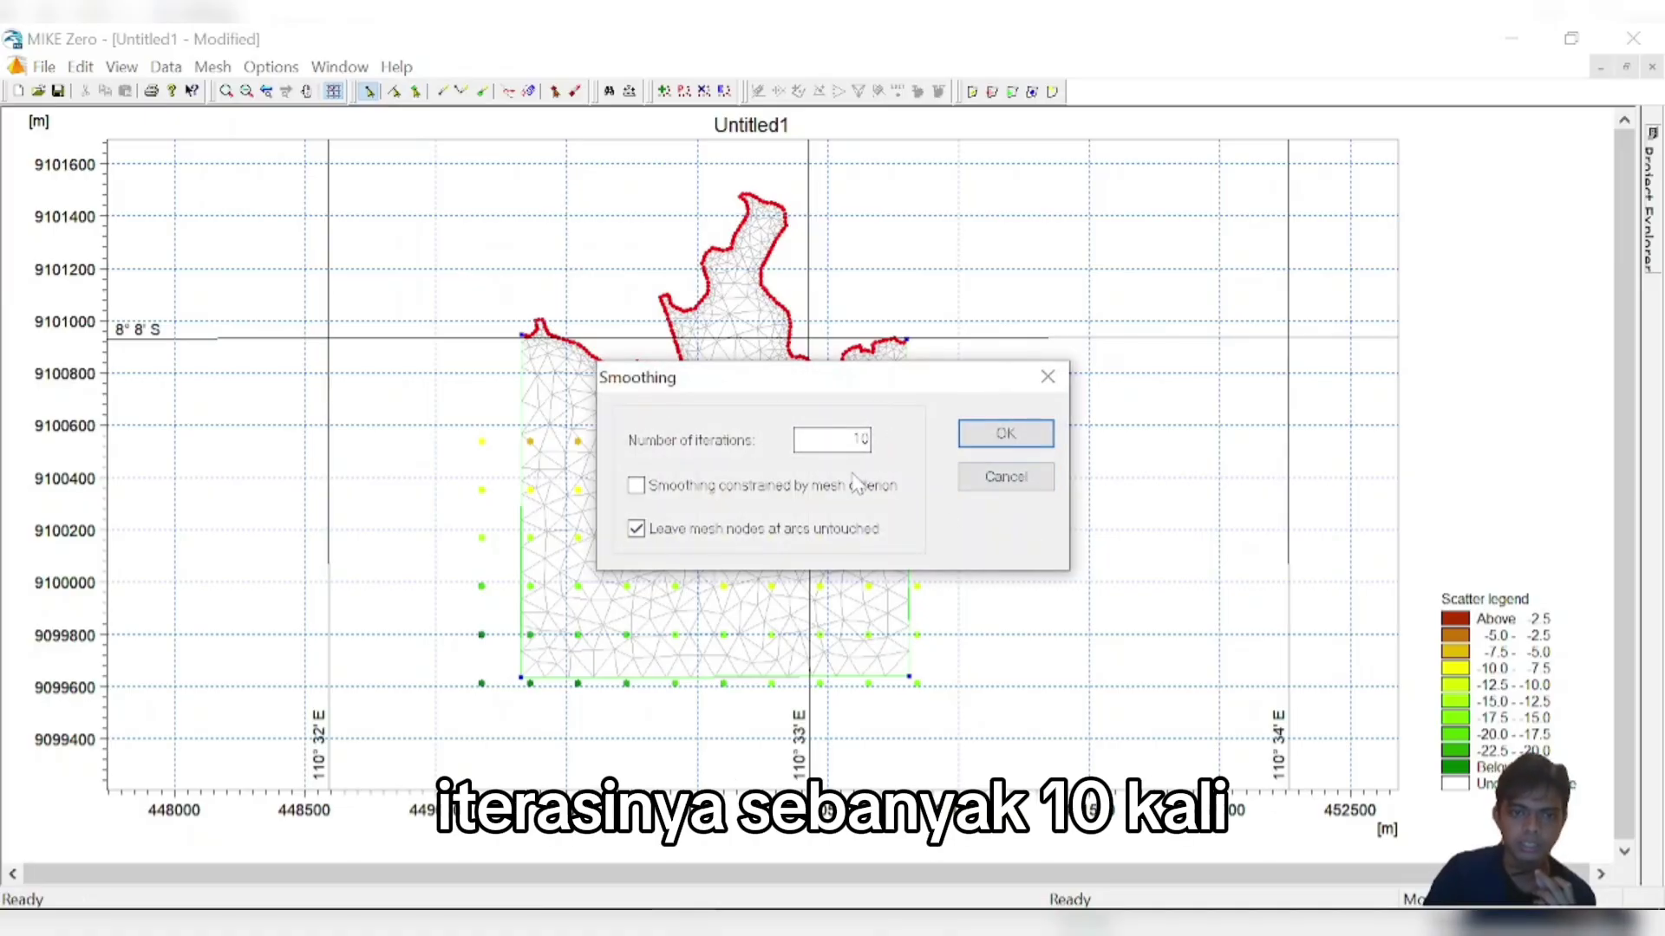
click(985, 444)
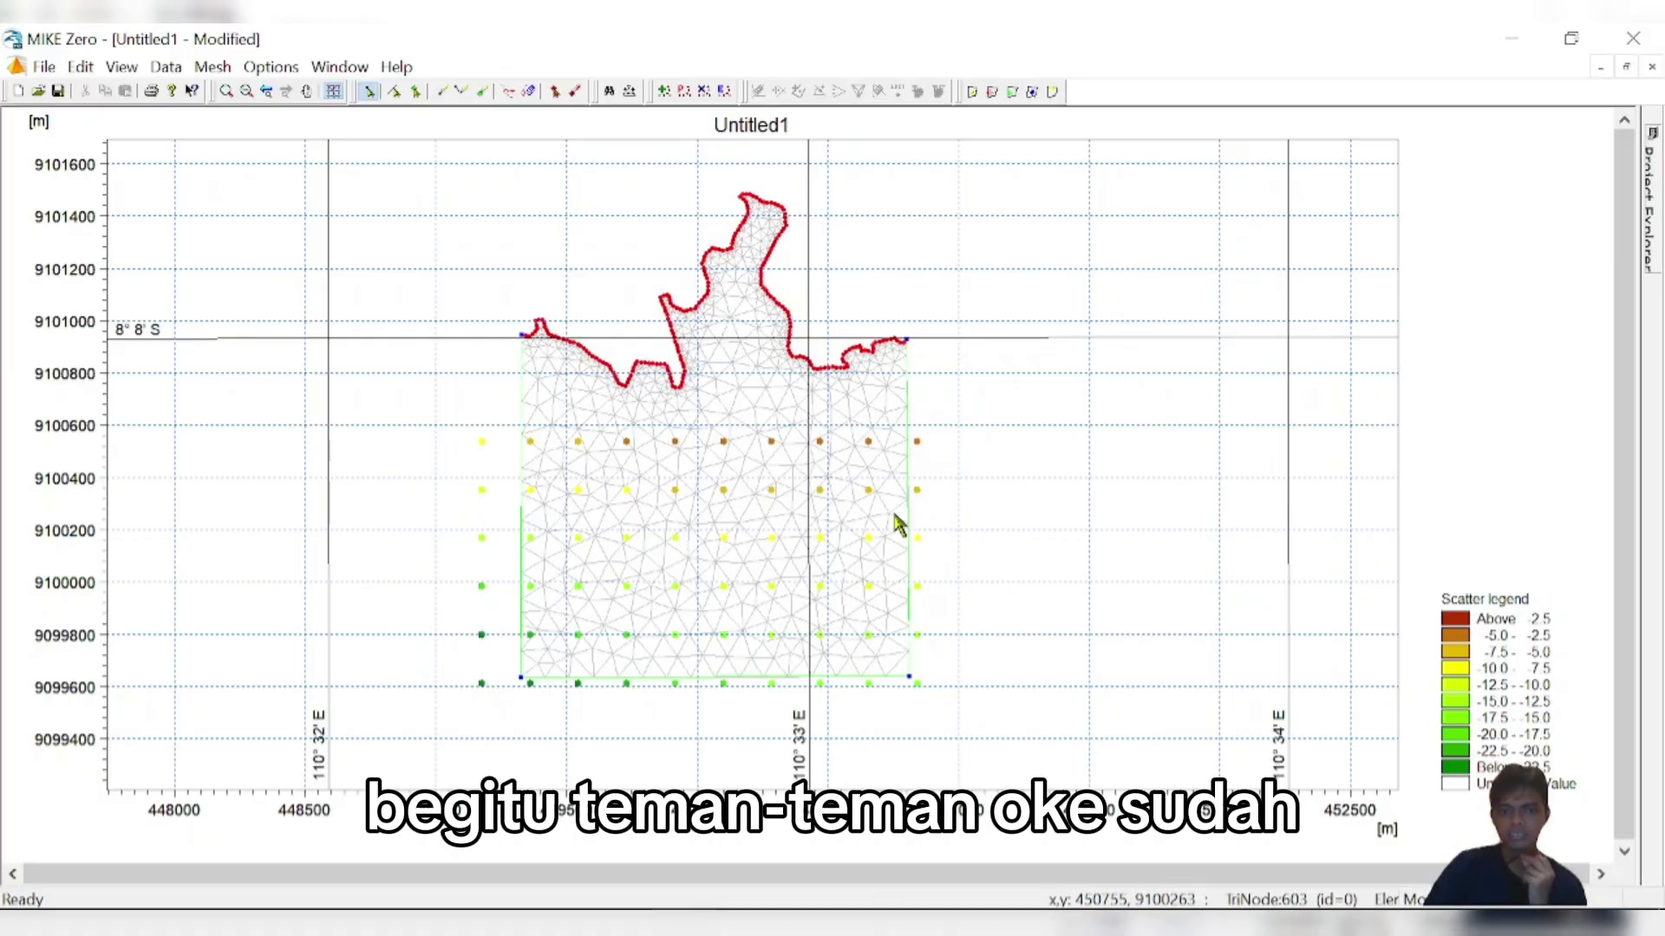
- Hide the bathymetry scatter data so only the mesh and boundary are displayed
click(166, 67)
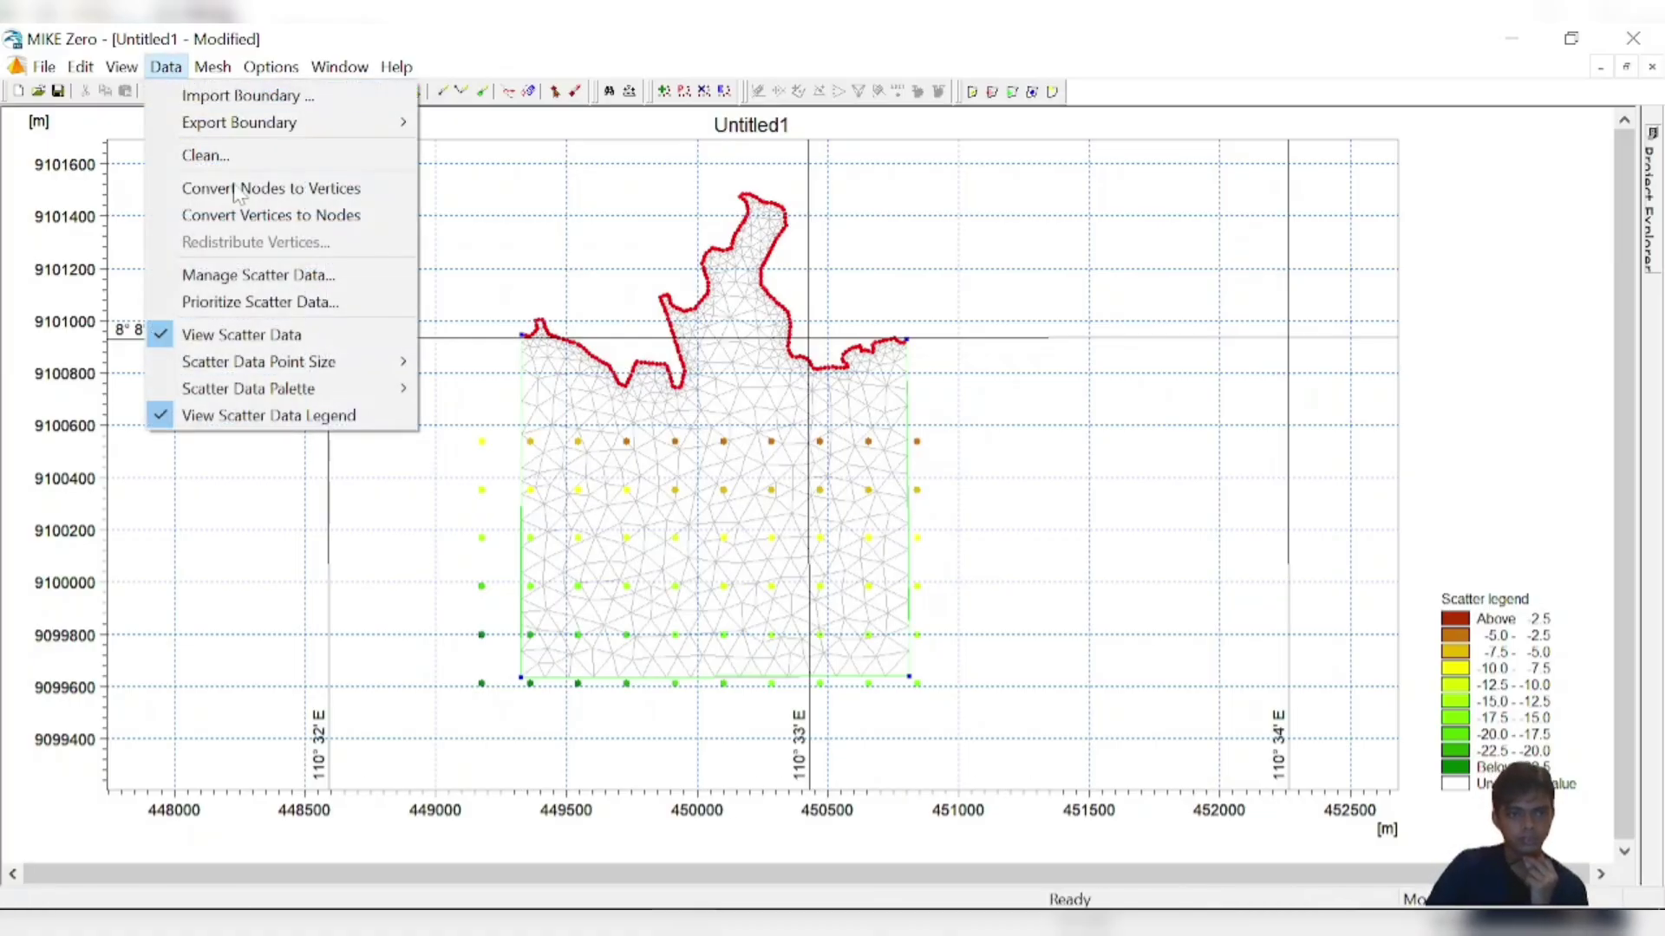
click(249, 343)
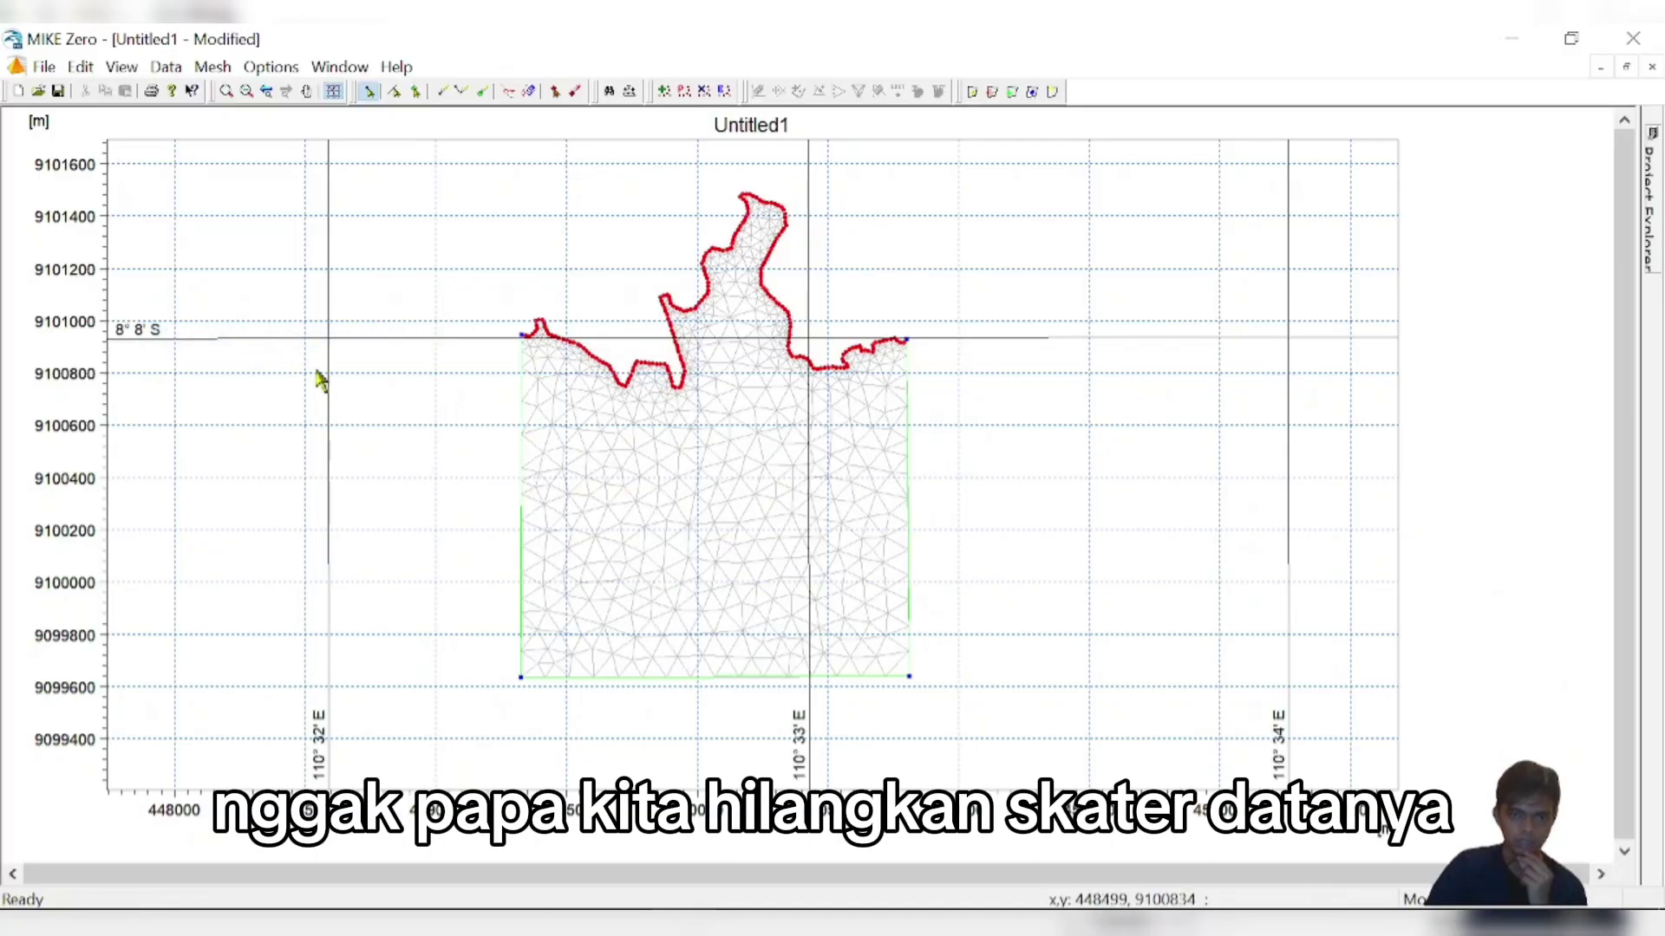
click(213, 67)
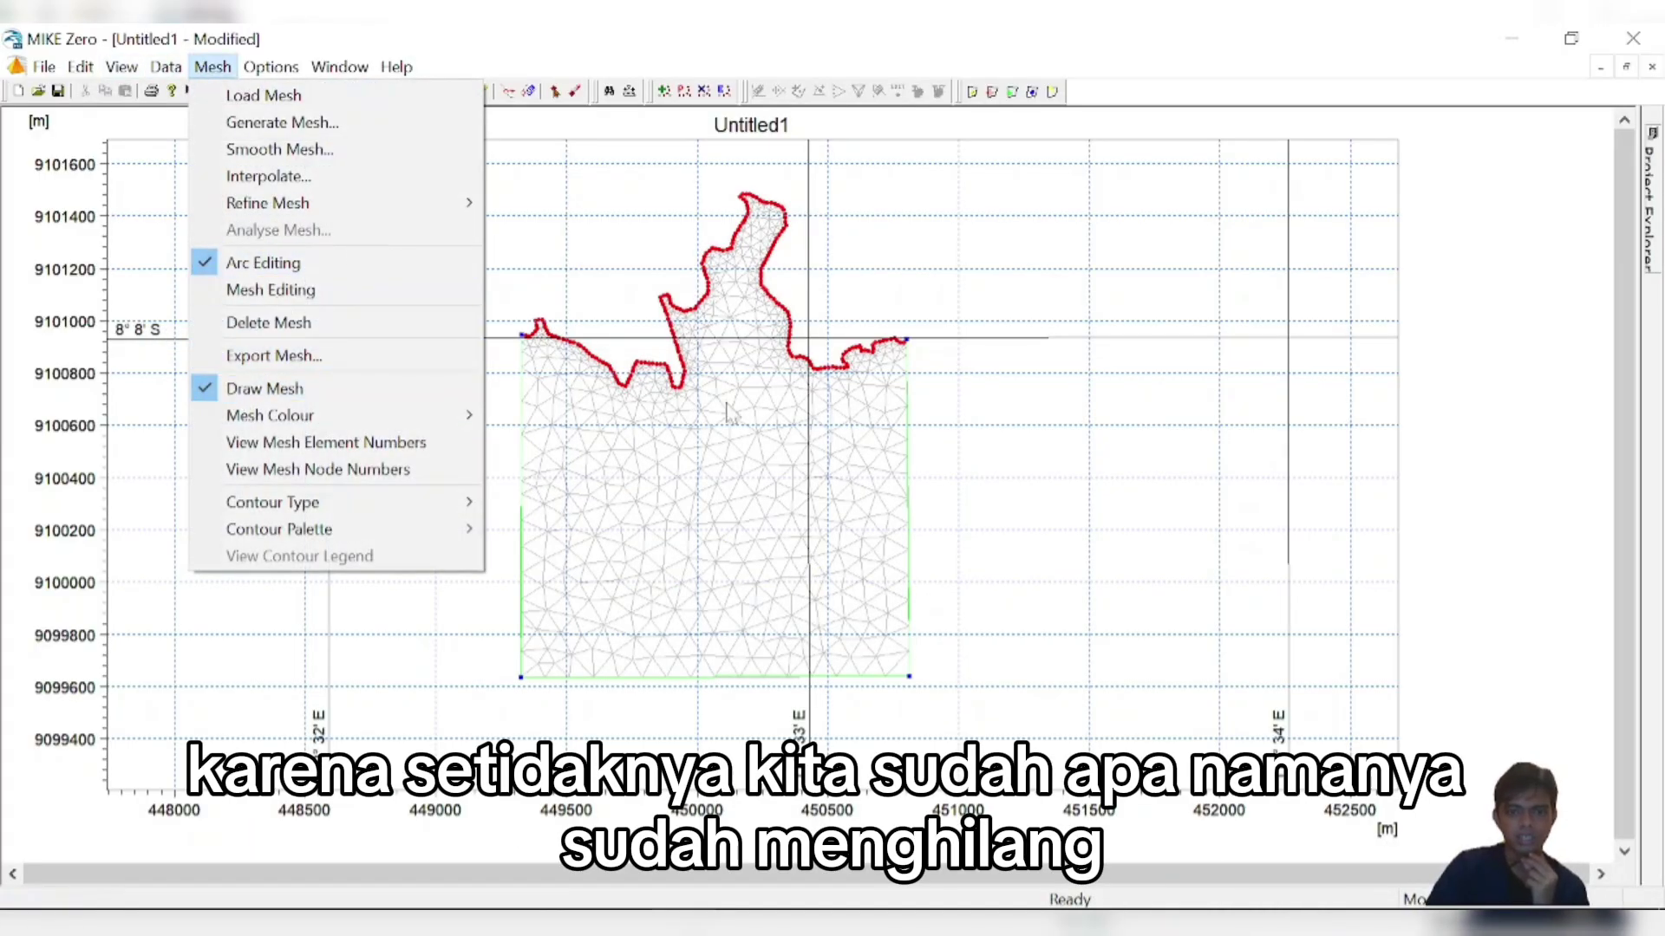
click(1559, 481)
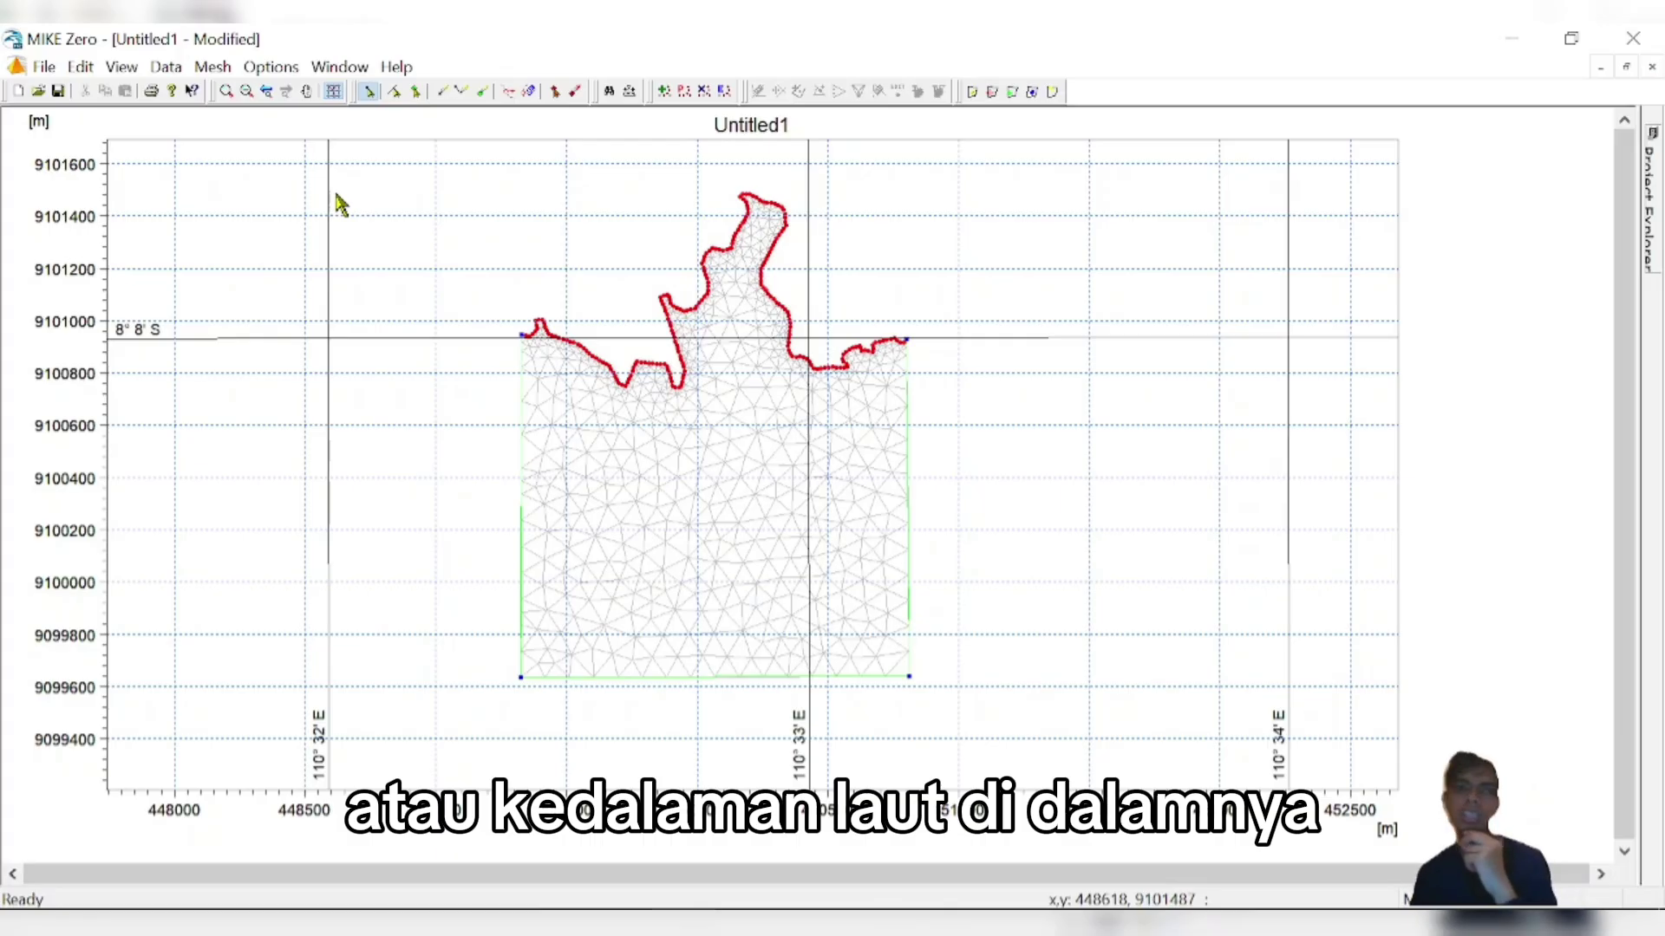
- Switch to Notepad, read the "Interpolasi kedalaman" section of the tutorial notes and return to MIKE Zero
click(212, 67)
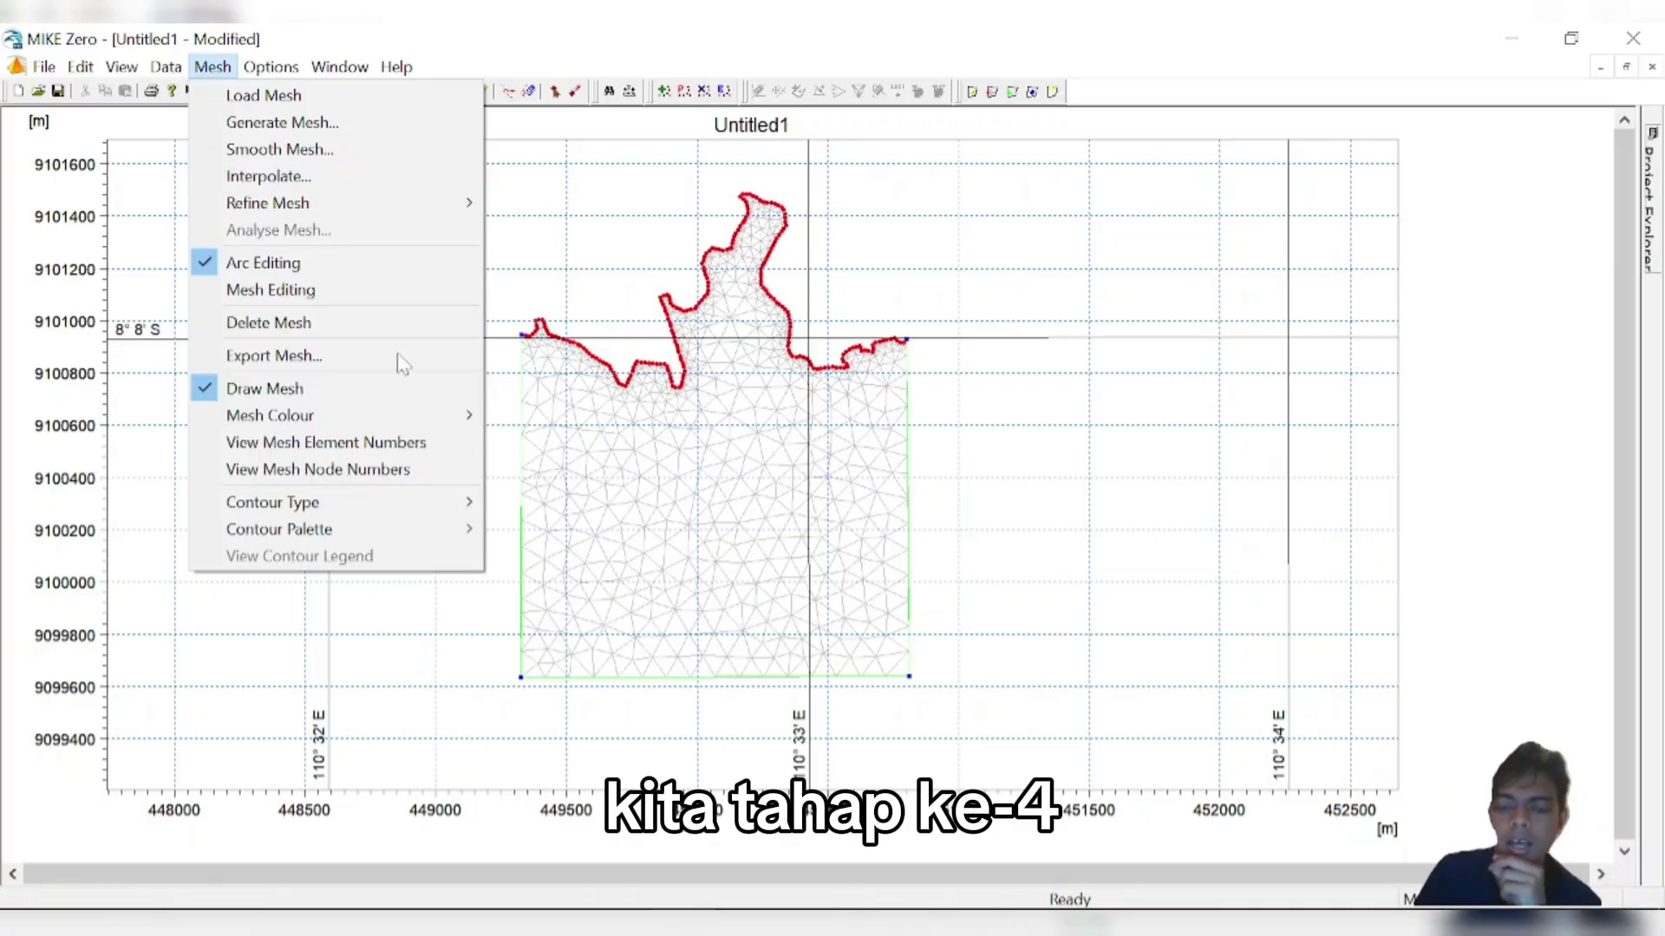
click(679, 924)
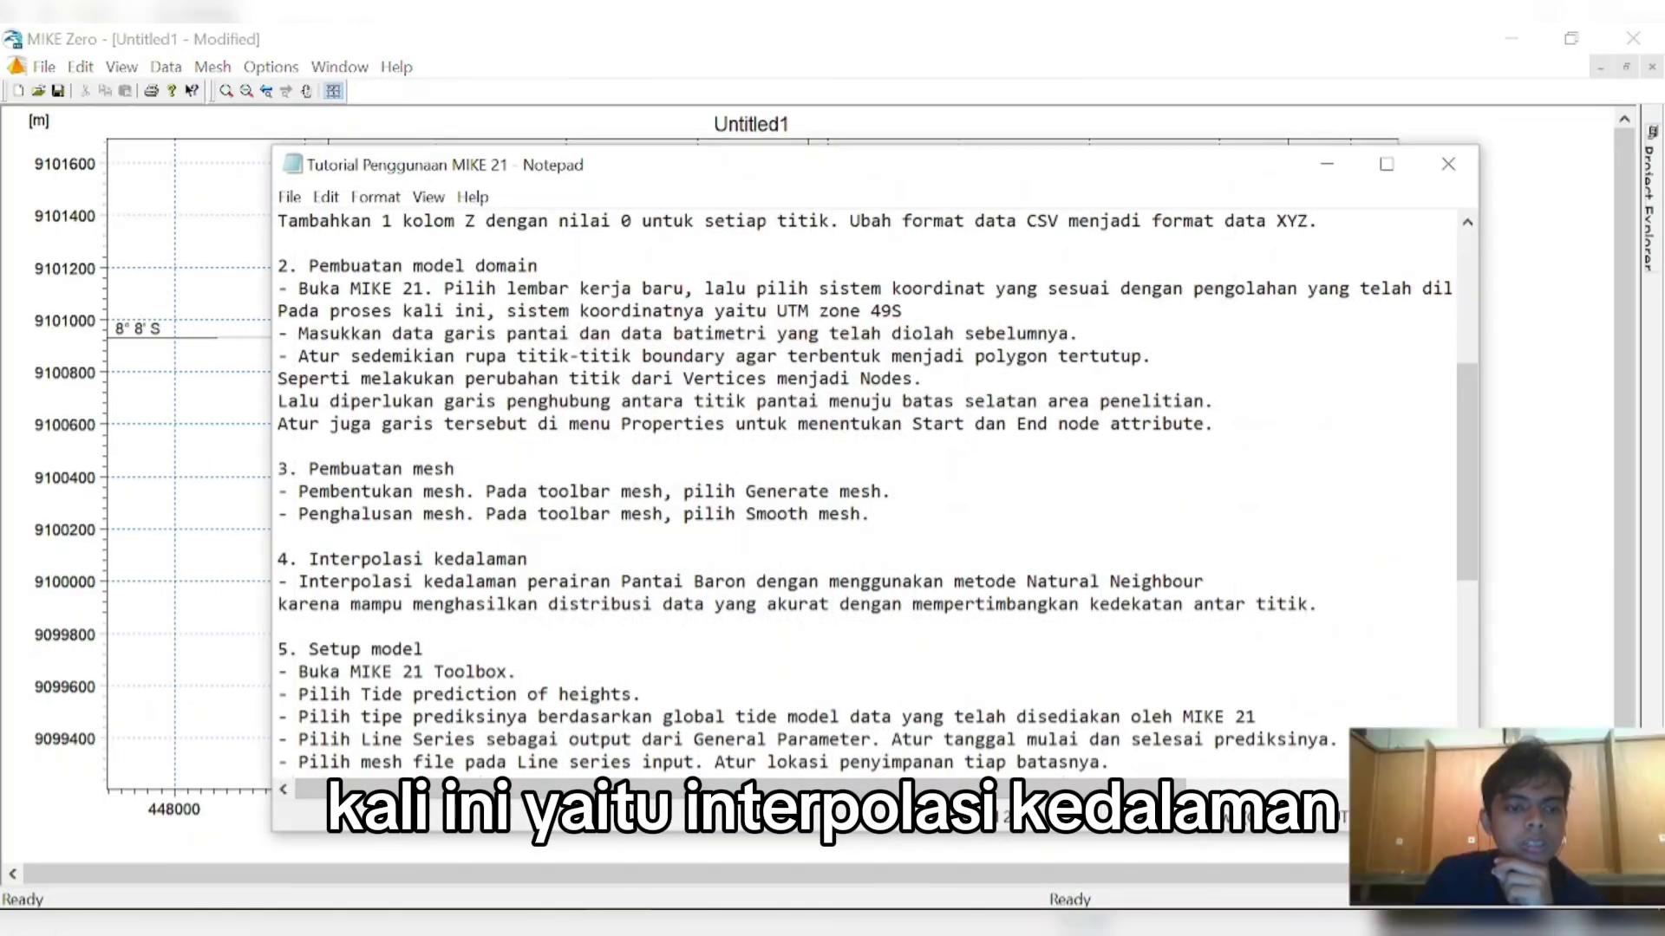
drag(519, 560, 361, 559)
click(383, 582)
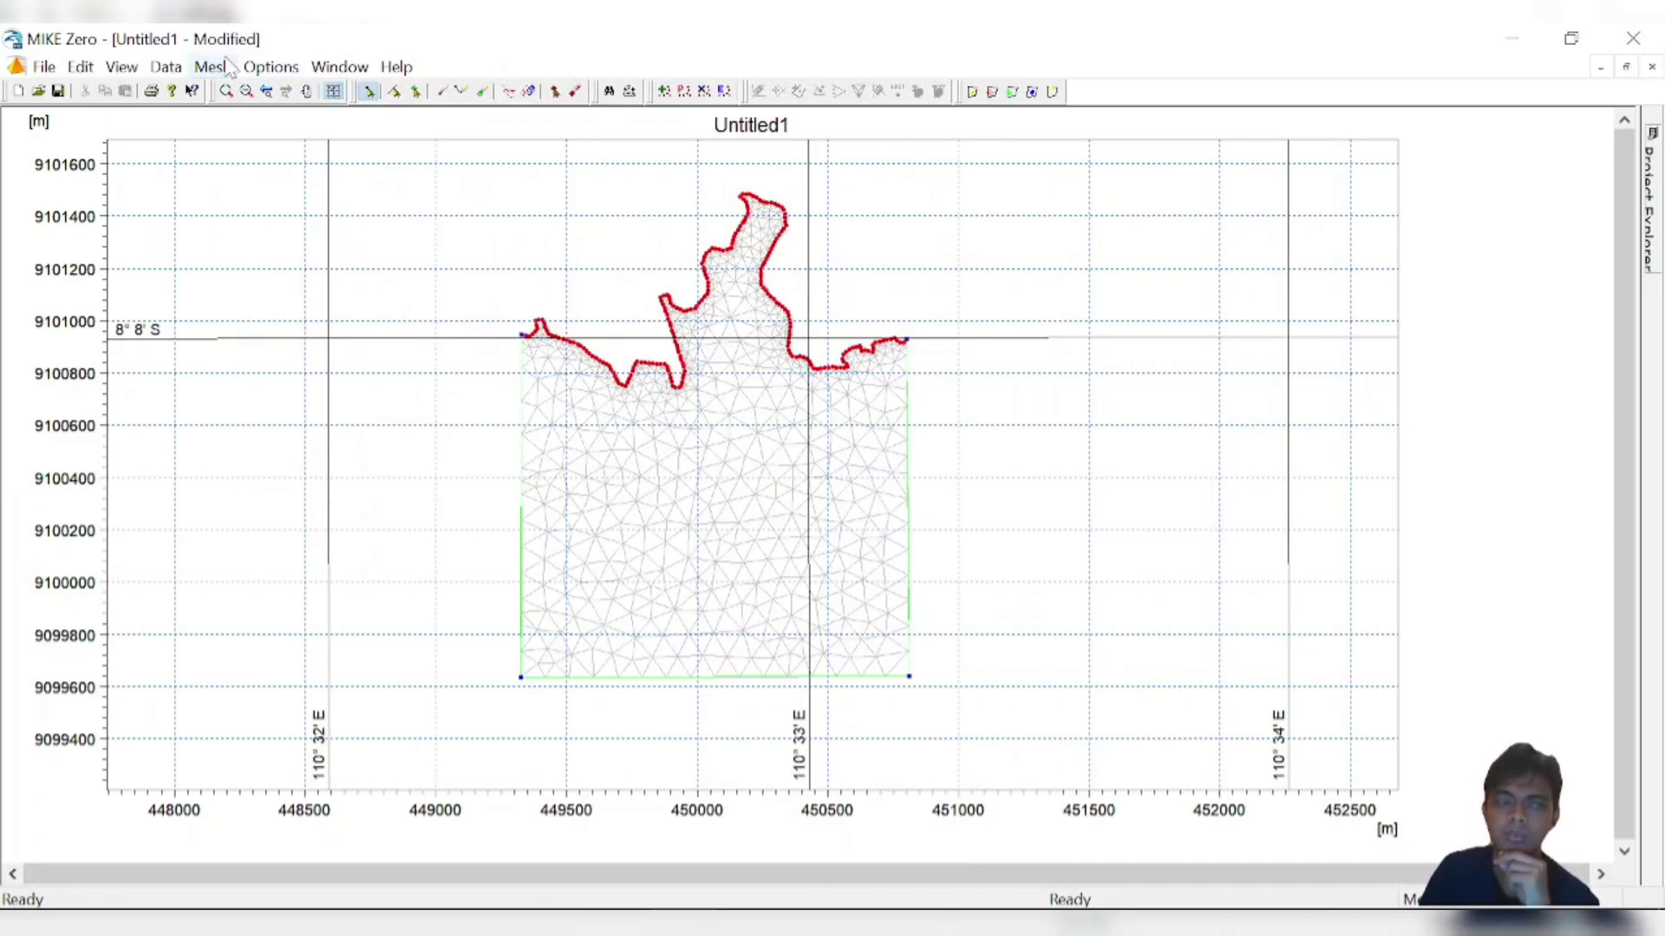
- Interpolate the mesh depths with the Natural Neighbour method, extrapolating beyond the convex hull of the scatter data, and turn off drawing of the mesh
click(262, 73)
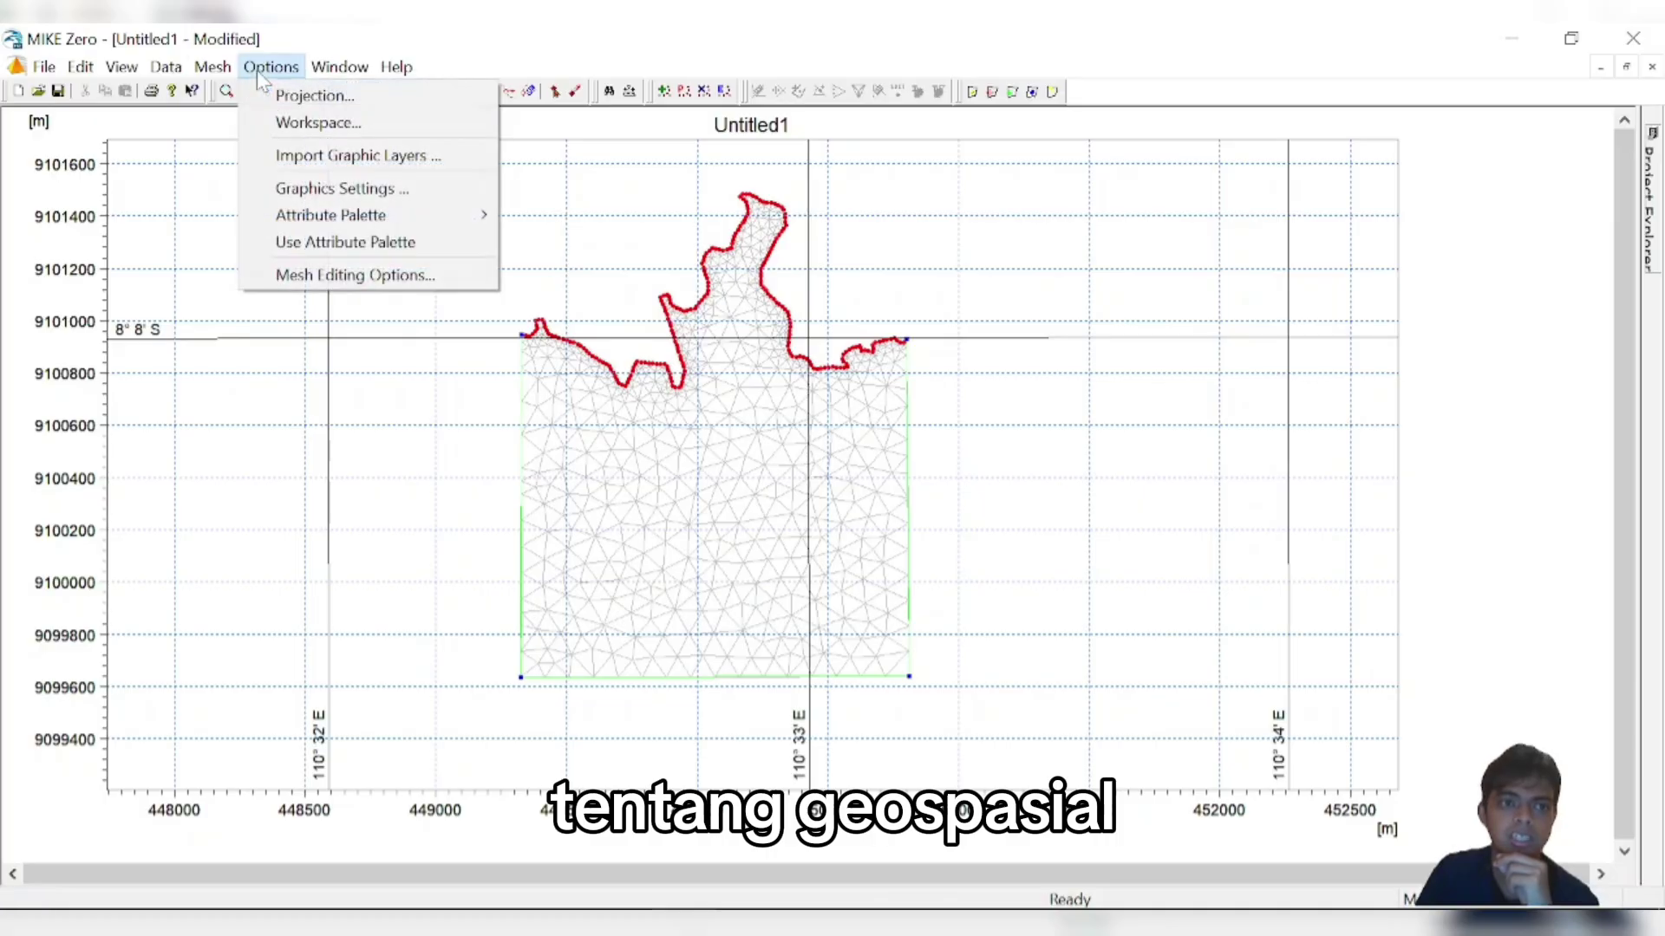
mouse_move(212, 66)
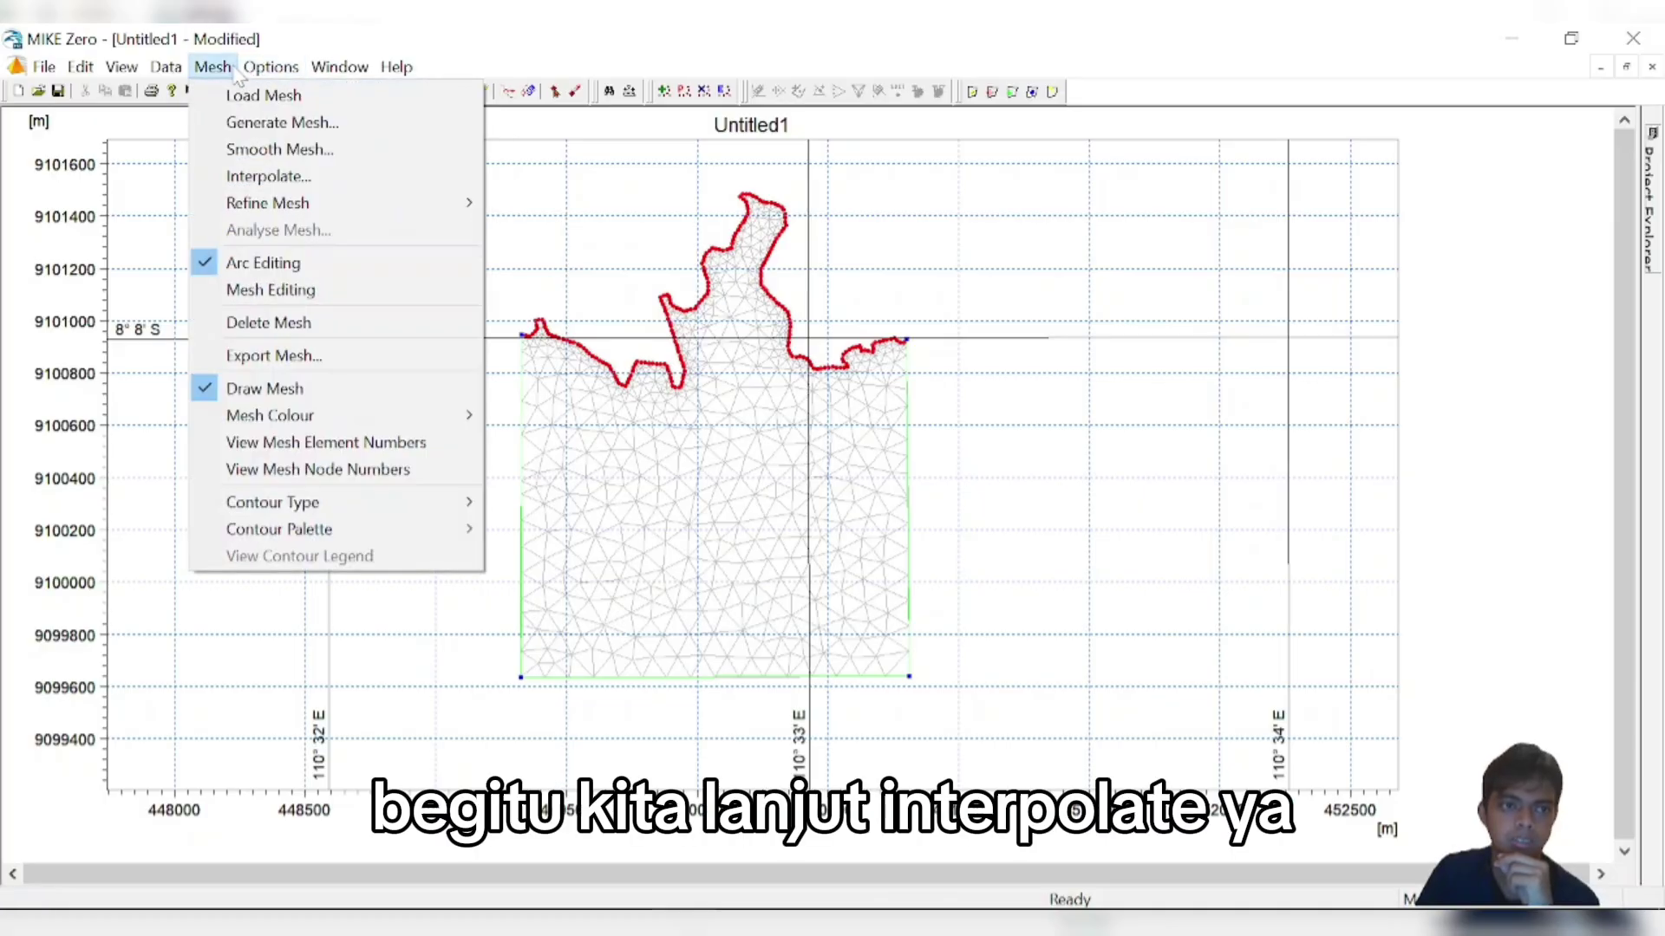
click(271, 176)
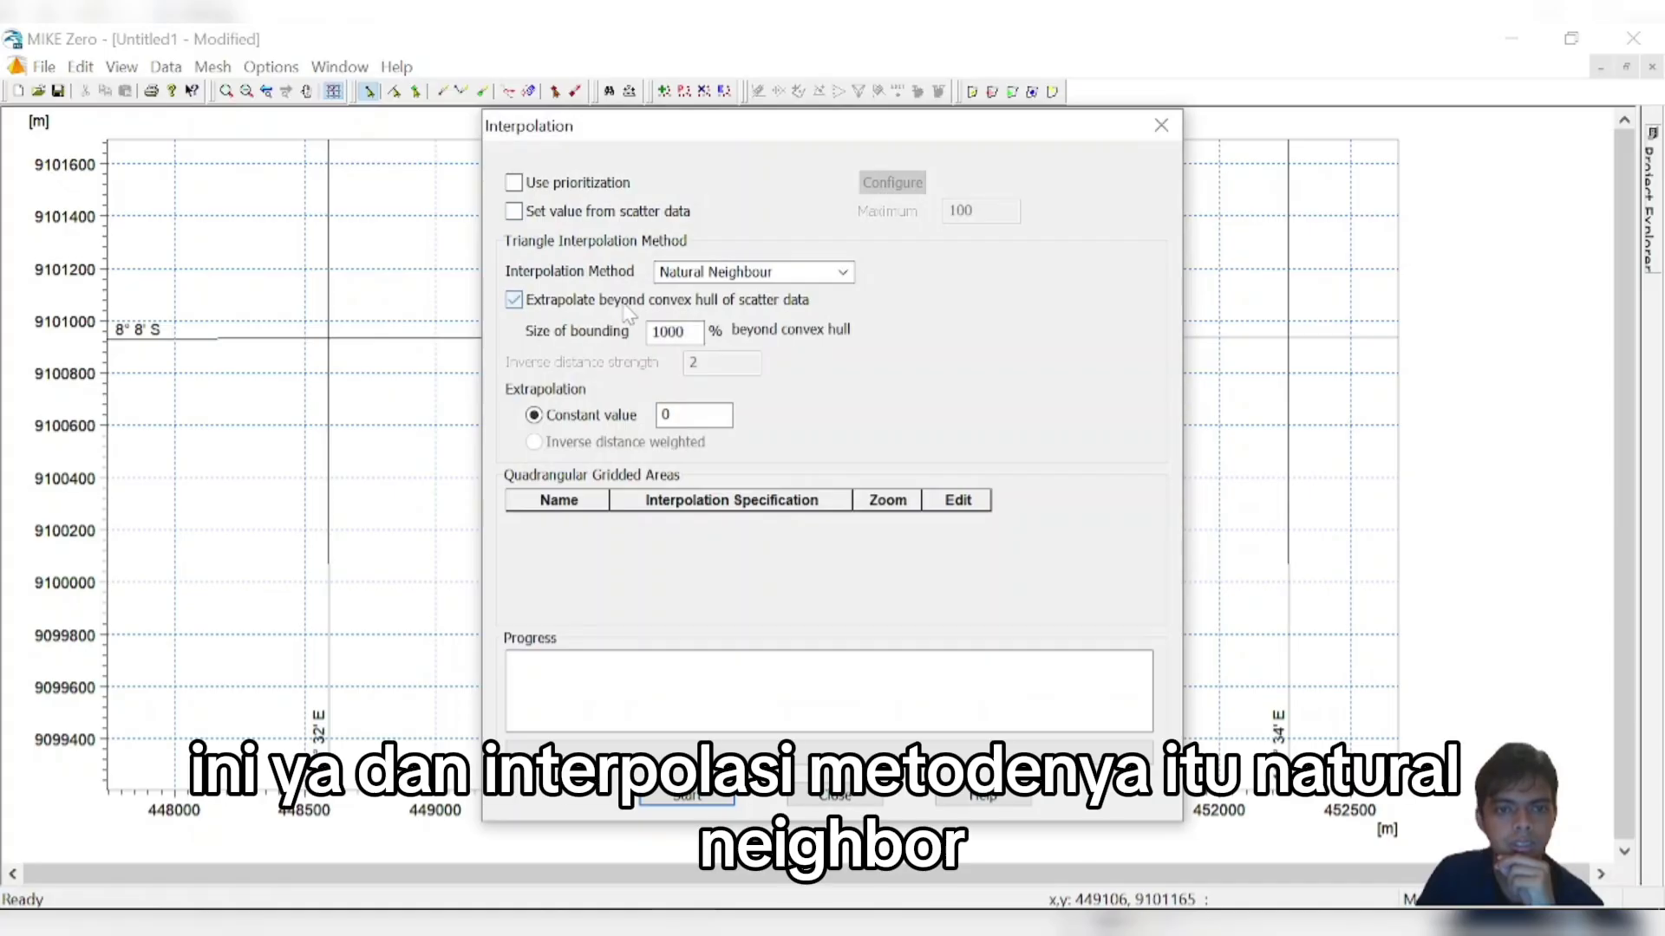
click(754, 272)
click(842, 274)
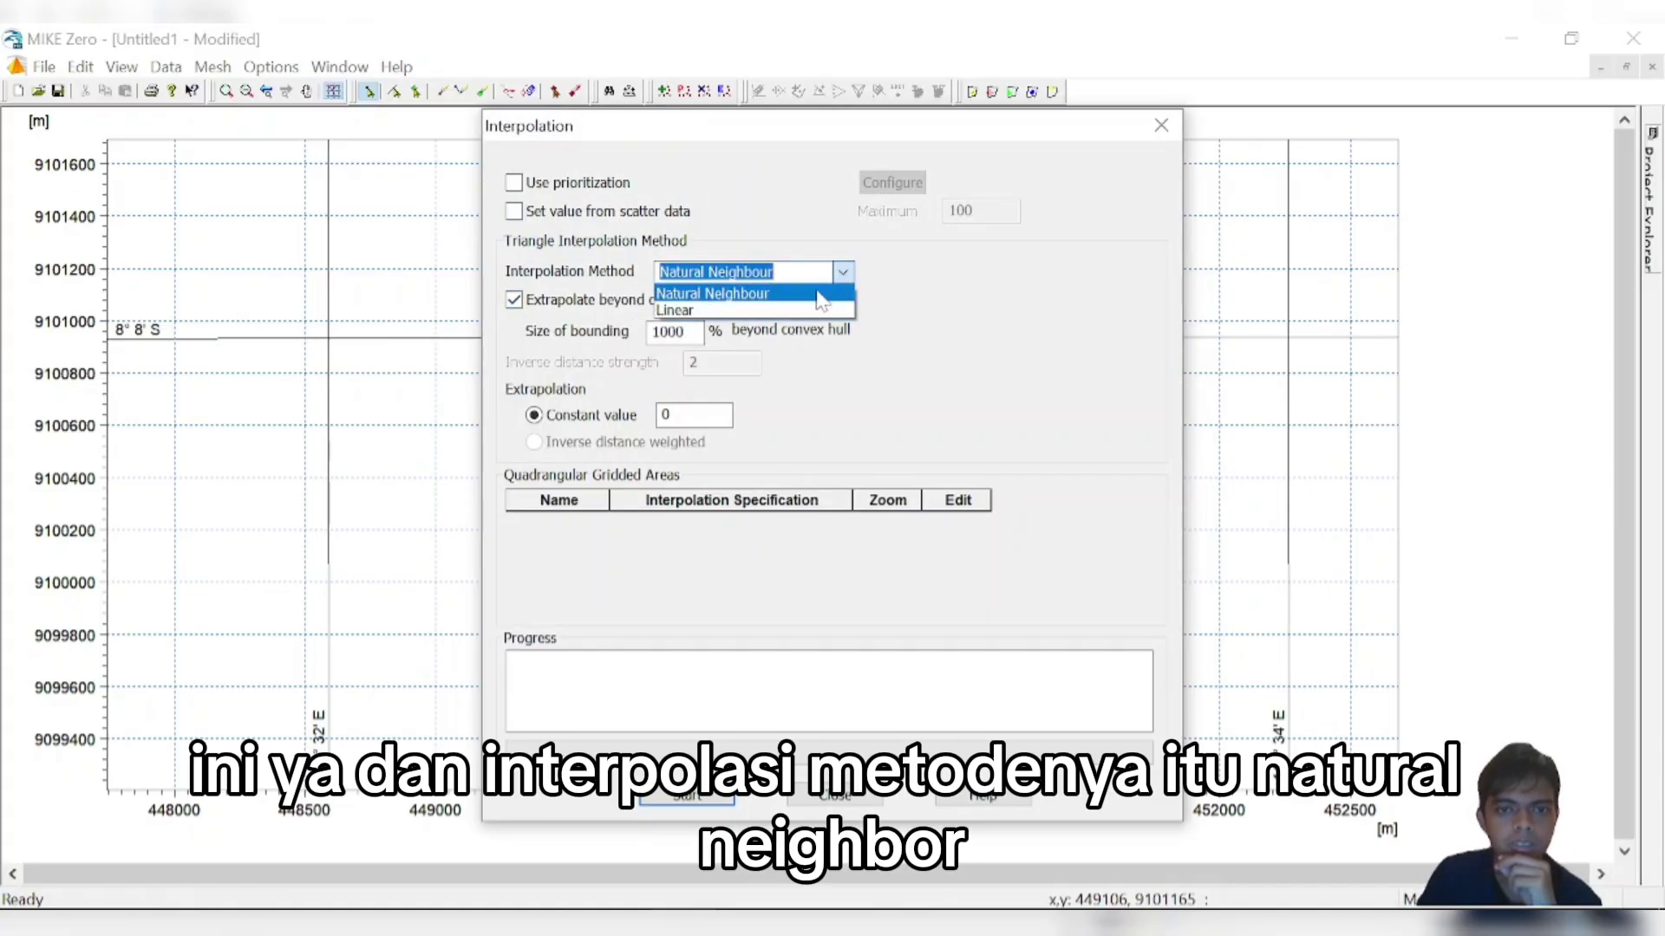
click(797, 296)
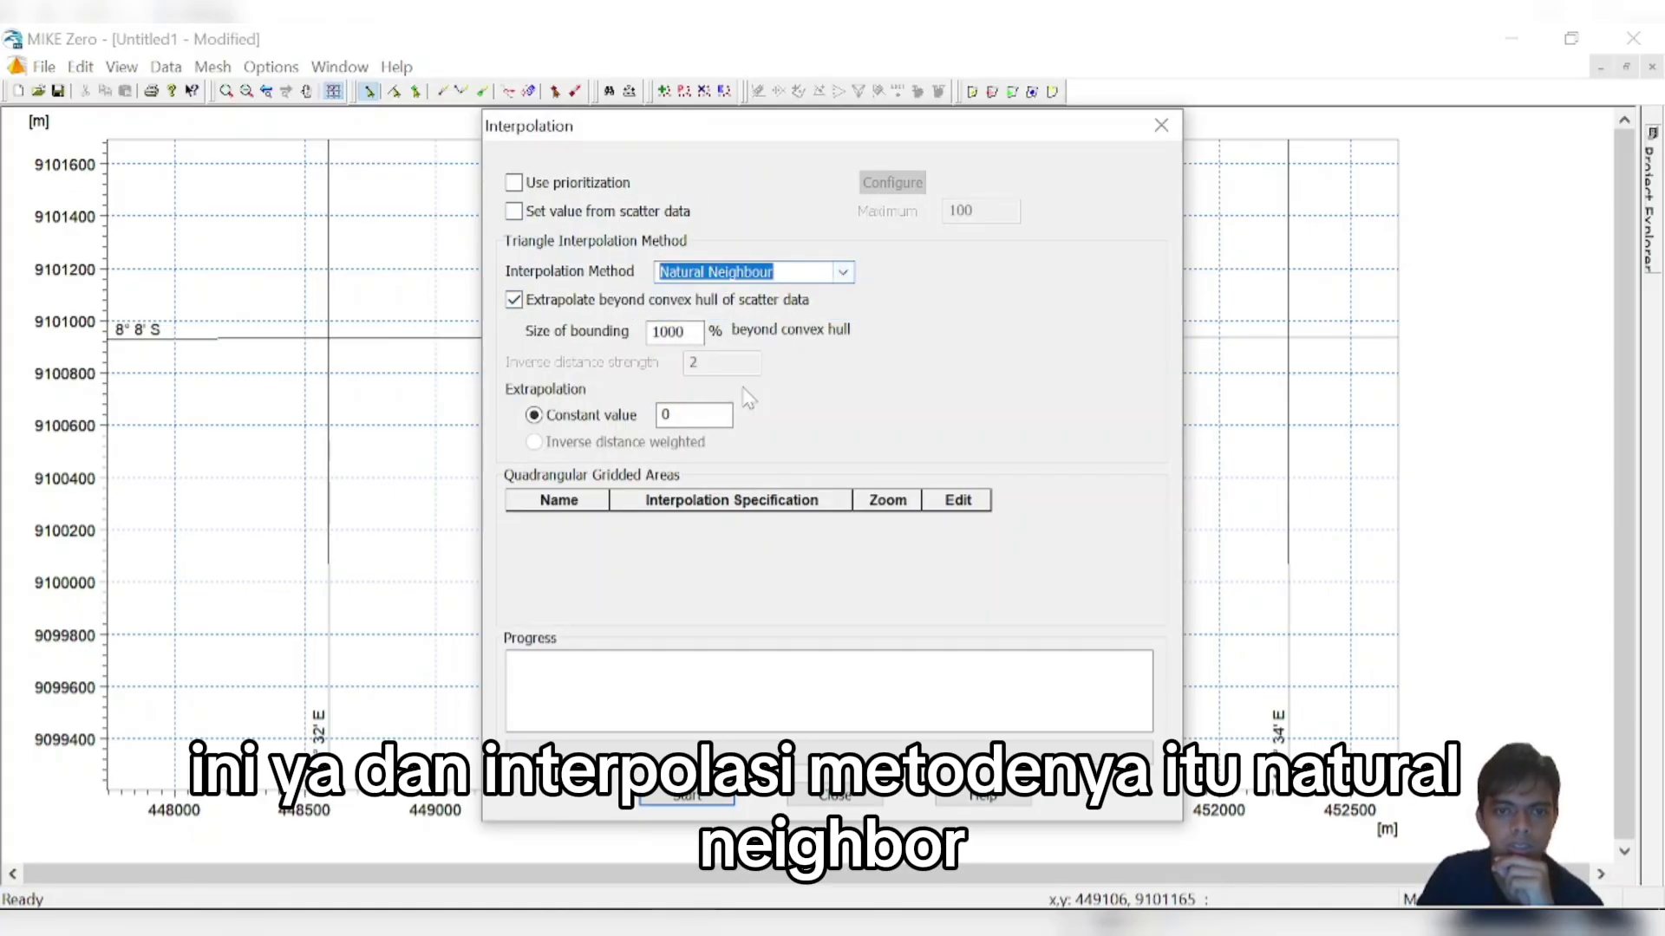
click(720, 798)
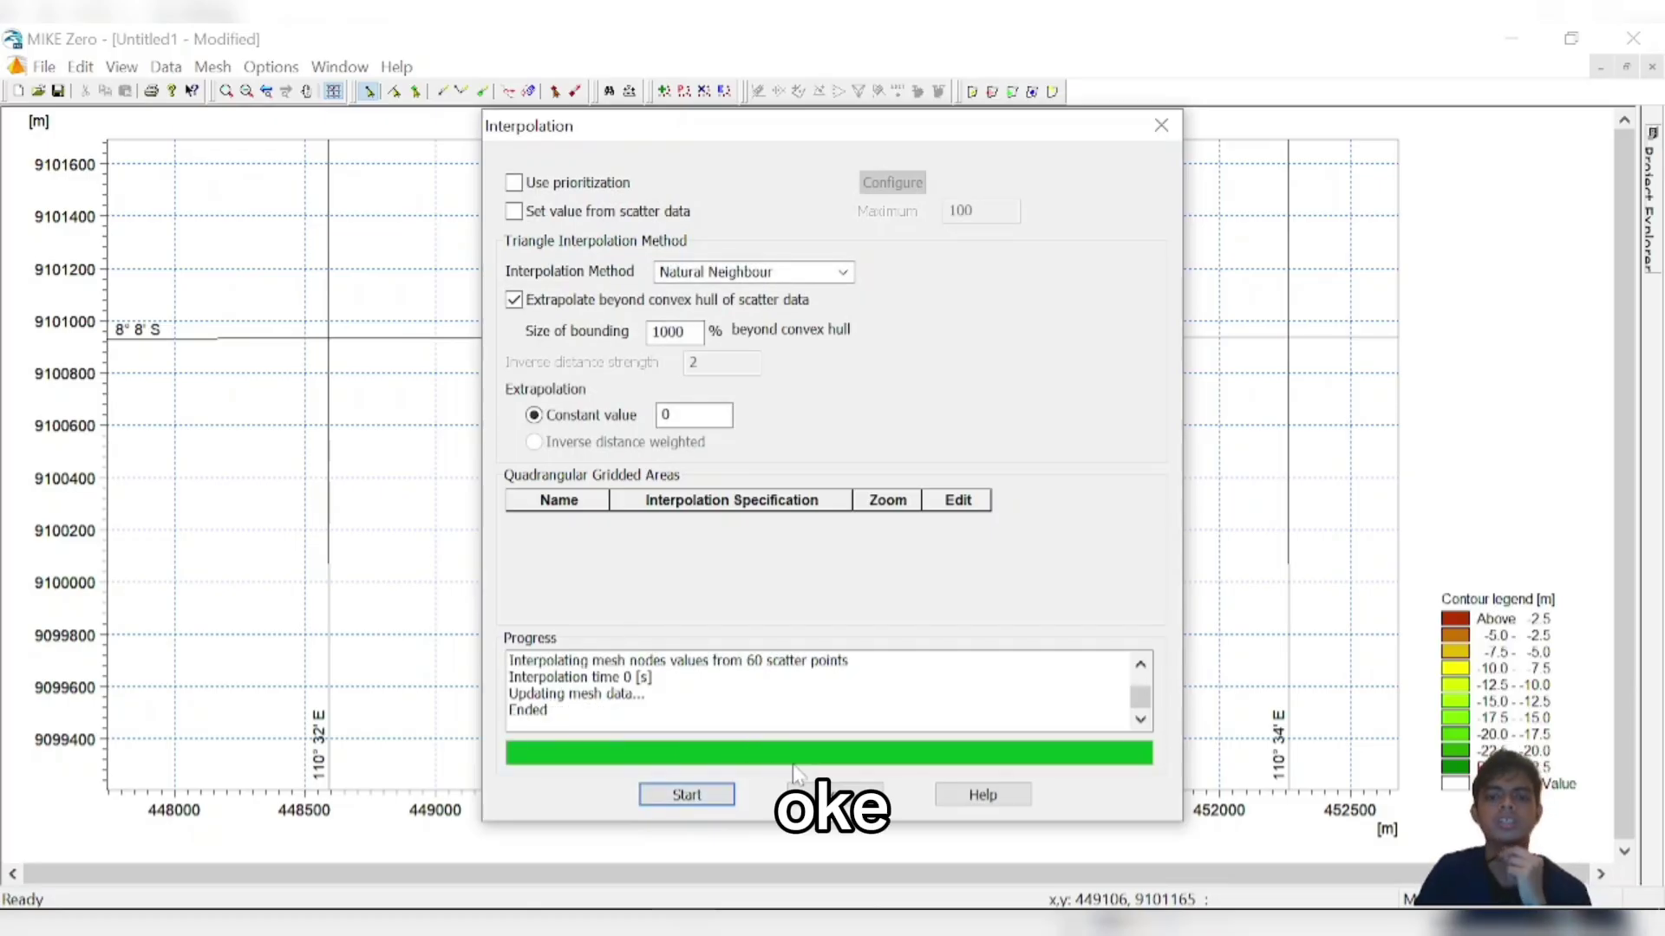
click(830, 785)
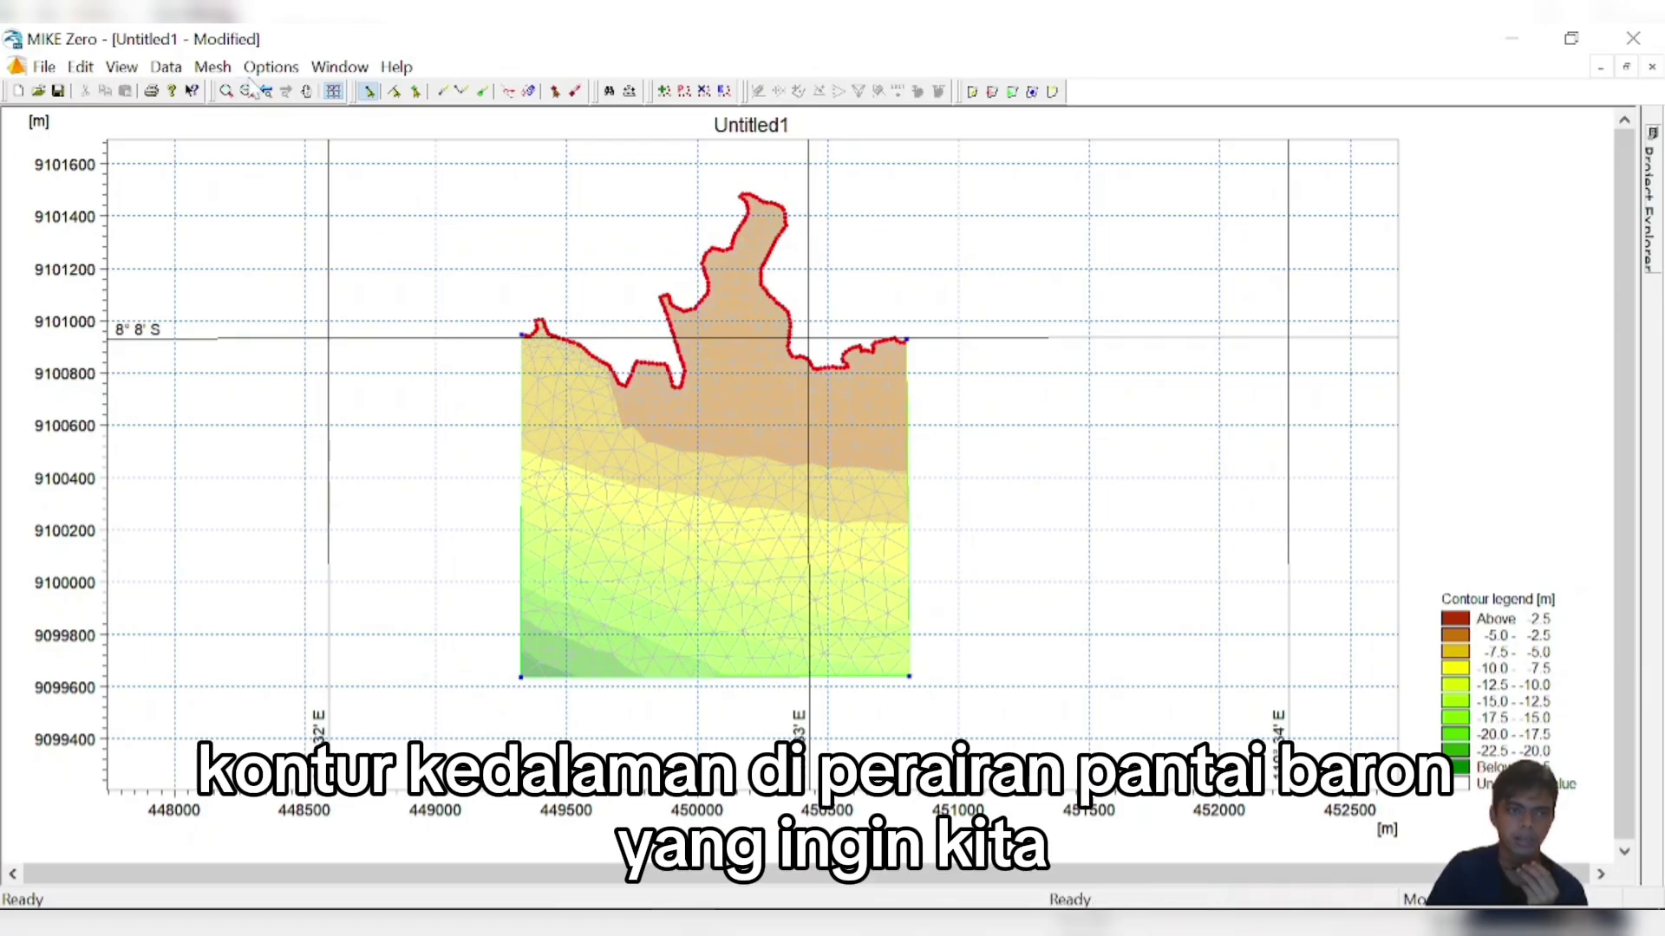
click(211, 73)
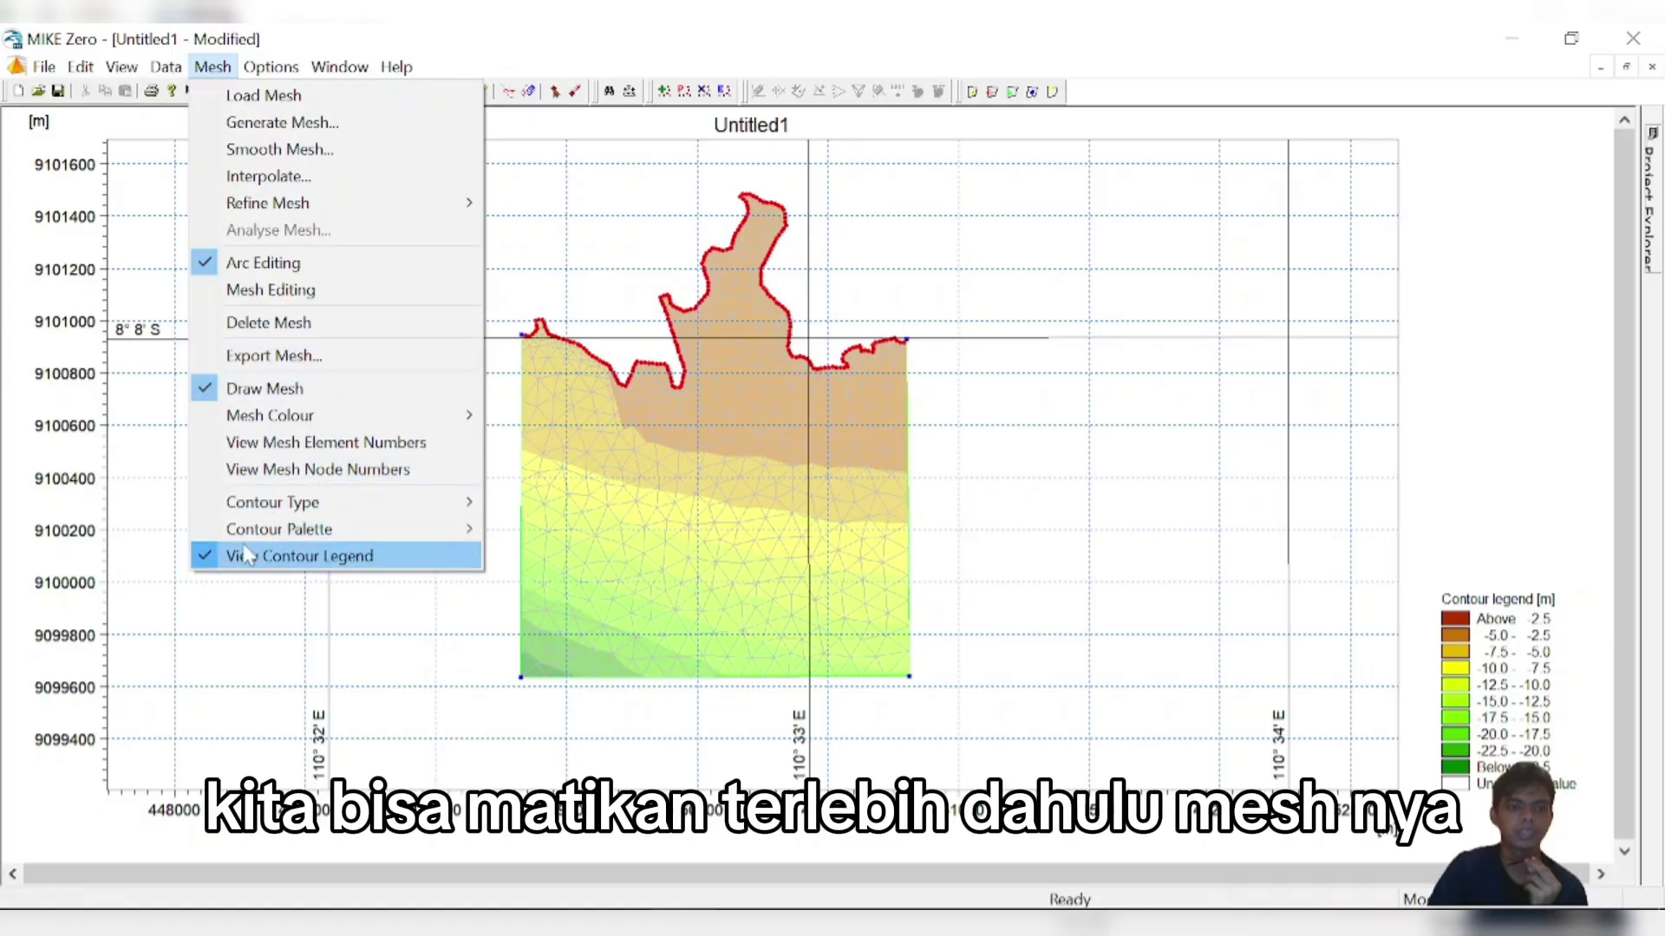
click(264, 388)
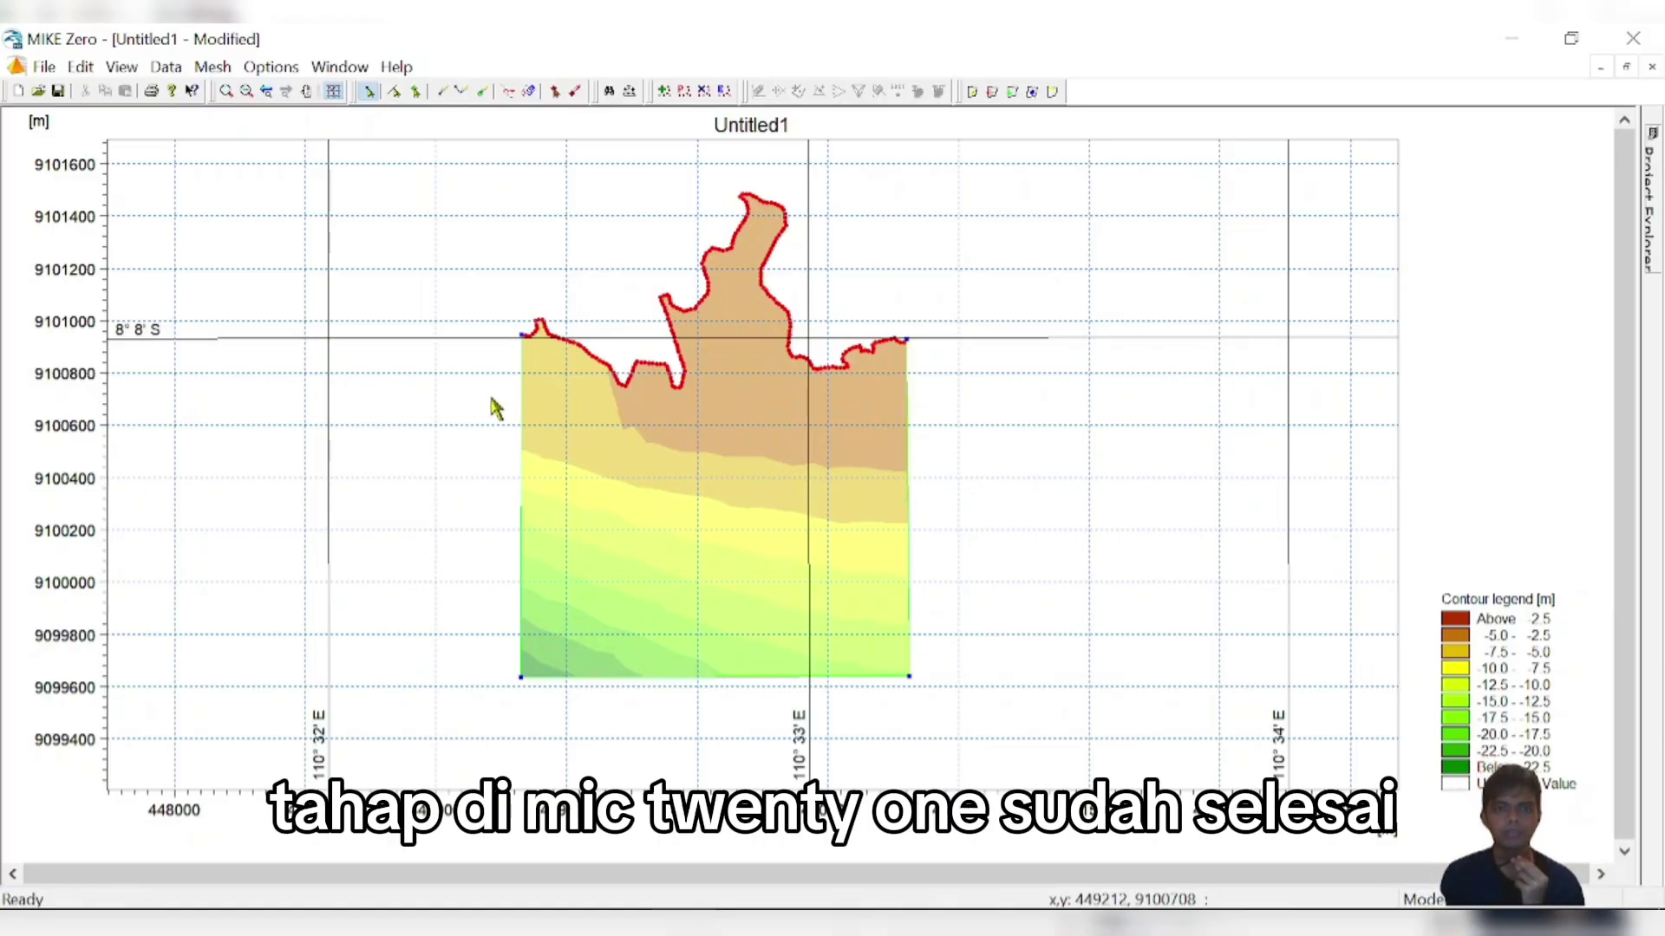
click(55, 71)
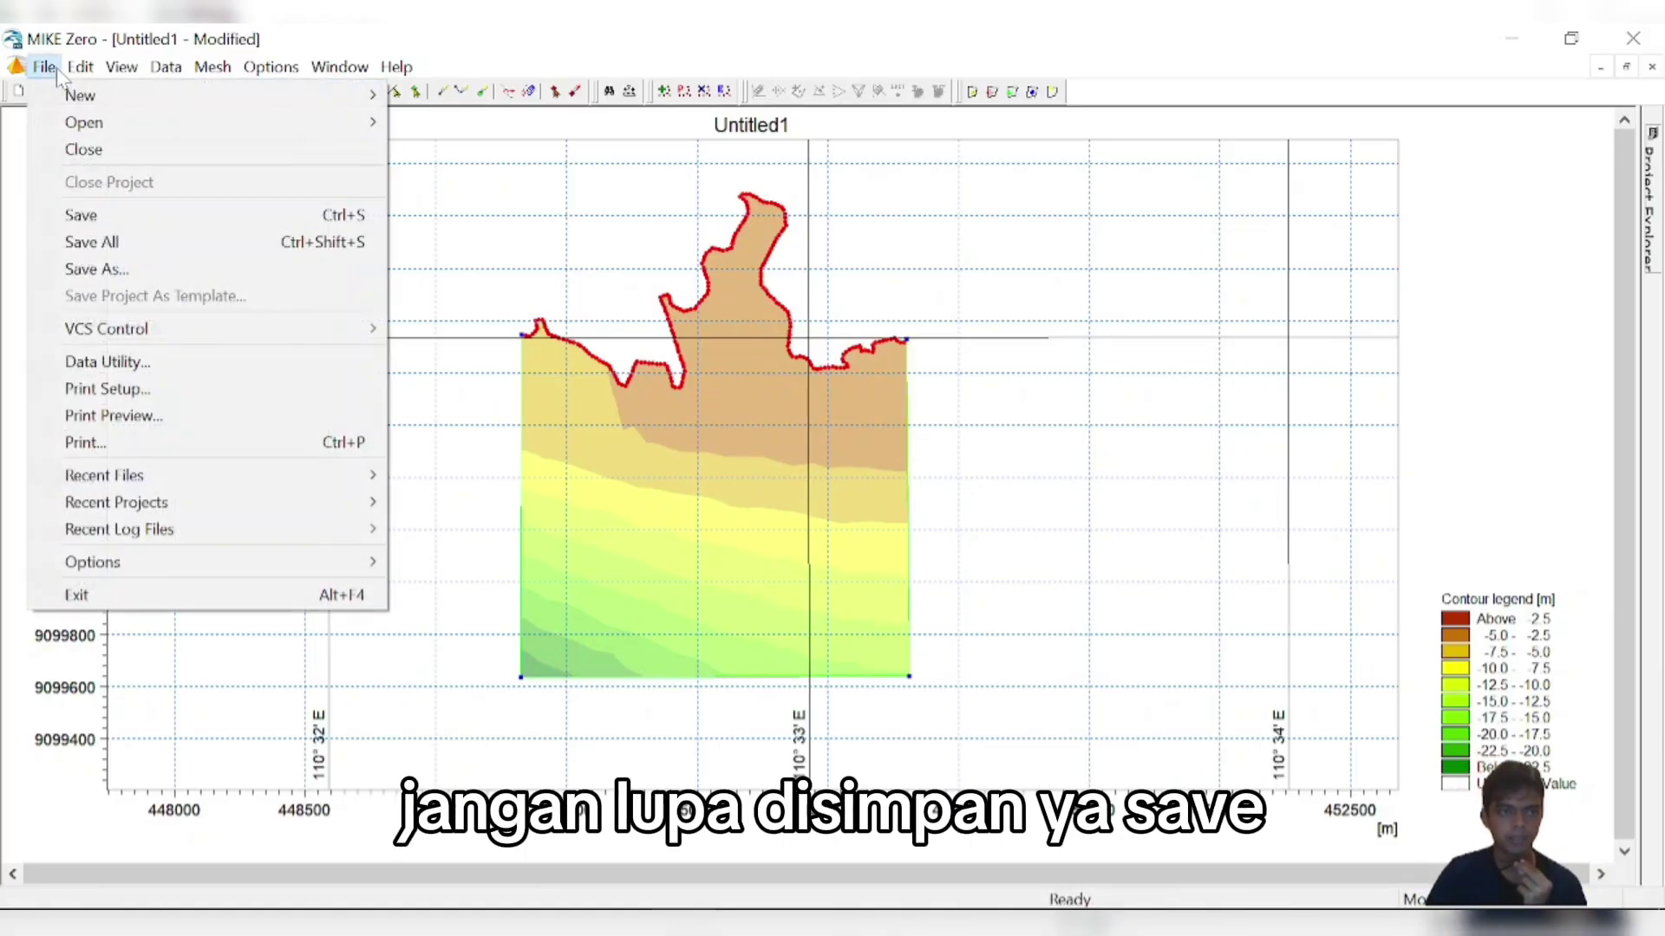
click(70, 96)
click(59, 91)
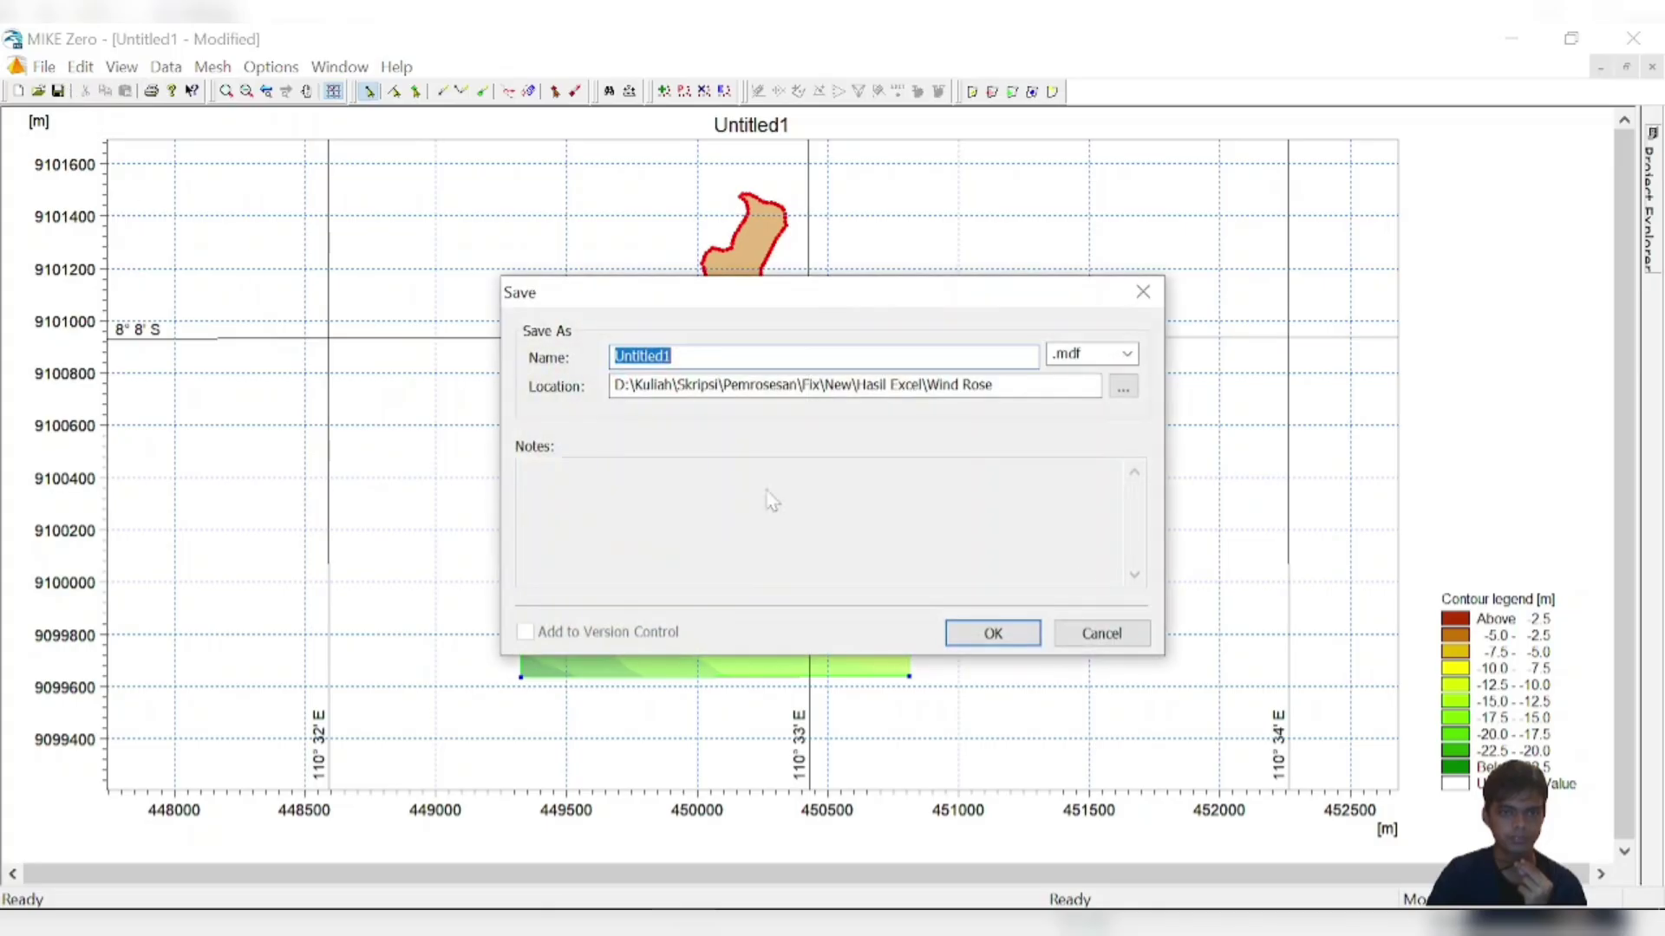
click(1102, 633)
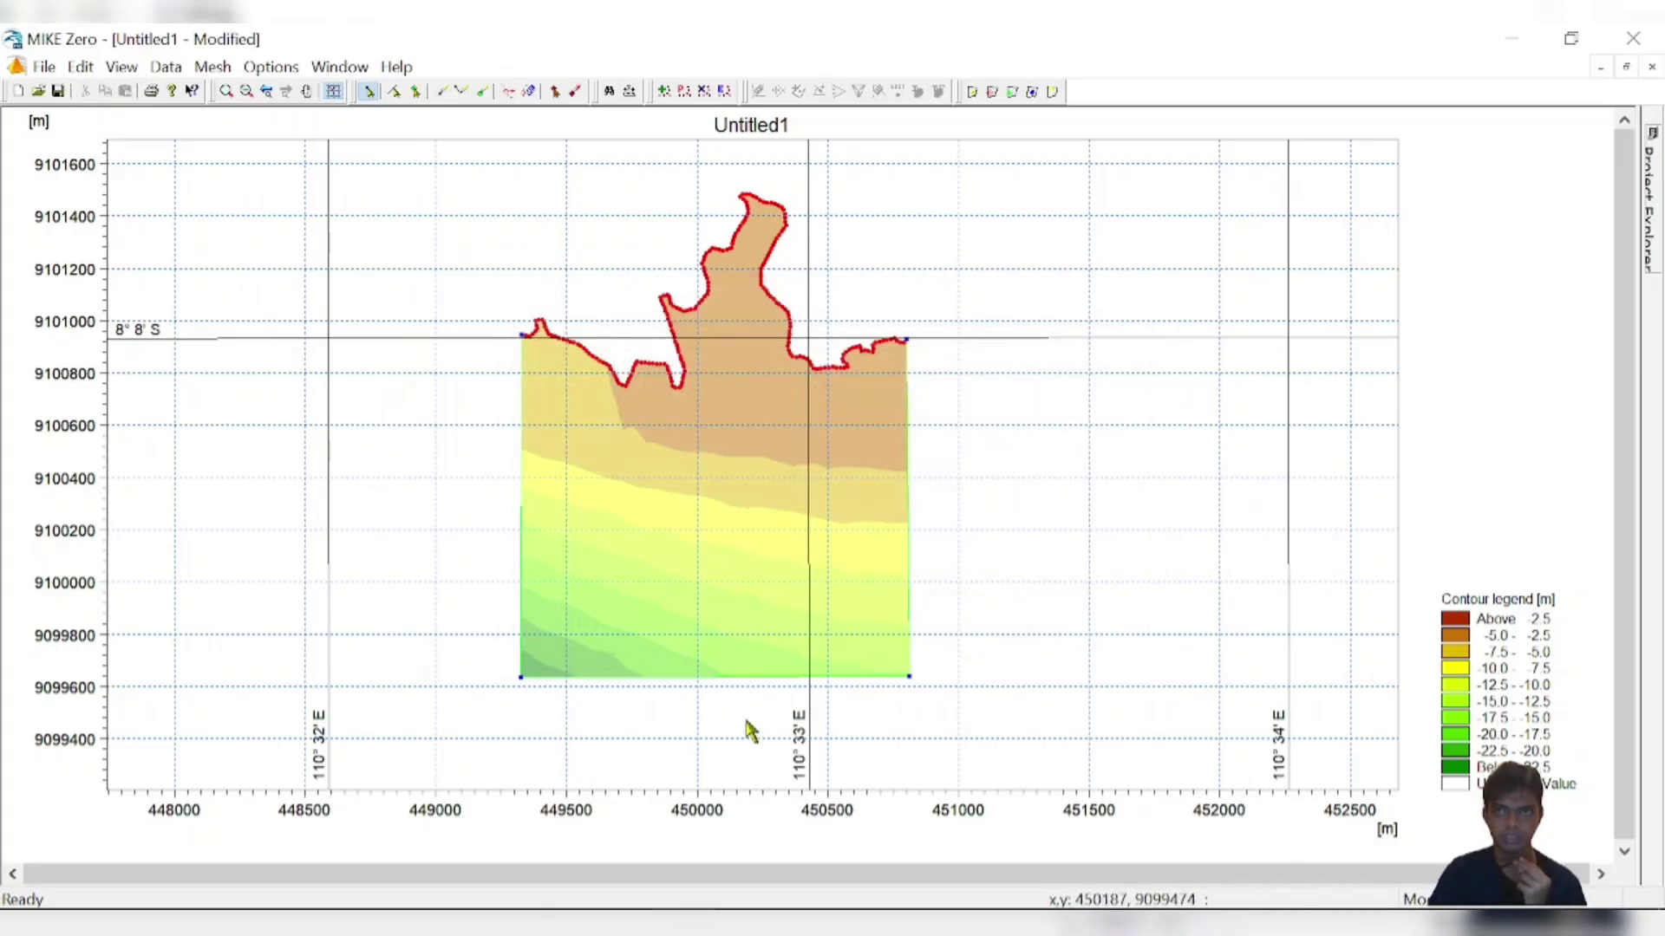
- Switch to Notepad, zoom the text out and read the "5. Setup model" section of the MIKE 21 tutorial notes
key(alt+Tab)
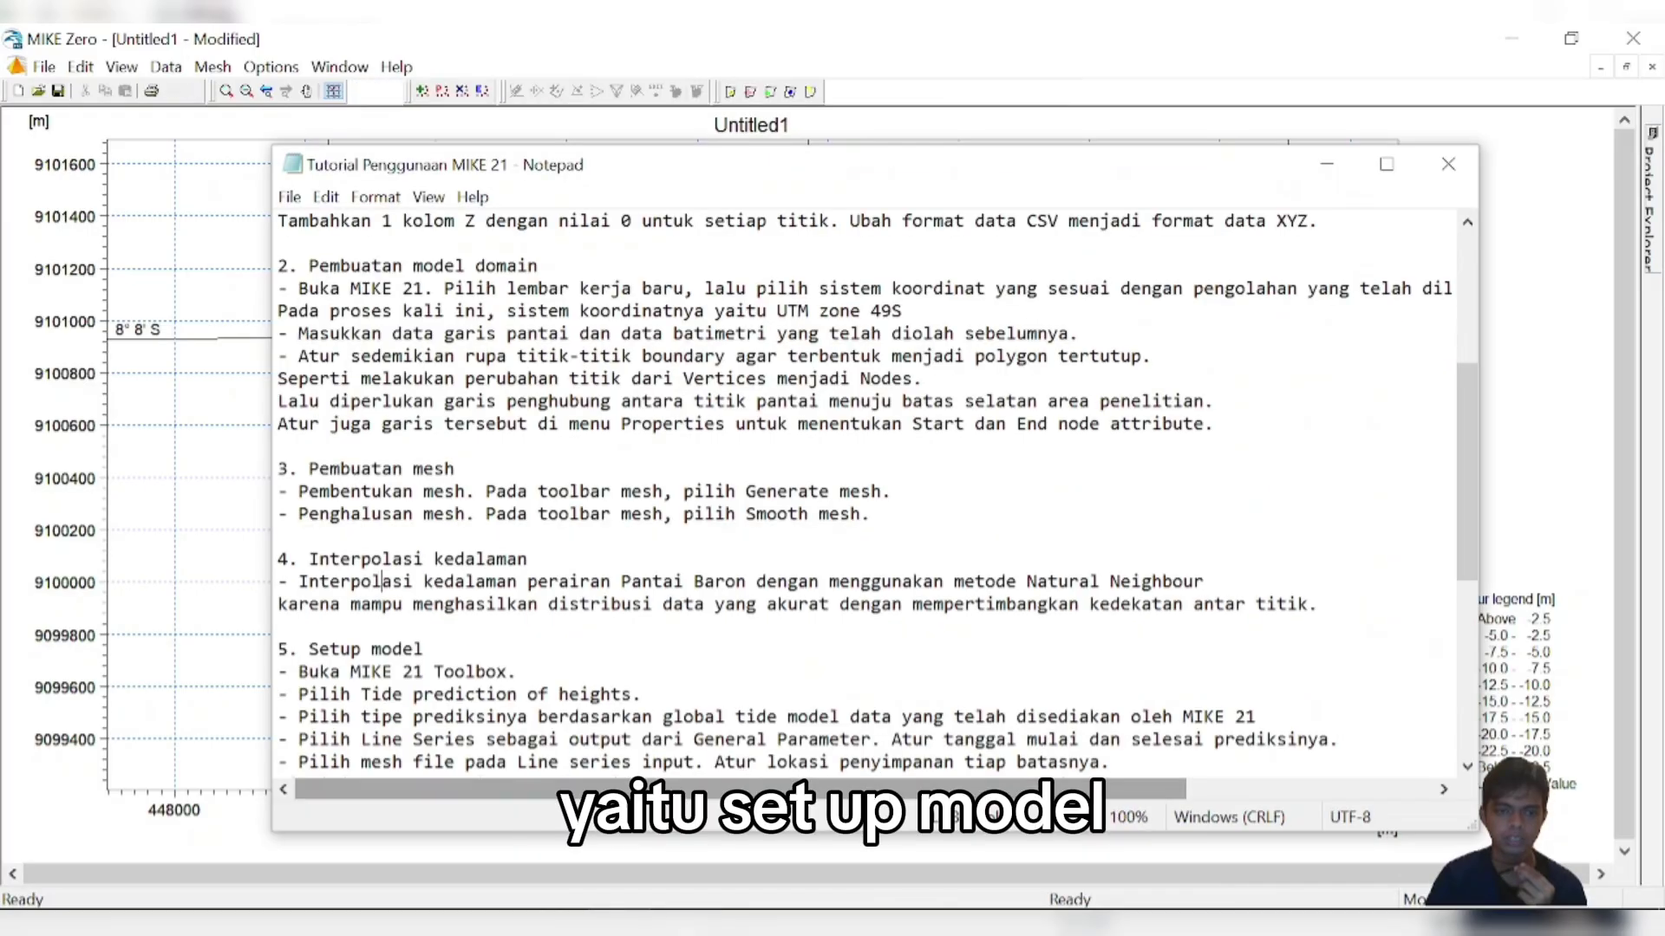
drag(424, 650, 274, 650)
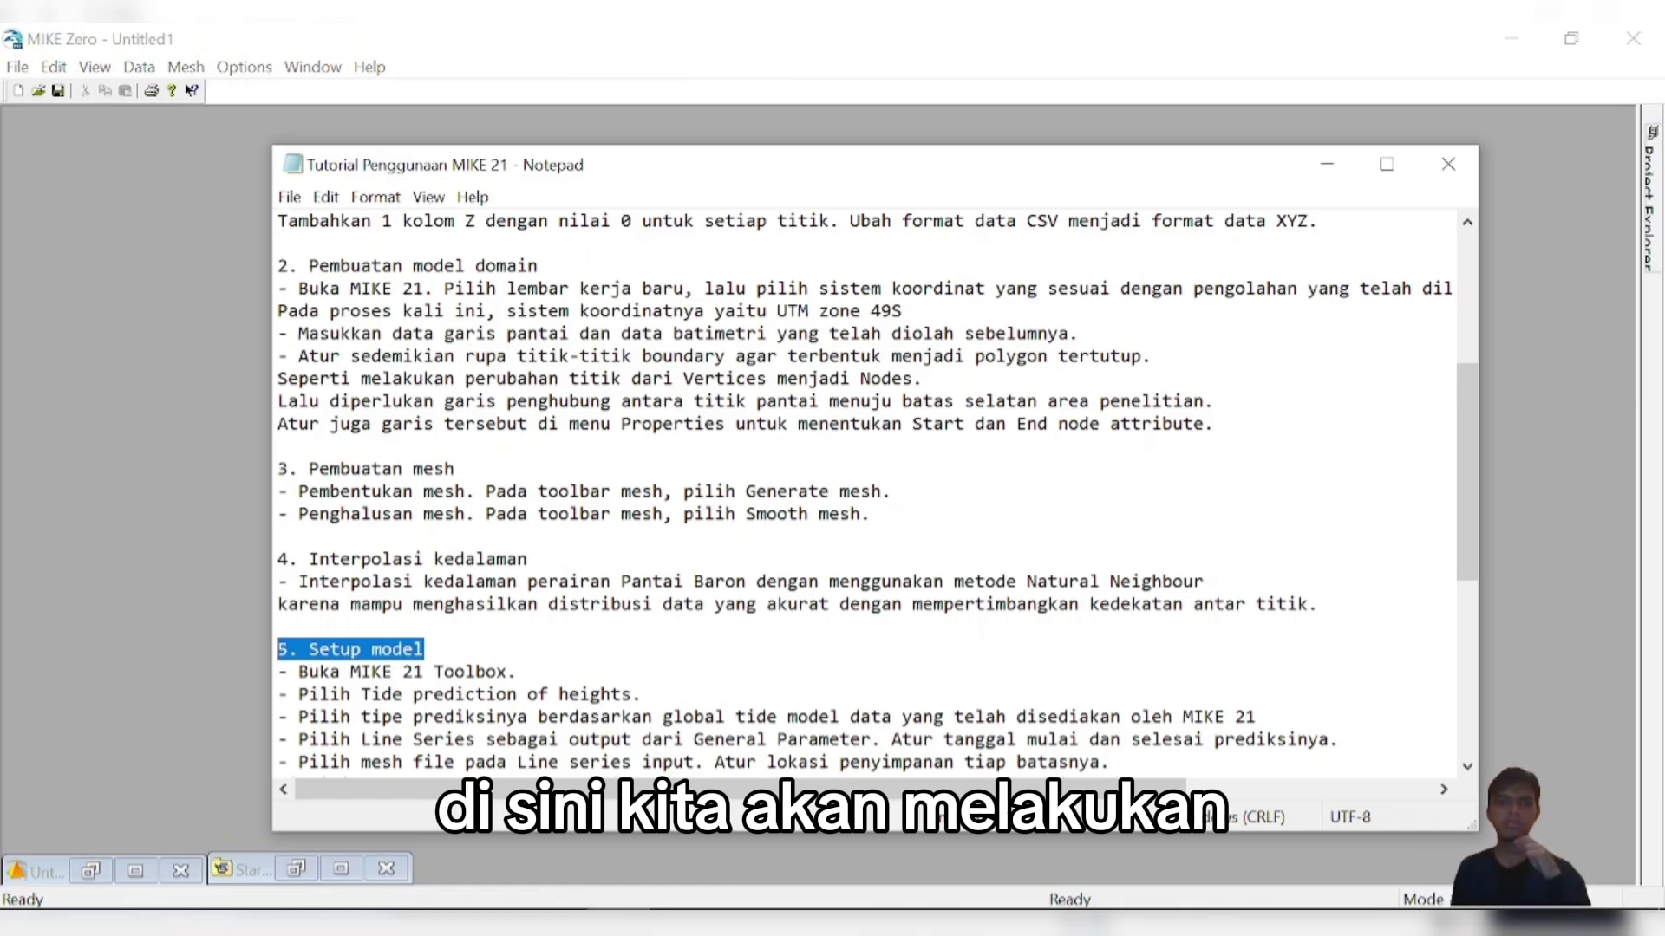
drag(1460, 470, 1470, 653)
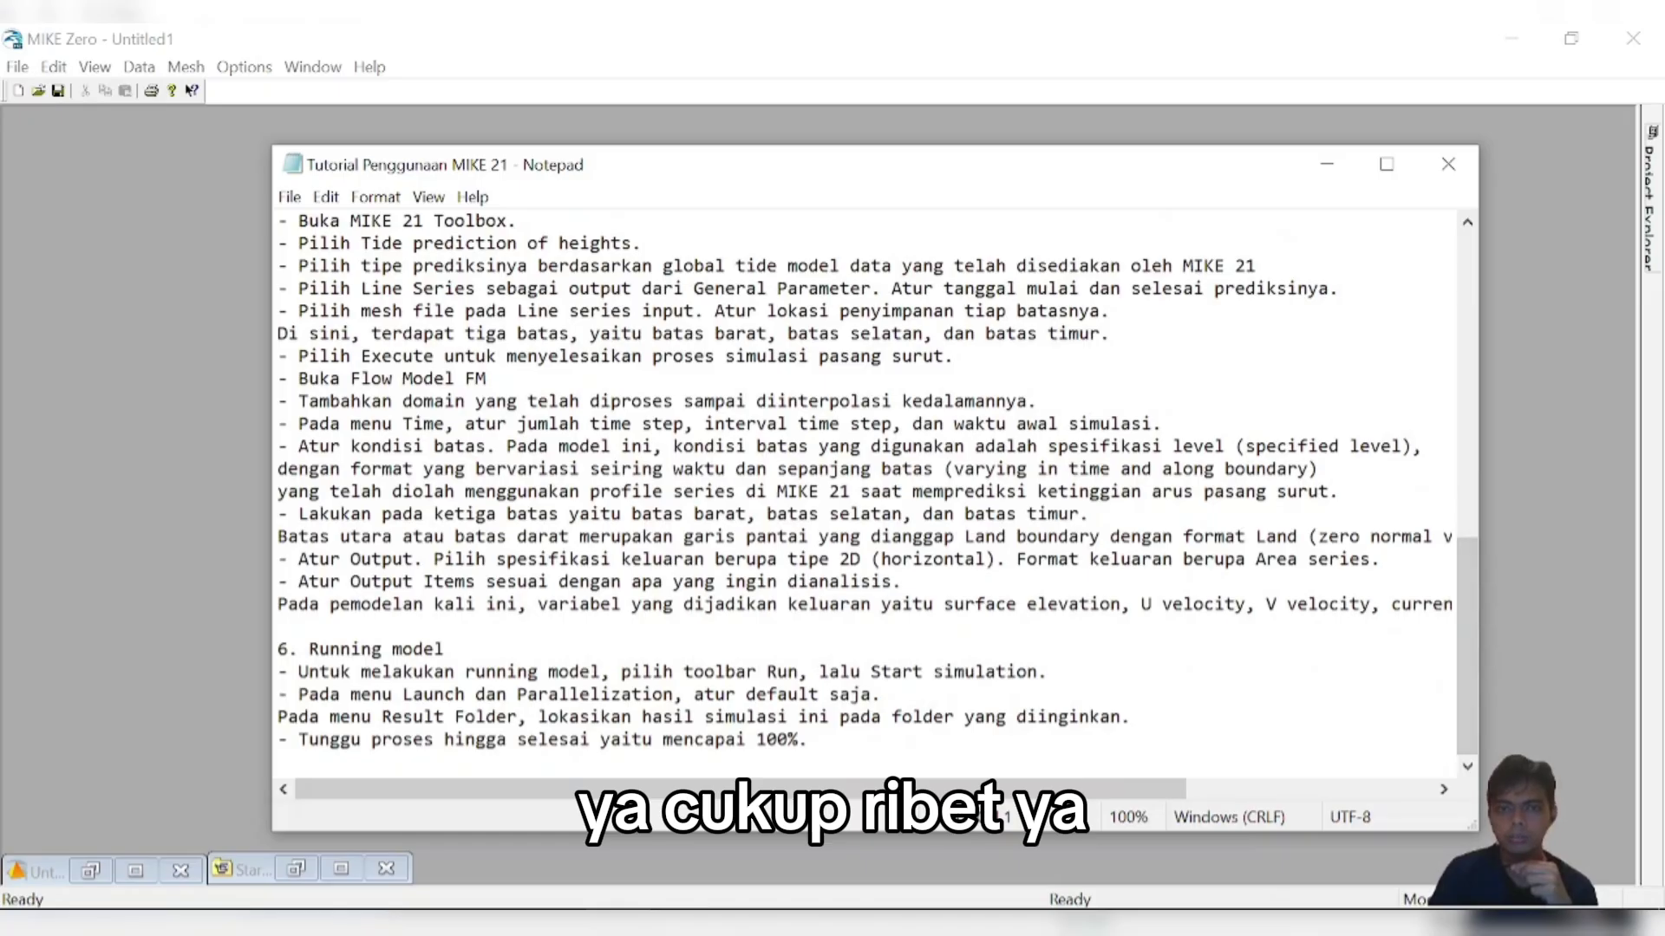
click(428, 198)
mouse_move(475, 228)
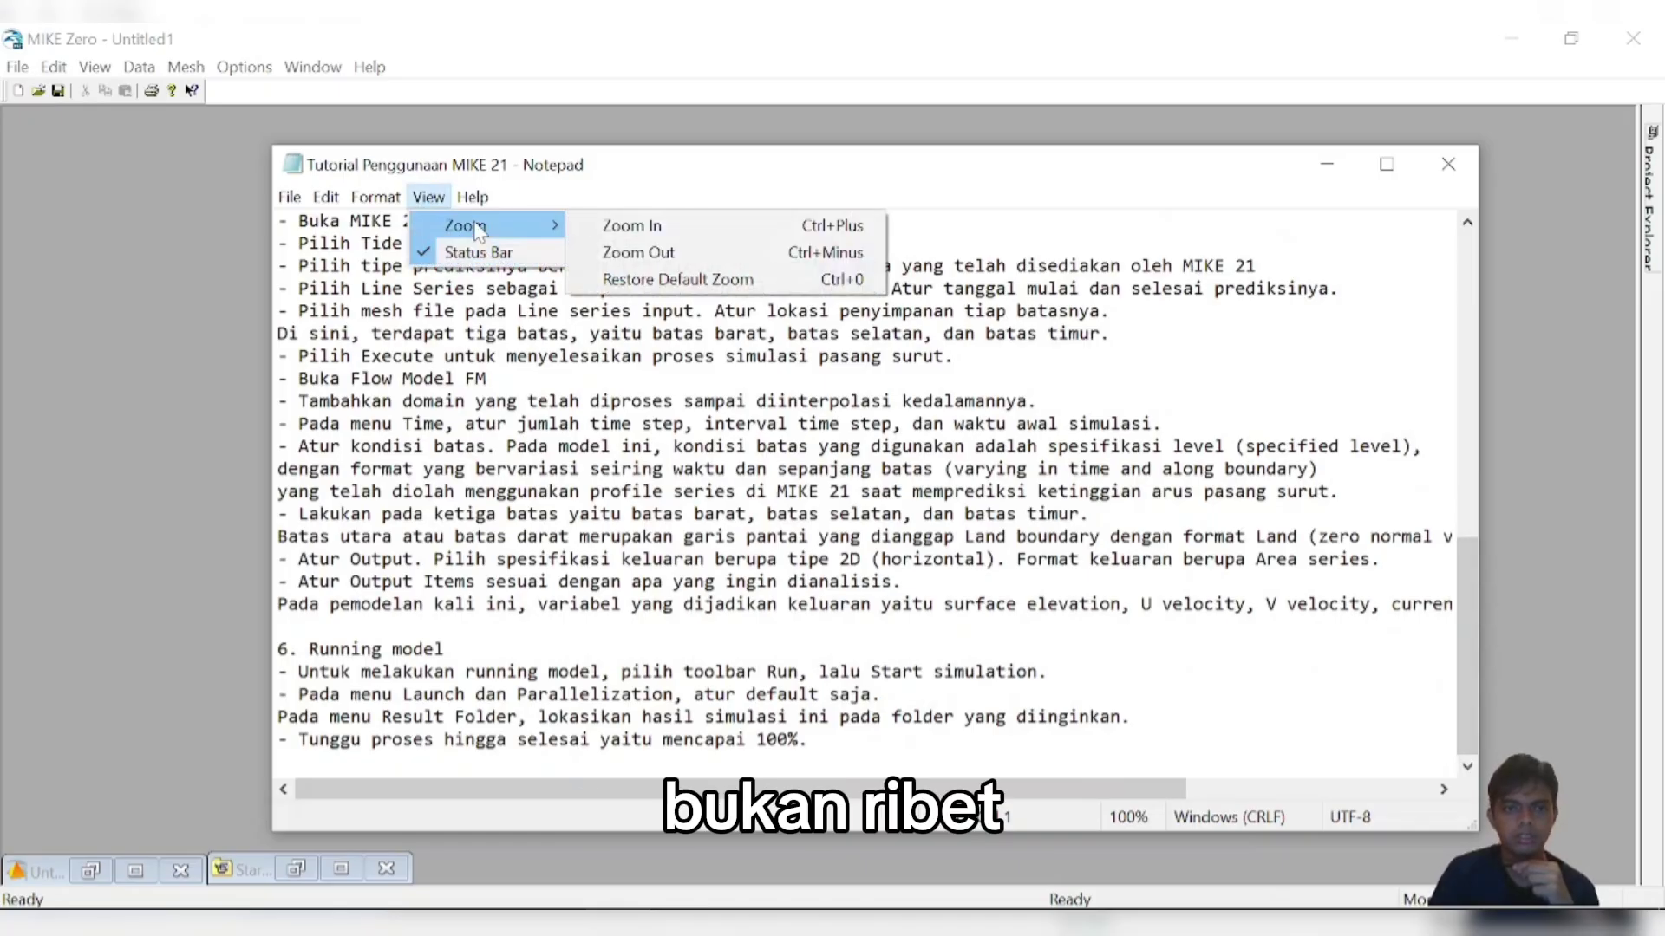
click(666, 254)
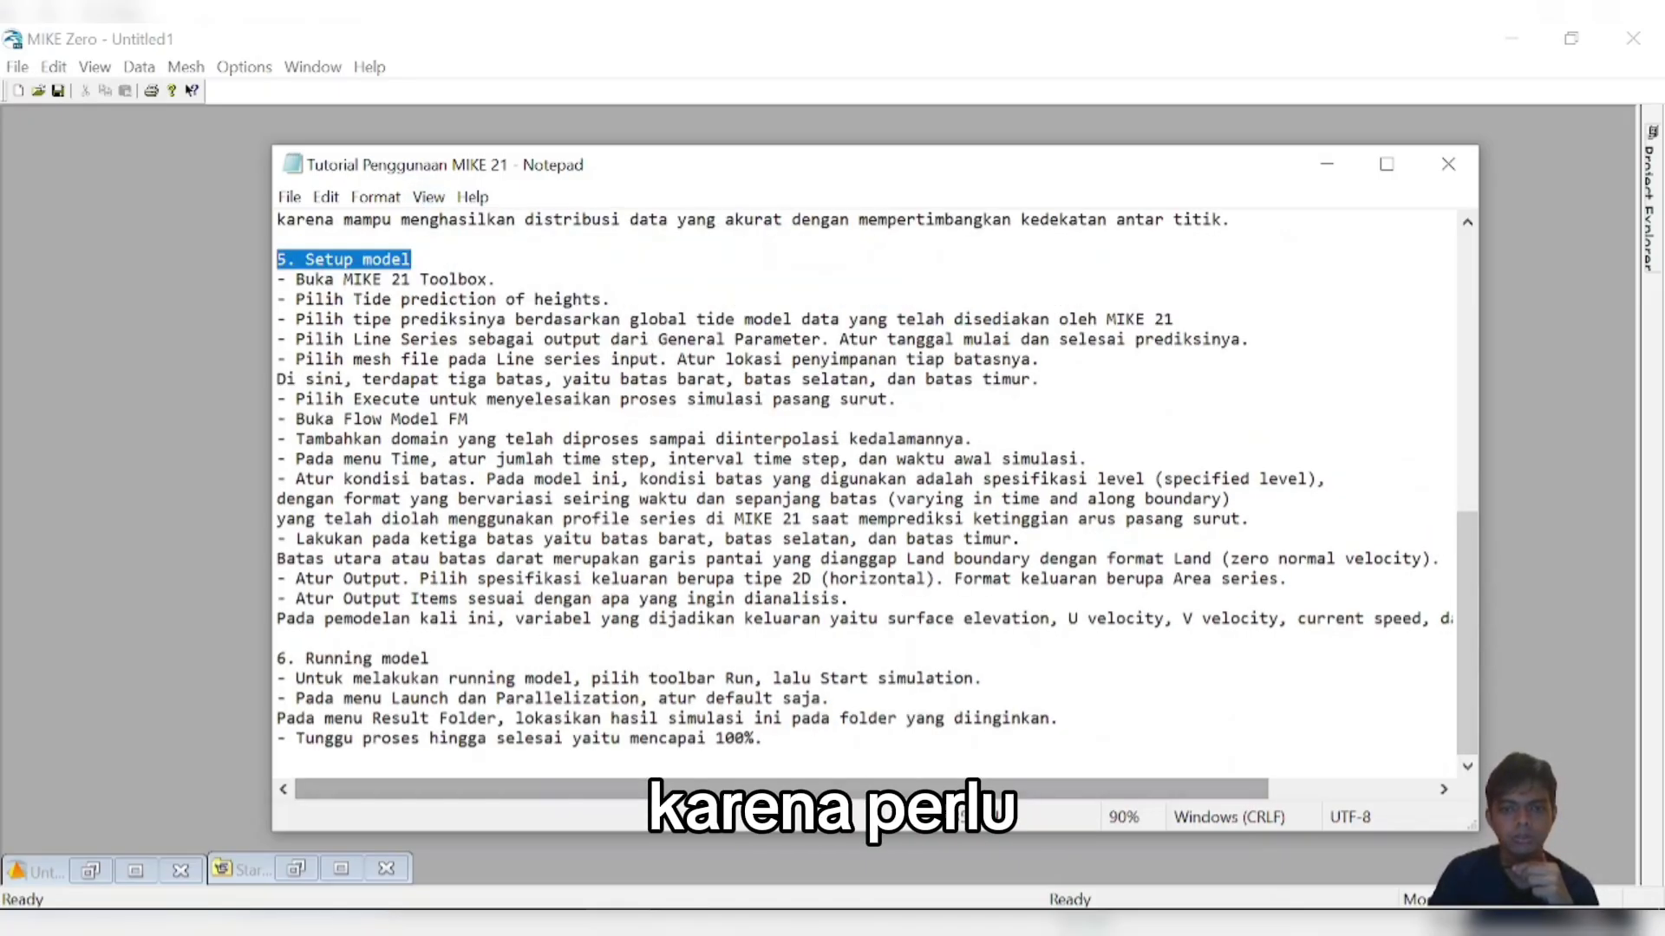
click(428, 197)
mouse_move(485, 225)
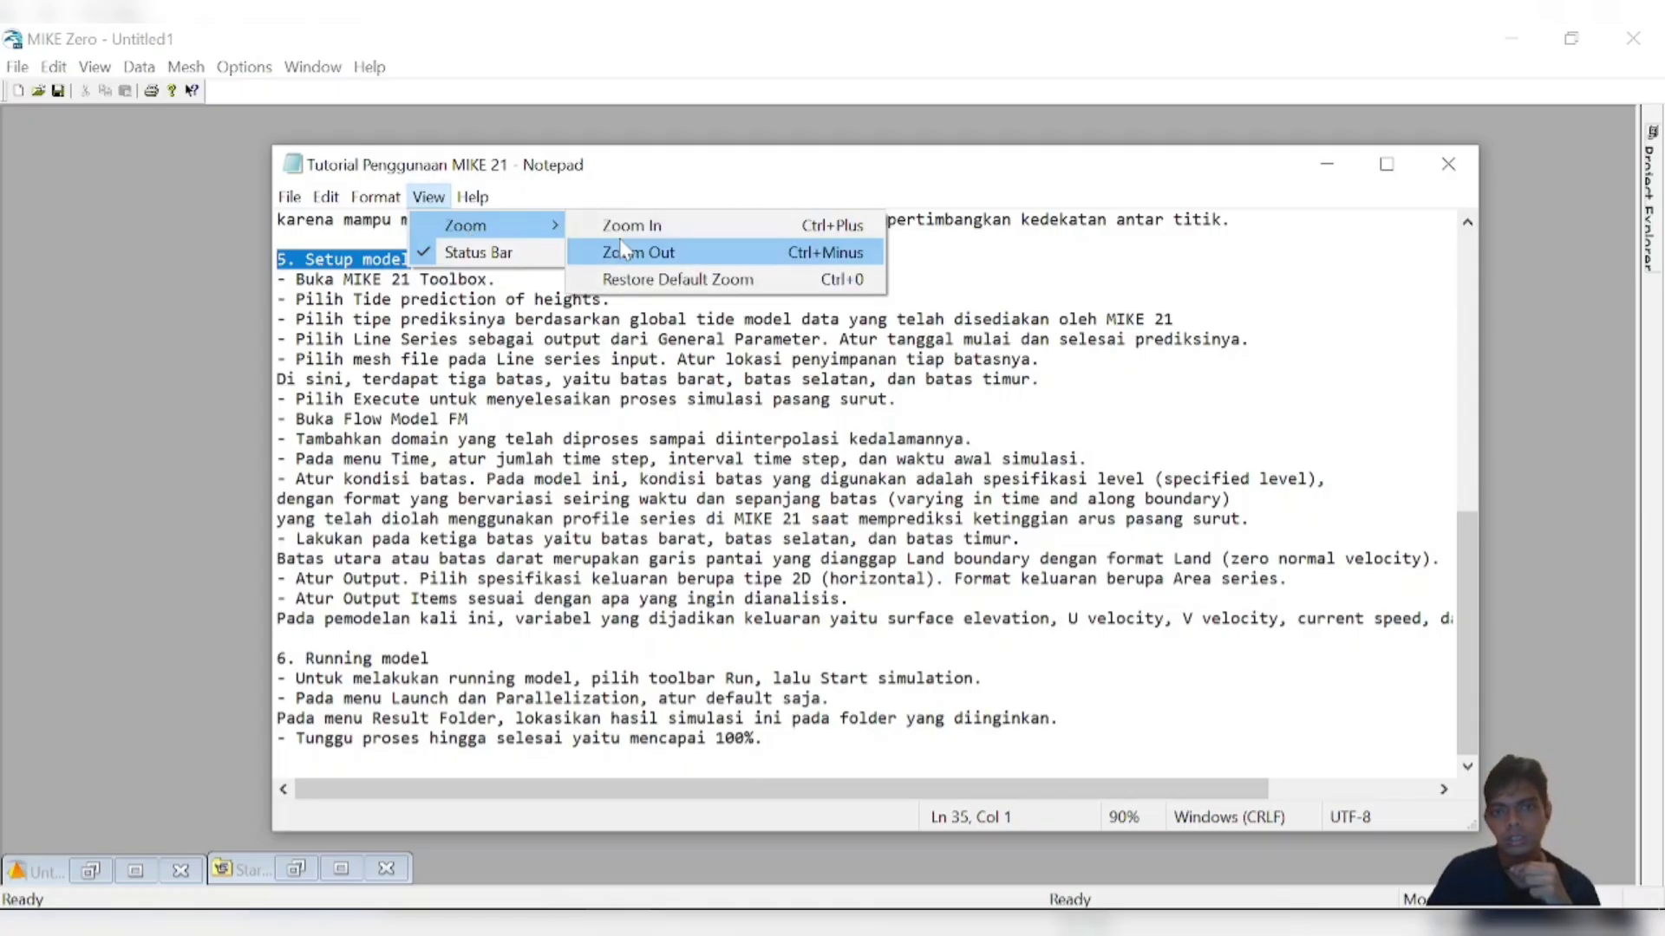
click(623, 252)
click(607, 563)
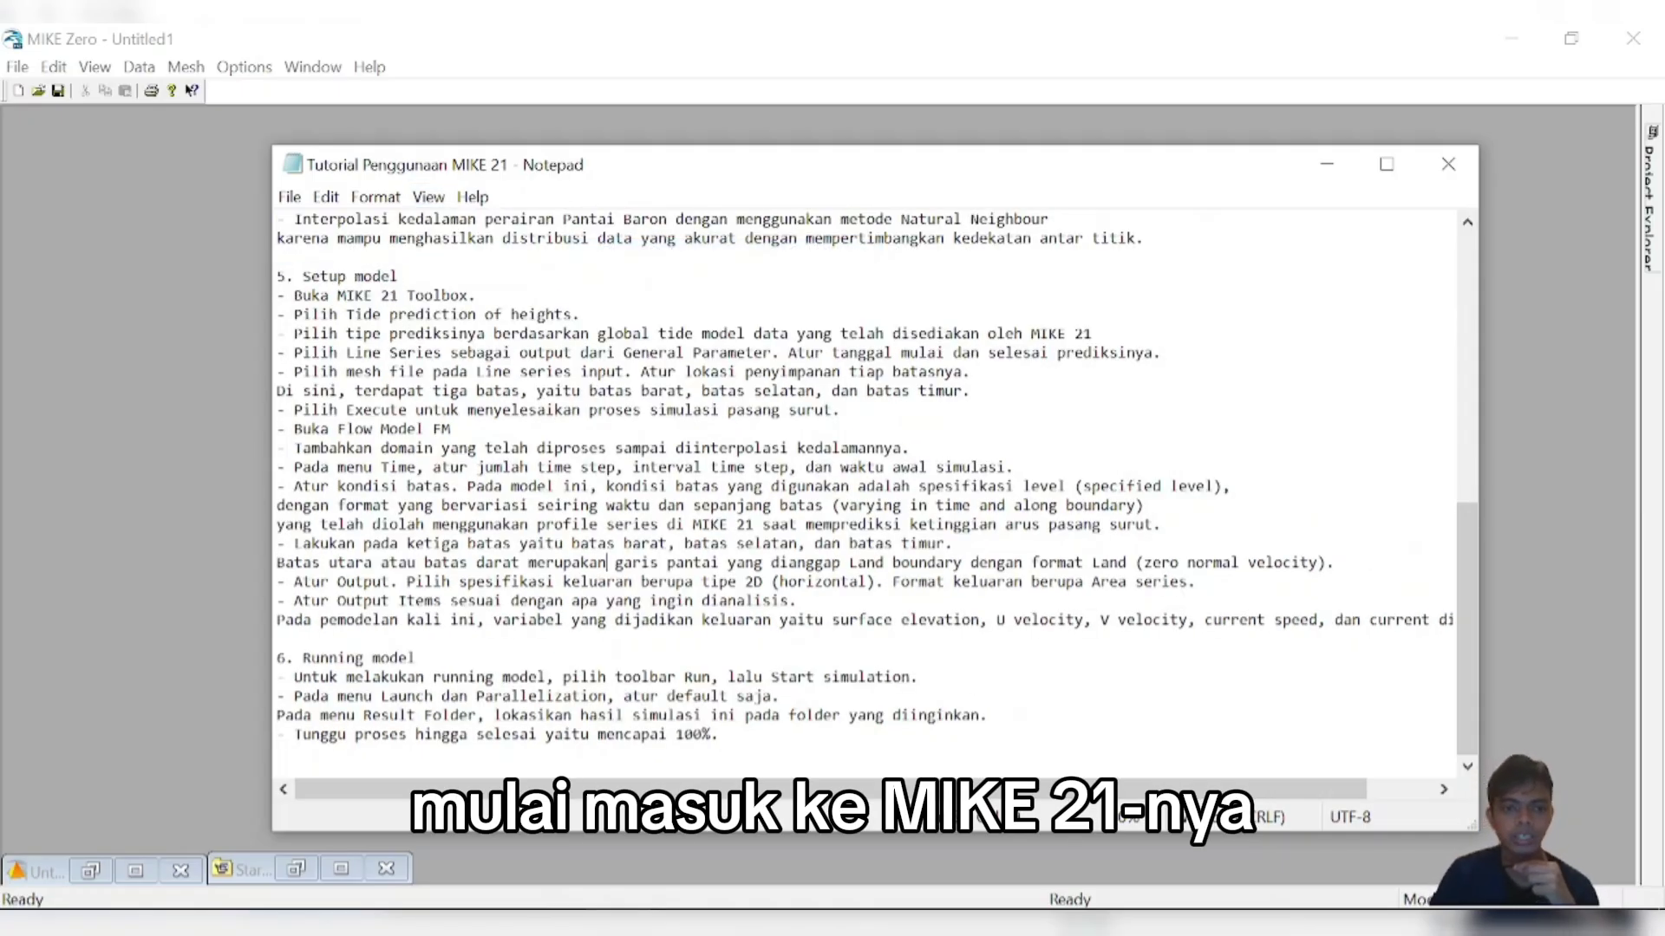
drag(610, 786, 460, 794)
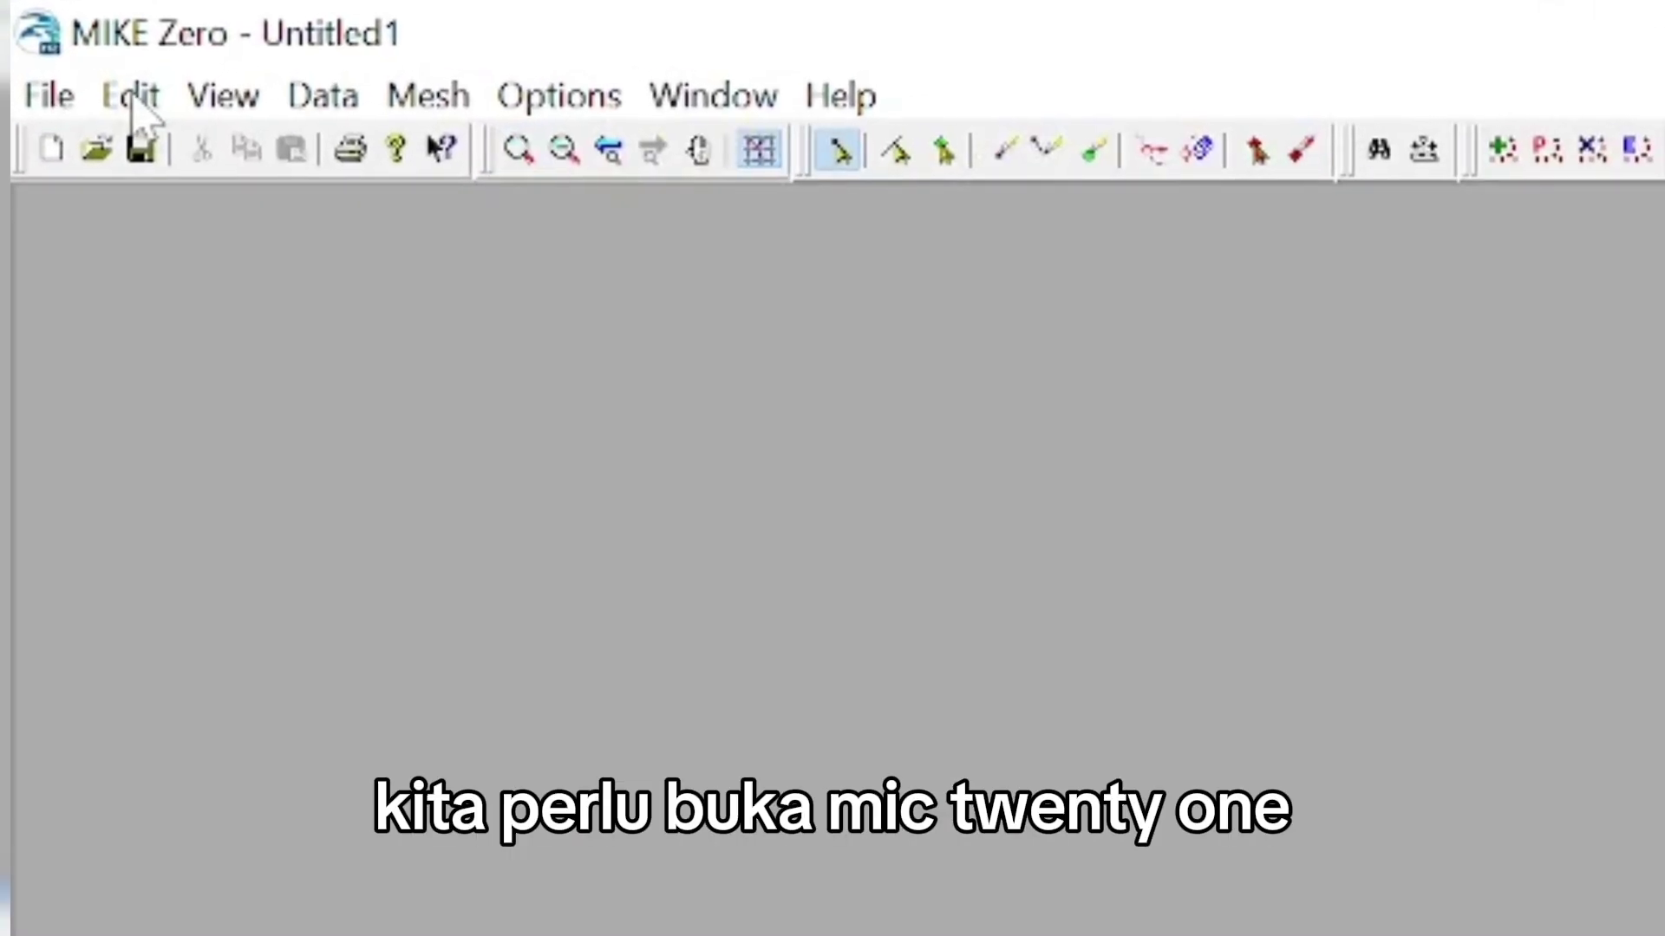
- Switch back to MIKE Zero and create a new MIKE 21 Toolbox (.21t) document from the MIKE 21 product type
click(52, 67)
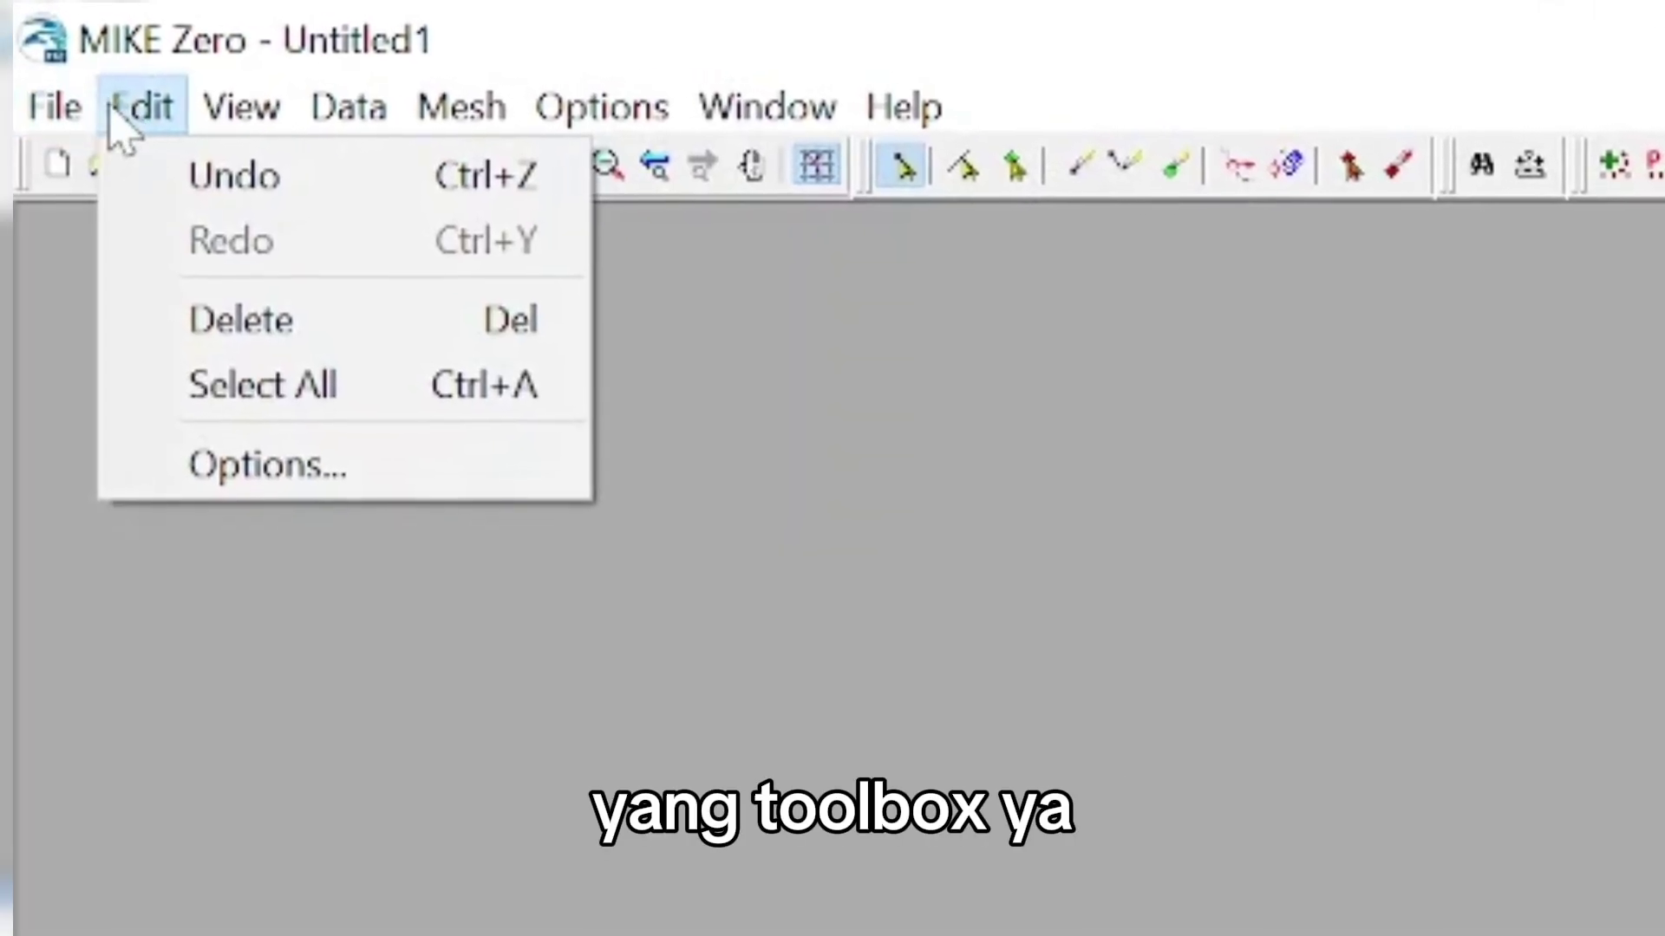
mouse_move(69, 93)
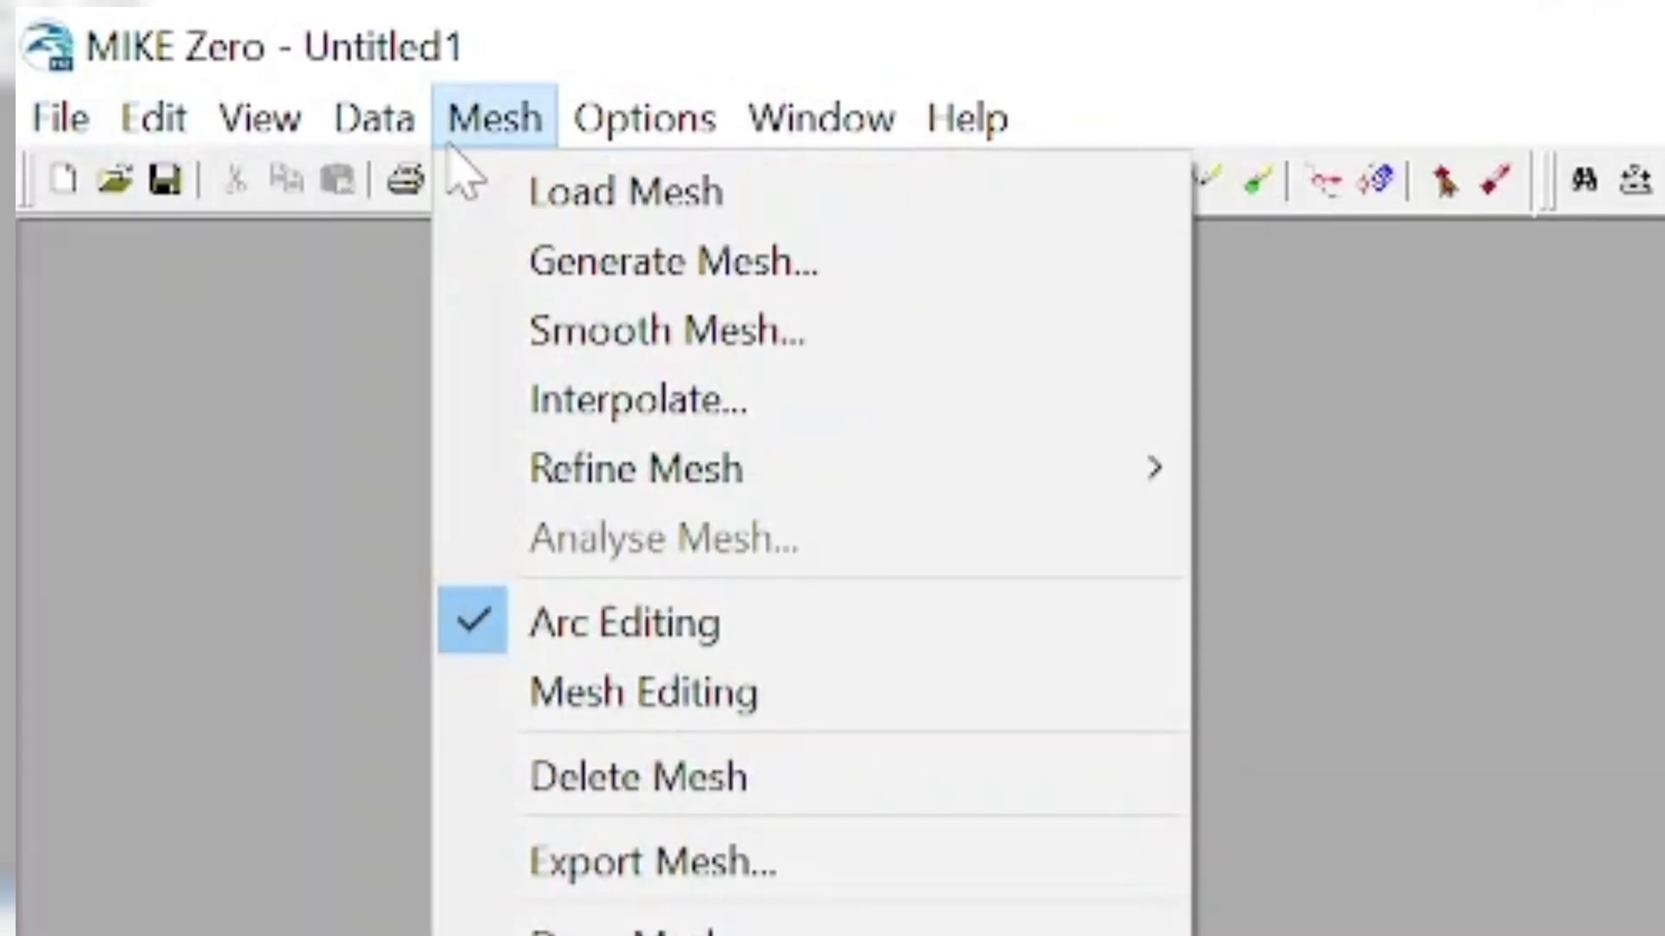
mouse_move(613, 109)
click(854, 70)
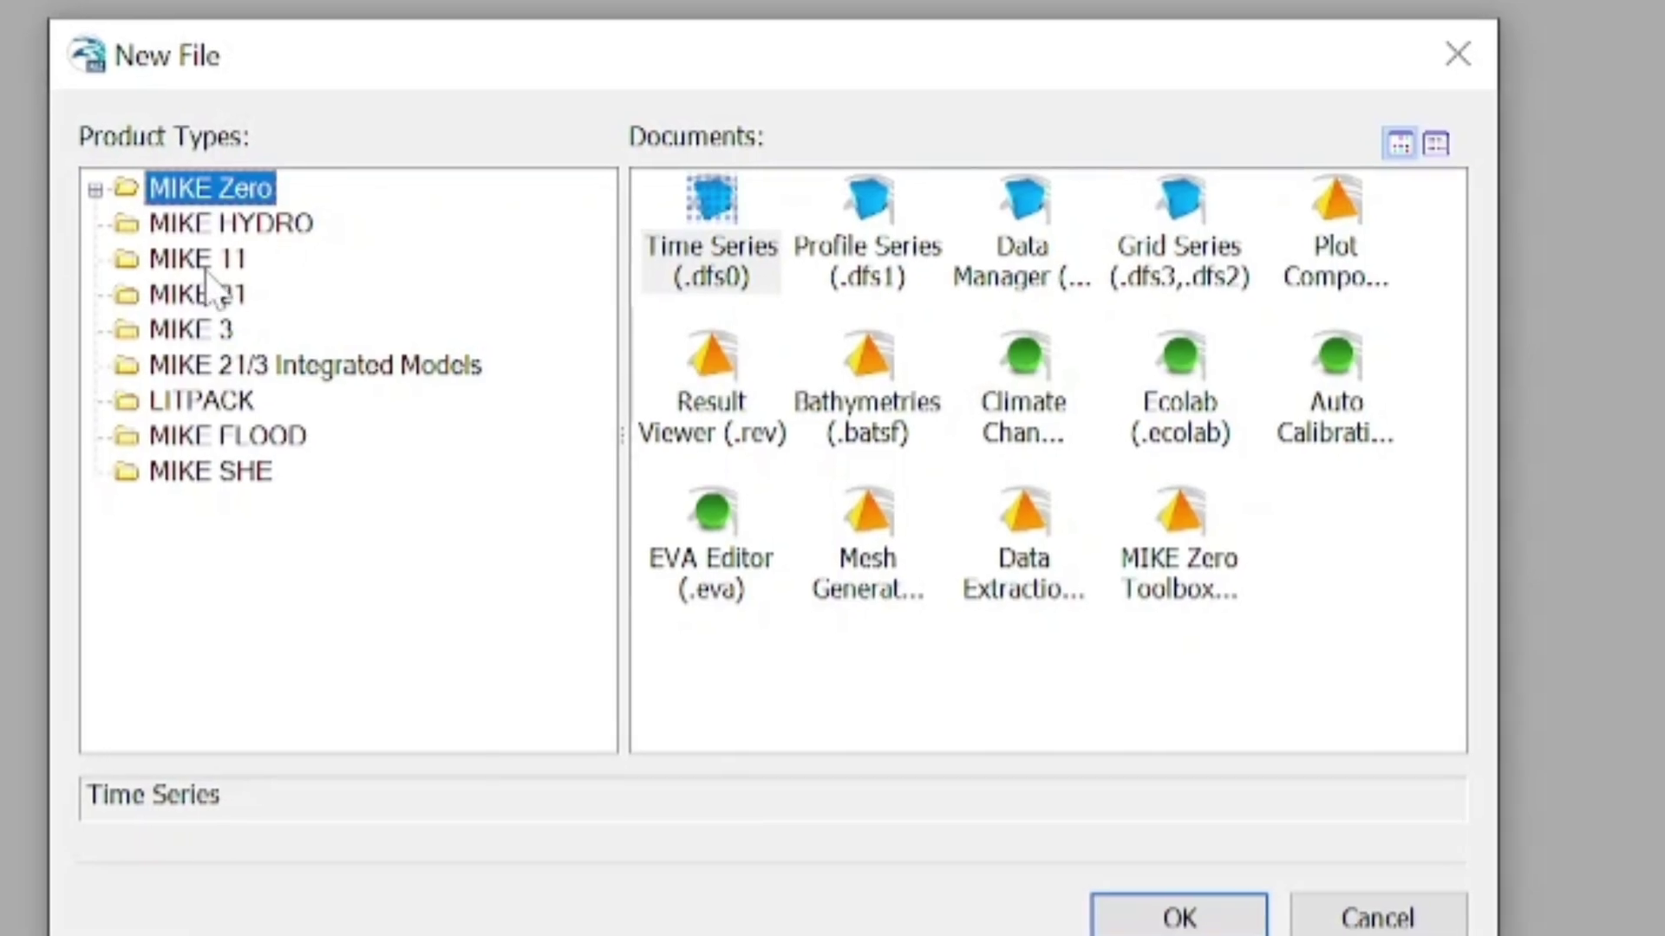
click(212, 300)
click(1186, 392)
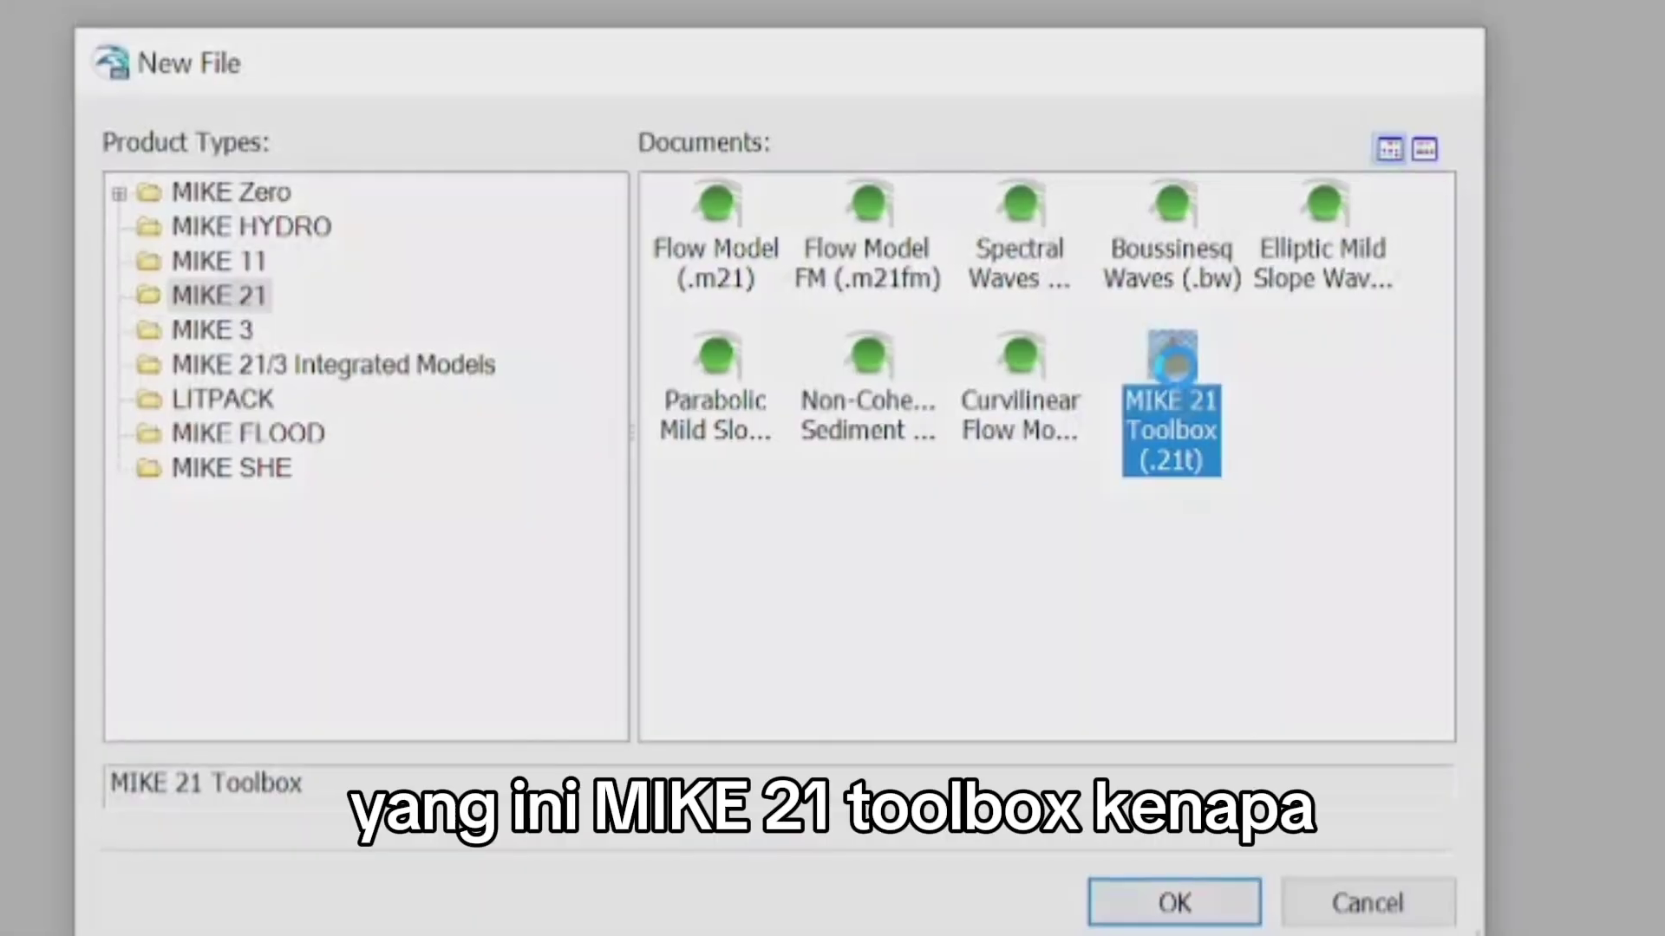
double_click(1161, 399)
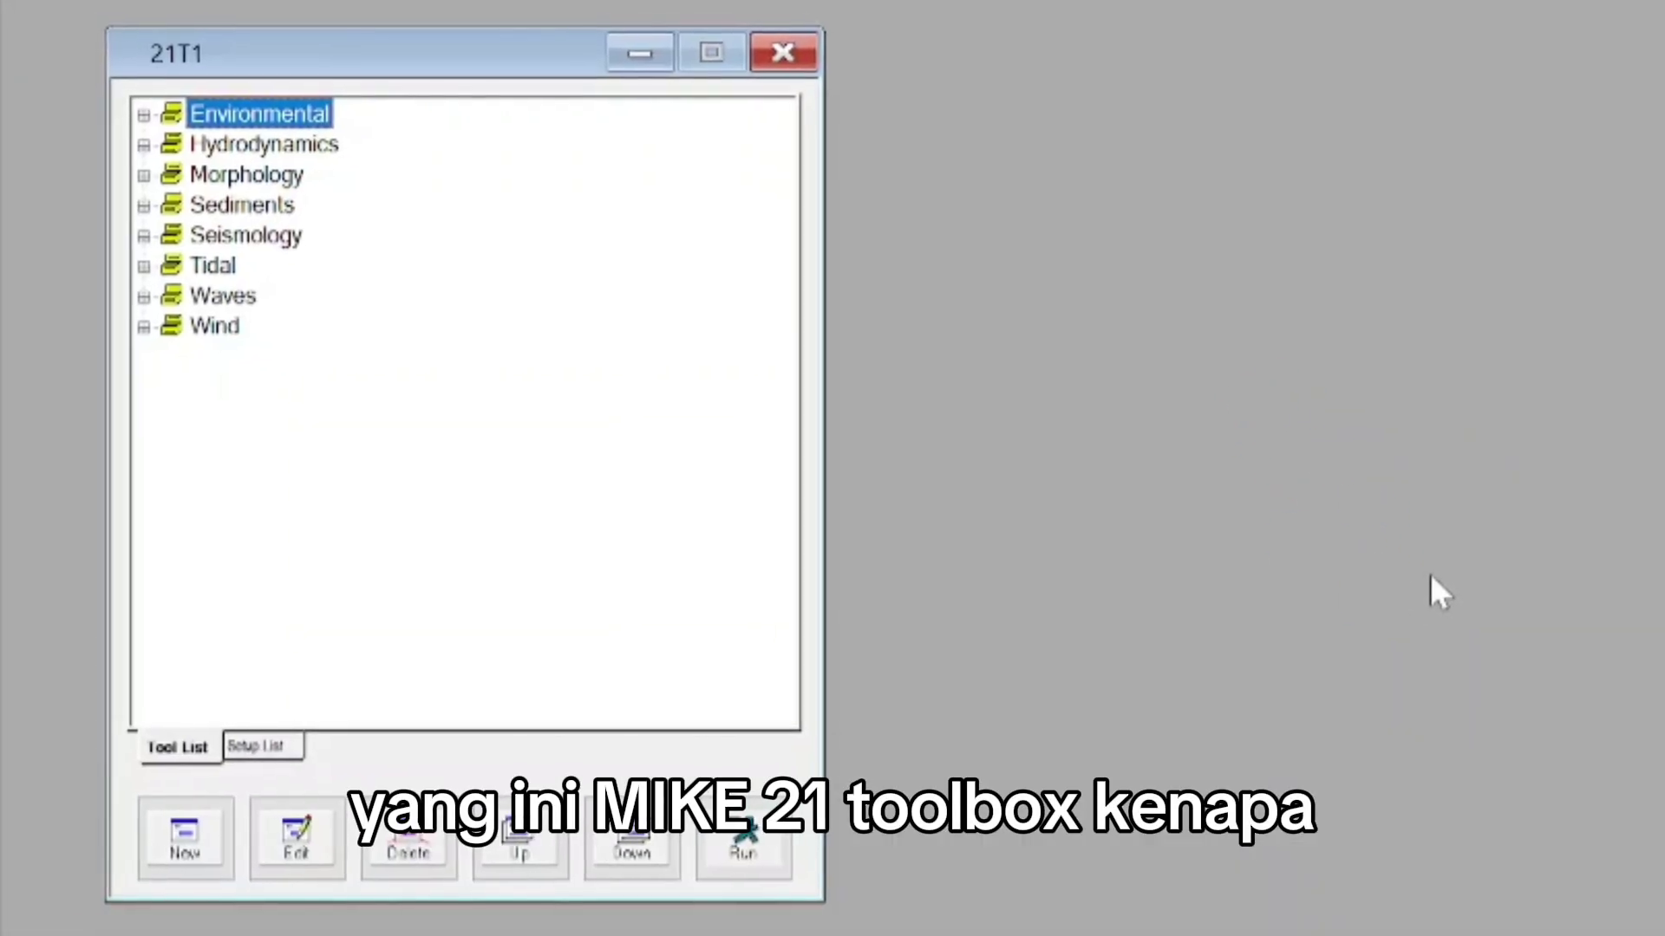
- Start a new Tide Prediction of Heights setup from the Tidal tools
click(131, 271)
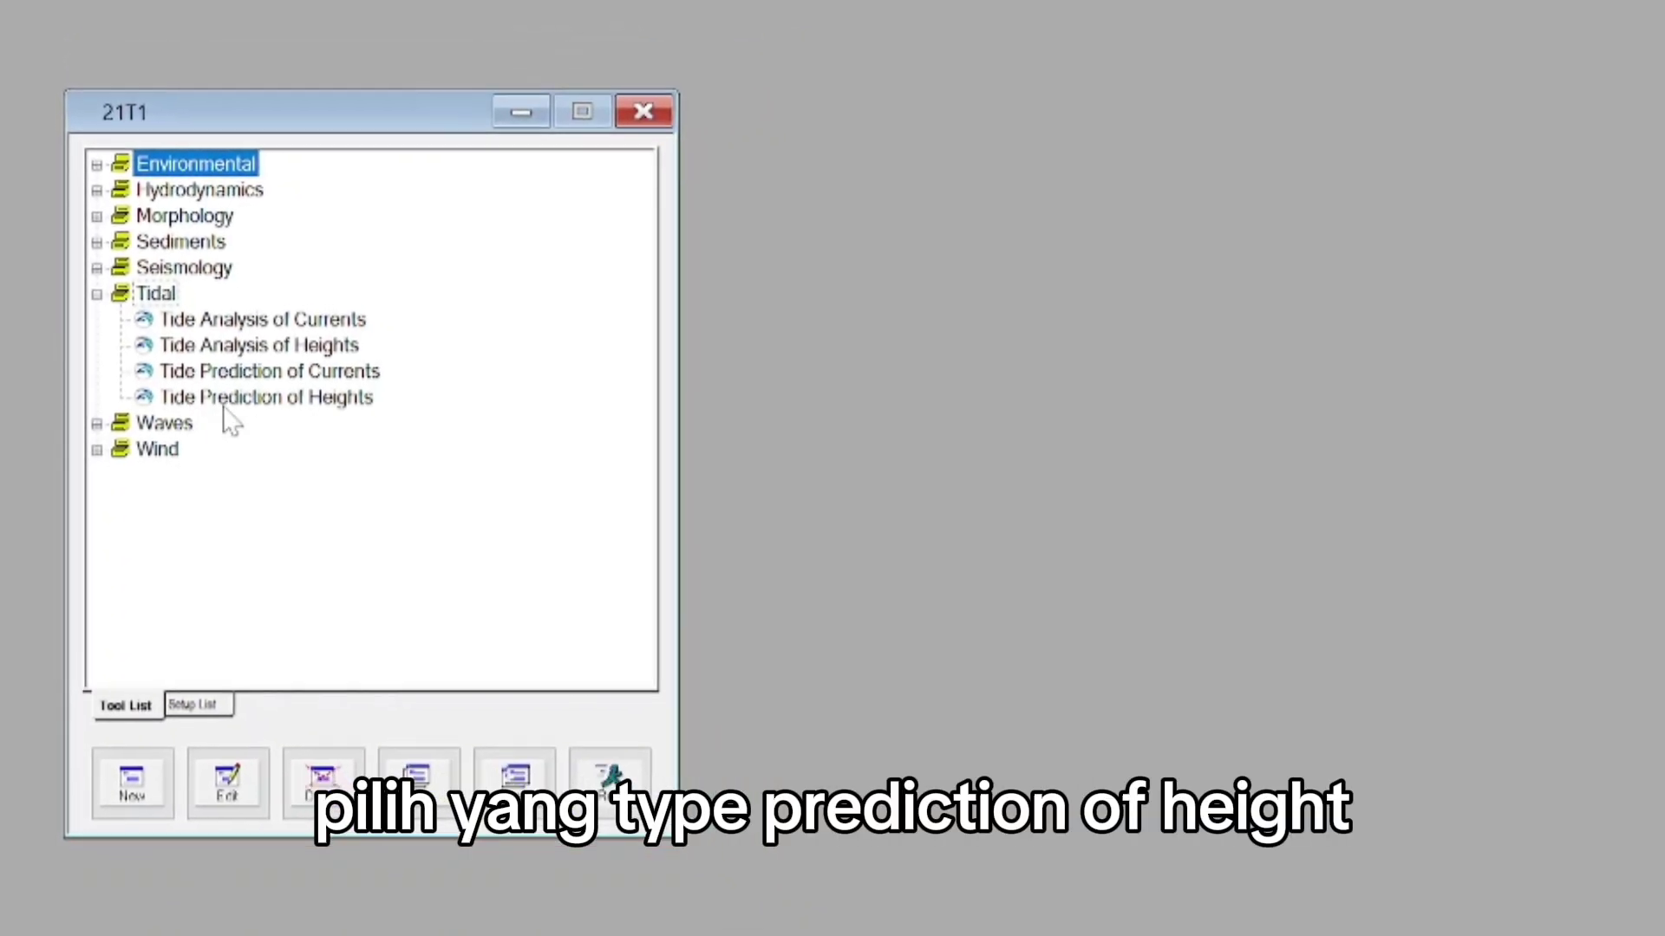
click(200, 397)
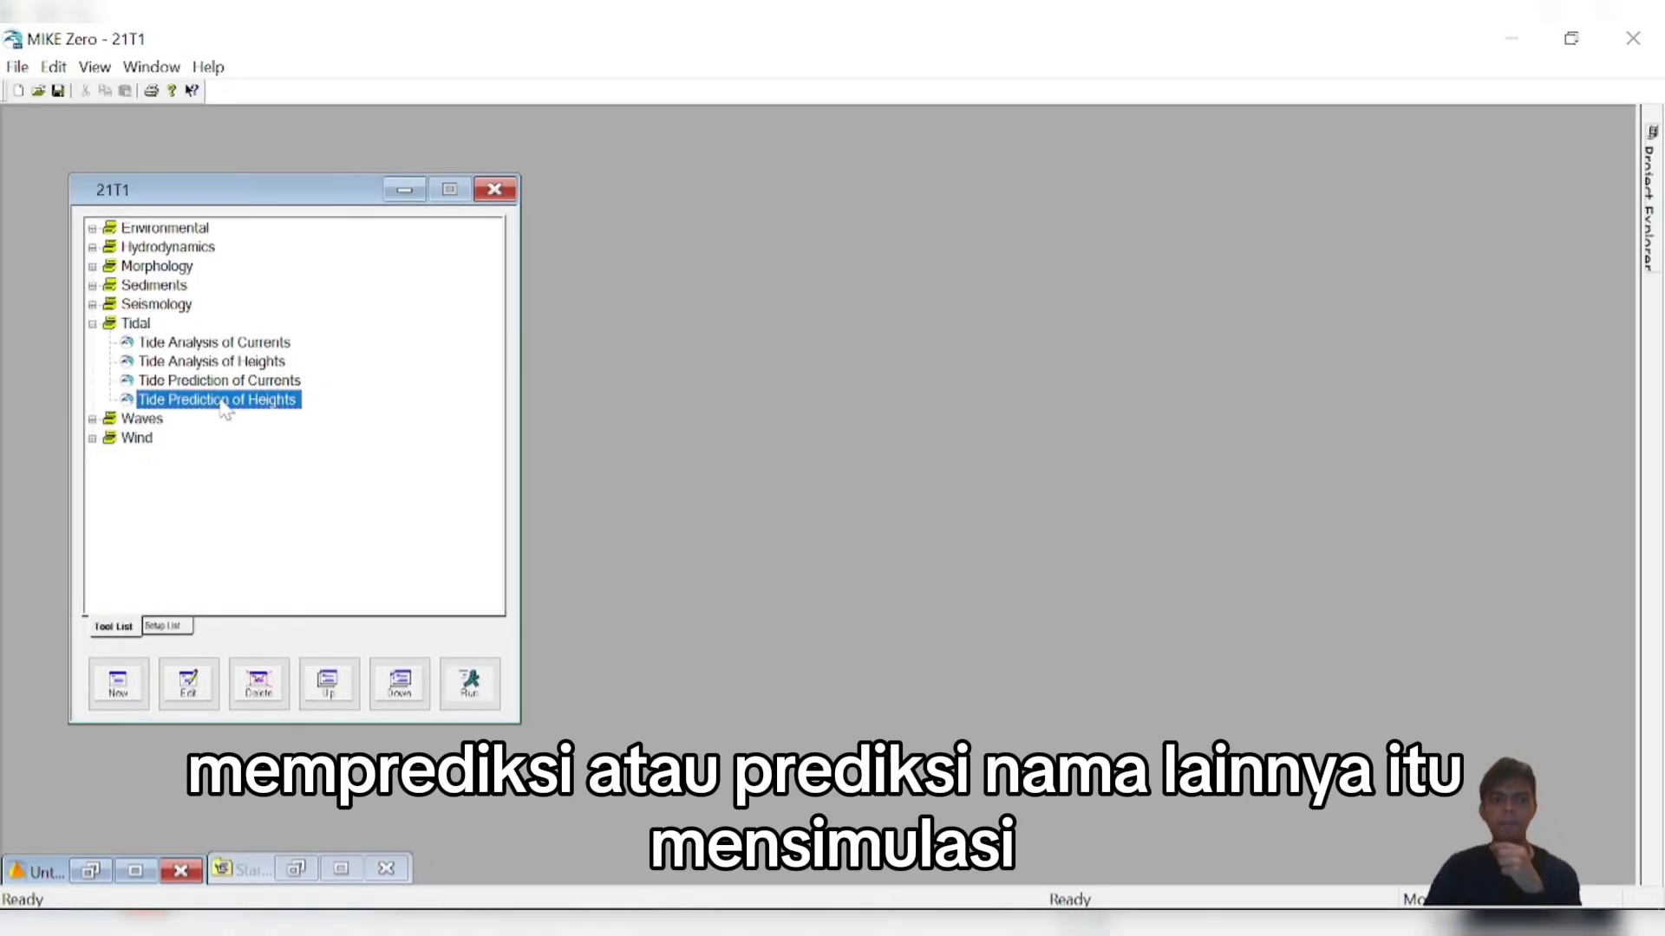
double_click(230, 402)
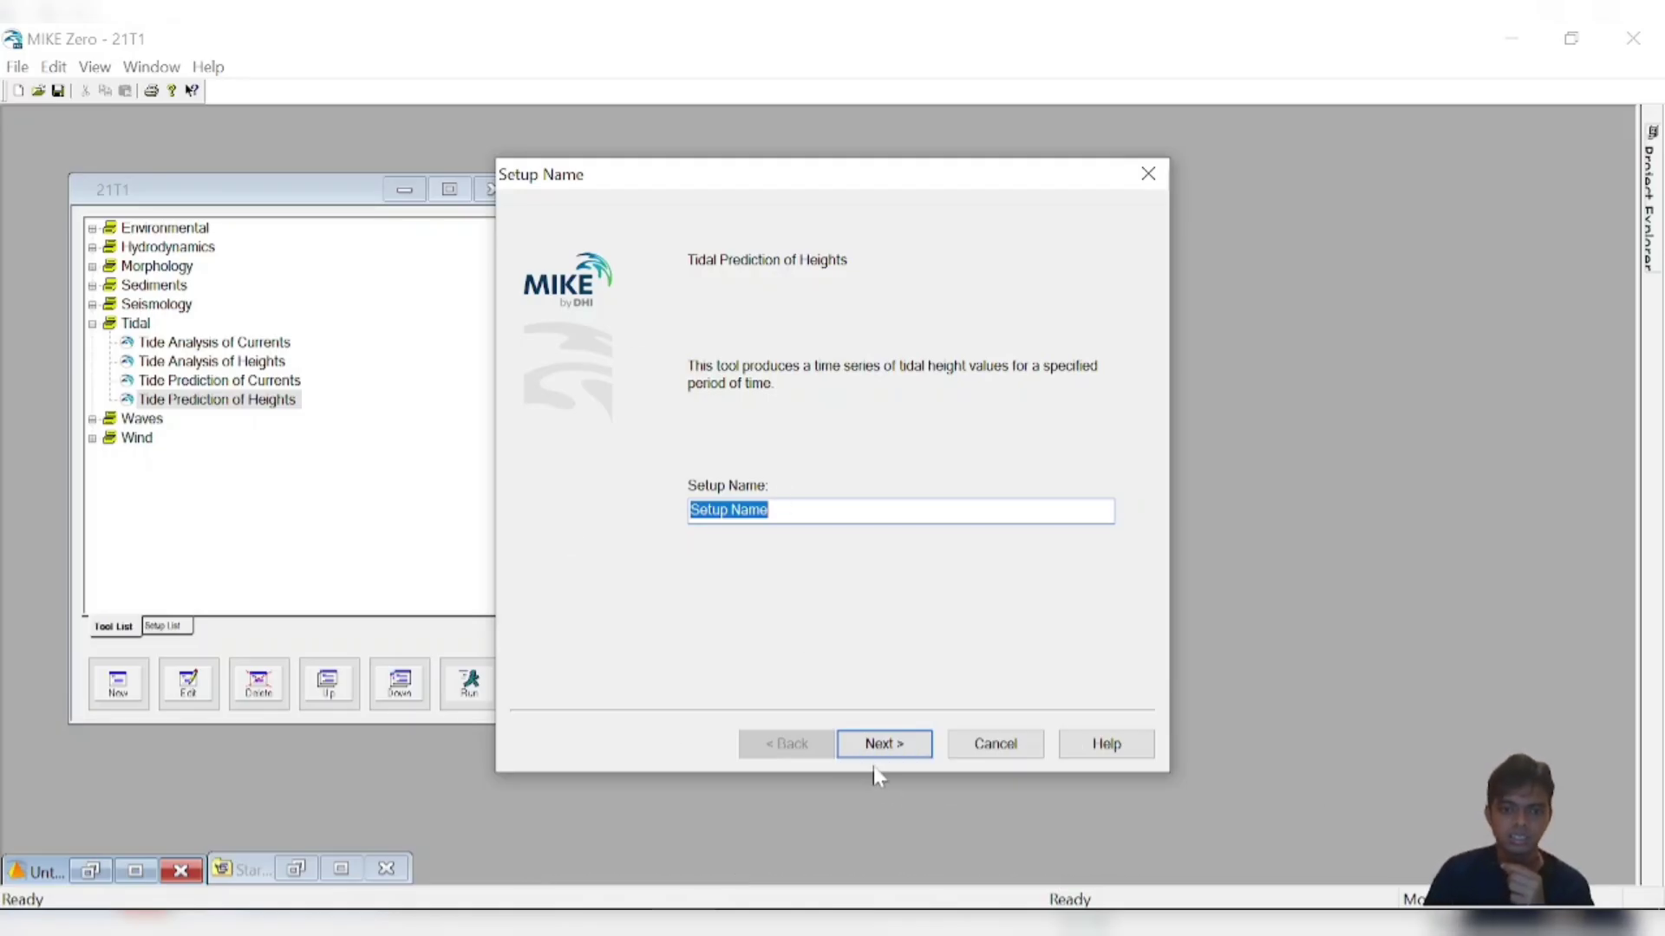
- Keep the default setup name and base the tide prediction on global tide model data with the default data files
click(880, 744)
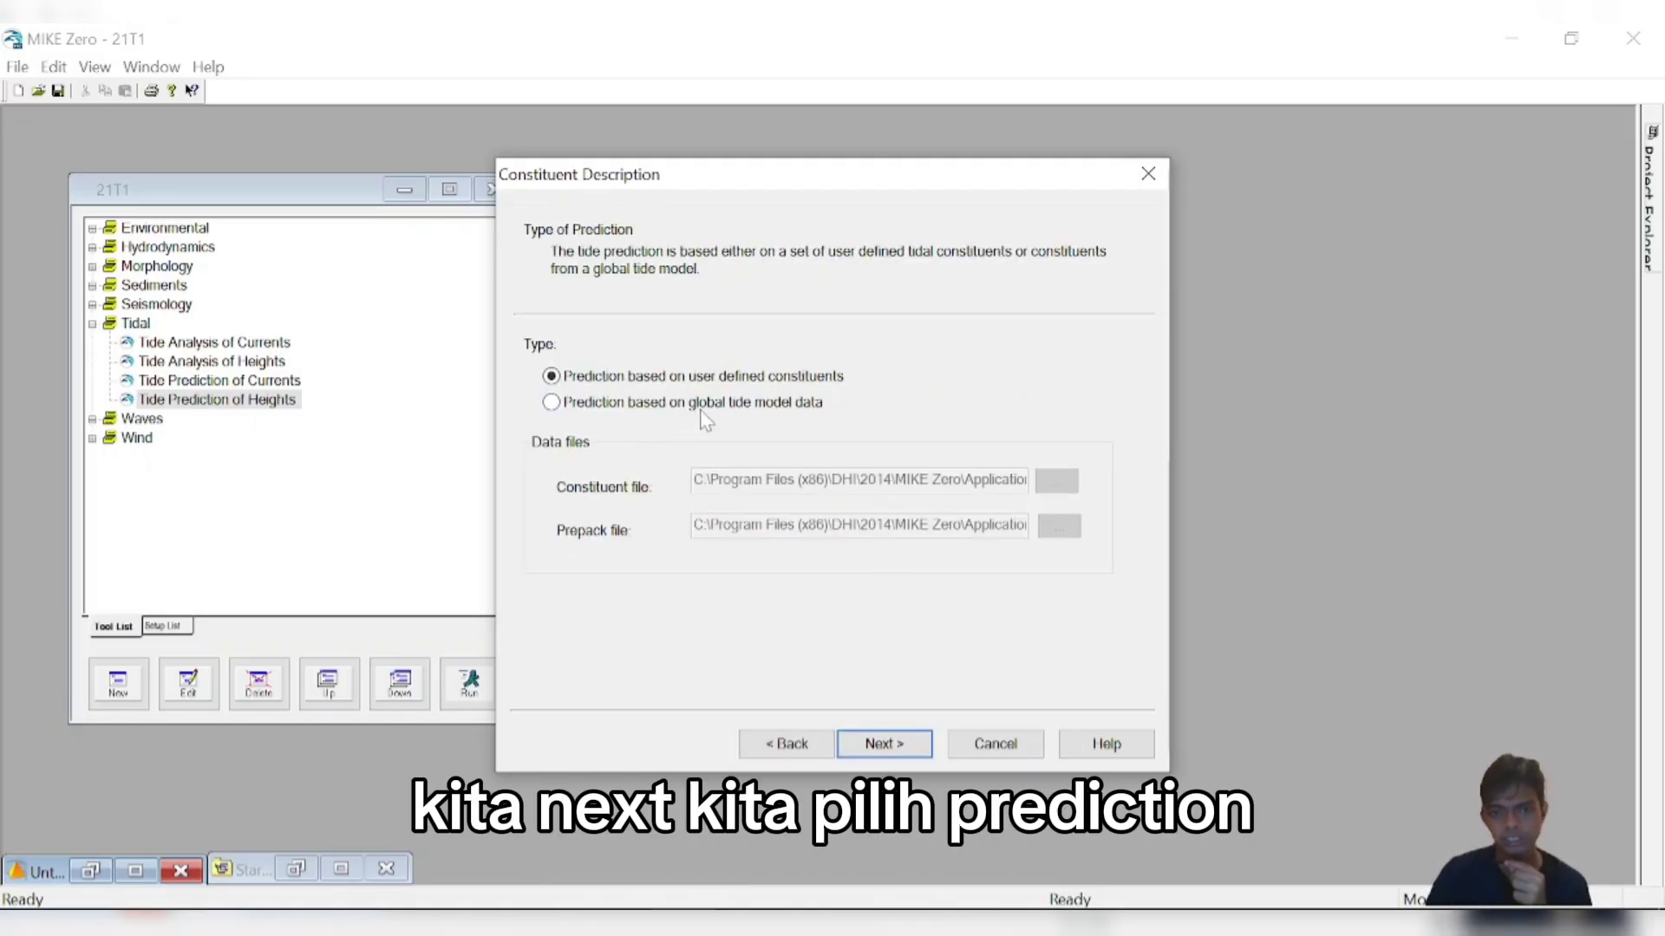
click(667, 406)
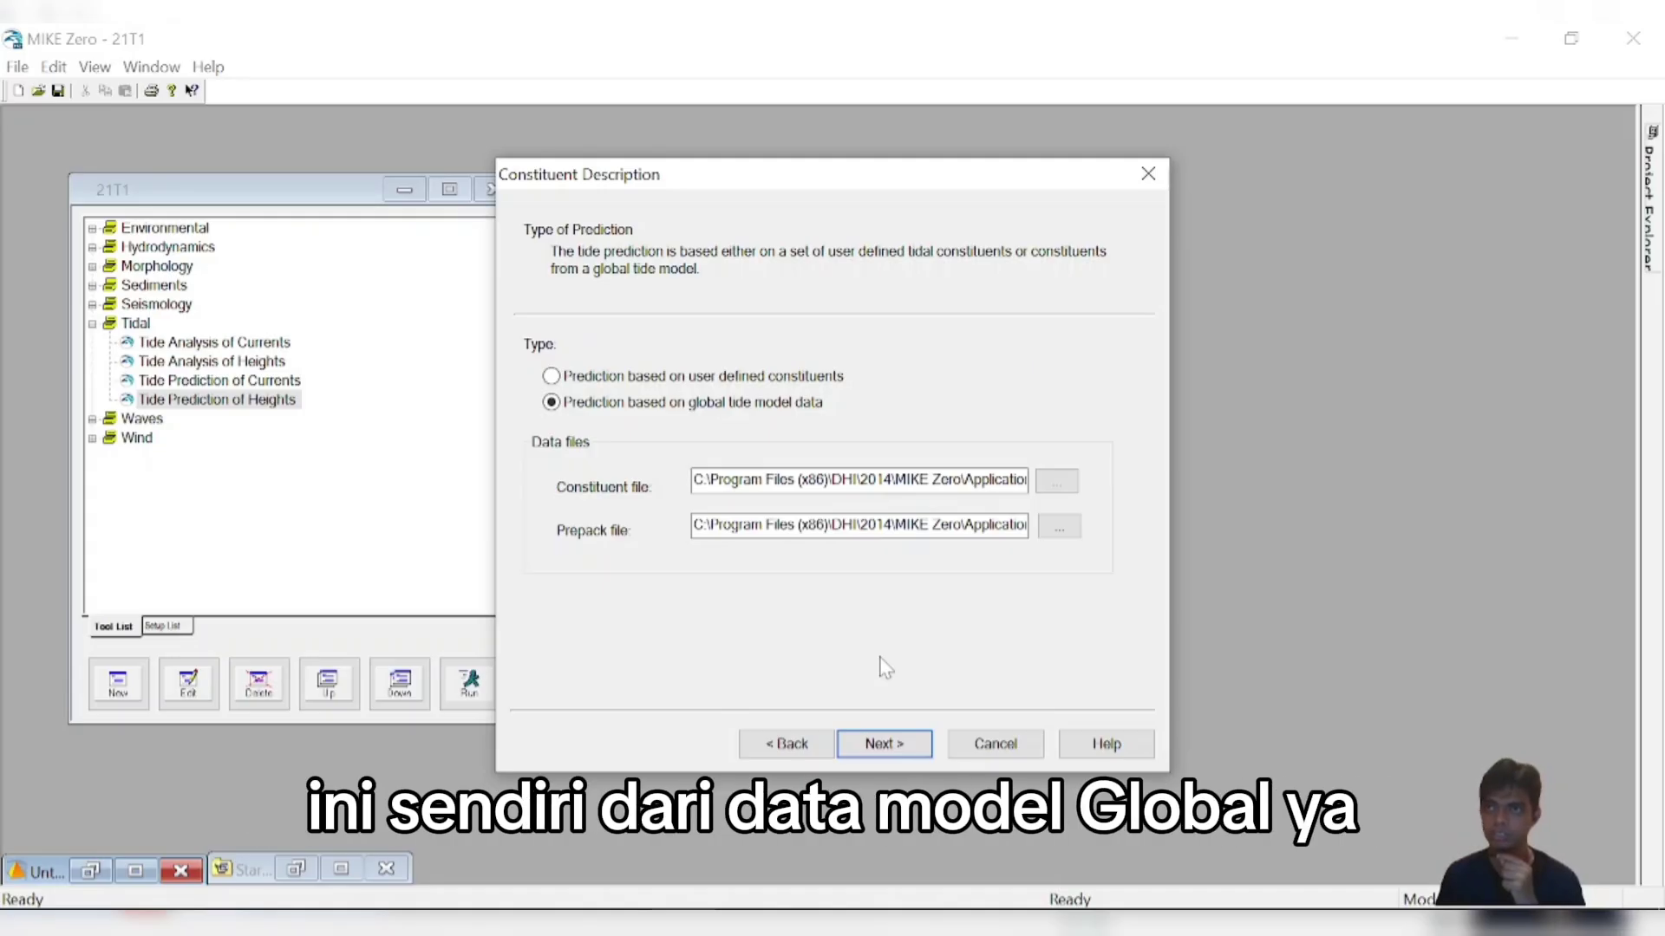
click(875, 751)
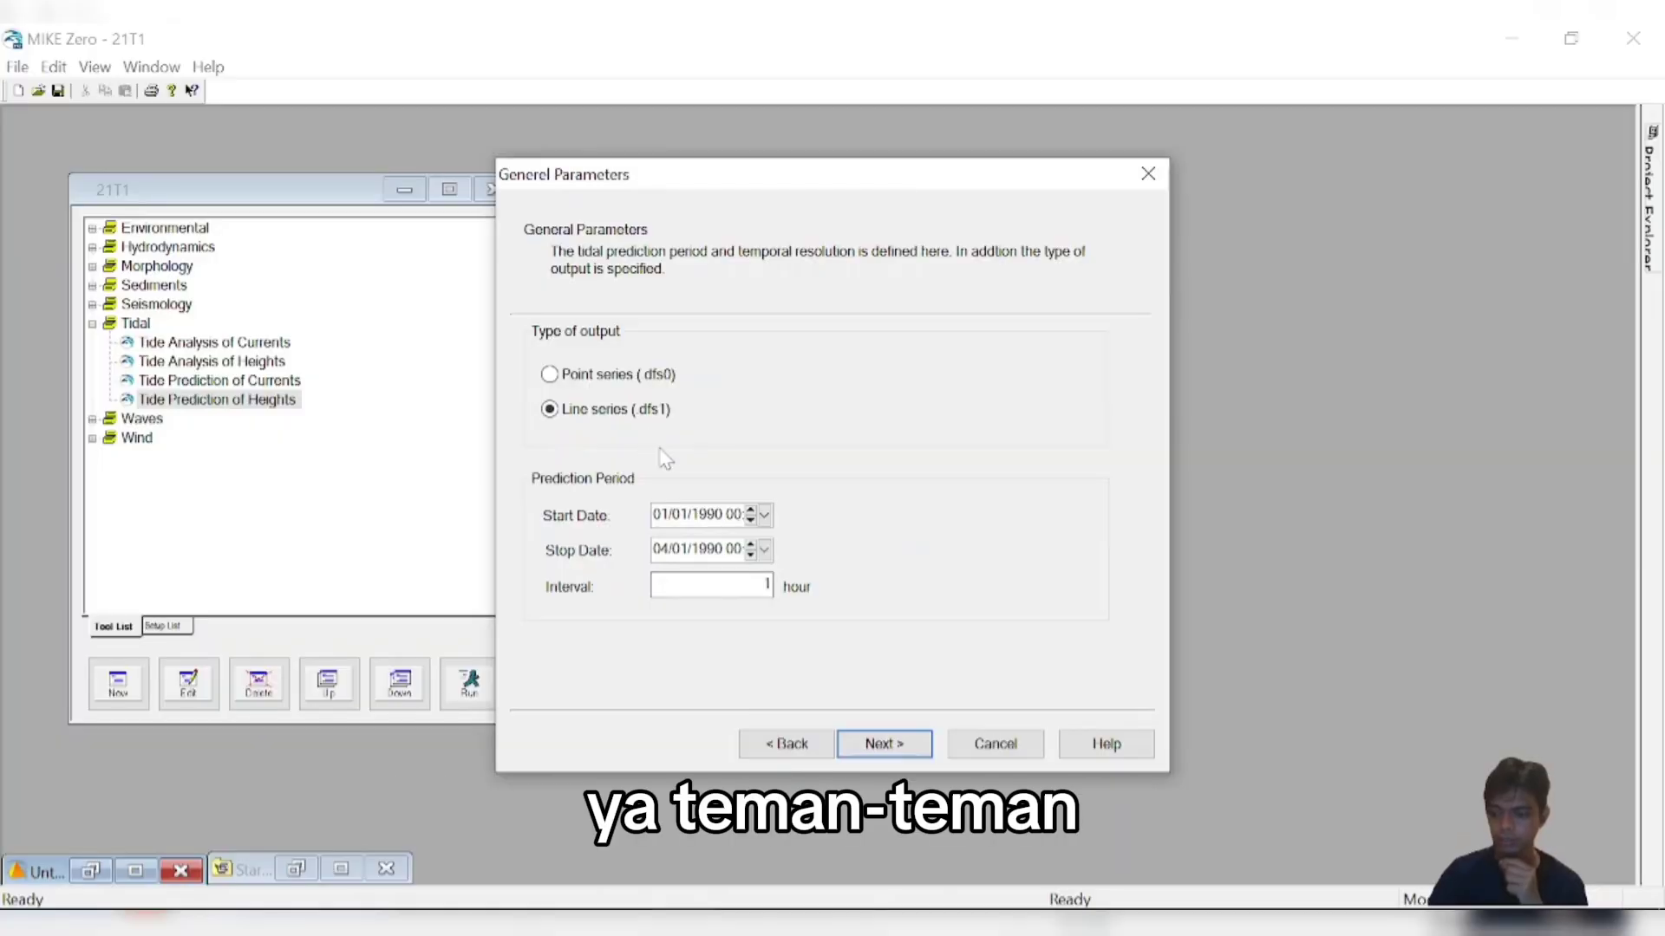
- Set the tide prediction period for the line series output from 01/09/2025 to 08/09/2025, keeping the 1-hour interval, and continue to the output settings
click(562, 378)
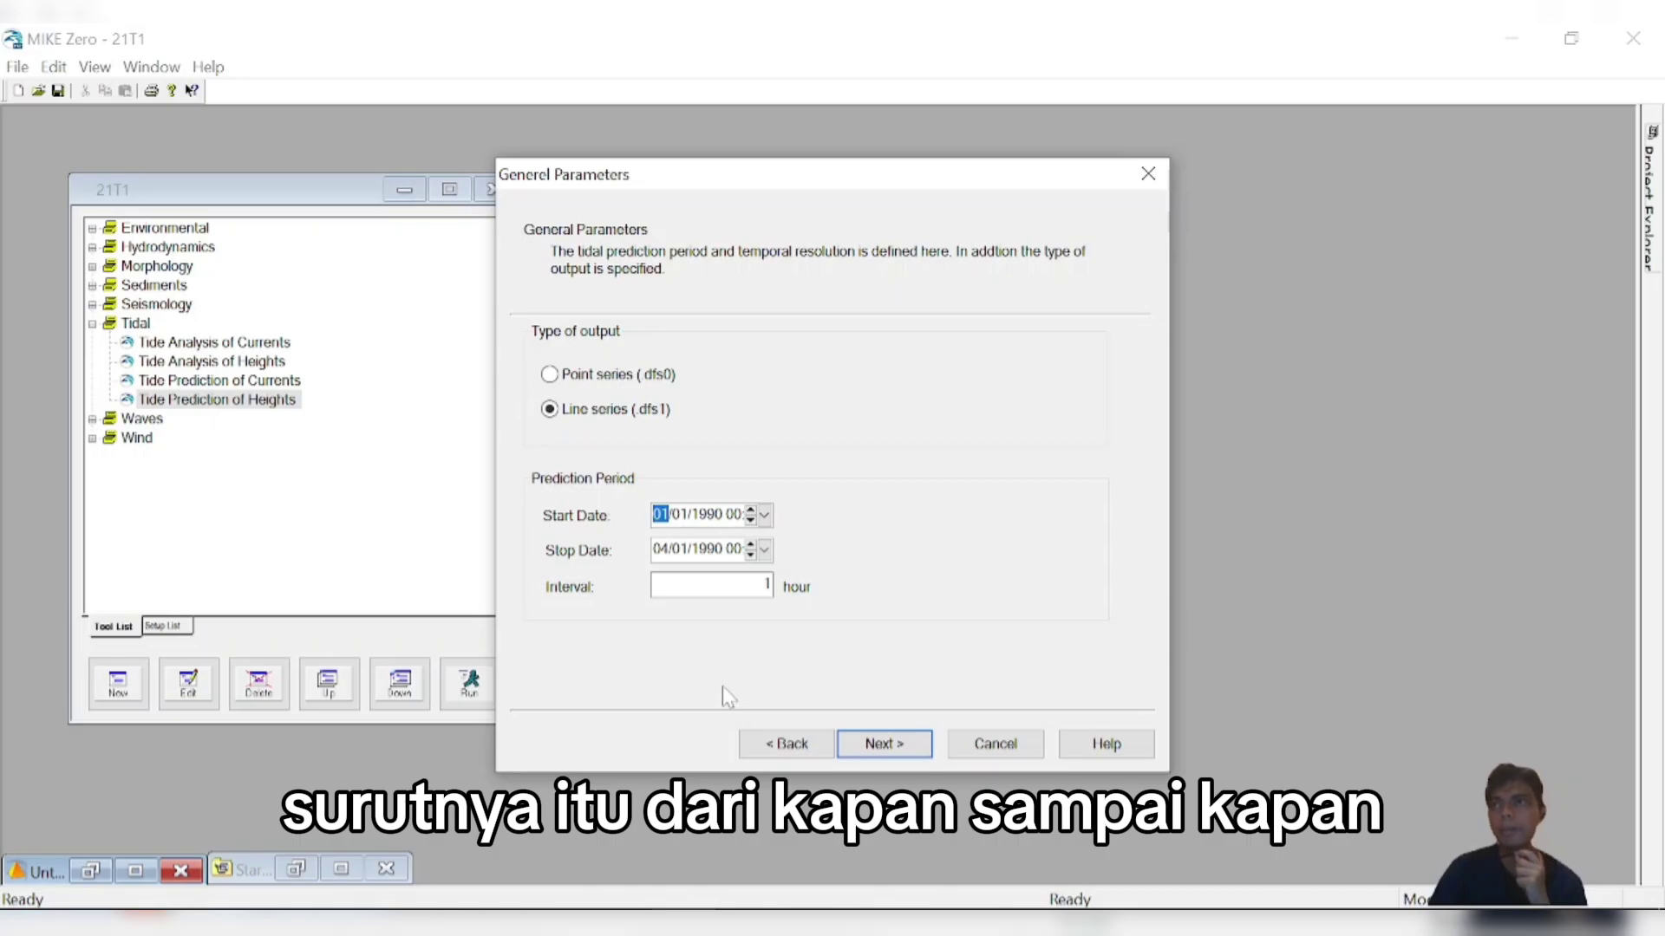
click(681, 514)
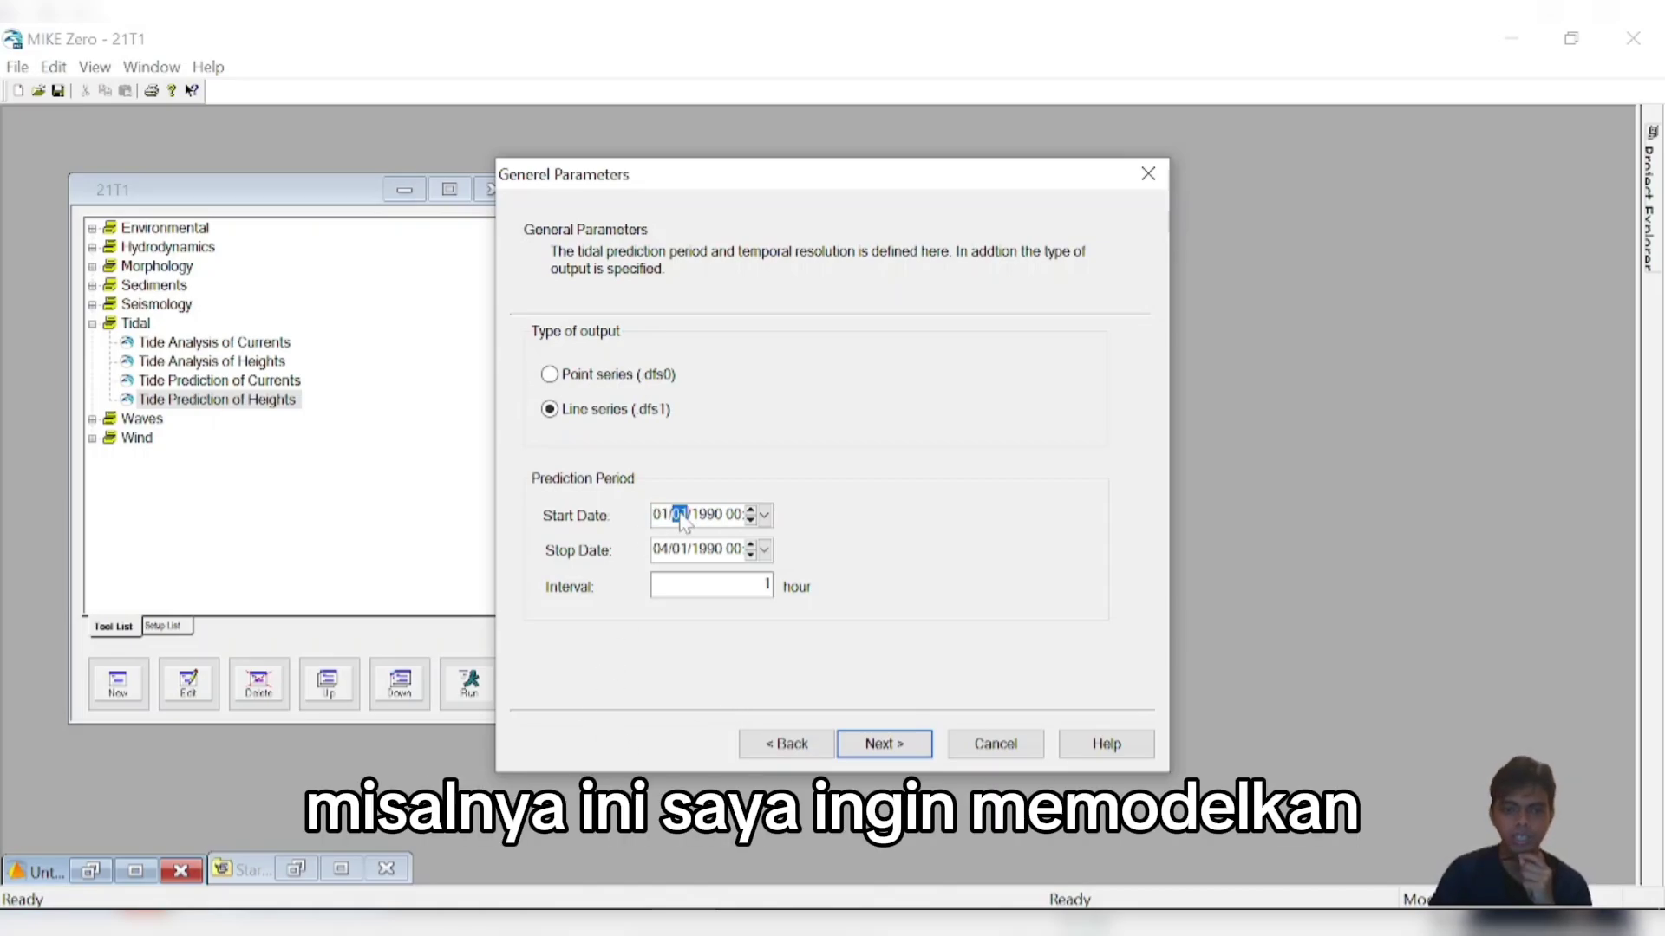
text(9)
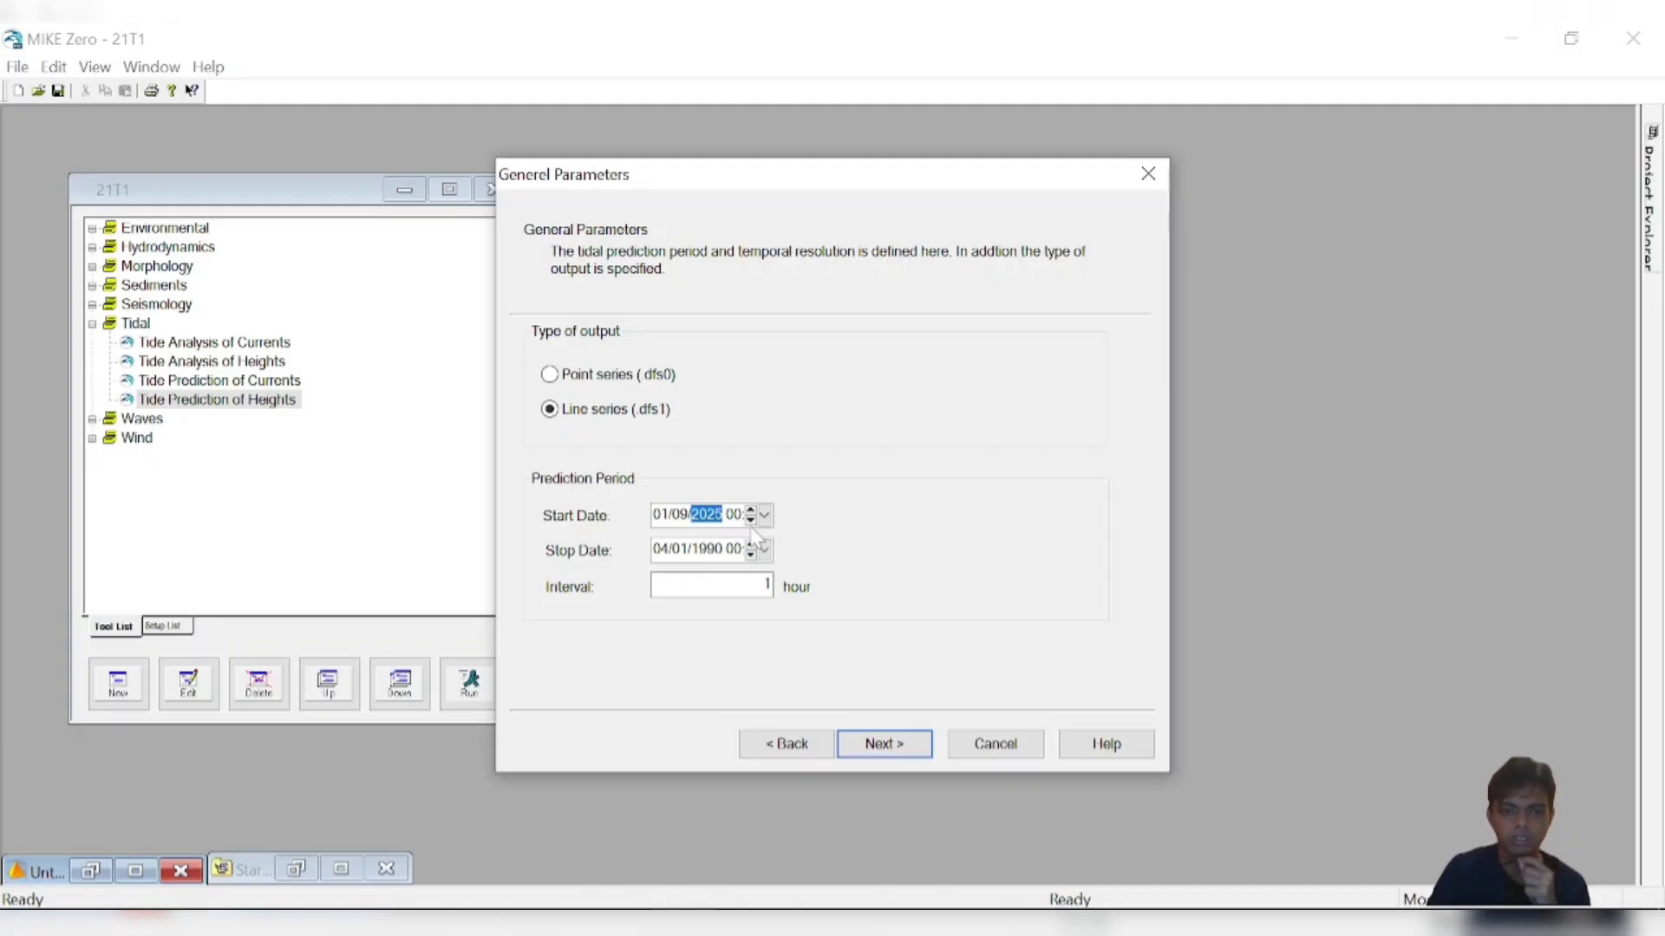
click(669, 551)
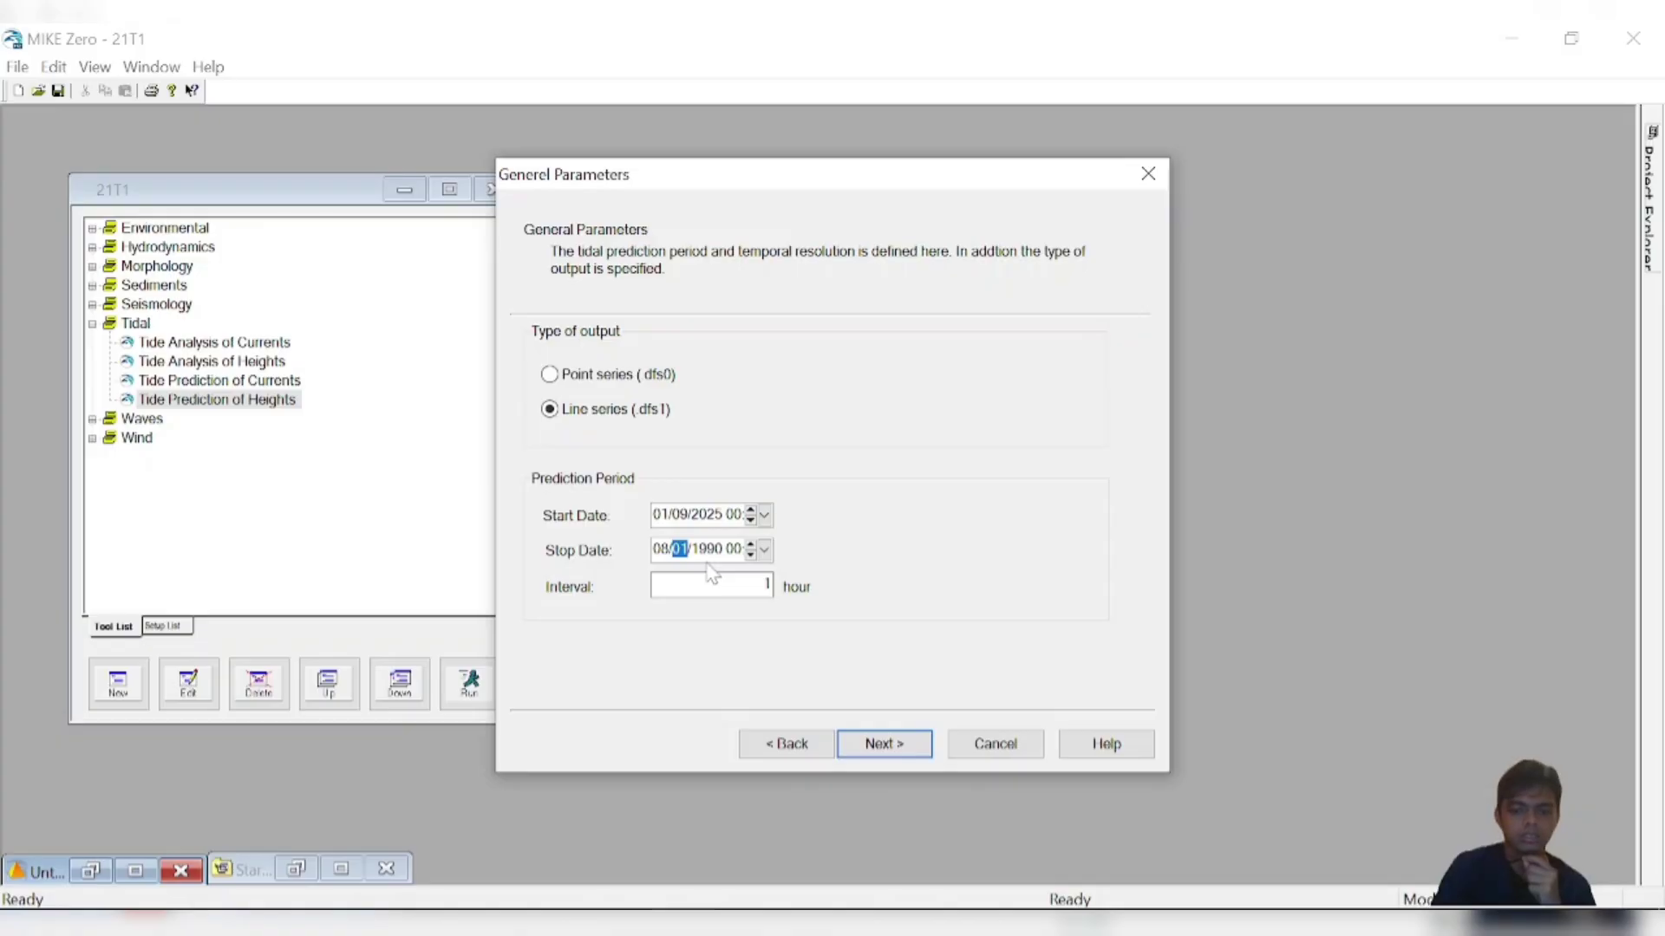
text(92)
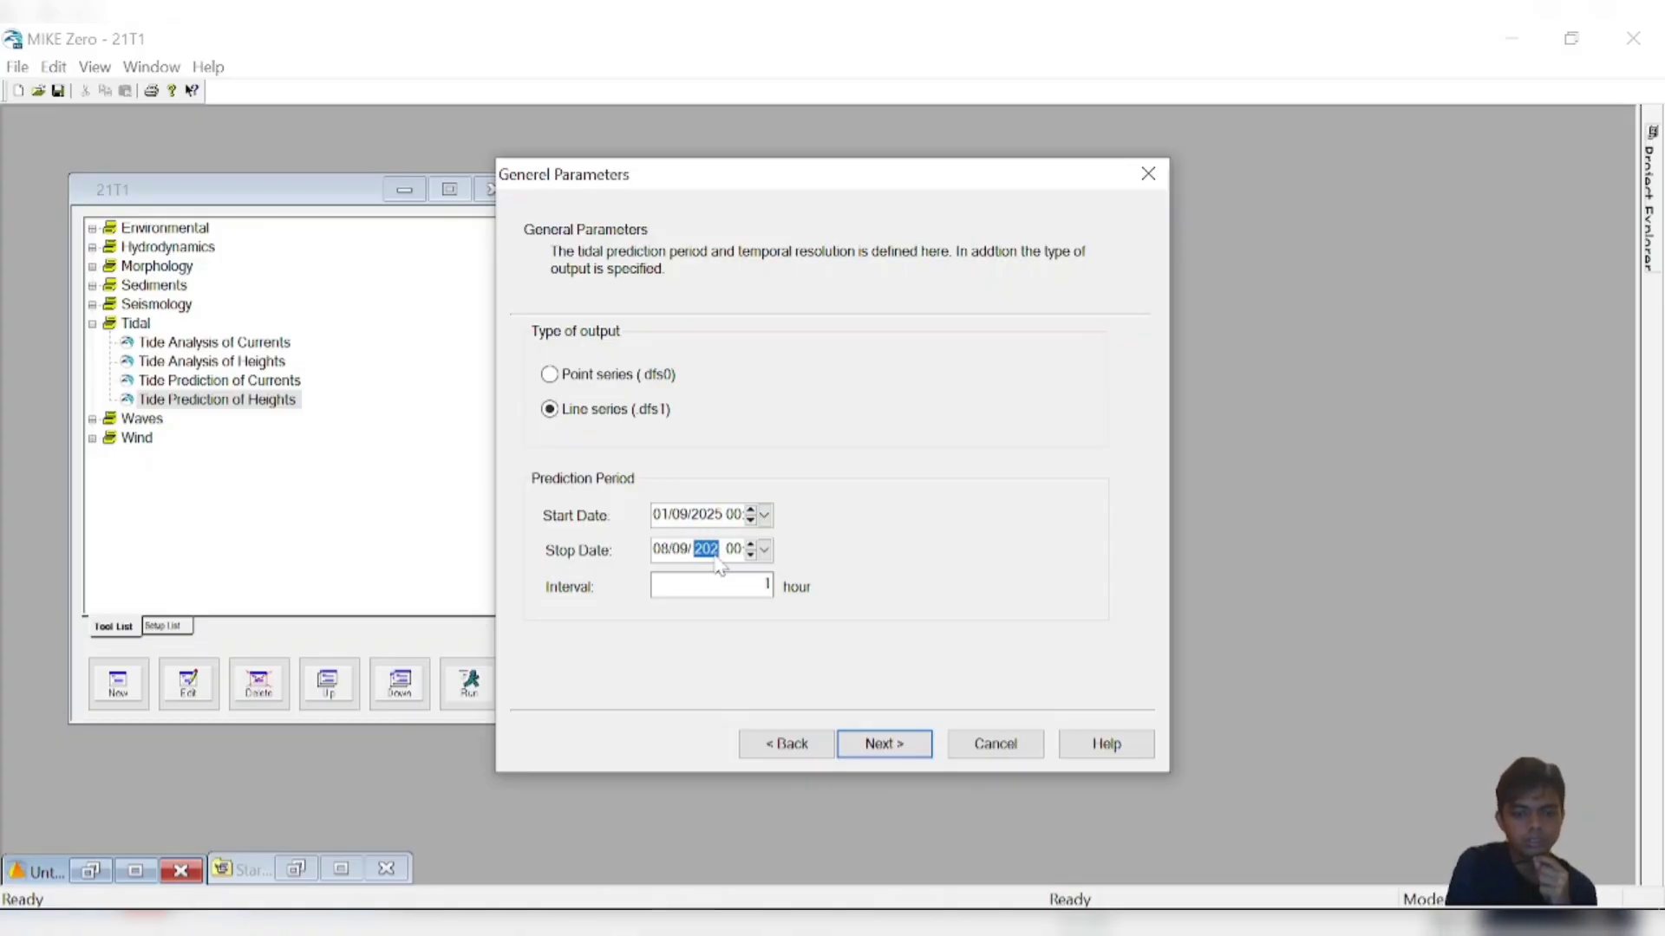
click(767, 585)
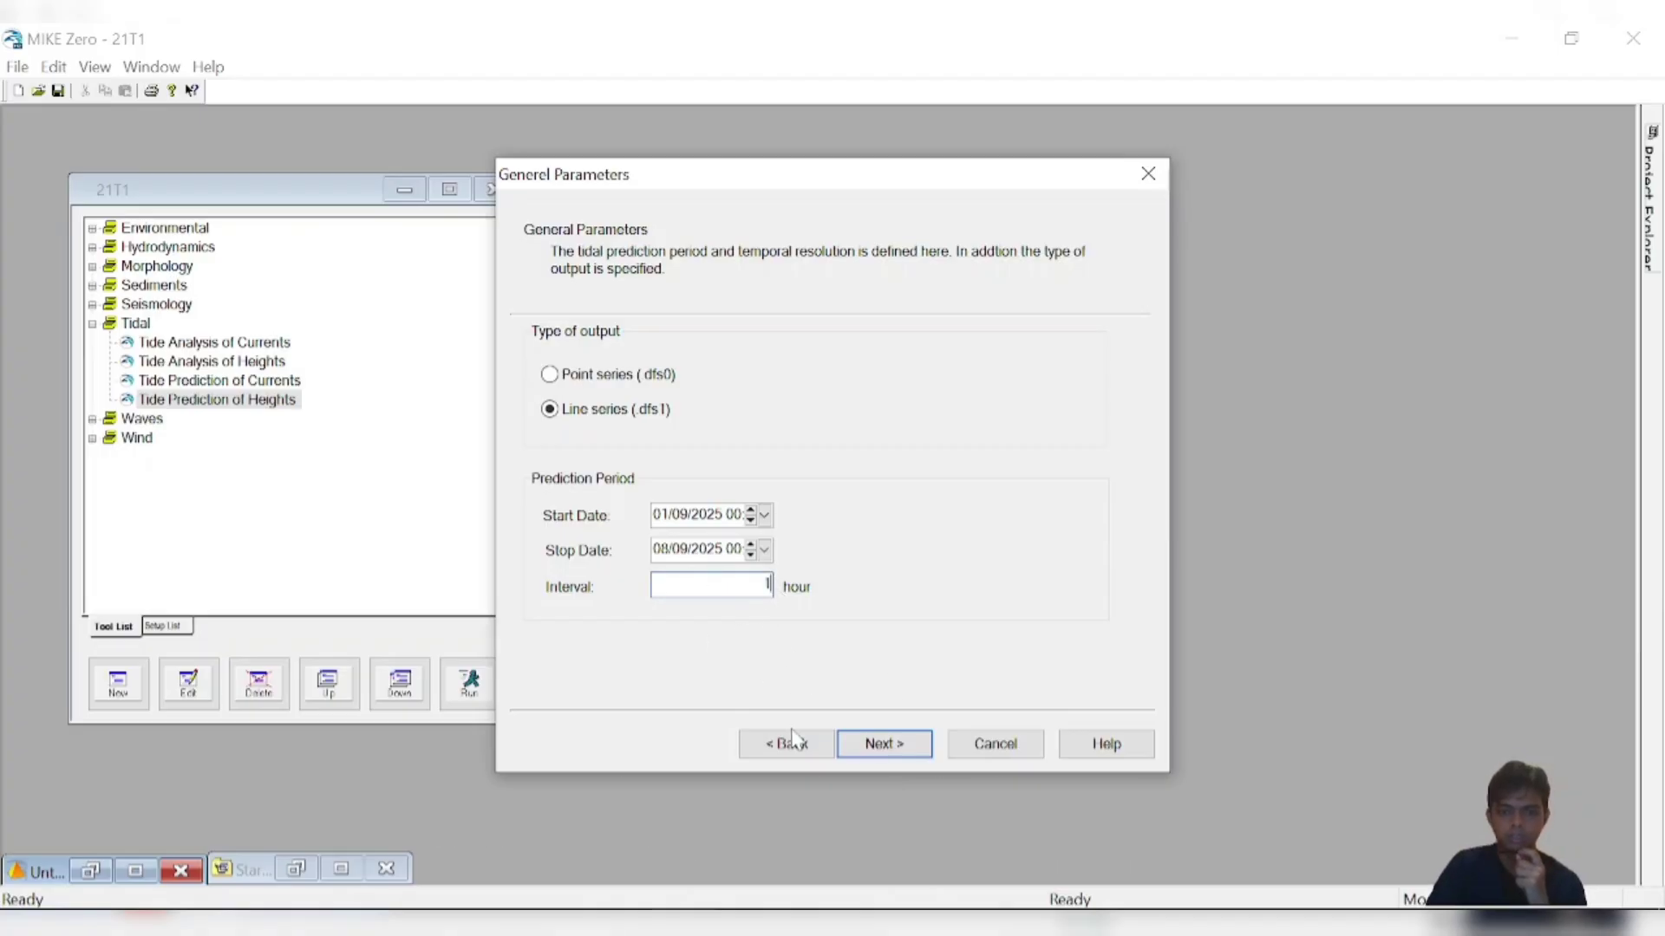
click(862, 745)
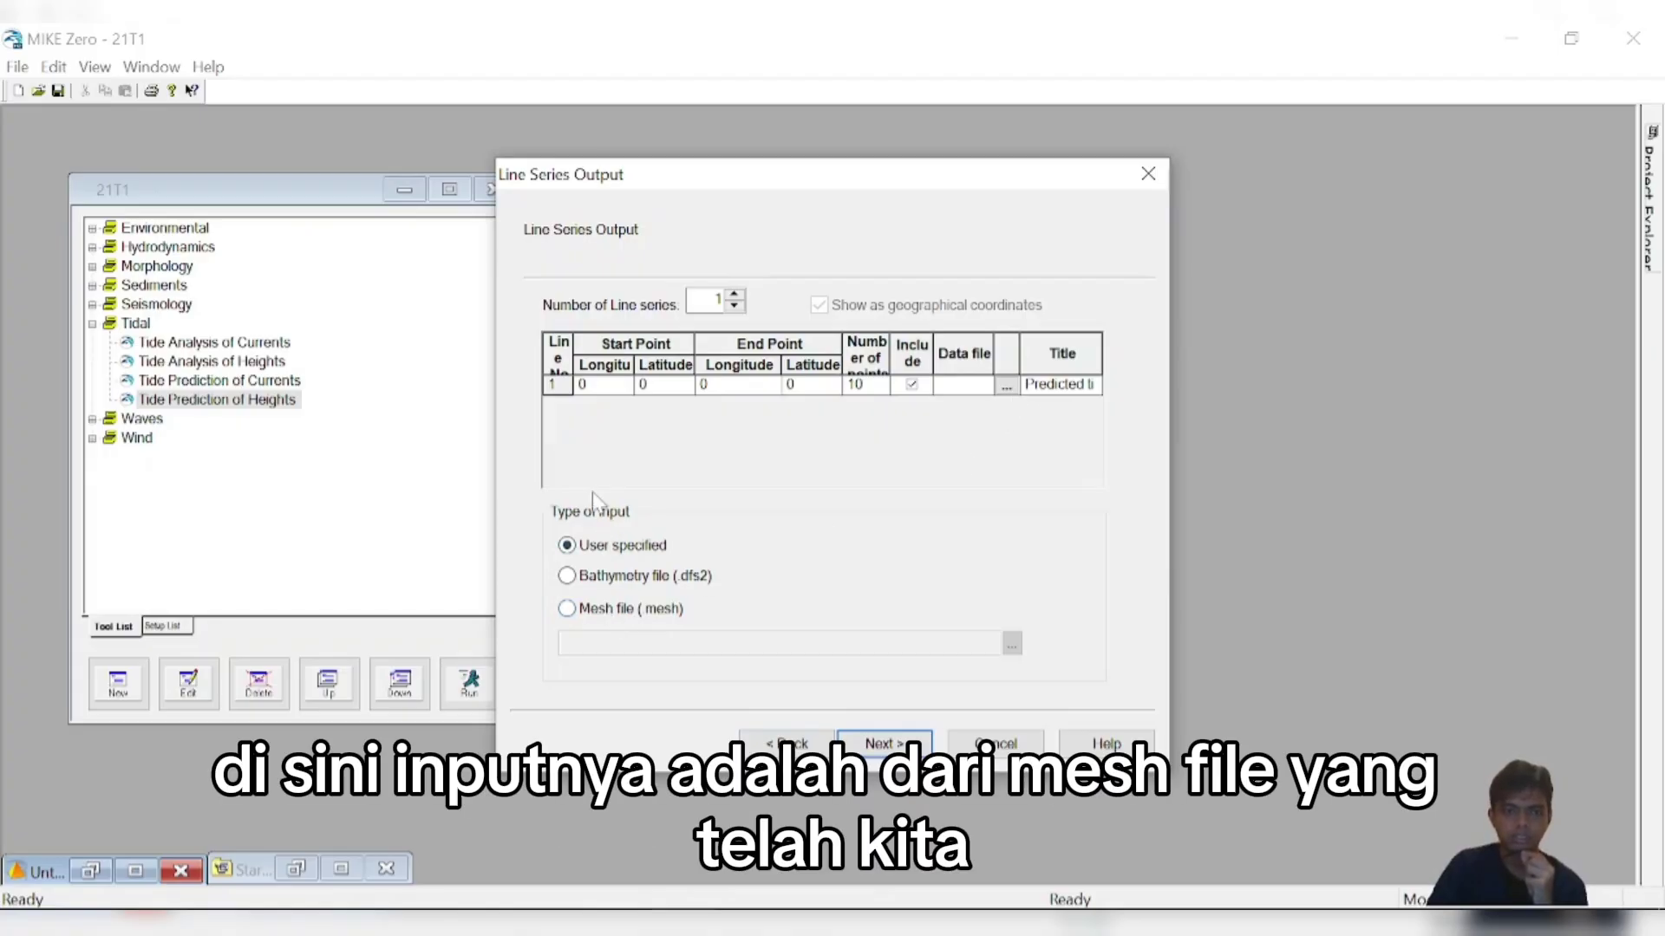
- Base the line series on a mesh file and load MEInterpolation.mesh from the Bahan\MIKE 21 folder
click(569, 609)
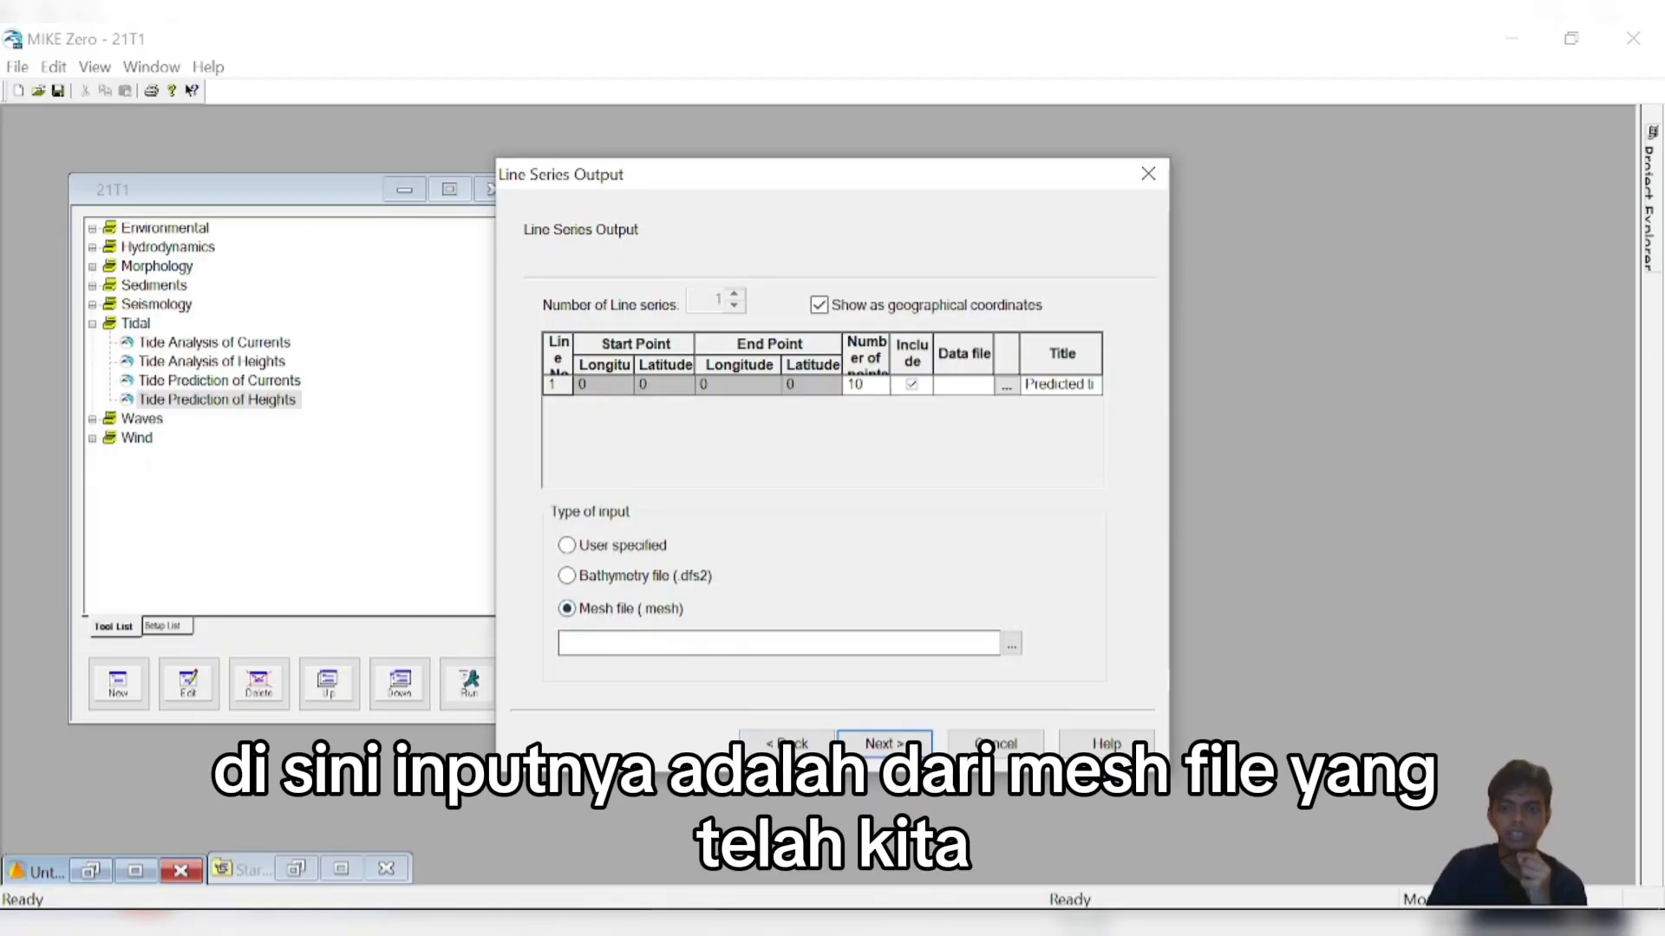
click(1014, 647)
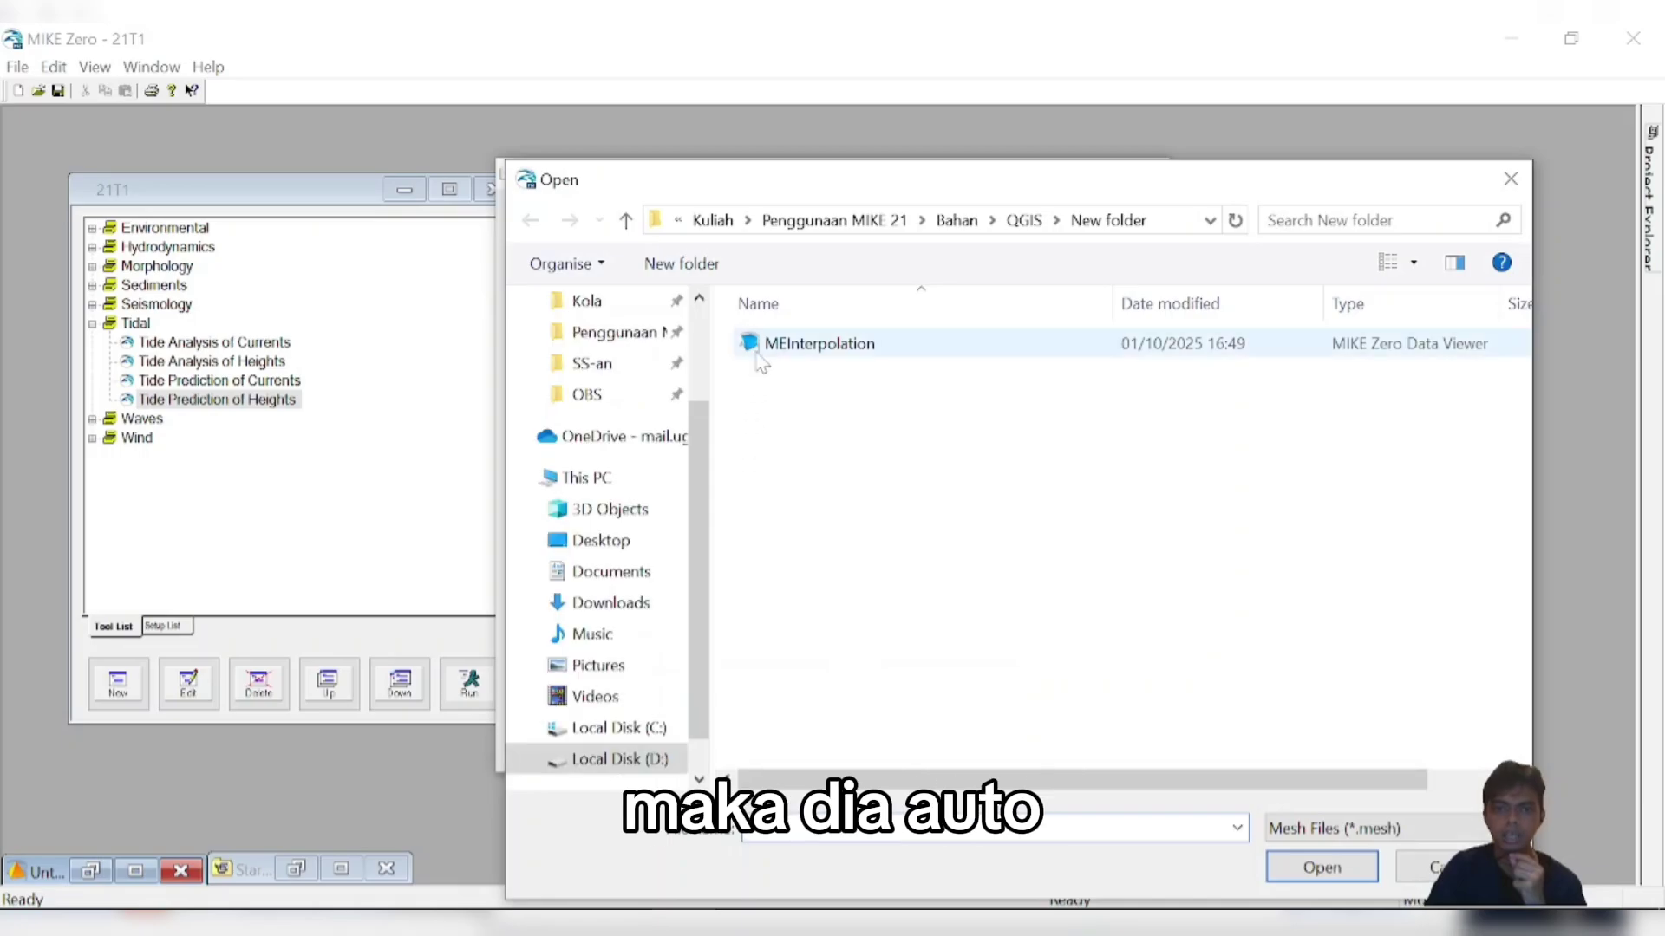
double_click(785, 345)
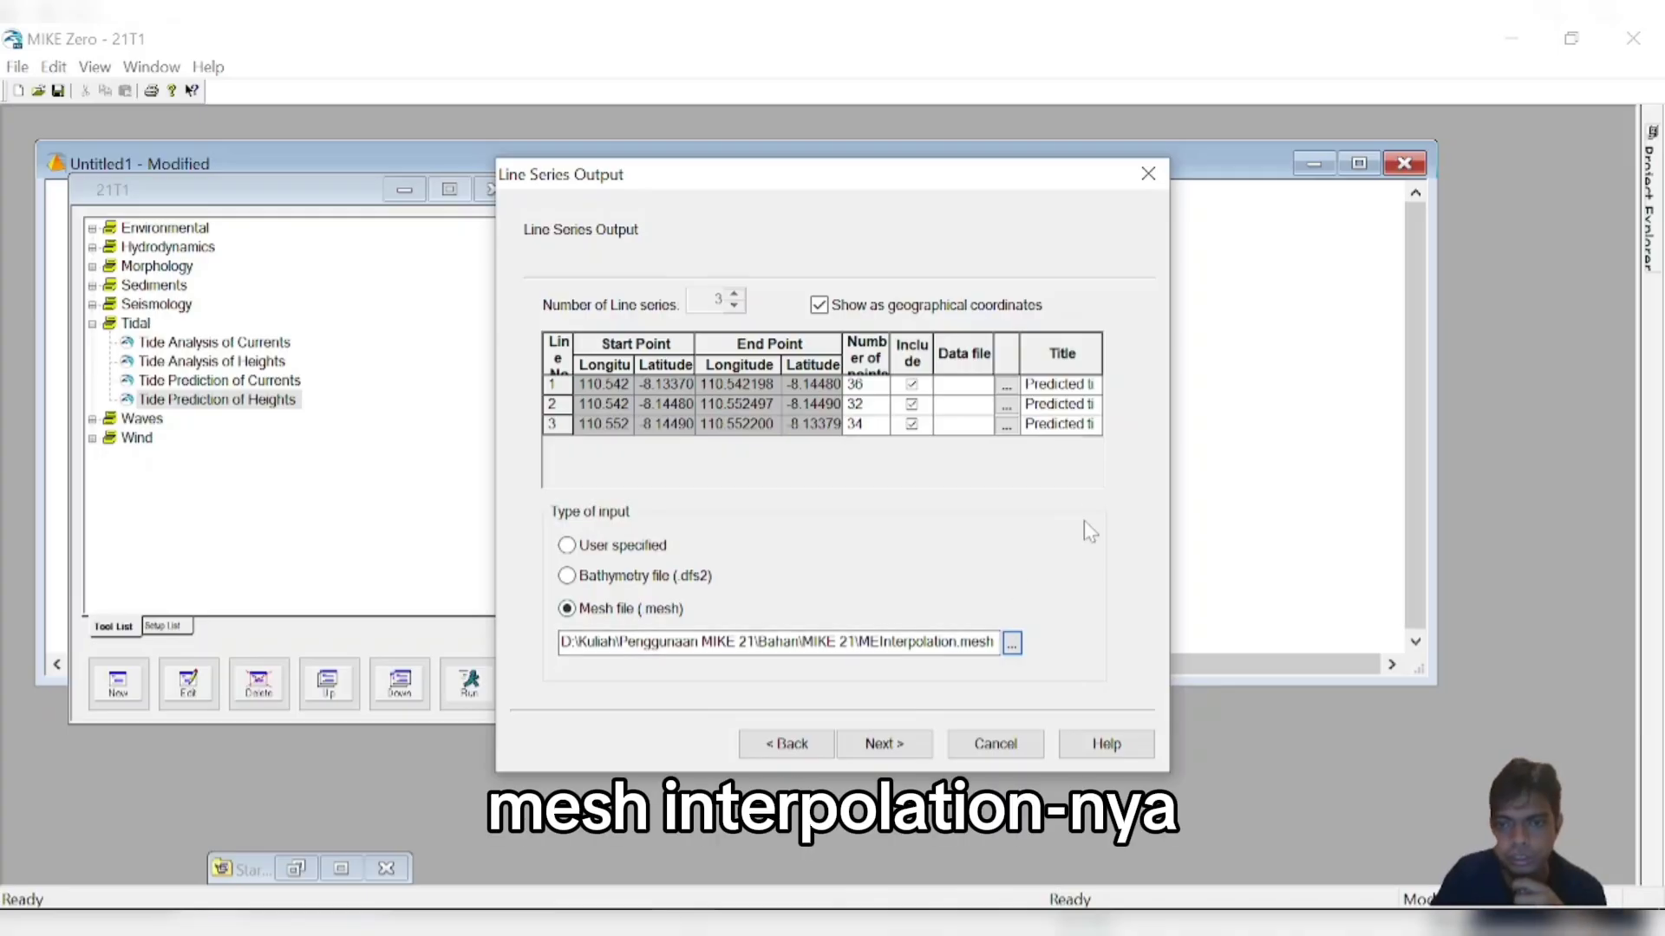
- Copy line 1's start-point longitude, switch to Google Earth Pro and use it as the longitude (110.542099°) of a new placemark
click(604, 384)
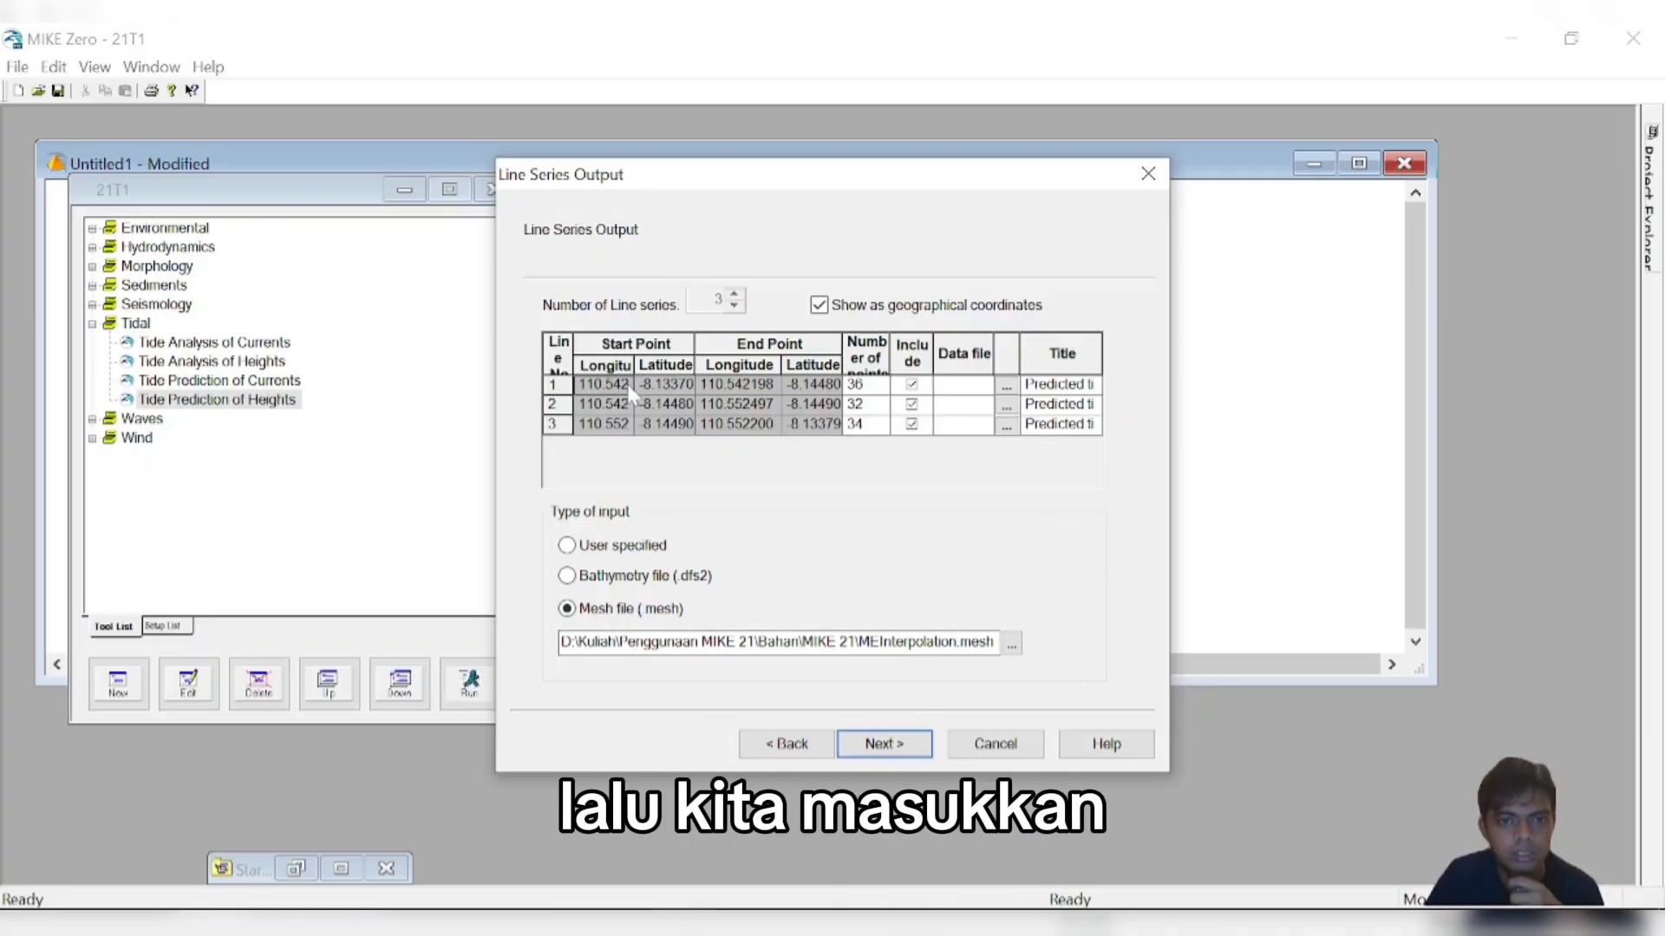
double_click(605, 384)
key(ctrl+c)
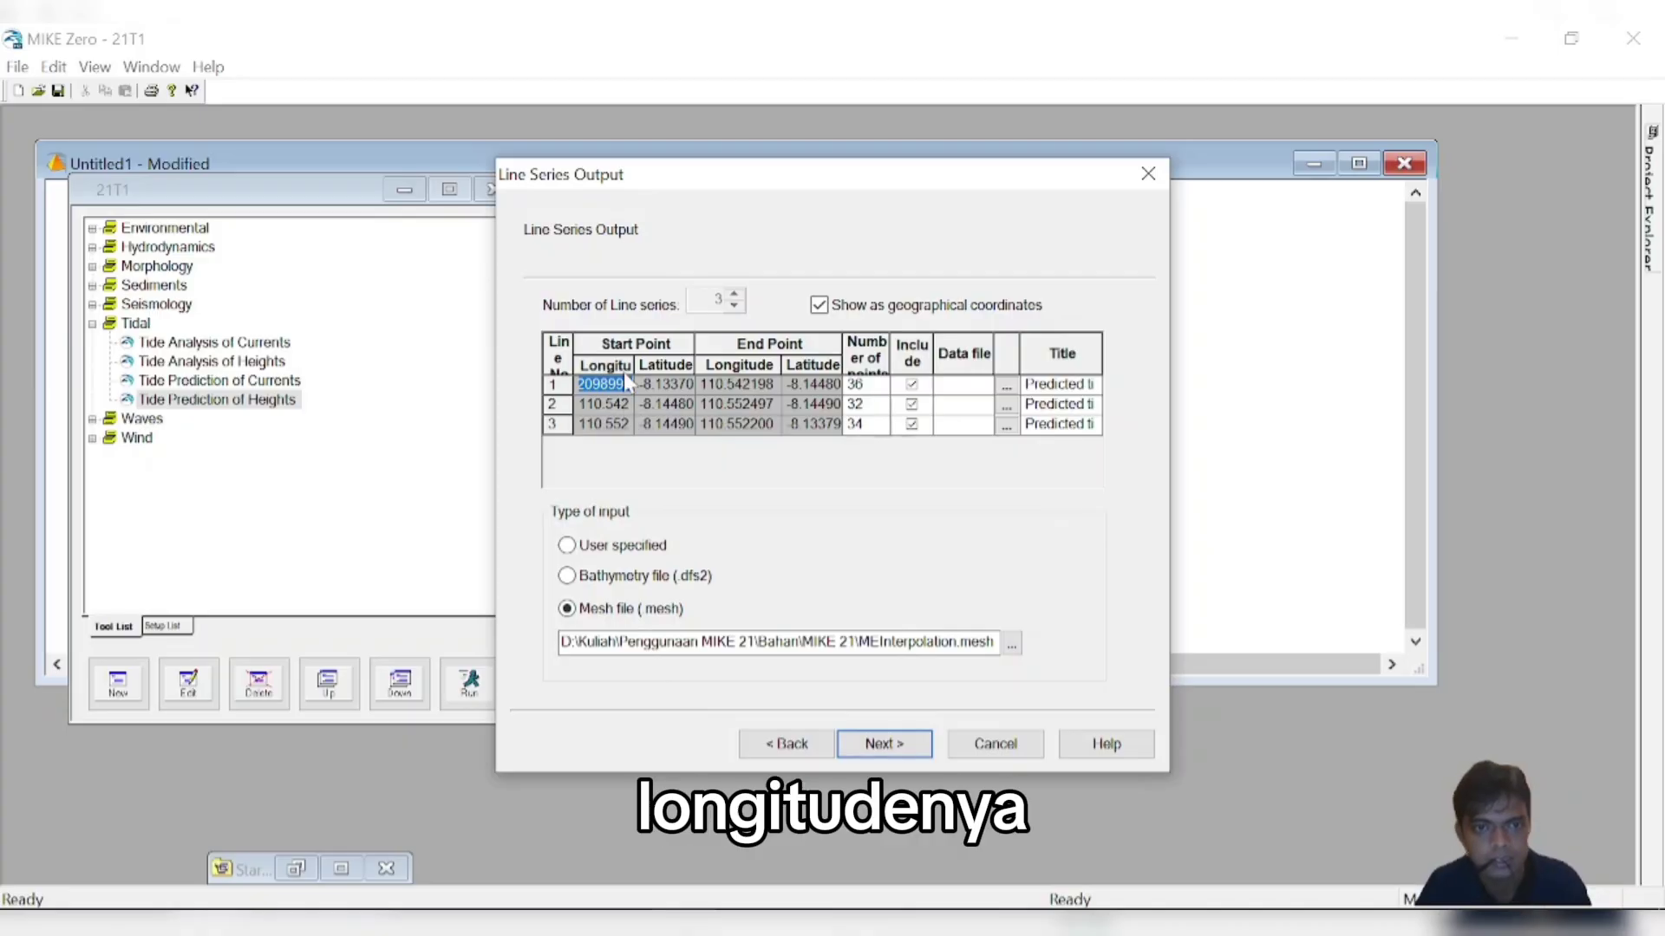
click(1071, 921)
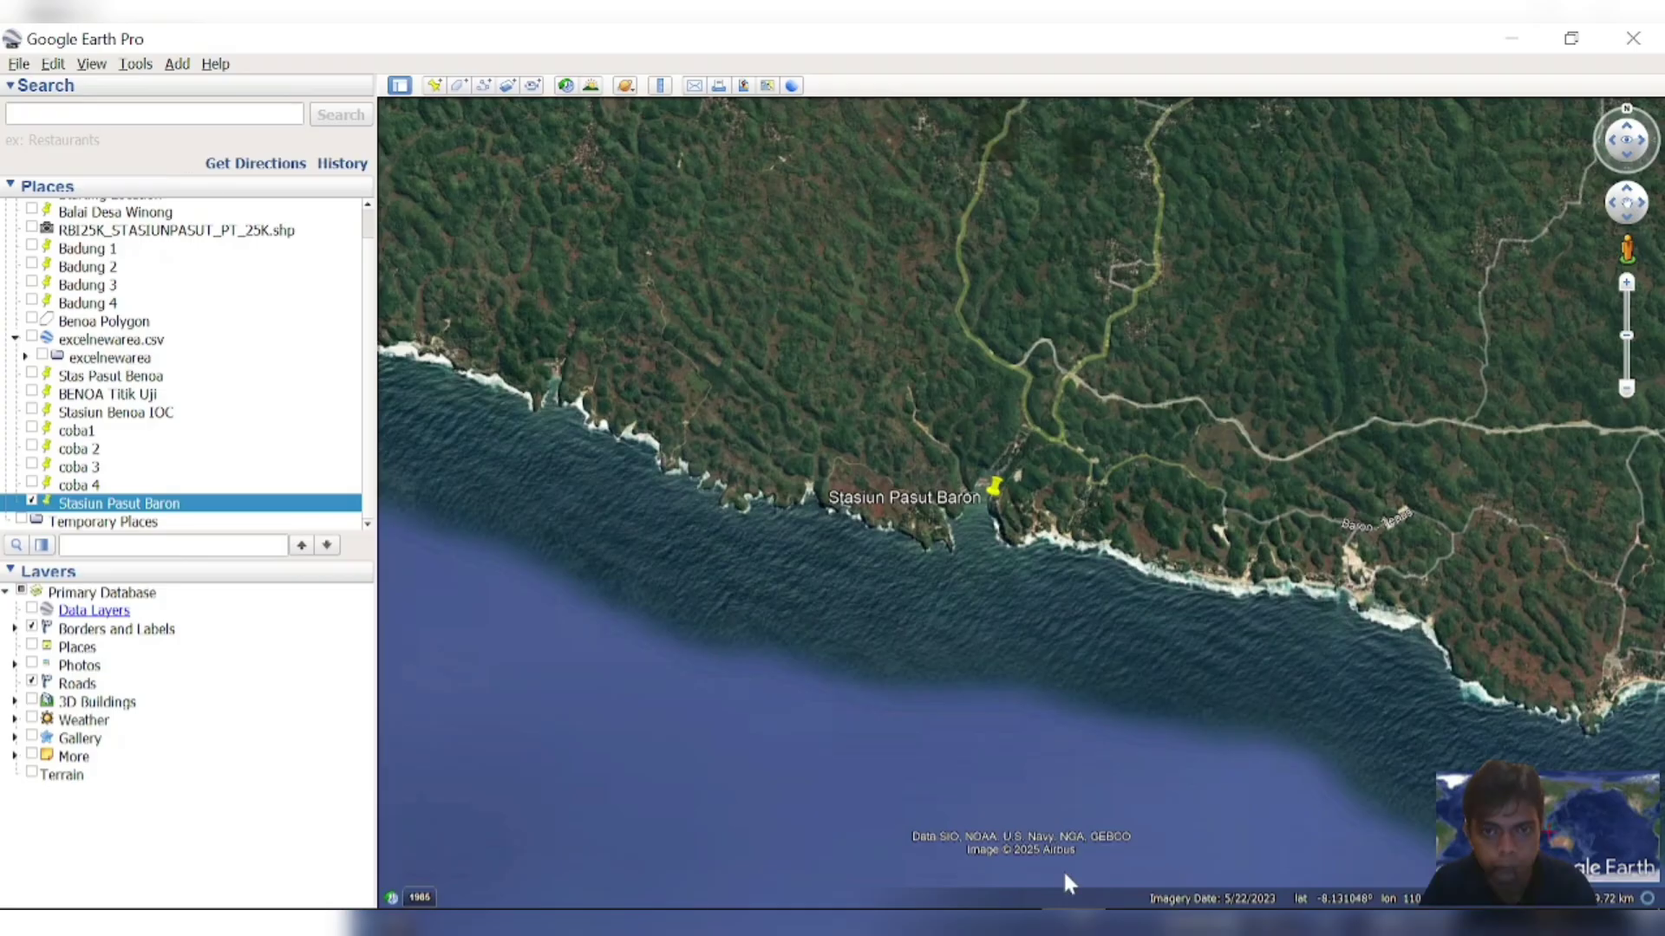
click(433, 85)
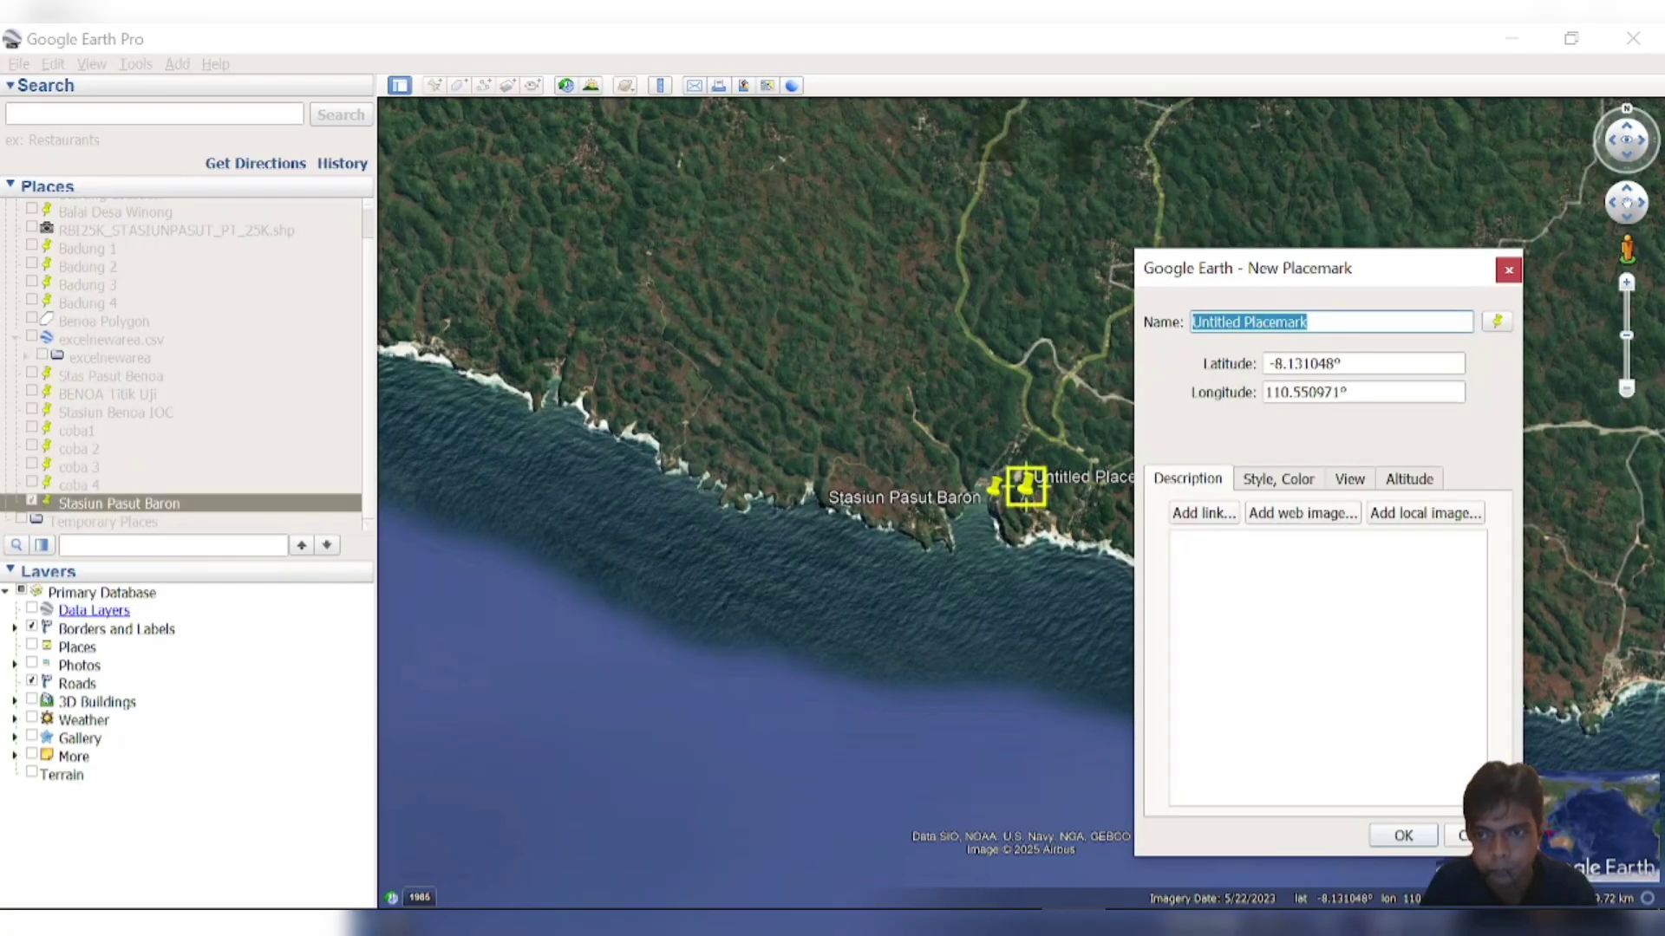
drag(1344, 394, 1254, 431)
key(ctrl+v)
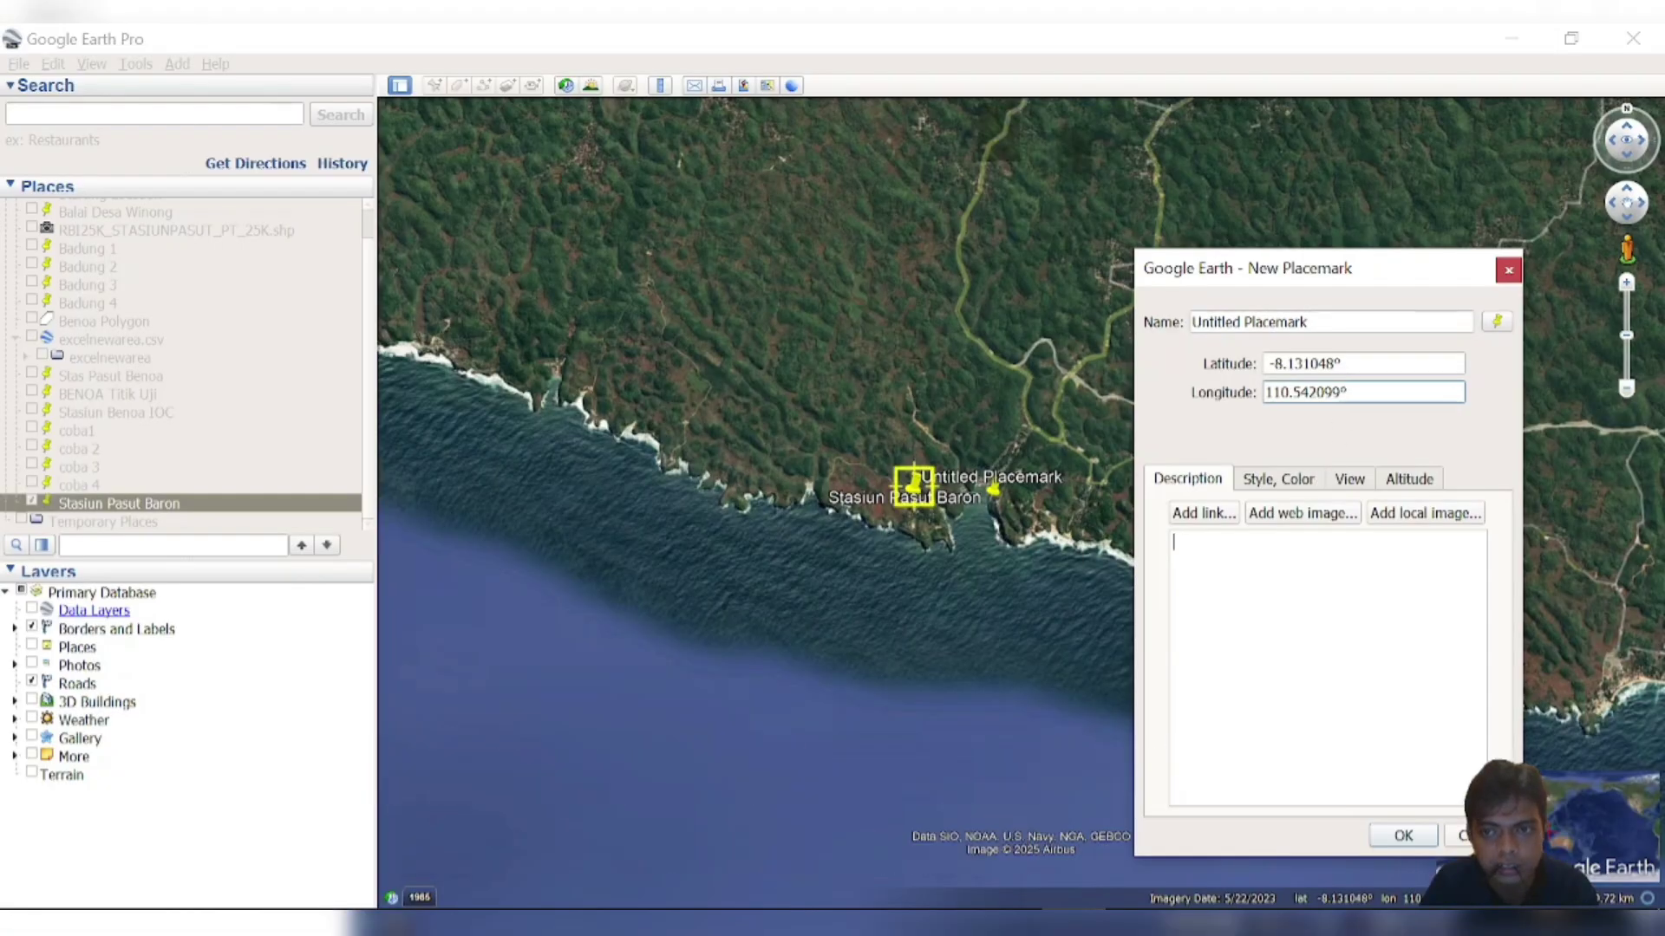
- Set the placemark's latitude to -8.133700370789, name it 1 and save it
drag(1334, 364, 1265, 365)
text(-8.133700370789)
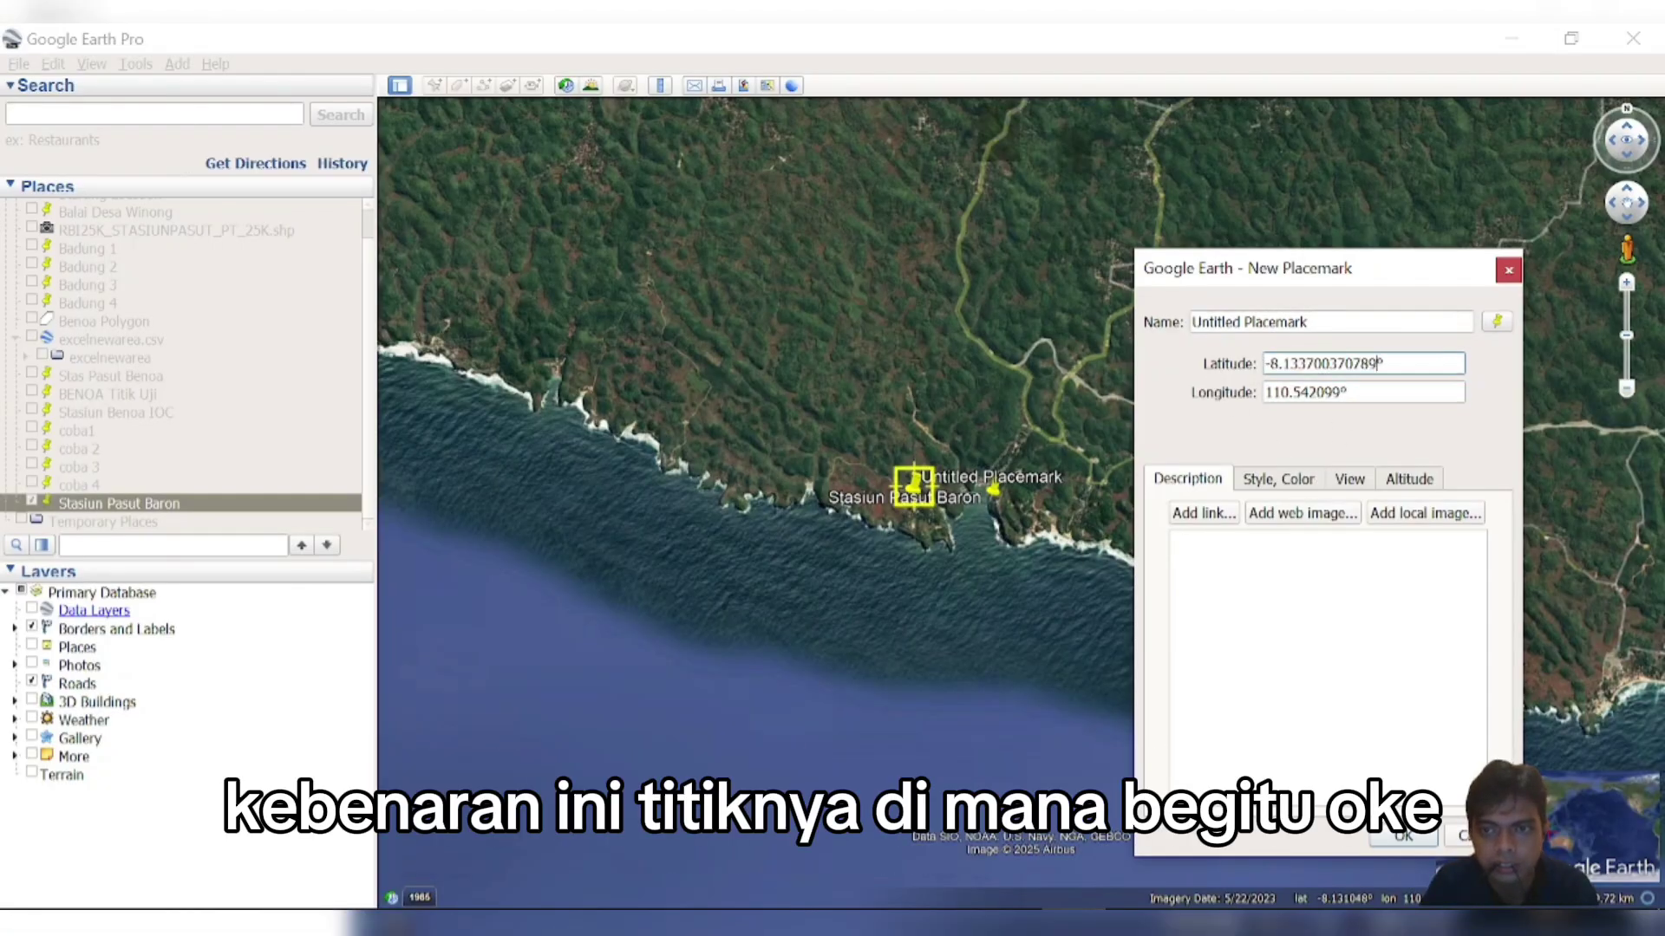
click(1342, 321)
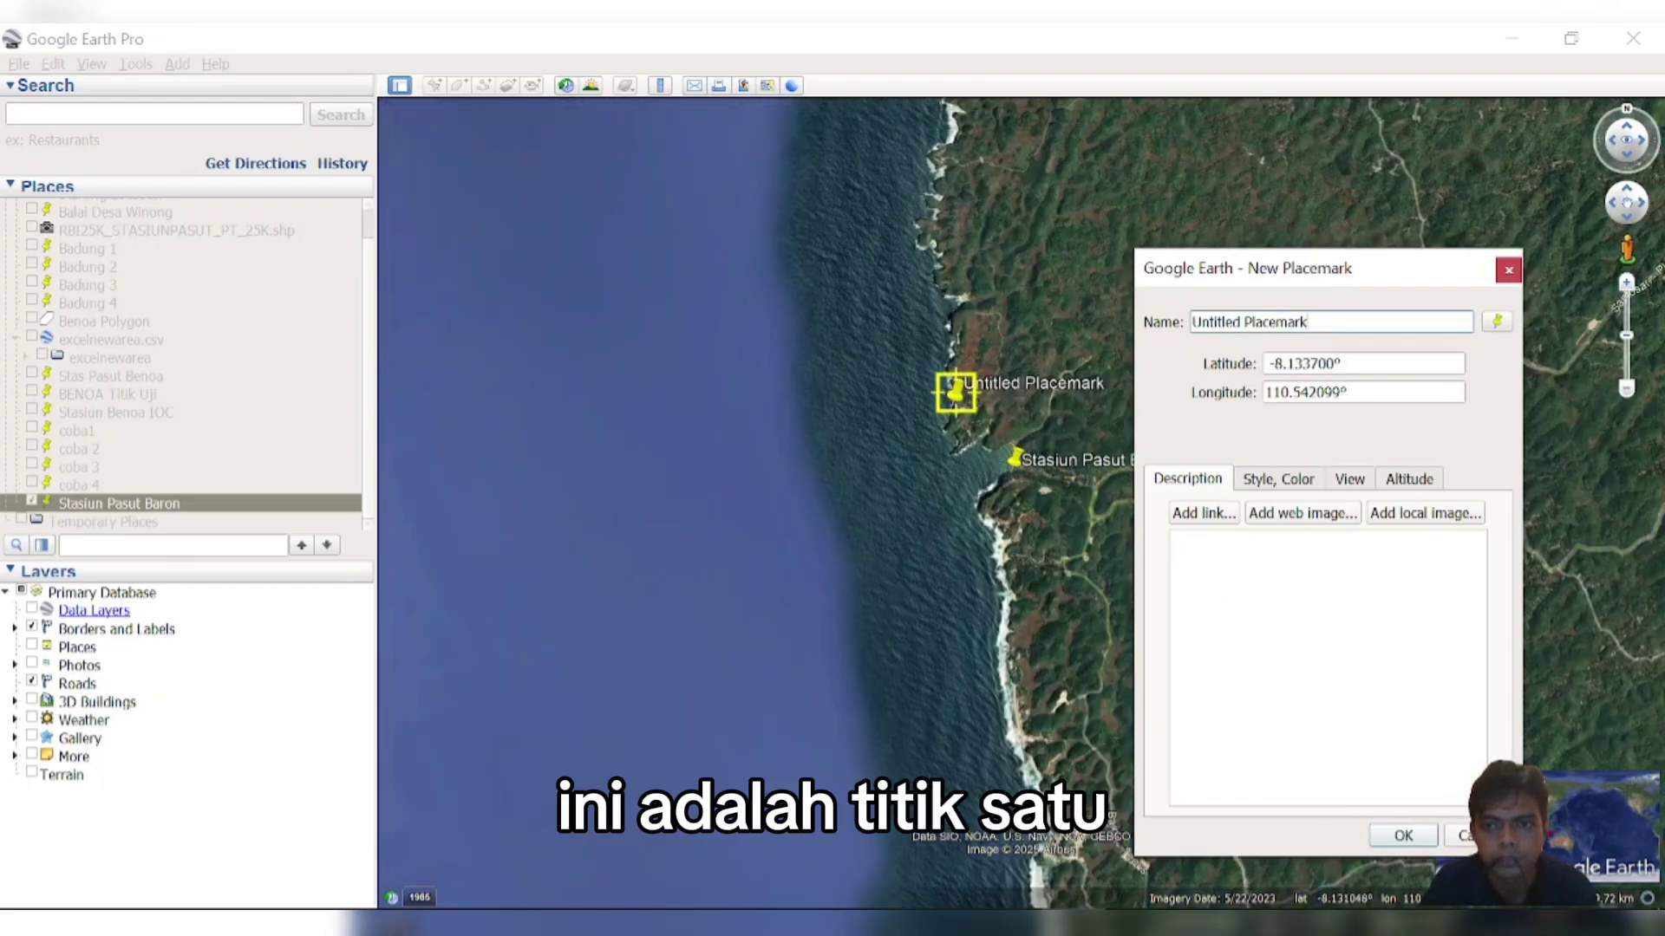
drag(1320, 321, 1193, 322)
text(1)
click(1394, 834)
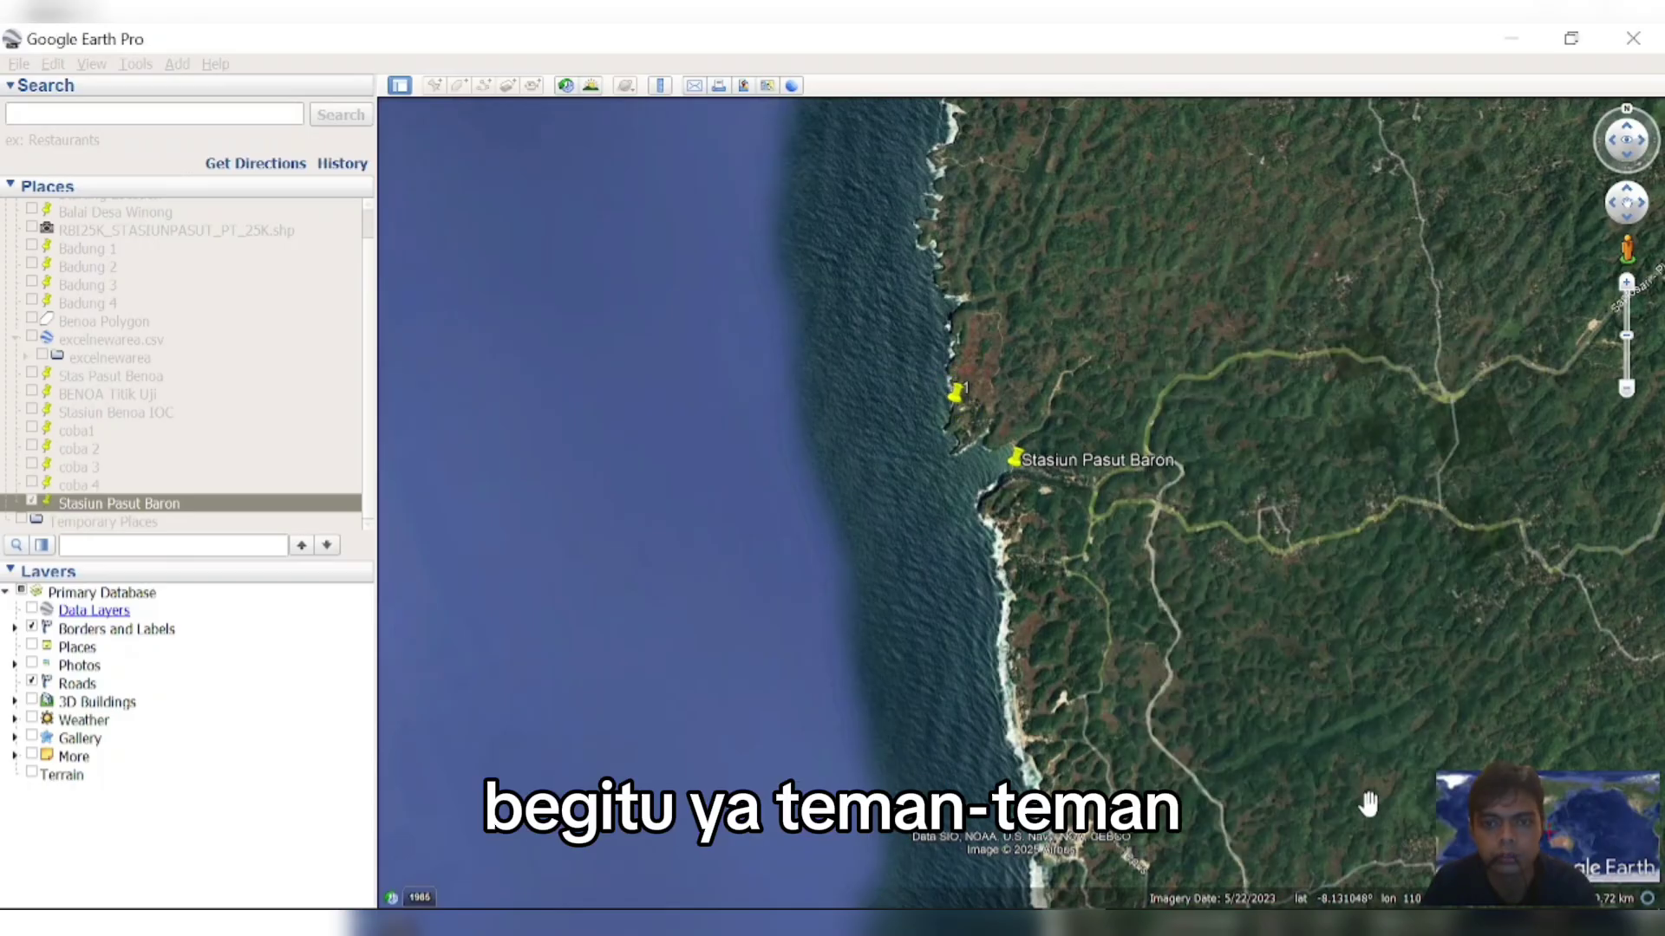
- Reset the tilted map view and add a second placemark with line 1's end-point longitude from MIKE Zero, 110.5421981812
click(91, 63)
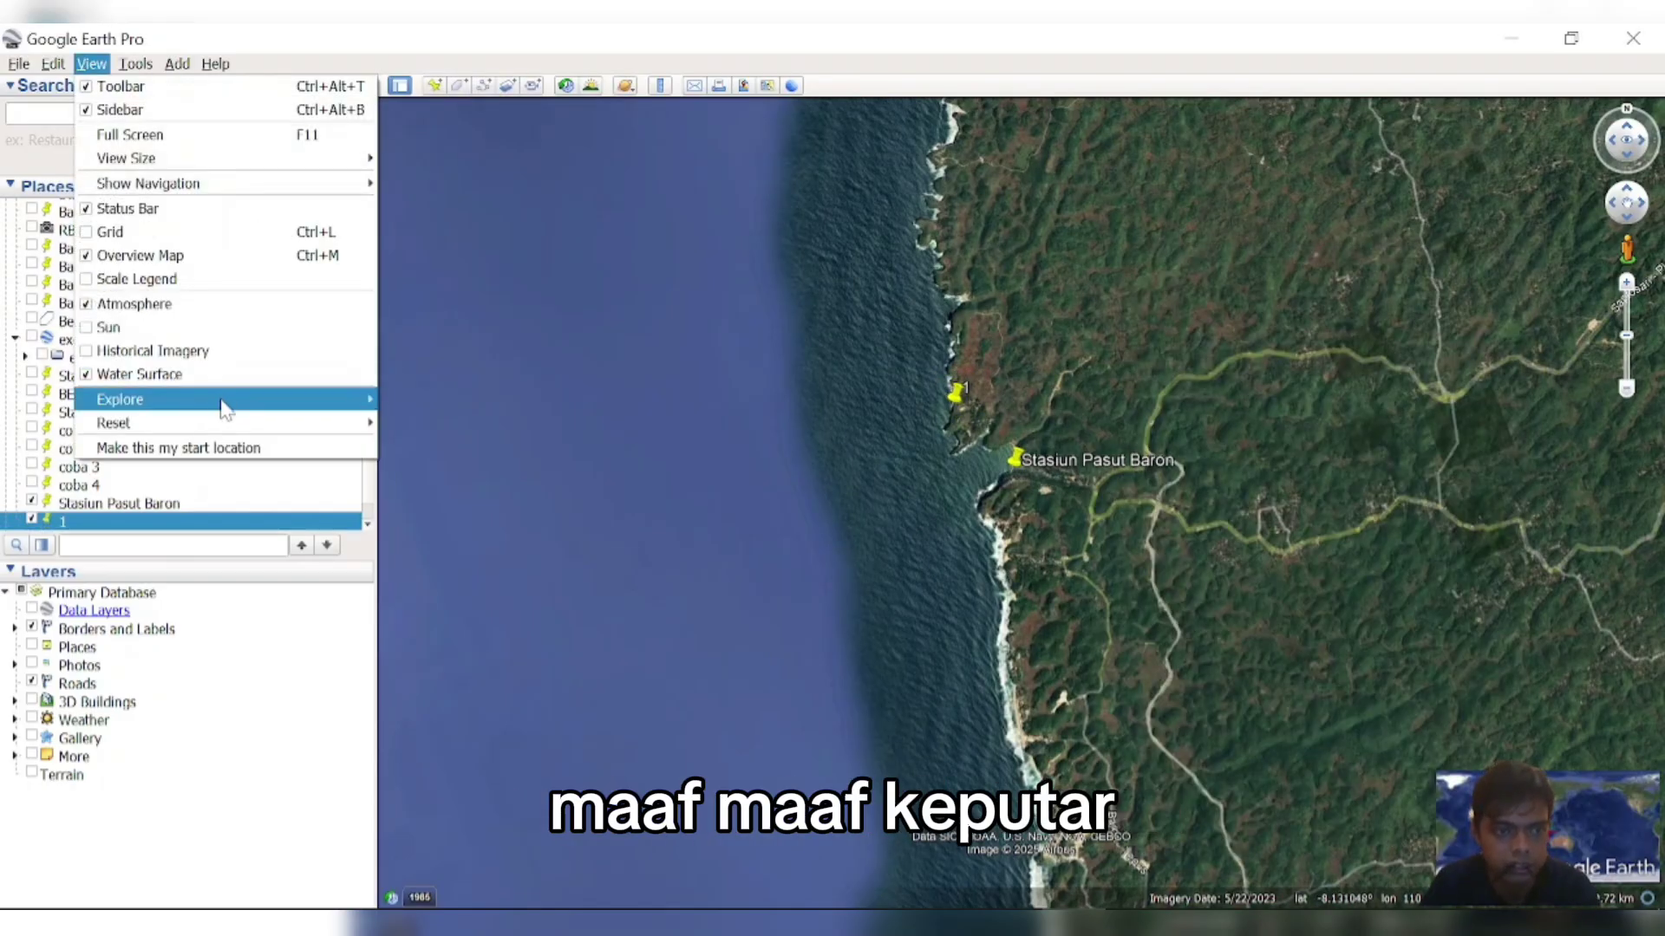
mouse_move(231, 423)
click(396, 464)
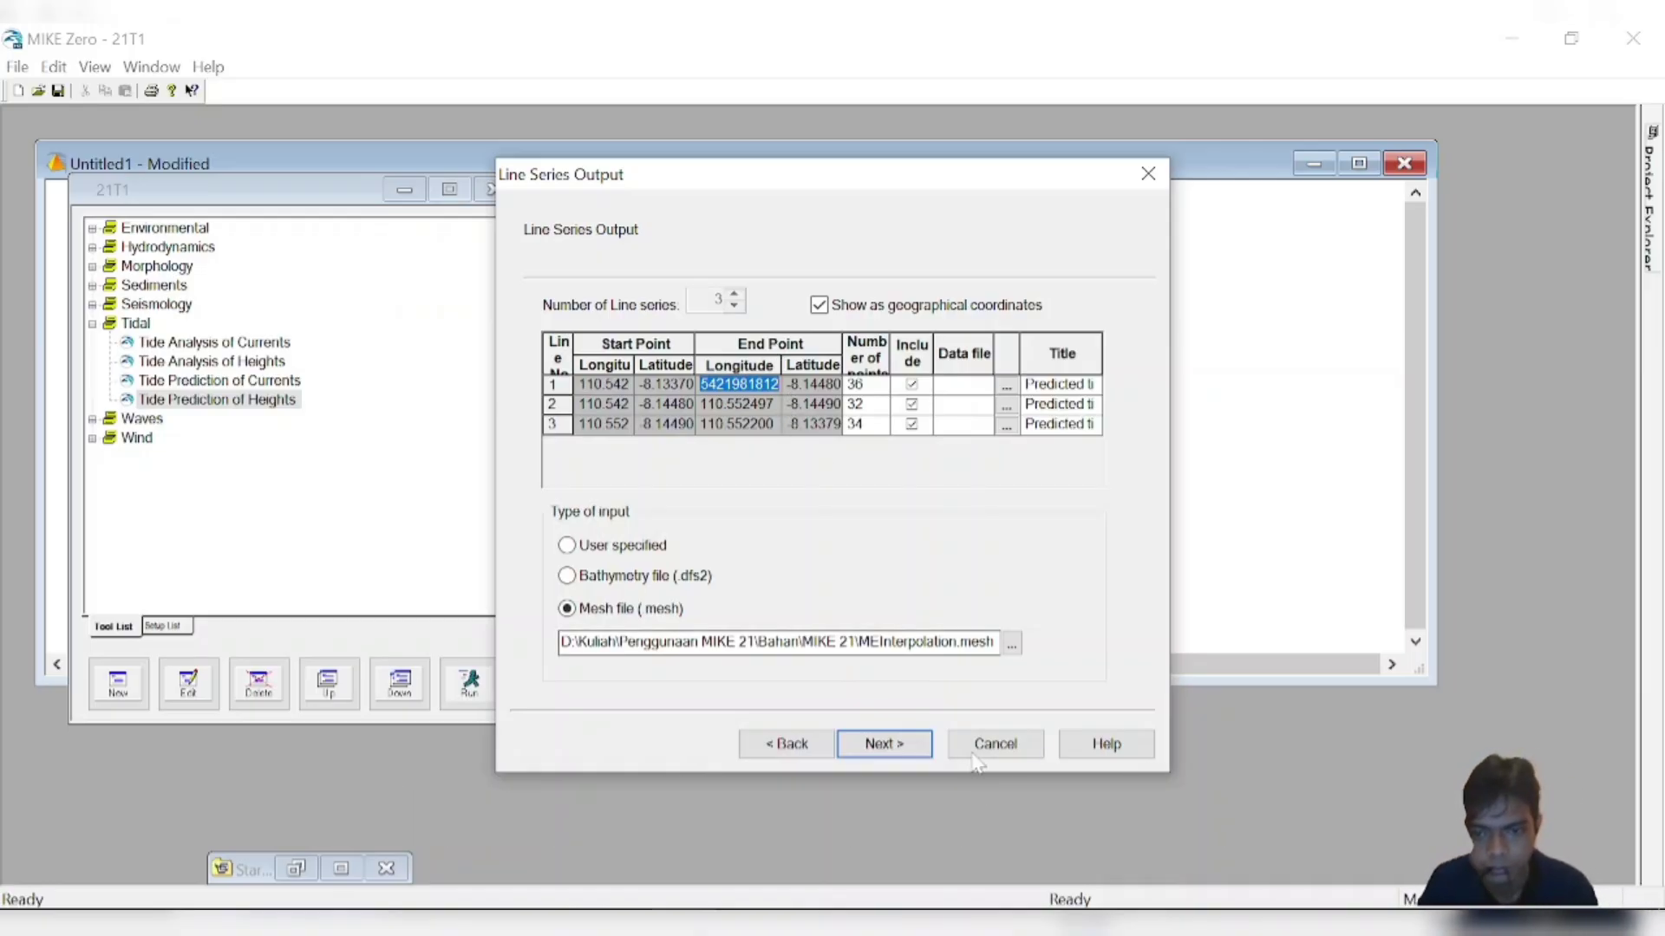
key(alt+Tab)
click(435, 87)
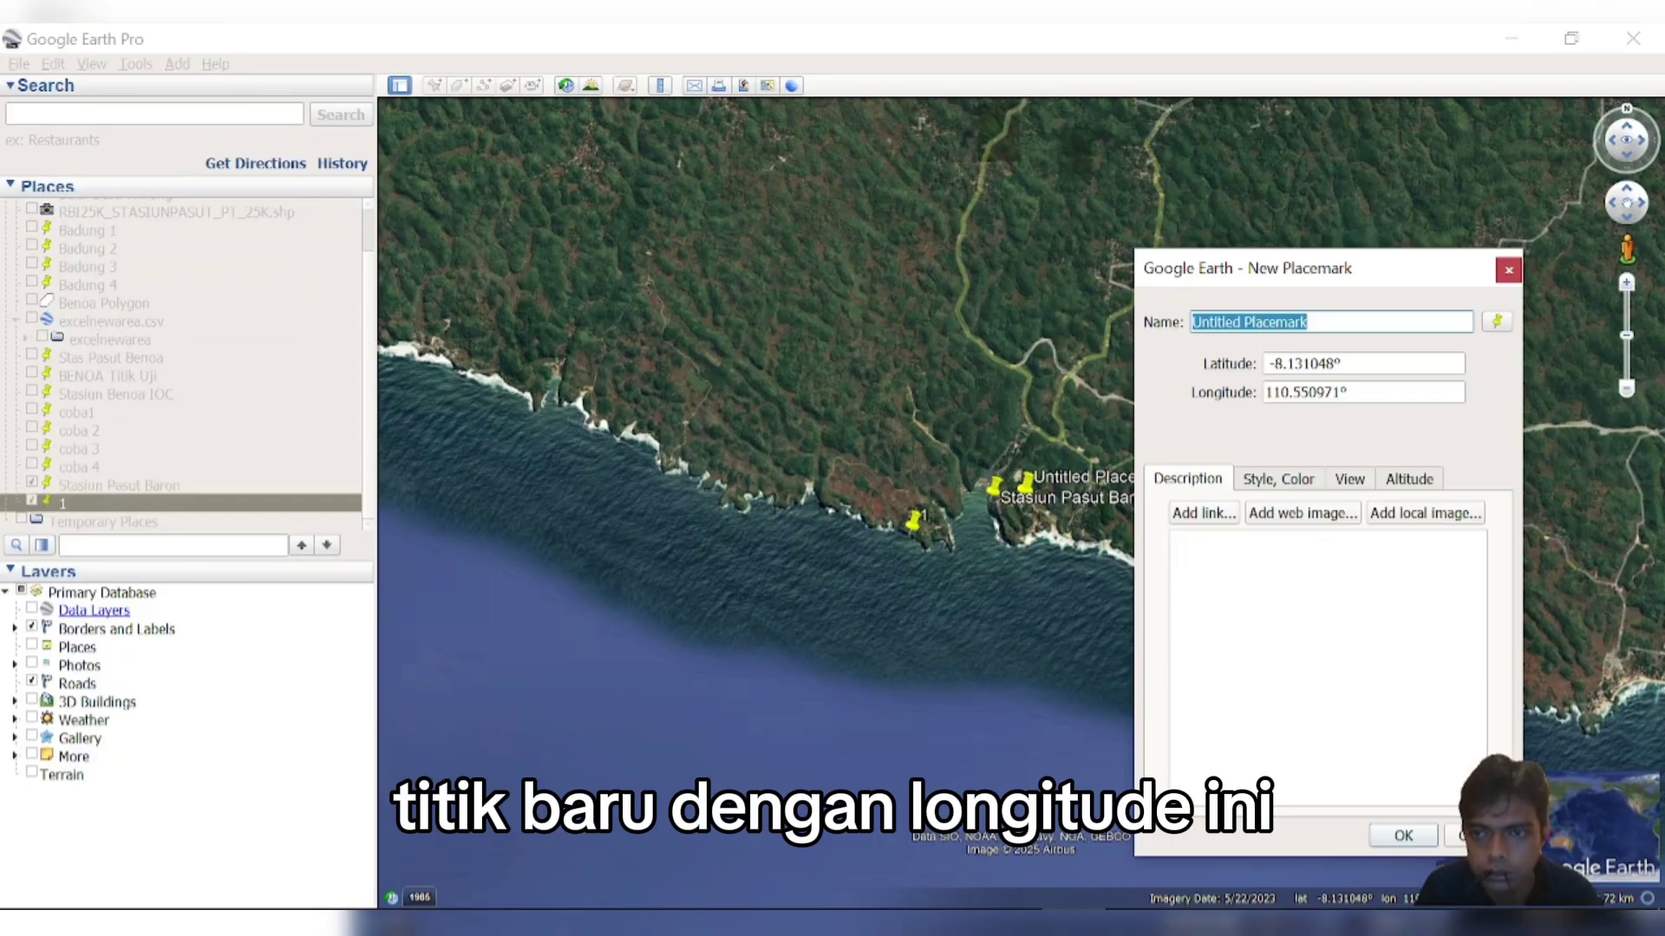
key(Tab)
key(Tab)
text(110.5421981812)
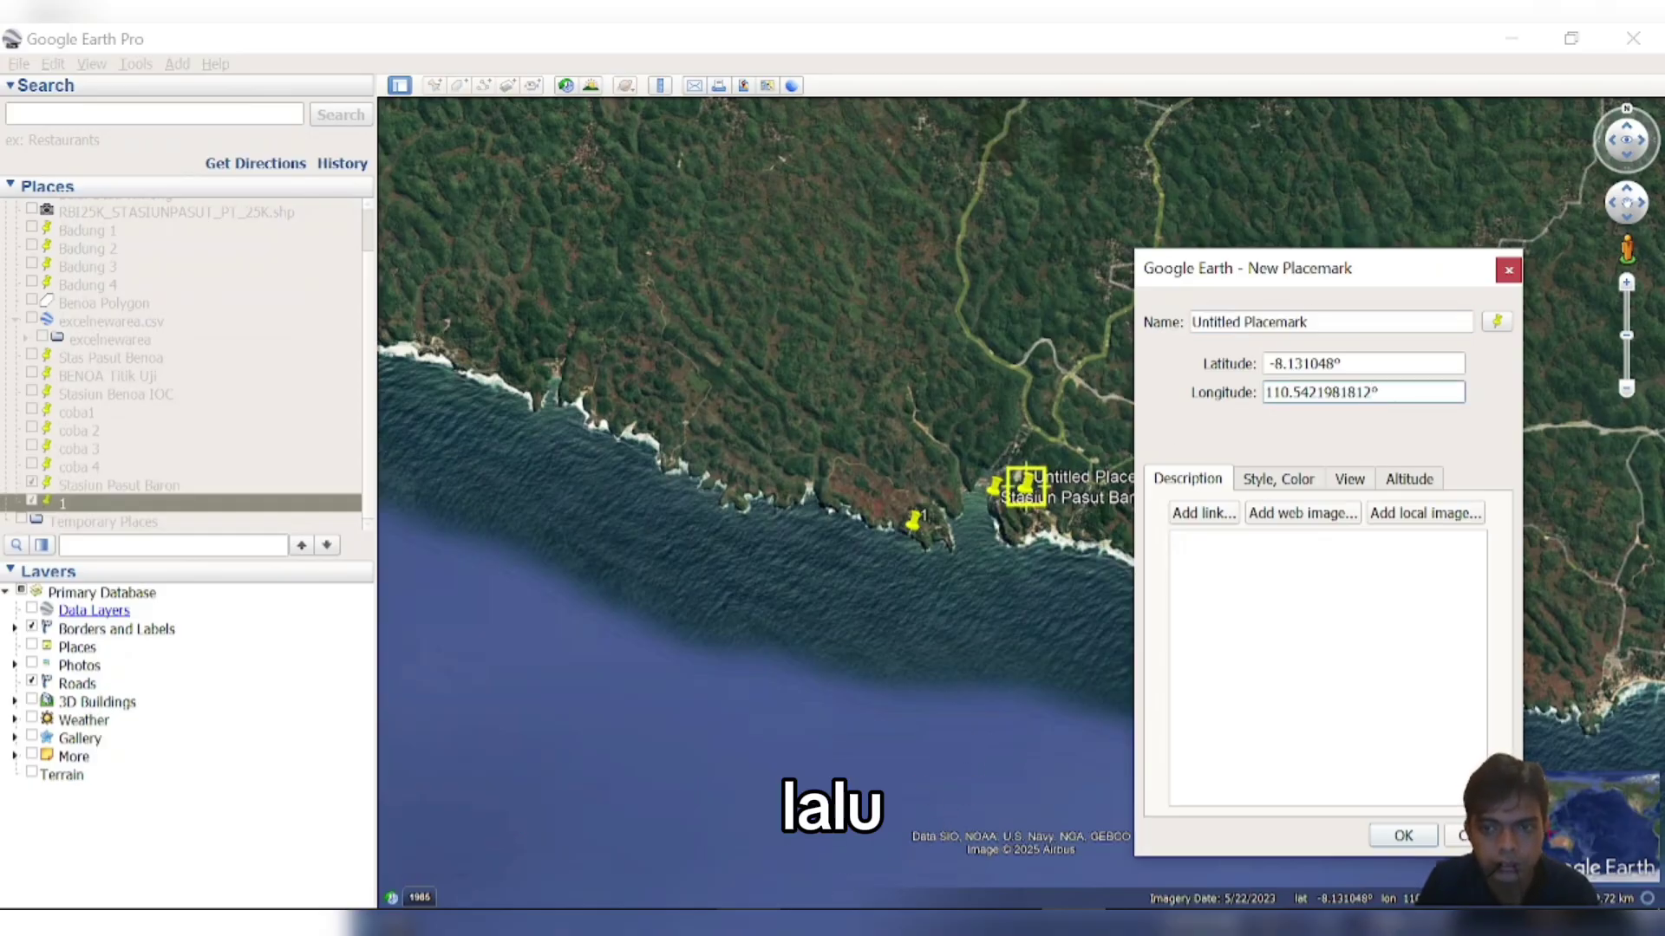
- Copy line 1's end-point latitude from MIKE Zero, set the second placemark's latitude to -8.144800186157 and save it
click(554, 922)
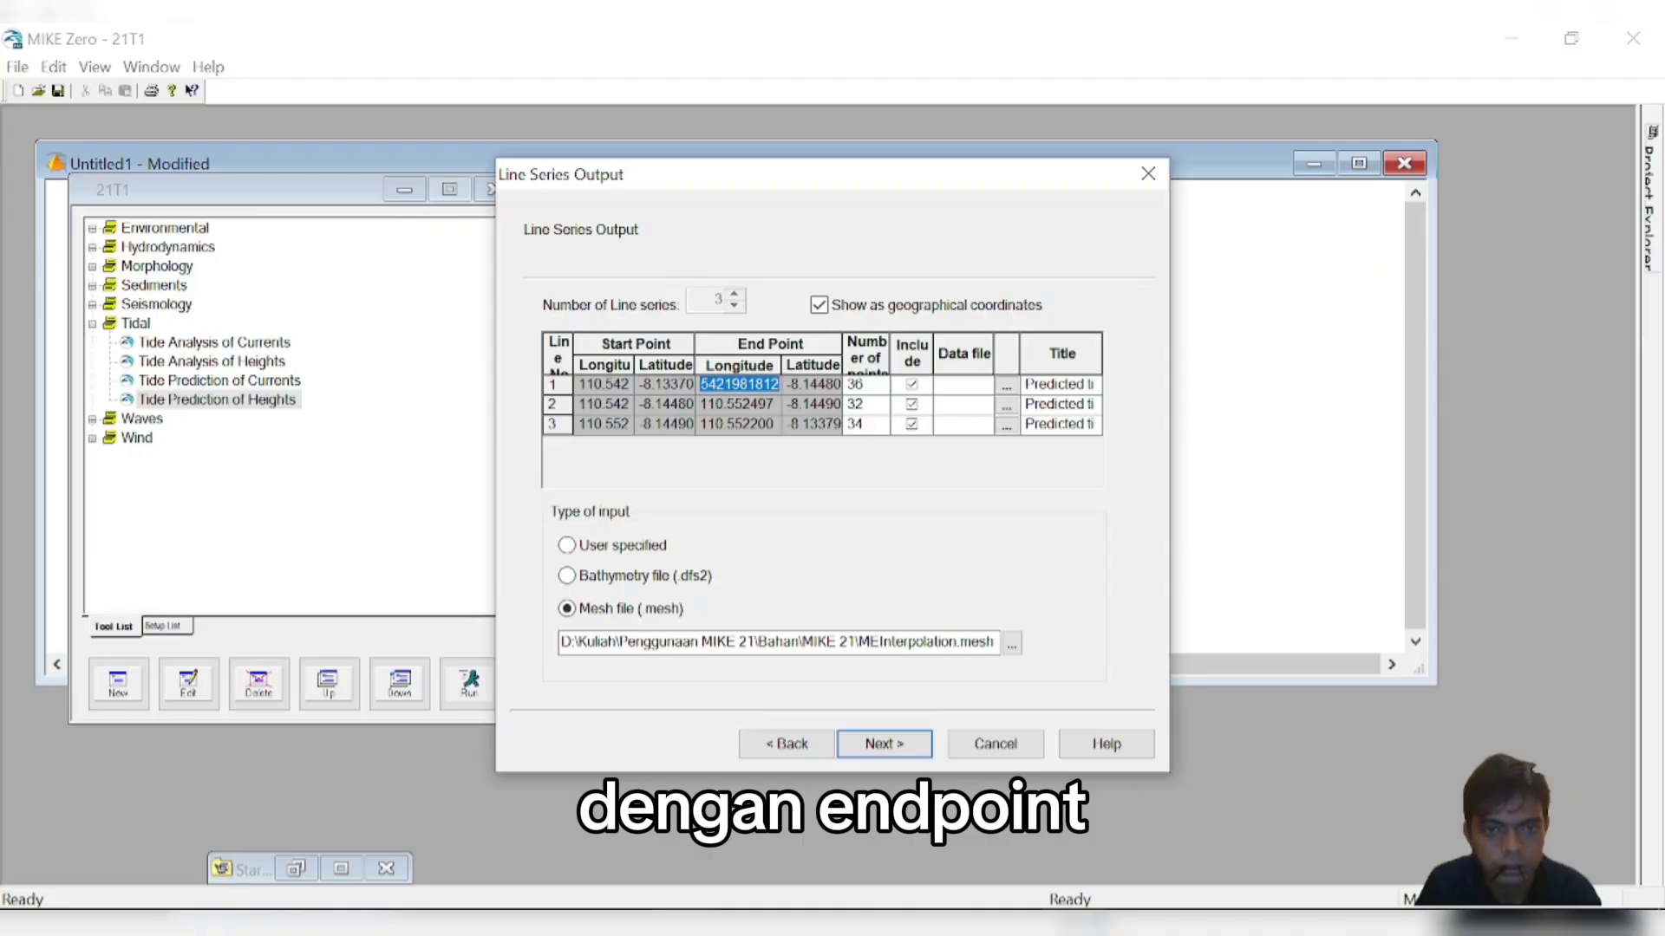
click(802, 388)
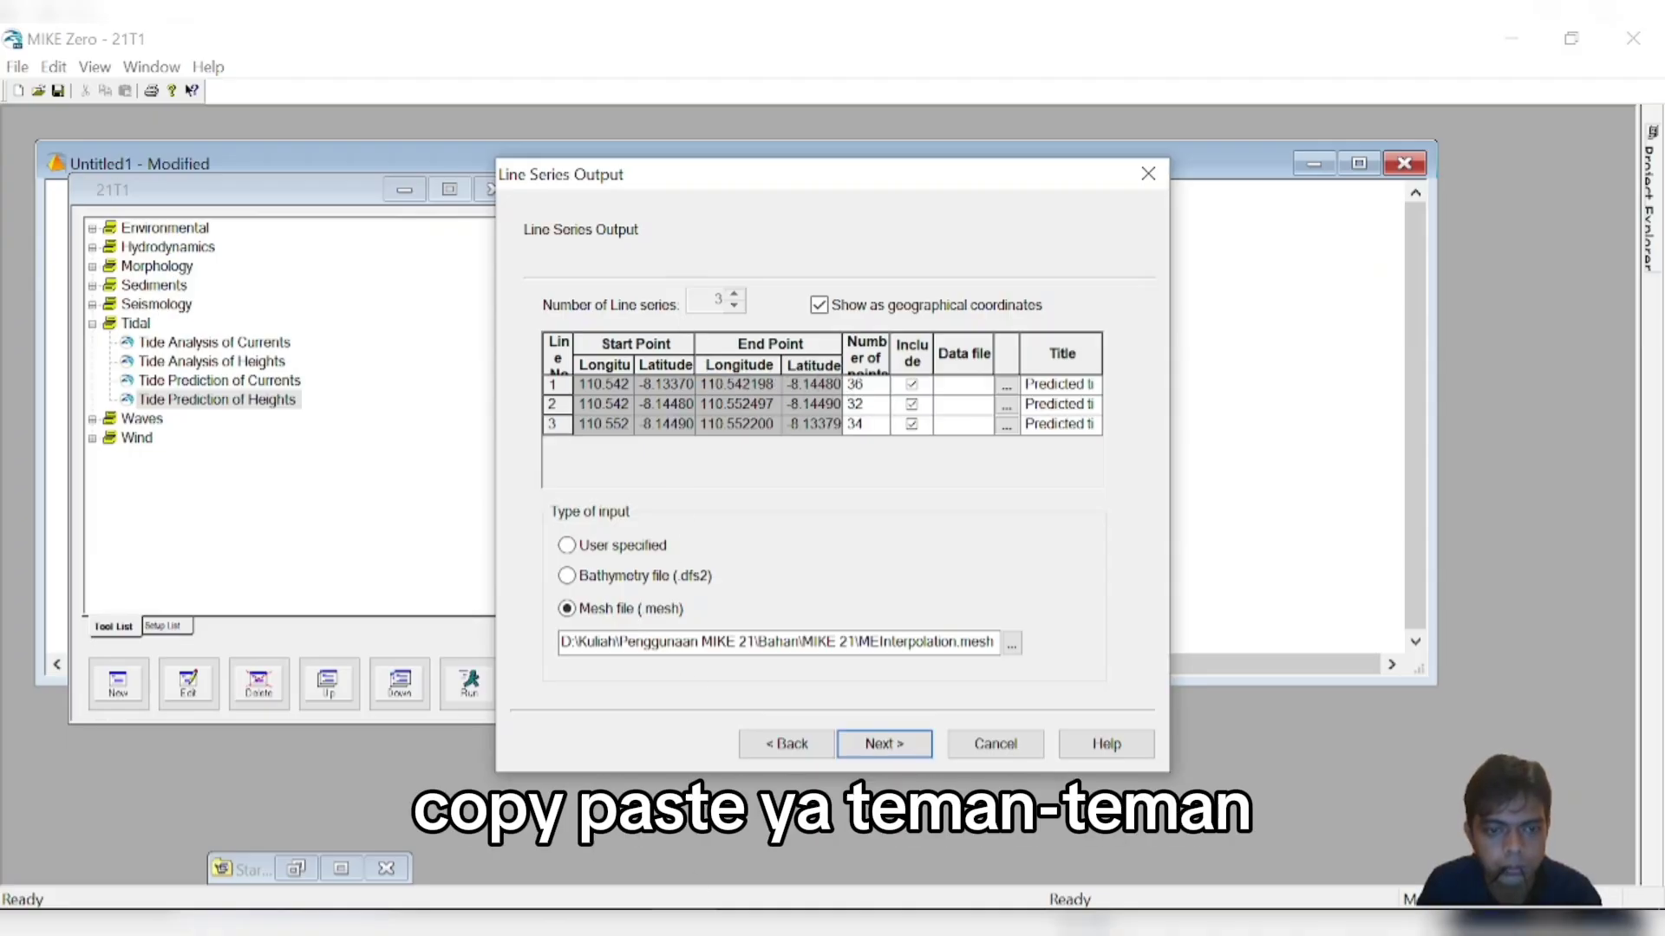
key(ctrl+v)
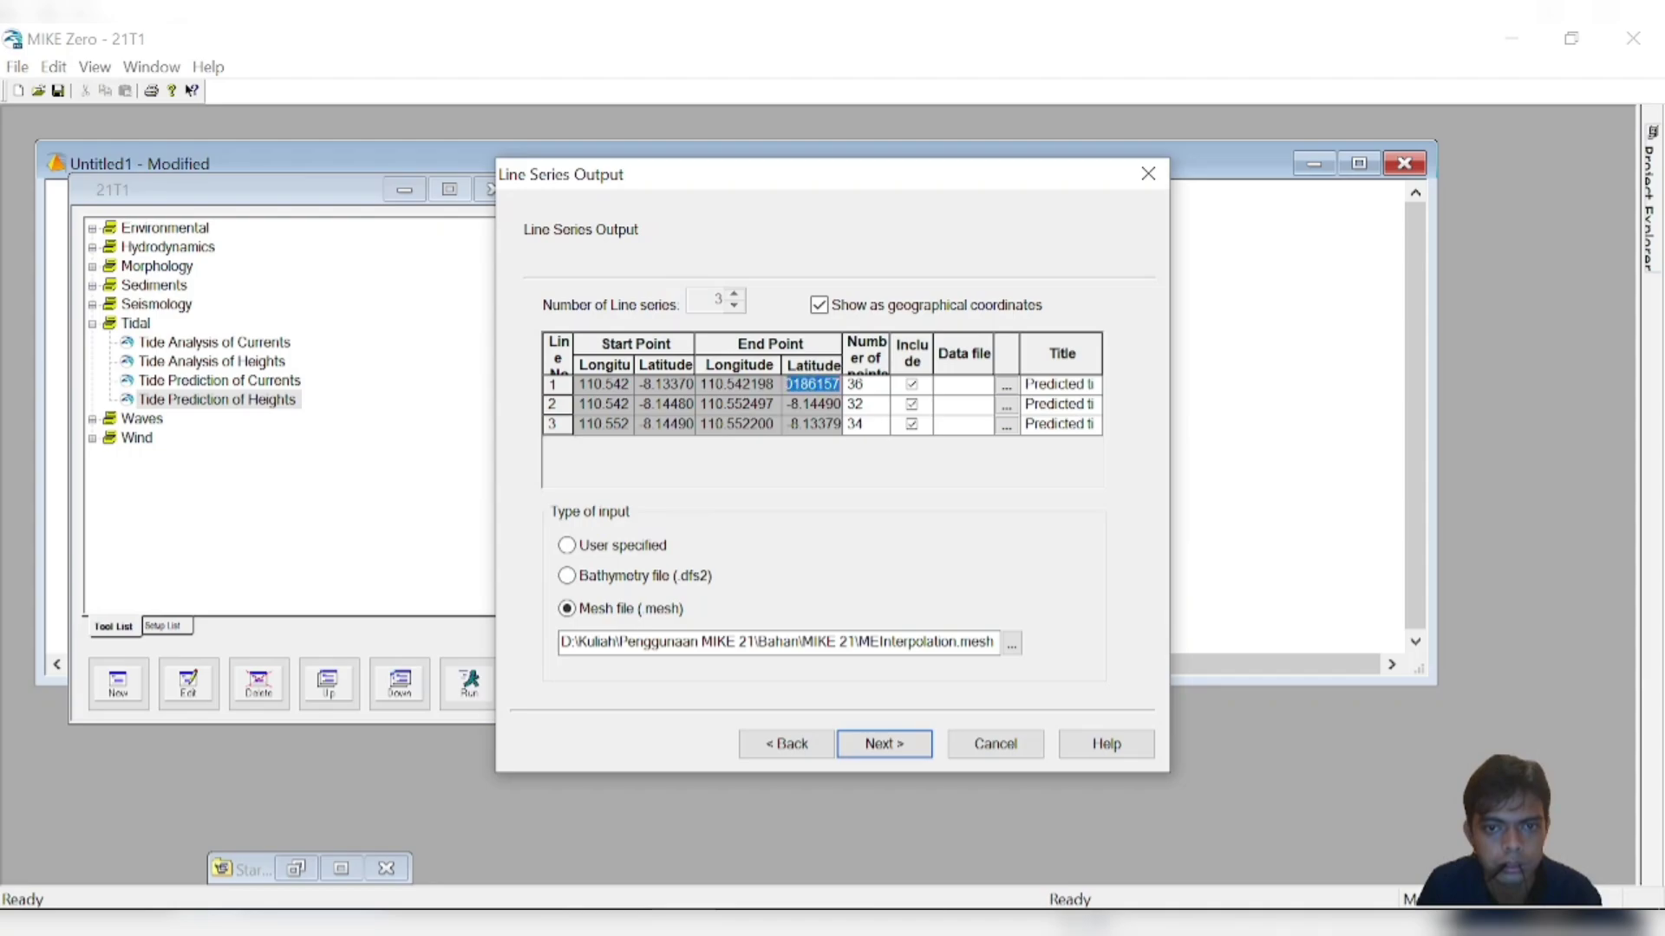
key(alt+Tab)
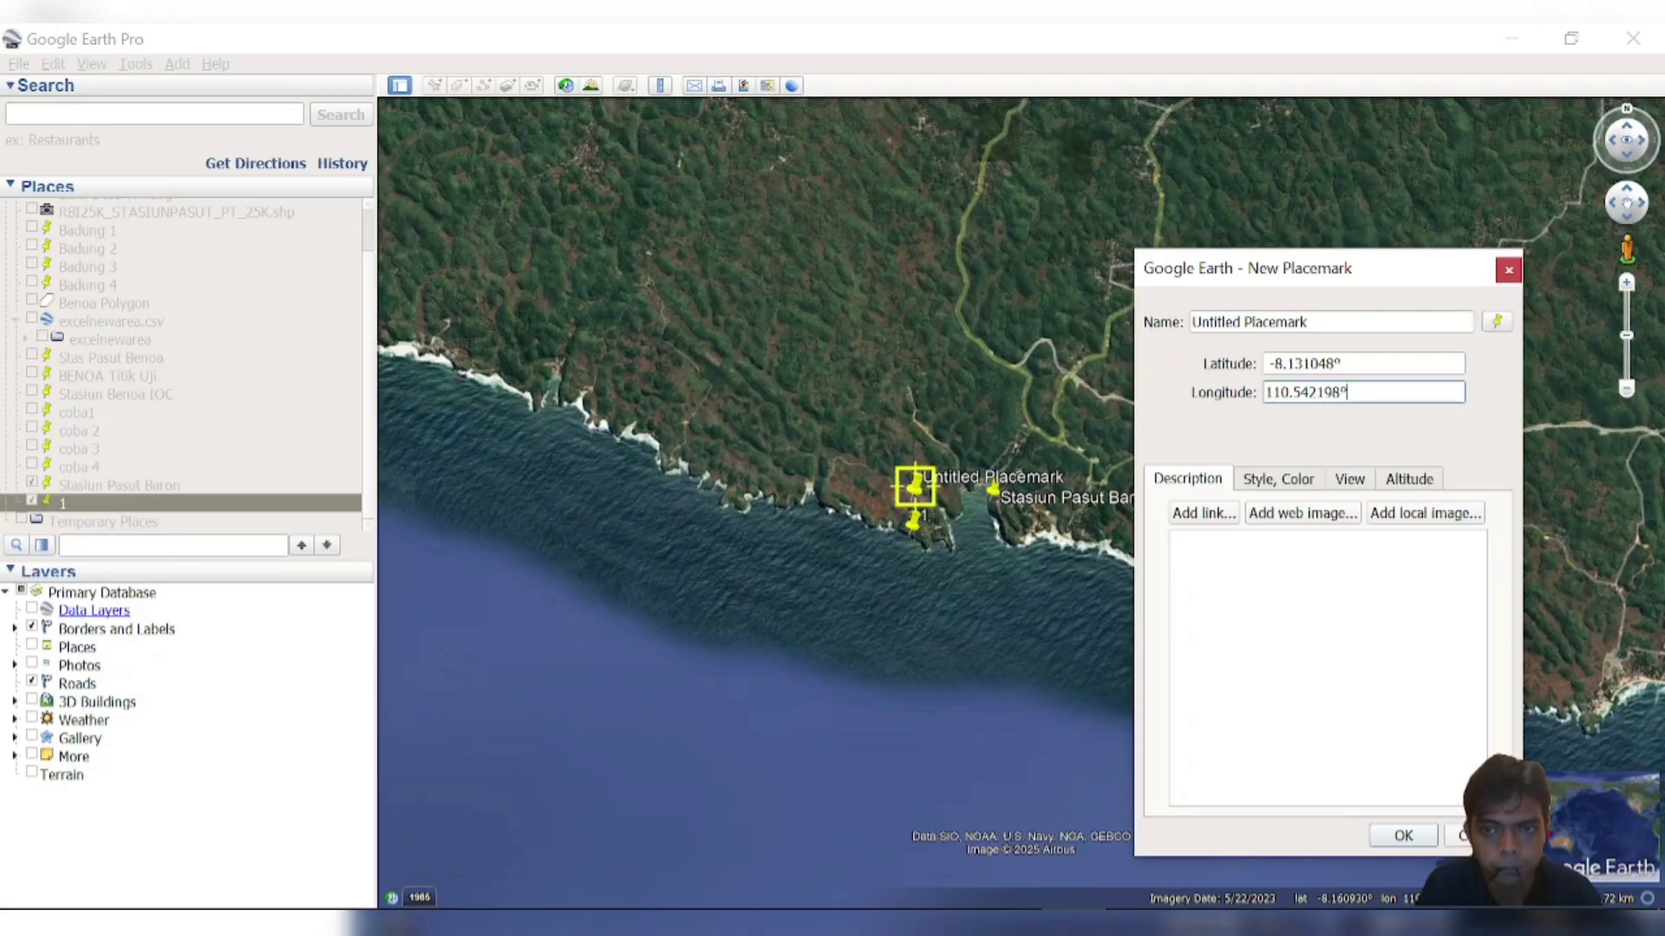
key(shift+Tab)
text(8.144800186157)
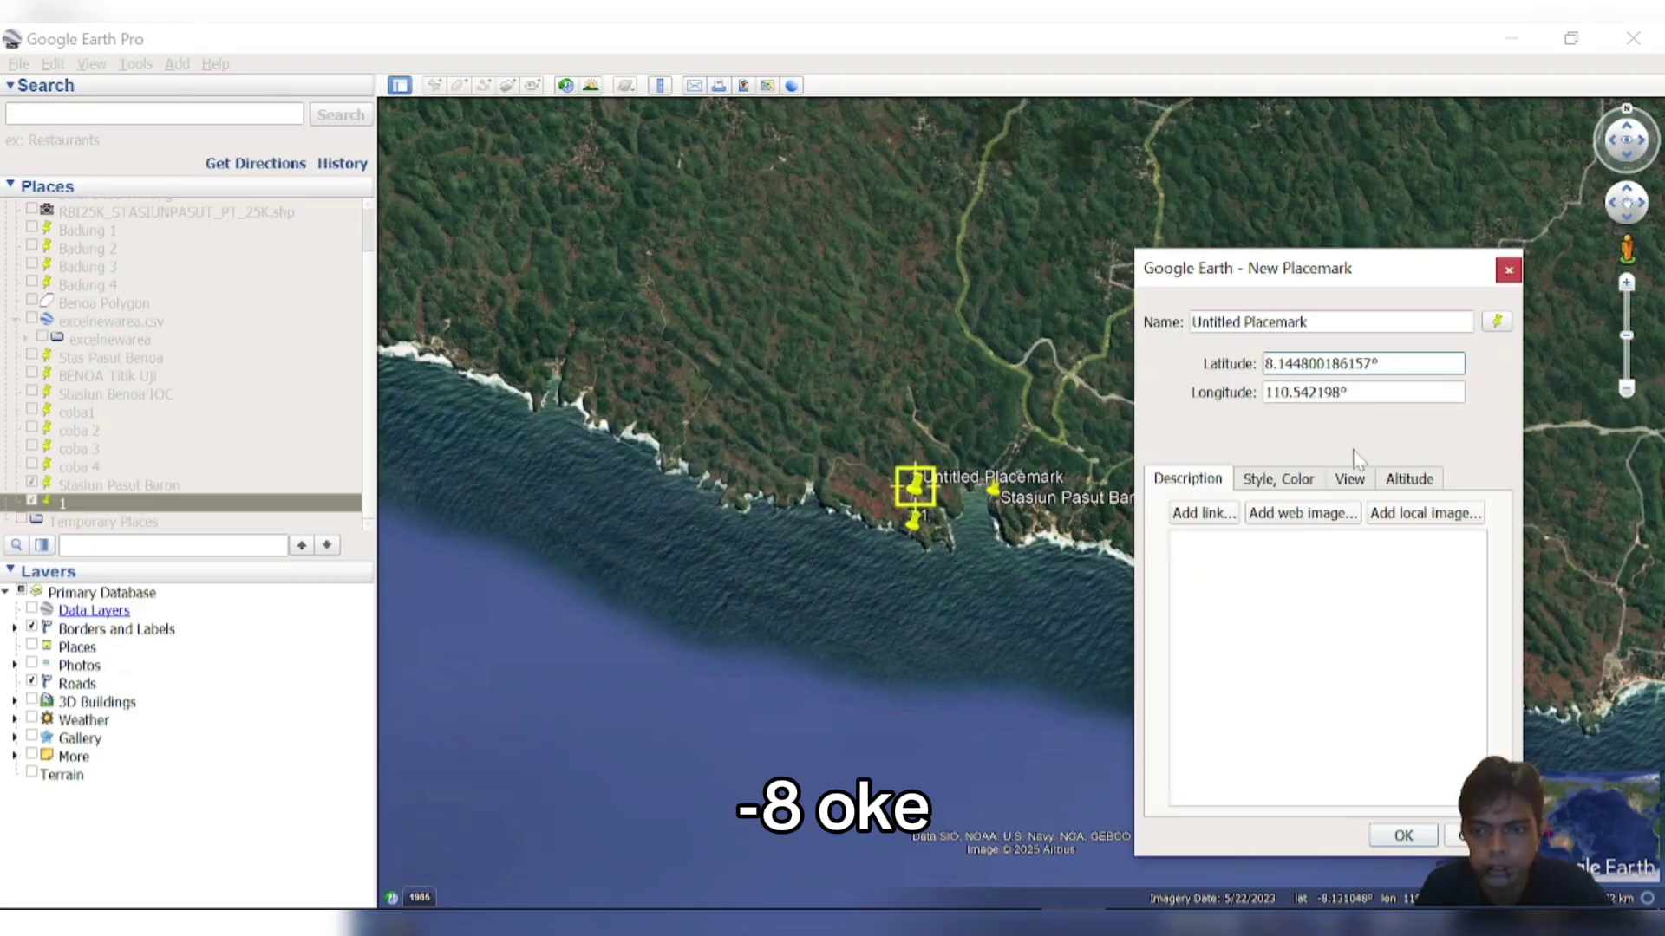
text(-)
click(1356, 573)
click(1403, 835)
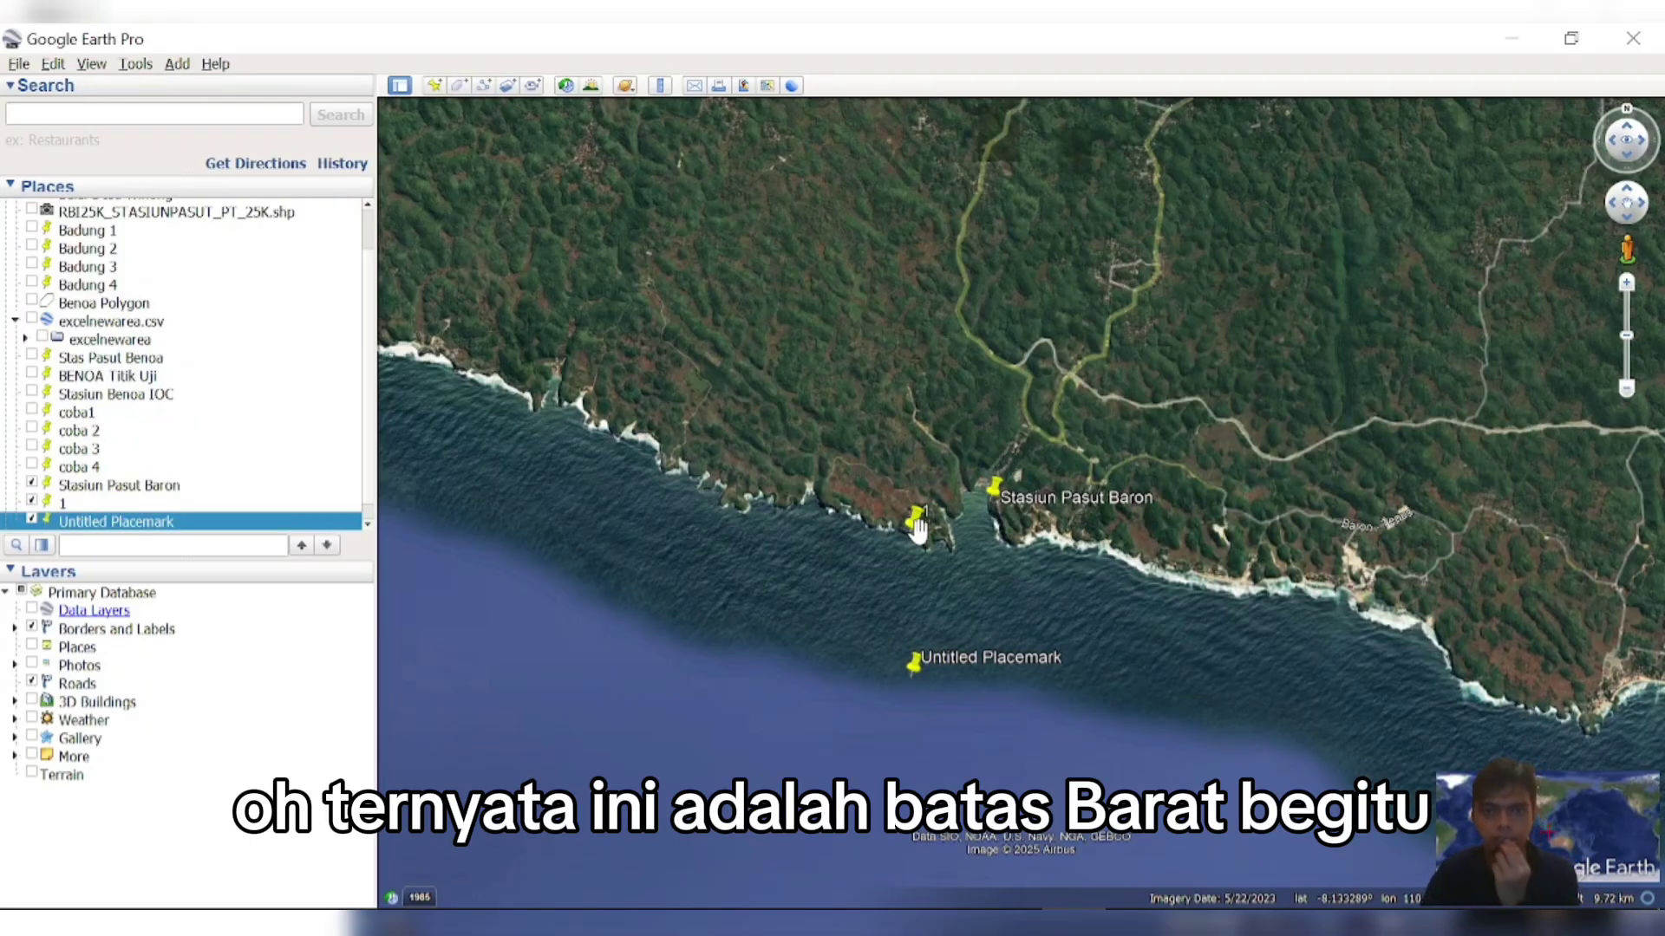
drag(916, 526, 918, 537)
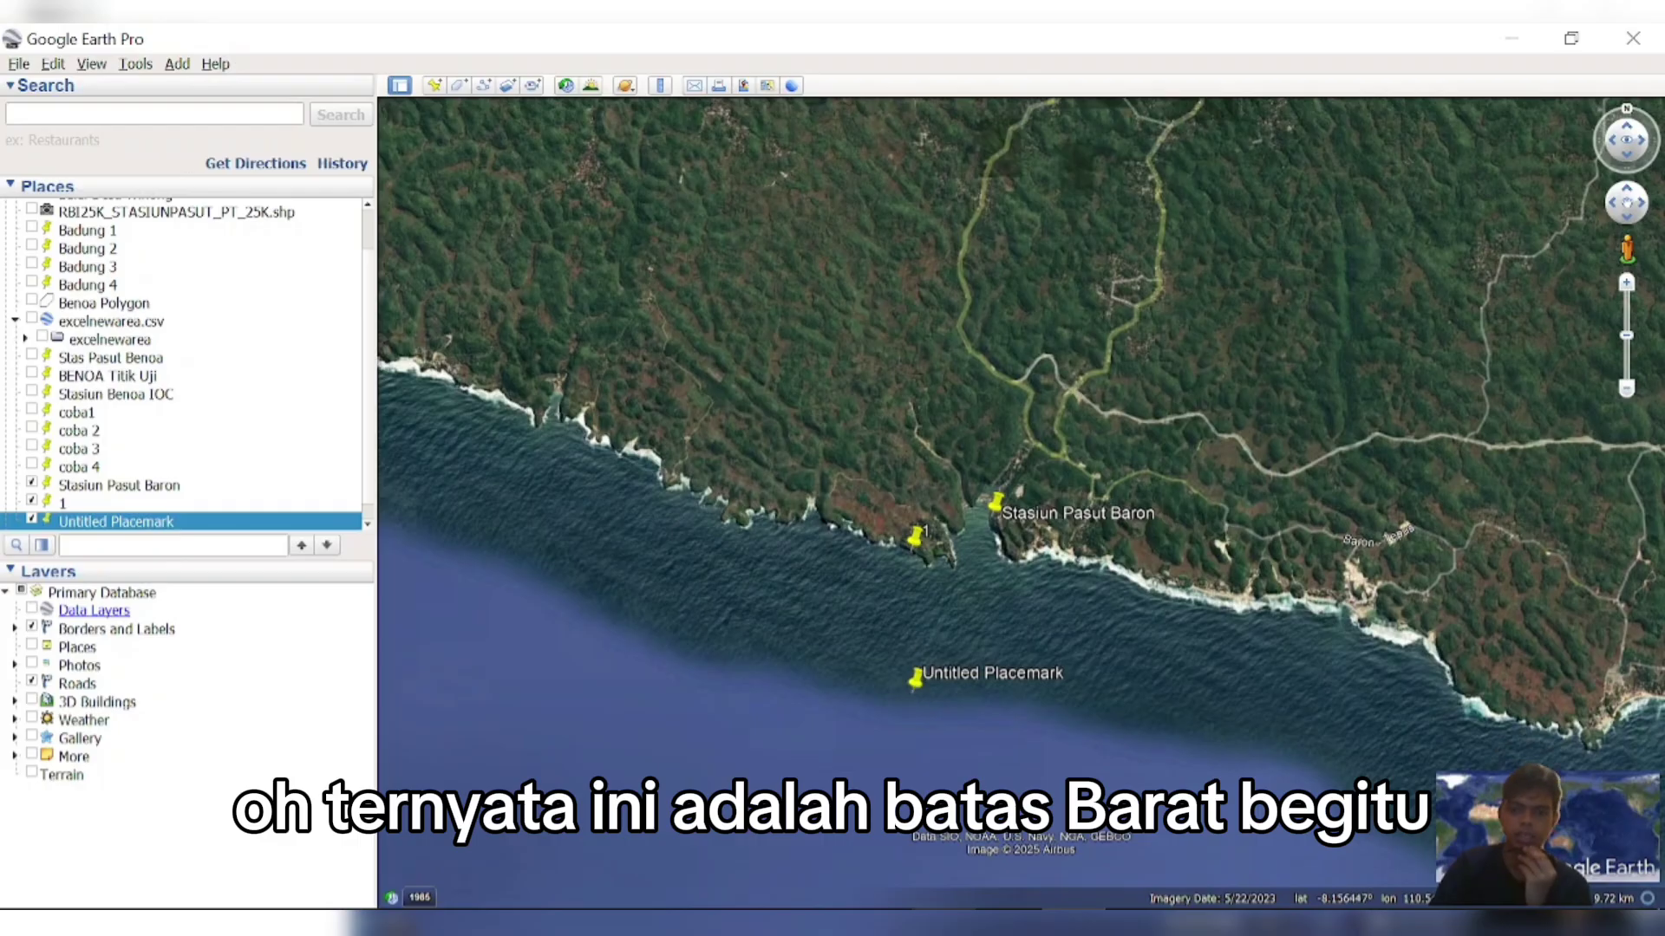
- Switch back to MIKE Zero and assign line 1 an output data file named BatBarat in the MIKE 21 folder
click(796, 924)
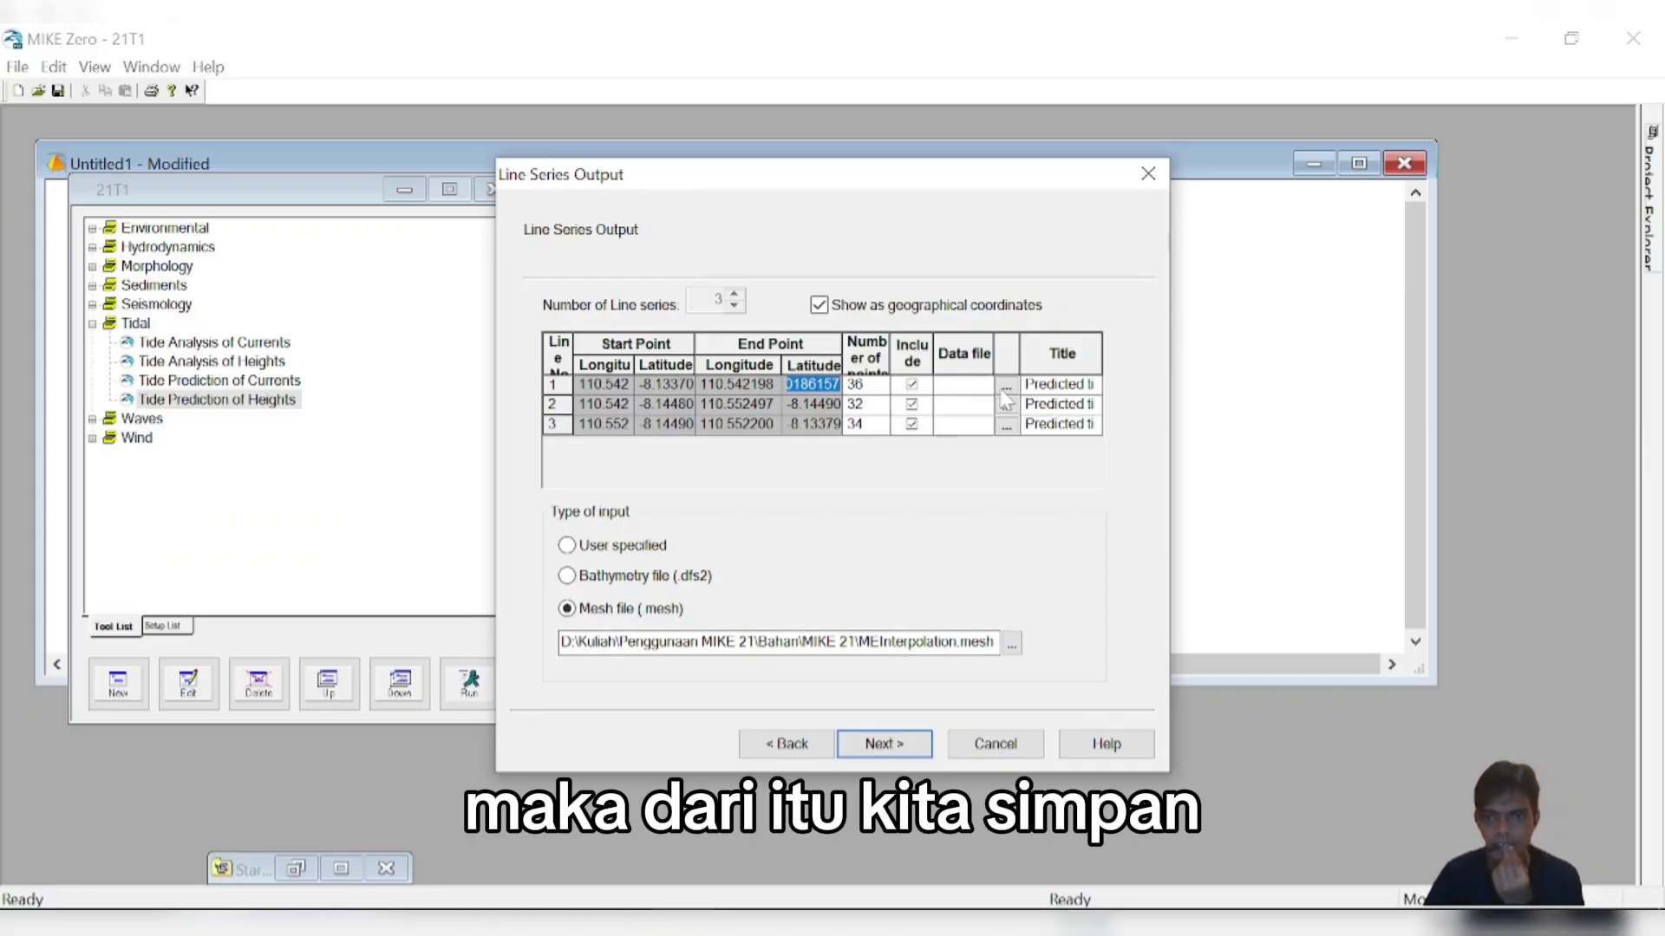
key(Return)
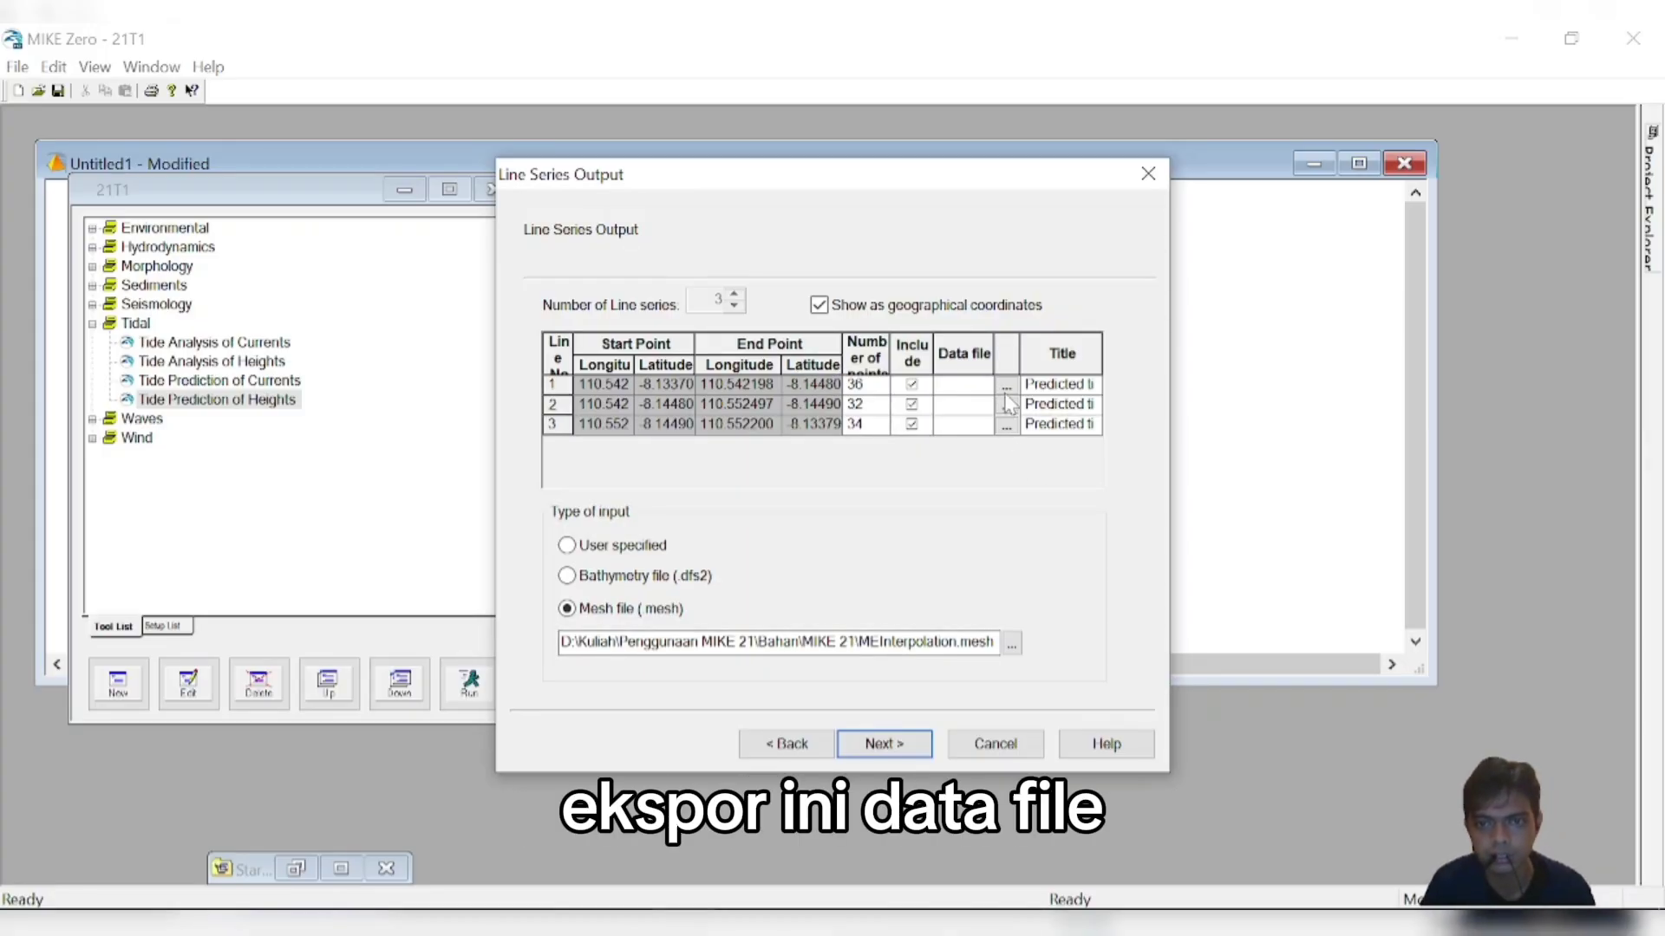
click(1005, 386)
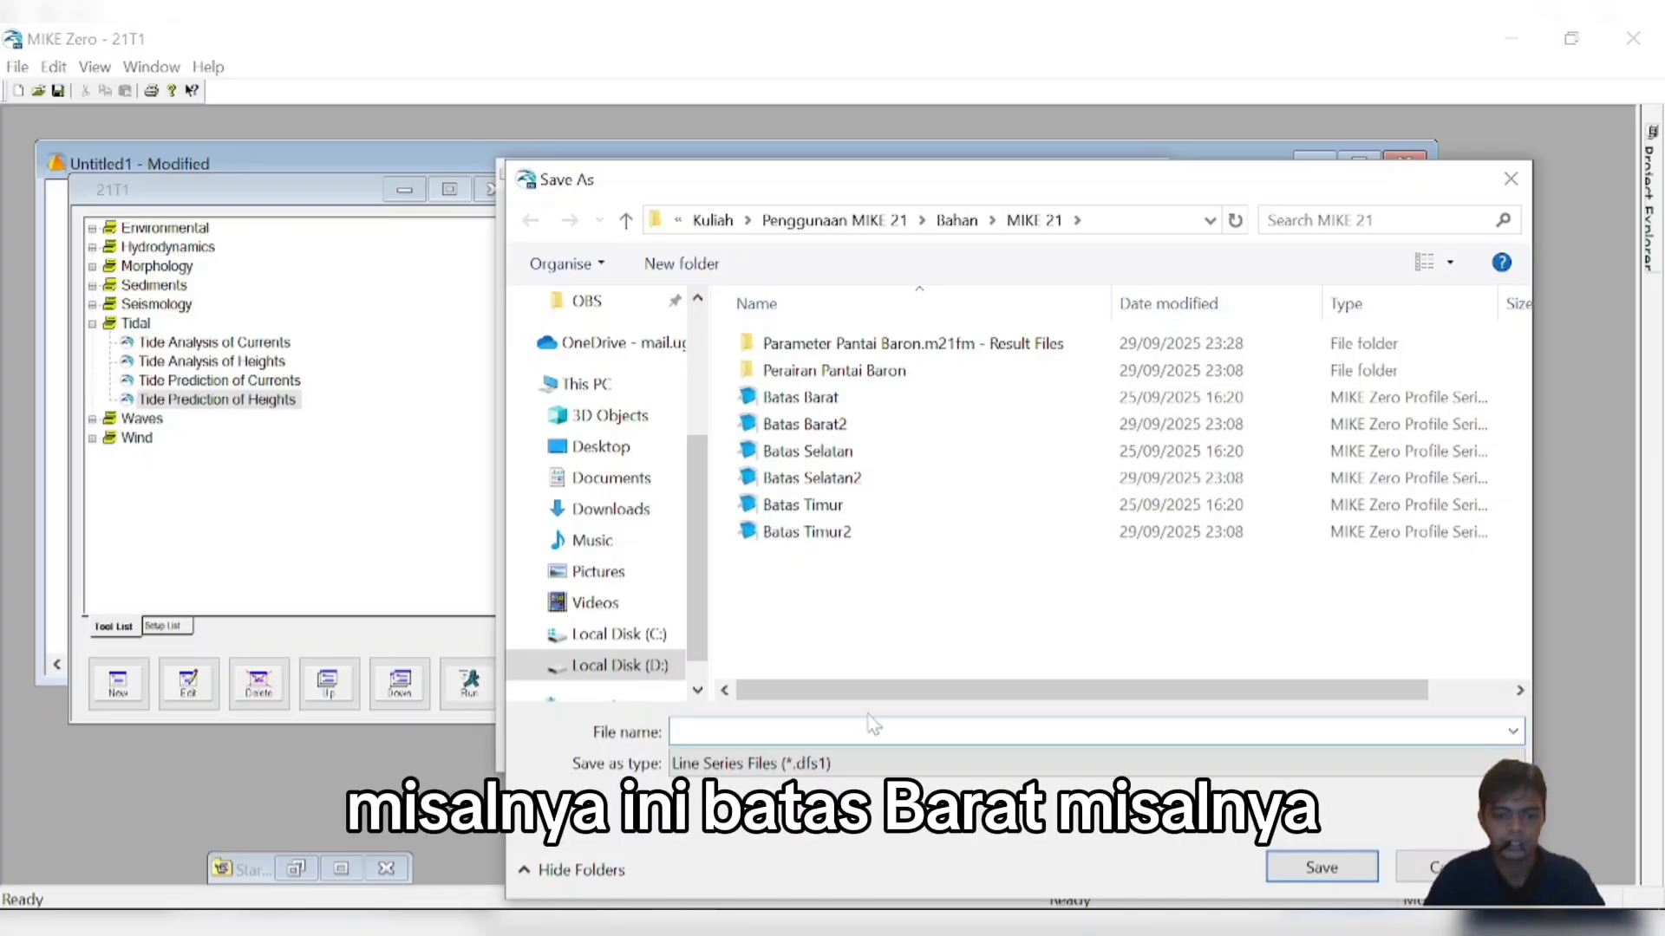
text(BatBarat)
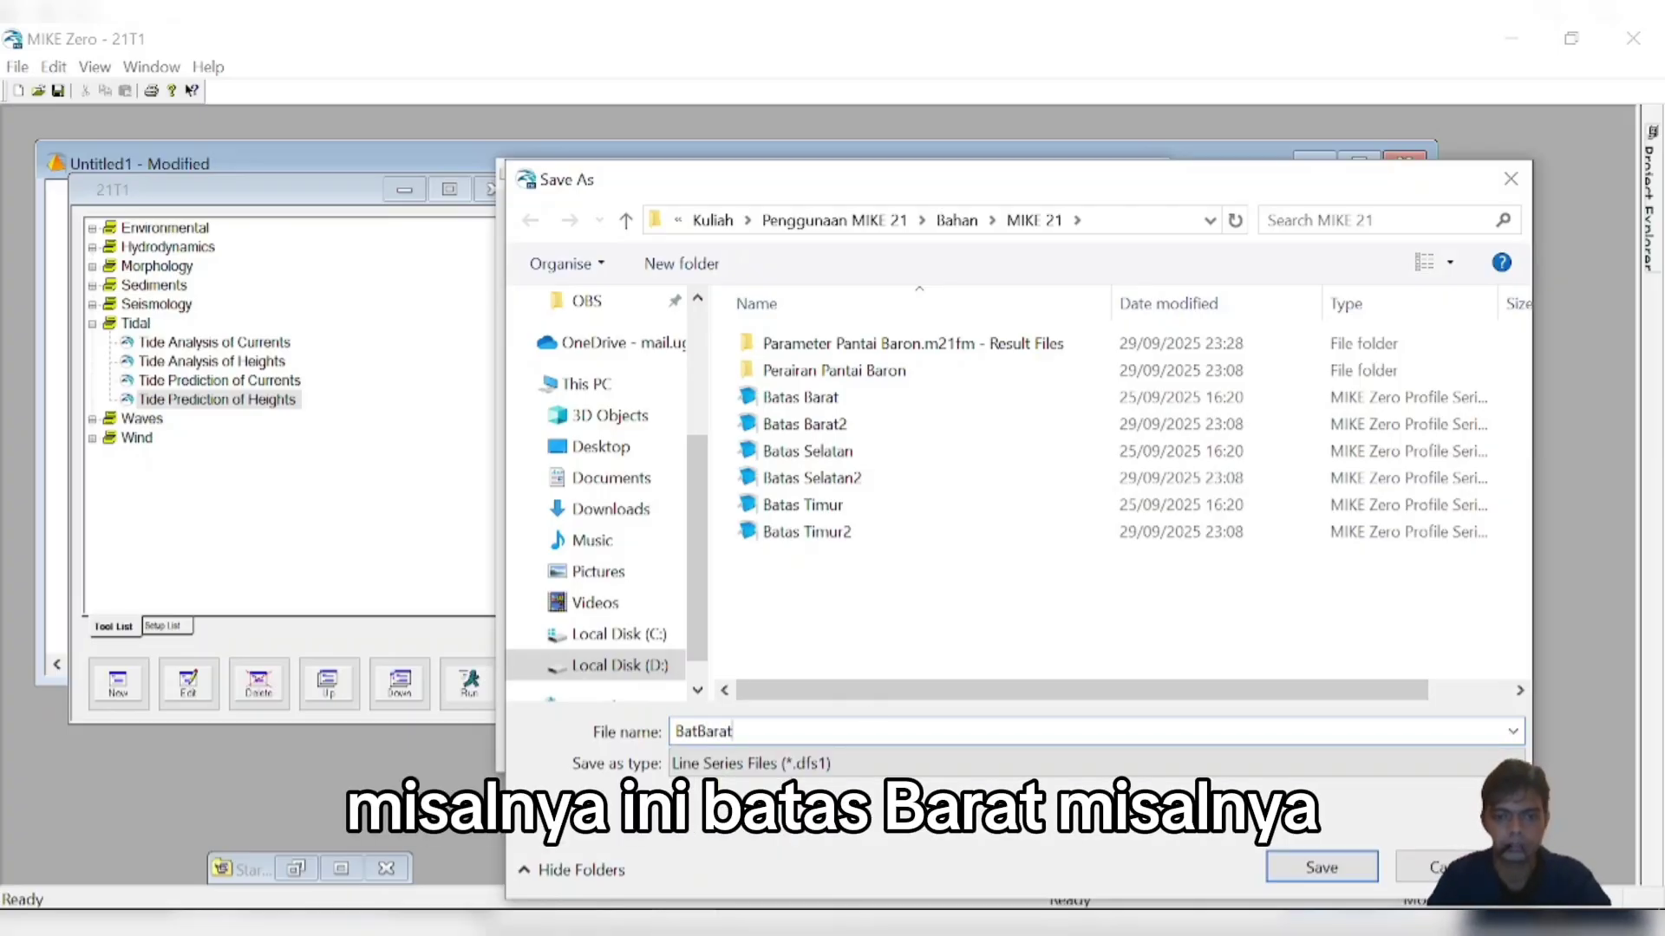
click(1300, 870)
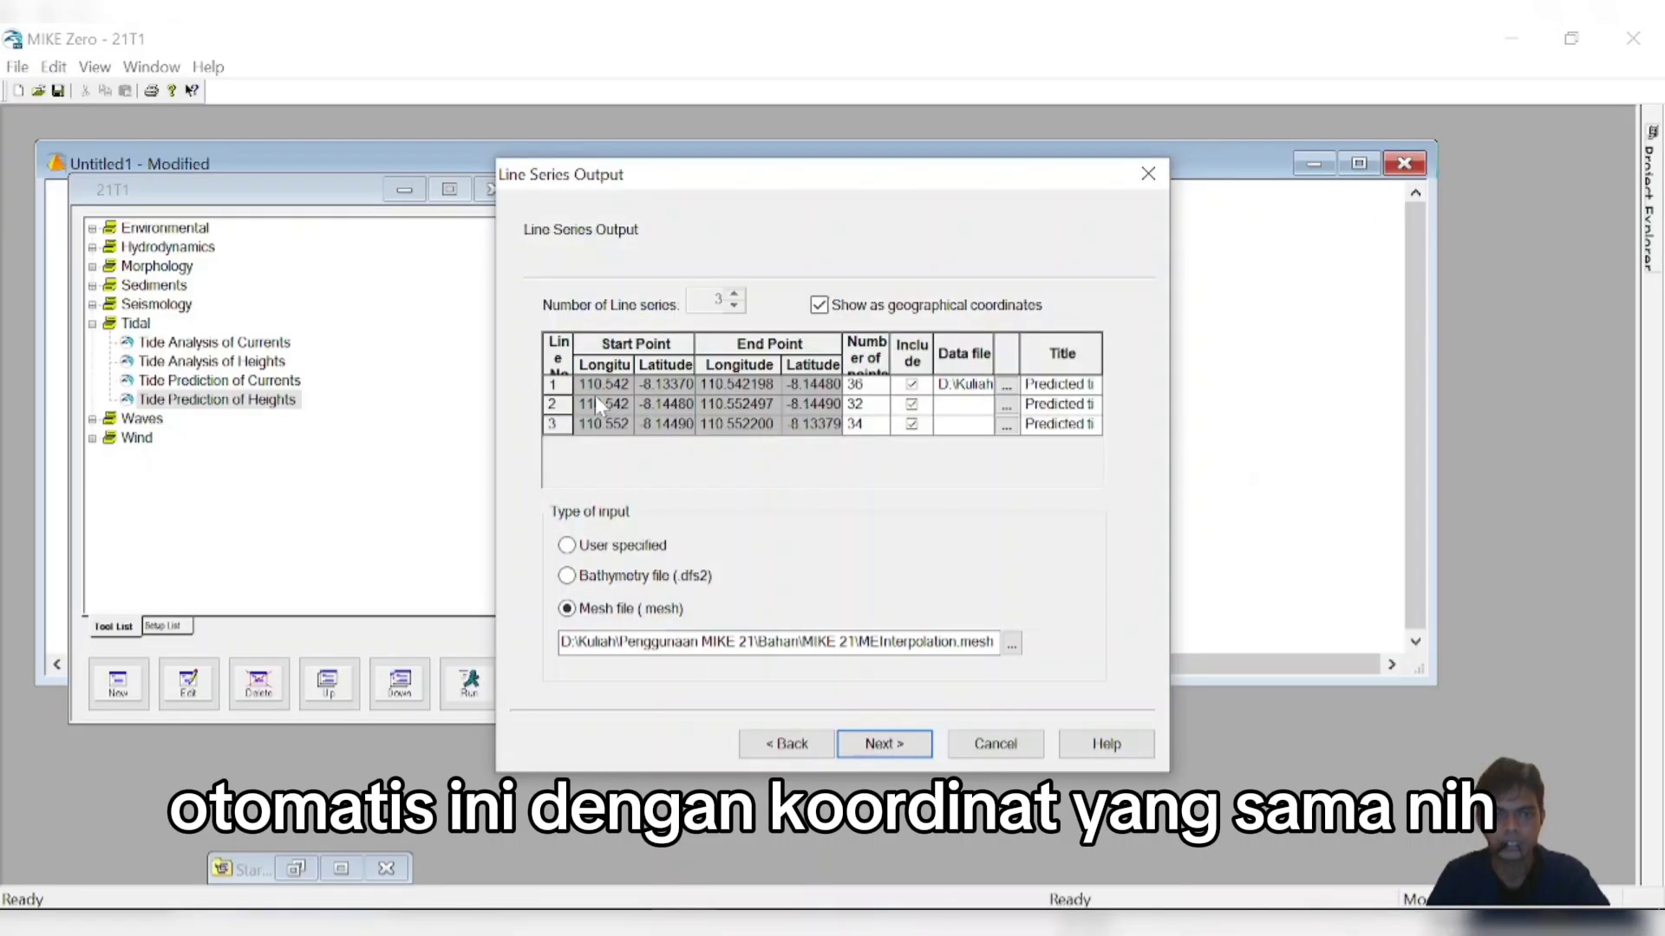
click(778, 387)
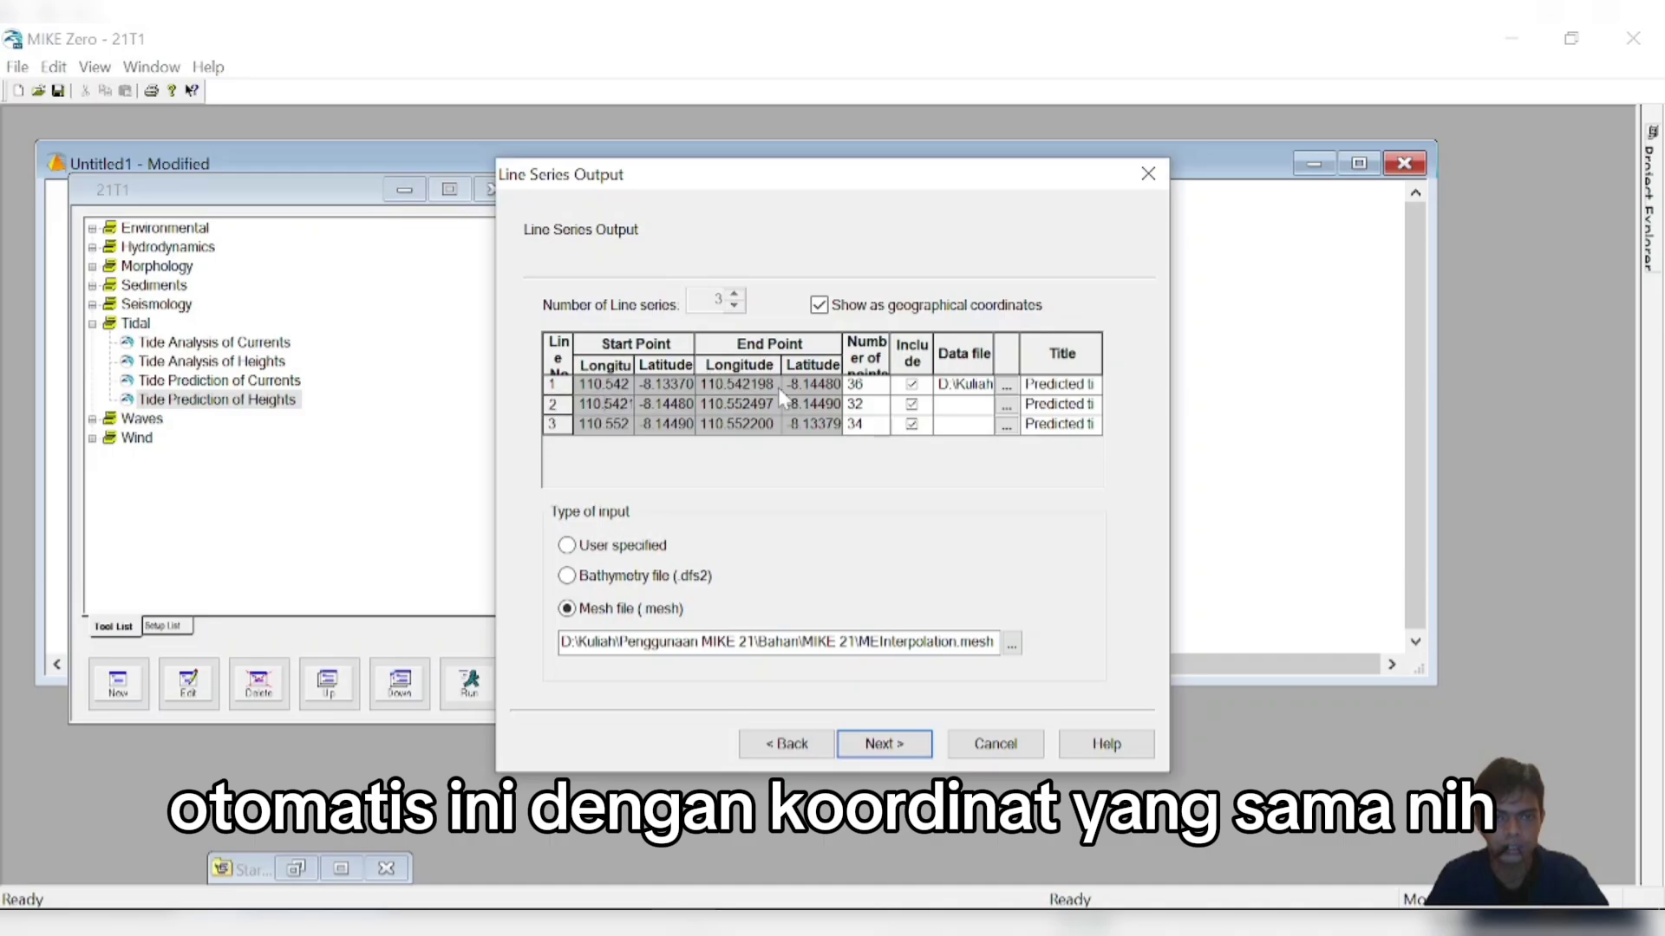
- Widen the latitude columns of the line series table to compare line 1's end point with line 2's start point
drag(841, 369, 838, 373)
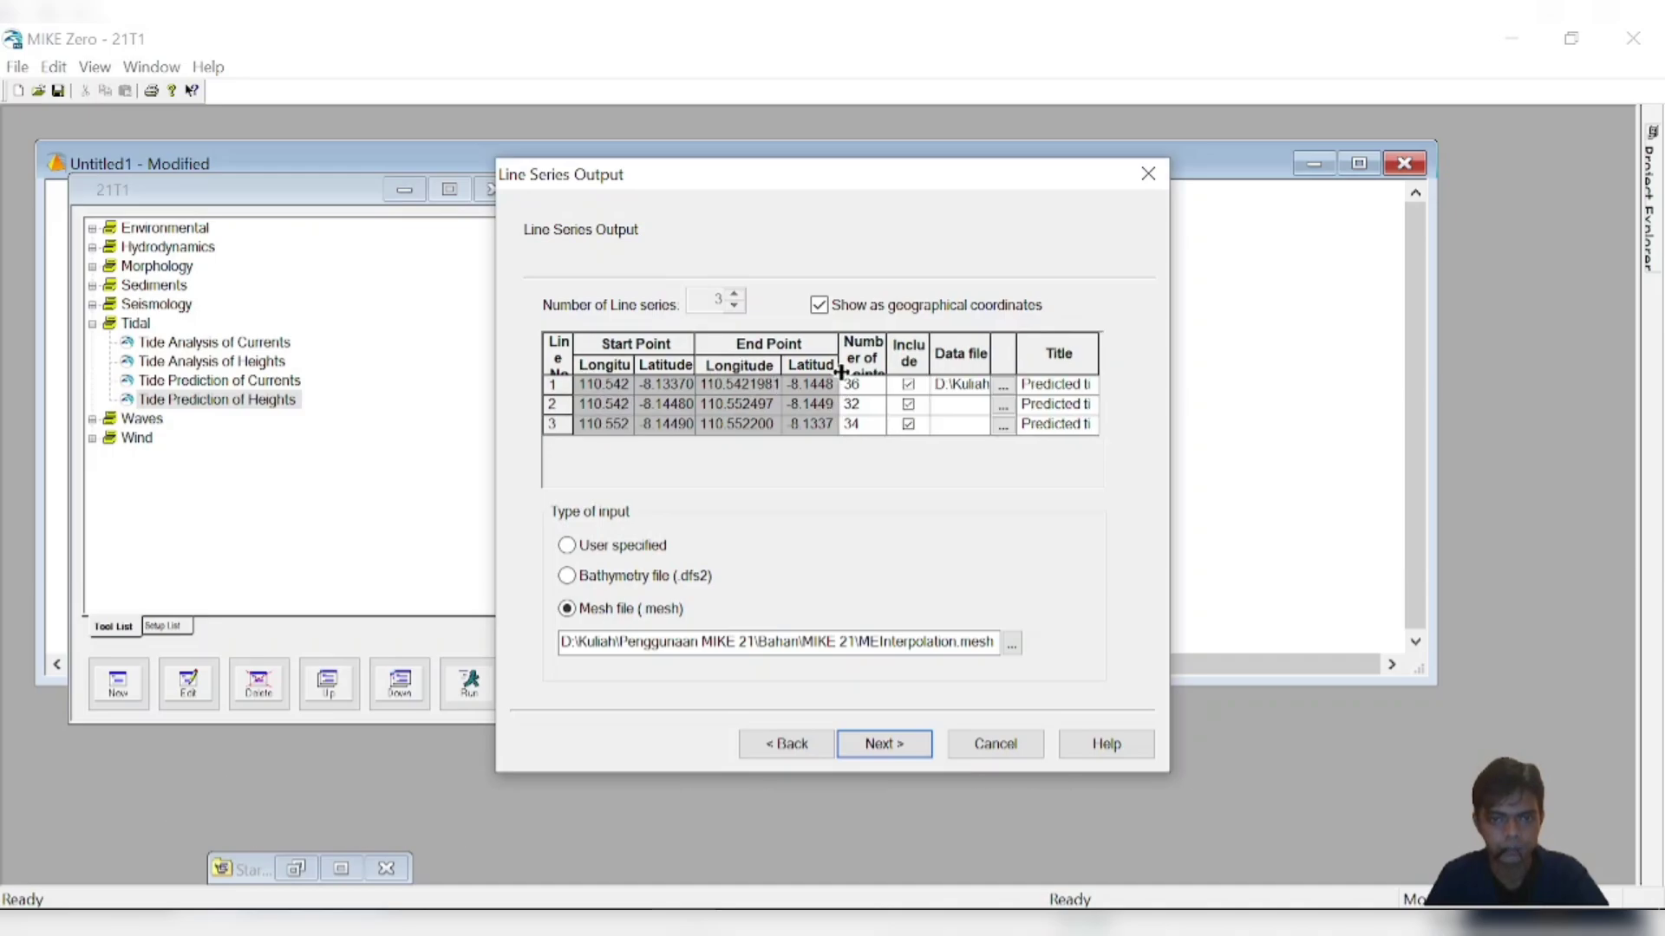
double_click(838, 365)
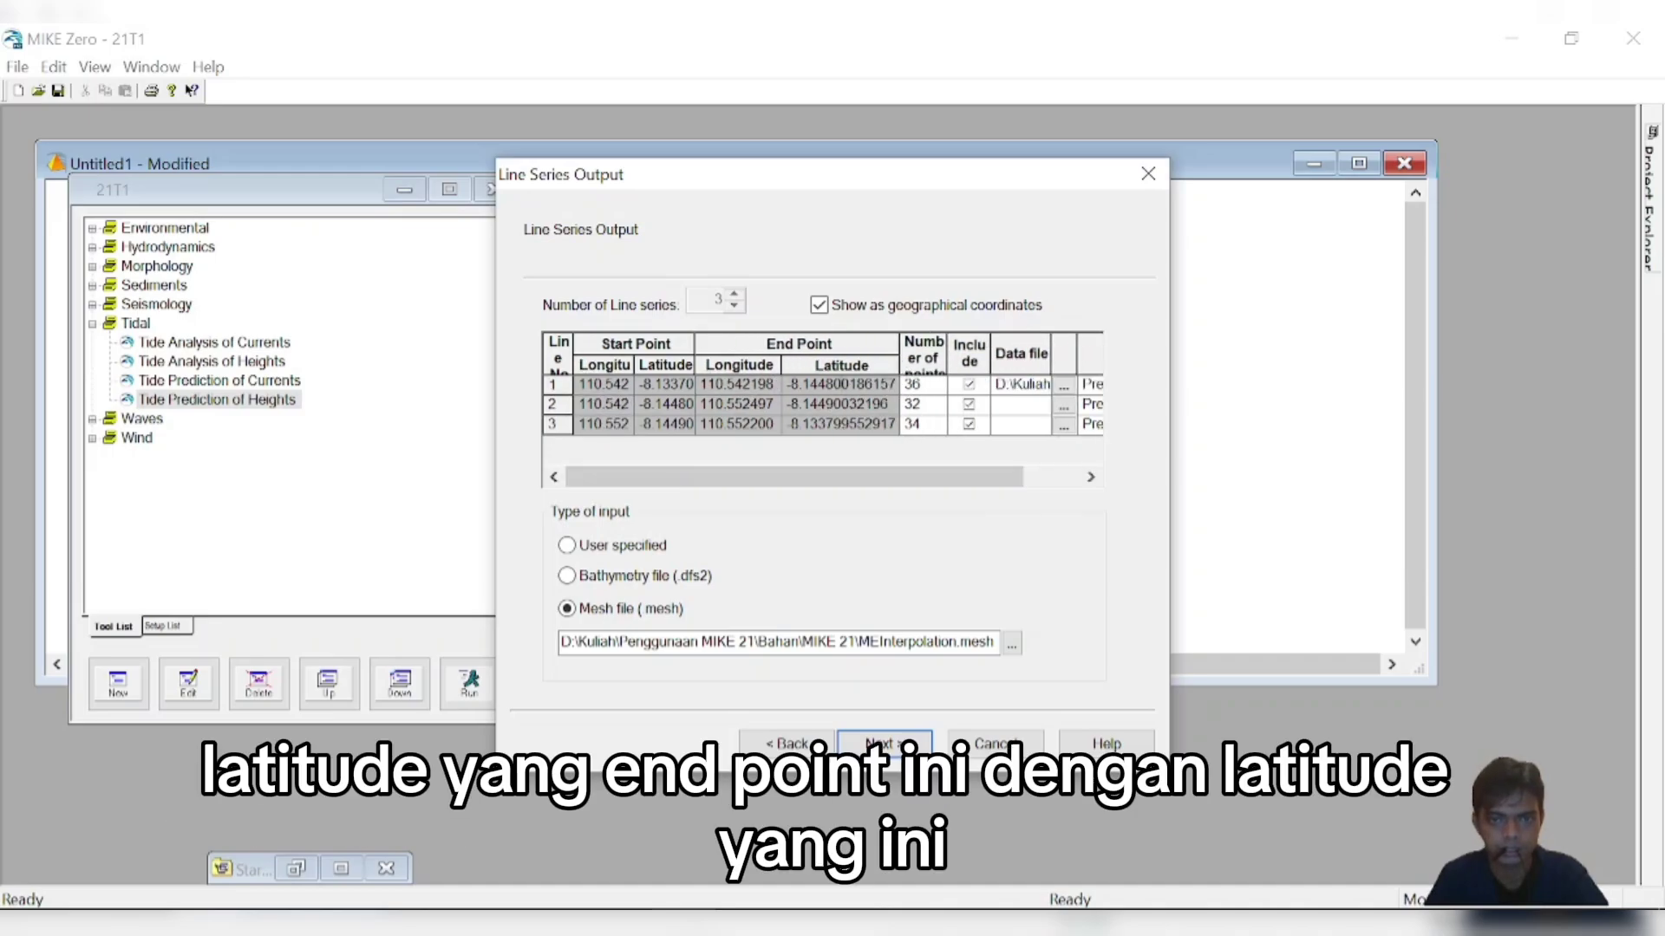
double_click(696, 364)
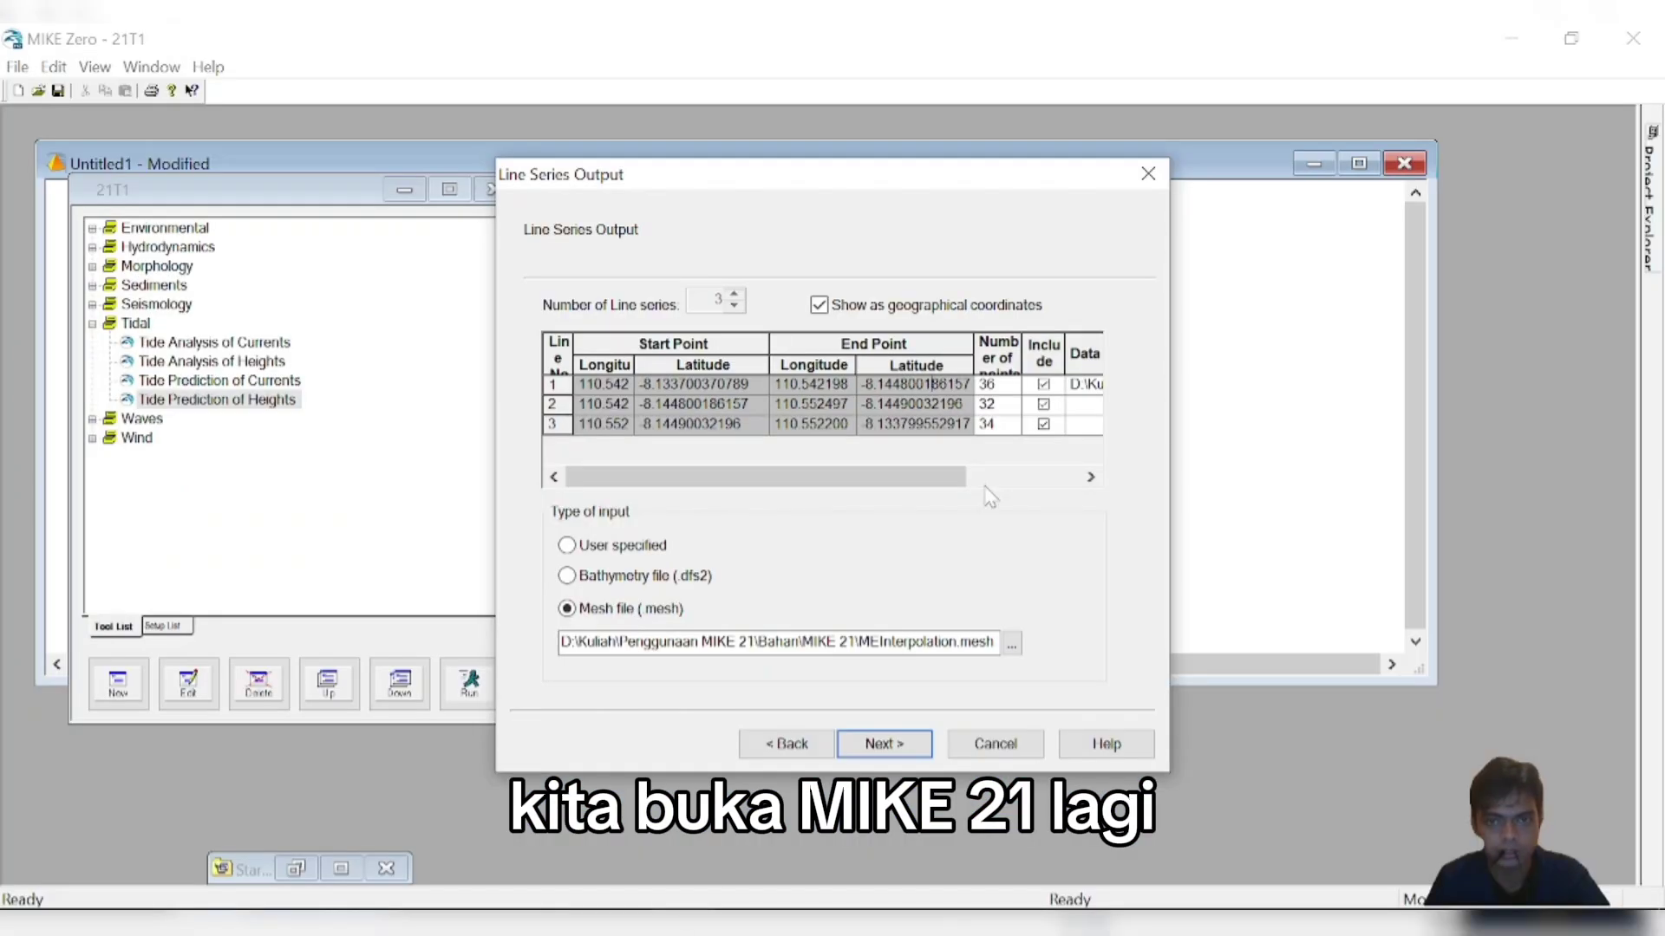
drag(973, 345, 735, 347)
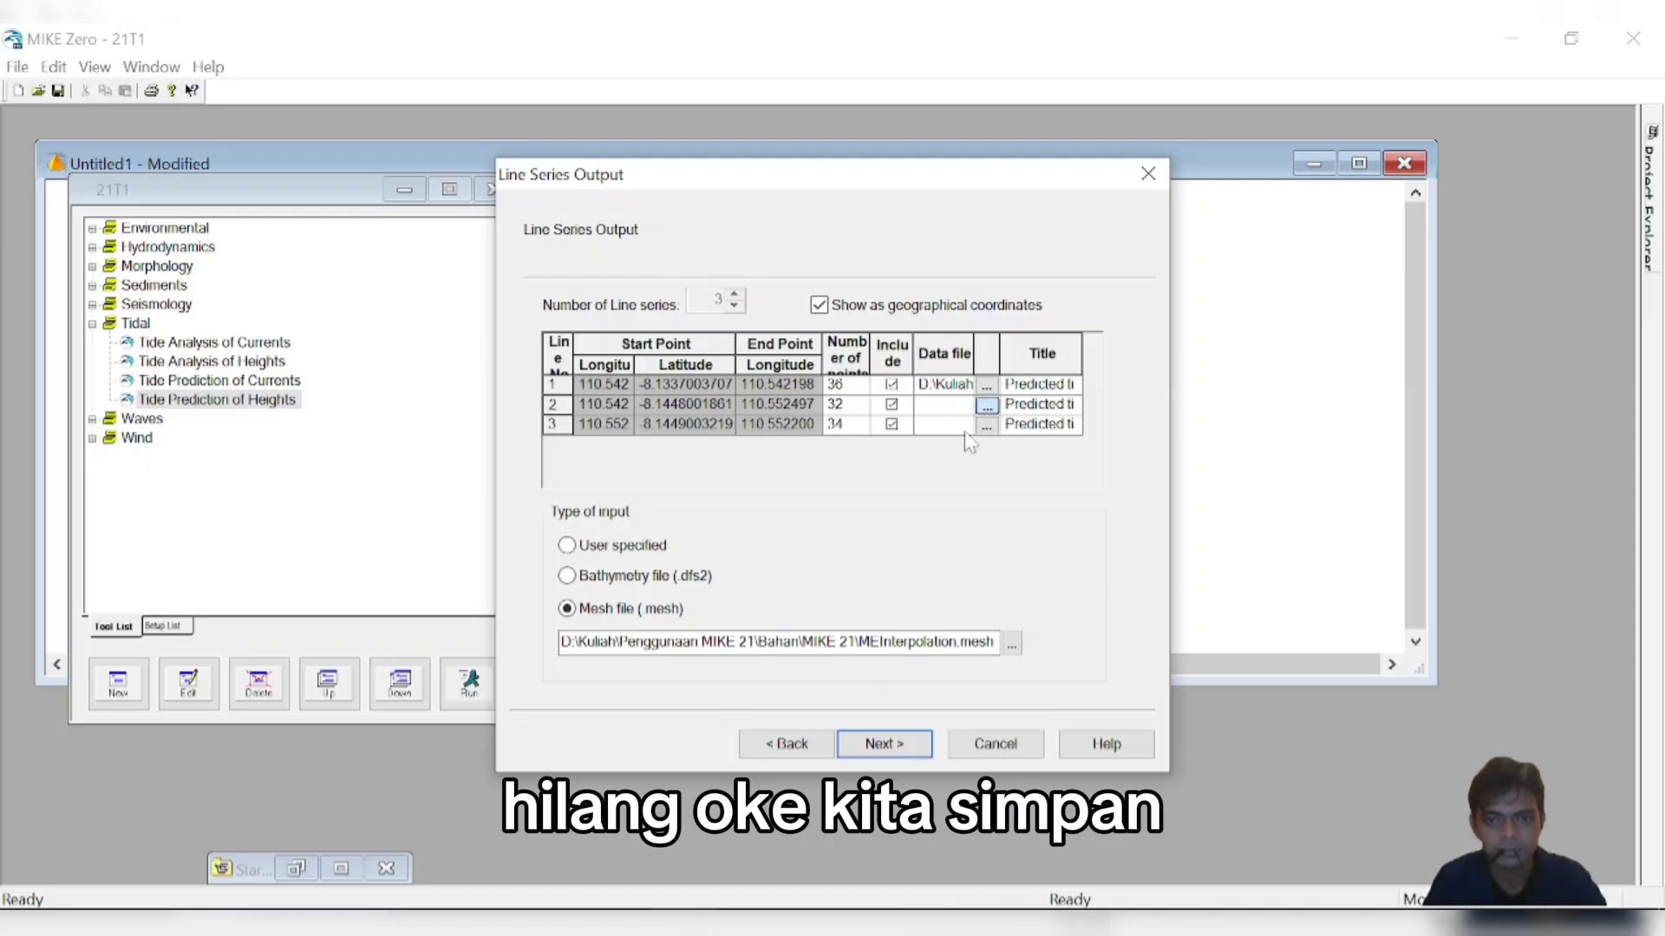
- Assign lines 2 and 3 output data files in the MIKE 21 folder for the south and east boundaries
click(986, 425)
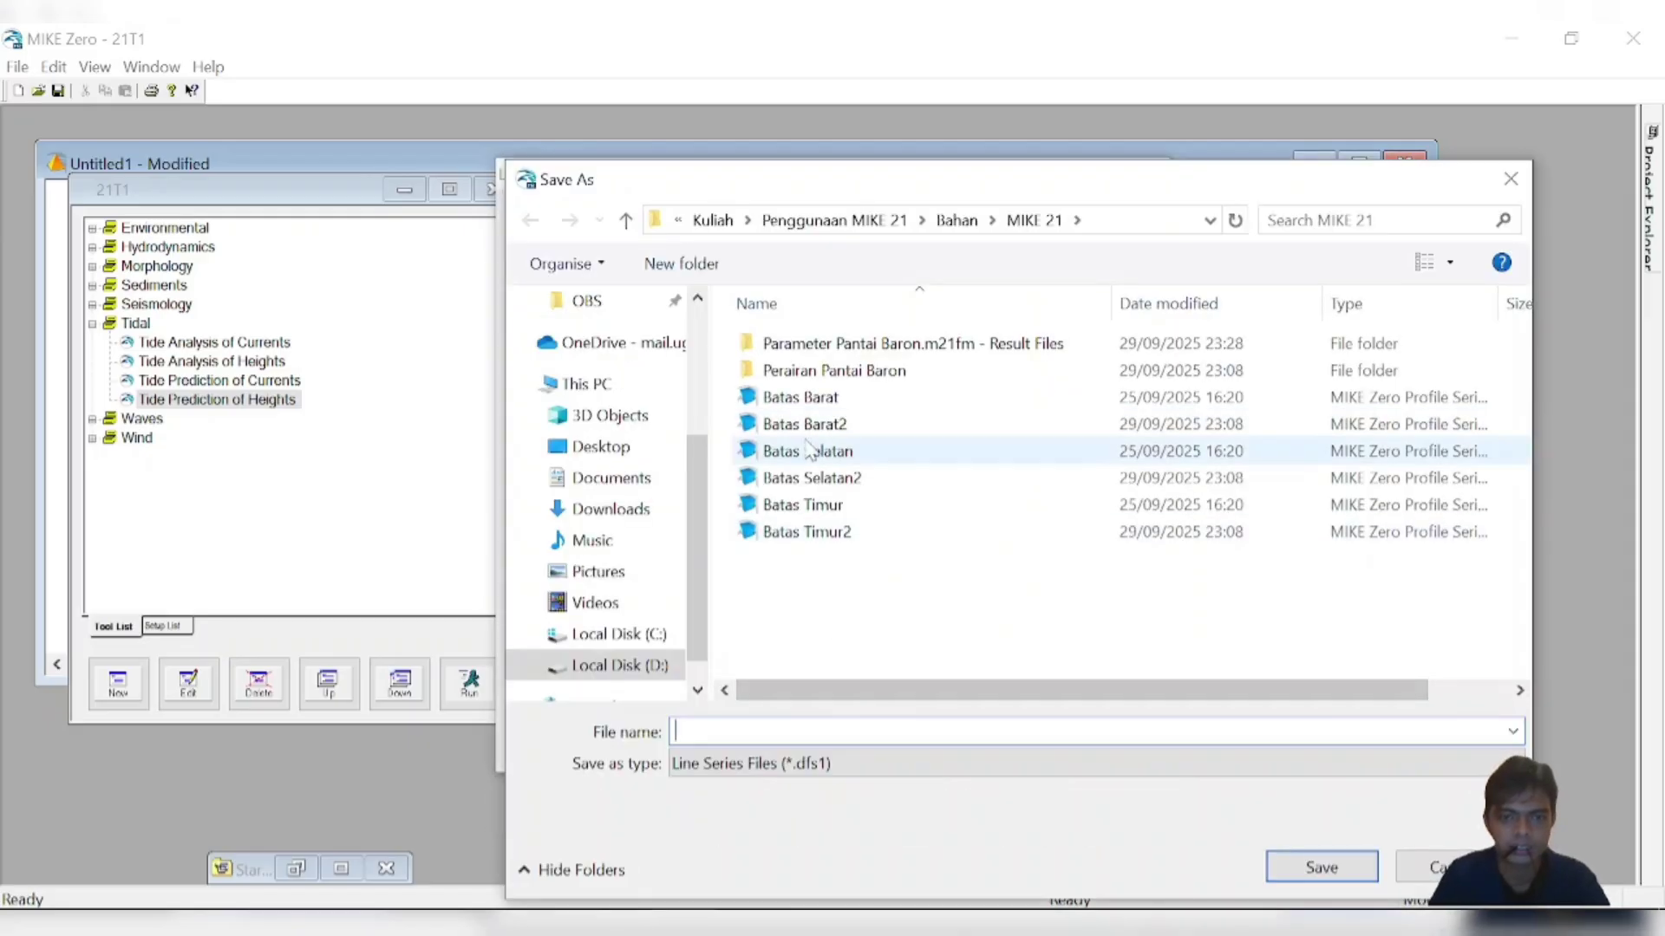
text(Bat2)
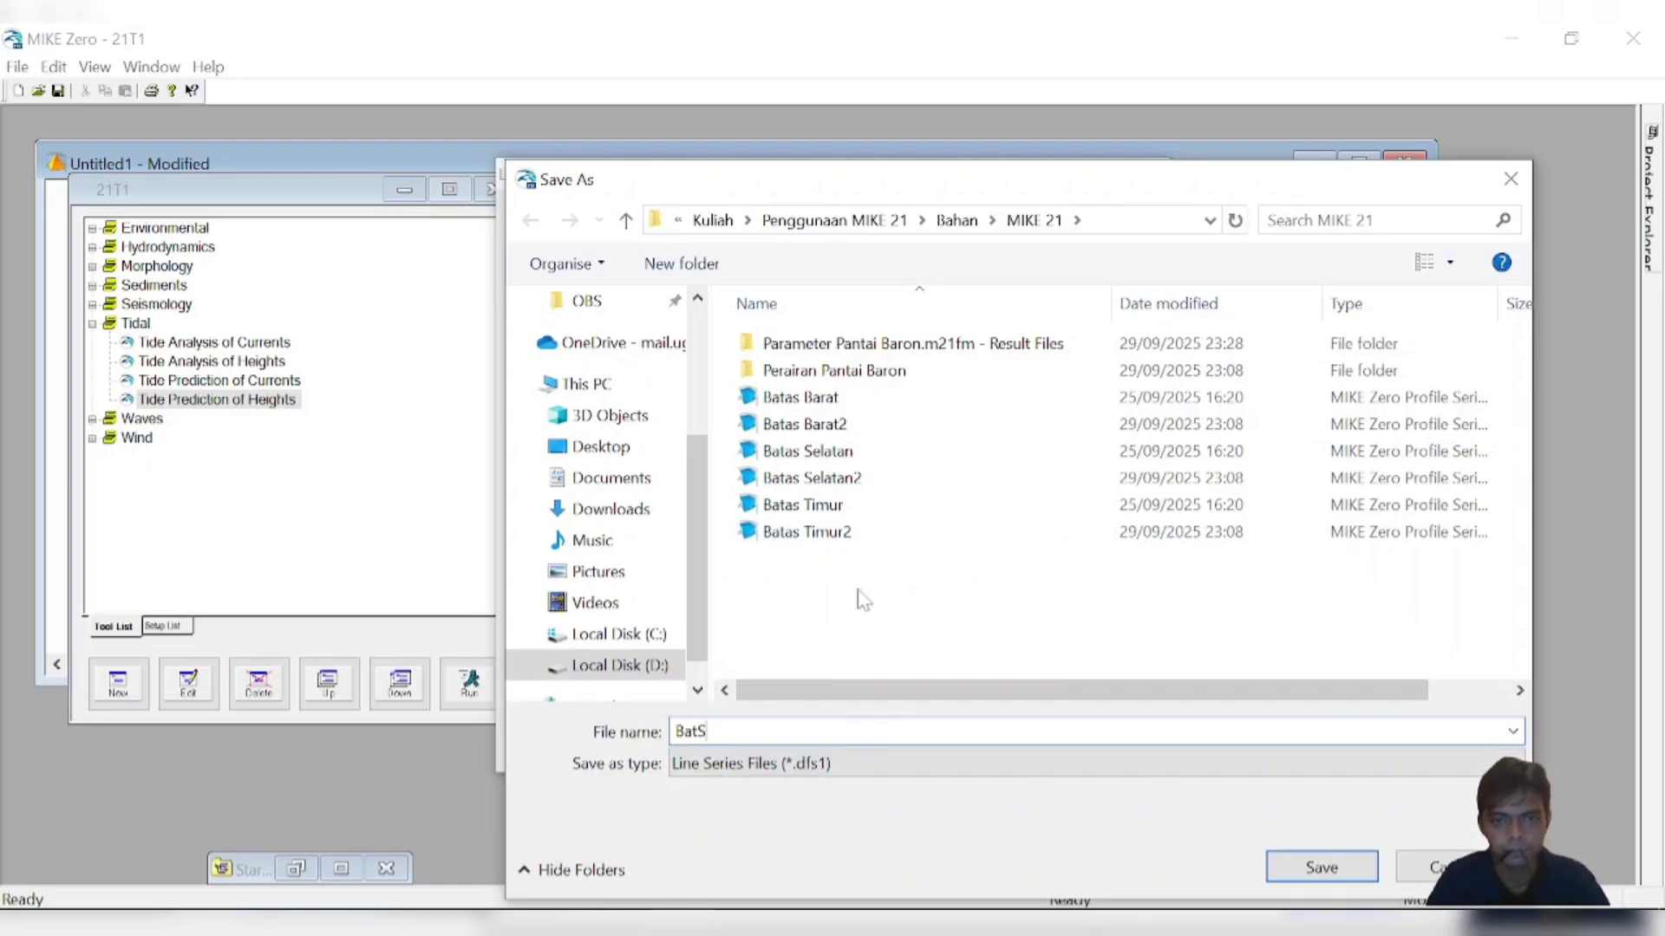
key(Return)
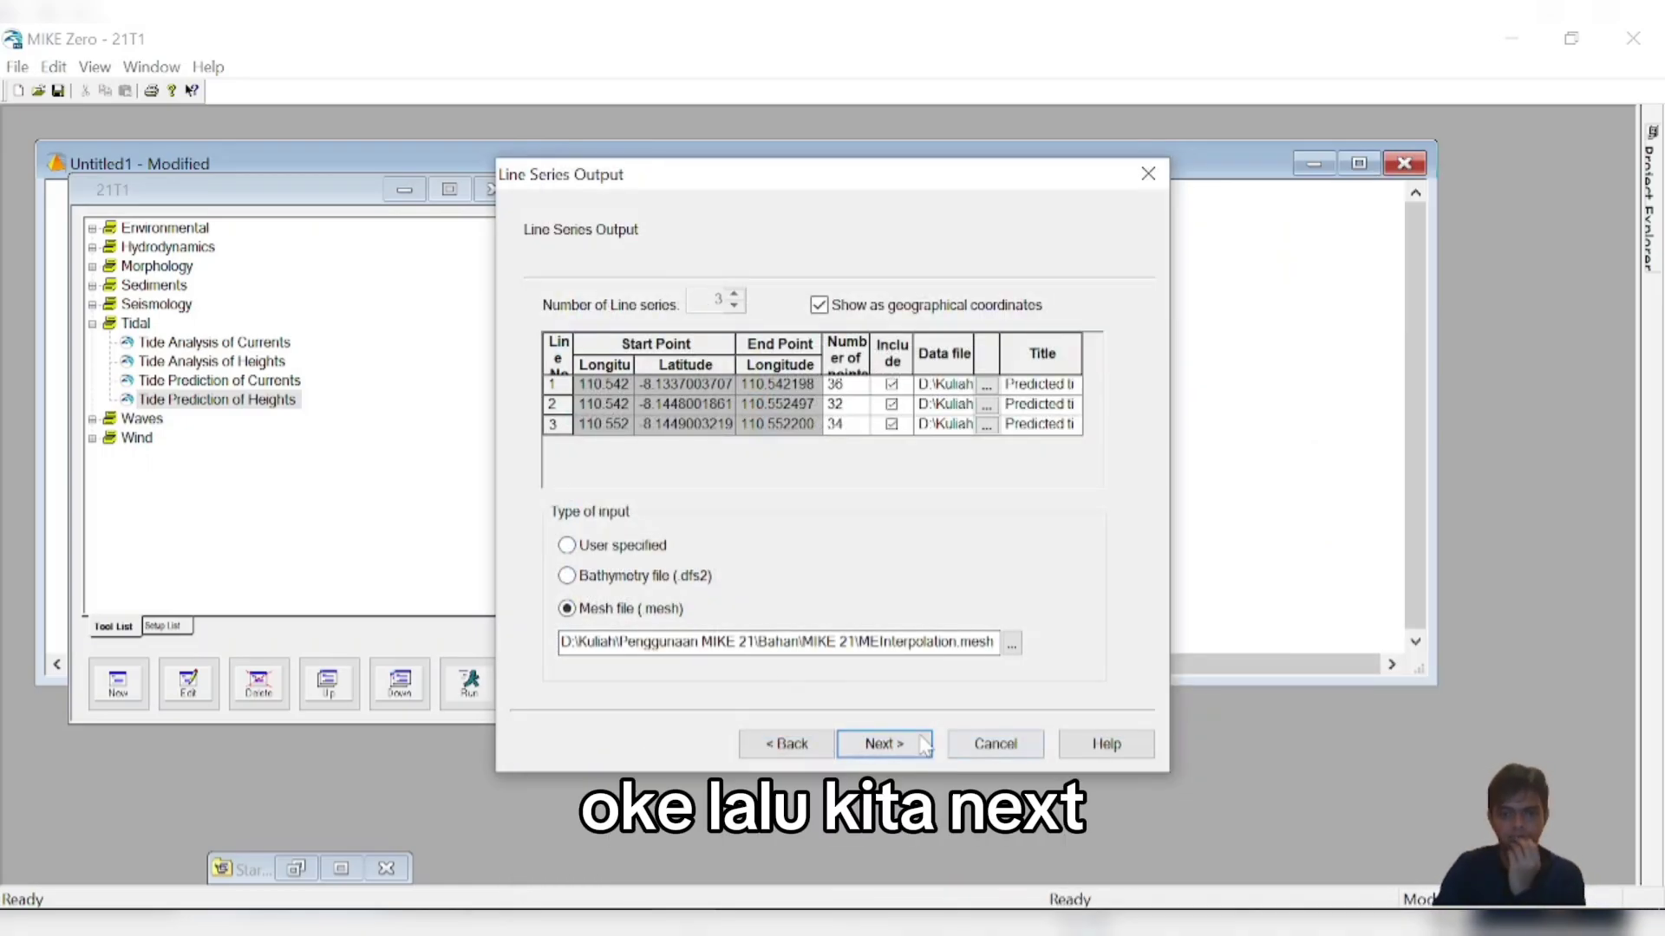
- Set the log file location to D:\Kuliah\Penggunaan MIKE 21\Bahan\MIKE 21\, then execute and finish the tide height prediction
click(926, 747)
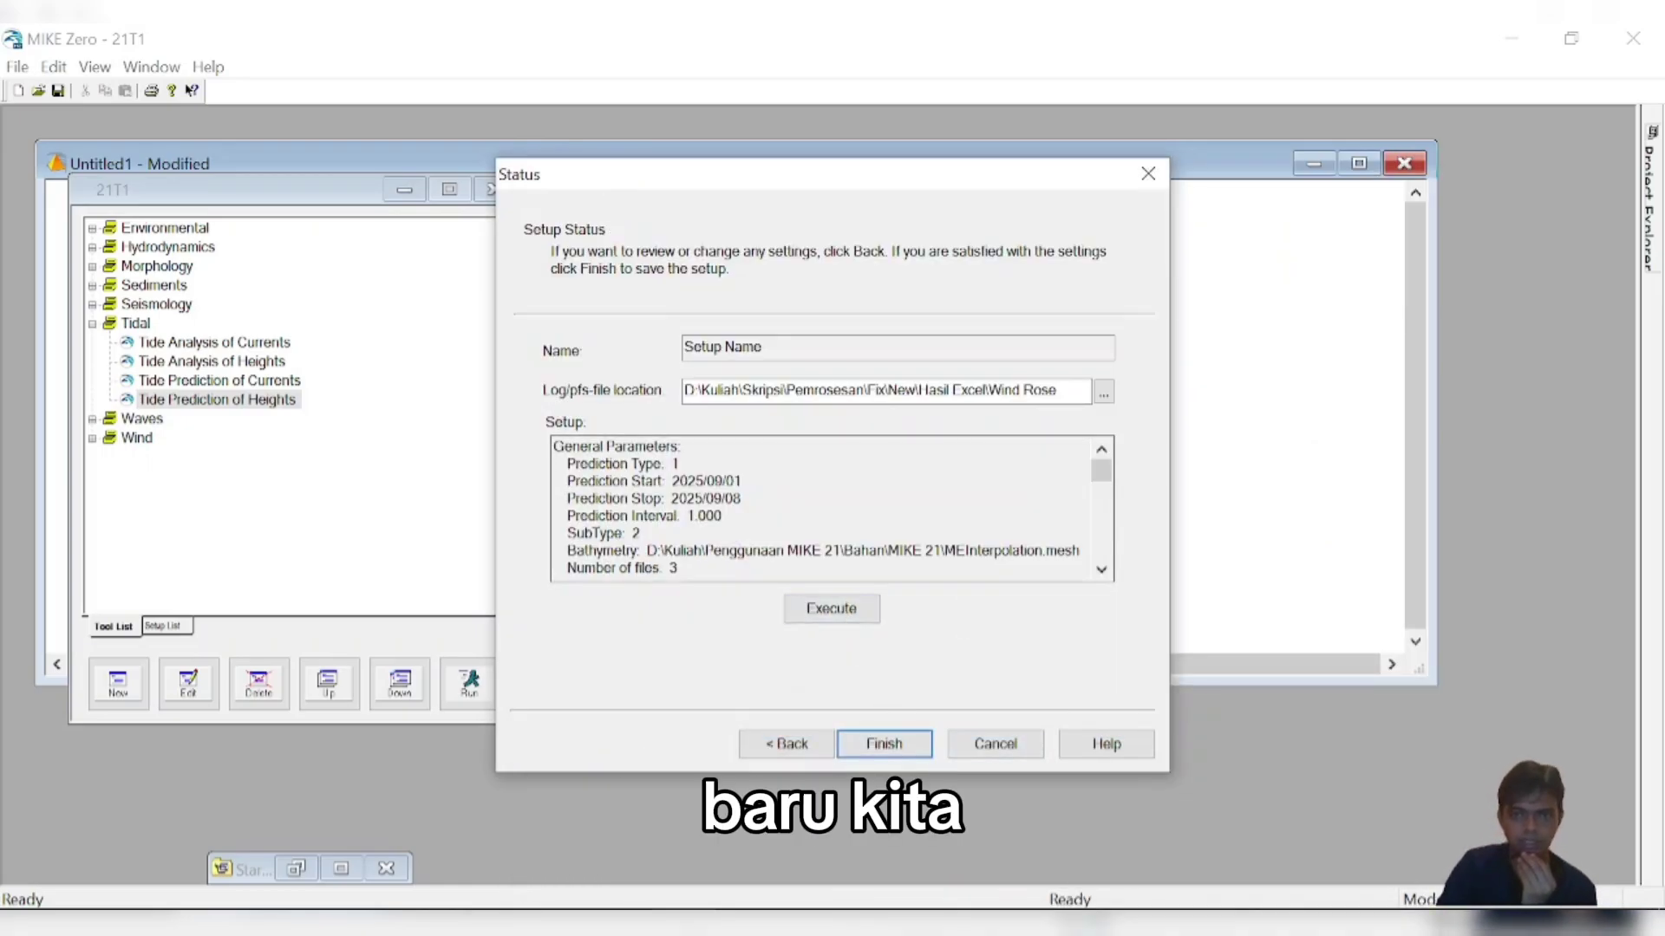
click(1103, 393)
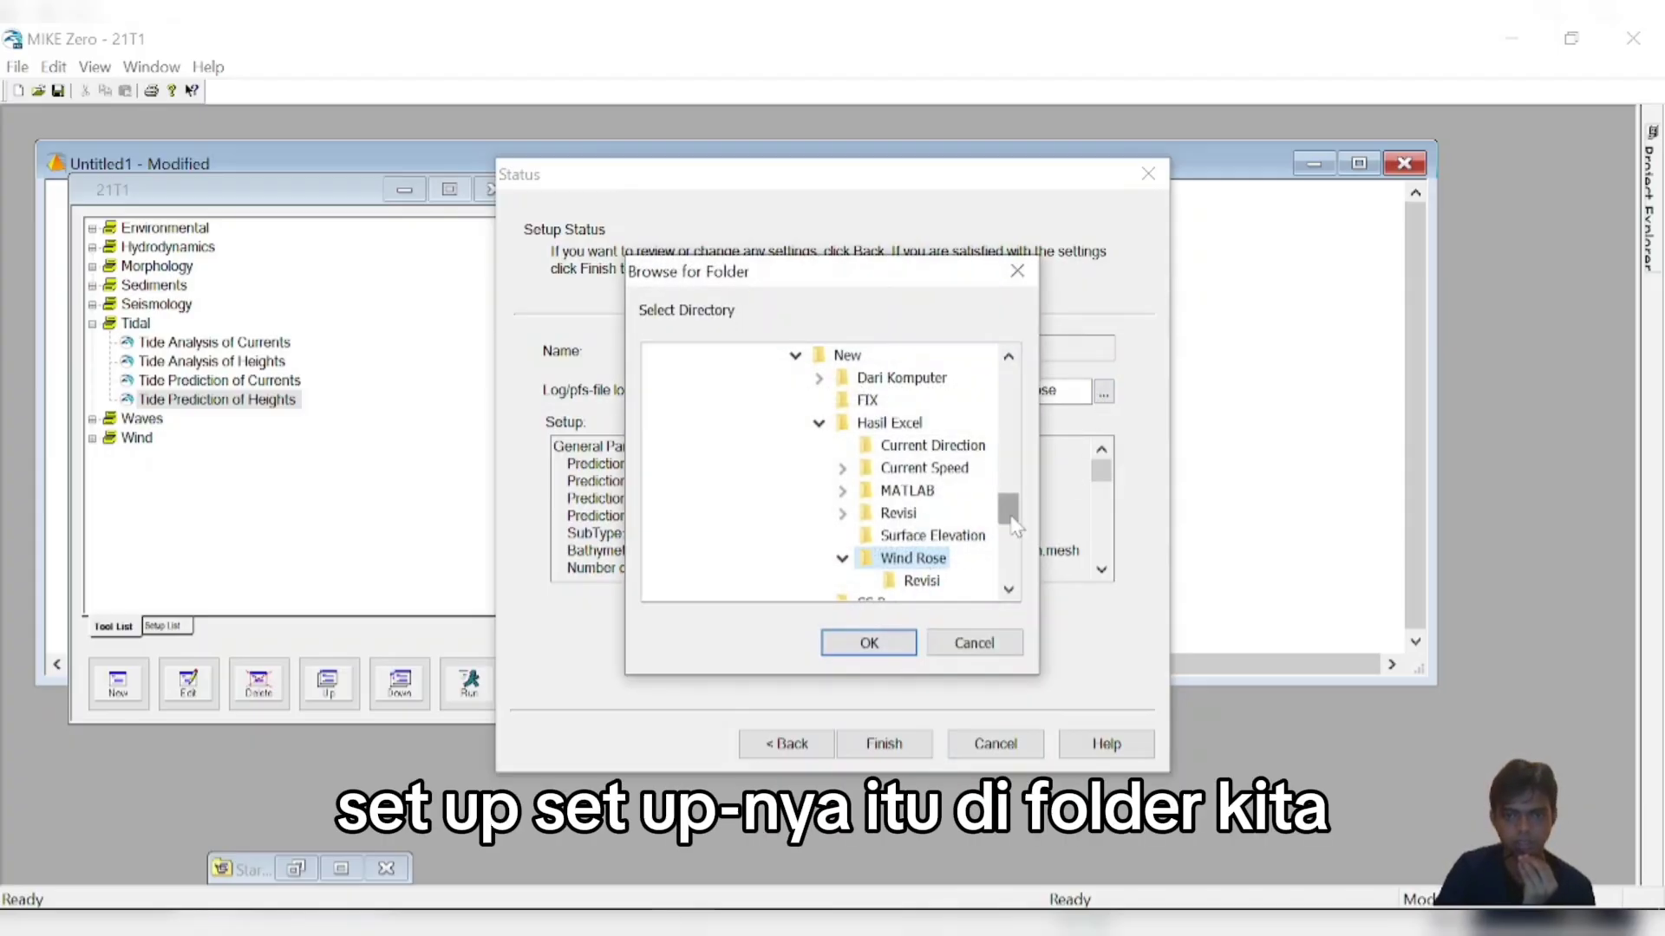
drag(1011, 517, 1010, 559)
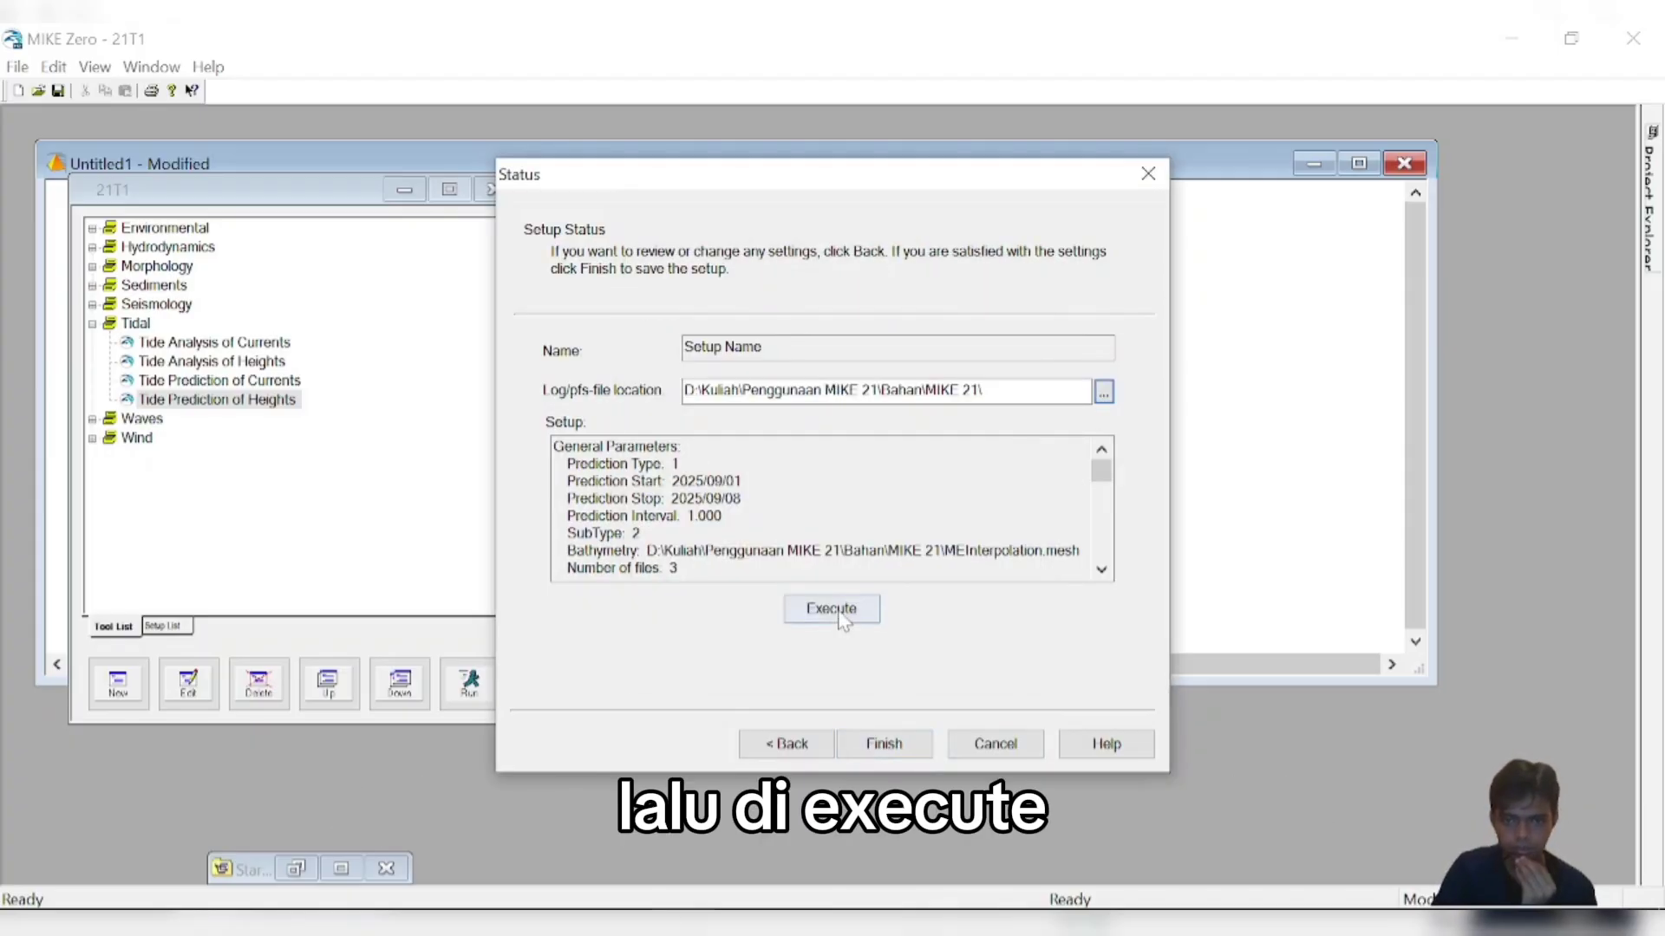
click(836, 610)
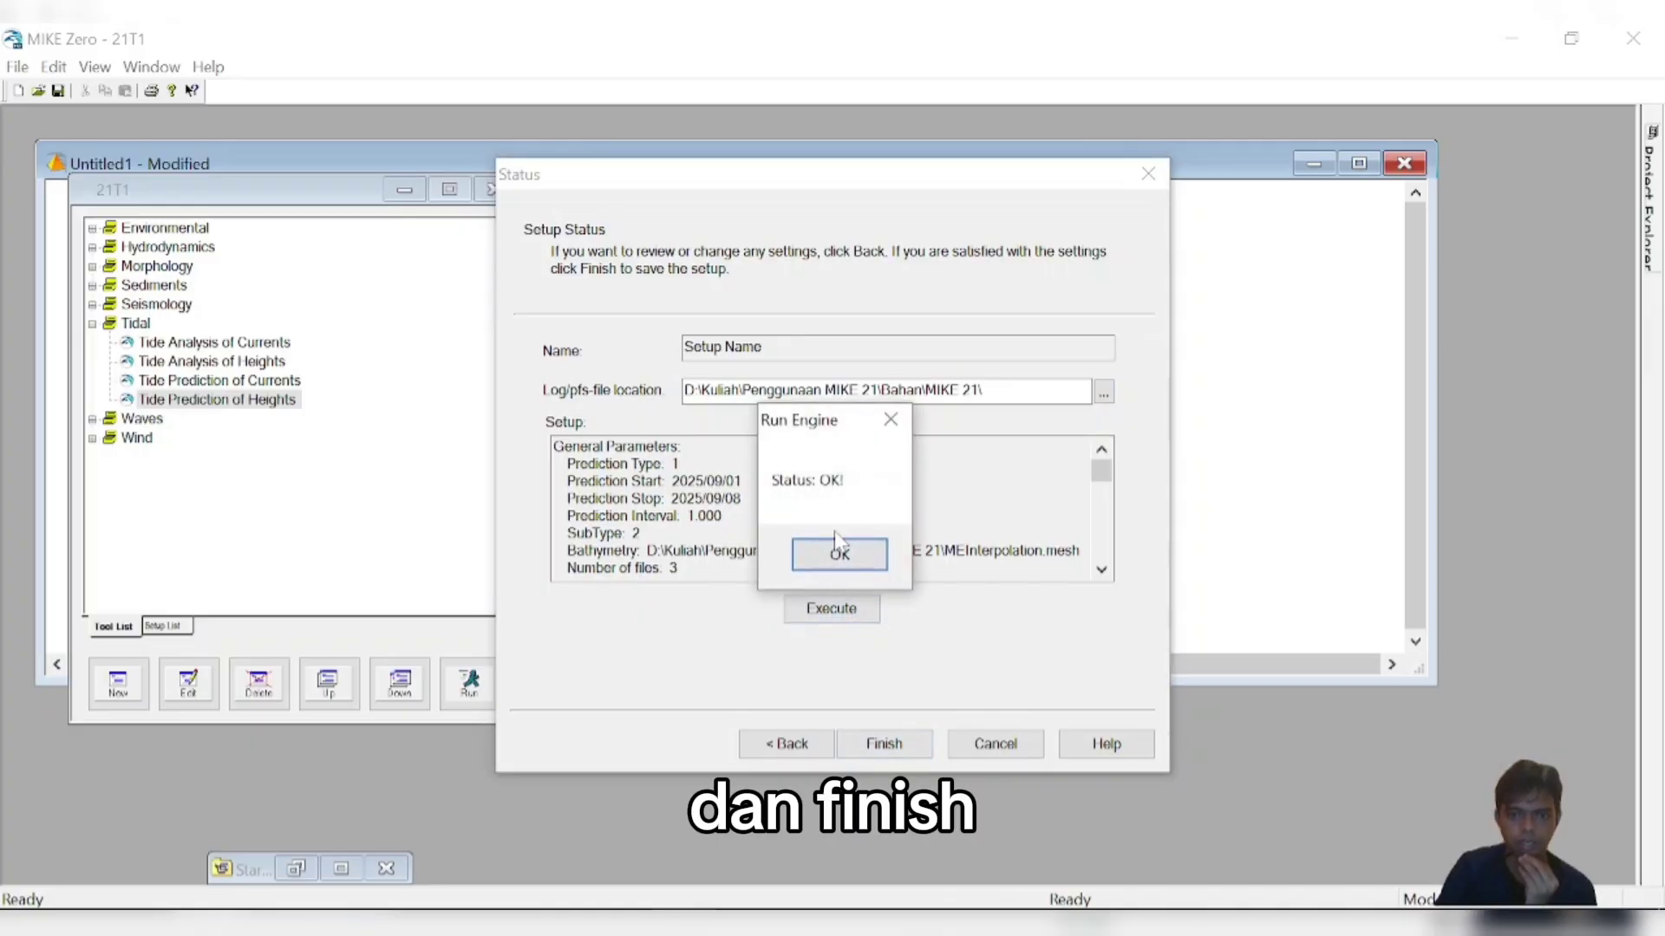
click(838, 553)
click(896, 746)
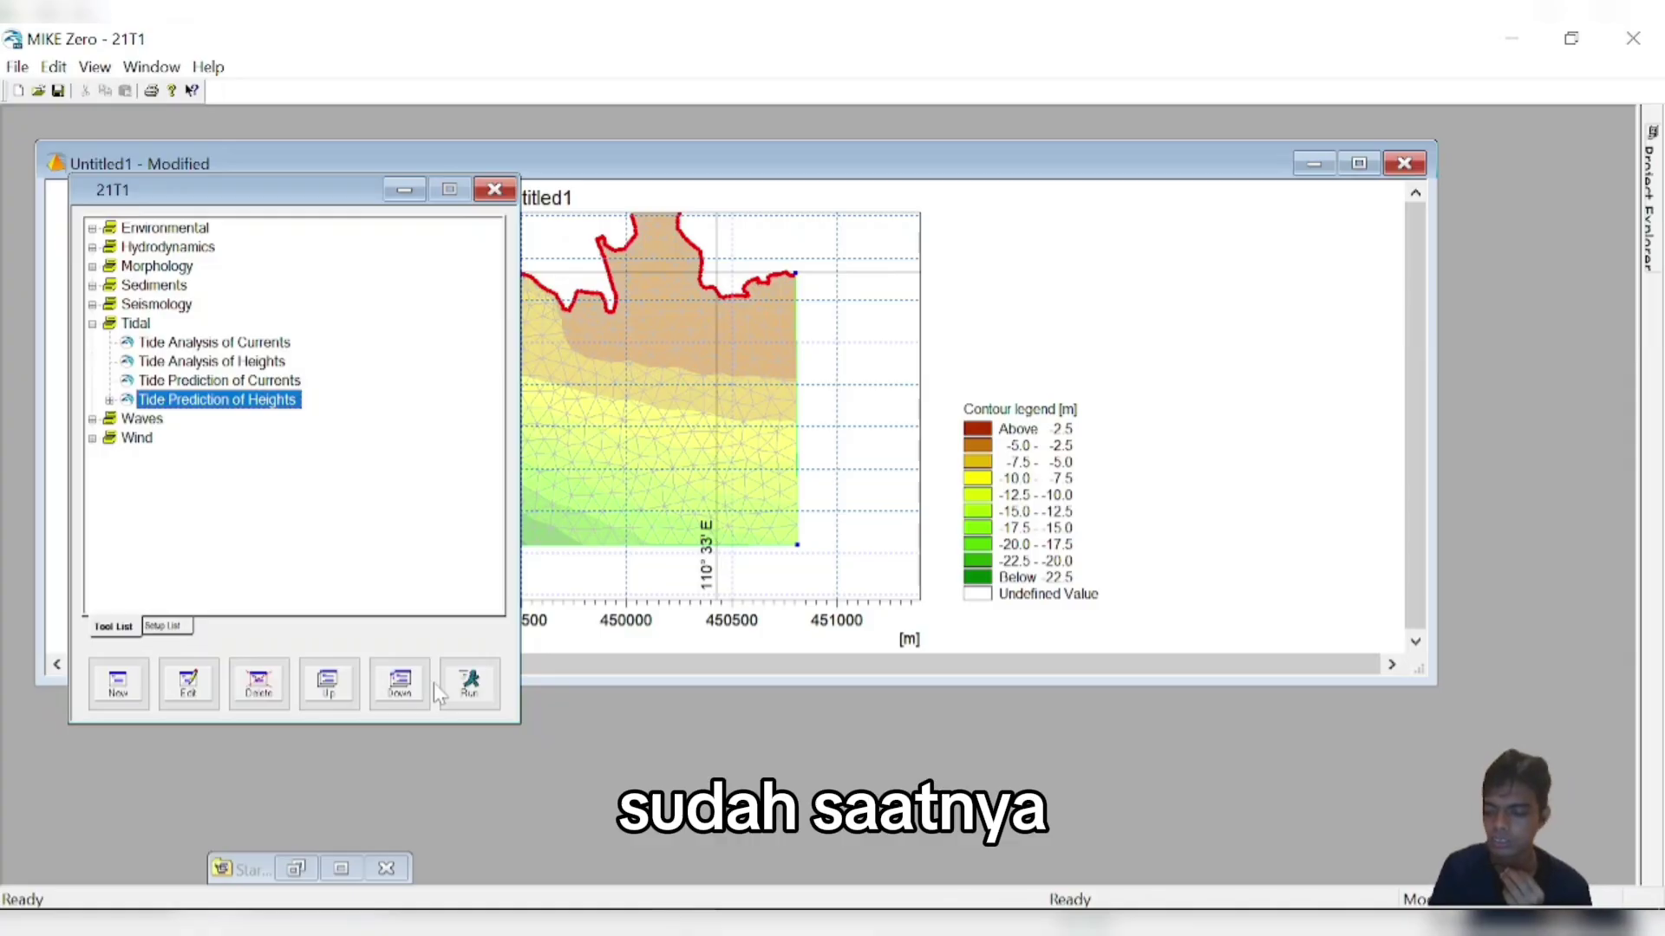
- Close the 21T1 toolbox and the Untitled1 mesh document without saving either
click(494, 189)
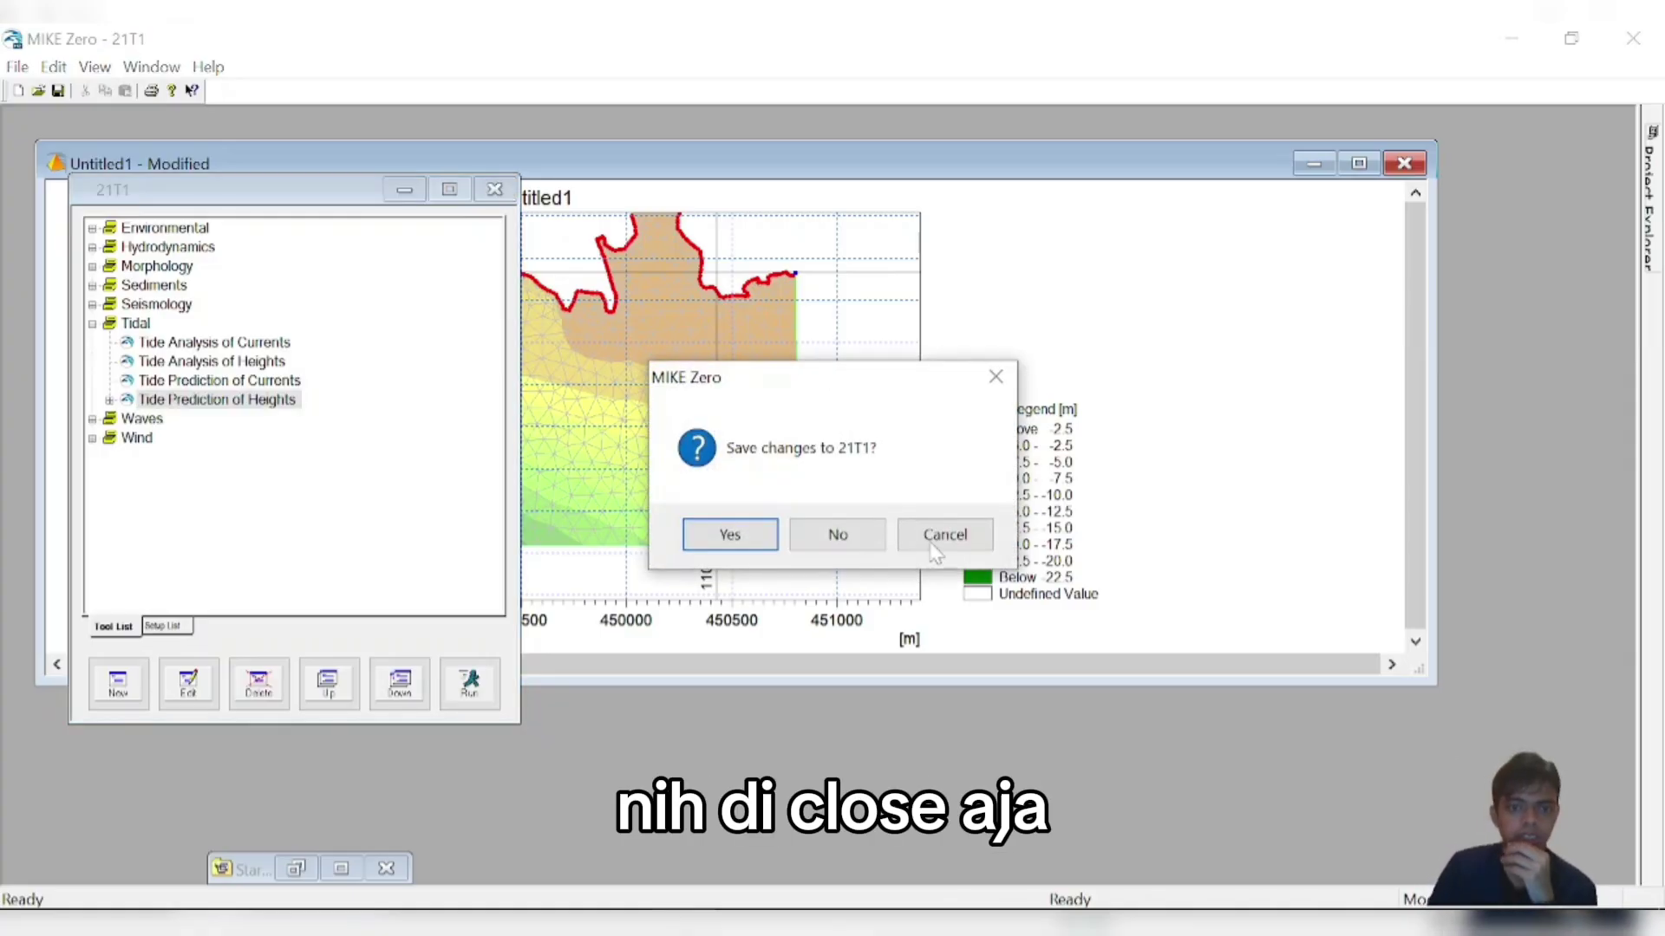
click(849, 541)
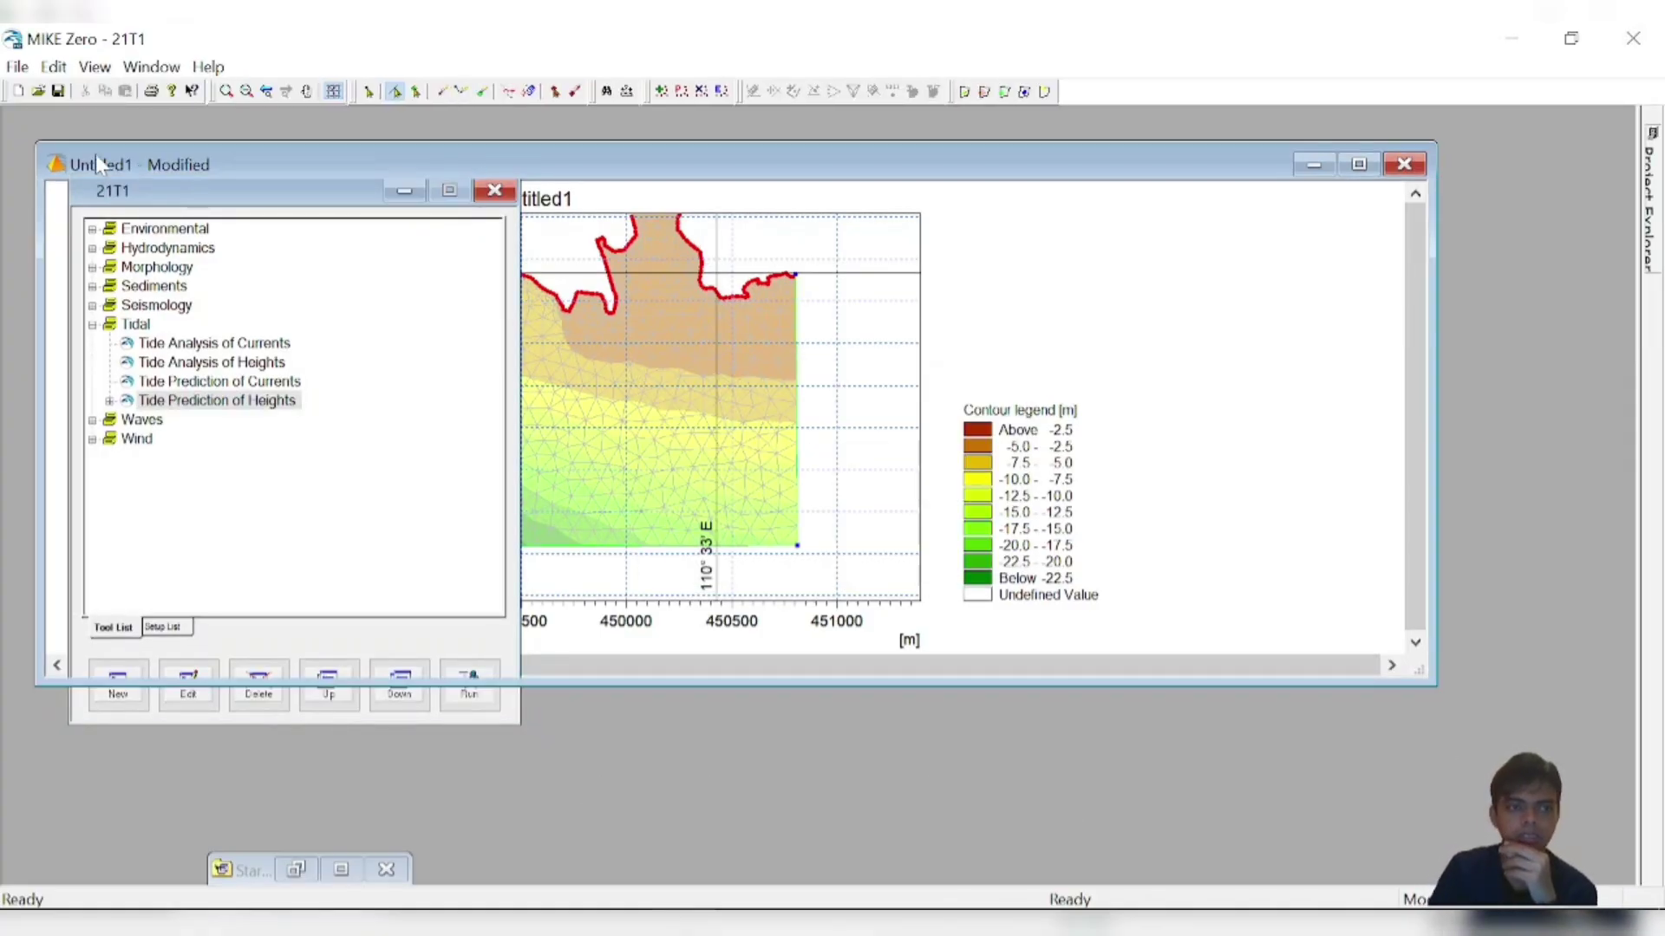
click(1405, 164)
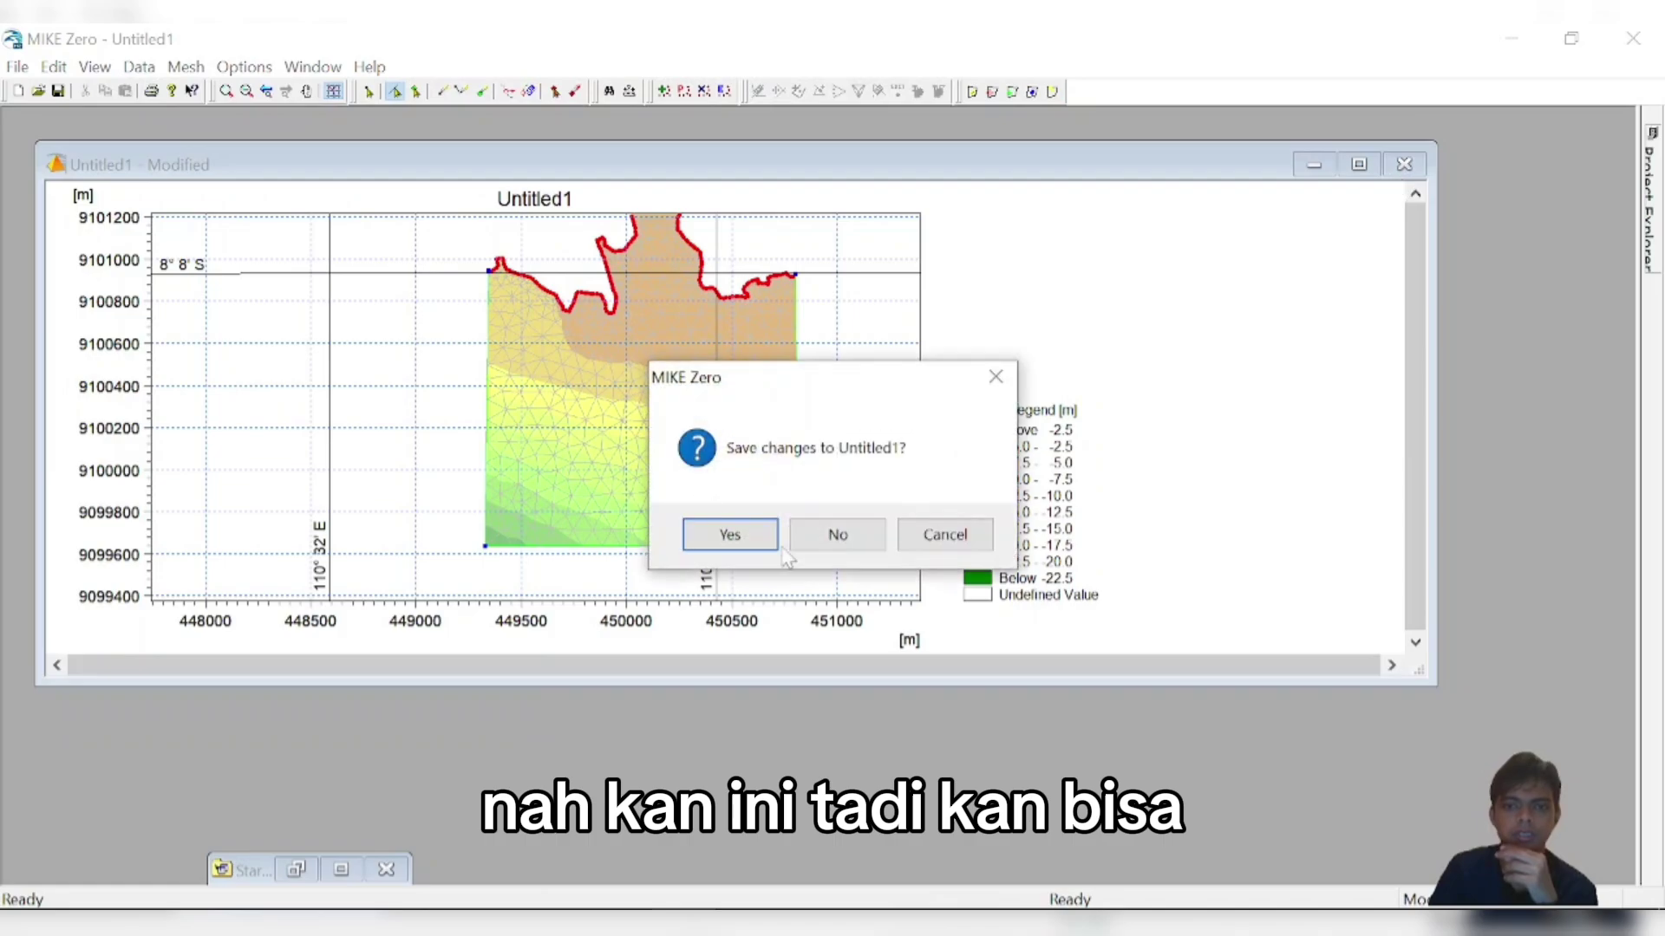
click(846, 546)
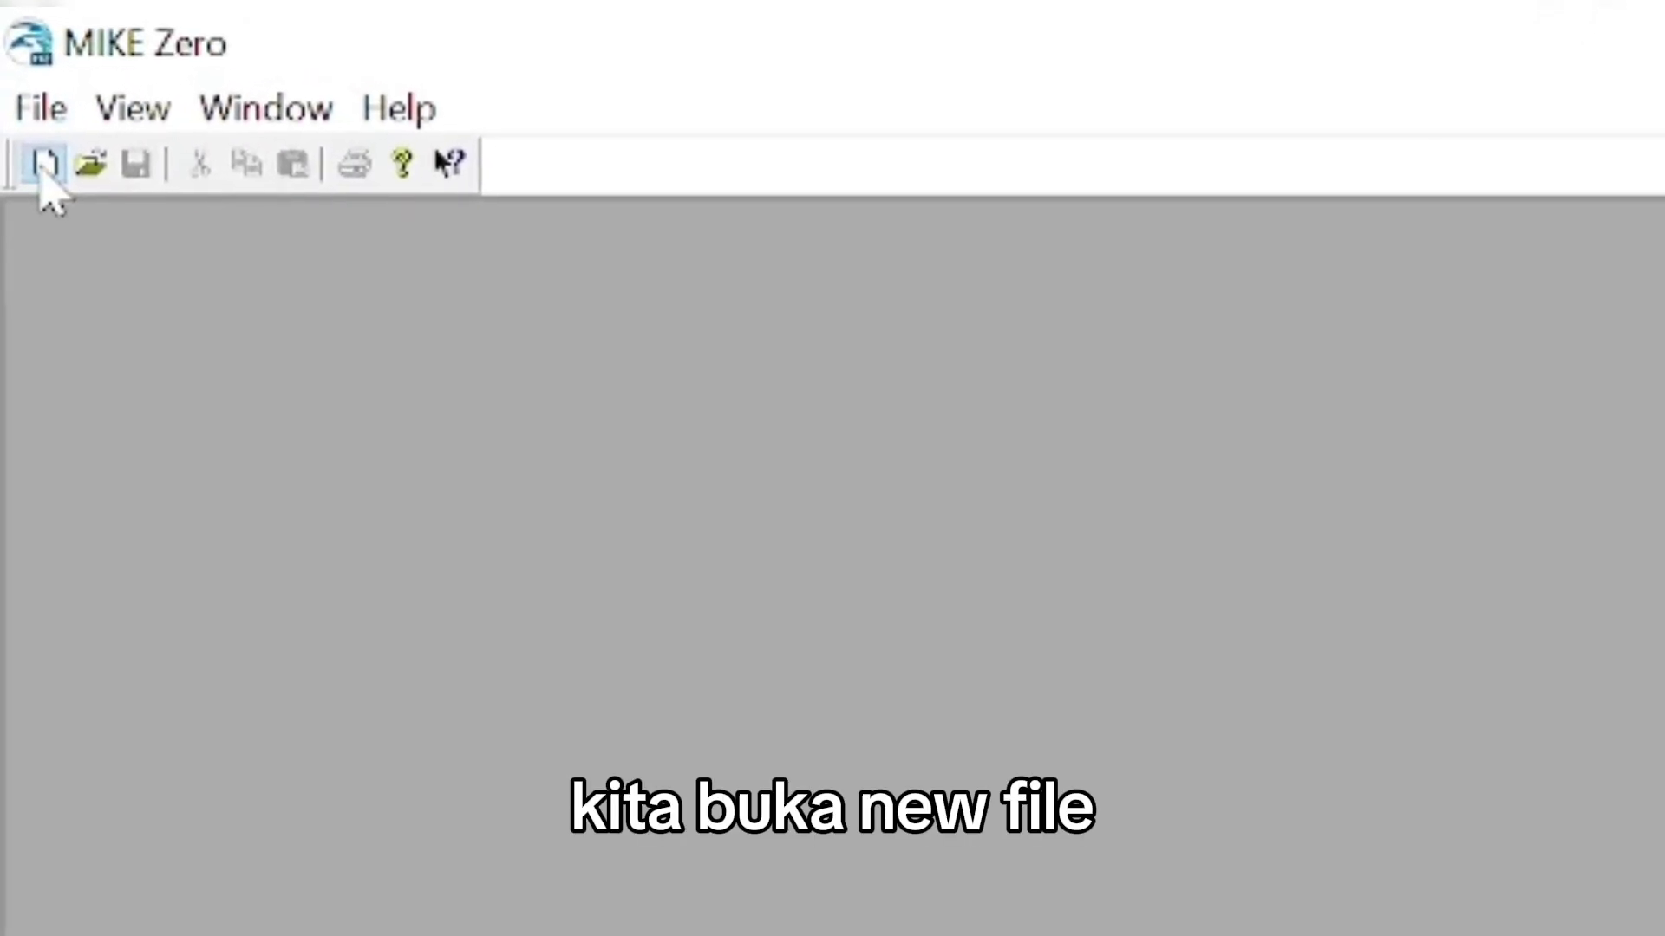
- Create a new MIKE 21 Flow Model FM (.m21fm) document
click(45, 165)
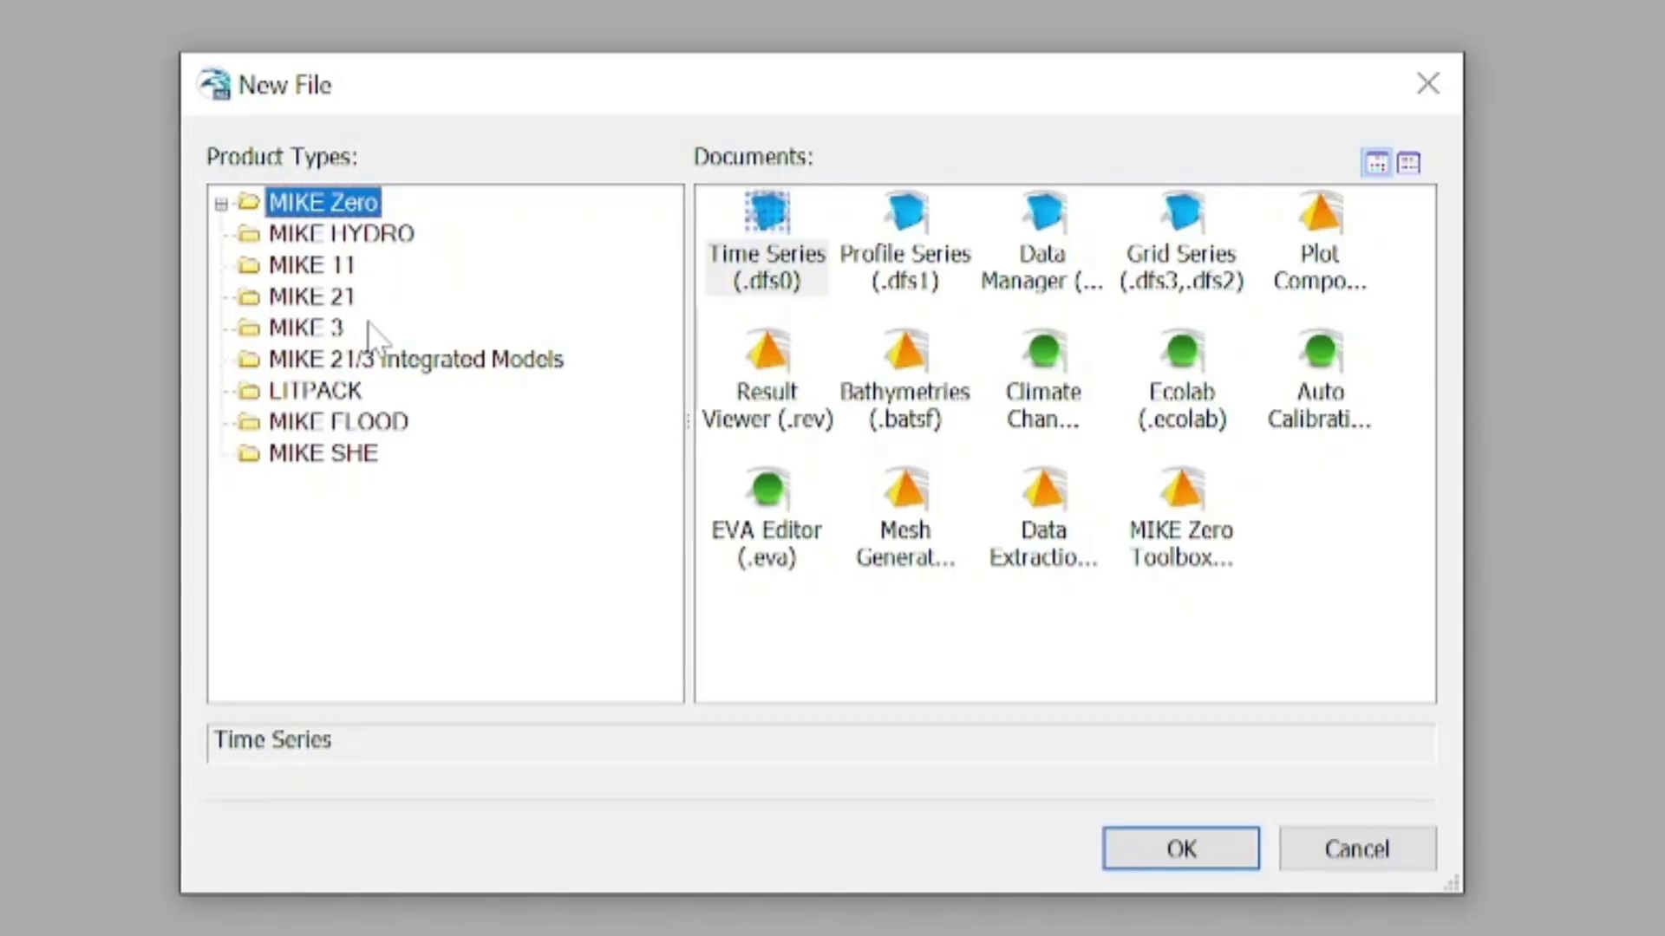
click(373, 297)
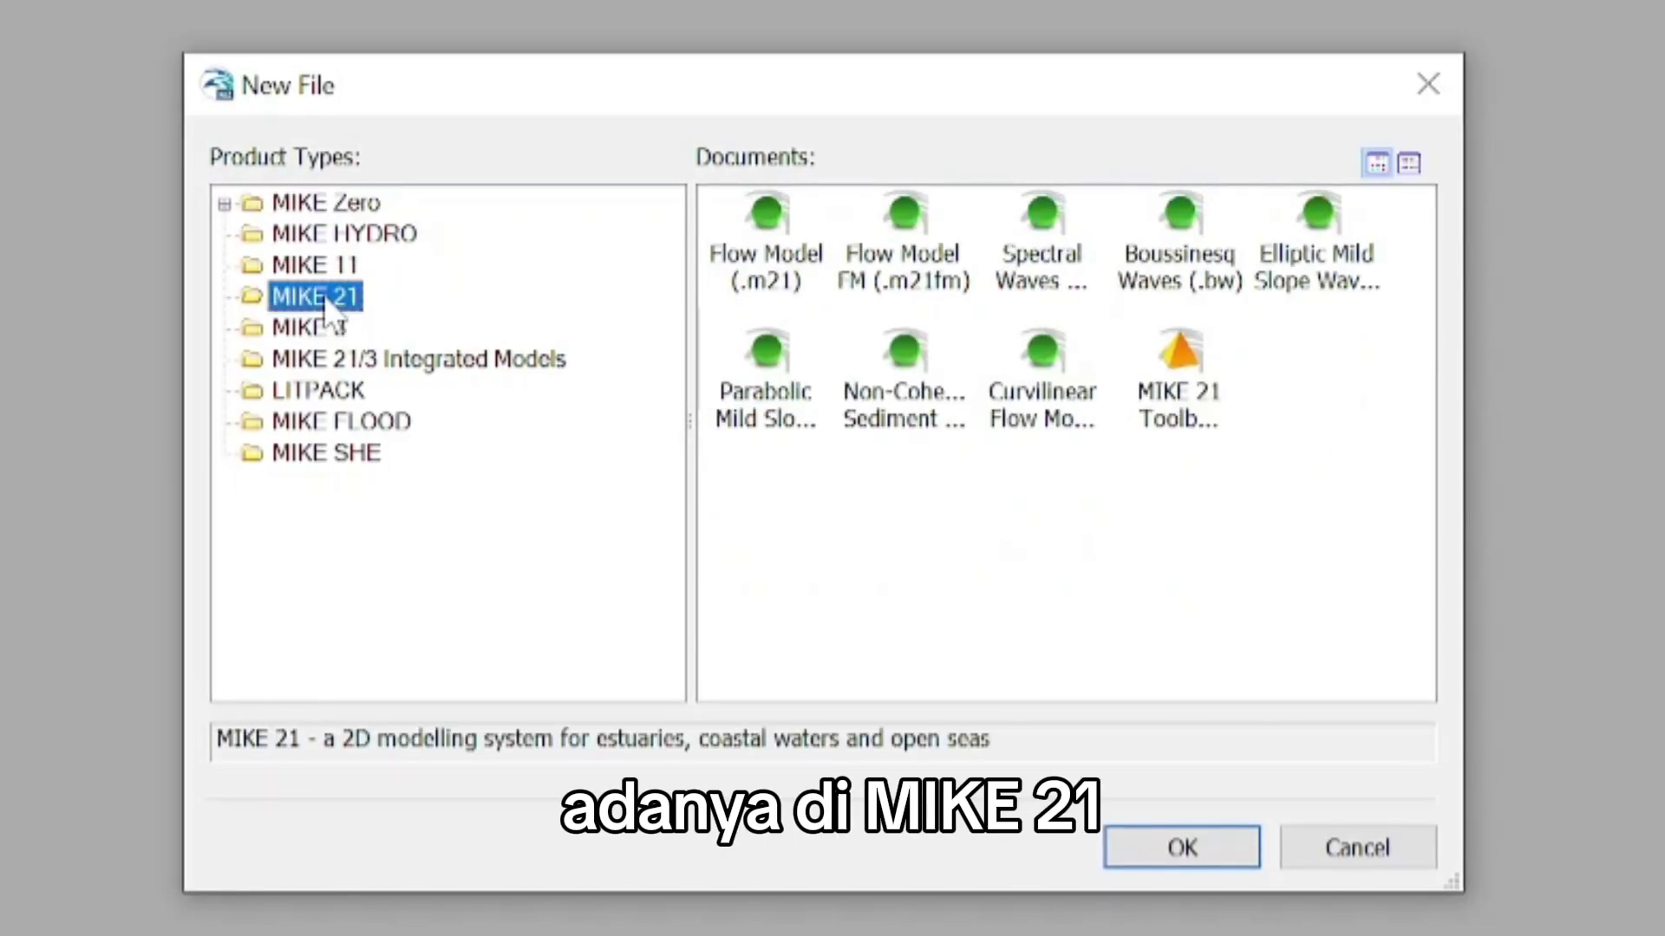
click(902, 245)
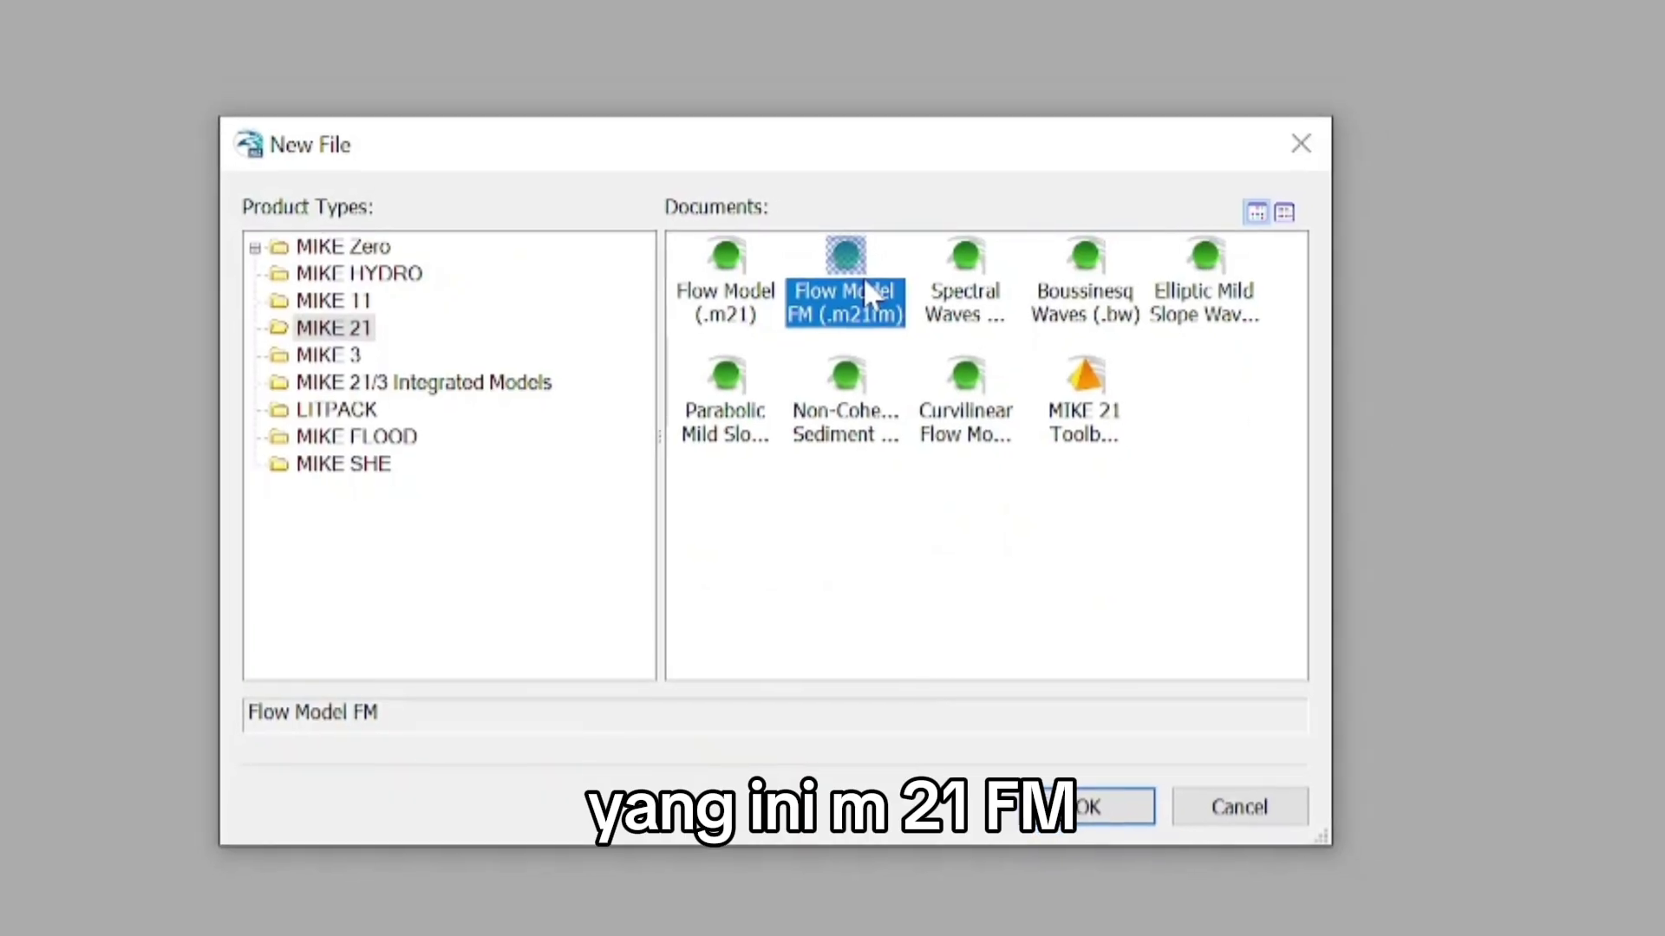
click(1016, 794)
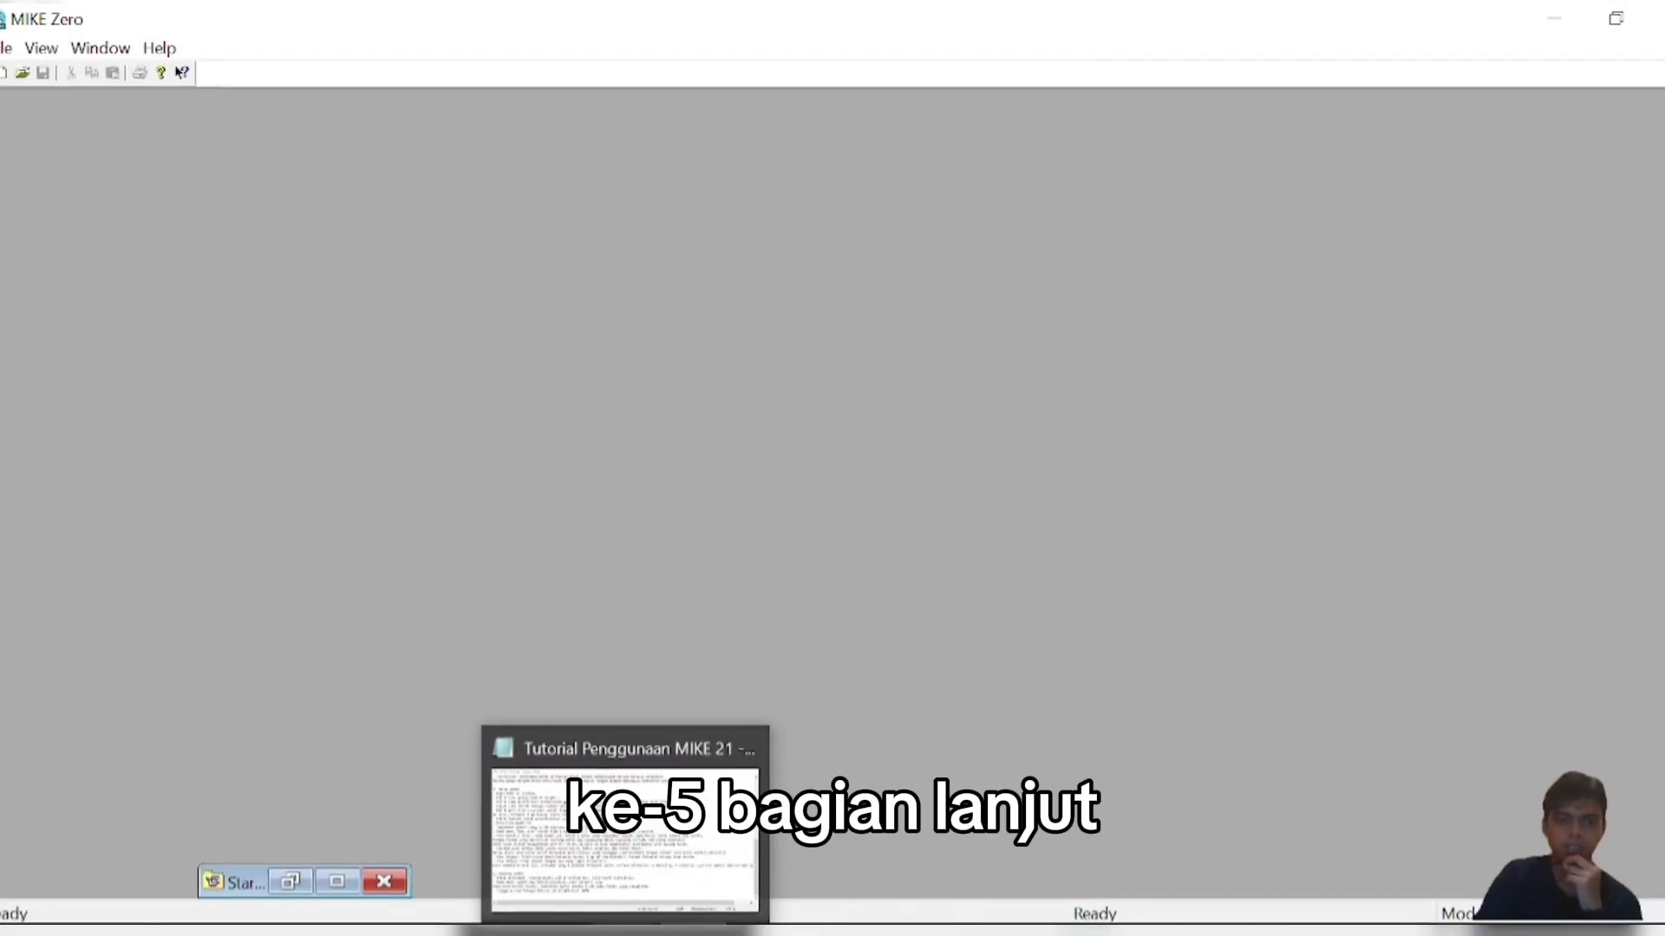
- Switch to the Notepad tutorial notes, review the Flow Model FM setup instructions, and return to MIKE Zero
click(624, 931)
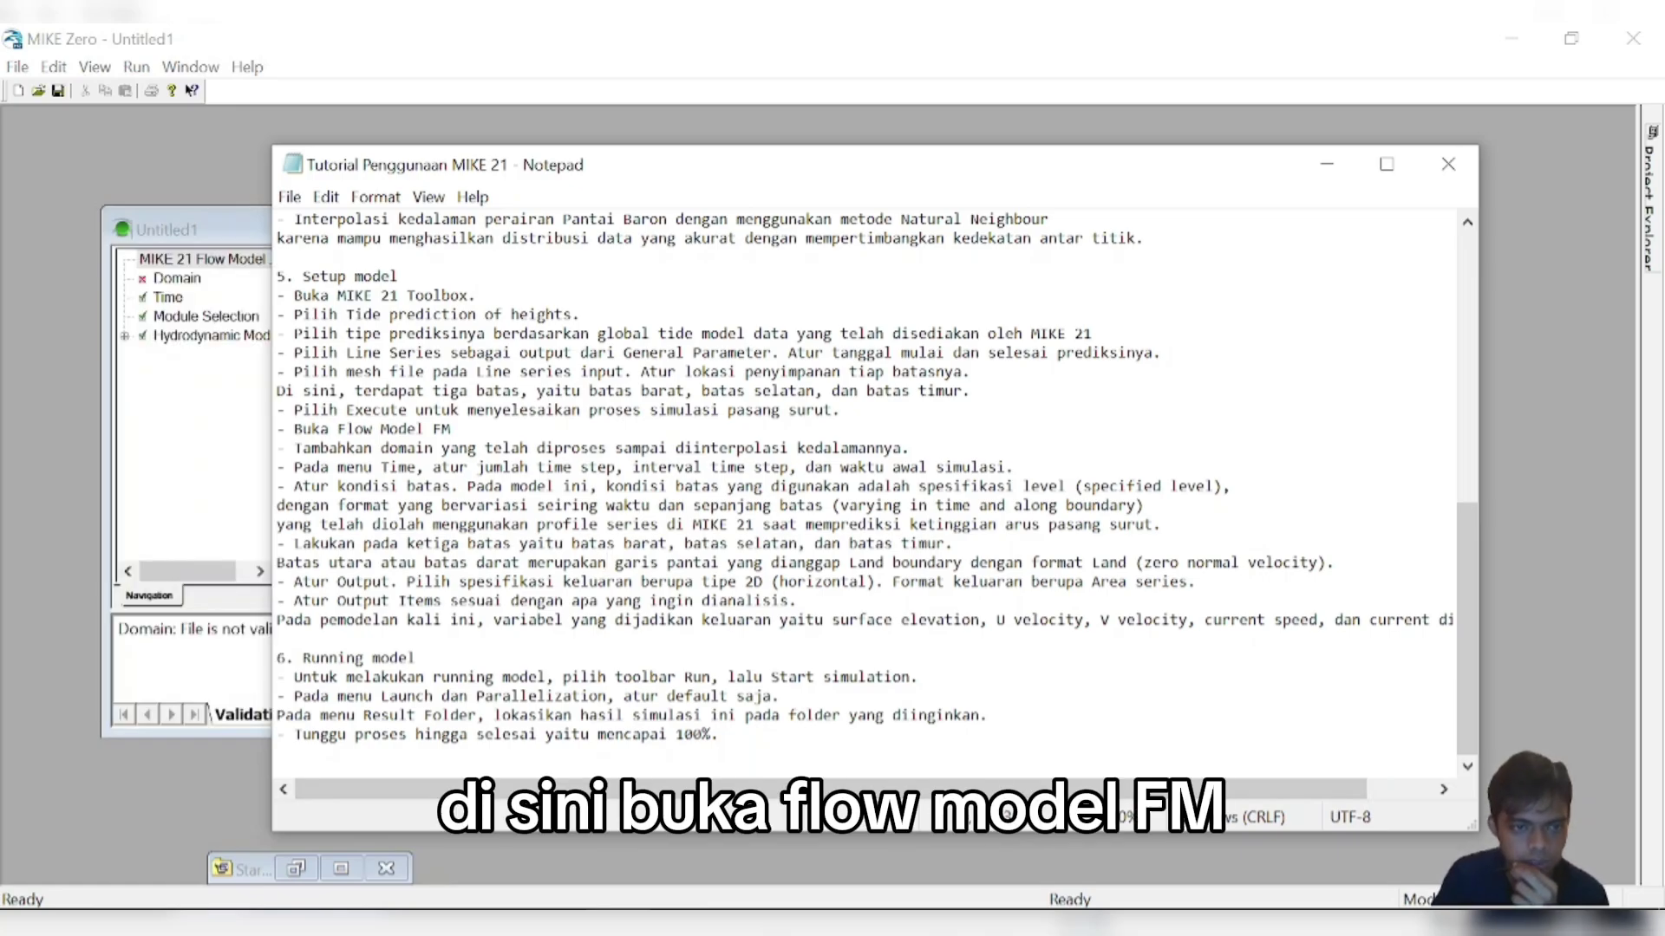
drag(278, 428, 451, 428)
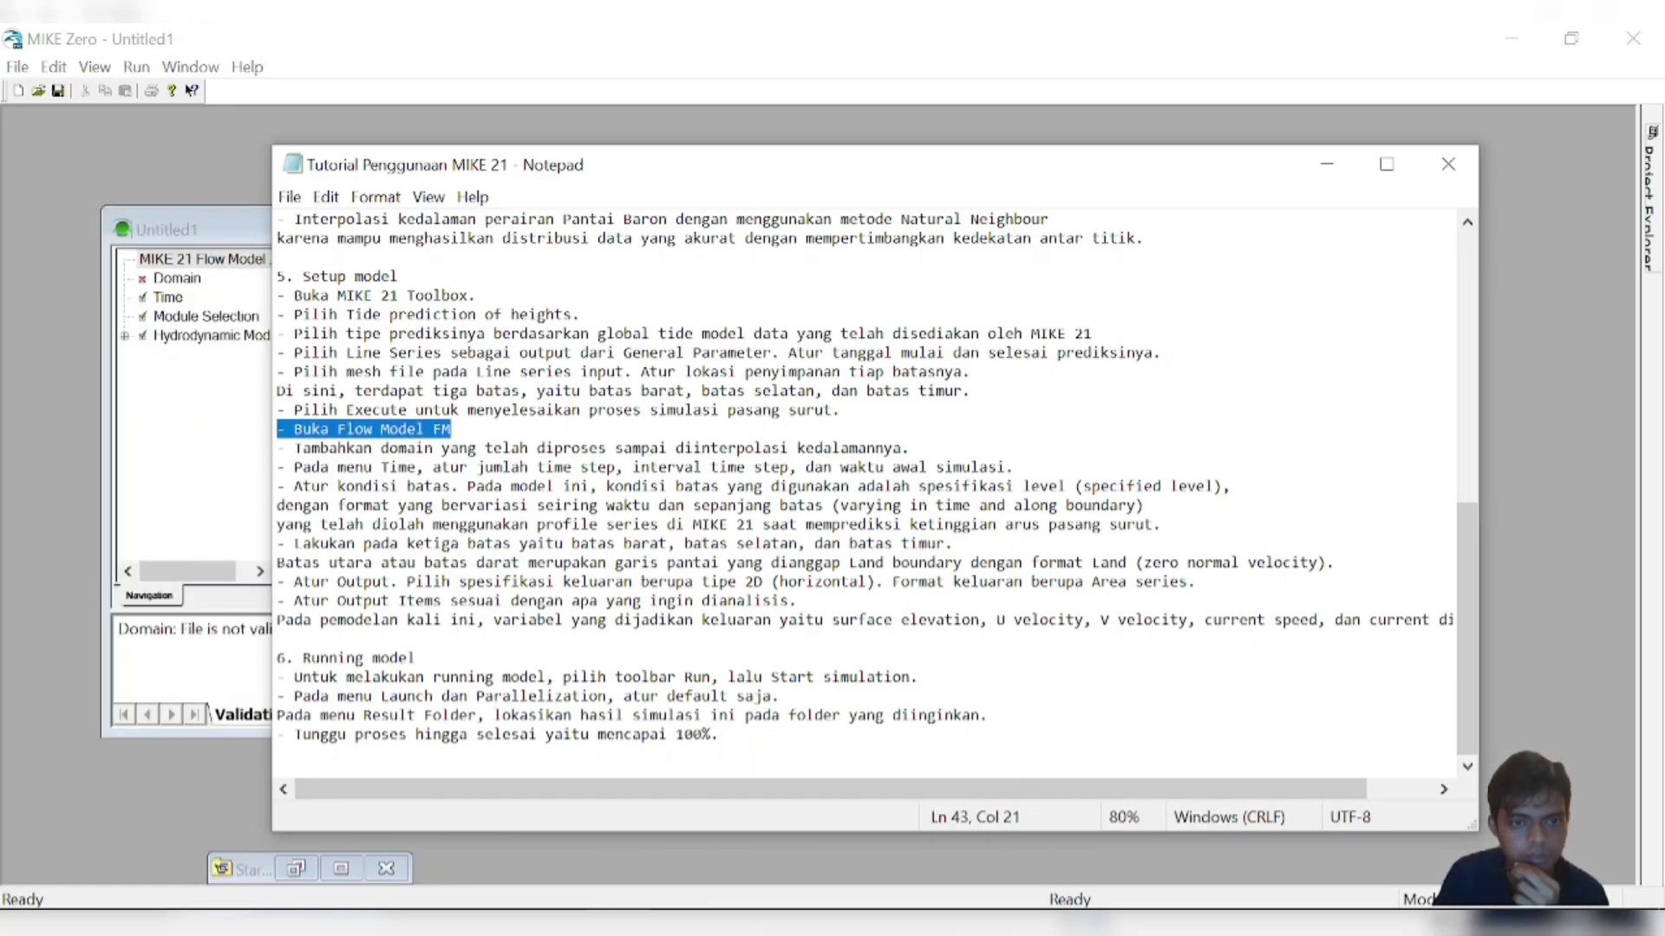
click(283, 428)
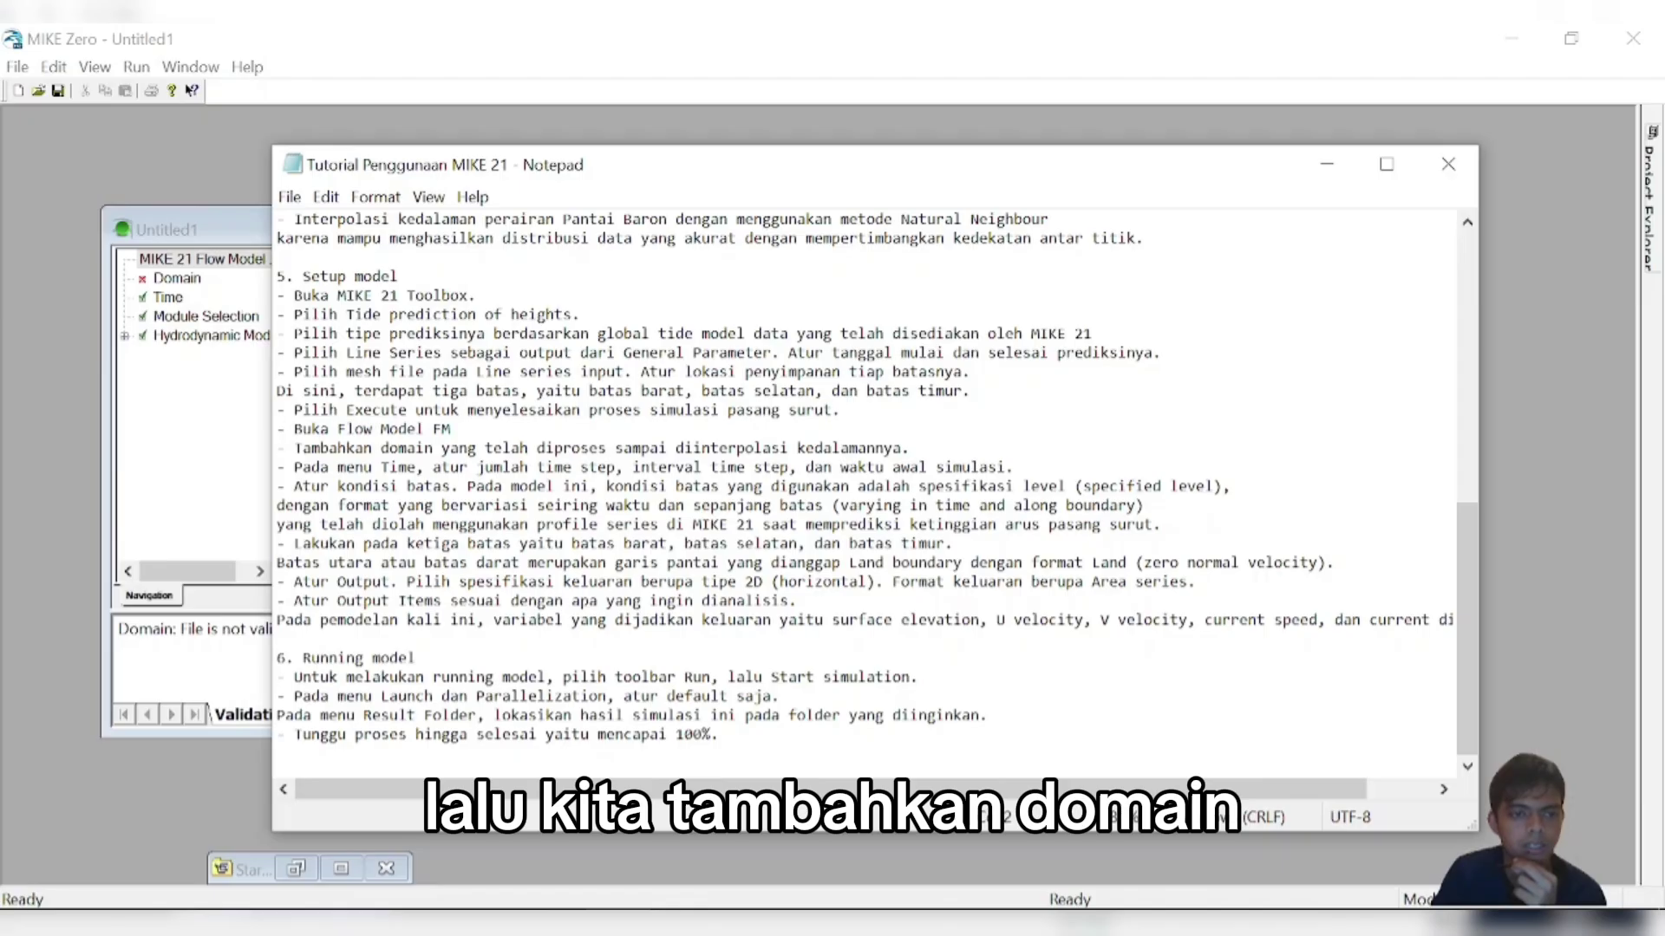
click(245, 696)
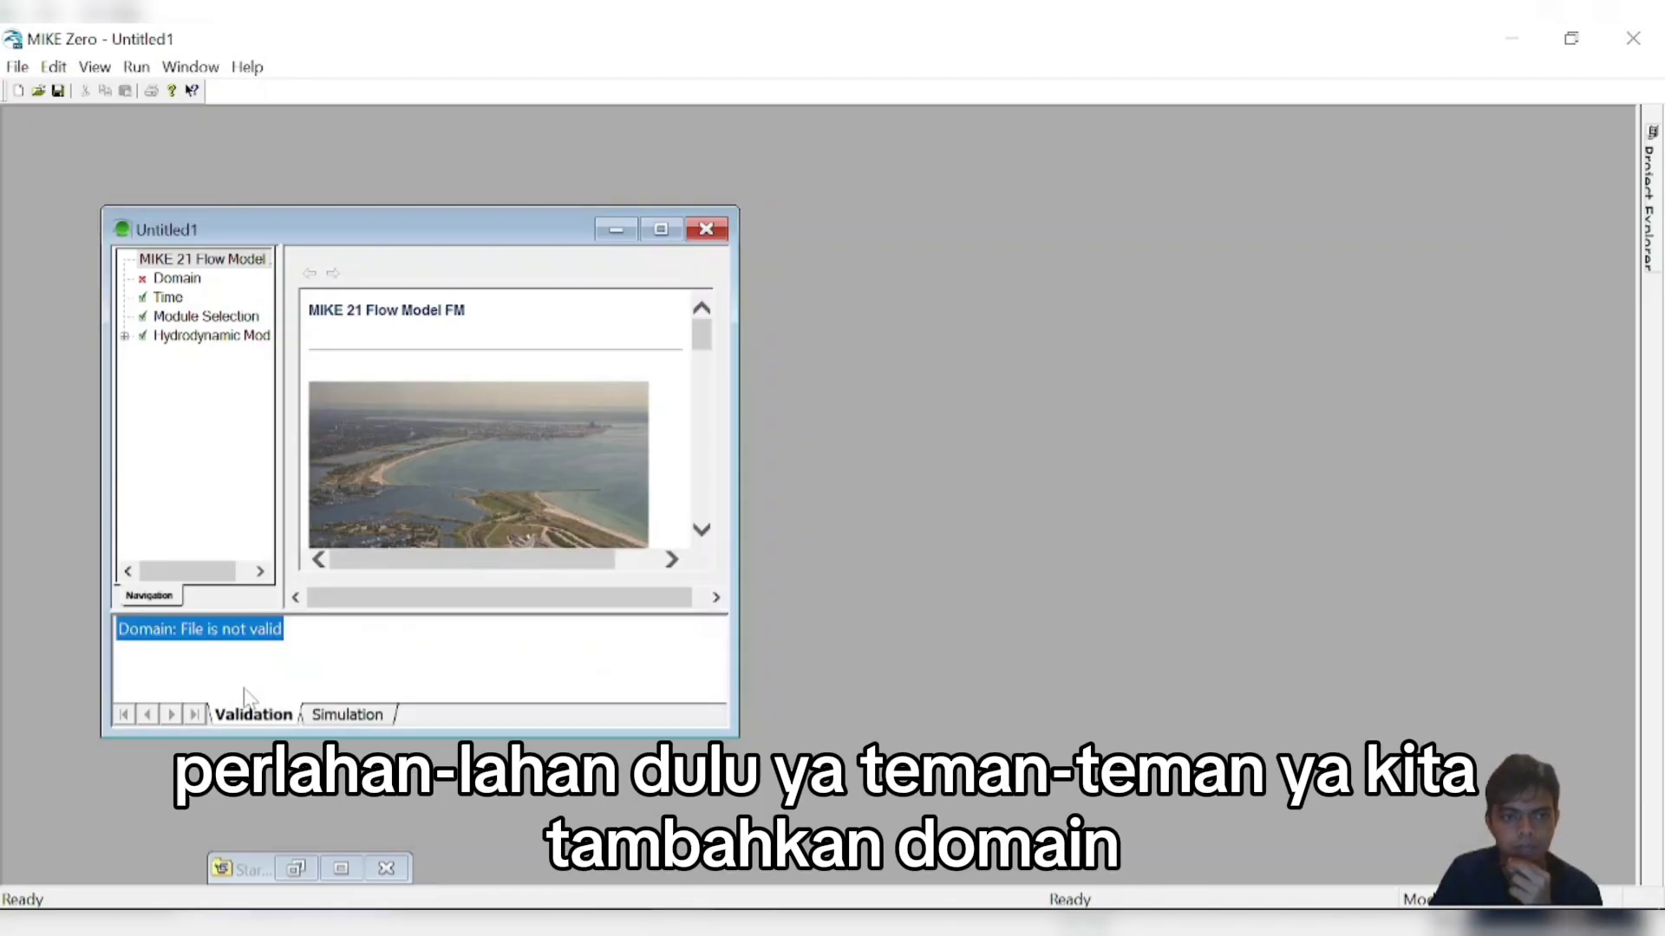
- Maximize the flow model document and load MEInterpolation.mesh from the MIKE 21 folder as the domain's mesh file
click(661, 229)
click(63, 141)
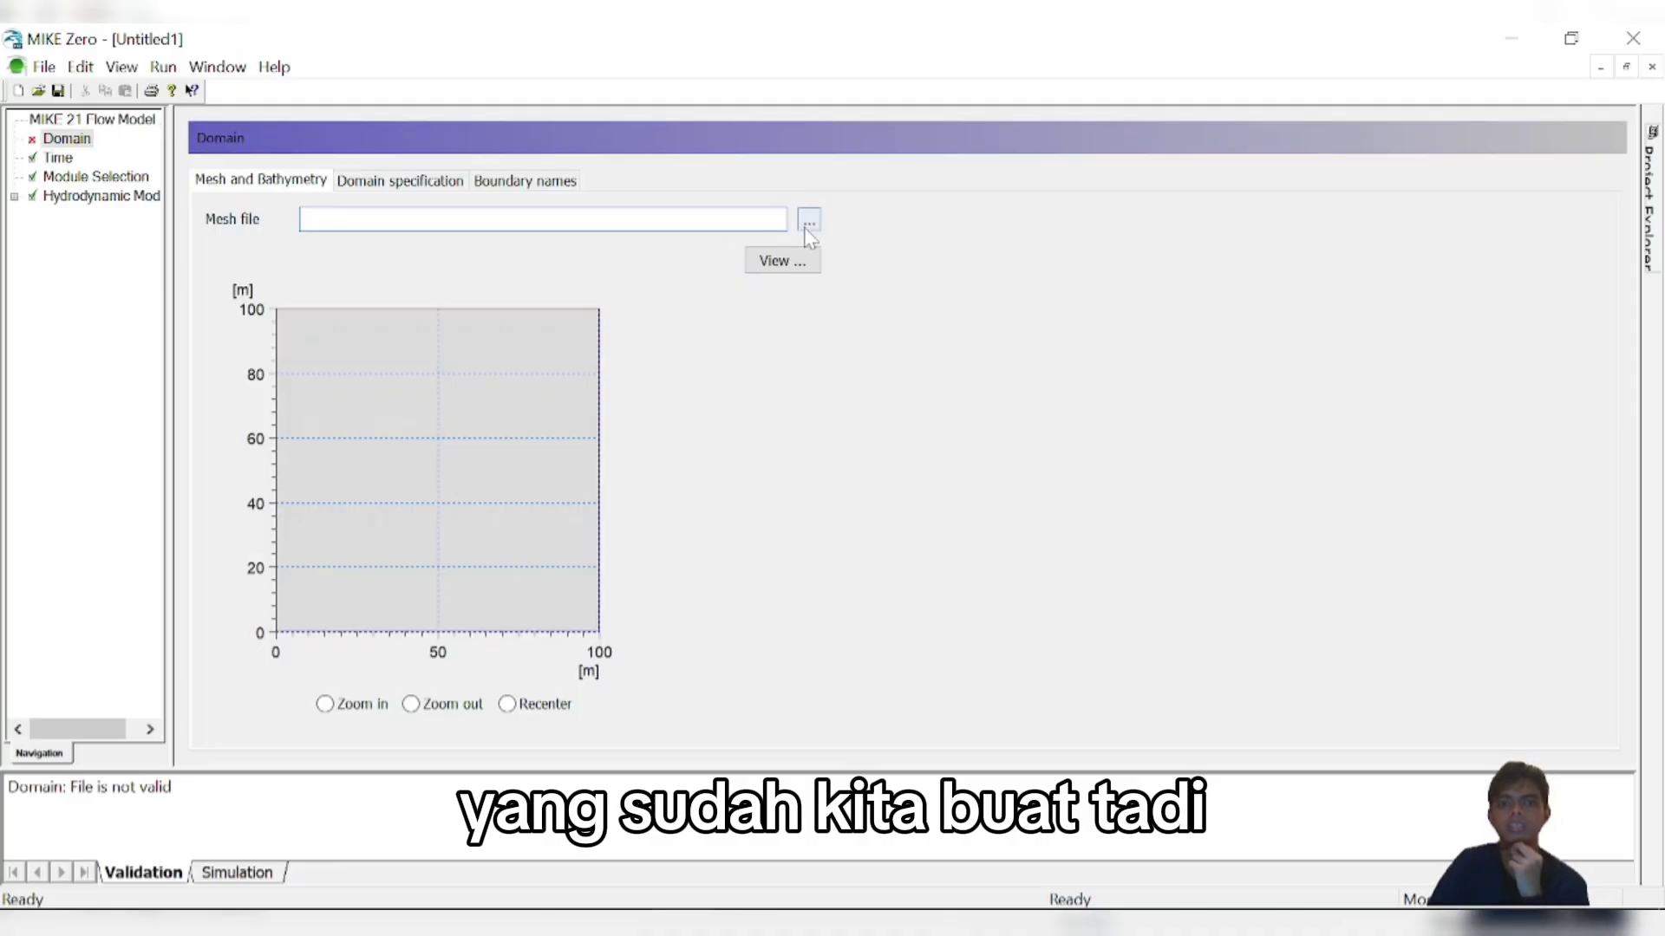
click(804, 225)
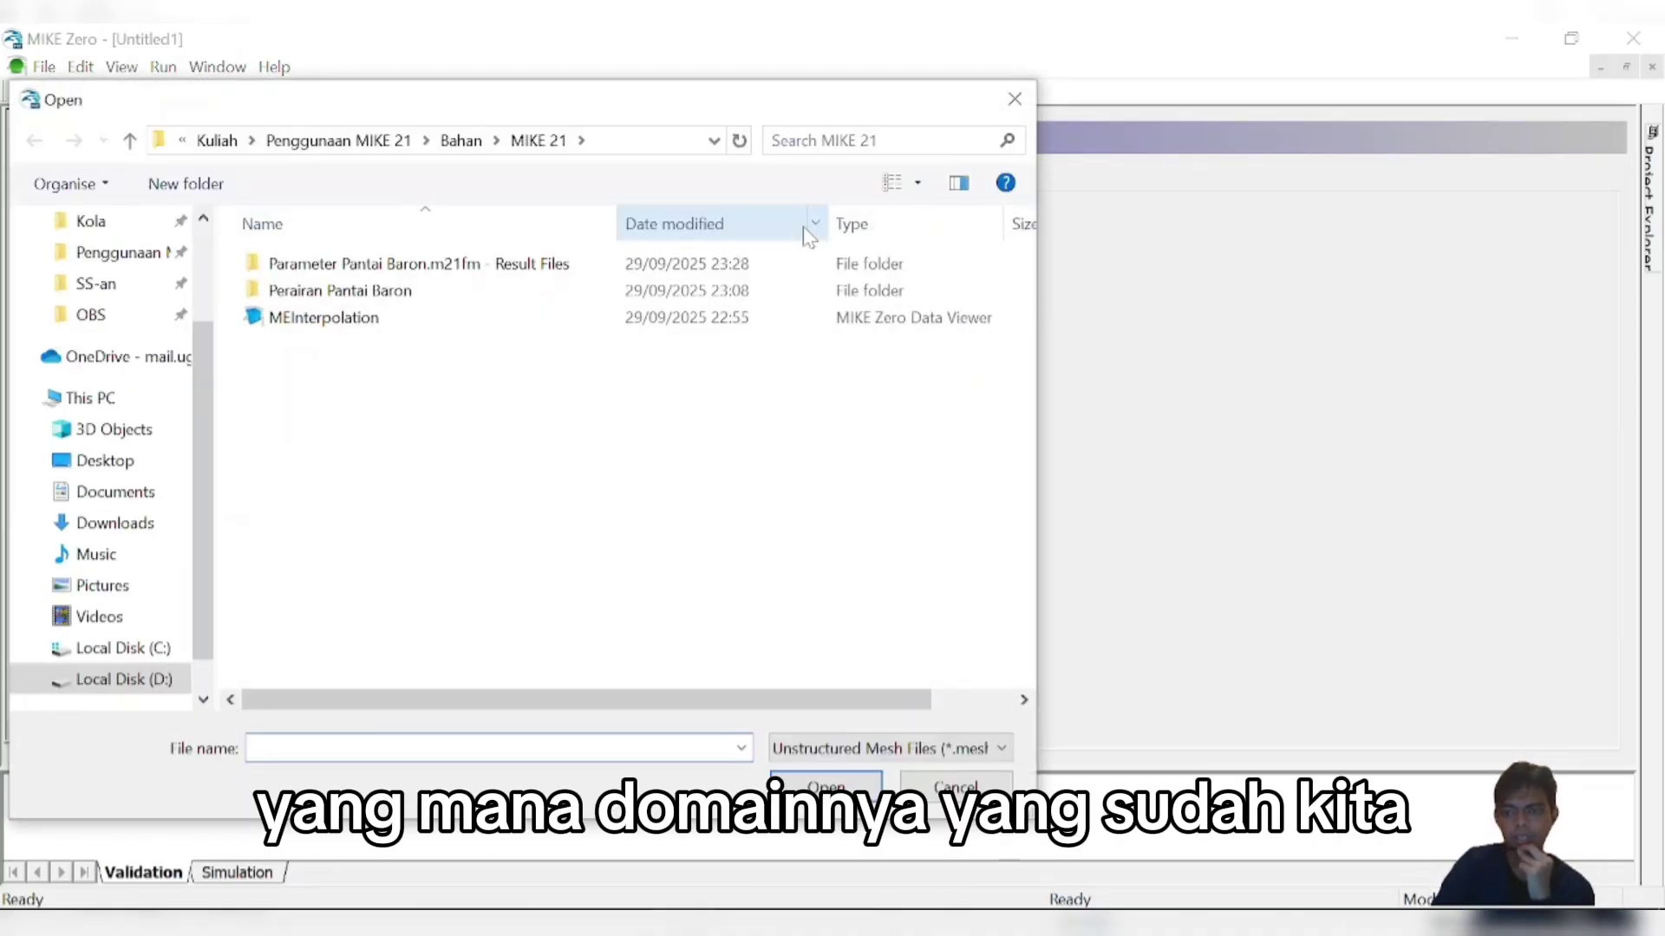
click(415, 332)
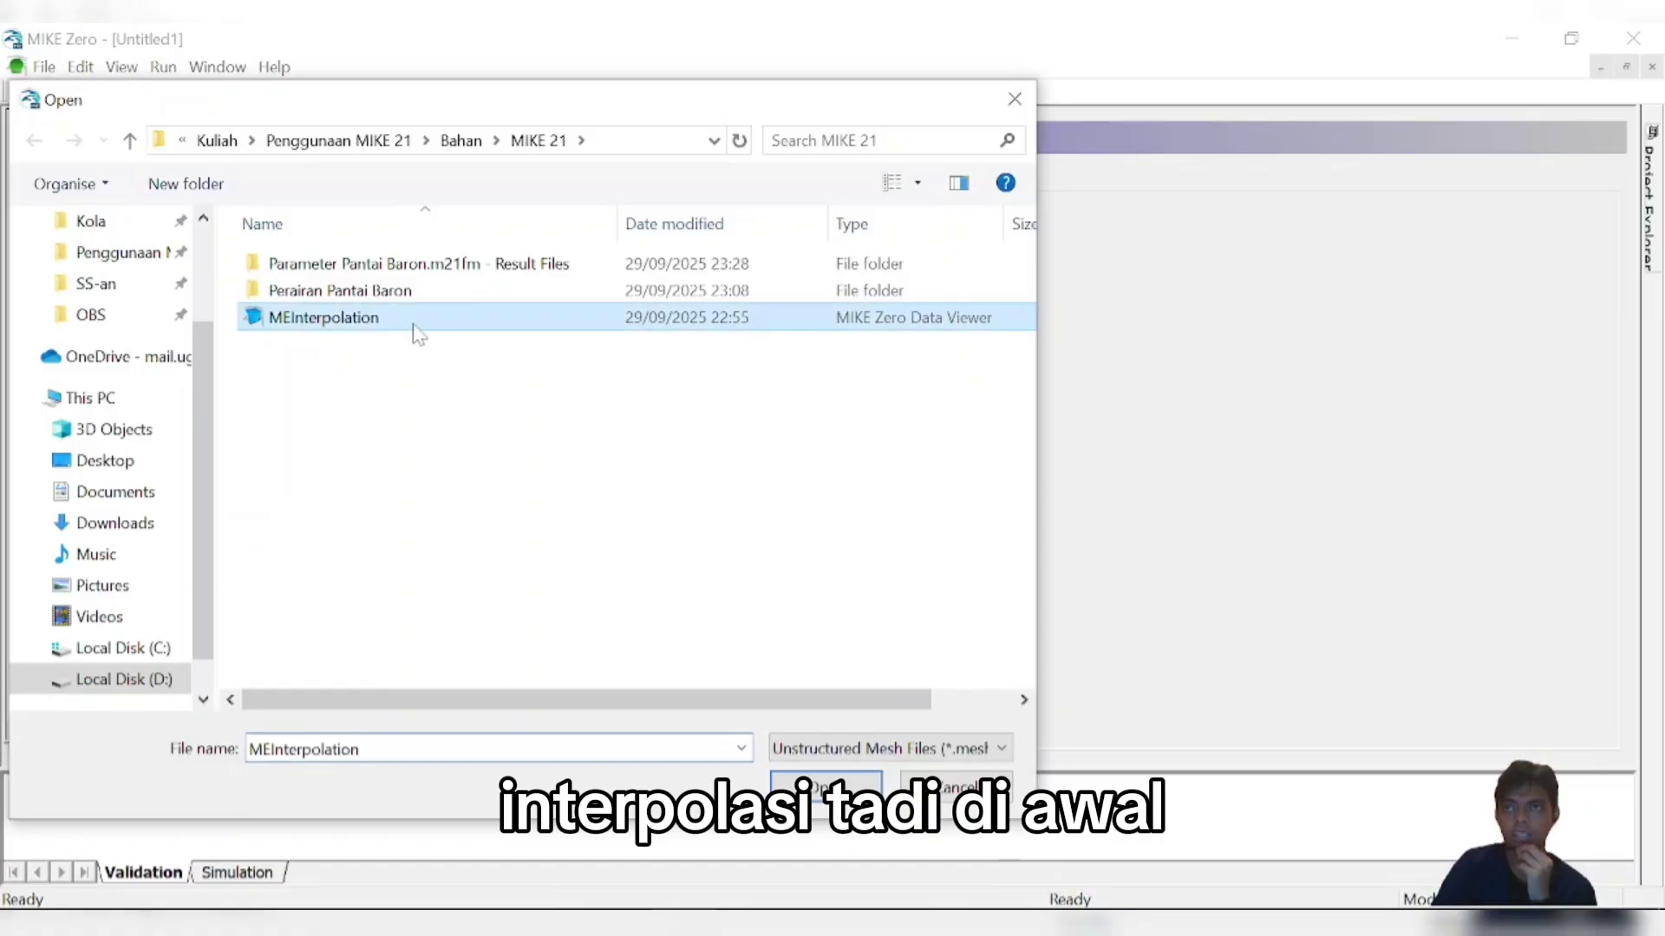
double_click(414, 332)
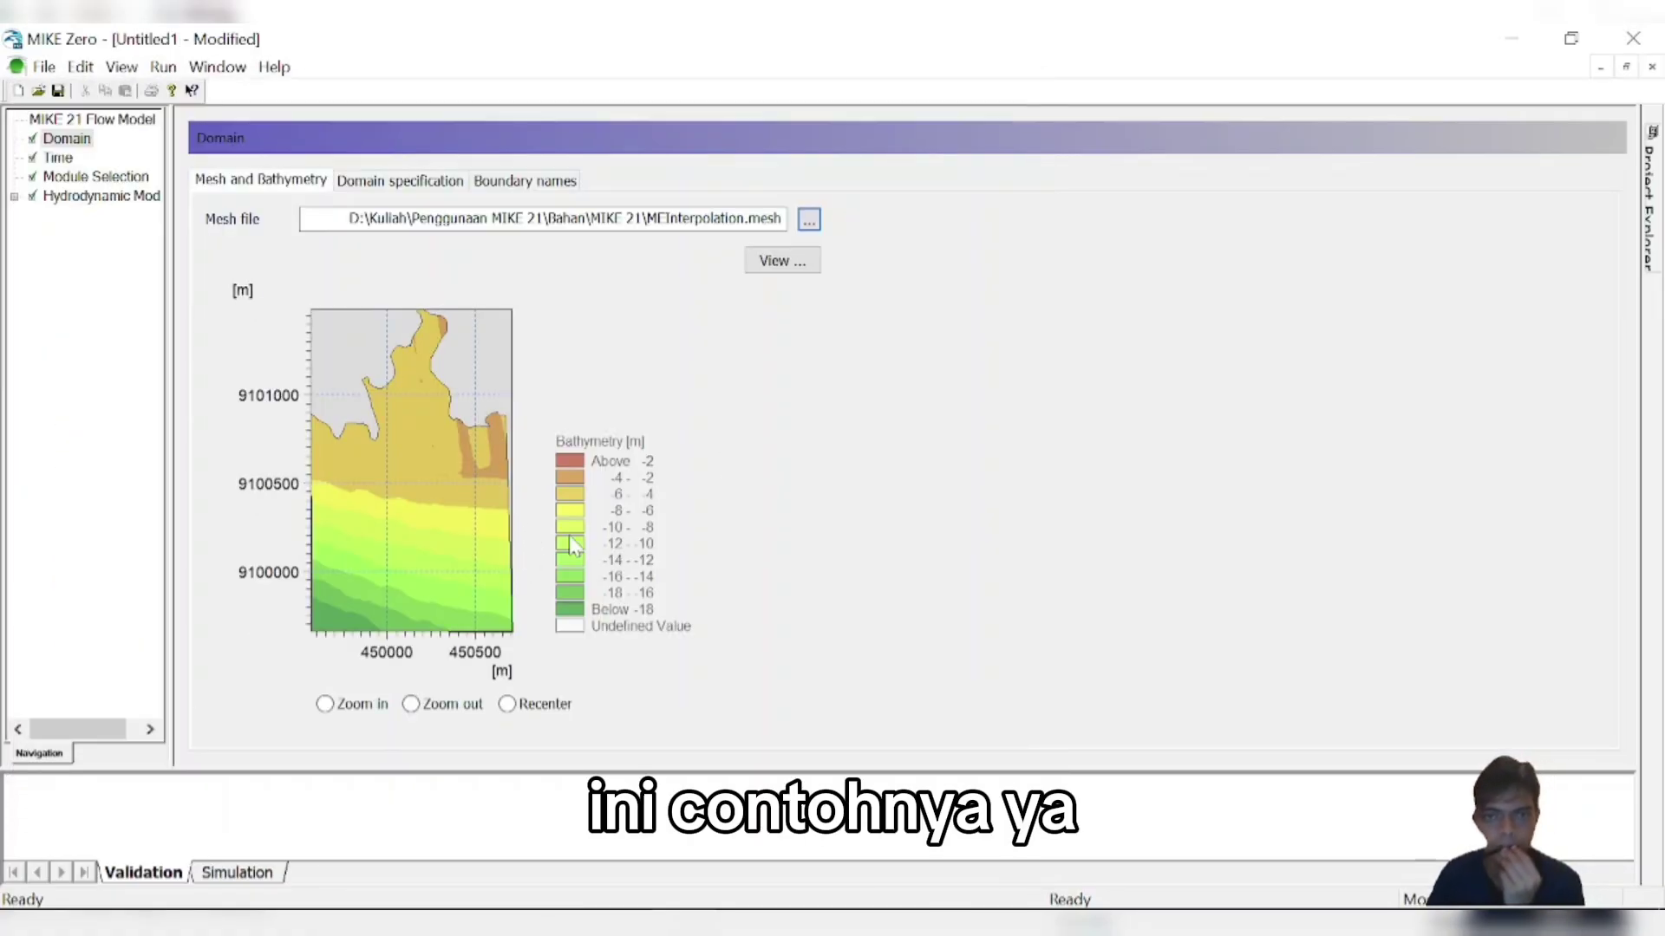
- Inspect the loaded mesh in the data viewer, then check the domain specification and boundary names
click(783, 262)
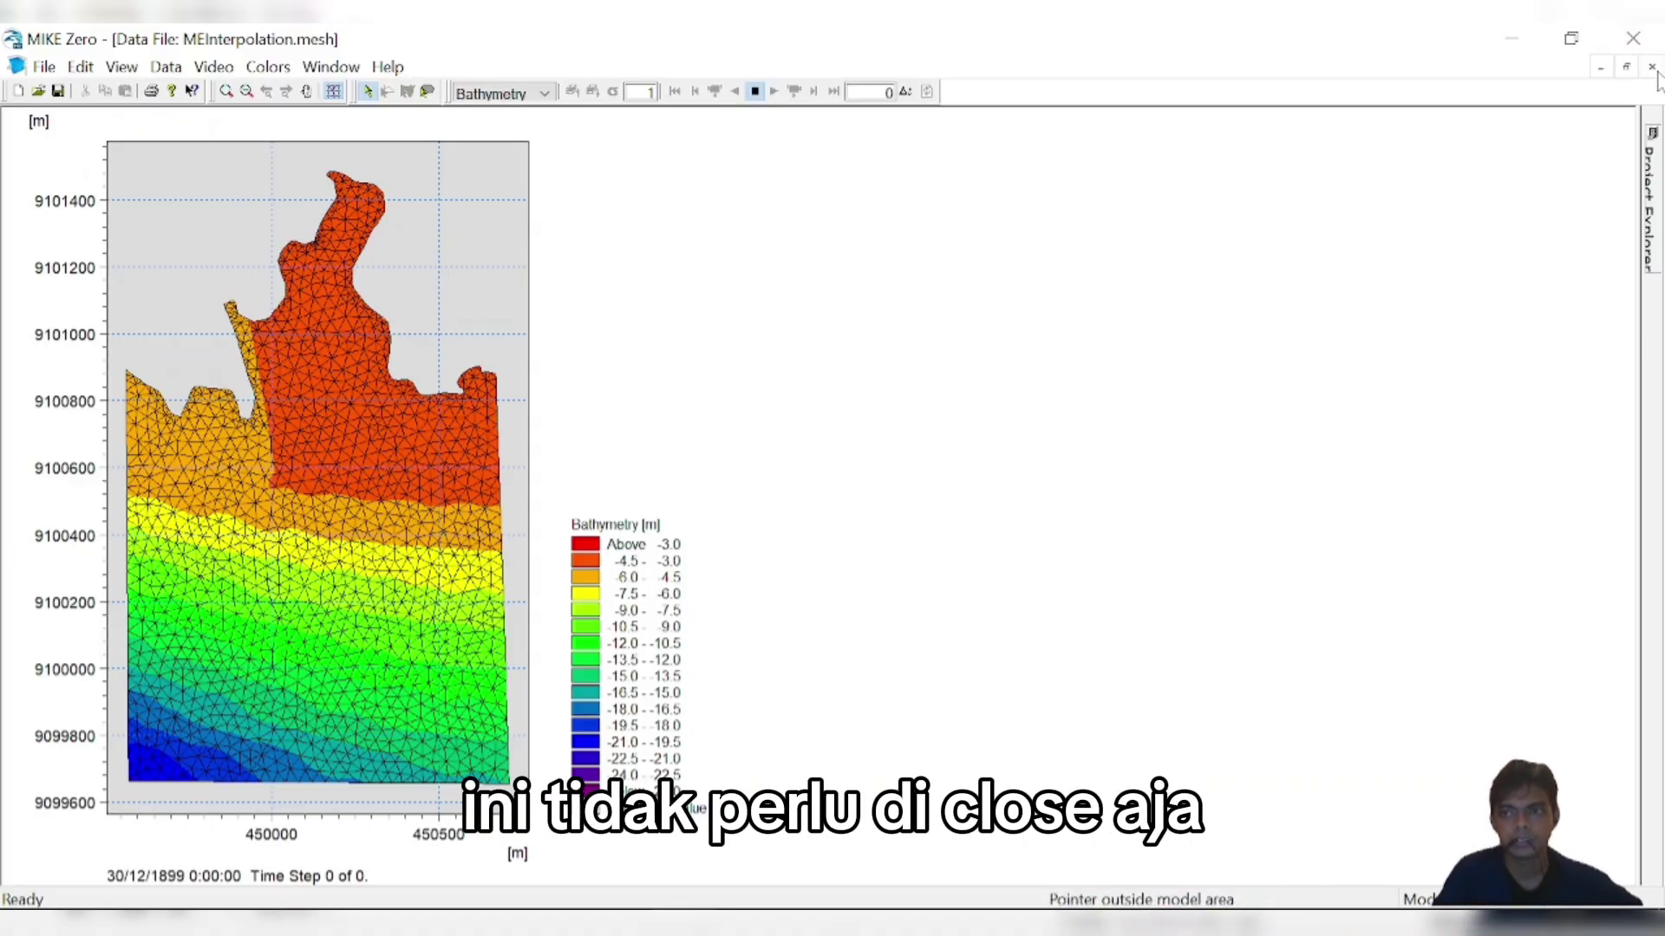
click(1652, 68)
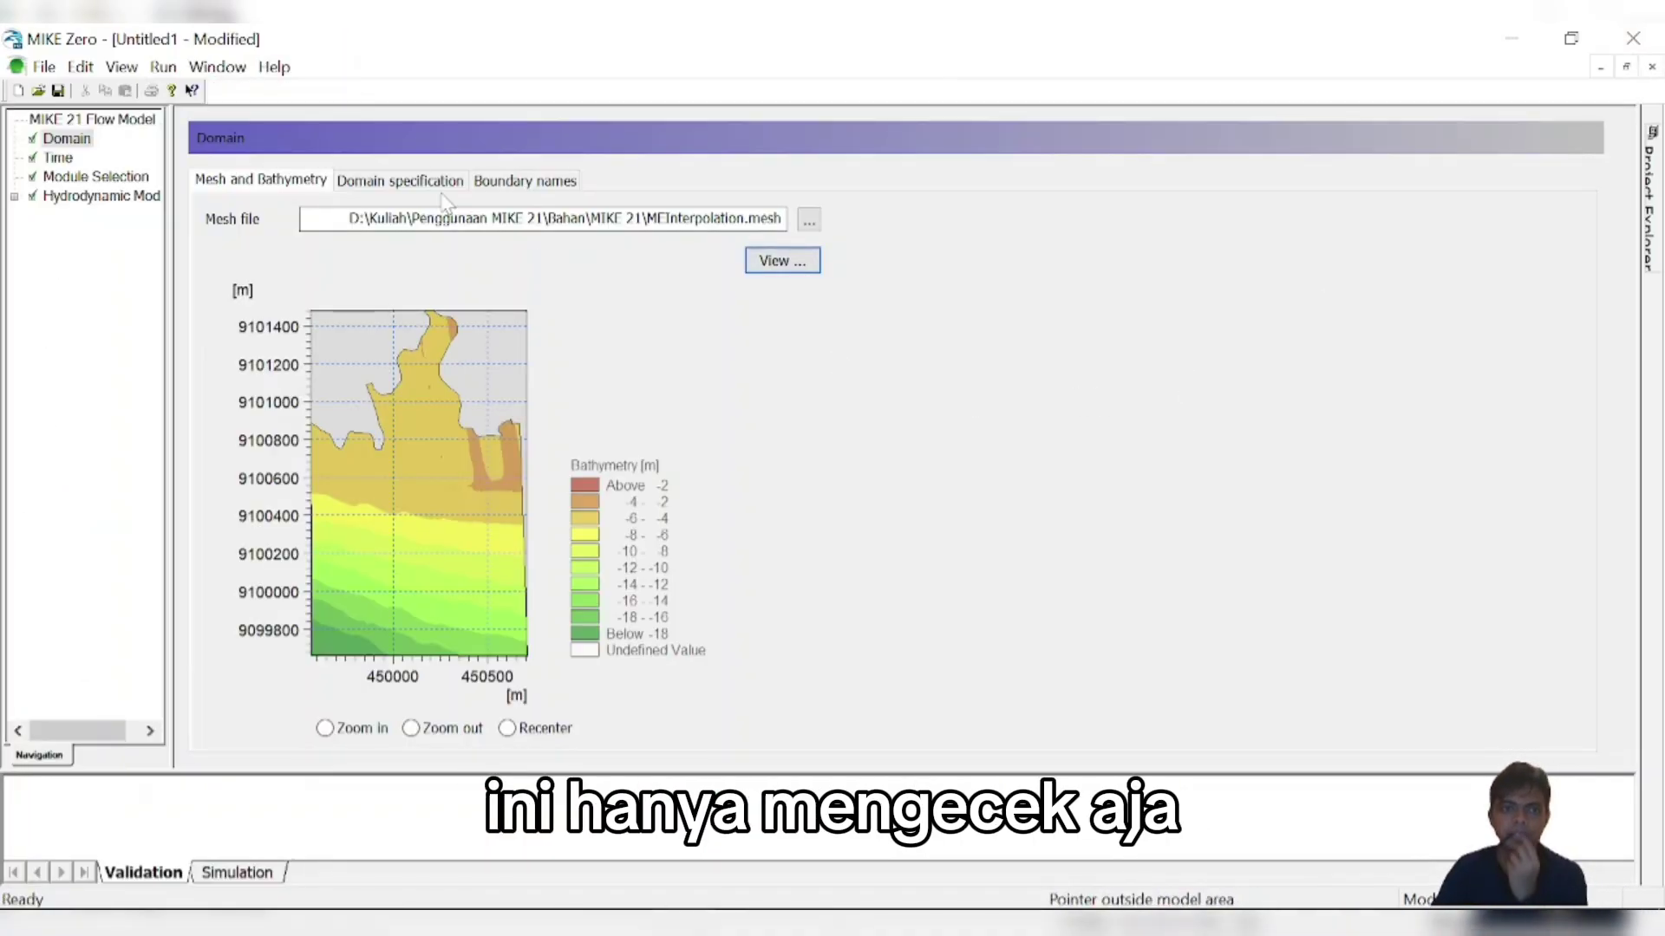
click(401, 181)
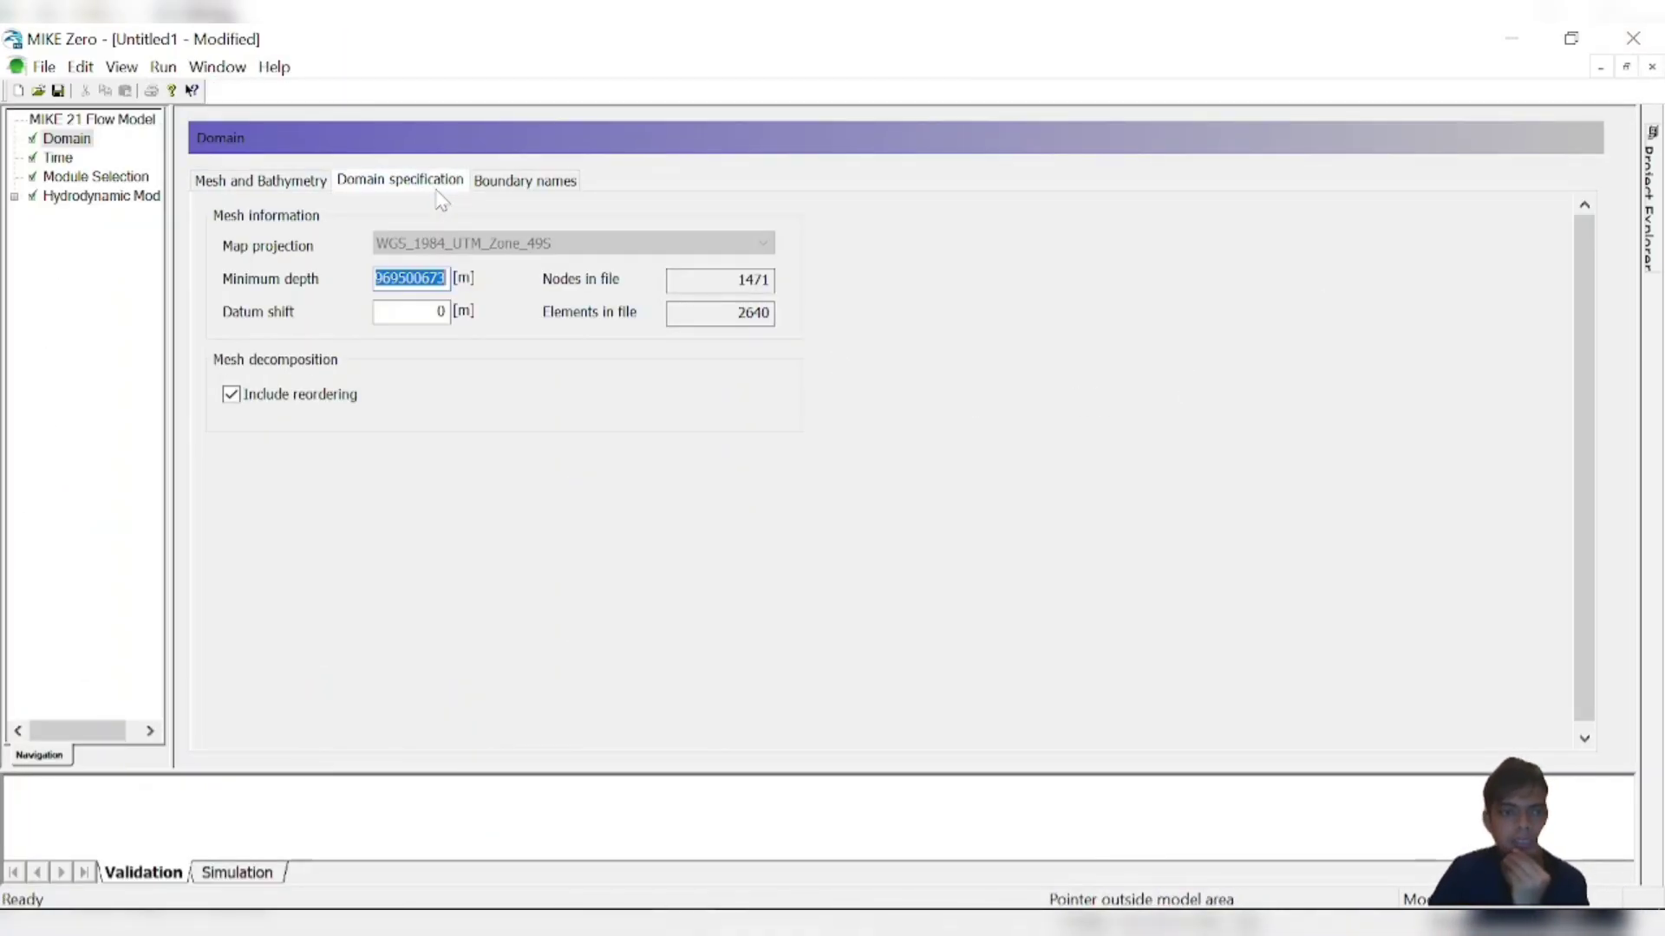
click(525, 181)
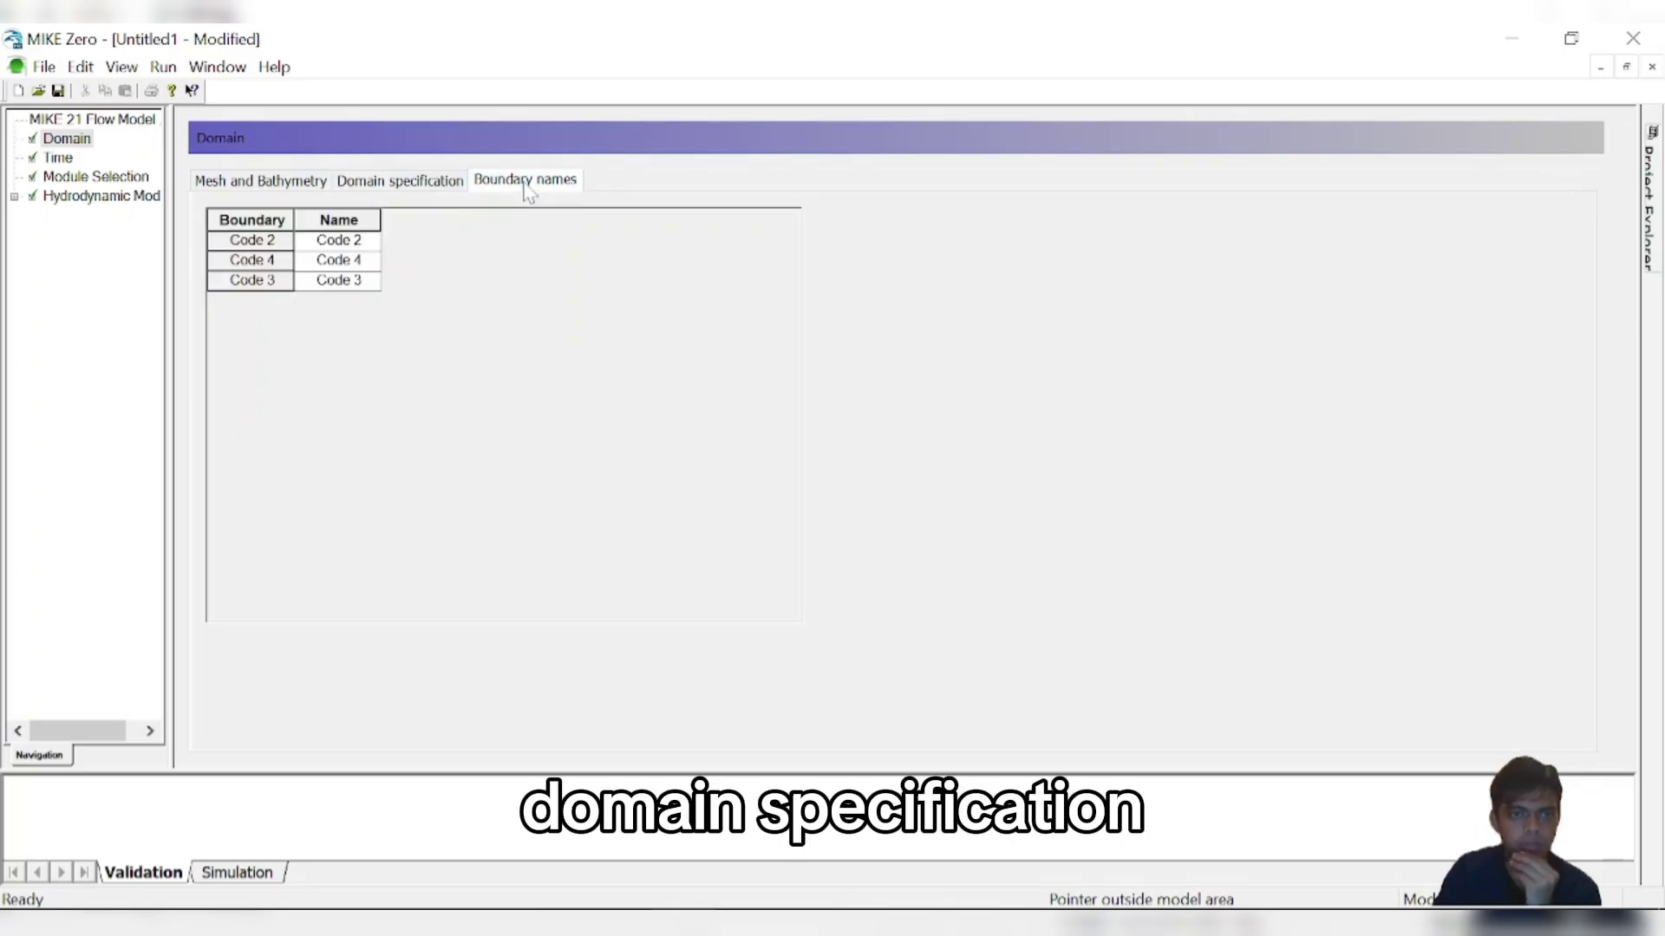
- Set the simulation period to 168 time steps at a 3600-second interval, starting 01/09/2025 00:00:00
click(57, 160)
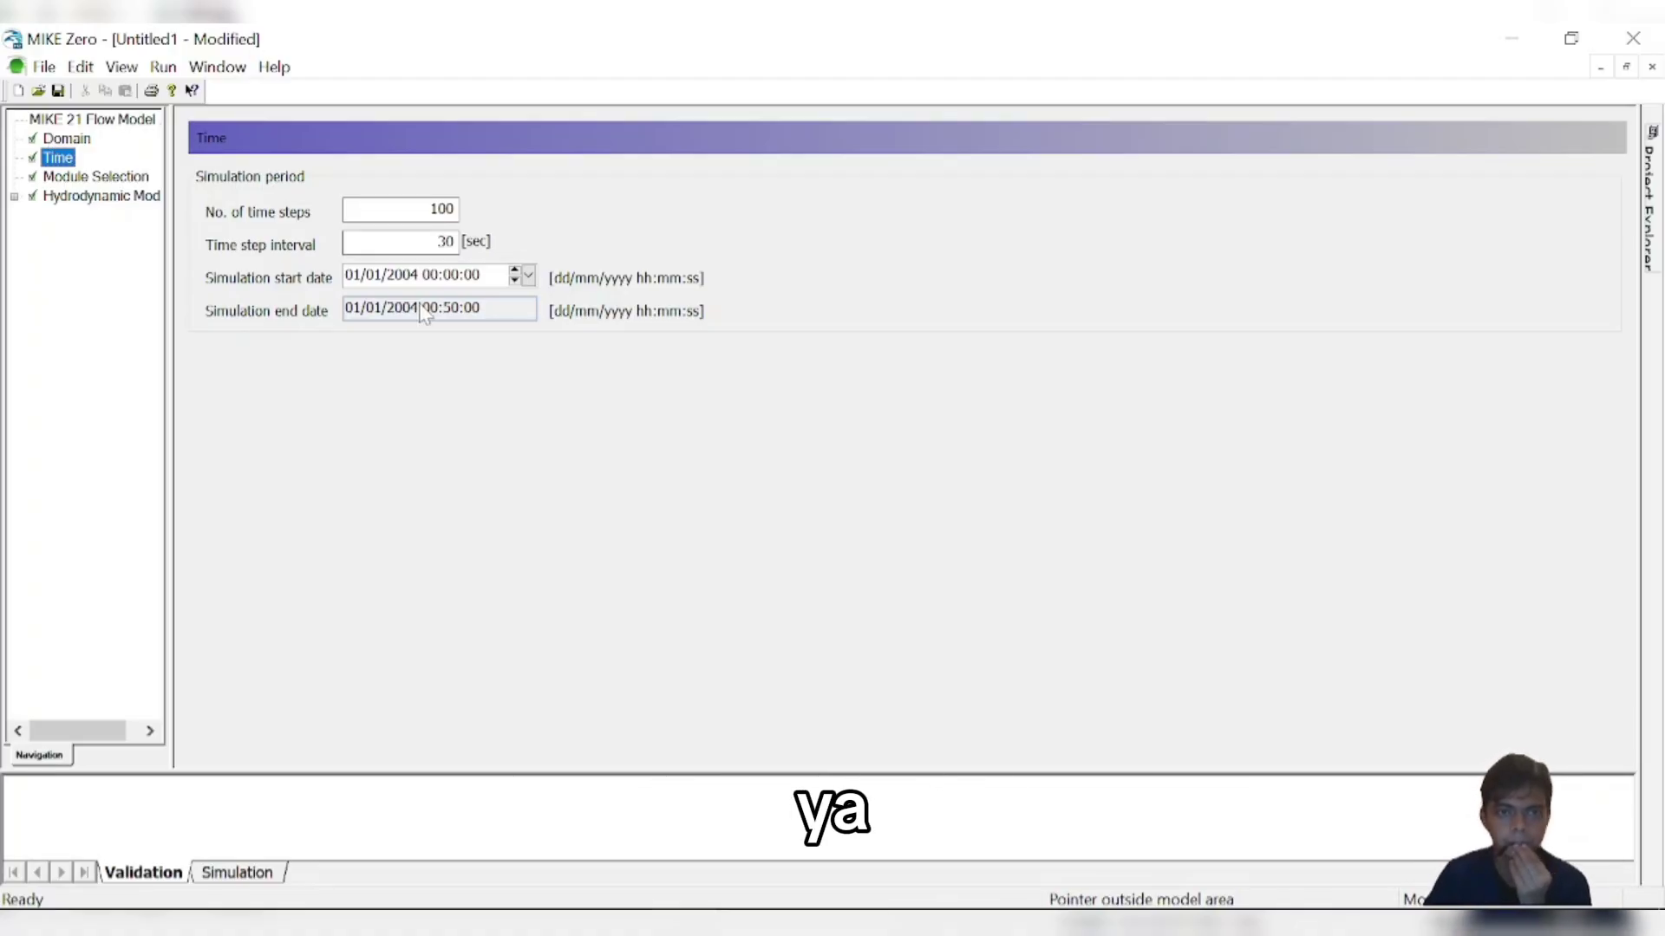
click(446, 242)
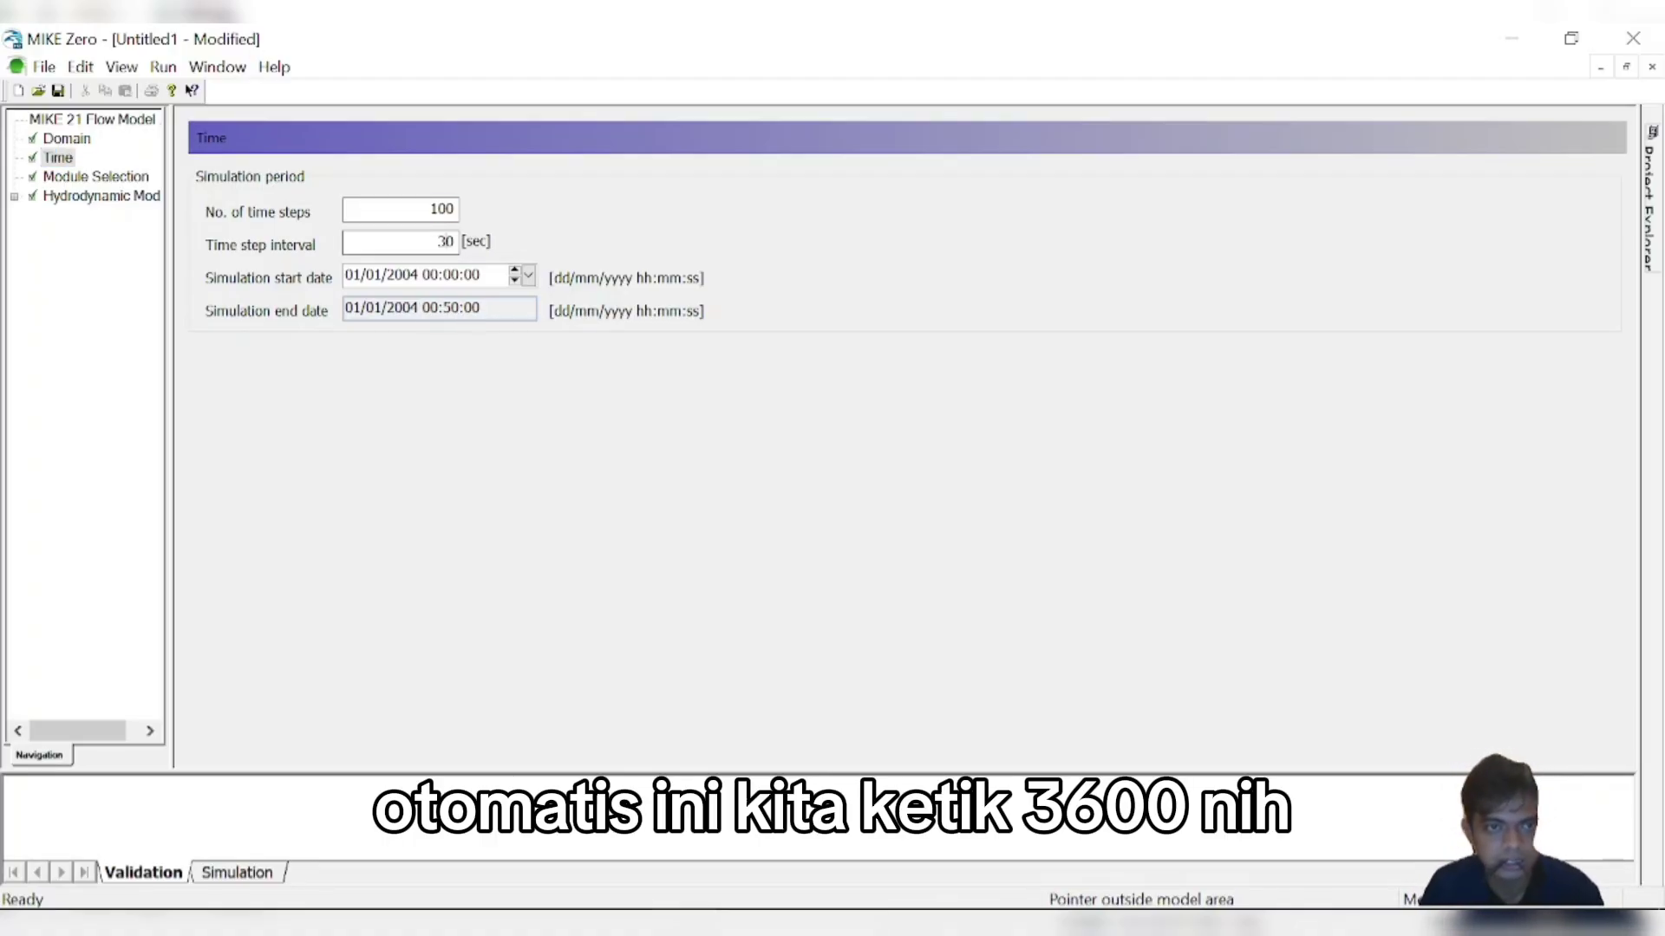
click(378, 278)
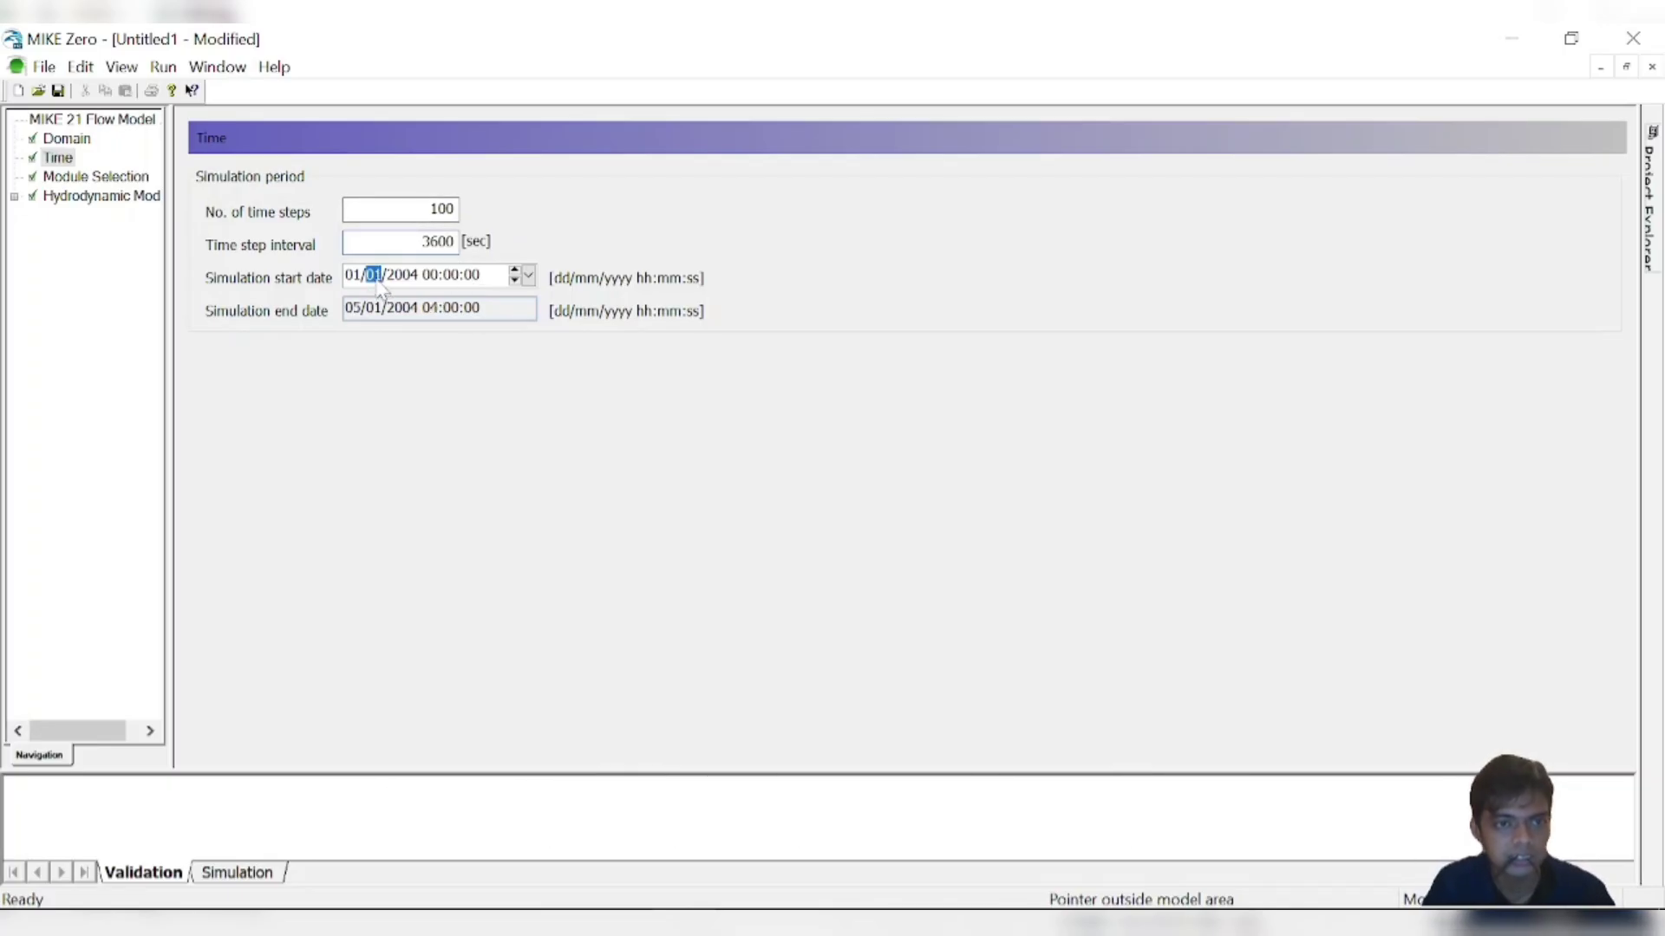
text(9)
key(Right)
text(2)
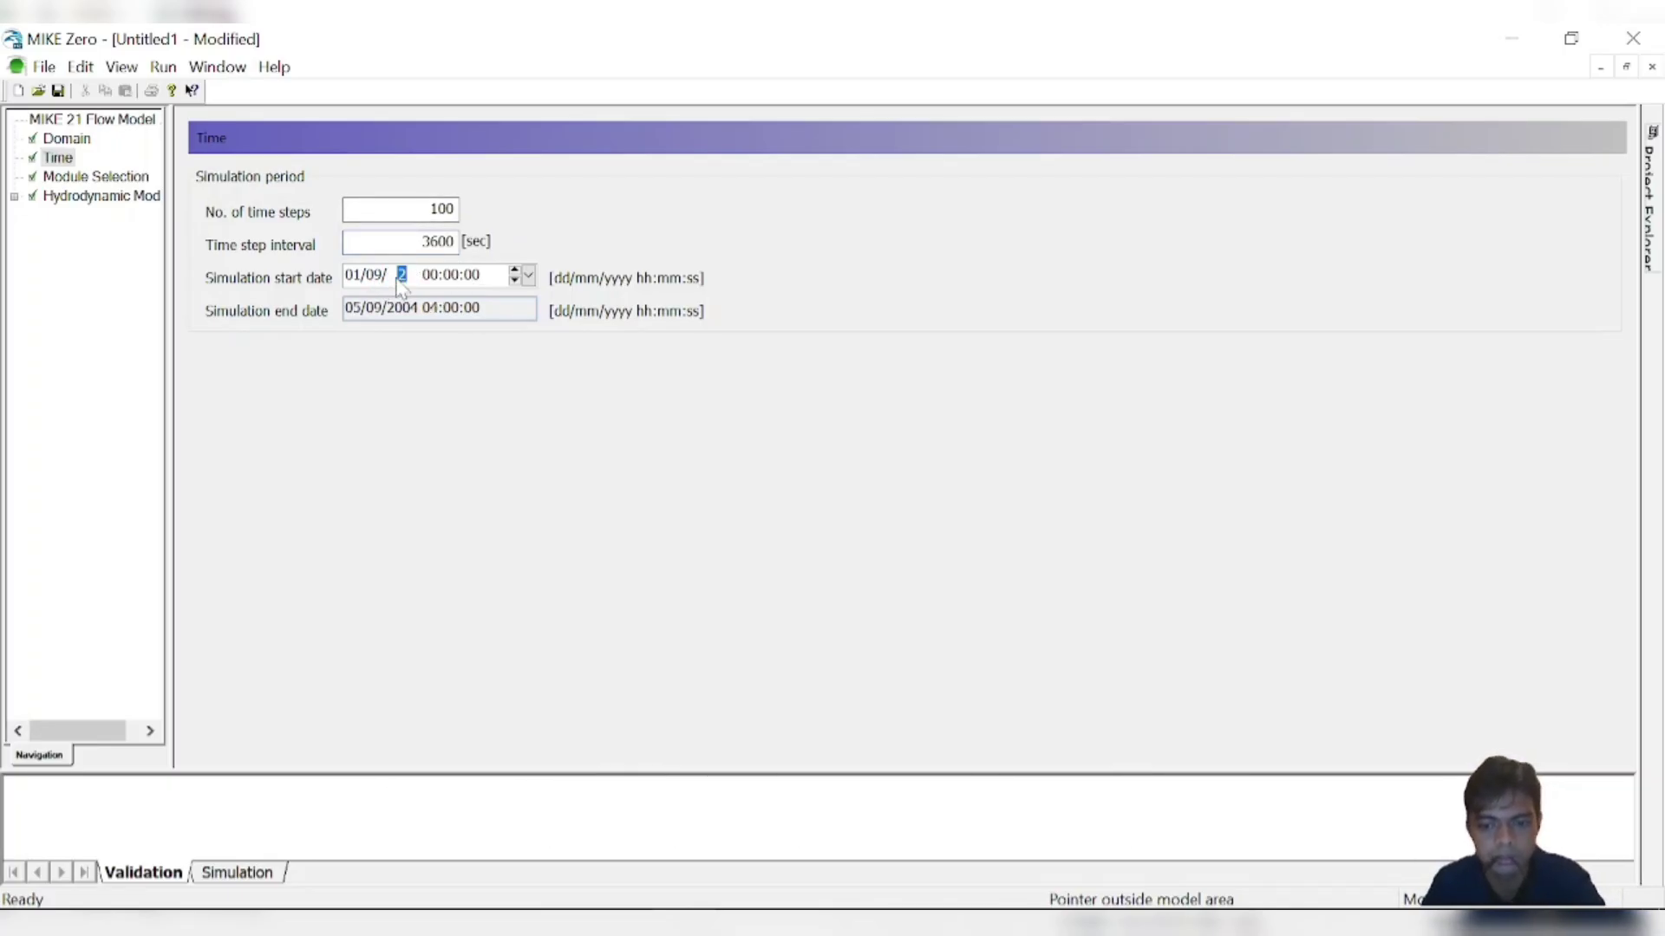
text(025)
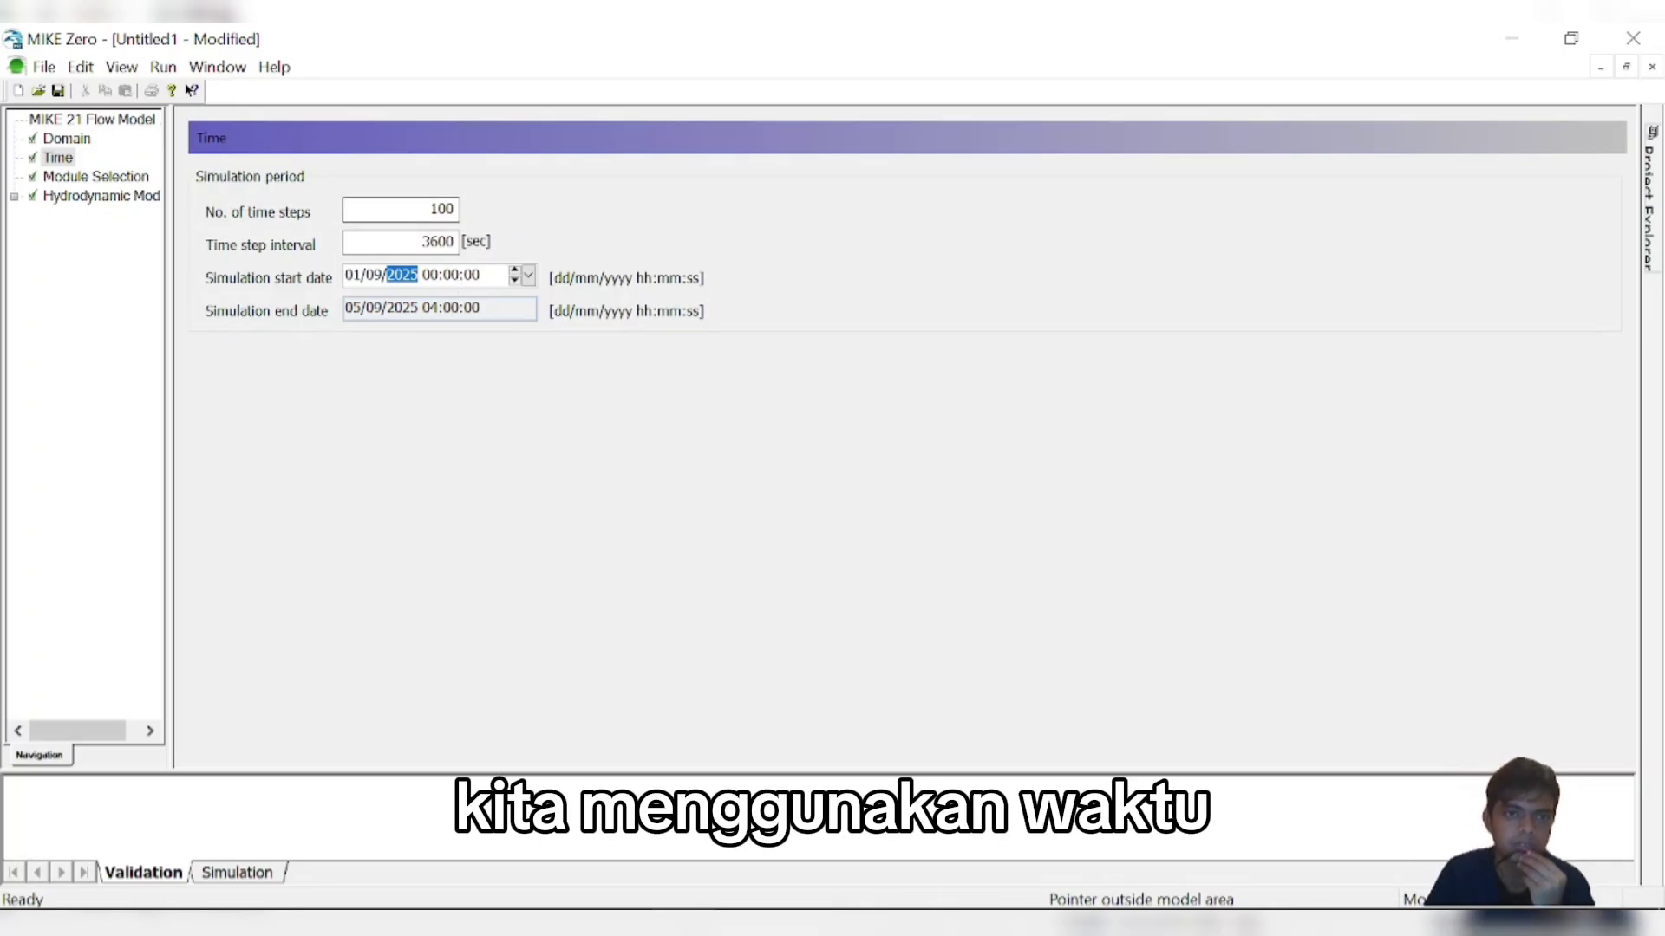
drag(455, 210, 437, 210)
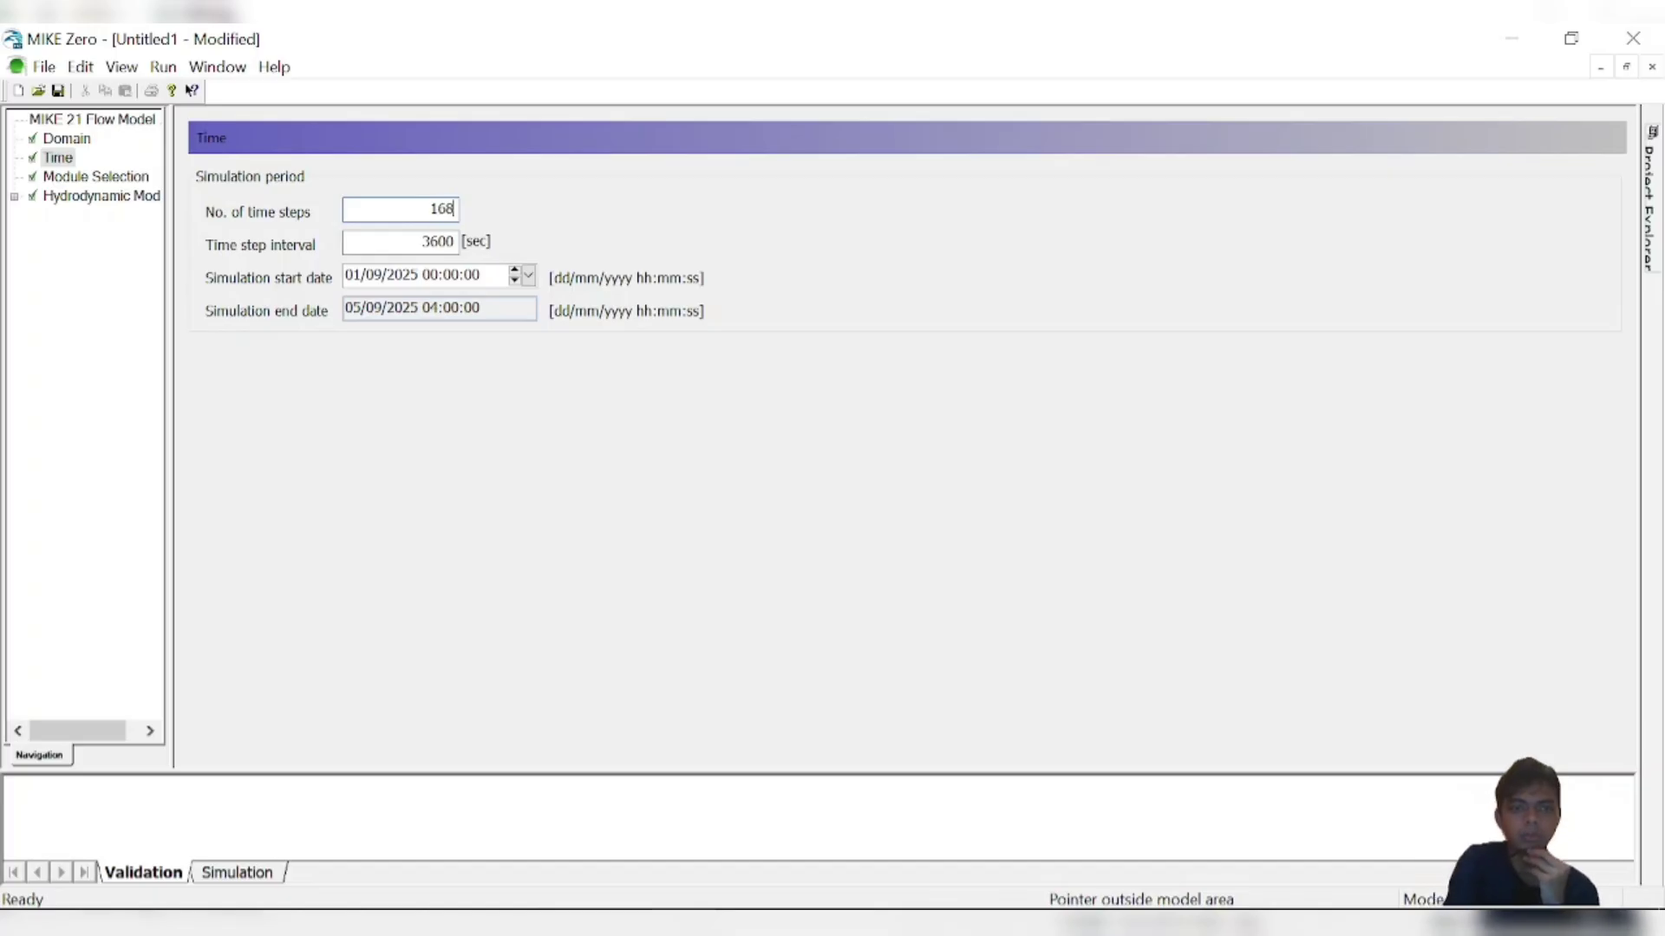
key(Tab)
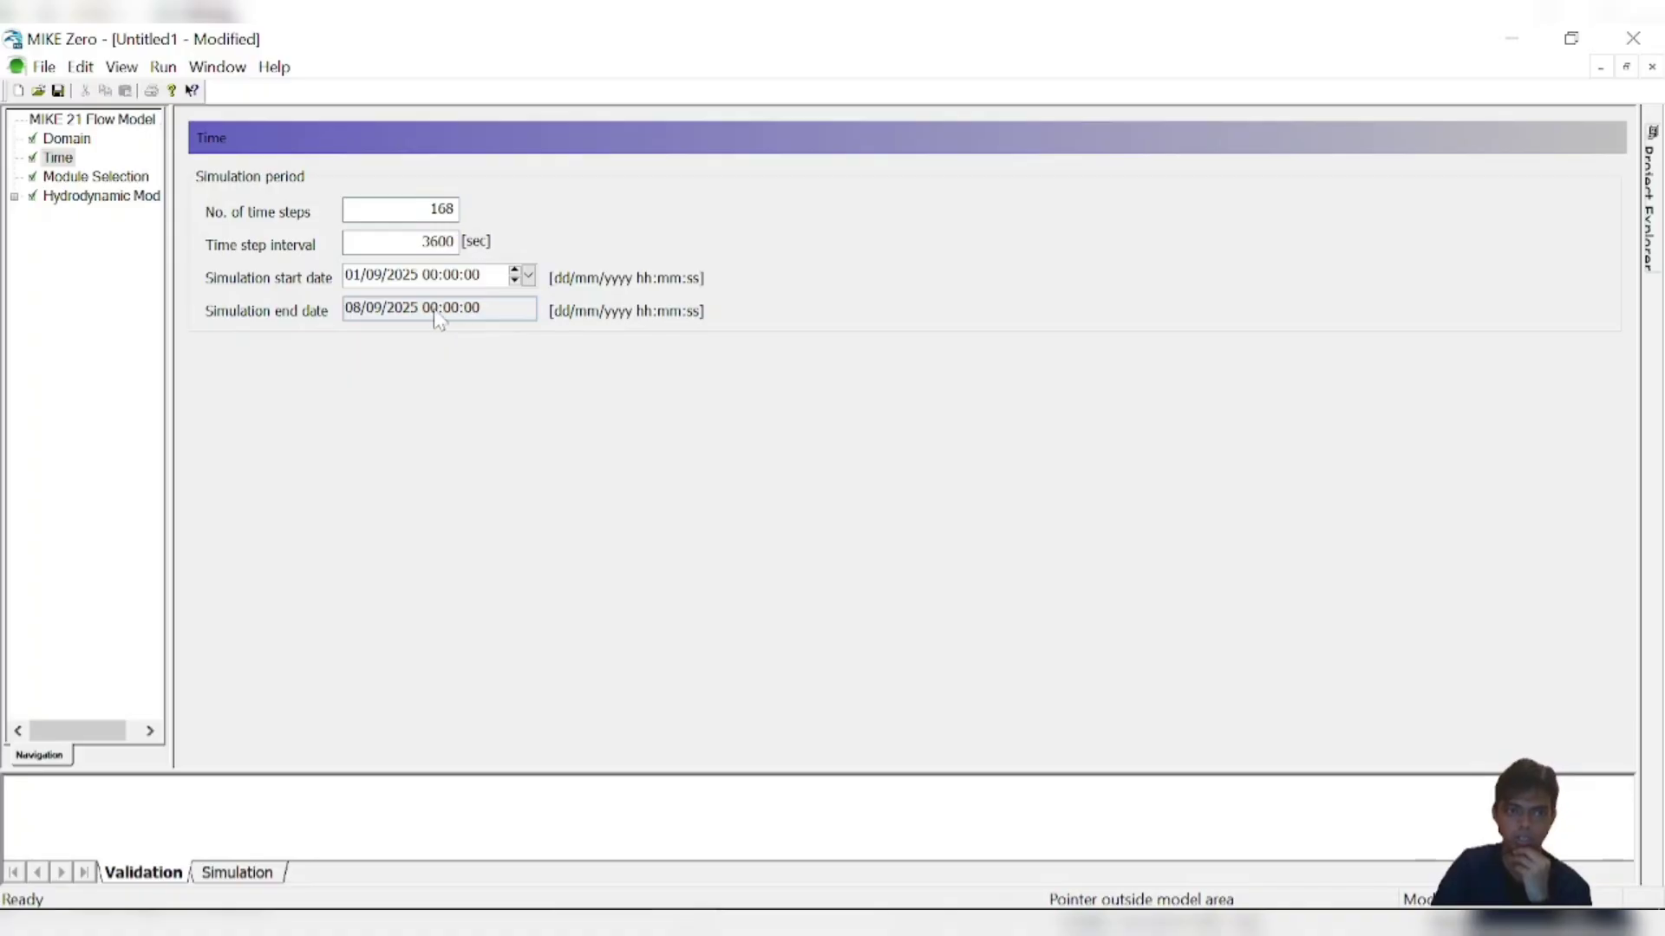
- Check the module selection, then compare the hydrodynamic boundary conditions in the list and geographic views to locate each boundary code
click(78, 176)
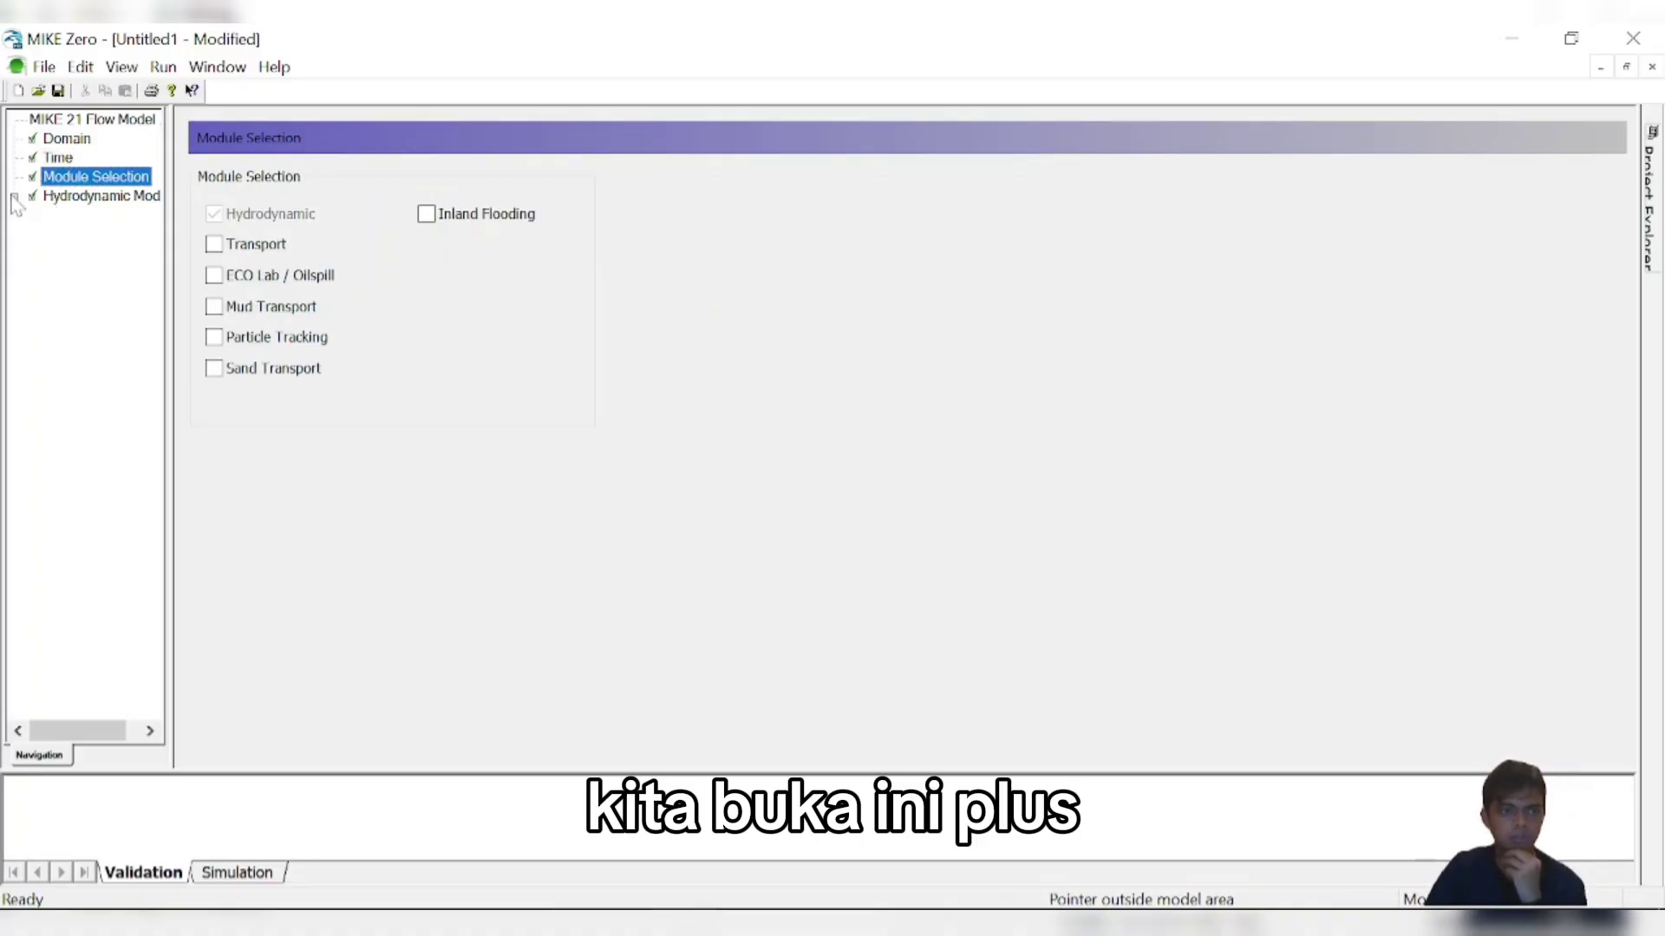
click(14, 197)
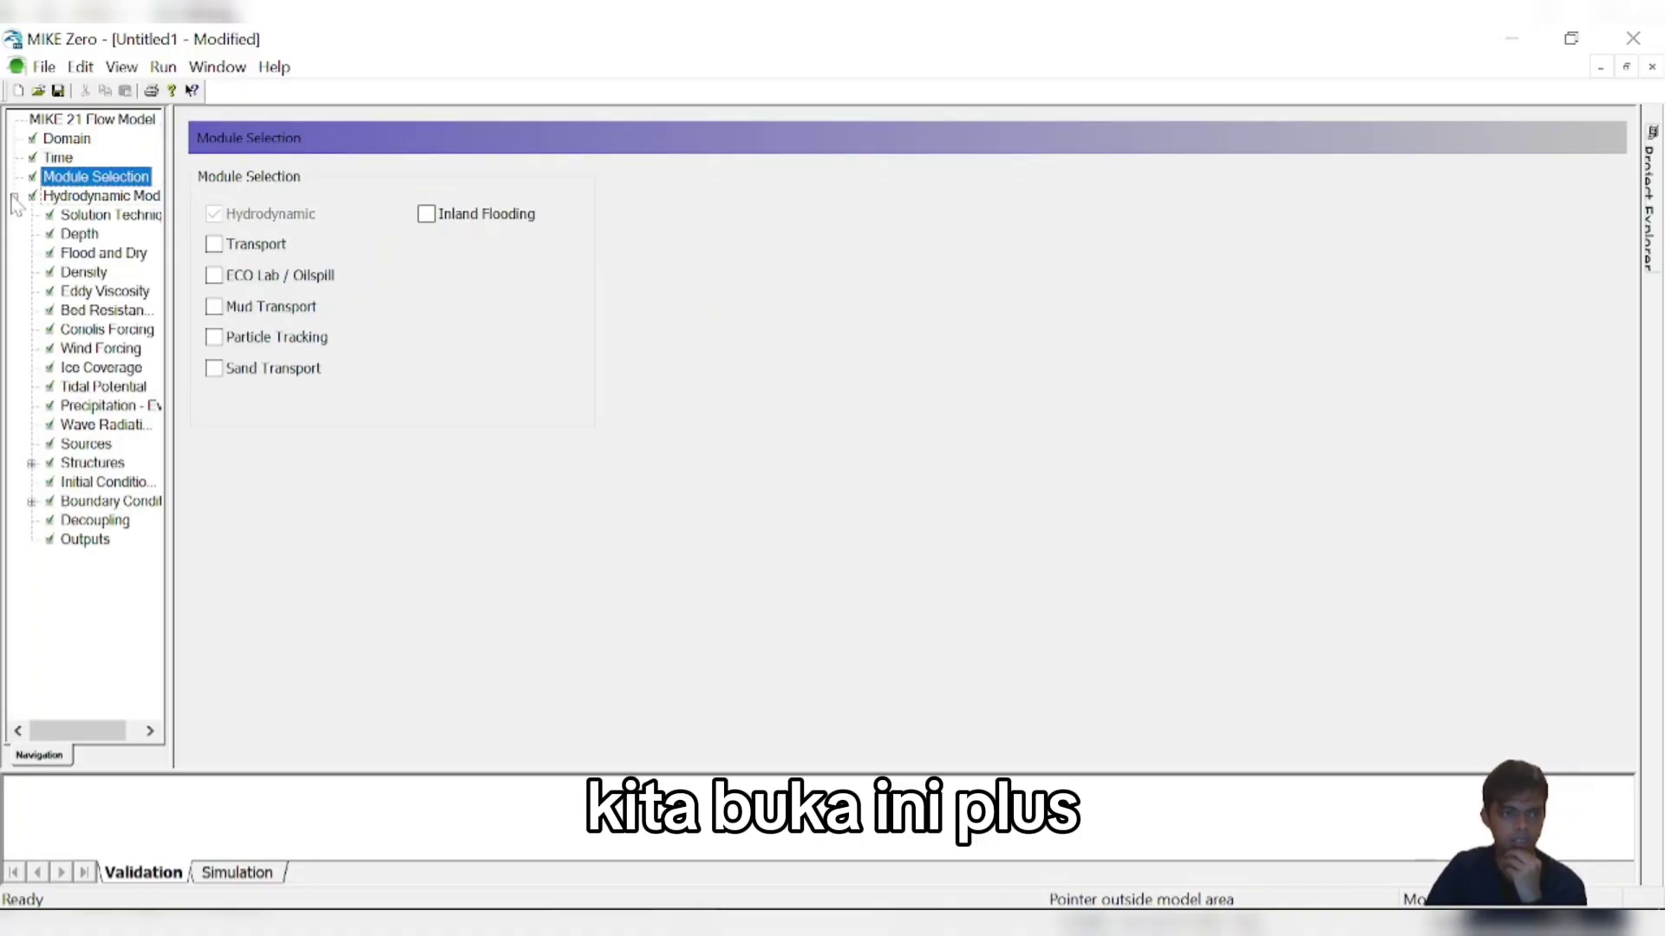
click(95, 501)
click(347, 182)
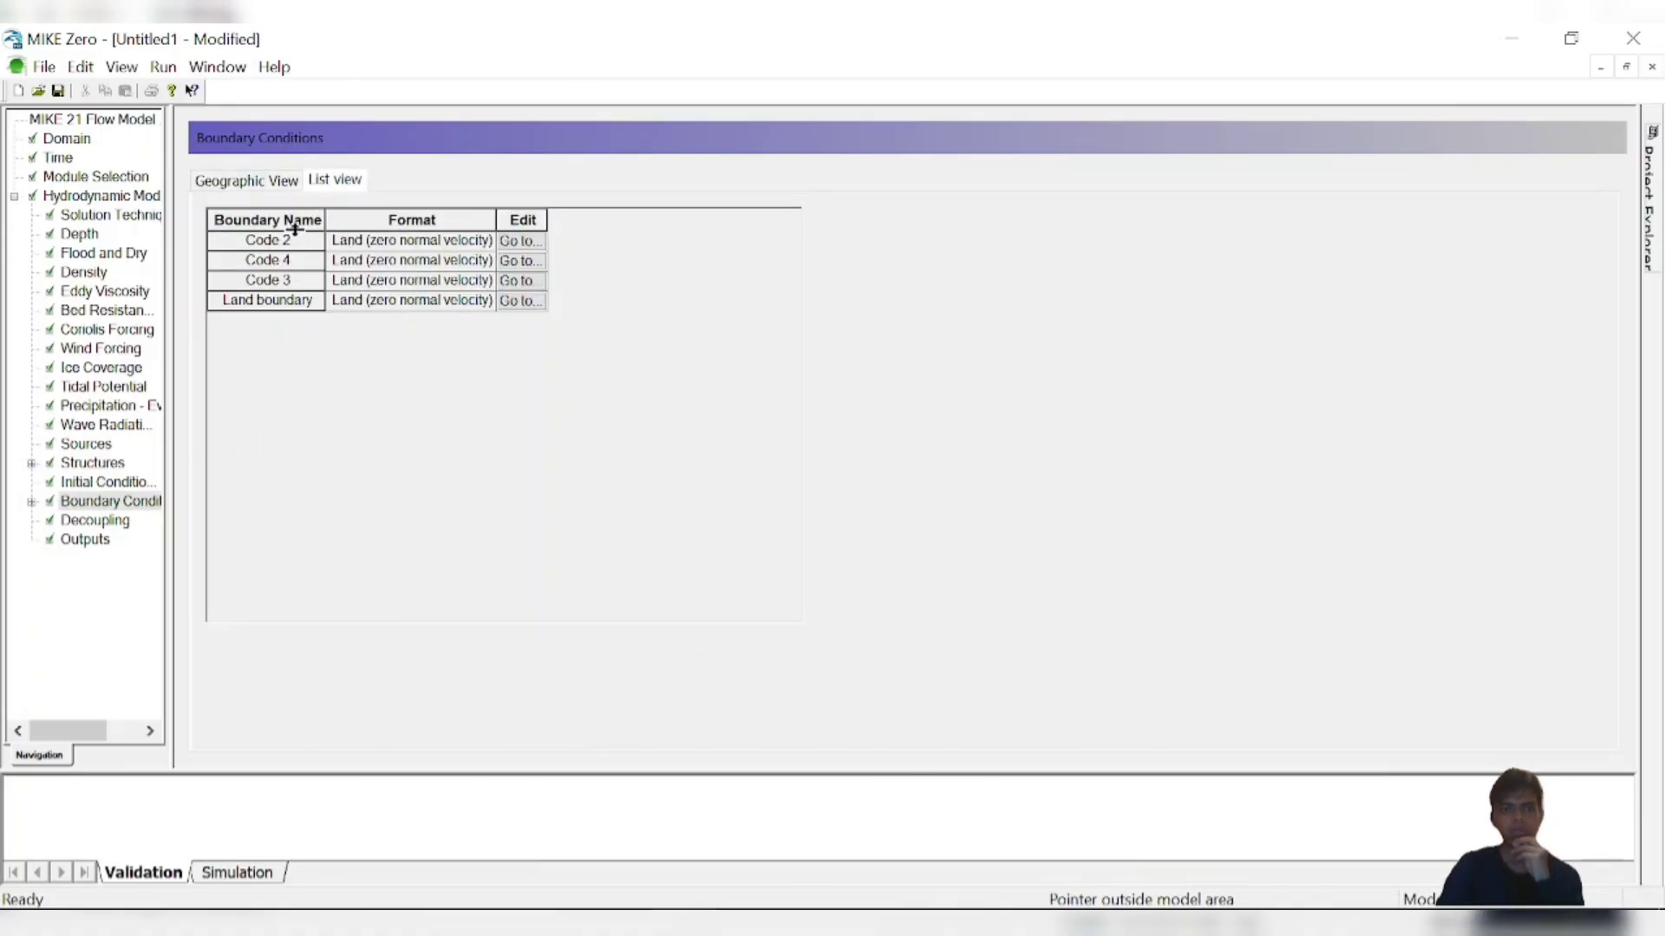
click(271, 182)
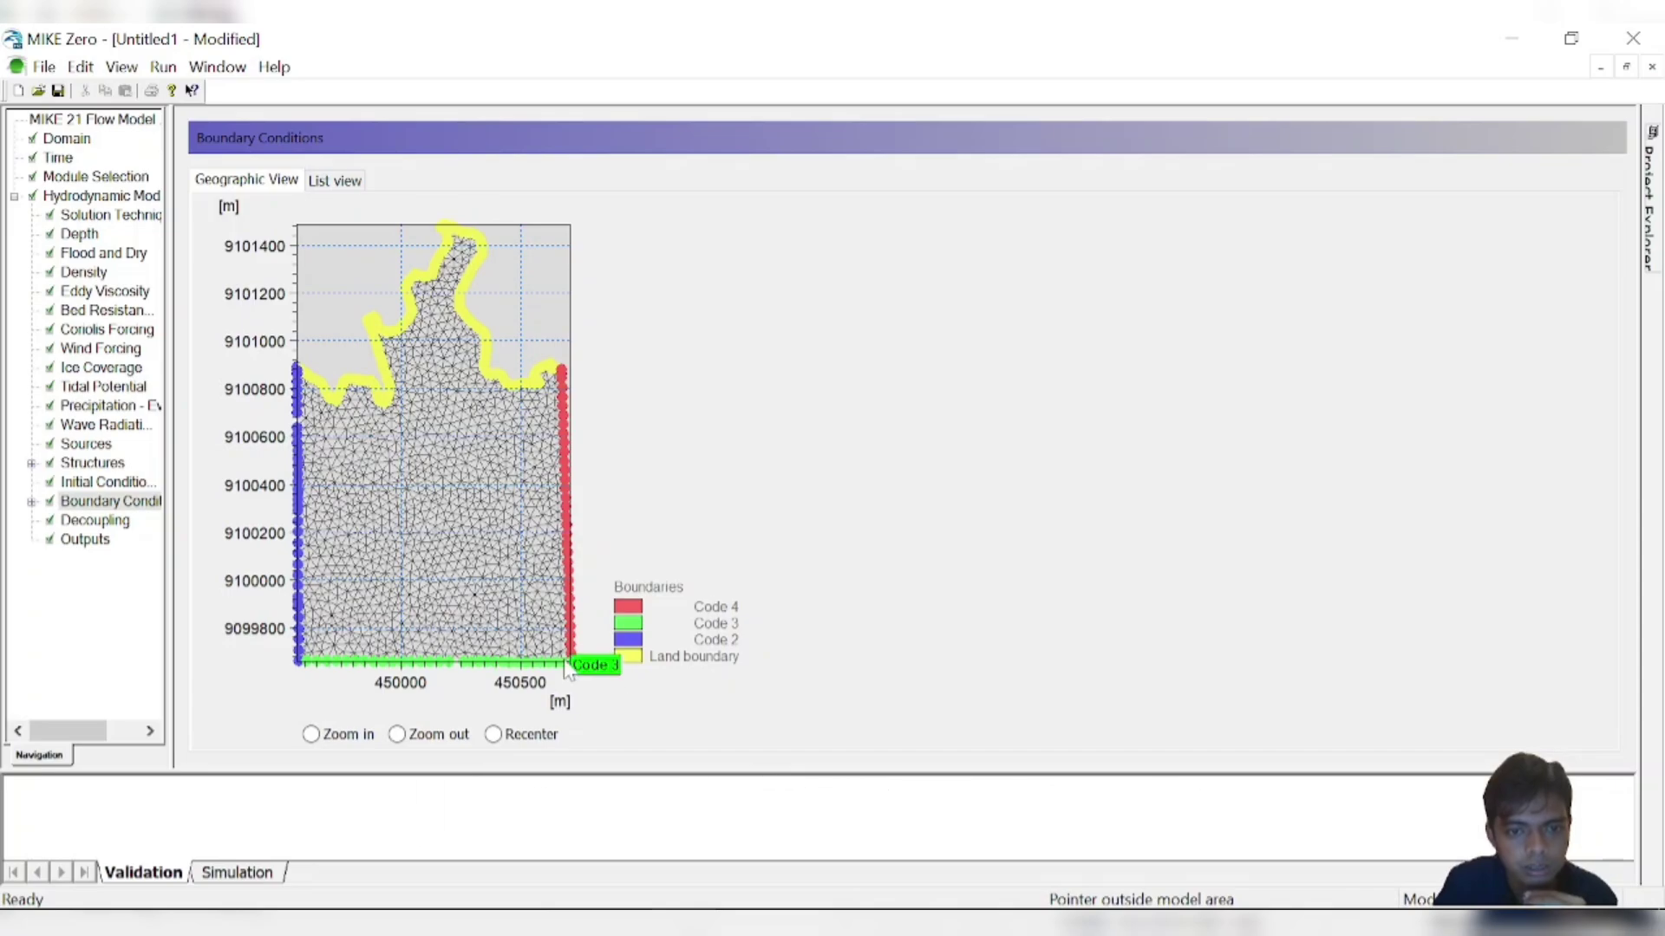
click(355, 182)
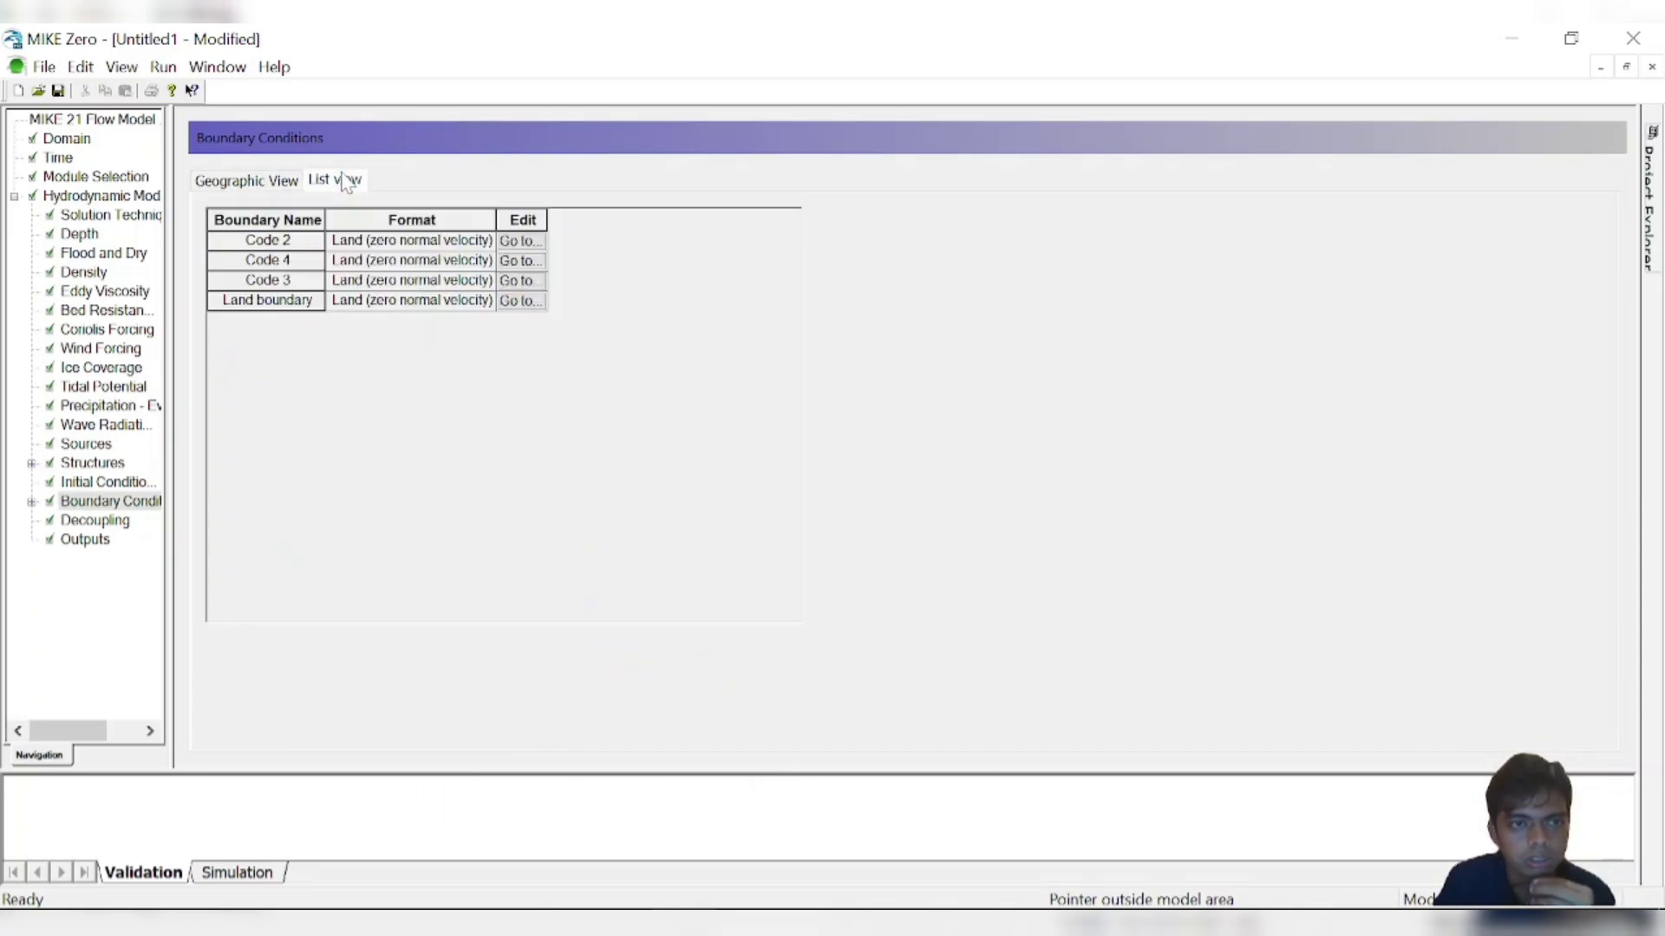
- Set the Code 2 boundary type to Specified level with the format Varying in time and along boundary
click(516, 247)
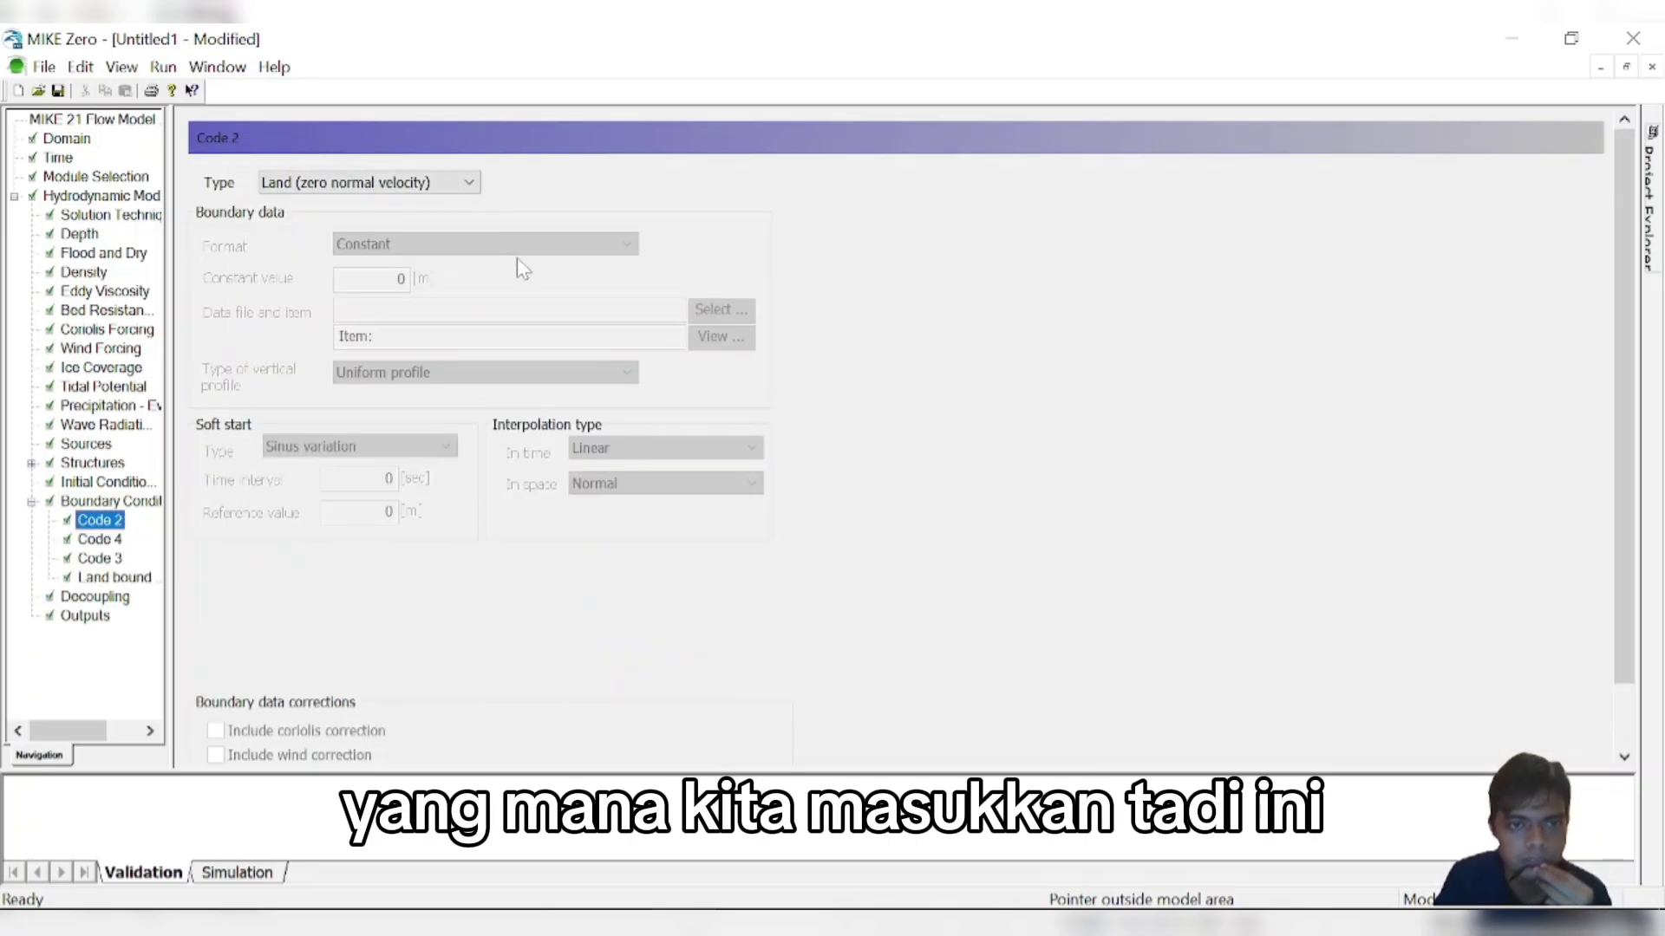
click(399, 183)
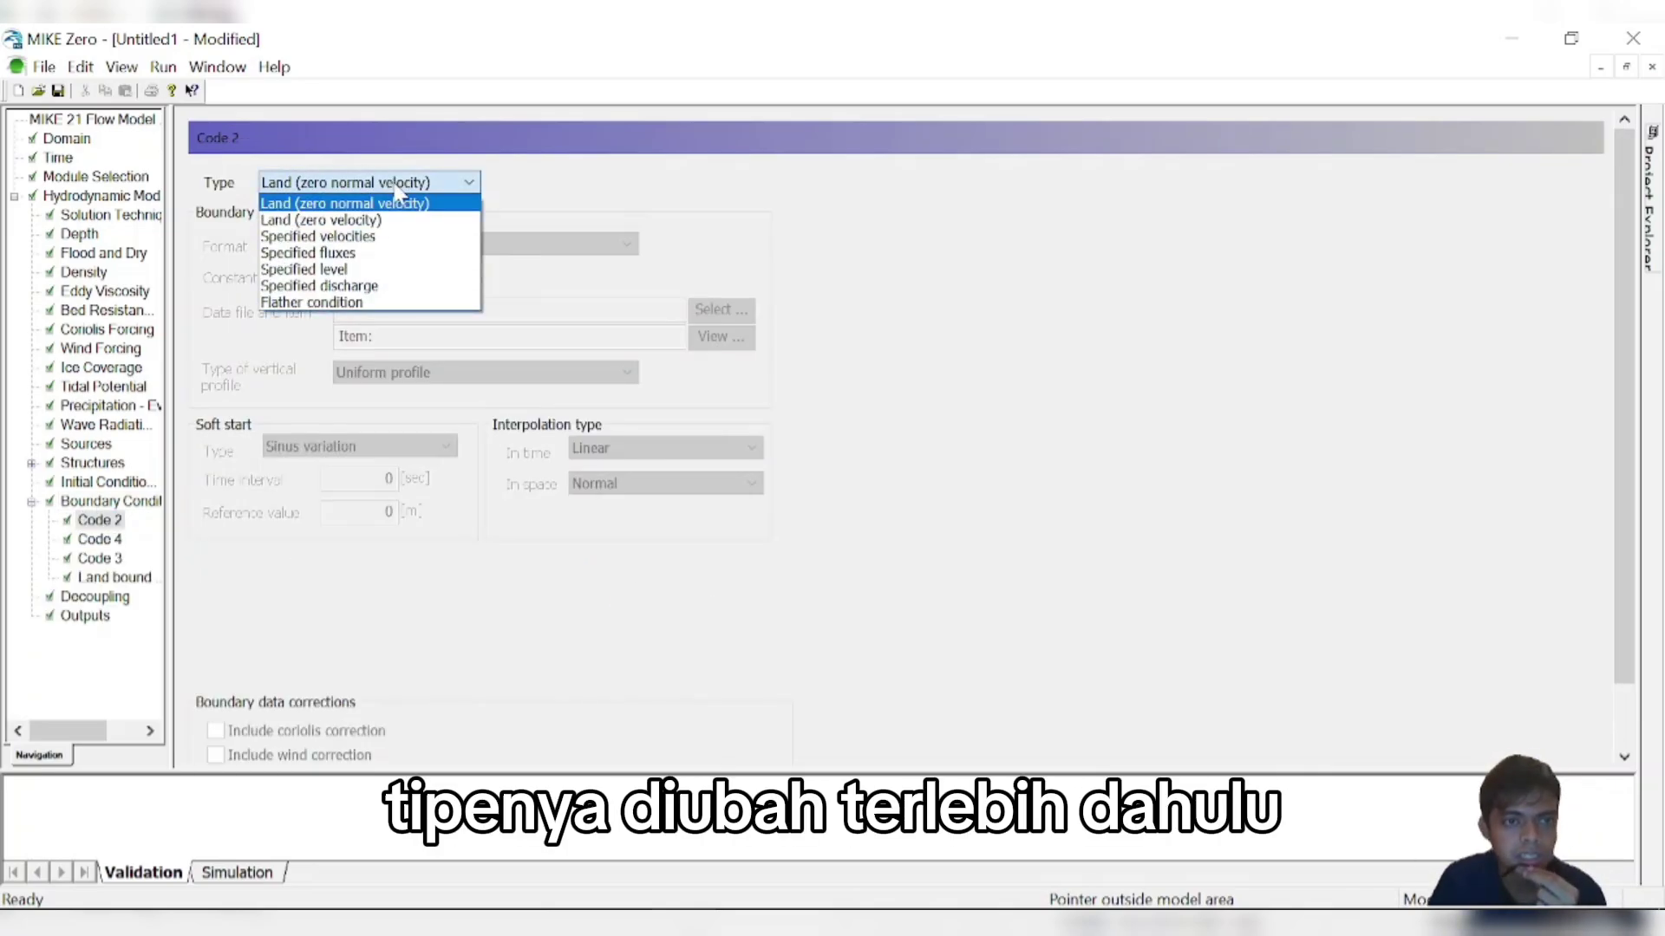
click(327, 270)
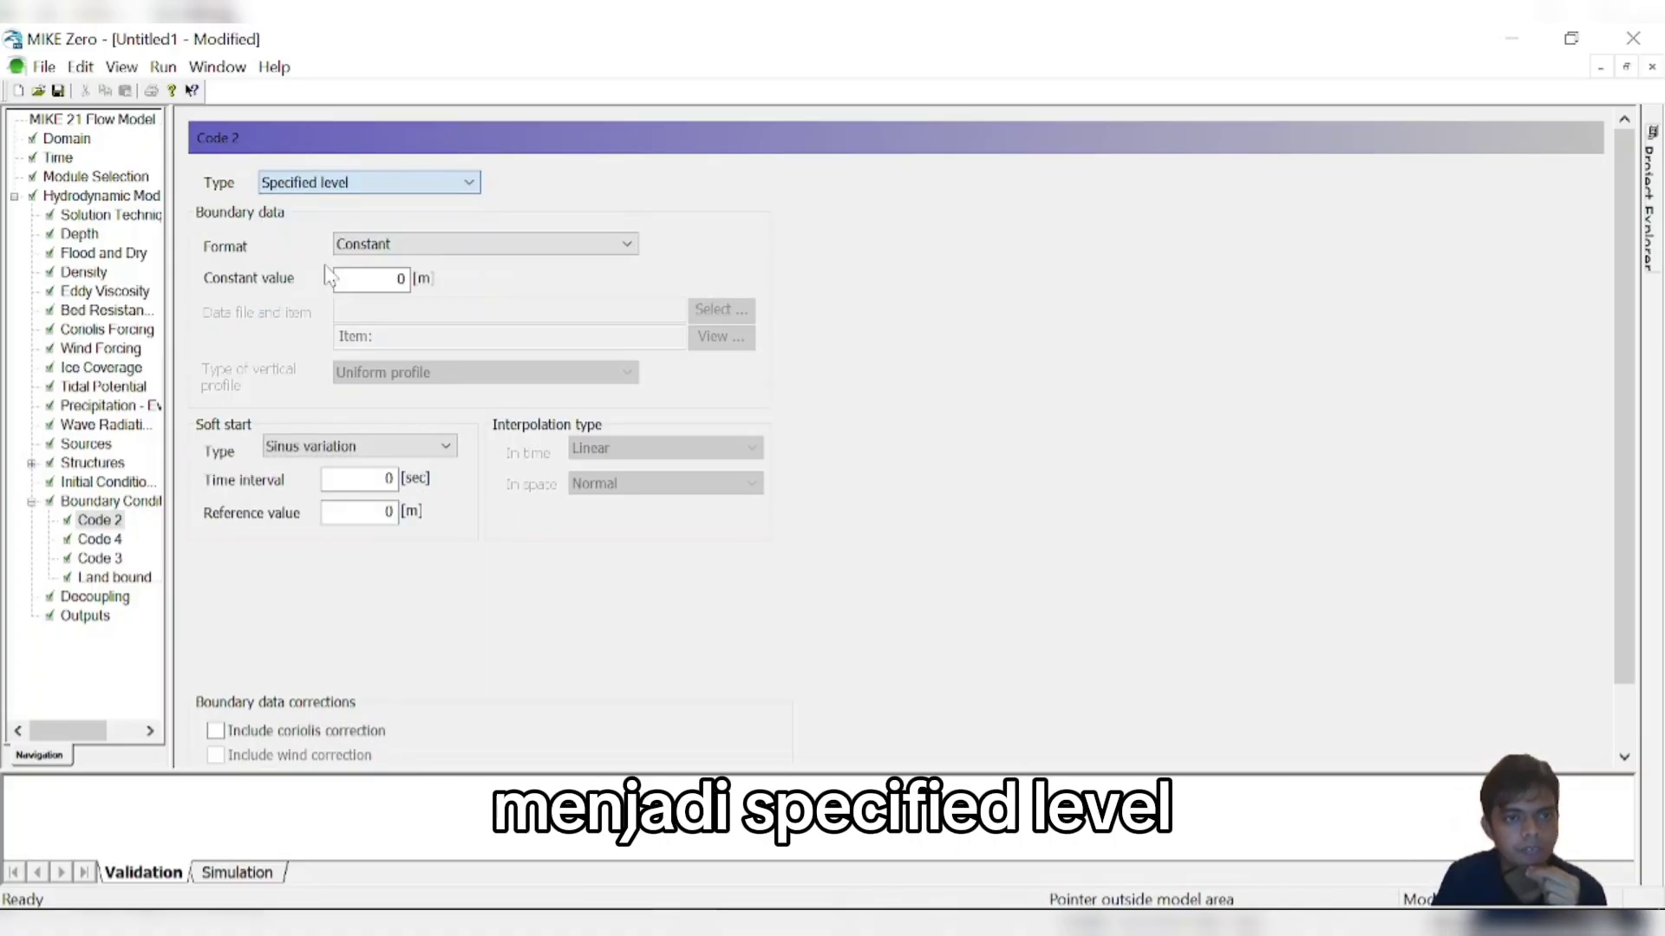
click(376, 251)
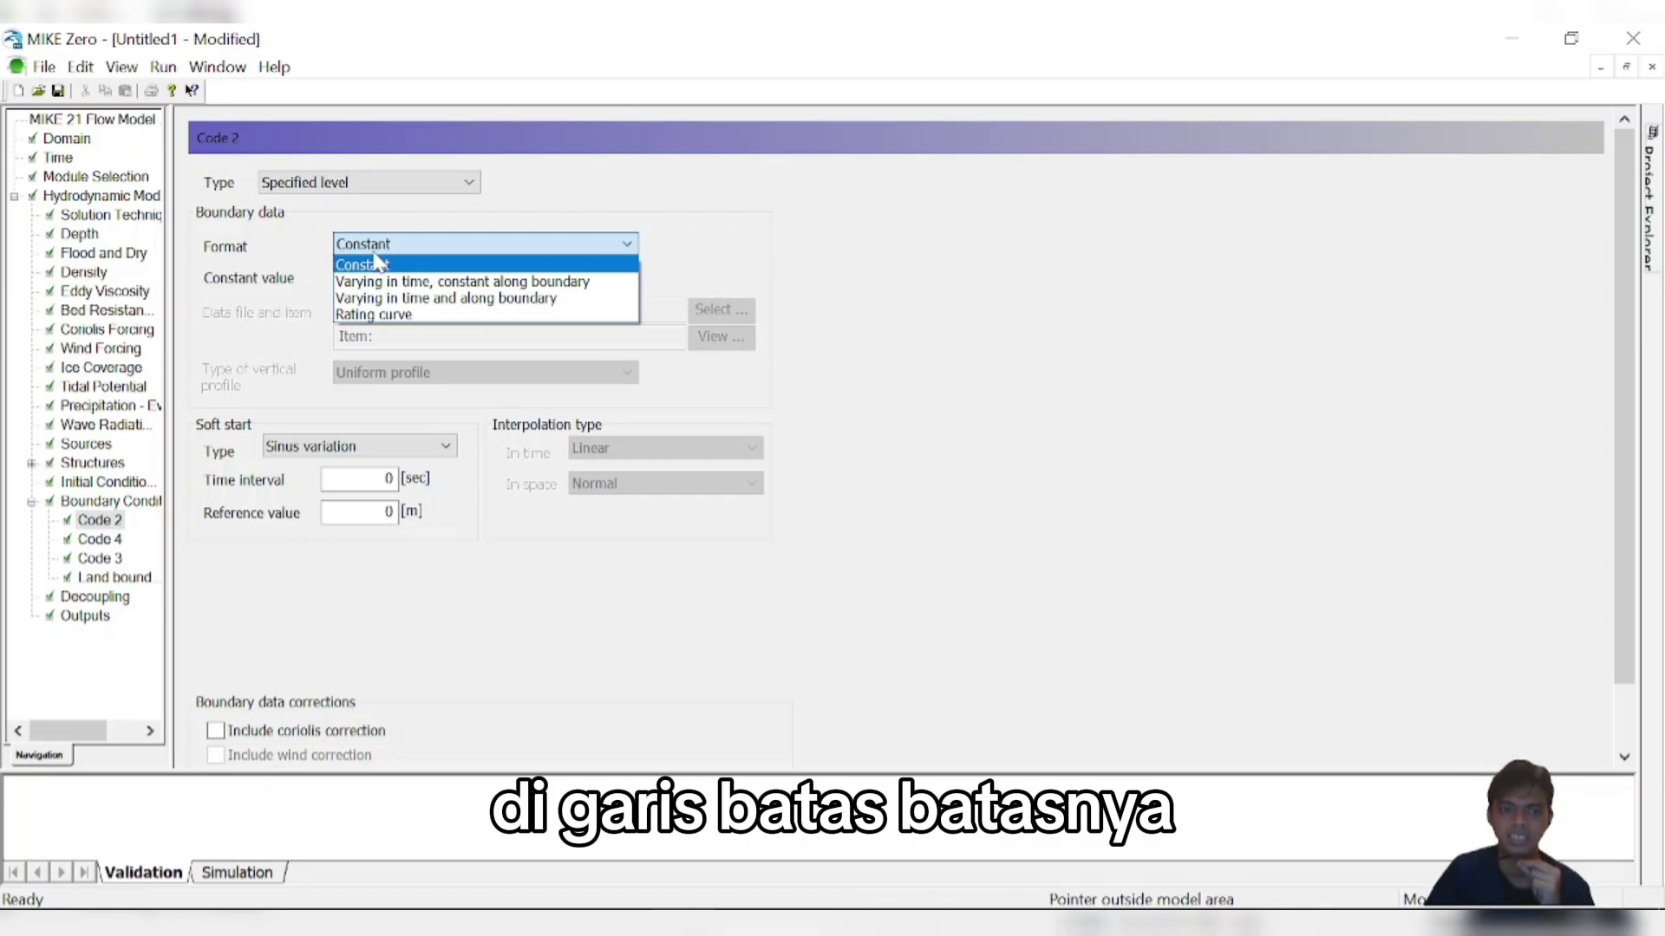
click(434, 300)
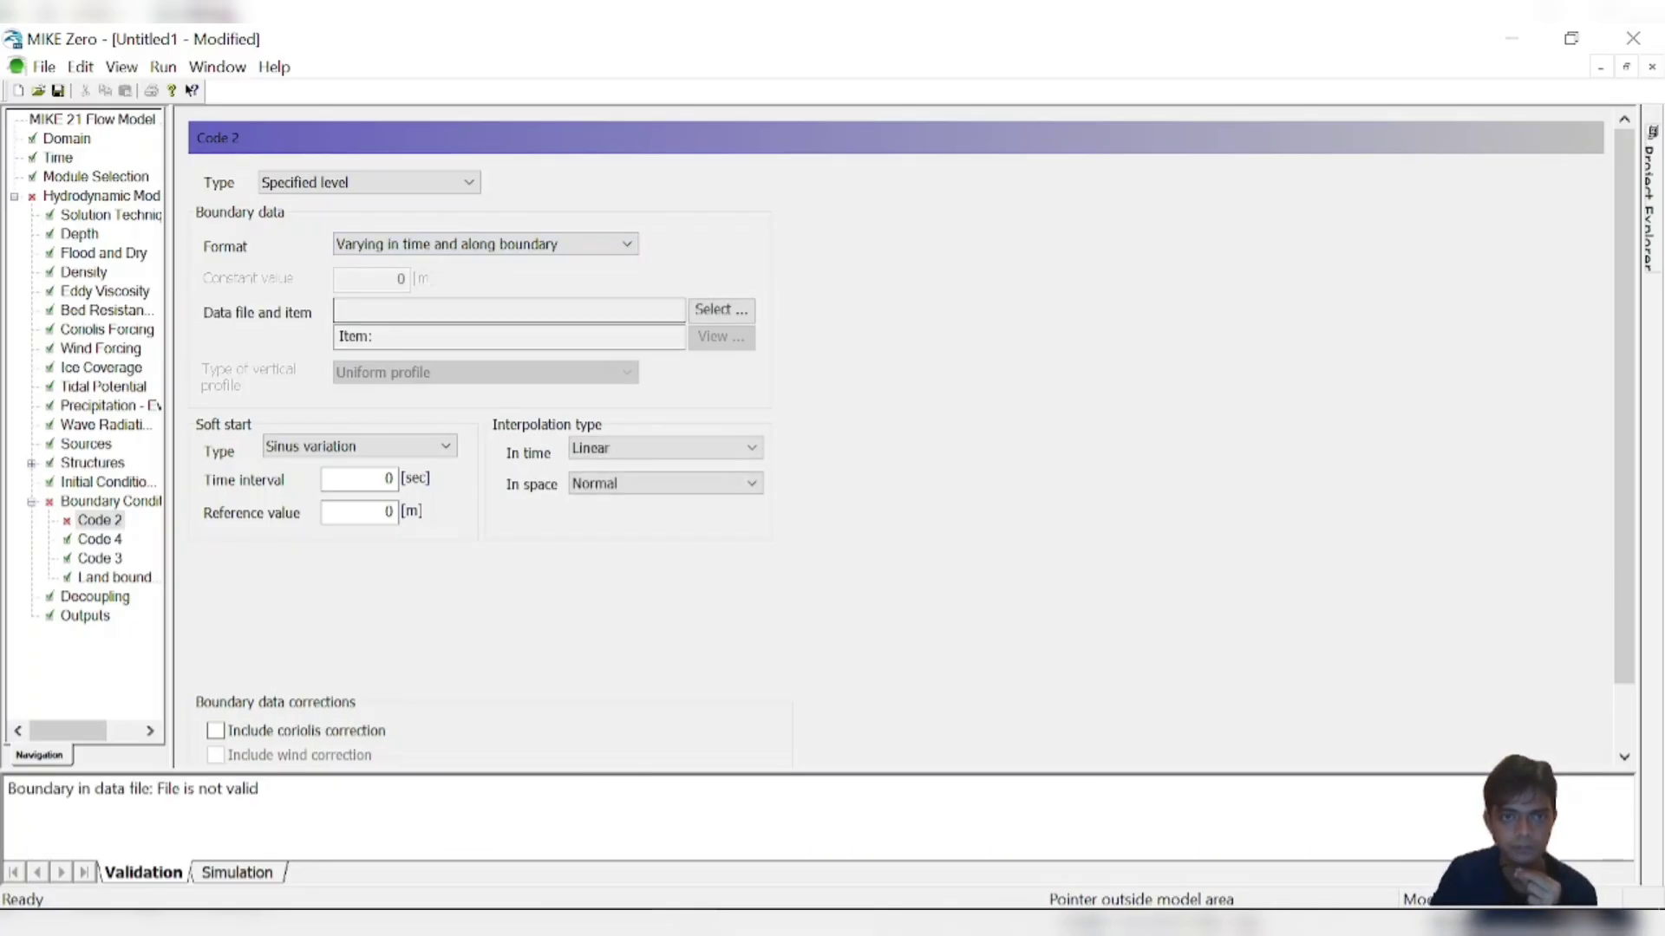
- Assign the west boundary's .dfs1 profile from the Bahan\MIKE 21 folder as the Code 2 data file
click(742, 314)
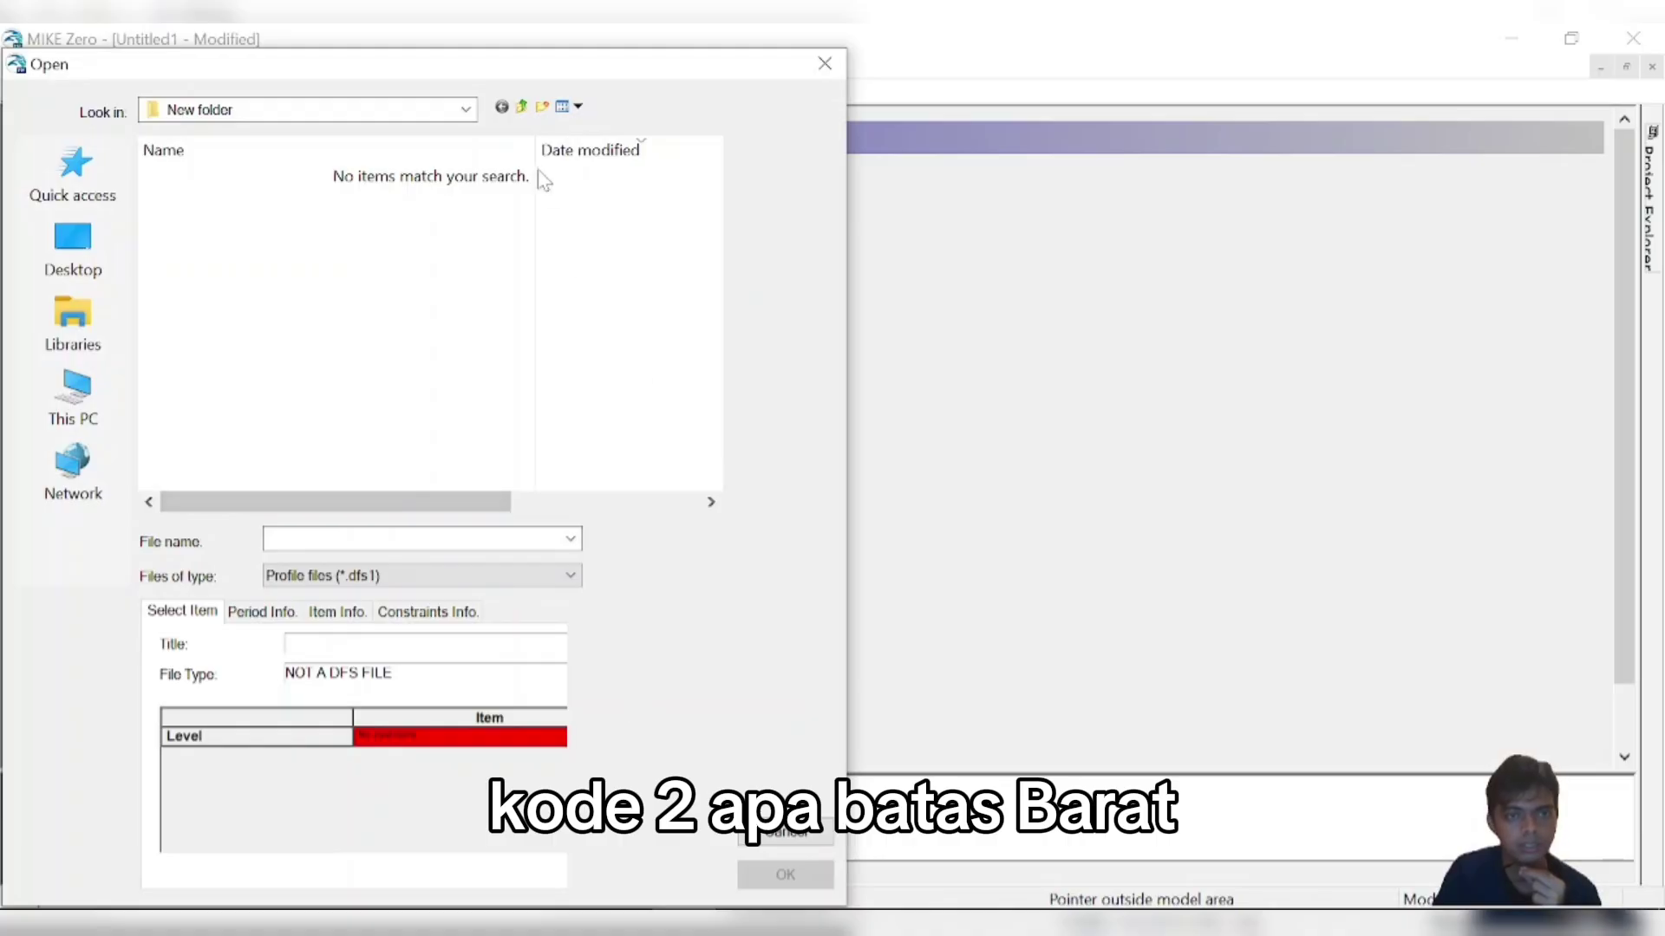
click(466, 109)
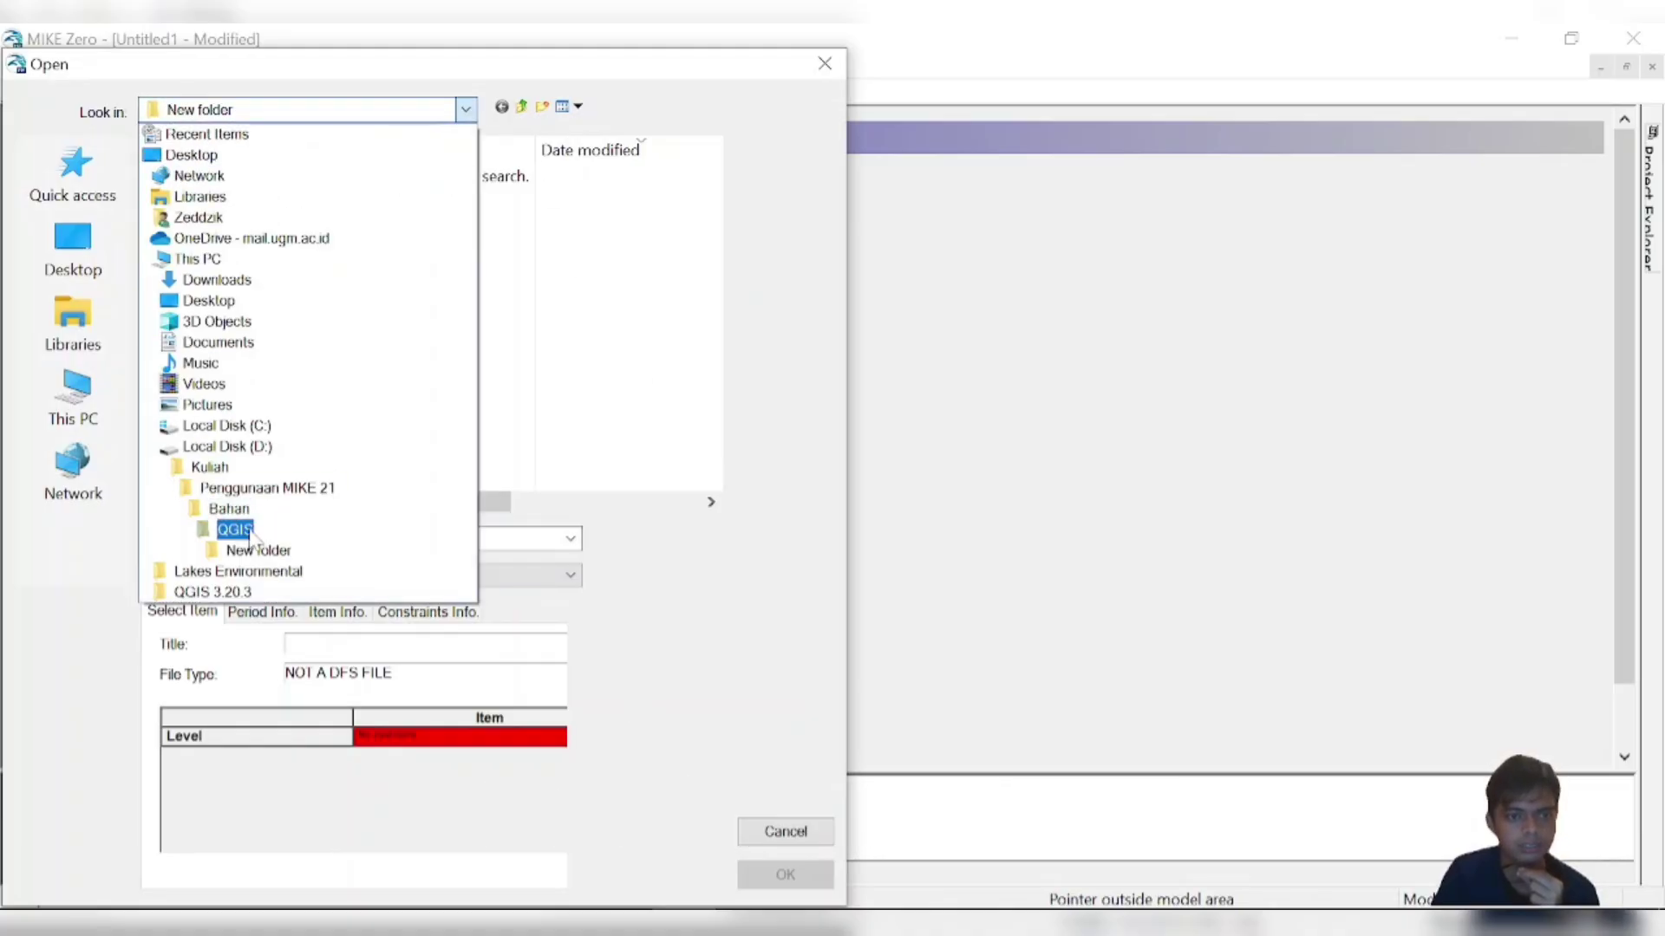
click(260, 515)
double_click(216, 178)
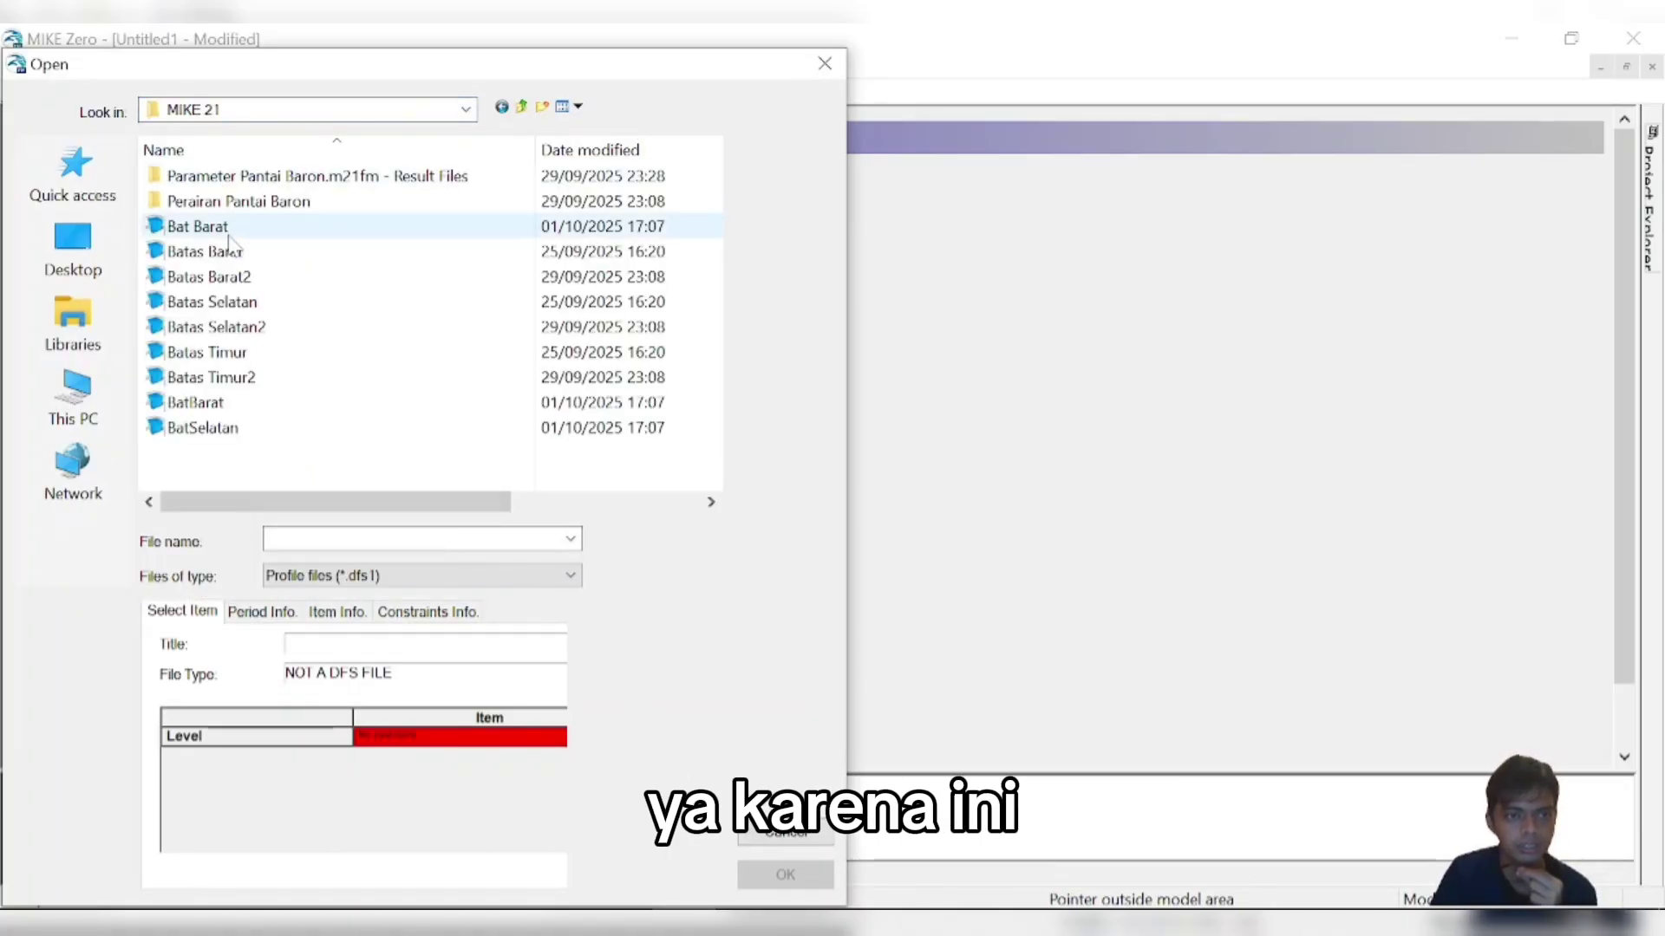
double_click(227, 274)
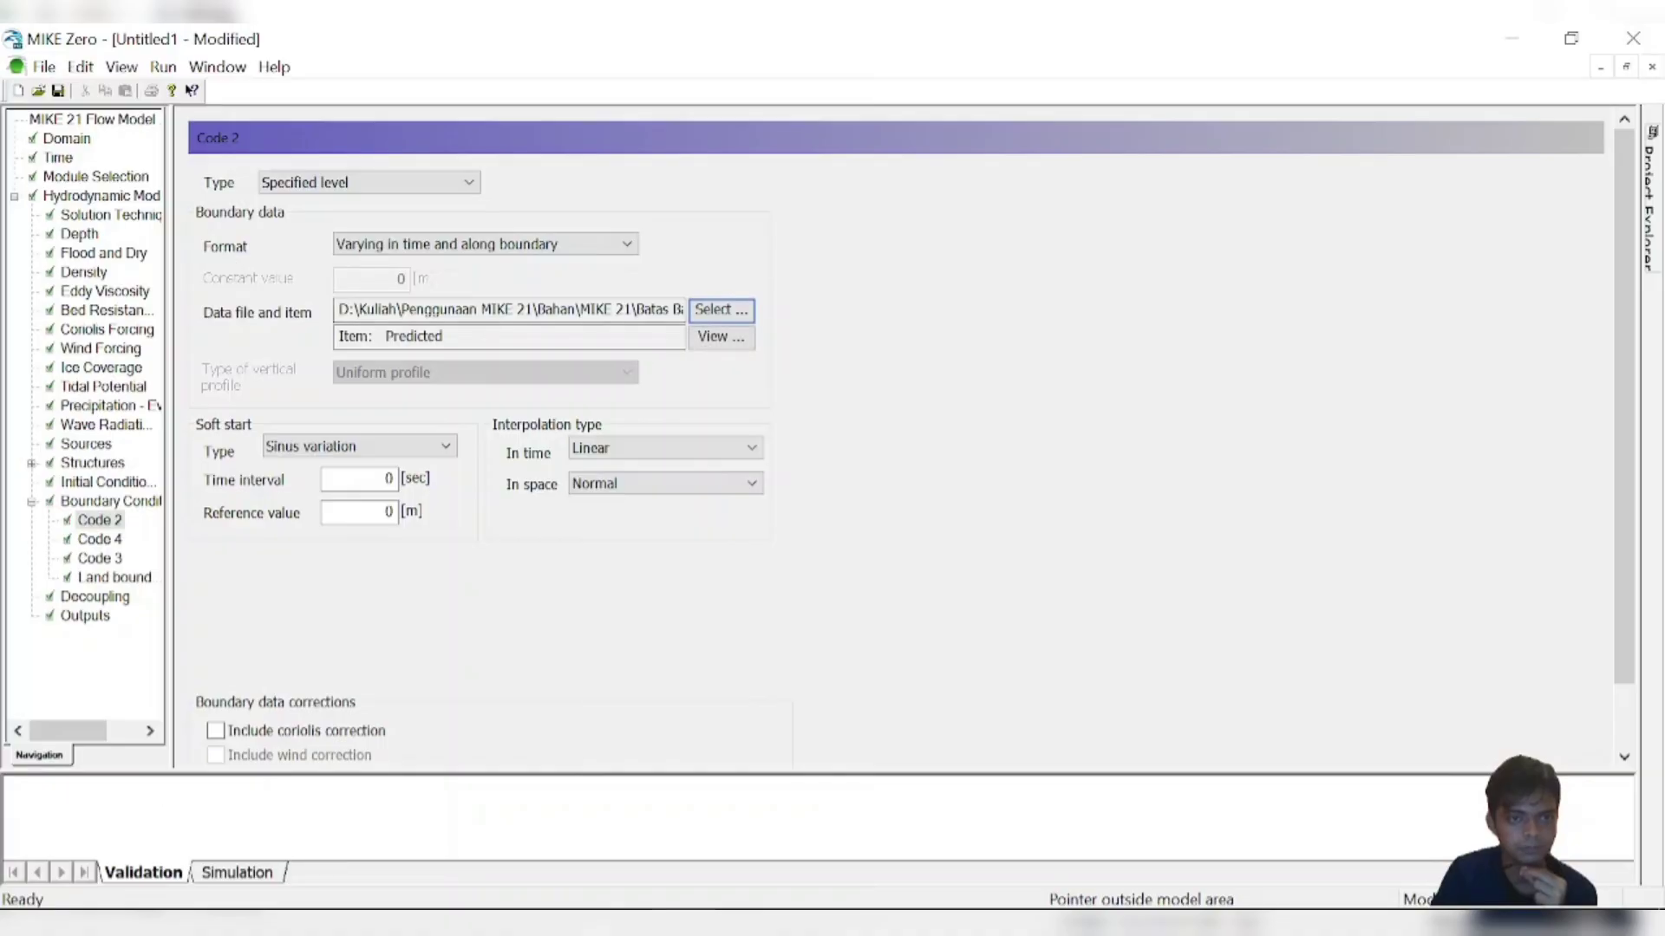
- Check in the geographic view of the boundary conditions which side of the mesh Code 4 covers
click(99, 540)
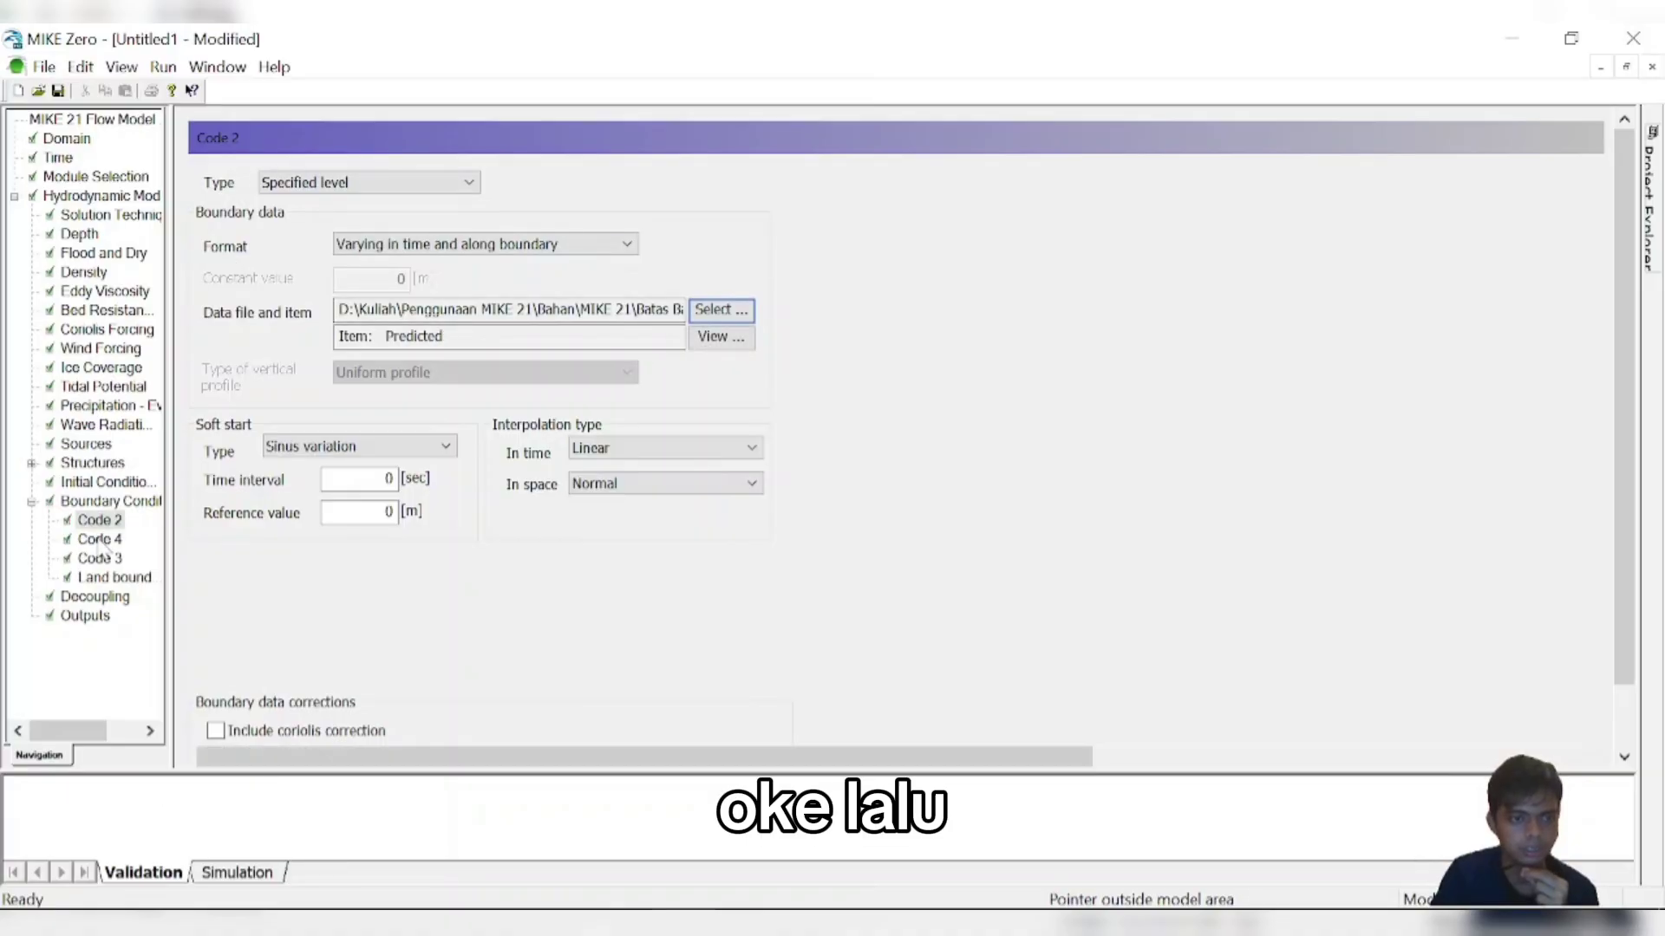
click(376, 185)
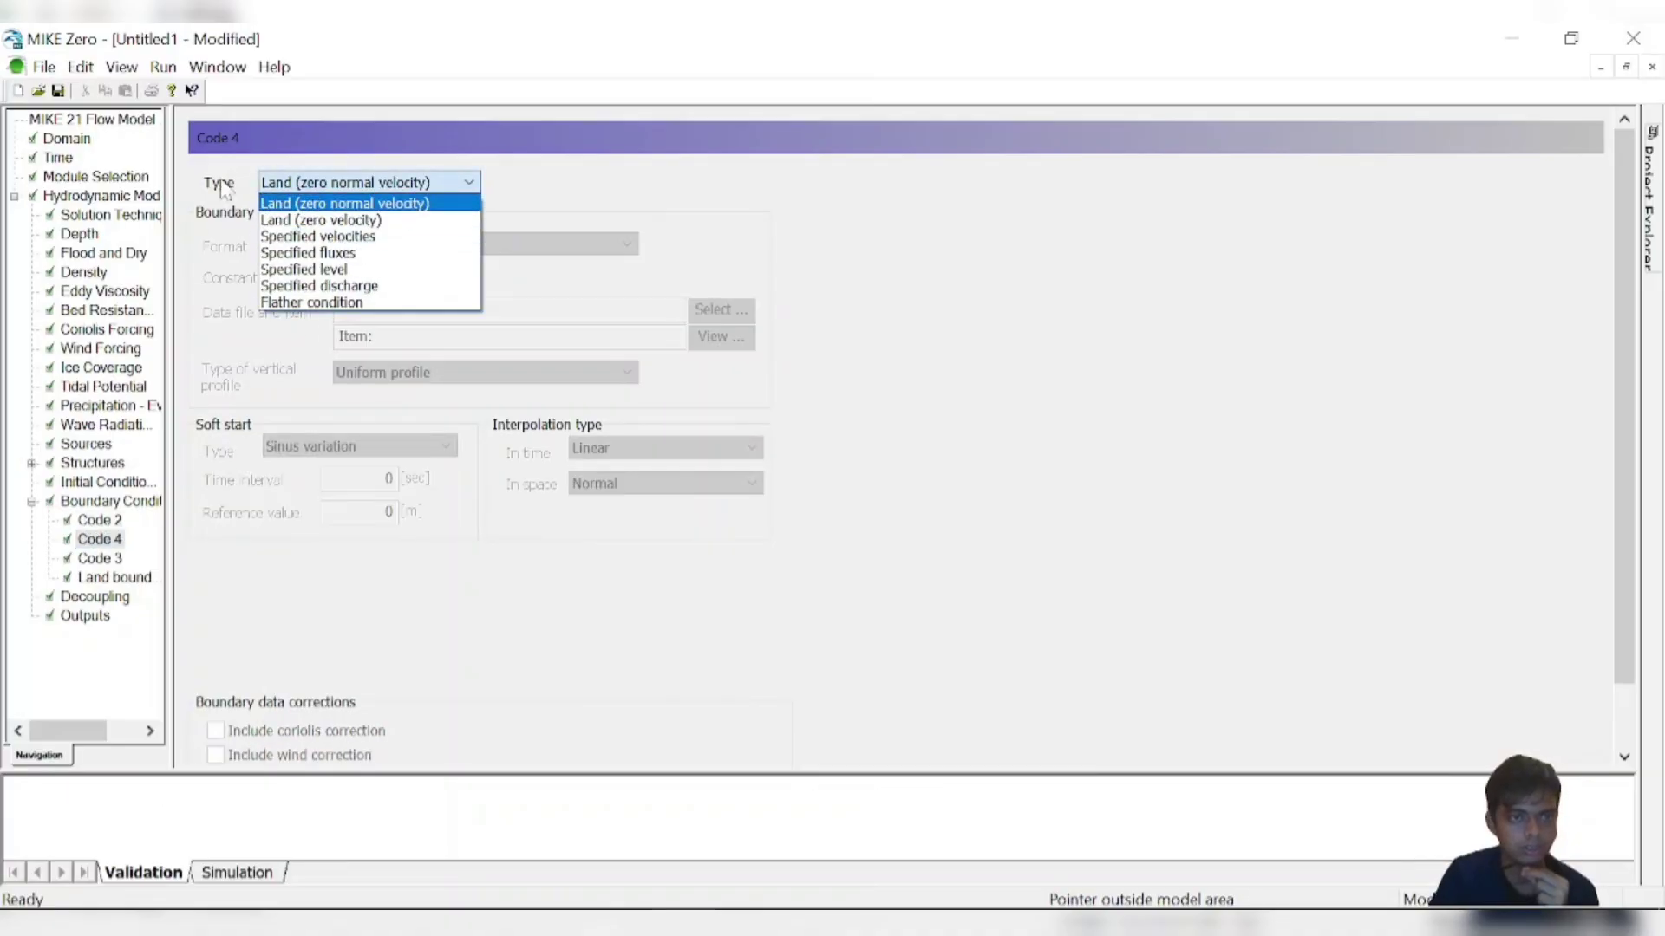
click(112, 517)
click(111, 503)
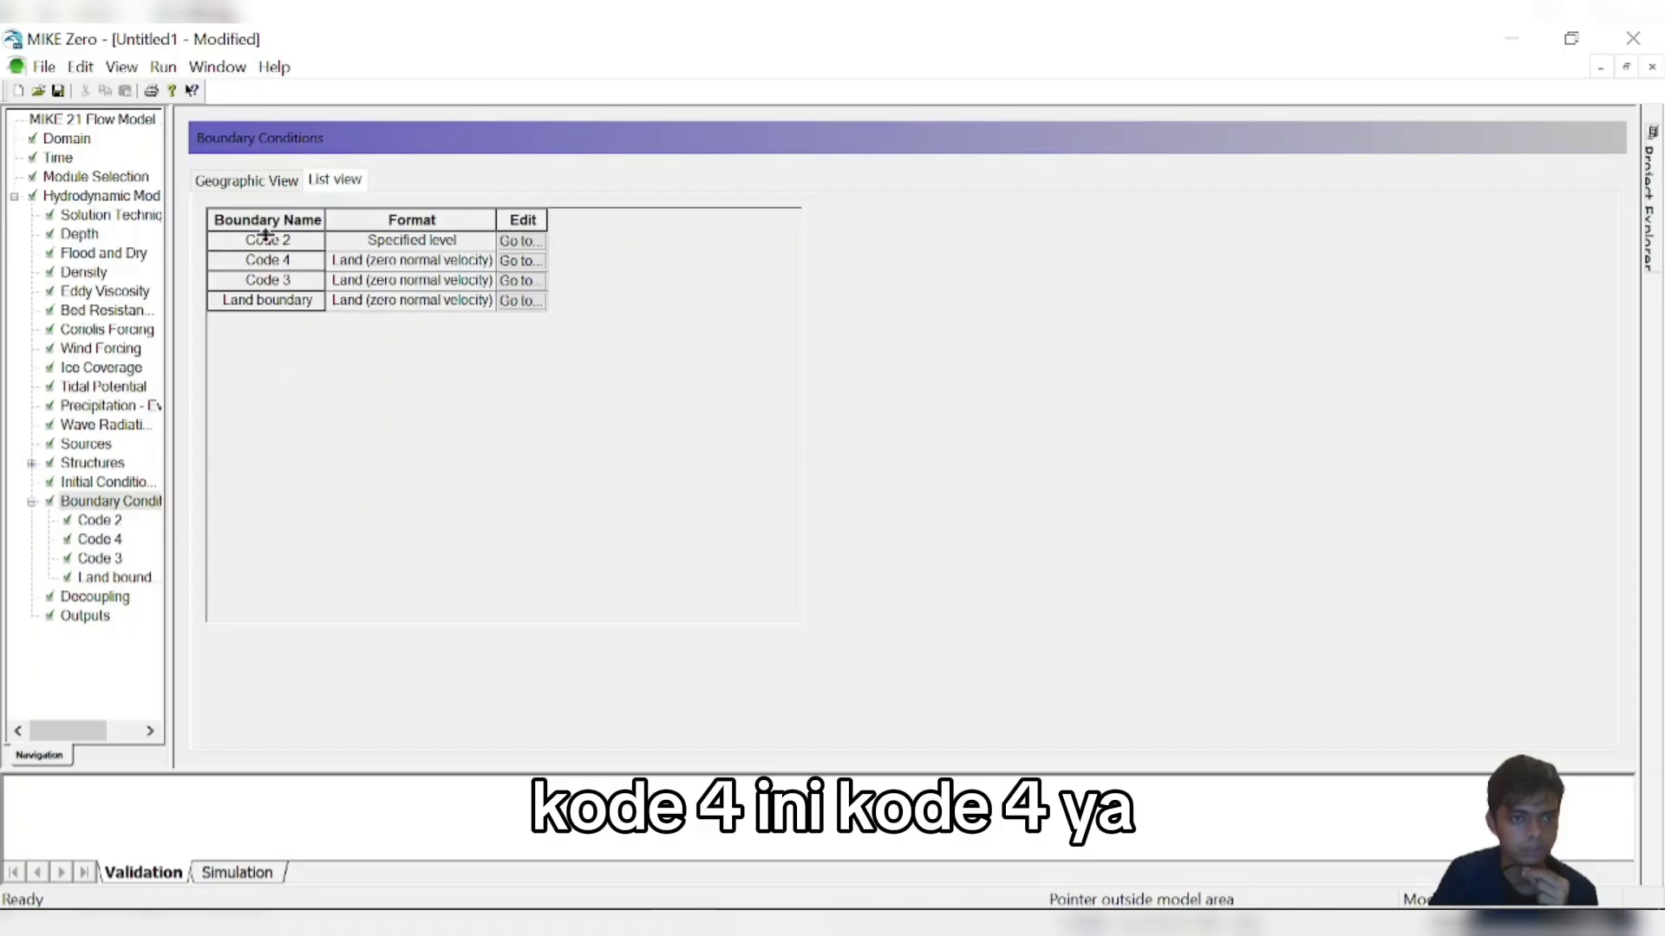
click(246, 180)
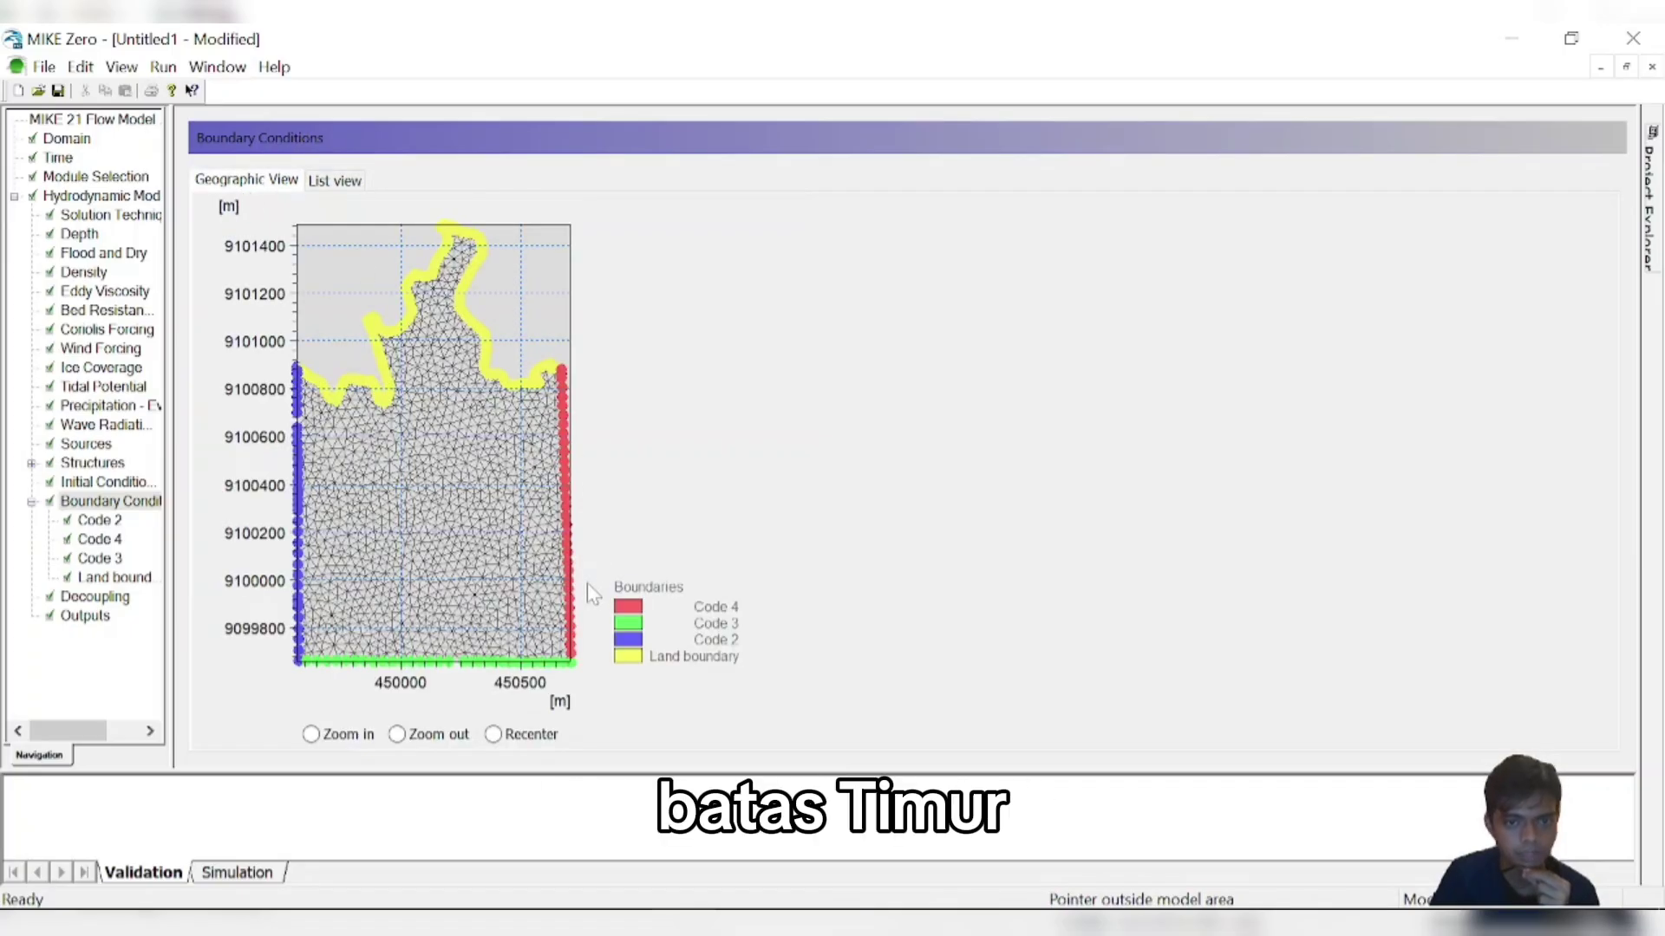
click(335, 181)
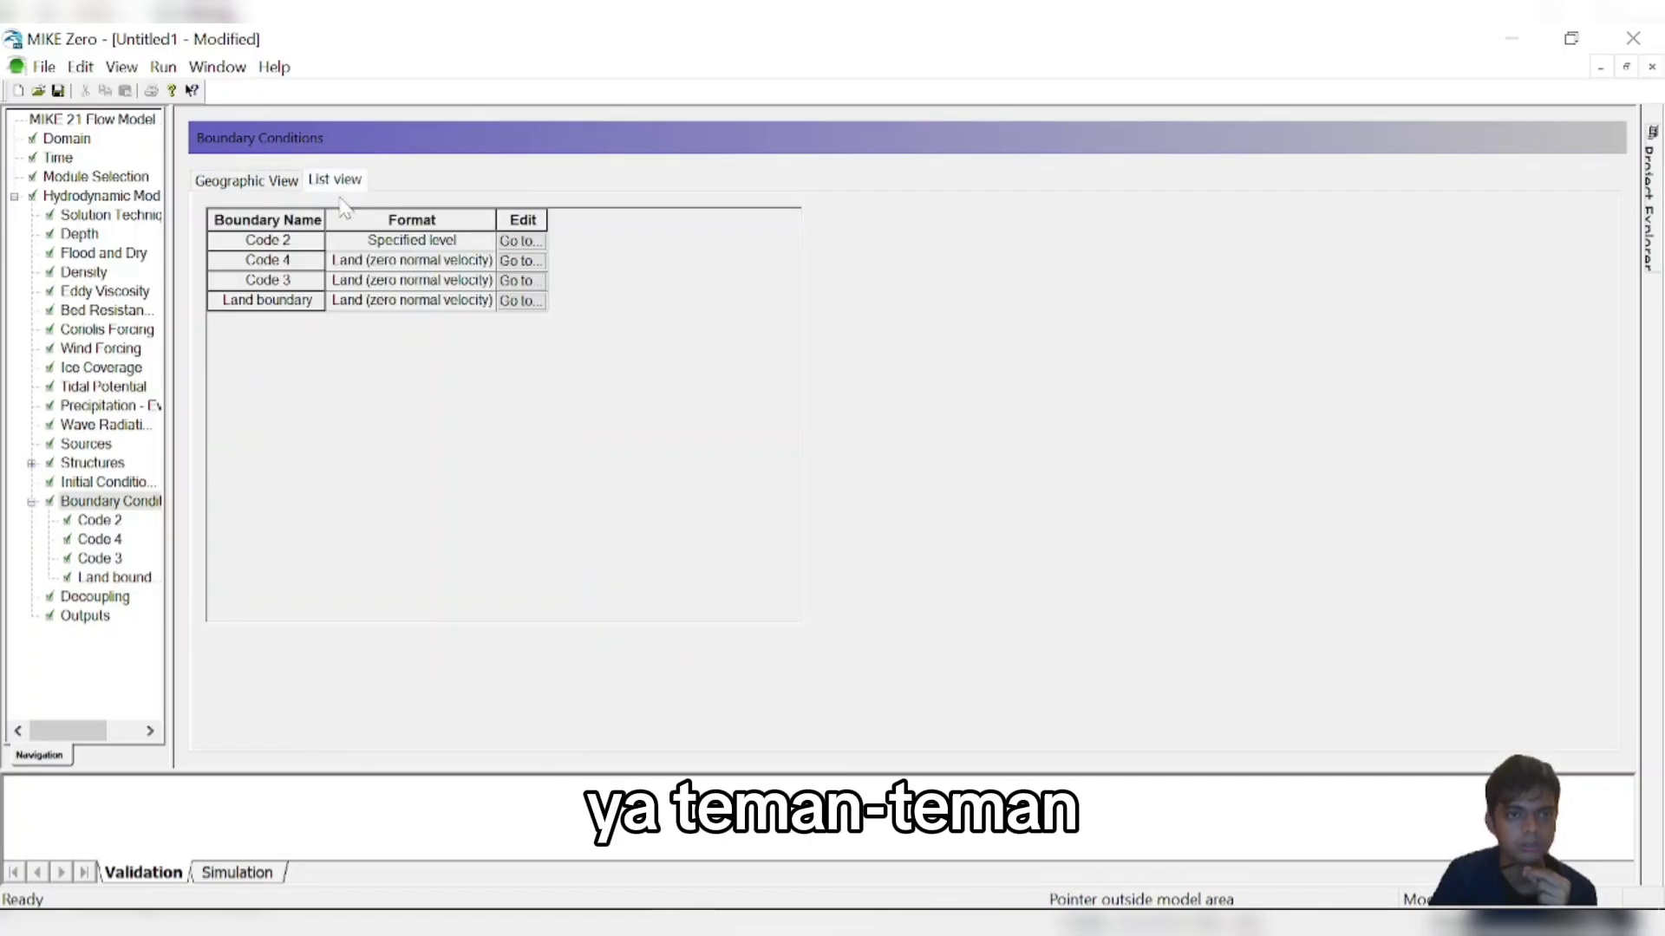
- Set the Code 4 boundary type to Specified level with the format Varying in time and along boundary
click(508, 254)
click(379, 184)
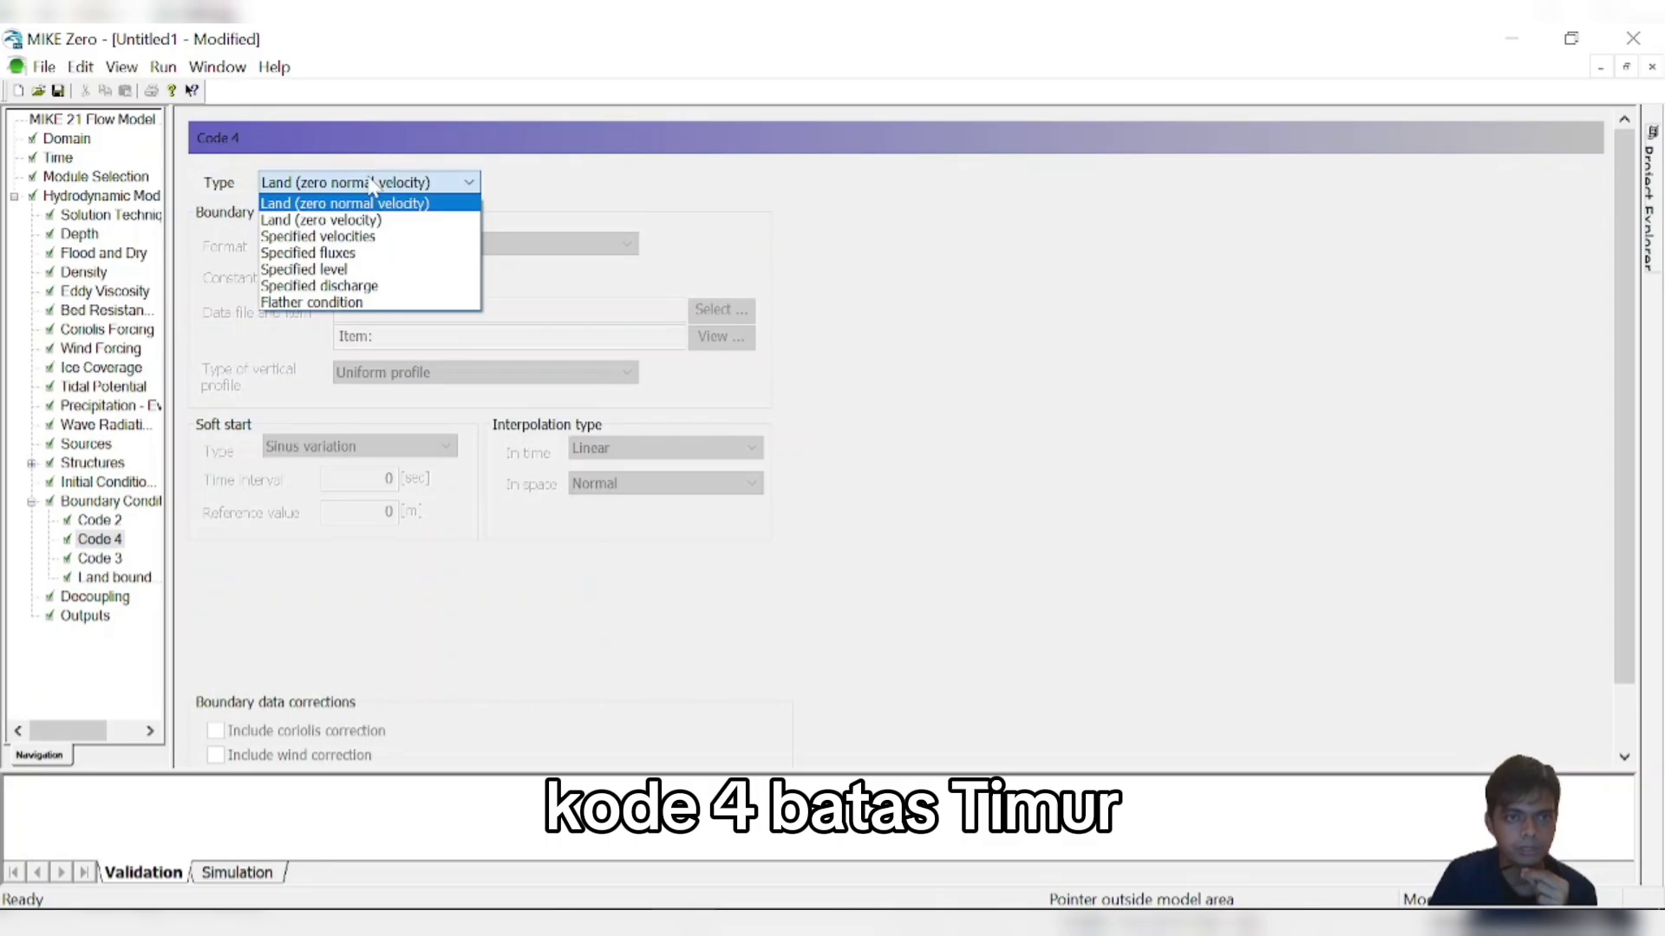
click(347, 269)
click(449, 244)
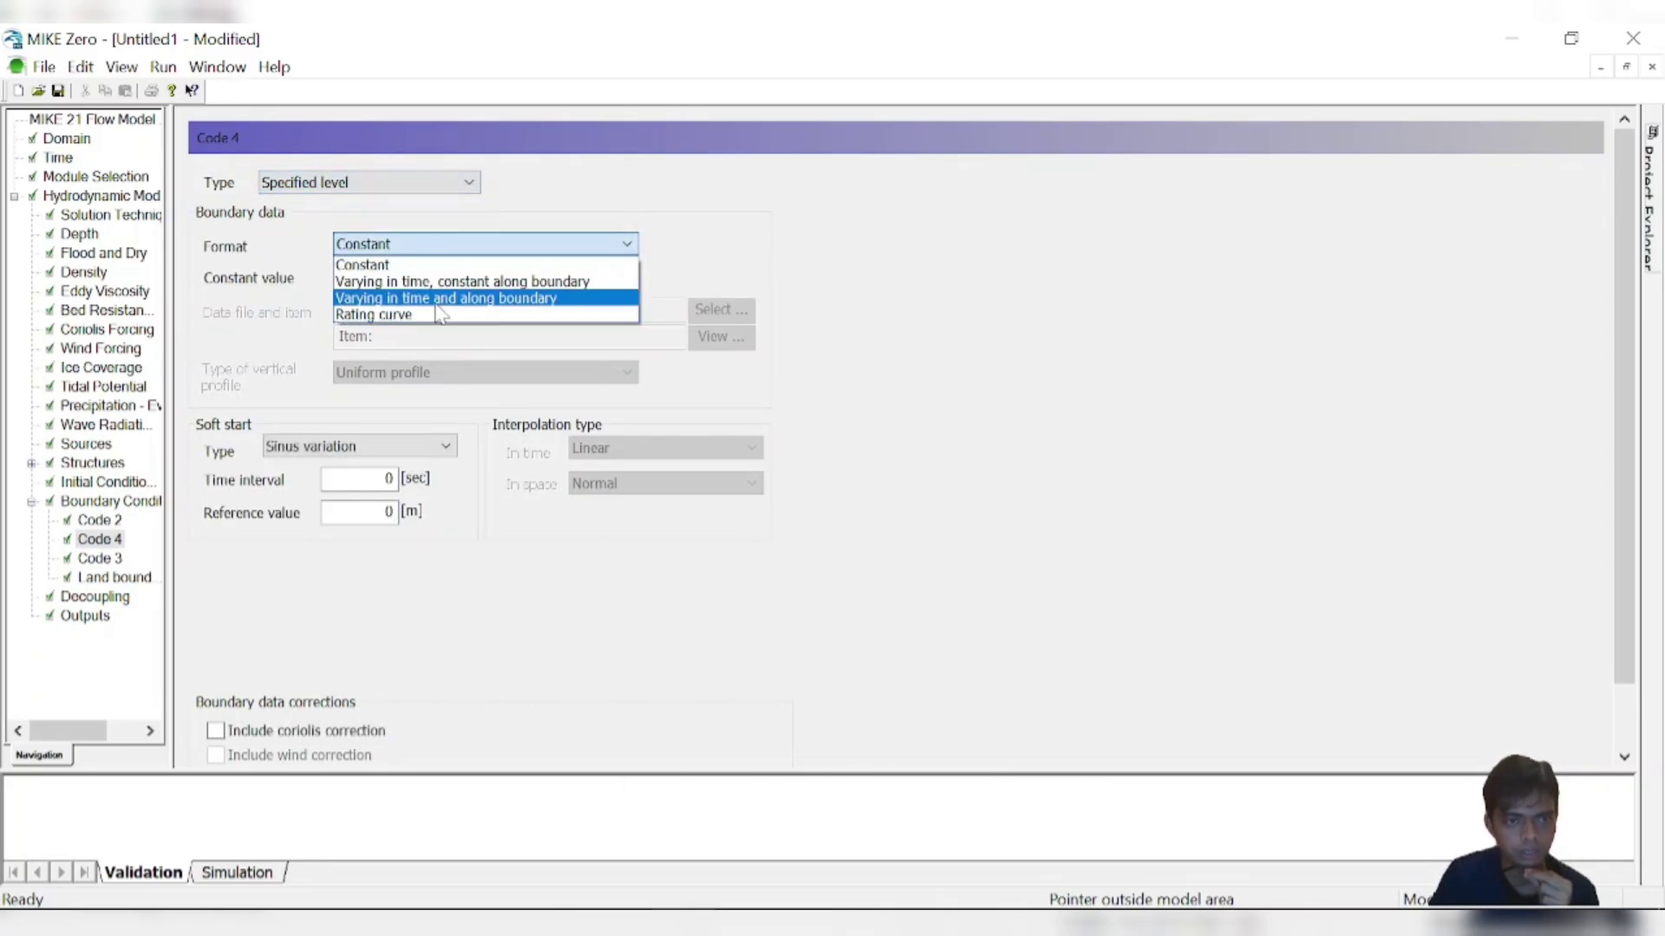
click(416, 299)
- Assign the Batas Timur profile file (.dfs1) from the MIKE 21 folder as the Code 4 boundary data
click(709, 309)
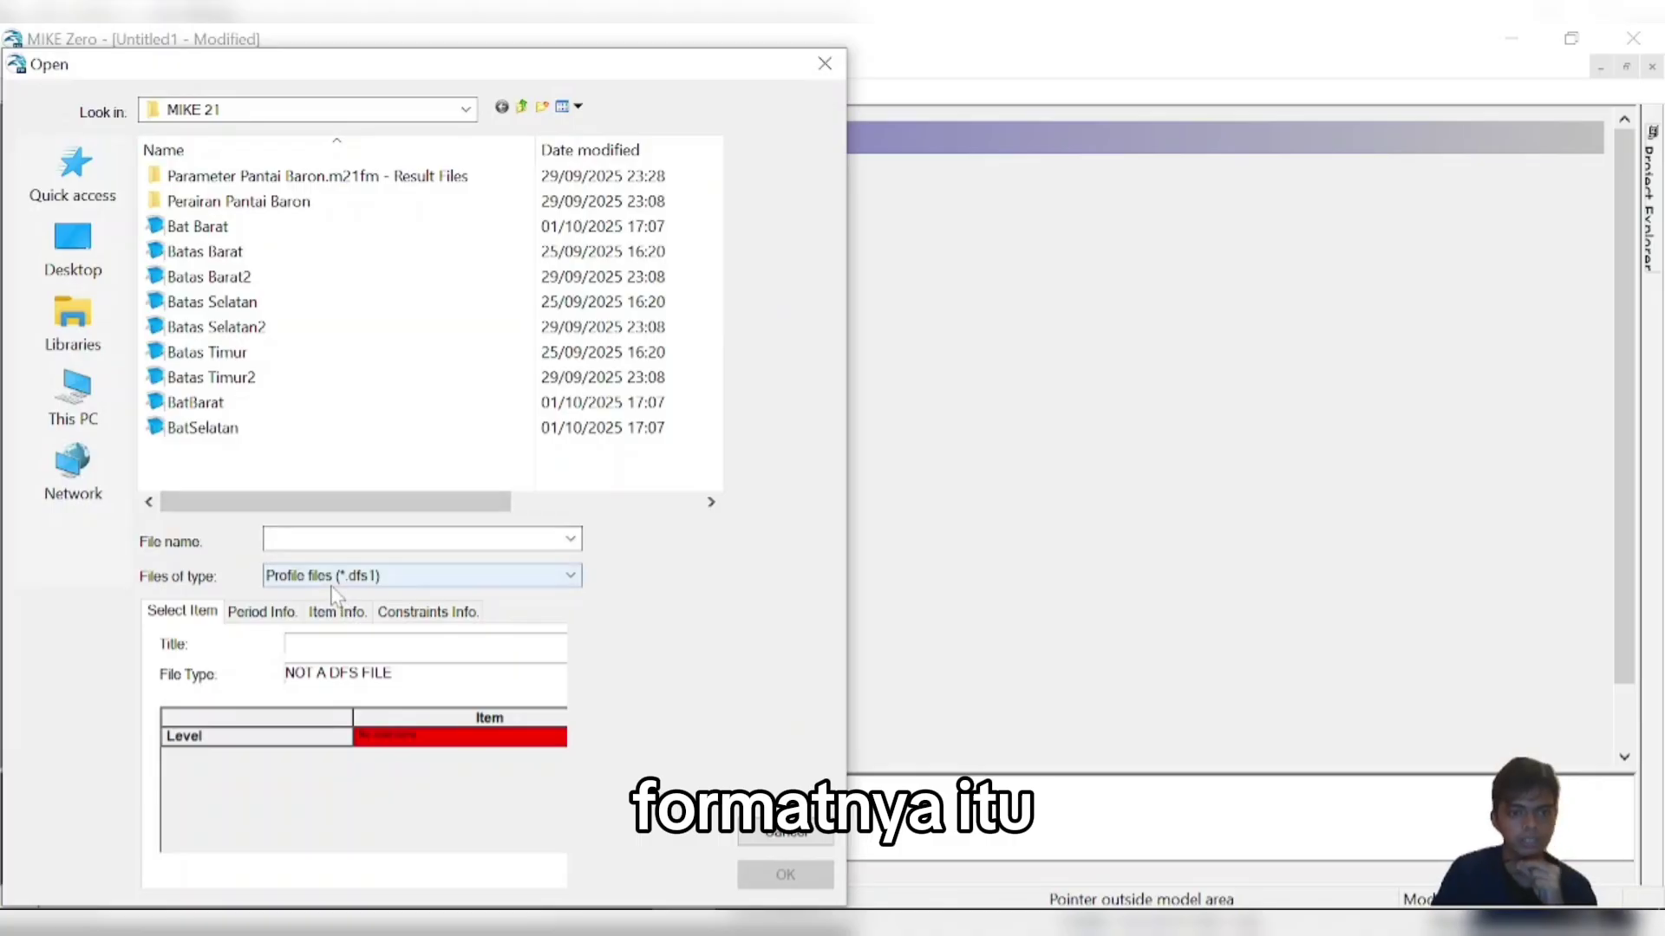
click(364, 575)
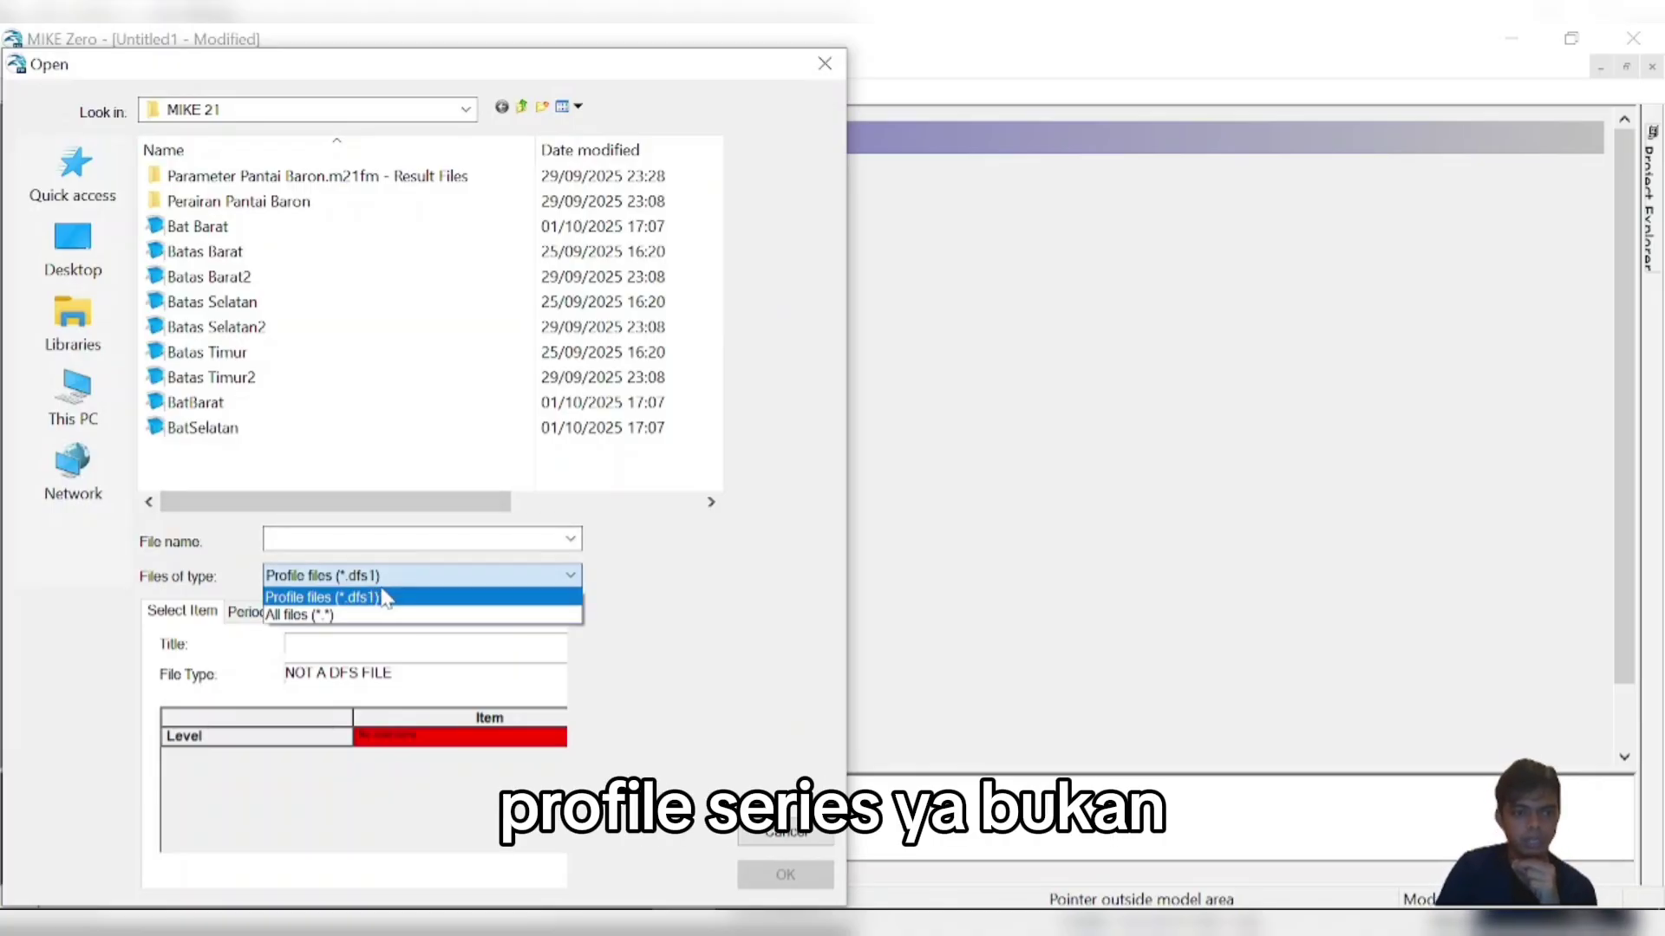
click(400, 592)
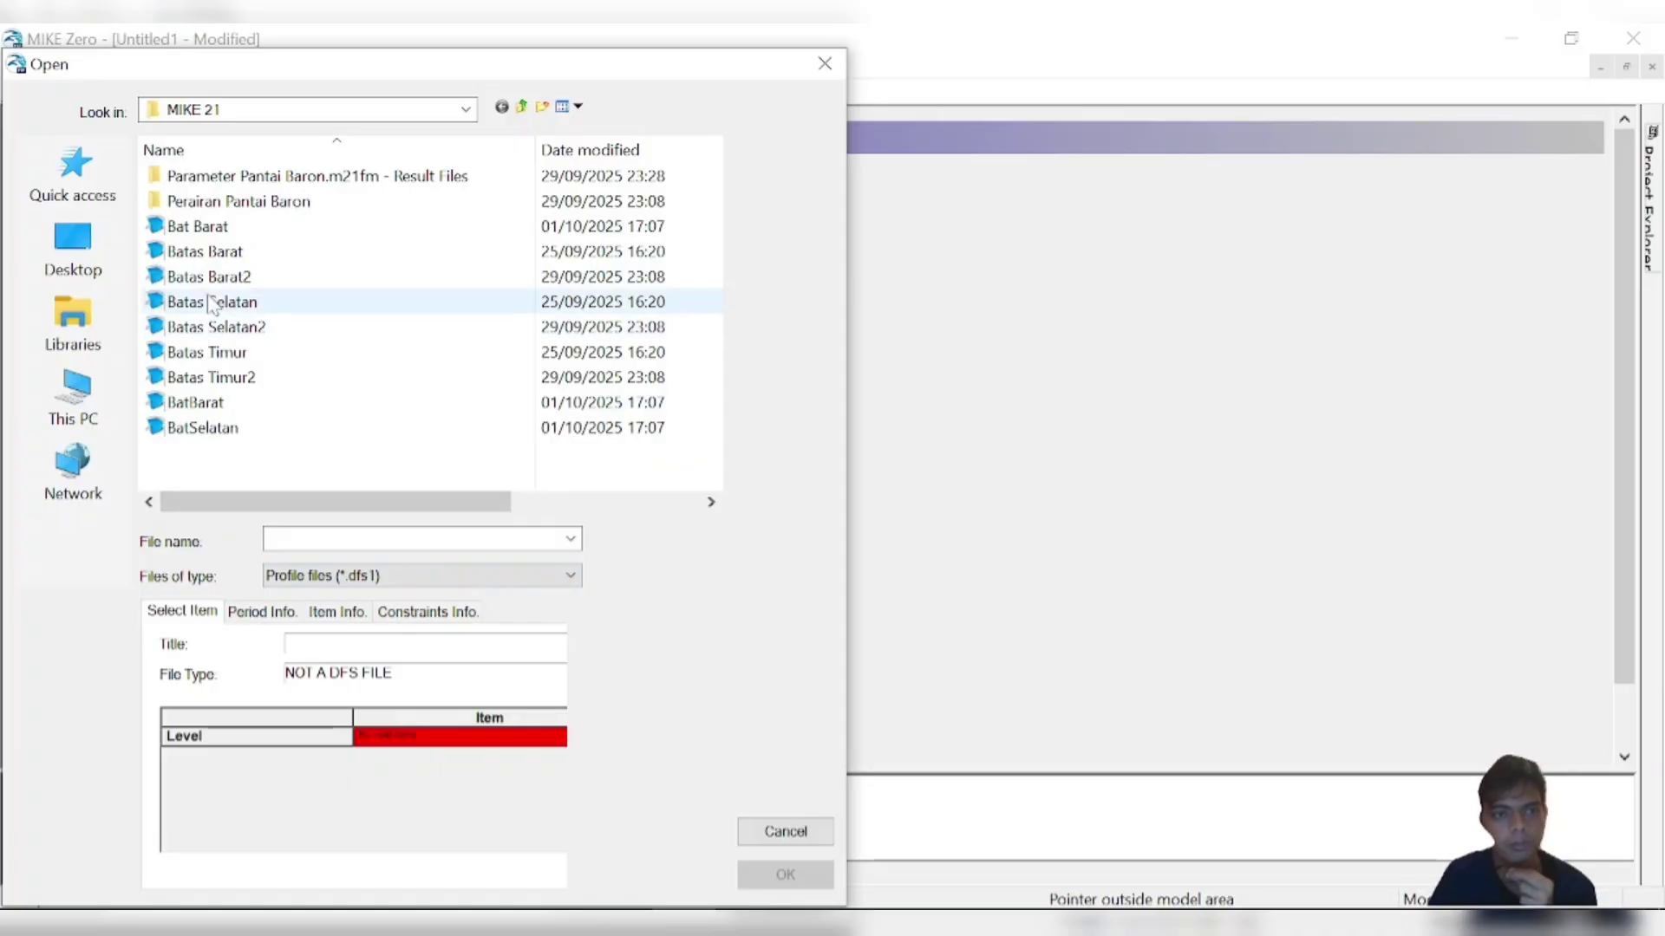
double_click(214, 353)
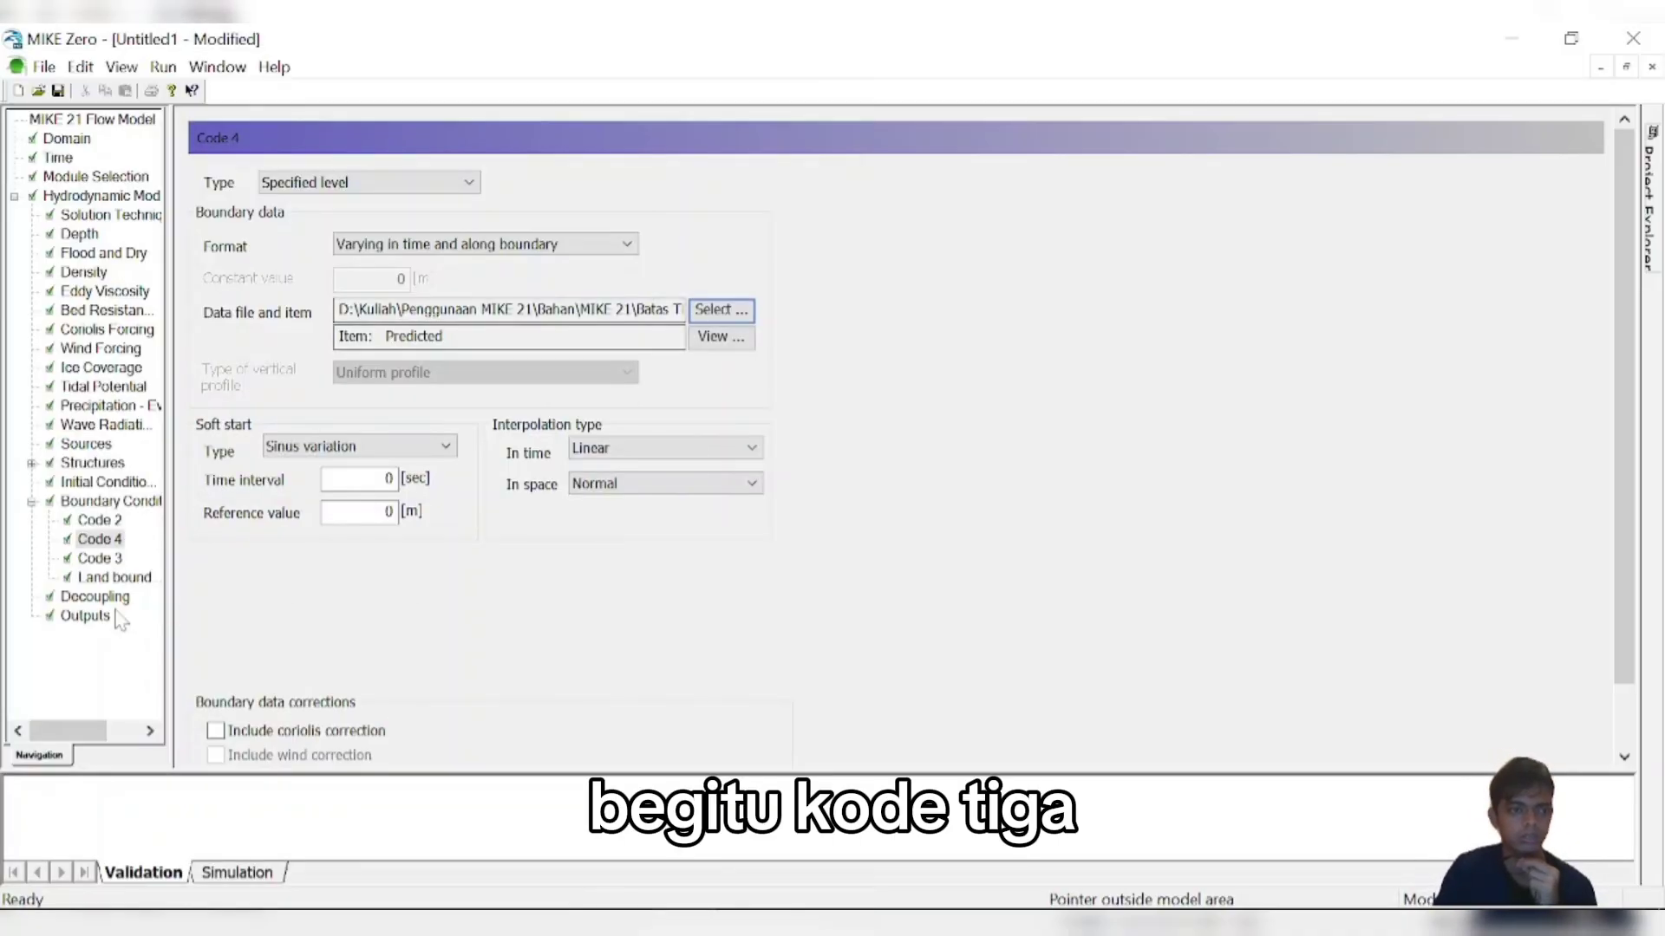
- Set the Code 3 boundary type to Specified level with the format Varying in time and along boundary
click(113, 559)
click(325, 182)
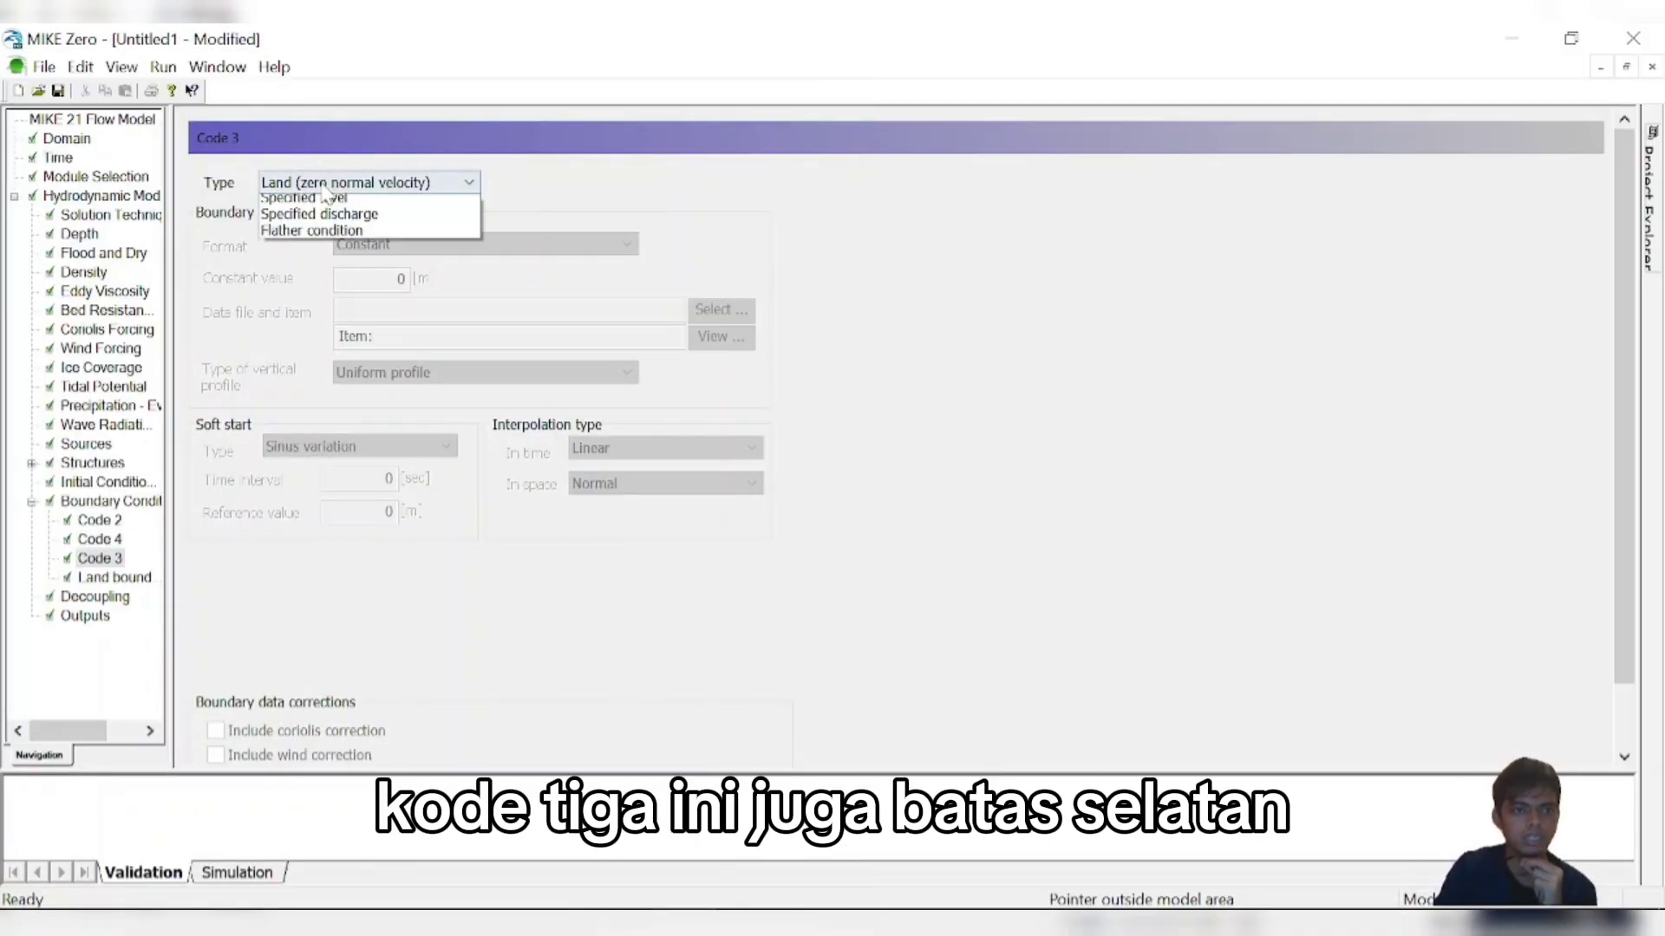
click(360, 268)
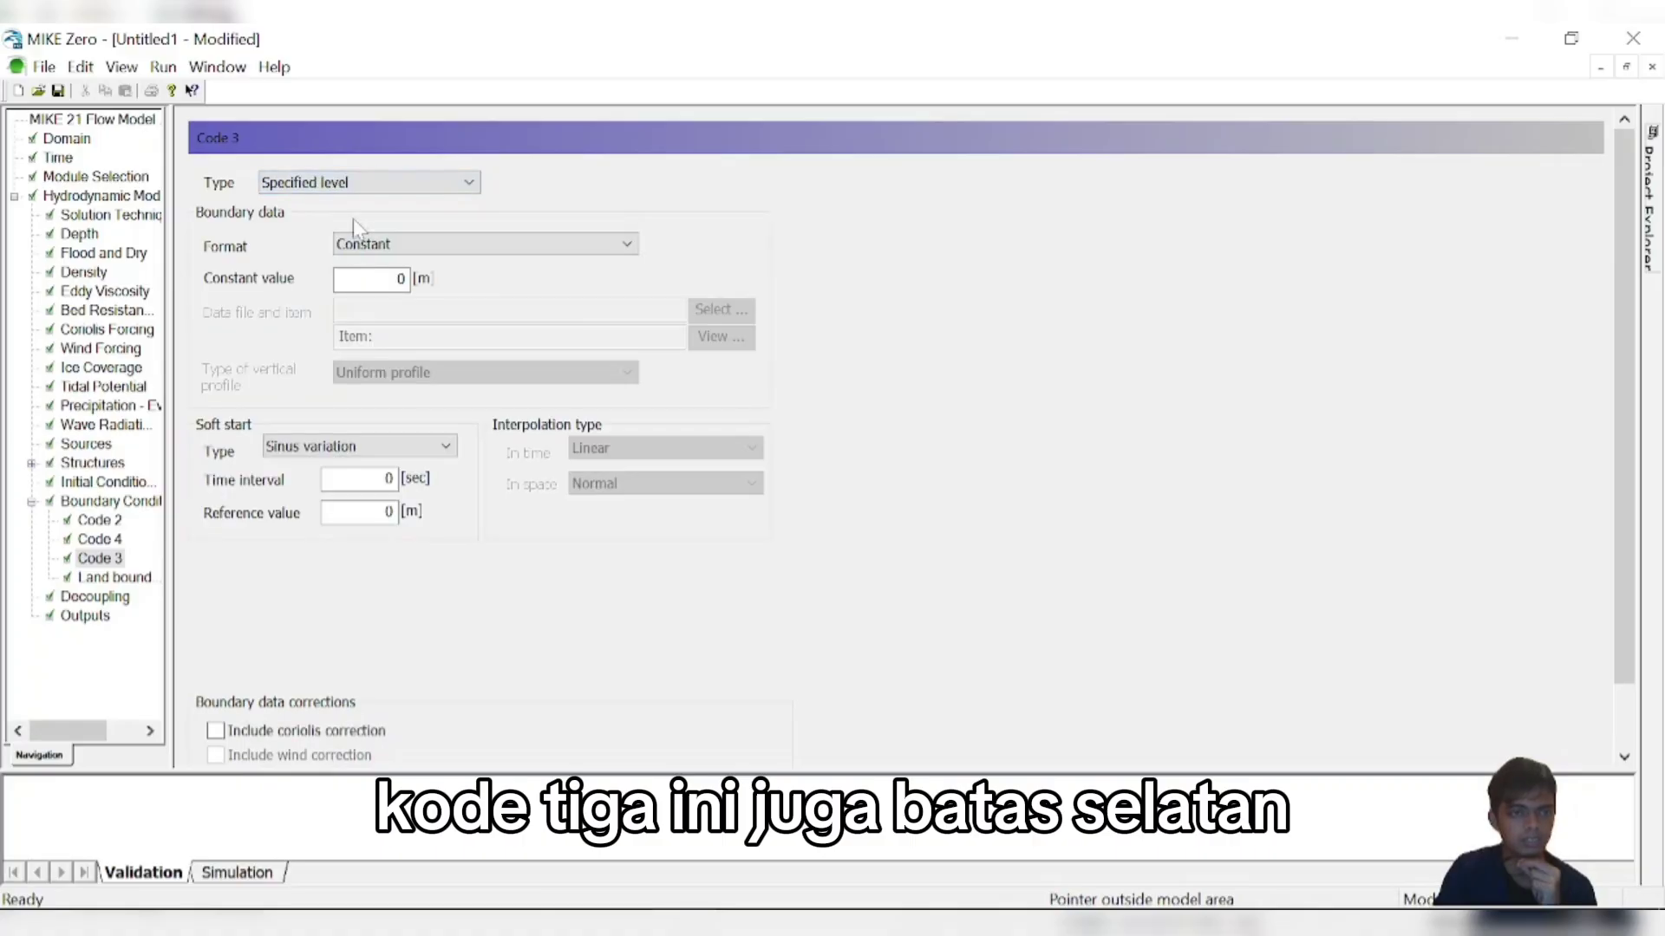
click(390, 245)
click(434, 297)
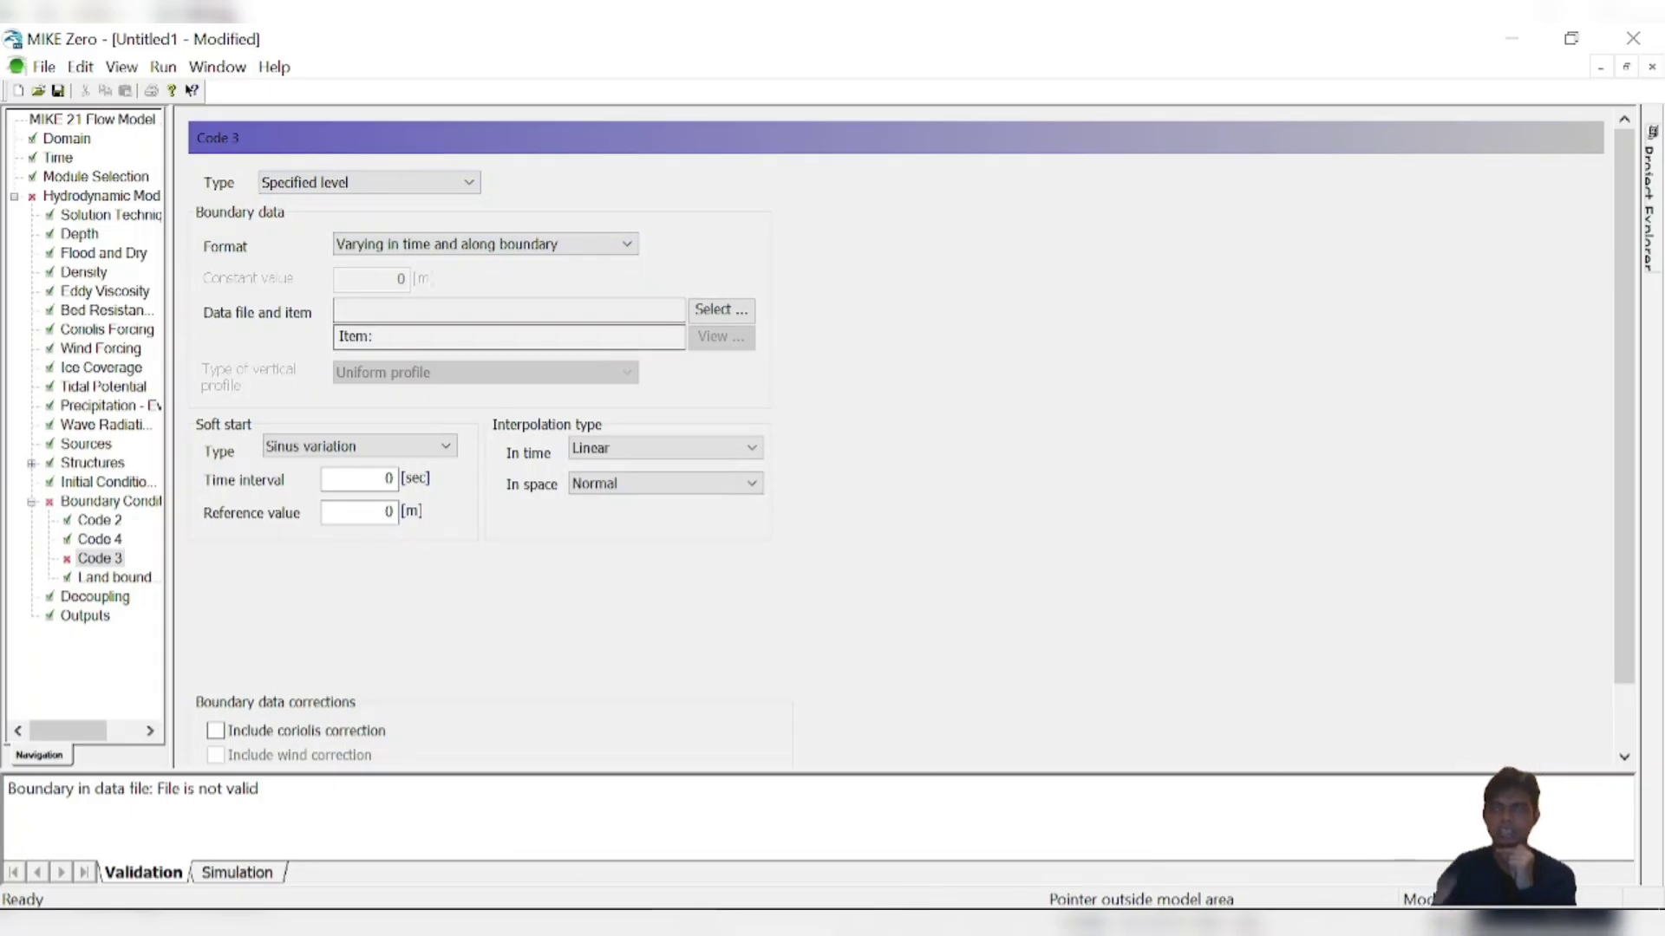
- Assign the Batas Selatan profile file (.dfs1) from the MIKE 21 folder as the Code 3 boundary data
click(724, 308)
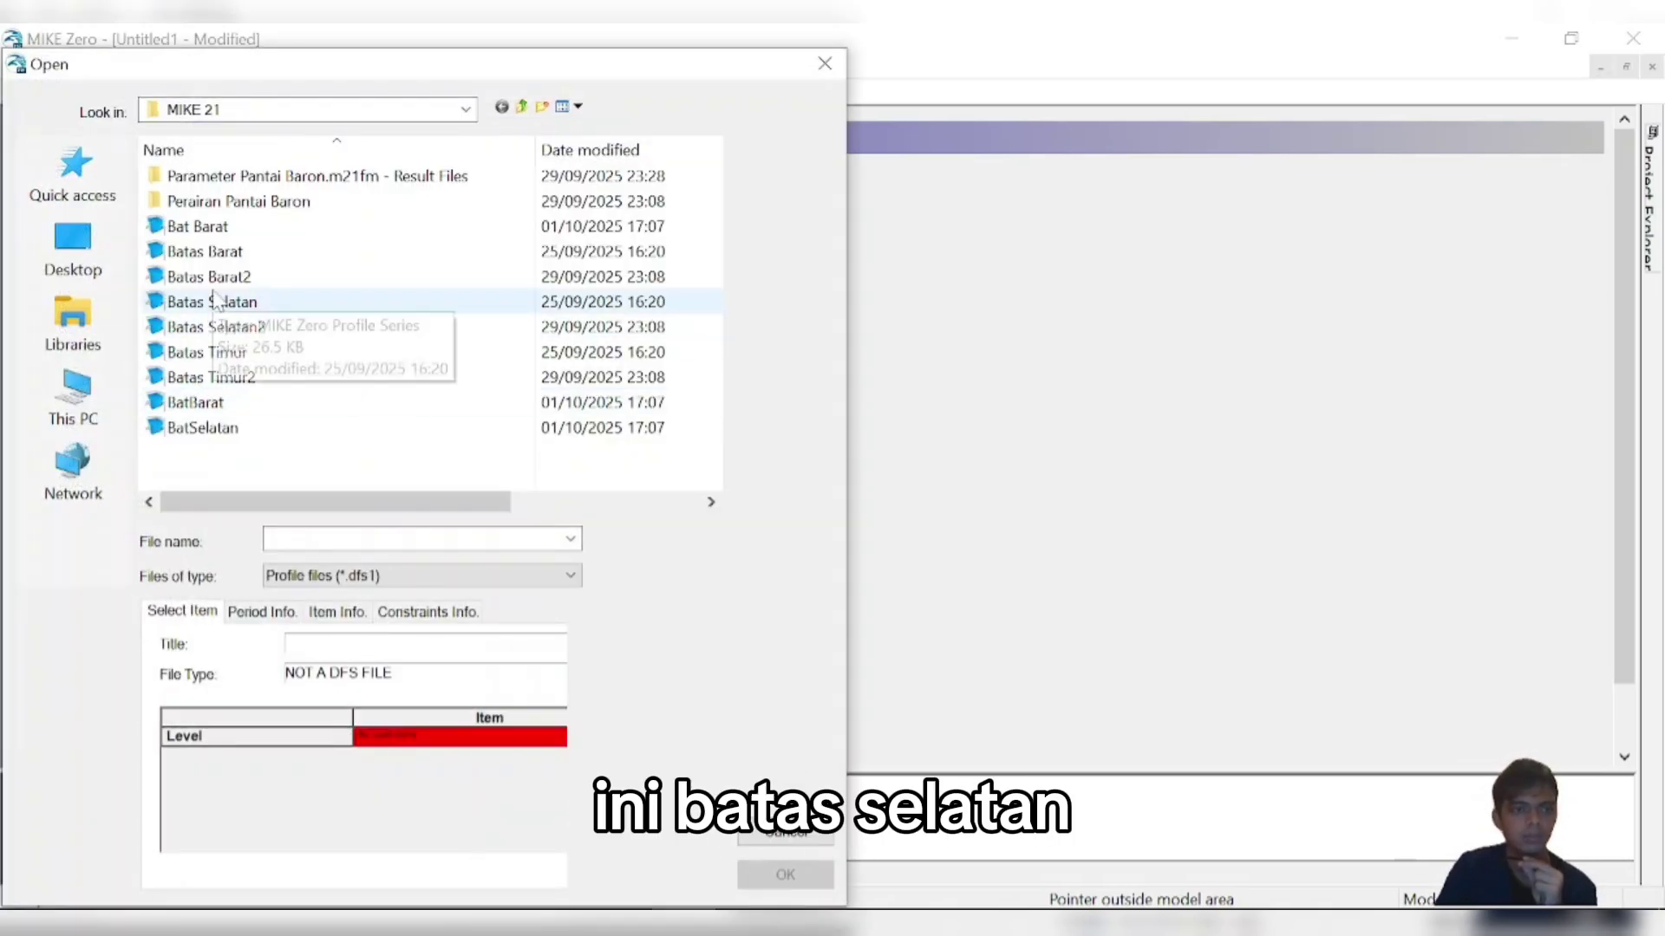
double_click(416, 301)
click(110, 502)
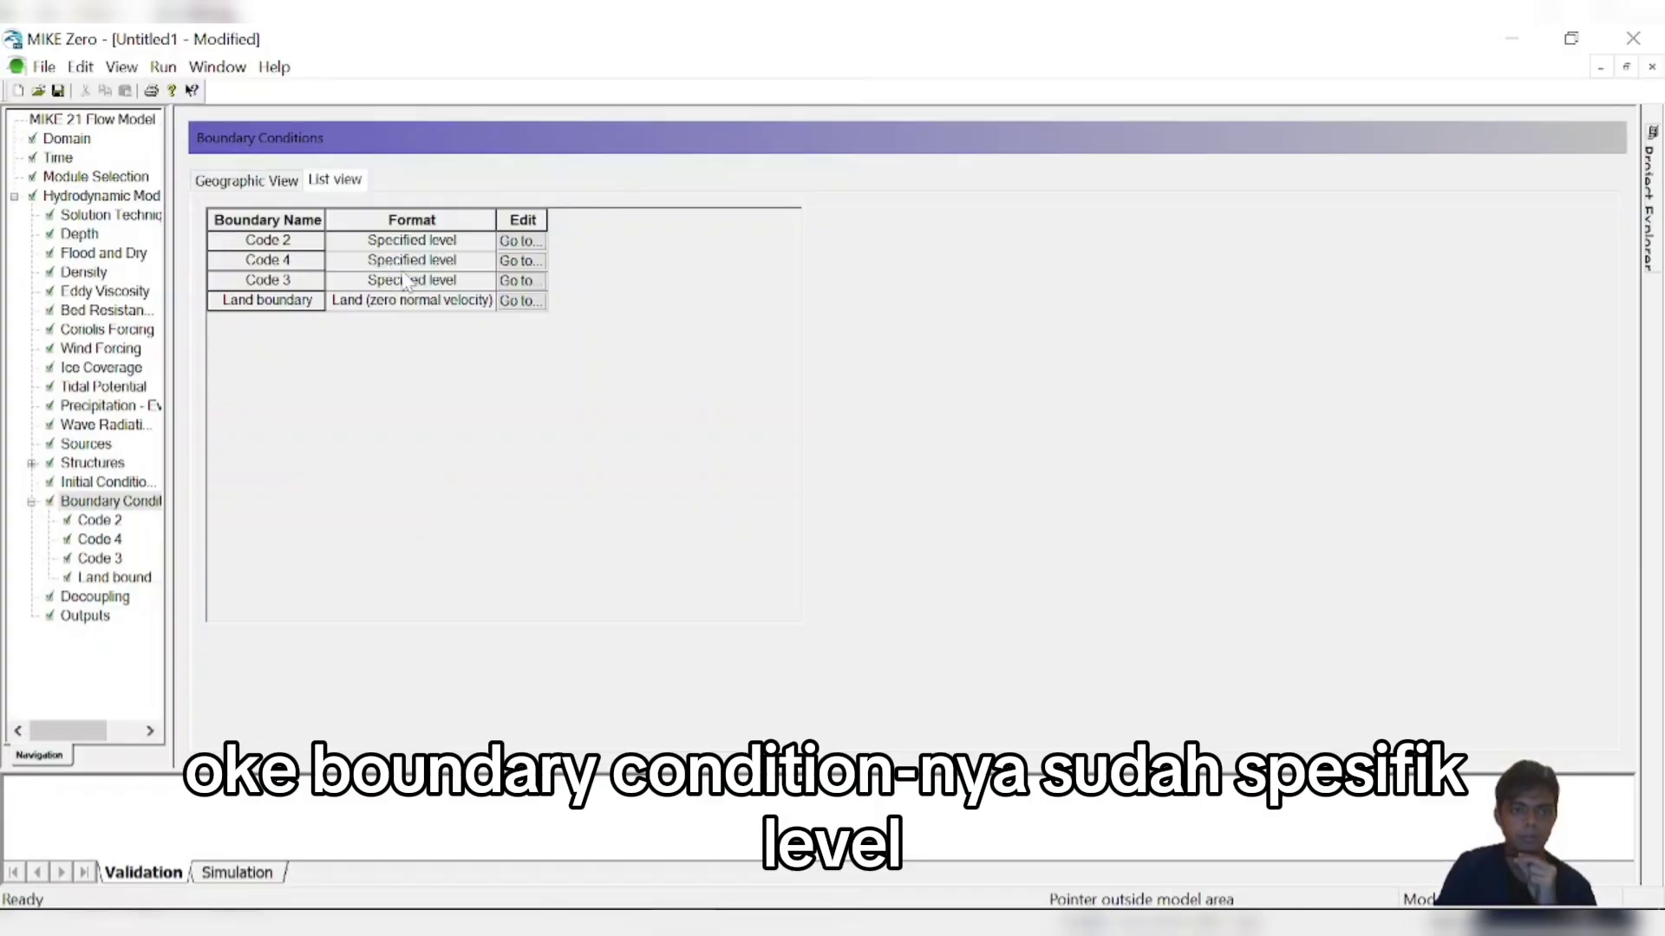
- Check the land boundary in the geographic view and keep its type as Land (zero normal velocity)
click(277, 180)
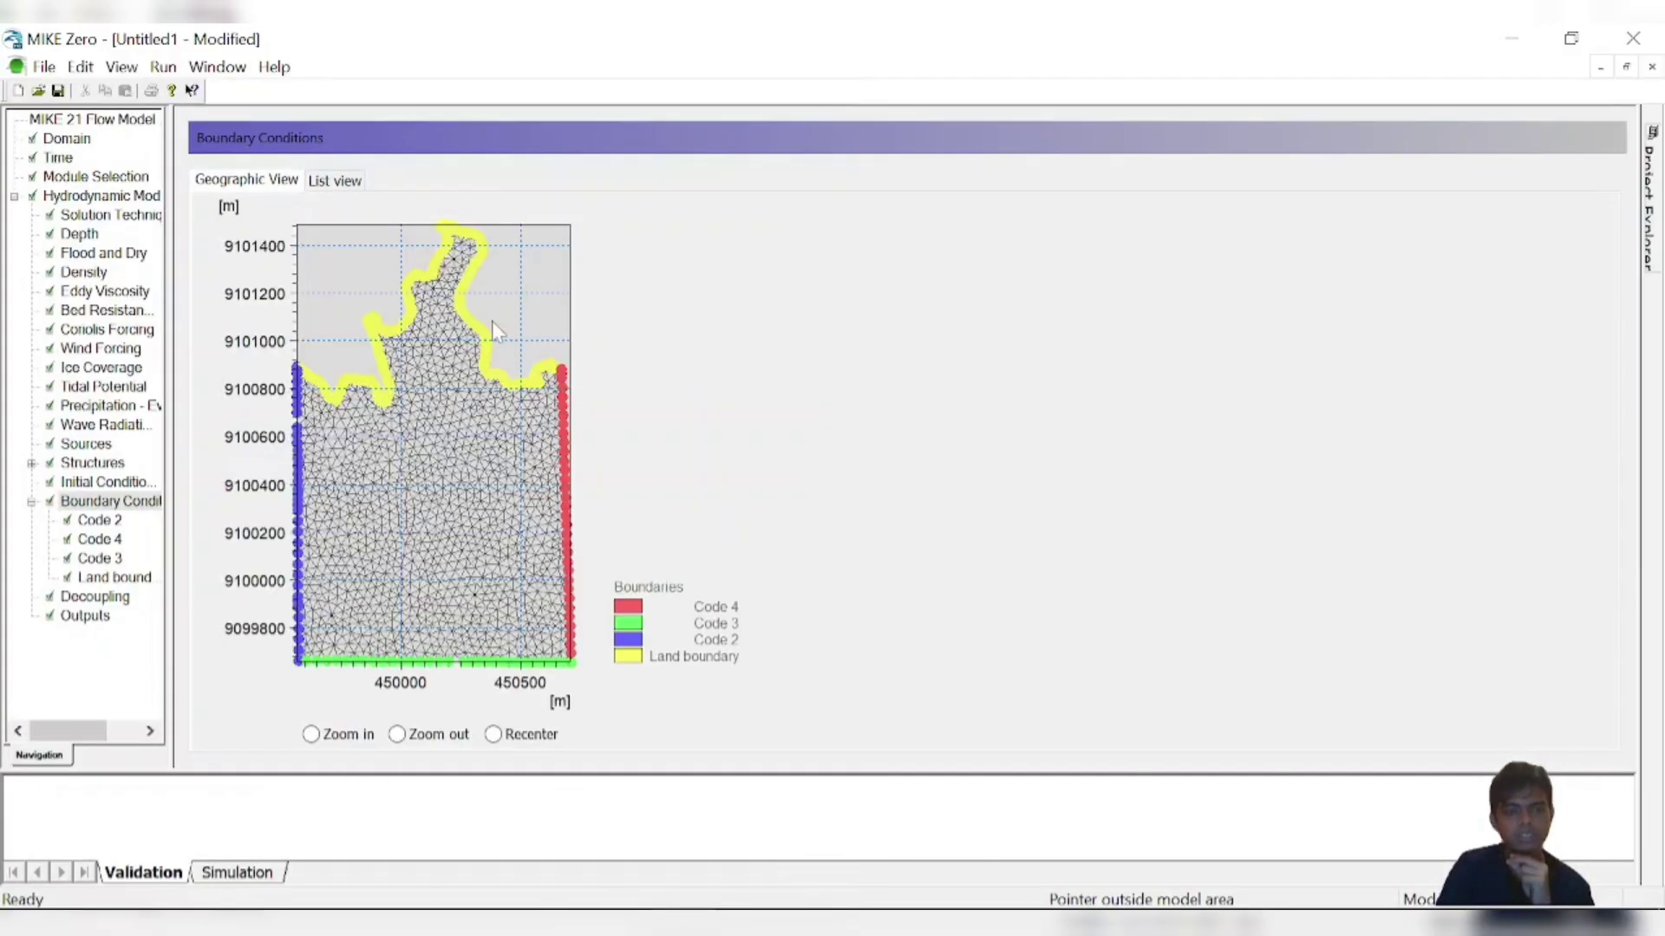
click(323, 182)
click(516, 301)
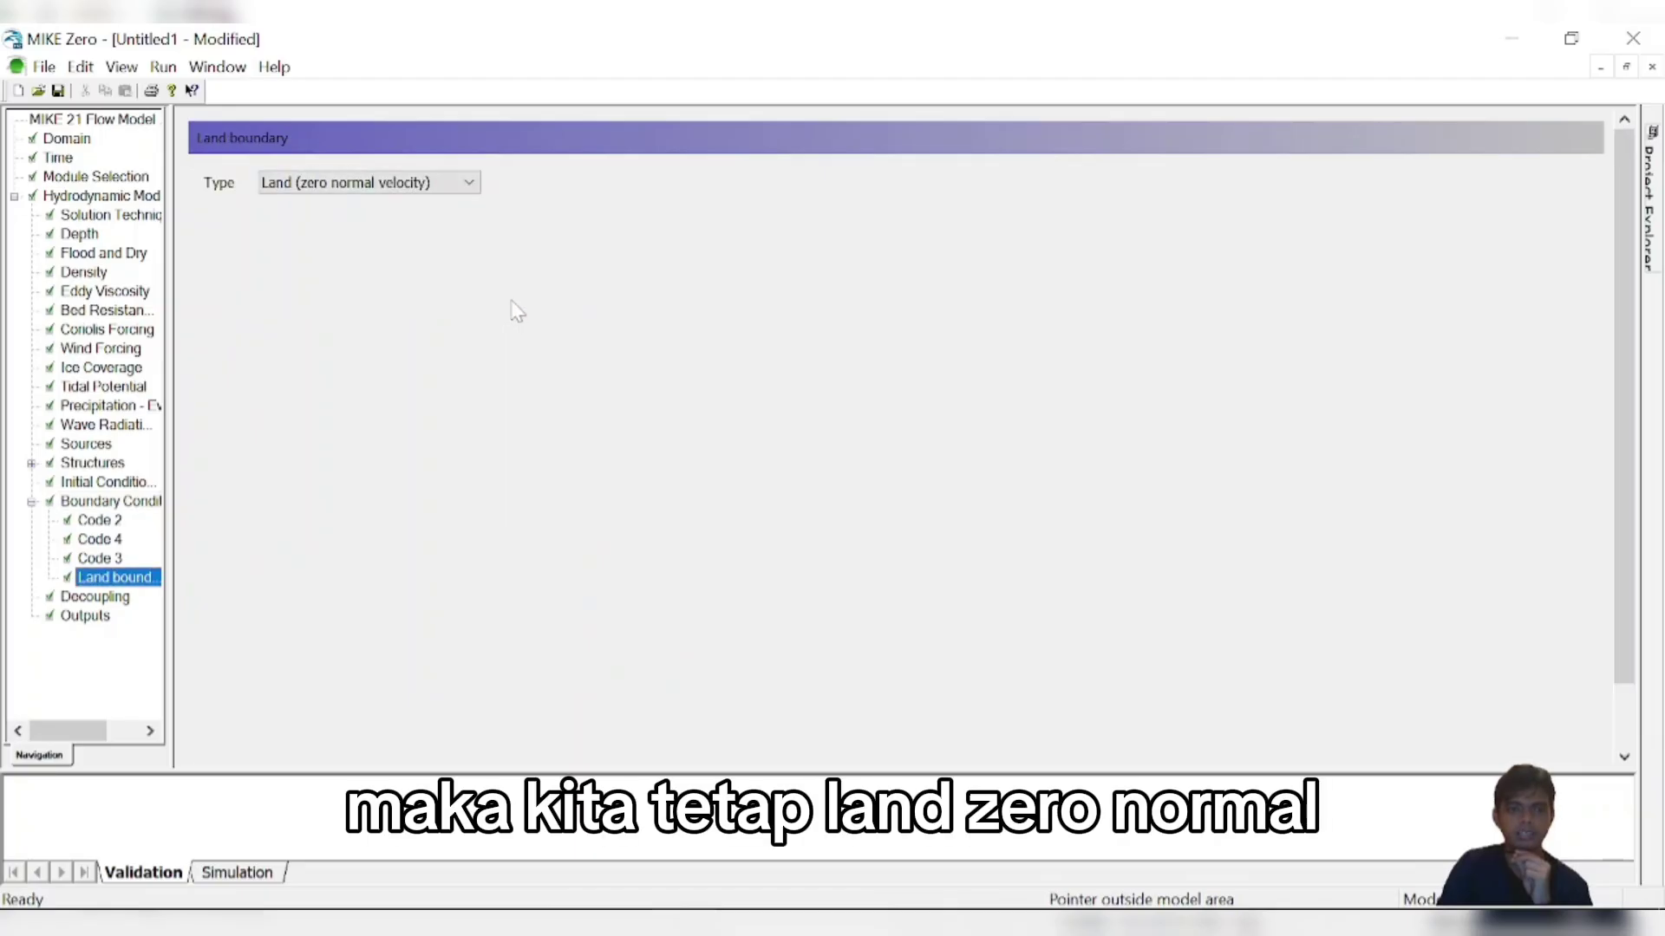
click(401, 184)
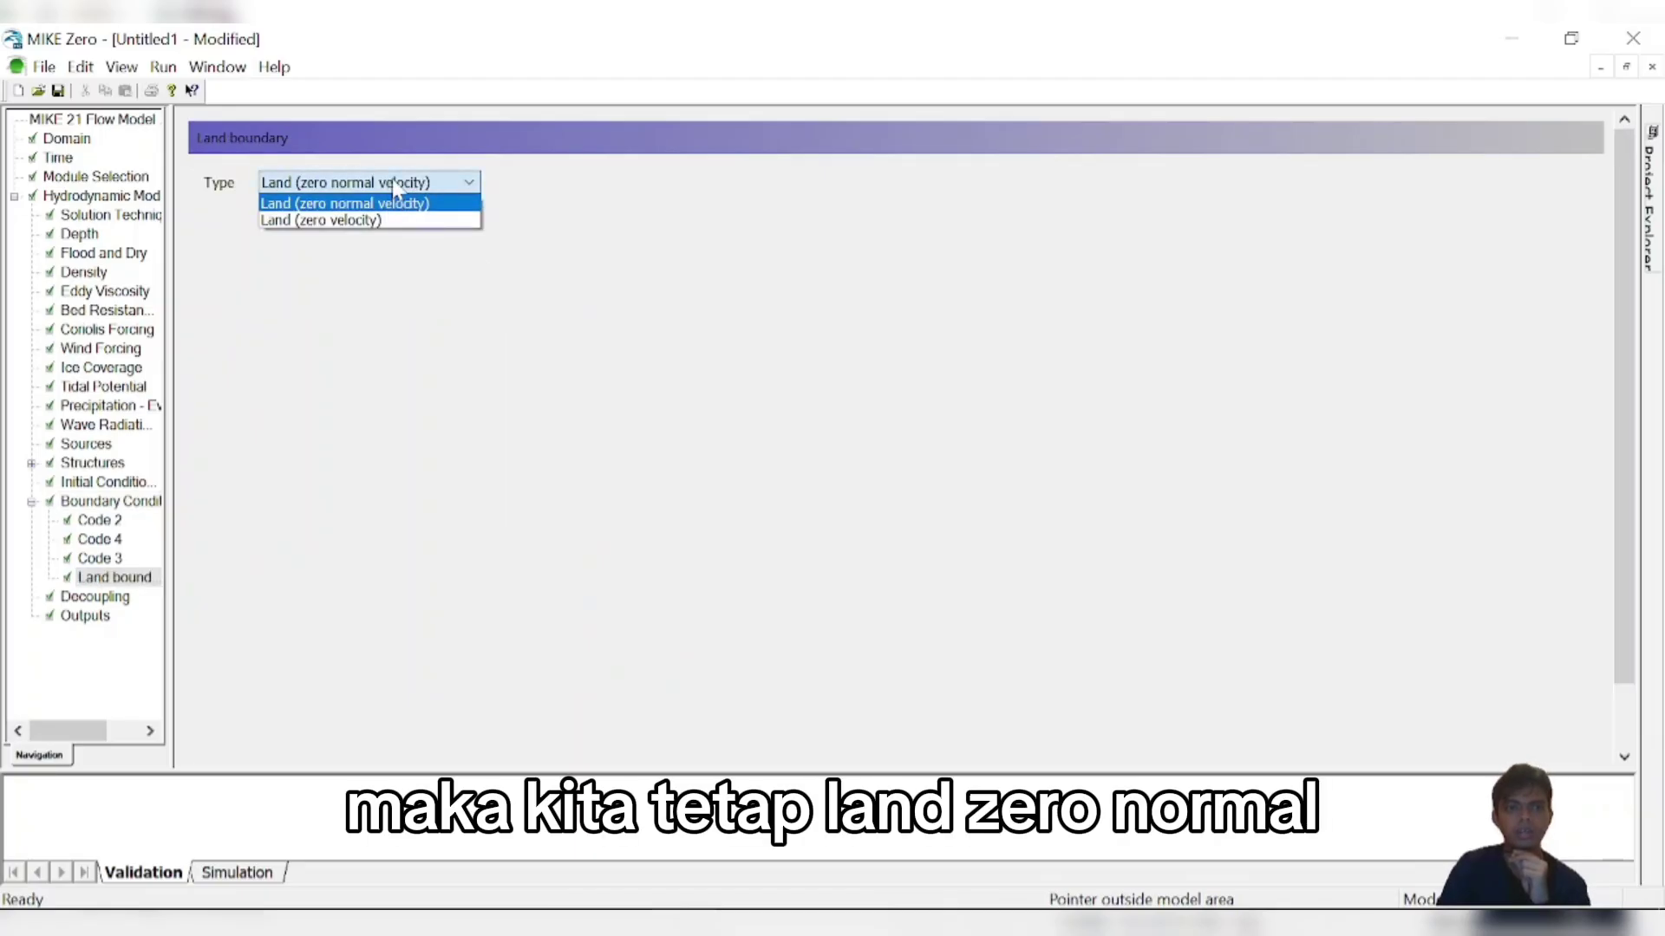
click(397, 201)
- Review all boundary conditions in the geographic view and the list view
click(134, 501)
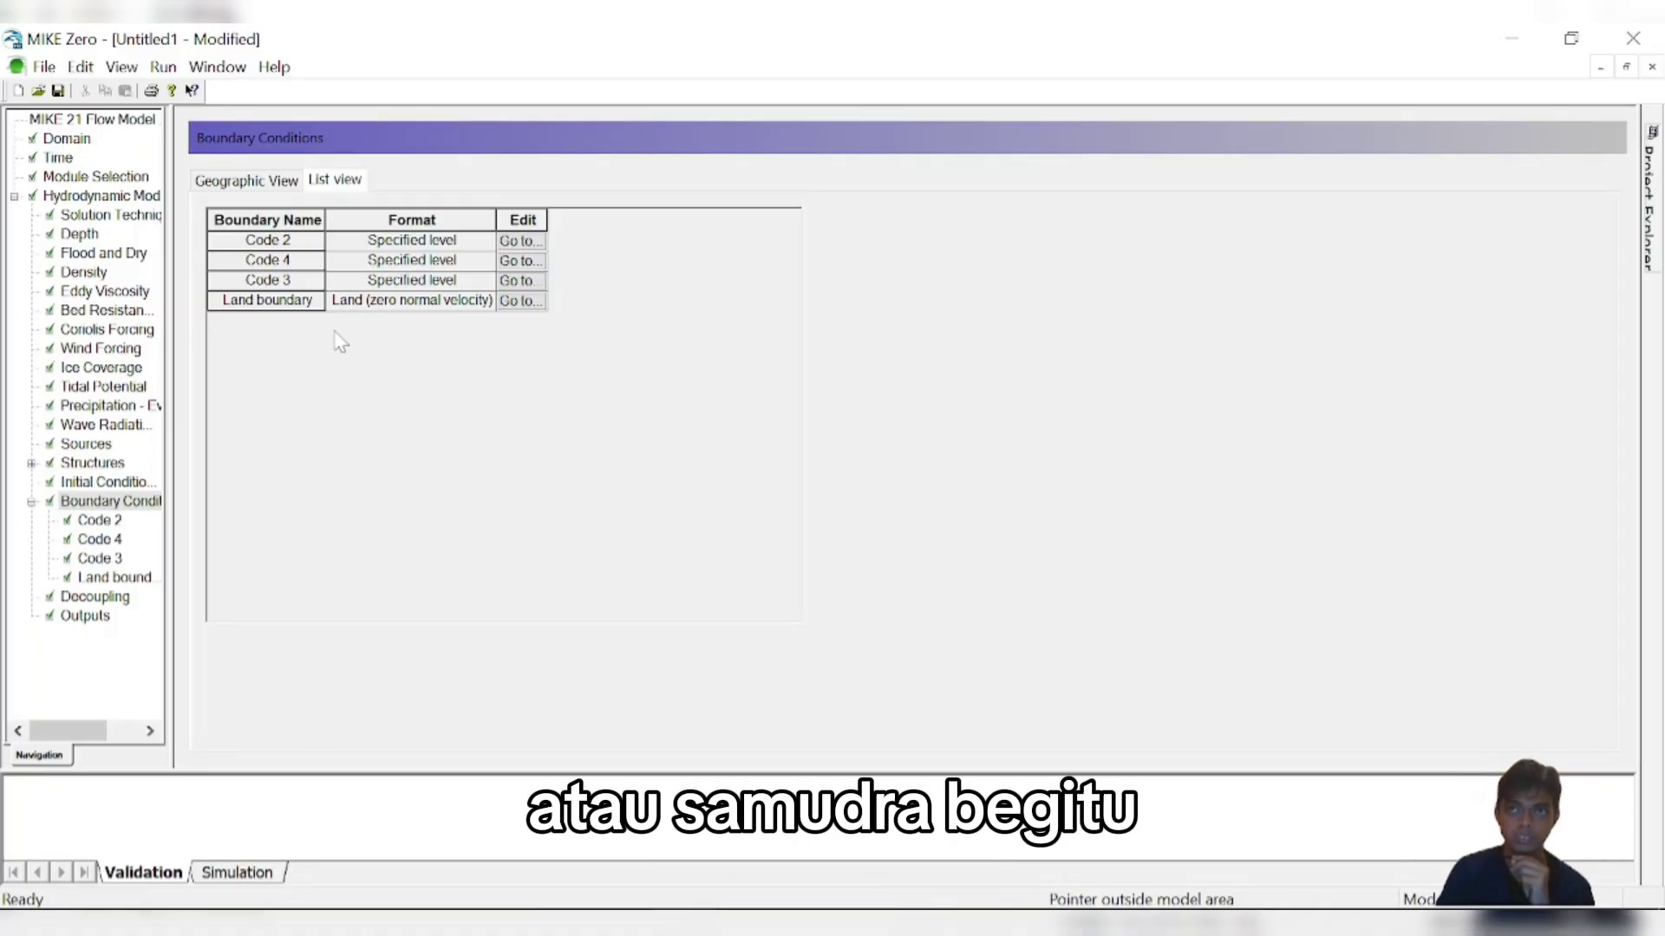
click(298, 181)
click(330, 179)
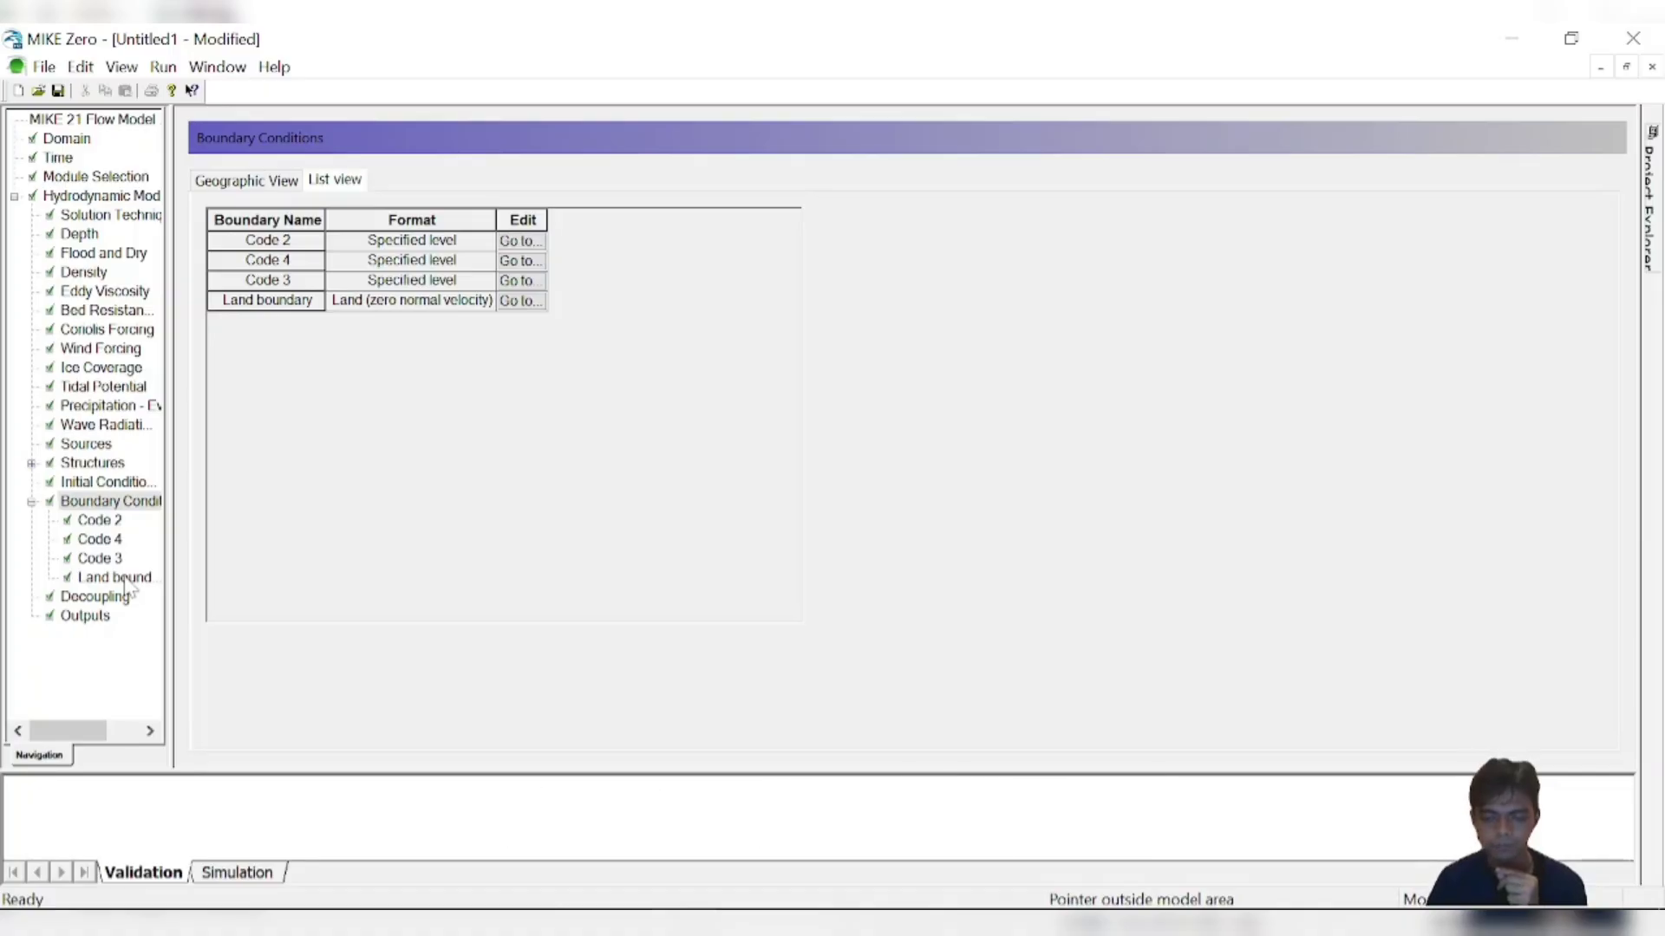
- Add a new hydrodynamic output and set its output format to Area series
click(85, 617)
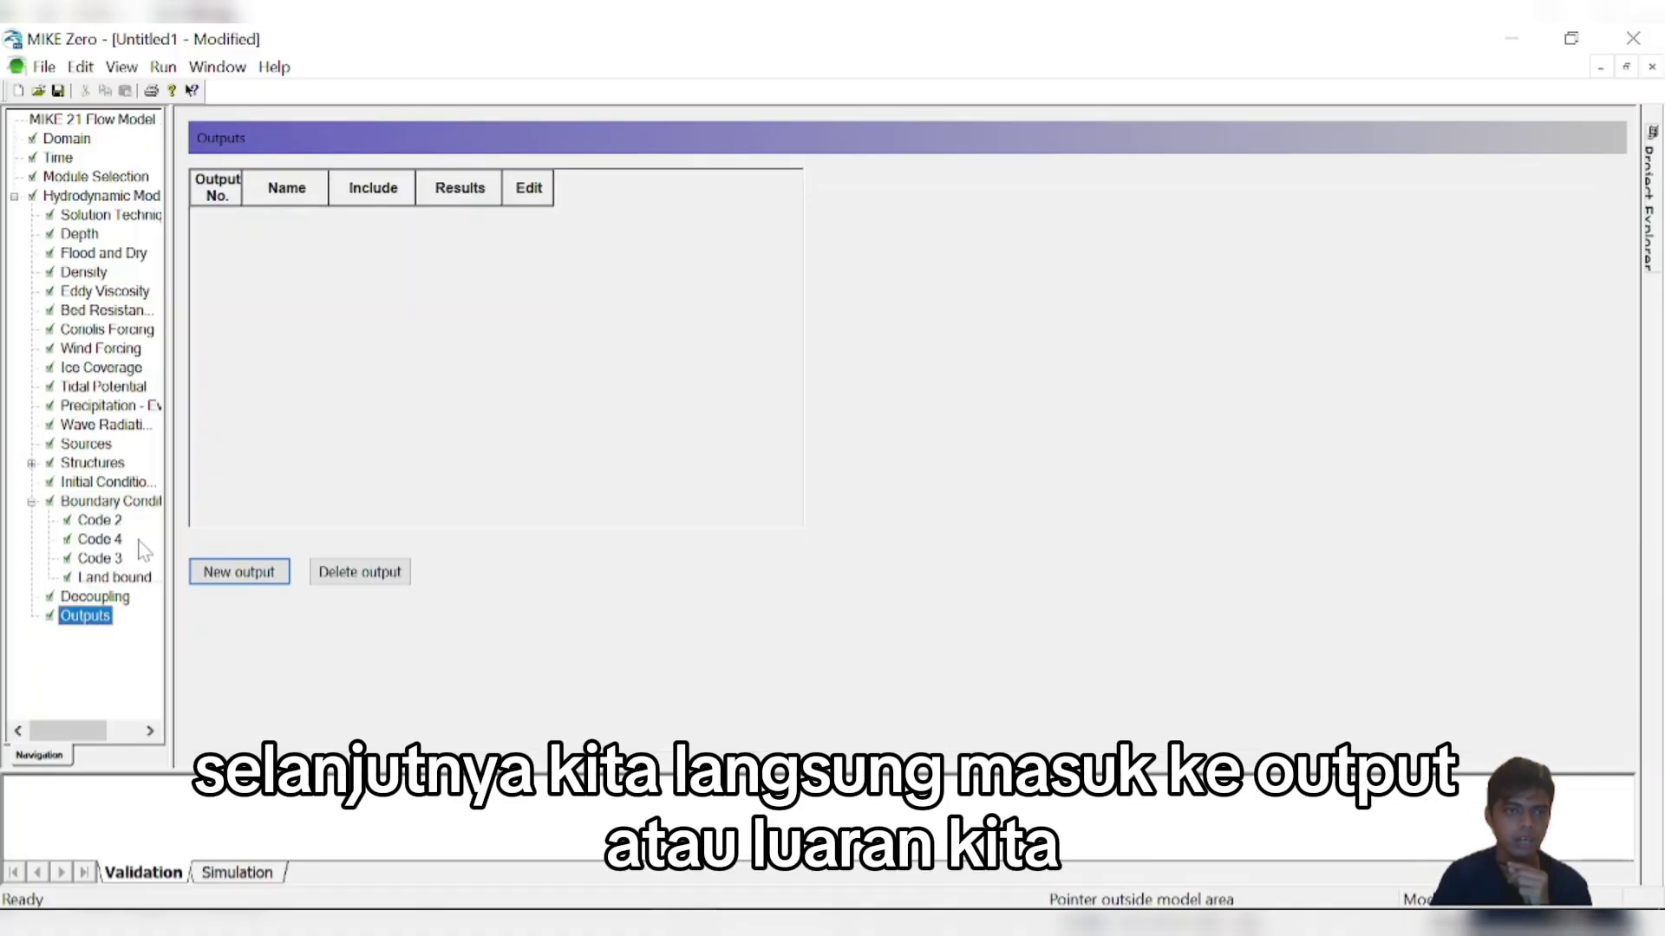
click(243, 580)
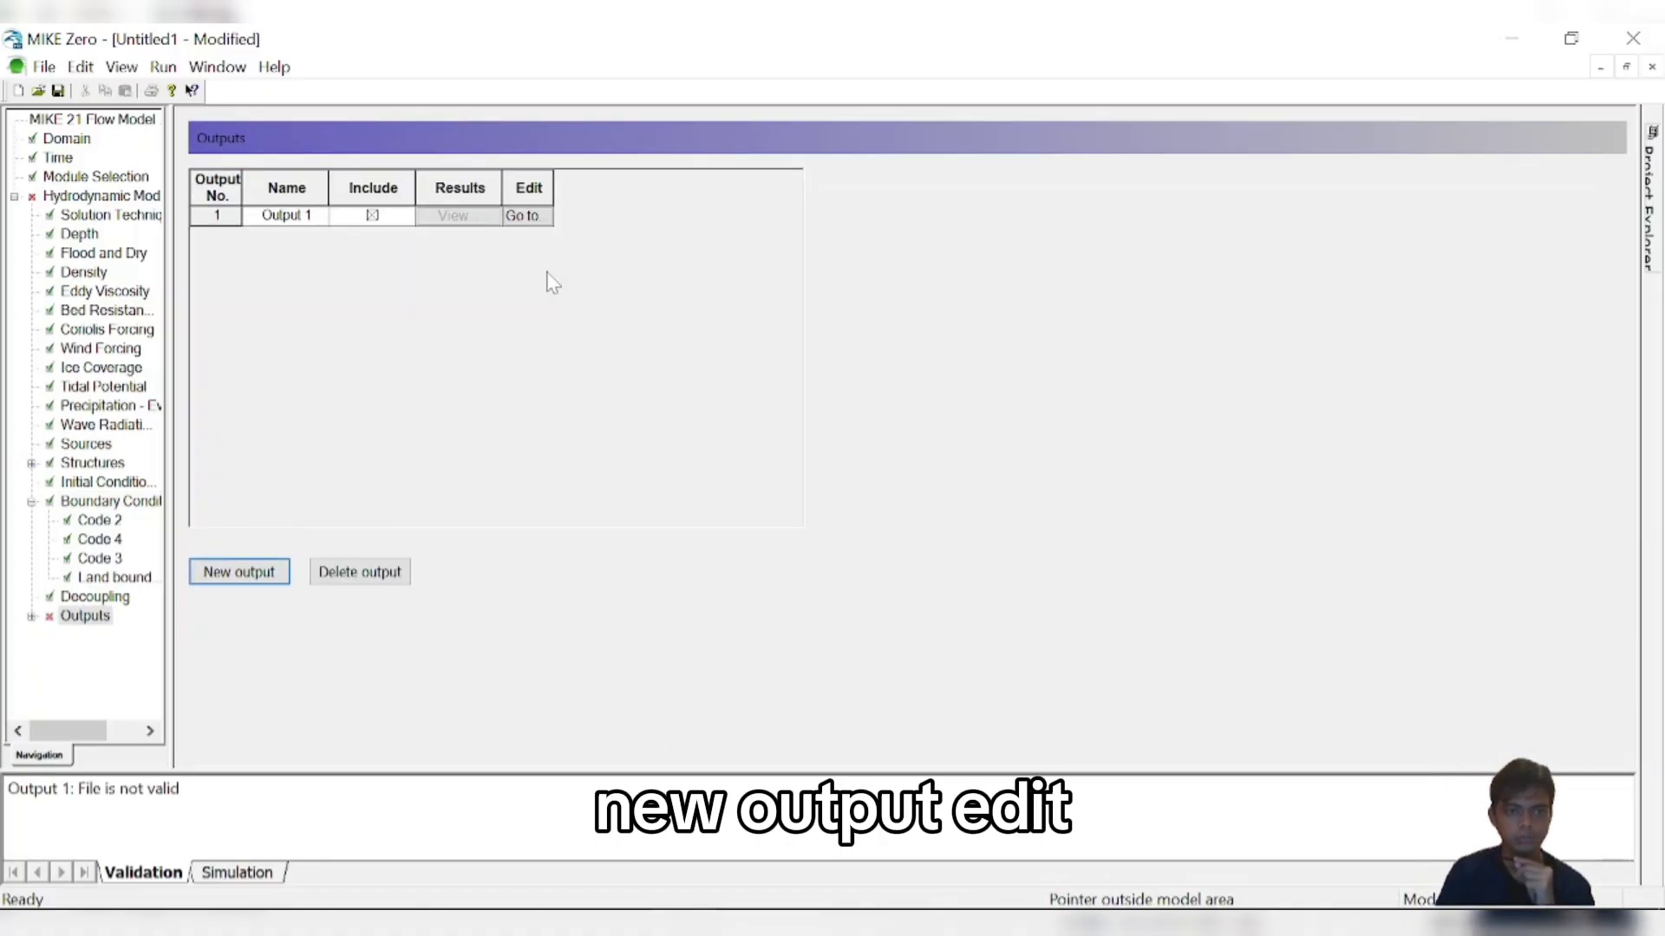
click(525, 216)
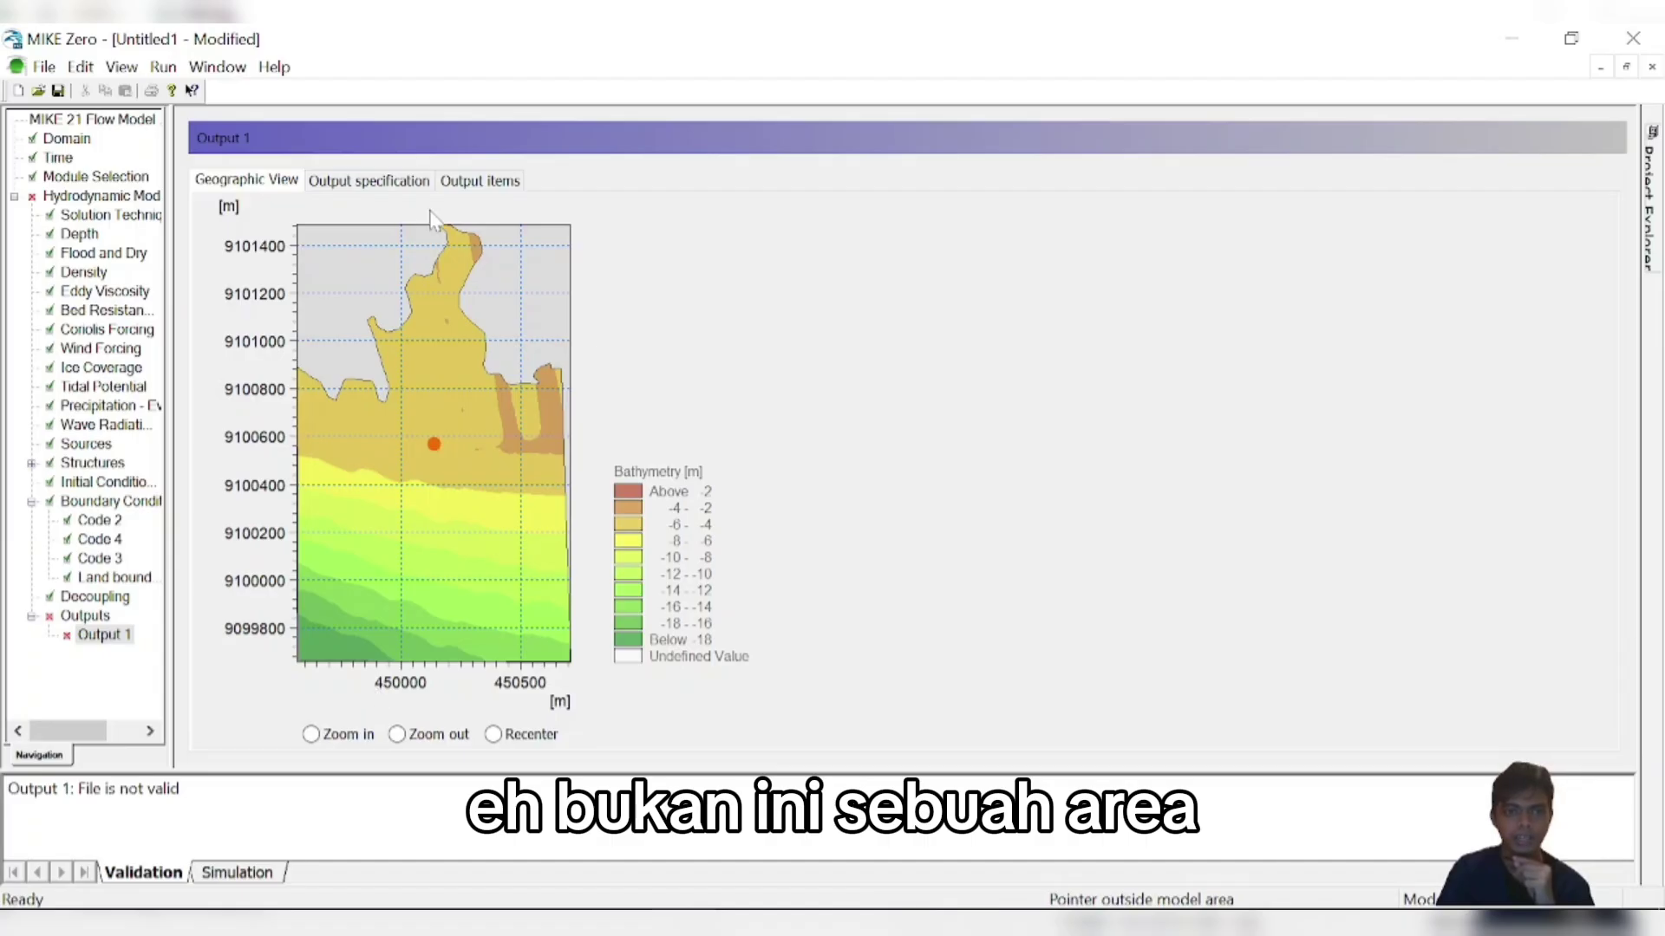
click(400, 182)
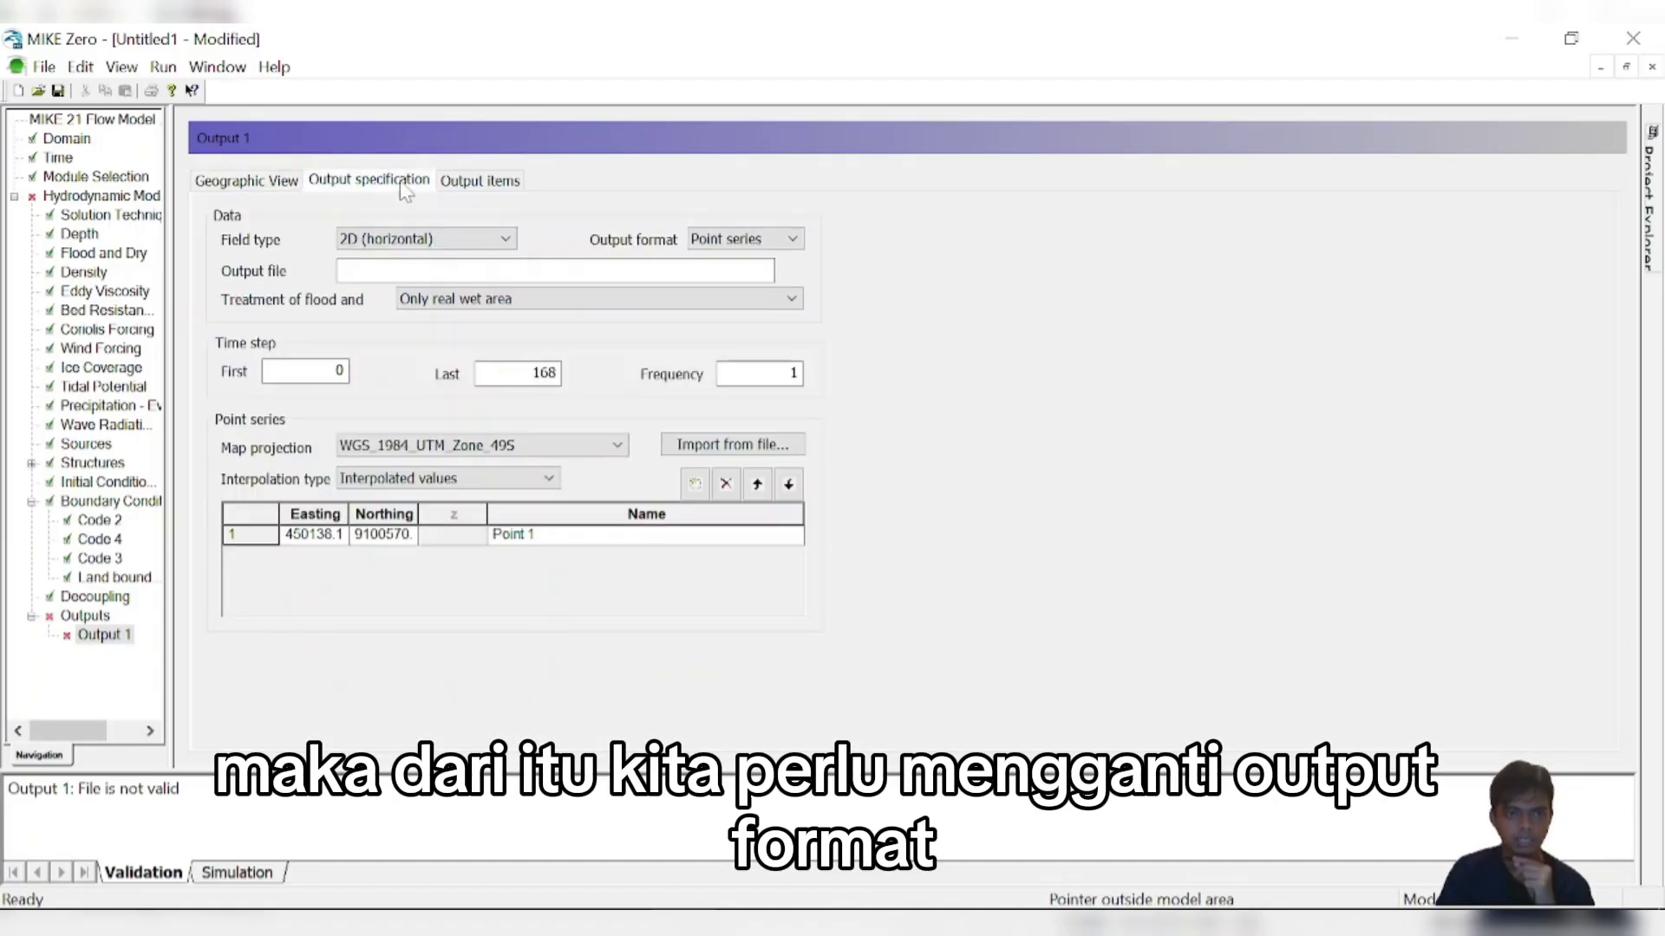
click(793, 239)
click(763, 295)
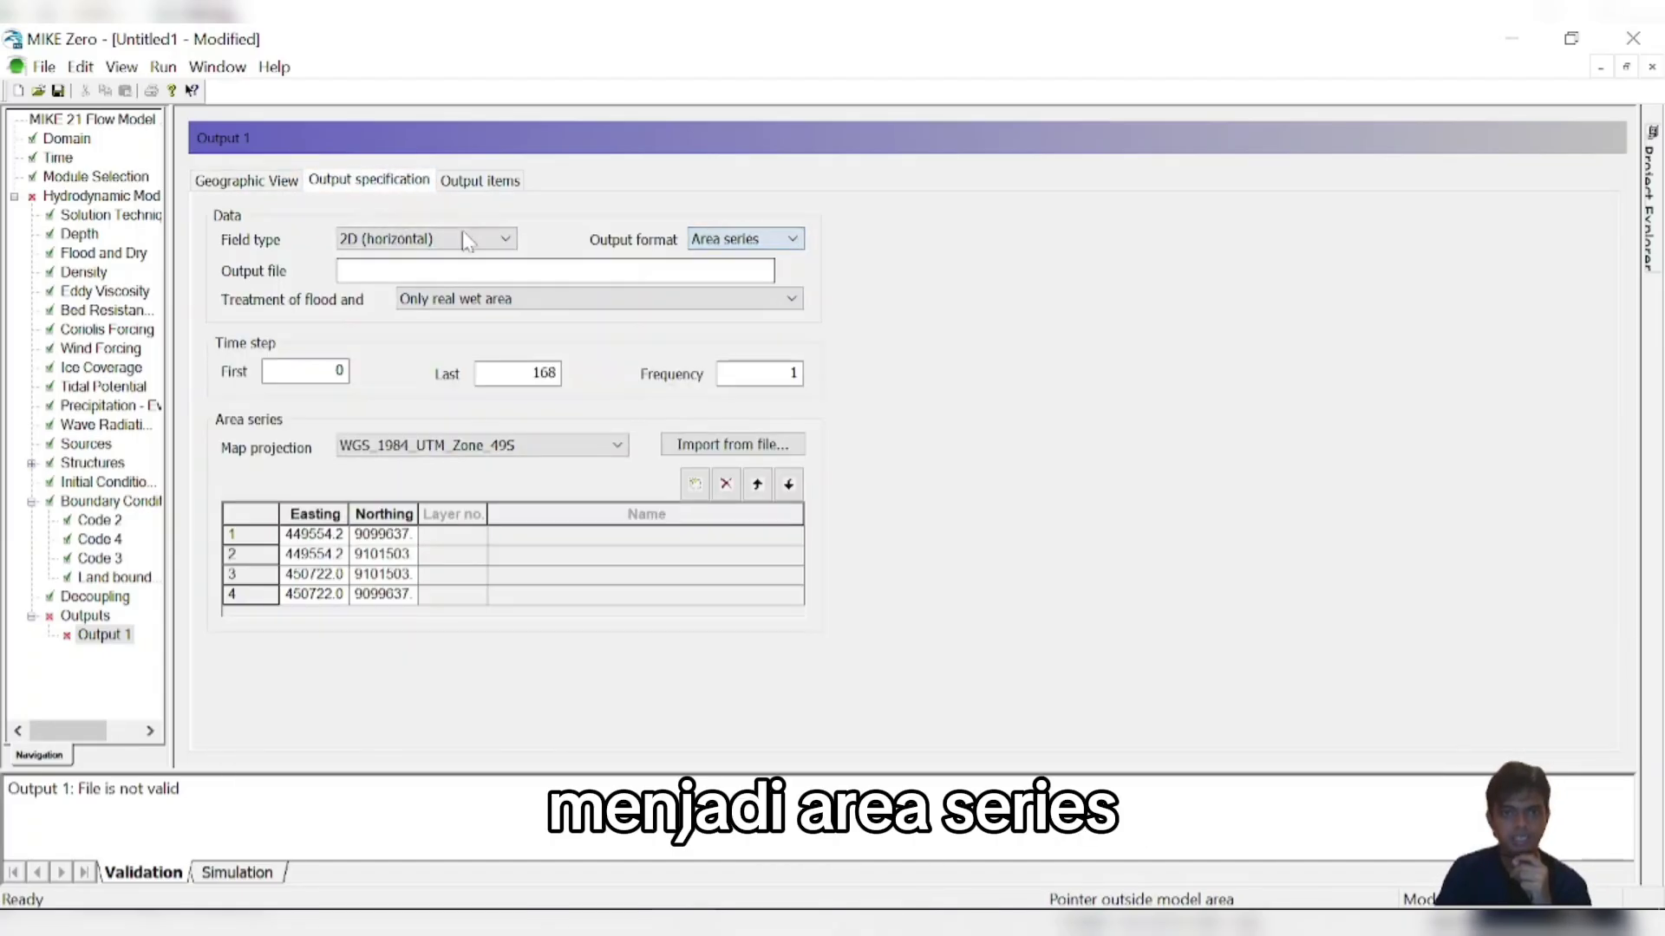
- Check in the geographic view which part of the bathymetry the area series of Output 1 covers
click(246, 180)
mouse_move(425, 293)
mouse_down()
mouse_move(468, 279)
mouse_move(410, 468)
mouse_up()
mouse_move(306, 576)
mouse_down()
mouse_move(465, 661)
mouse_move(381, 364)
mouse_move(344, 456)
mouse_up()
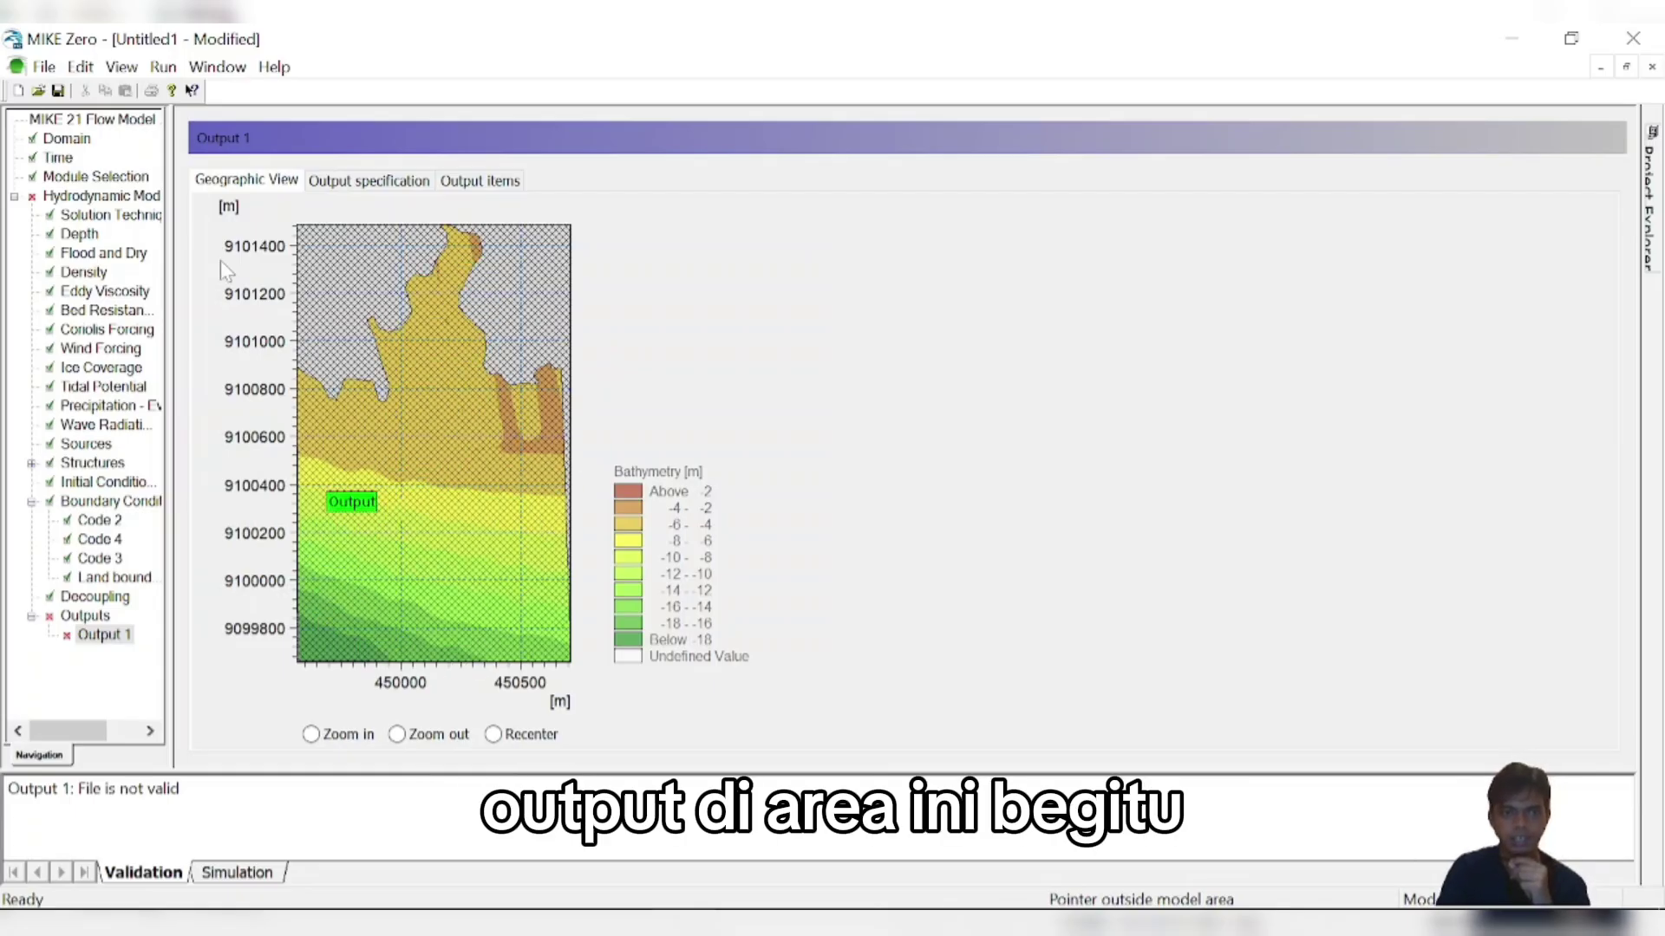
- Name the Output 1 file Model Perairan Pantai Baron and keep the flood and dry treatment at Only real wet area
click(345, 183)
click(397, 241)
click(401, 247)
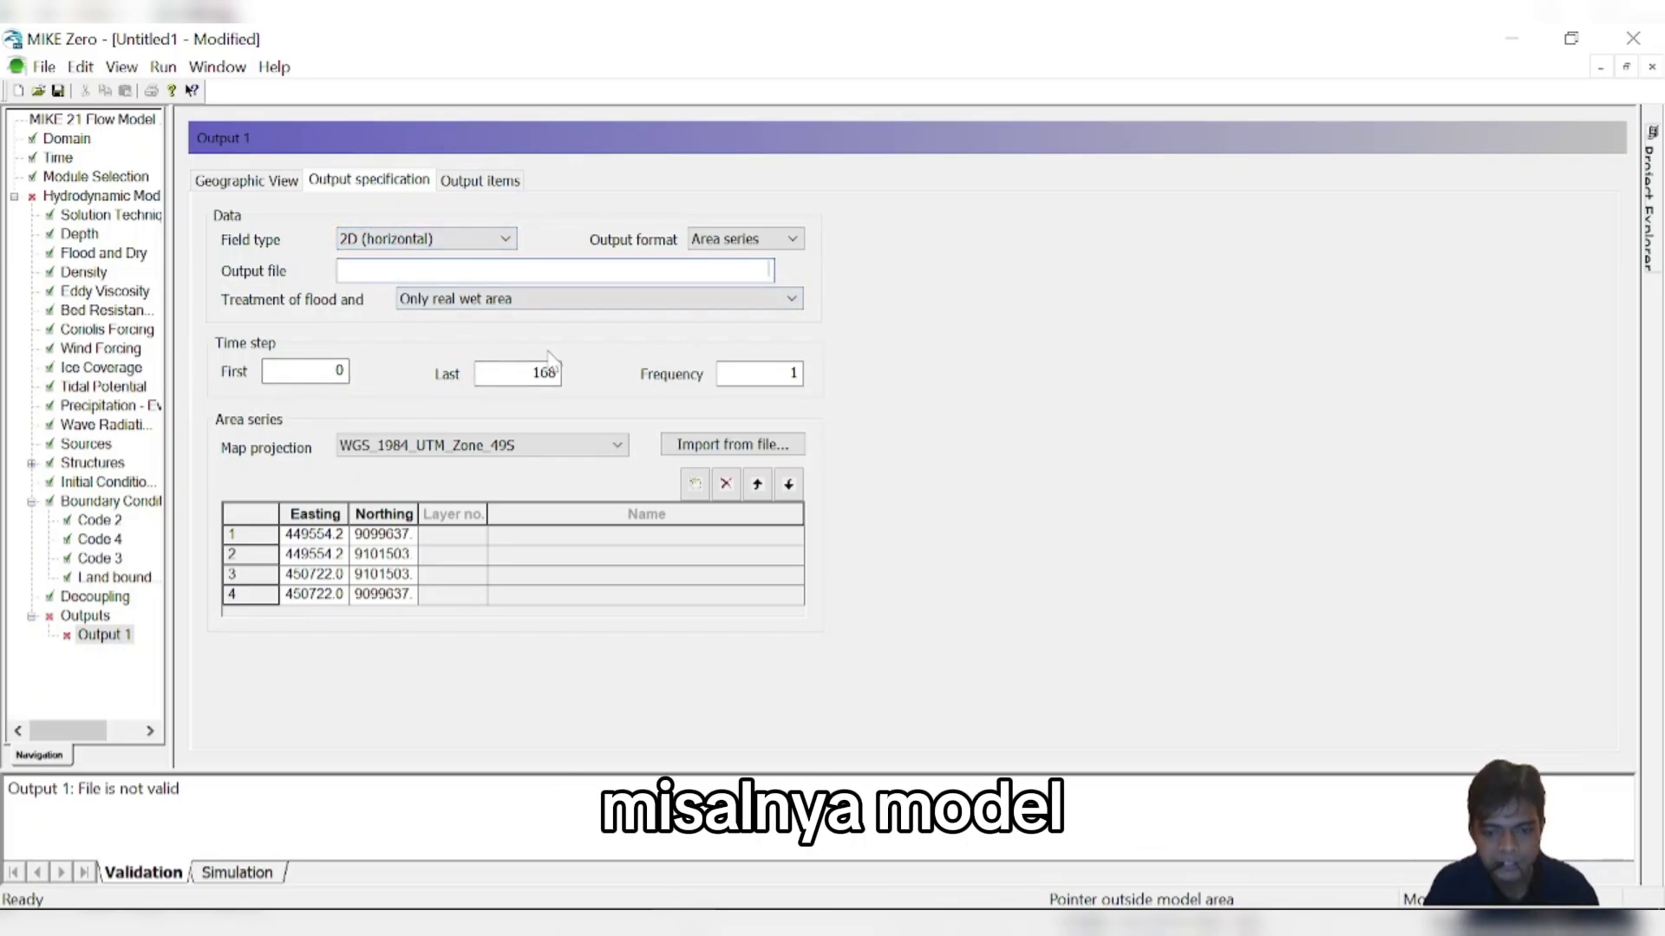
text(Model Perai)
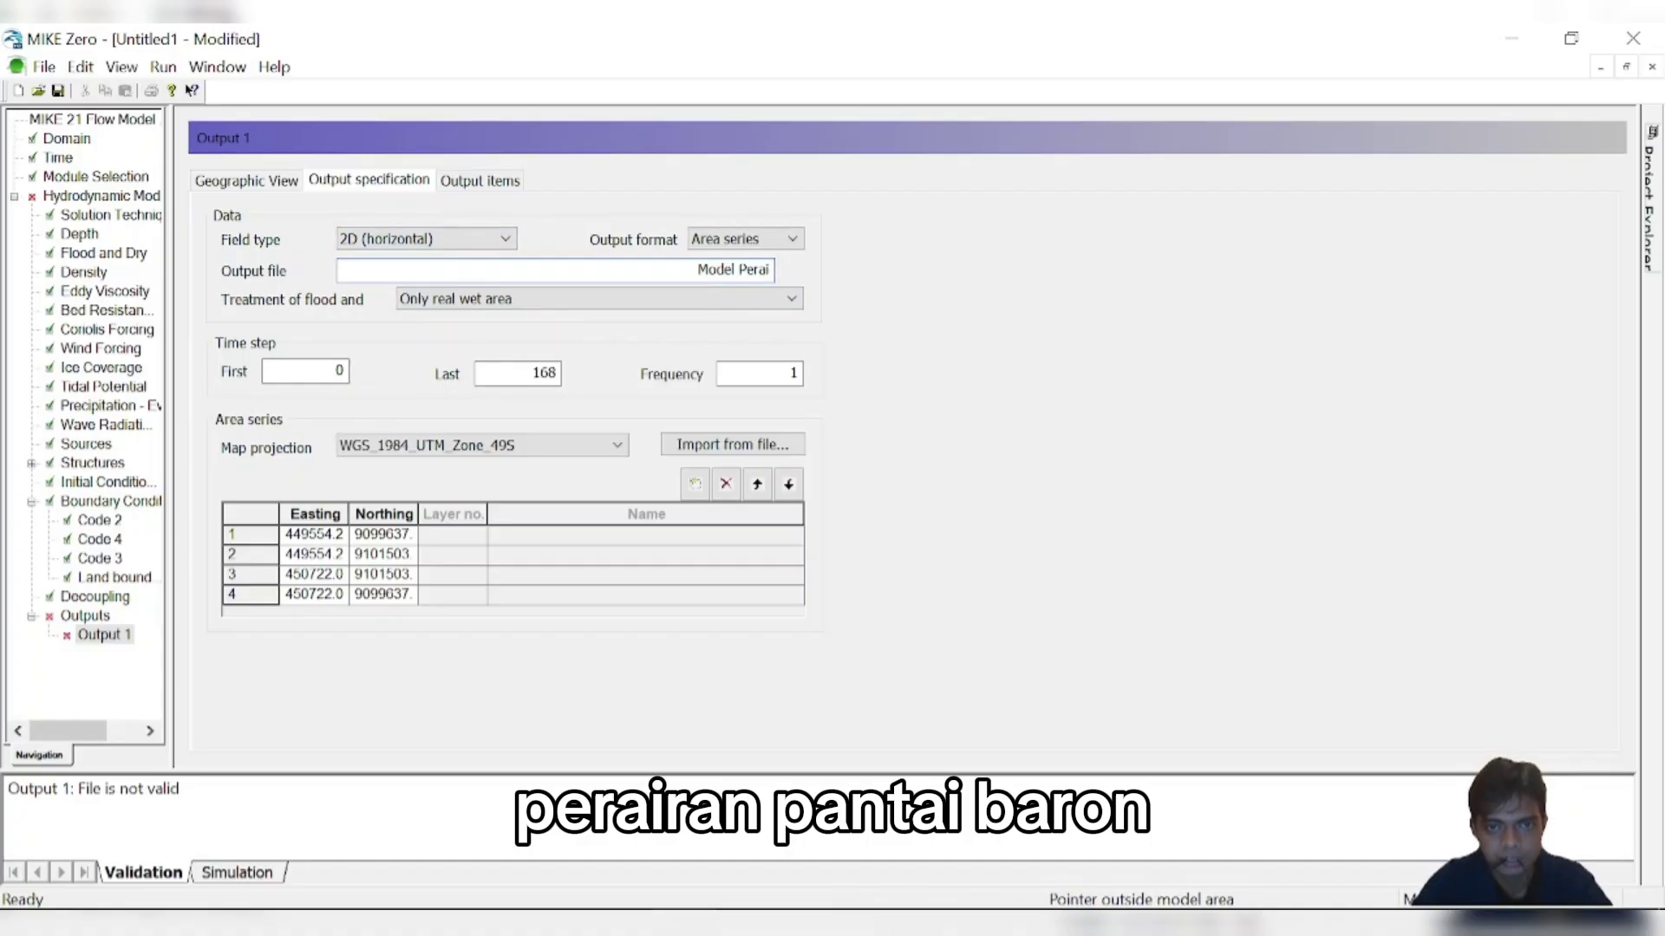
text(ran Pantai Baron)
click(756, 303)
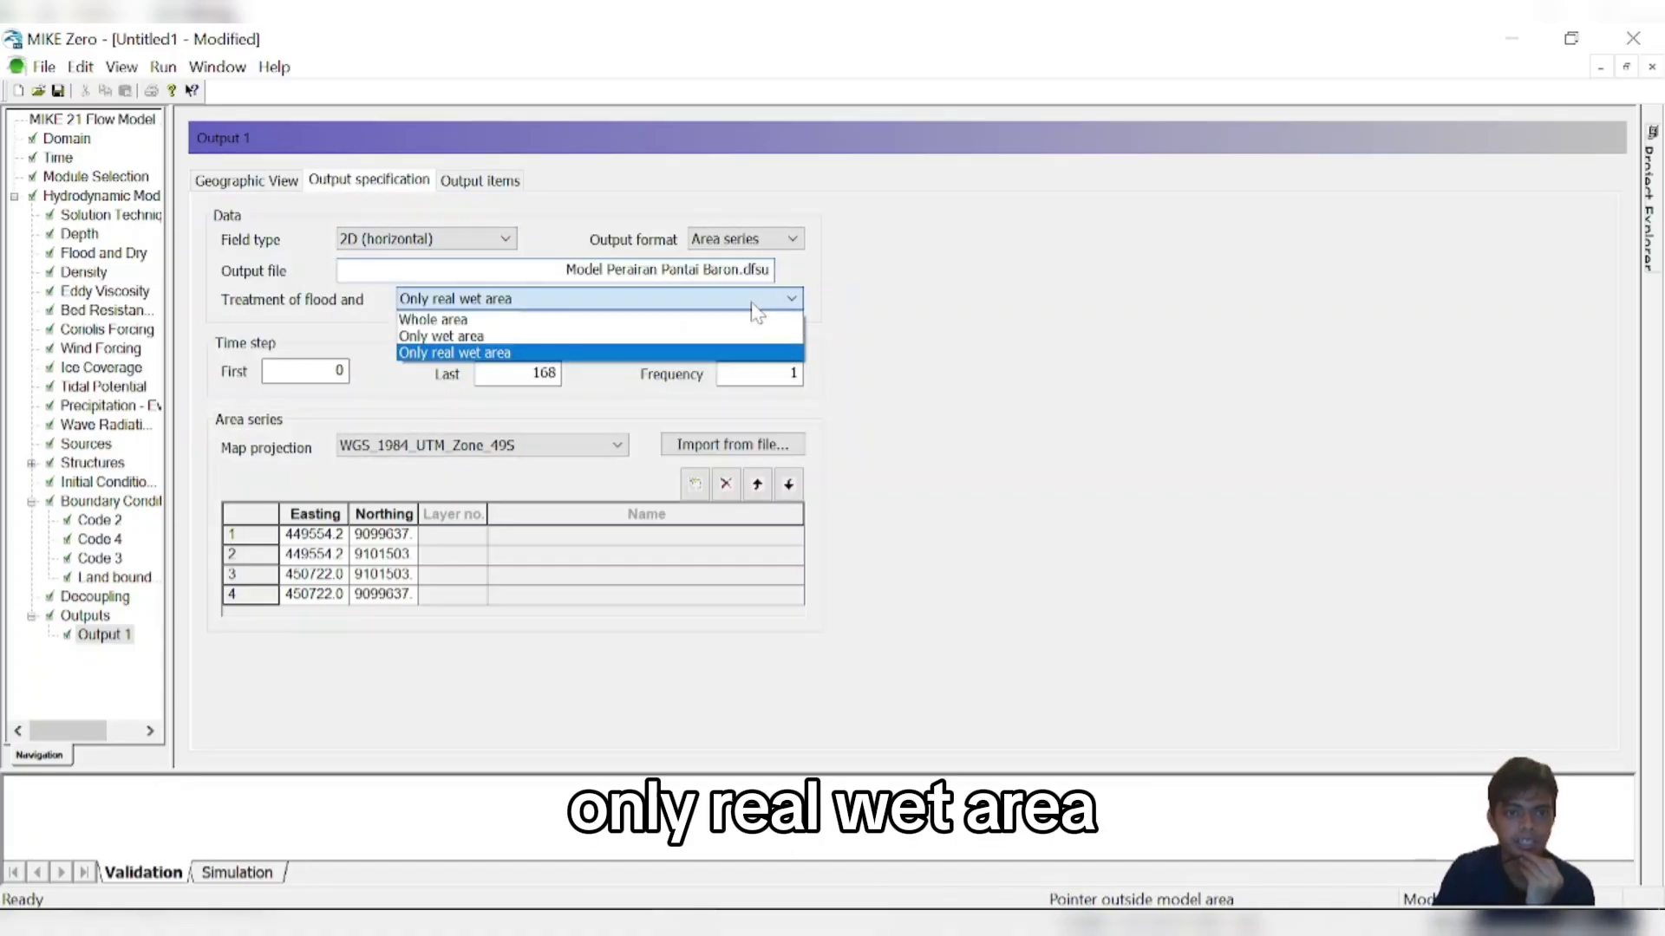
click(460, 352)
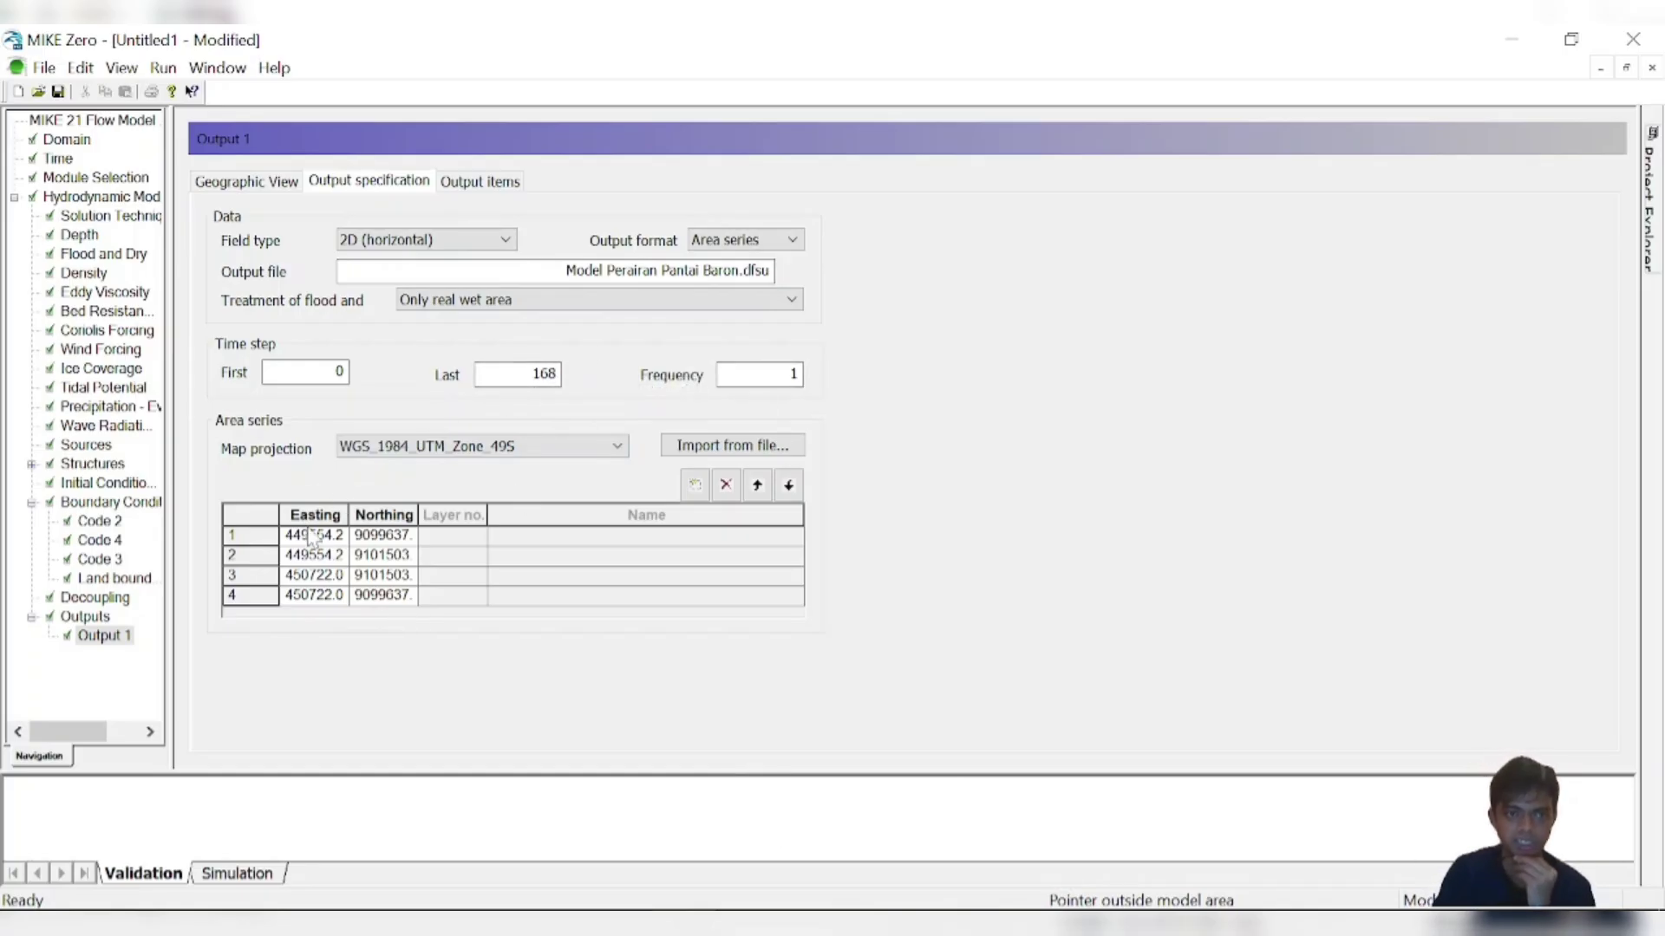
- Include Current speed and Current direction in the Output 1 items, keeping Surface elevation, U velocity and V velocity selected
click(473, 182)
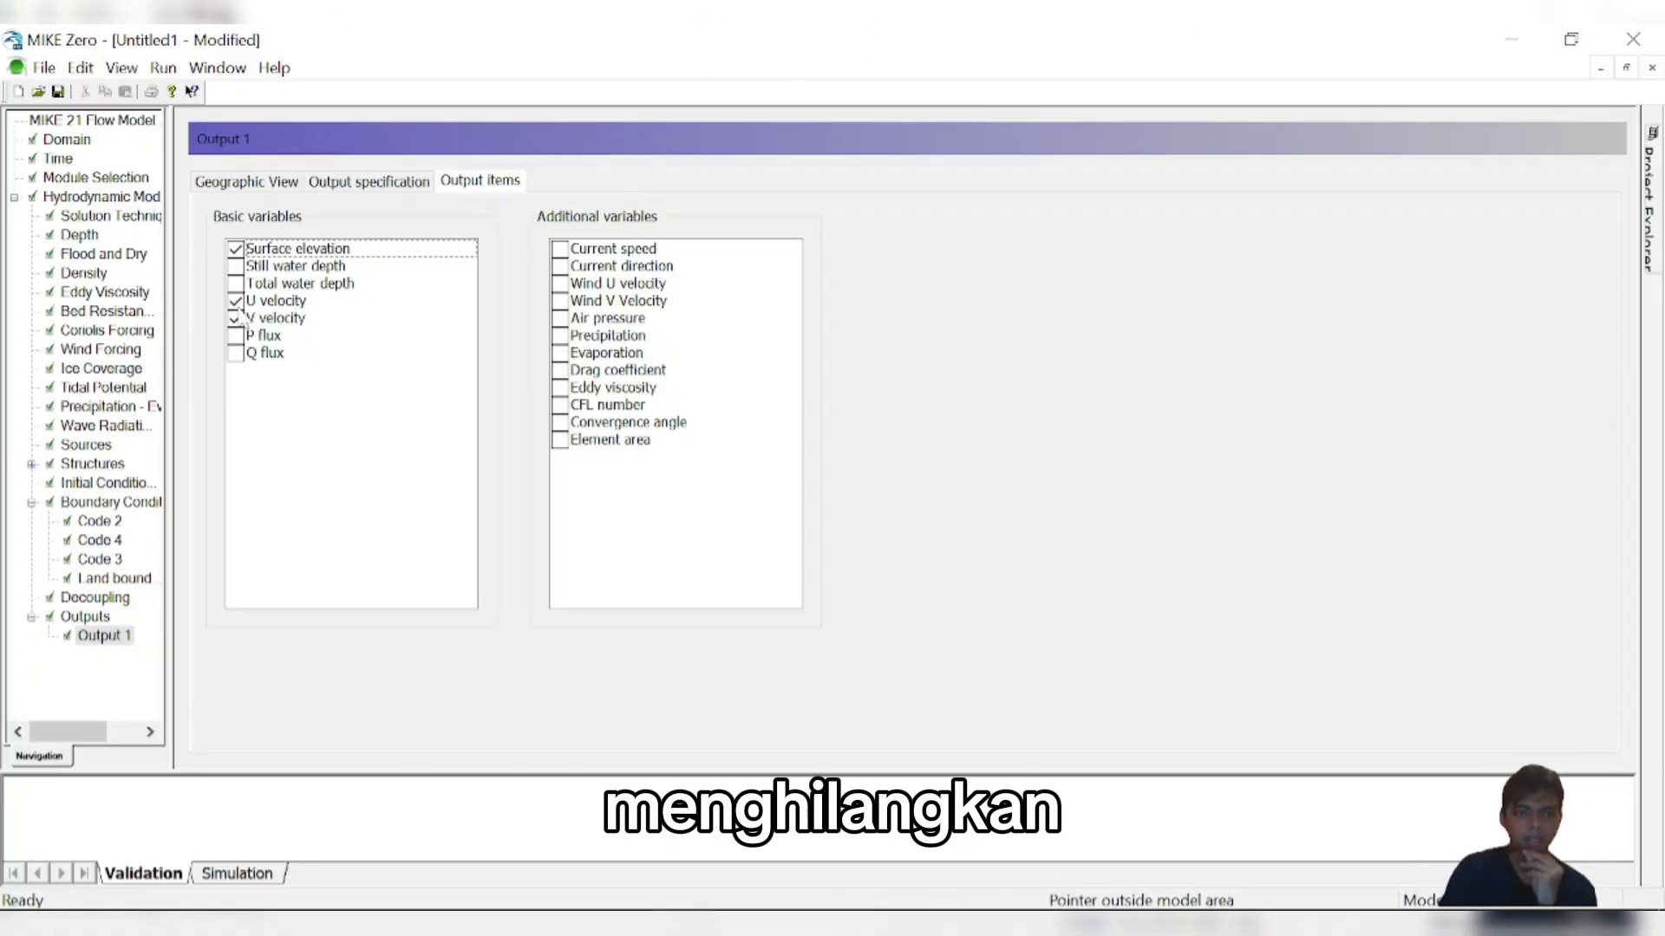
click(238, 303)
click(243, 319)
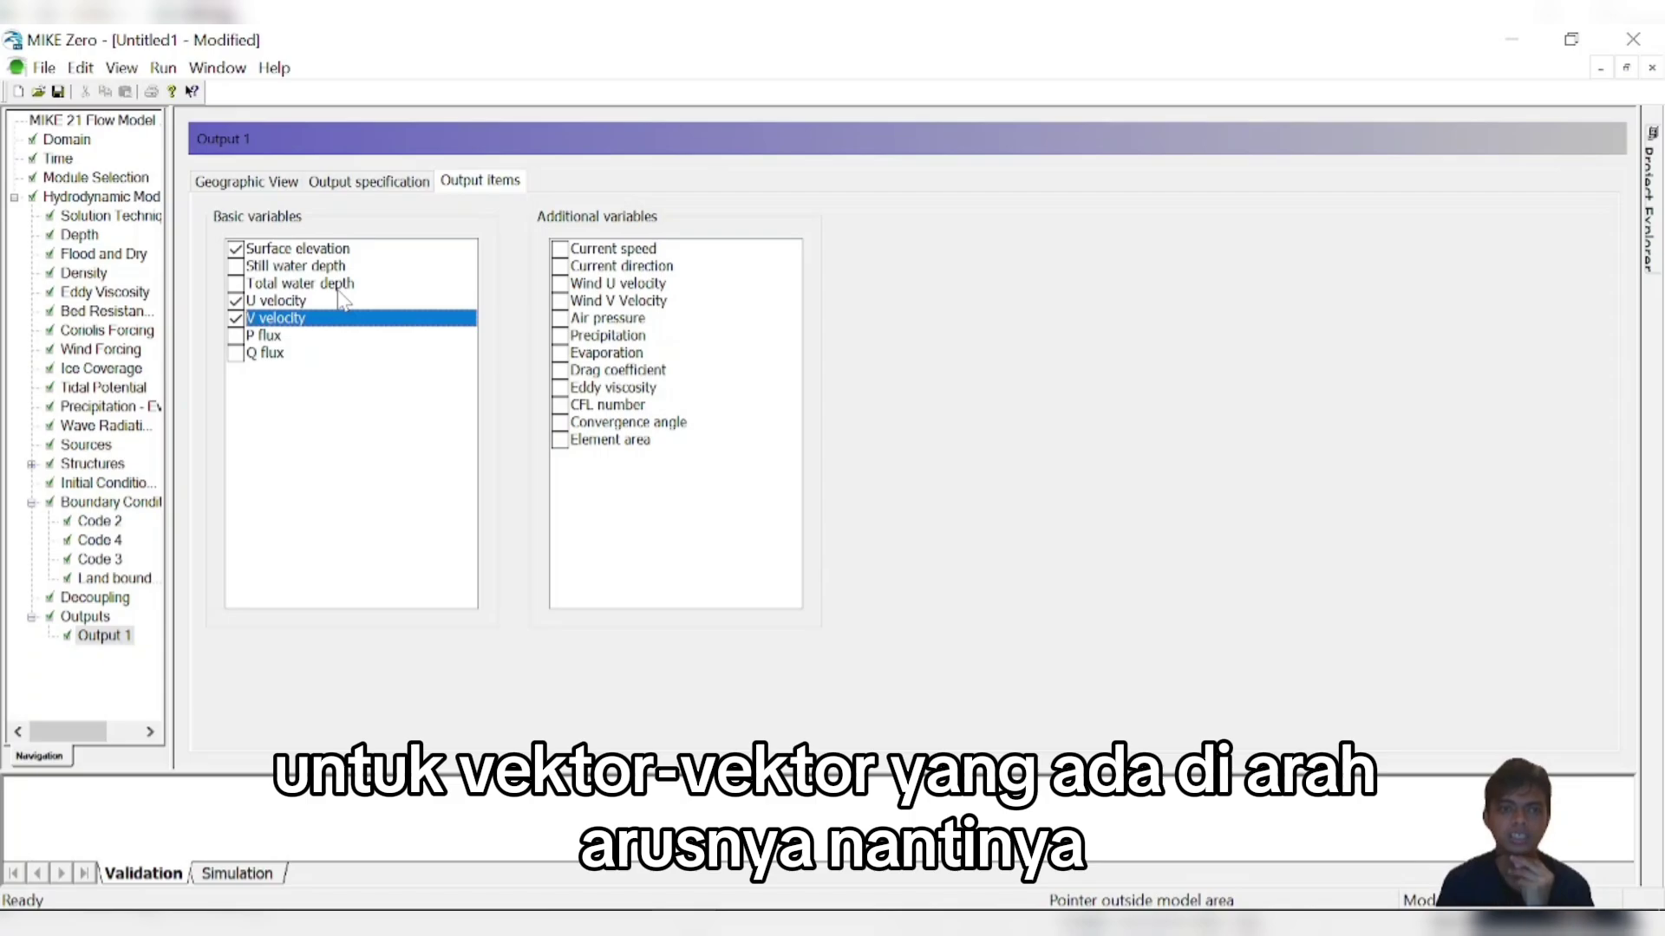
click(309, 249)
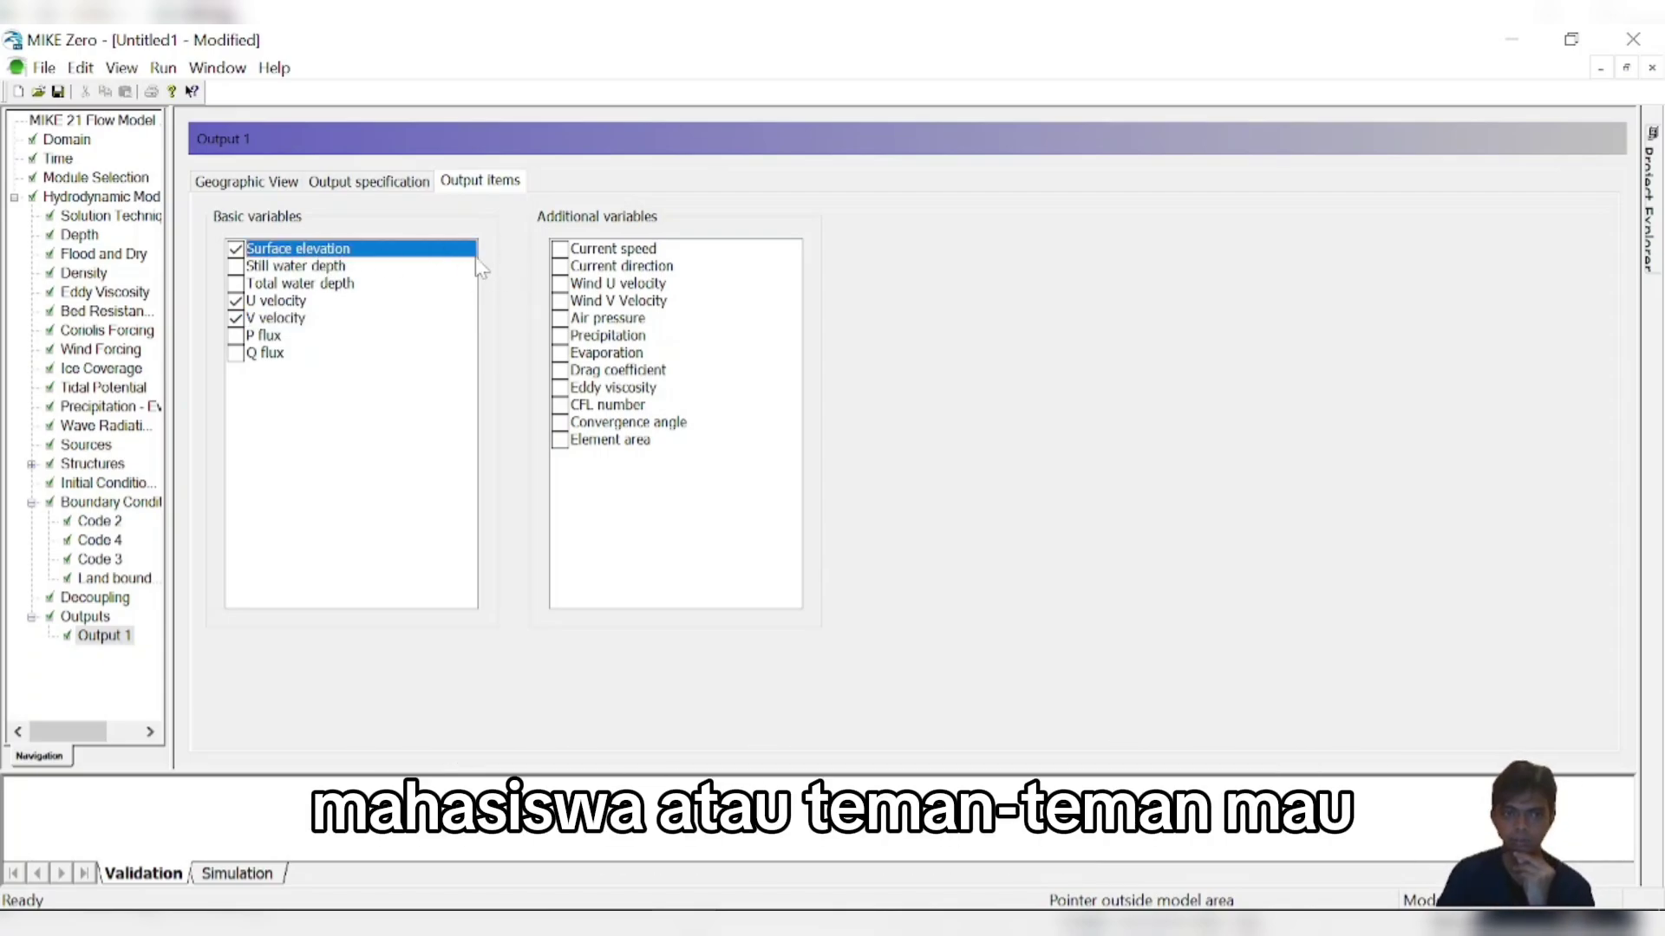
click(579, 252)
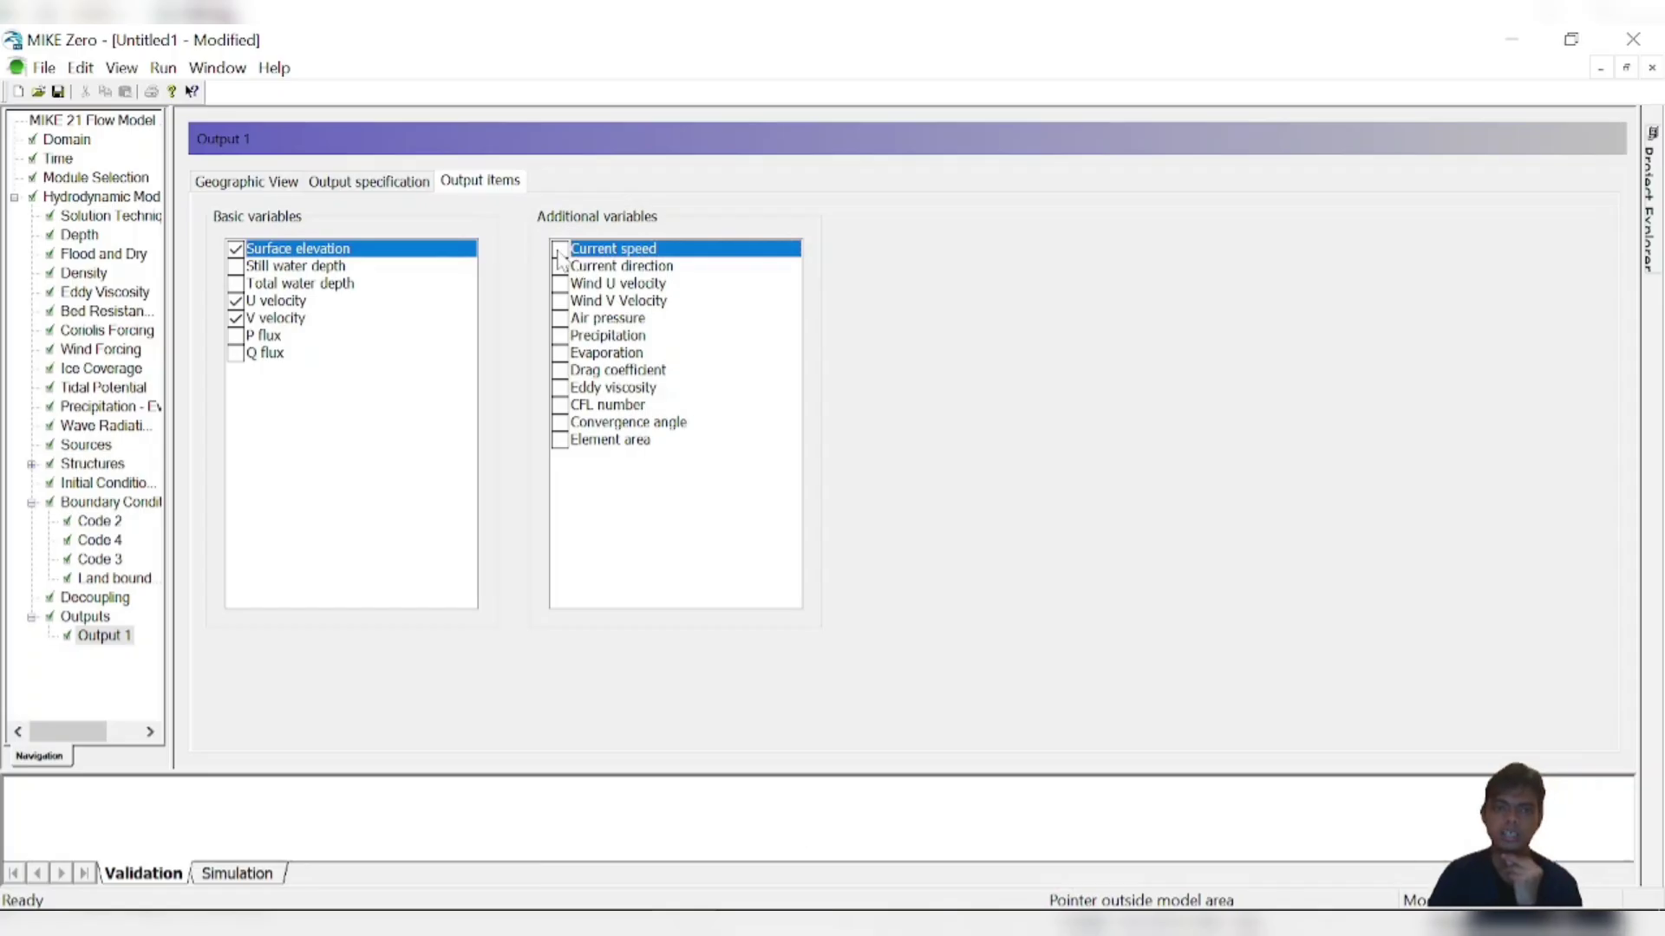
click(559, 250)
click(568, 268)
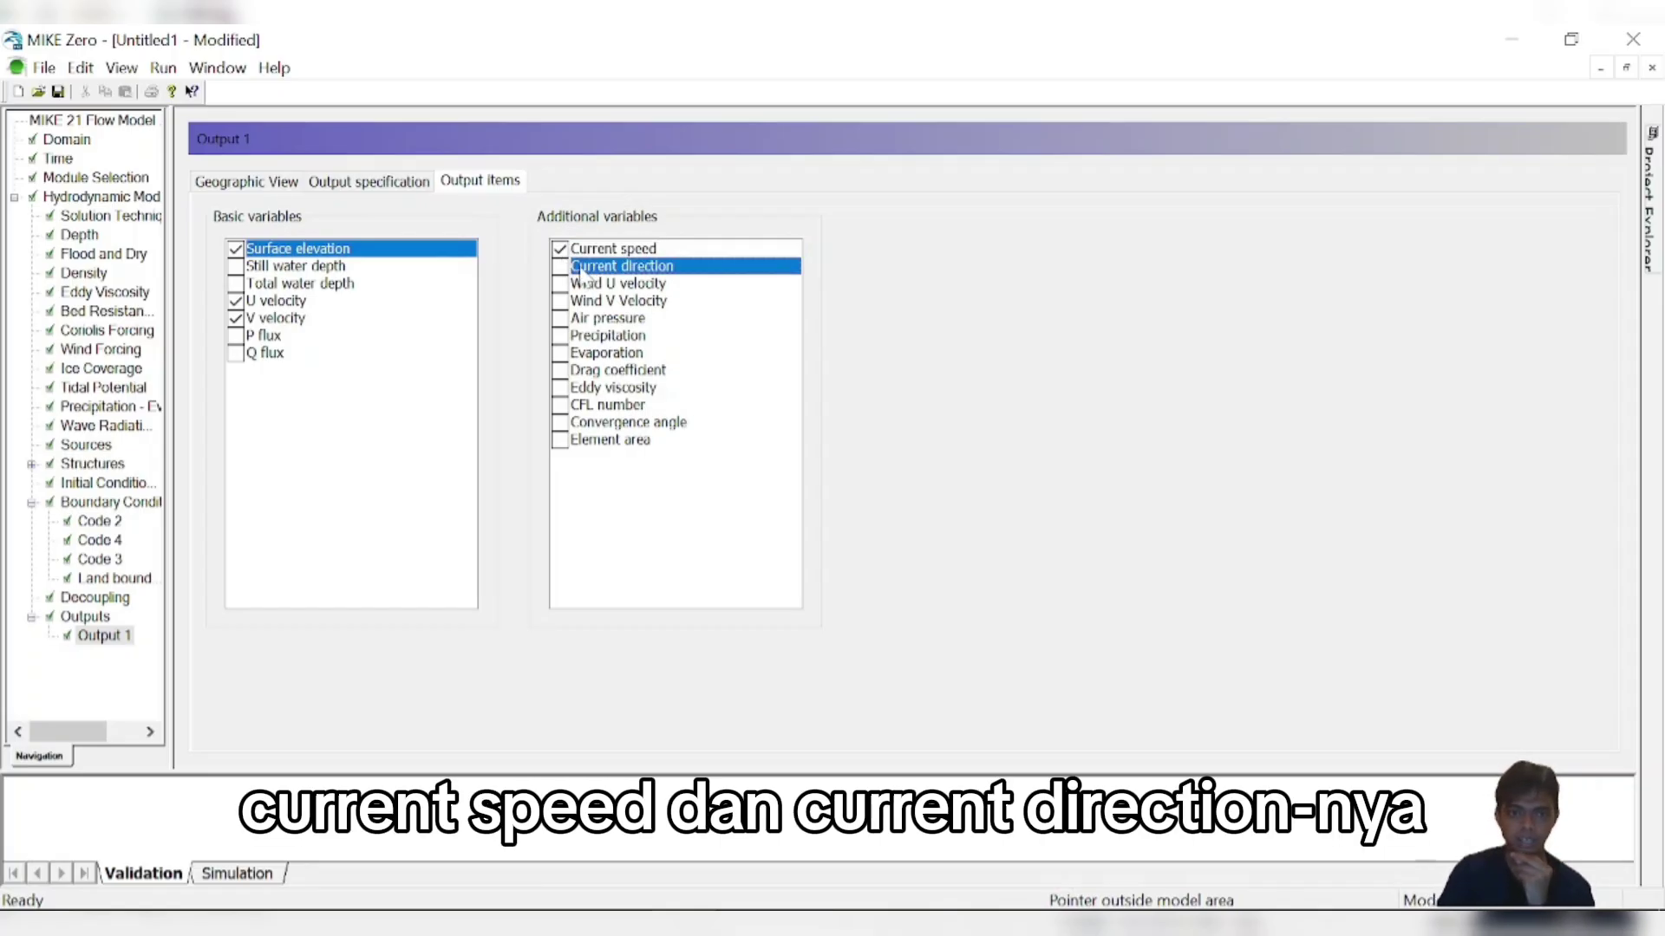
click(560, 268)
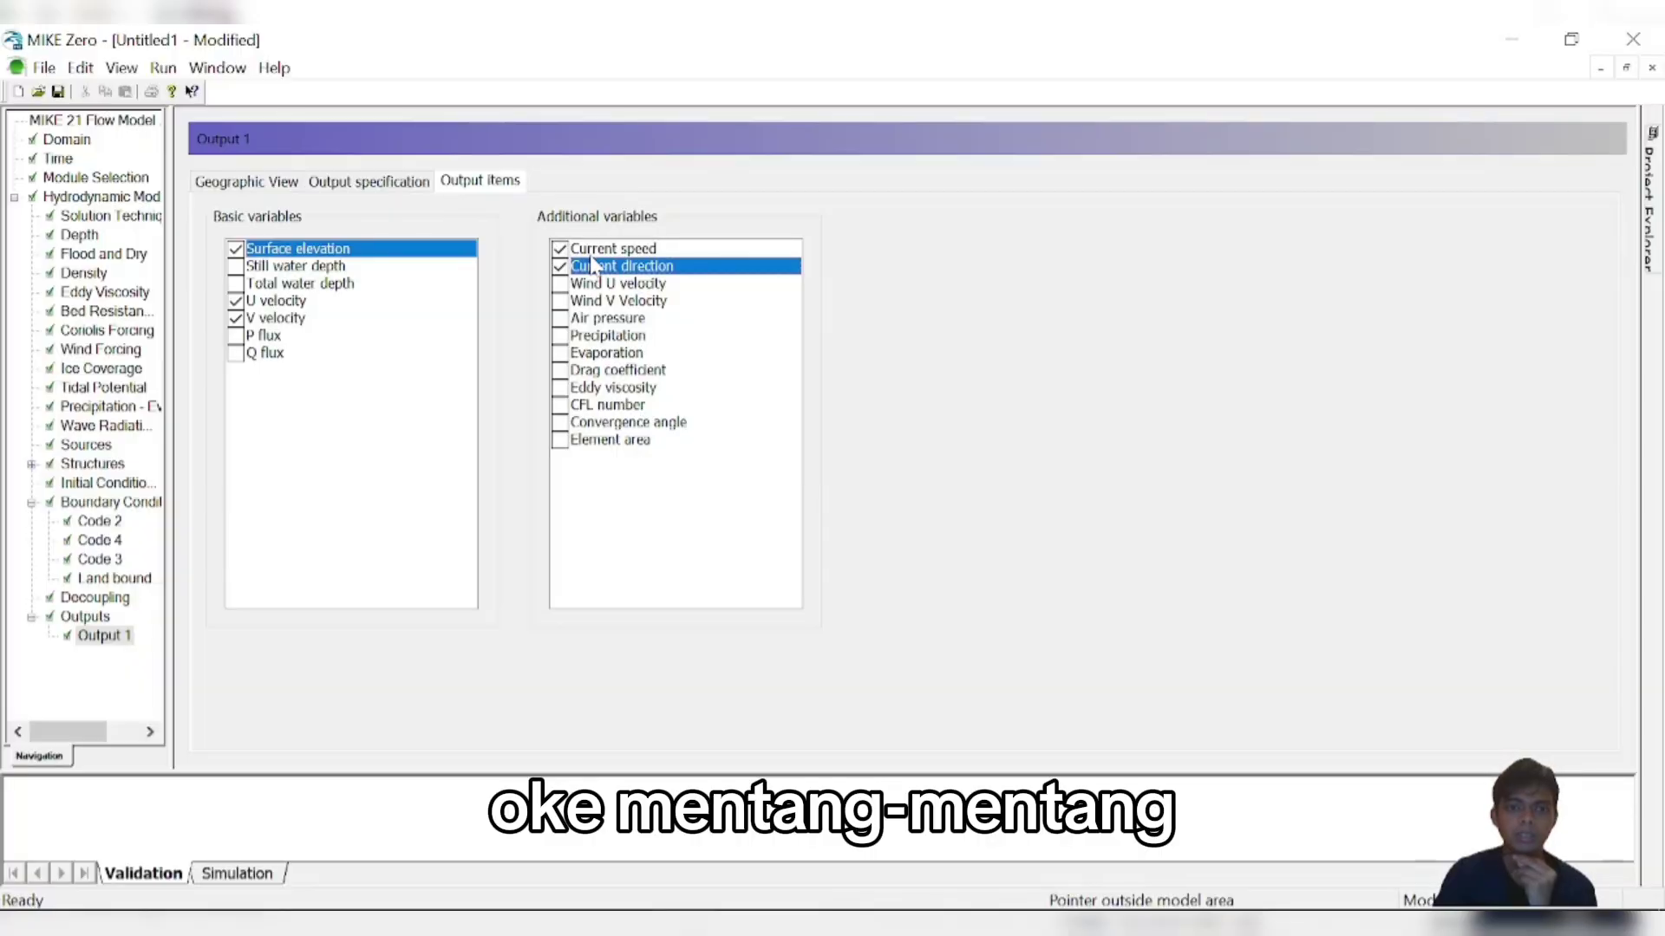
key(Up)
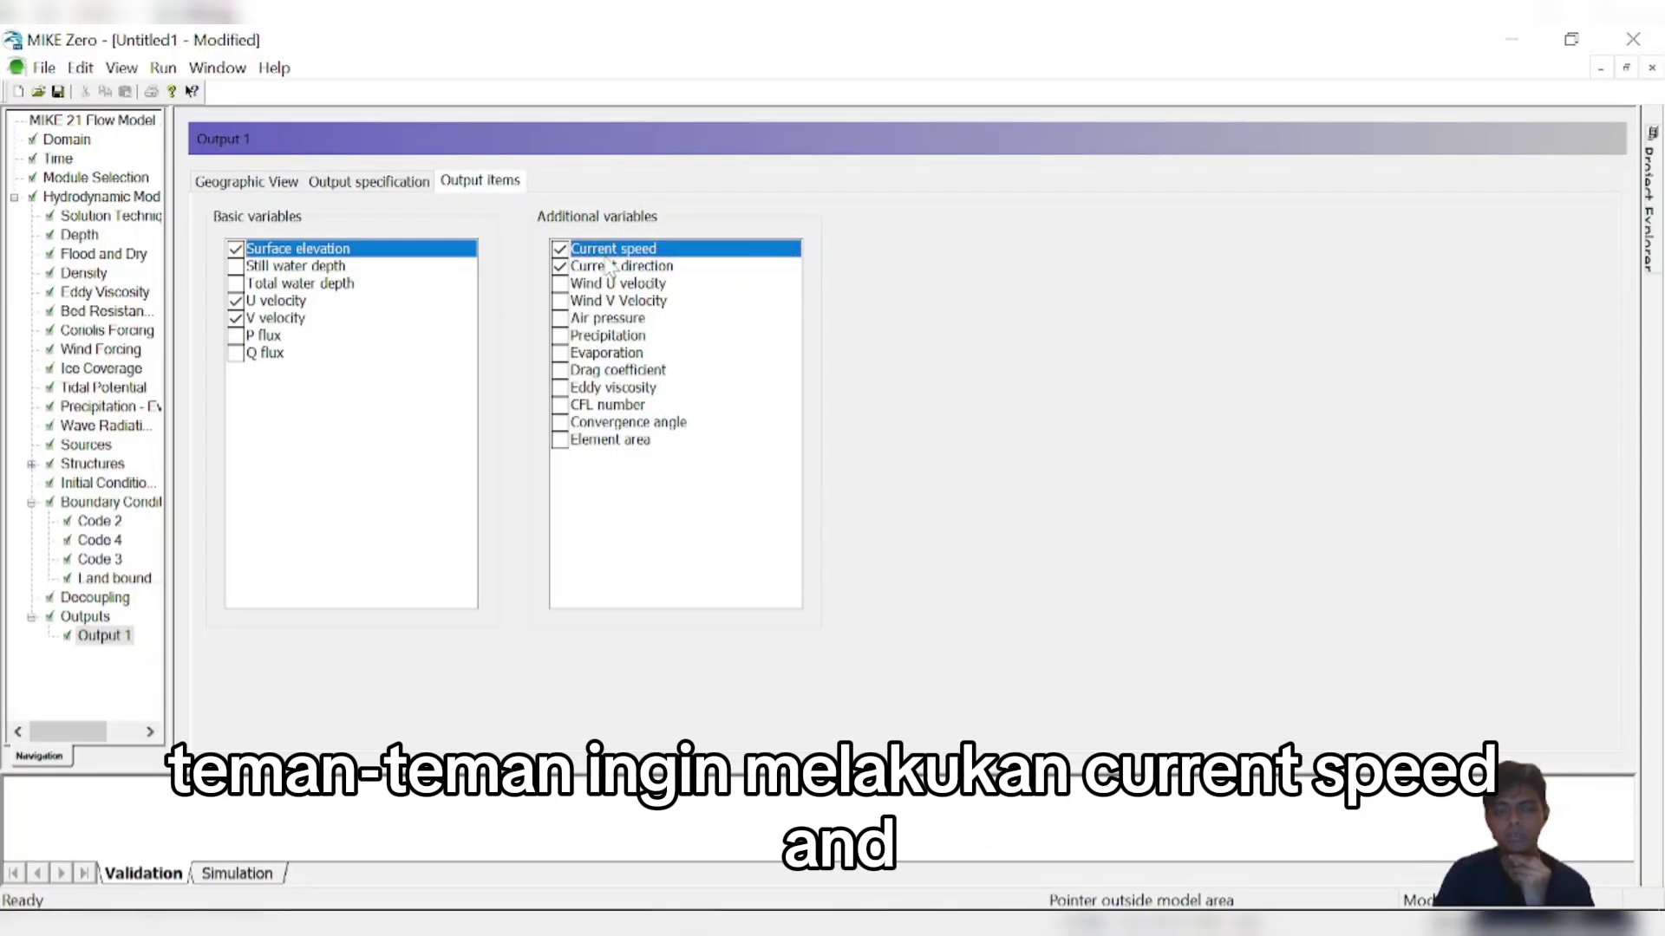
click(612, 270)
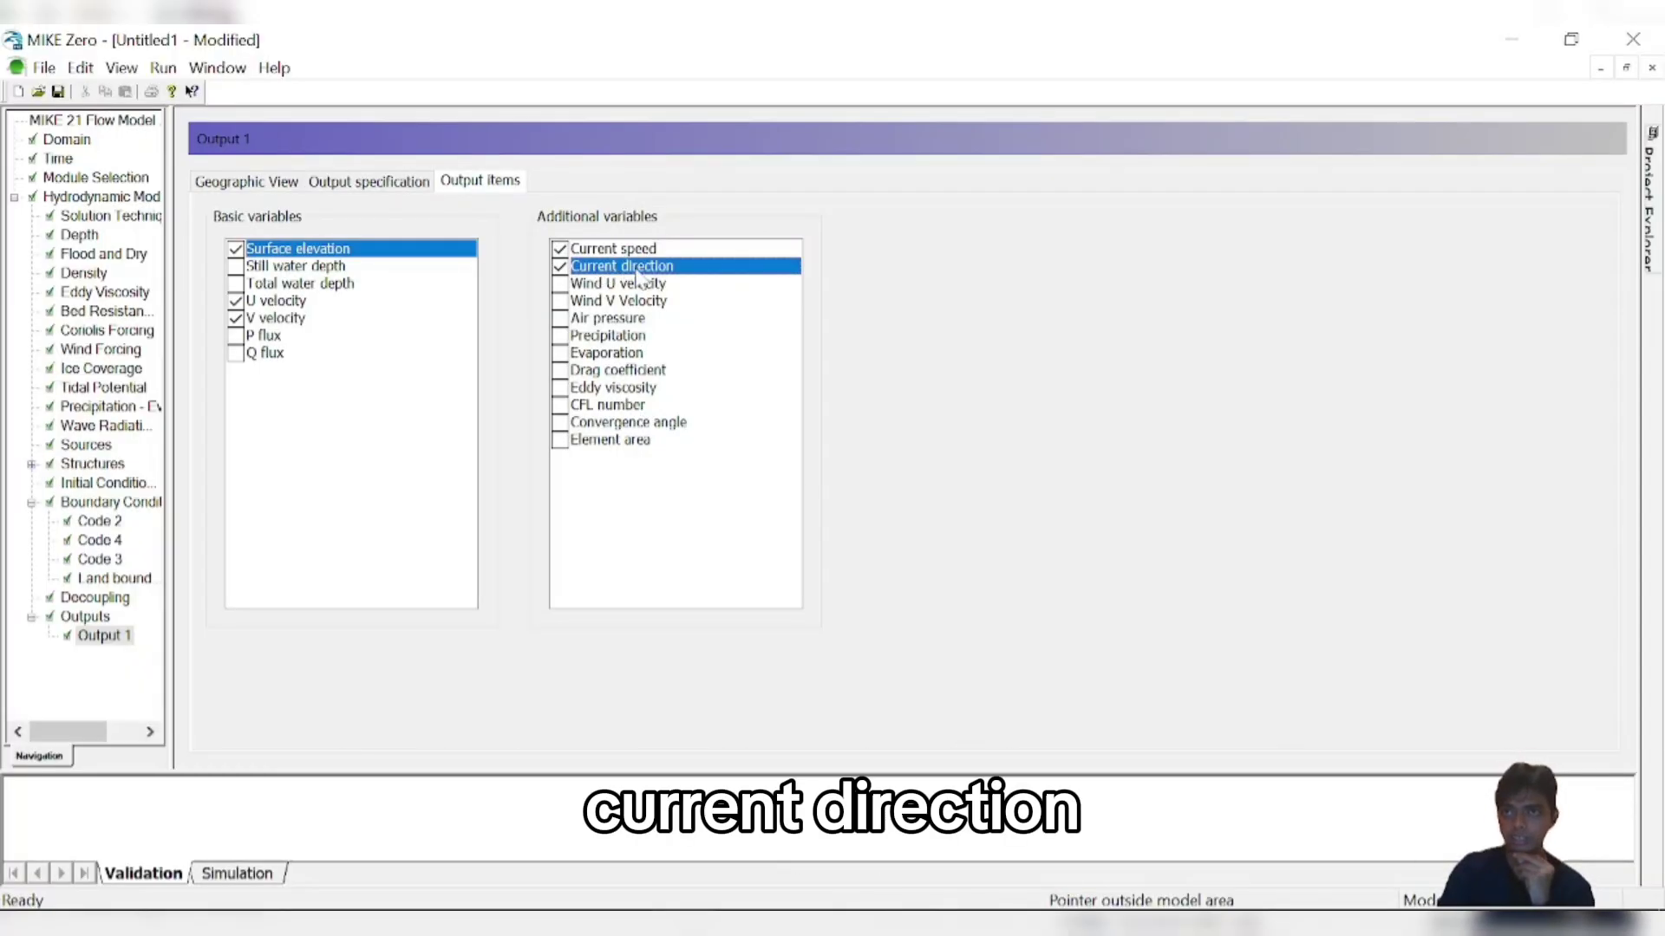
click(235, 301)
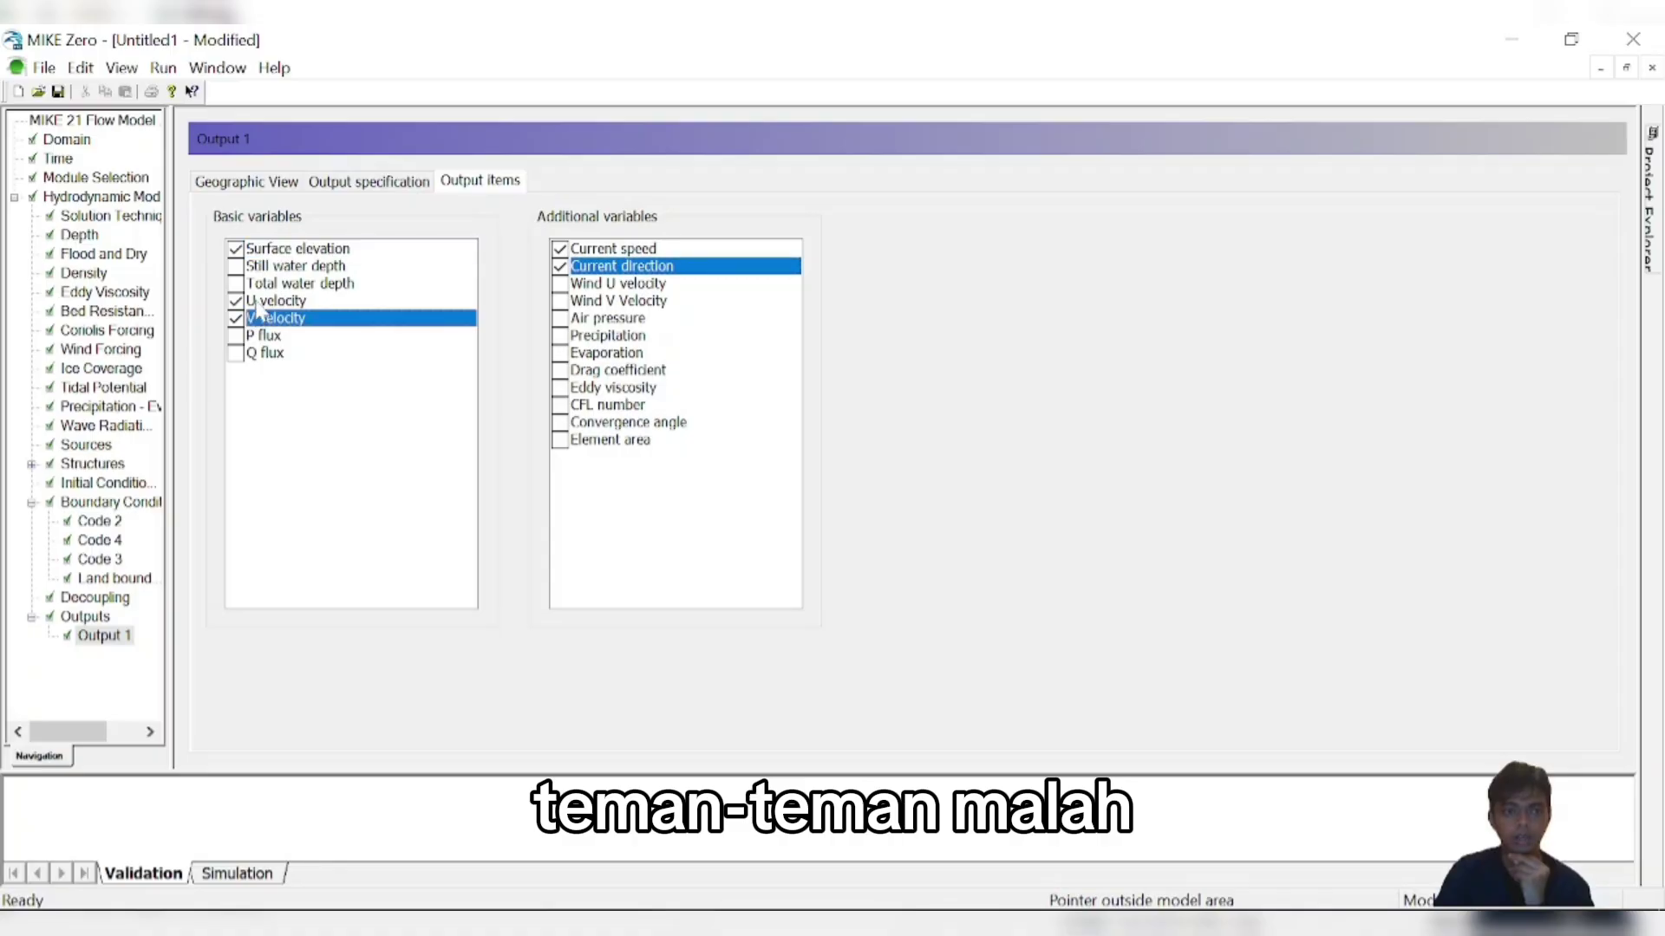
key(Down)
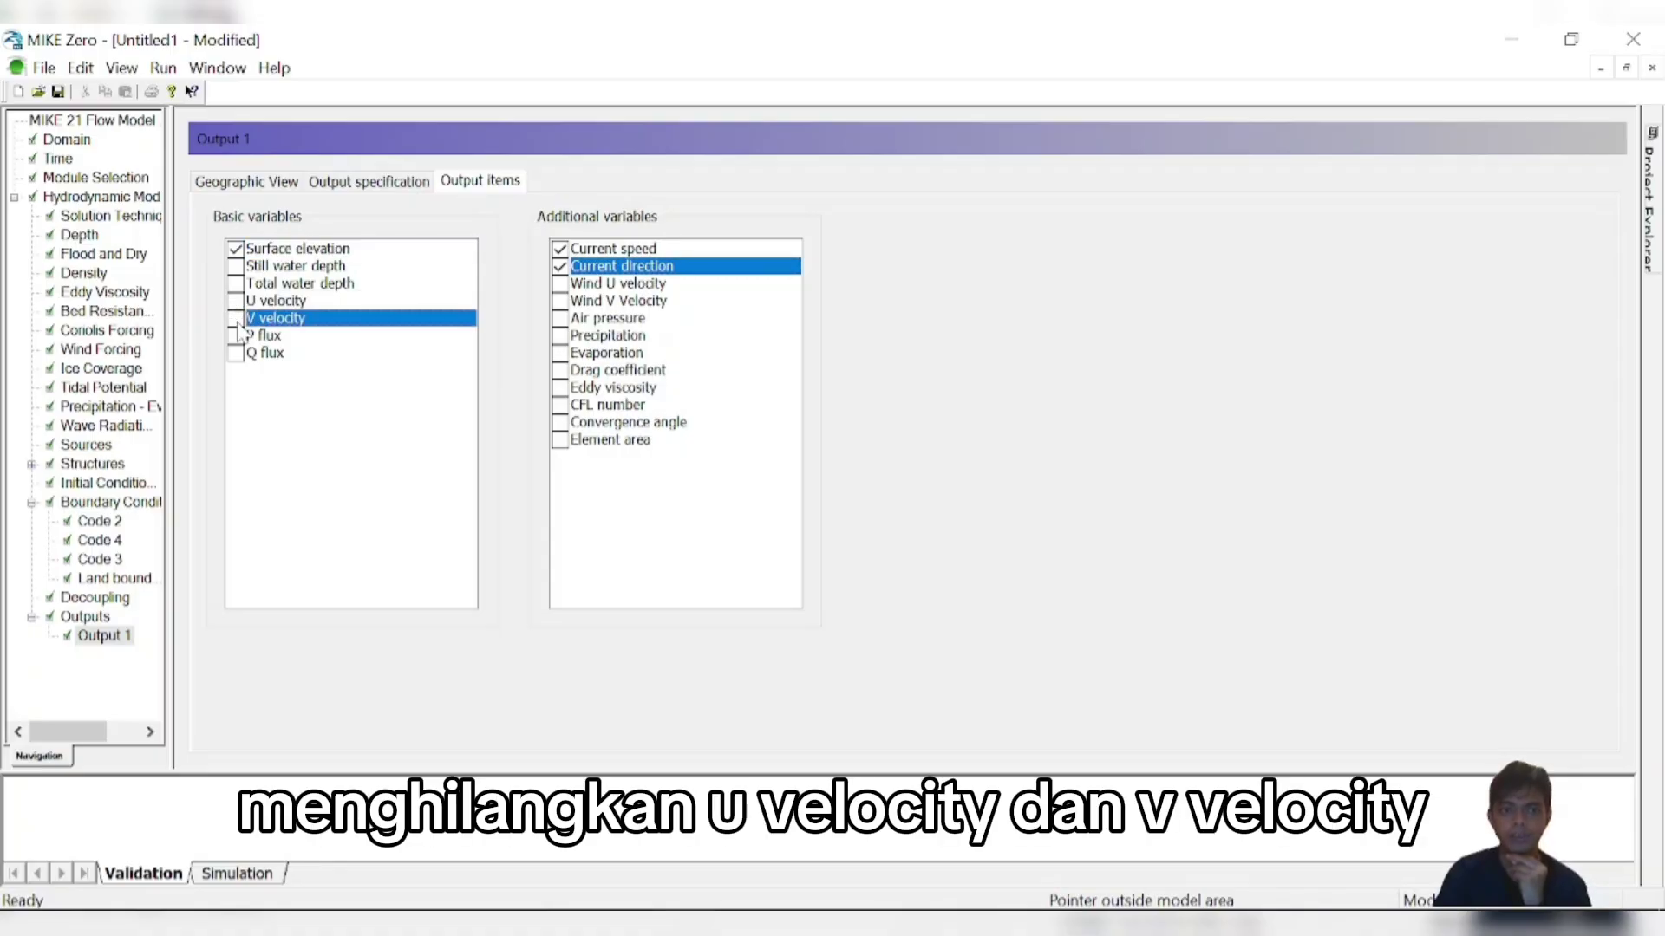
click(237, 301)
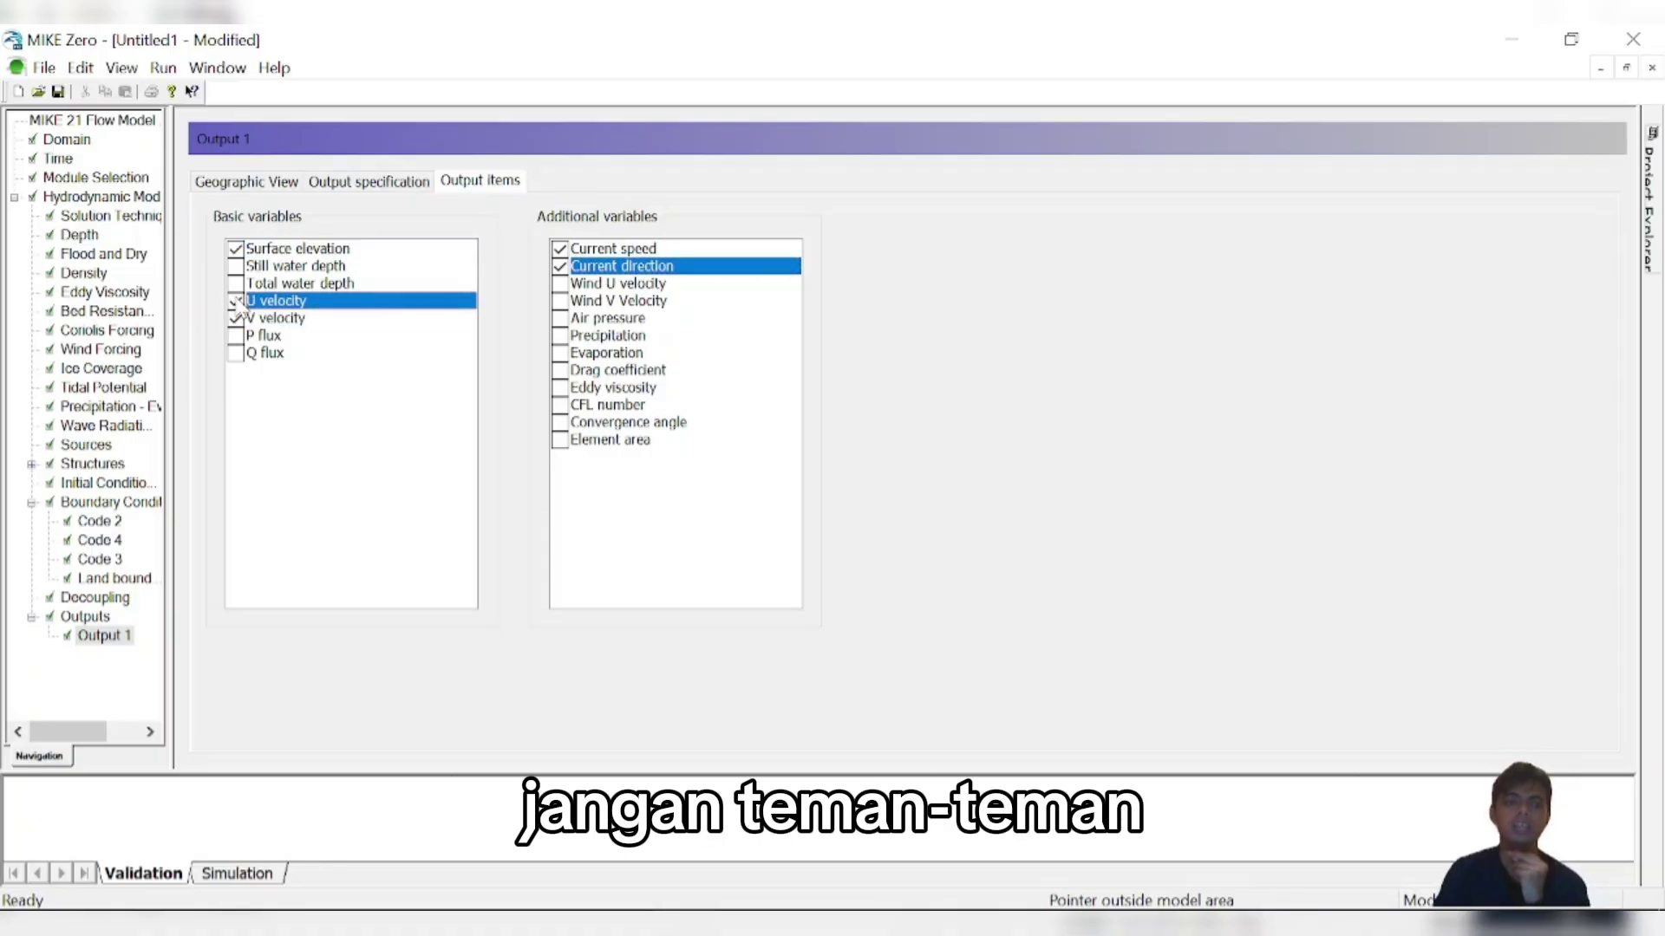
click(278, 319)
key(Up)
click(277, 319)
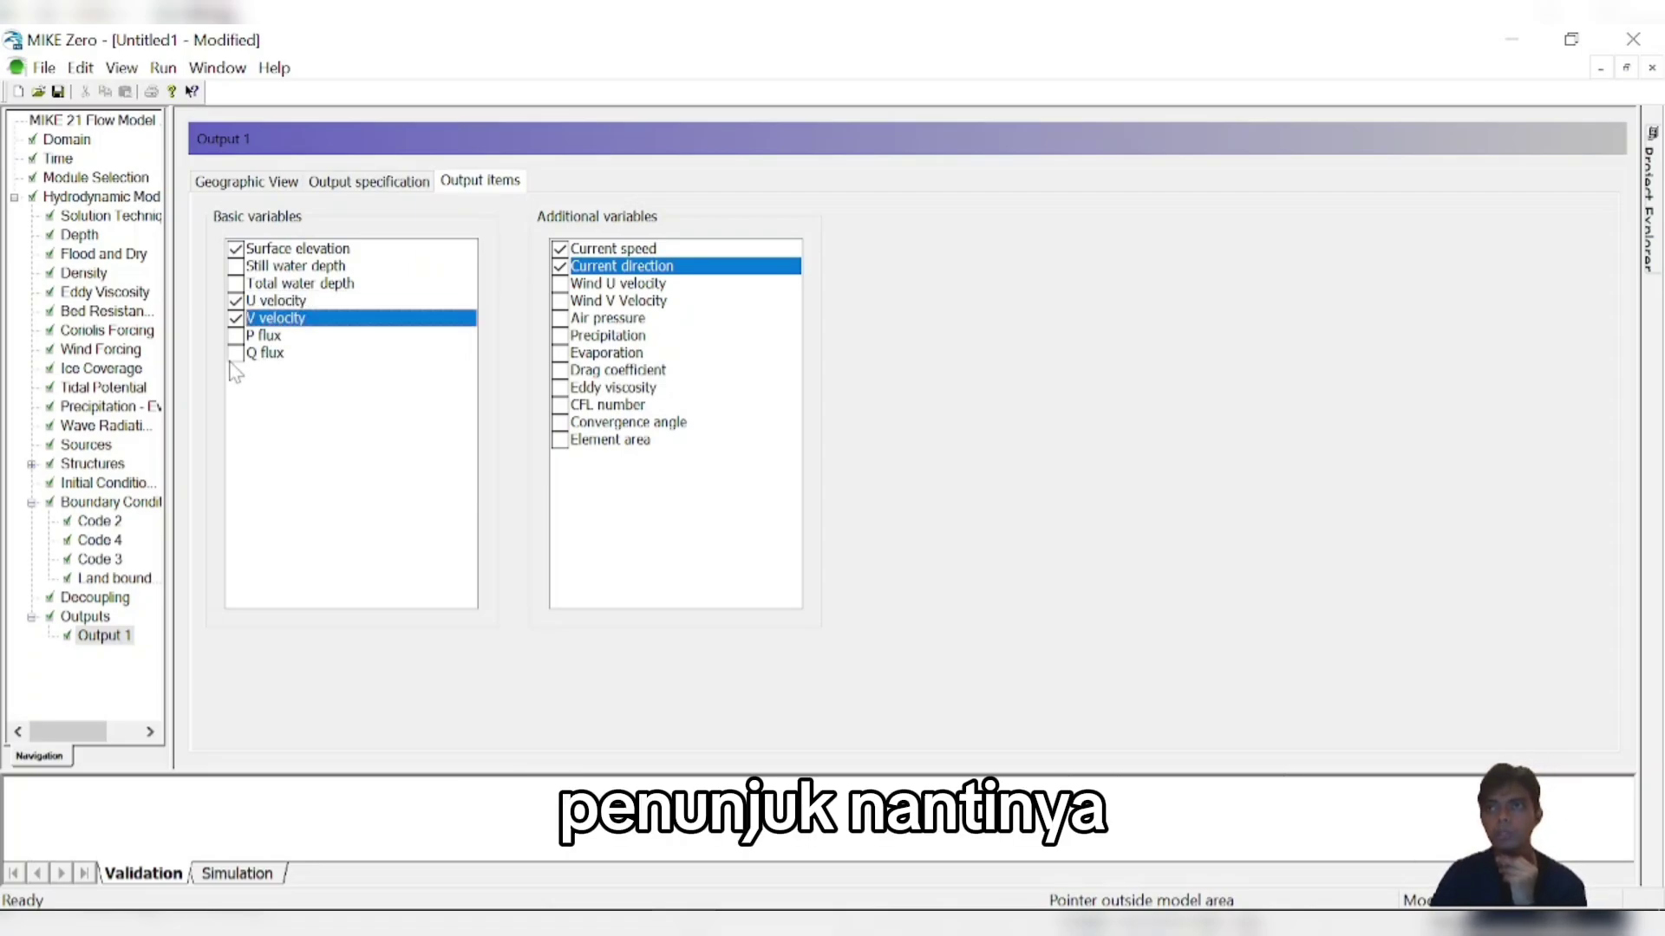
click(253, 250)
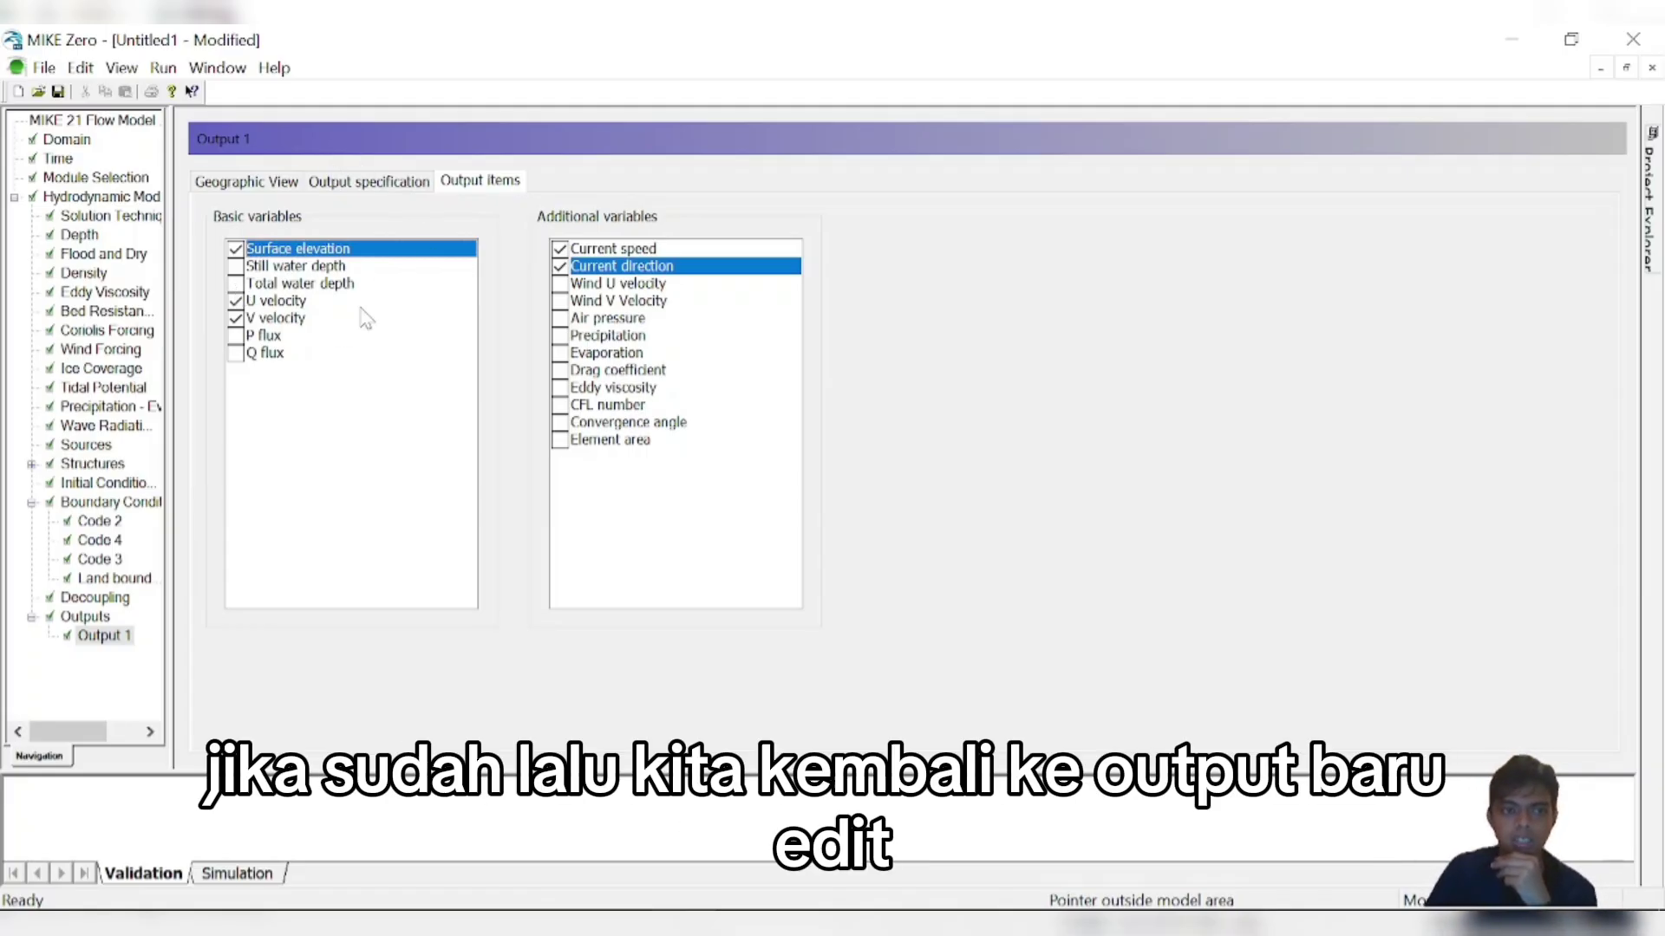
click(100, 617)
click(539, 217)
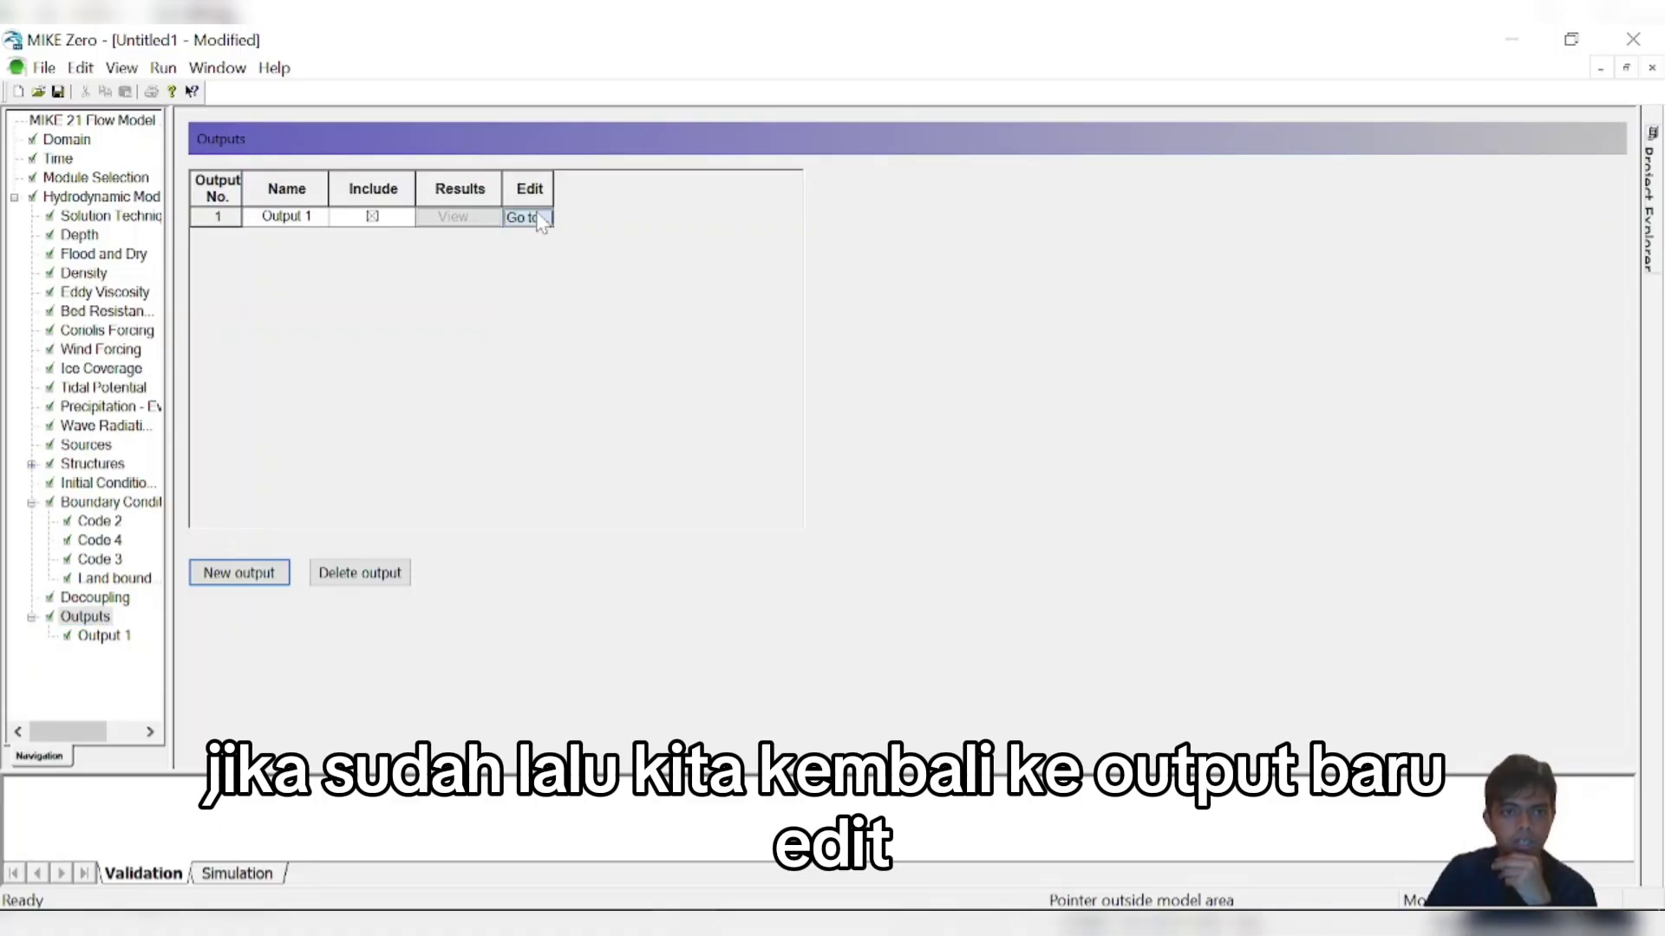
click(92, 622)
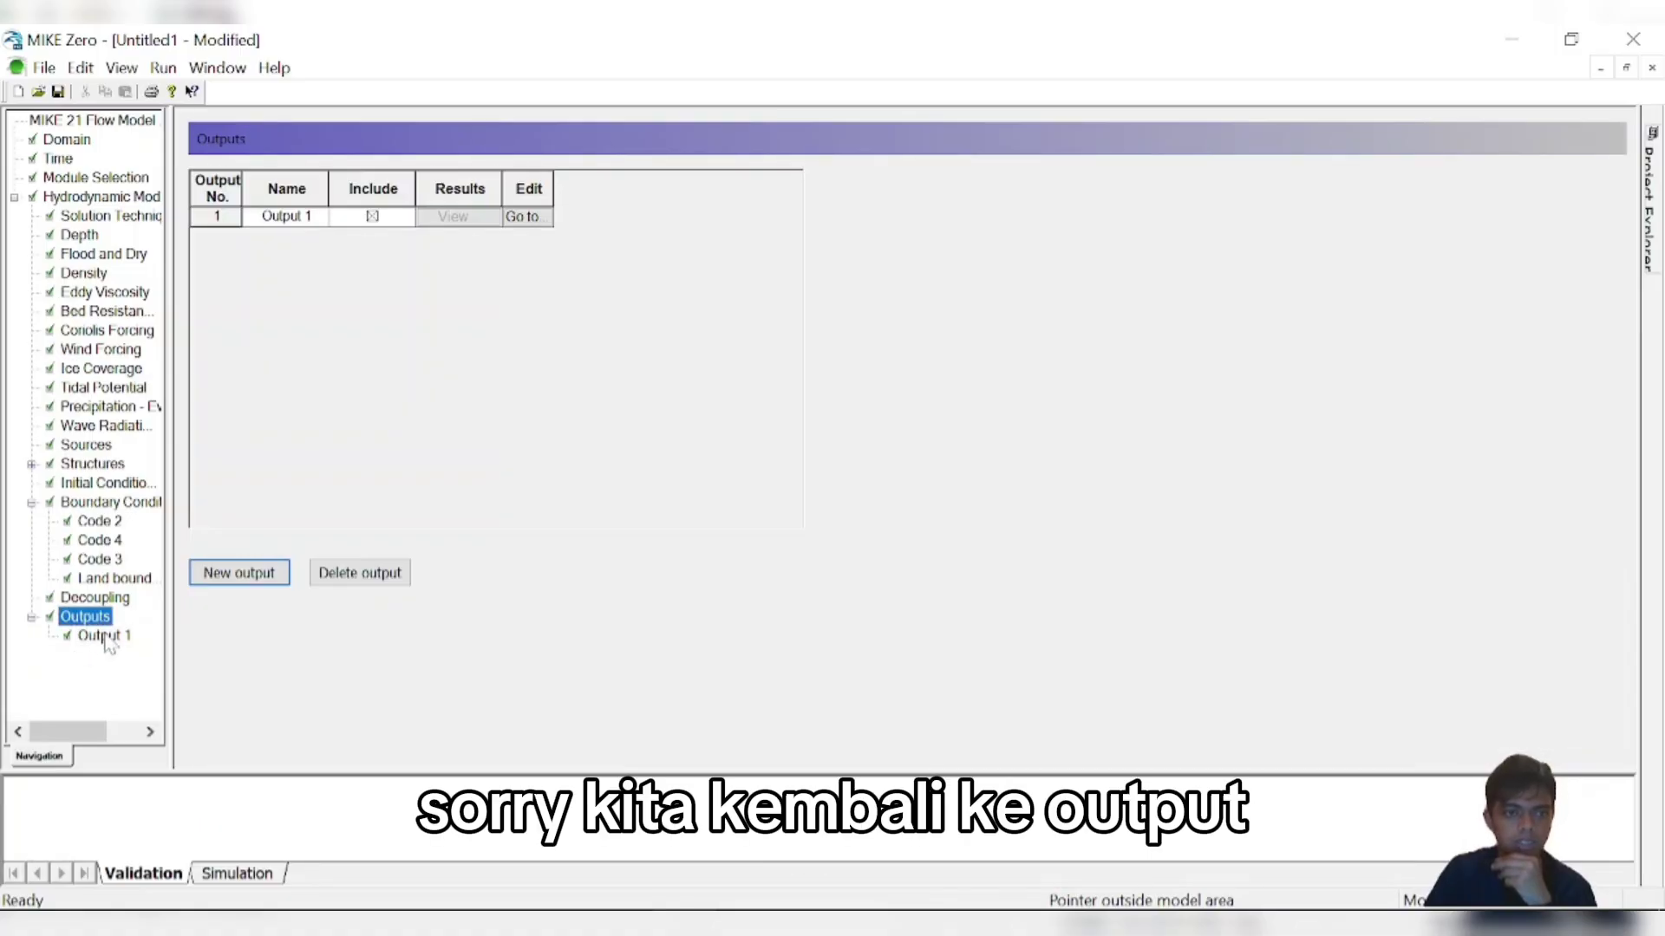
click(266, 216)
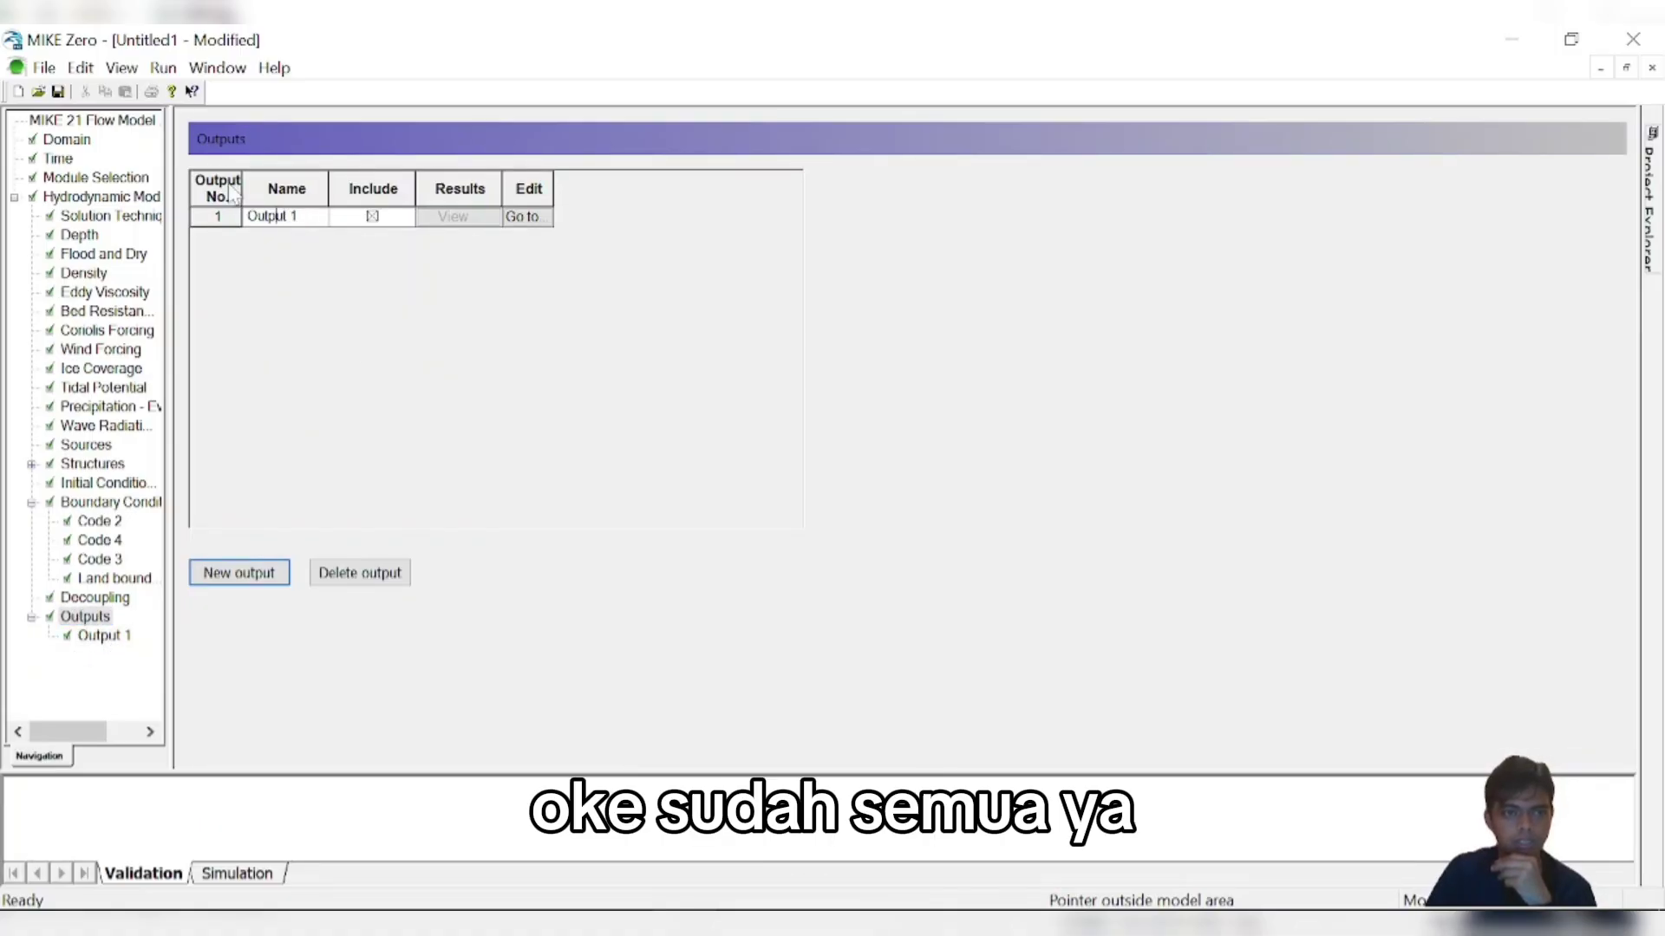
- Try to start the simulation of the flow model
click(163, 68)
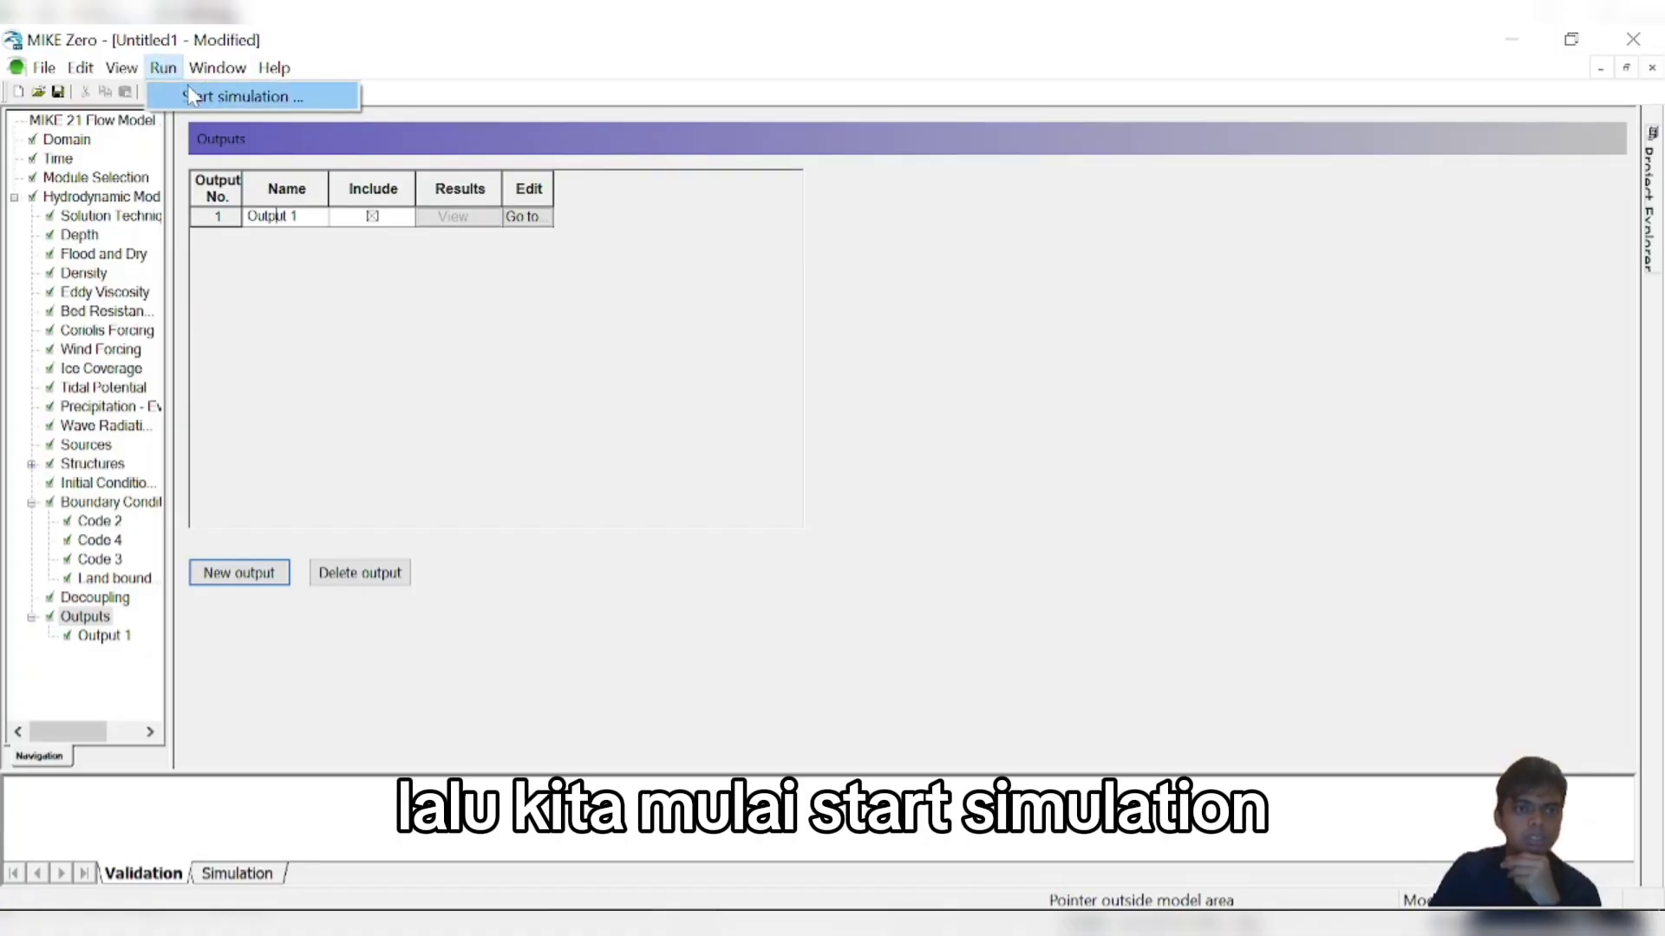
click(198, 95)
click(991, 545)
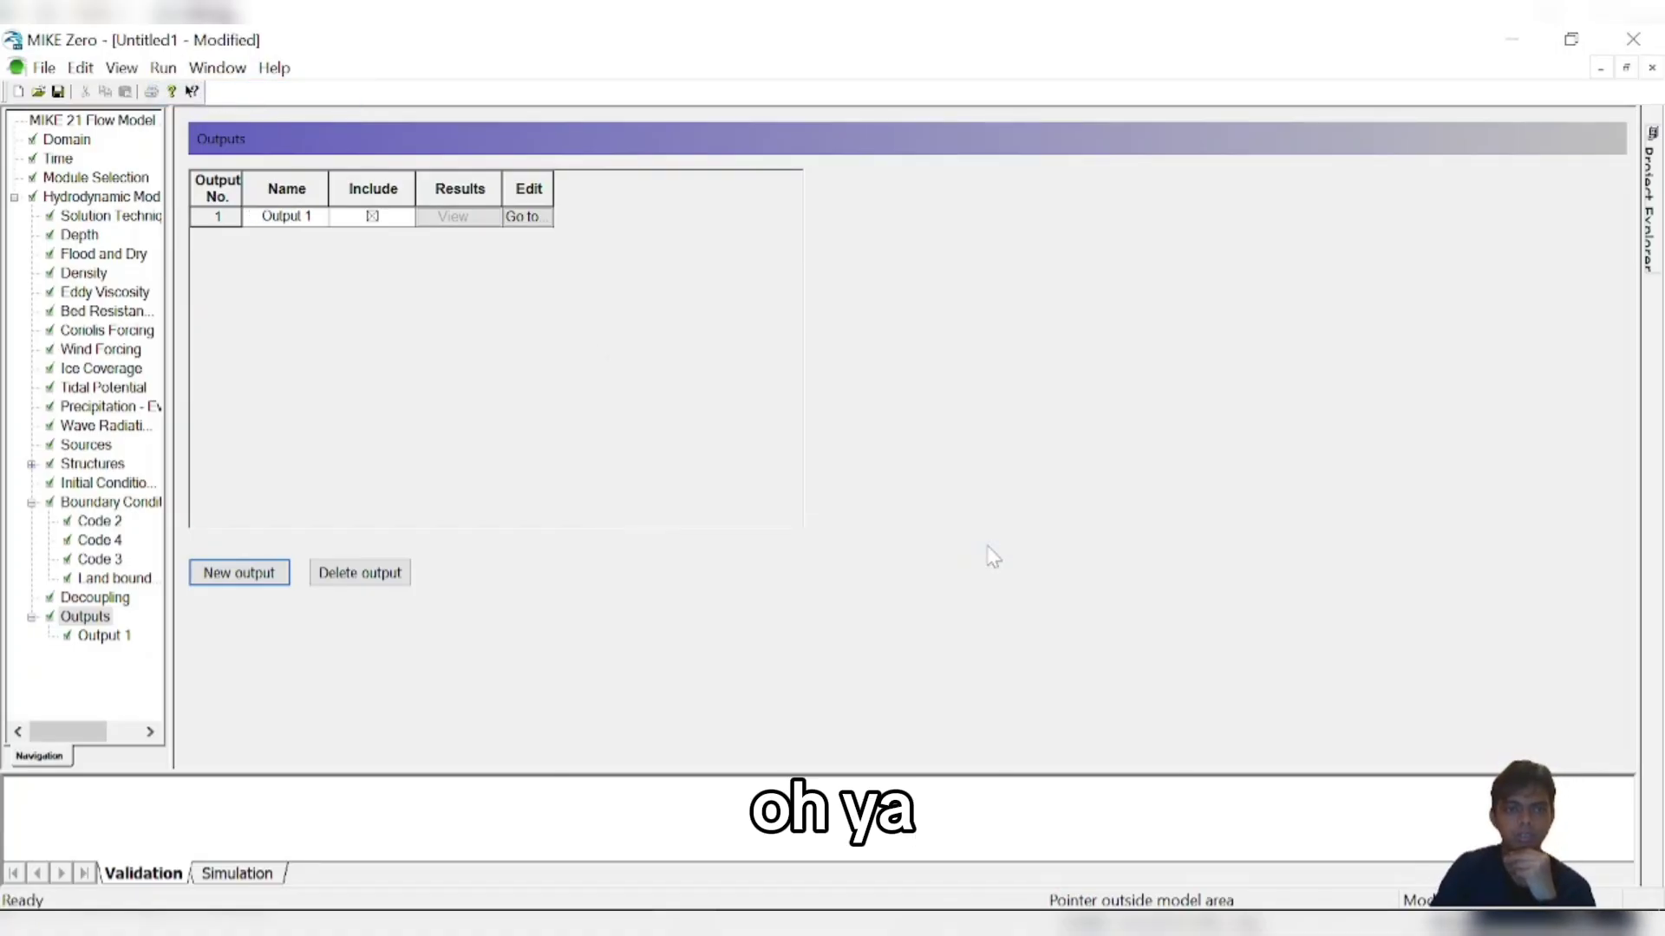
- Save the model setup as Baron in .m21fm format in the folder D:\Kuliah\Penggunaan MIKE 21\Bahan\MIKE 21
click(57, 91)
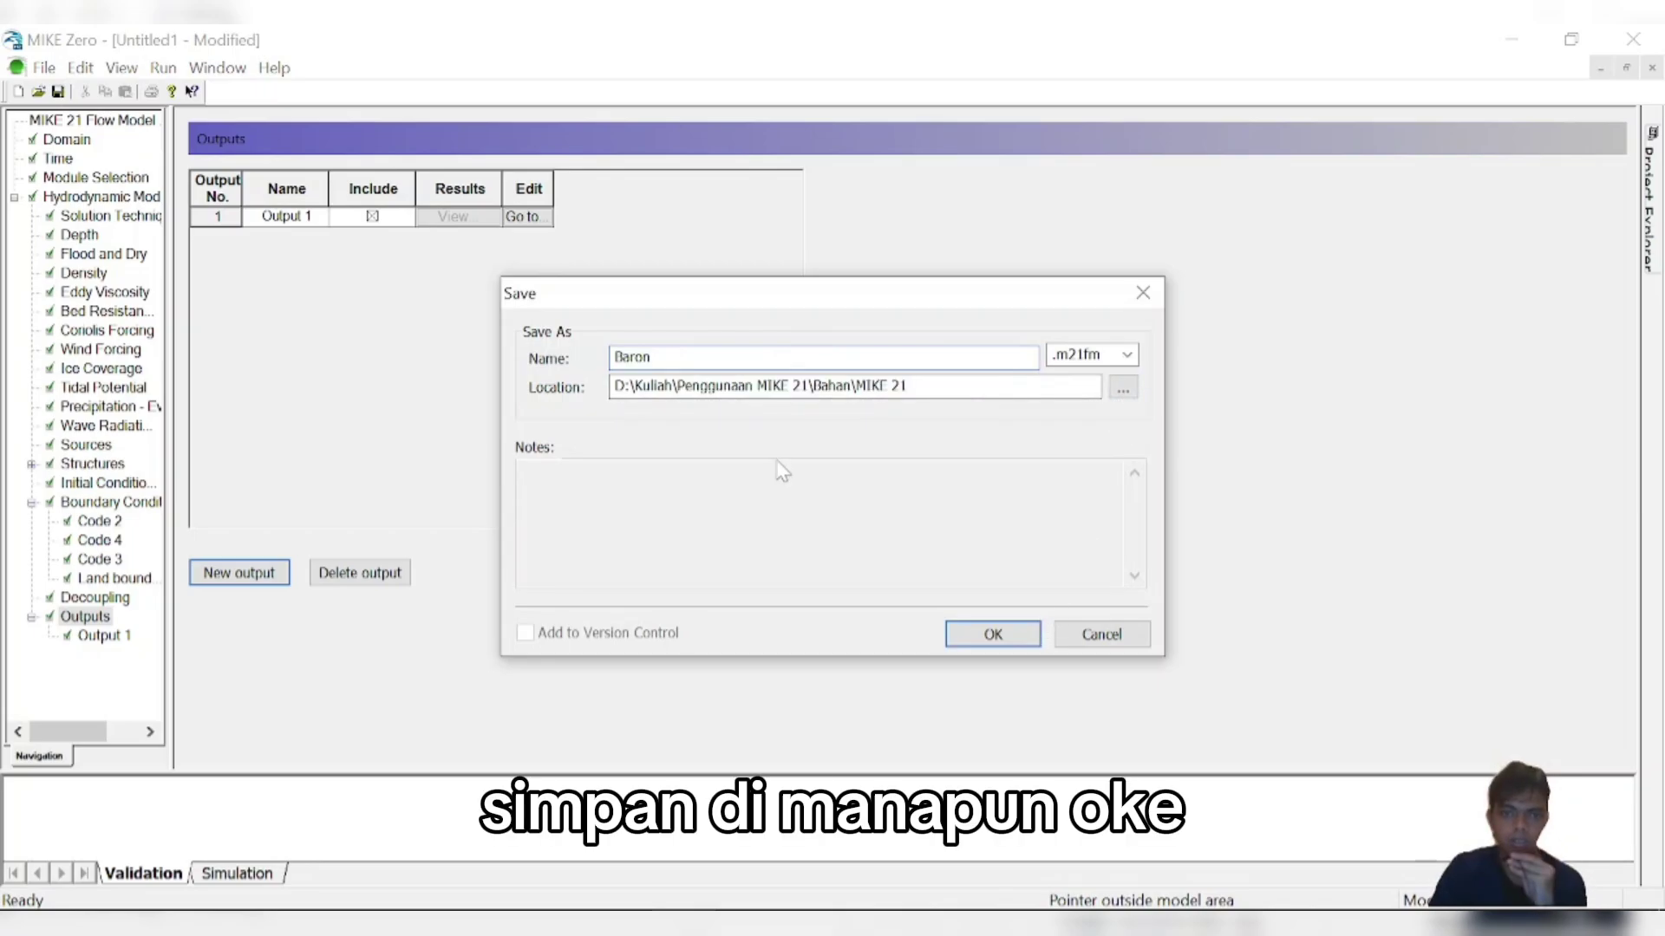
click(997, 637)
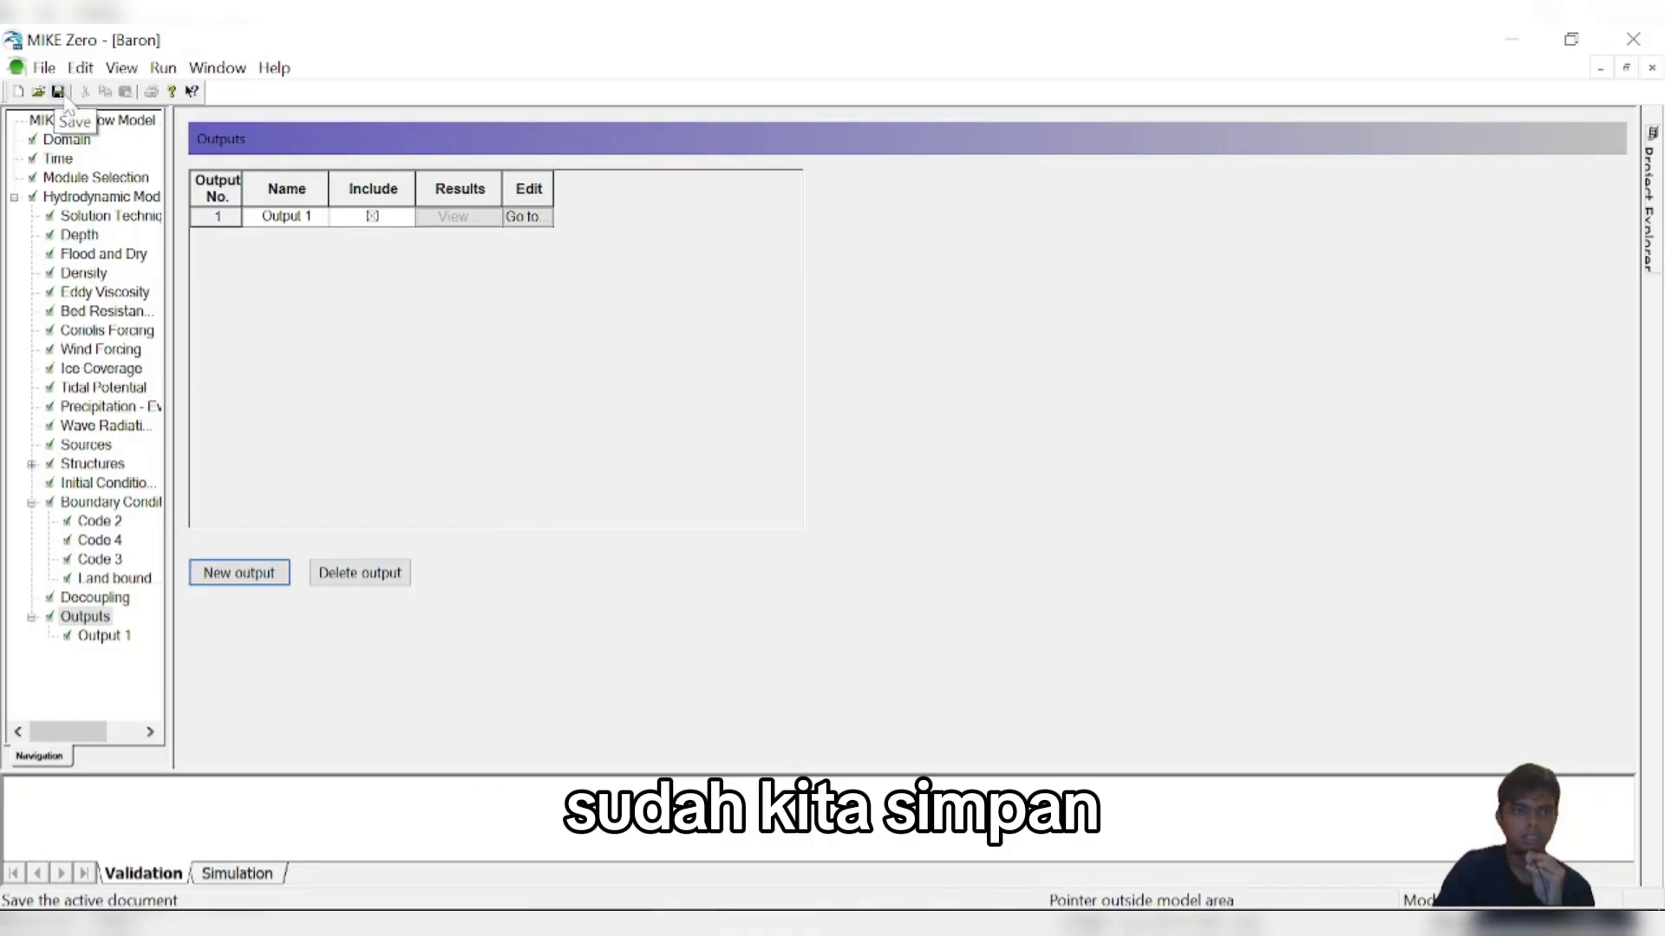
- Start the simulation with the custom result folder Perairan Pantai Baron, keeping the default launch and parallelization settings
click(162, 69)
click(178, 96)
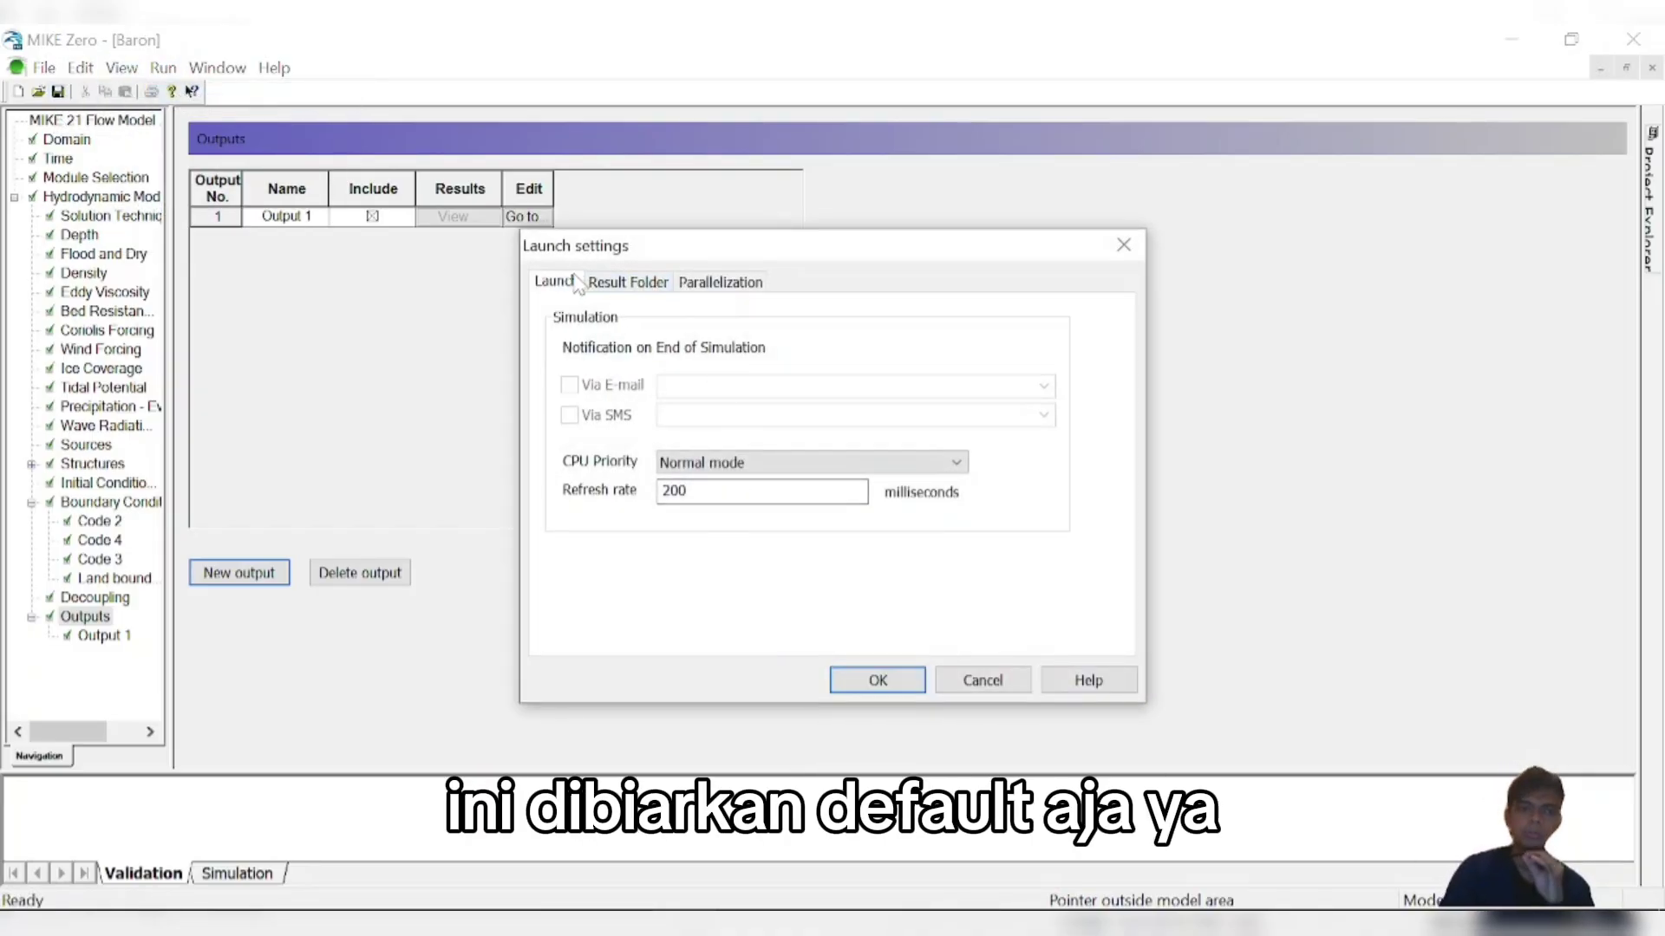
click(709, 283)
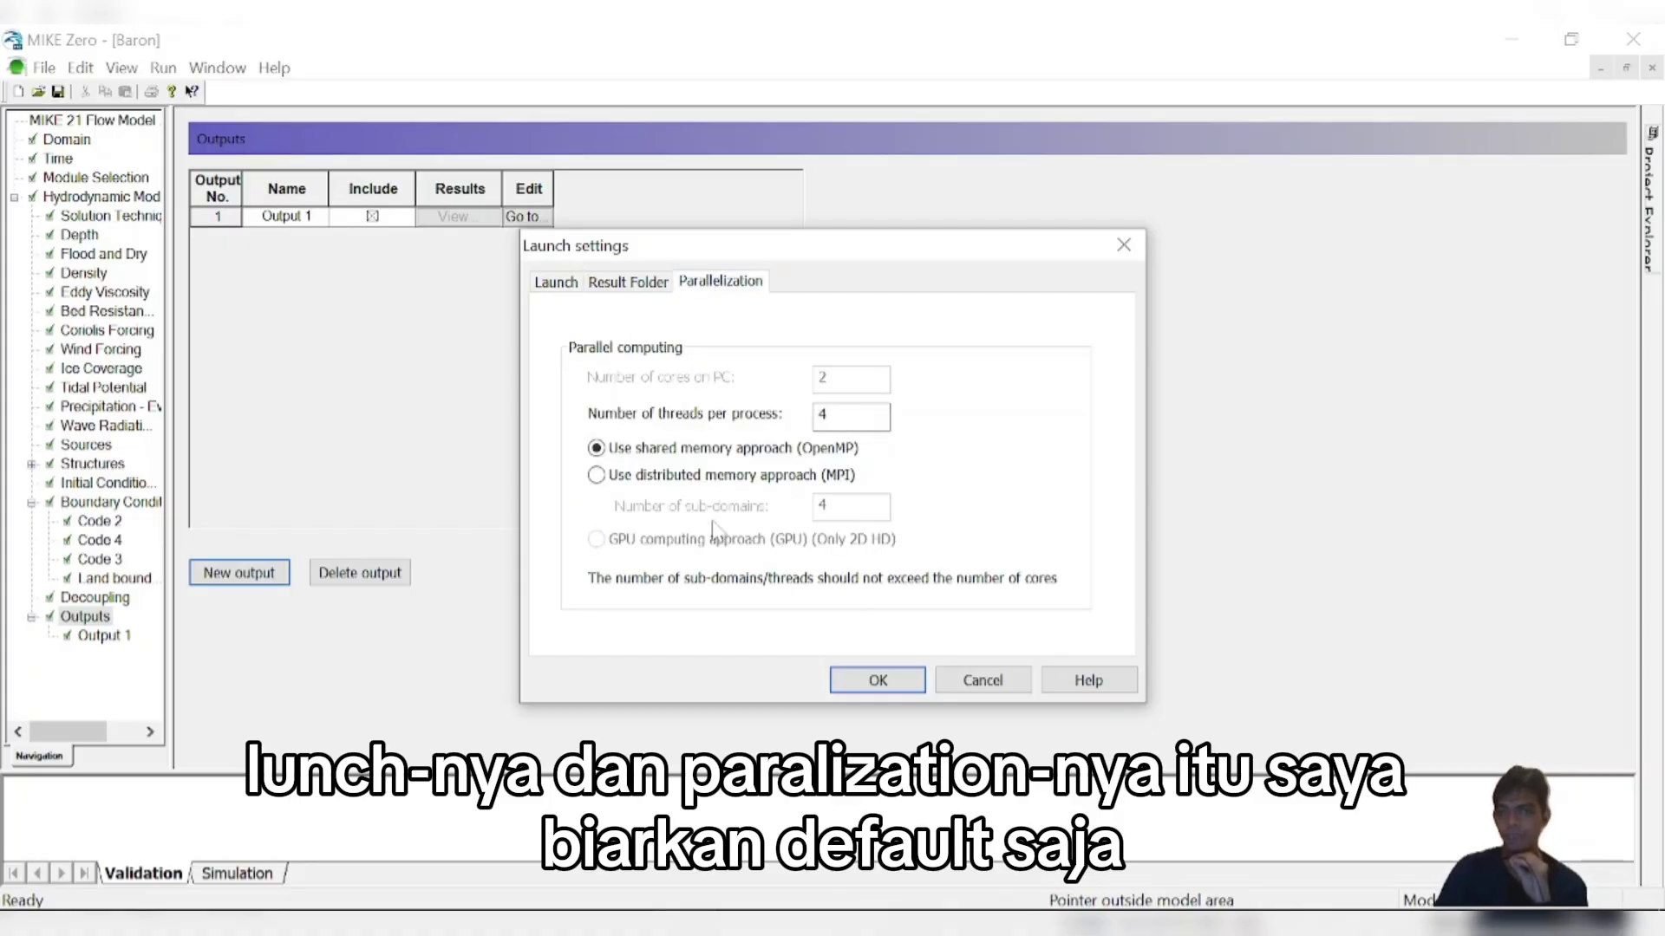
click(658, 281)
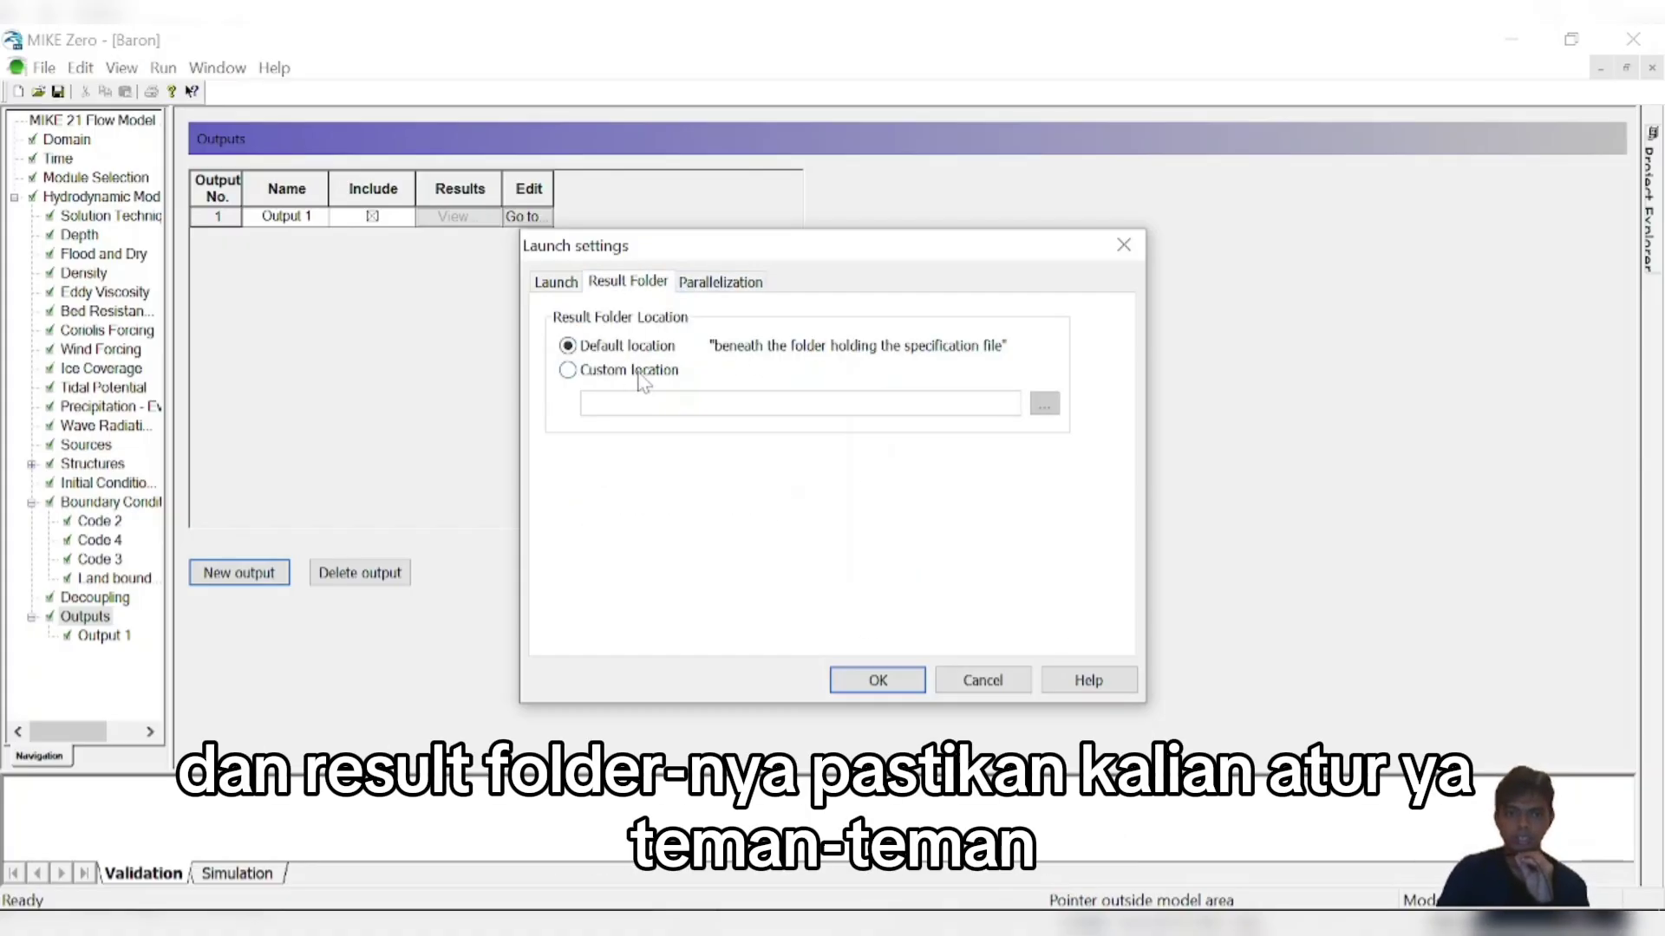
click(640, 373)
click(1045, 404)
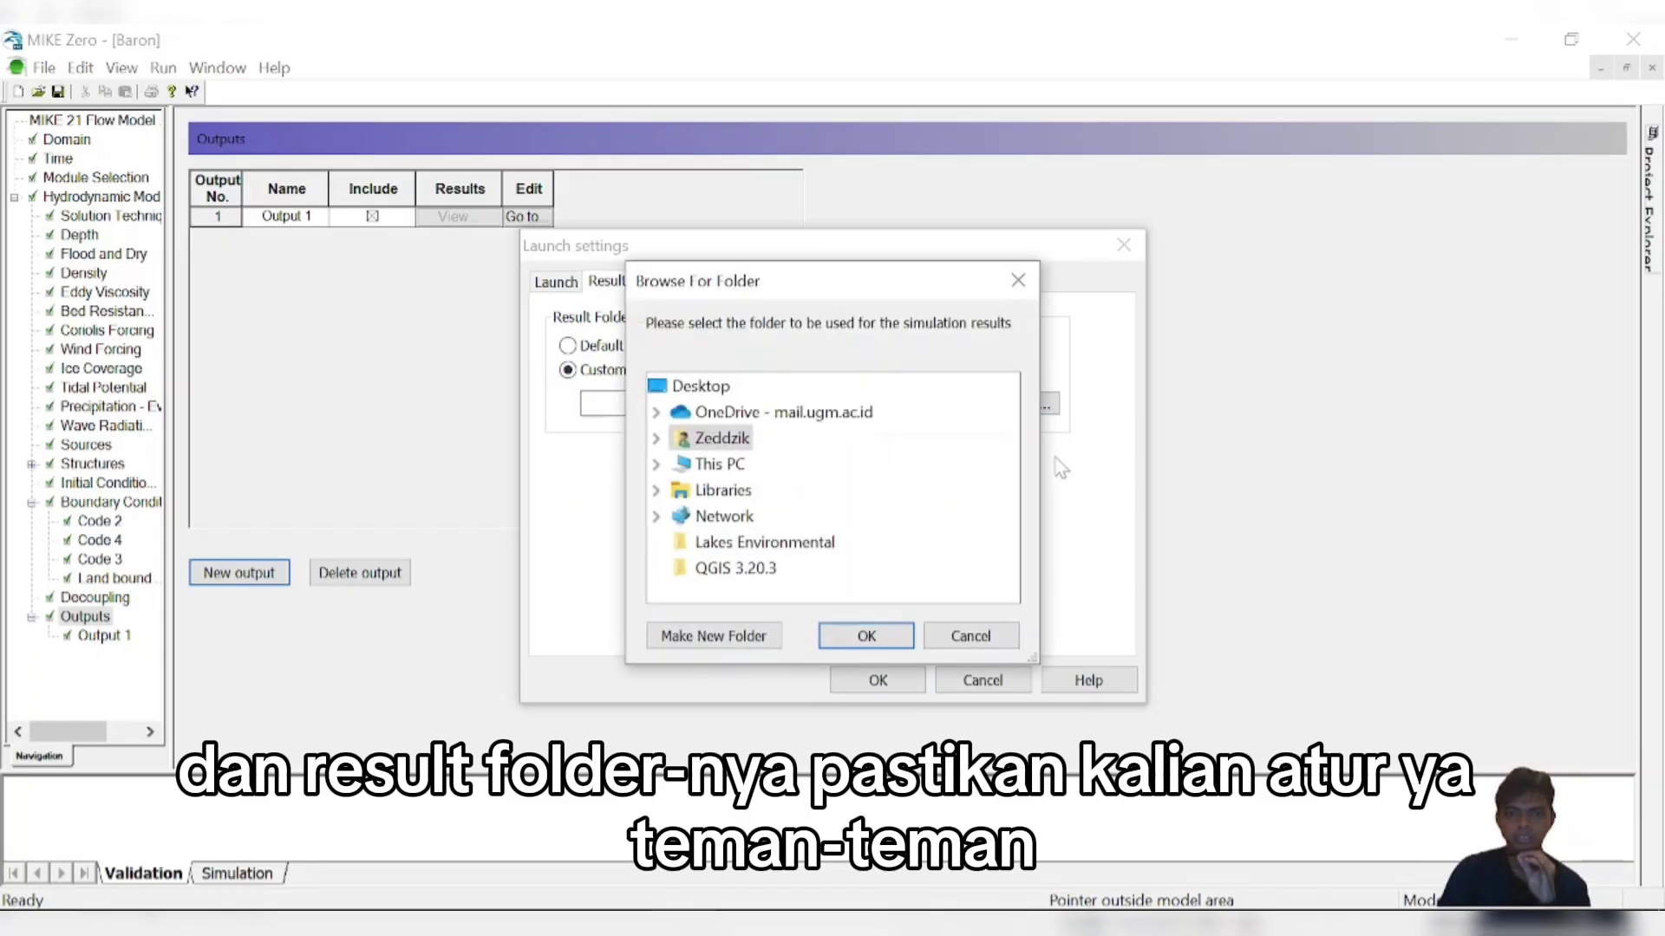
drag(721, 277, 724, 282)
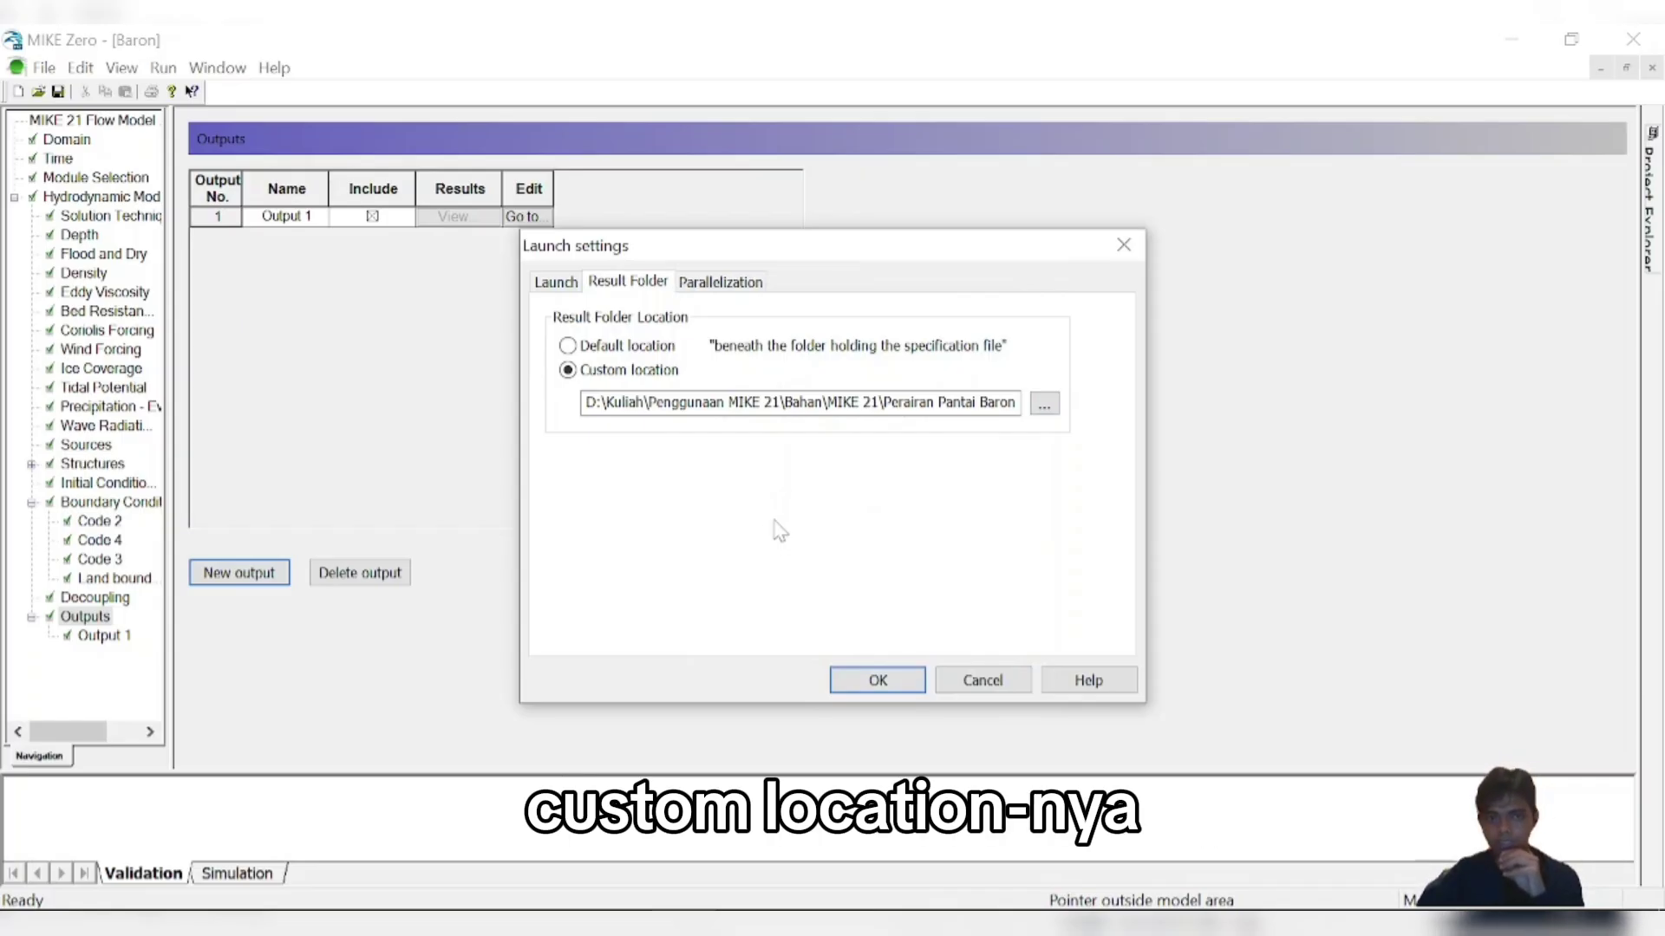
click(874, 678)
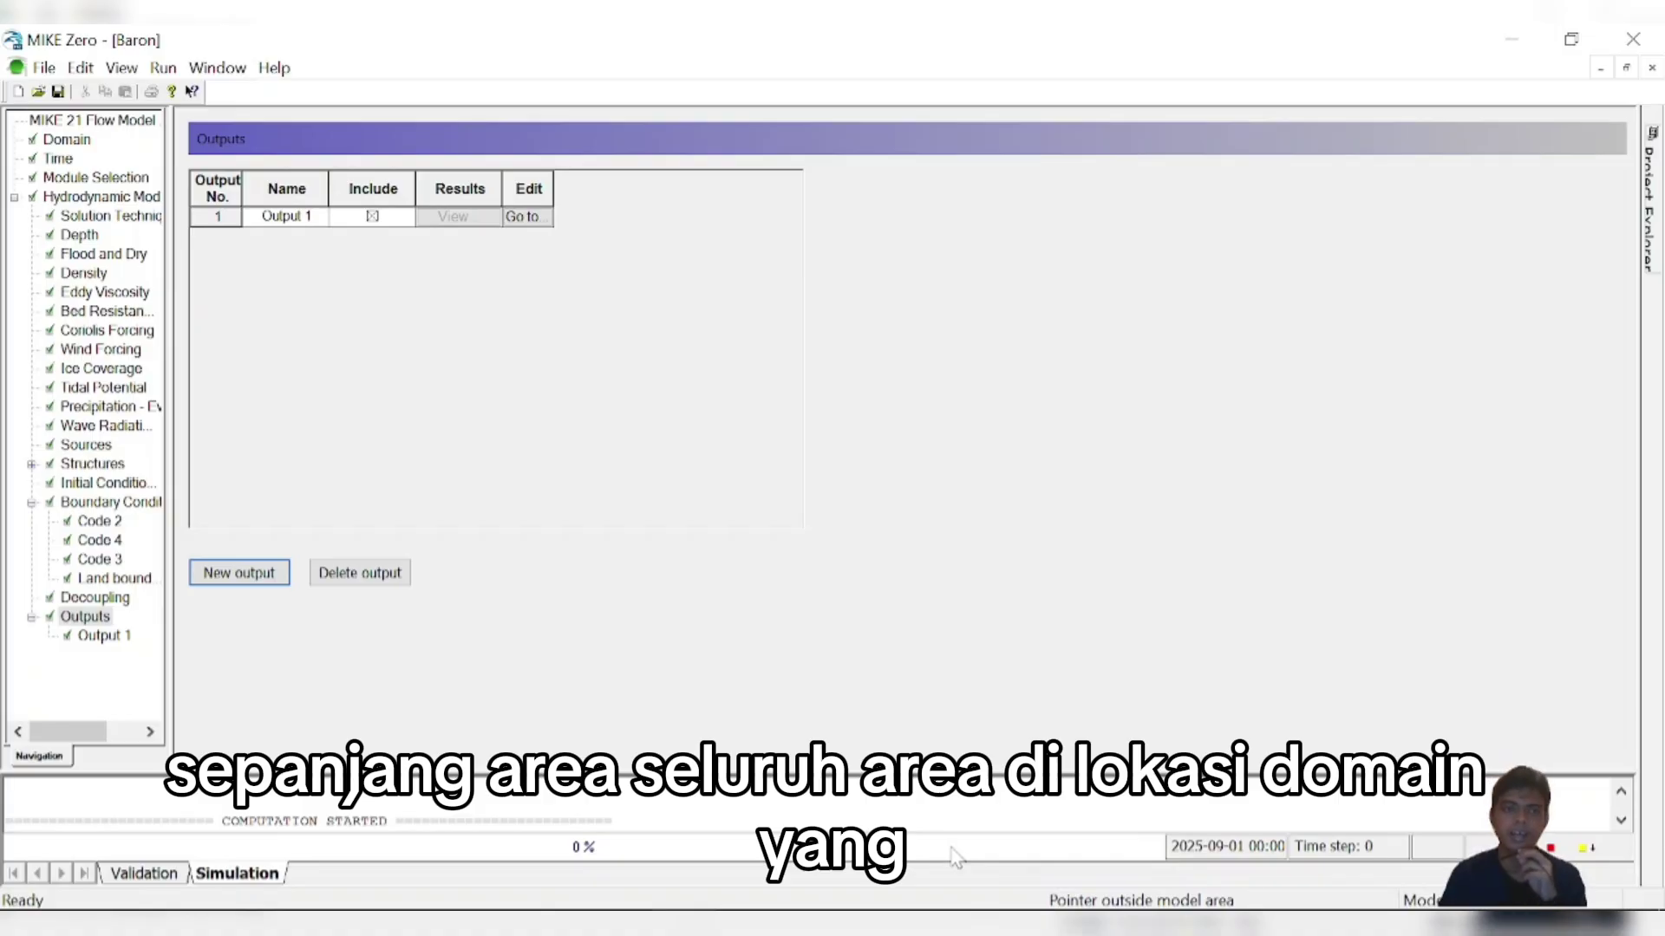
- Review the mesh and bathymetry of the domain, and switch to QGIS to examine the spacing of the boundary points along the coastline
click(67, 141)
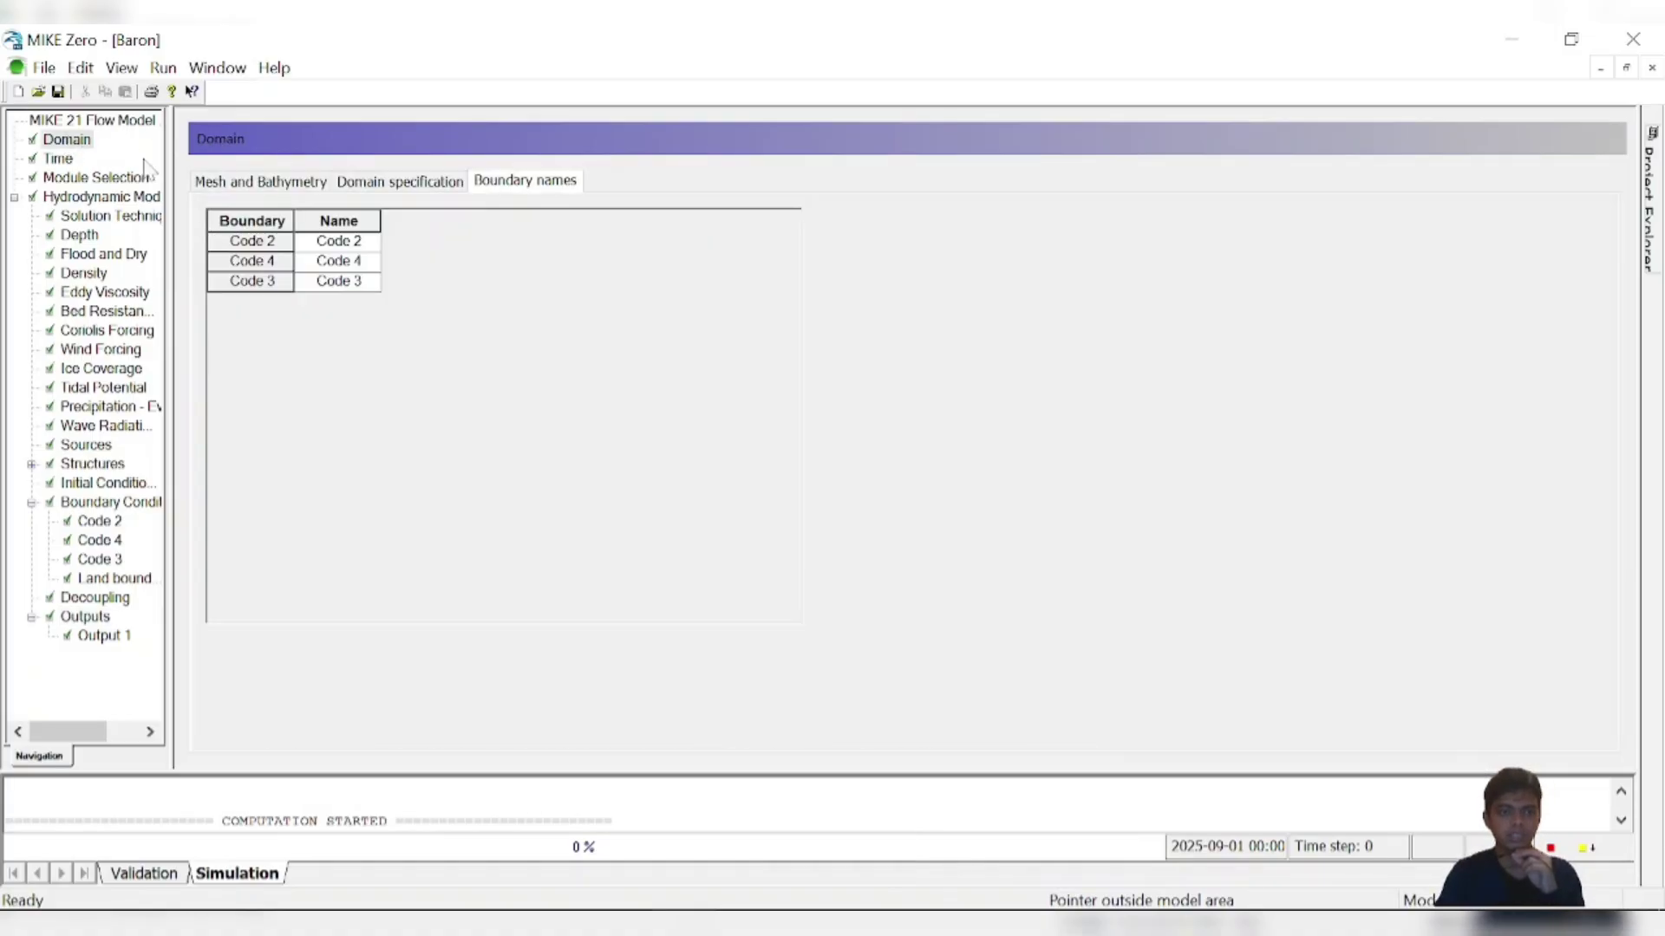
click(256, 183)
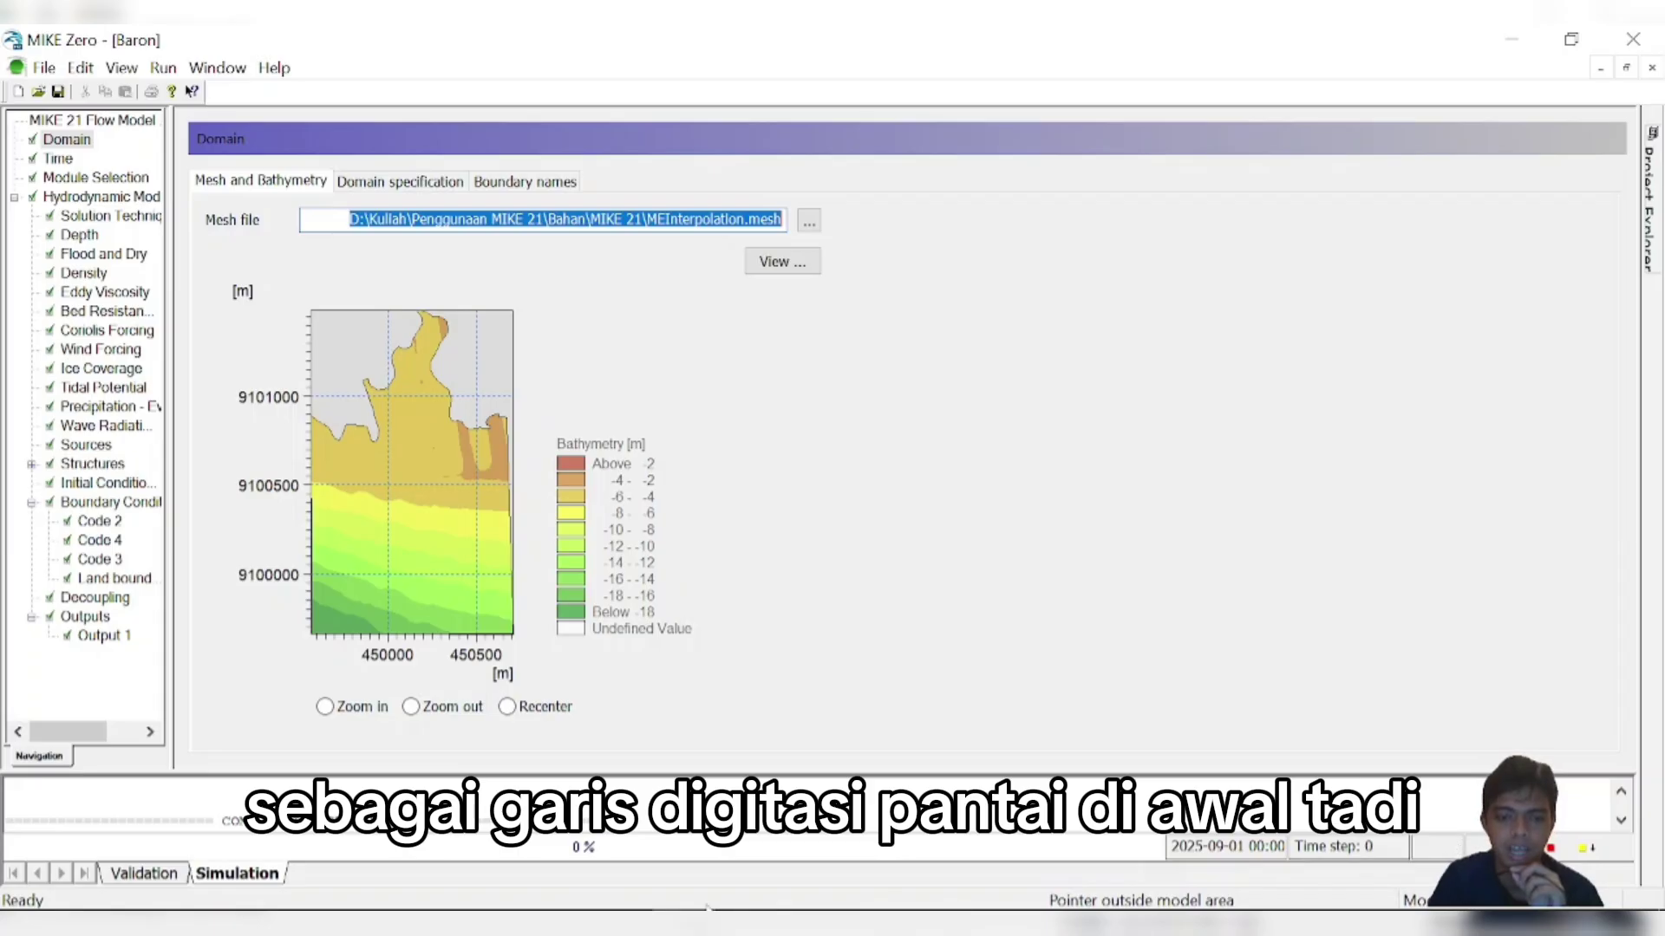
click(684, 921)
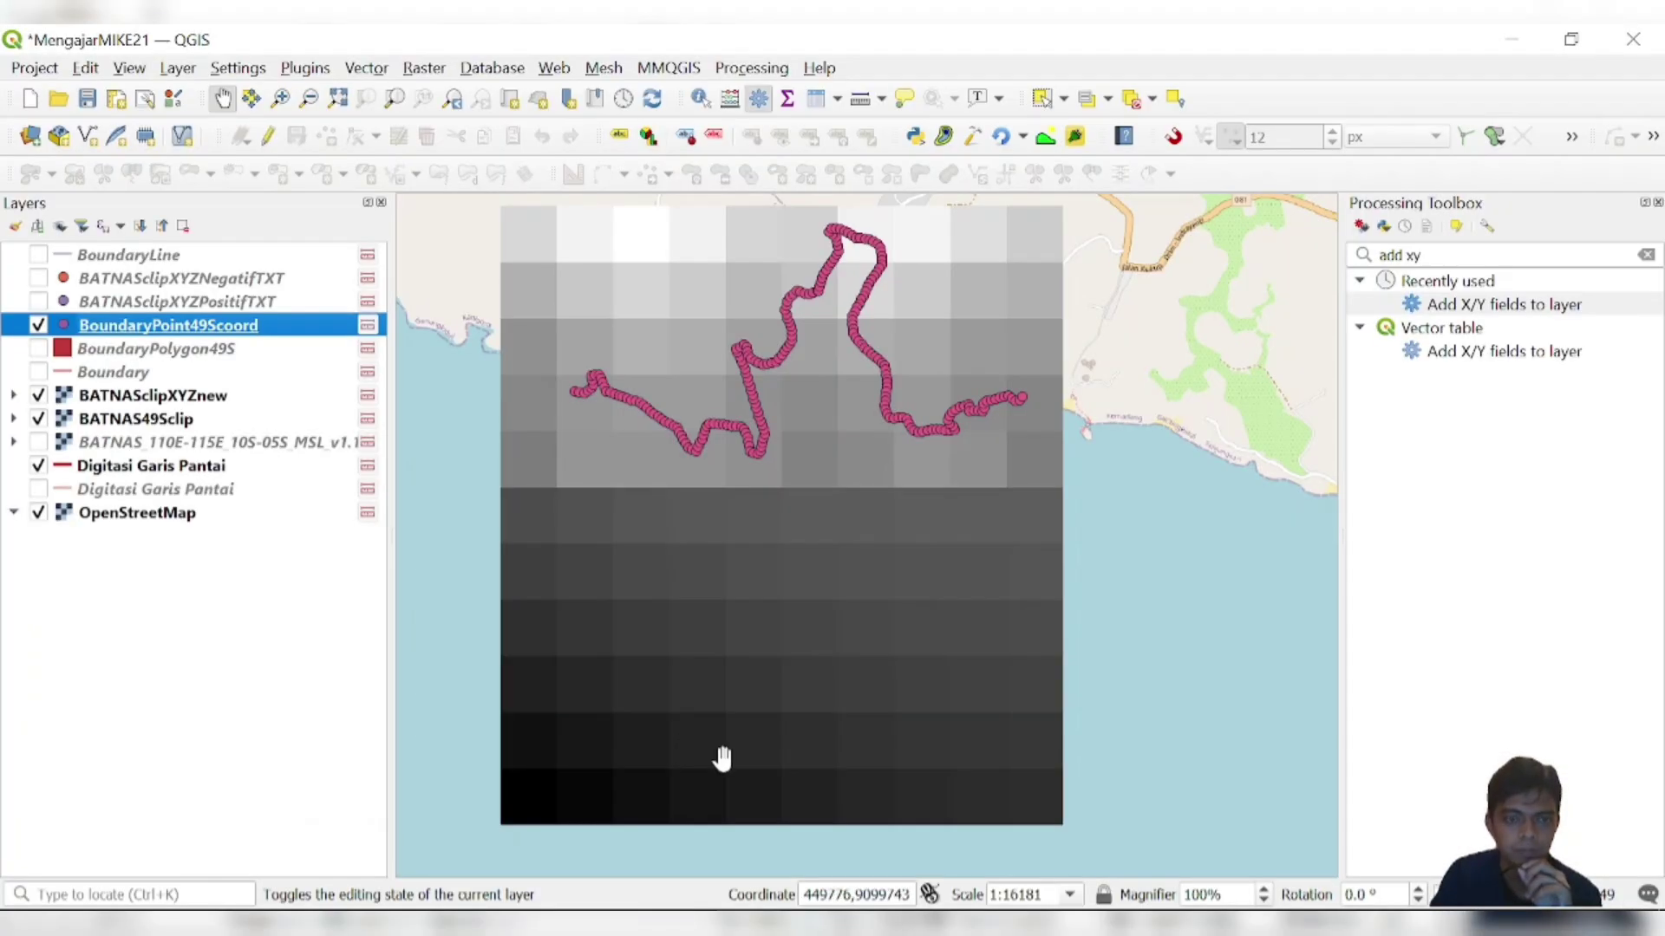
scroll(659, 427, up, 3)
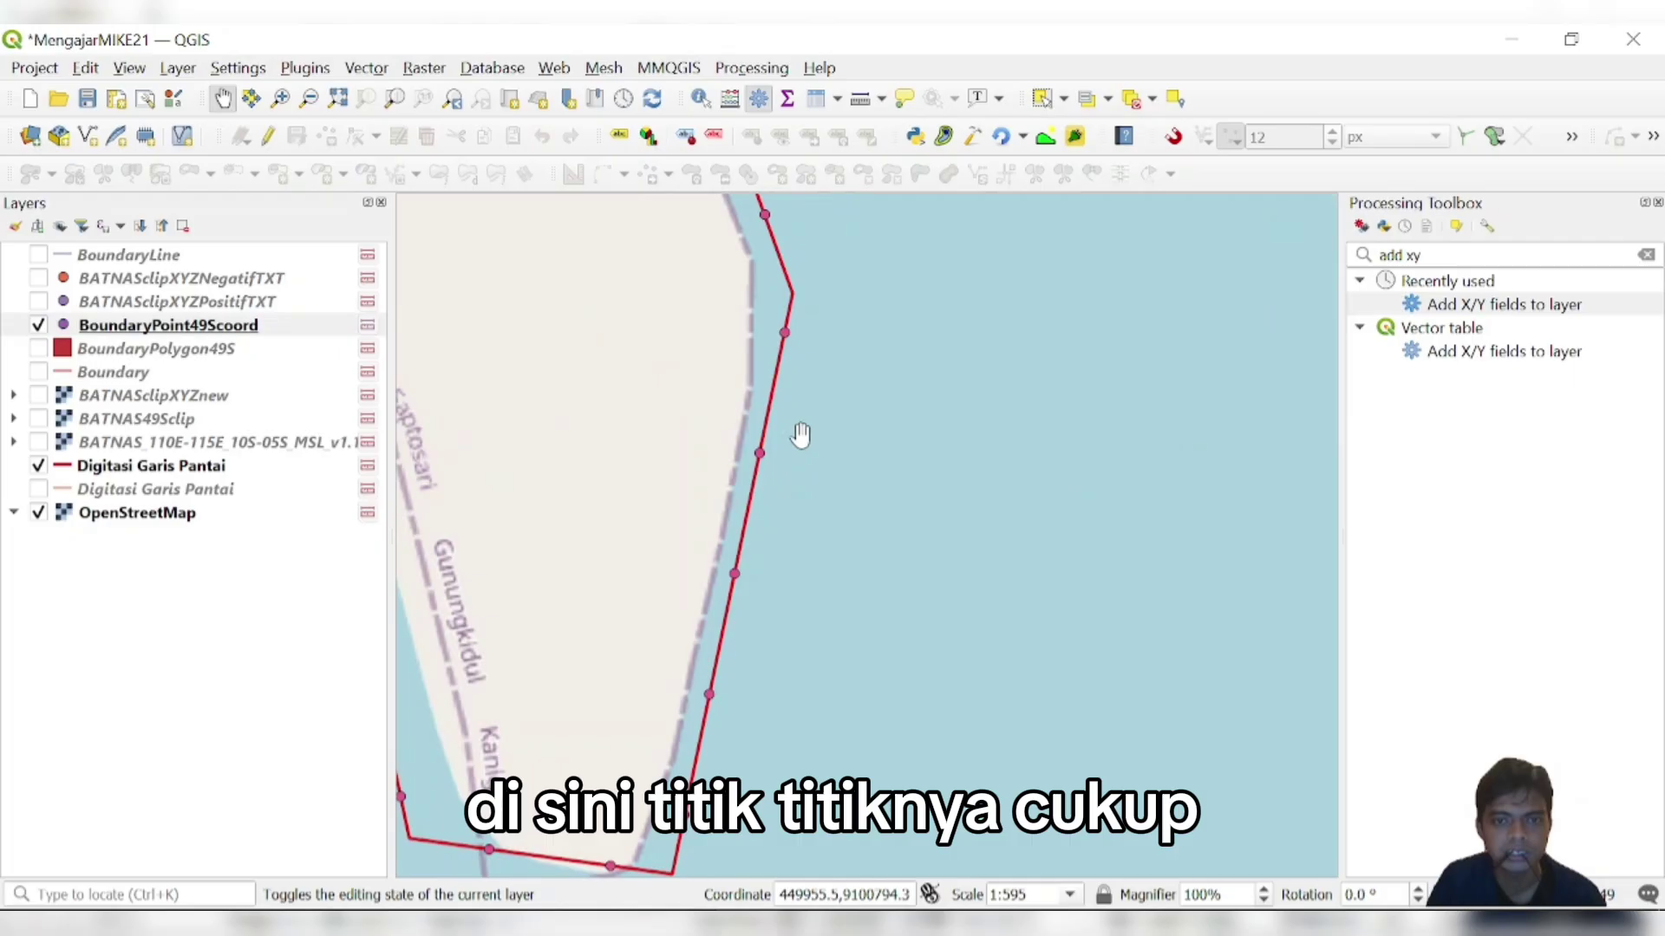
scroll(763, 336, up, 1)
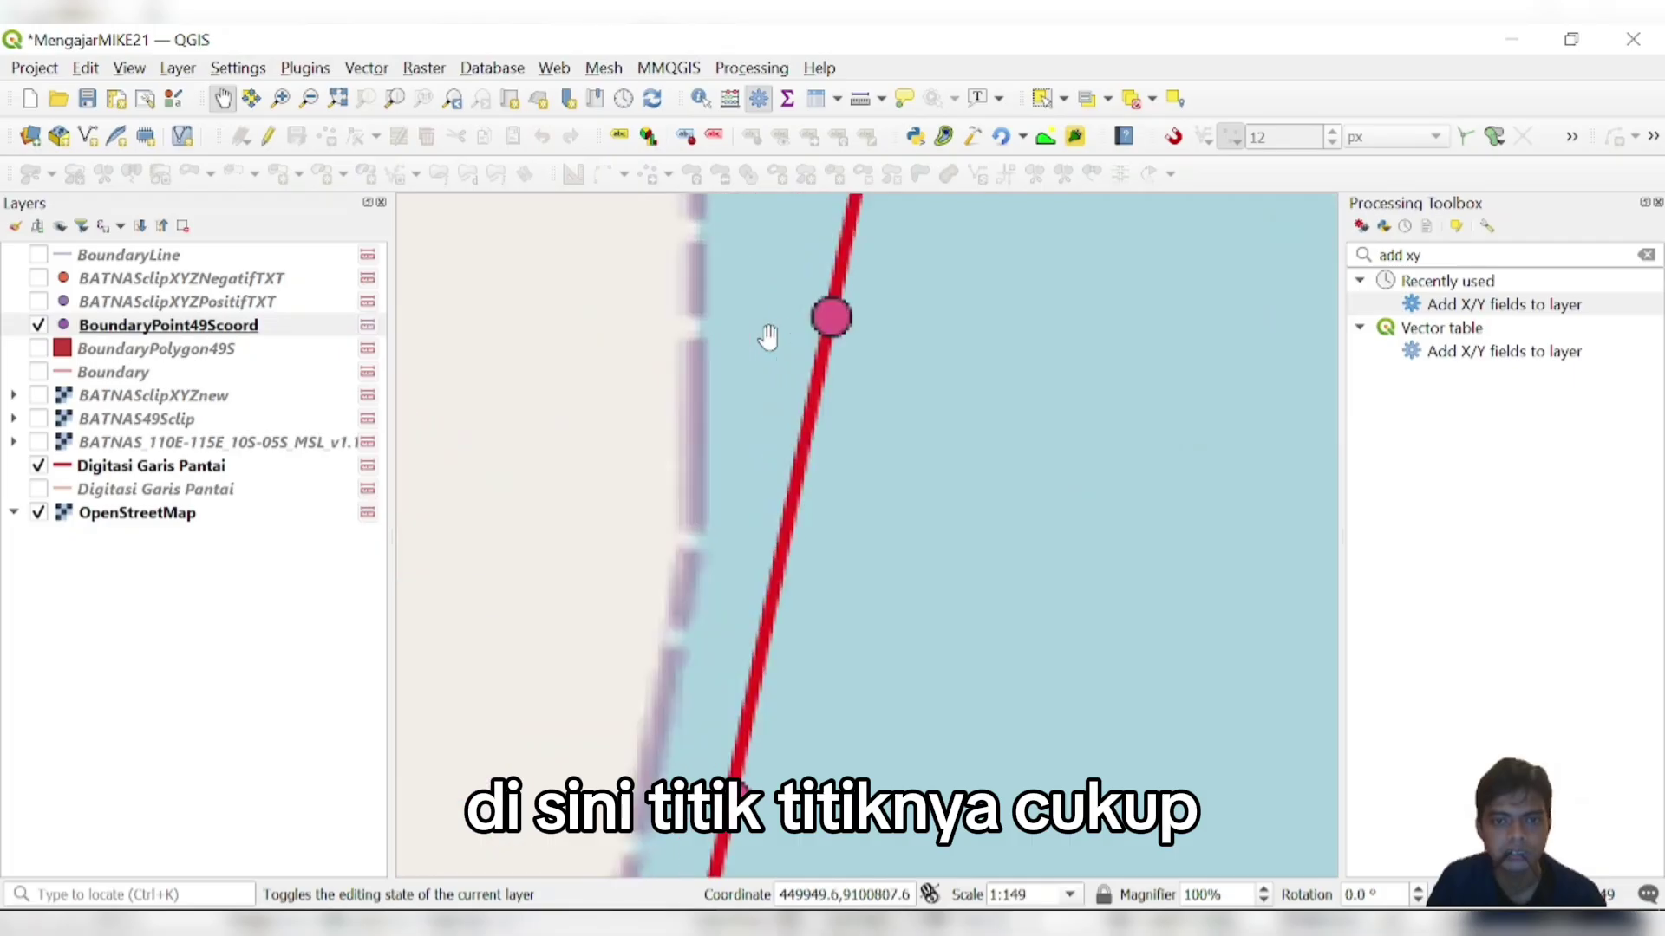
scroll(763, 337, down, 2)
scroll(778, 342, down, 1)
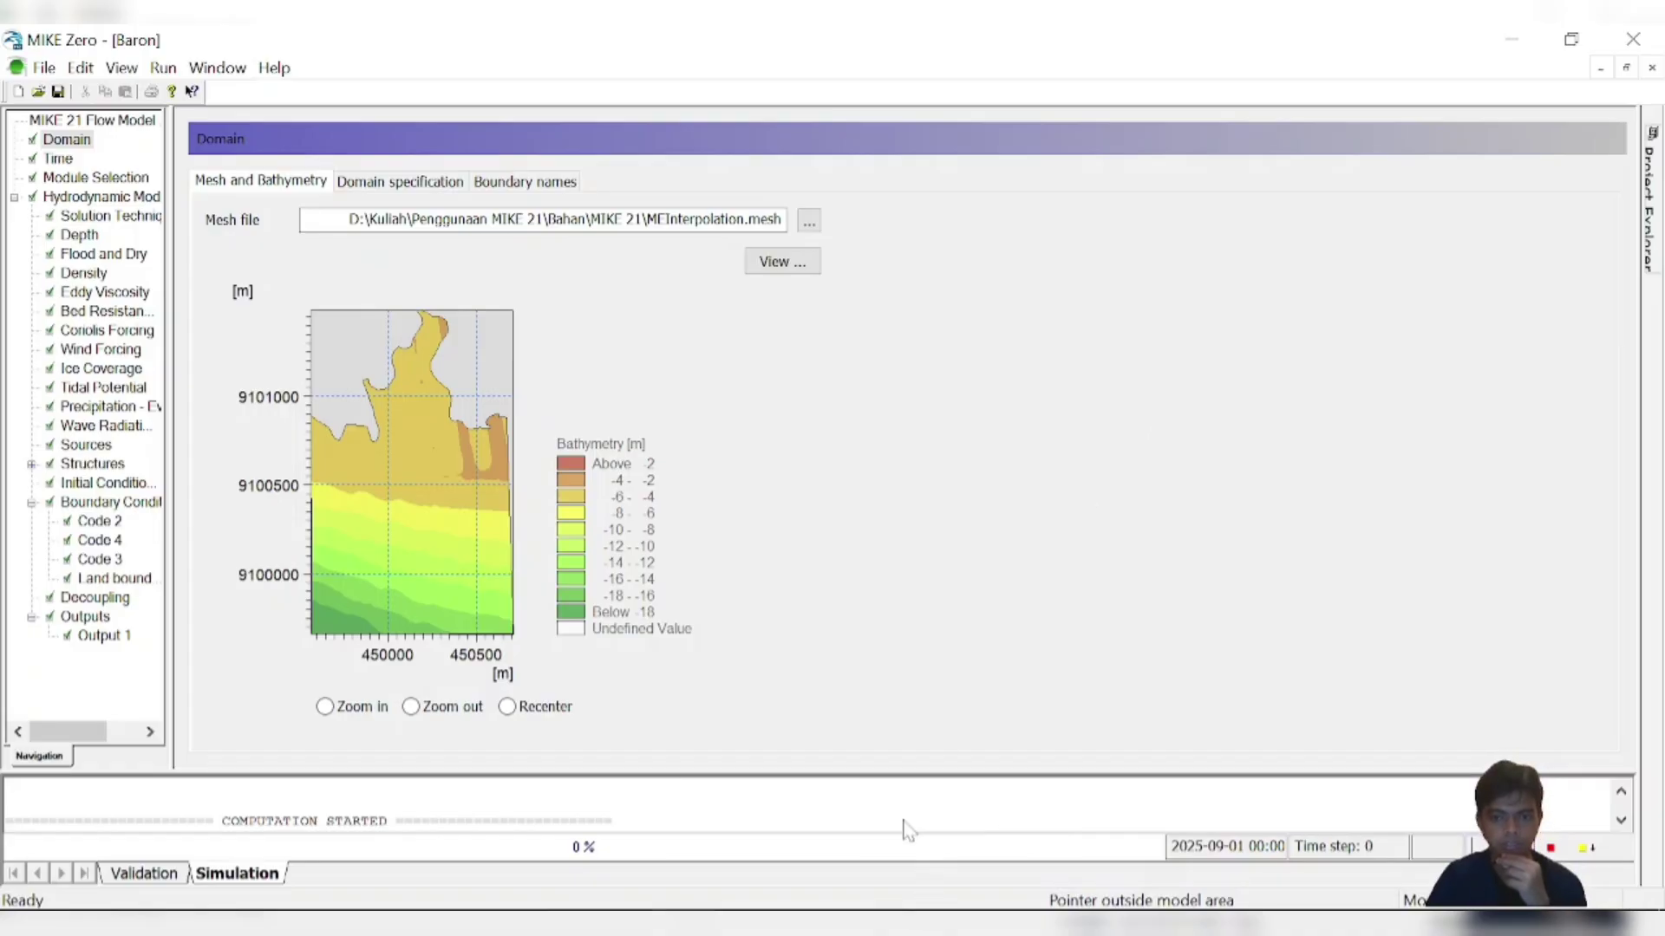
- Review the simulation period, and toggle the Boundary and Digitasi Garis Pantai layers in QGIS to compare them with the BoundaryPoint49Scoord points
click(59, 160)
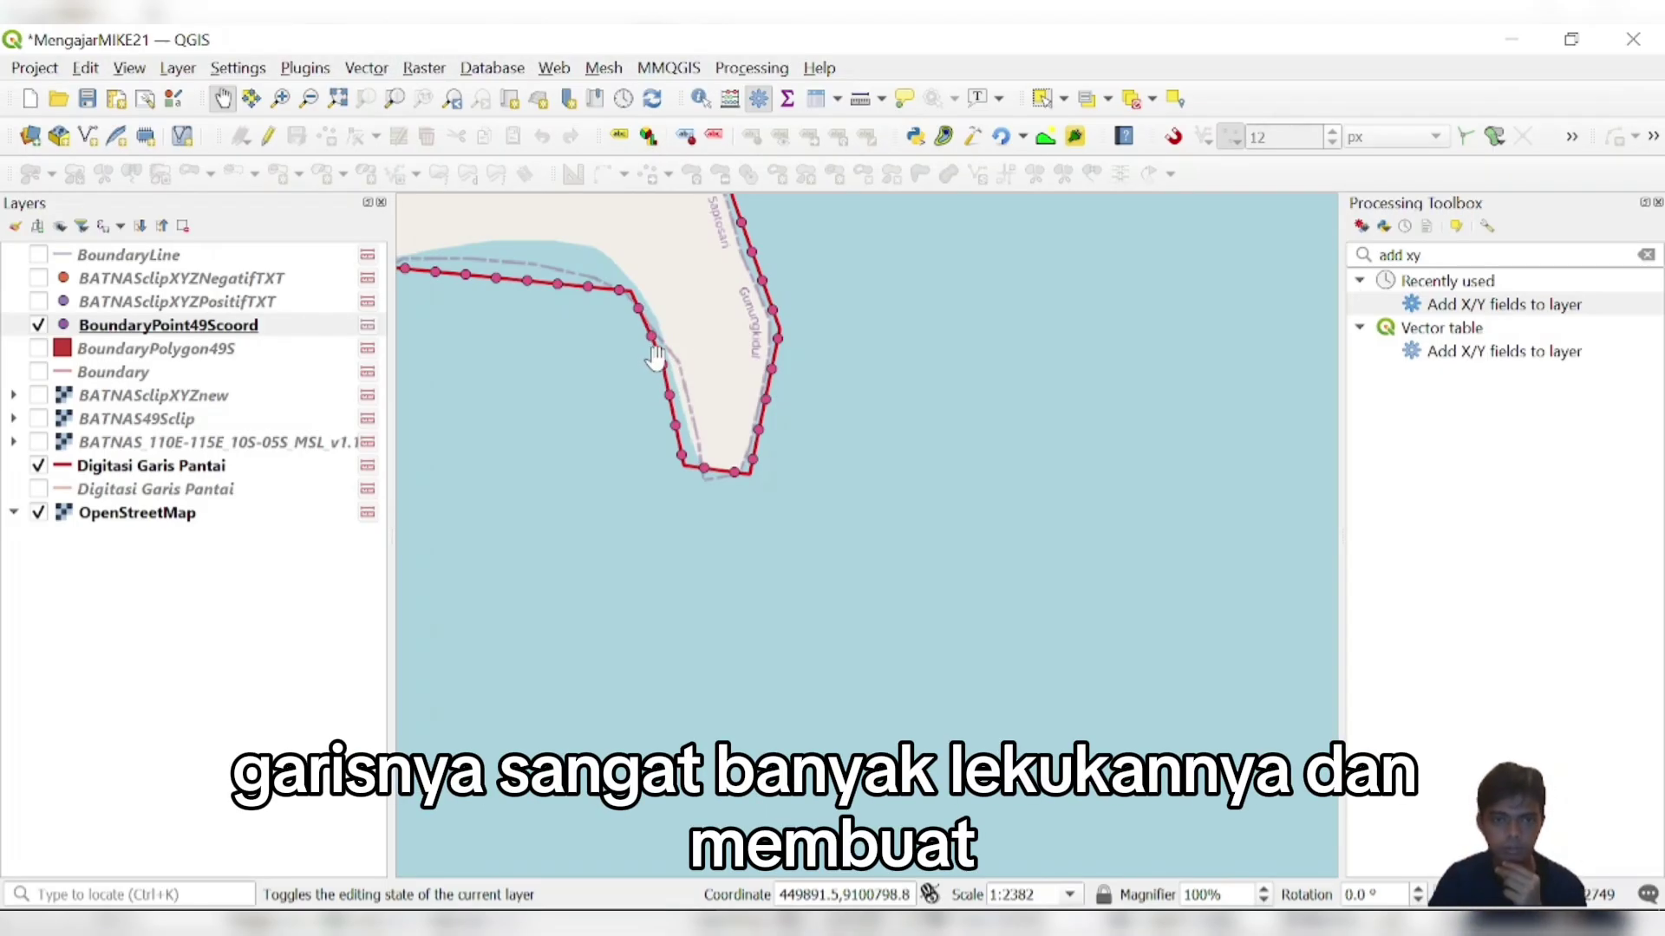
click(149, 327)
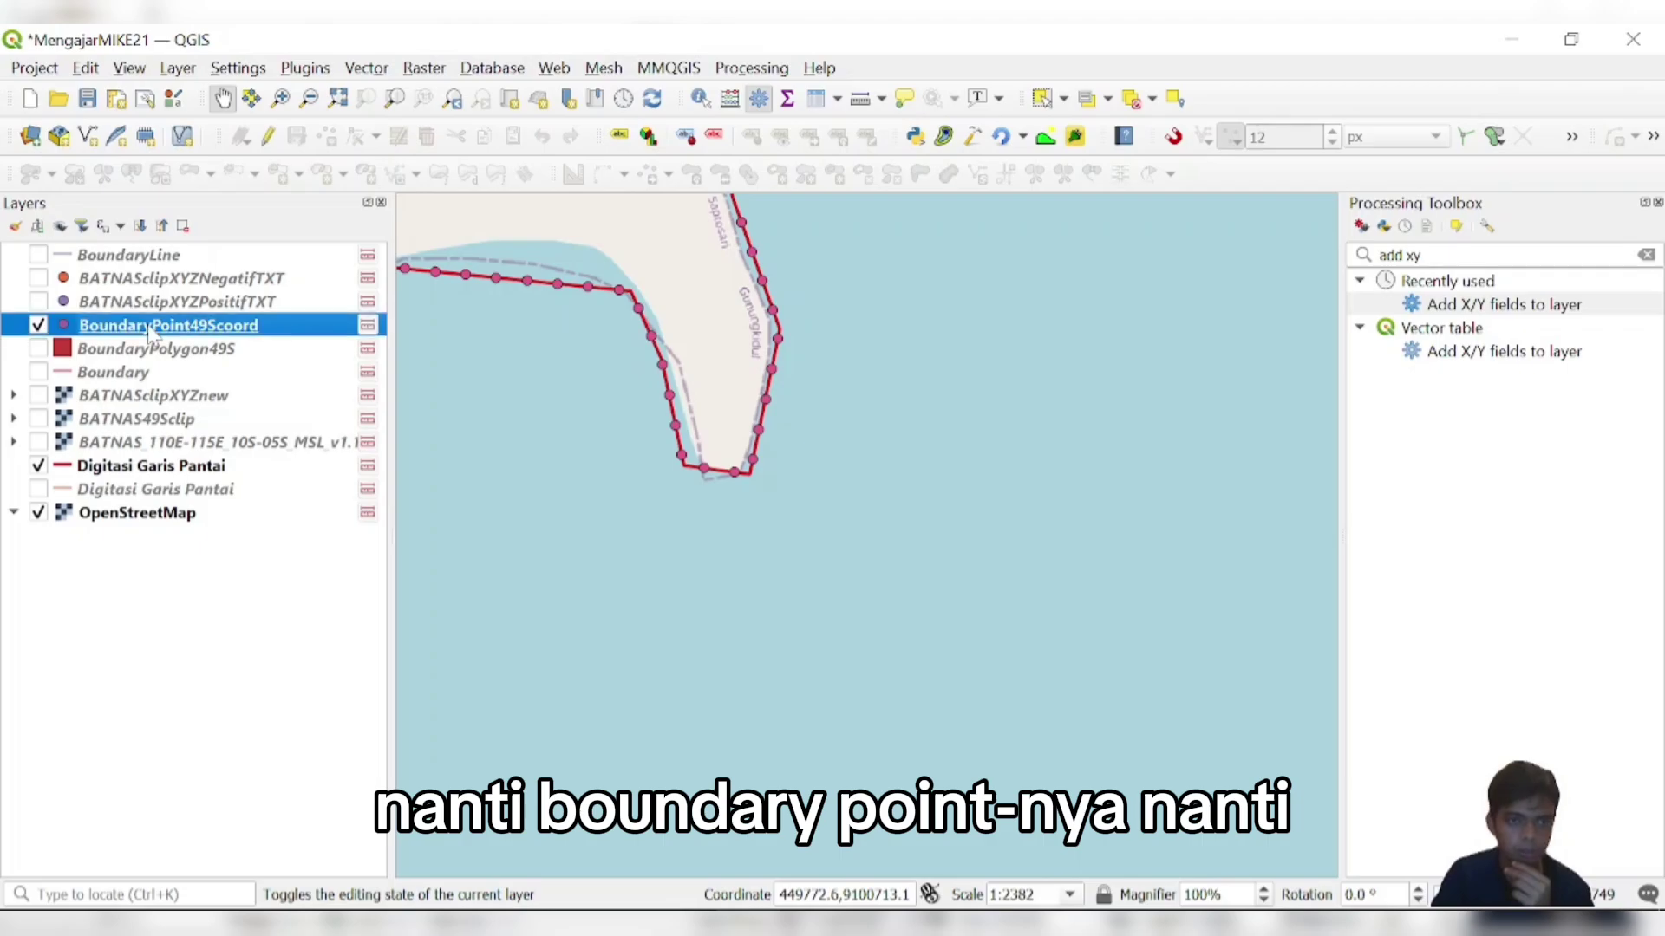
click(38, 373)
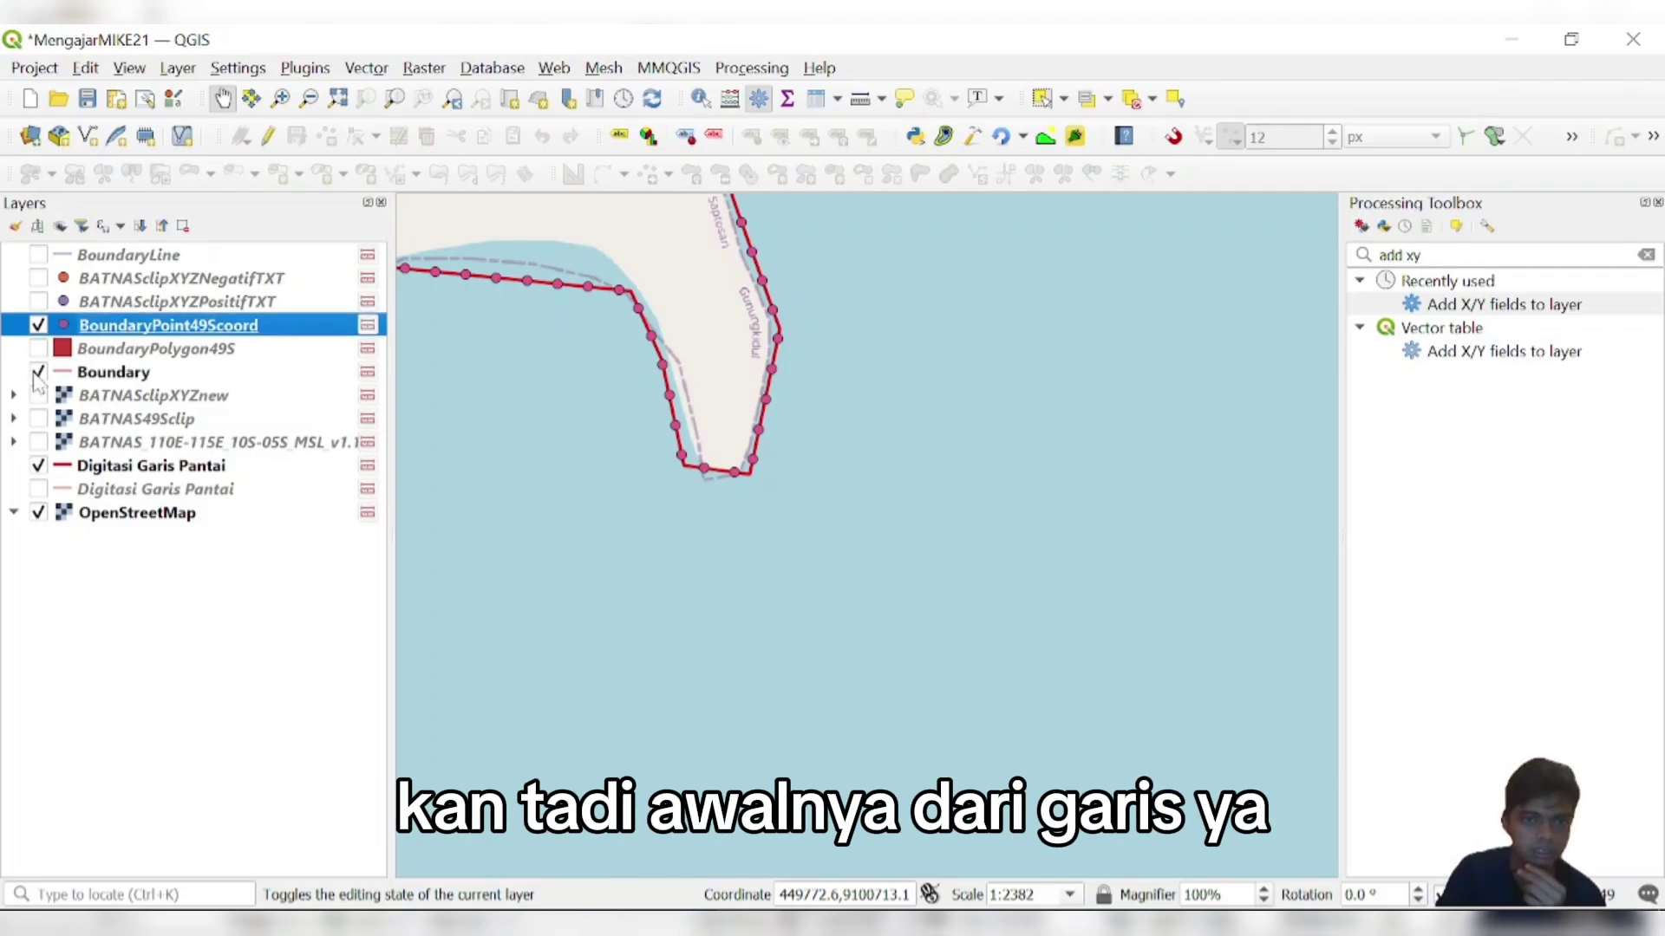
click(38, 373)
click(38, 466)
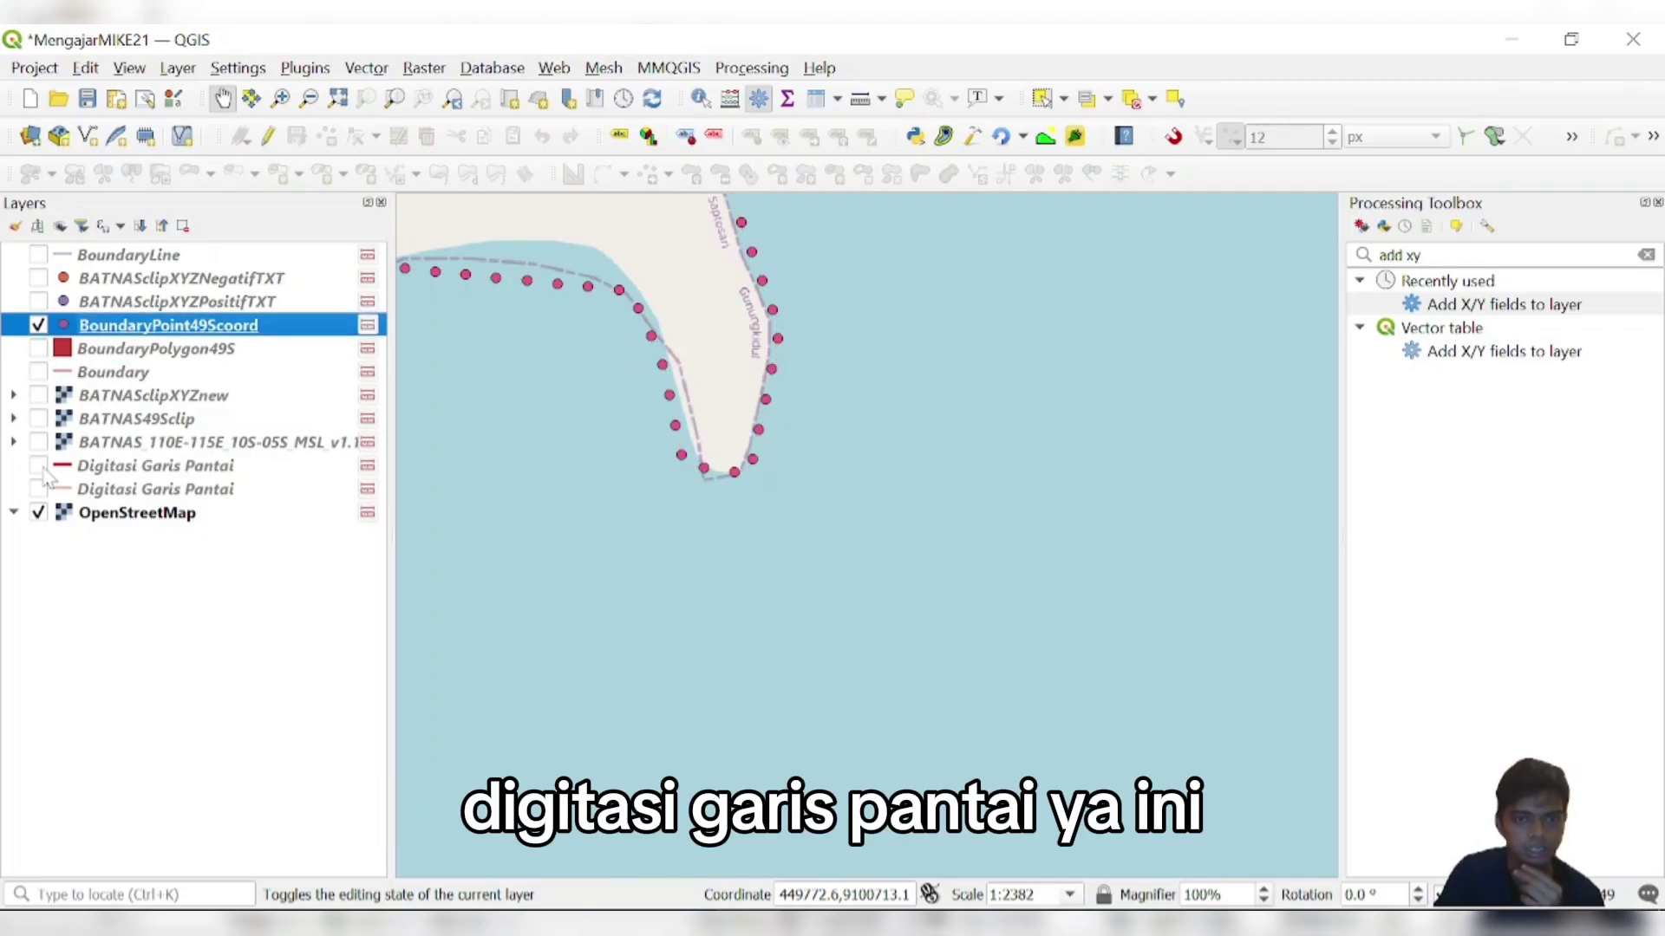
click(39, 466)
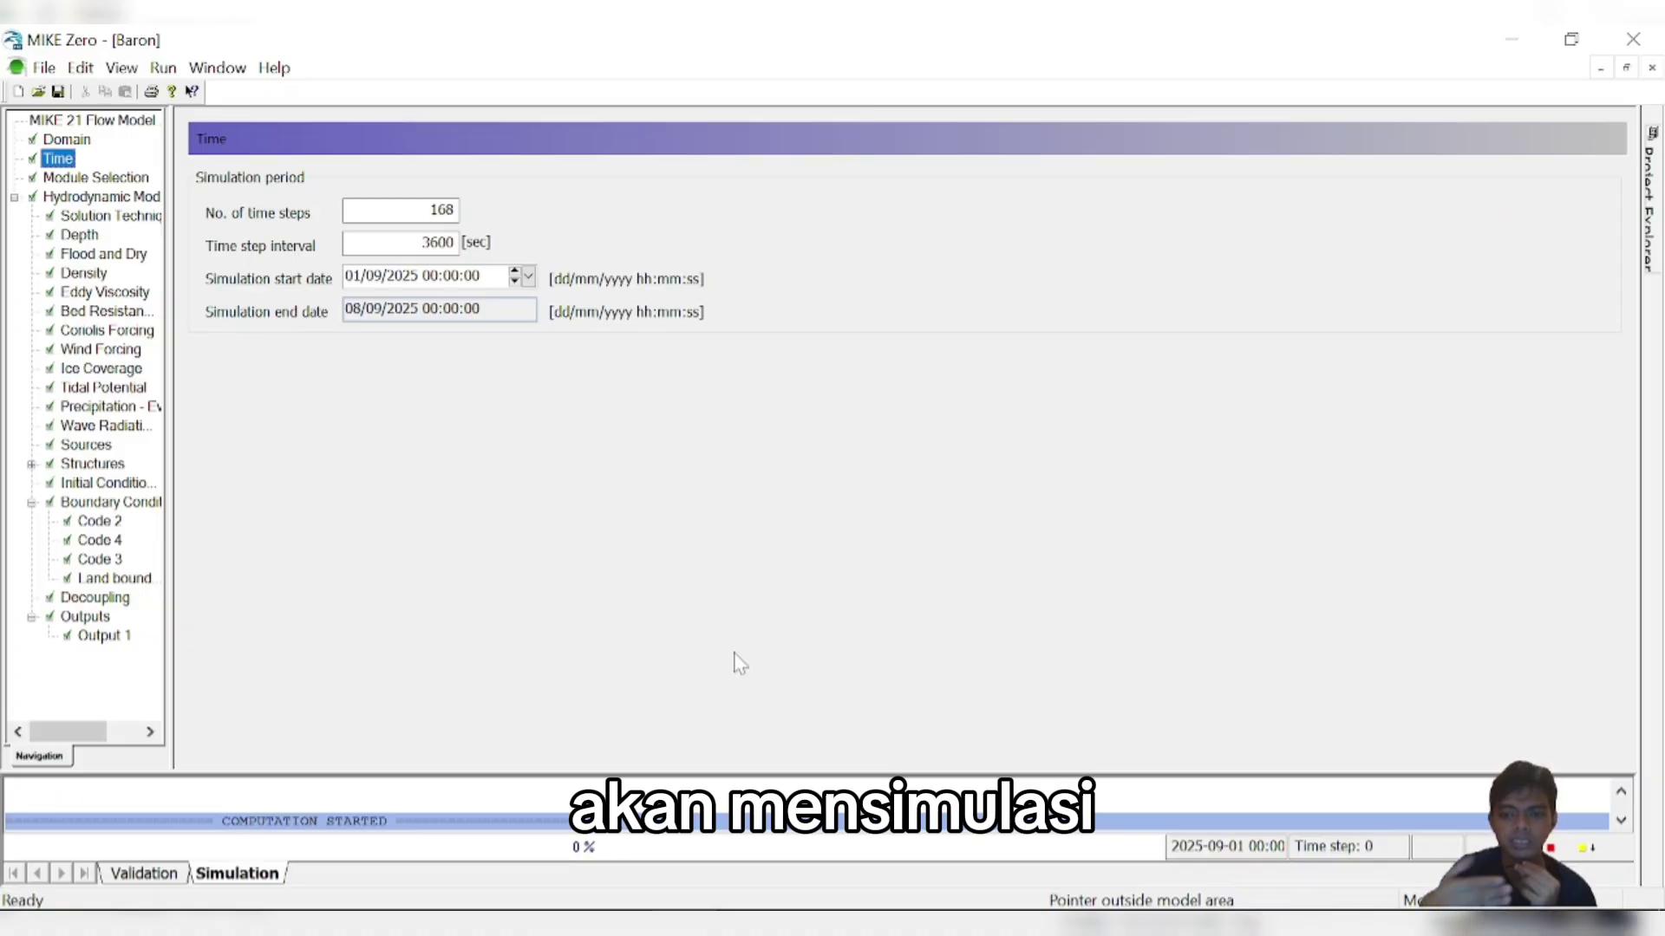
- Open the result file Model Perairan Pantai Baron from the results folder in MIKE Zero and maximize its data window
click(85, 616)
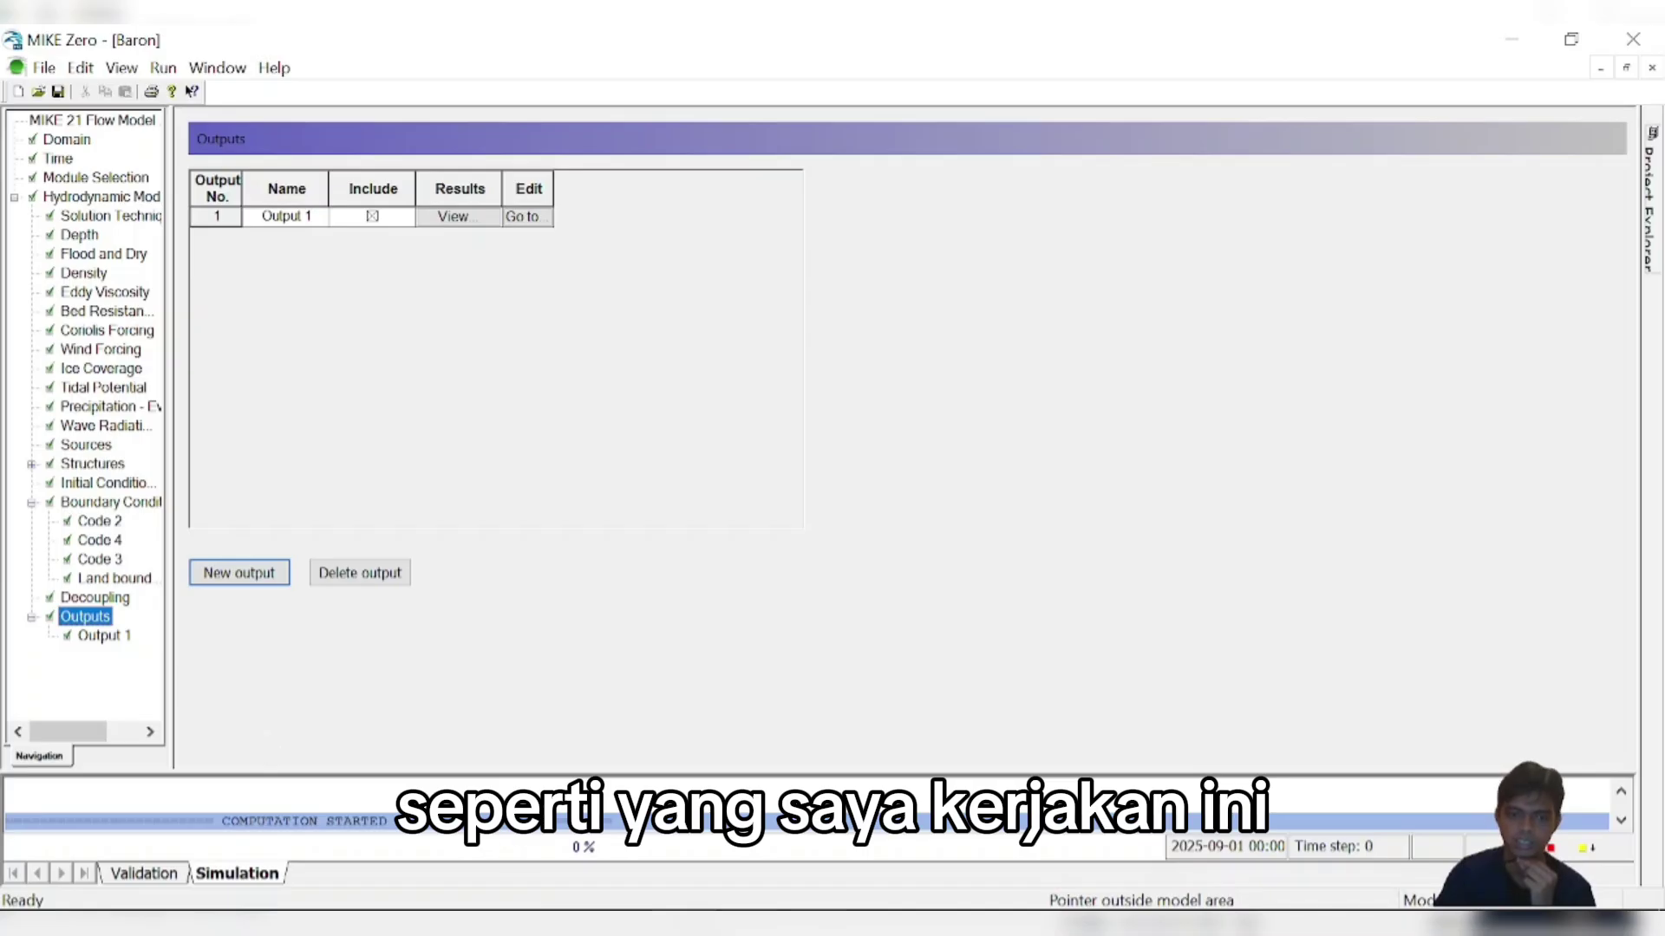
mouse_move(732, 927)
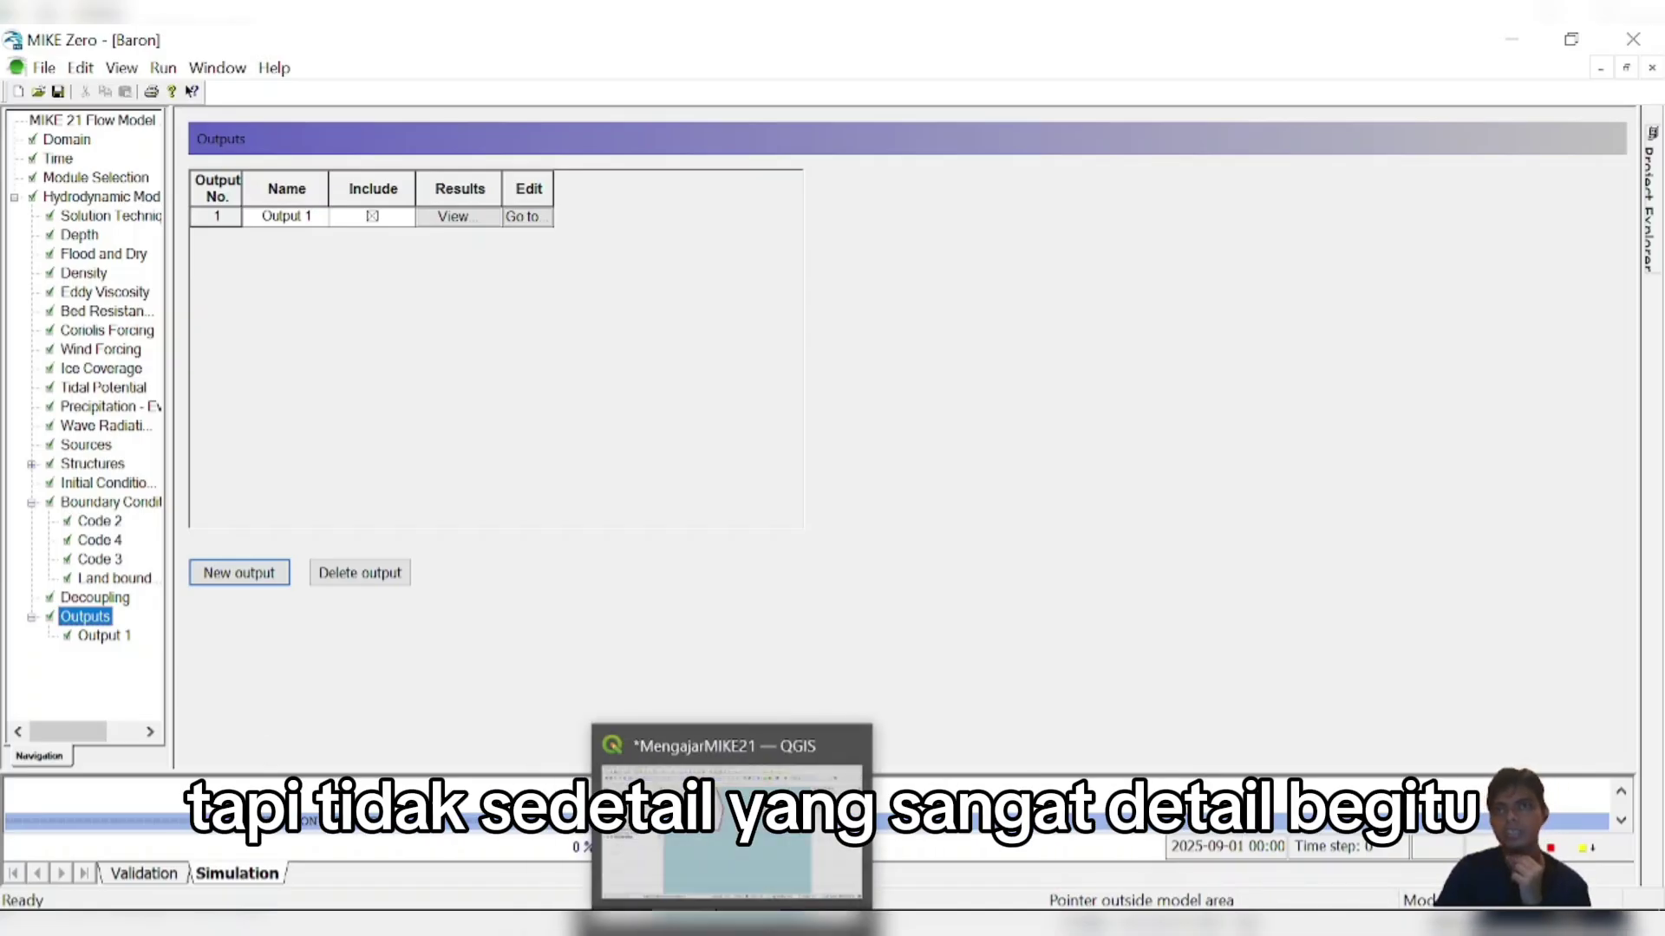
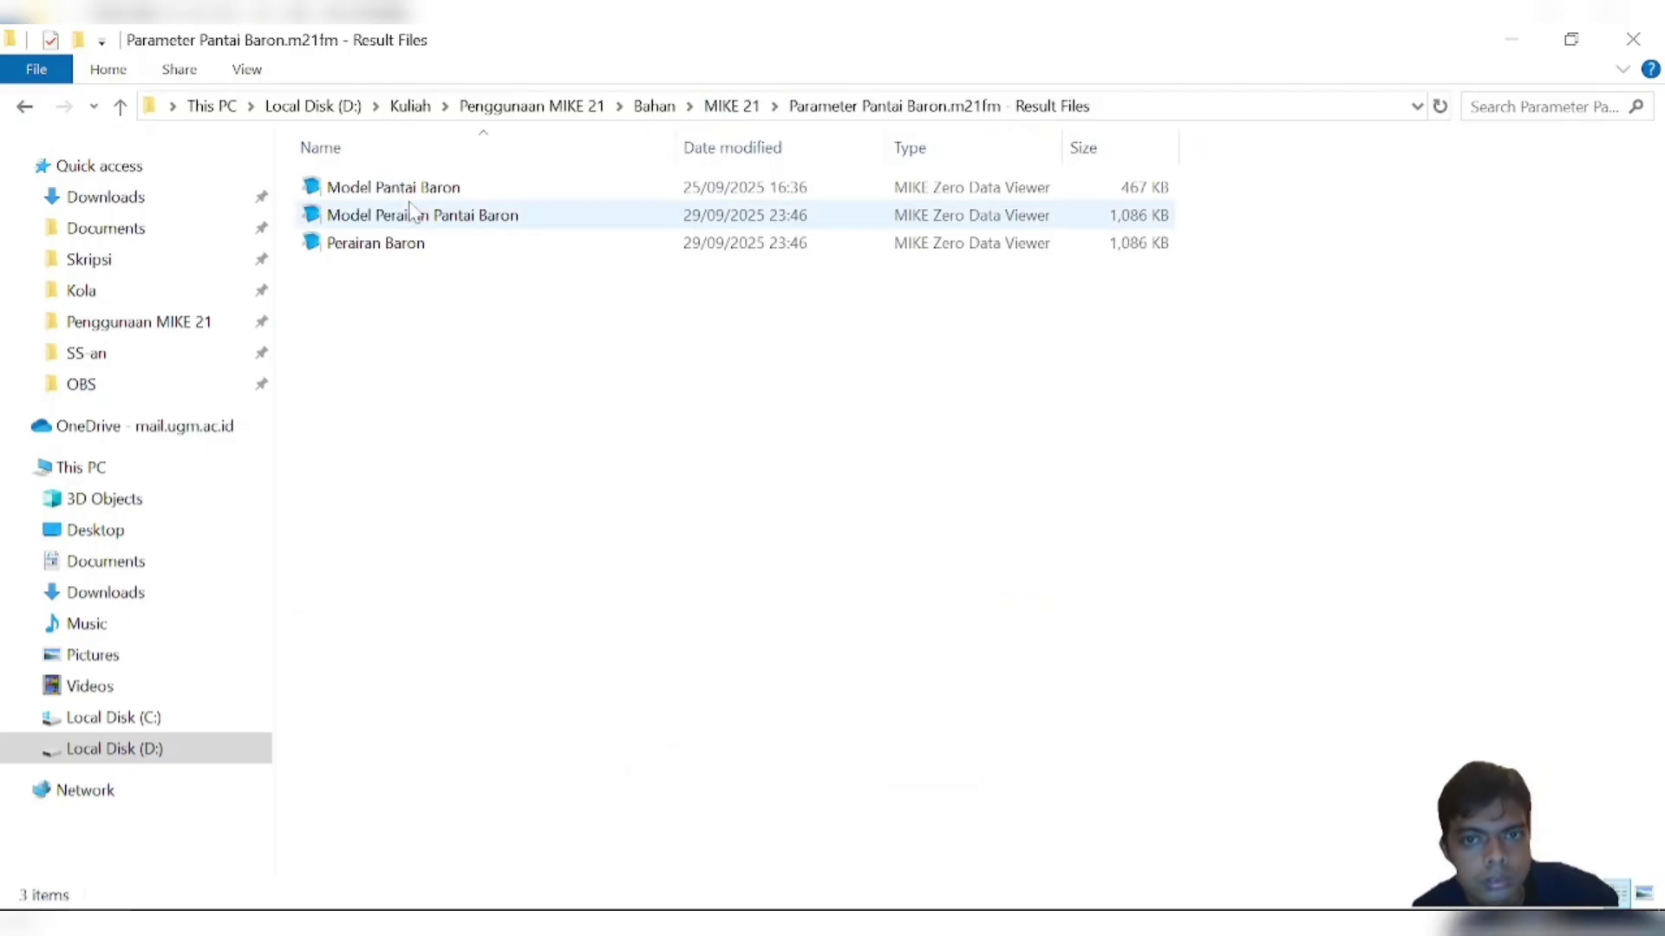
click(767, 149)
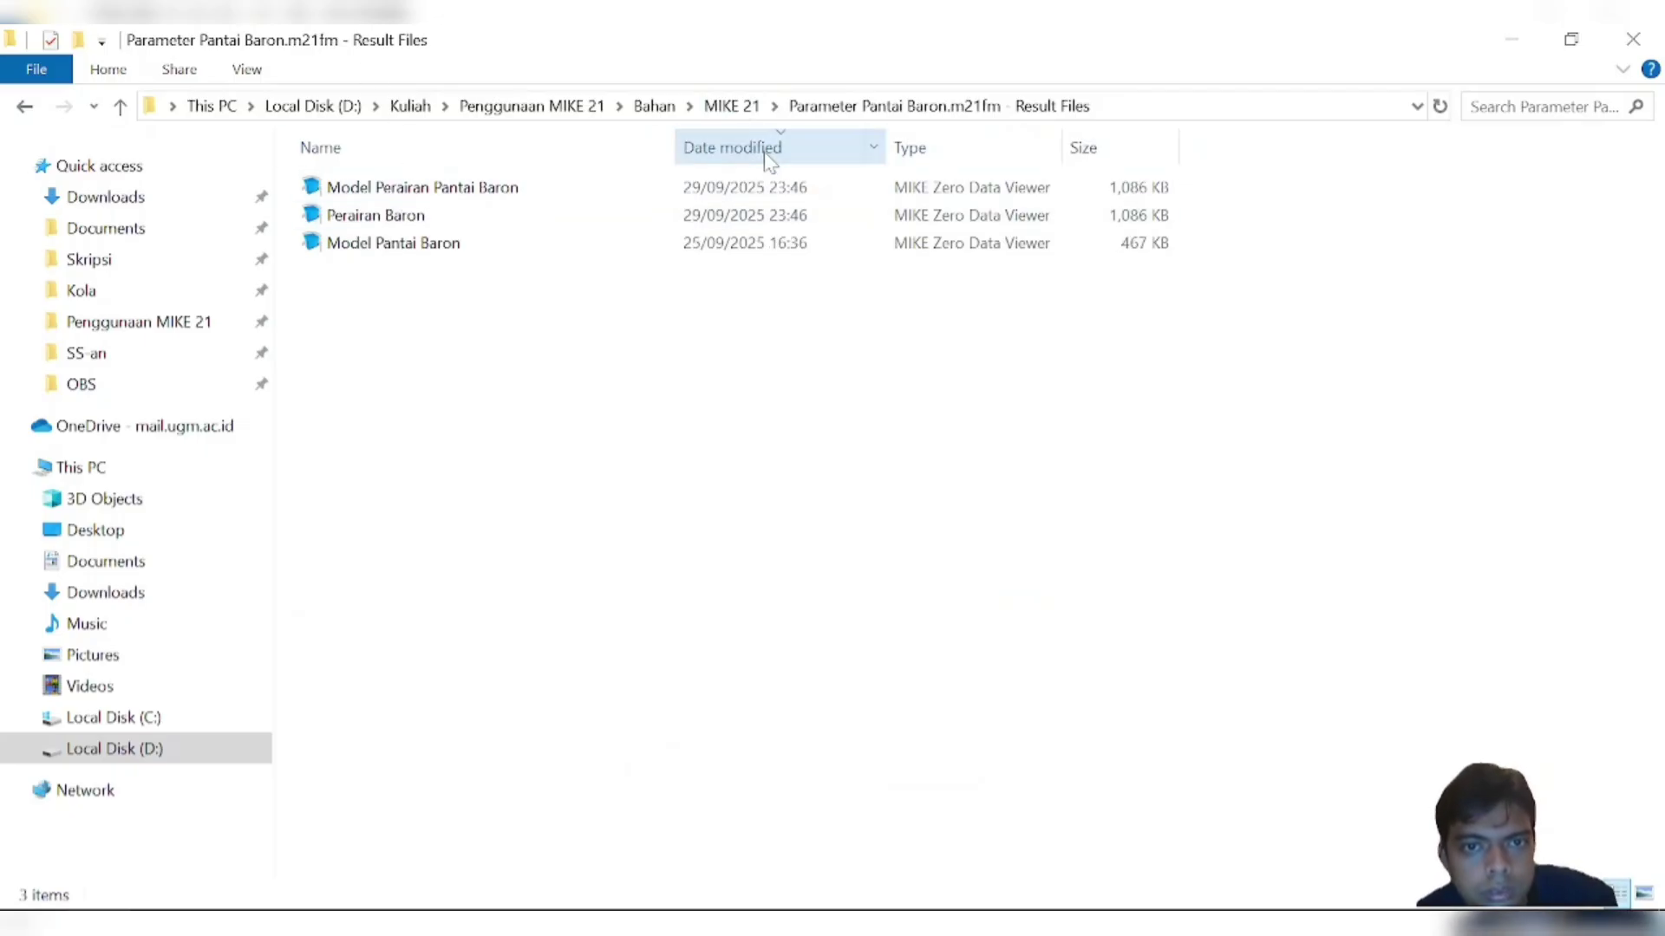
double_click(565, 187)
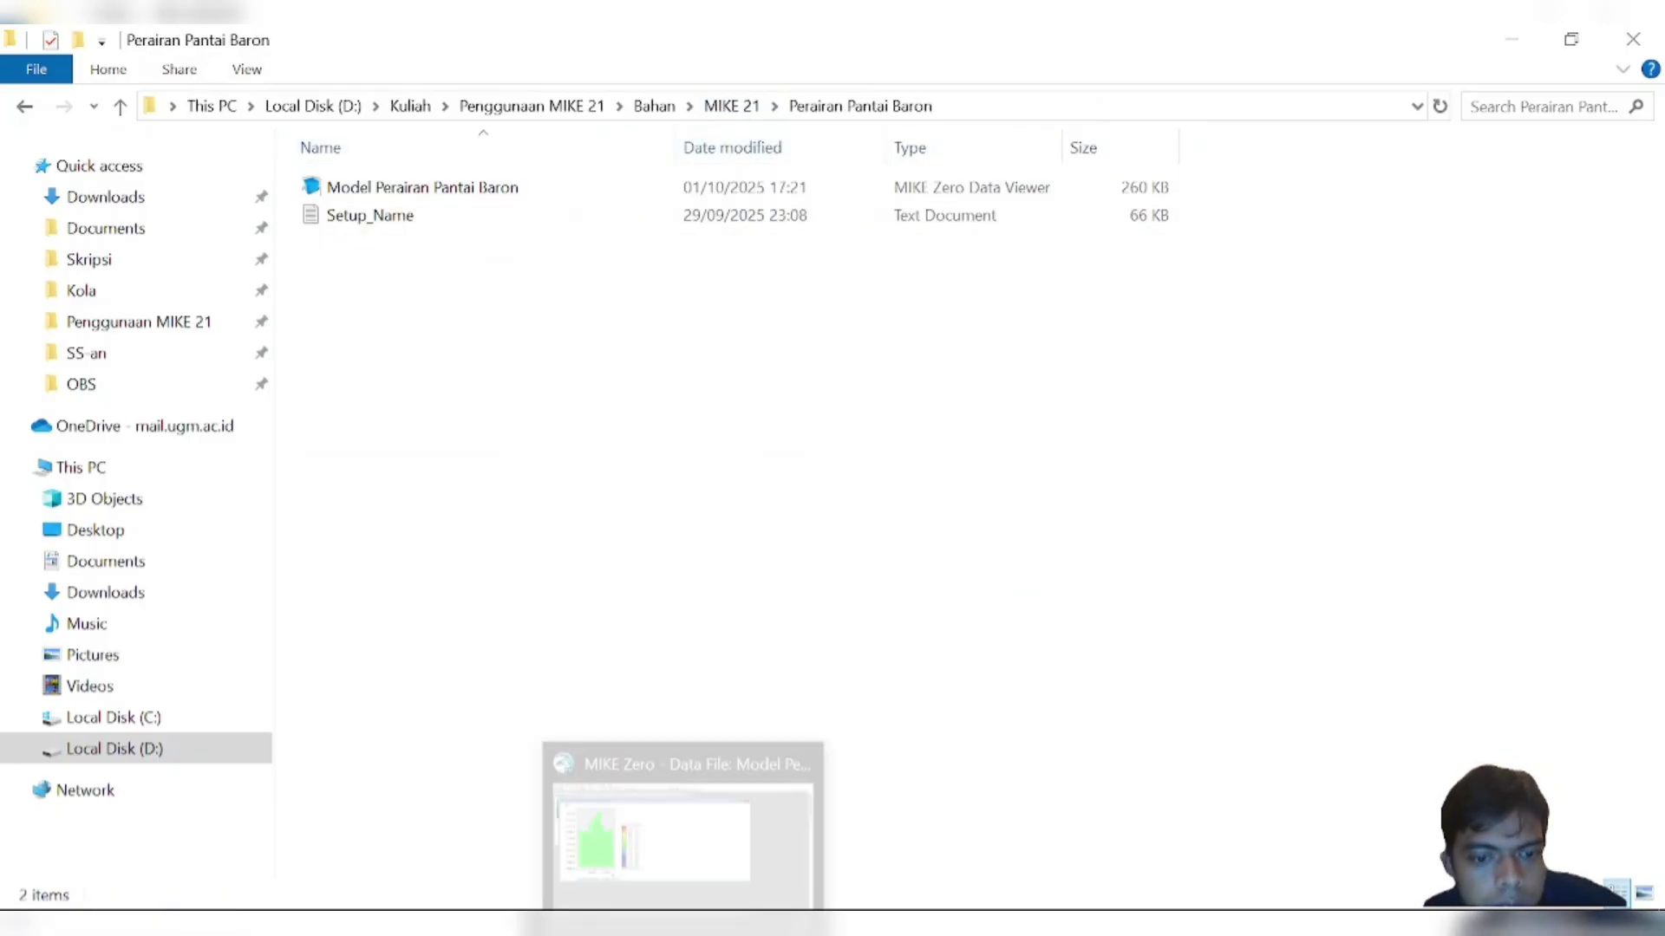
click(705, 853)
click(1188, 164)
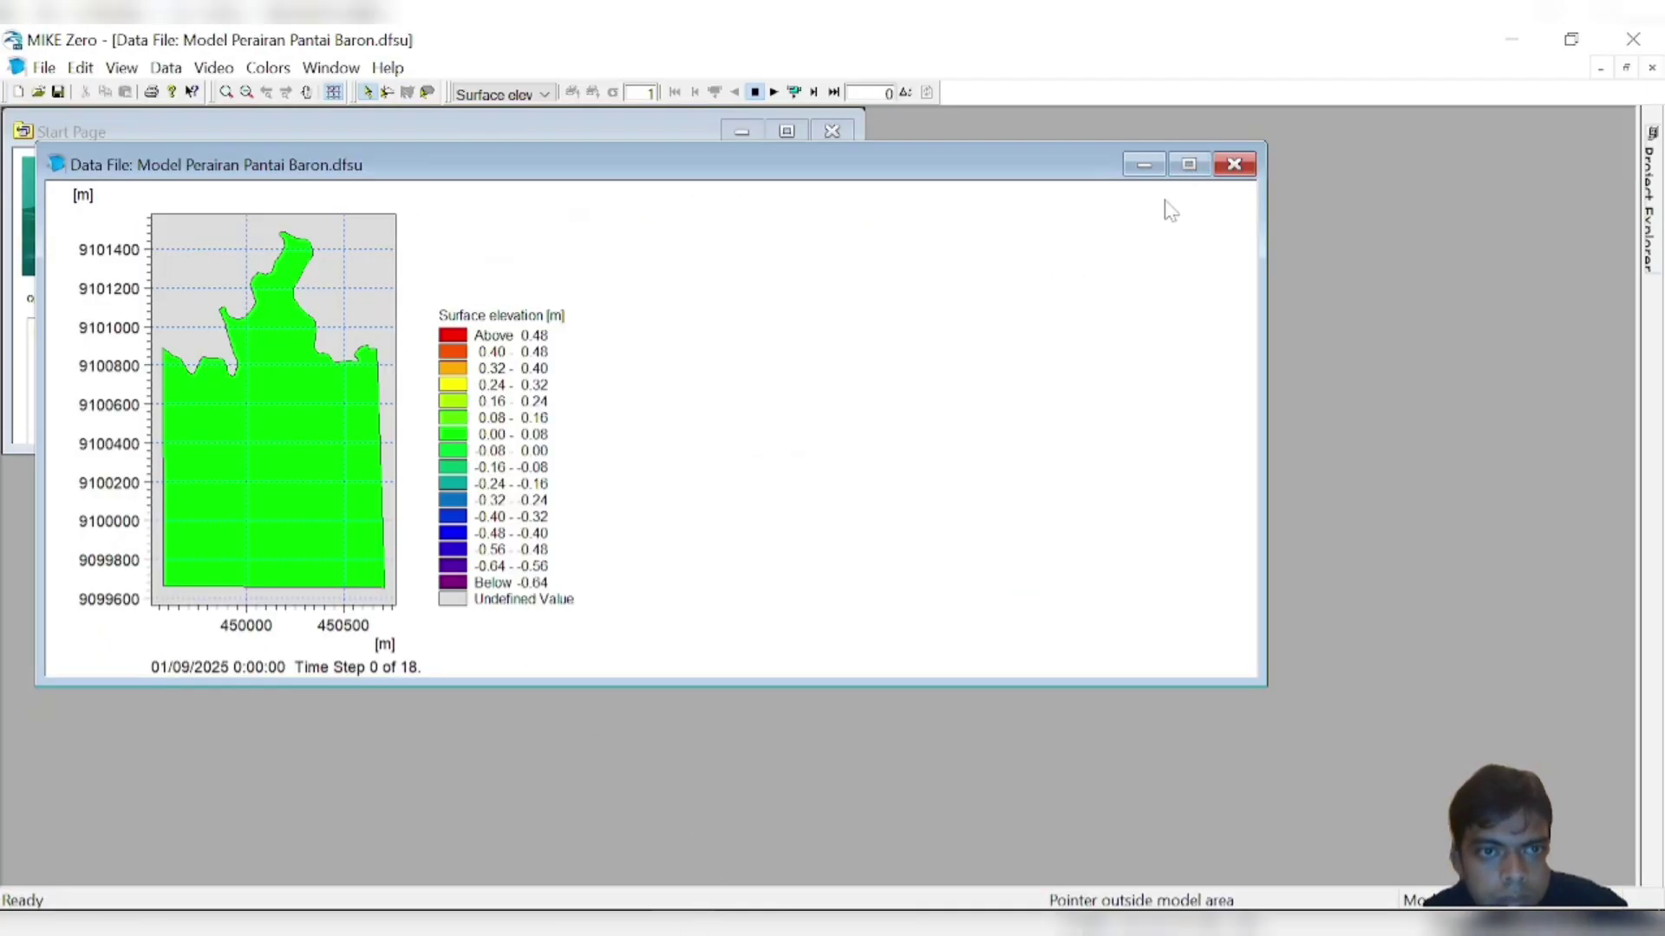
- Play the surface elevation animation and stop it at time step 6
click(774, 92)
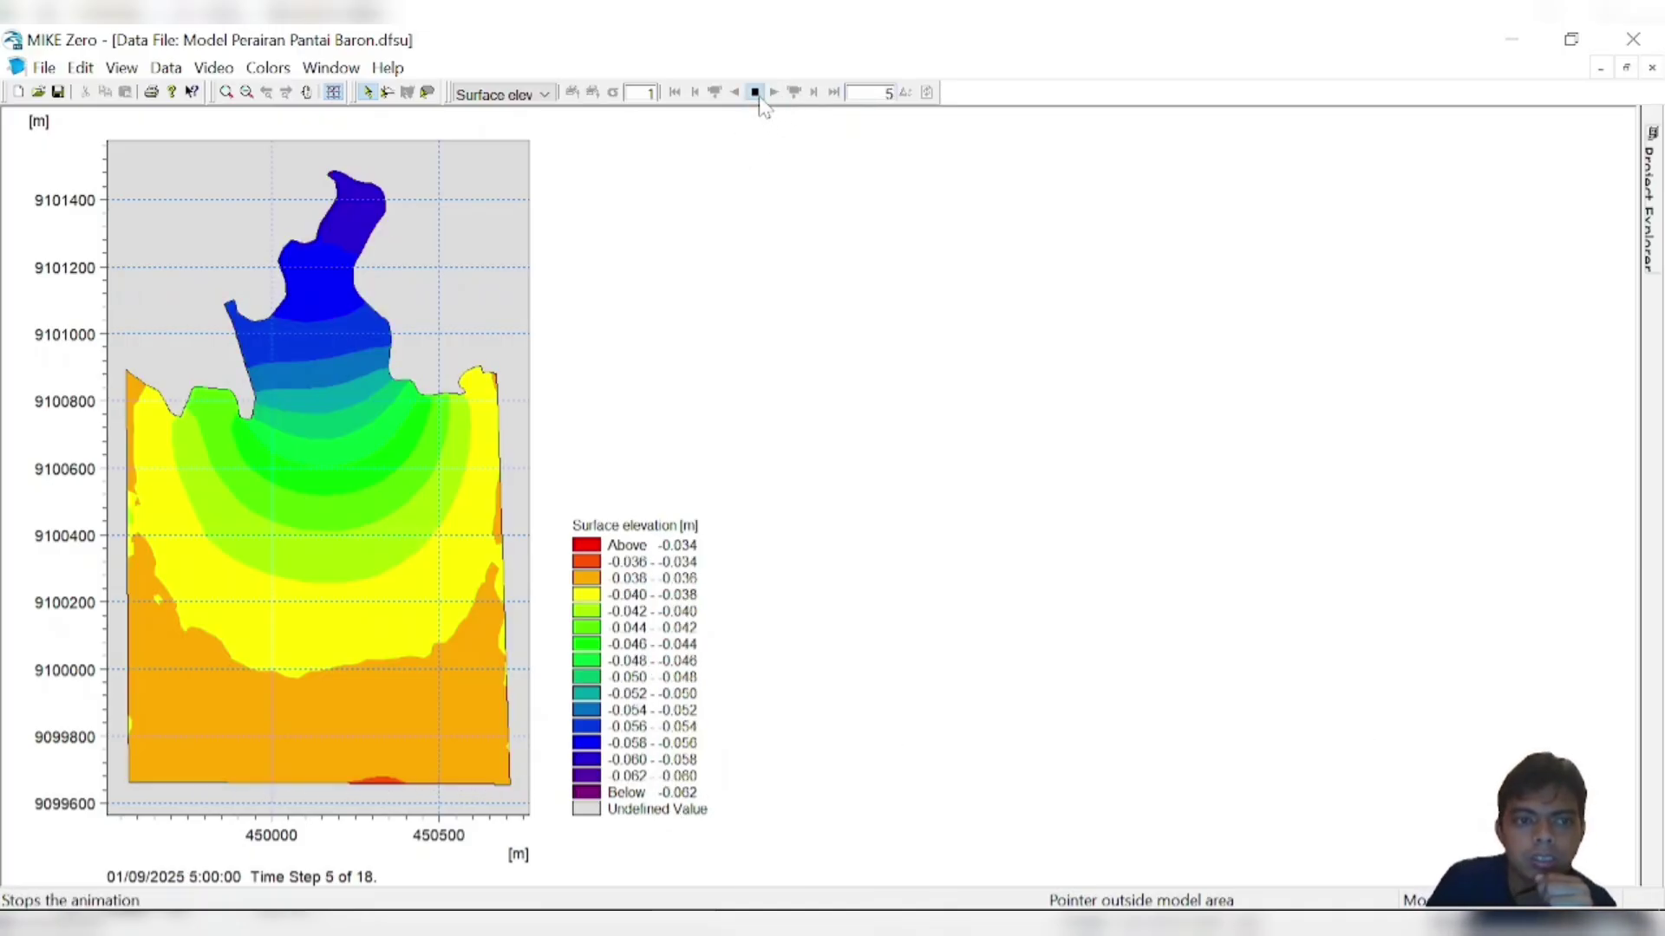
click(757, 95)
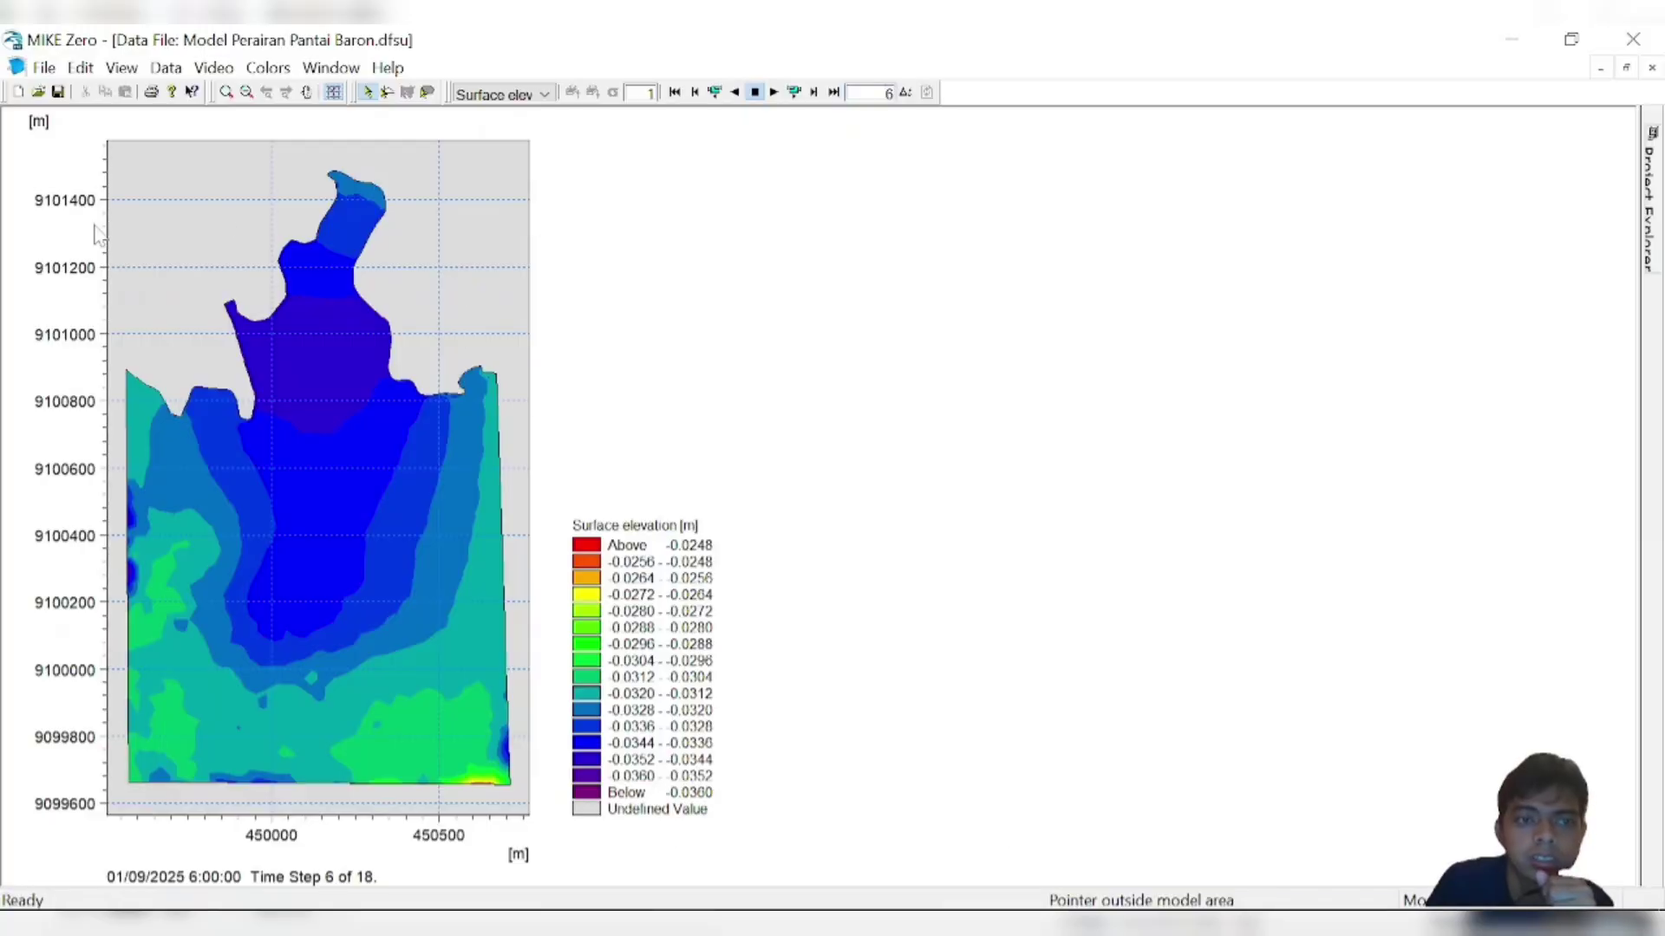
- Display current vectors over the surface elevation map
right_click(311, 376)
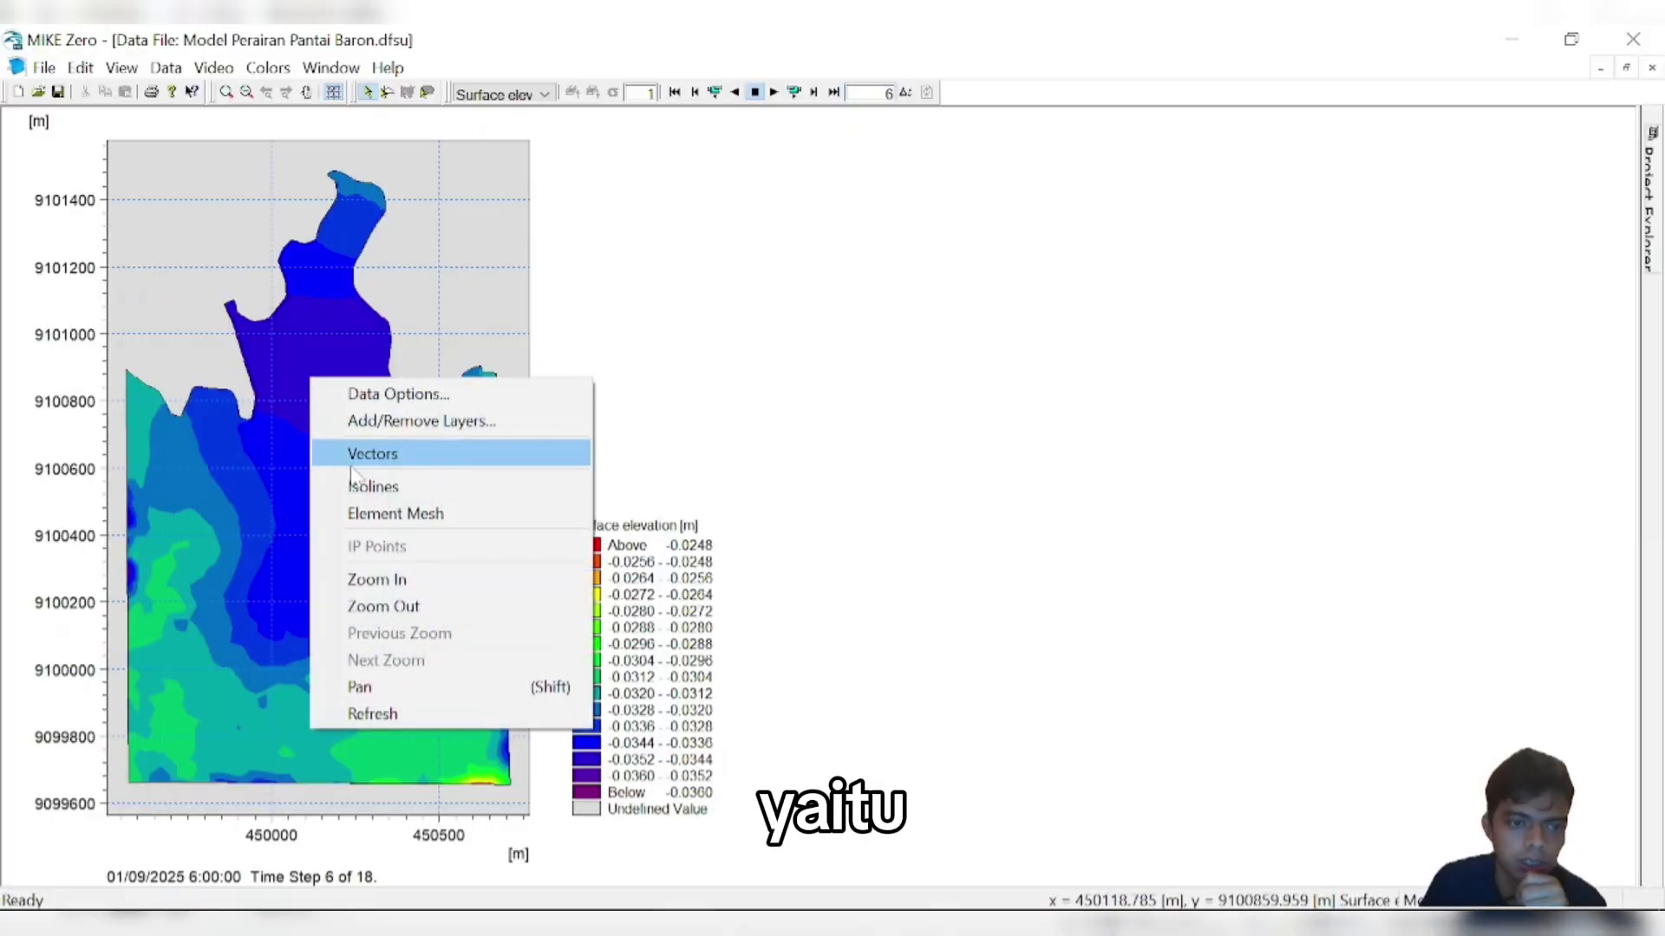
click(660, 179)
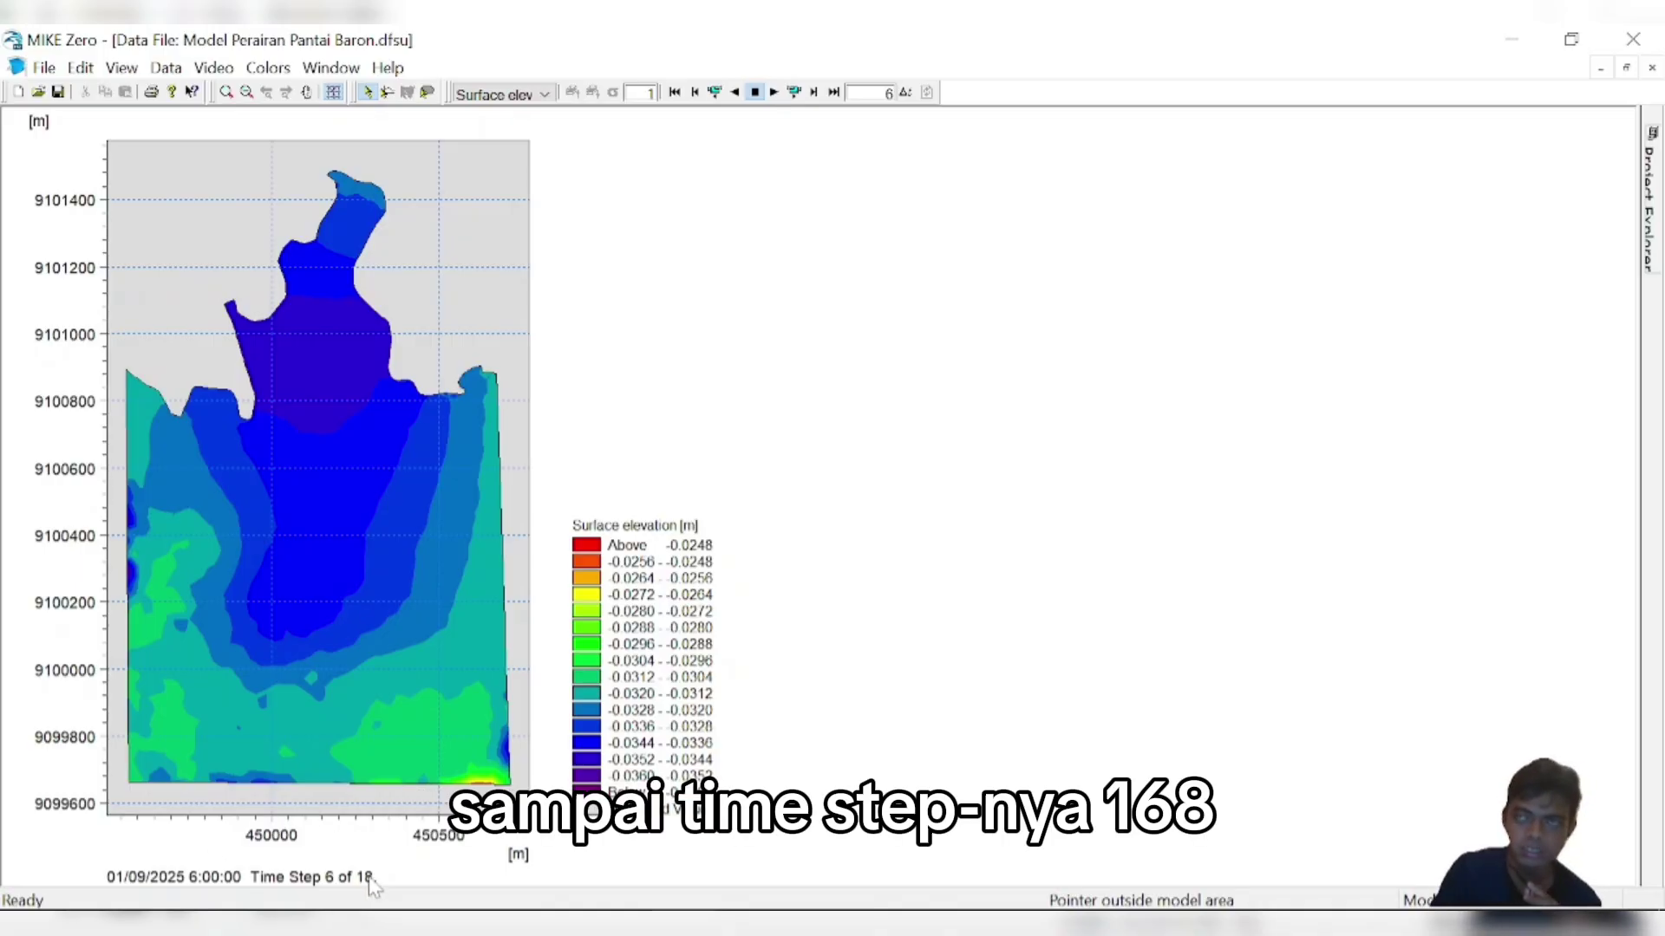
right_click(326, 467)
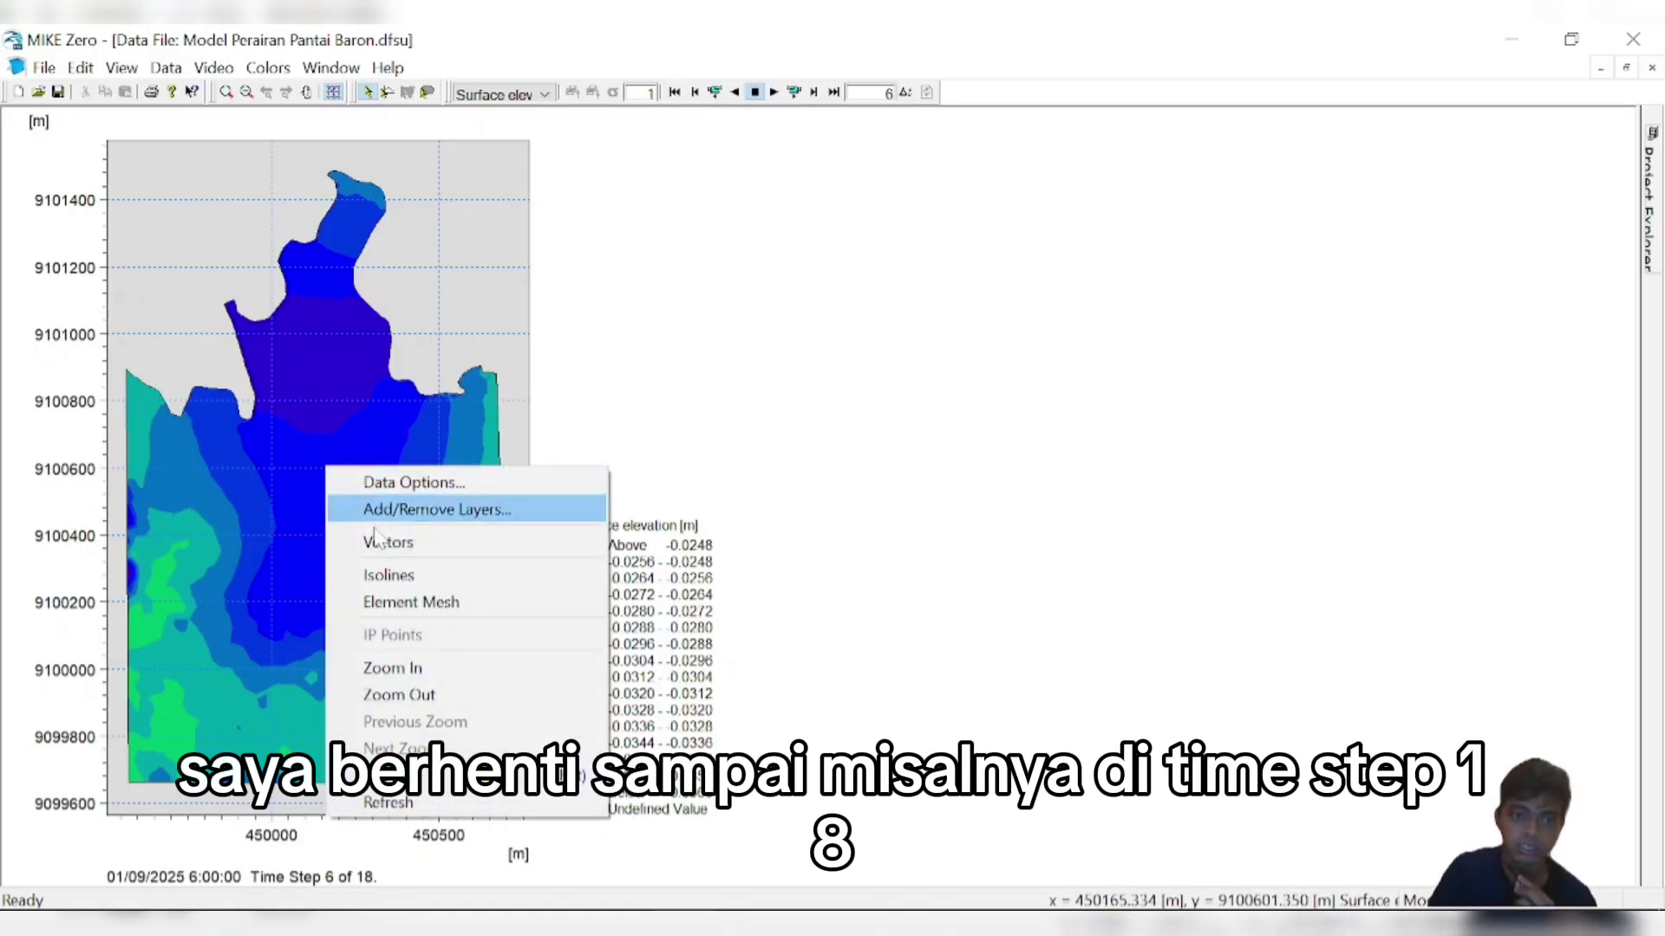
click(386, 541)
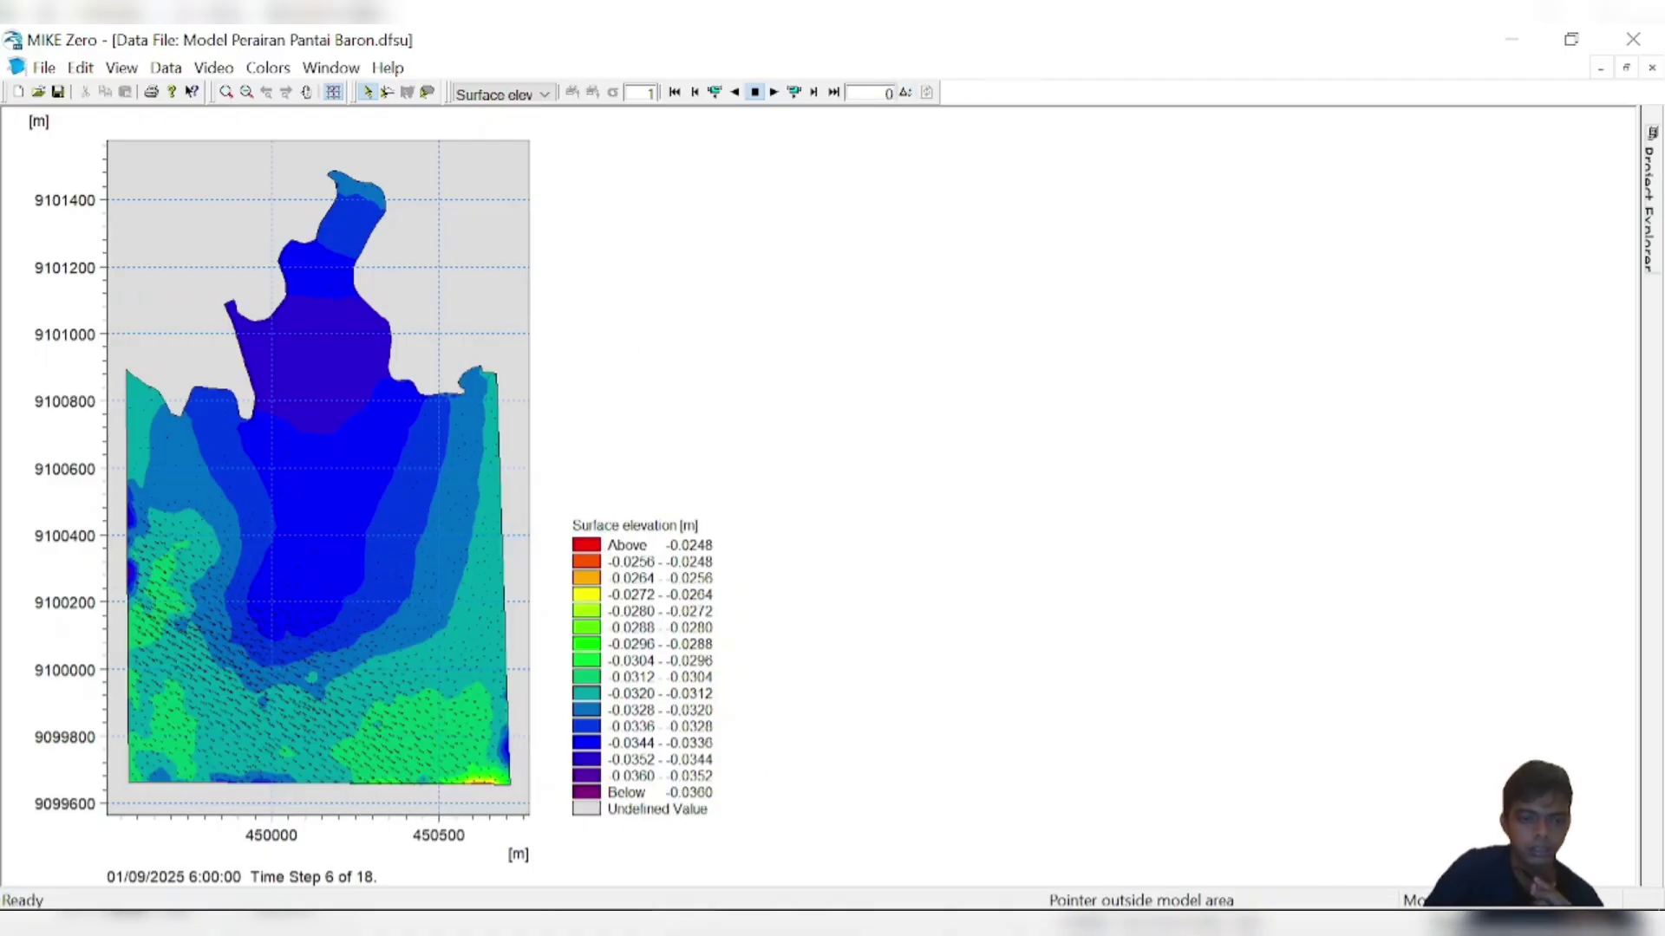
- Return the result animation to time step 0 and play the surface elevation together with the current vectors
click(675, 92)
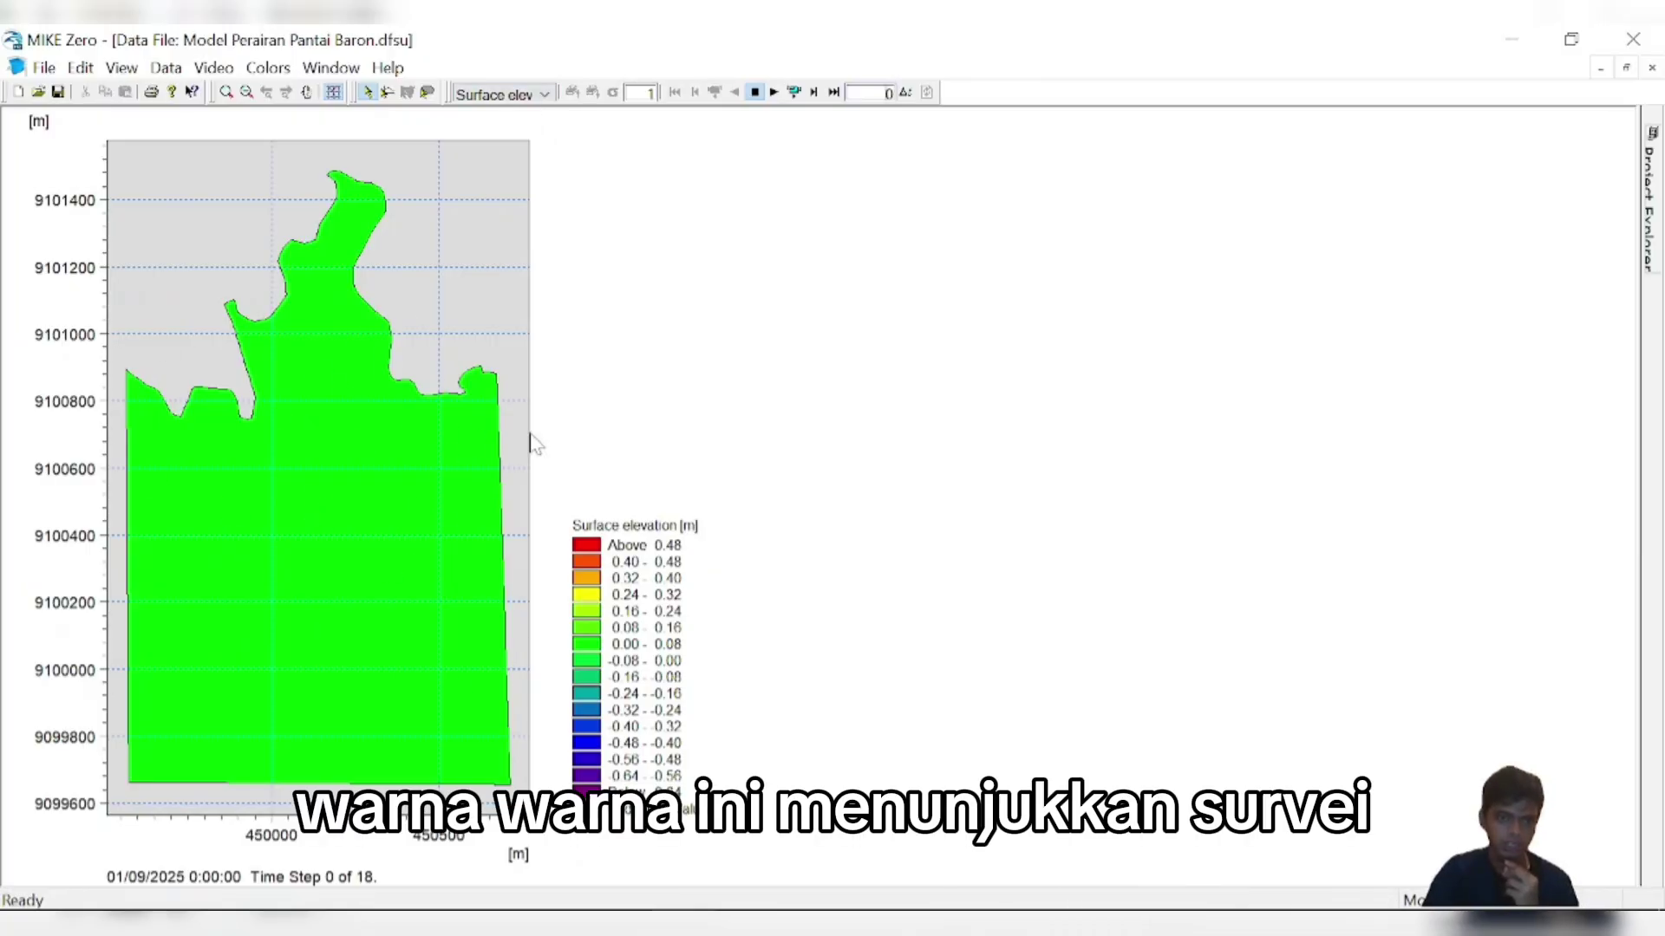
right_click(428, 446)
click(742, 334)
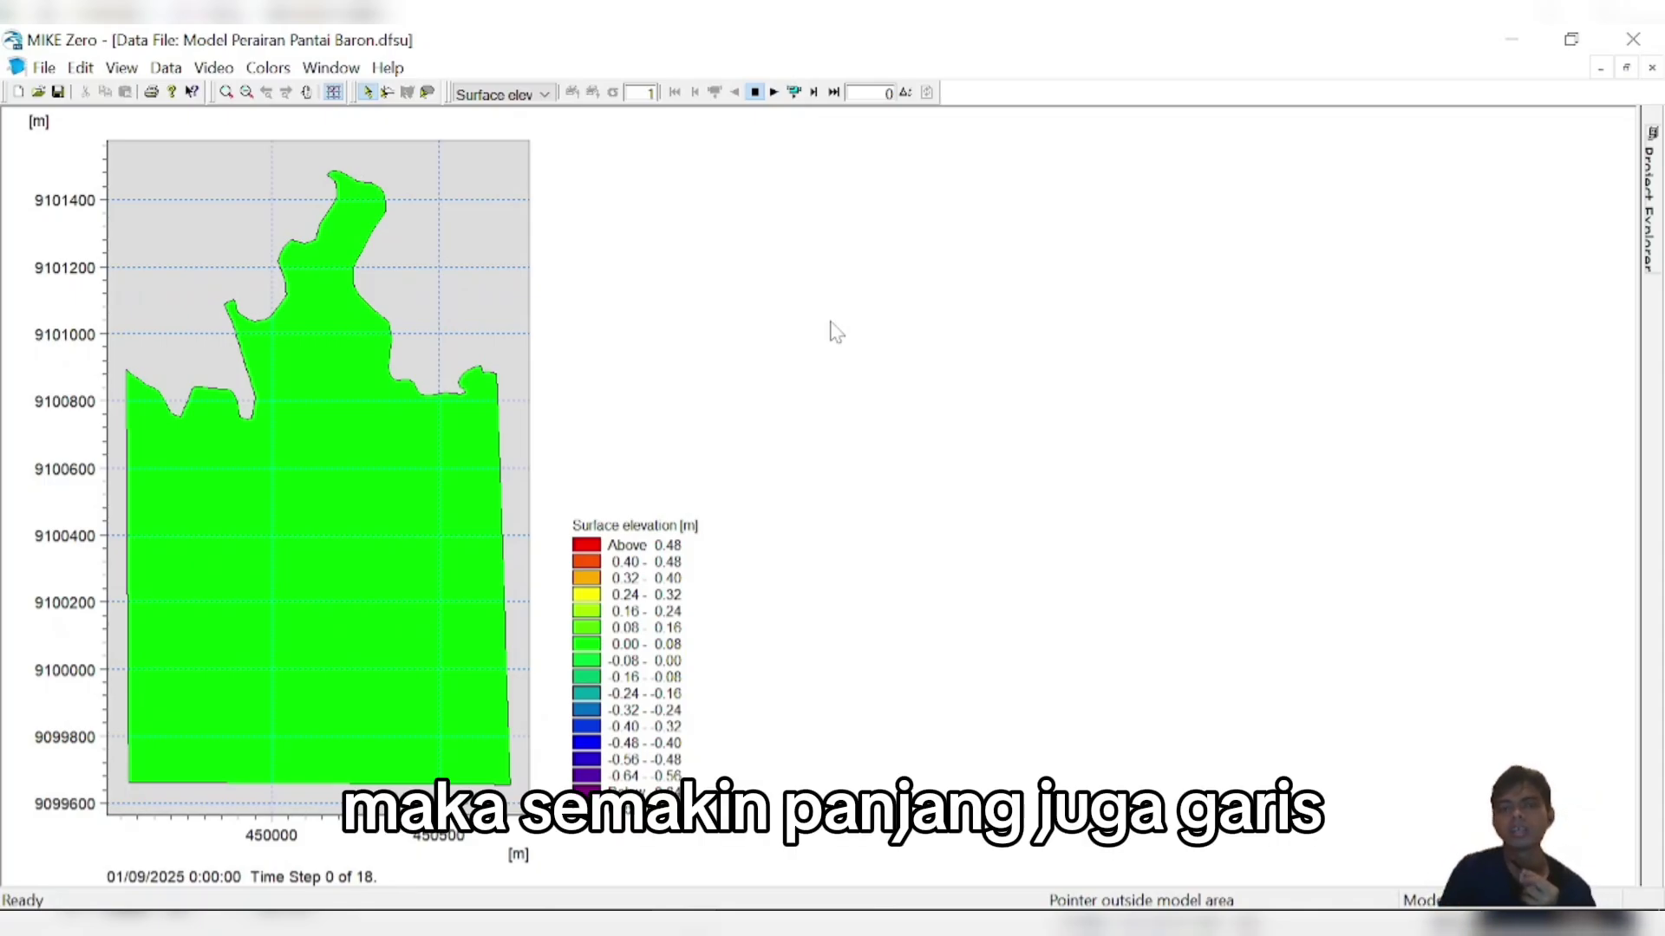
click(773, 92)
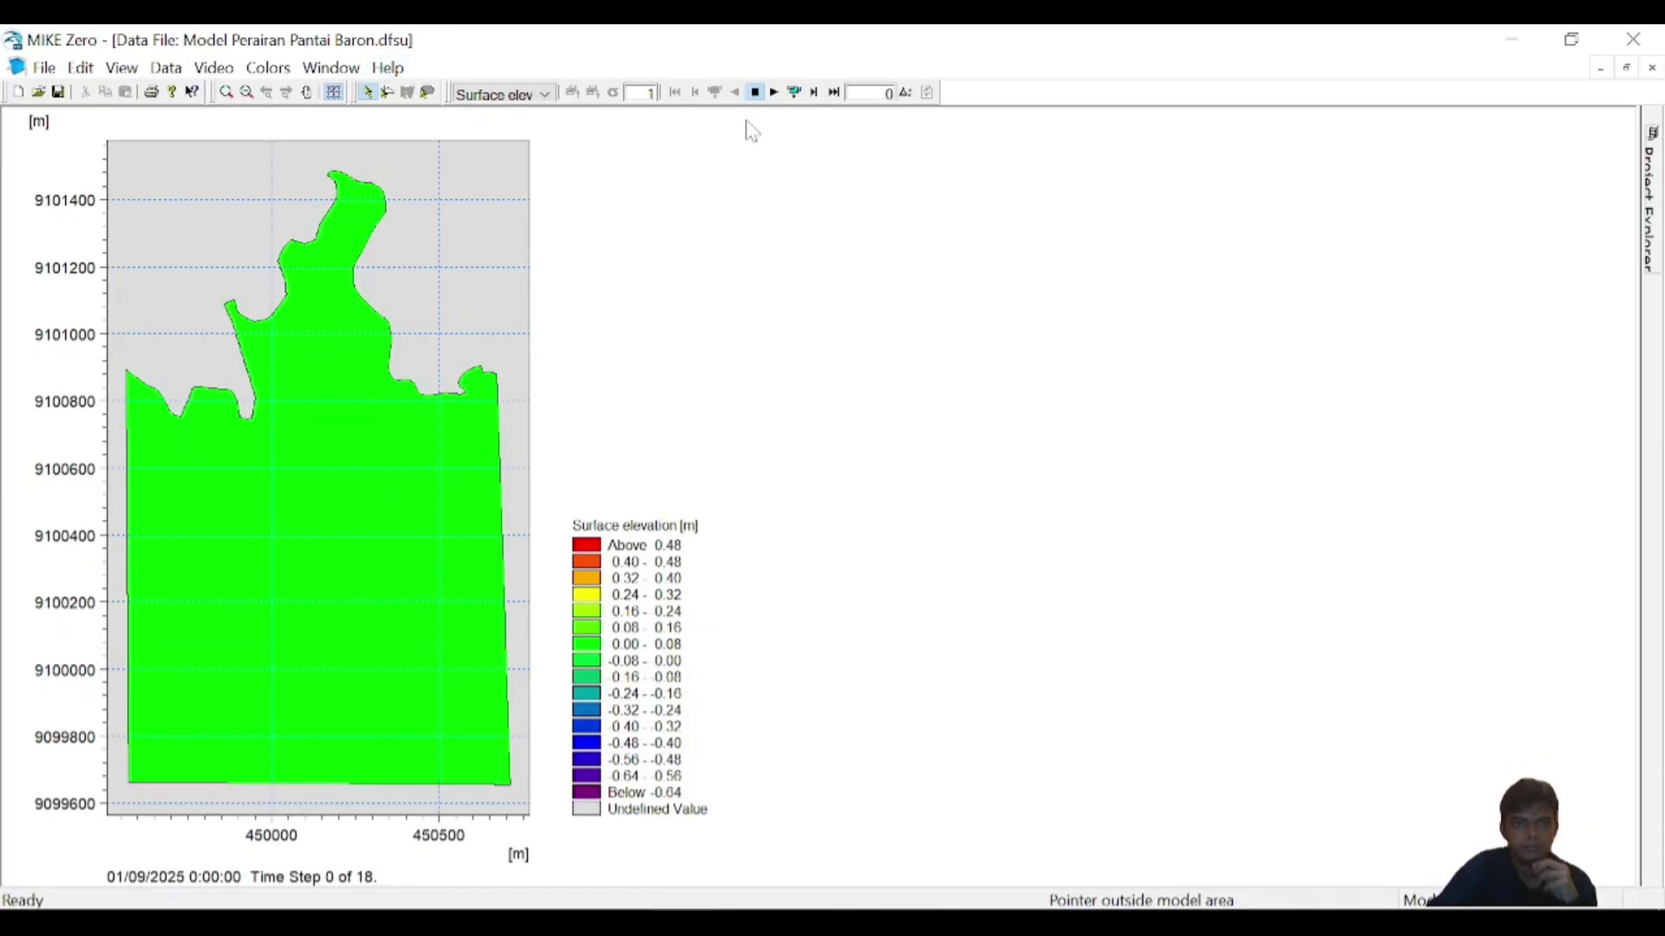
click(773, 92)
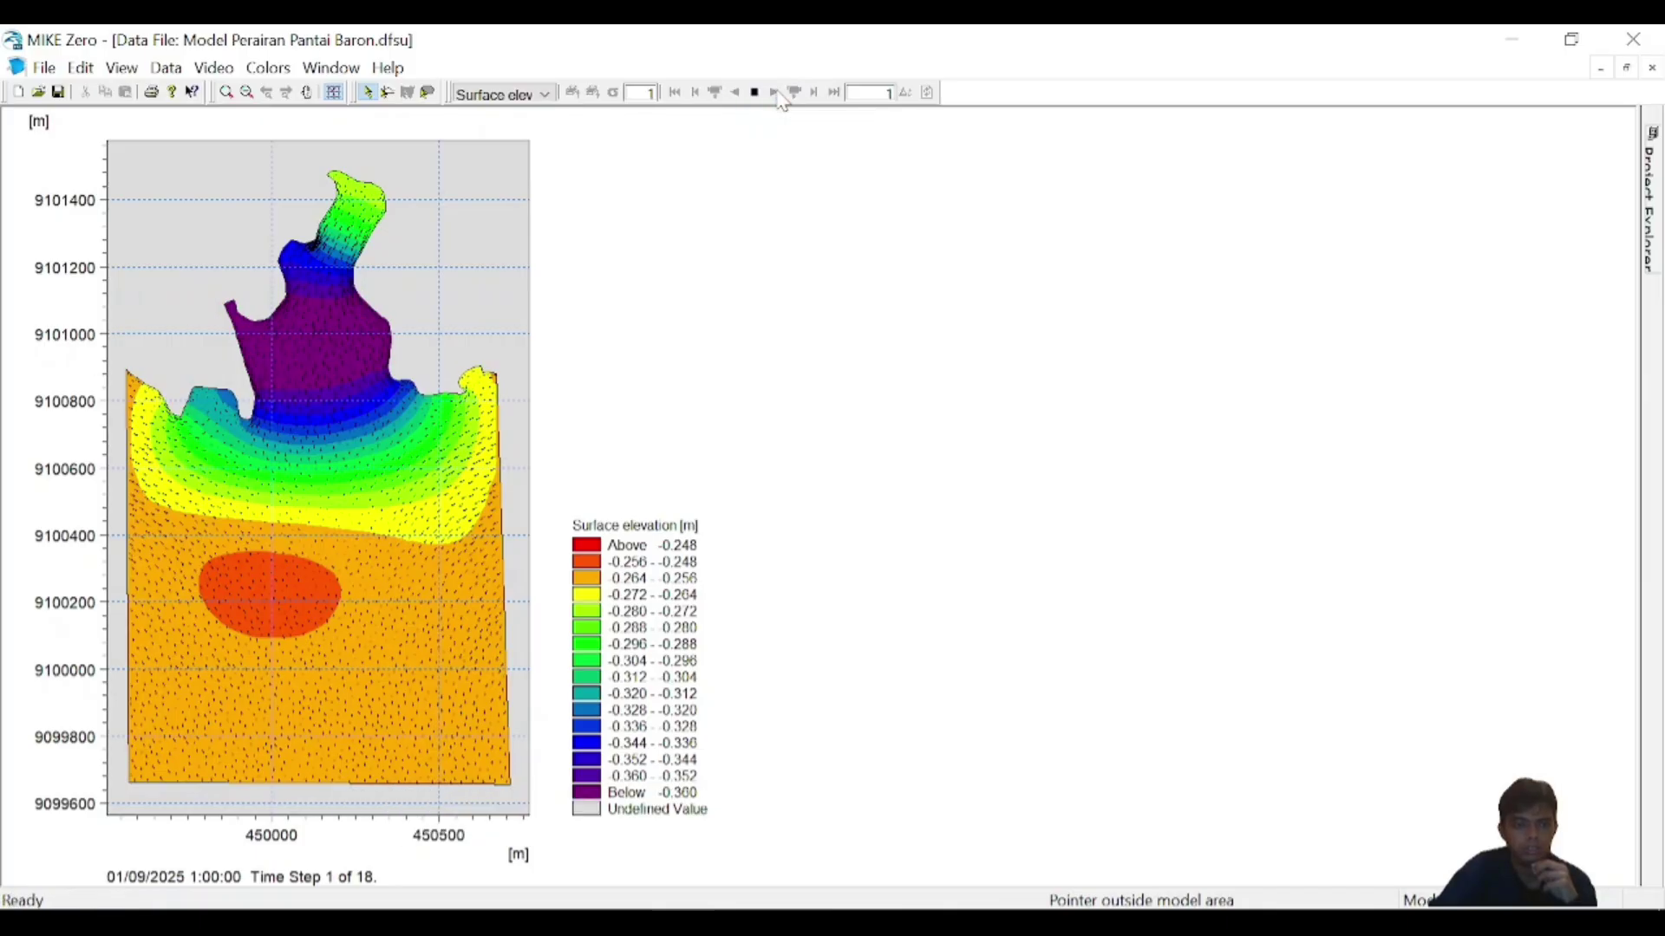
- Play the animation to time step 10, stop it, and mark a time series location in the inlet near x 450098, y 9101201
click(777, 96)
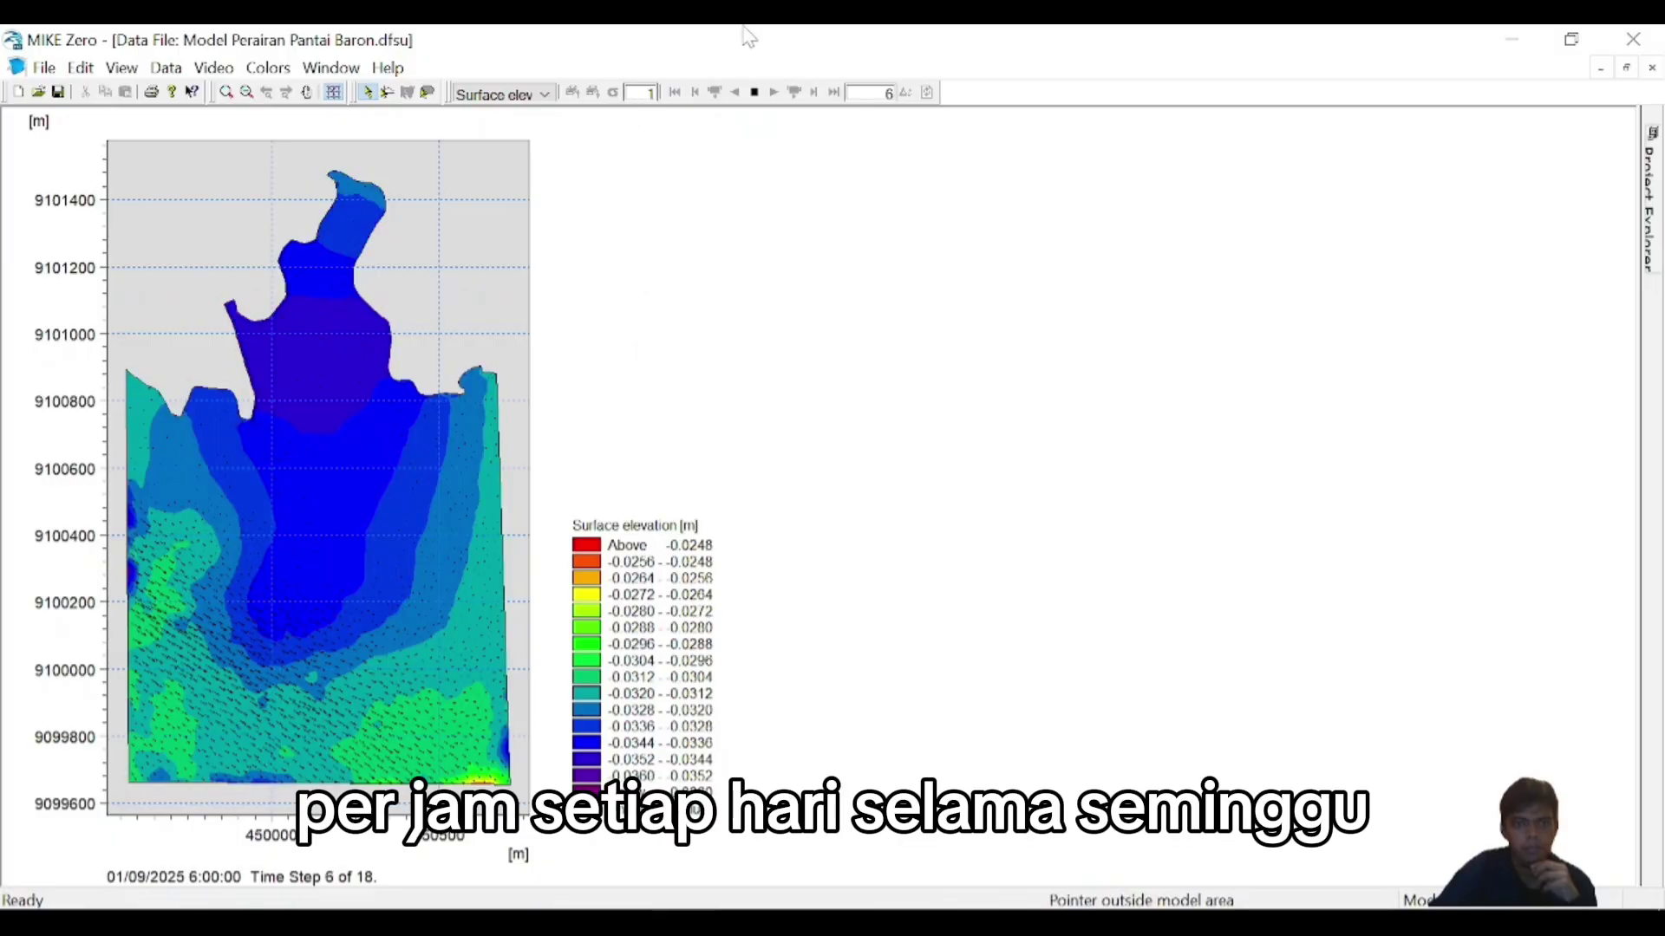
click(752, 97)
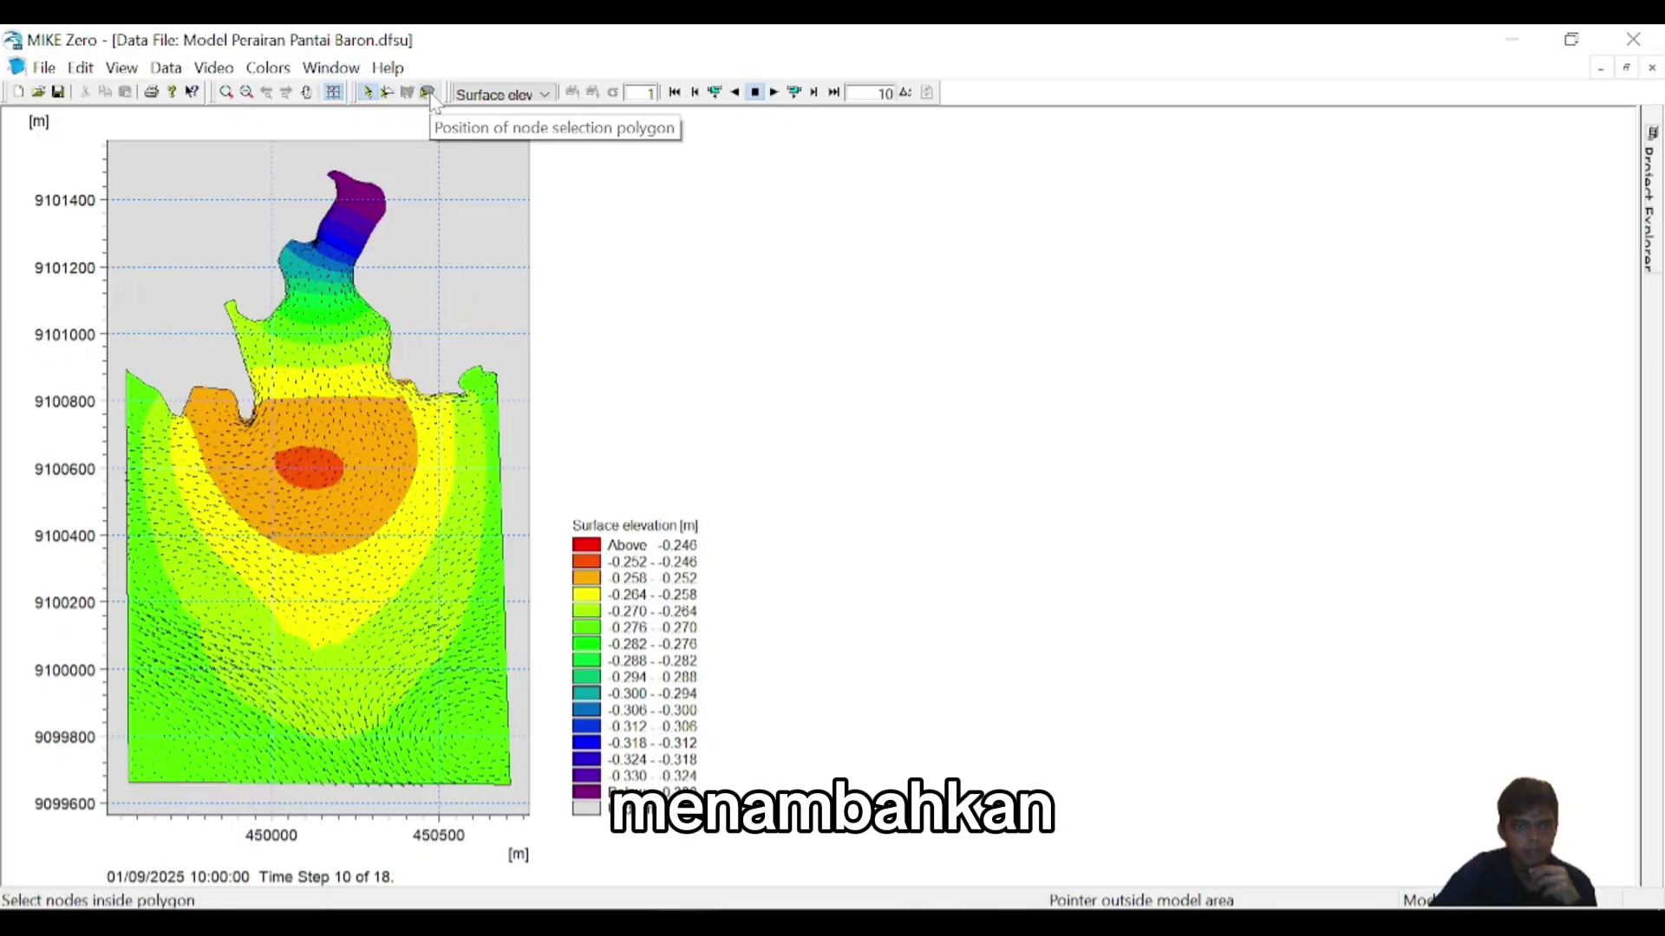
click(388, 92)
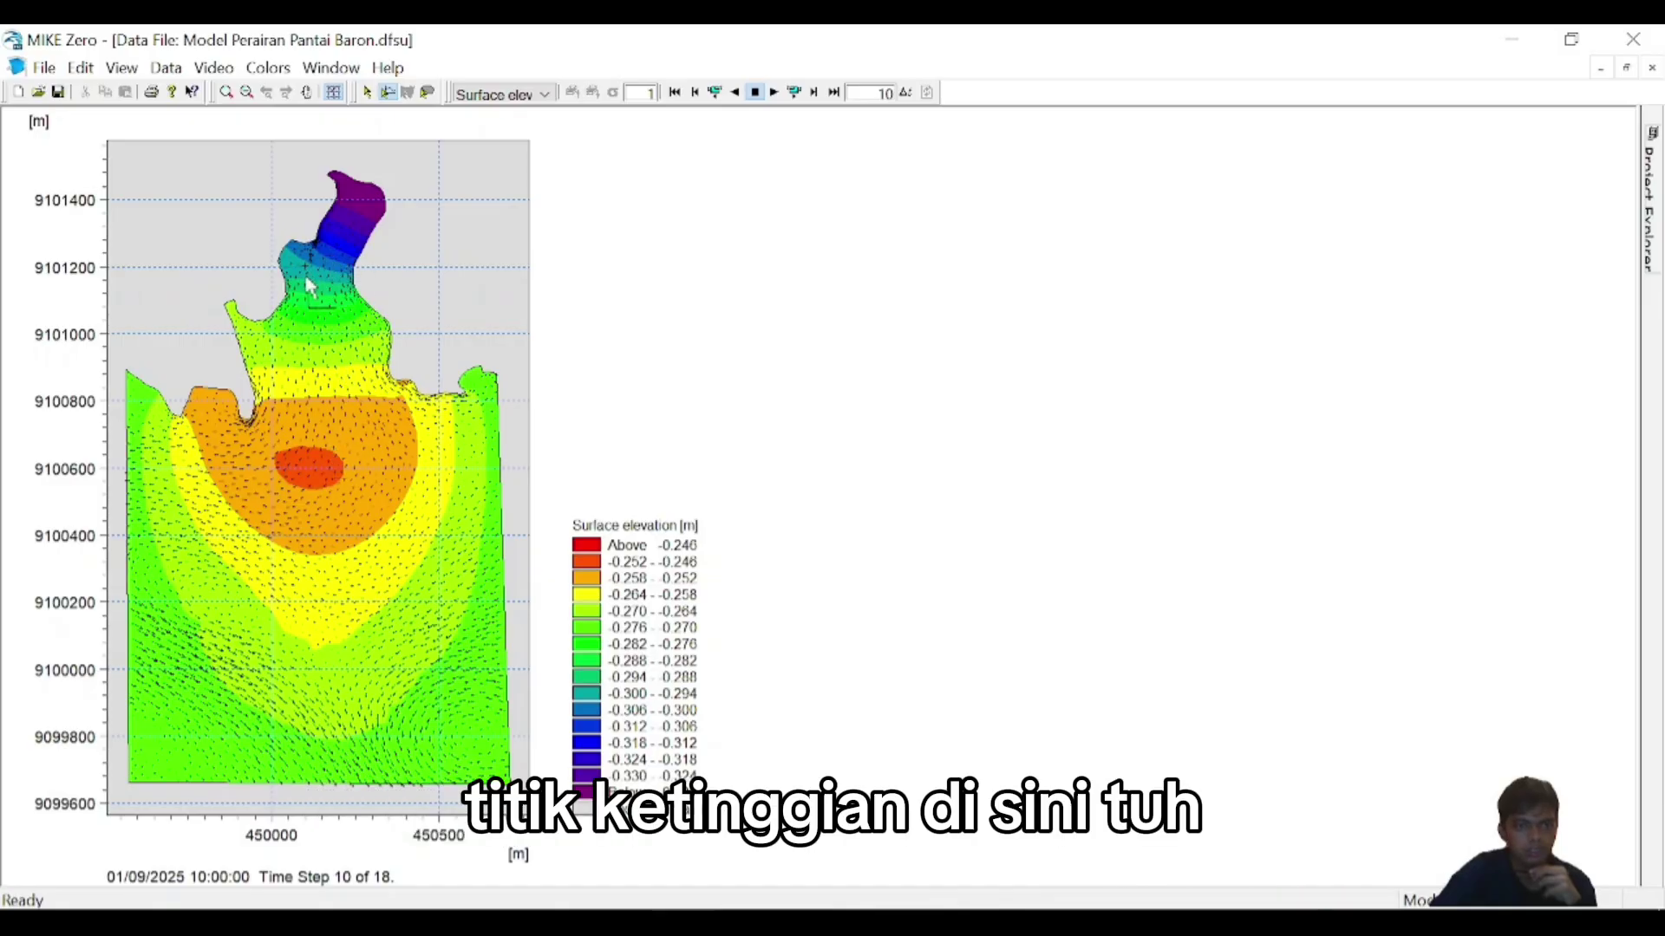
click(176, 75)
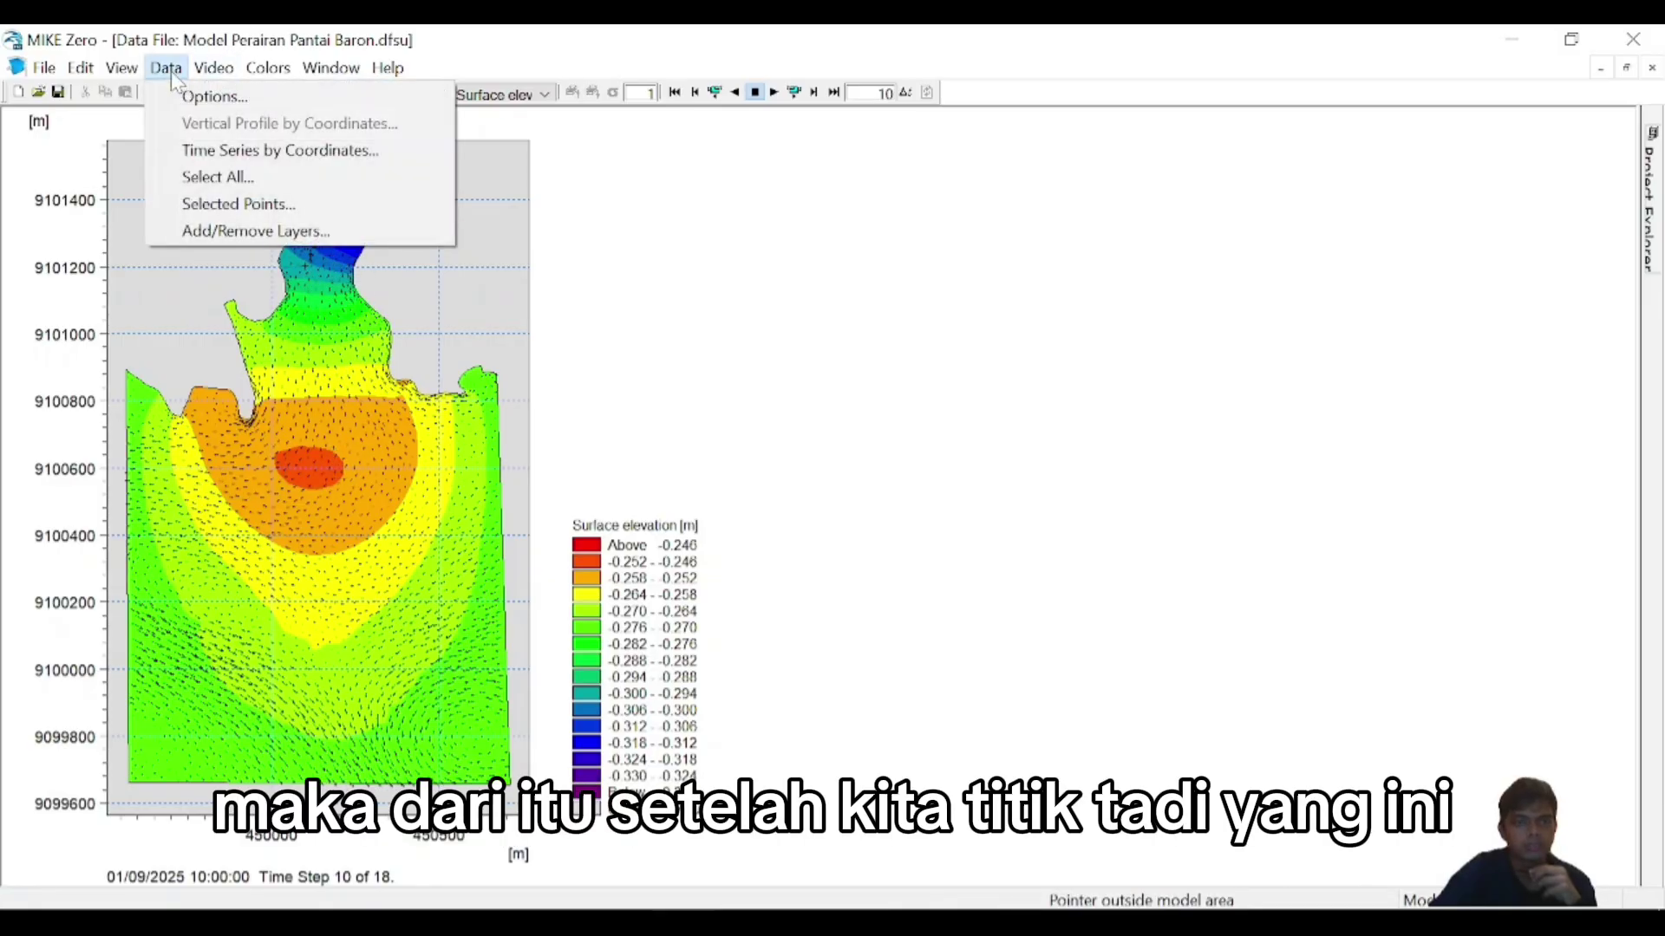
click(424, 42)
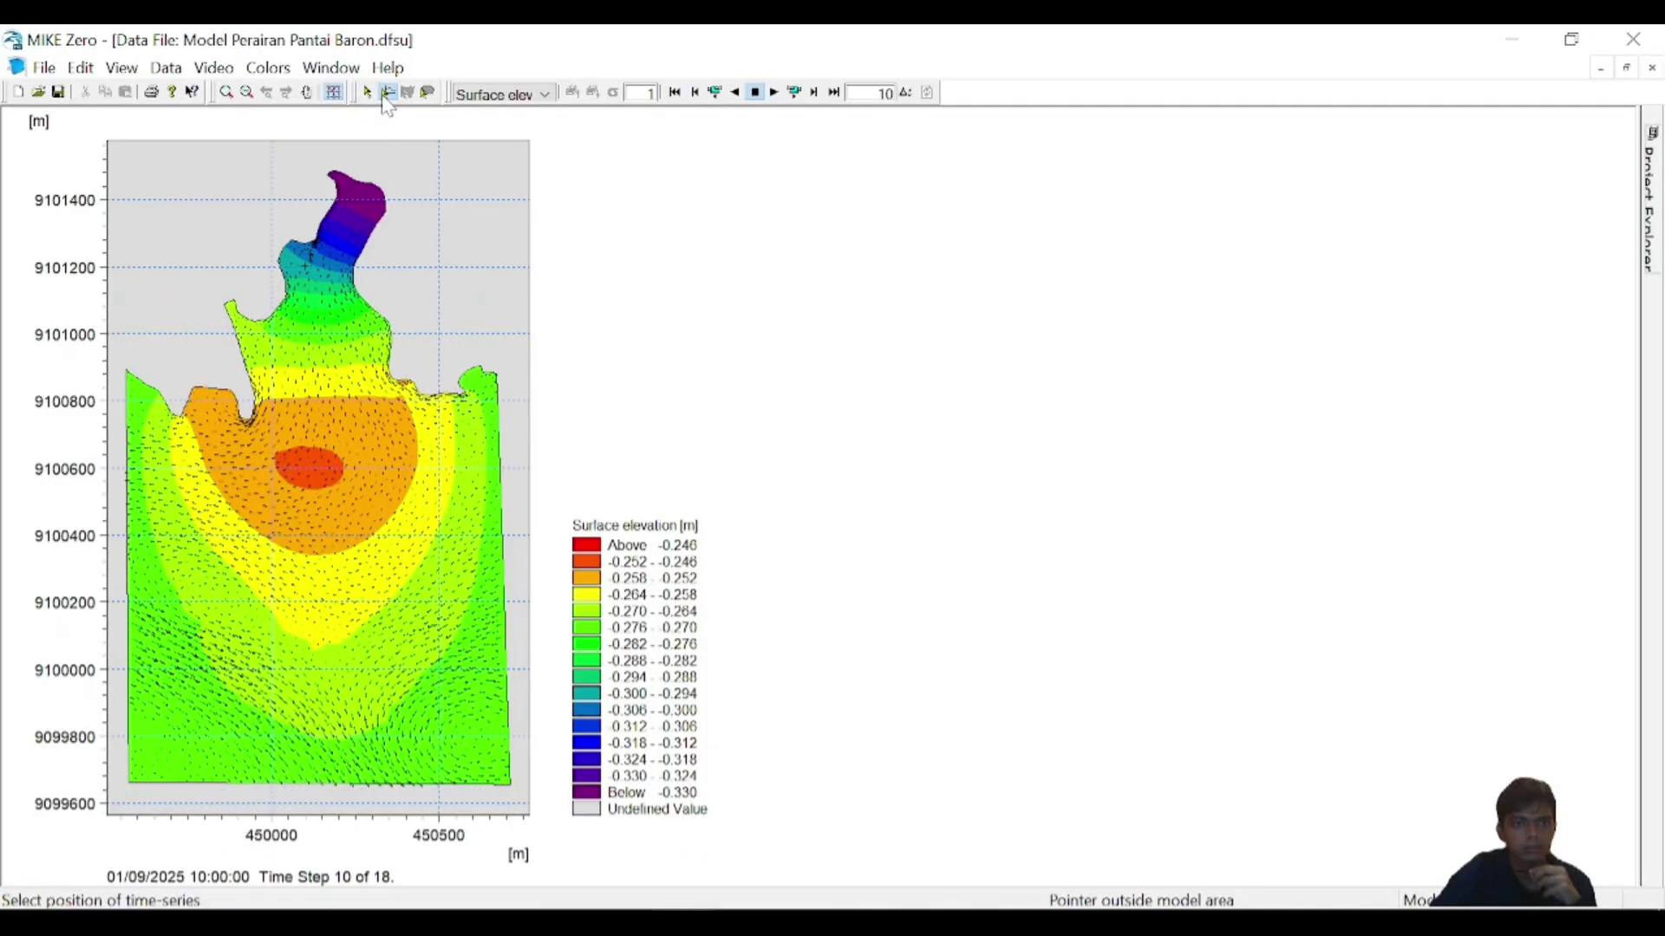
click(166, 68)
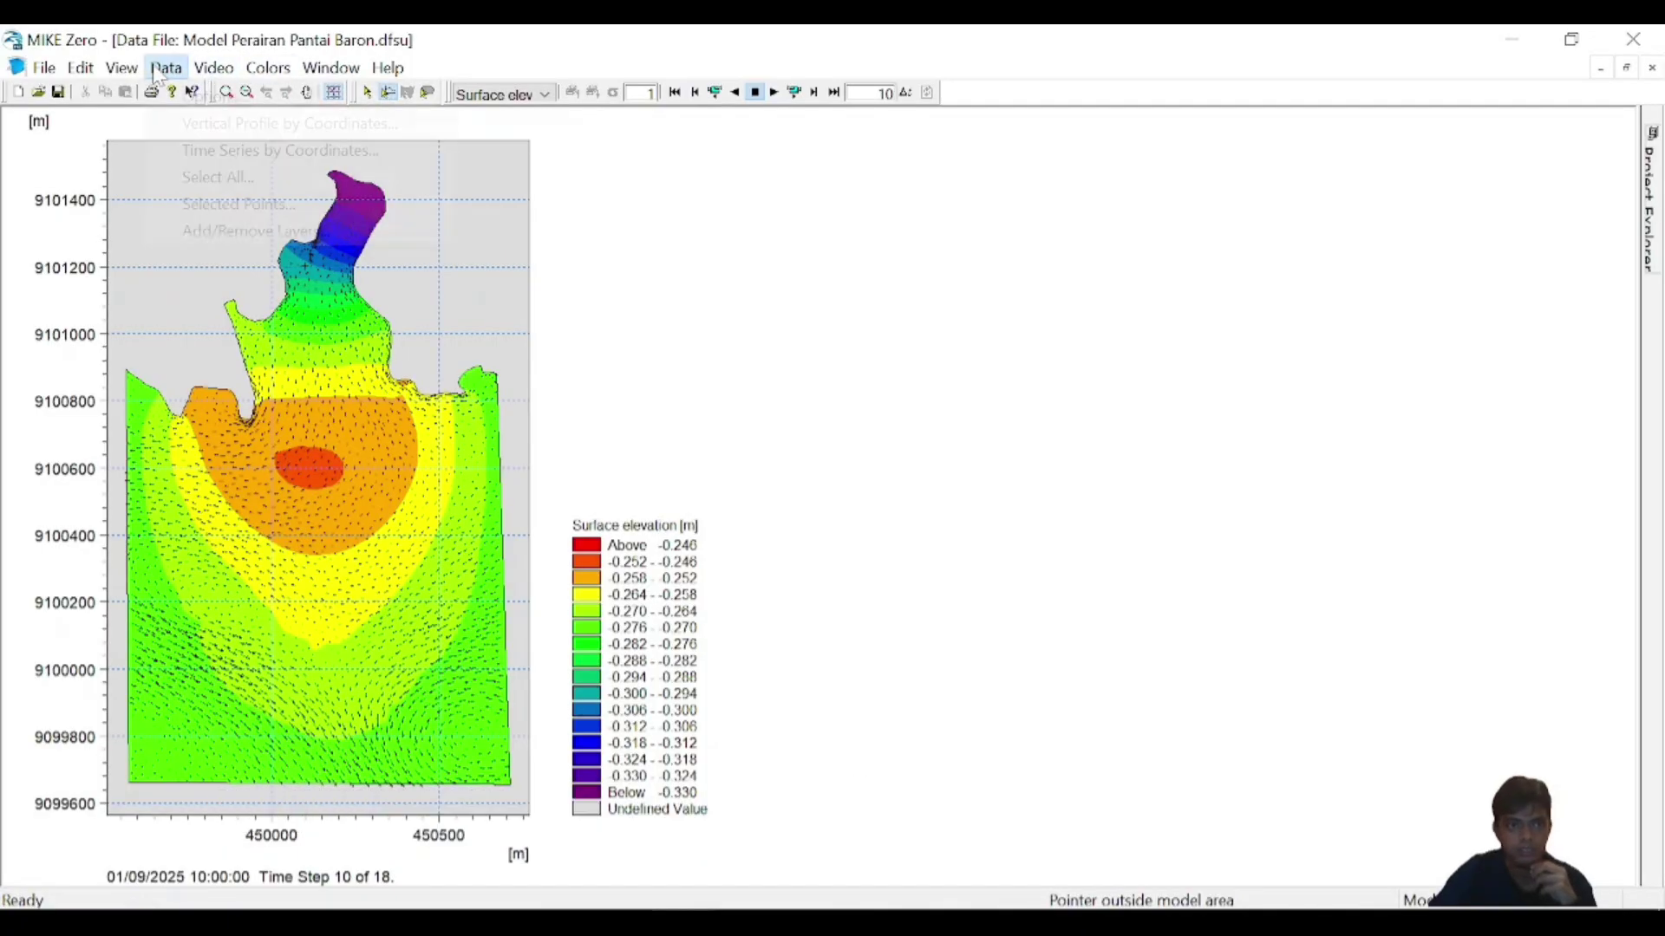
click(227, 204)
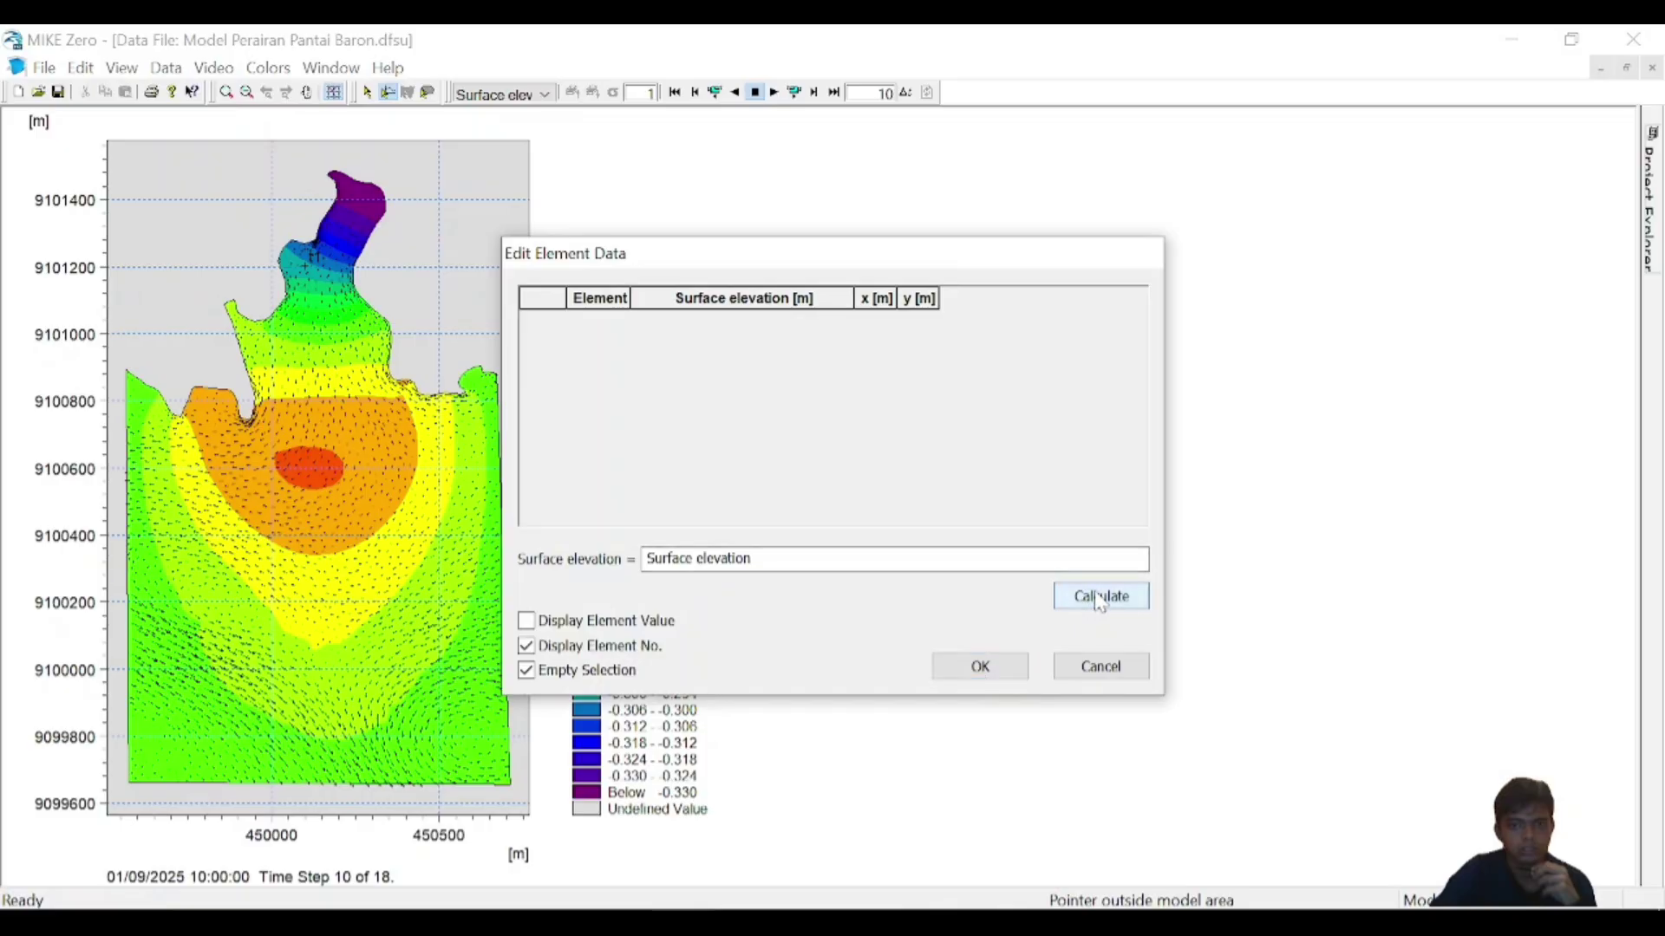
click(1101, 666)
- Plot the surface elevation time series by coordinates for the marked inlet point, extracting raw values
click(165, 68)
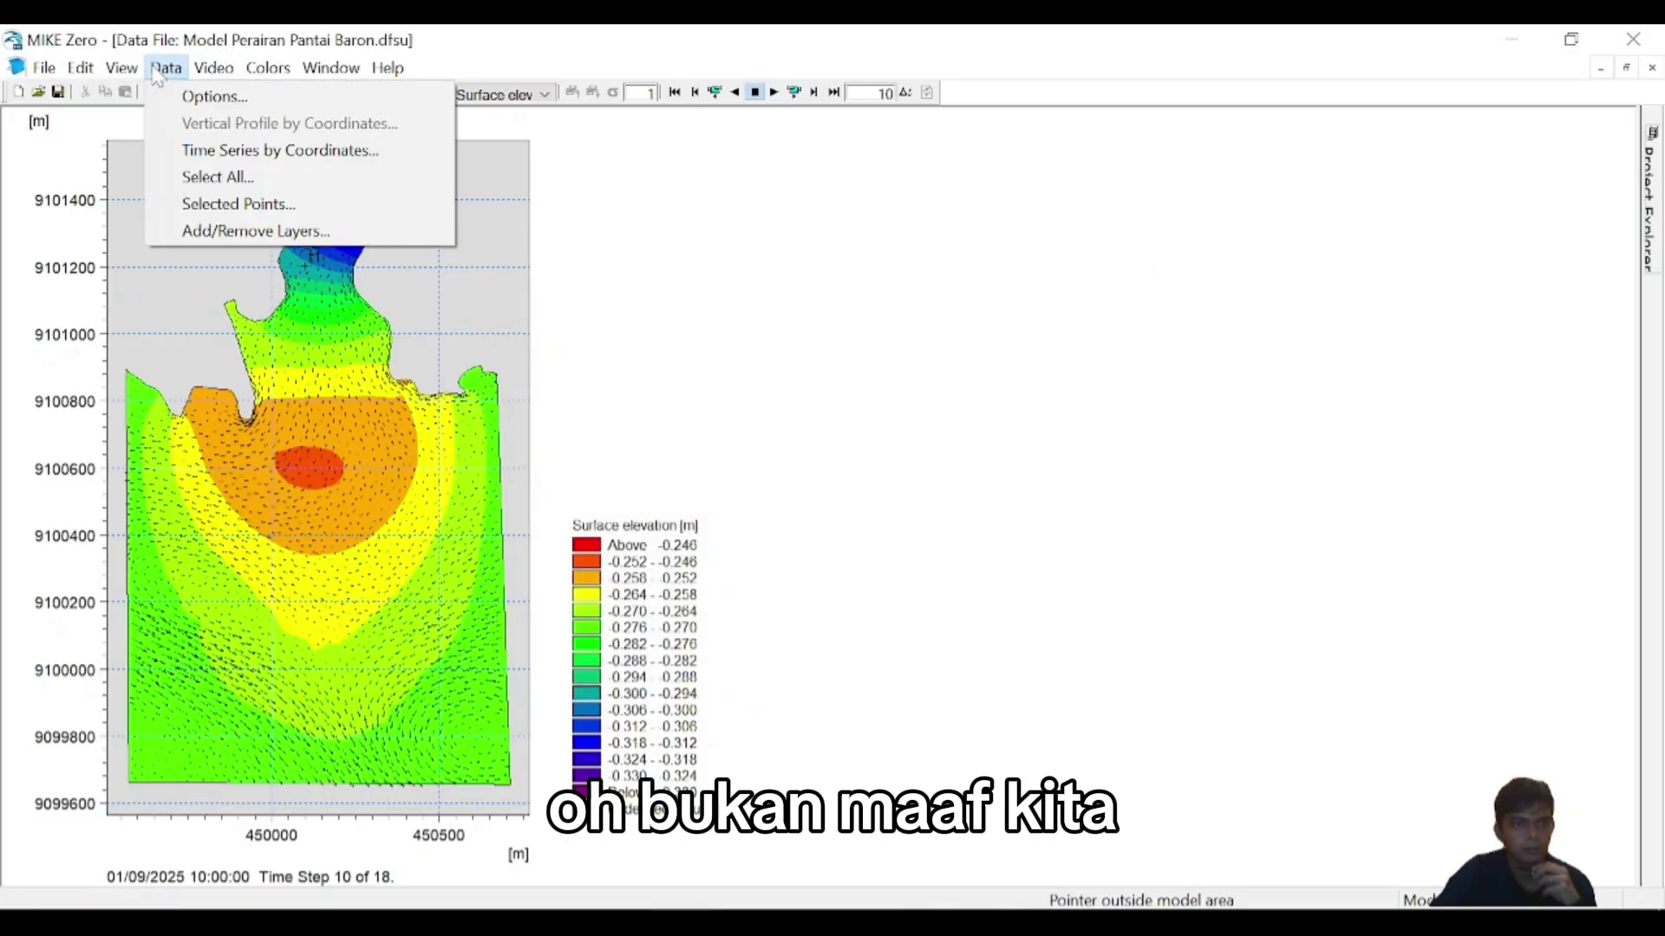
click(226, 154)
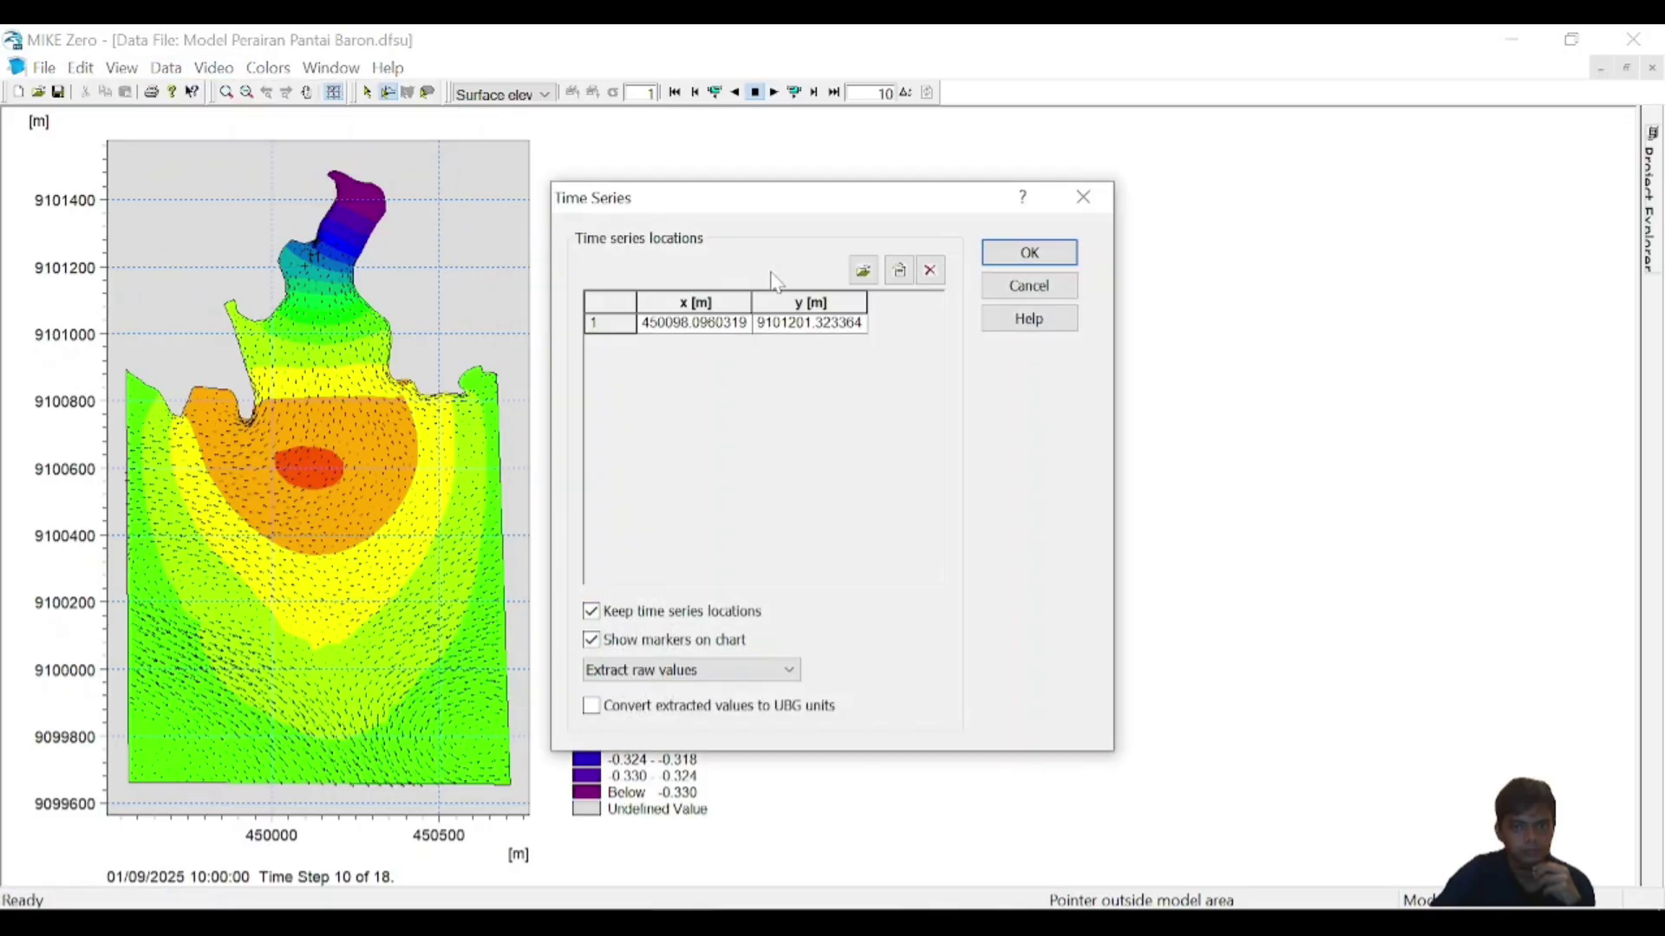
click(1047, 260)
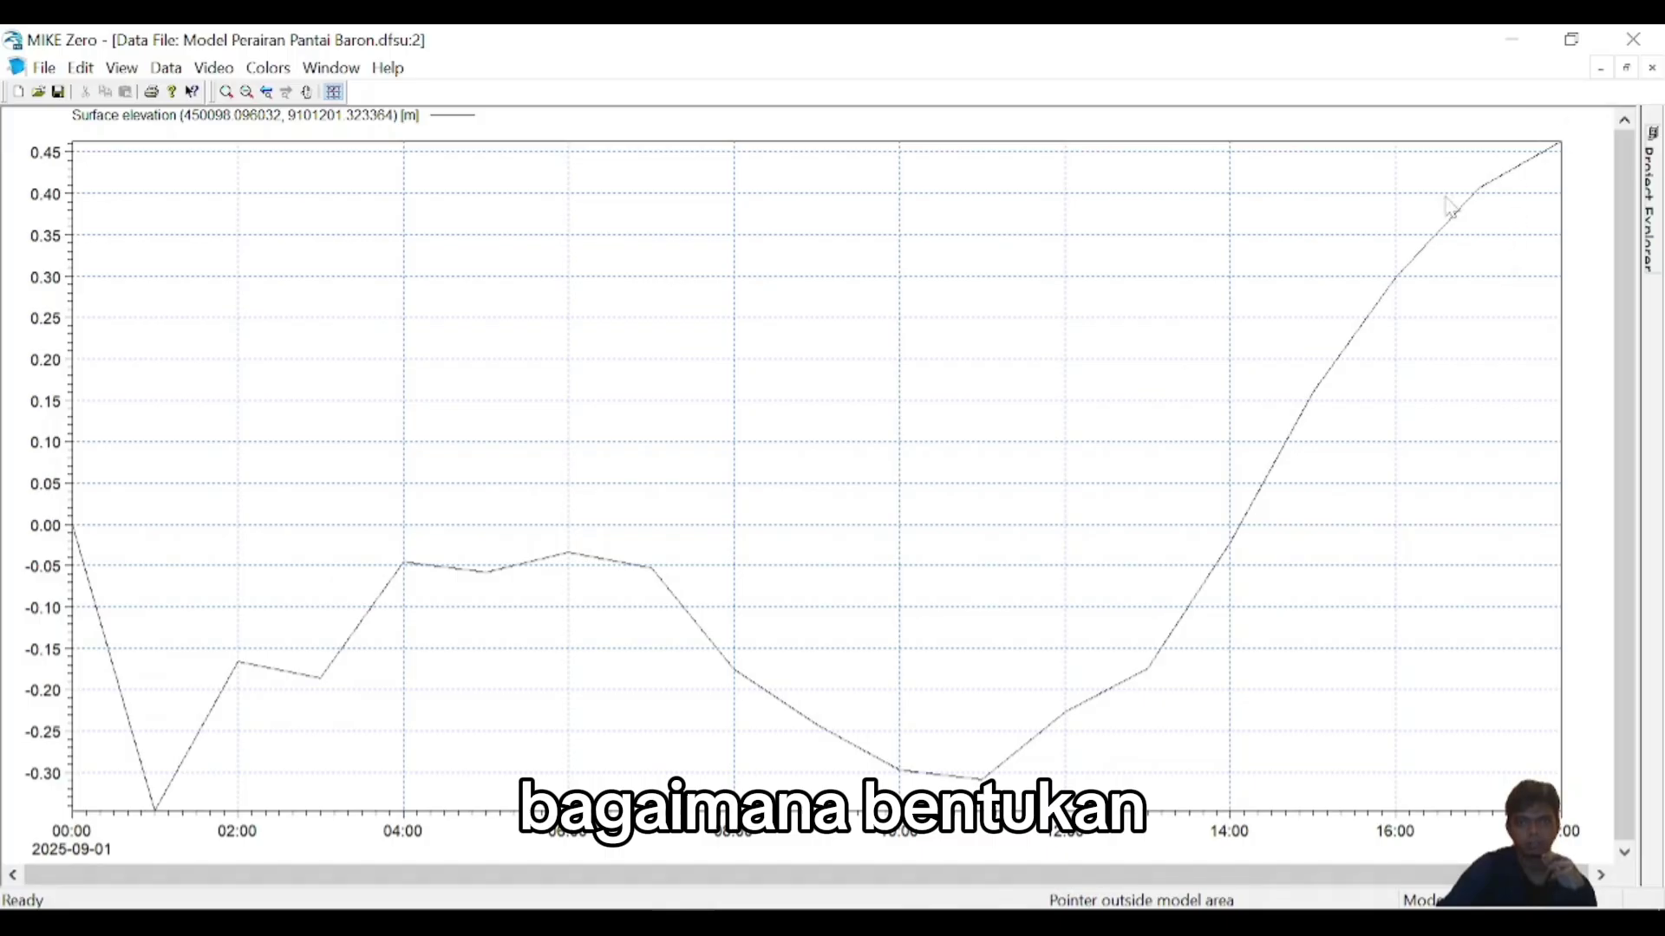
- Export the plotted surface elevation series as a dfs0 file named titik 1 in the MIKE 21 folder
right_click(181, 247)
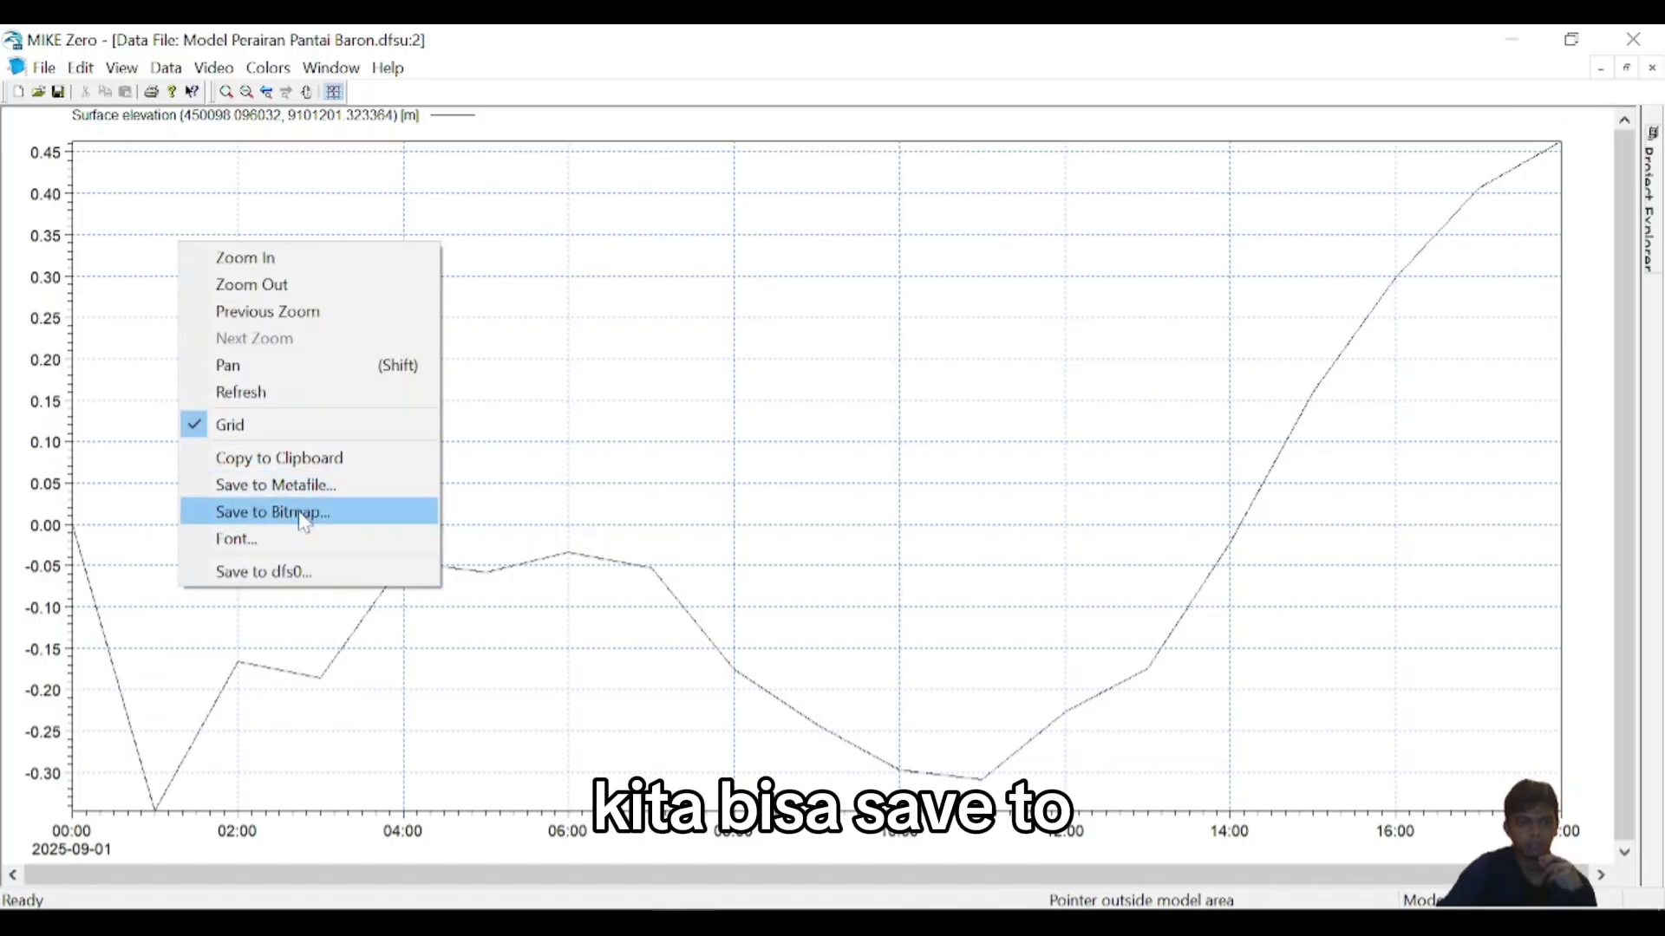
click(299, 569)
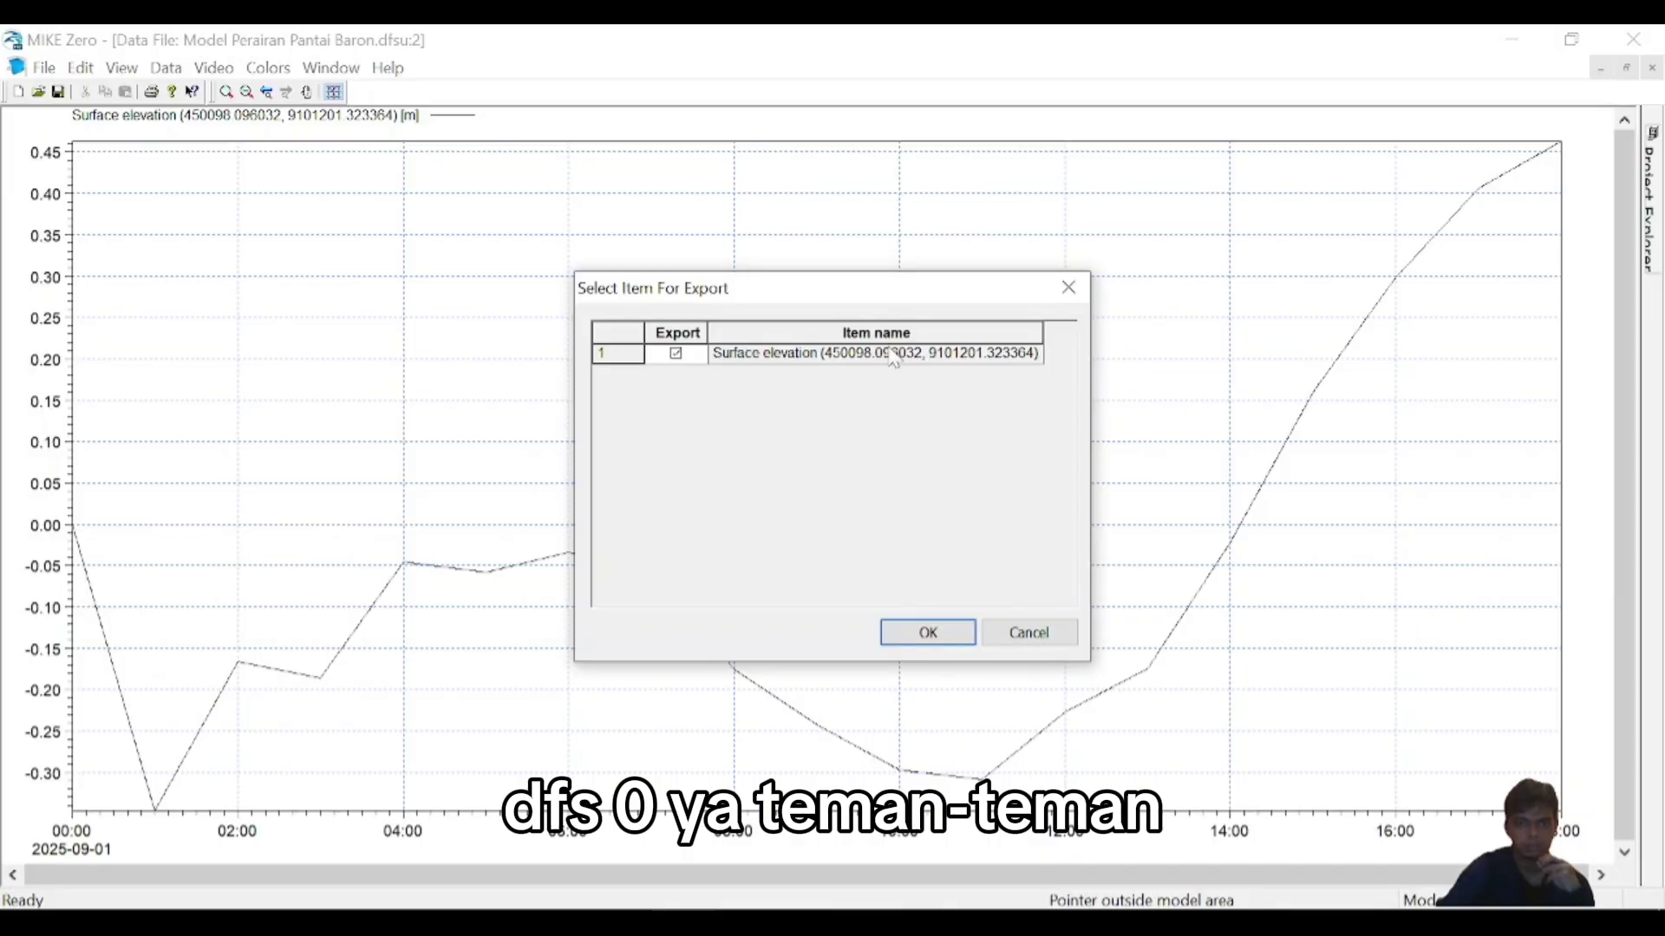
click(929, 633)
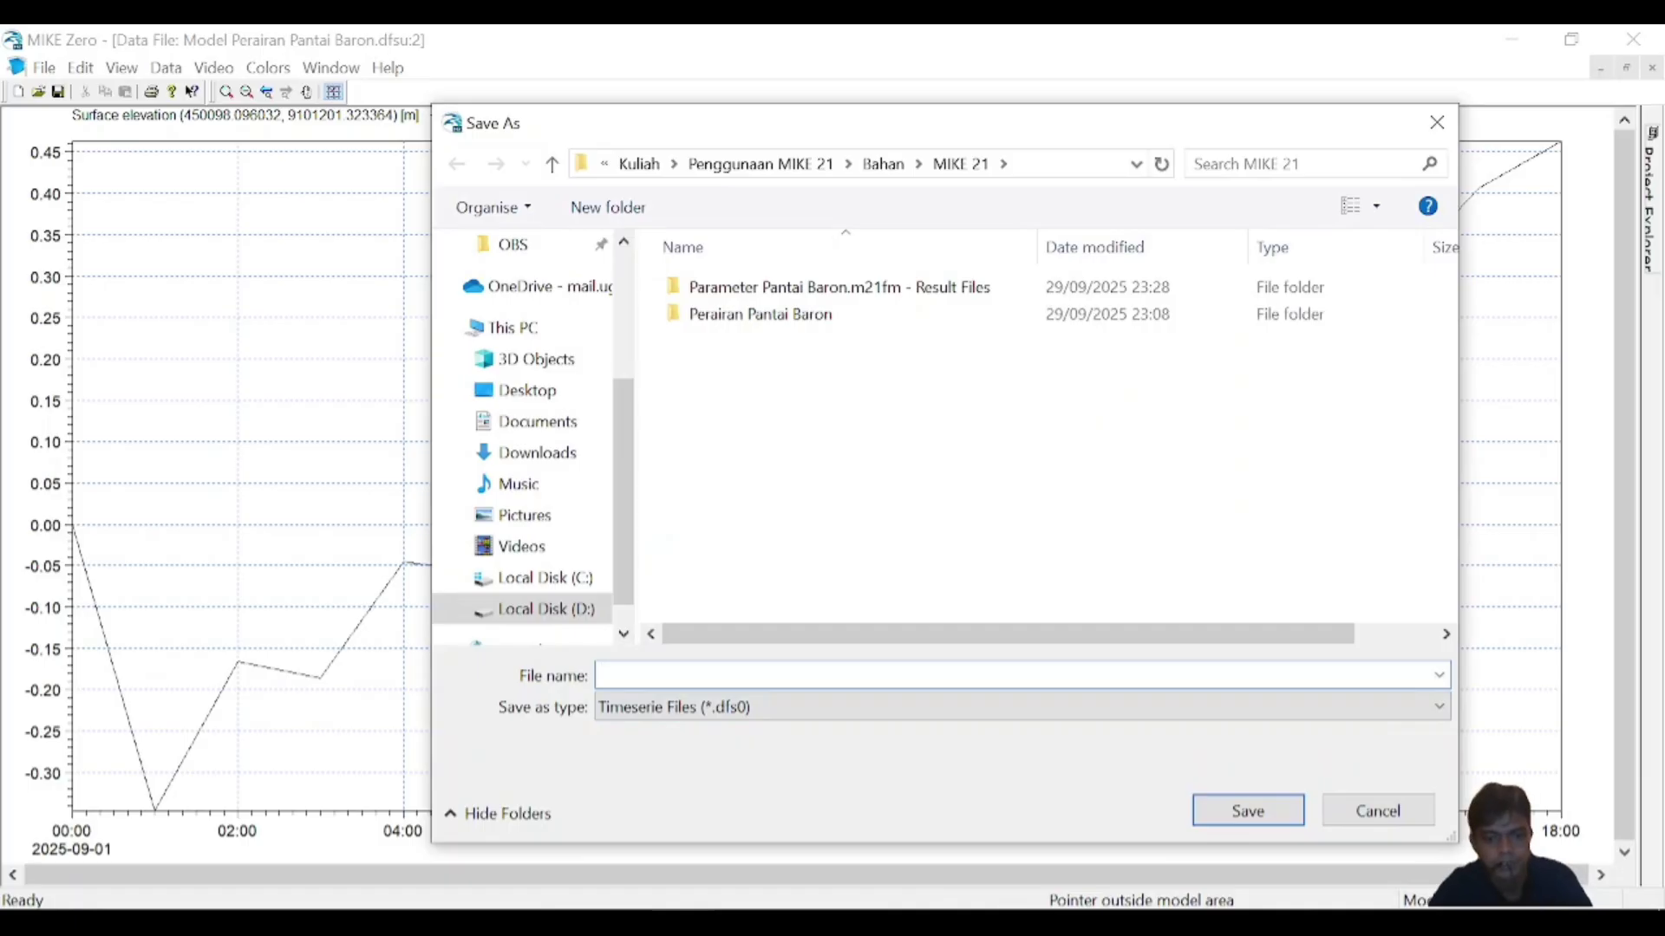
text(titik 1)
key(Return)
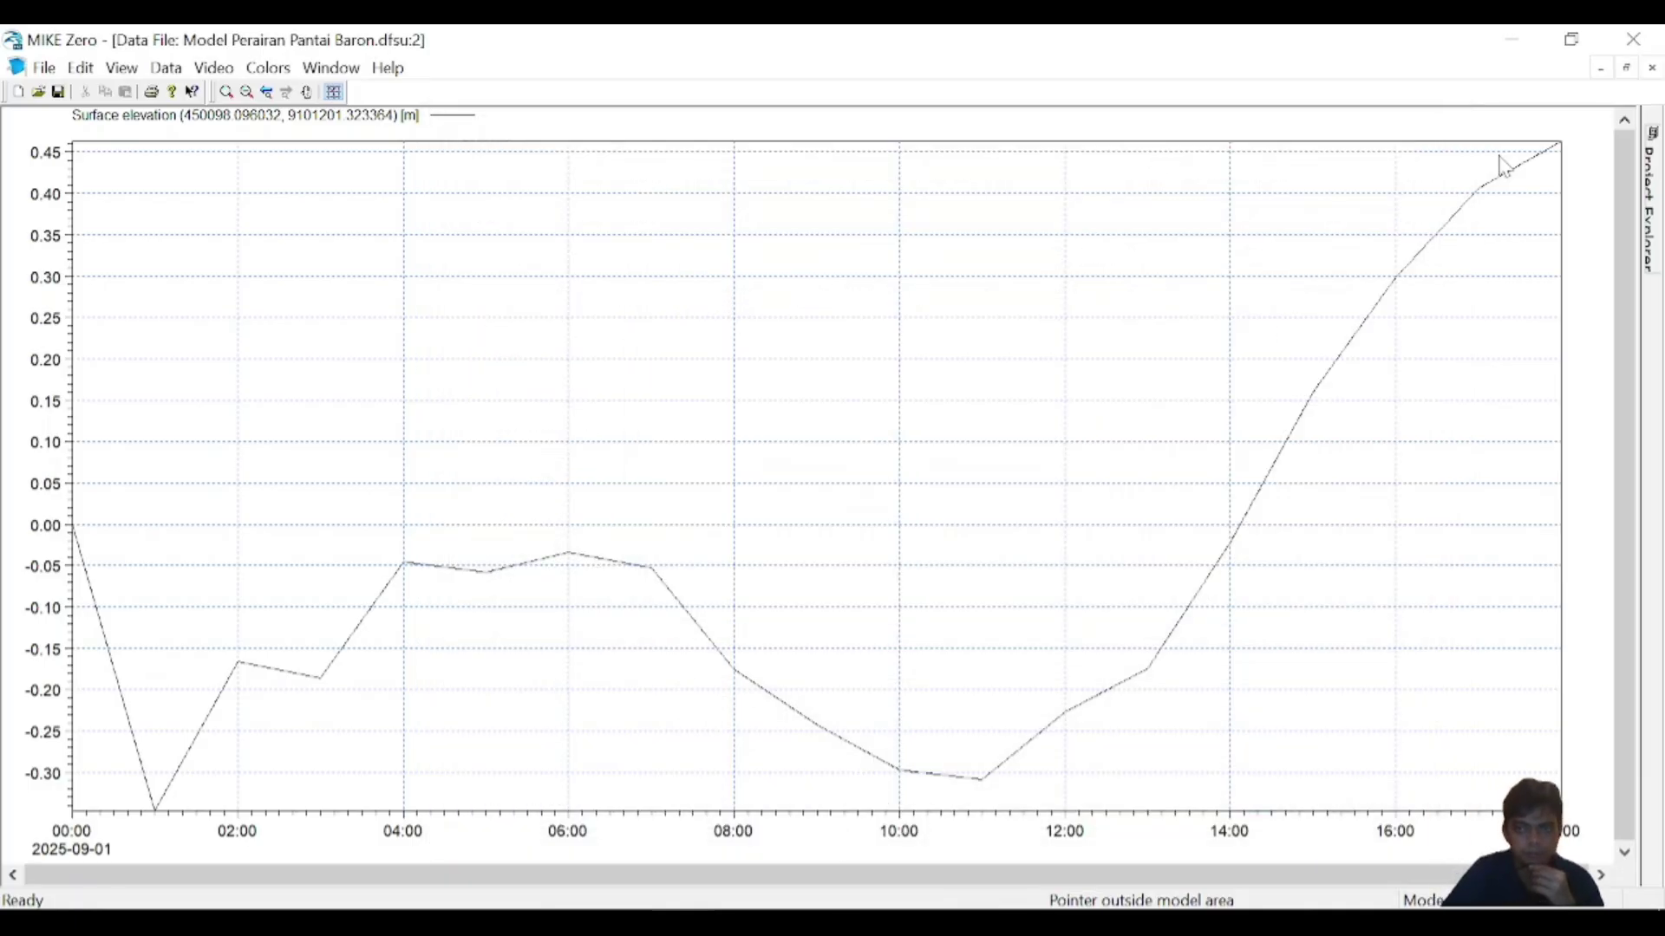
- Open the exported titik 1 time series from the MIKE 21 folder, maximize it, and examine its hourly surface elevation values up to 18:00
click(1627, 68)
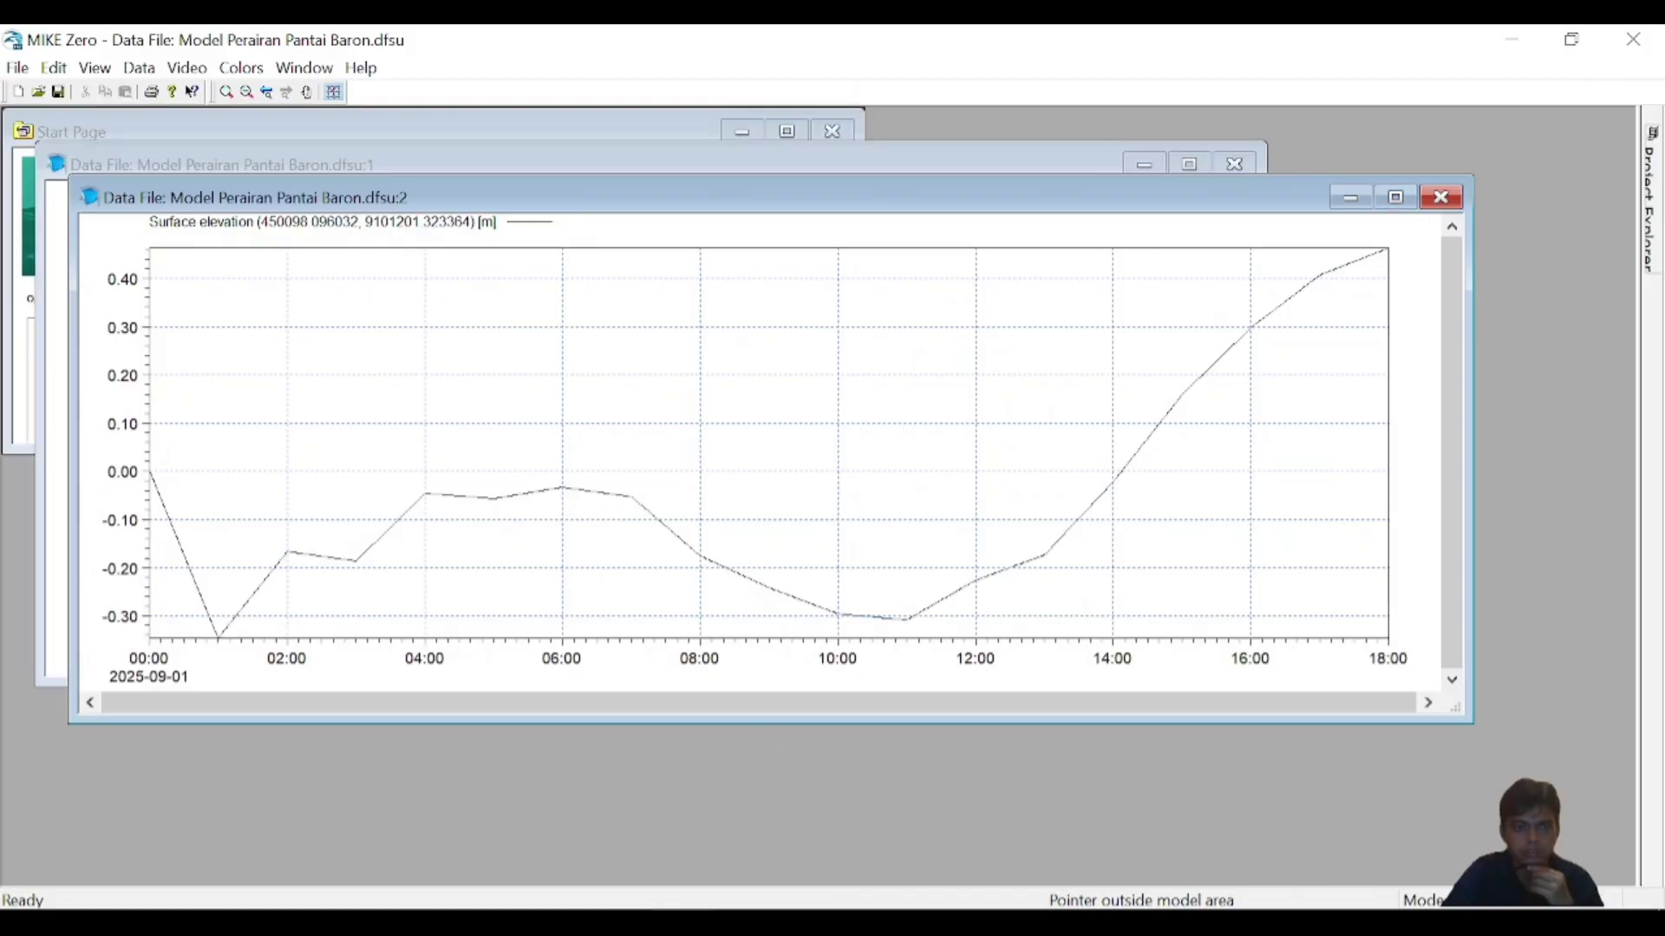
key(alt+Tab)
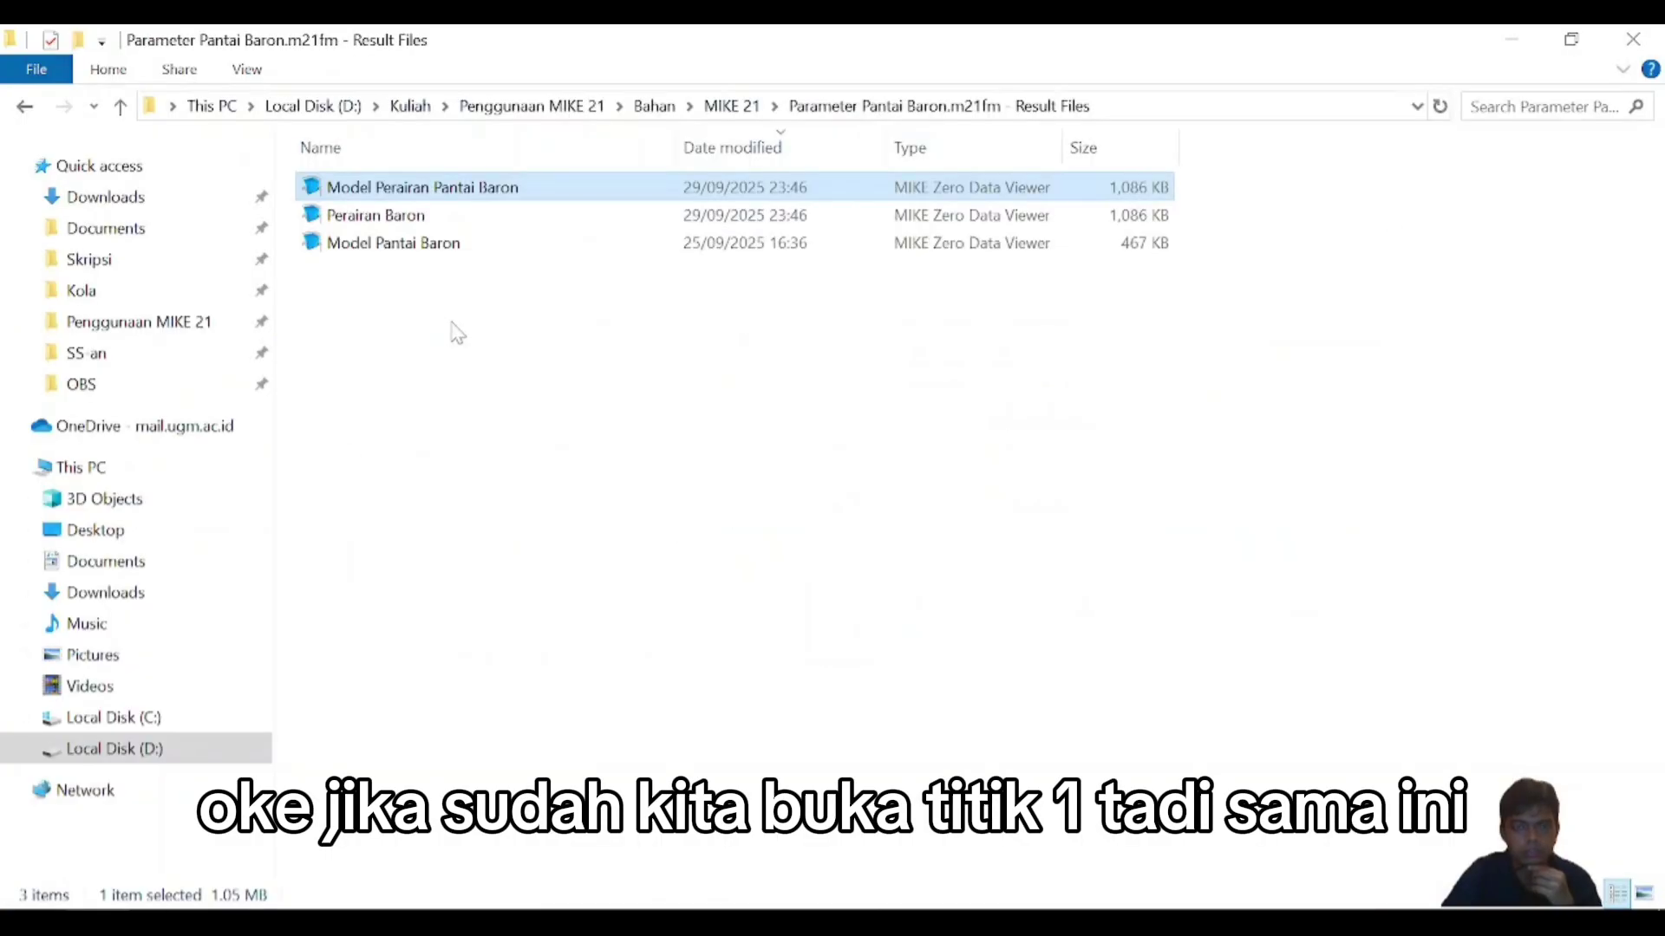
click(731, 106)
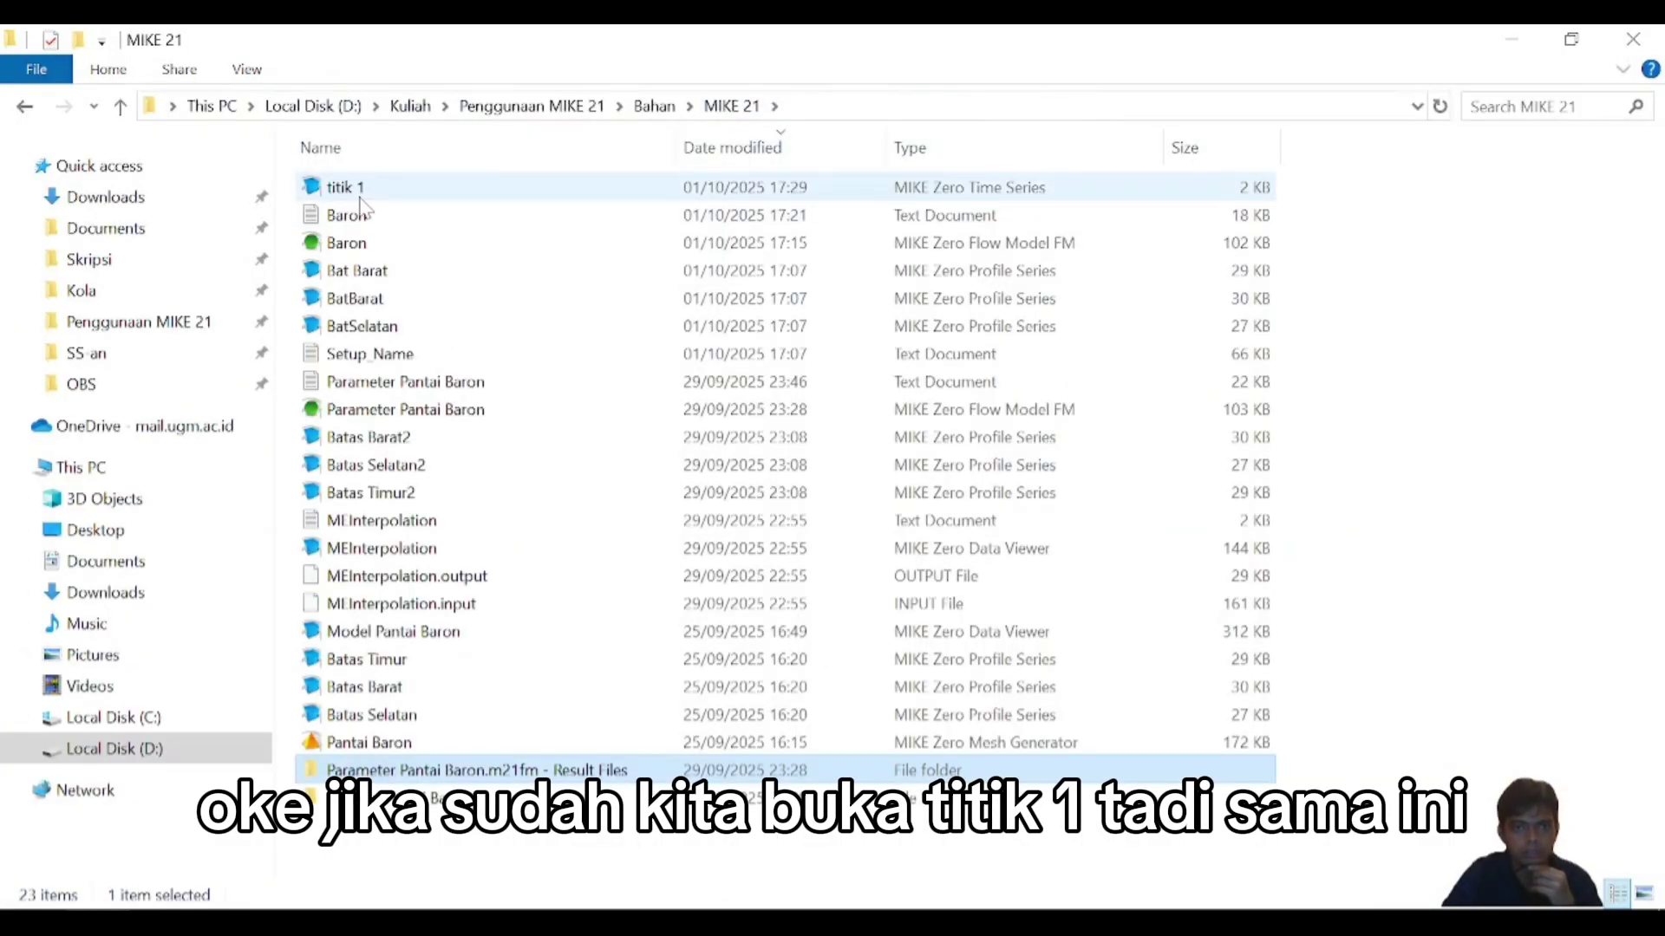
double_click(360, 189)
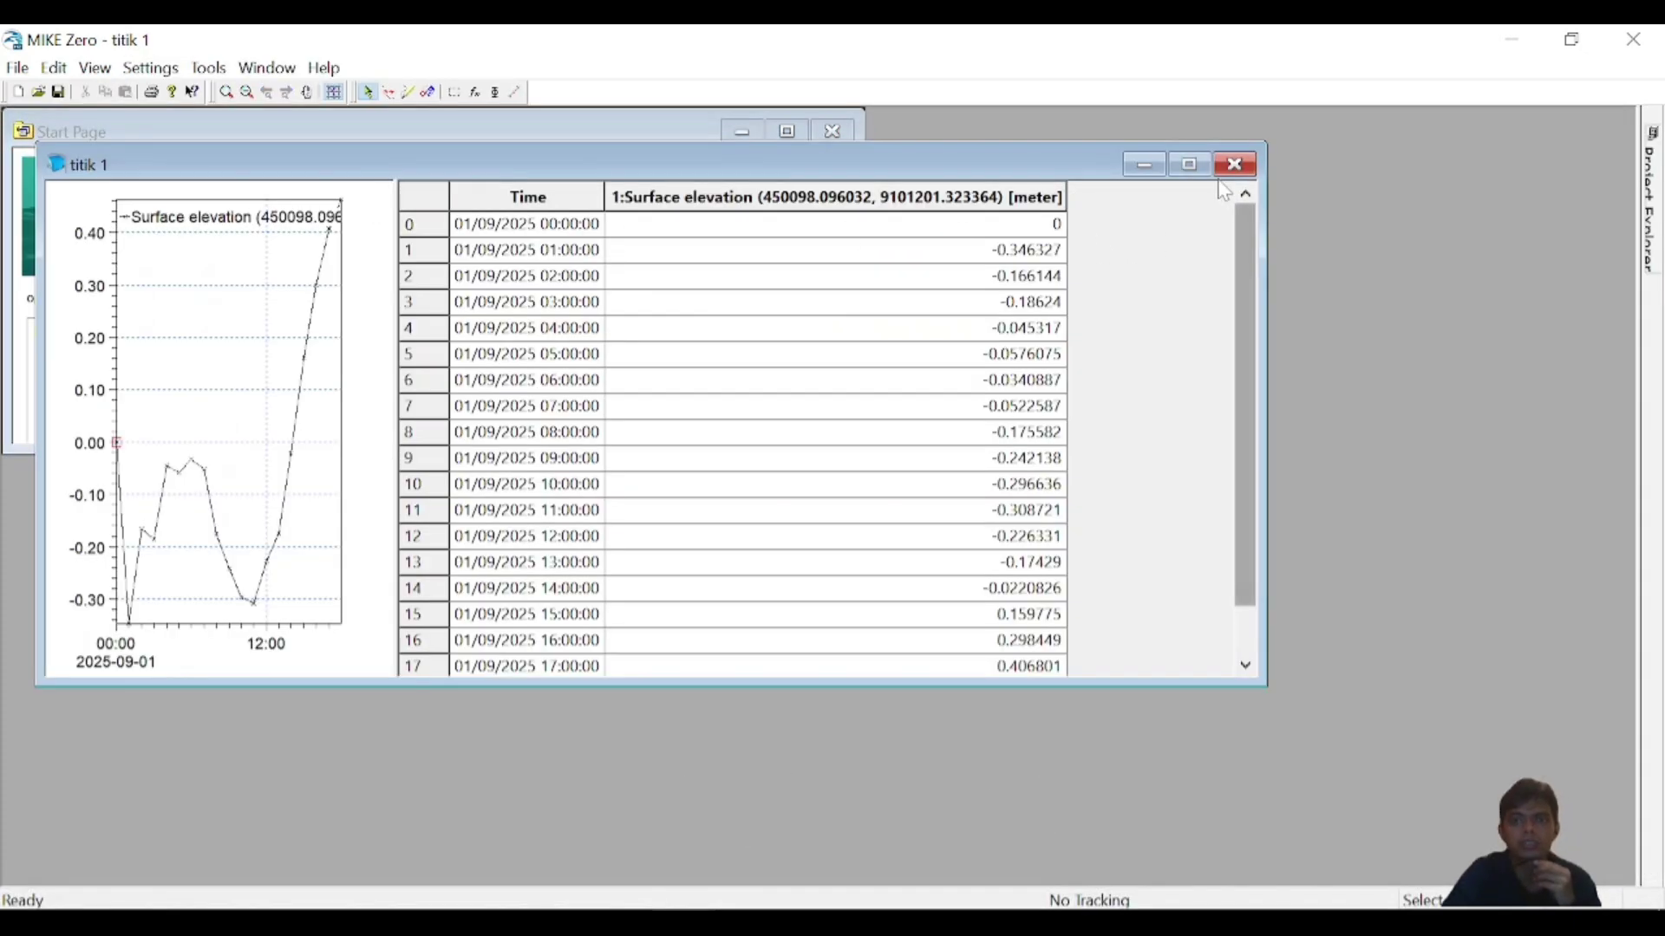
click(1185, 169)
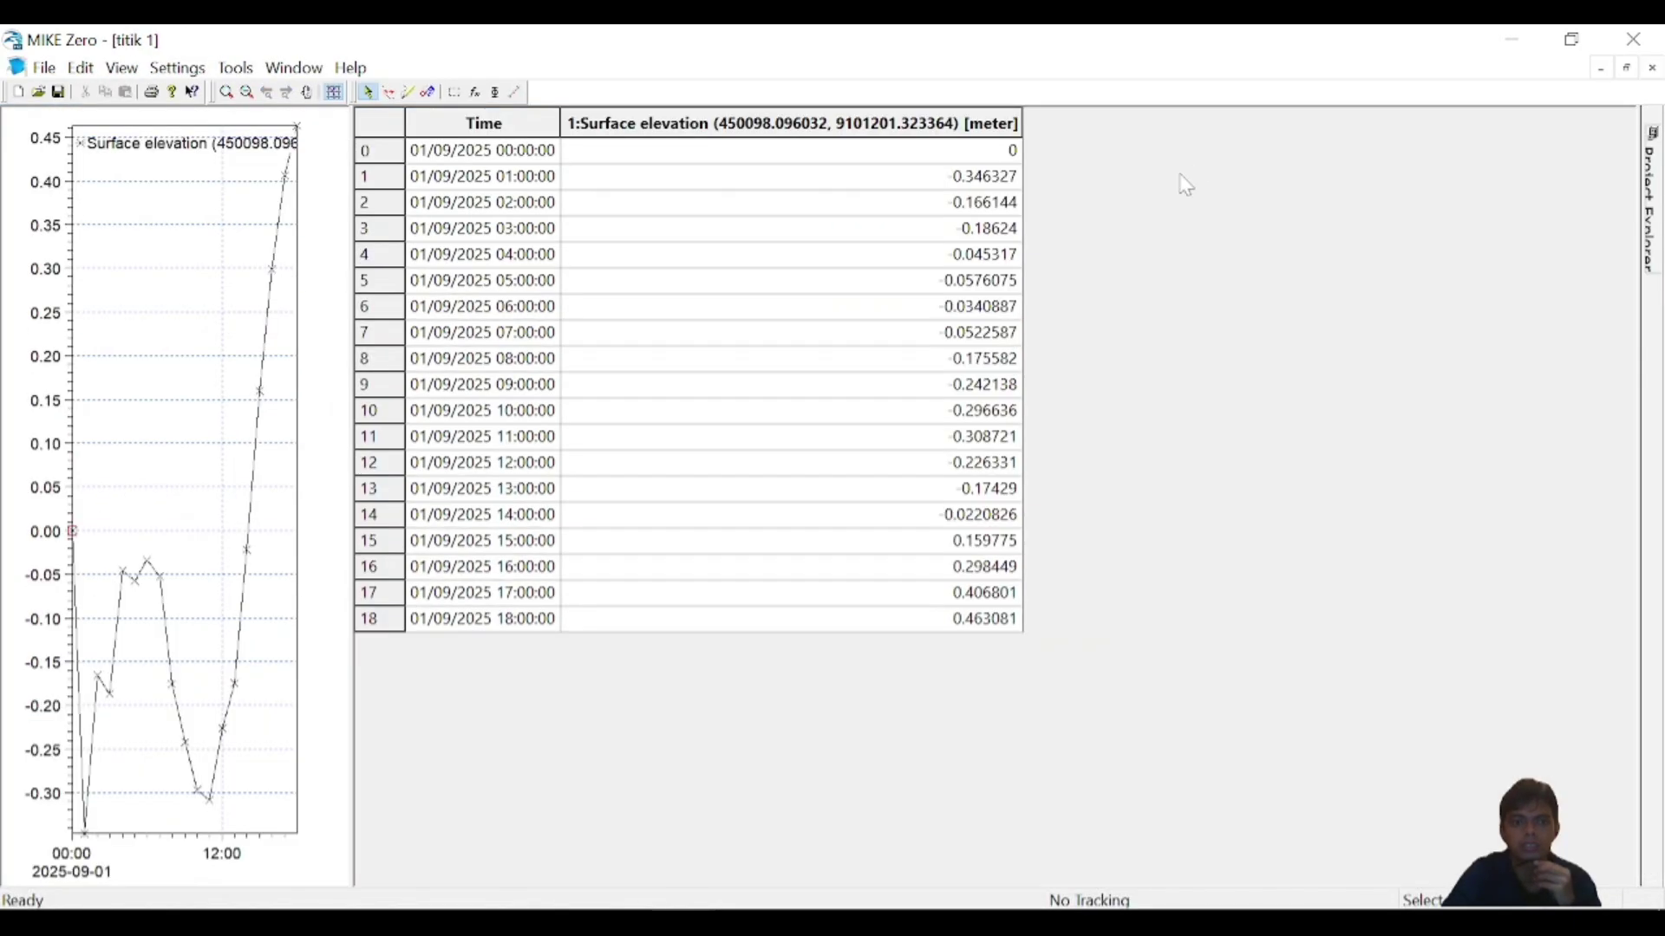
click(586, 128)
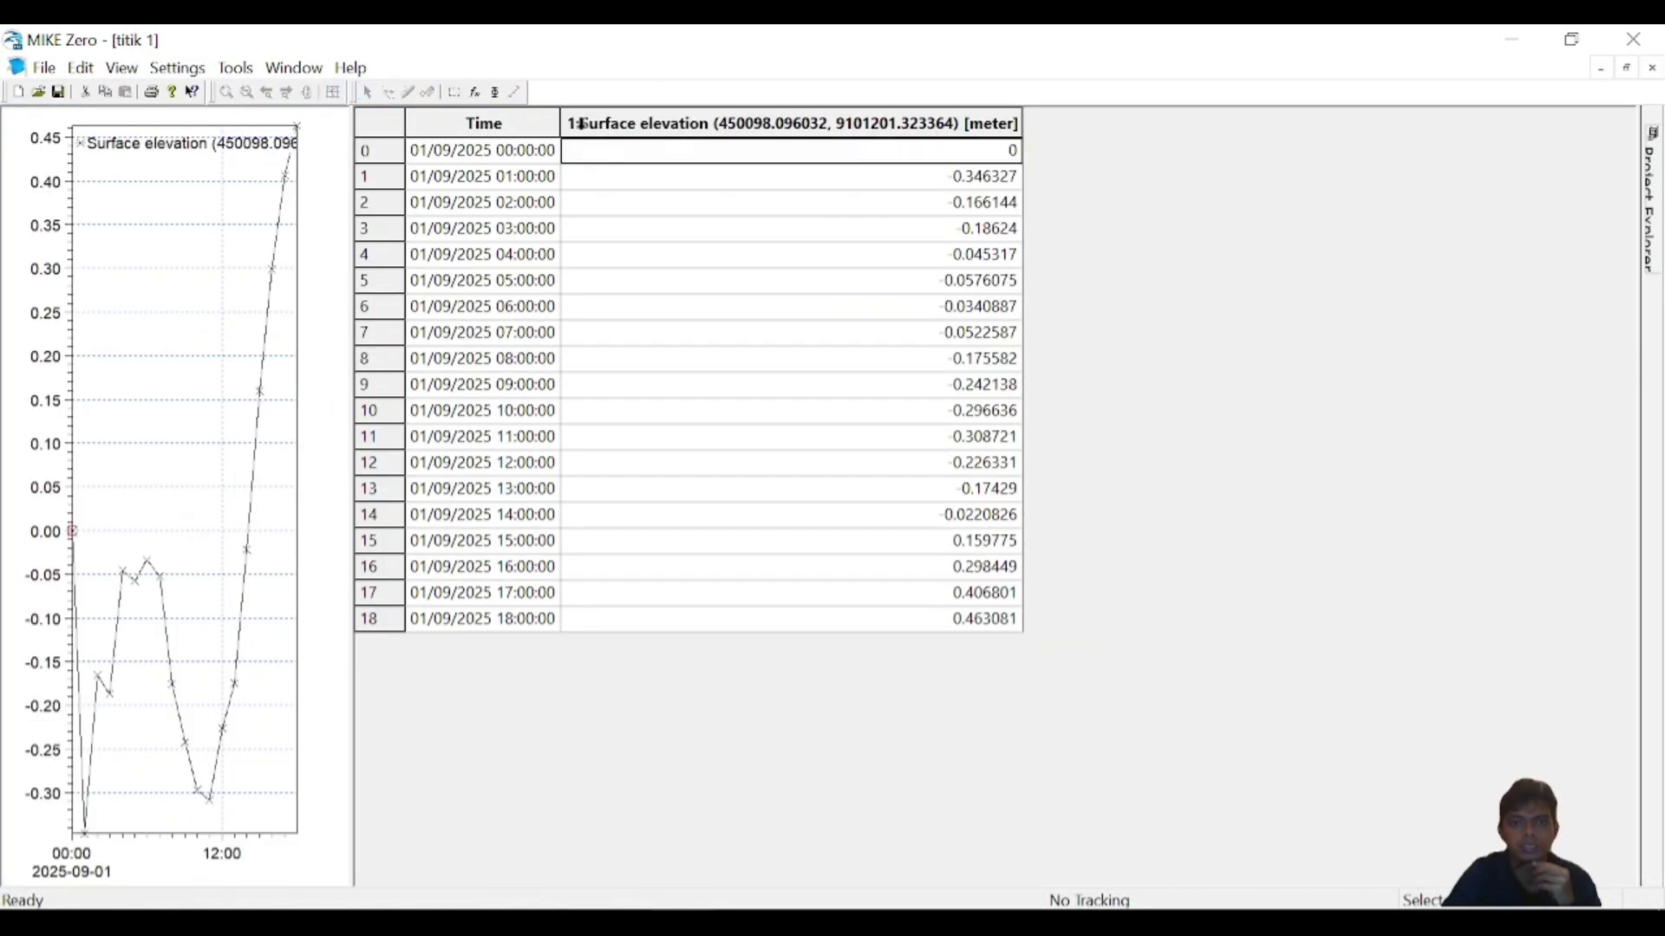
click(467, 567)
click(464, 626)
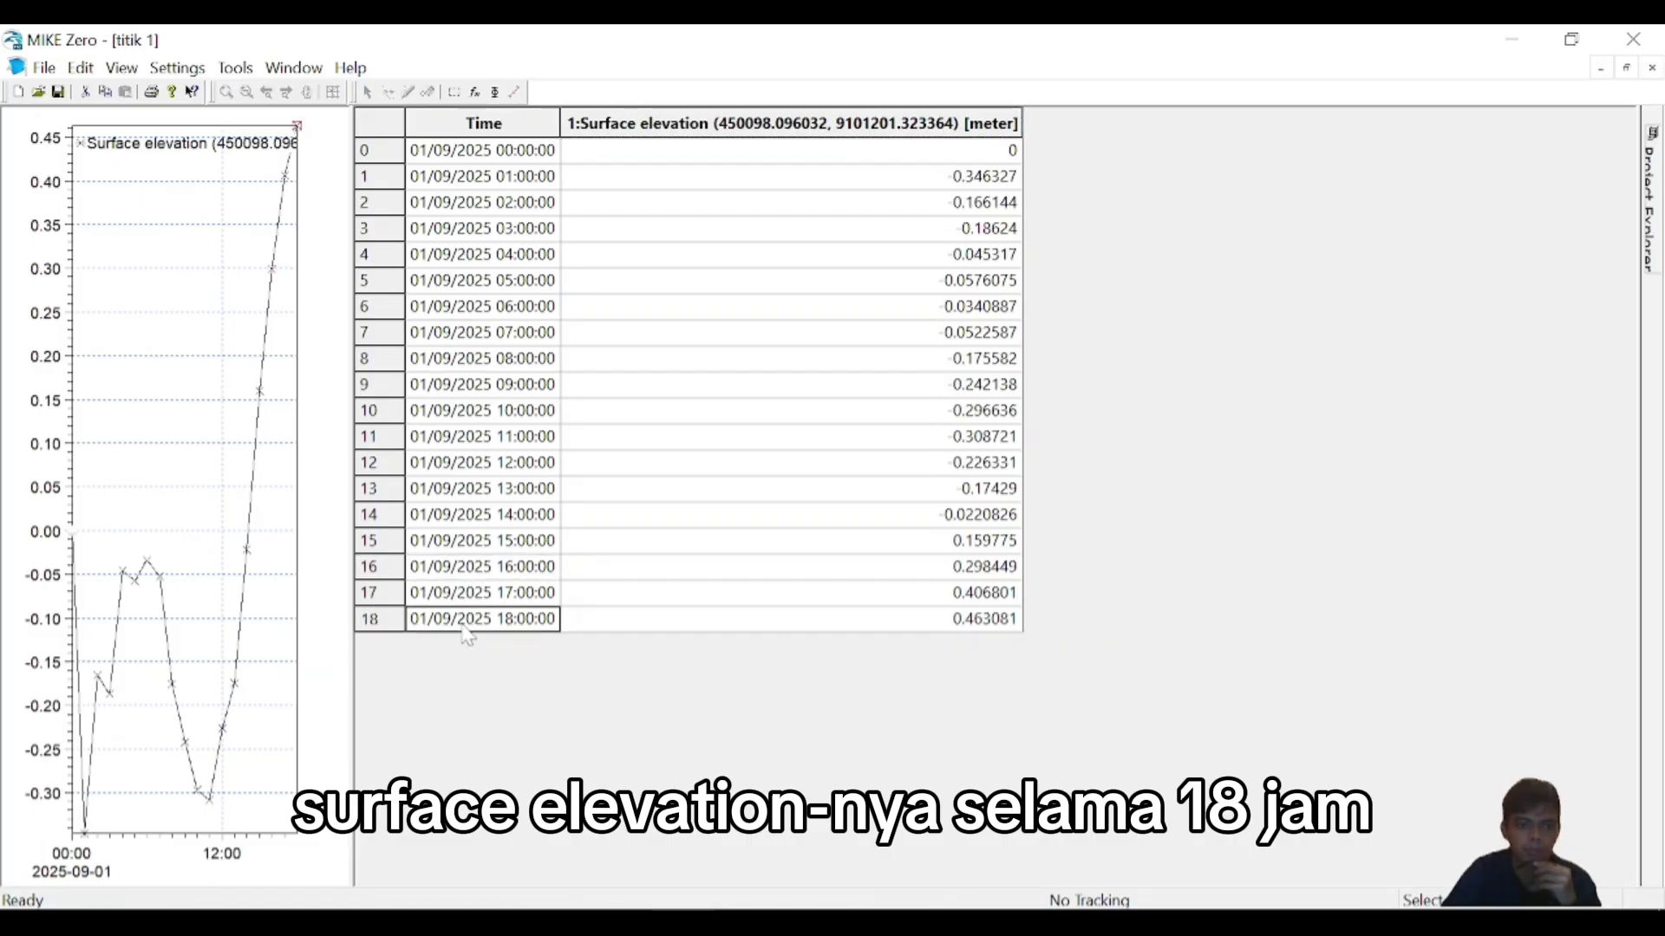
- Return to the Model Perairan Pantai Baron result map, maximize it, and change the displayed item to Current speed
mouse_move(688, 917)
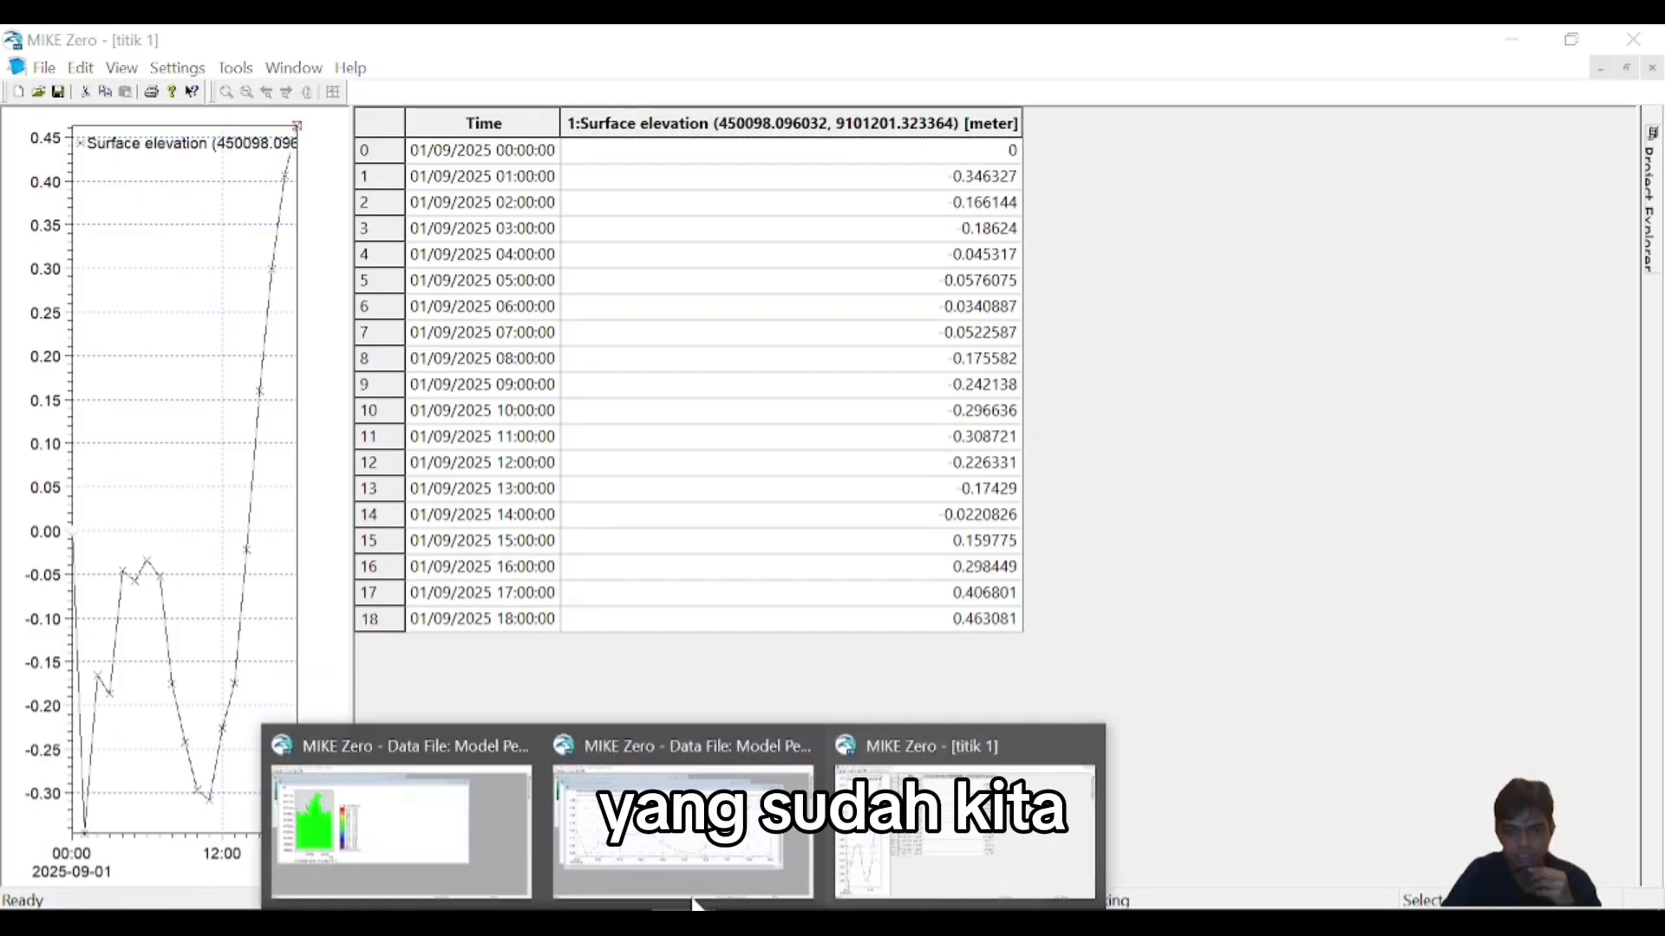
click(368, 837)
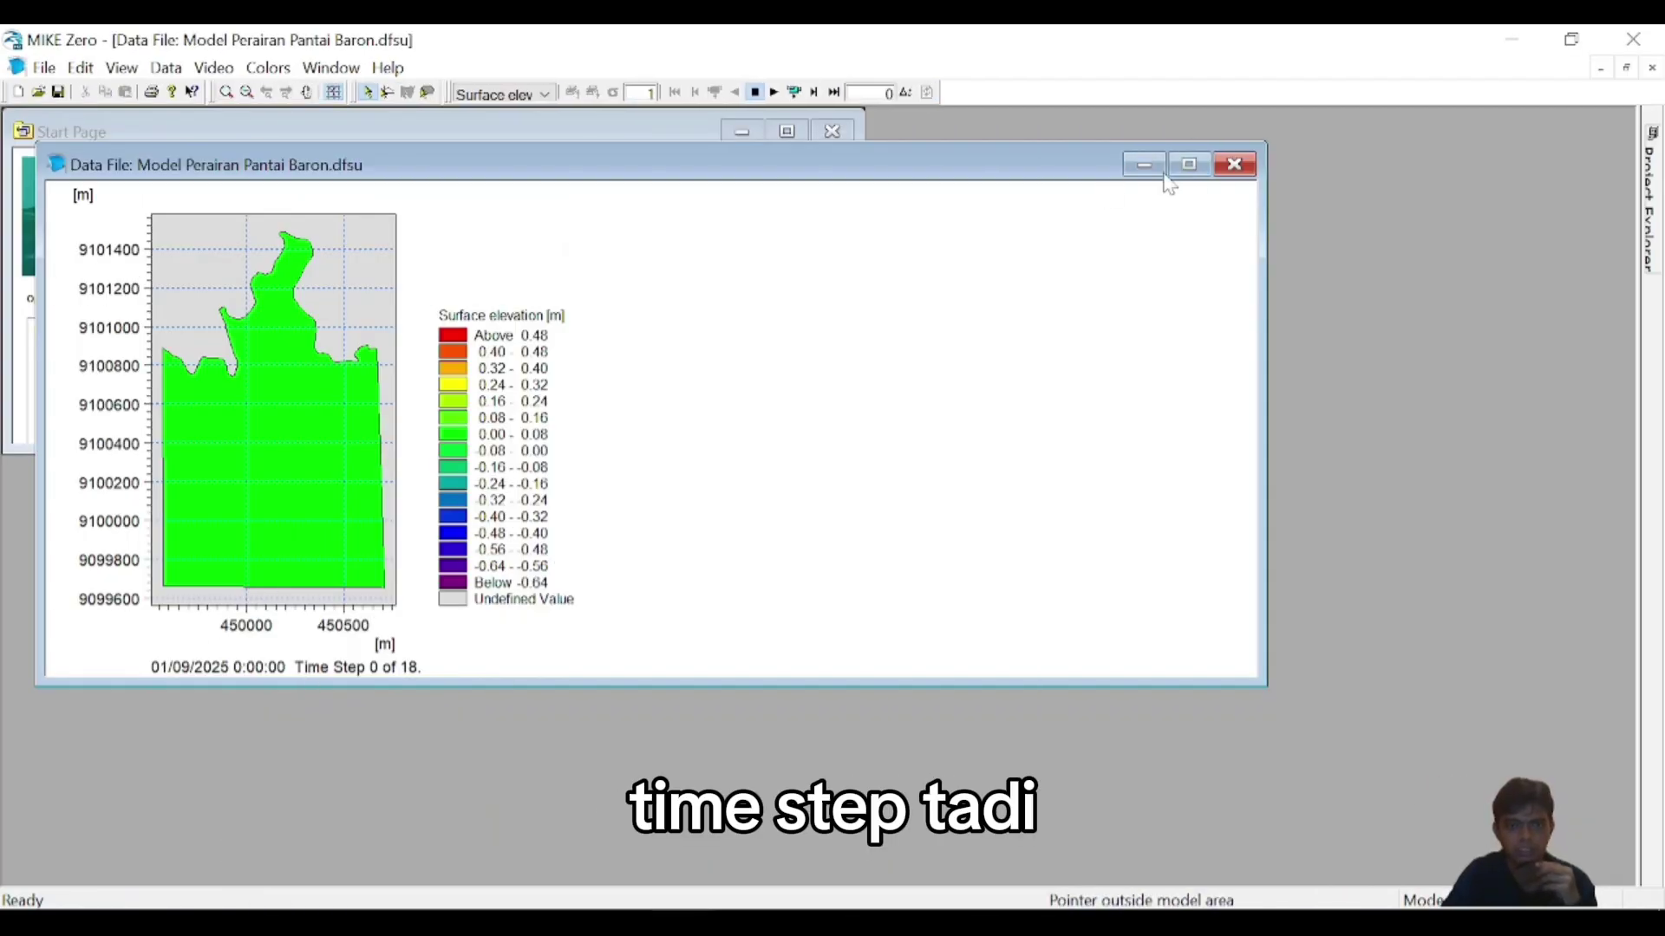
click(1188, 164)
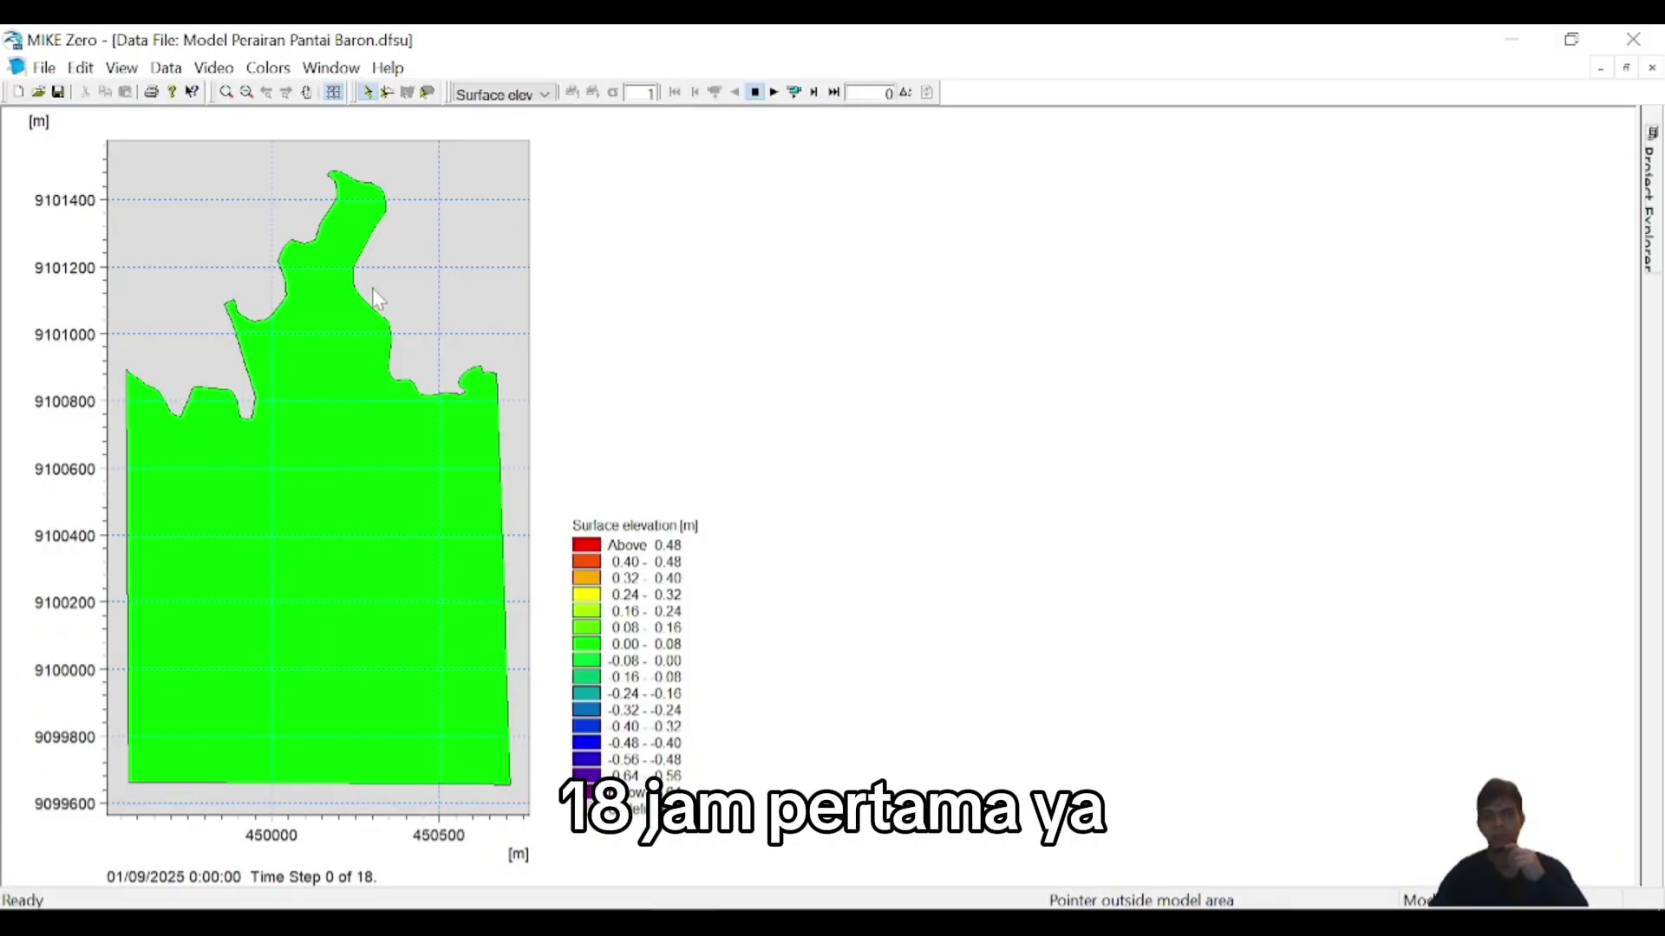
click(523, 95)
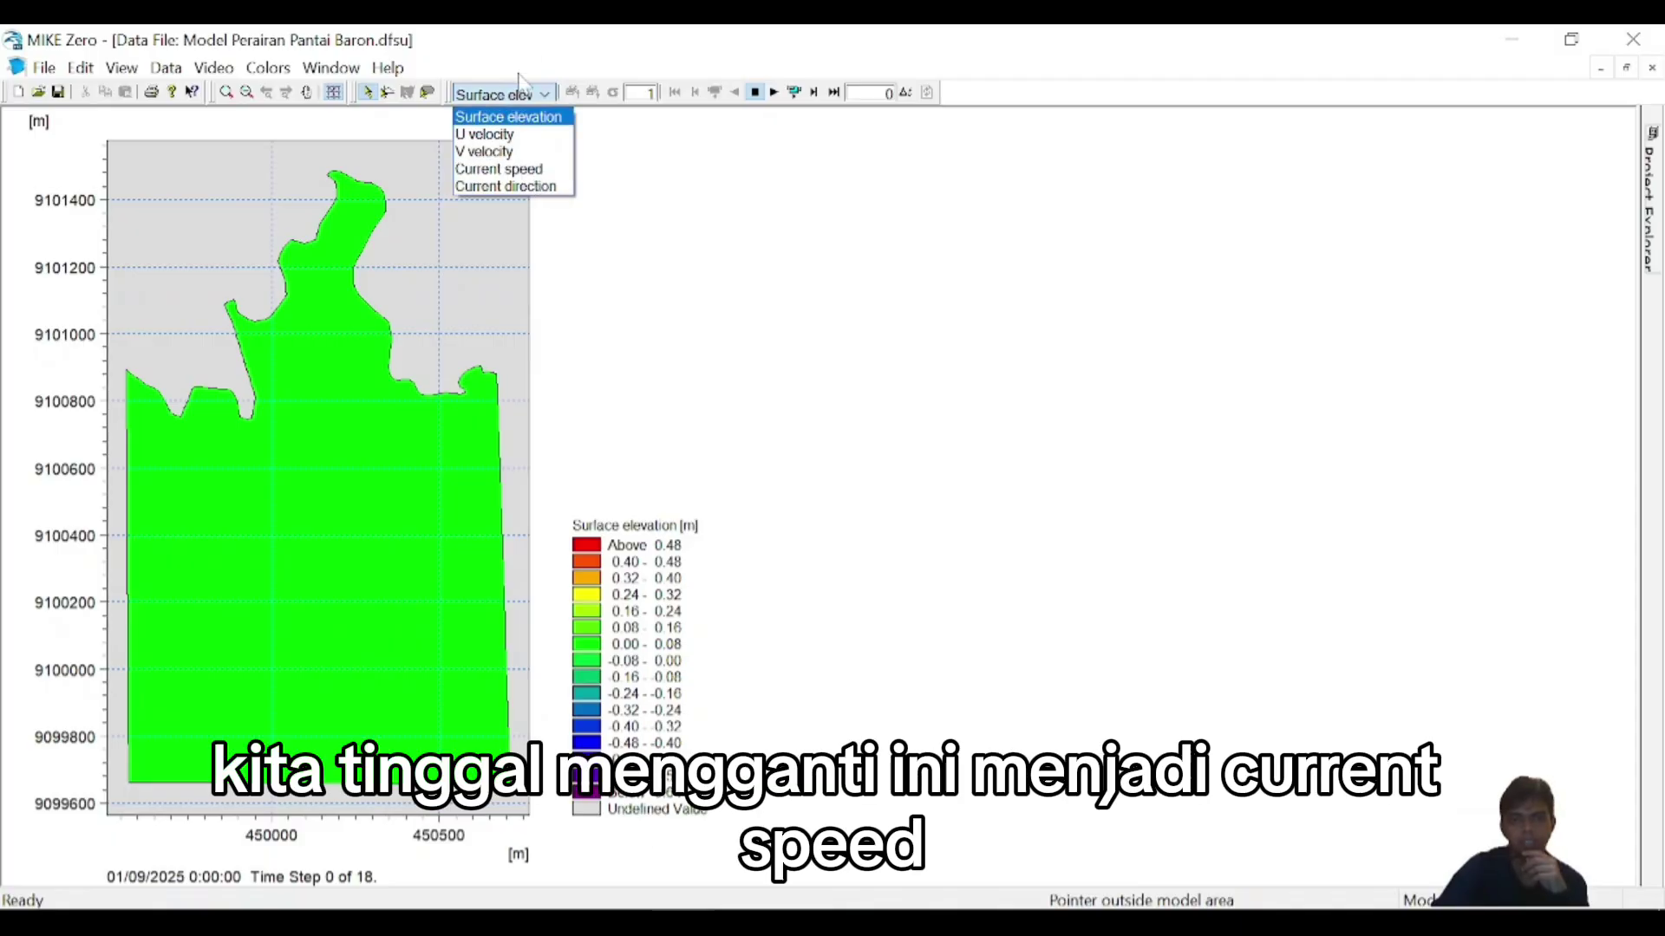
click(519, 169)
click(533, 95)
click(517, 172)
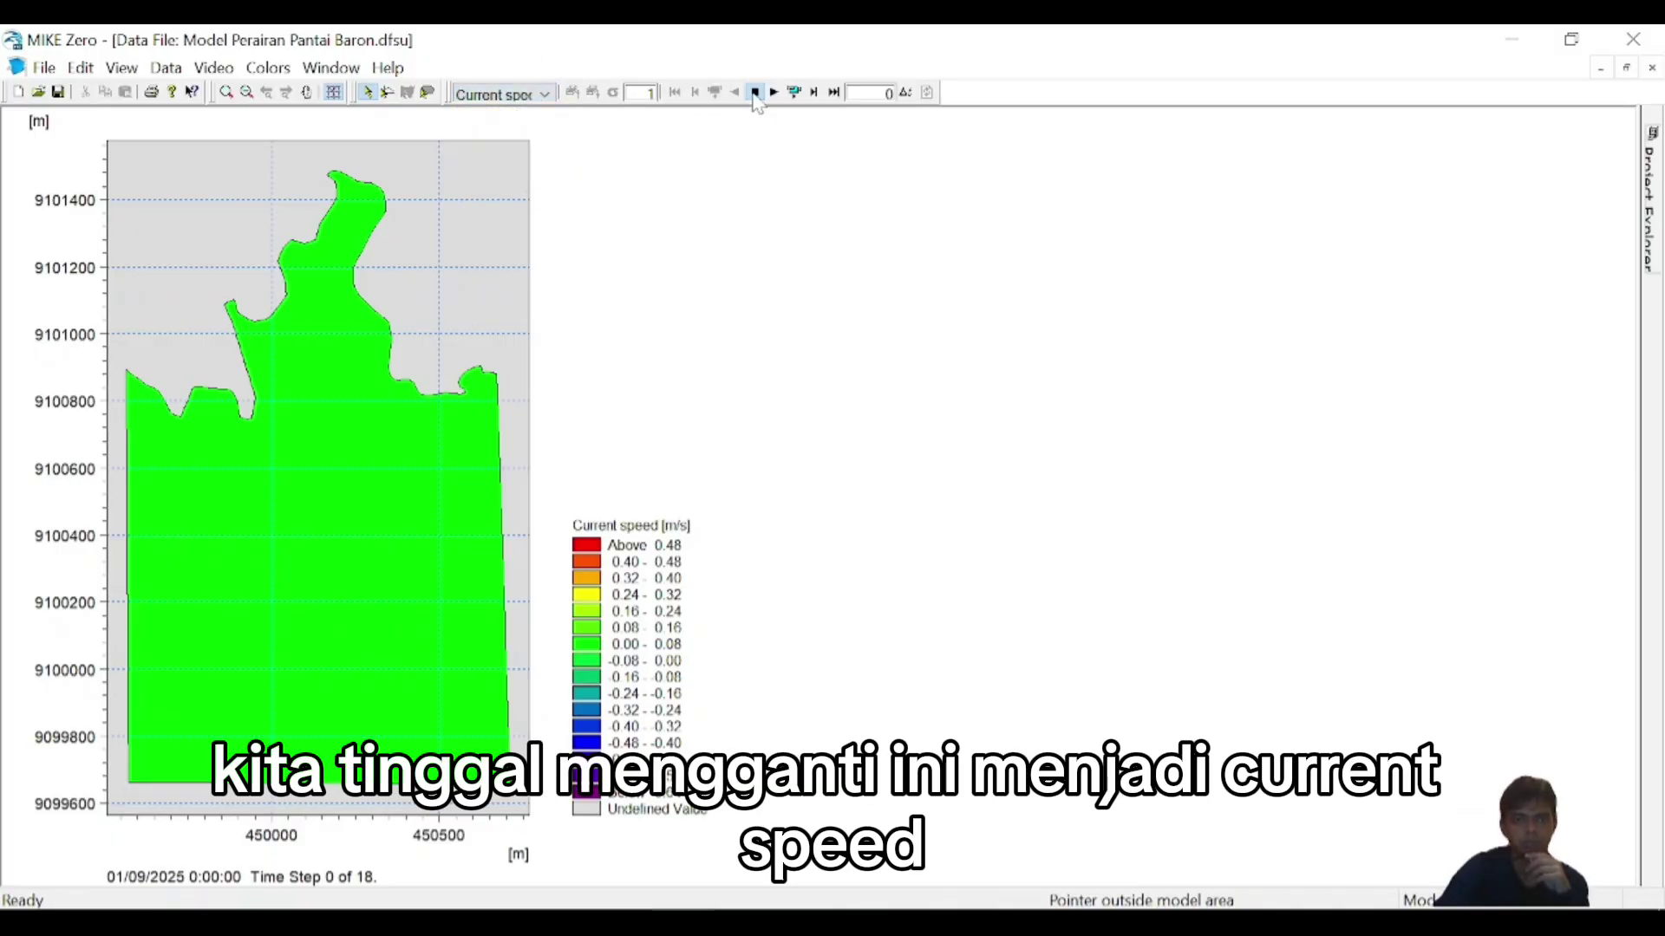
- Play the current speed animation and stop it at time step 14
click(774, 93)
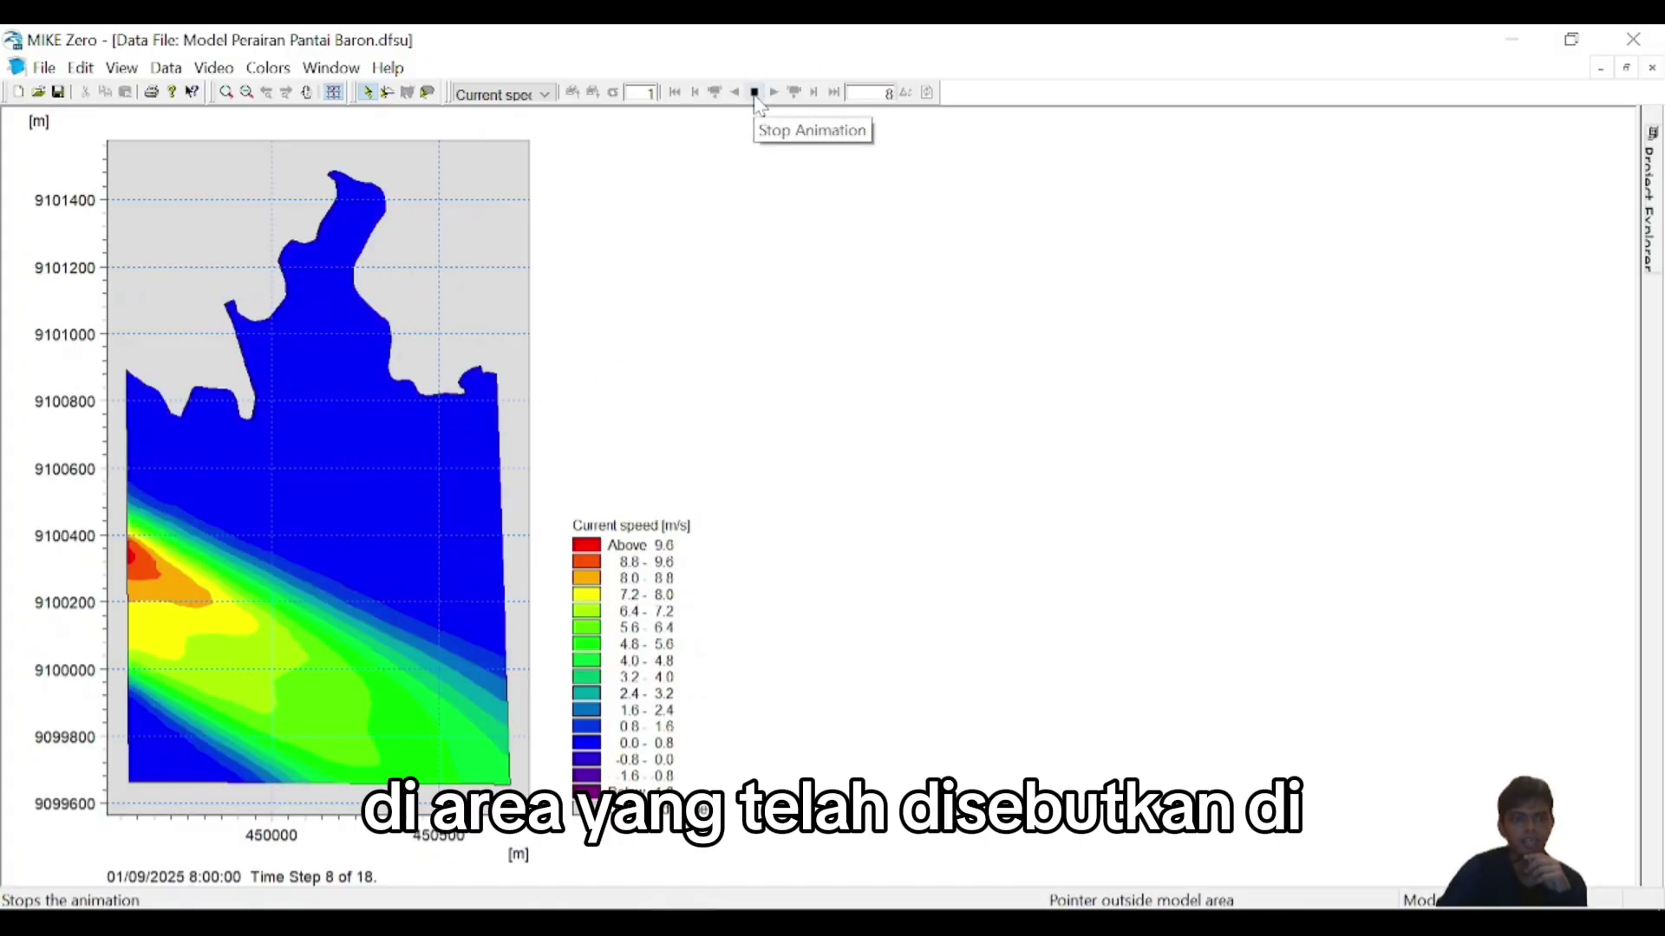
click(754, 92)
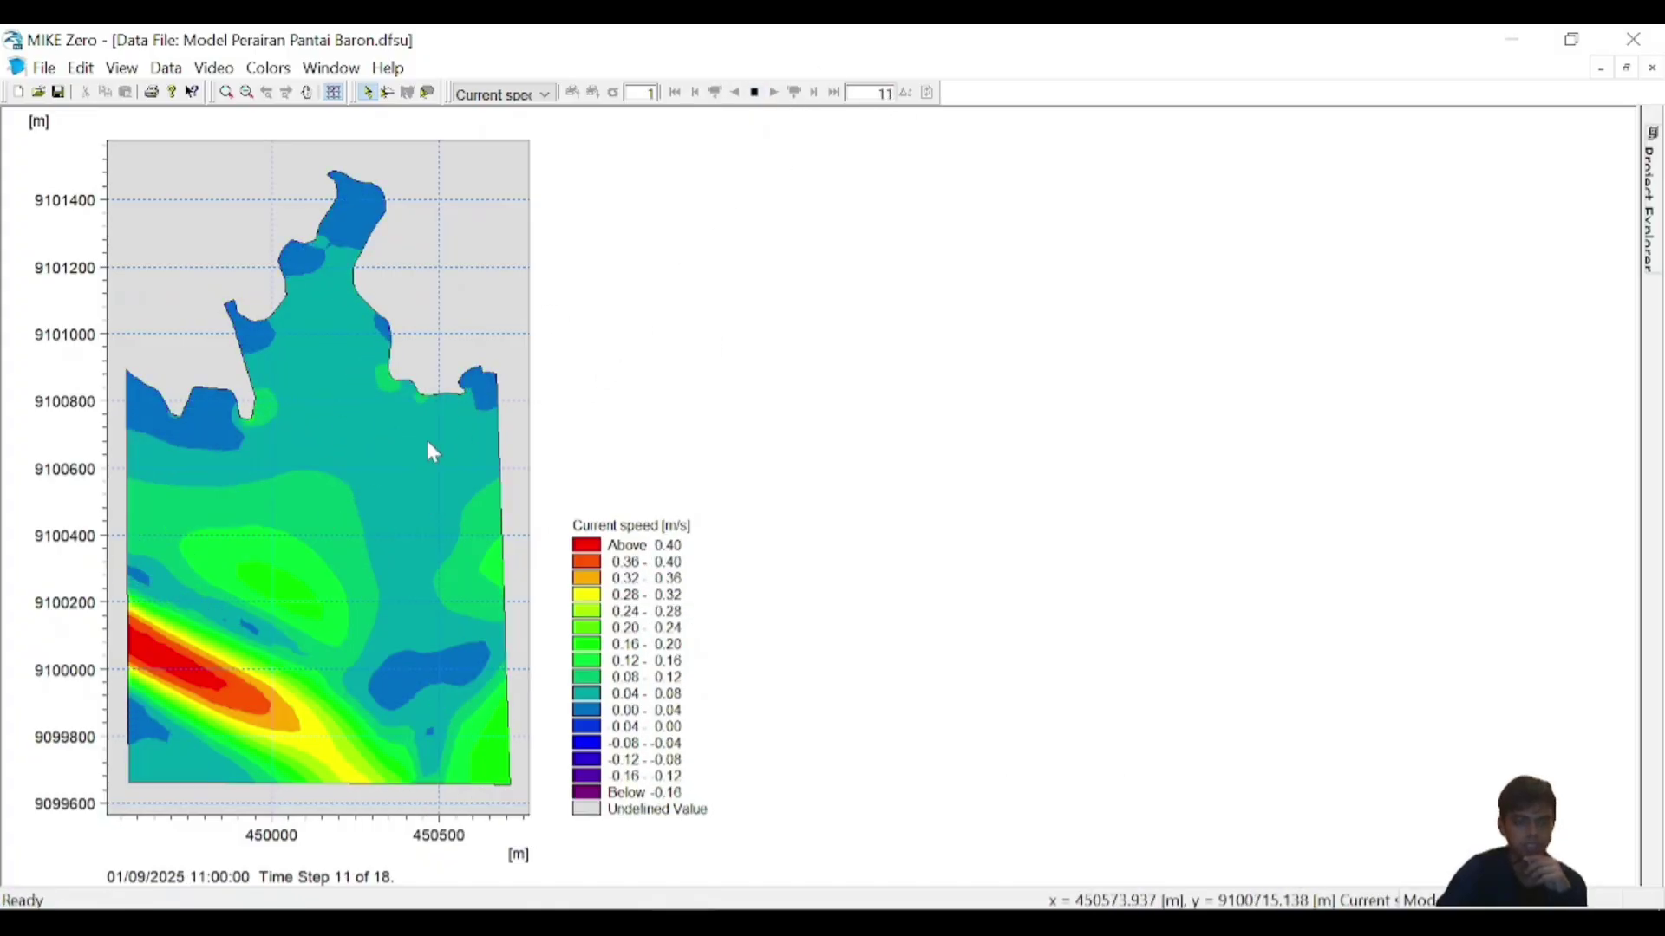
click(754, 92)
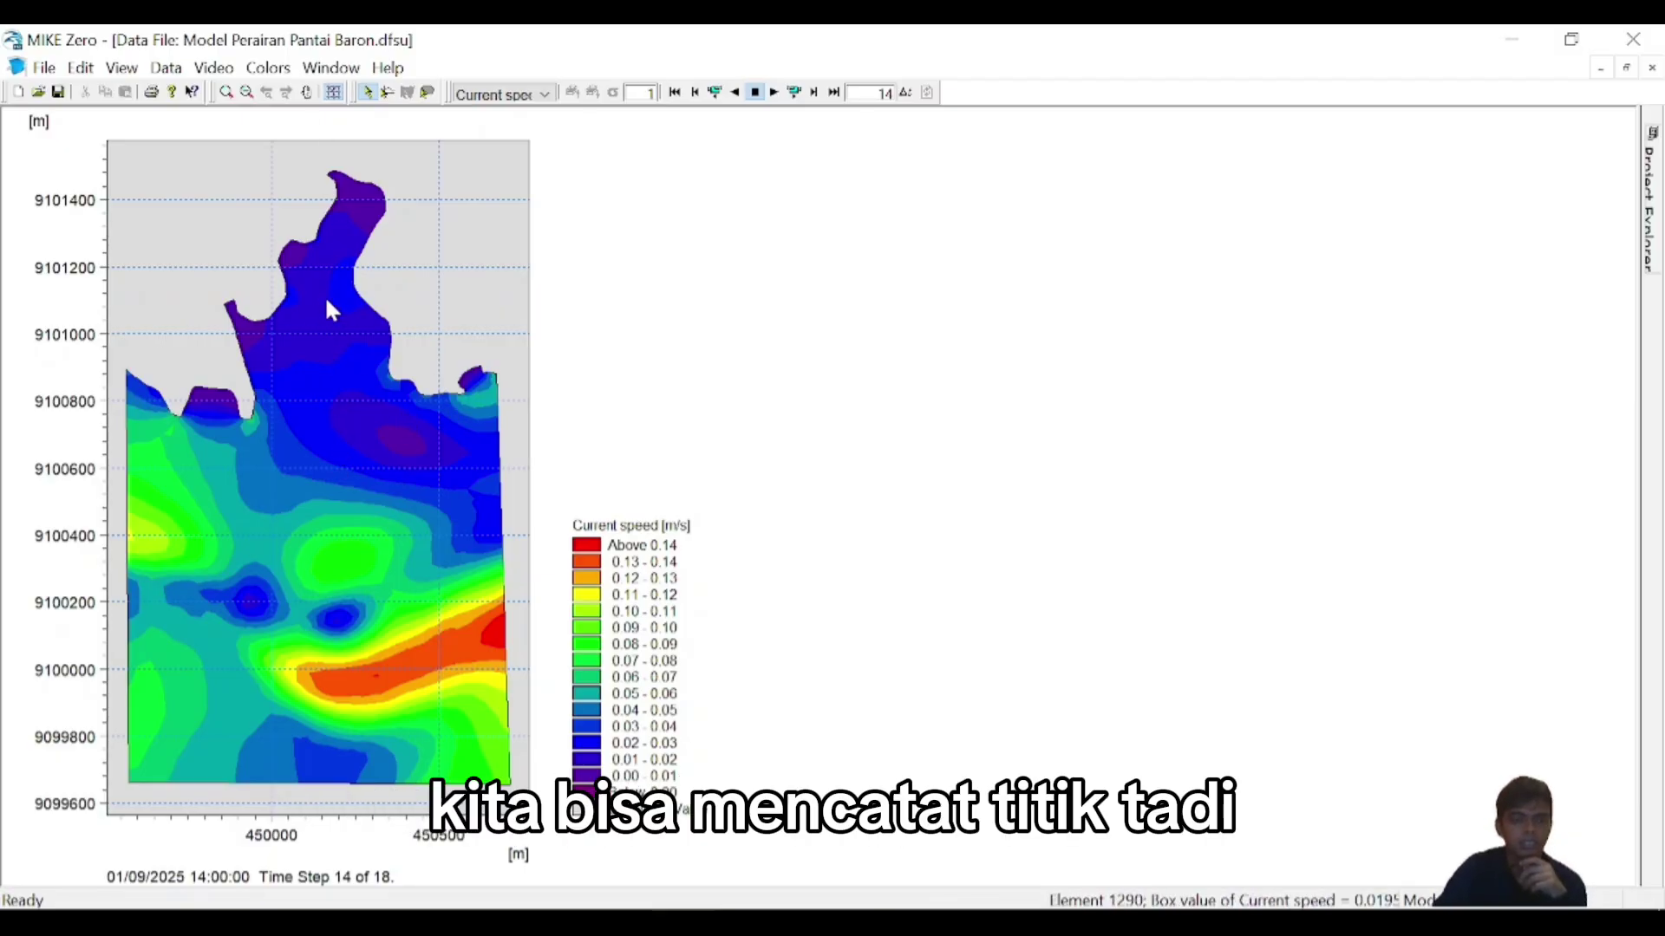
- Mark six time series locations along the coast and mid-bay, and plot their current speed by coordinates using raw values
click(388, 92)
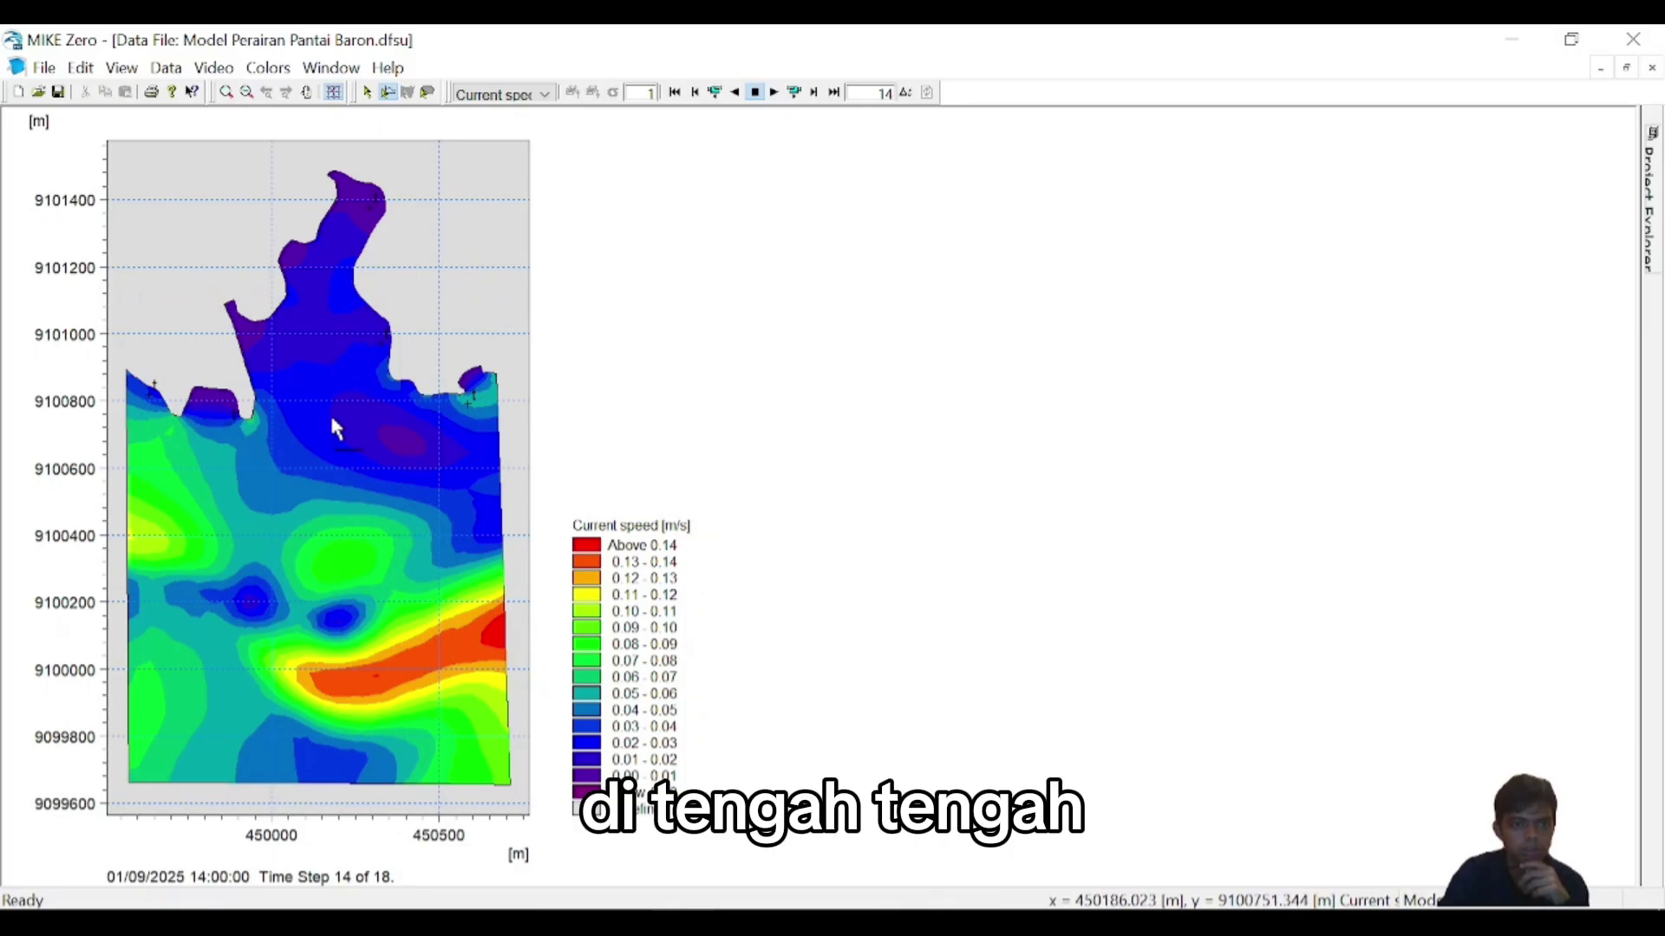
click(161, 70)
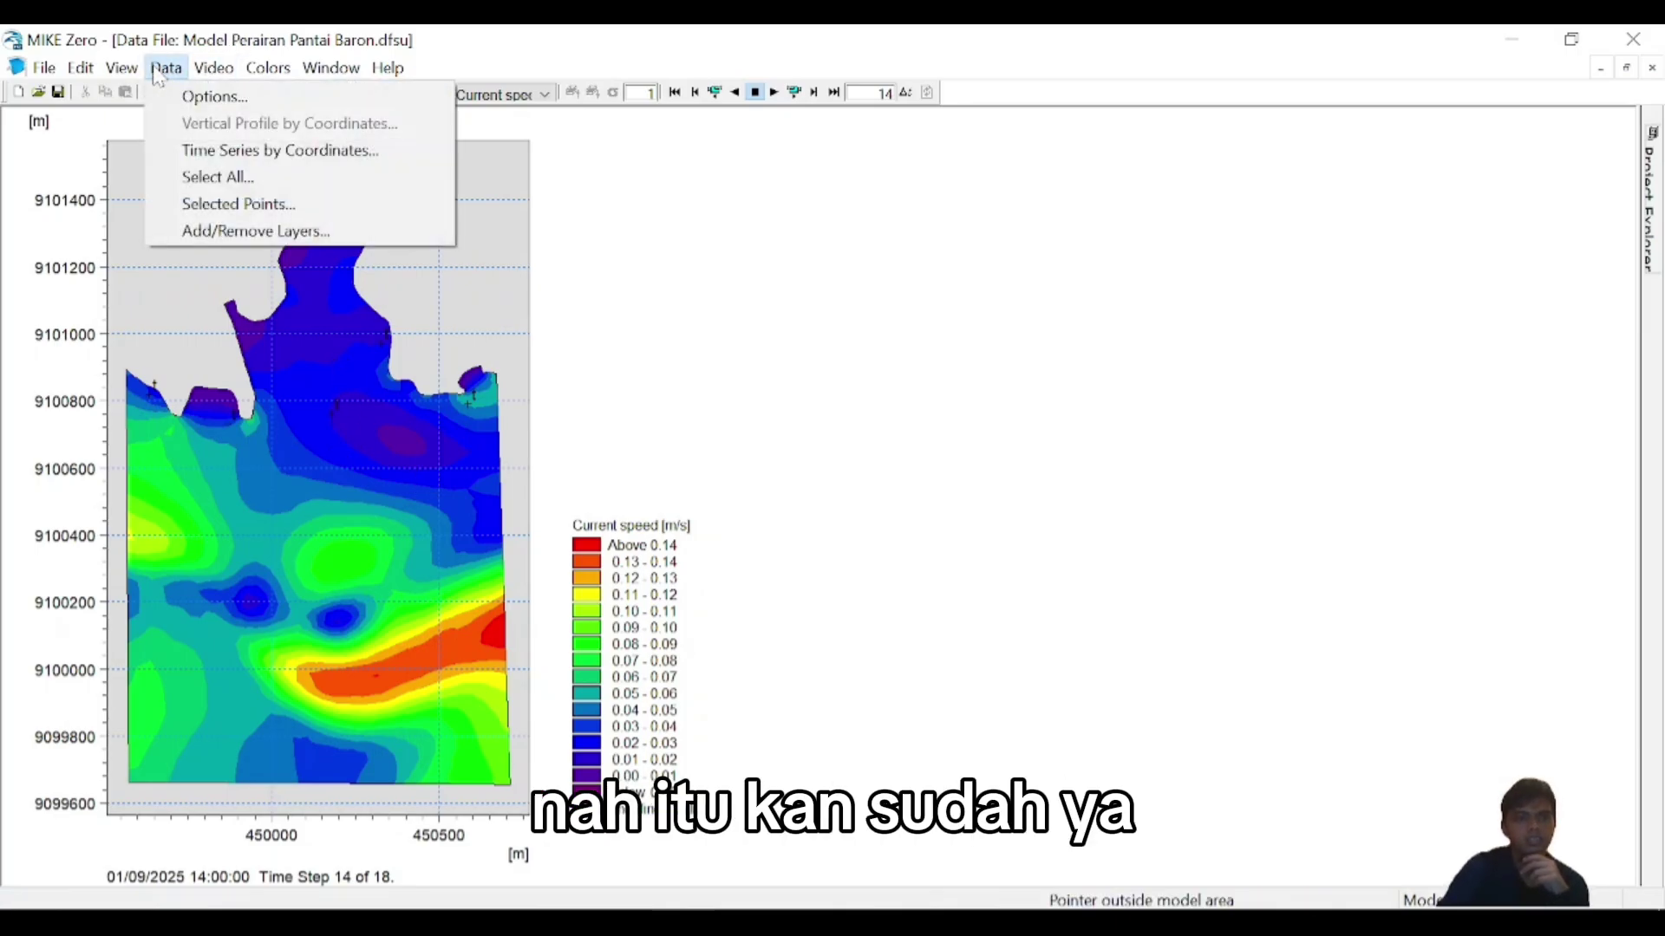
click(225, 151)
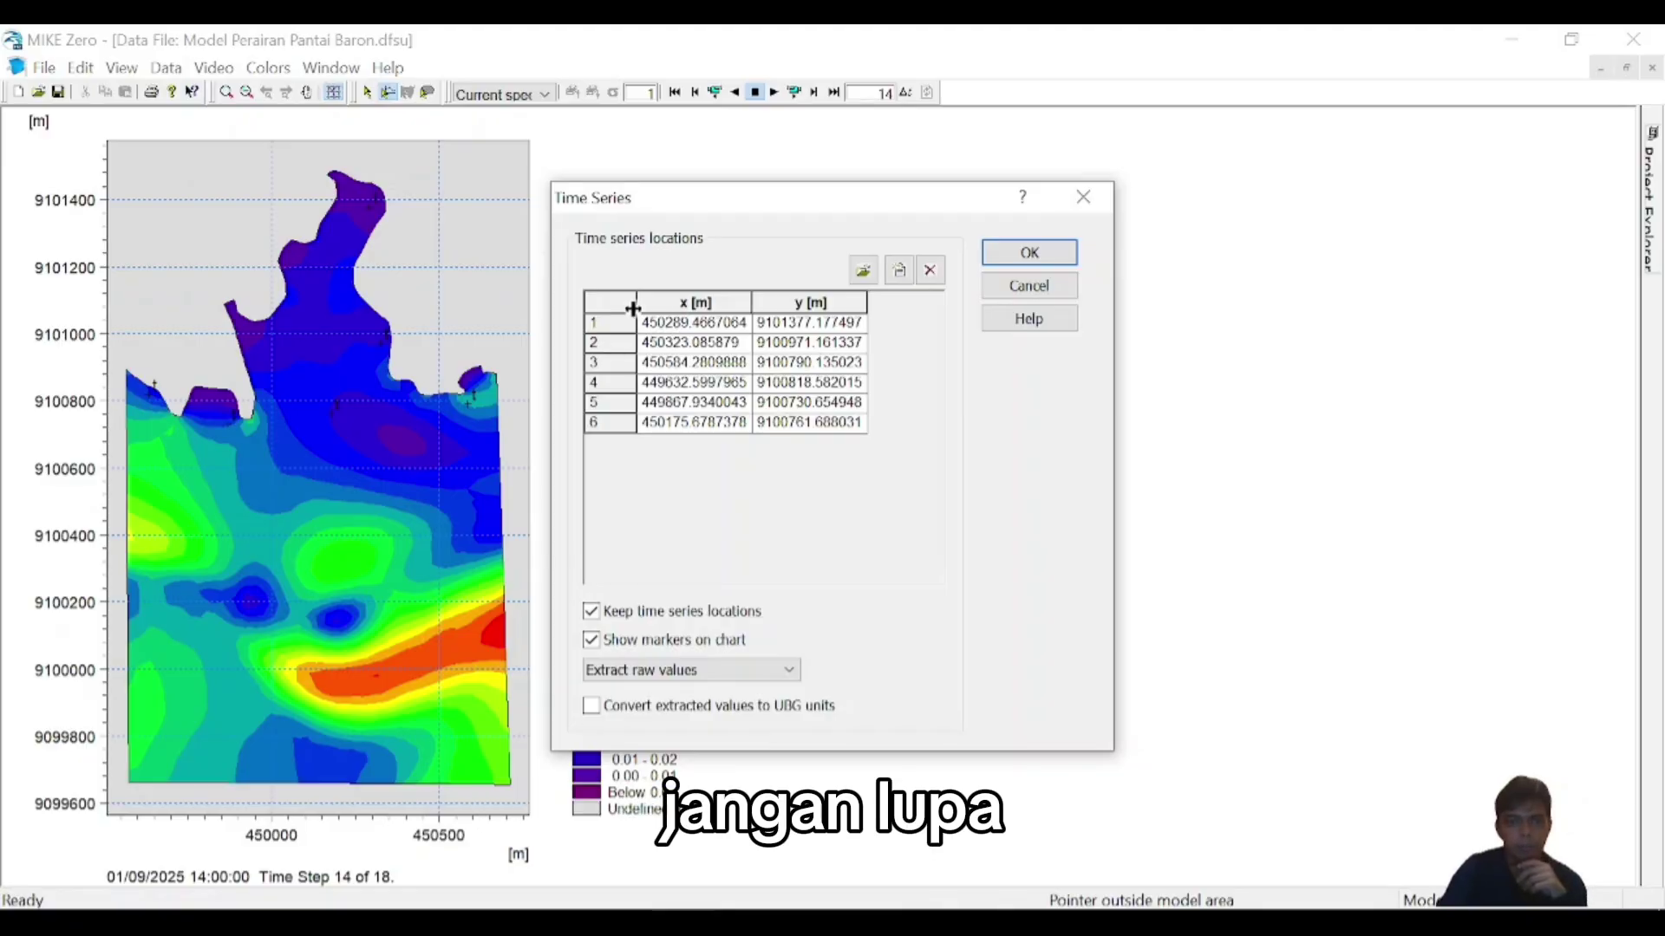
drag(623, 322, 635, 431)
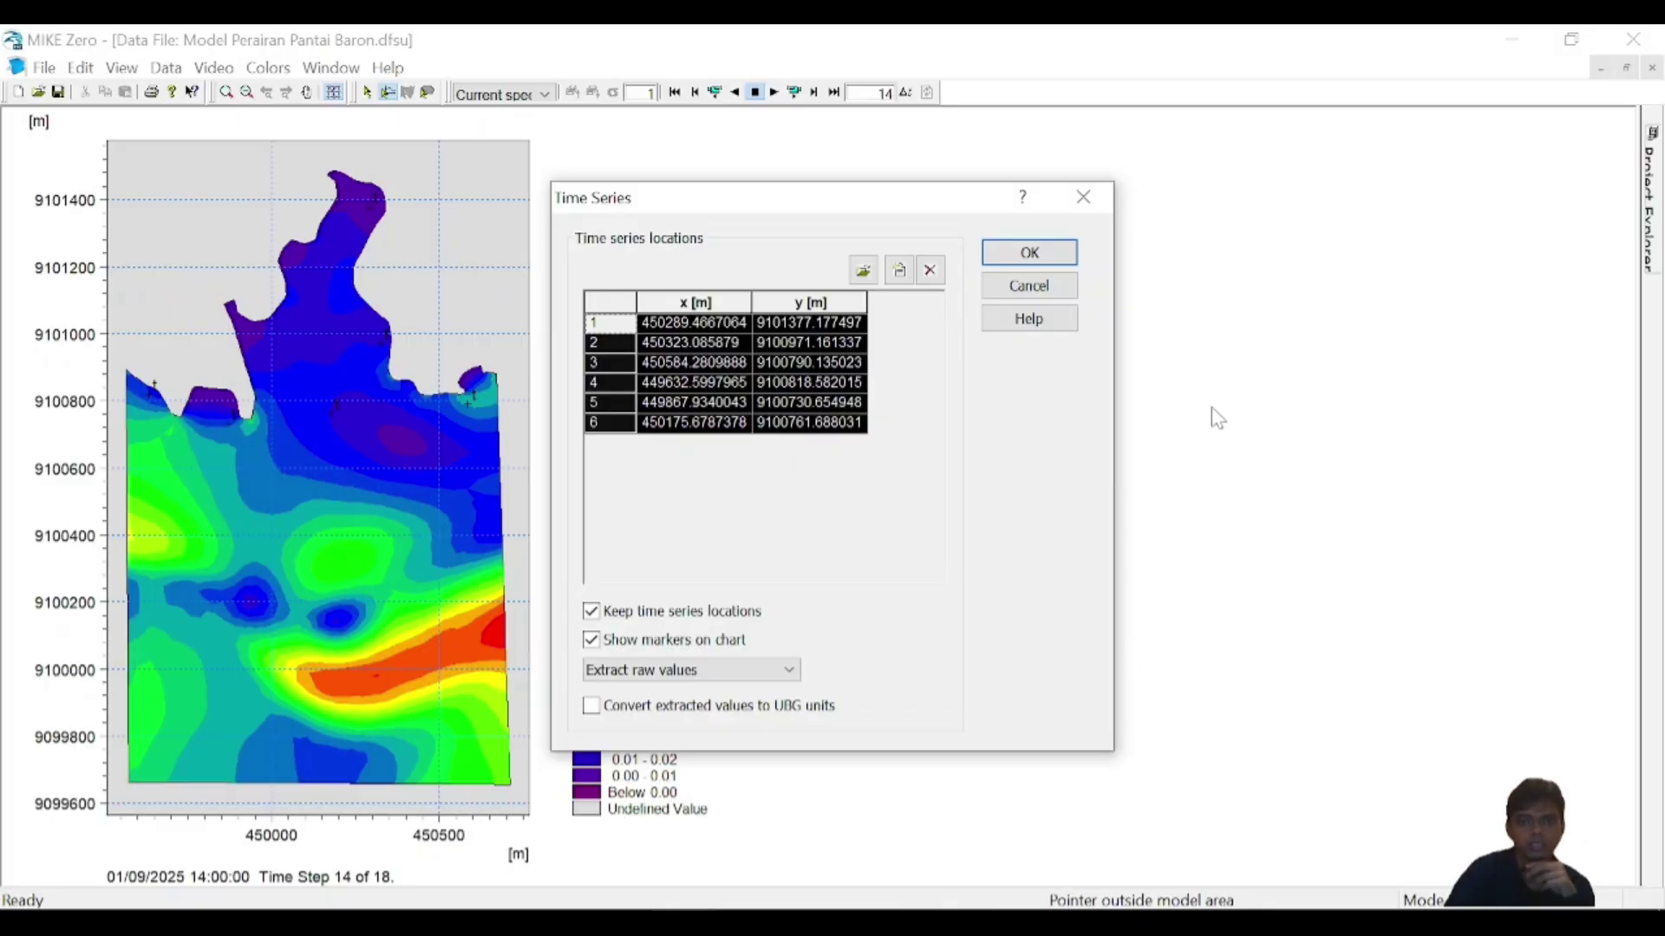
click(1059, 251)
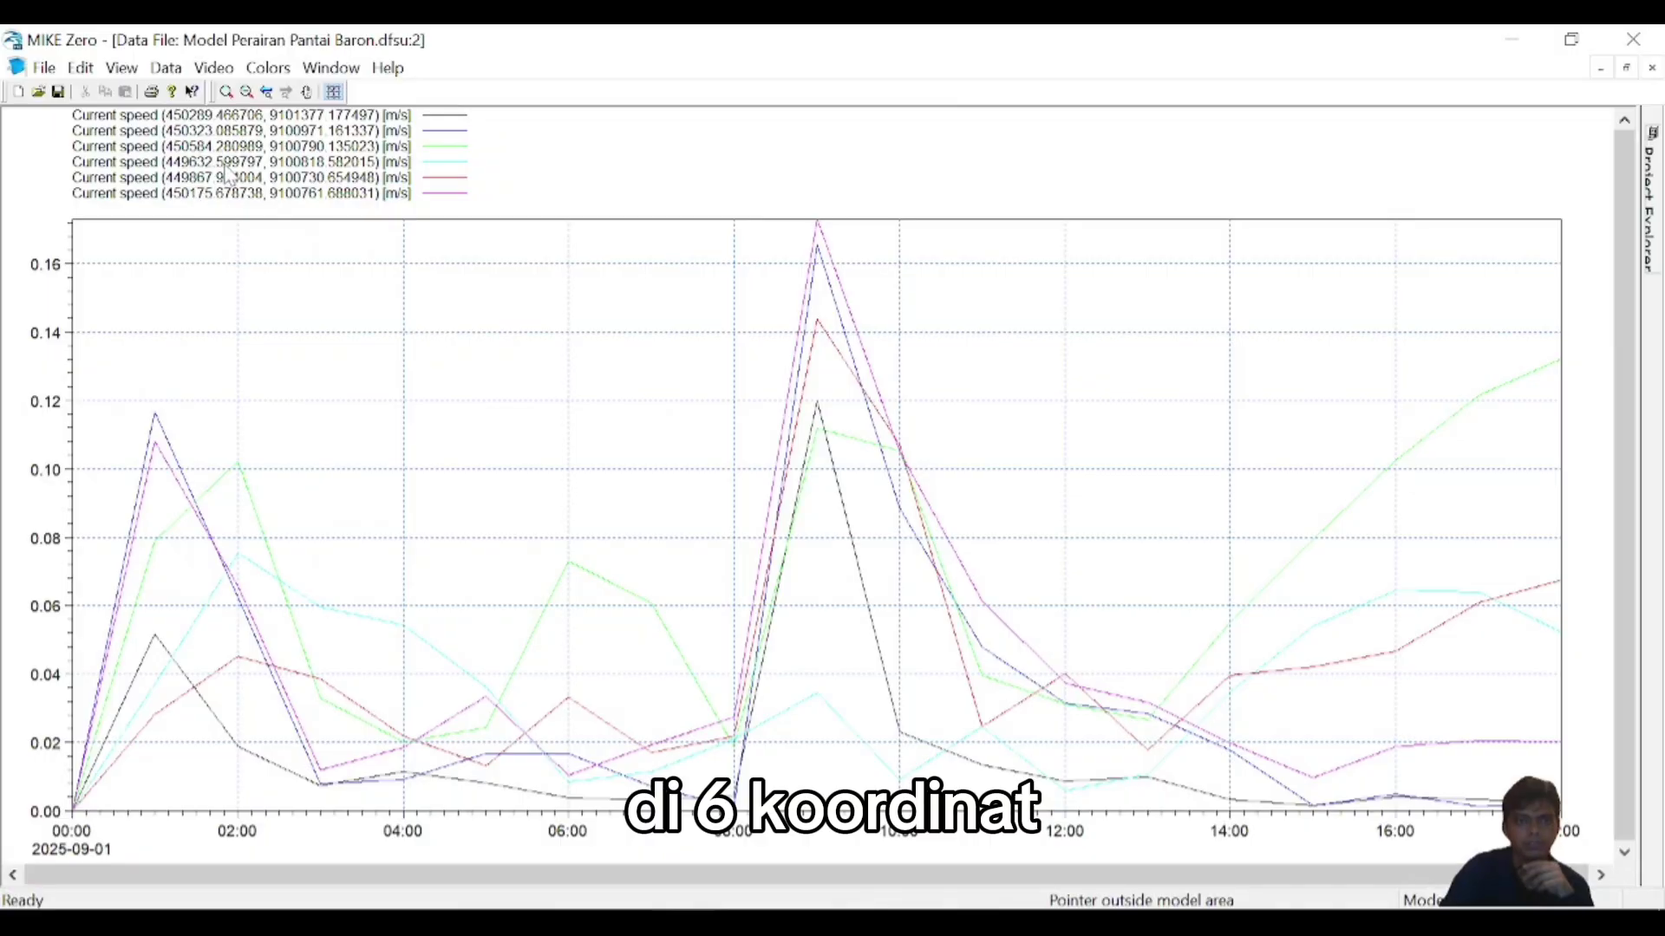
- Restore the current speed plot window, move it aside, and maximize the result map window behind it
click(1625, 66)
drag(984, 198, 972, 387)
click(1191, 166)
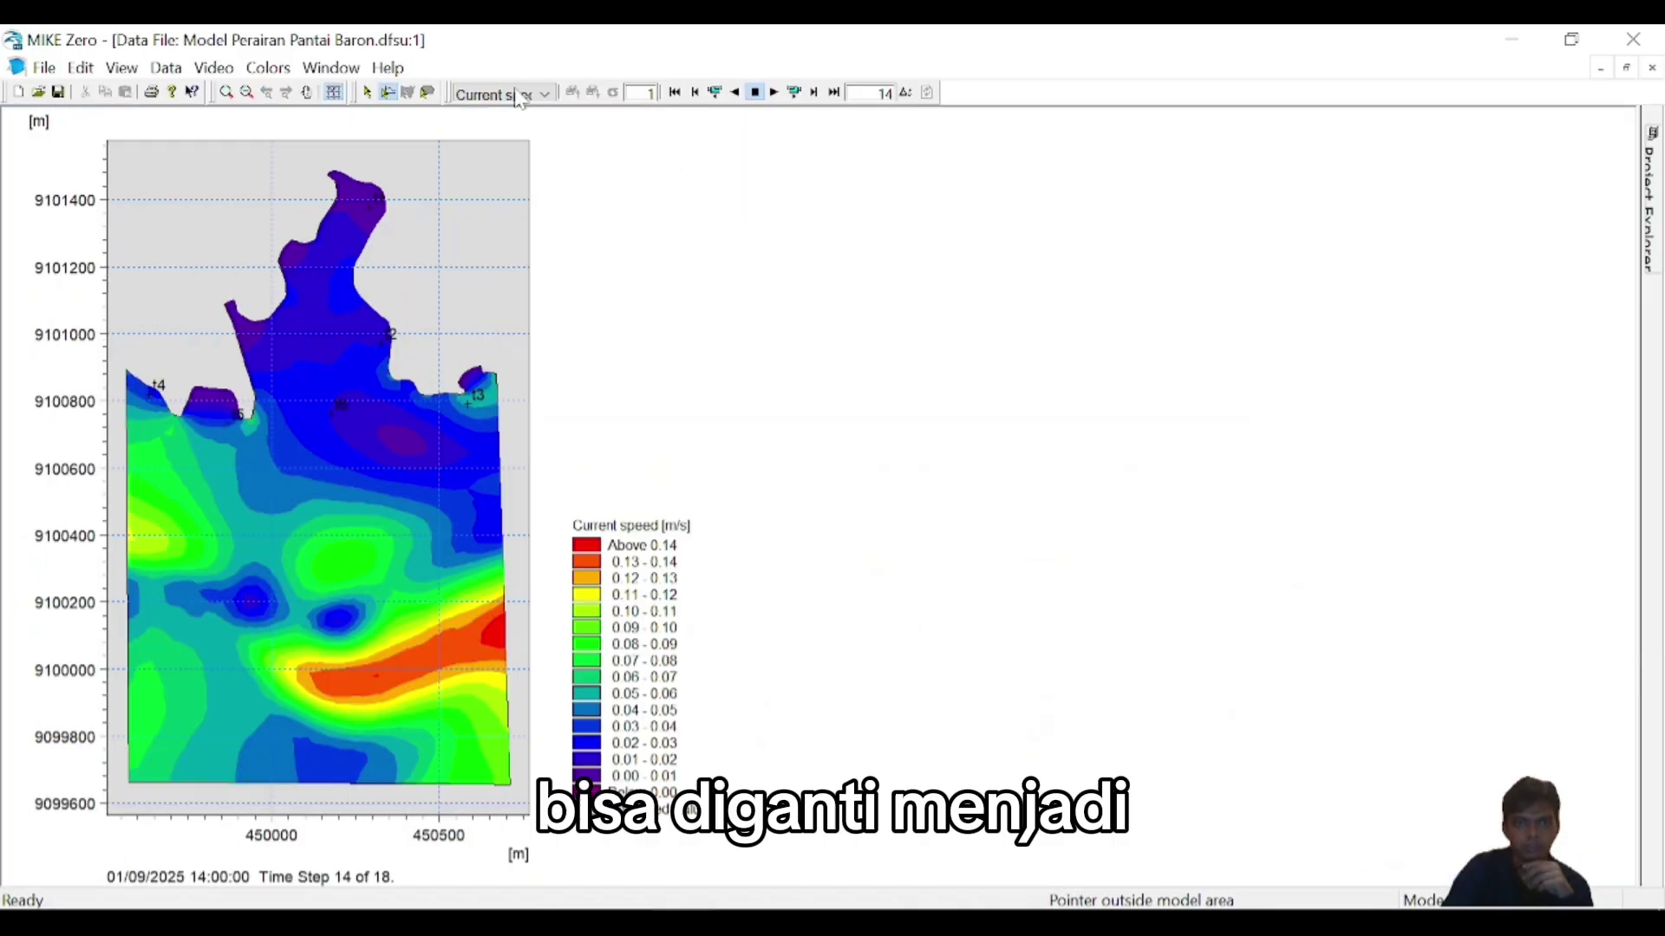
- Change the result map's displayed item to Surface elevation and review the time series by coordinates settings without plotting
click(520, 94)
click(509, 119)
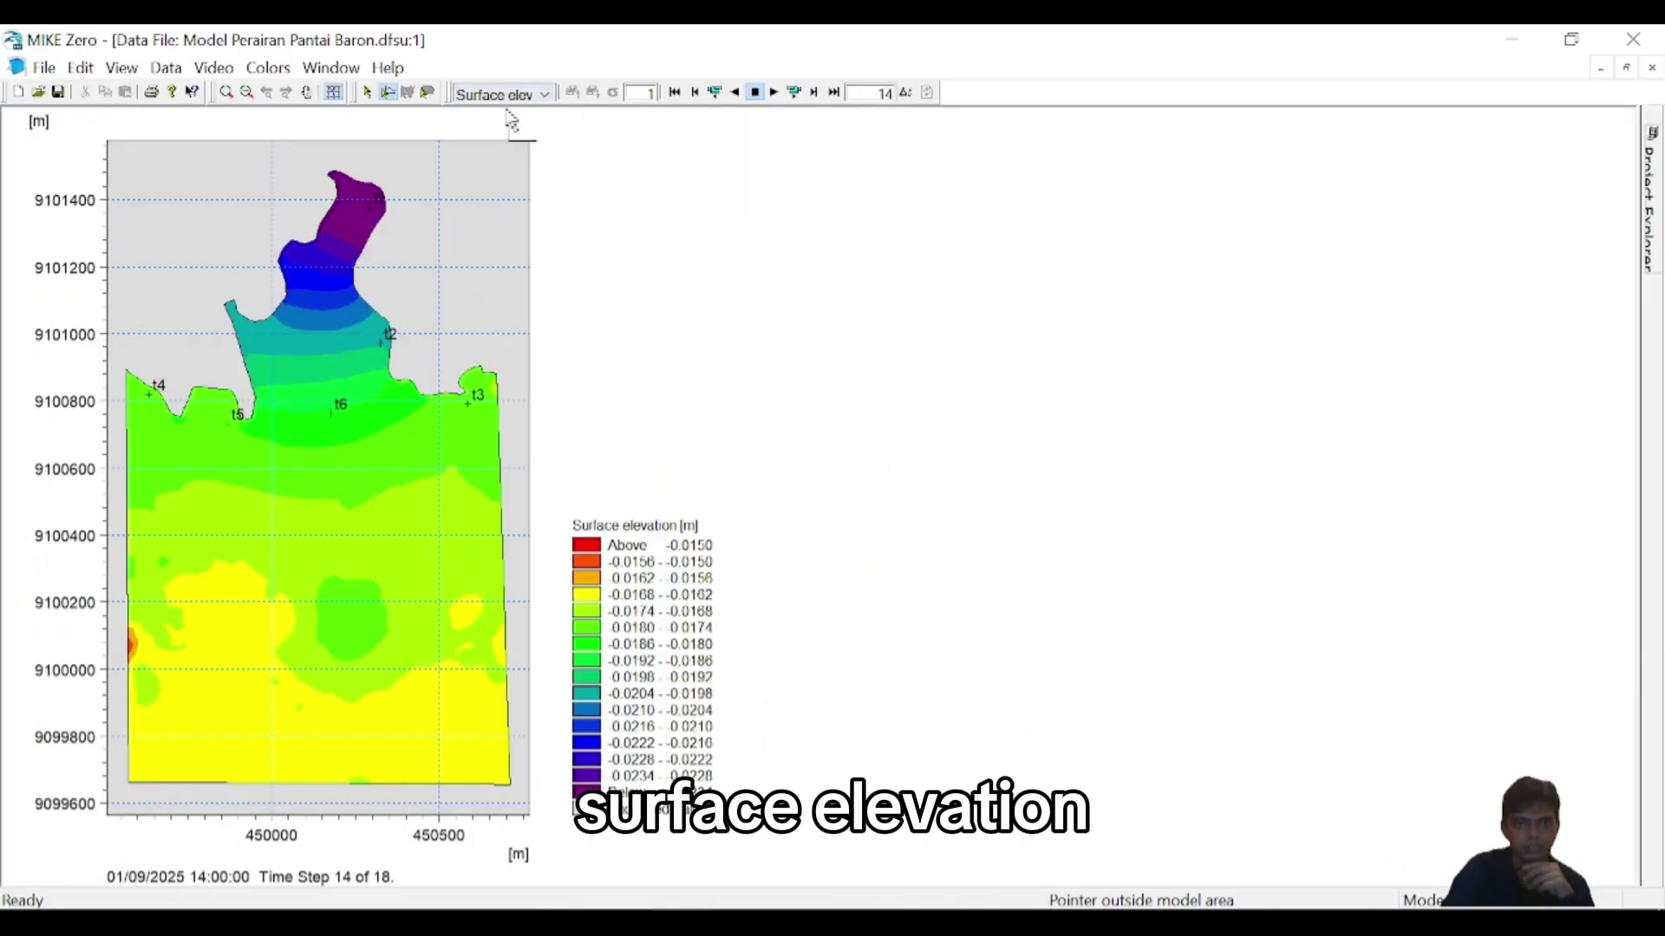
click(182, 73)
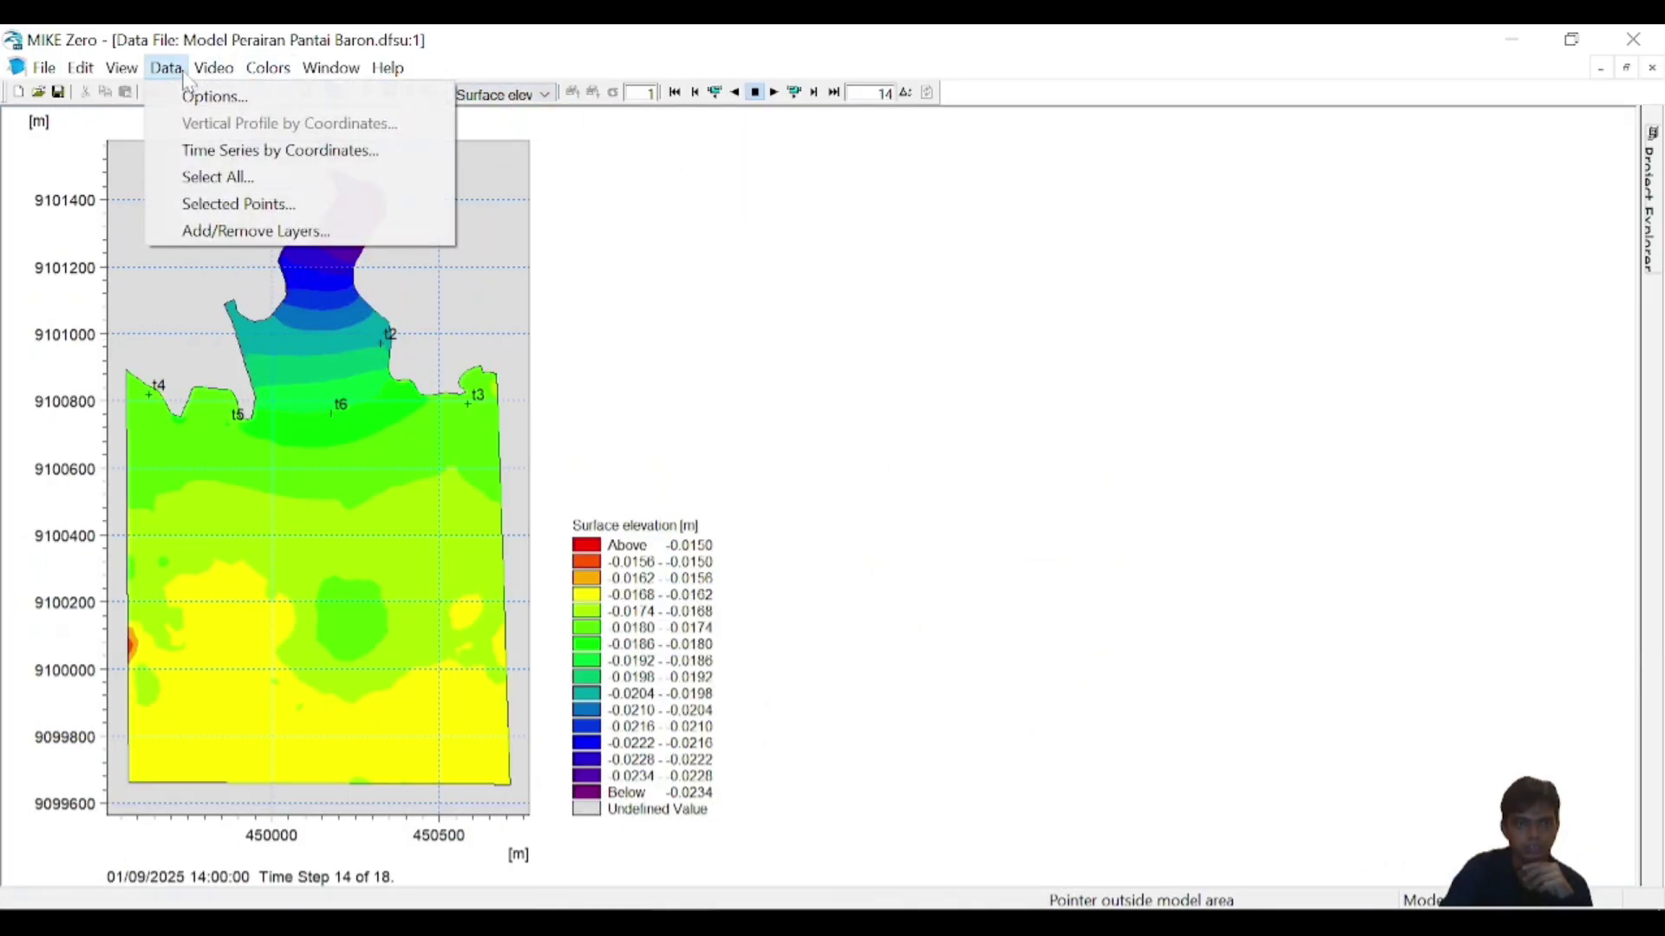
click(230, 151)
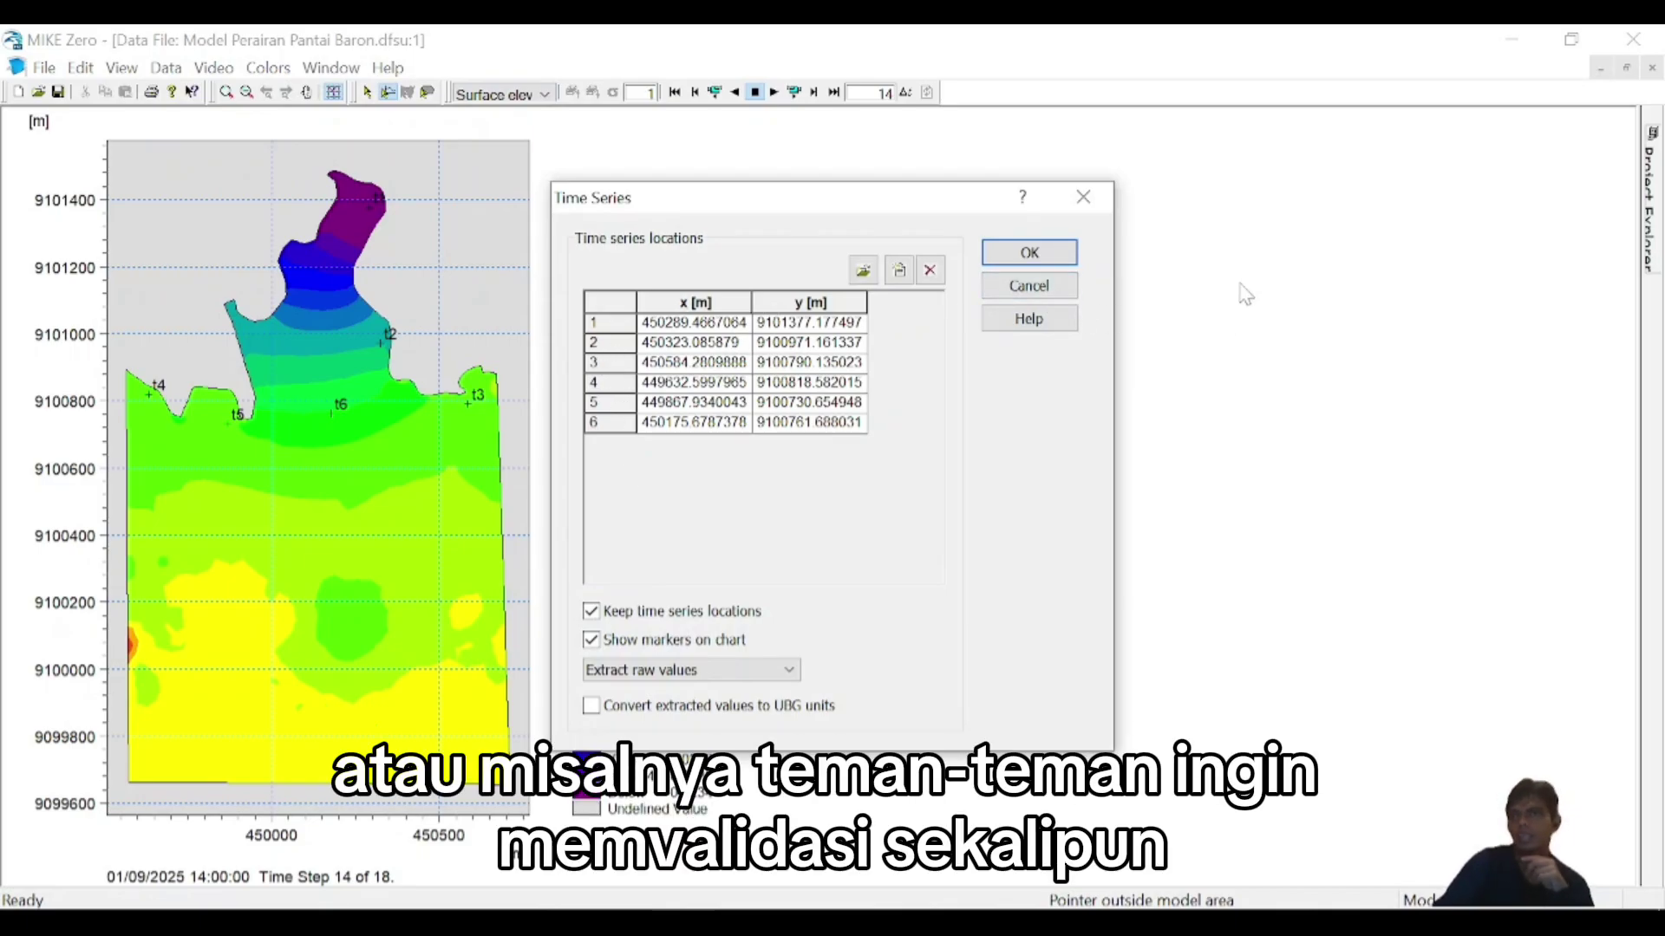
click(1062, 293)
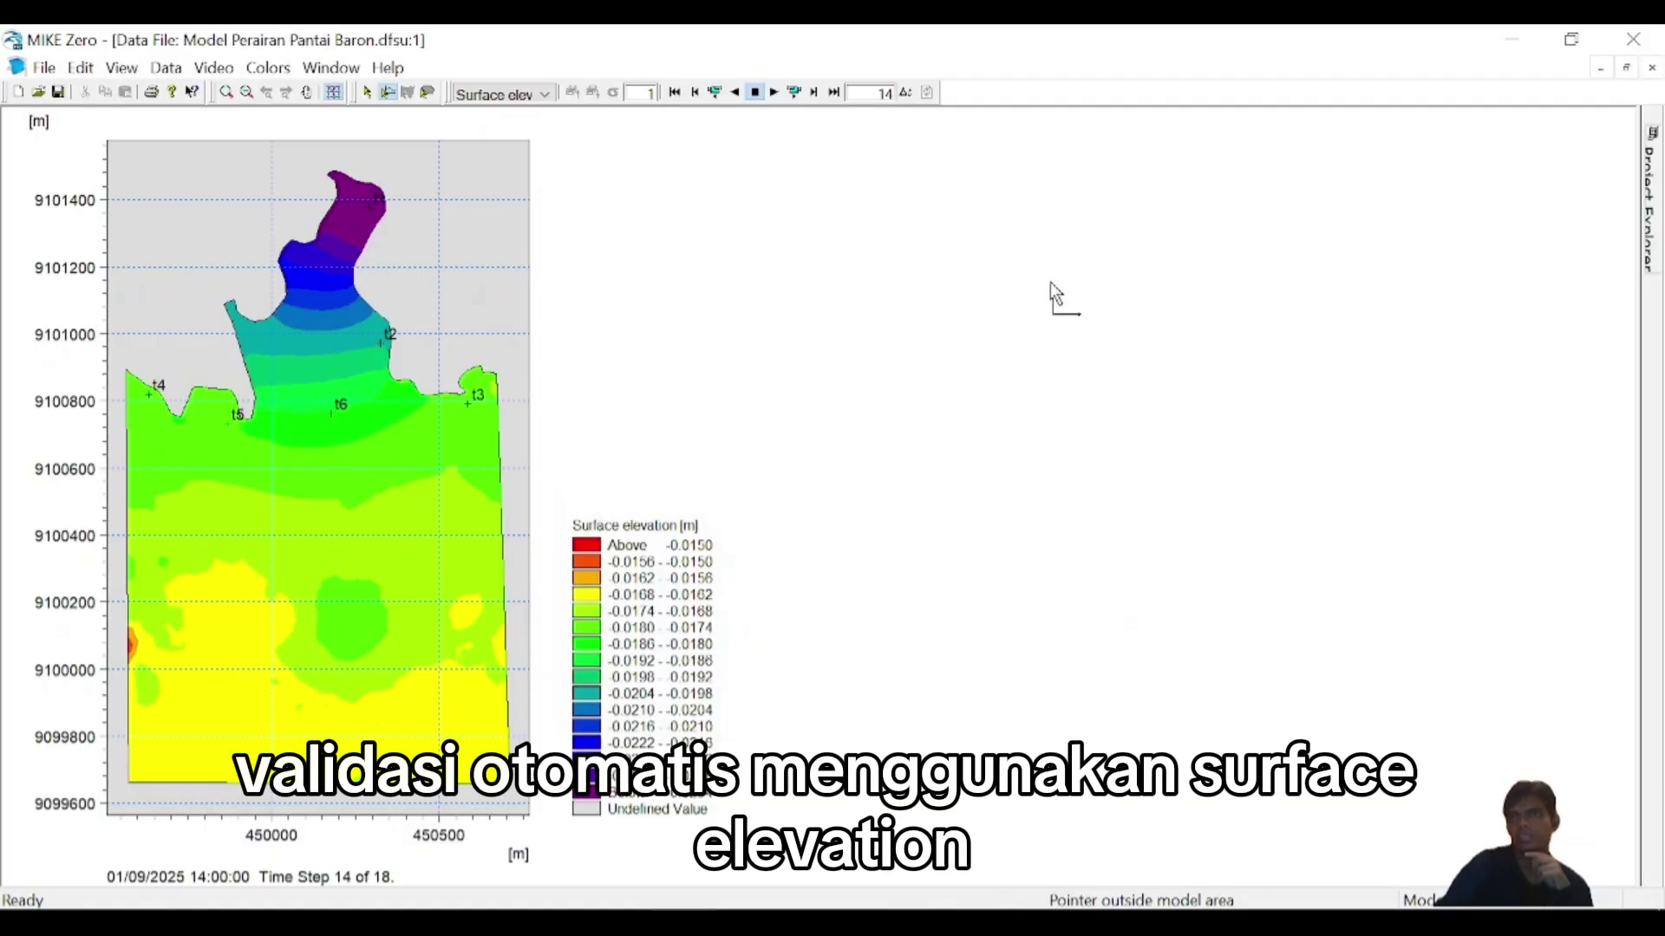
- Reopen the time series by coordinates settings and clear all six listed locations
click(507, 93)
click(166, 68)
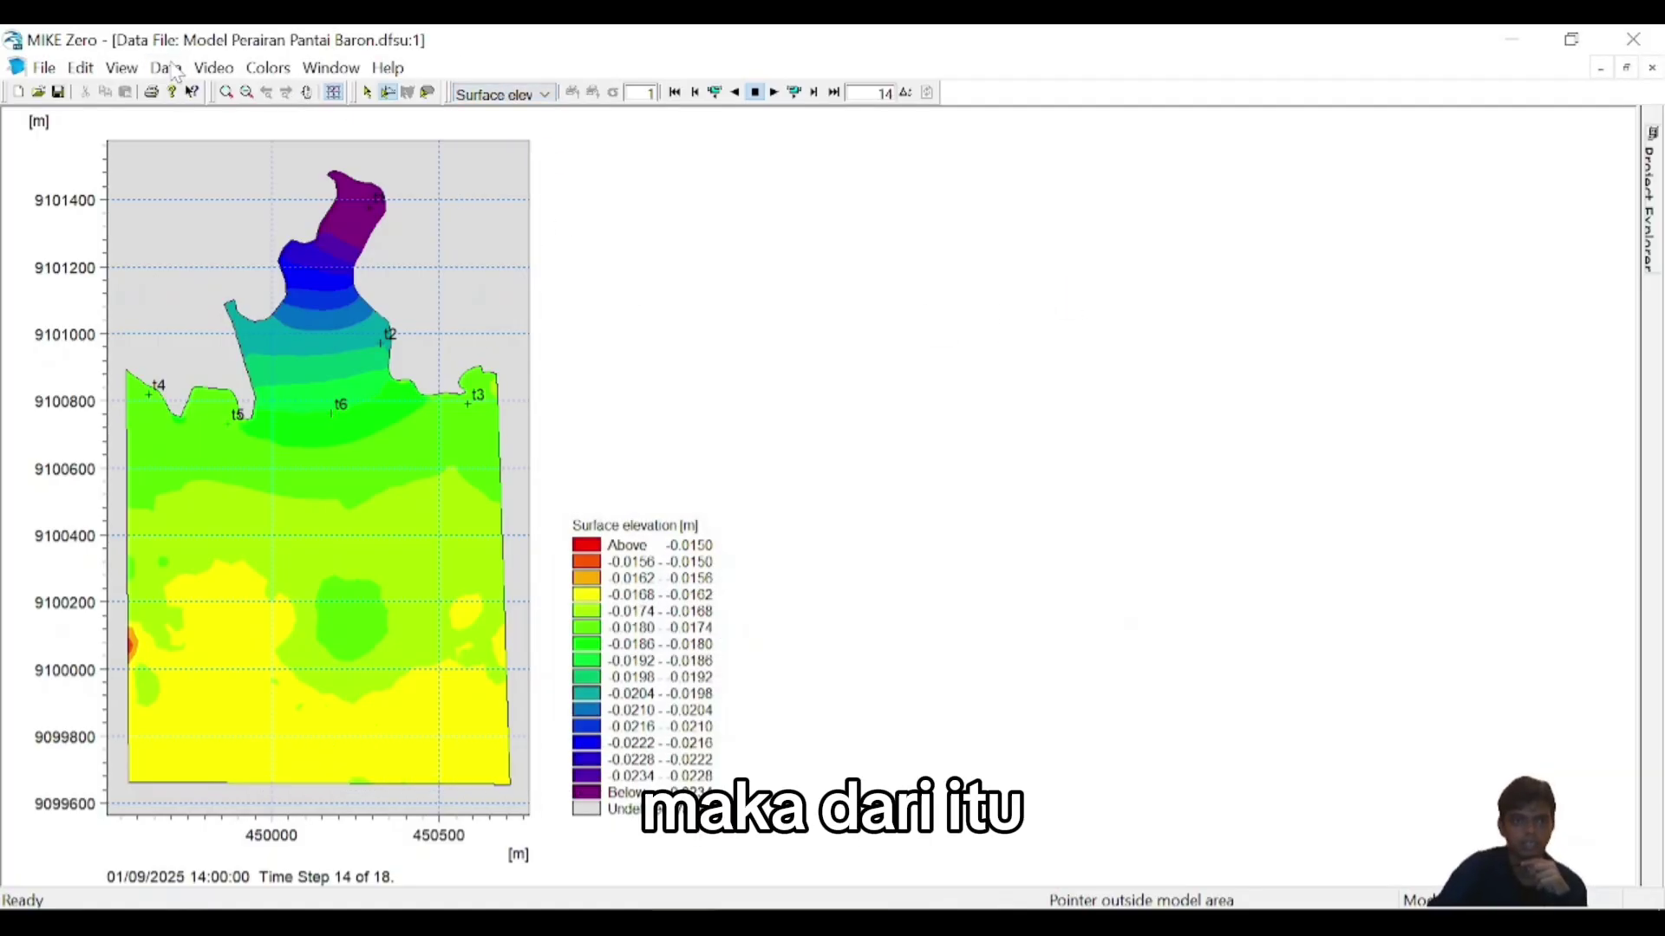
click(167, 68)
click(287, 150)
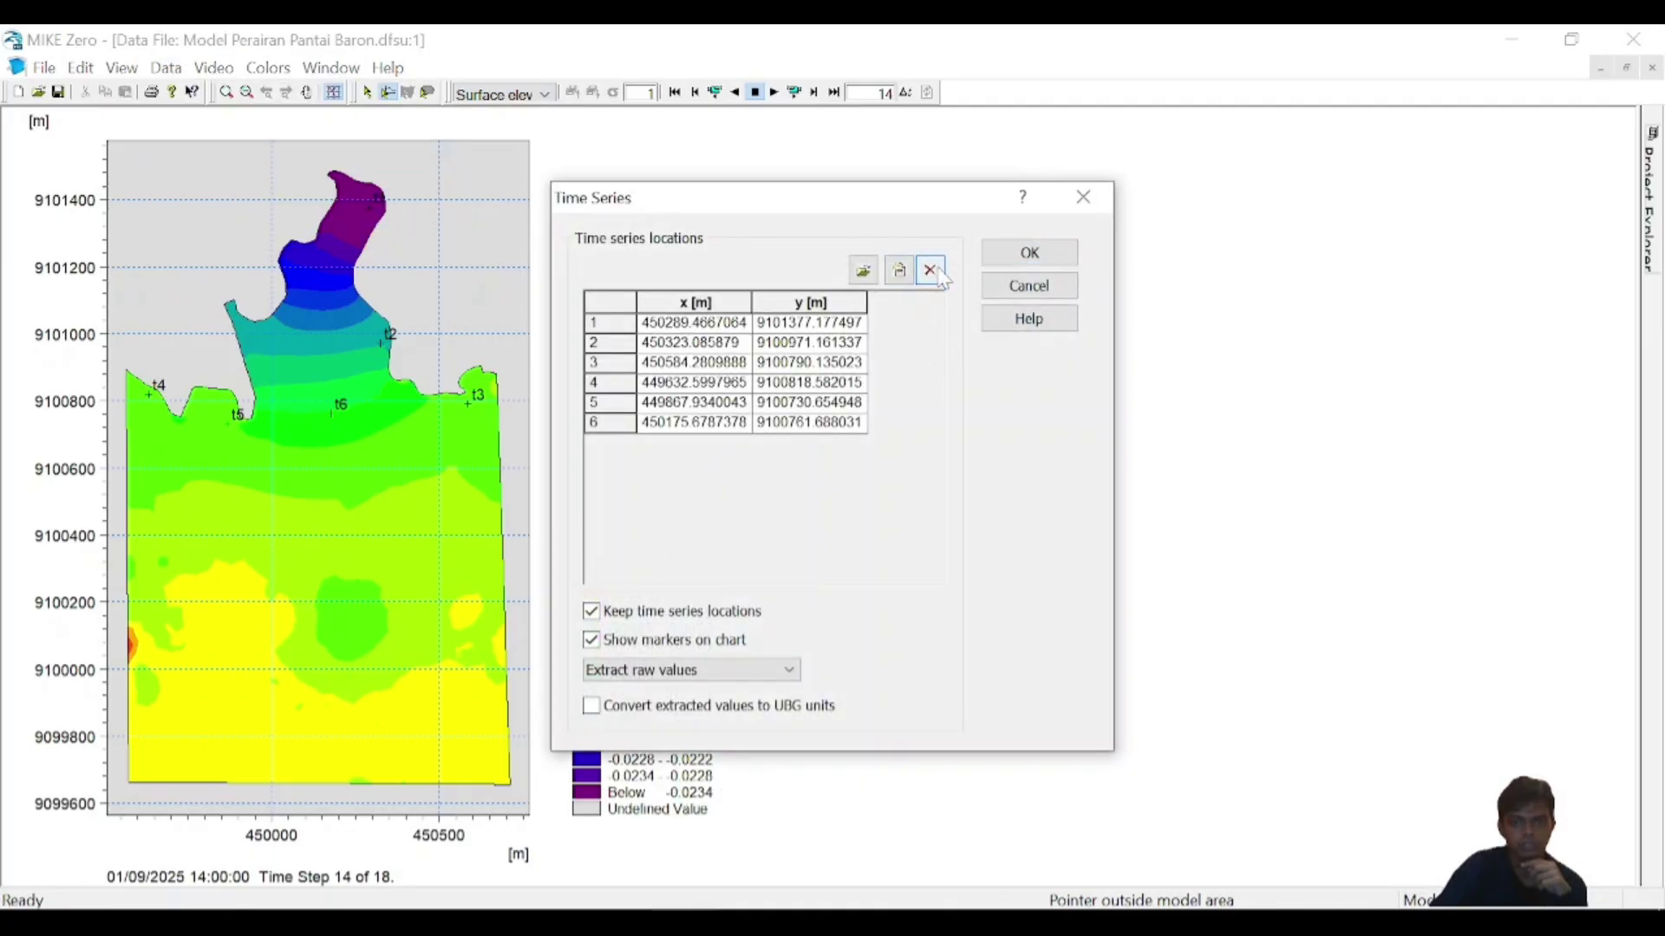
drag(650, 324, 659, 422)
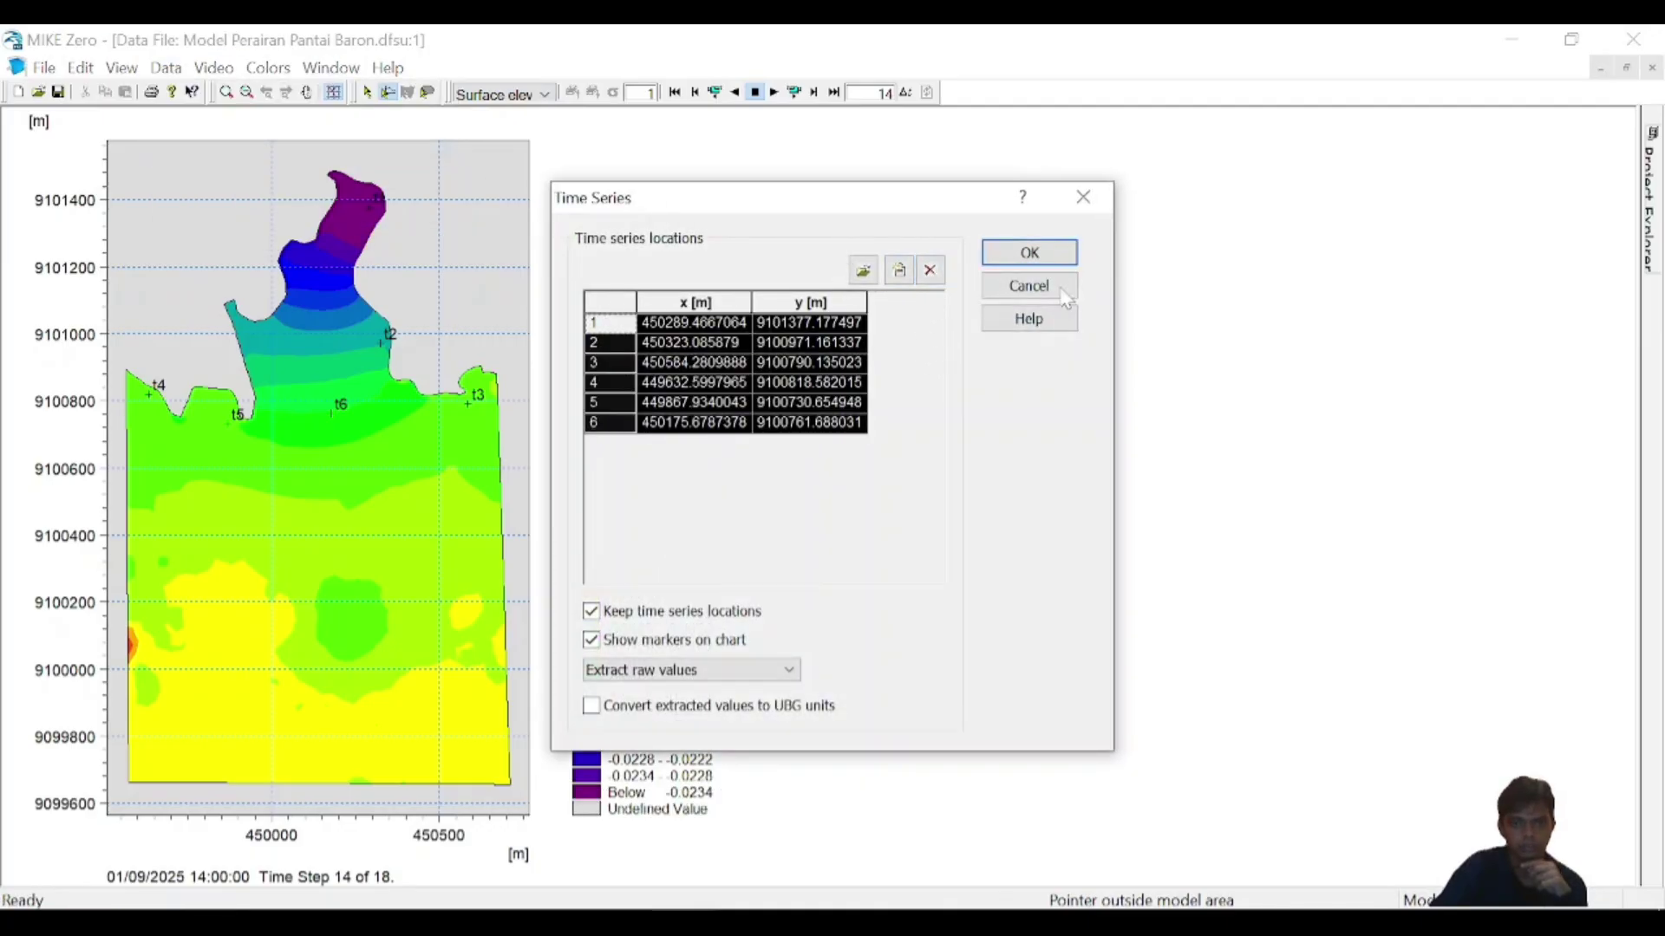
click(940, 276)
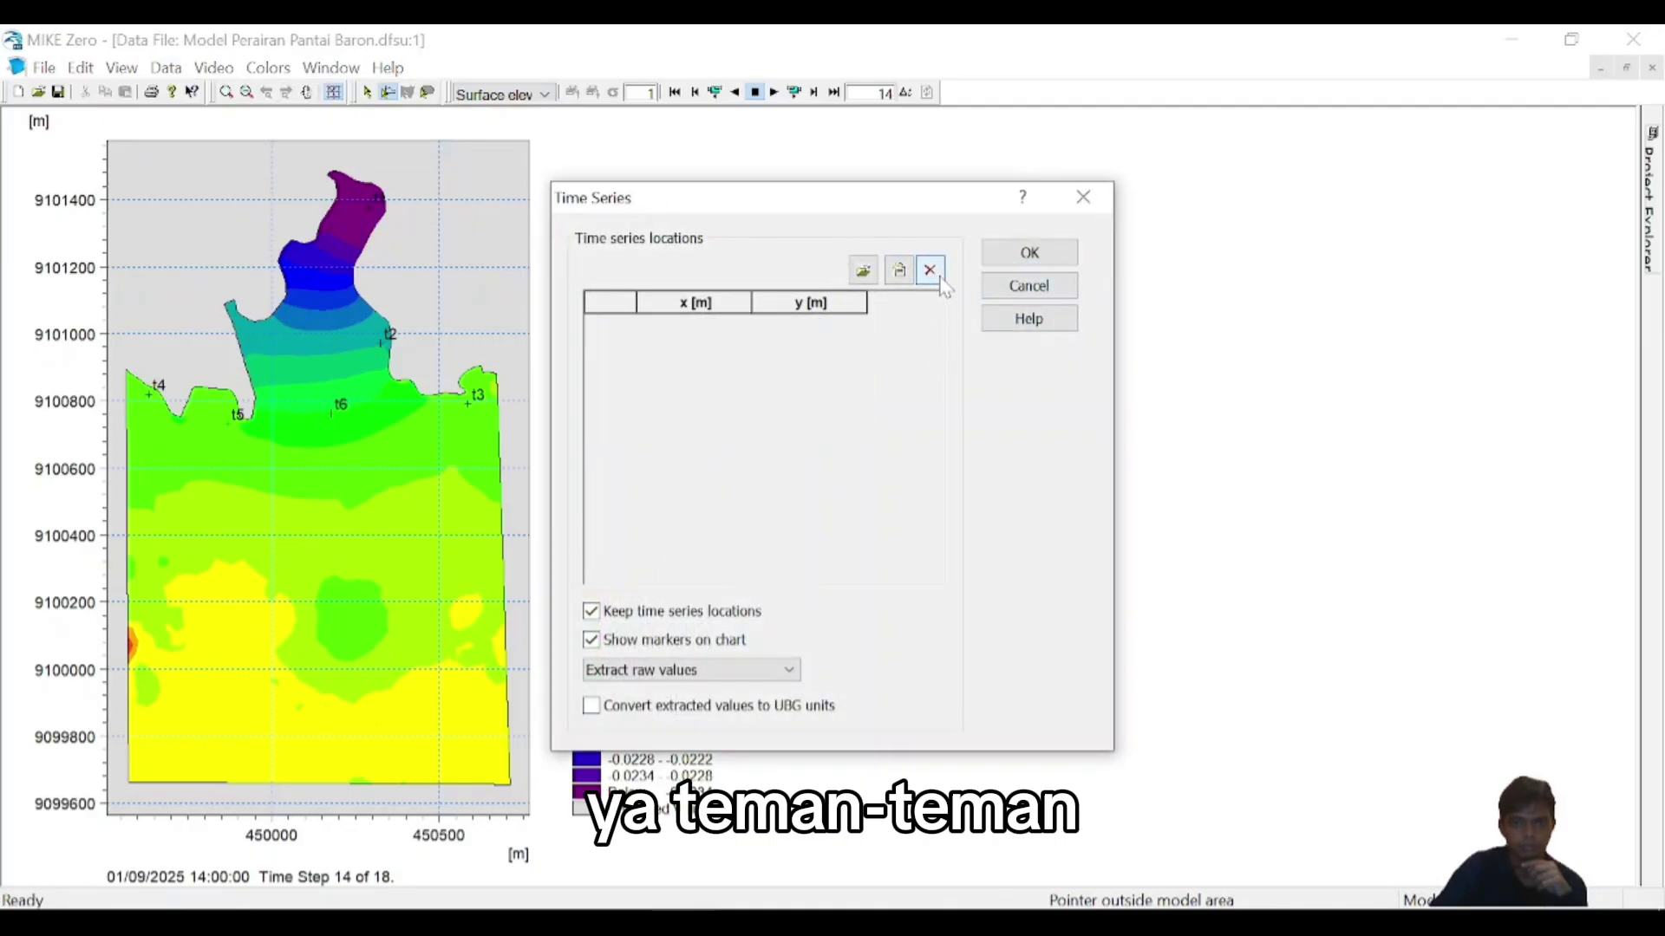
- Check which file format the time series location import accepts, and cancel both the import and the time series settings
click(863, 271)
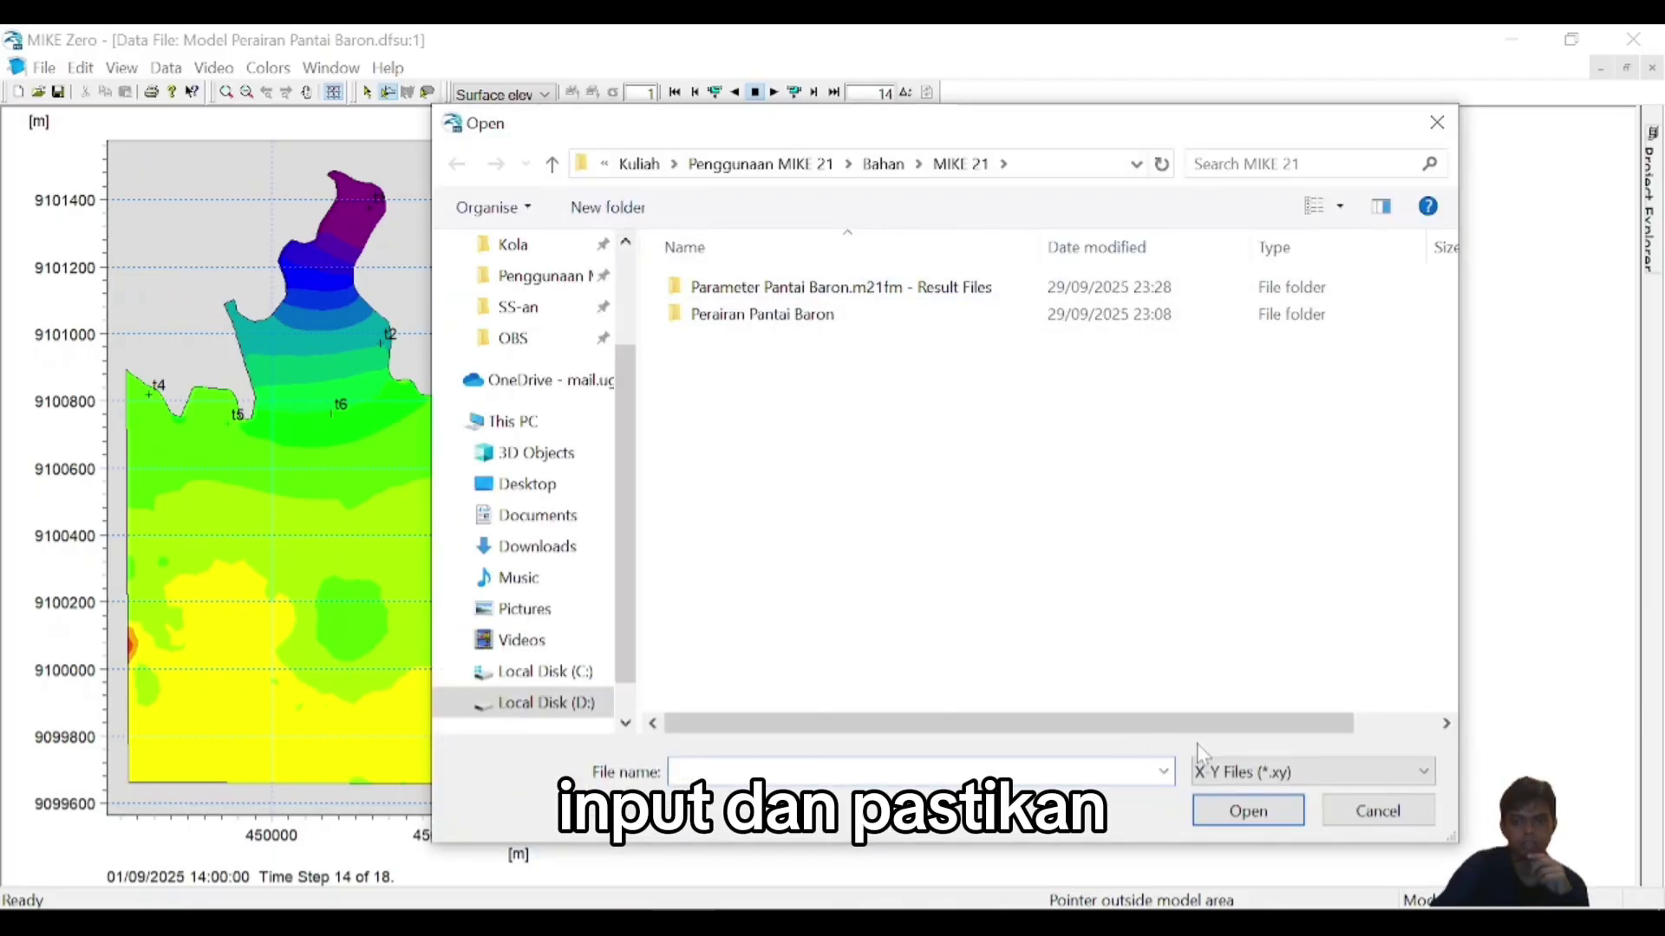
click(1229, 774)
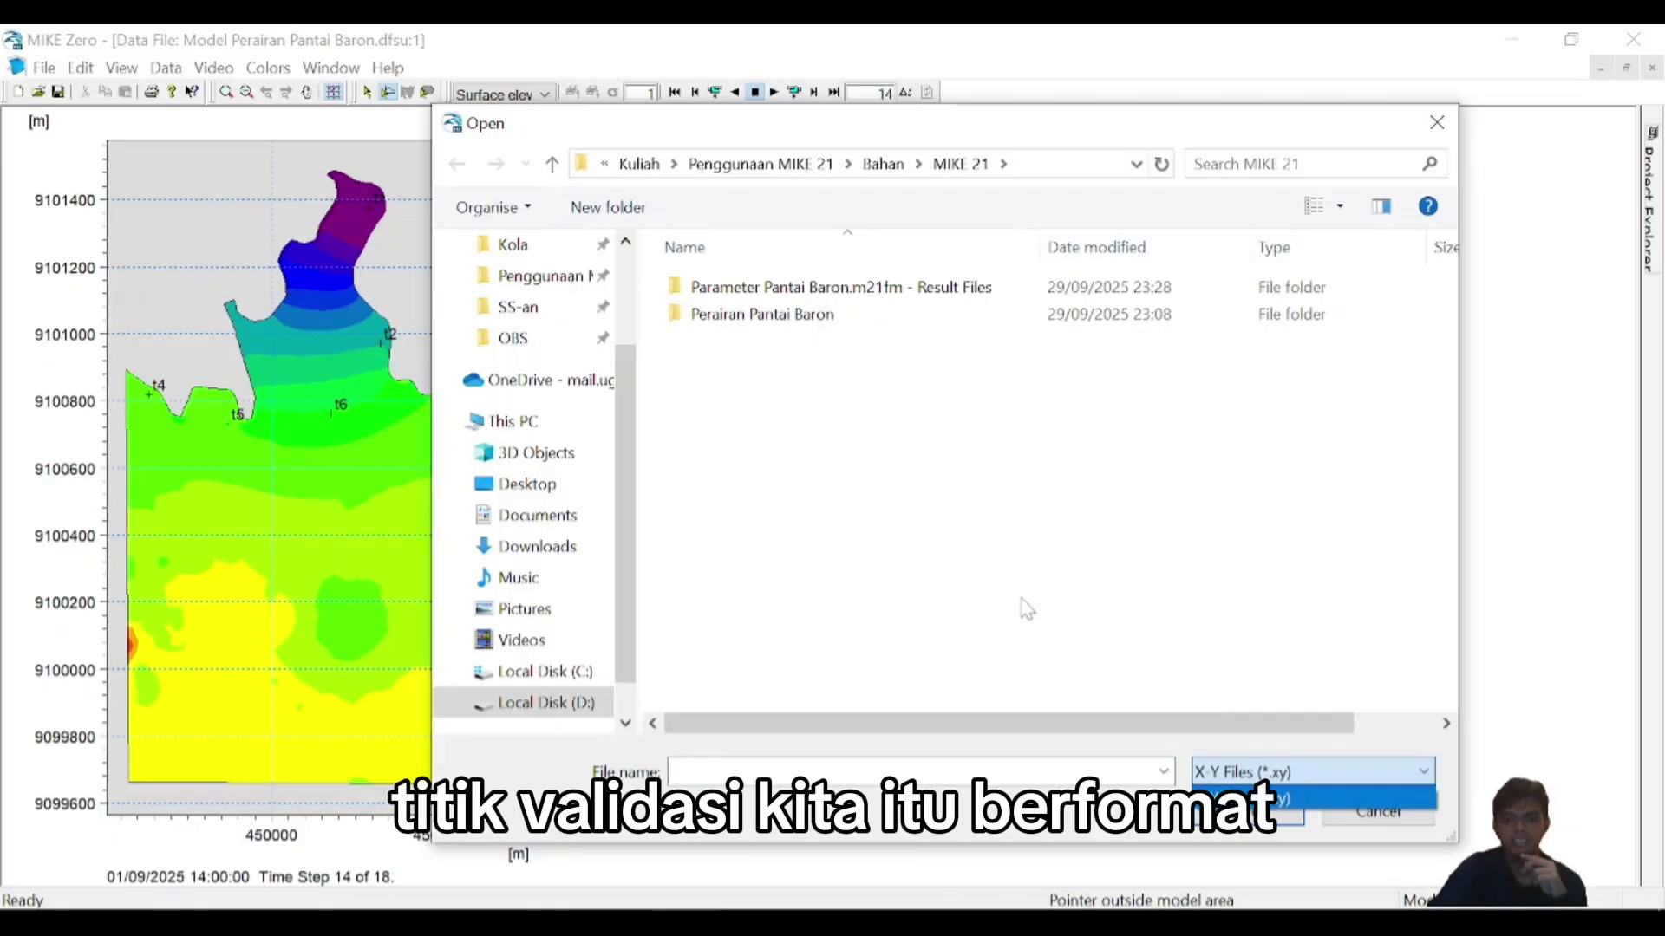
click(1140, 649)
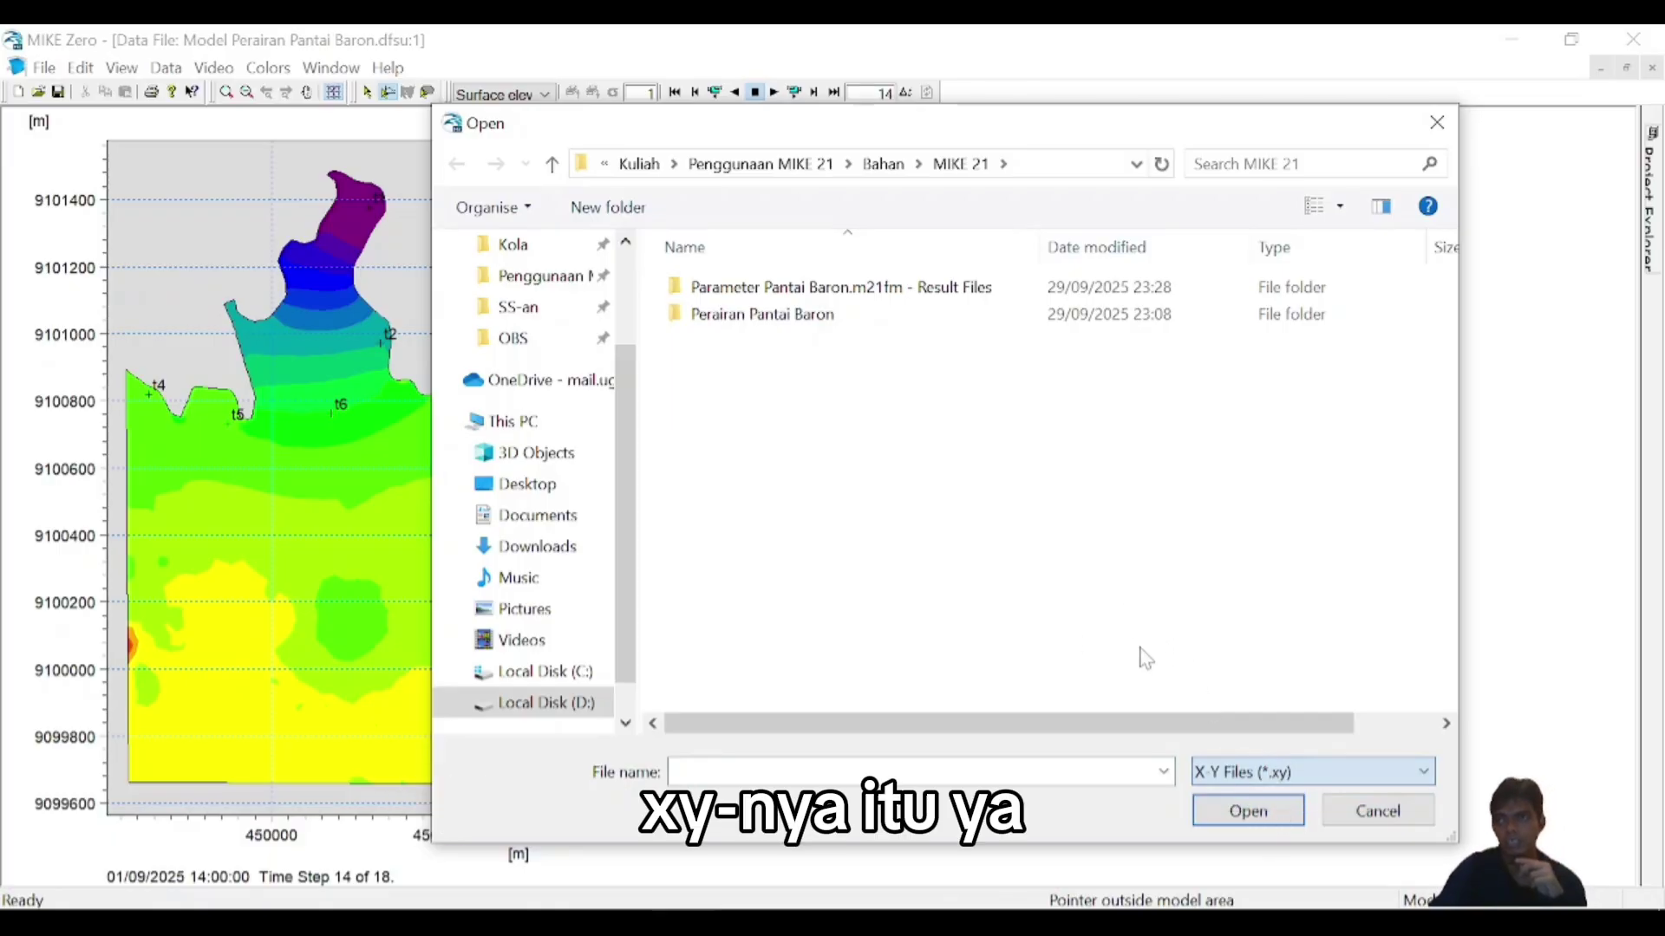
click(1418, 823)
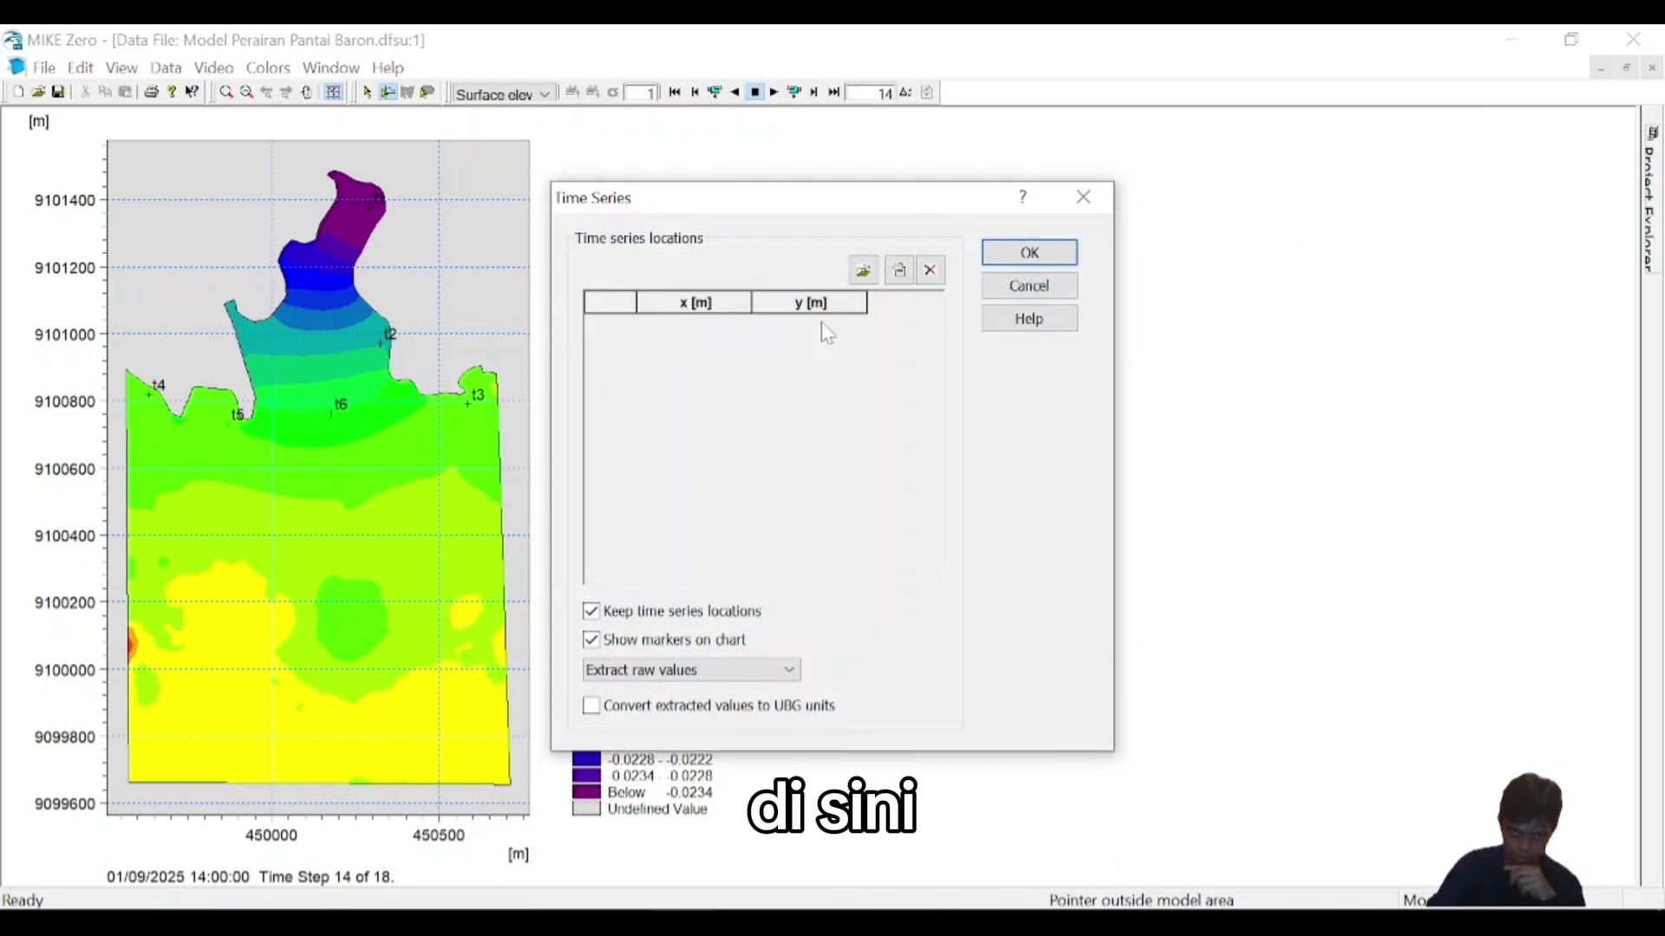
click(1029, 282)
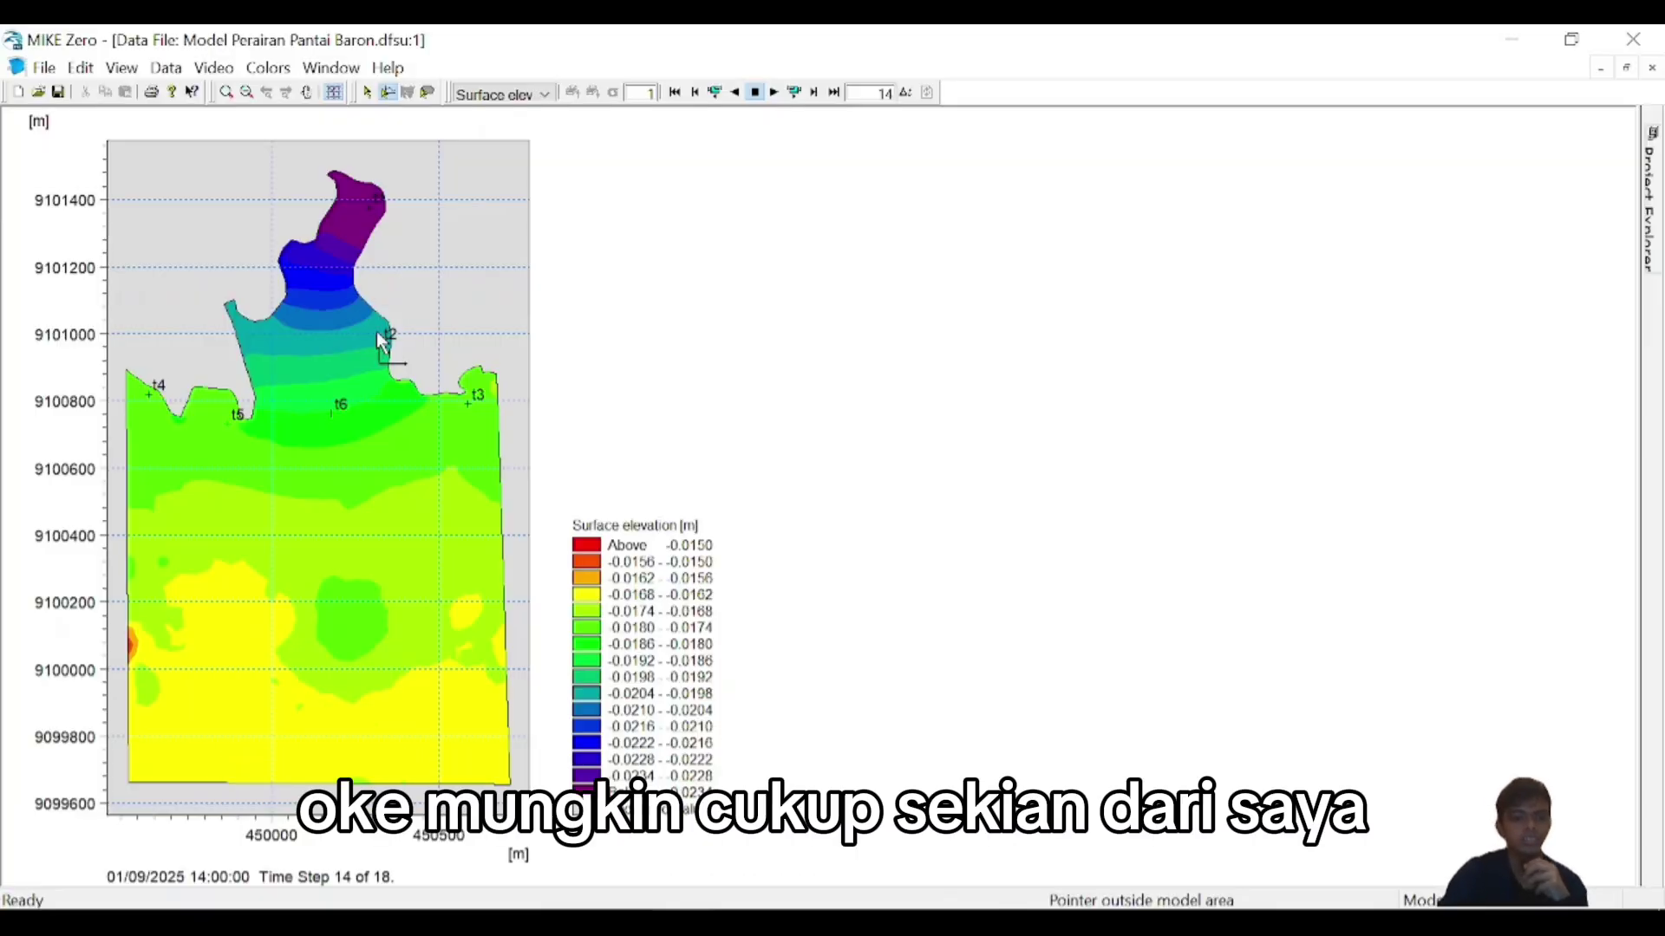
- Switch to the titik 1 time series window and copy its entire time and surface elevation table
mouse_move(681, 913)
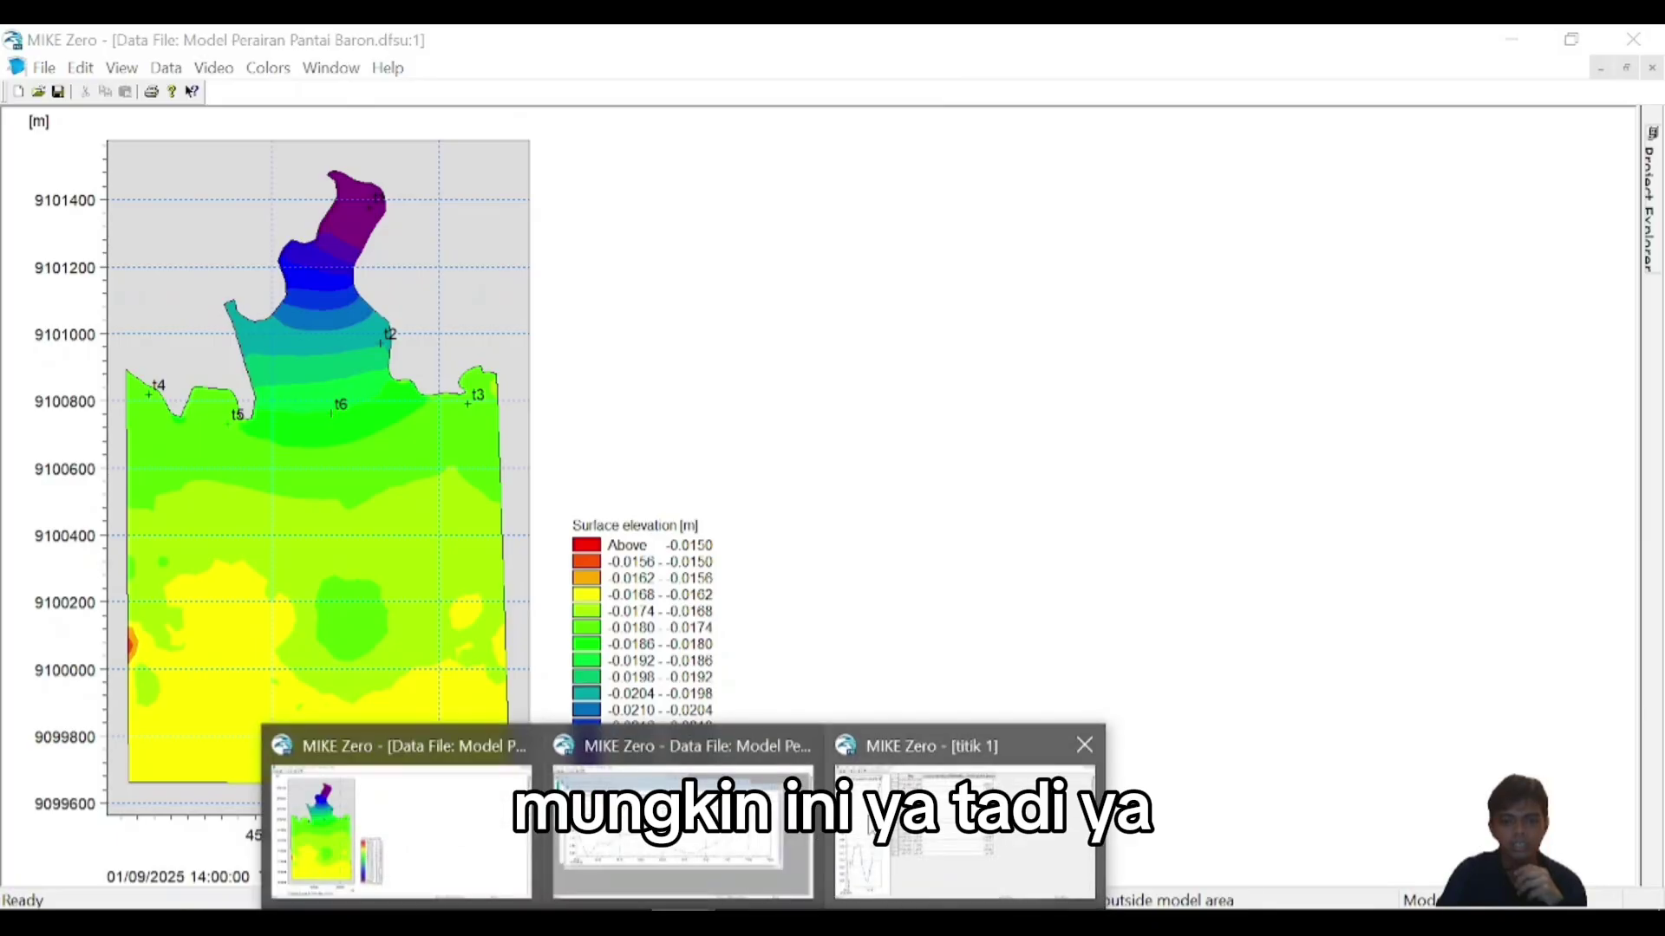
click(854, 808)
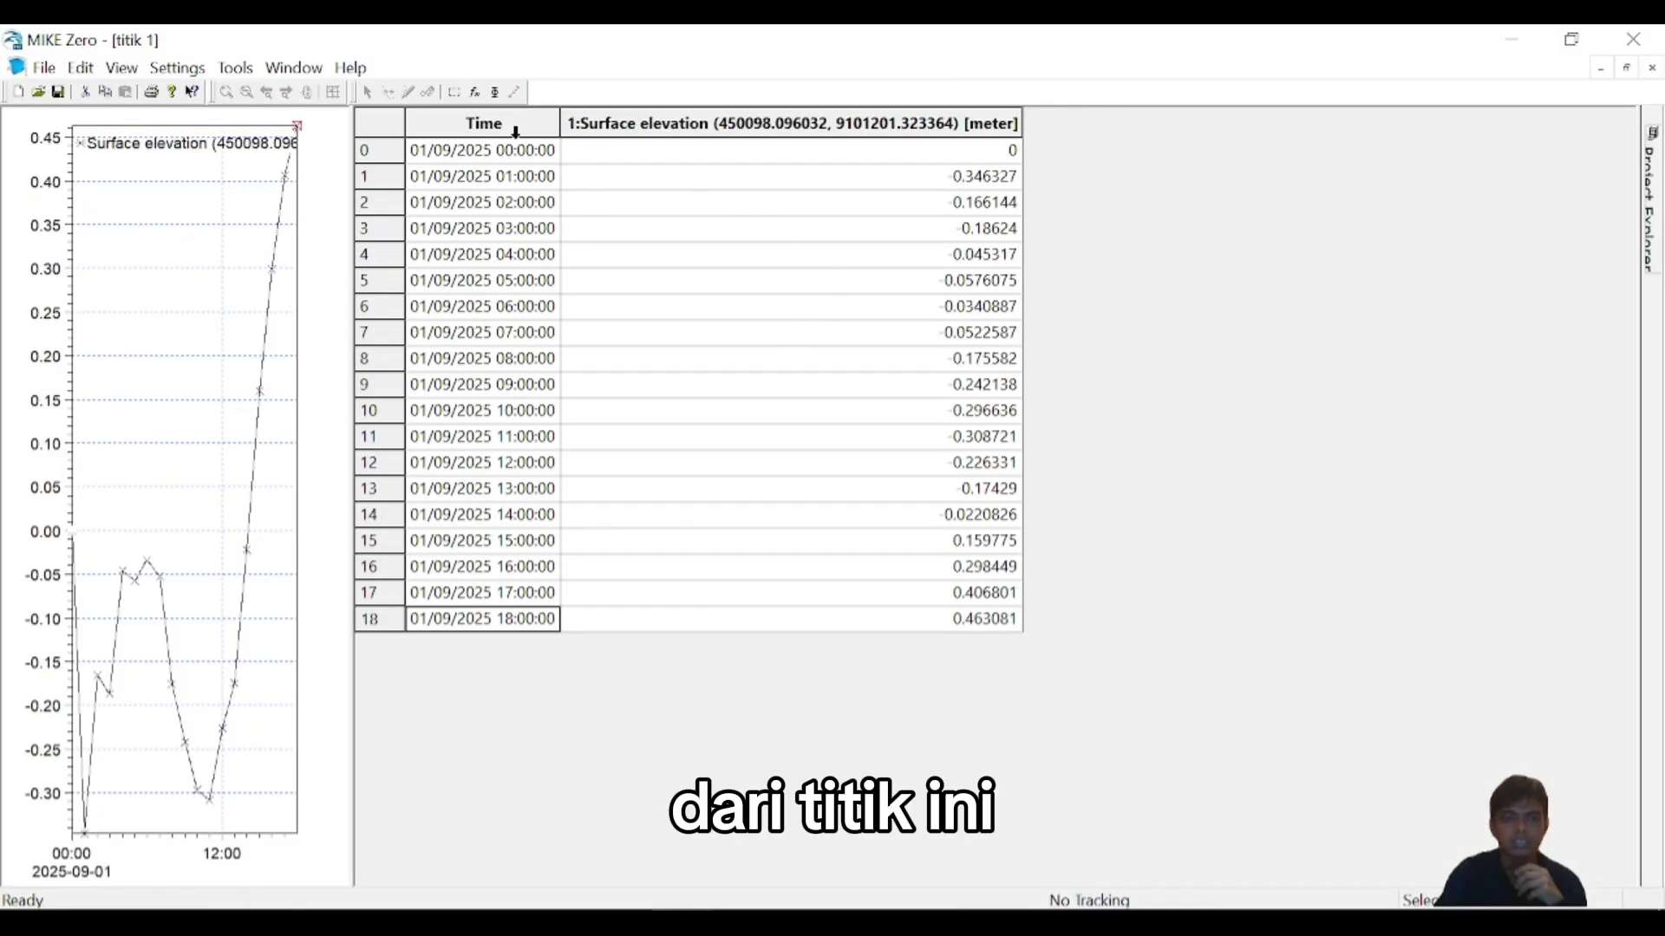
drag(517, 128, 735, 295)
click(798, 333)
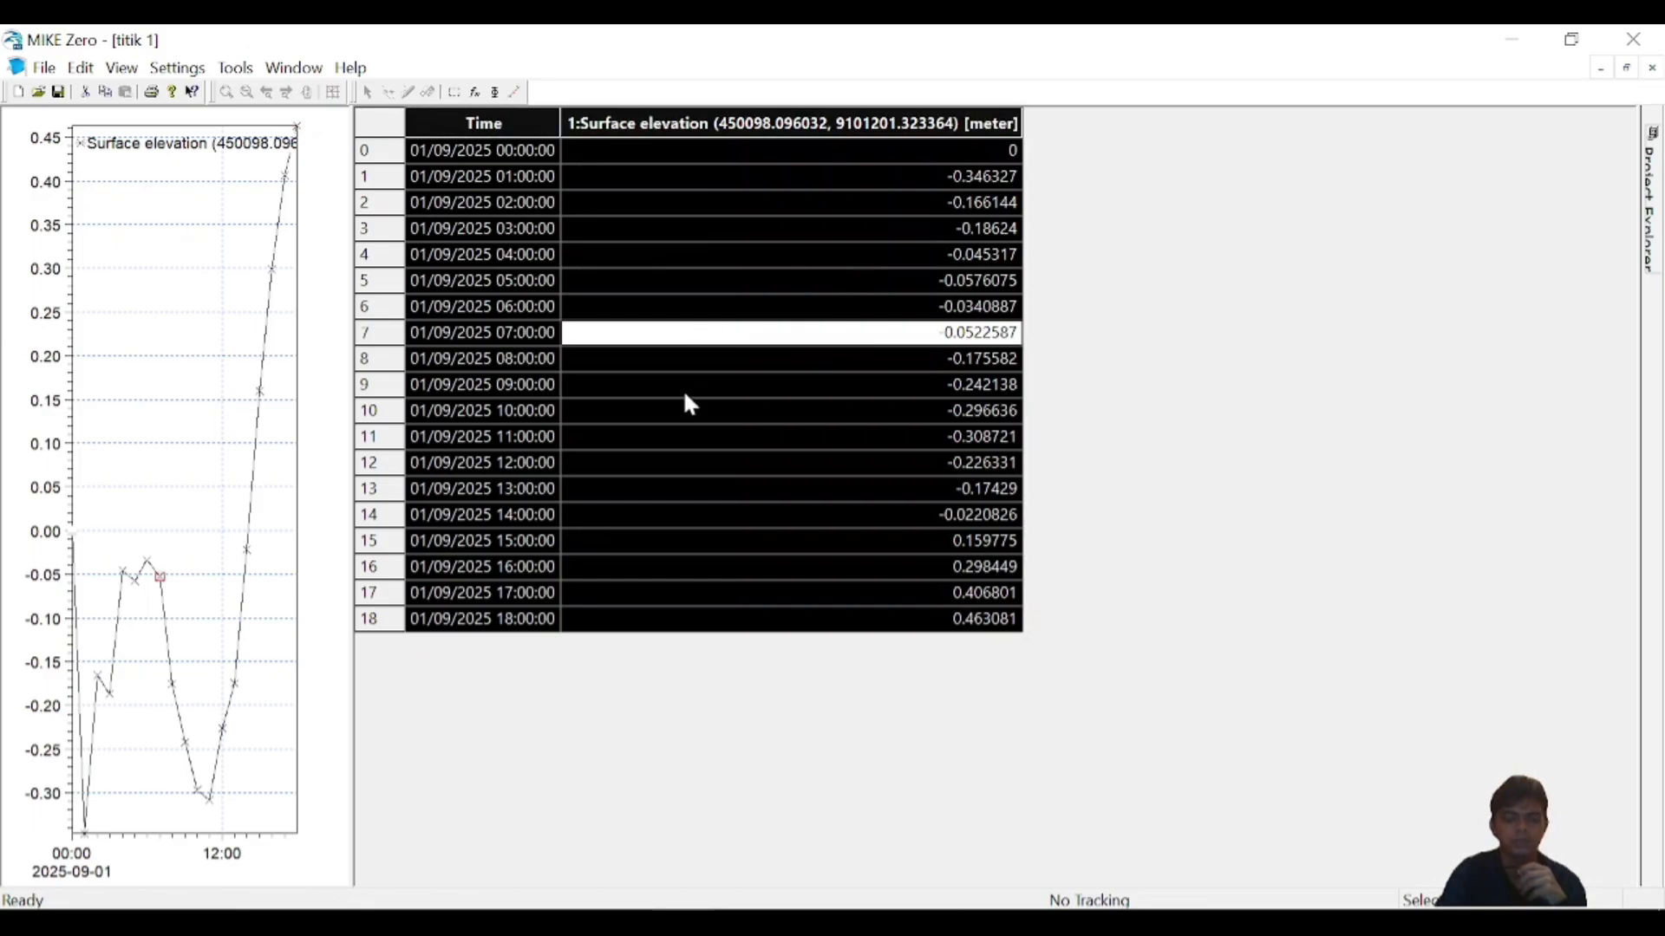
key(ctrl+c)
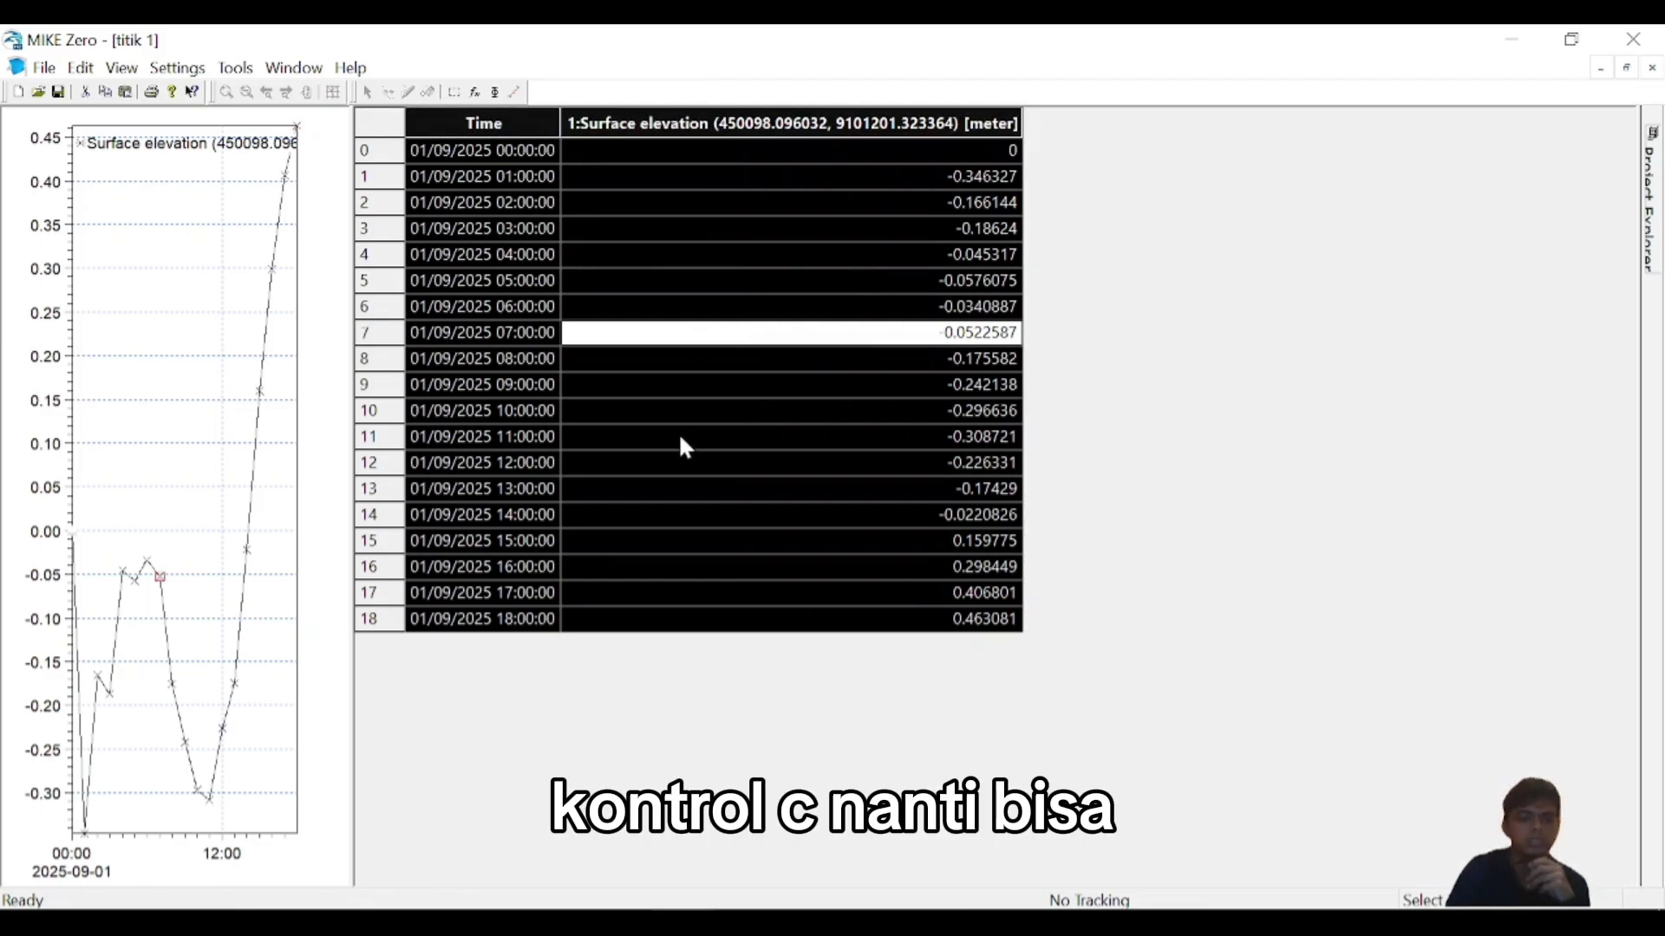
- Switch to Excel, paste the copied series into a blank workbook from cell A1, and fit column A to its contents
click(381, 897)
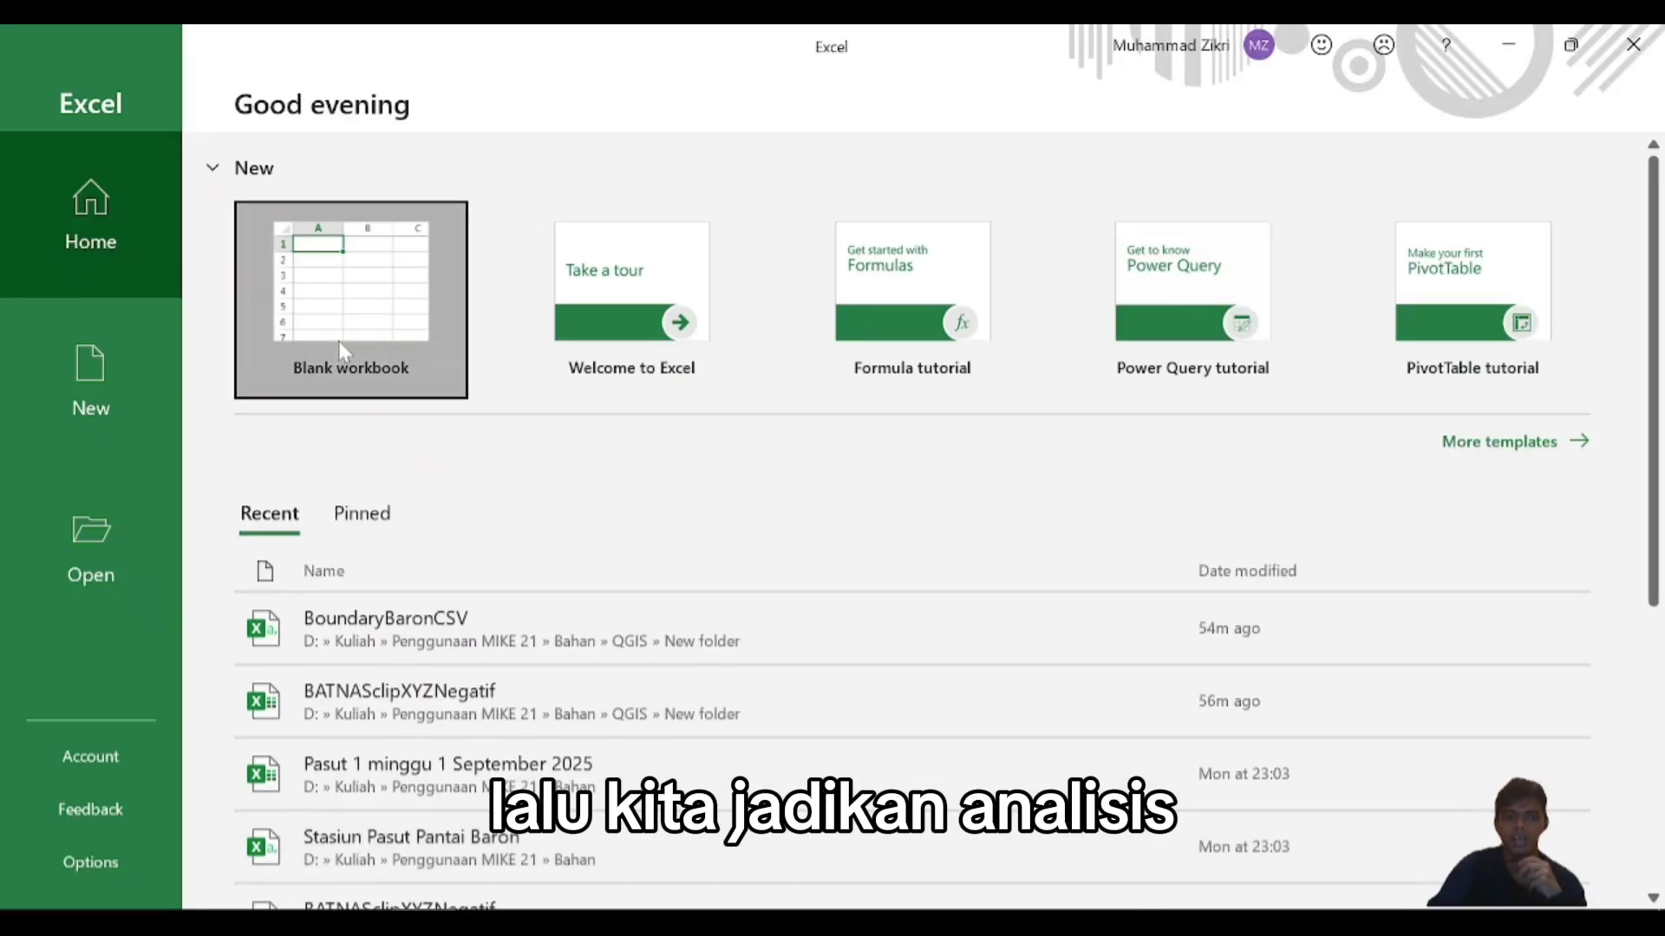
click(338, 343)
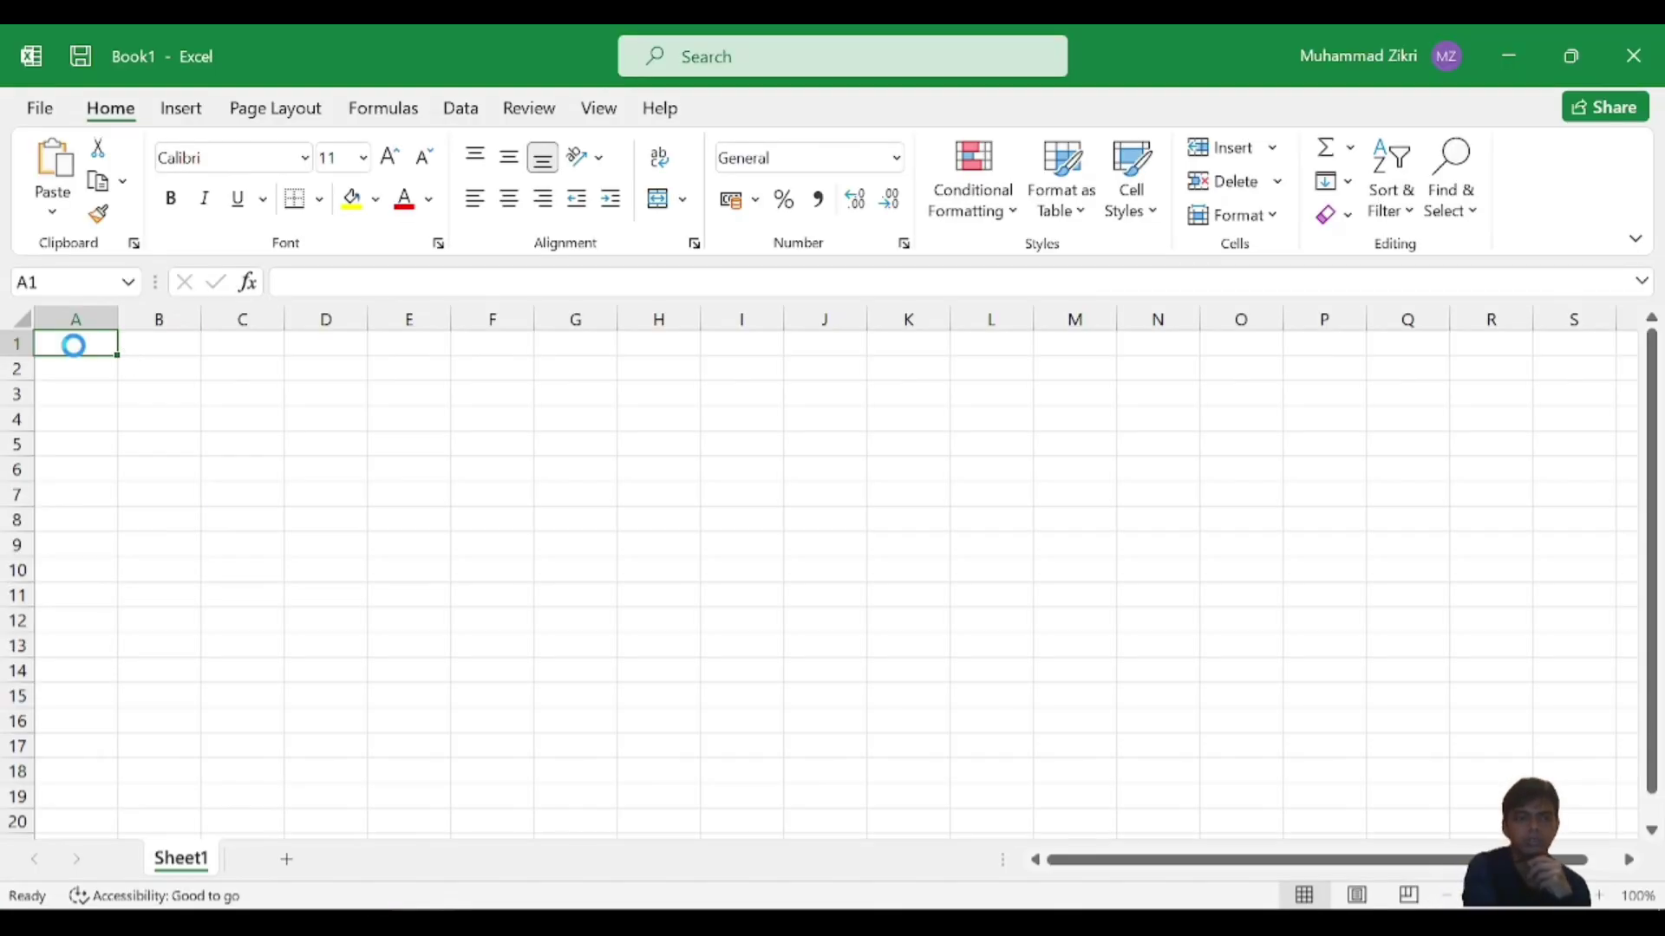
key(ctrl+v)
double_click(113, 321)
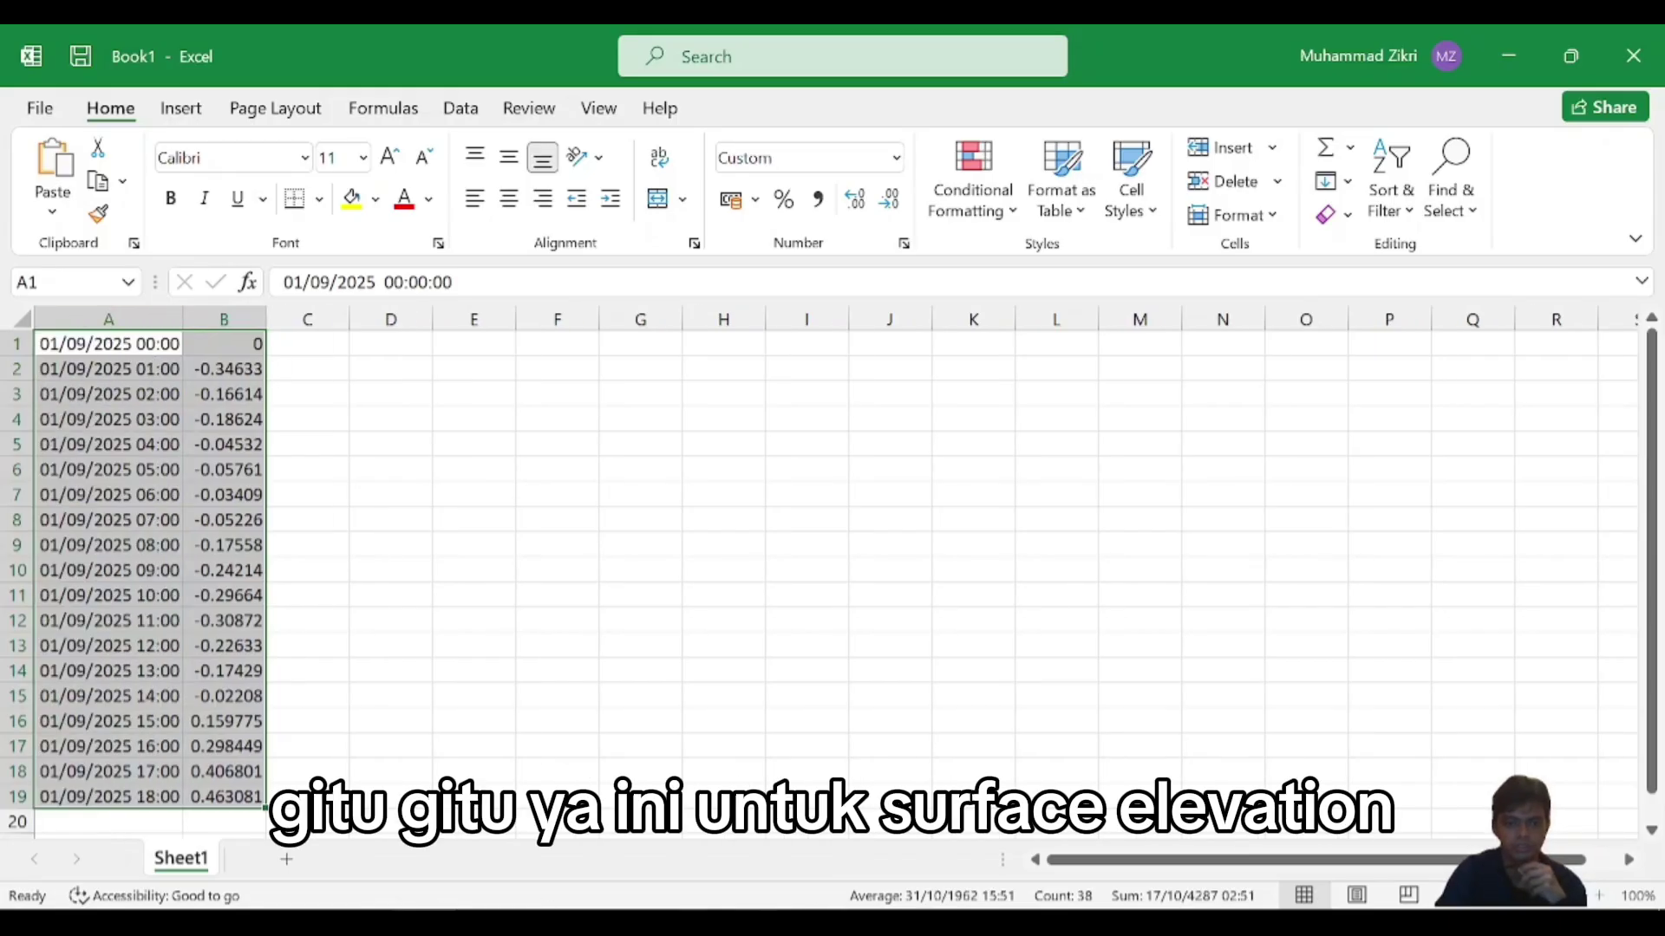
- Switch back to MIKE Zero, view the surface elevation time series plot, and return to the maximized result map
click(684, 920)
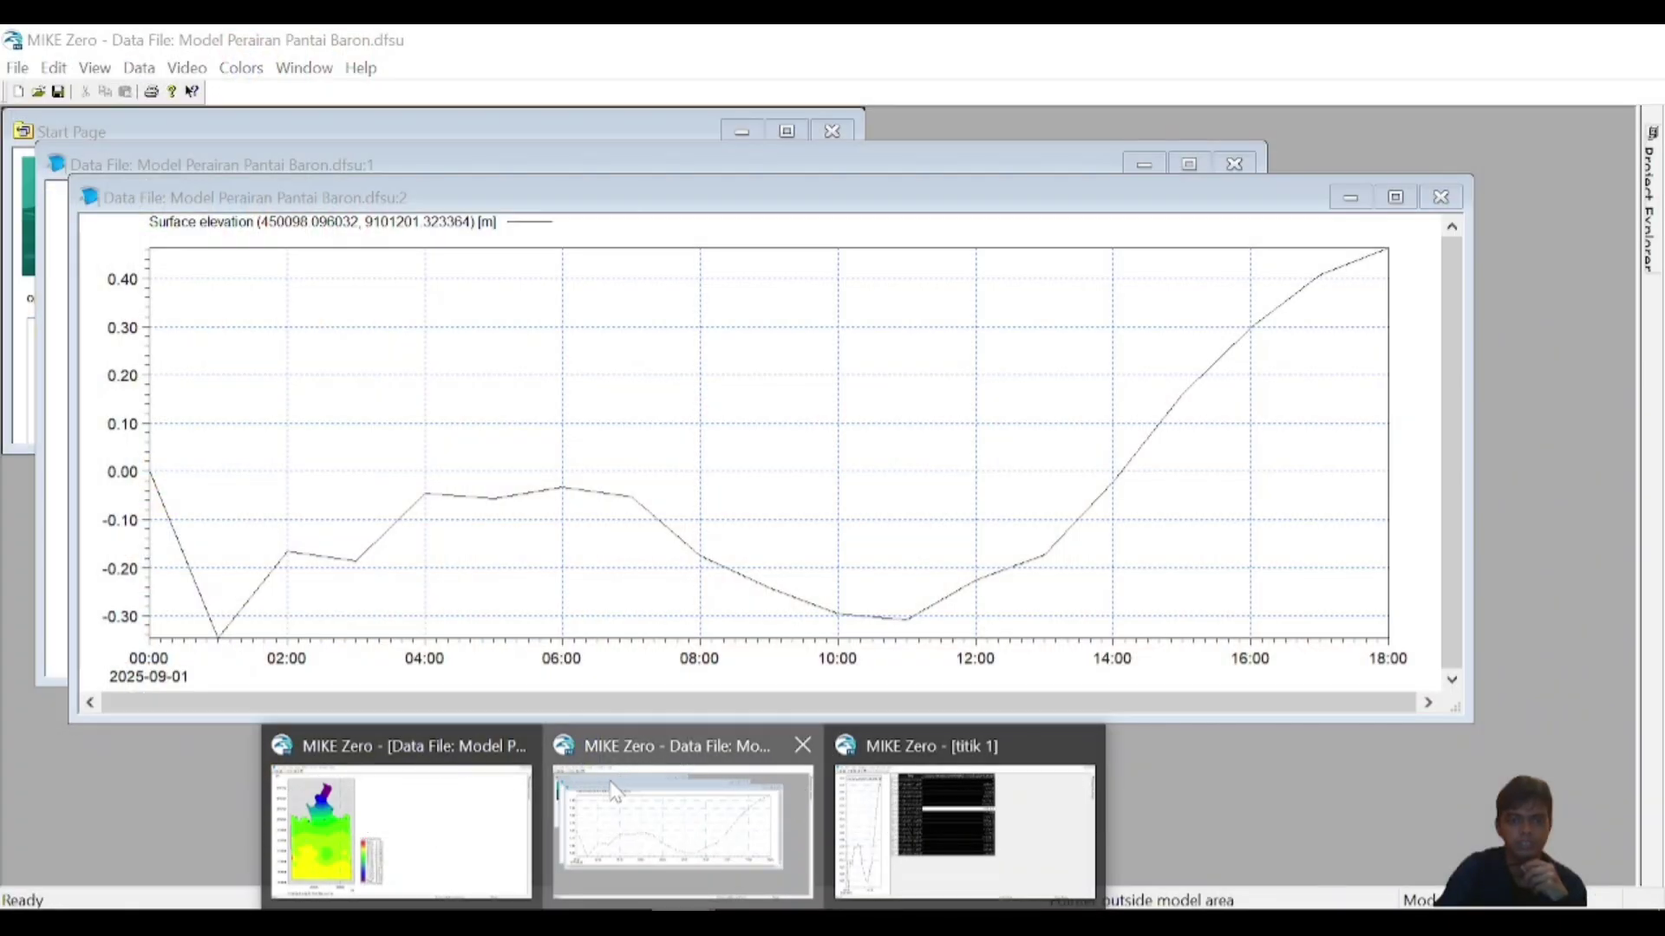
click(683, 833)
mouse_move(684, 921)
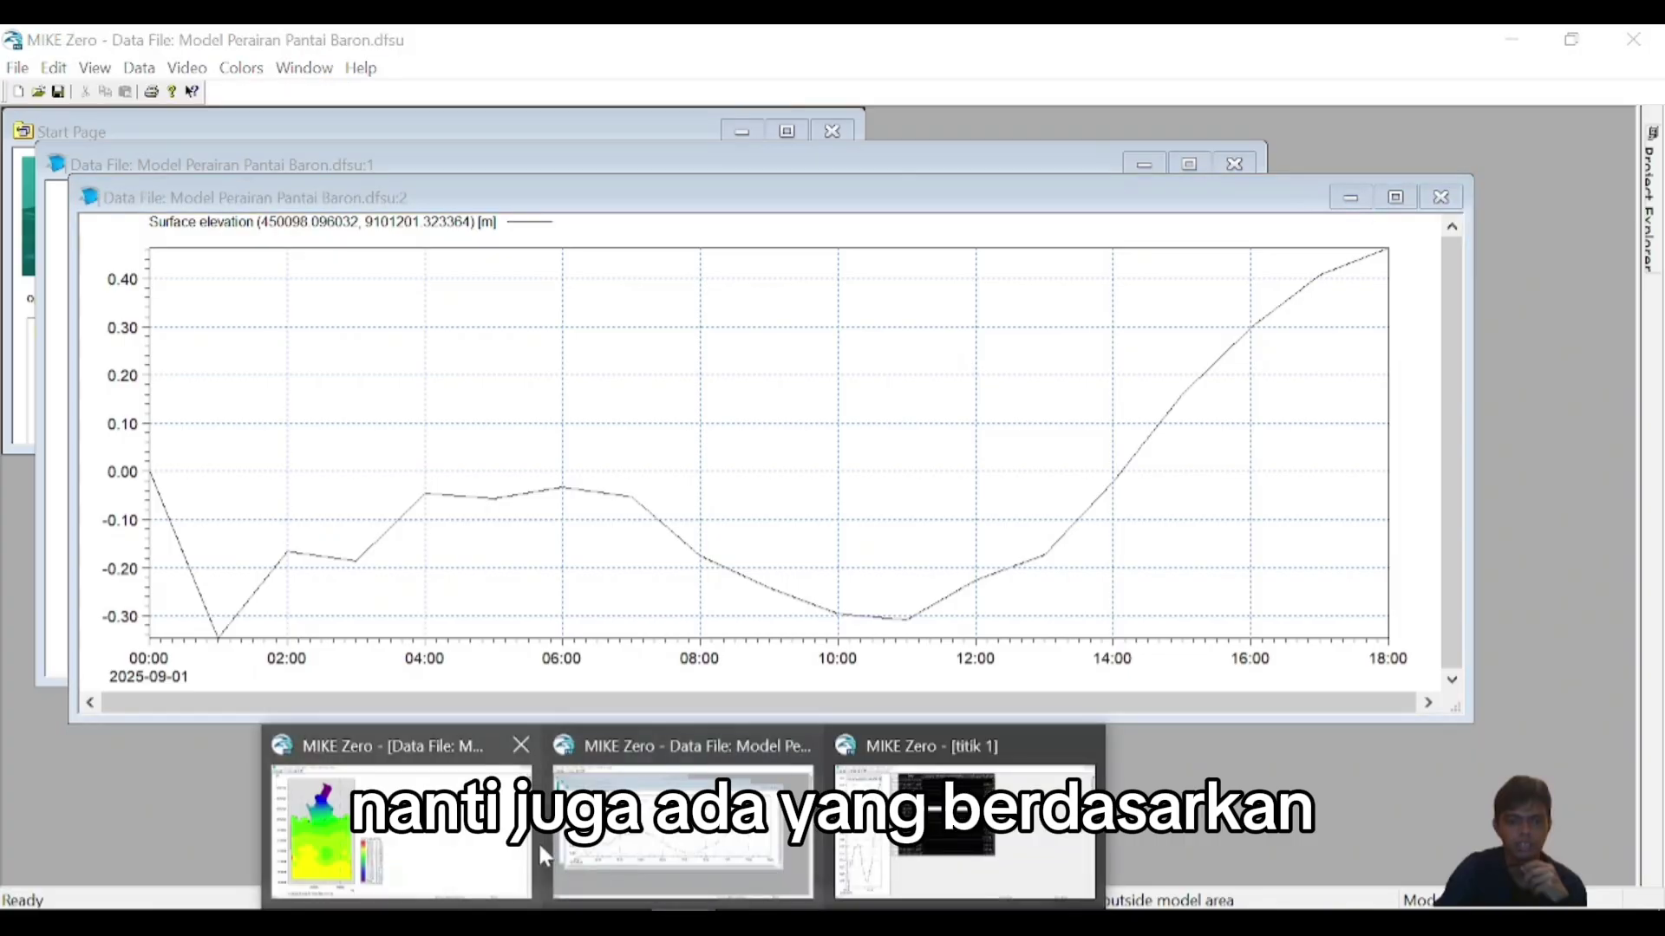
click(403, 806)
- View the result map as Current speed and as Current direction, and return the displayed item to Surface elevation
click(526, 92)
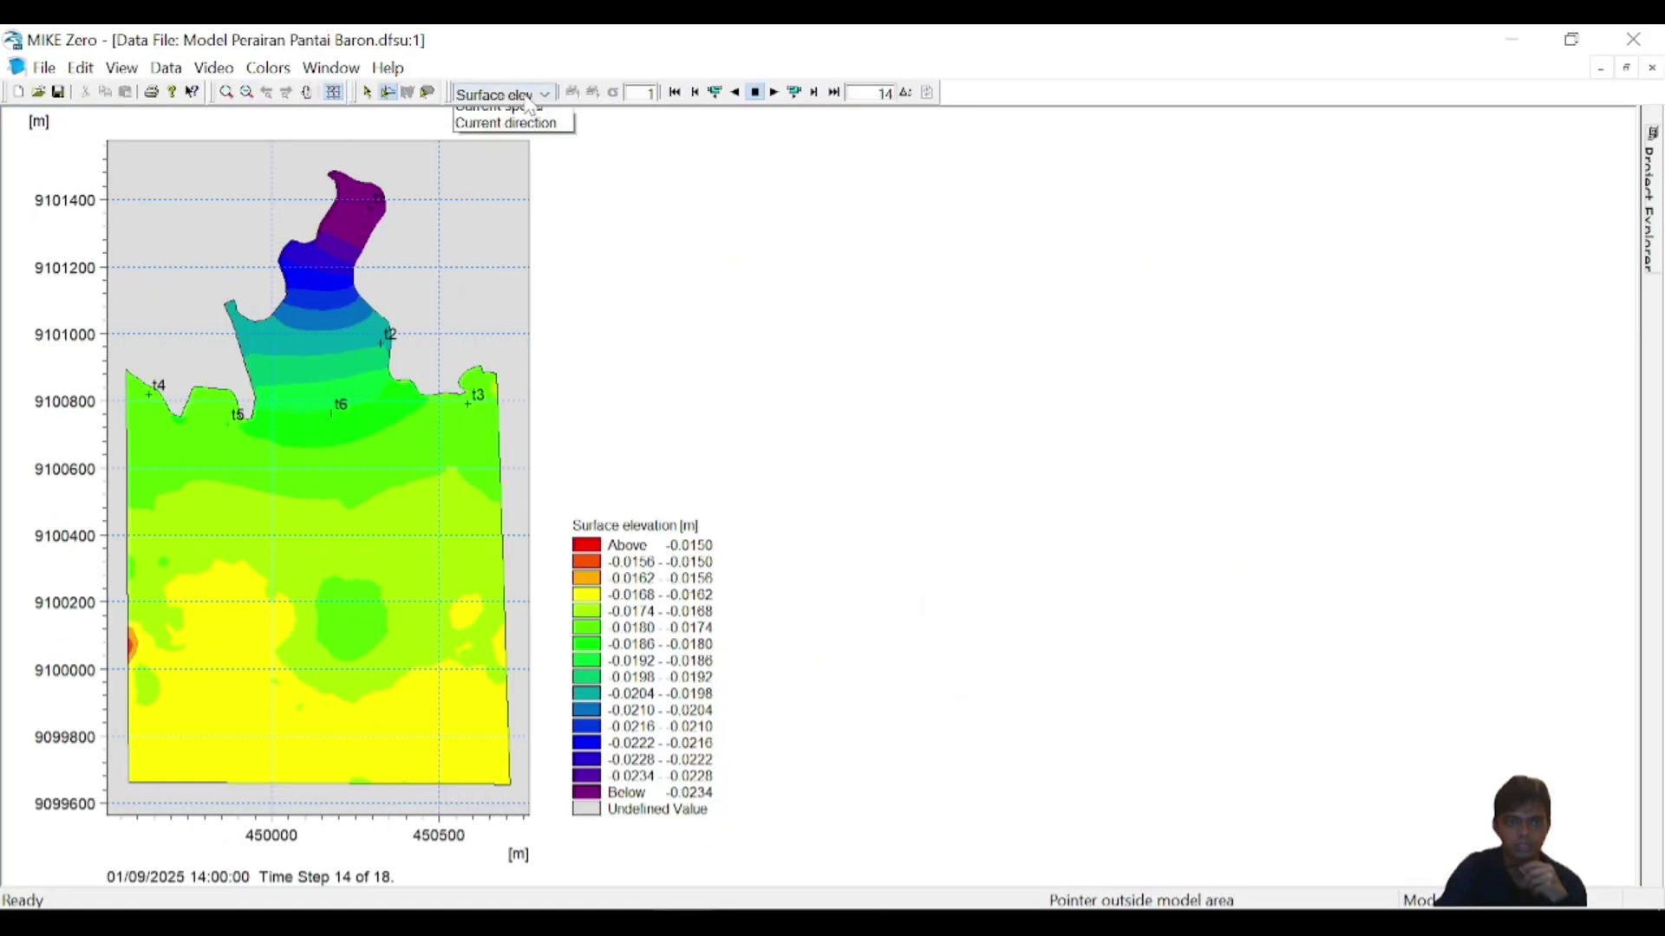
click(503, 169)
click(509, 94)
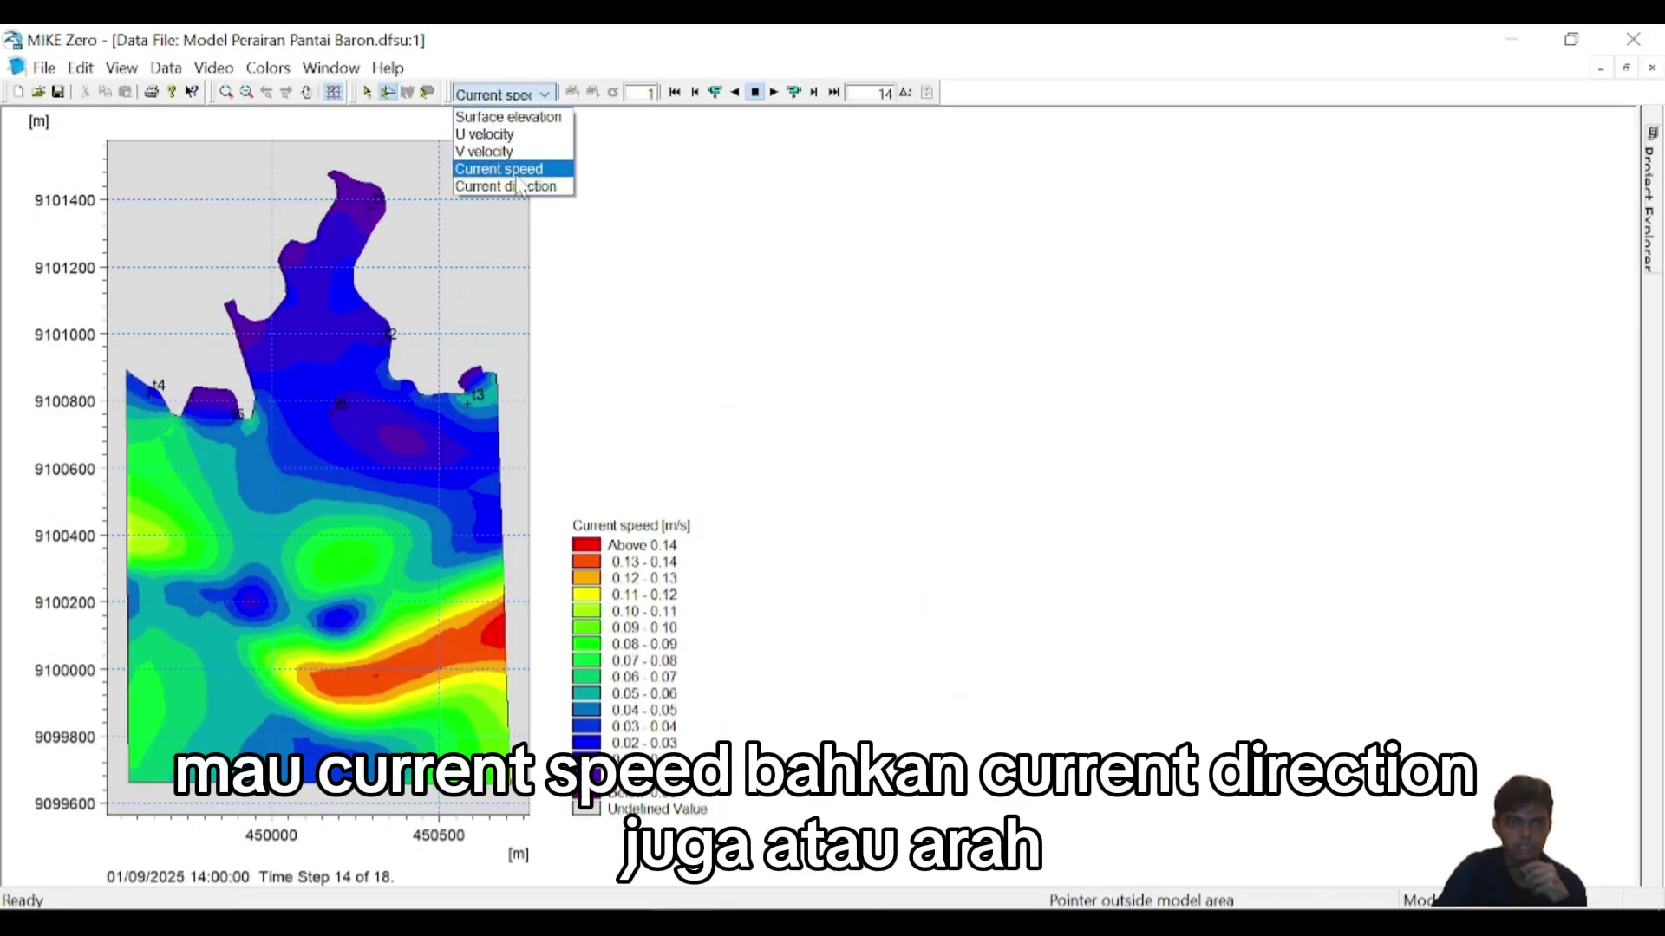
click(503, 185)
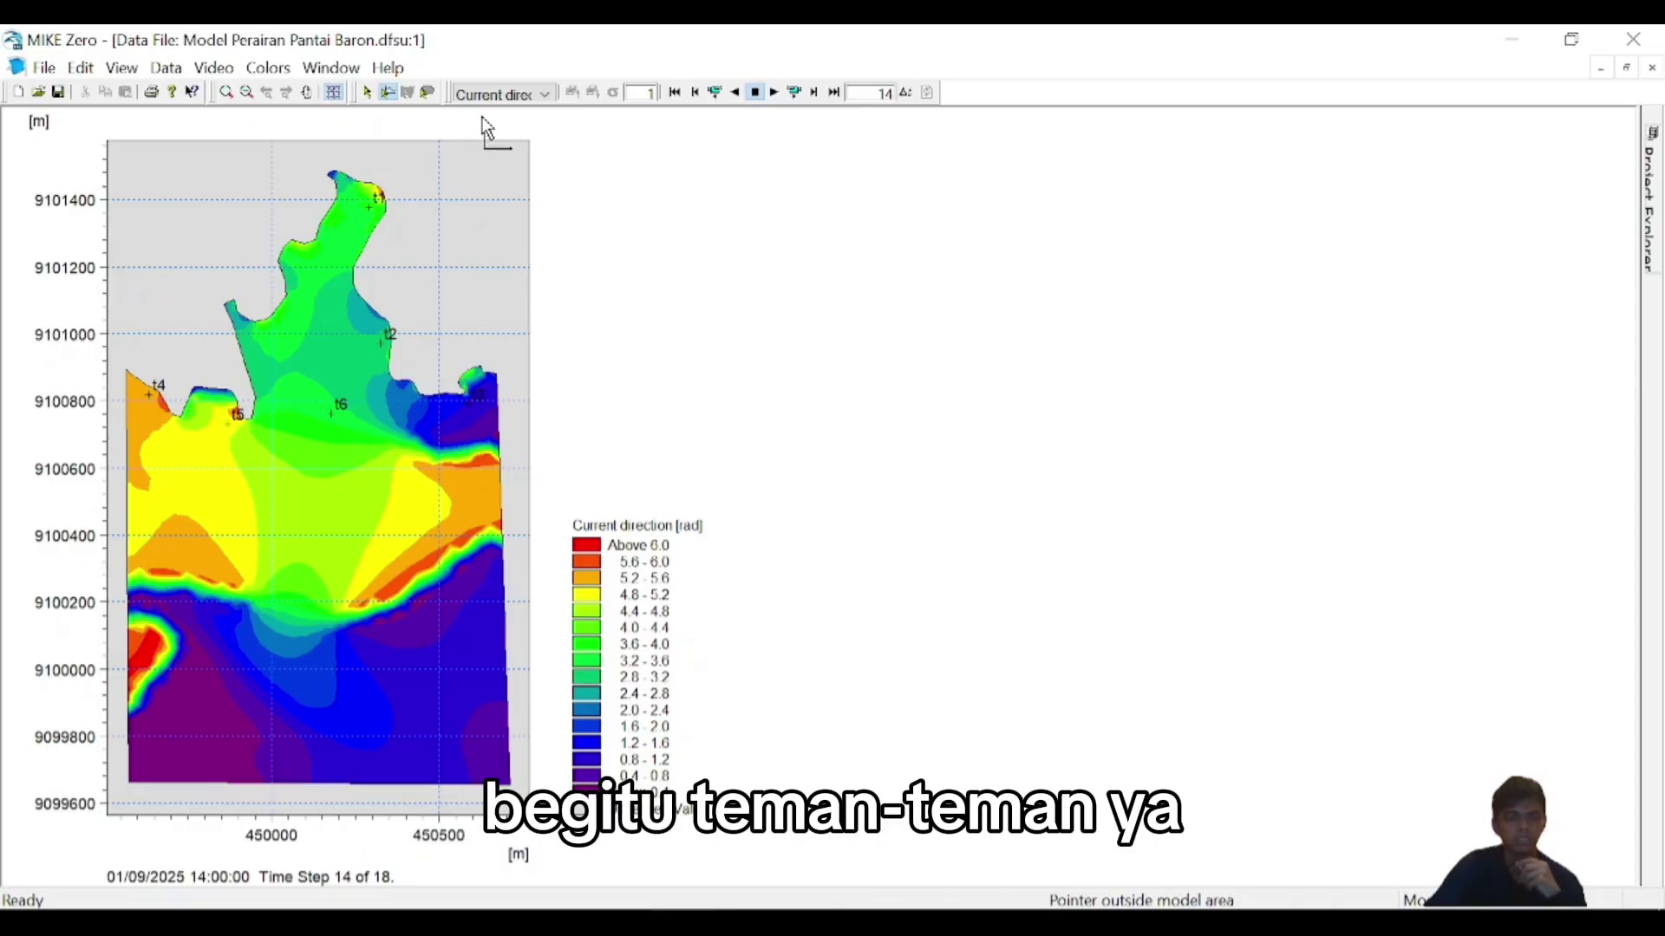
click(492, 93)
click(516, 118)
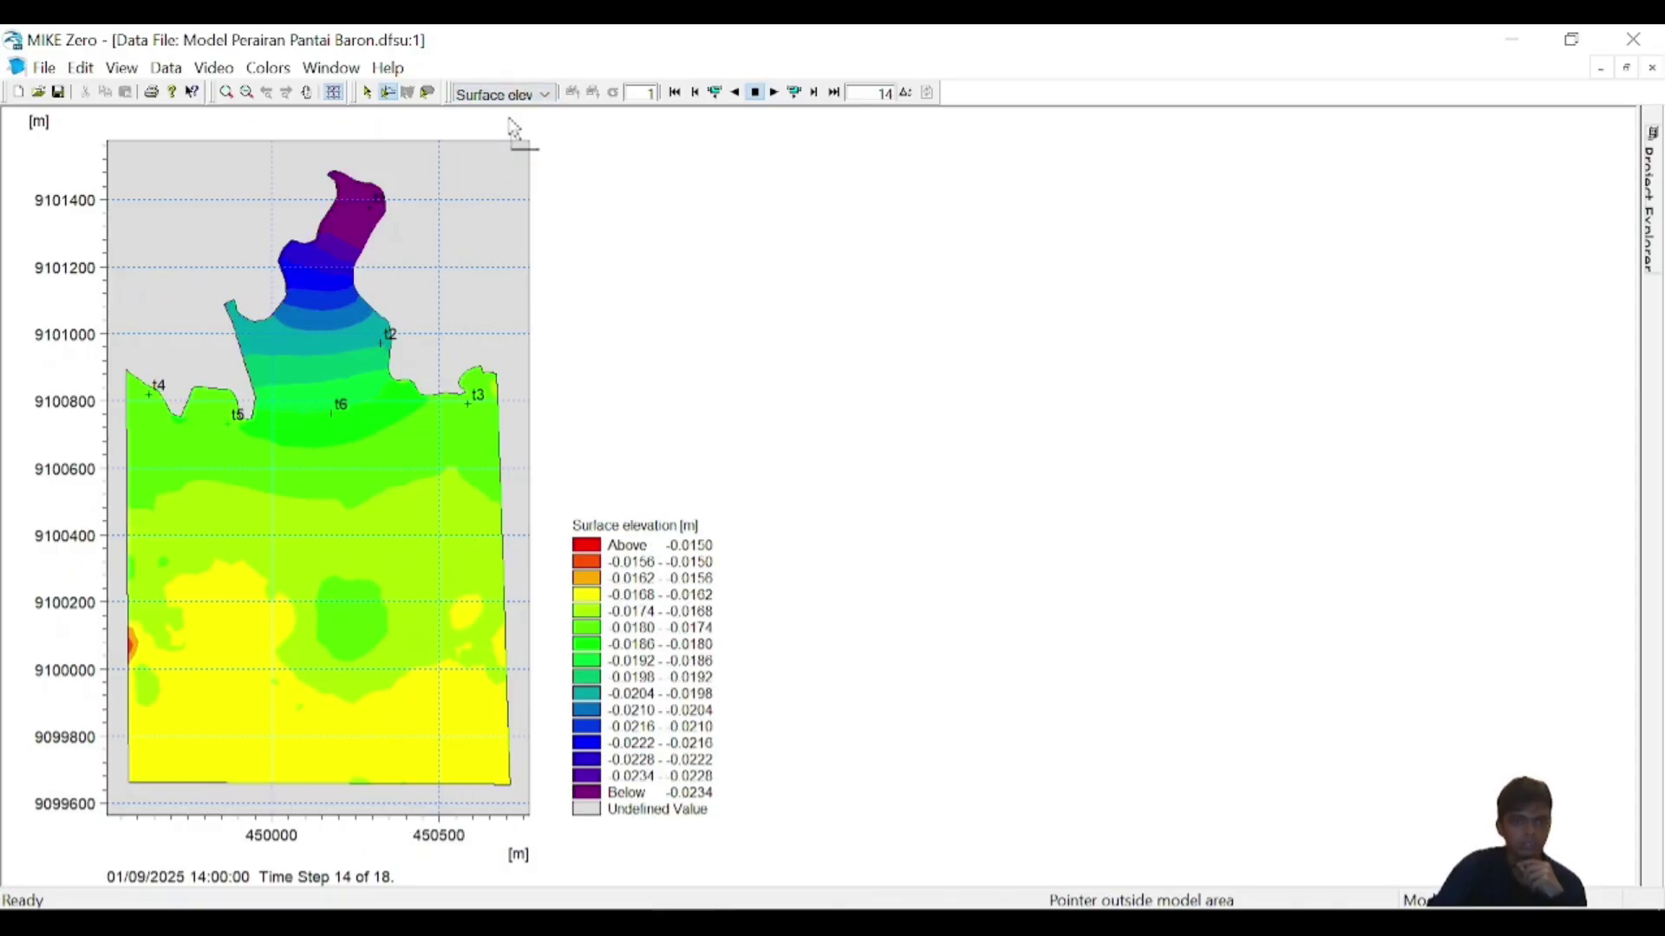